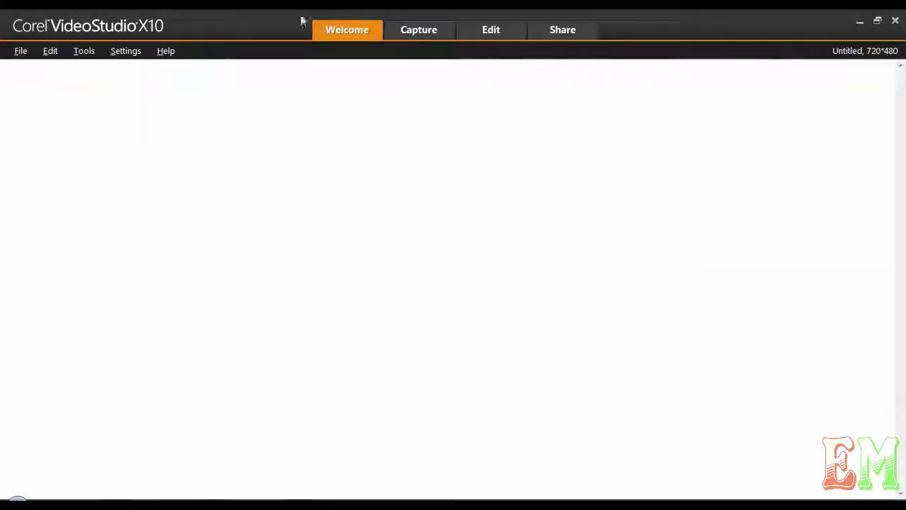
# - Open the Capture workspace and review its options, including Capture Video, DV Quick Scan and Live Screen Capture
pyautogui.click(418, 32)
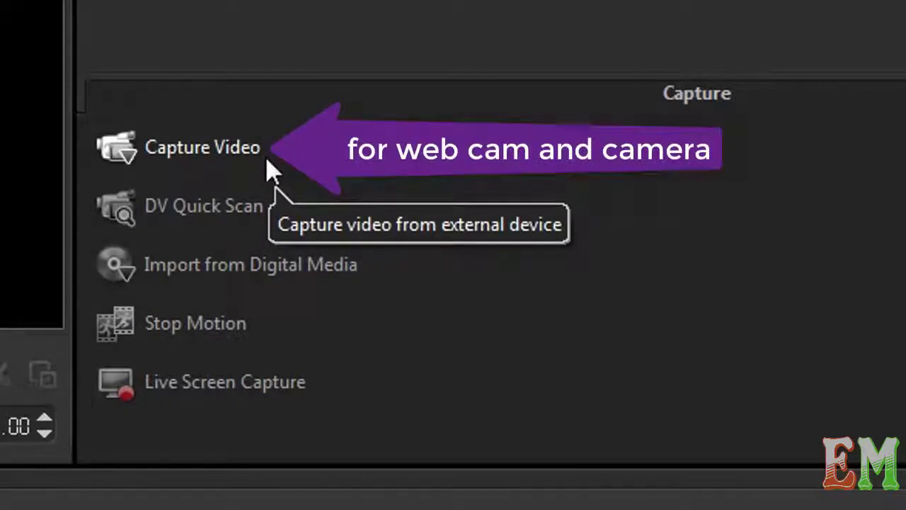
pyautogui.click(246, 218)
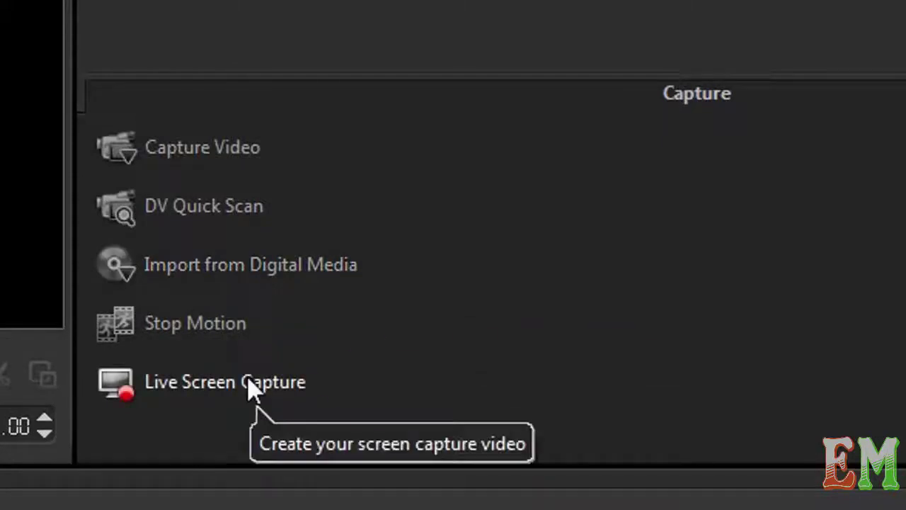
pyautogui.click(228, 325)
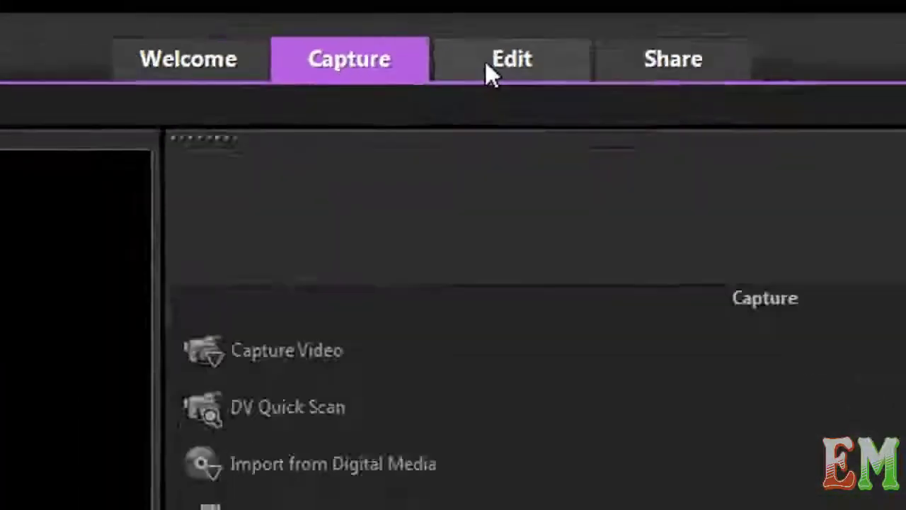
# - Switch to the Edit workspace and add a media library folder named PROJECT
pyautogui.click(499, 113)
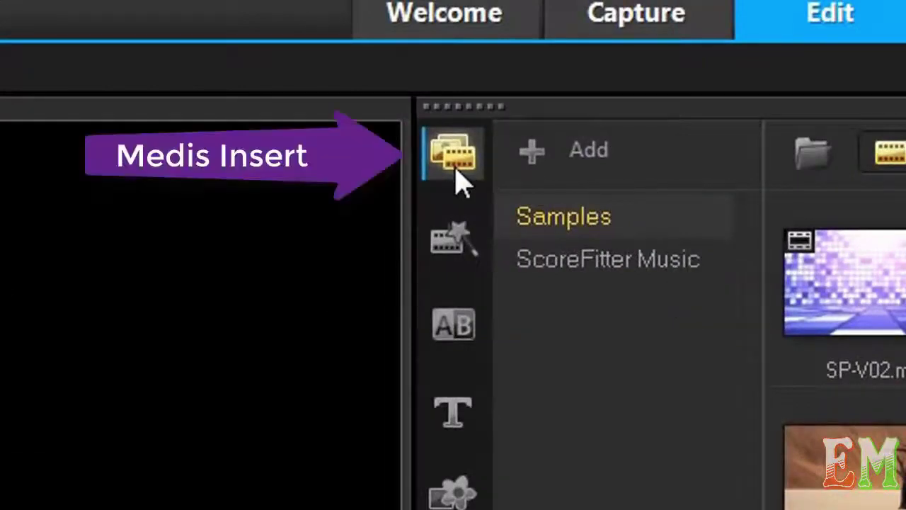
pyautogui.click(581, 167)
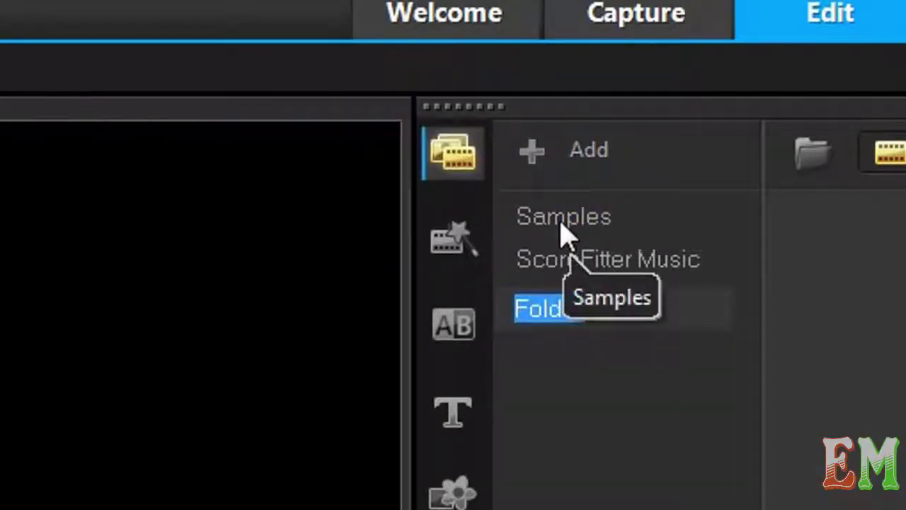
pyautogui.write('PRO')
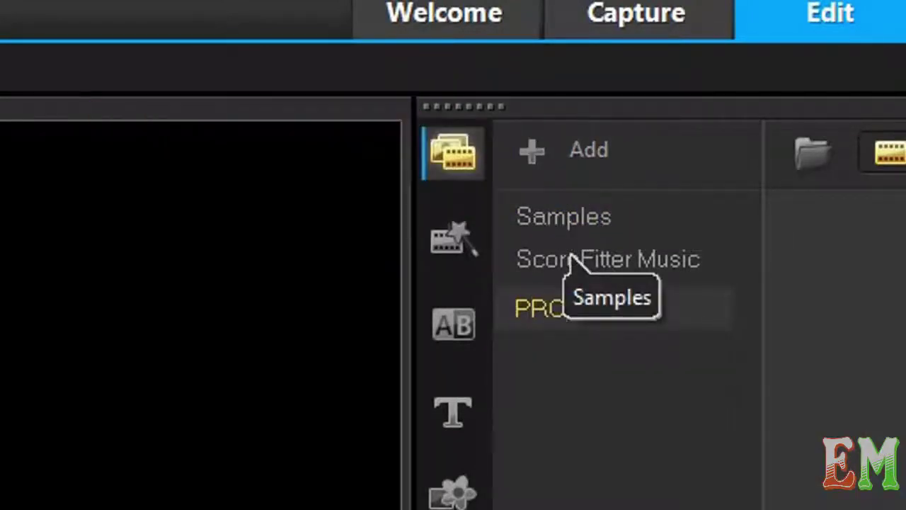
pyautogui.write('JECT')
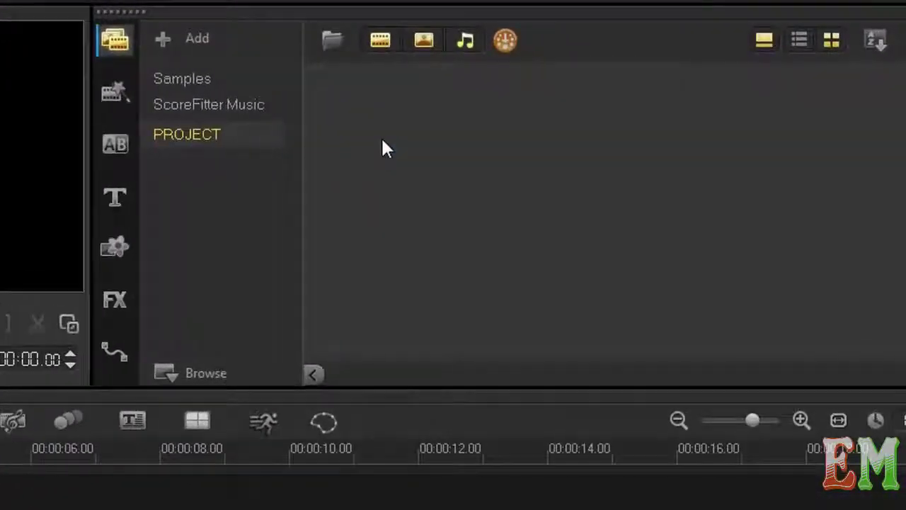
# - Insert the video files 20180212_162938.mp4 and 20180212_182230.mp4 into the PROJECT folder
pyautogui.rightClick(382, 142)
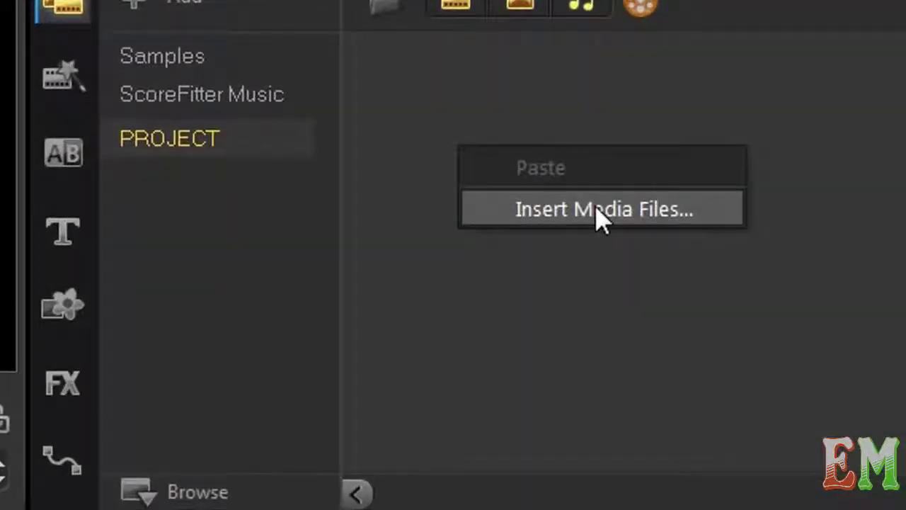
pyautogui.click(598, 210)
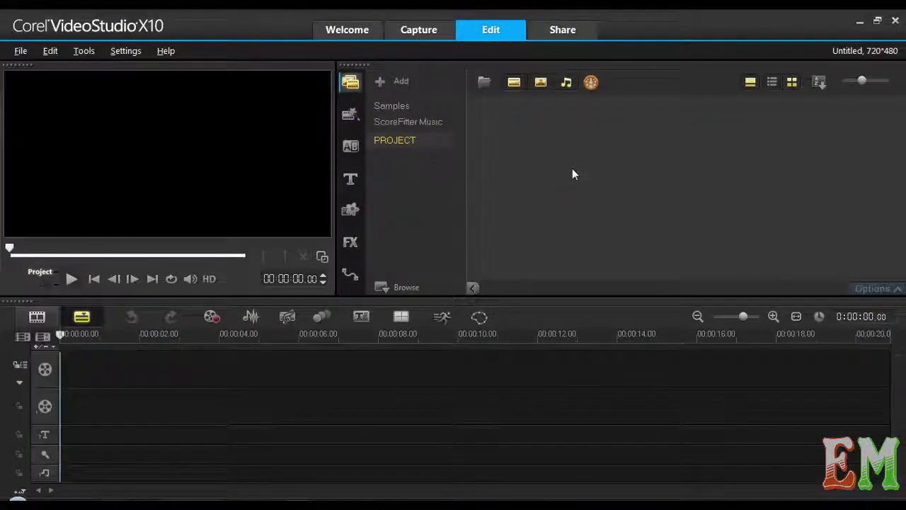
pyautogui.click(525, 165)
pyautogui.click(607, 291)
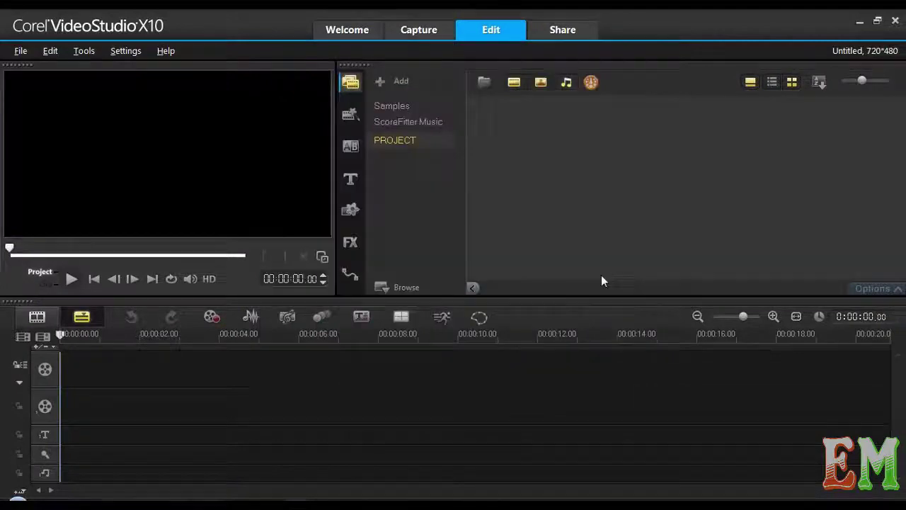
pyautogui.click(564, 192)
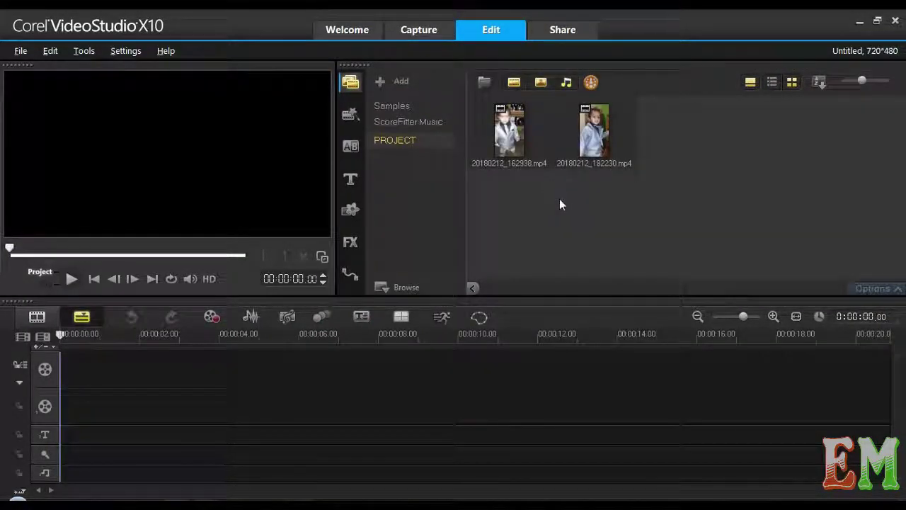
# - Hide the titles of the clips in the PROJECT folder and show them again
pyautogui.moveTo(545, 170)
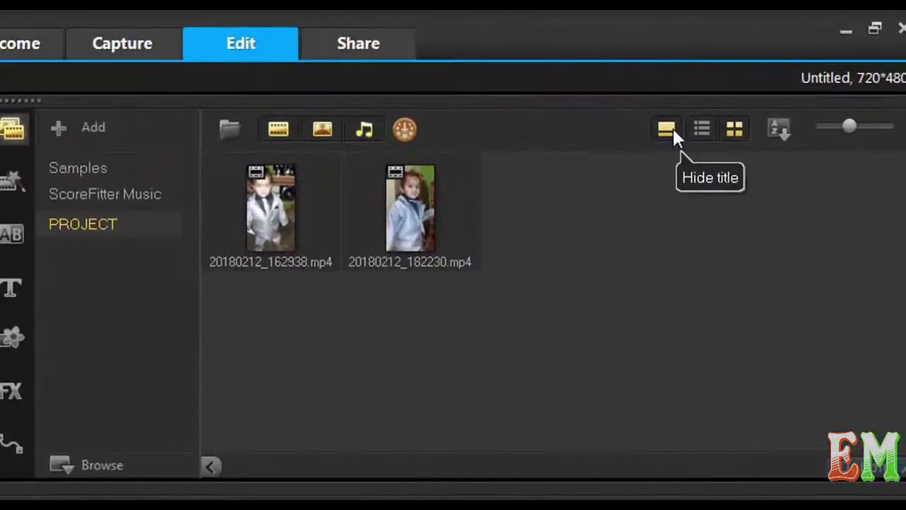
pyautogui.click(752, 82)
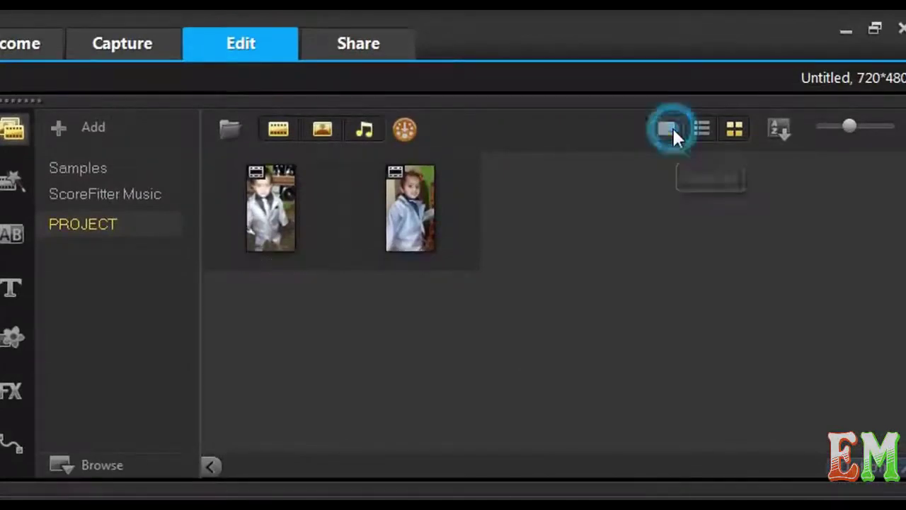
pyautogui.click(672, 130)
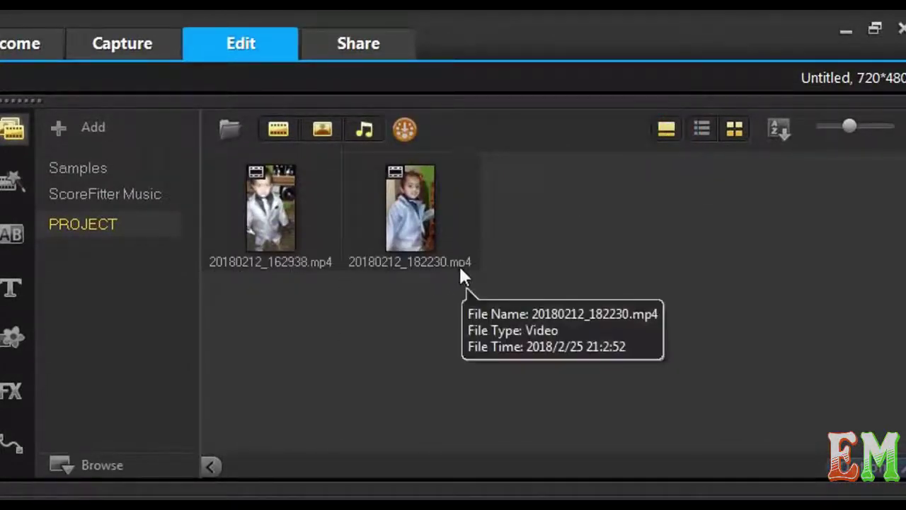
pyautogui.click(667, 129)
pyautogui.click(666, 125)
# - Display the PROJECT folder's clips in list view and return to thumbnail view
pyautogui.click(732, 129)
pyautogui.click(734, 129)
pyautogui.click(702, 130)
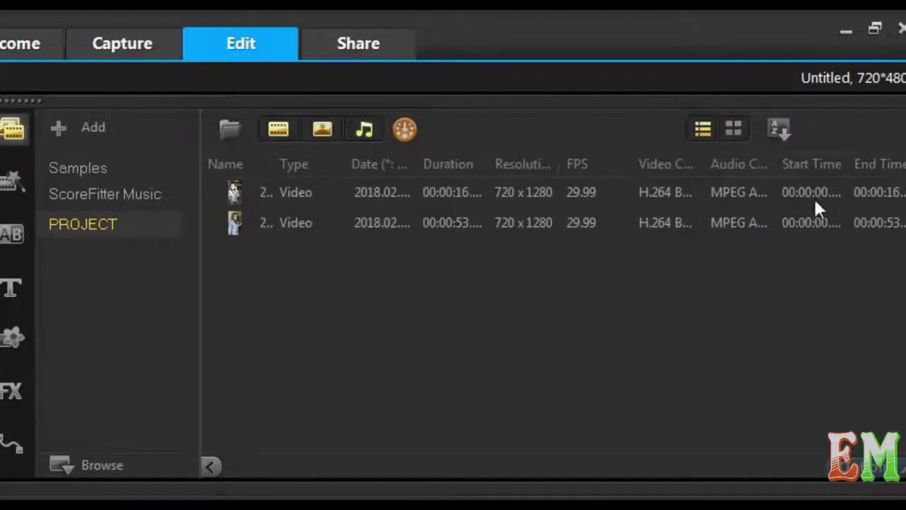
pyautogui.click(732, 130)
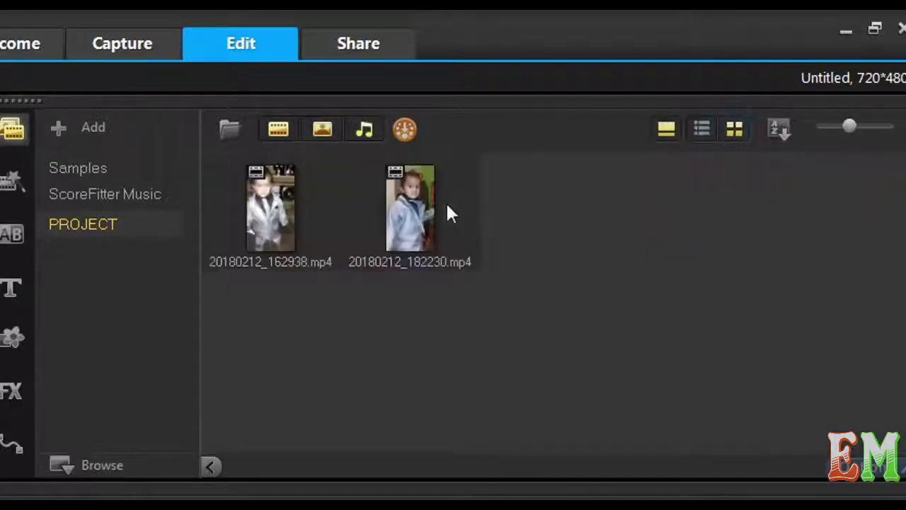
# - Import the set of wedding and children's photos into the PROJECT folder and look through them
pyautogui.click(367, 325)
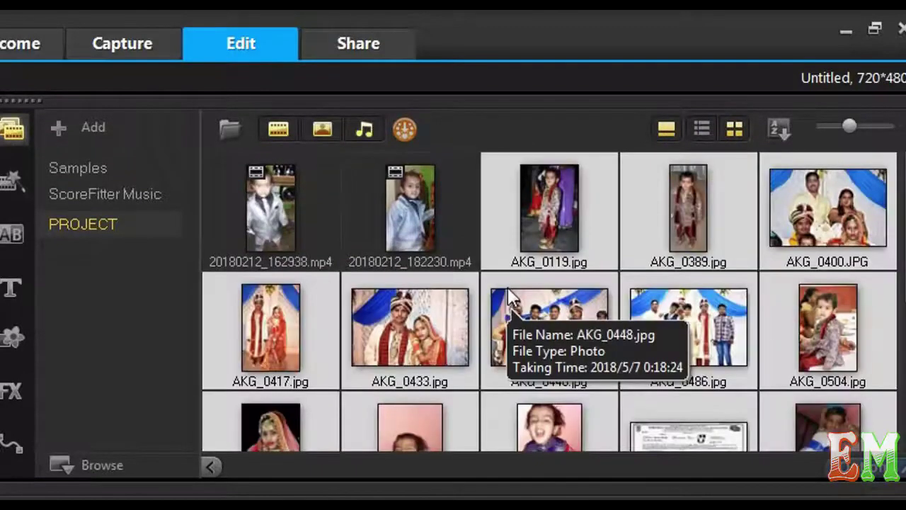
pyautogui.scroll(-5, 499, 290)
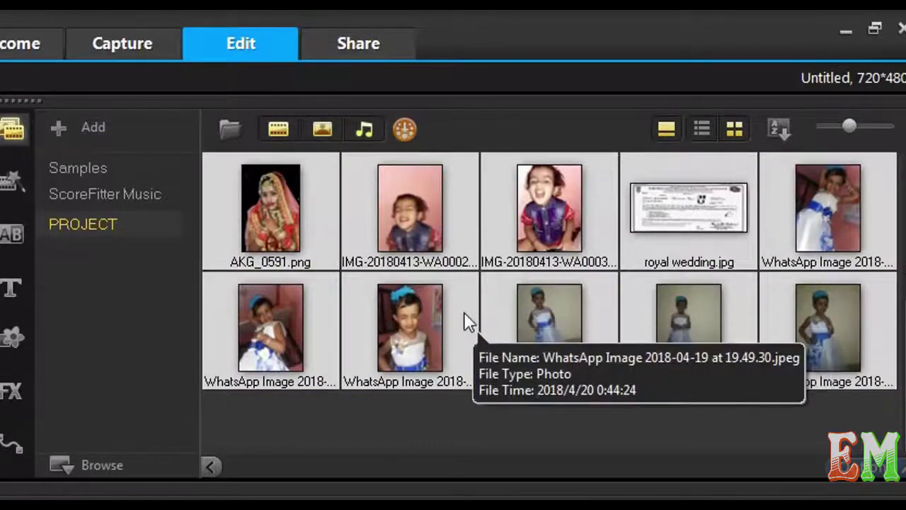
pyautogui.scroll(2, 464, 315)
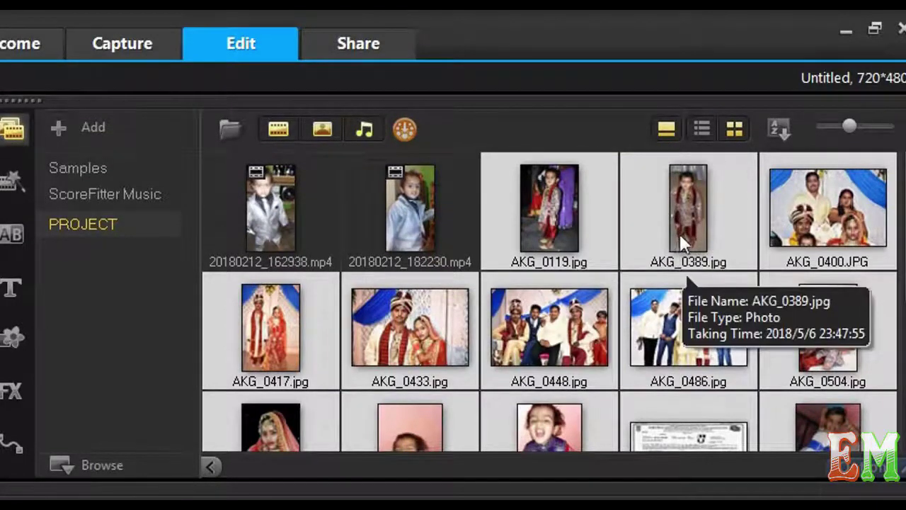
# - Reduce the size of the media thumbnails in the PROJECT folder
pyautogui.moveTo(858, 137)
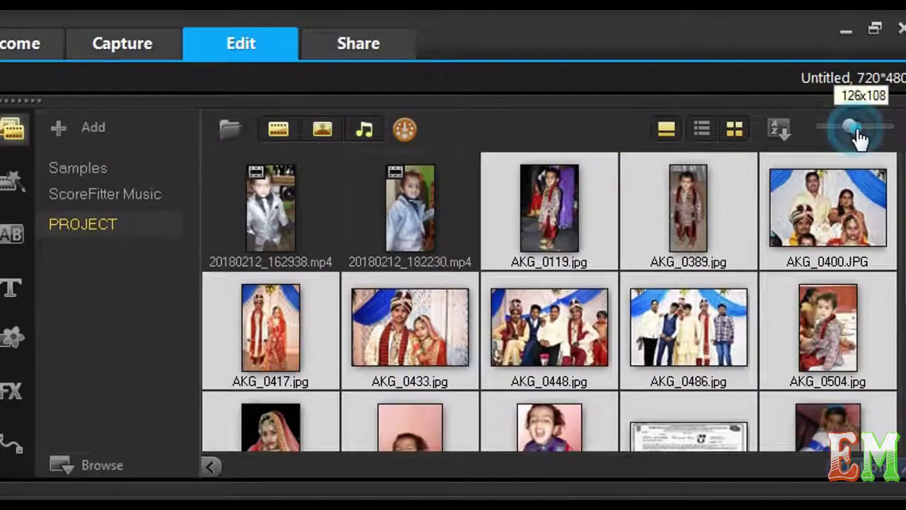
pyautogui.moveTo(867, 139); pyautogui.dragTo(877, 139)
pyautogui.moveTo(881, 139); pyautogui.dragTo(832, 142)
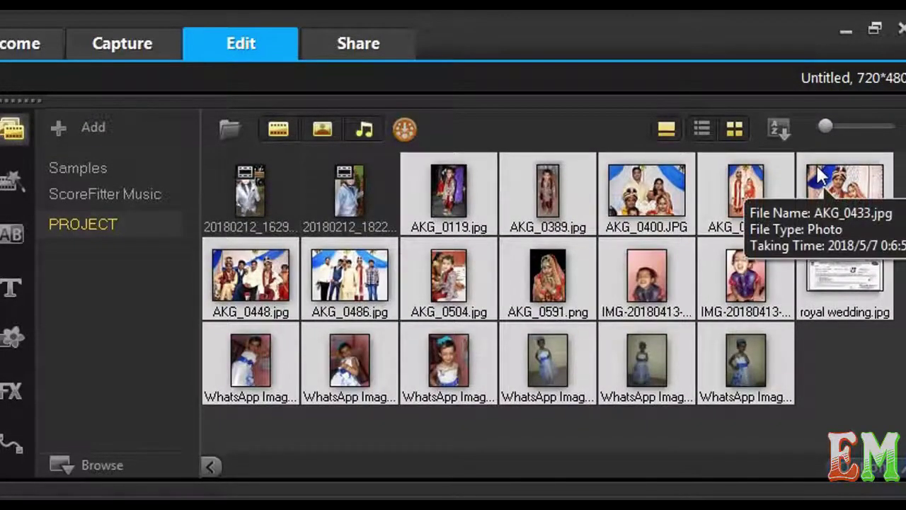
# - Sort the PROJECT folder's media by name, and re-sort it by date
pyautogui.click(780, 127)
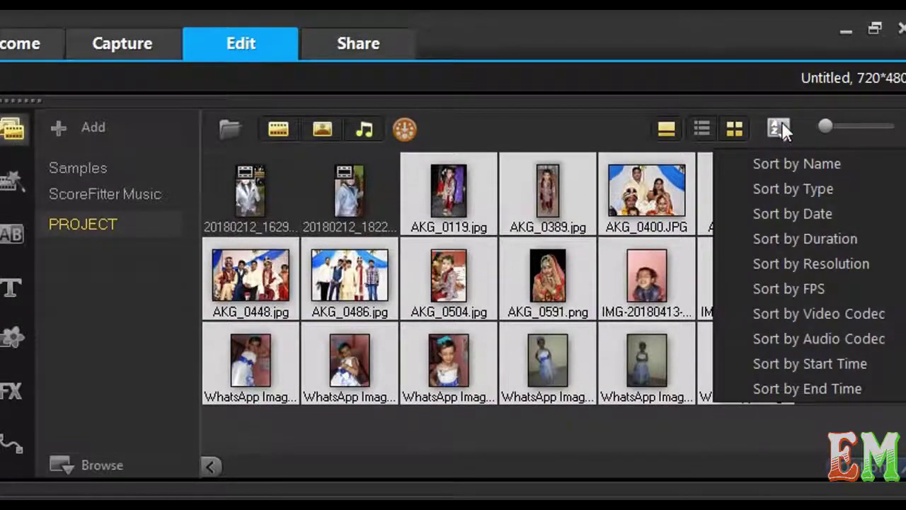
pyautogui.click(828, 167)
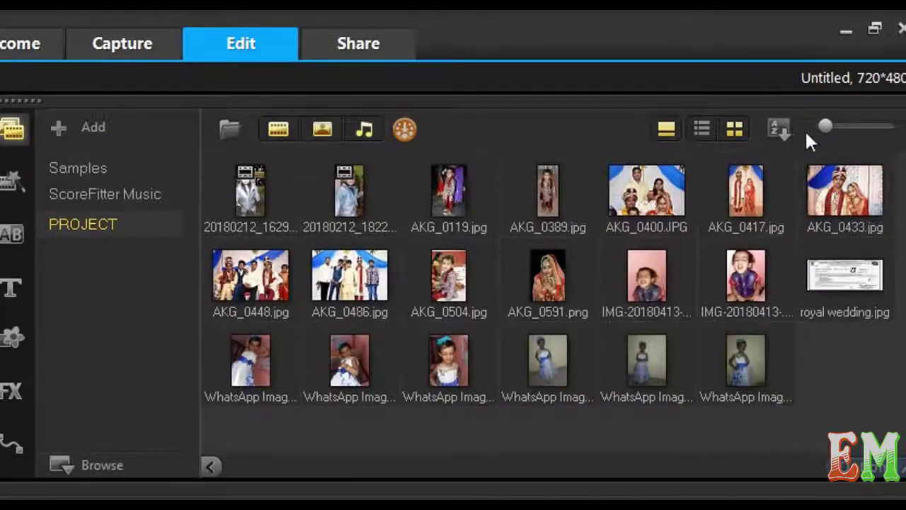
pyautogui.click(780, 128)
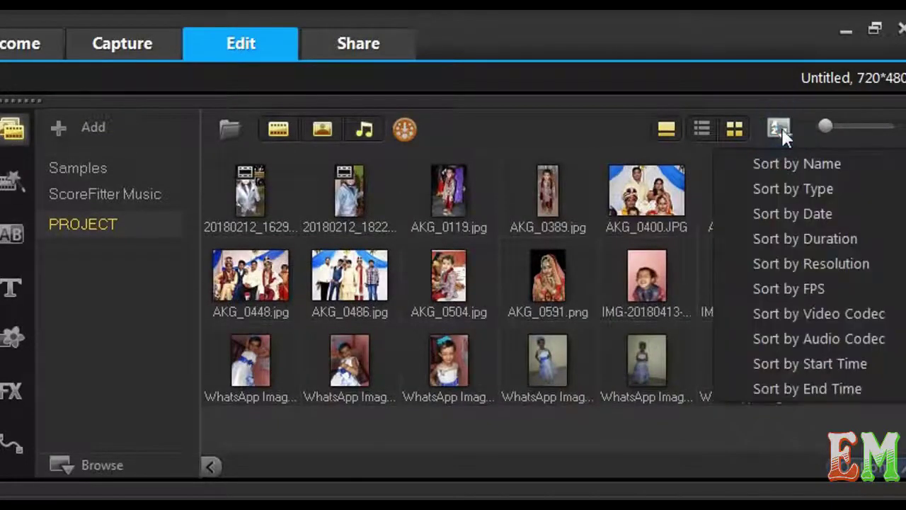
pyautogui.click(793, 214)
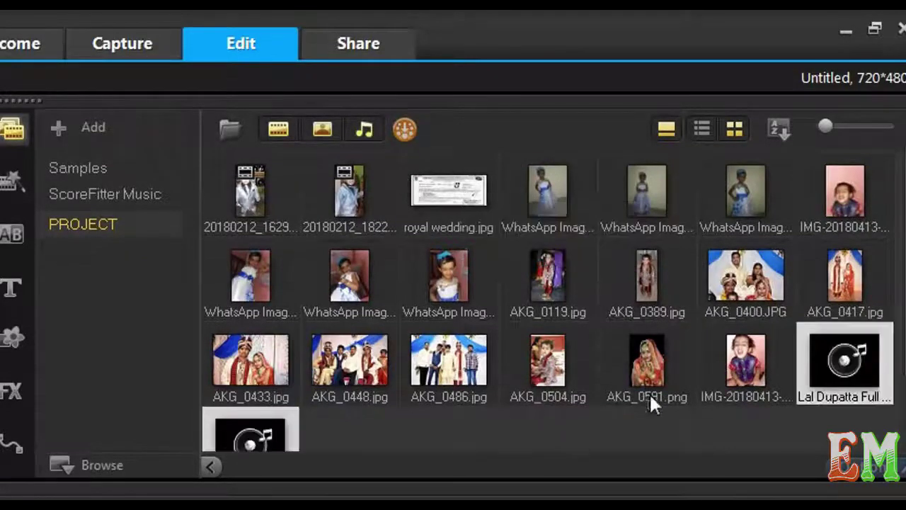
# - Filter the PROJECT folder by hiding its videos, photos and audio files one type after another
pyautogui.click(279, 129)
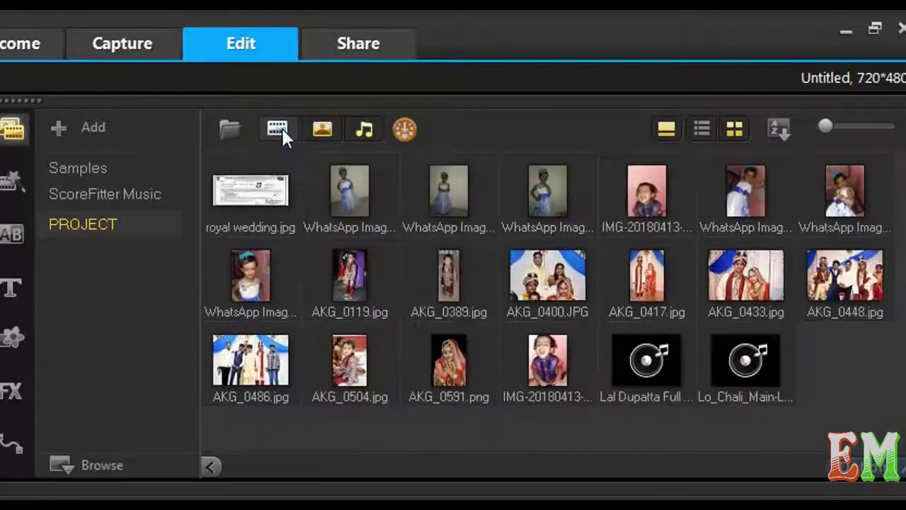
pyautogui.click(324, 130)
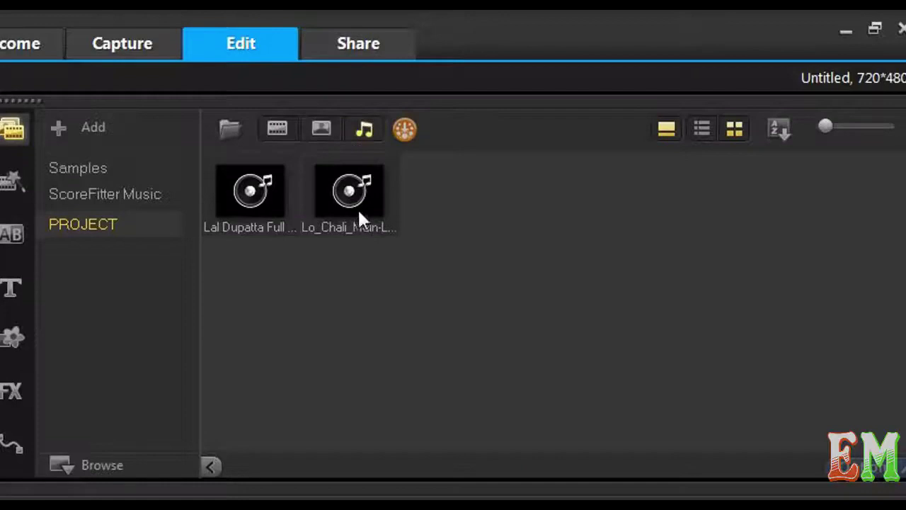
pyautogui.click(364, 130)
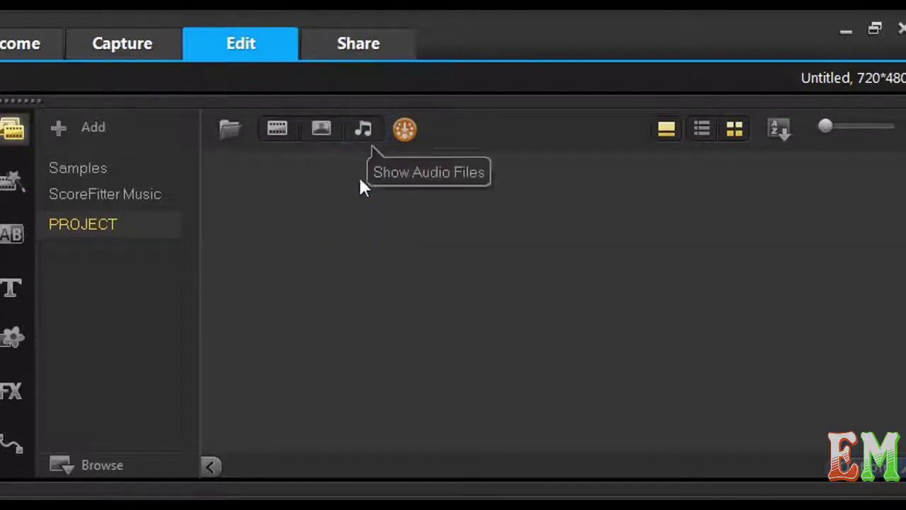
pyautogui.click(365, 127)
pyautogui.click(362, 128)
# - Try the photo and video filters in the PROJECT folder, and show videos, photos and audio files together again
pyautogui.click(325, 128)
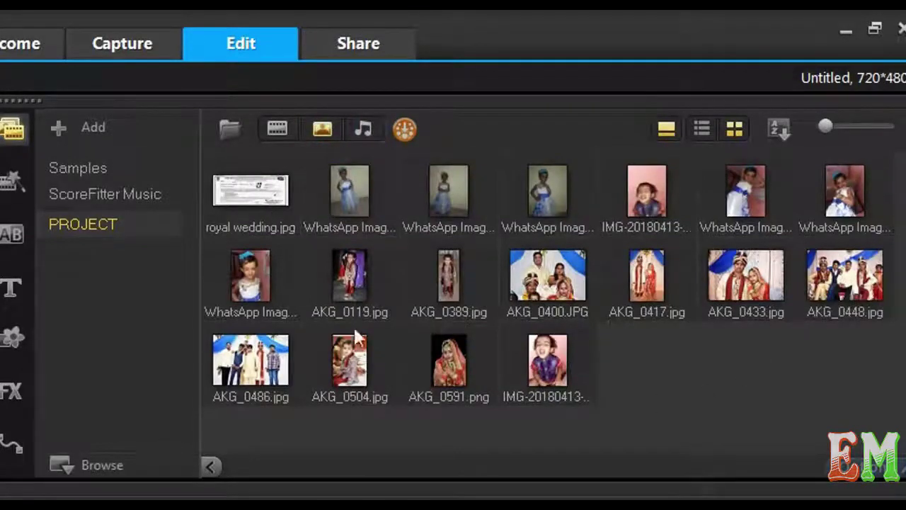
pyautogui.click(283, 130)
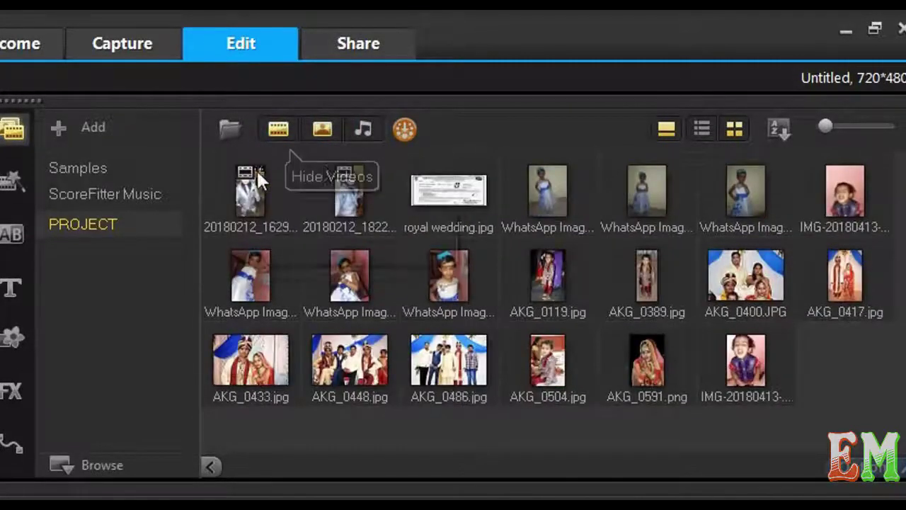
pyautogui.click(333, 129)
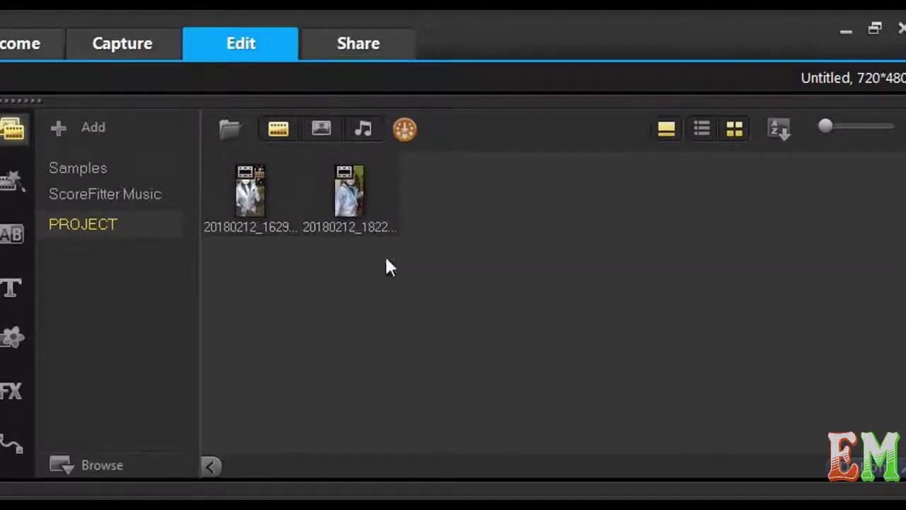
pyautogui.click(321, 129)
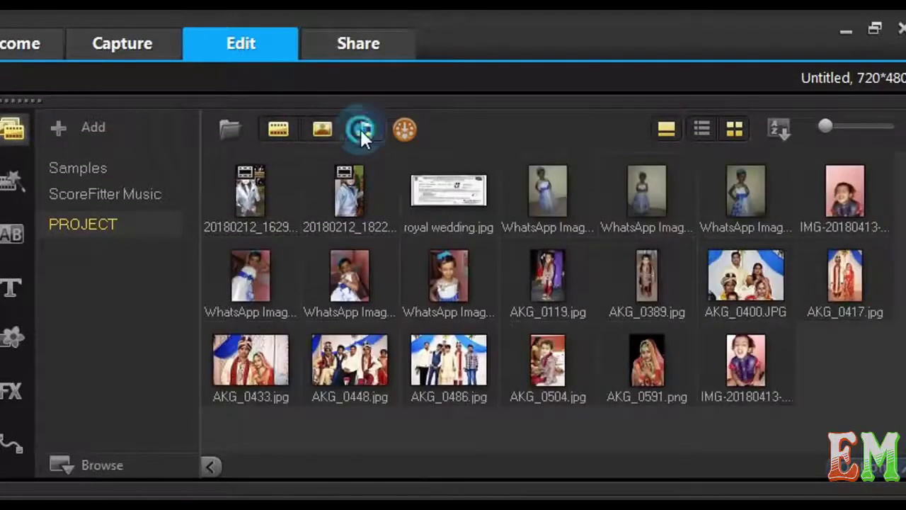
pyautogui.click(360, 129)
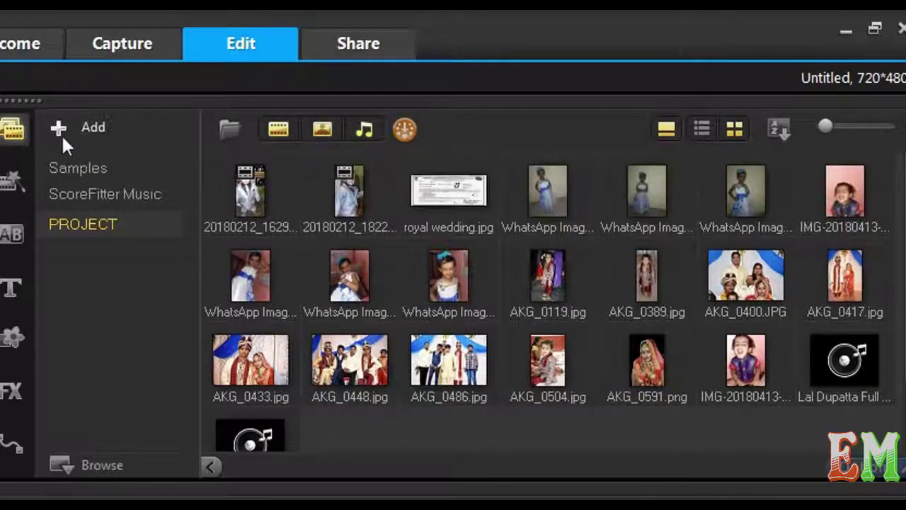
# - Look through the contents of the Samples and ScoreFitter Music library folders
pyautogui.click(88, 171)
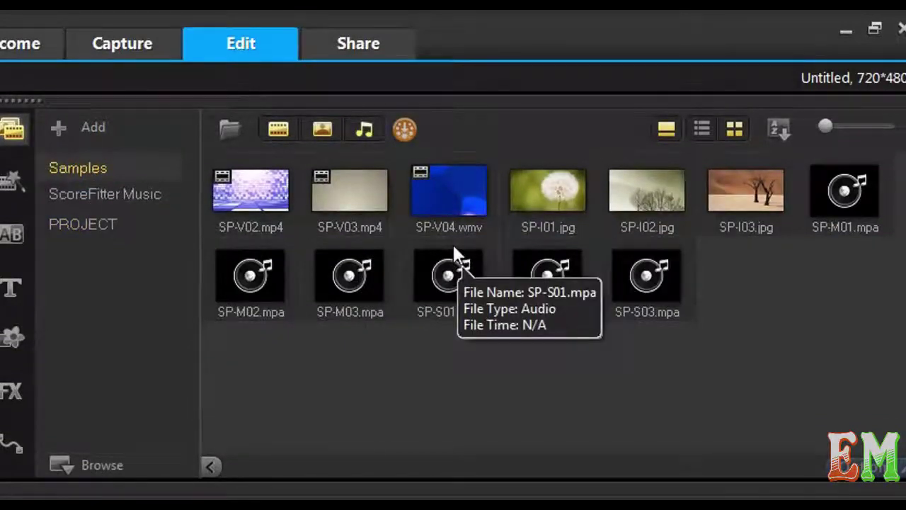
pyautogui.click(127, 198)
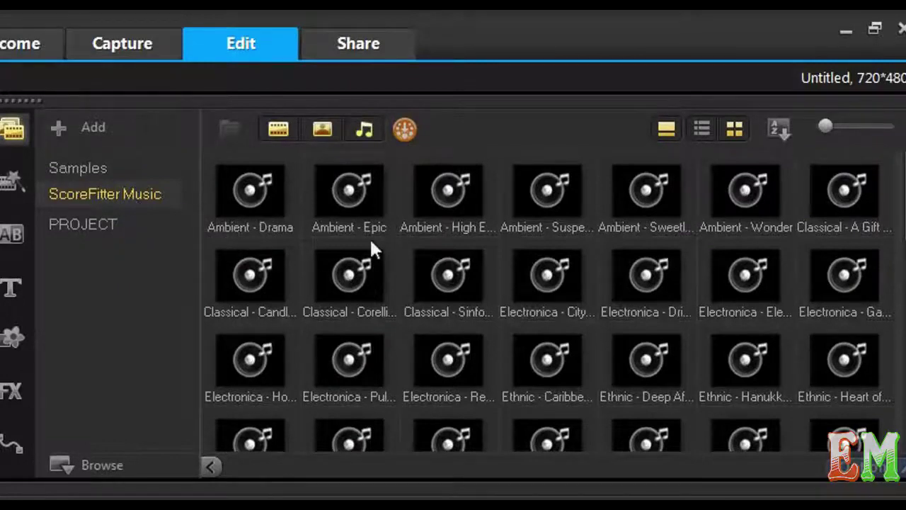
# - Scroll through the audio tracks in the ScoreFitter Music library folder
pyautogui.scroll(-5, 524, 253)
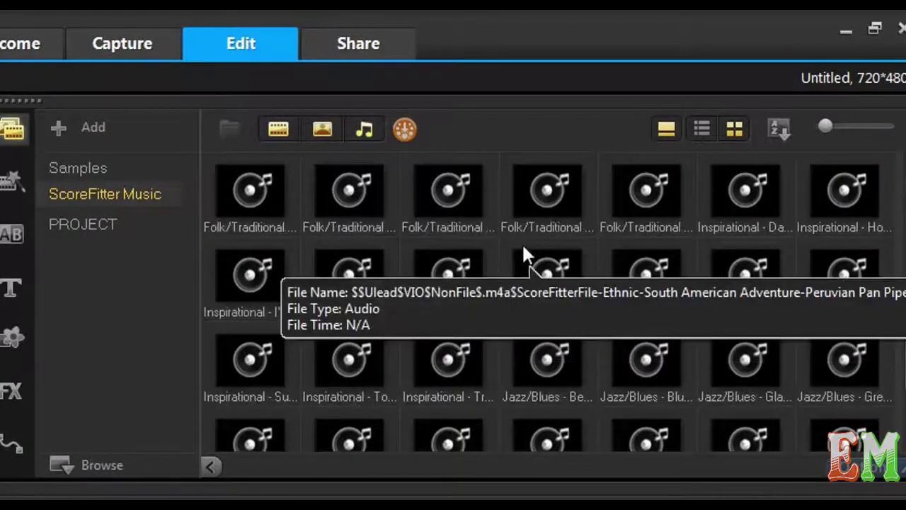
pyautogui.scroll(-2, 524, 250)
pyautogui.scroll(7, 524, 249)
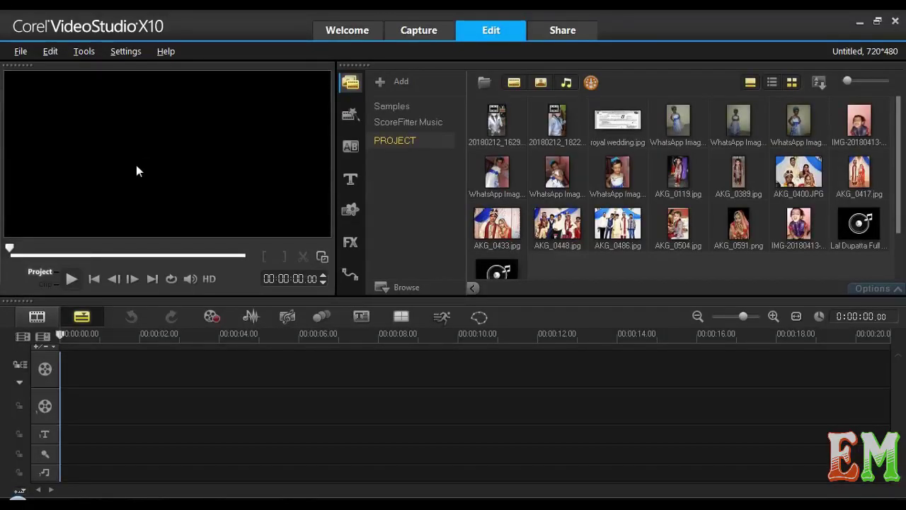
# - Add the IP-01 instant project template from the Beginning category to the start of the timeline, and play it back
pyautogui.click(353, 117)
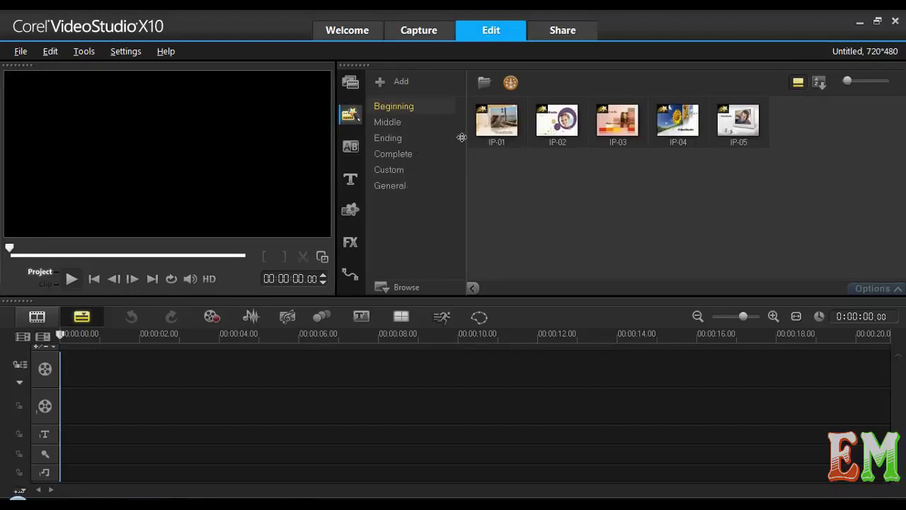
pyautogui.click(505, 128)
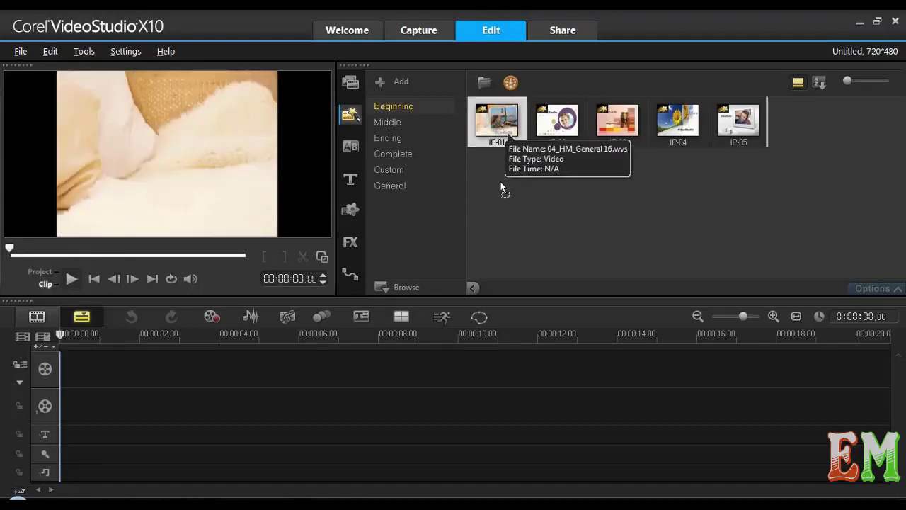
pyautogui.moveTo(397, 322); pyautogui.dragTo(258, 353)
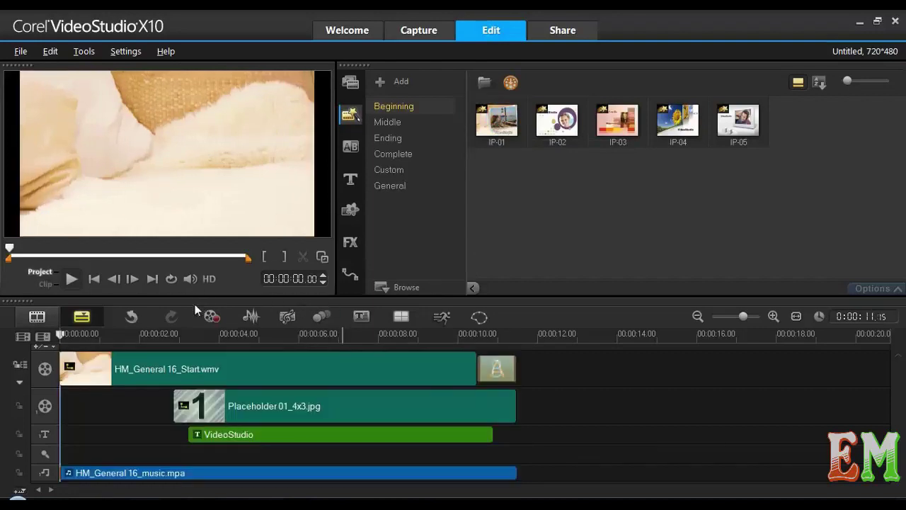
pyautogui.click(71, 279)
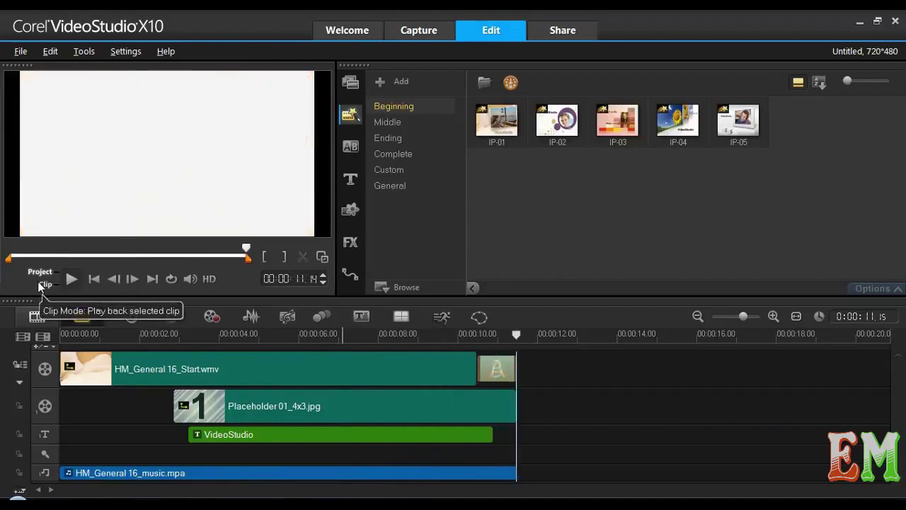
# - Start replacing the Placeholder 01_4x3.jpg clip on the overlay track with a photo
pyautogui.moveTo(516, 333); pyautogui.dragTo(184, 334)
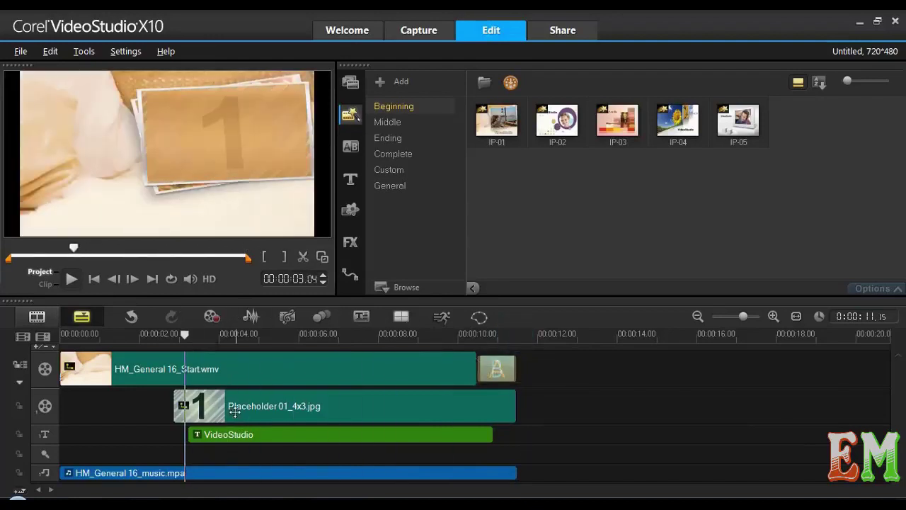
pyautogui.click(221, 408)
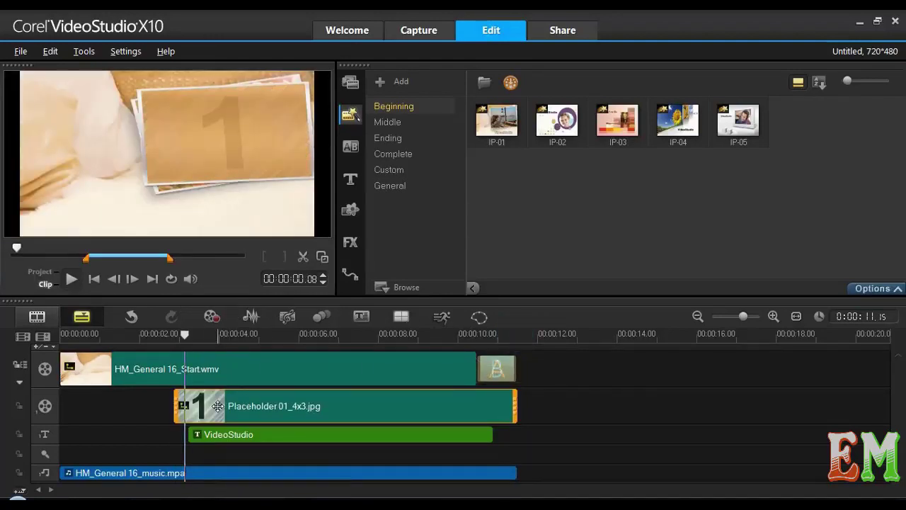
pyautogui.rightClick(220, 410)
pyautogui.moveTo(303, 142)
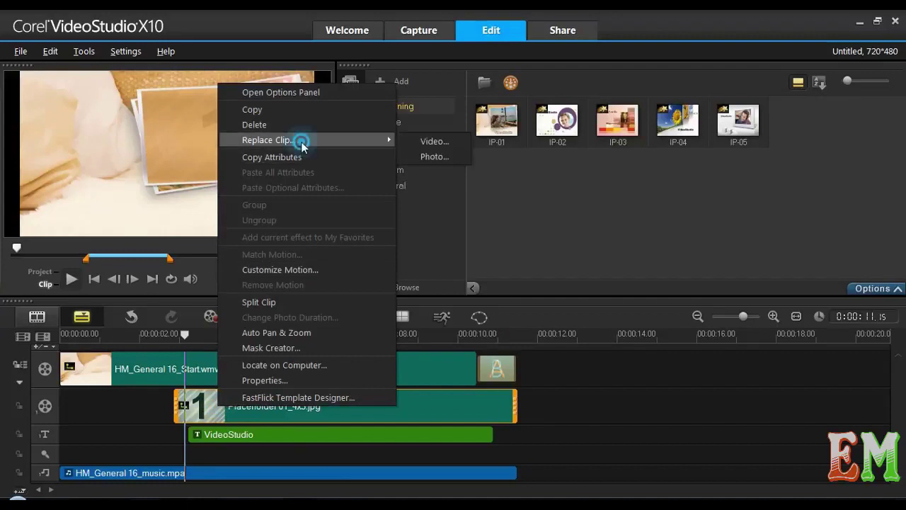
pyautogui.click(434, 157)
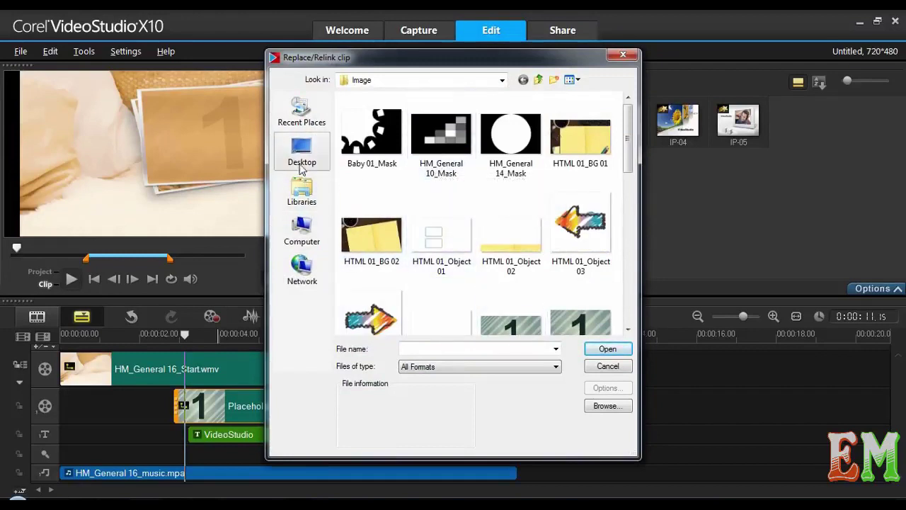
# - Choose AKG_0430 from the WORK\WEDDING PROJECT\image folder on the E: drive as the replacement photo
pyautogui.click(312, 234)
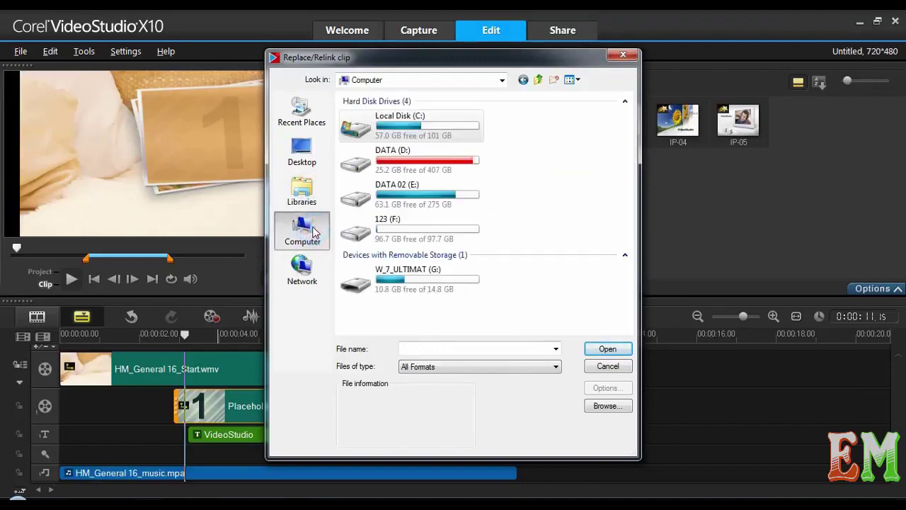
pyautogui.doubleClick(398, 201)
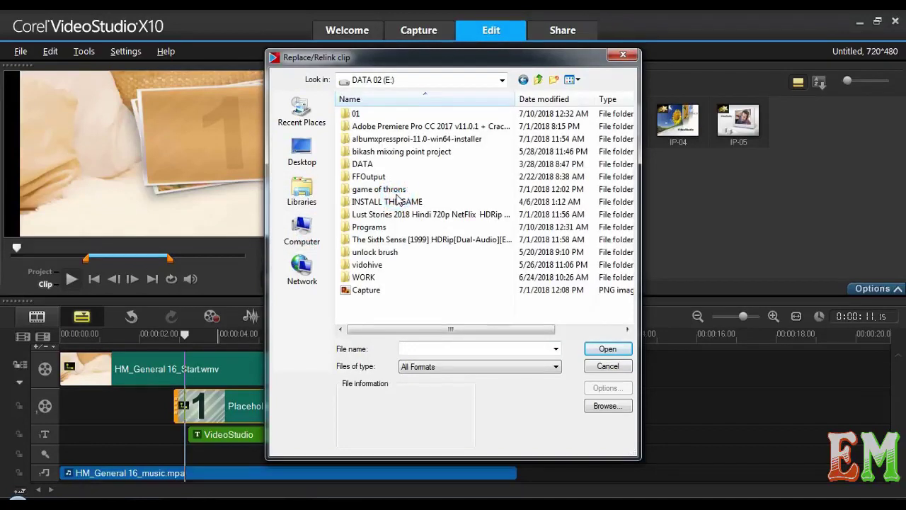
pyautogui.doubleClick(362, 277)
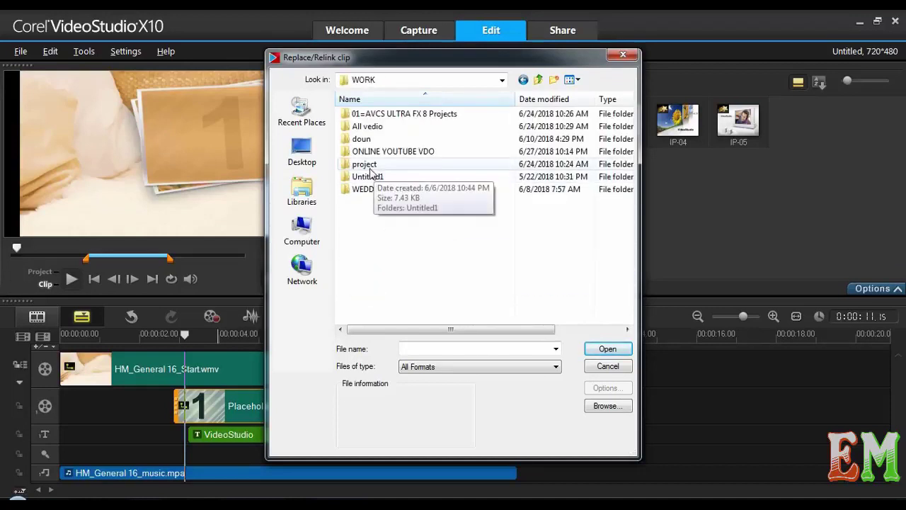
pyautogui.doubleClick(372, 189)
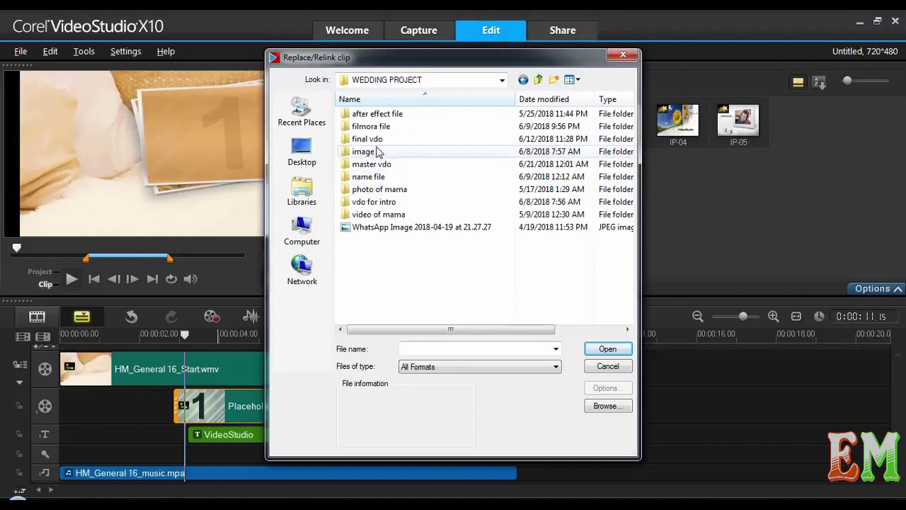
pyautogui.doubleClick(377, 152)
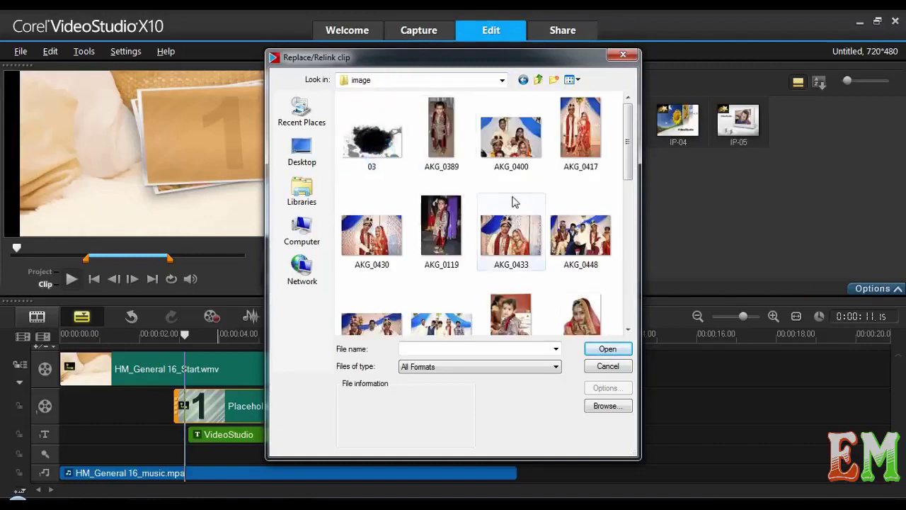
pyautogui.scroll(-5, 499, 203)
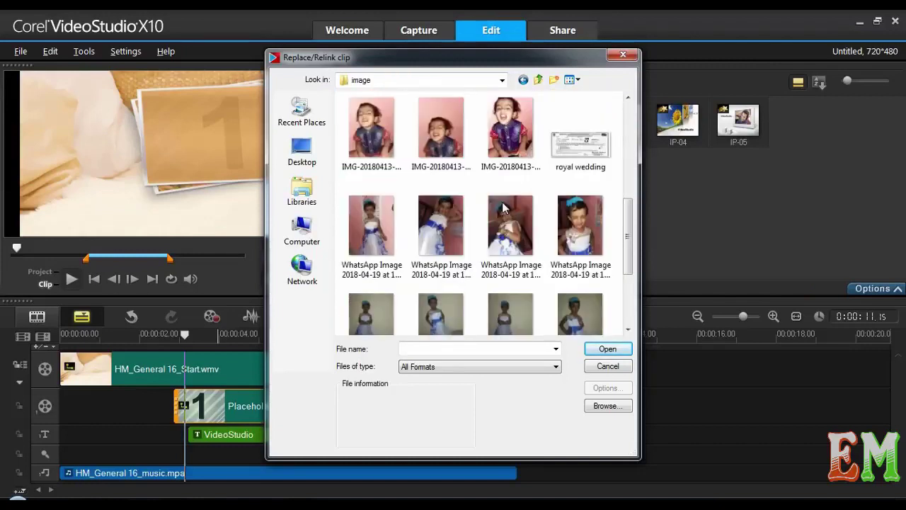
pyautogui.scroll(5, 502, 207)
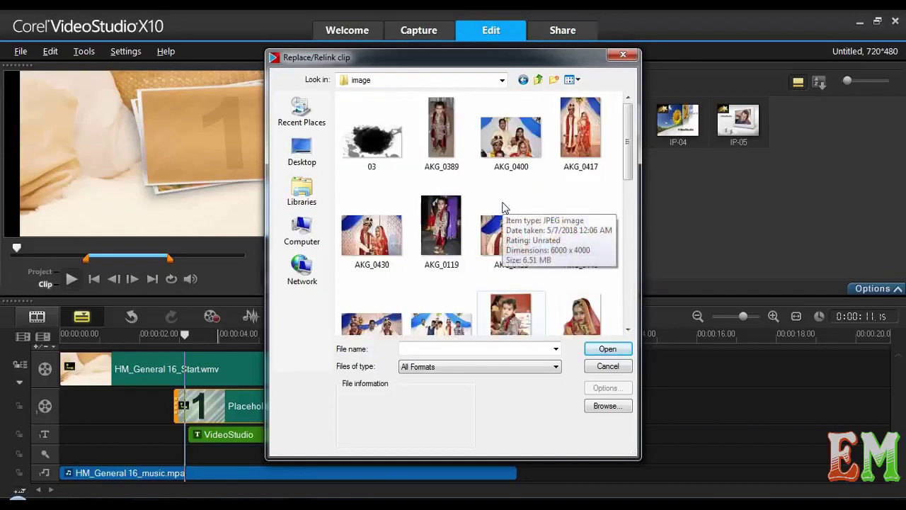
pyautogui.click(392, 234)
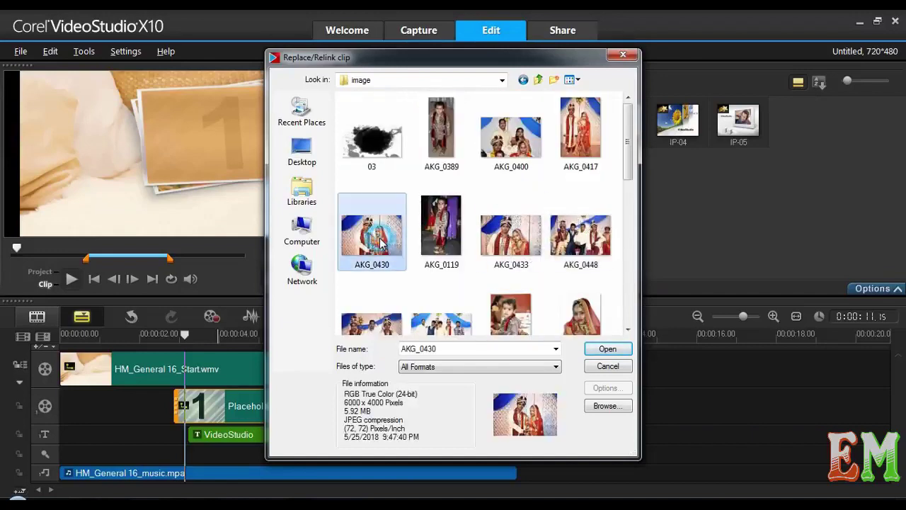
pyautogui.click(605, 349)
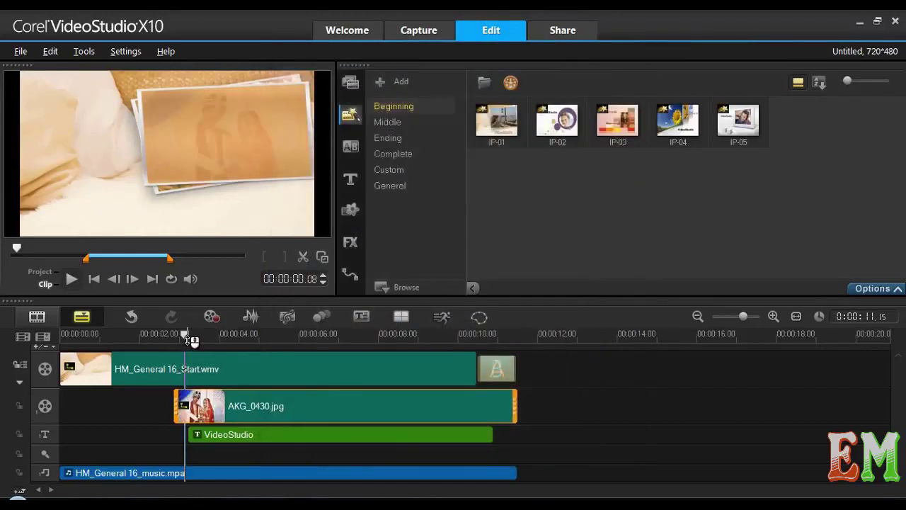
# - Replace the VideoStudio text of the title clip with "Happy Wedding"
pyautogui.moveTo(185, 333); pyautogui.dragTo(62, 340)
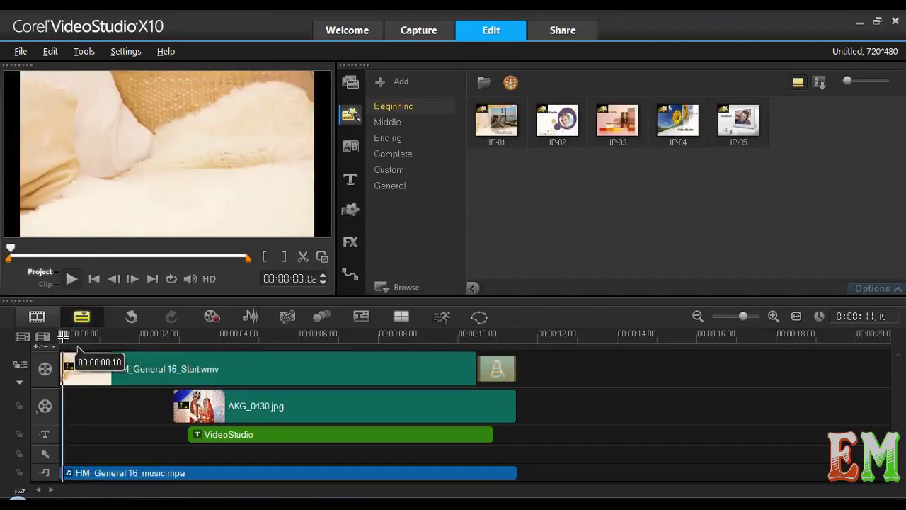
pyautogui.click(223, 434)
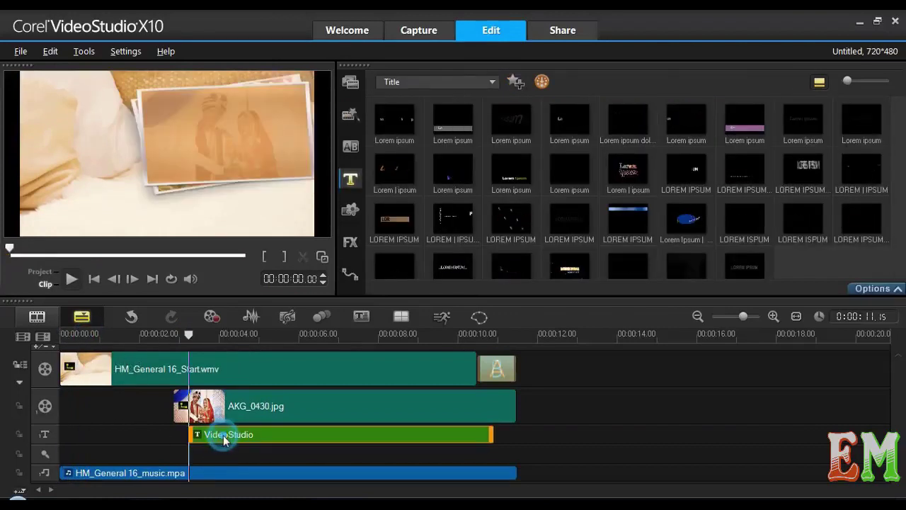
pyautogui.doubleClick(224, 434)
pyautogui.doubleClick(240, 205)
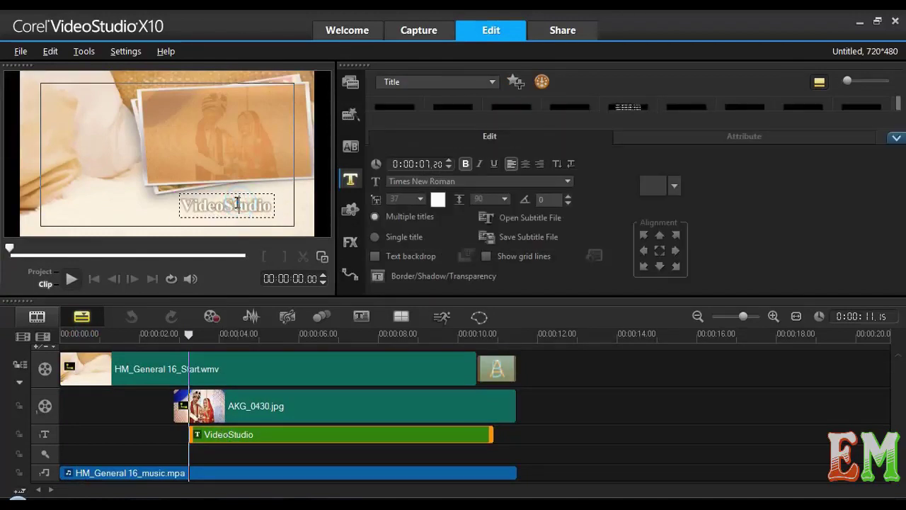
pyautogui.moveTo(186, 204); pyautogui.dragTo(282, 209)
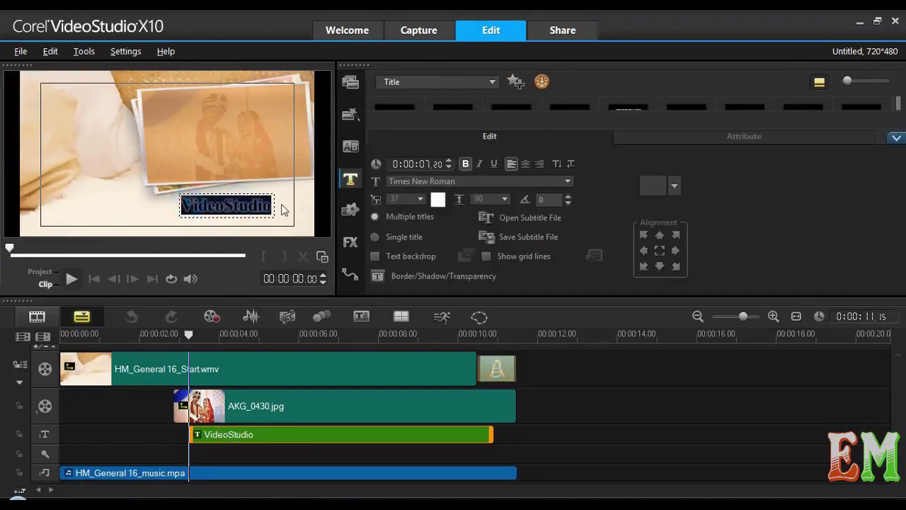
pyautogui.write('hAPPY wEDDING')
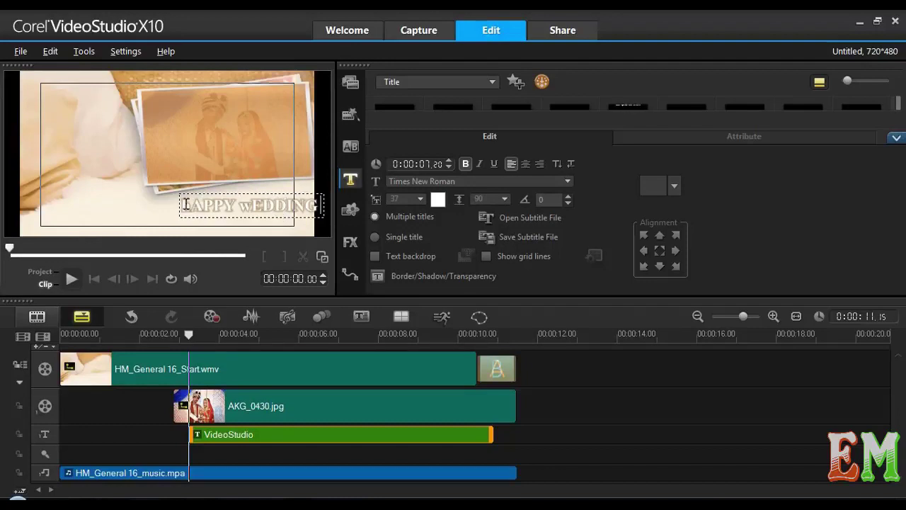
pyautogui.moveTo(198, 204); pyautogui.dragTo(312, 205)
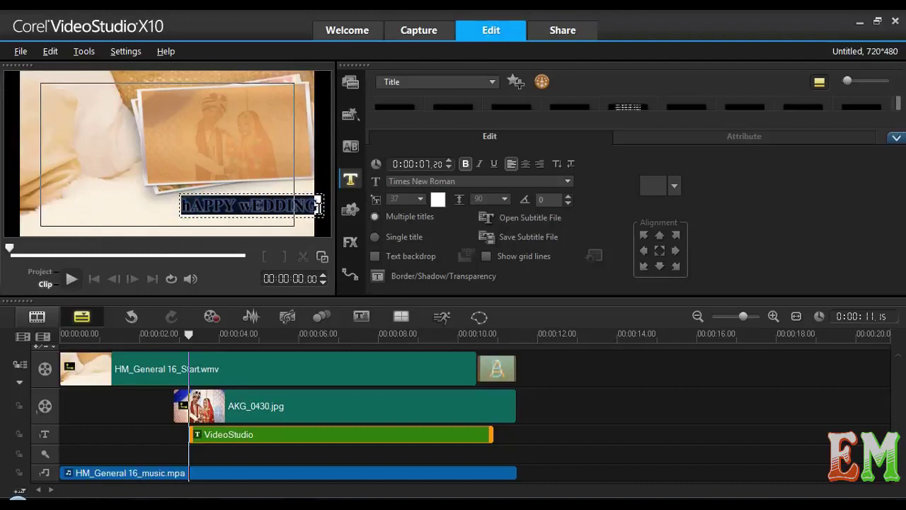
pyautogui.press('BackSpace')
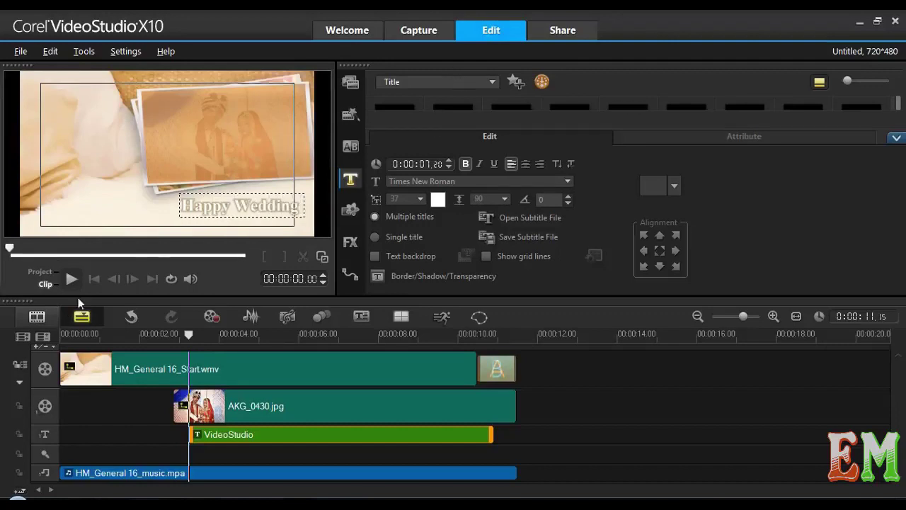
pyautogui.click(161, 205)
pyautogui.hotkey('ctrl', 'z')
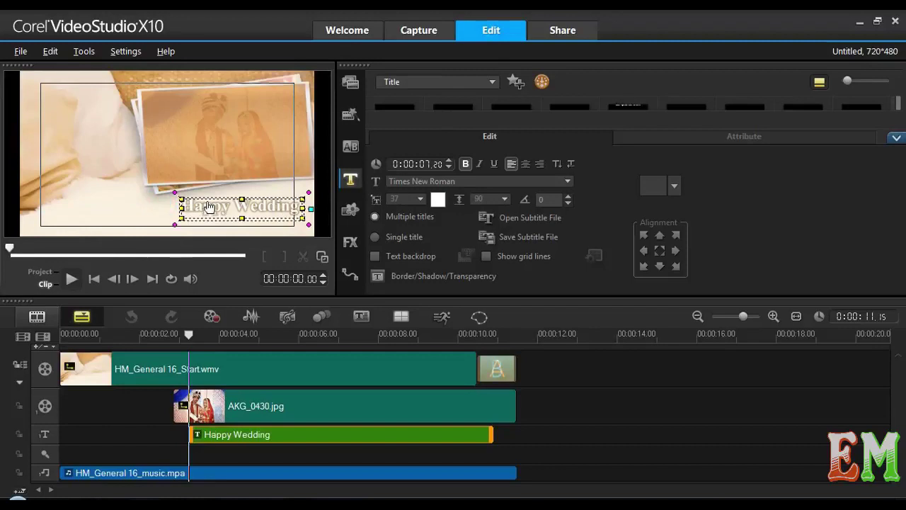
# - Move the Happy Wedding title slightly left in the preview so that it fits inside the title safe area
pyautogui.click(207, 210)
pyautogui.moveTo(203, 203); pyautogui.dragTo(185, 205)
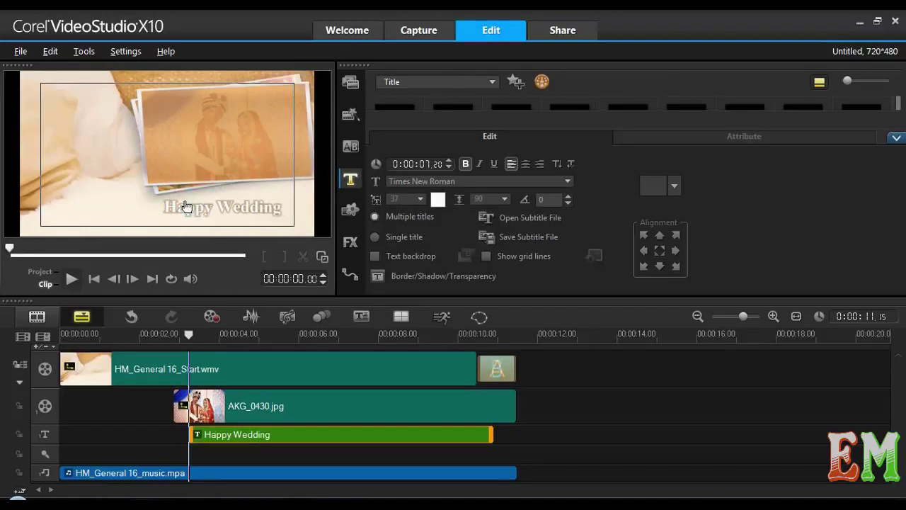
pyautogui.click(186, 205)
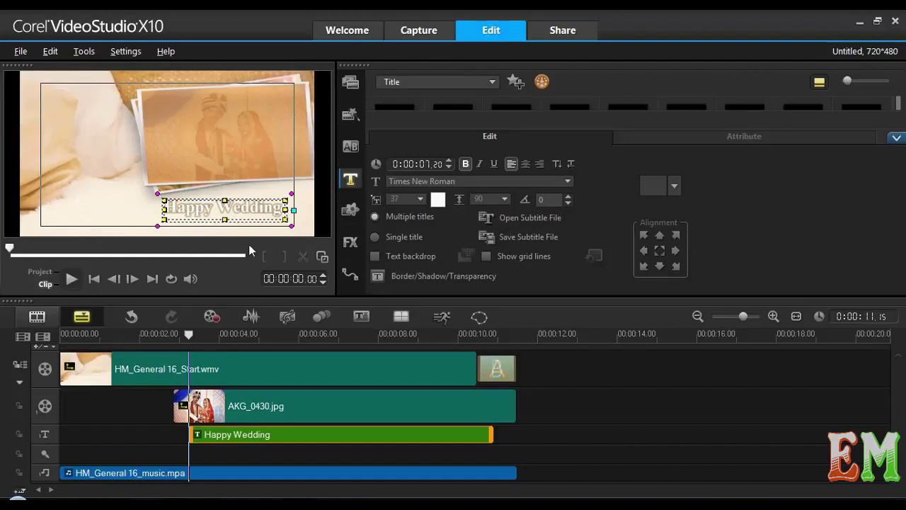
# - Play the whole edited project from the start to review the replaced photo and title
pyautogui.click(189, 335)
pyautogui.click(49, 280)
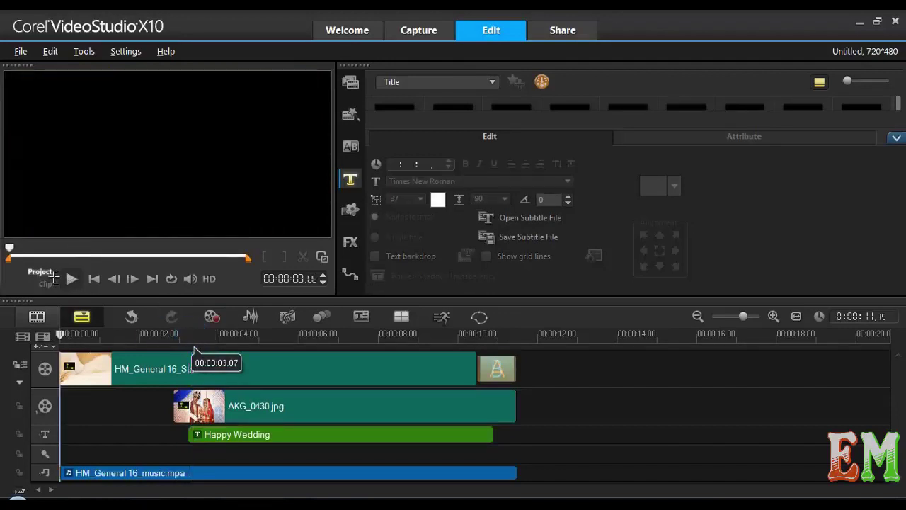
pyautogui.click(70, 278)
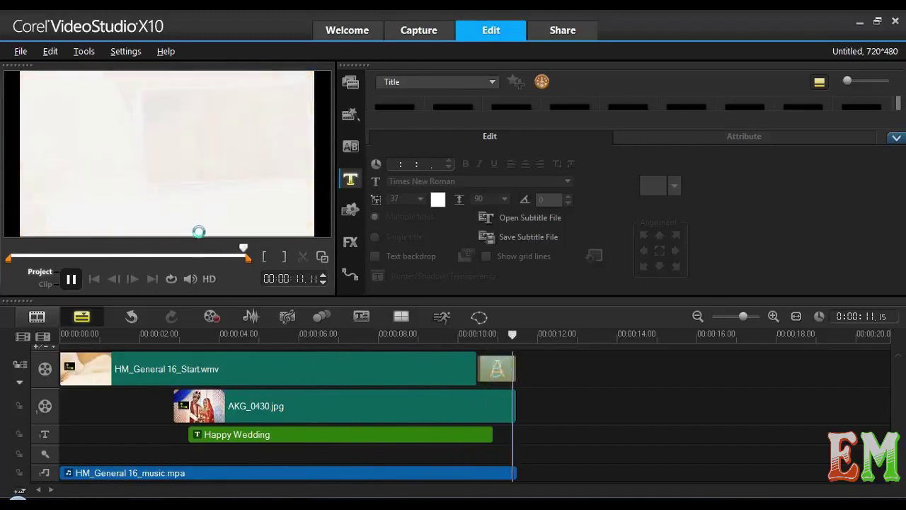
# - Look through the instant project templates in the Middle, Ending and Complete categories
pyautogui.click(350, 117)
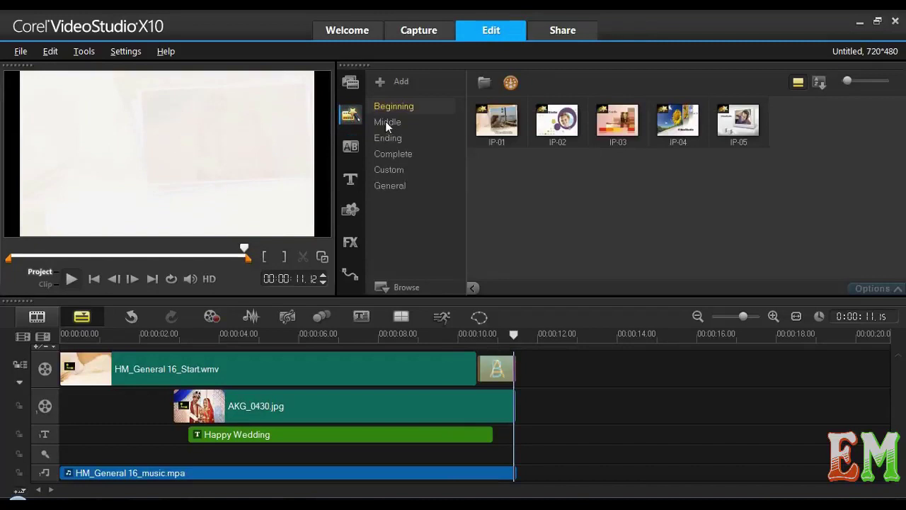
pyautogui.click(386, 123)
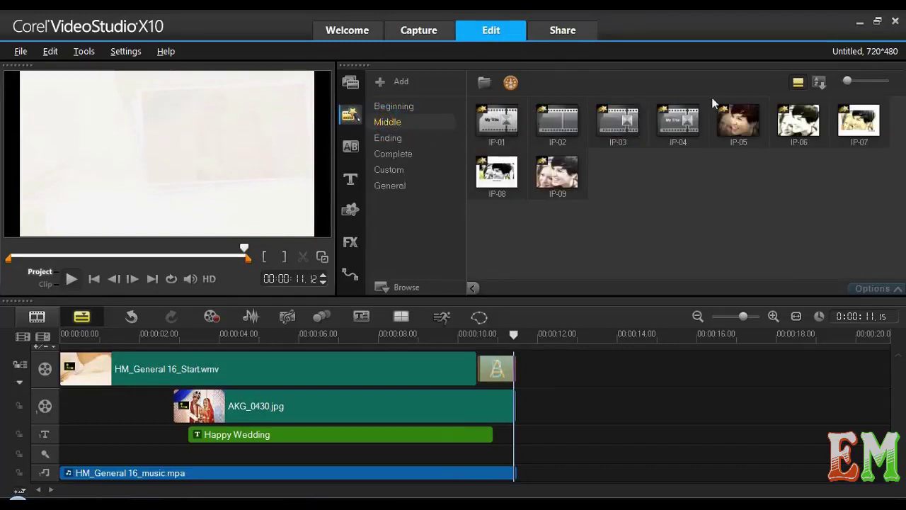
pyautogui.click(388, 140)
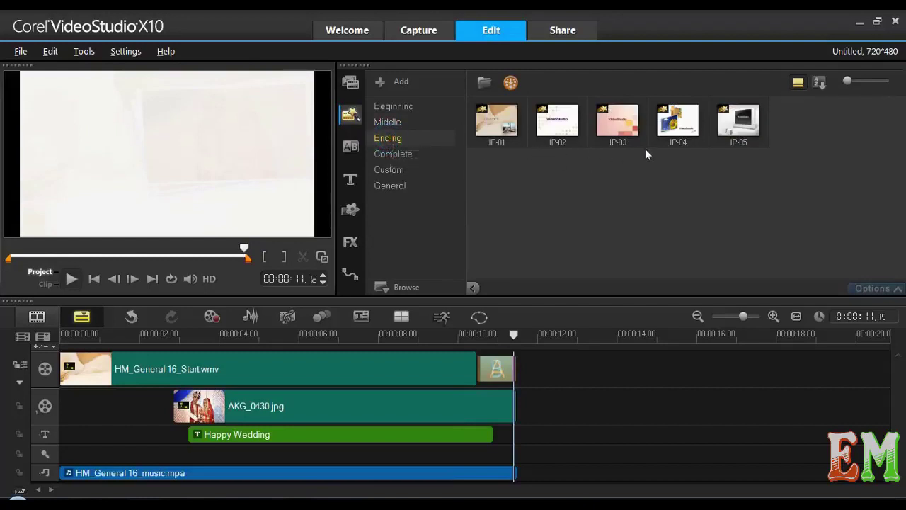
pyautogui.click(385, 155)
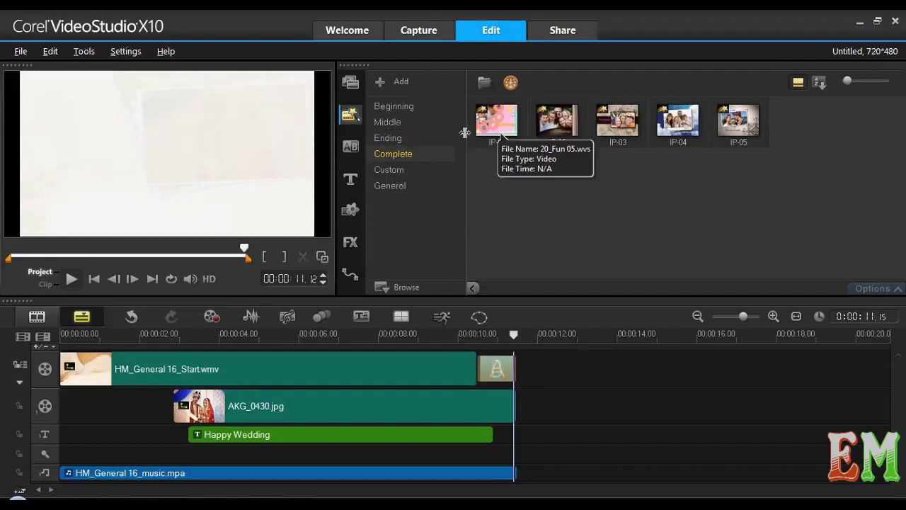
# - Look through the instant project templates in the Custom and General categories
pyautogui.click(389, 171)
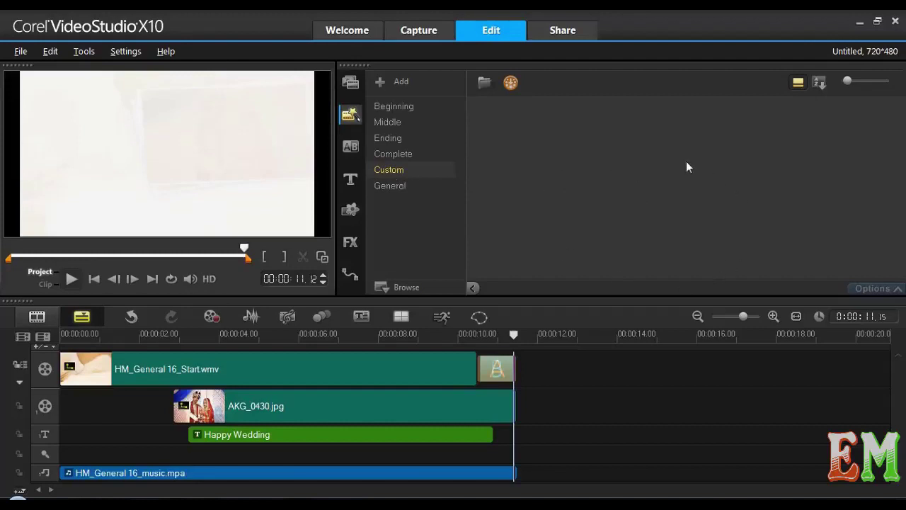
pyautogui.click(381, 186)
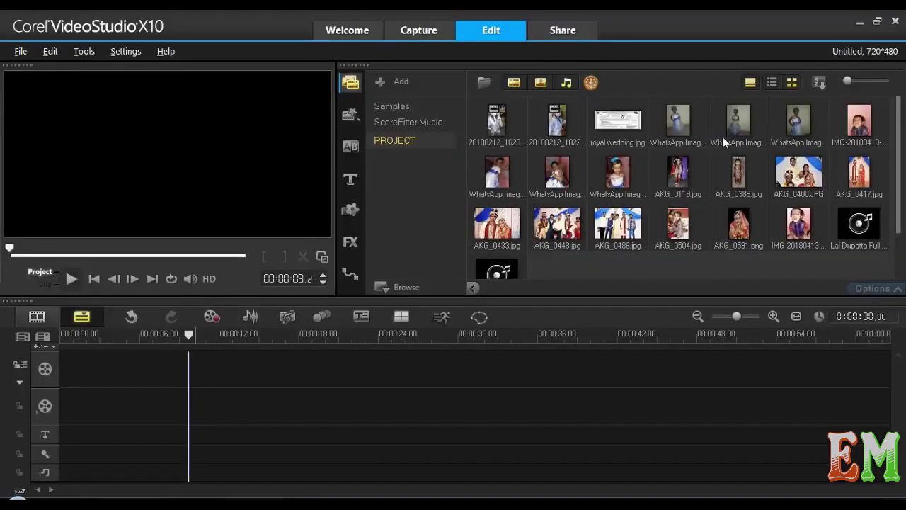
# - Add five WhatsApp photos of the girl in the blue and white dress from the PROJECT folder to the empty video track
pyautogui.click(497, 173)
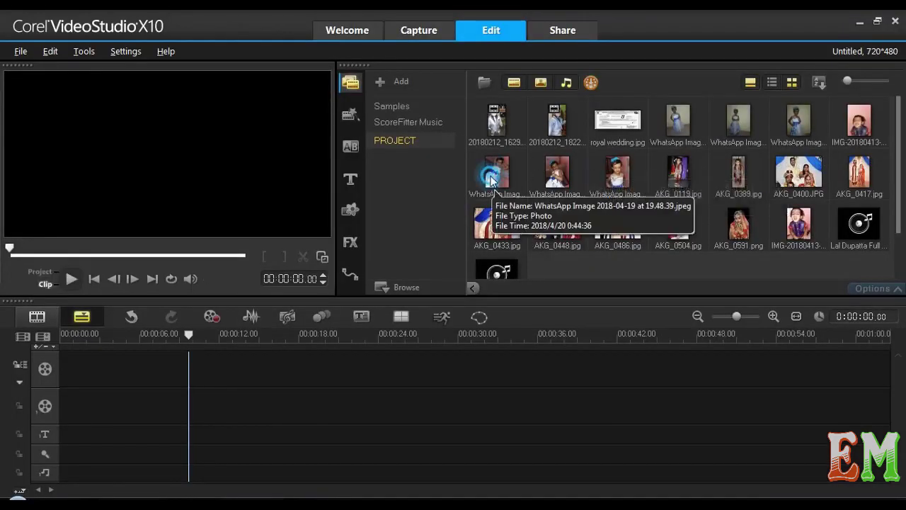
pyautogui.keyDown('ctrl'); pyautogui.click(557, 174); pyautogui.keyUp('ctrl')
pyautogui.keyDown('ctrl'); pyautogui.click(617, 174); pyautogui.keyUp('ctrl')
pyautogui.keyDown('ctrl'); pyautogui.click(677, 120); pyautogui.keyUp('ctrl')
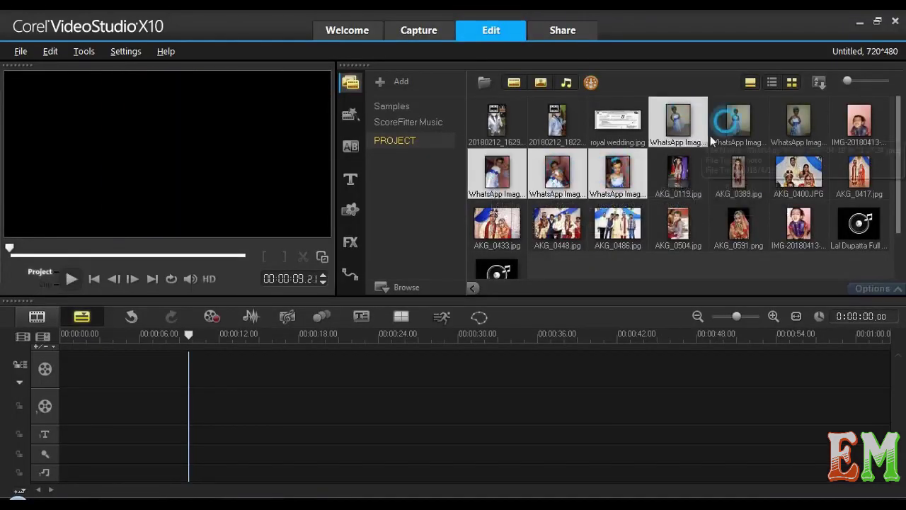
pyautogui.keyDown('ctrl'); pyautogui.click(729, 122); pyautogui.keyUp('ctrl')
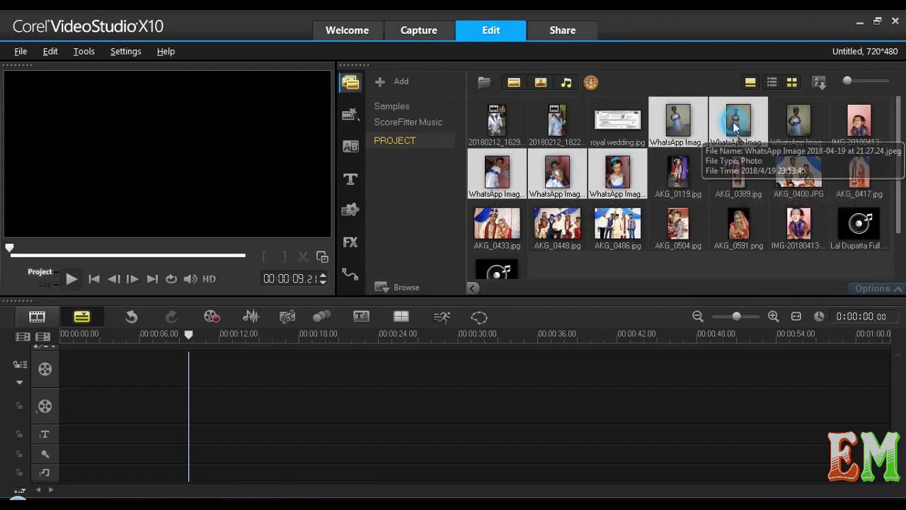
pyautogui.moveTo(729, 122); pyautogui.dragTo(259, 371)
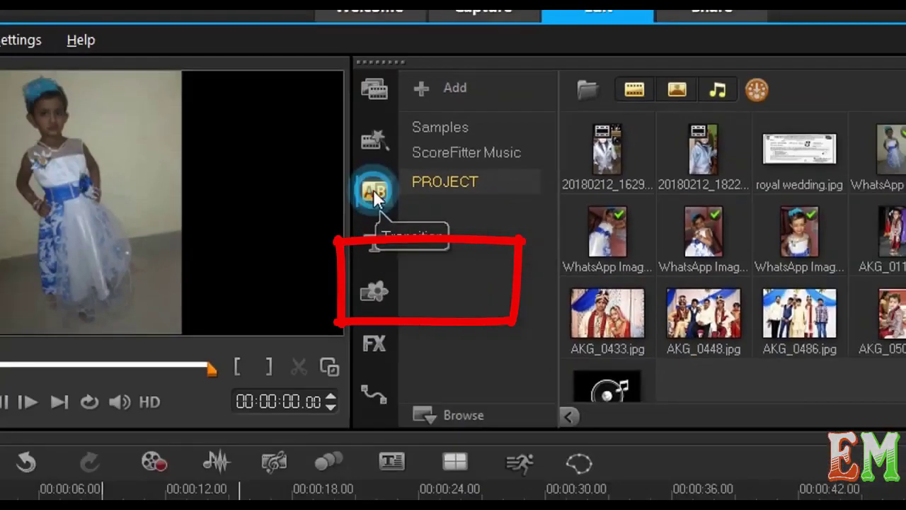
# - Add a Barn Door transition between the first and second photos and play that part of the project
pyautogui.click(424, 285)
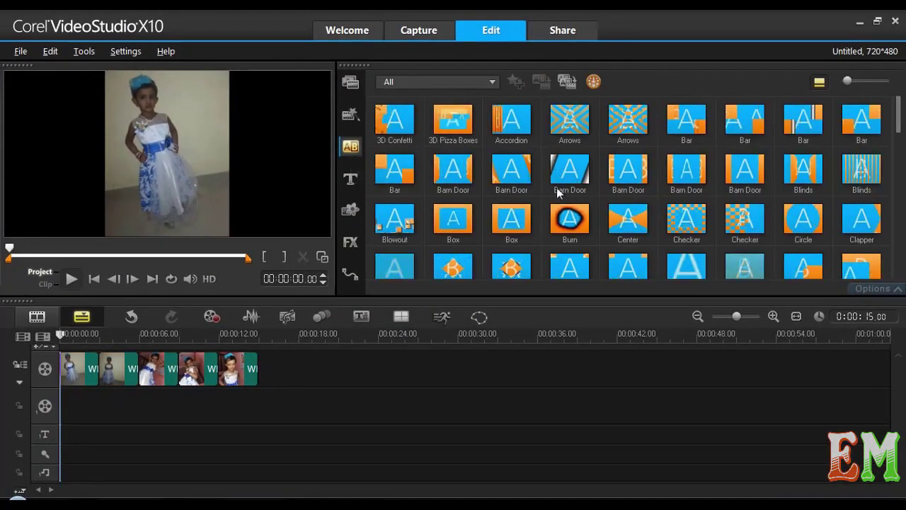
pyautogui.moveTo(578, 194); pyautogui.dragTo(107, 372)
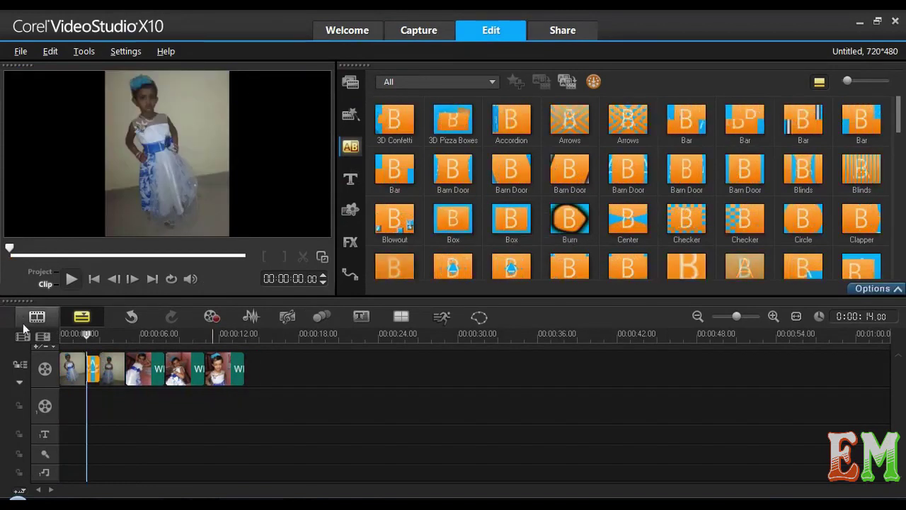
pyautogui.click(62, 332)
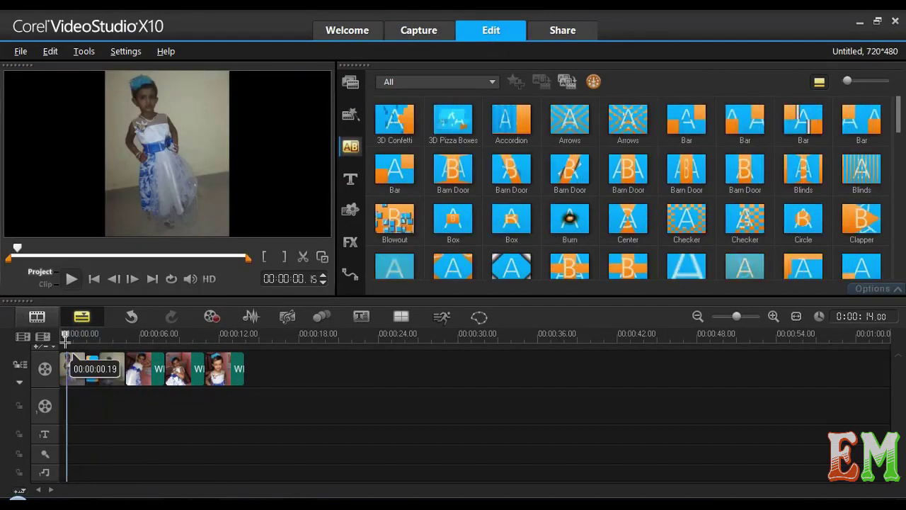
pyautogui.click(72, 279)
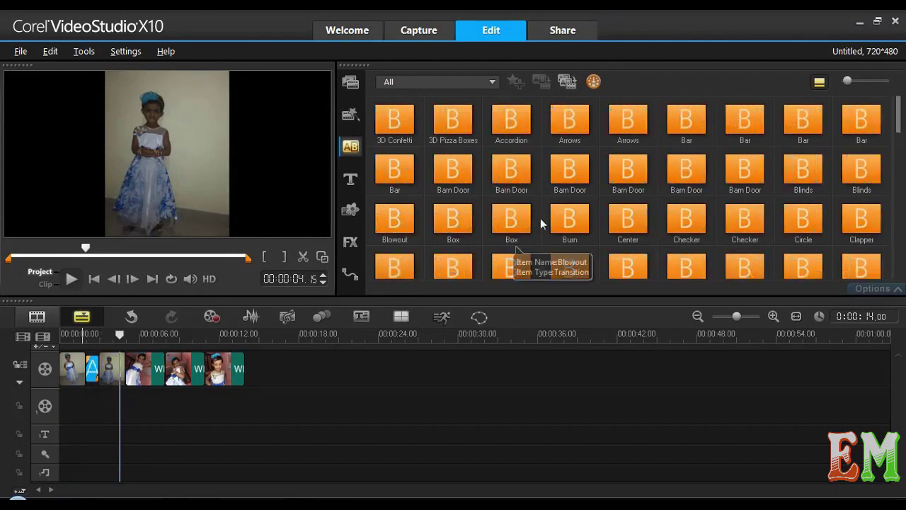
# - Add Burn and Checker transitions at the next two photo joins, and further transitions before and after the last photo
pyautogui.click(563, 216)
pyautogui.moveTo(472, 280); pyautogui.dragTo(119, 369)
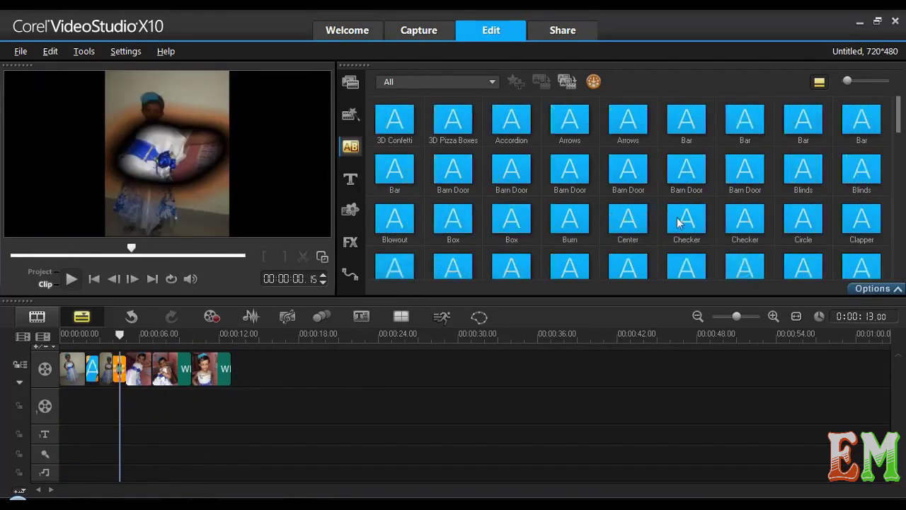
pyautogui.moveTo(684, 221); pyautogui.dragTo(145, 370)
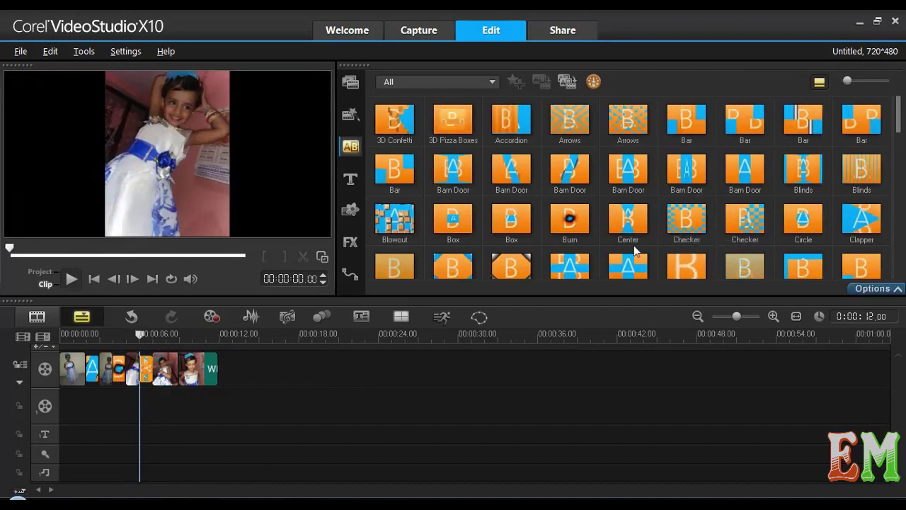
pyautogui.moveTo(802, 221); pyautogui.dragTo(190, 380)
pyautogui.moveTo(391, 214); pyautogui.dragTo(195, 370)
# - Play the whole photo slideshow from the start to review its transitions
pyautogui.click(196, 336)
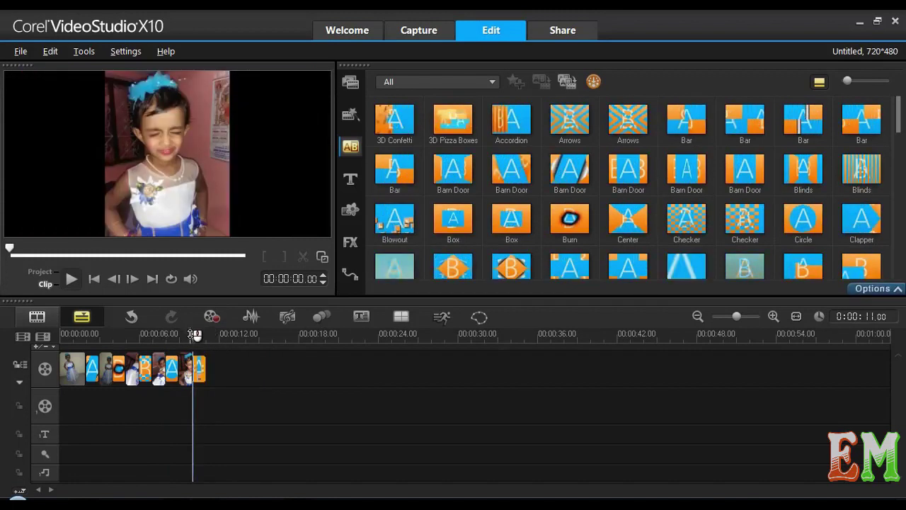
pyautogui.click(94, 278)
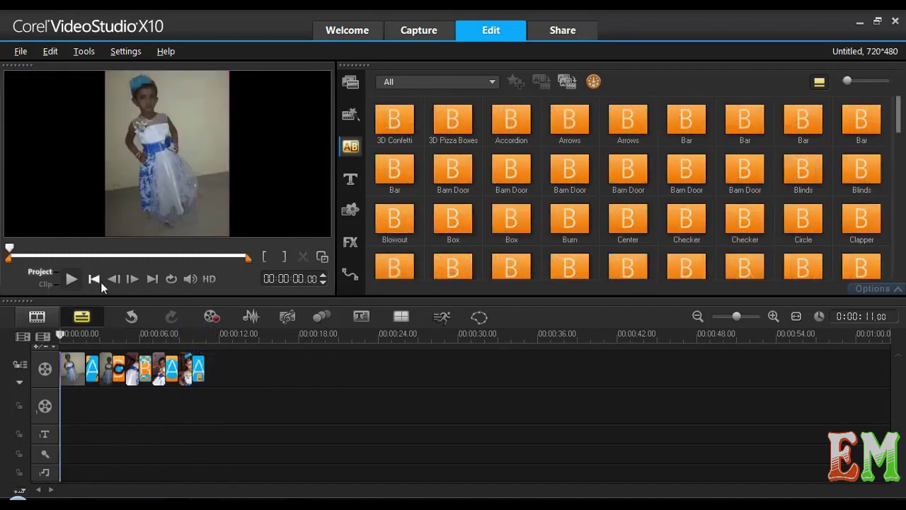
pyautogui.click(71, 278)
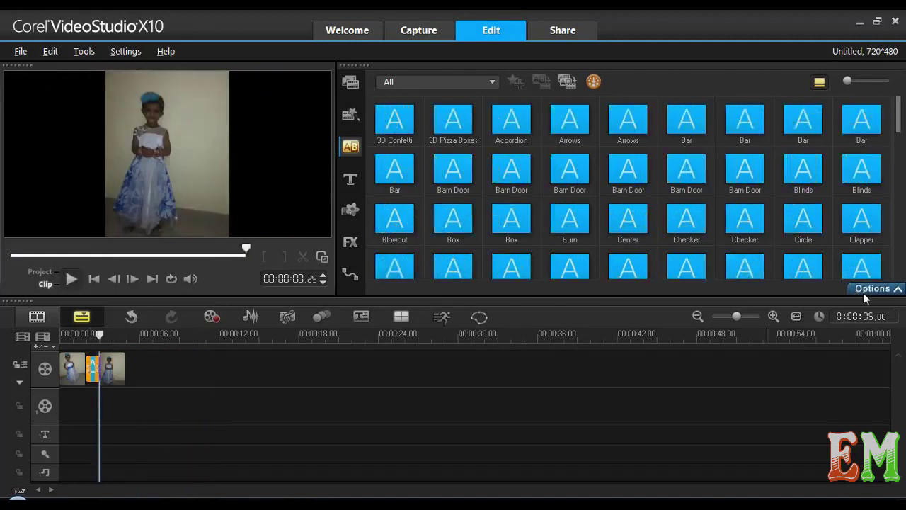
# - Show the options of the Barn Door-Peel transition between the two photos and set its colour to green
pyautogui.click(872, 288)
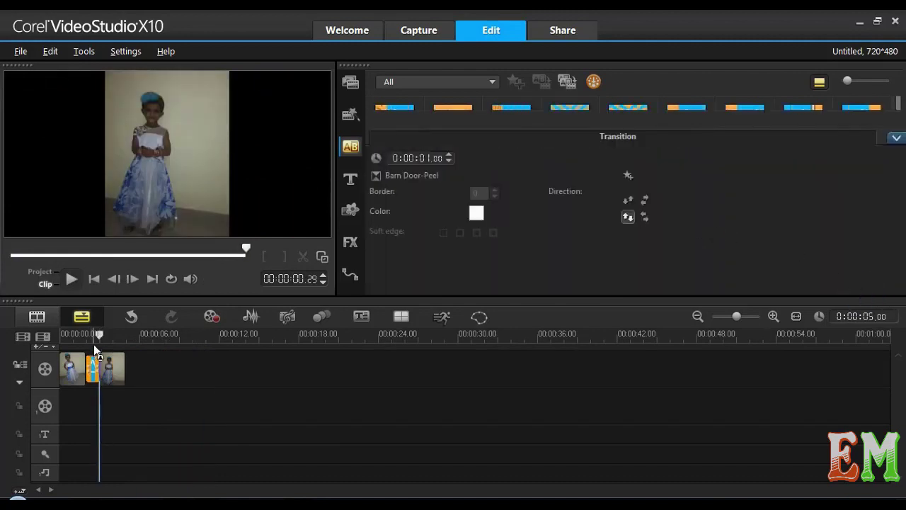
pyautogui.hotkey('ctrl', 'z')
pyautogui.click(735, 320)
pyautogui.moveTo(737, 322)
pyautogui.mouseDown()
pyautogui.moveTo(726, 324)
pyautogui.moveTo(748, 326)
pyautogui.mouseUp()
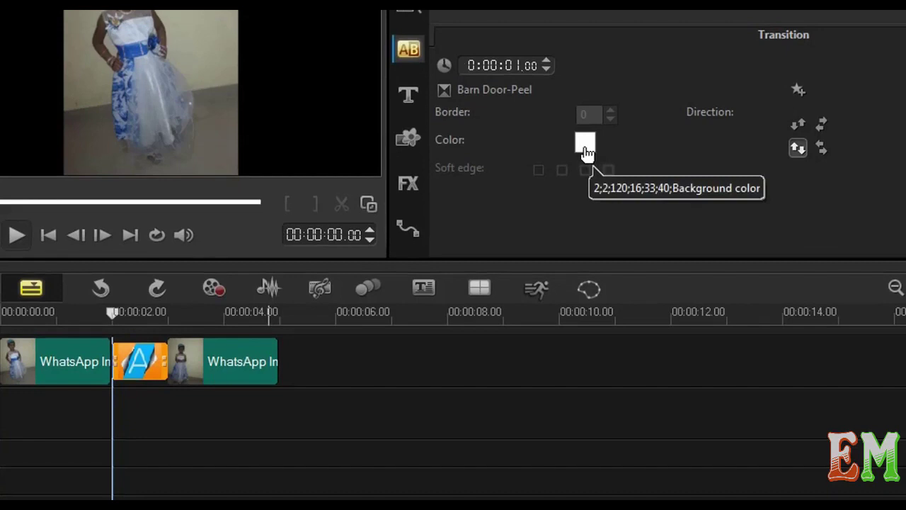
pyautogui.click(585, 146)
pyautogui.click(636, 189)
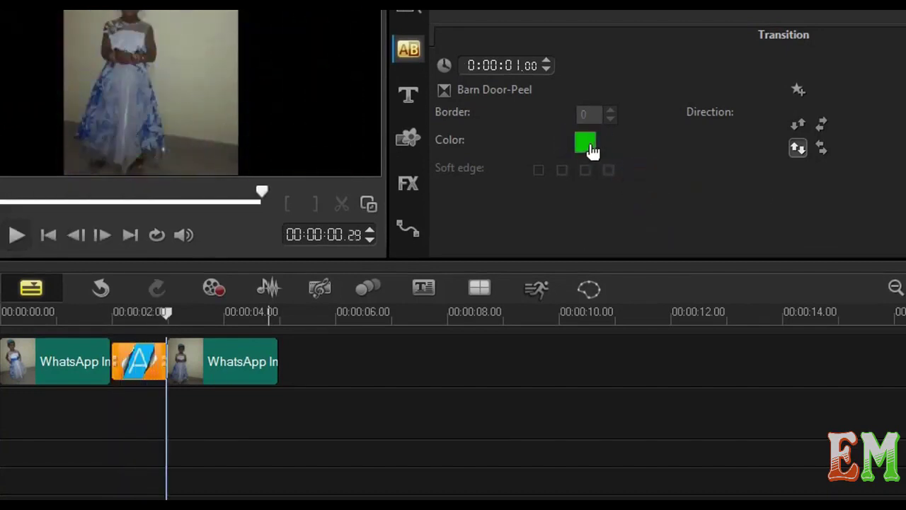
# - Try light purple, orange and cyan as the Barn Door-Peel transition's colour, and try a strong soft edge
pyautogui.click(587, 145)
pyautogui.click(613, 195)
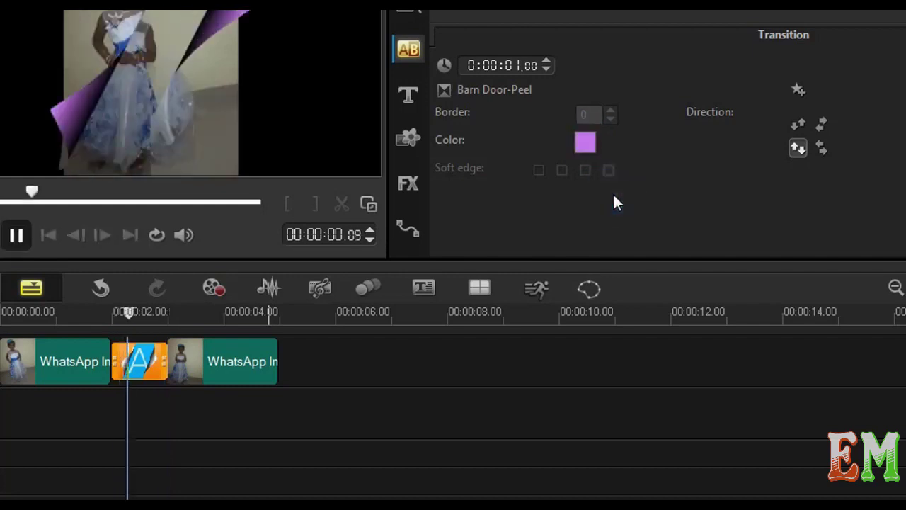
pyautogui.click(586, 145)
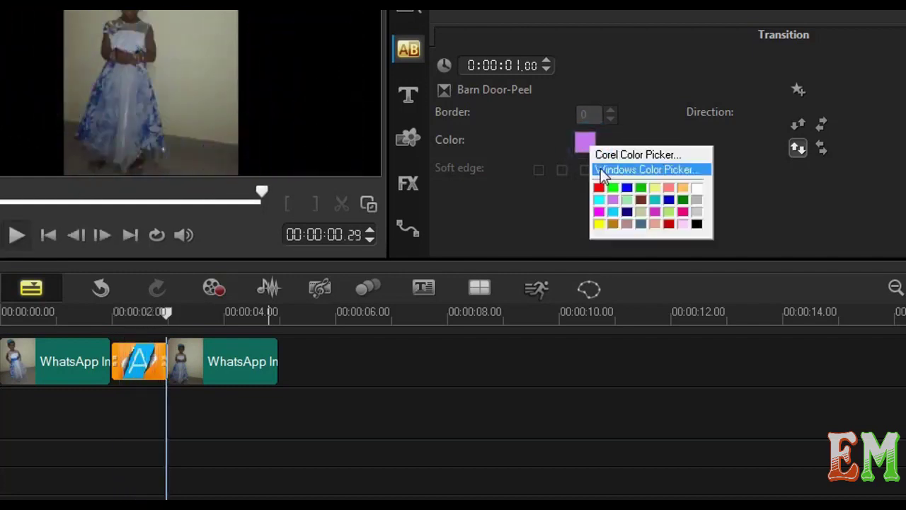
pyautogui.click(682, 188)
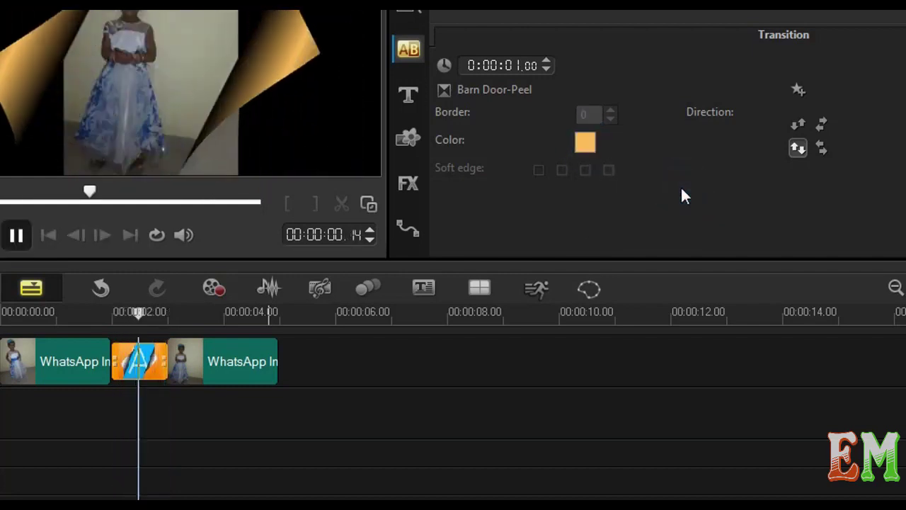
pyautogui.click(607, 171)
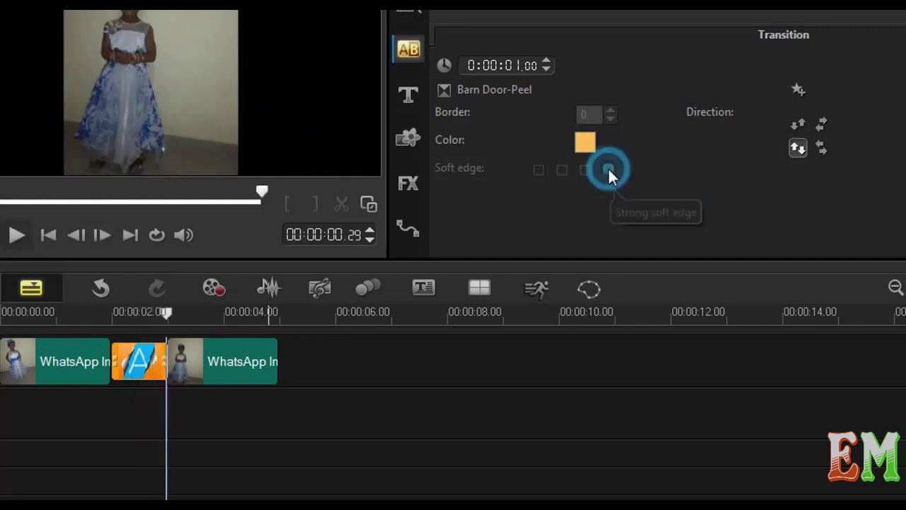
pyautogui.click(585, 146)
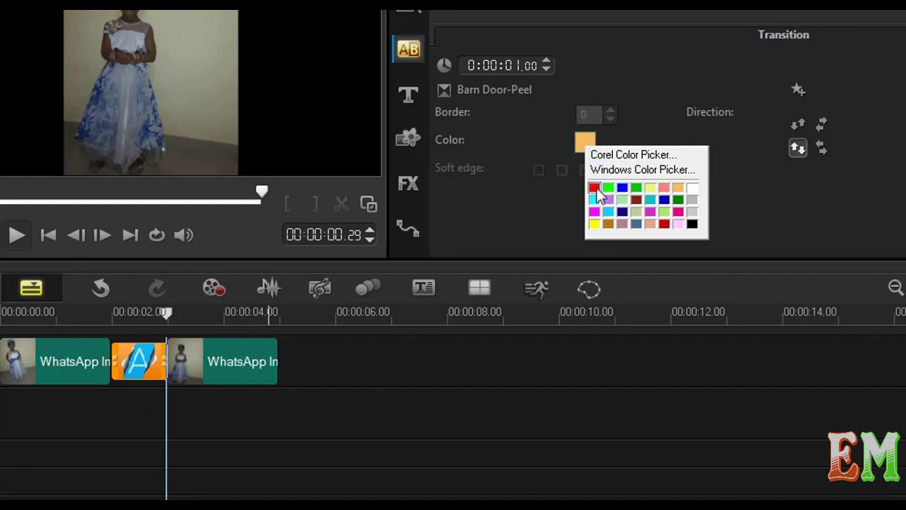
pyautogui.click(595, 199)
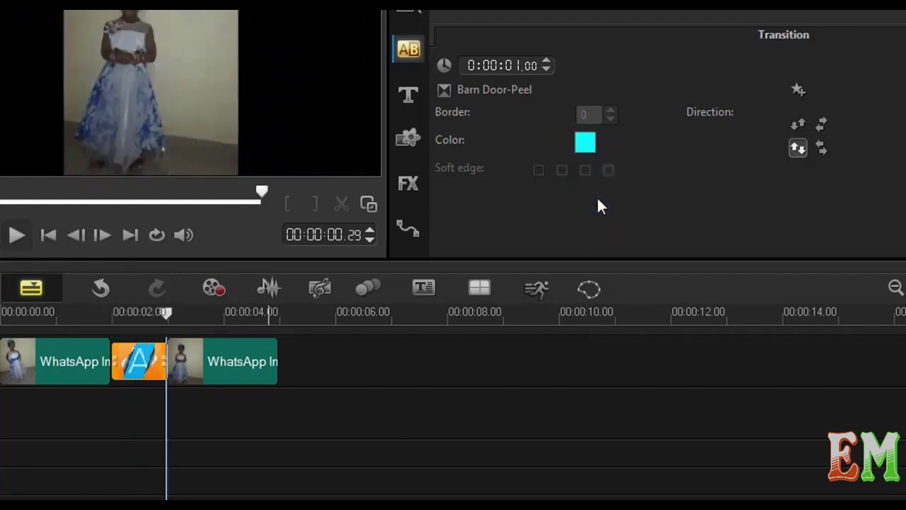
# - Try both horizontal split directions on the Barn Door-Peel transition, ending with the vertical split whose arrows point down and up
pyautogui.click(825, 145)
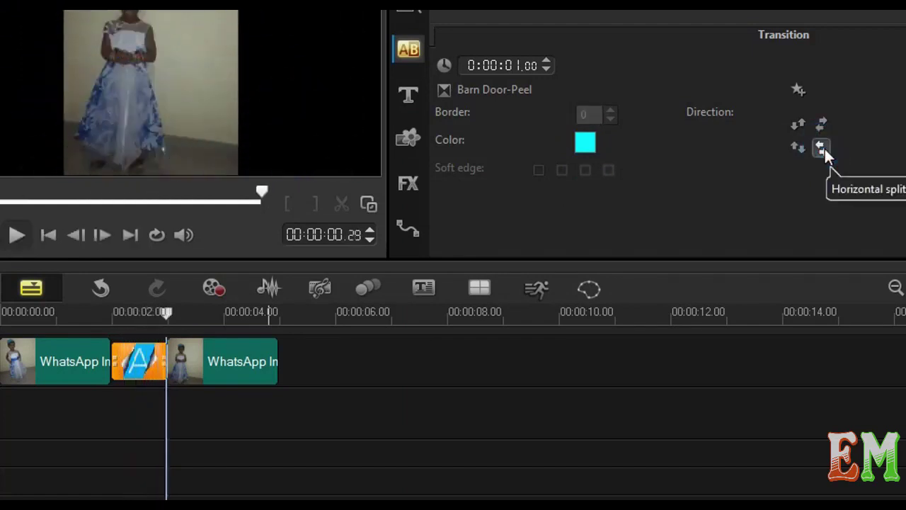
pyautogui.click(820, 128)
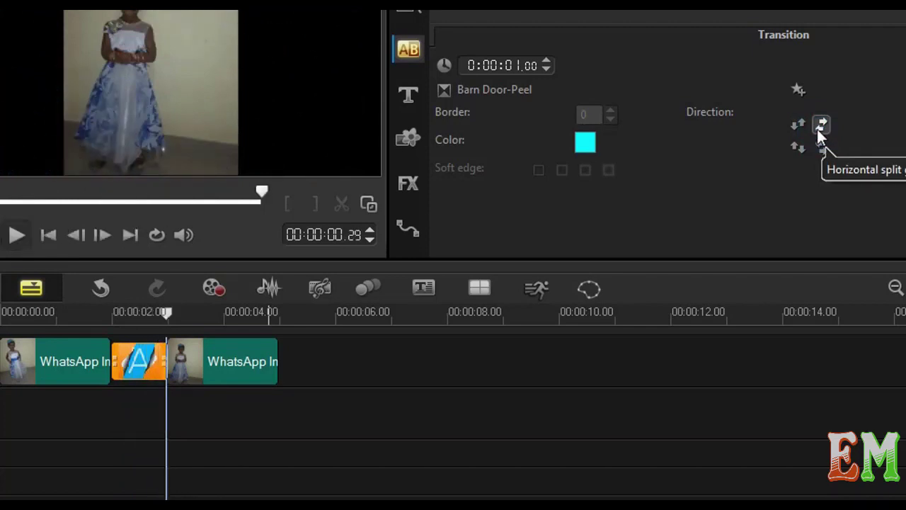
pyautogui.click(799, 123)
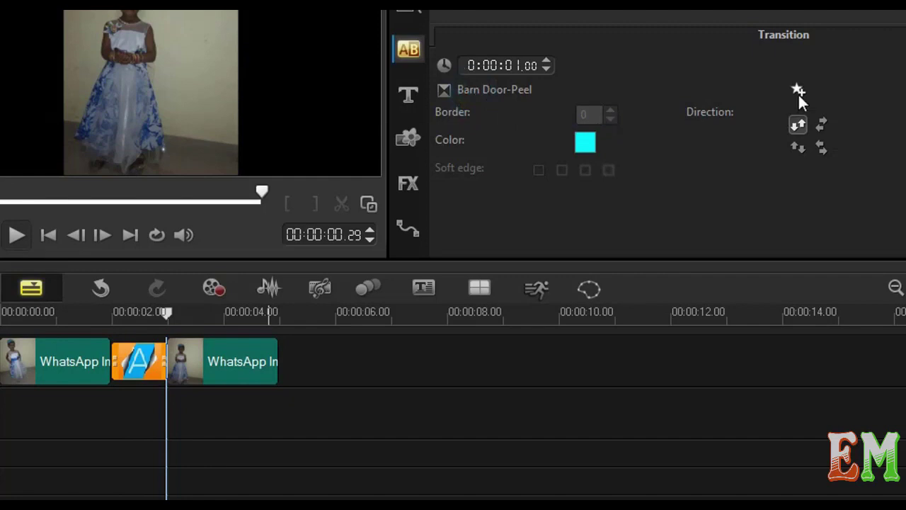
# - Change the Barn Door-Peel transition's colour to black and then to blue
pyautogui.click(584, 145)
pyautogui.click(688, 219)
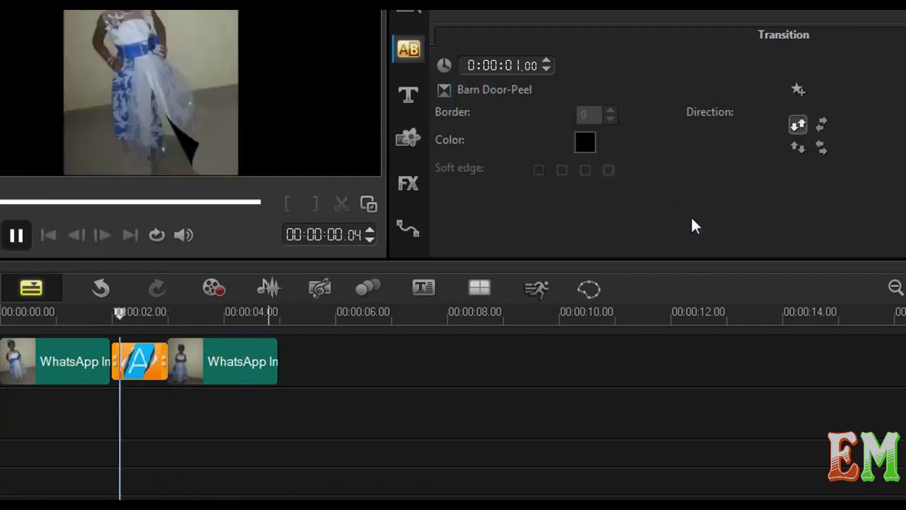
pyautogui.click(582, 143)
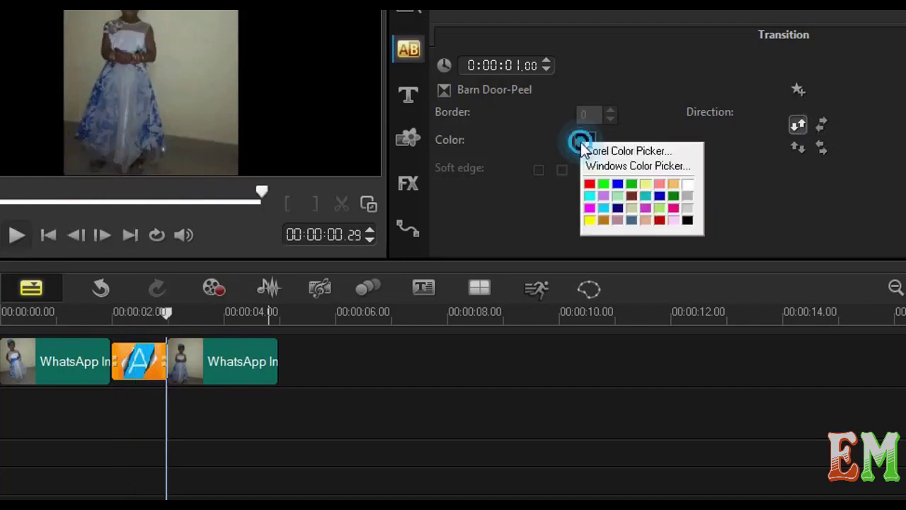
pyautogui.click(618, 185)
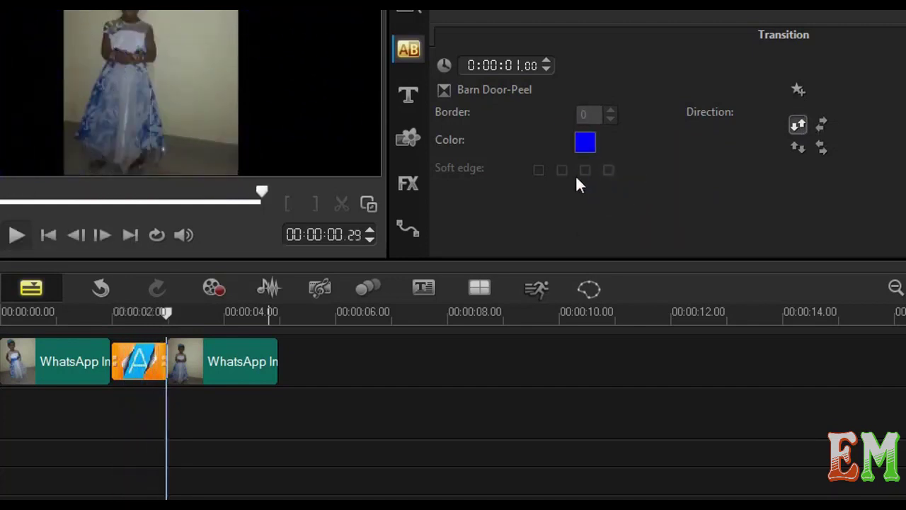
# - Try the first soft edge option on the Barn Door-Peel transition, and replace that transition with Barn Door-3D
pyautogui.click(545, 169)
pyautogui.click(537, 170)
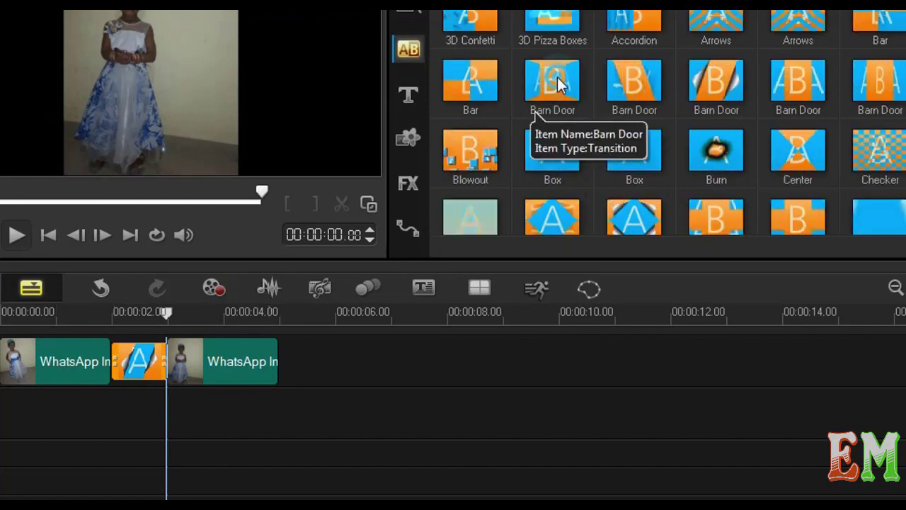
pyautogui.moveTo(557, 84); pyautogui.dragTo(134, 368)
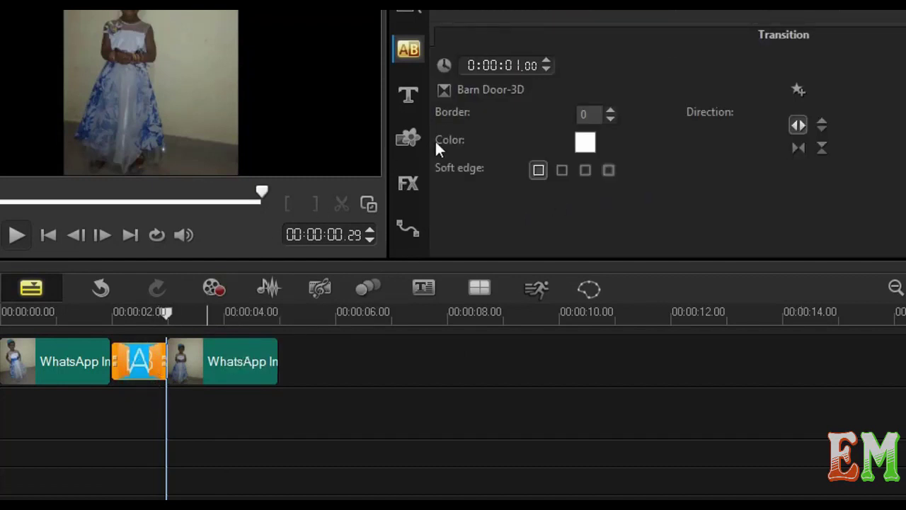
# - Set the Barn Door-3D transition to the vertical direction closing inward and give it a light soft edge
pyautogui.click(827, 122)
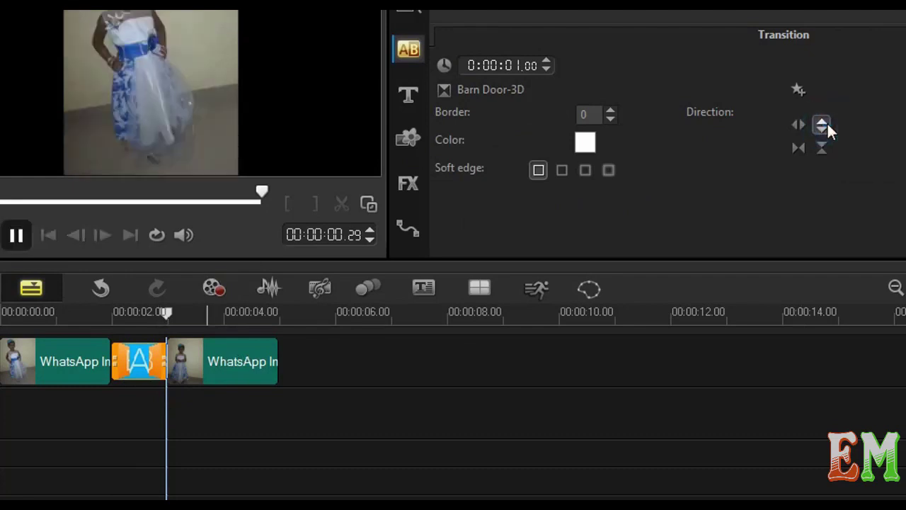
pyautogui.click(816, 146)
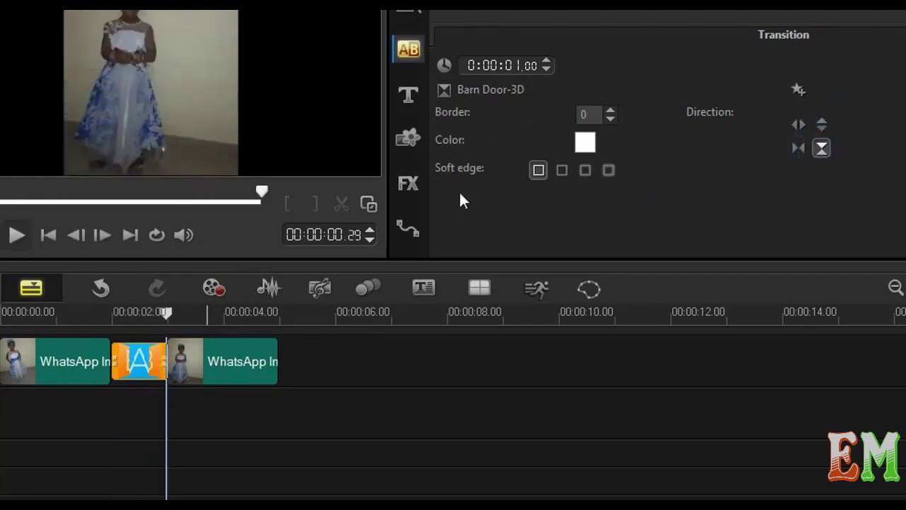
pyautogui.click(563, 170)
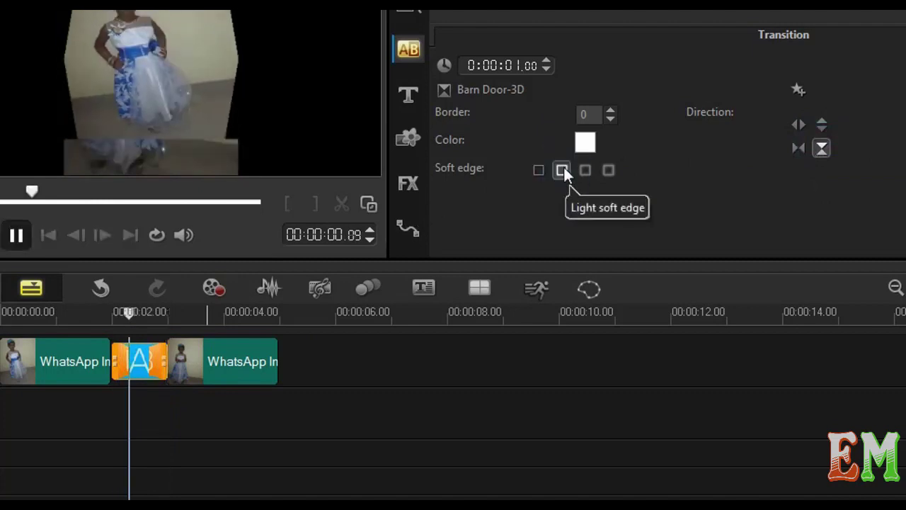
# - Try the medium and strong soft edges on the Barn Door-3D transition and play the result back
pyautogui.click(586, 170)
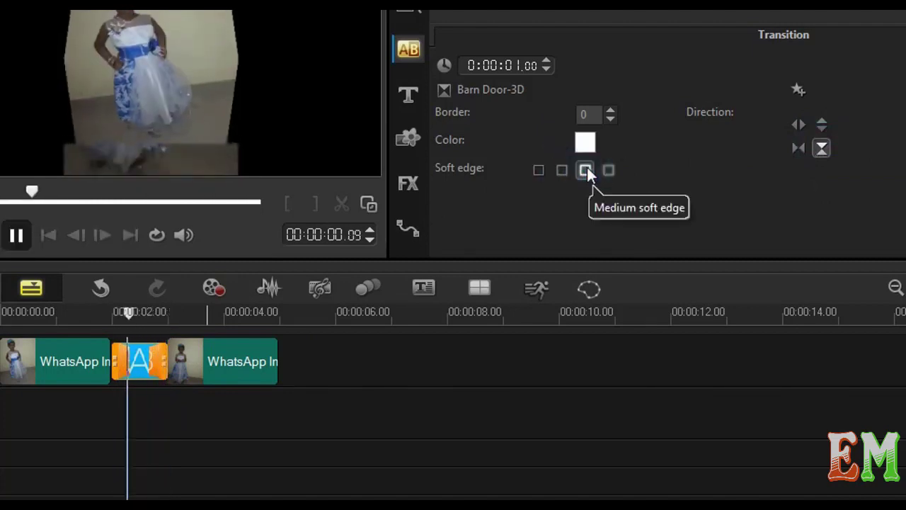
pyautogui.click(606, 170)
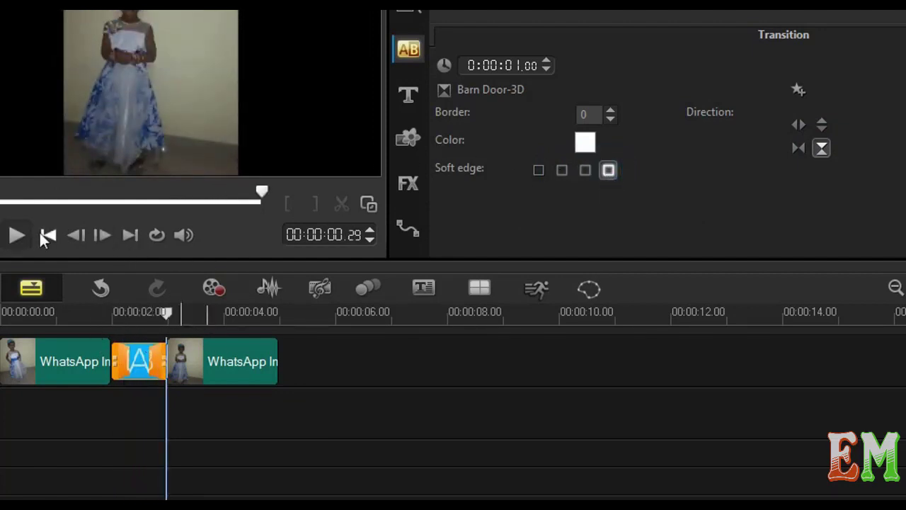
pyautogui.moveTo(168, 314); pyautogui.dragTo(108, 313)
pyautogui.click(16, 235)
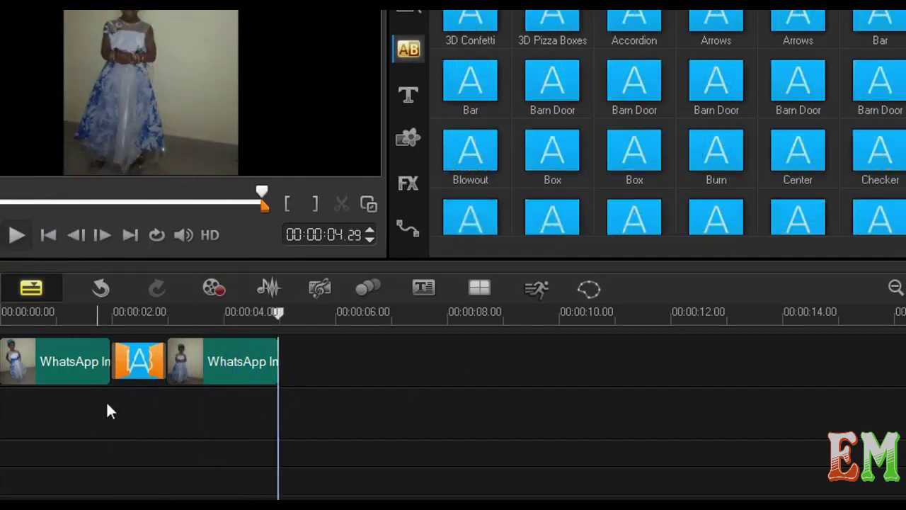
# - Set the Barn Door-3D transition's border to 7 and give it a medium soft edge
pyautogui.click(147, 357)
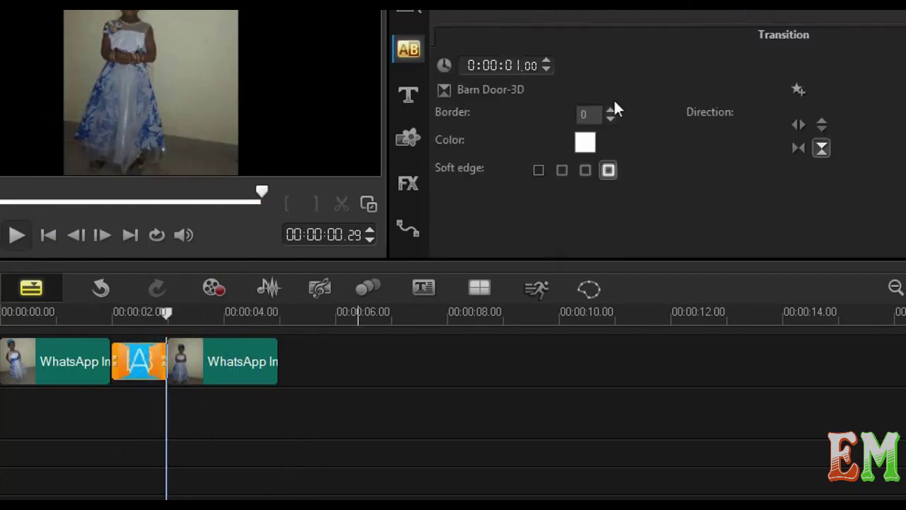
pyautogui.click(610, 111)
pyautogui.click(610, 111)
pyautogui.click(609, 111)
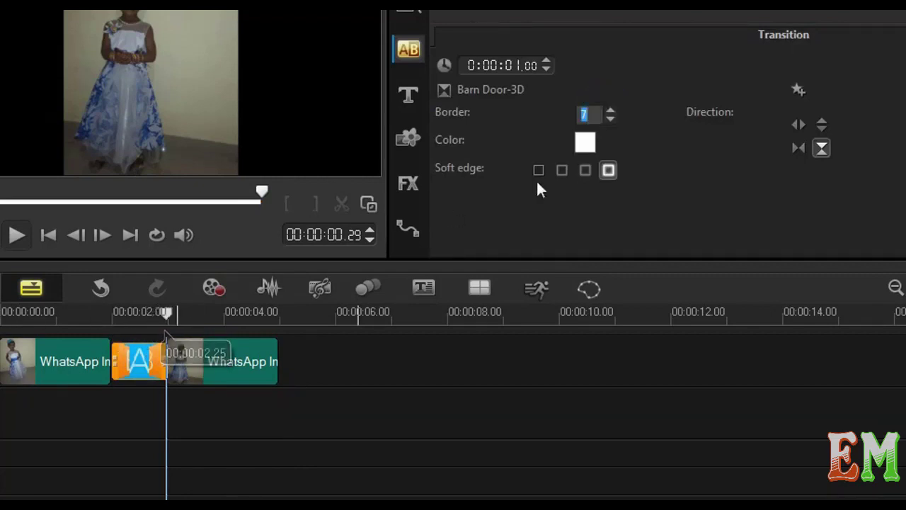
pyautogui.click(582, 170)
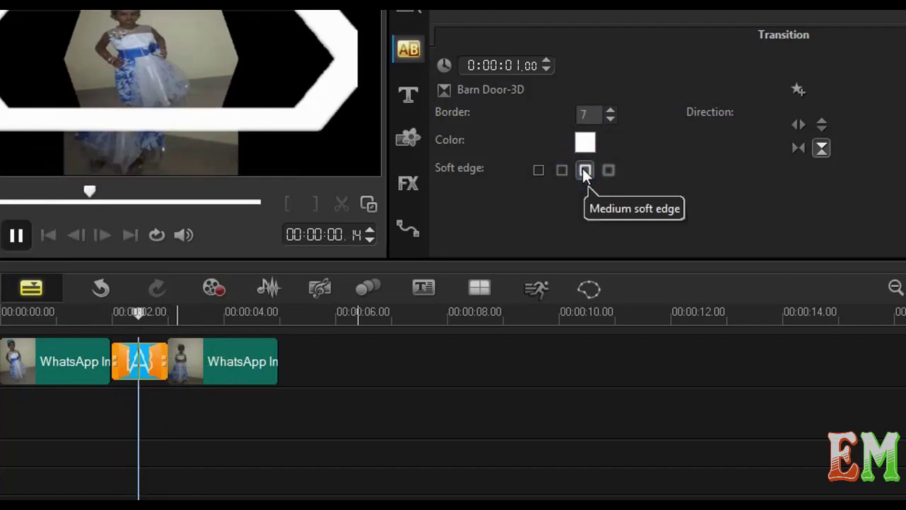
# - Try a border of 10 with a strong soft edge, and a border of 1 with a medium soft edge, on the Barn Door-3D transition
pyautogui.doubleClick(584, 114)
pyautogui.write('10')
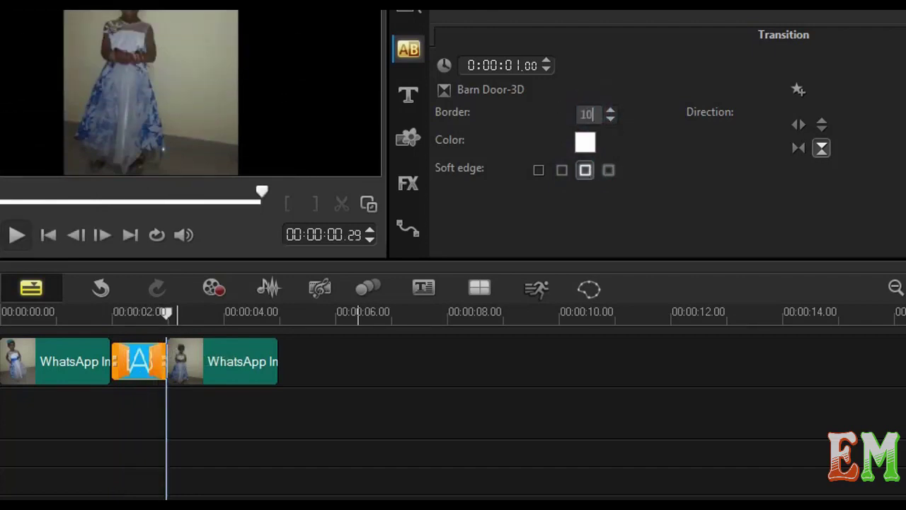
pyautogui.click(608, 170)
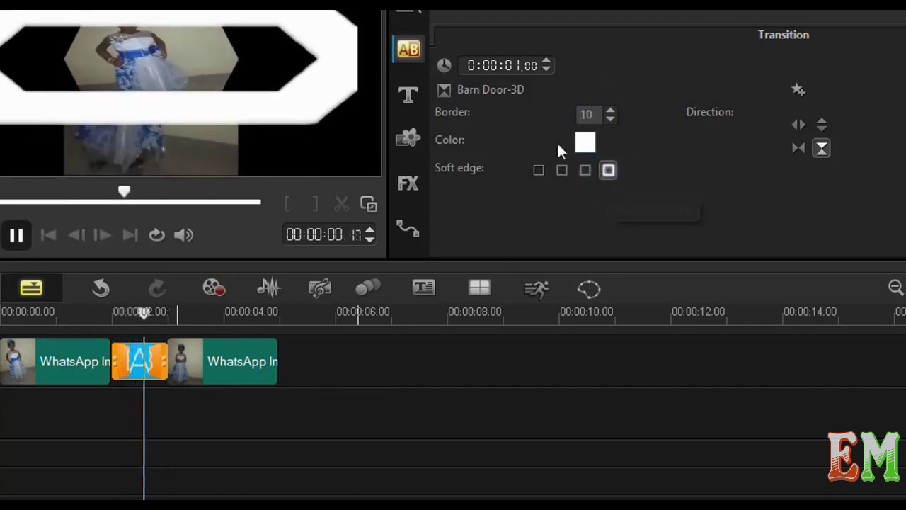
pyautogui.doubleClick(586, 116)
pyautogui.write('1')
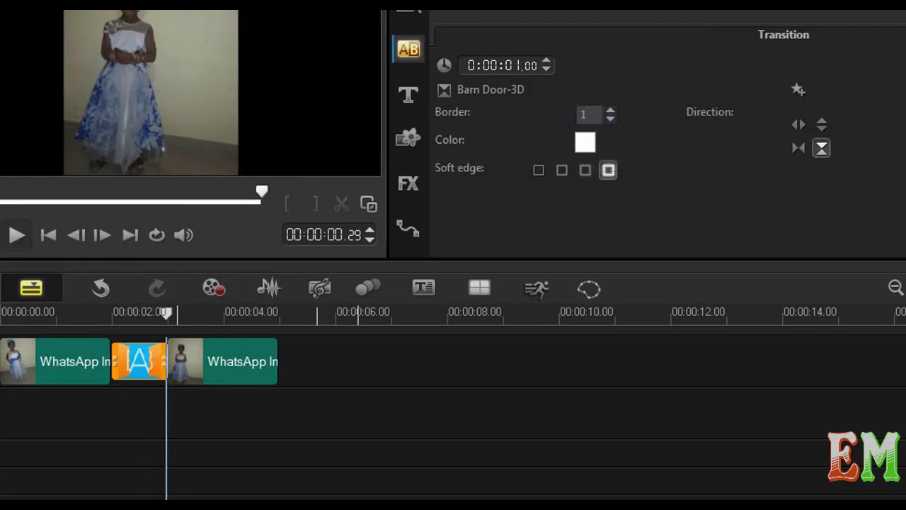
pyautogui.click(590, 169)
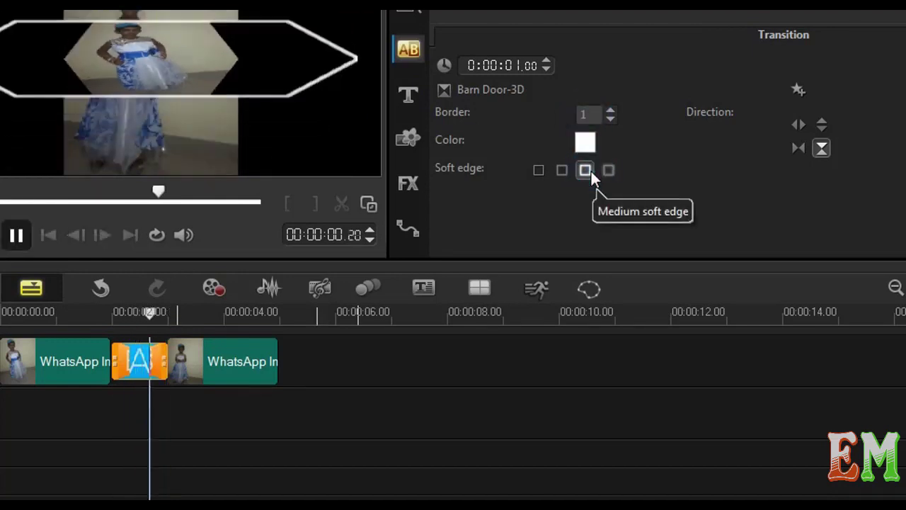
# - Set the Barn Door-3D transition's border to 0 and apply a strong soft edge
pyautogui.doubleClick(591, 115)
pyautogui.write('0')
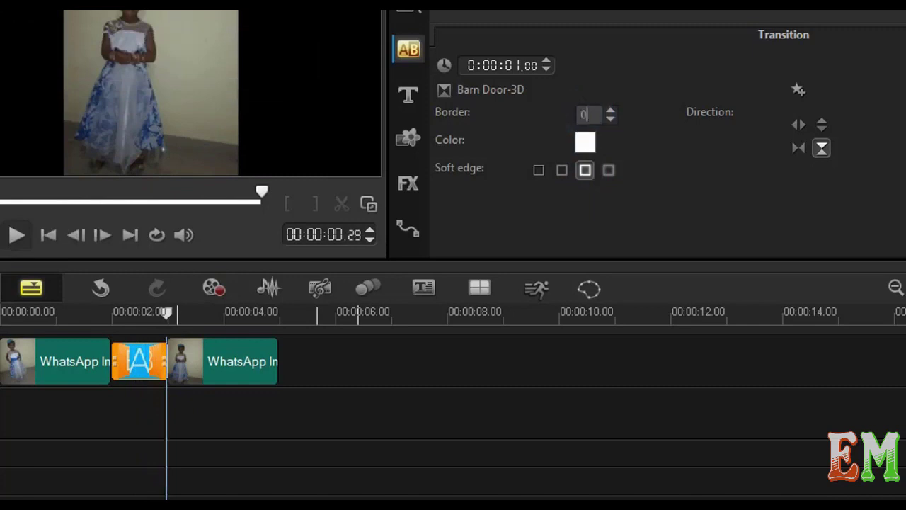
pyautogui.click(605, 170)
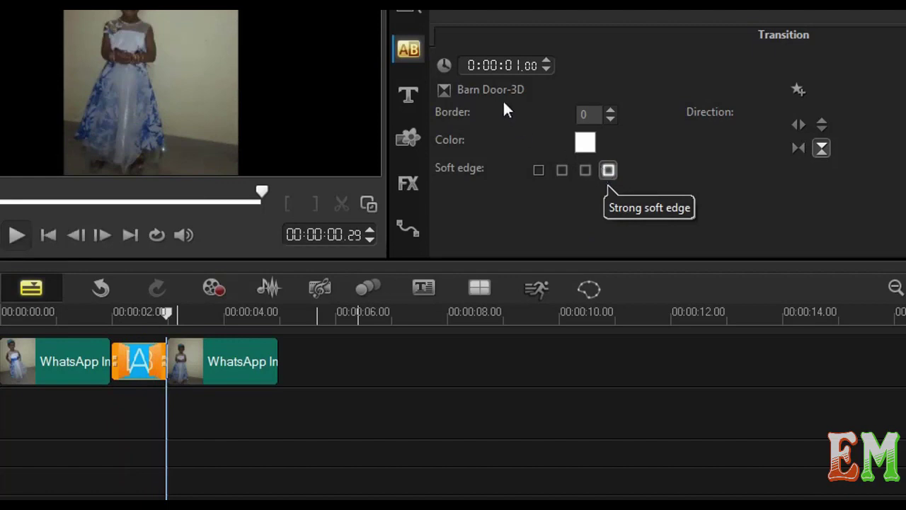
# - Change the Barn Door-3D transition's colour to orange and then magenta, and select the first soft edge option
pyautogui.click(585, 143)
pyautogui.click(683, 189)
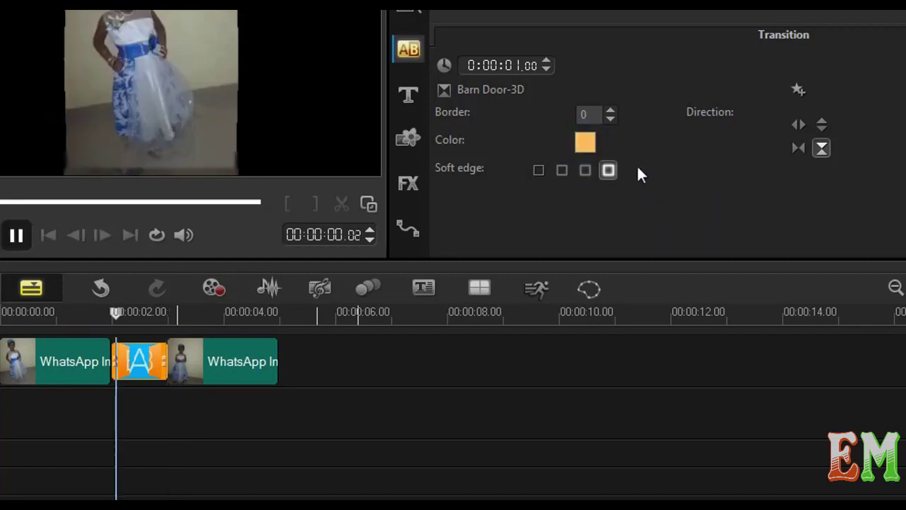
pyautogui.click(592, 145)
pyautogui.click(596, 207)
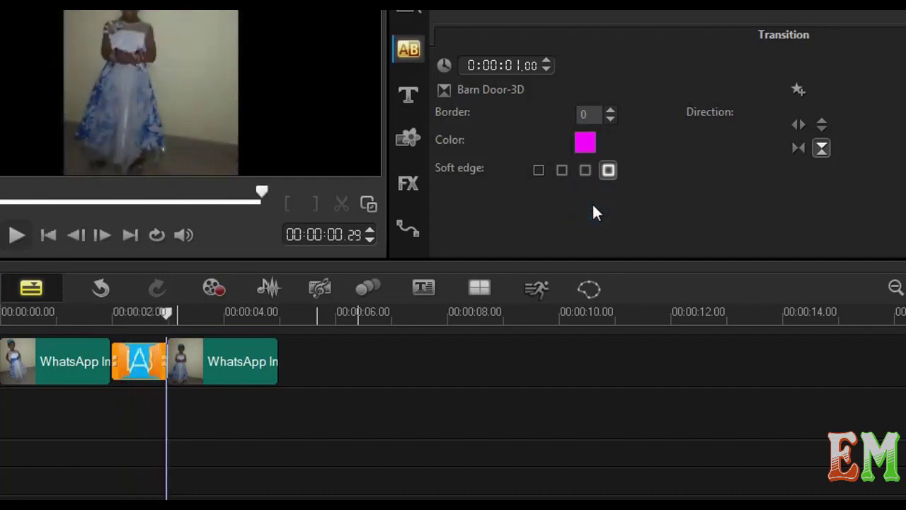
pyautogui.click(538, 171)
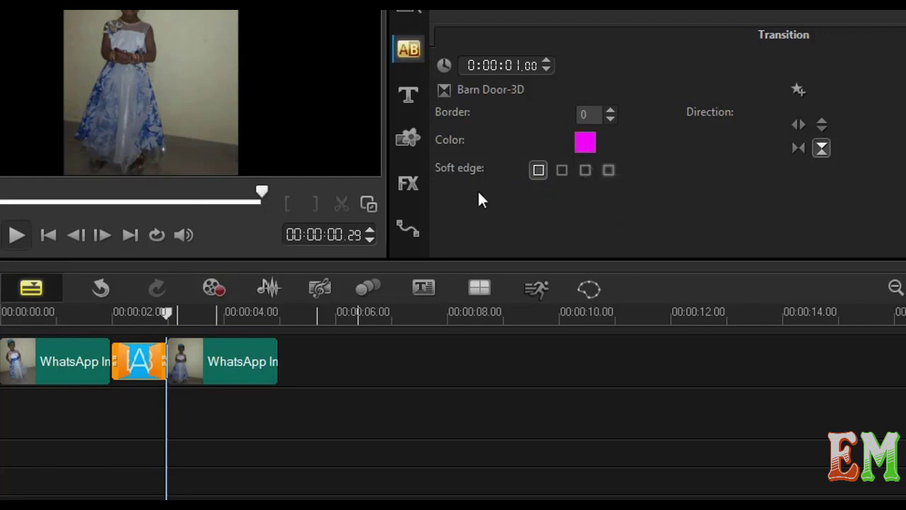
# - Replace the Barn Door-3D transition between the photos with Blowout, preview it partway through, and check its options
pyautogui.click(408, 49)
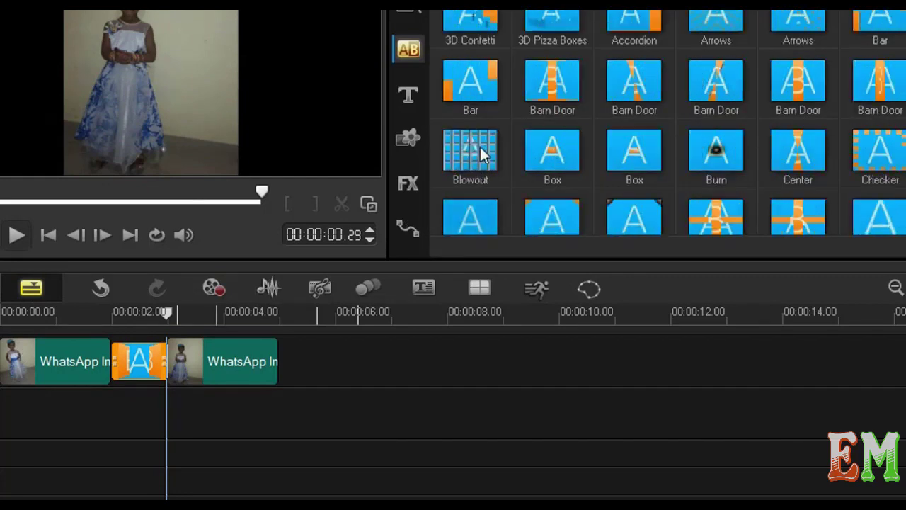
pyautogui.moveTo(481, 154); pyautogui.dragTo(147, 364)
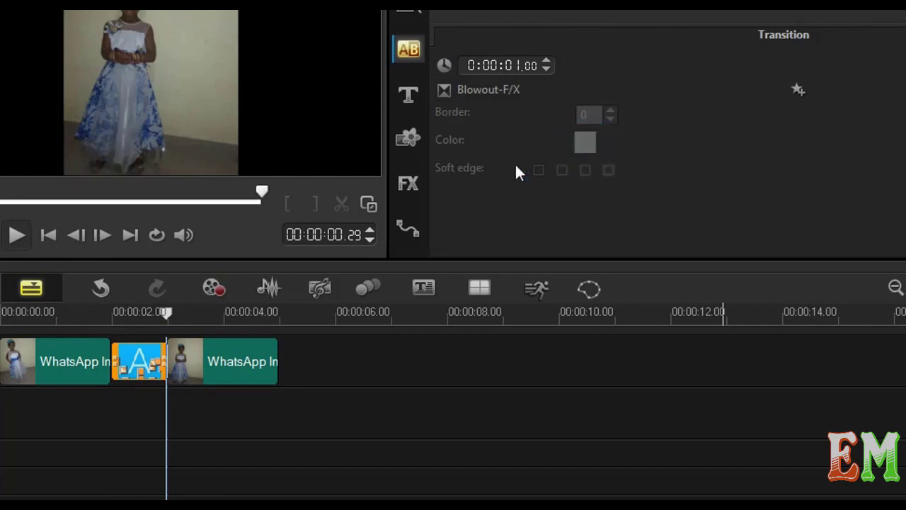
pyautogui.moveTo(165, 311); pyautogui.dragTo(136, 311)
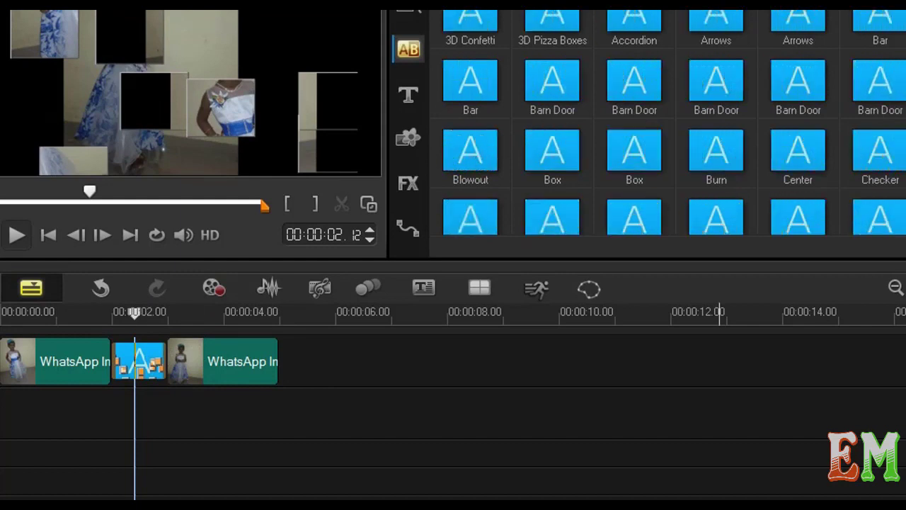
pyautogui.click(157, 364)
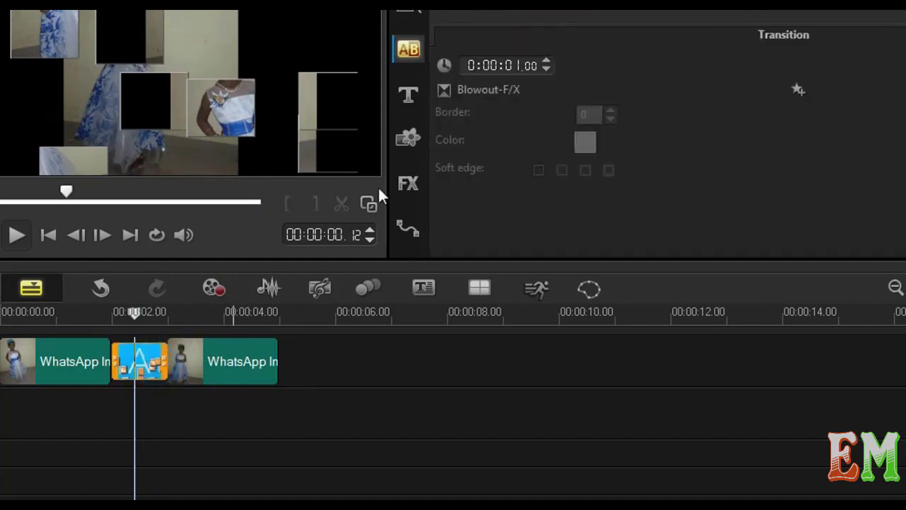
pyautogui.click(616, 113)
pyautogui.click(512, 92)
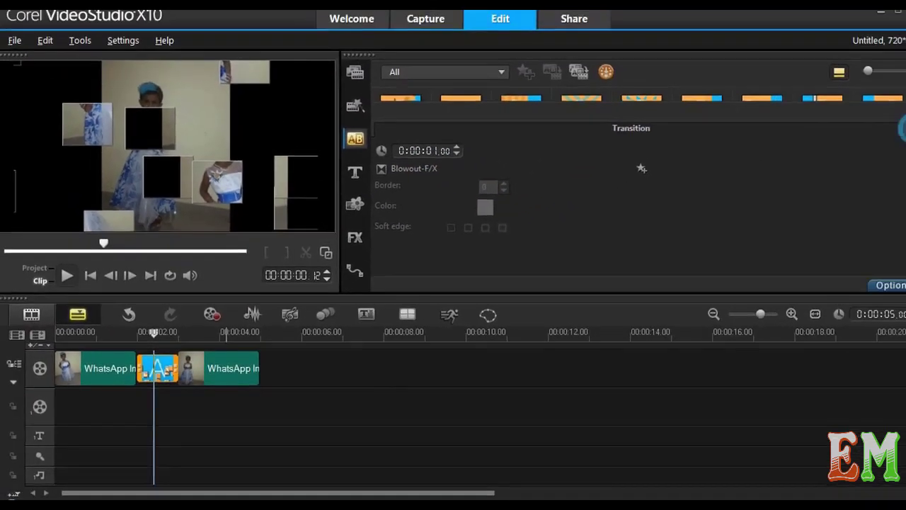
# - Filter the transition library to the 3D category and replace the Blowout transition with Flying Flip
pyautogui.click(902, 129)
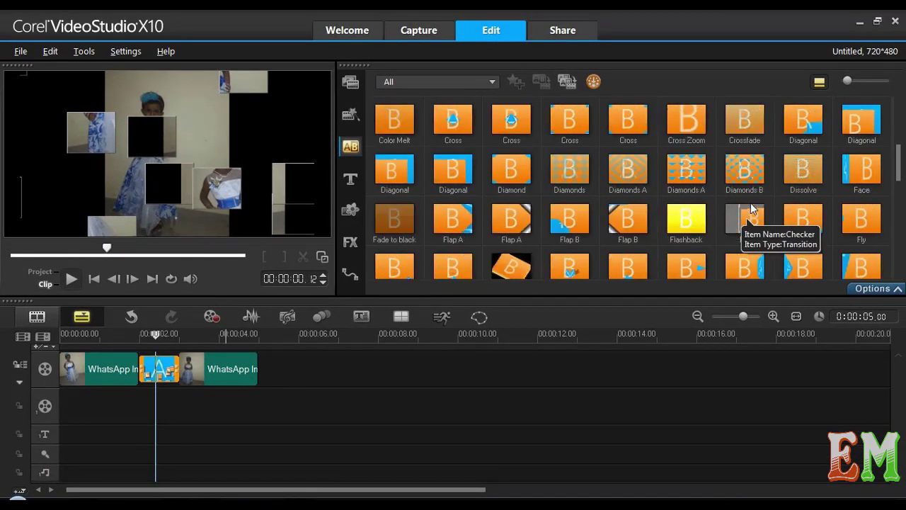
pyautogui.scroll(-1, 752, 209)
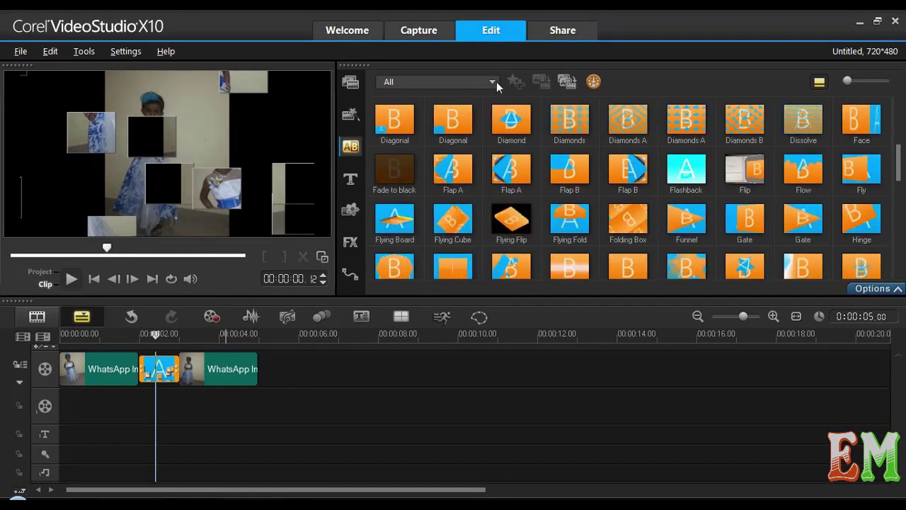
pyautogui.click(492, 81)
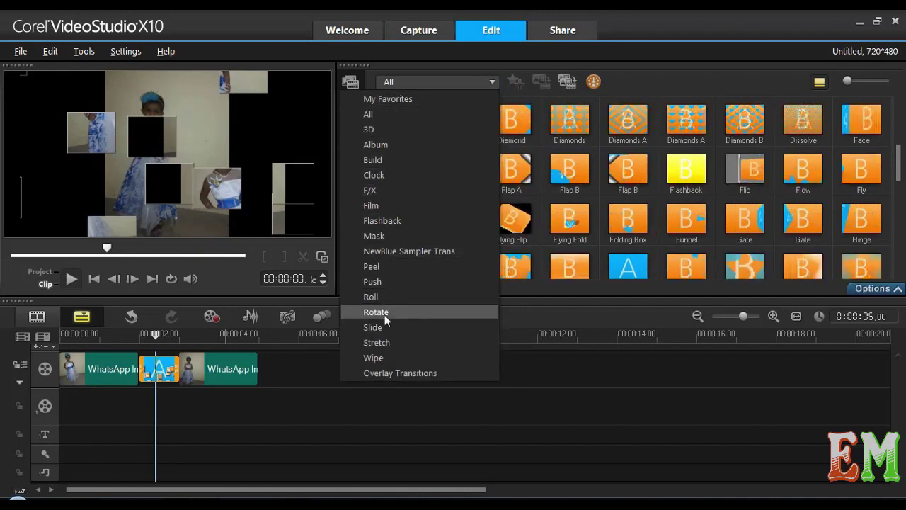
pyautogui.click(389, 129)
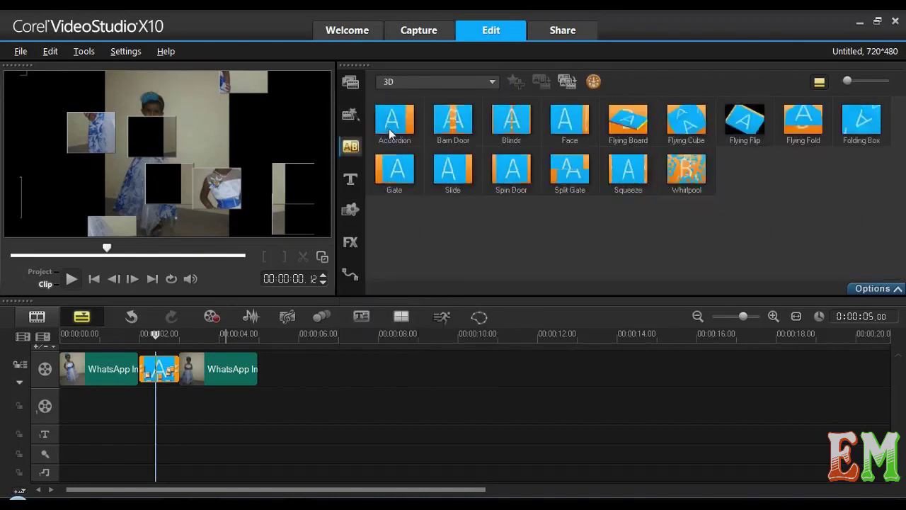
pyautogui.moveTo(743, 121); pyautogui.dragTo(157, 373)
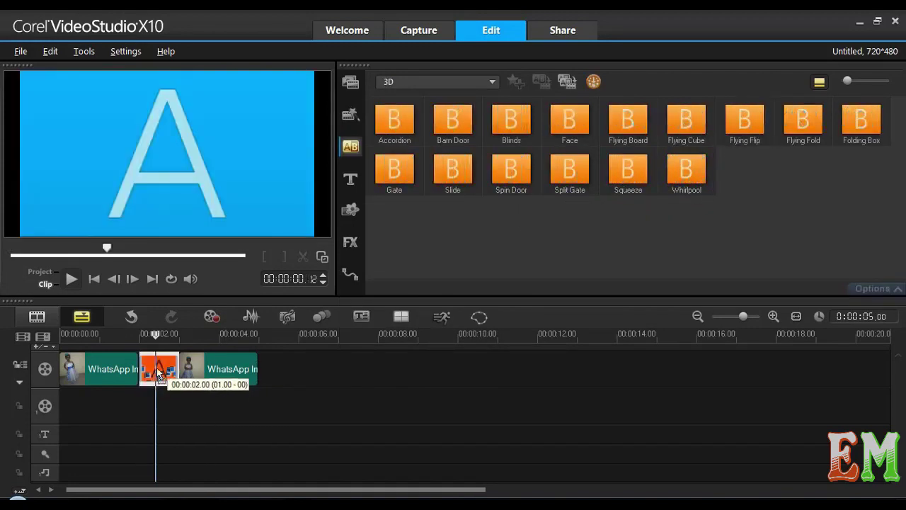
# - Give the Flying Flip-3D transition the second soft edge option and try its right-to-left and left-to-right directions, ending with the downward one
pyautogui.click(876, 290)
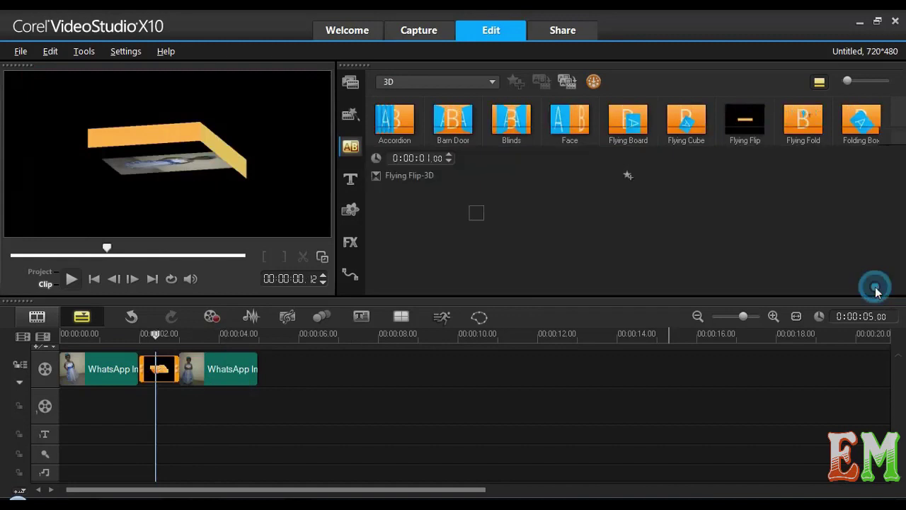
pyautogui.click(460, 233)
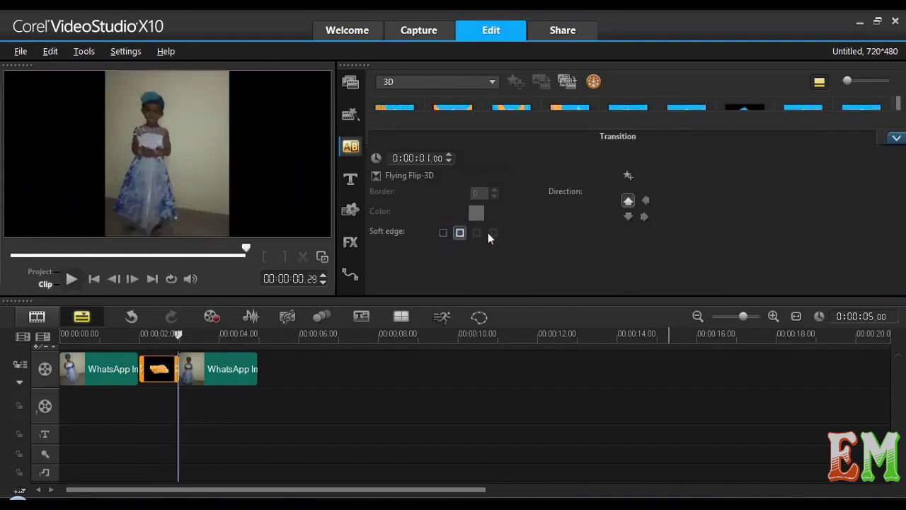
pyautogui.click(646, 203)
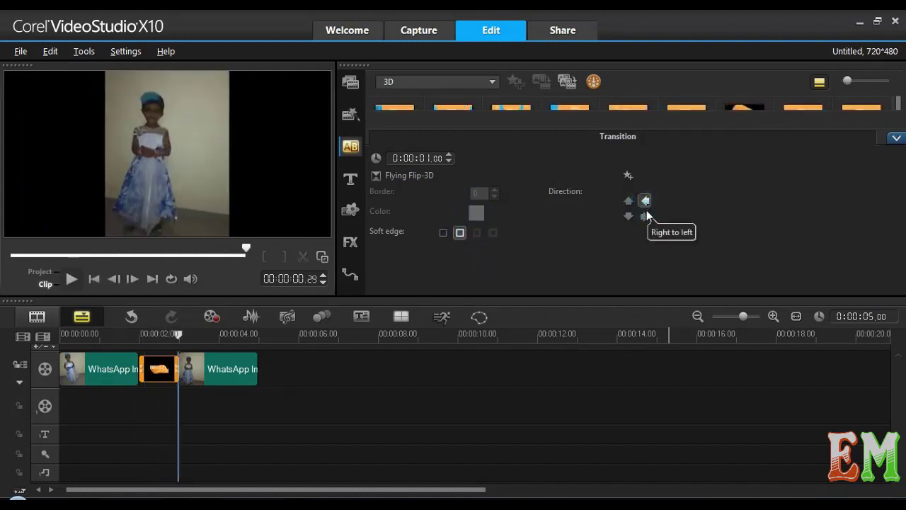
pyautogui.click(646, 216)
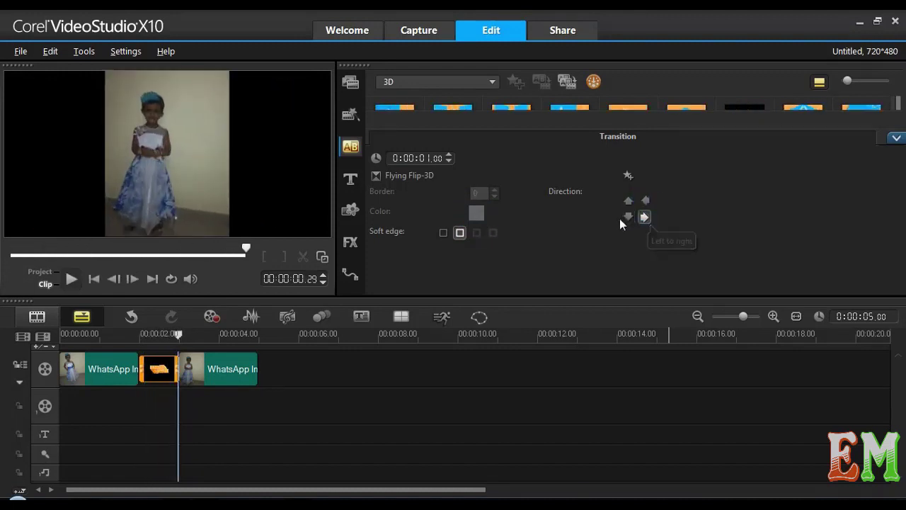
pyautogui.click(628, 218)
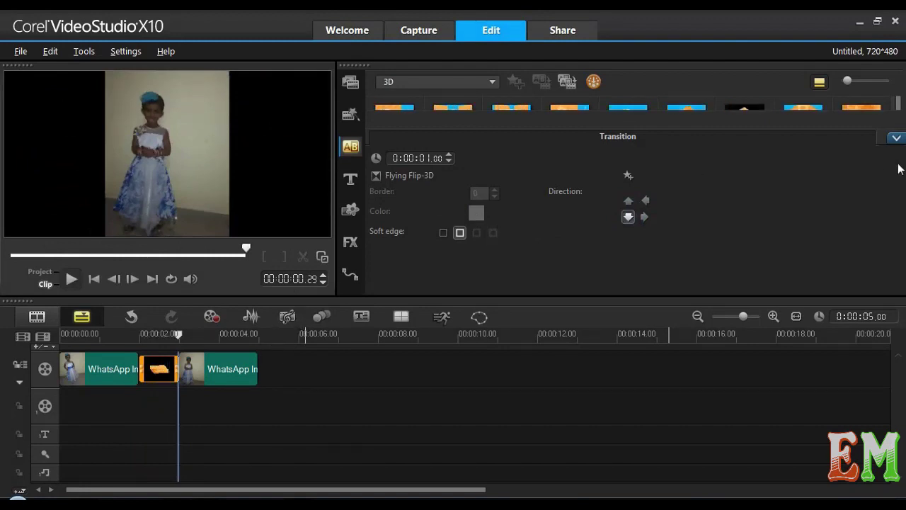
pyautogui.click(896, 138)
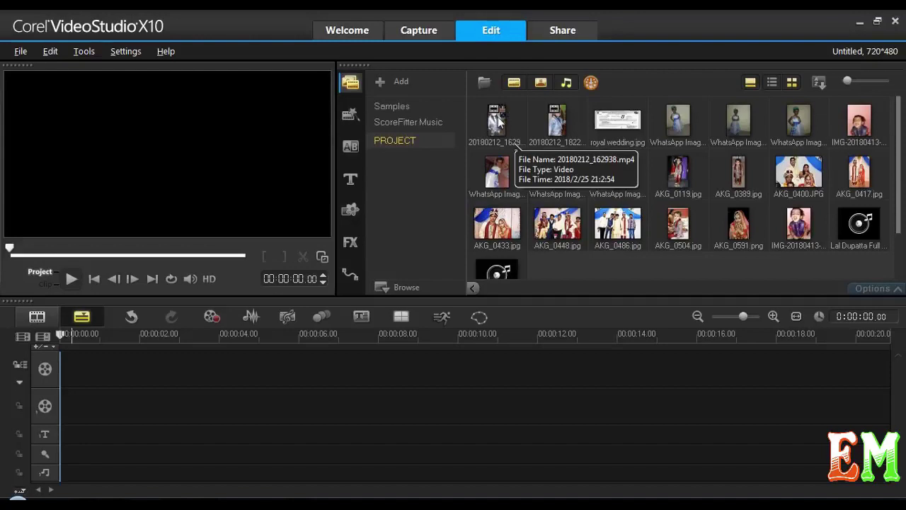
# - Add the video 20180212_162938.mp4 to the start of the video track and adjust the timeline zoom
pyautogui.moveTo(129, 367); pyautogui.dragTo(128, 366)
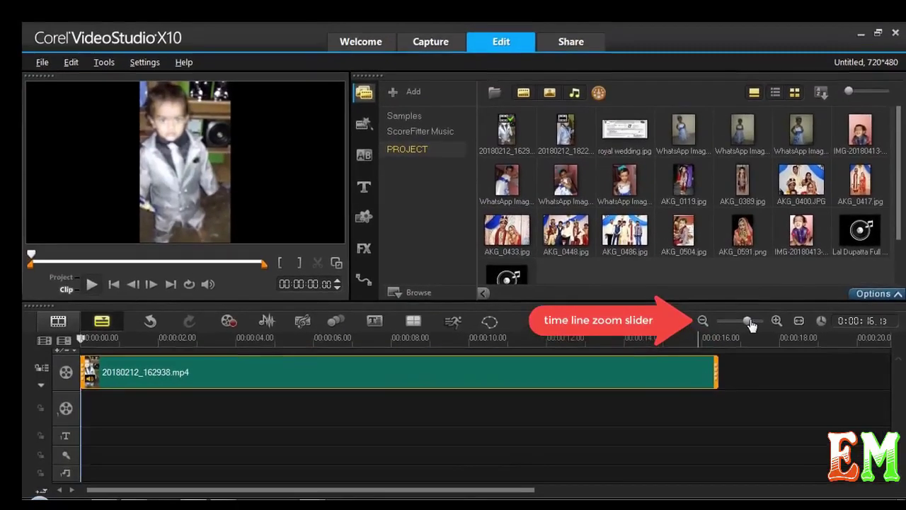
pyautogui.moveTo(605, 155); pyautogui.dragTo(589, 168)
pyautogui.moveTo(740, 324)
pyautogui.mouseDown()
pyautogui.moveTo(751, 323)
pyautogui.moveTo(742, 323)
pyautogui.mouseUp()
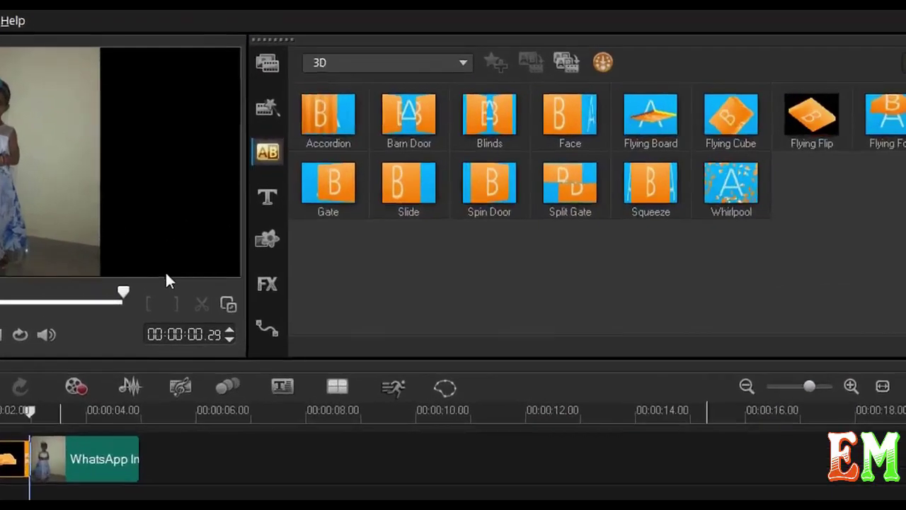
# - Open the title library and browse its title presets
pyautogui.click(264, 203)
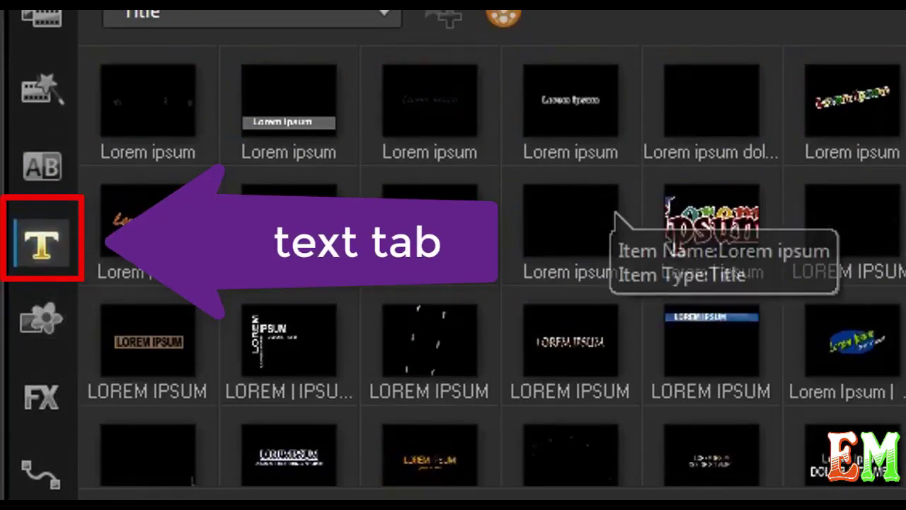
pyautogui.scroll(-2, 616, 194)
pyautogui.scroll(2, 489, 226)
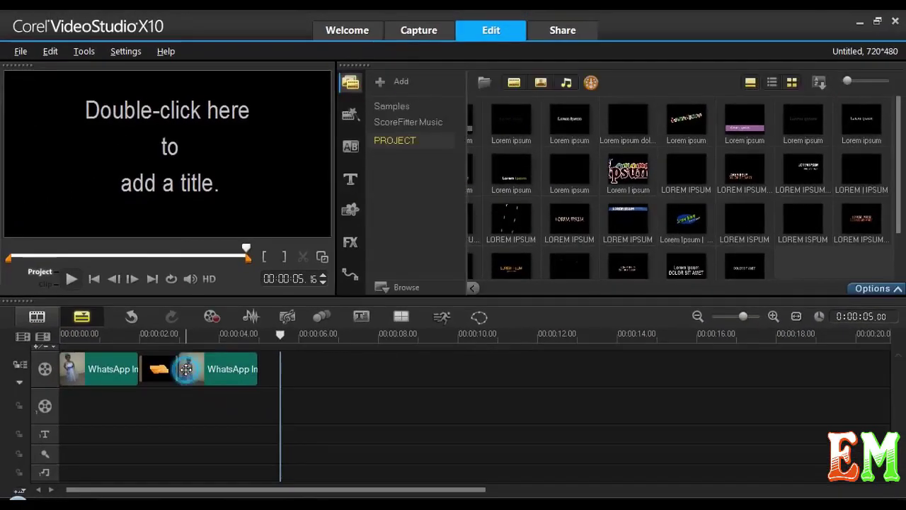
# - Clear the remaining photos from the video track and fill it with the sample video SP-V02.mp4 followed by the photo SP-I03.jpg
pyautogui.click(186, 369)
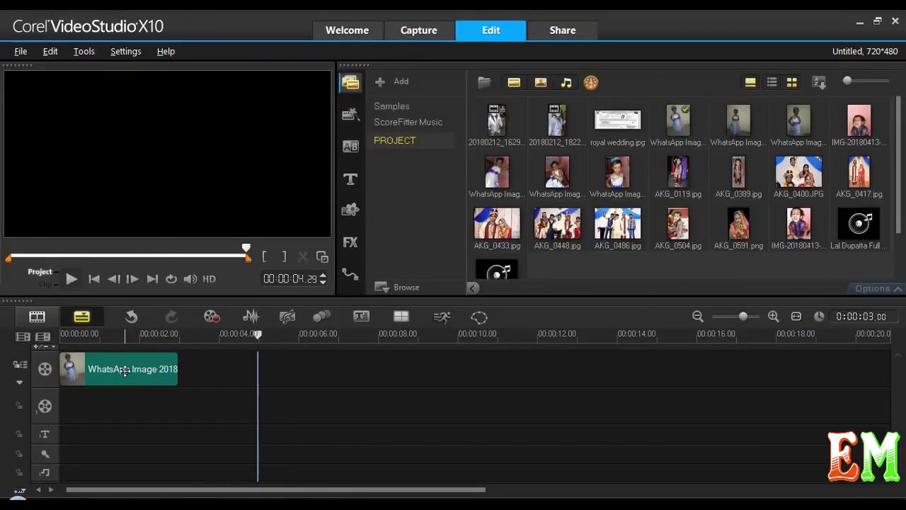
pyautogui.press('Delete')
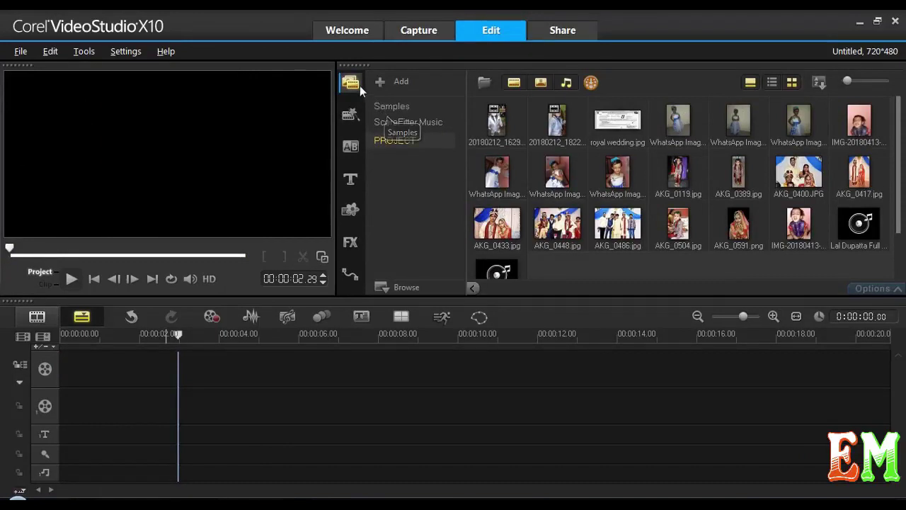
pyautogui.click(388, 108)
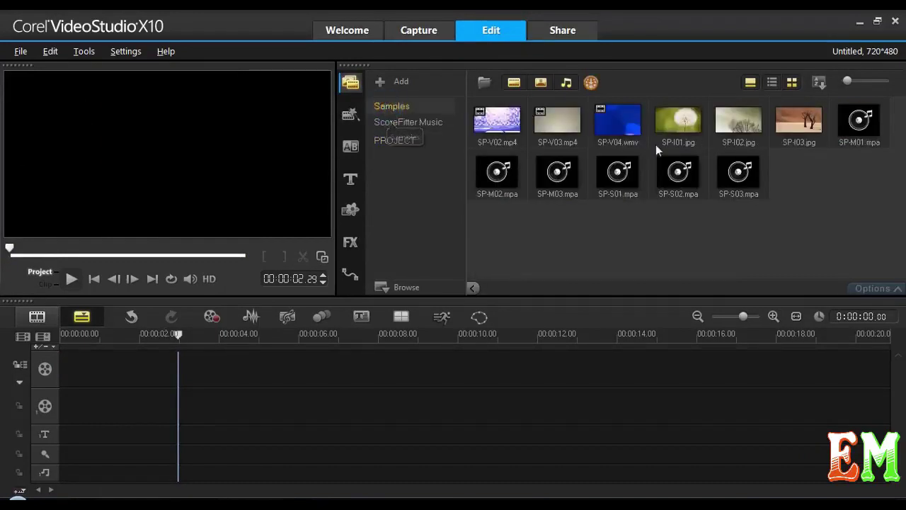
pyautogui.click(493, 125)
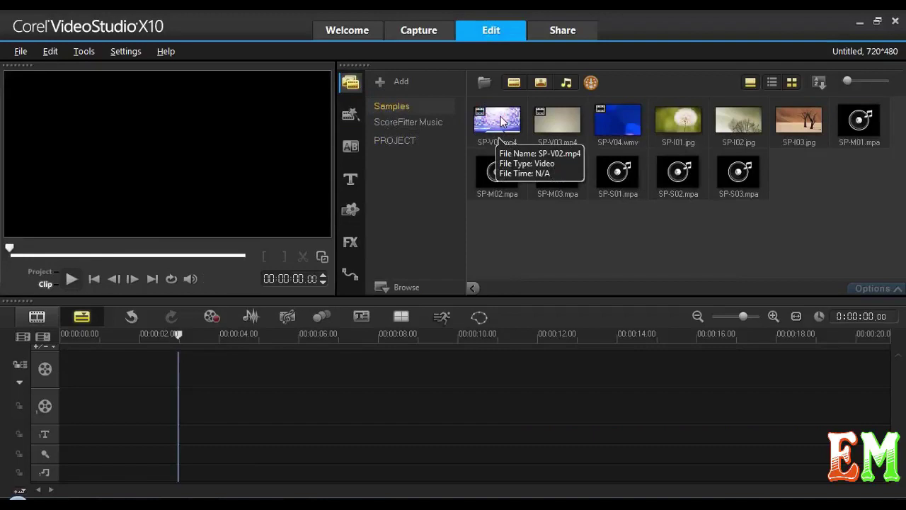
pyautogui.moveTo(500, 122); pyautogui.dragTo(96, 378)
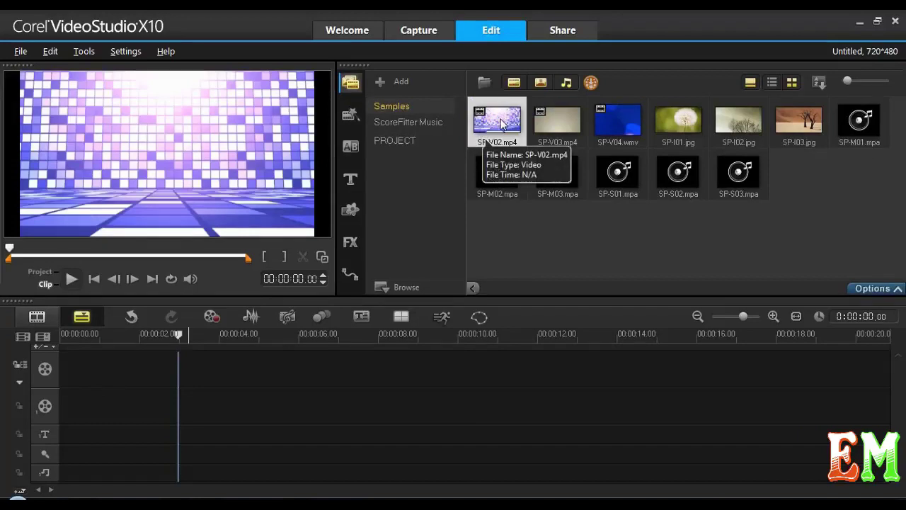
pyautogui.moveTo(500, 123); pyautogui.dragTo(125, 364)
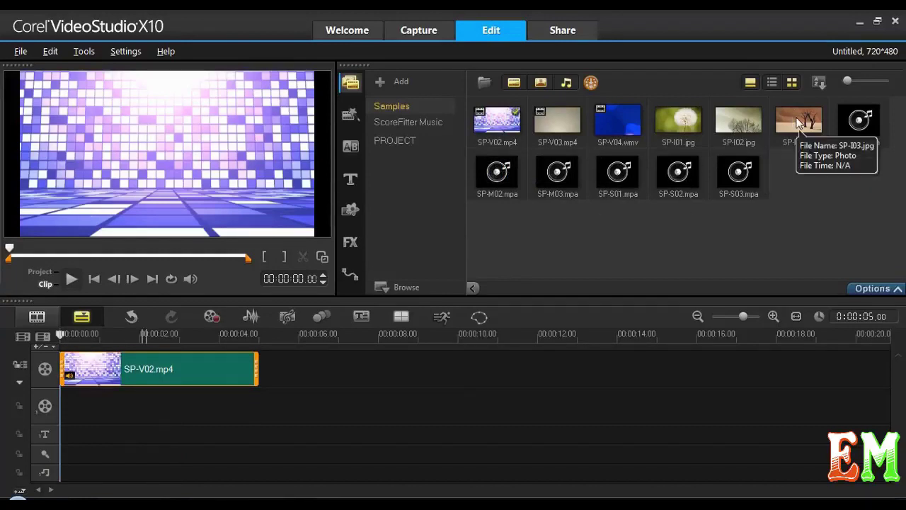
pyautogui.moveTo(798, 122); pyautogui.dragTo(269, 372)
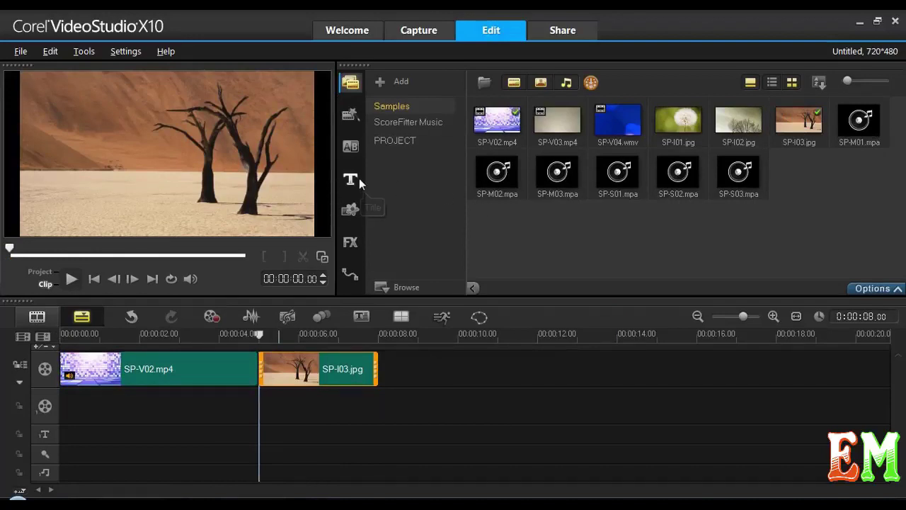
# - Return the playhead to the project's start and place the two-part Lorem | ipsum title preset at the beginning of the title track
pyautogui.click(256, 336)
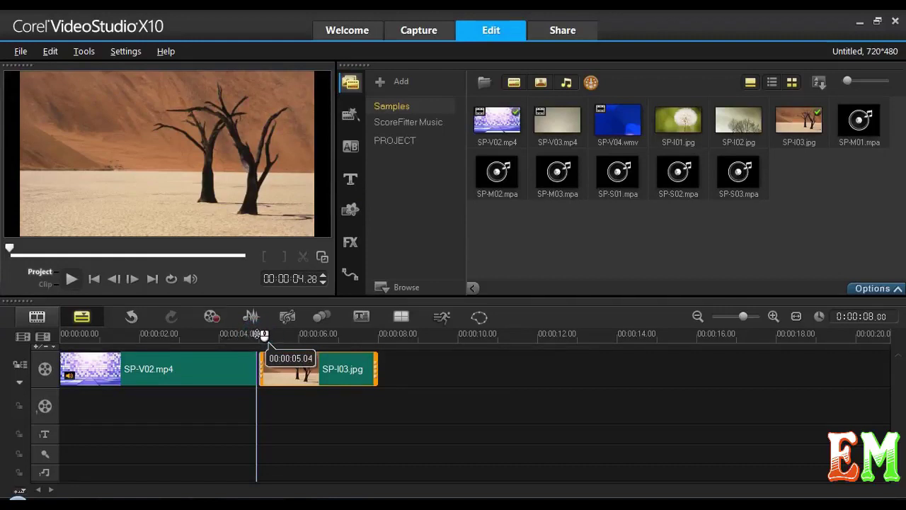
pyautogui.click(148, 334)
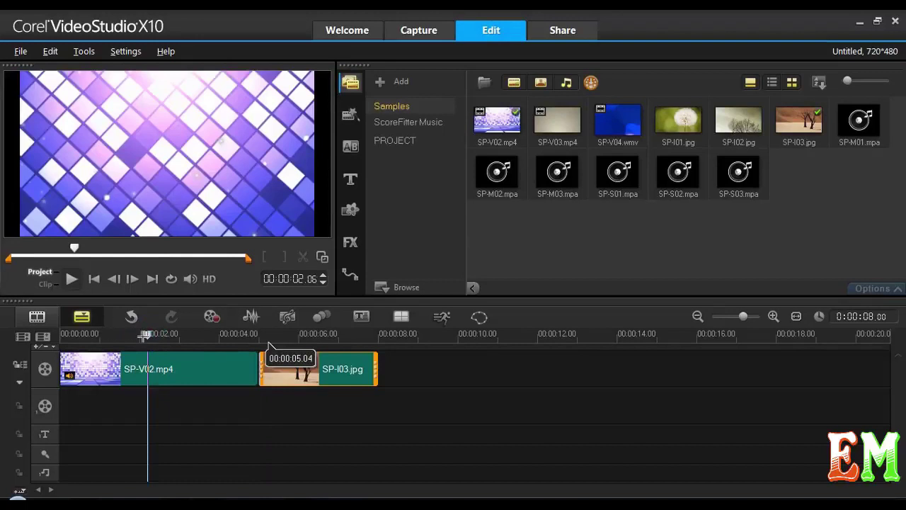
pyautogui.click(147, 335)
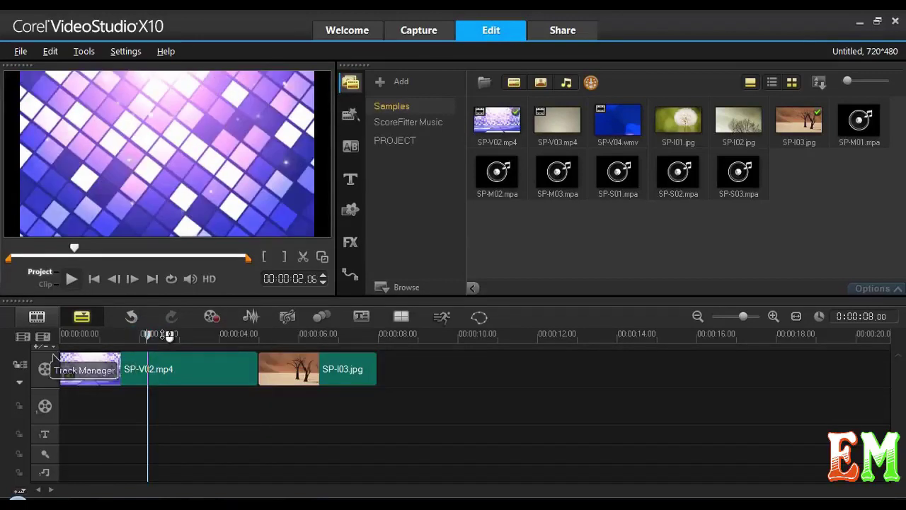
pyautogui.moveTo(148, 333); pyautogui.dragTo(61, 333)
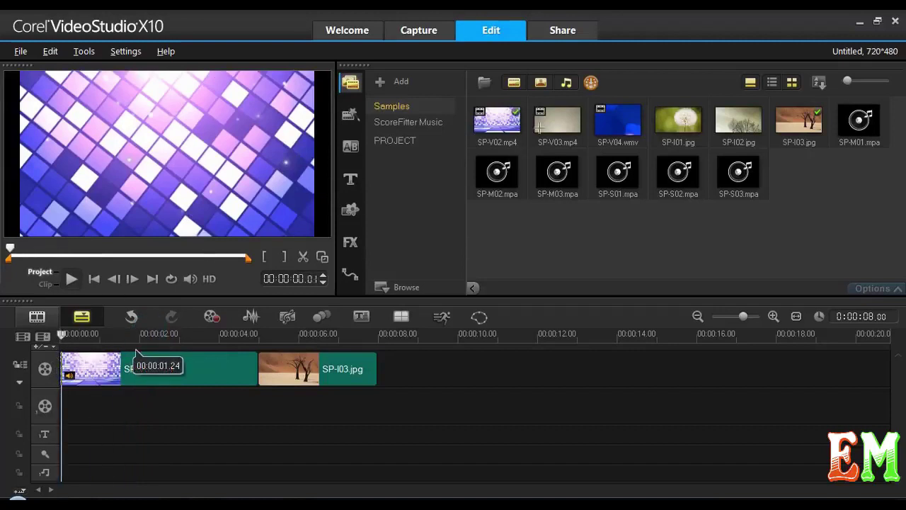
pyautogui.click(349, 179)
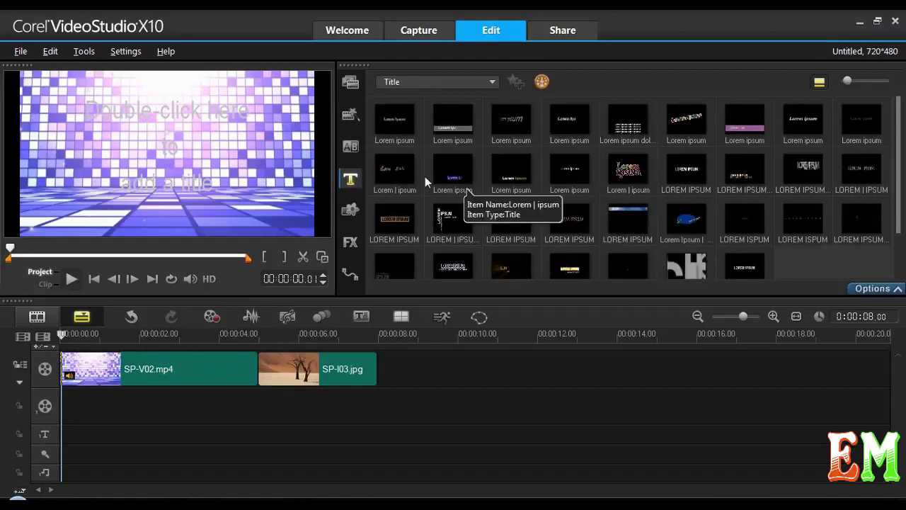
pyautogui.moveTo(395, 177); pyautogui.dragTo(66, 444)
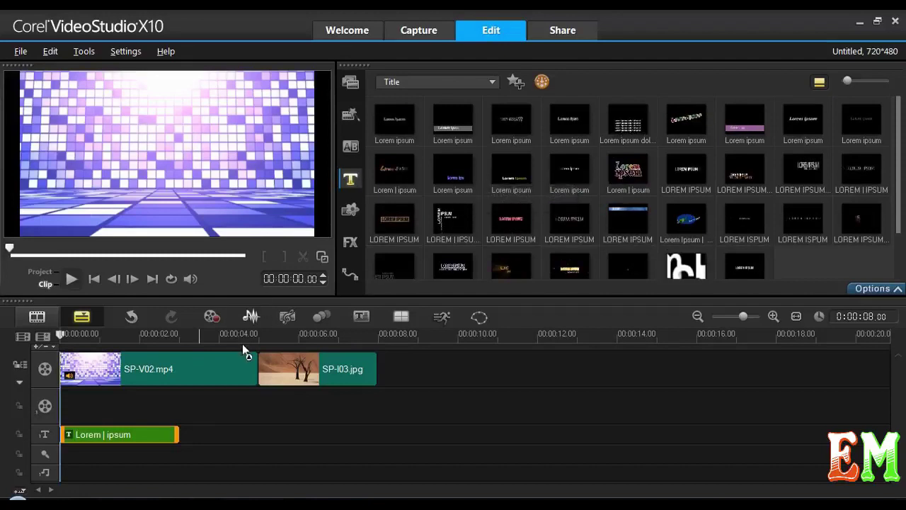
# - Open the Lorem | ipsum title for editing and replace the word Lorem with "Earth"
pyautogui.doubleClick(120, 436)
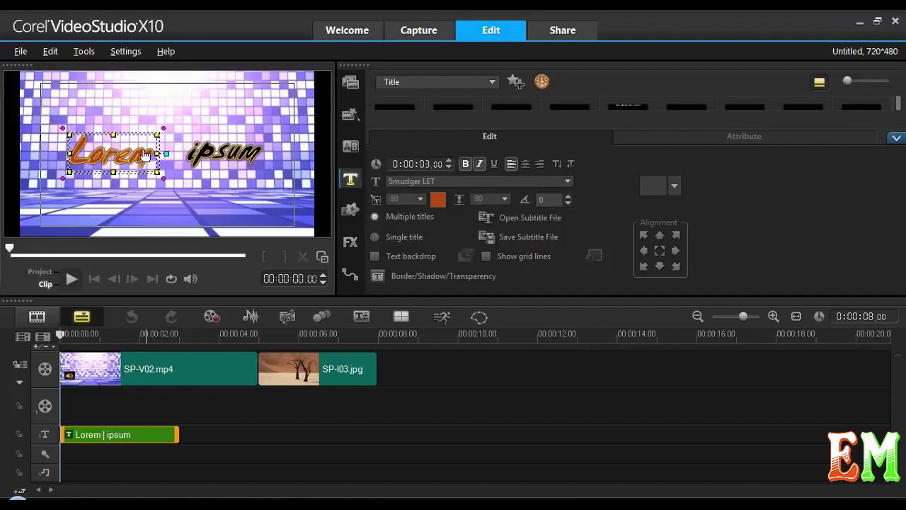
pyautogui.click(145, 153)
pyautogui.moveTo(148, 149); pyautogui.dragTo(62, 158)
pyautogui.write('E')
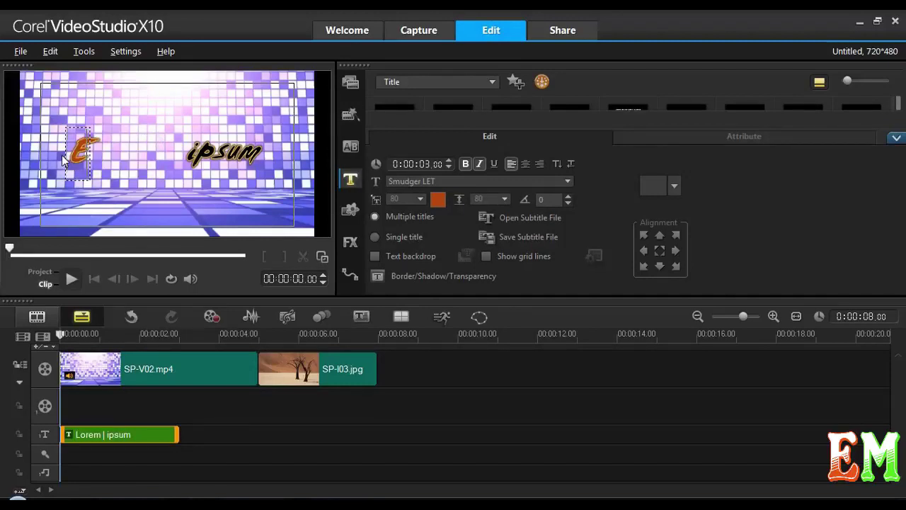
pyautogui.write('arth')
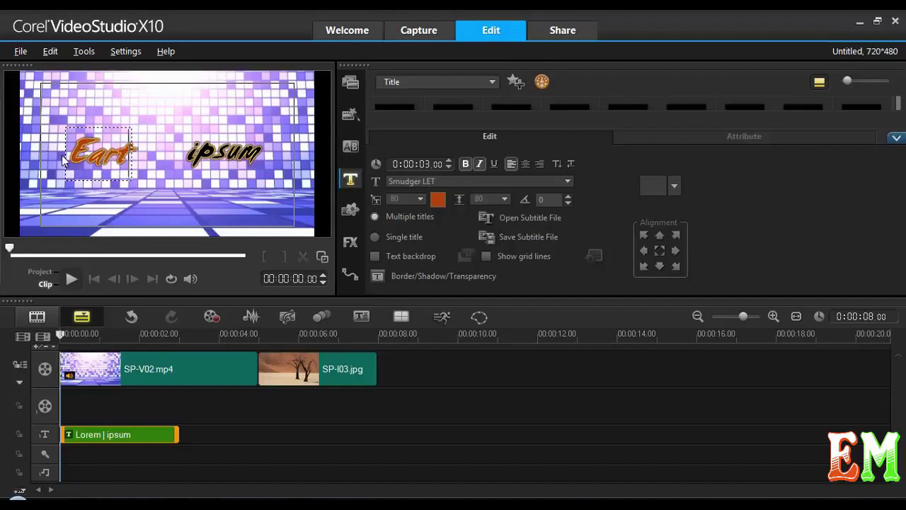
# - Replace the word ipsum in the same title with "Motion"
pyautogui.click(196, 159)
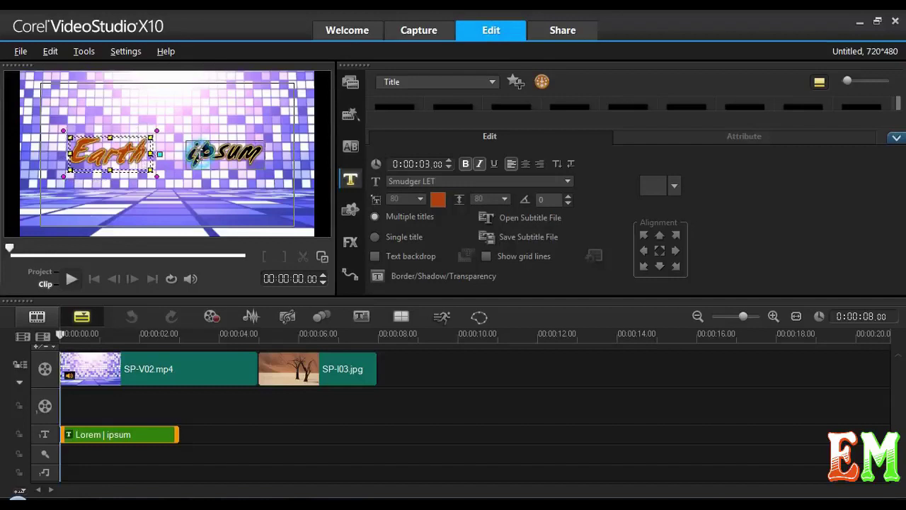
pyautogui.click(197, 159)
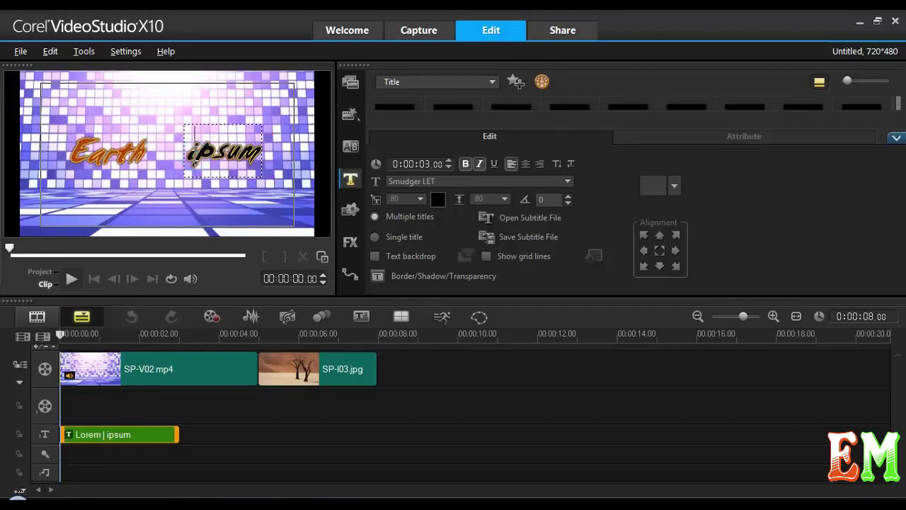
pyautogui.doubleClick(194, 134)
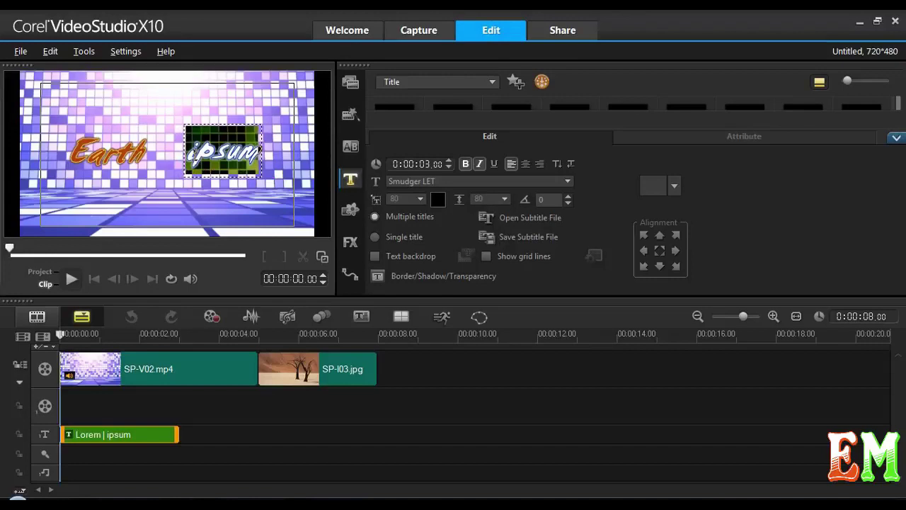
pyautogui.write('Mor')
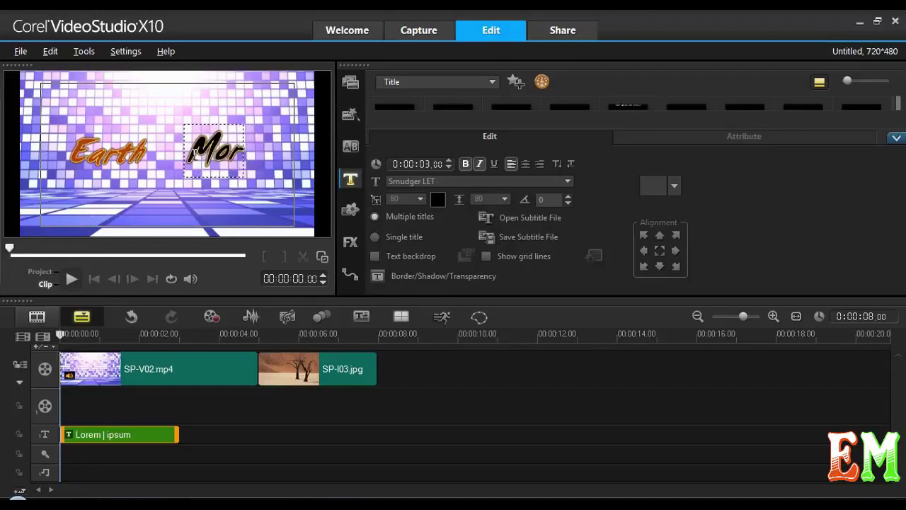
pyautogui.press('BackSpace')
pyautogui.write('tion')
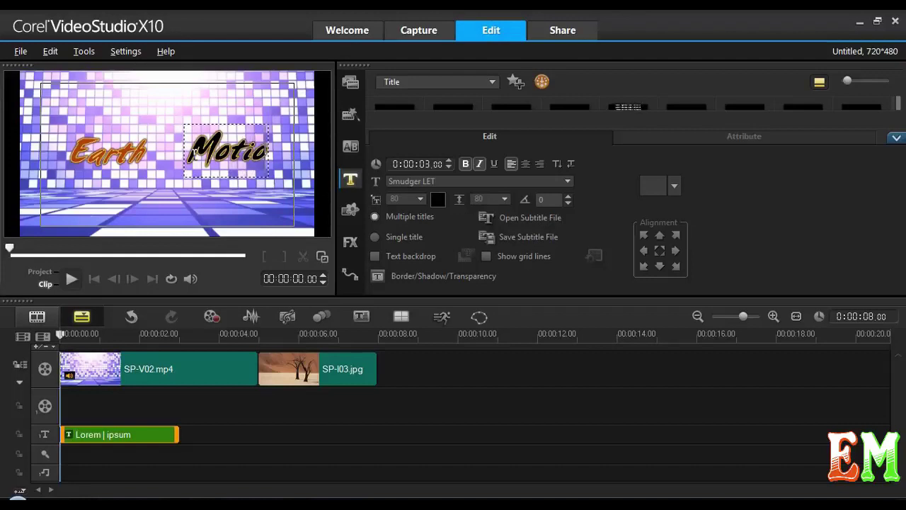
# - Move the words Motion and Earth close together in the middle of the frame and preview the title over the video
pyautogui.click(144, 120)
pyautogui.moveTo(202, 150); pyautogui.dragTo(175, 152)
pyautogui.moveTo(118, 153); pyautogui.dragTo(128, 153)
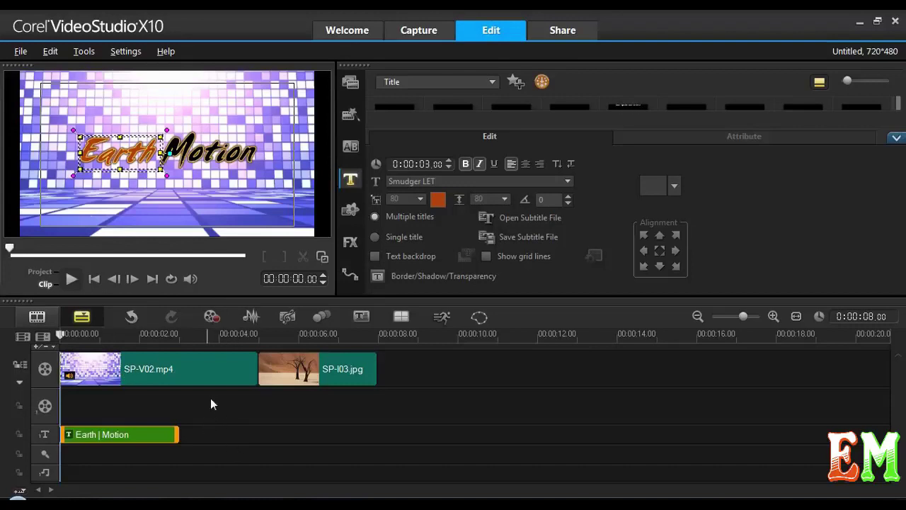
pyautogui.click(67, 336)
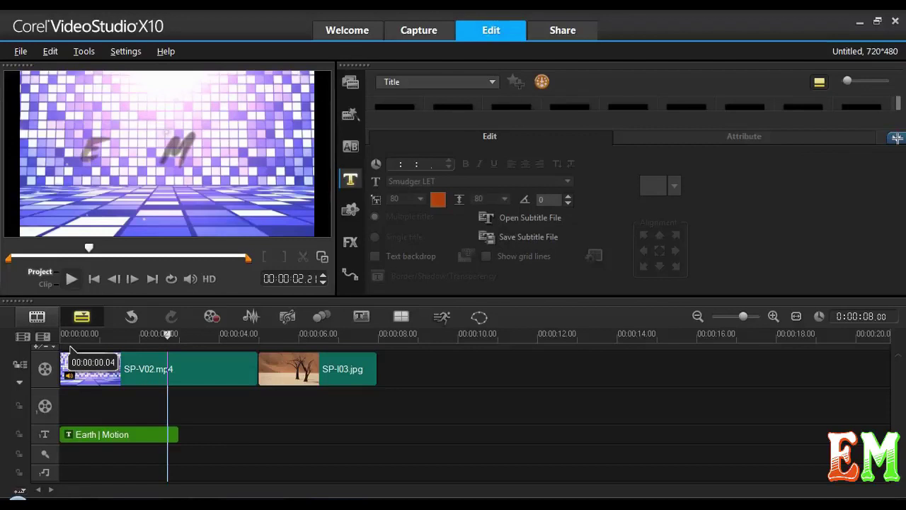
# - Add the blue Lorem ipsum title preset directly after the Earth | Motion title and shorten it to 2 seconds, ending with SP-V02.mp4
pyautogui.click(896, 138)
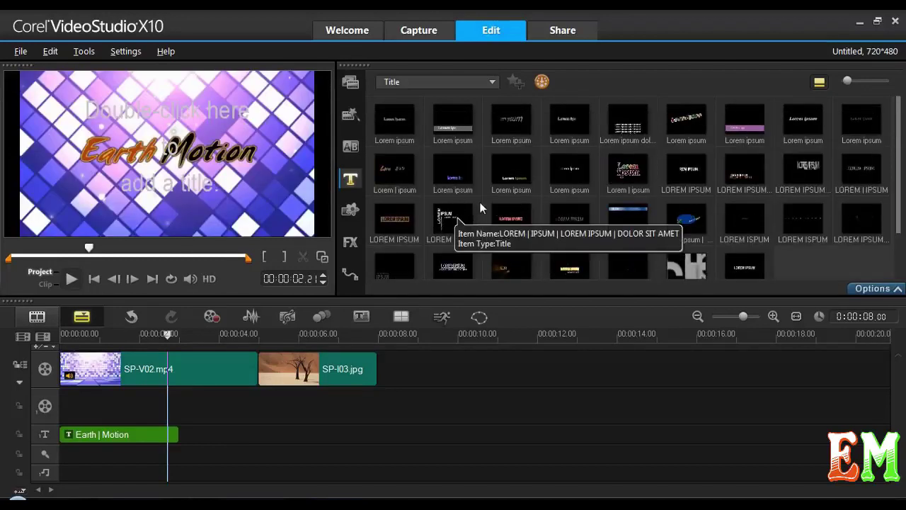
pyautogui.moveTo(453, 172); pyautogui.dragTo(372, 433)
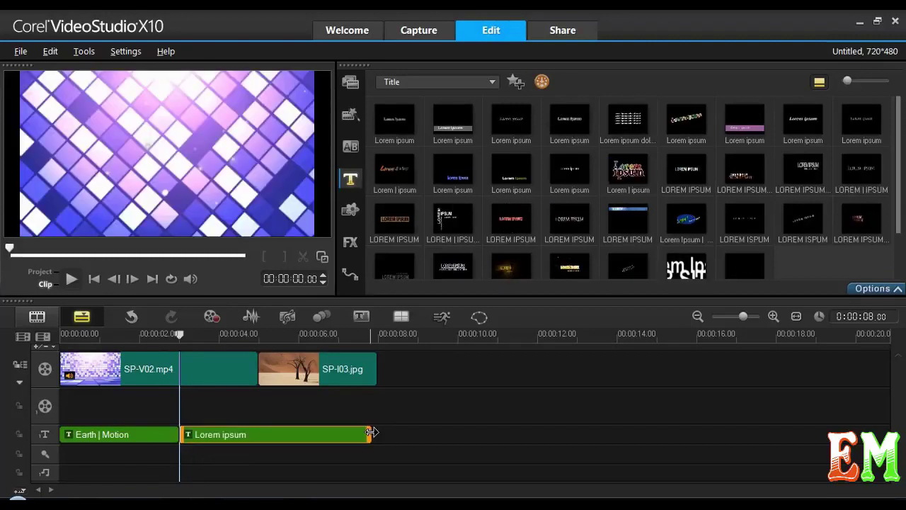
pyautogui.moveTo(372, 431); pyautogui.dragTo(259, 429)
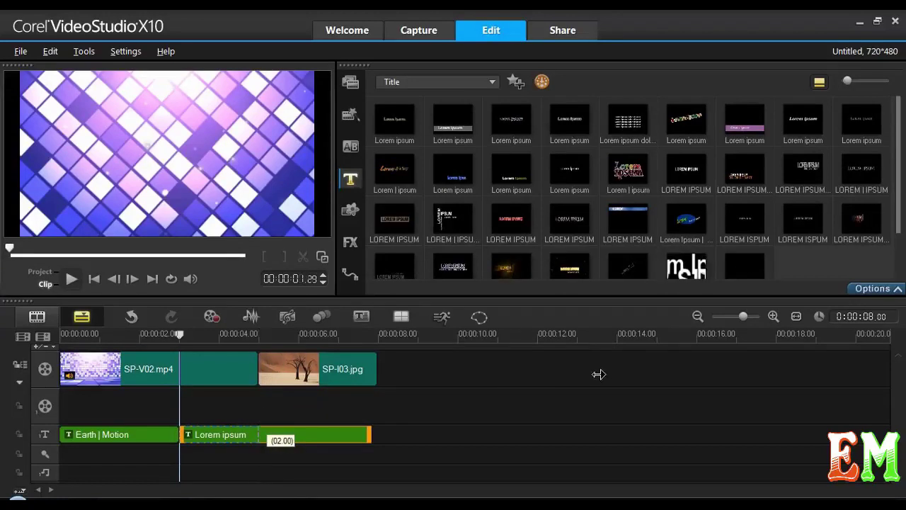
pyautogui.moveTo(233, 435); pyautogui.dragTo(234, 435)
# - Replace the text of the blue Lorem ipsum title with "Present"
pyautogui.doubleClick(228, 435)
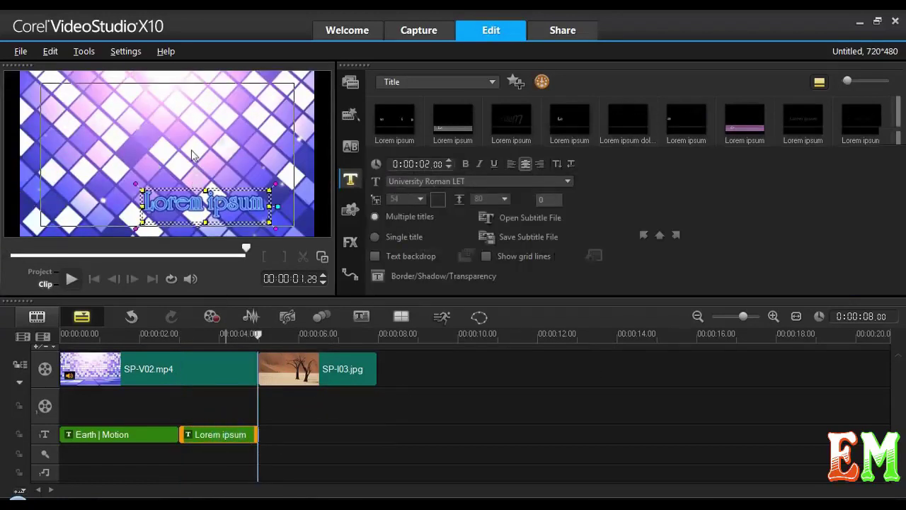
pyautogui.click(218, 194)
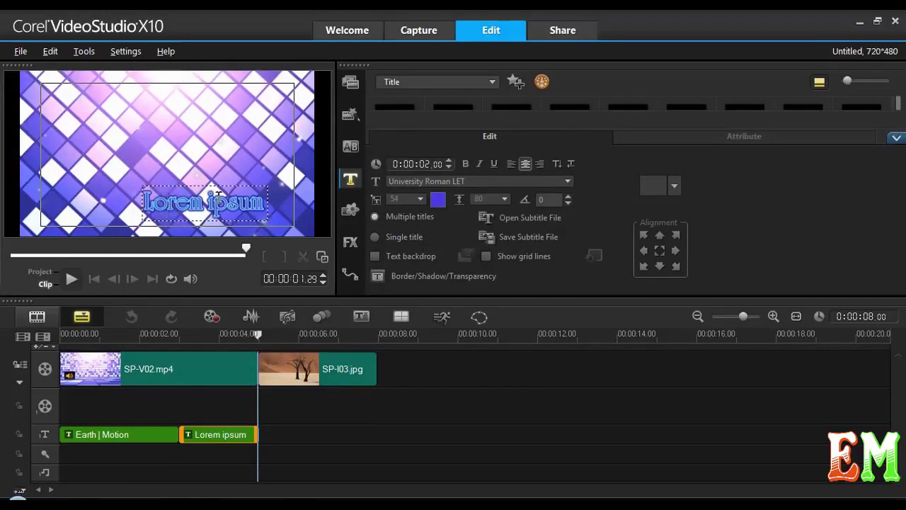
pyautogui.hotkey('ctrl', 'a')
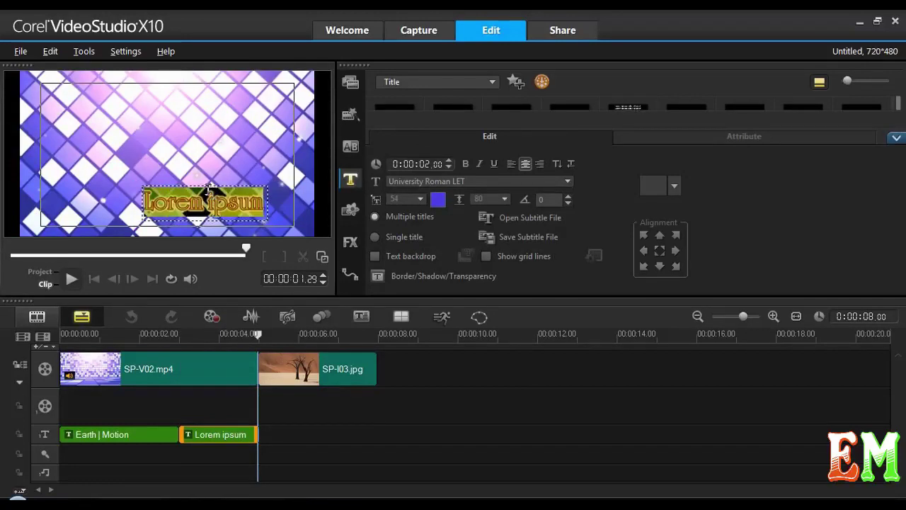
pyautogui.press('BackSpace')
pyautogui.write('Present')
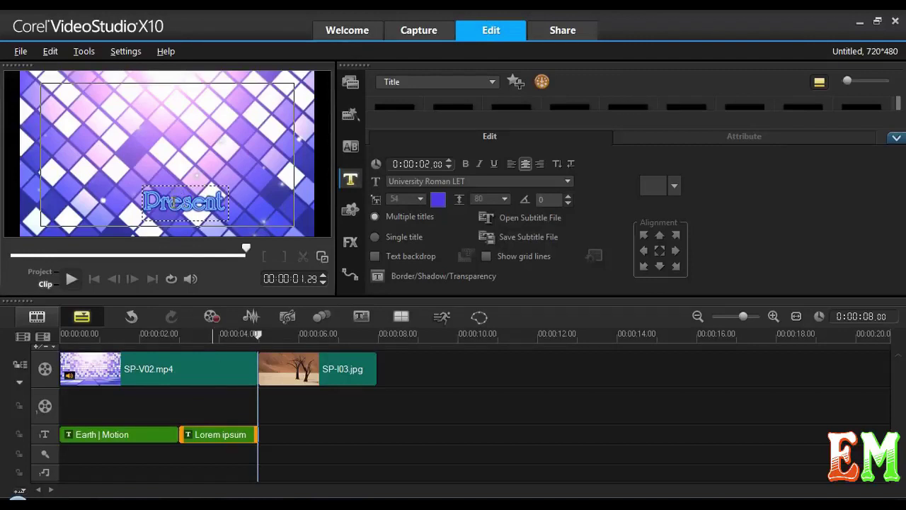
# - Move the Present title up to the middle of the frame
pyautogui.click(200, 434)
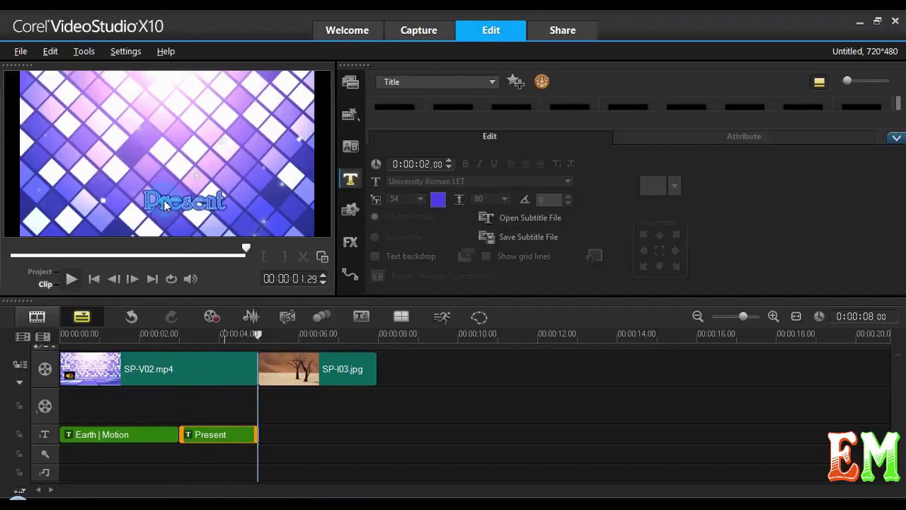
pyautogui.click(164, 205)
pyautogui.moveTo(164, 205); pyautogui.dragTo(148, 155)
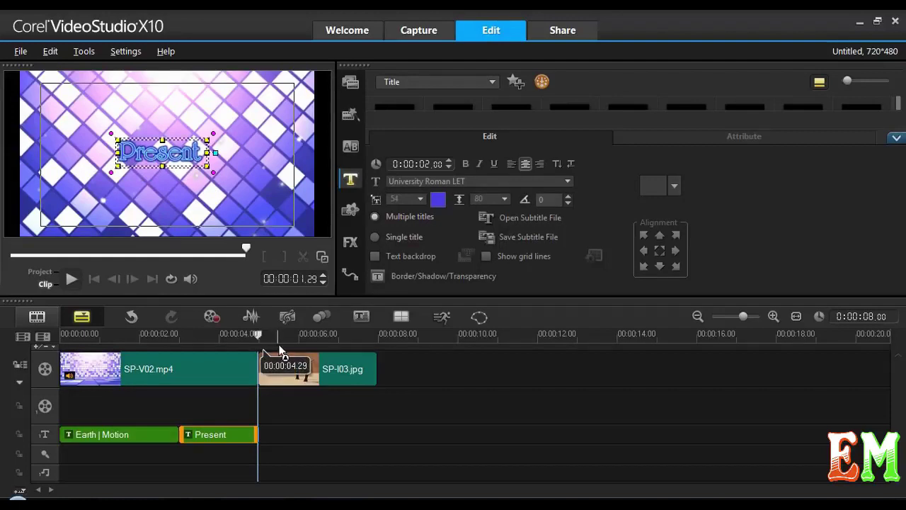
# - Add the LOREM IPSUM title preset with the brown bar after the Present title, beneath the SP-I03.jpg photo on the timeline
pyautogui.click(897, 139)
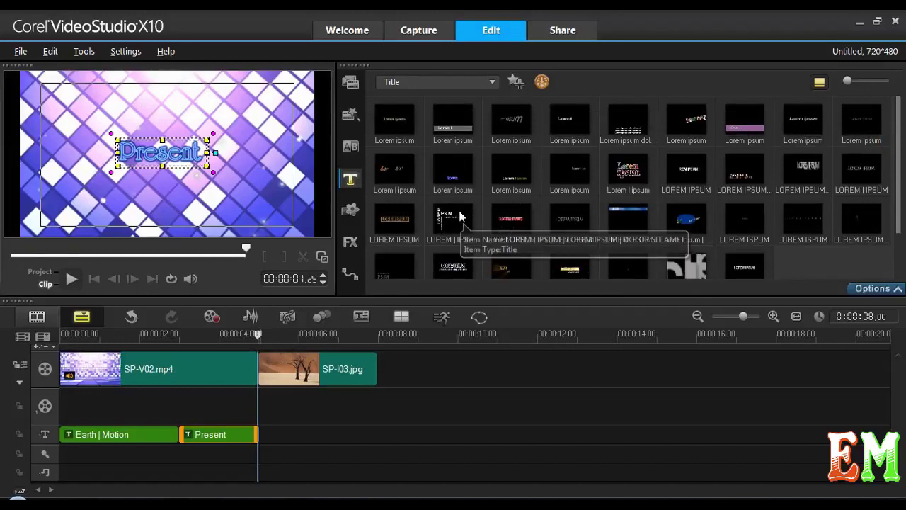
pyautogui.click(394, 218)
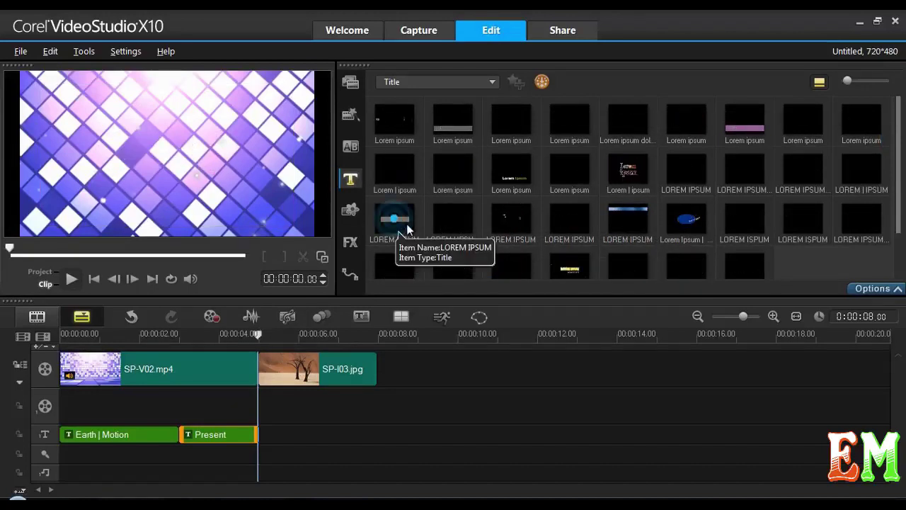
pyautogui.moveTo(397, 222); pyautogui.dragTo(264, 440)
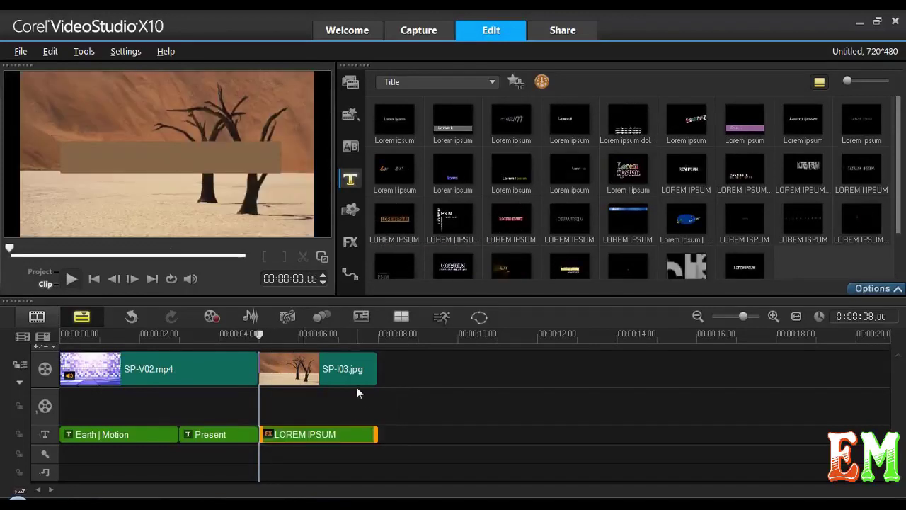
# - Shrink the LOREM IPSUM title over the SP-I03.jpg photo to font size 47 and keep it around the middle of the frame
pyautogui.click(218, 162)
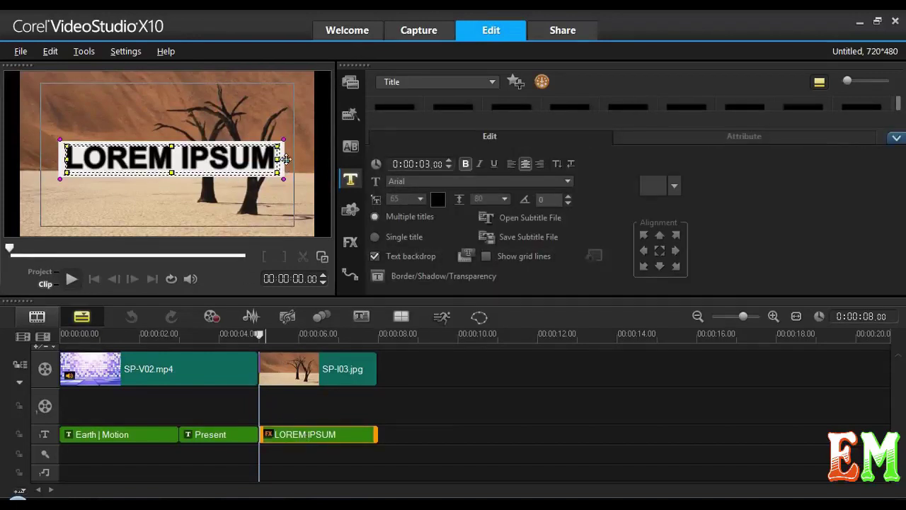
pyautogui.moveTo(285, 159); pyautogui.dragTo(191, 162)
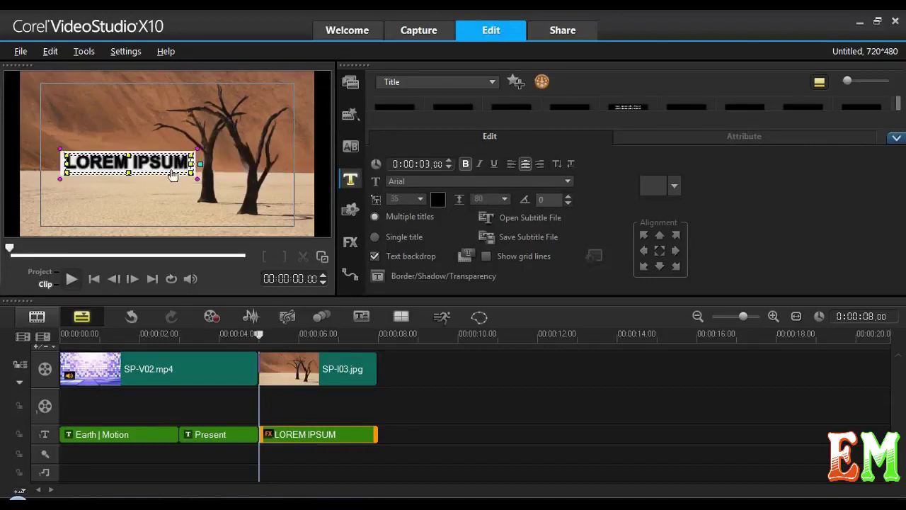
pyautogui.click(114, 175)
pyautogui.moveTo(114, 177); pyautogui.dragTo(163, 162)
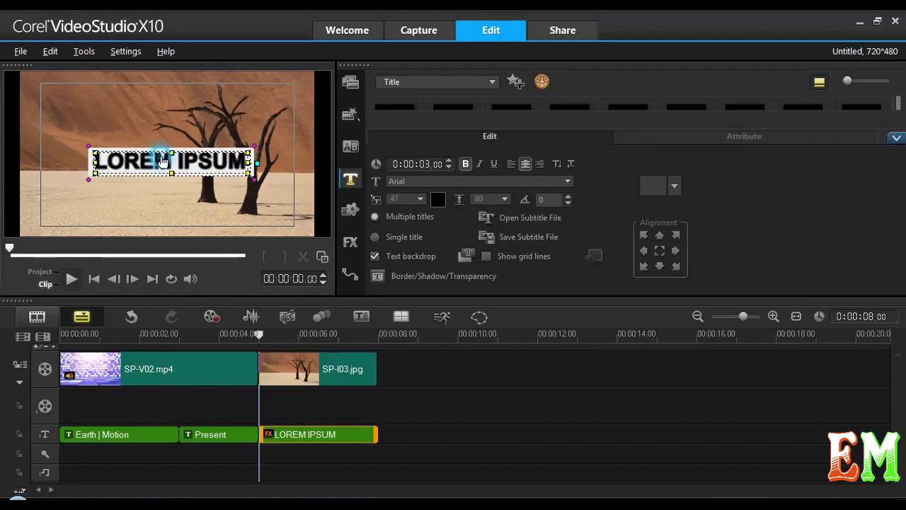
# - Replace the LOREM IPSUM title's text with "Corel Tutorial"
pyautogui.doubleClick(161, 161)
pyautogui.hotkey('ctrl', 'a')
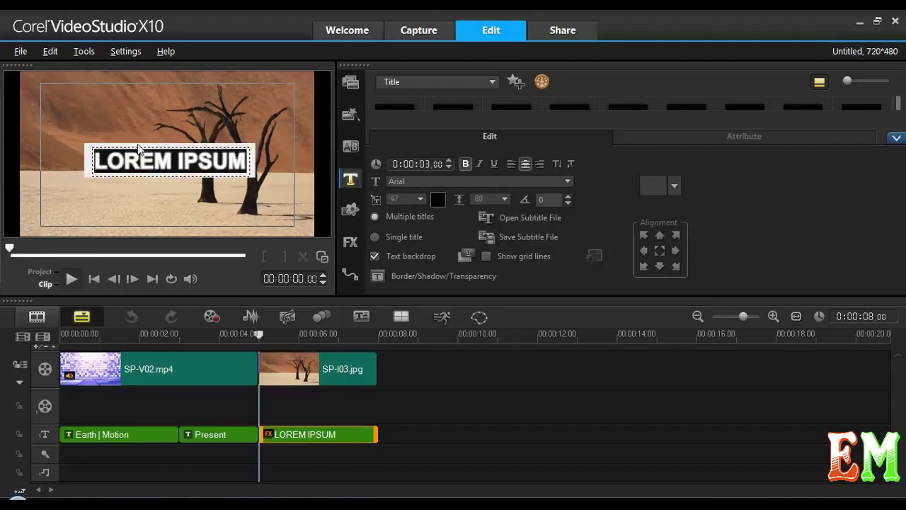
pyautogui.write('Corel')
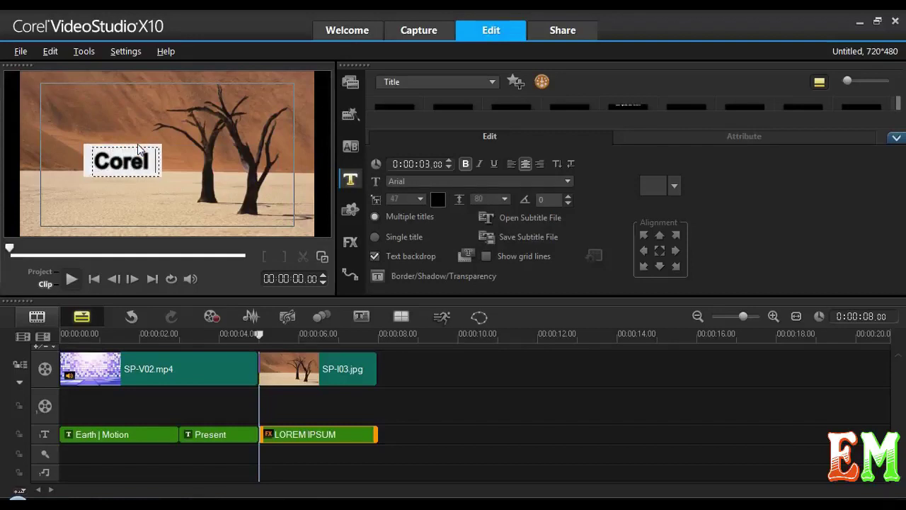
pyautogui.write(' Tuto')
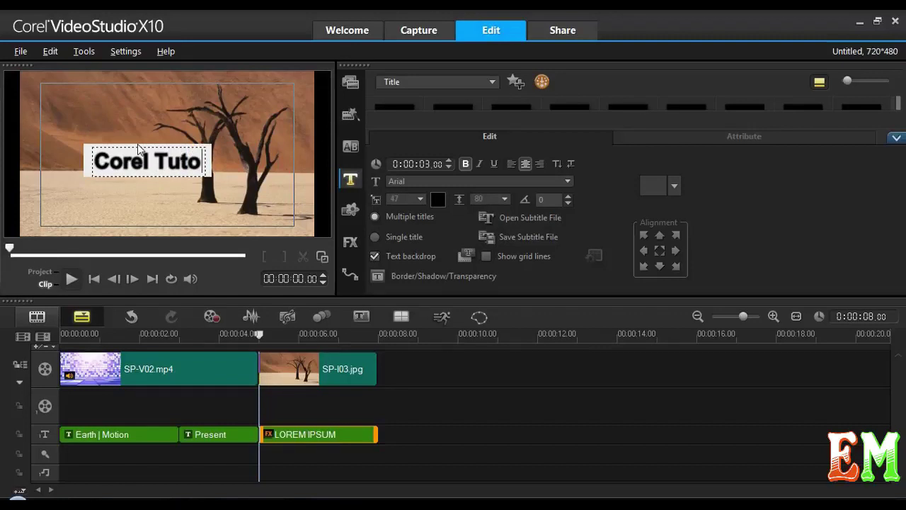
pyautogui.write('rial')
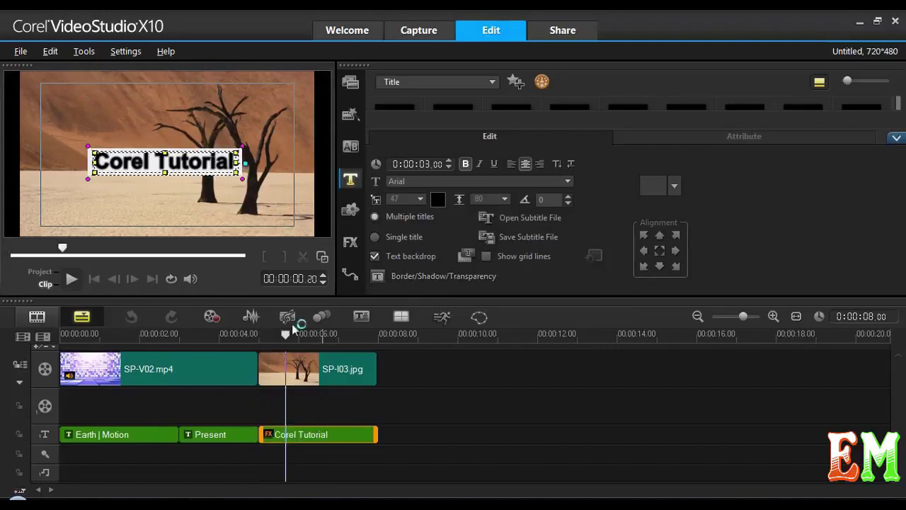
# - Play the whole project from the beginning to preview the three titles over the clips
pyautogui.moveTo(295, 336); pyautogui.dragTo(61, 336)
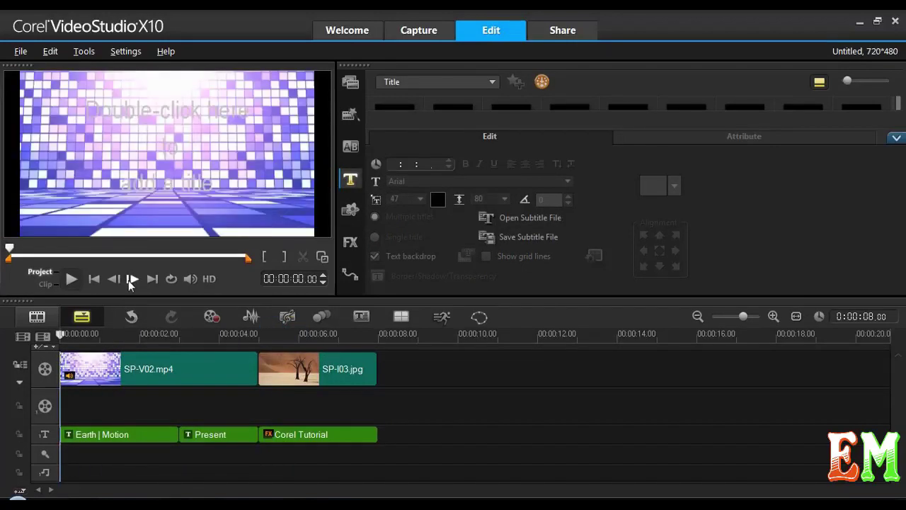
pyautogui.click(70, 278)
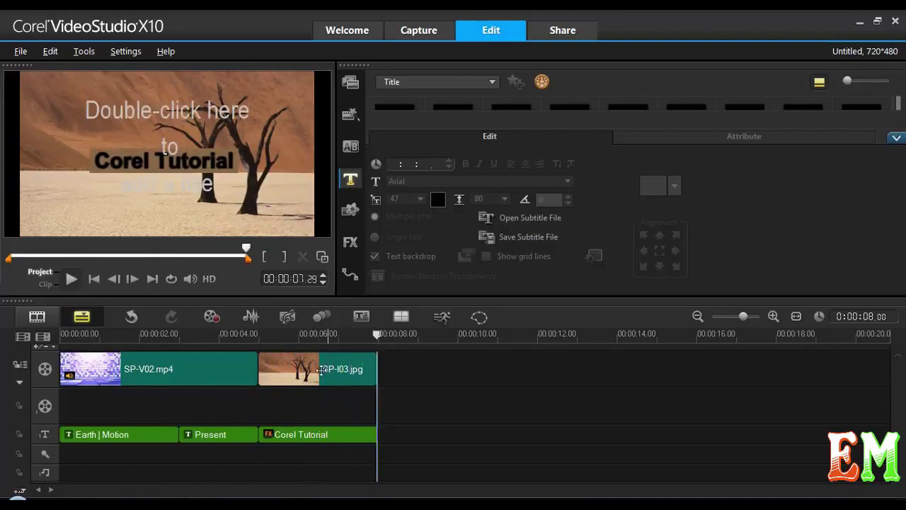
# - Change the Corel Tutorial title's font to Blackoak Std and shift the widened text toward the left of the frame
pyautogui.click(310, 434)
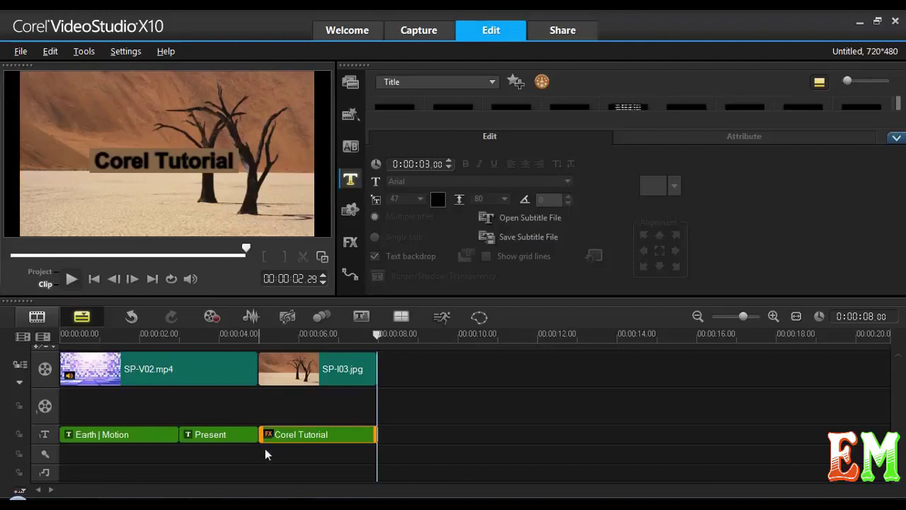
pyautogui.doubleClick(285, 437)
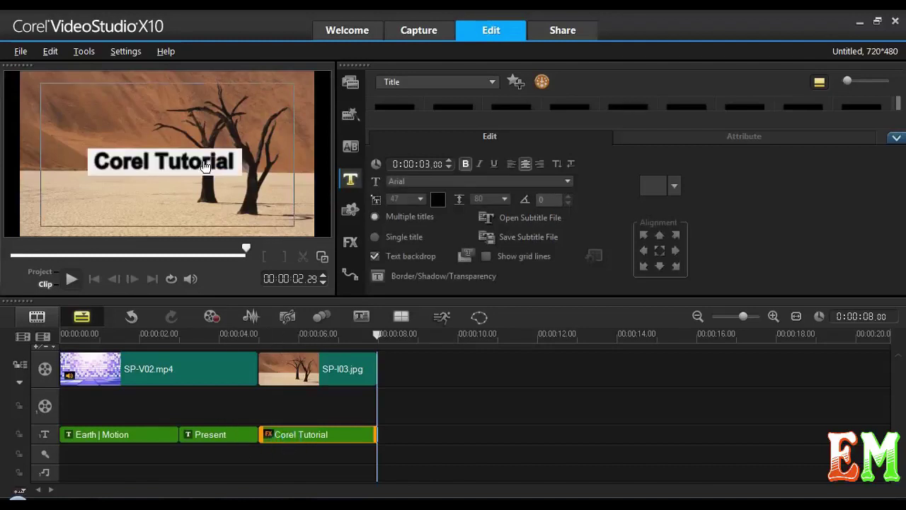
pyautogui.click(567, 181)
pyautogui.click(530, 260)
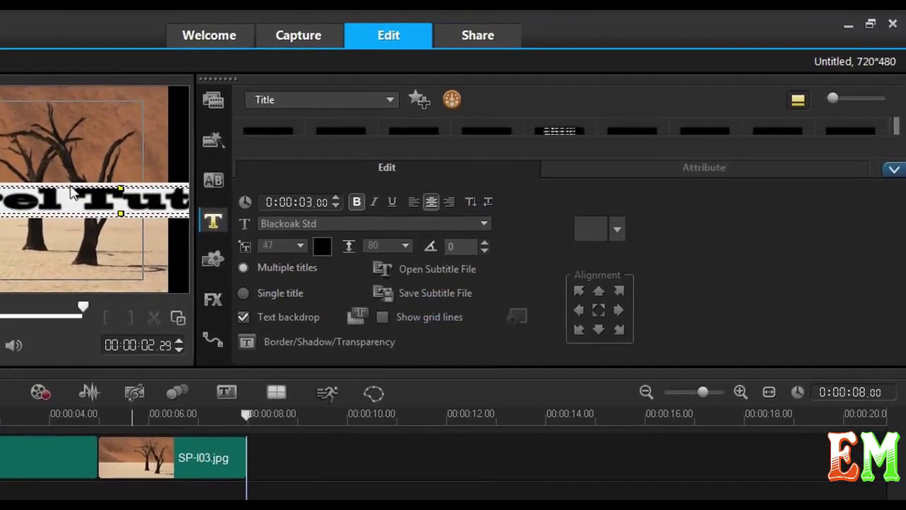
pyautogui.moveTo(70, 191); pyautogui.dragTo(1, 191)
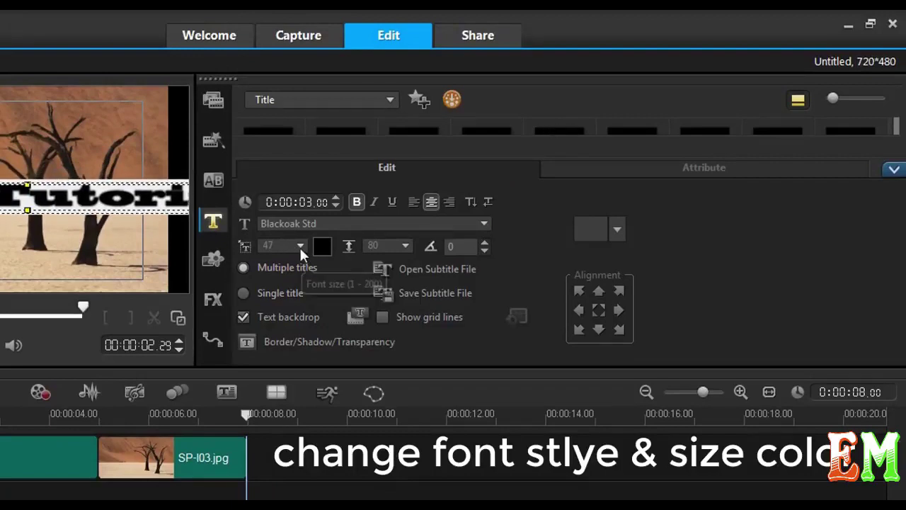
# - Reduce the Corel Tutorial title's font size to 27 and reposition it within the title-safe frame
pyautogui.click(300, 247)
pyautogui.scroll(5, 285, 308)
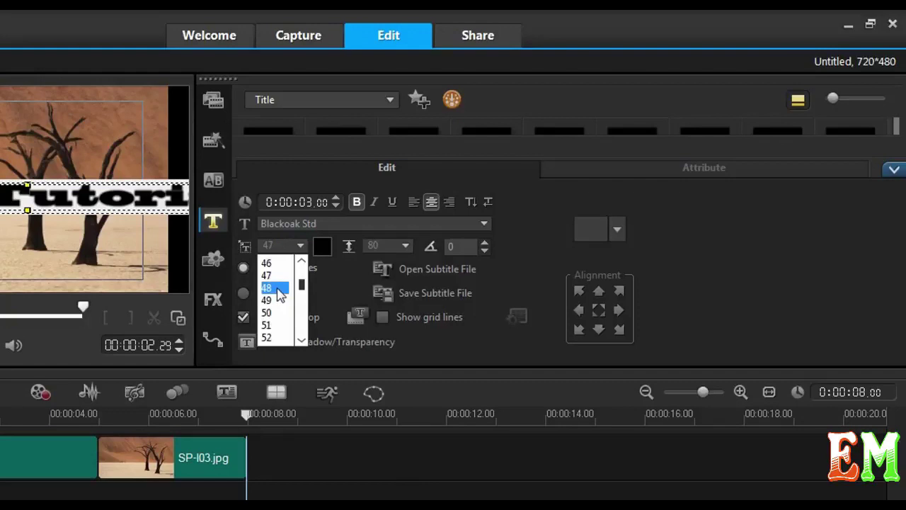
pyautogui.scroll(2, 271, 285)
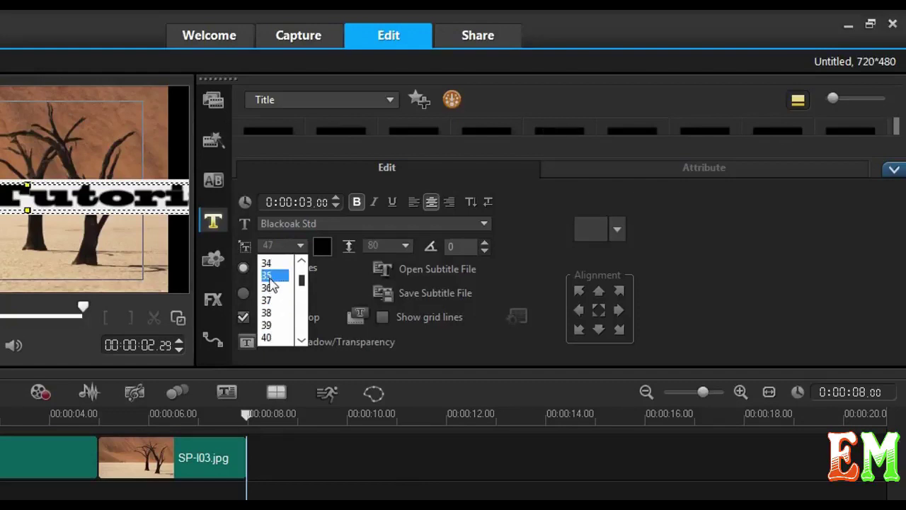
pyautogui.click(269, 263)
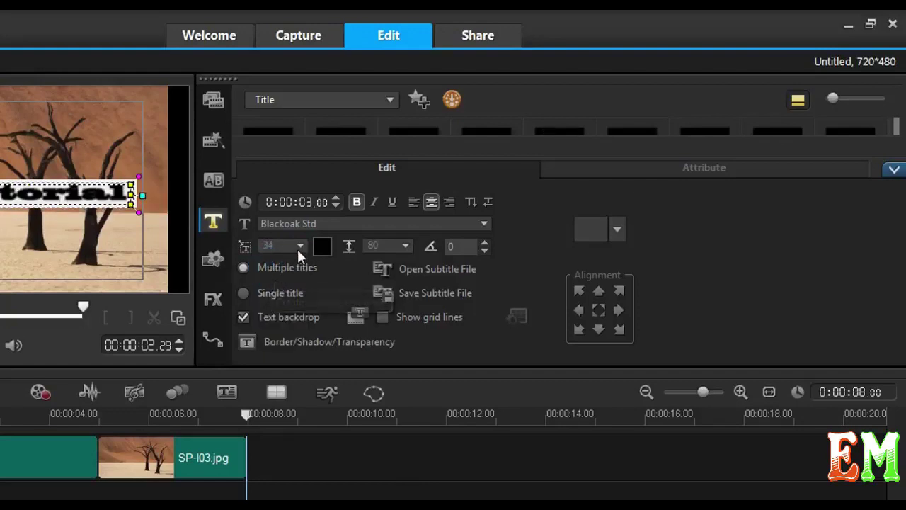
pyautogui.click(300, 246)
pyautogui.scroll(2, 291, 269)
pyautogui.scroll(2, 291, 272)
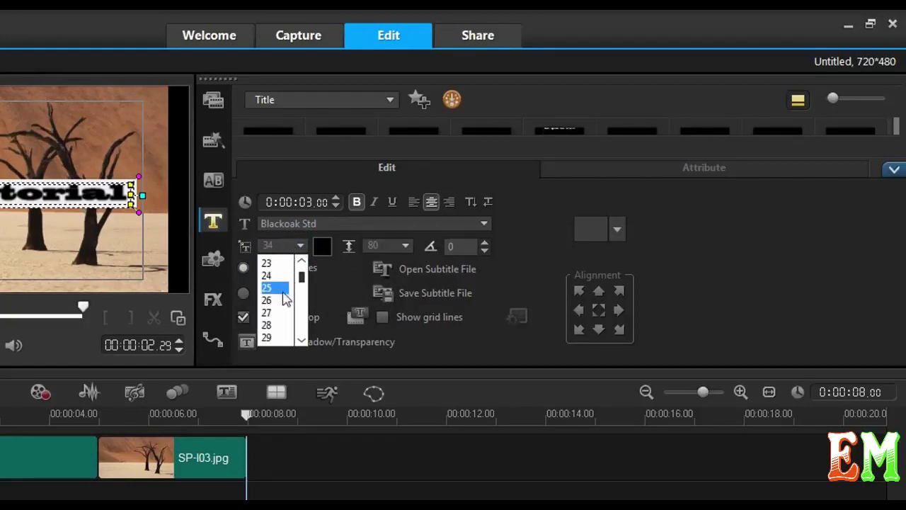
pyautogui.click(275, 313)
pyautogui.moveTo(0, 192); pyautogui.dragTo(27, 193)
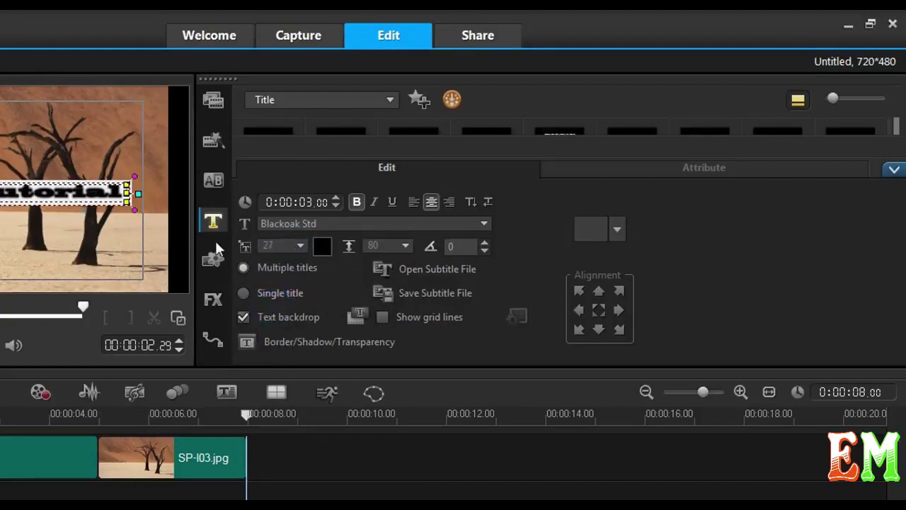
# - Colour the Corel Tutorial text blue and set its line spacing to 120
pyautogui.click(322, 251)
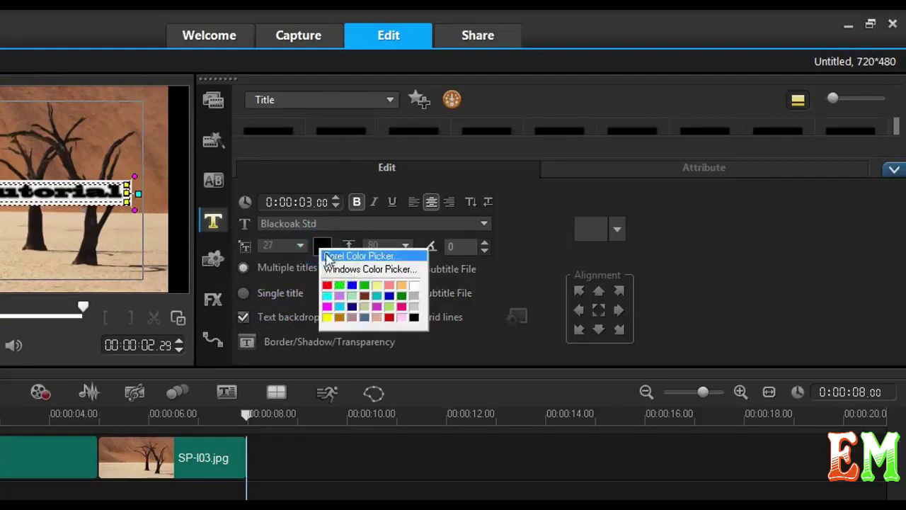
pyautogui.click(363, 286)
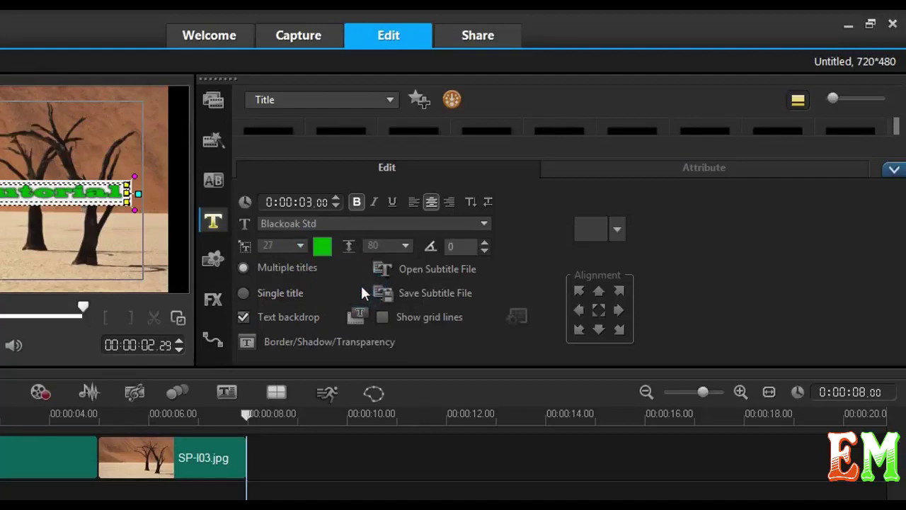
pyautogui.click(322, 251)
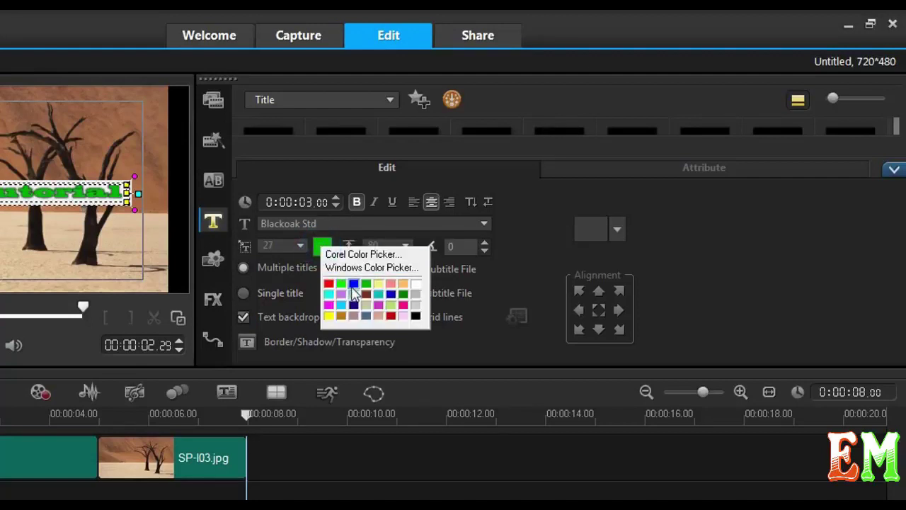
pyautogui.click(352, 288)
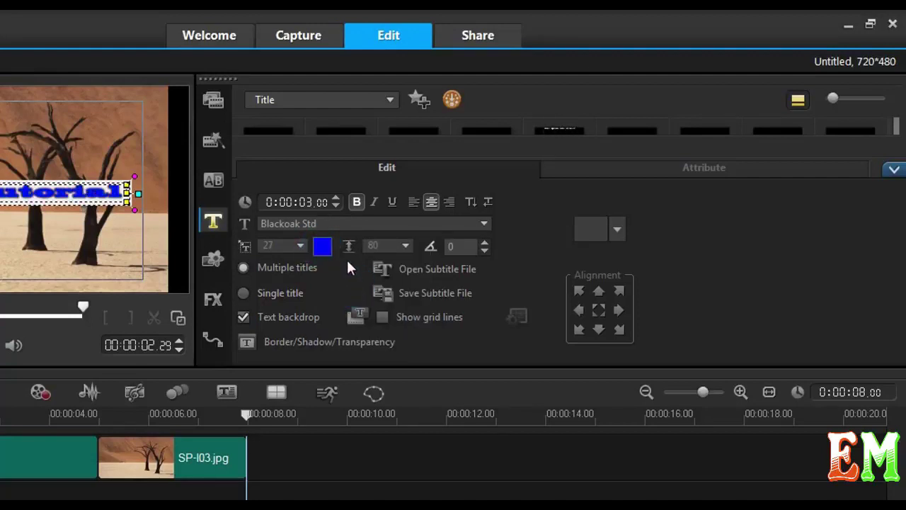
pyautogui.click(404, 246)
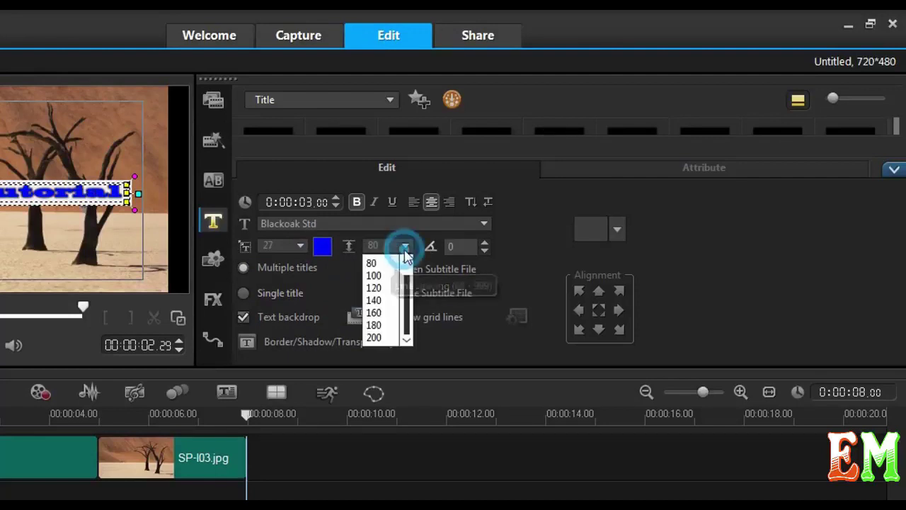
pyautogui.click(386, 288)
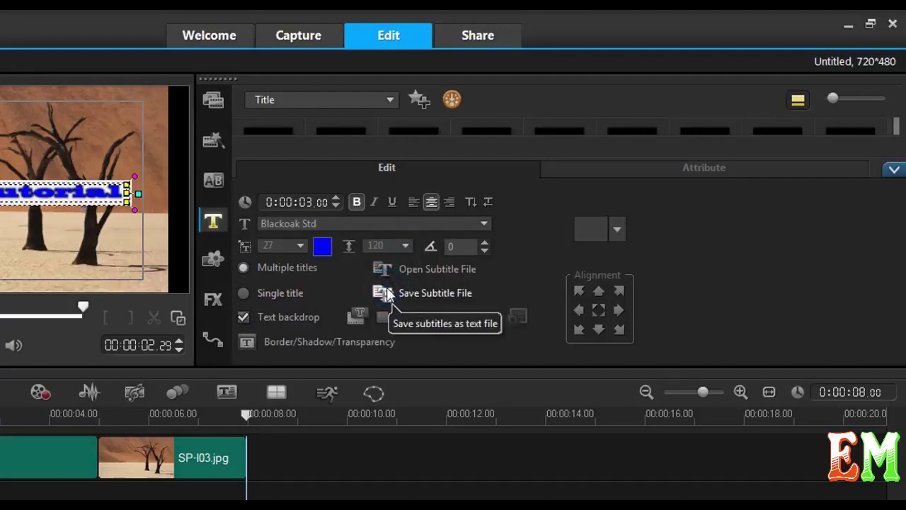
# - Try enlarging the Corel Tutorial title to font size 55 in the preview and undo the resize
pyautogui.moveTo(126, 202); pyautogui.dragTo(170, 221)
pyautogui.moveTo(6, 219); pyautogui.dragTo(0, 215)
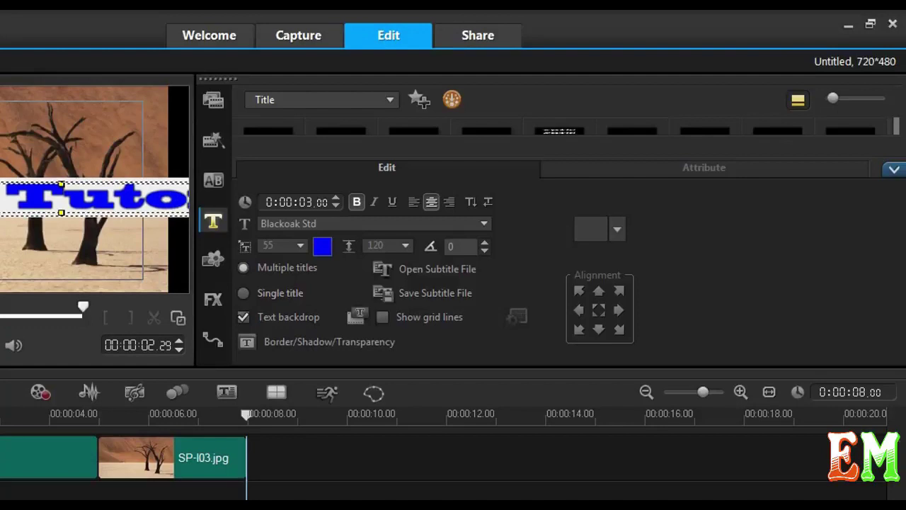
pyautogui.hotkey('ctrl', 'z')
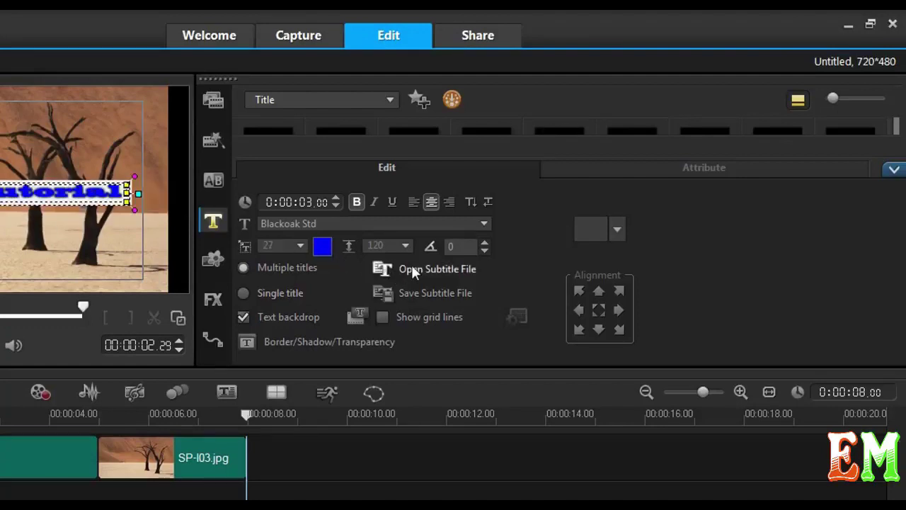
# - Try tilting the Corel Tutorial title in both directions and set its rotation to -5 degrees
pyautogui.click(484, 242)
pyautogui.click(484, 242)
pyautogui.click(484, 241)
pyautogui.click(484, 242)
pyautogui.click(485, 242)
pyautogui.click(484, 242)
pyautogui.click(484, 242)
pyautogui.click(484, 242)
pyautogui.click(484, 242)
pyautogui.click(484, 242)
pyautogui.click(484, 242)
pyautogui.click(484, 243)
pyautogui.click(484, 243)
pyautogui.click(484, 242)
pyautogui.click(484, 243)
pyautogui.click(484, 243)
pyautogui.click(484, 243)
pyautogui.click(484, 243)
pyautogui.click(484, 251)
pyautogui.click(484, 250)
pyautogui.click(484, 250)
pyautogui.click(483, 251)
pyautogui.click(484, 252)
pyautogui.click(483, 252)
pyautogui.click(483, 251)
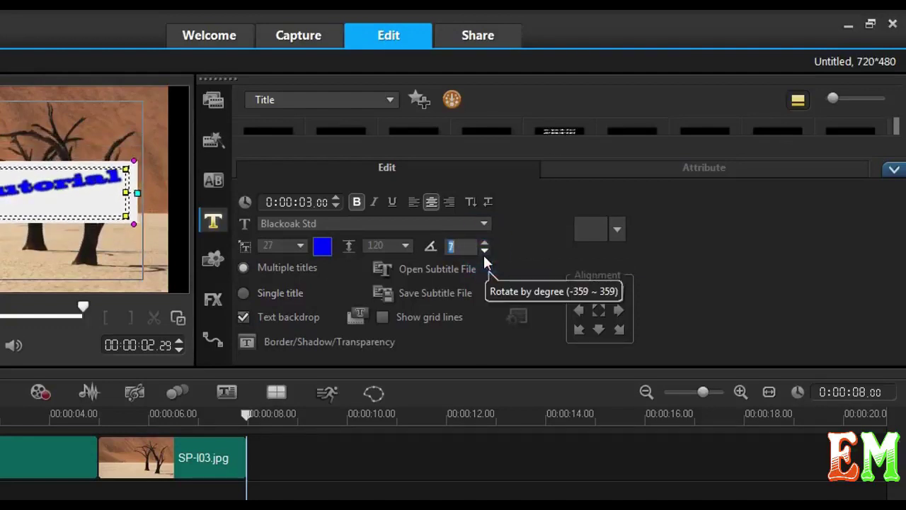
pyautogui.click(483, 252)
pyautogui.click(483, 251)
pyautogui.click(483, 251)
pyautogui.click(483, 251)
pyautogui.click(484, 250)
pyautogui.click(484, 250)
pyautogui.click(484, 251)
pyautogui.click(484, 250)
pyautogui.click(484, 250)
pyautogui.click(484, 251)
pyautogui.click(484, 251)
pyautogui.click(485, 250)
pyautogui.click(484, 251)
pyautogui.click(484, 250)
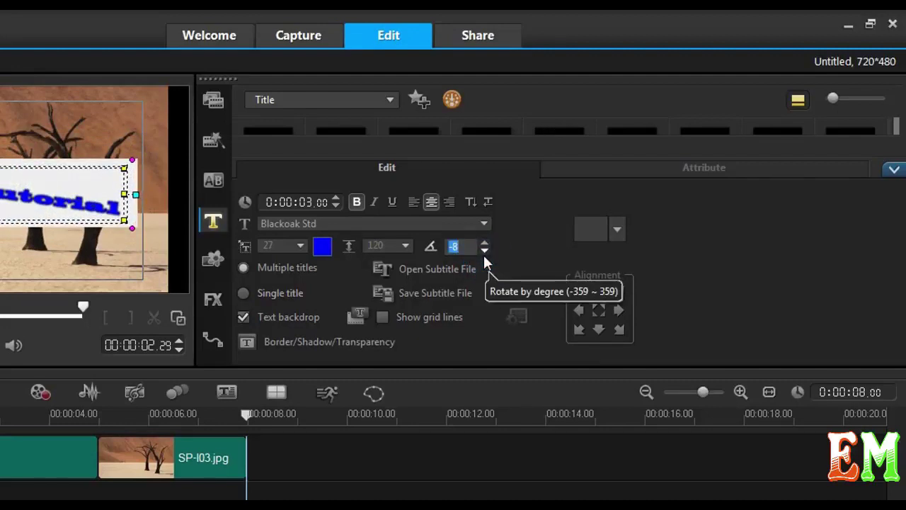
pyautogui.click(485, 242)
pyautogui.click(485, 242)
pyautogui.click(485, 243)
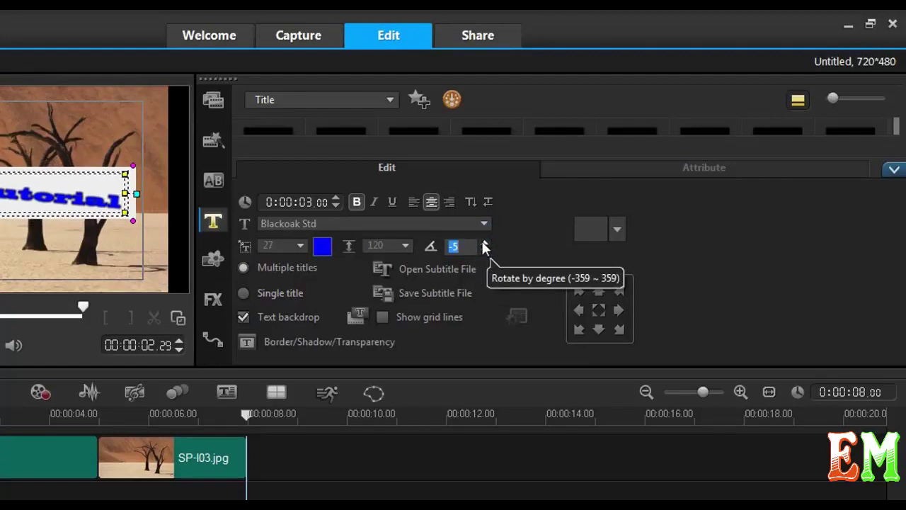
# - Try several text style presets on the Corel Tutorial title and keep the cream one with the Cataneo BT font
pyautogui.click(614, 230)
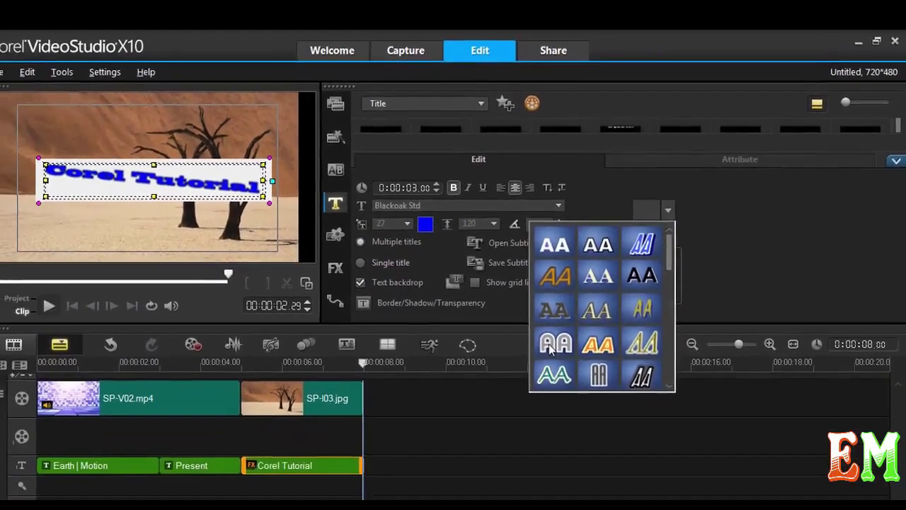
pyautogui.click(550, 343)
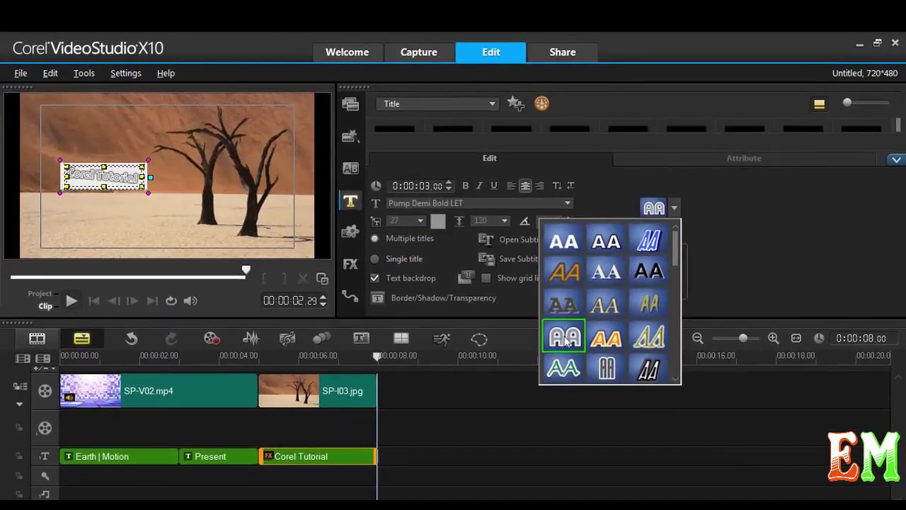
pyautogui.click(613, 305)
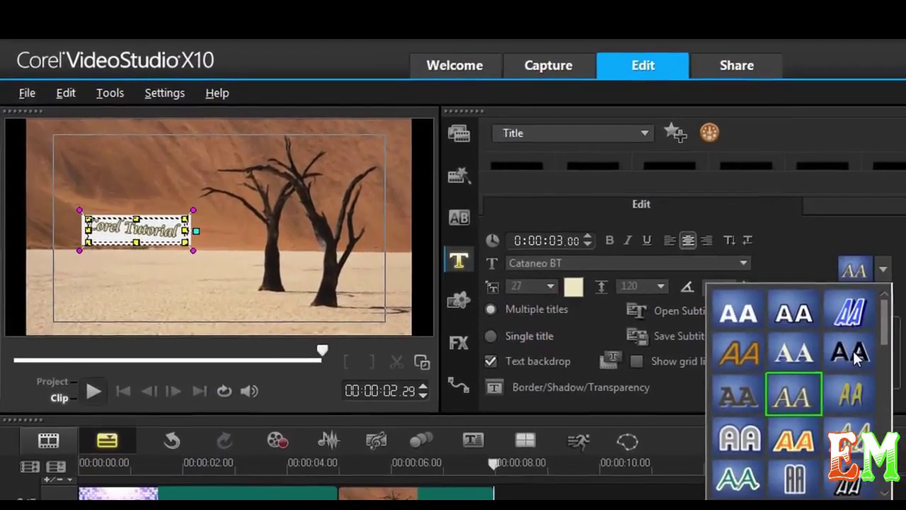
pyautogui.click(651, 273)
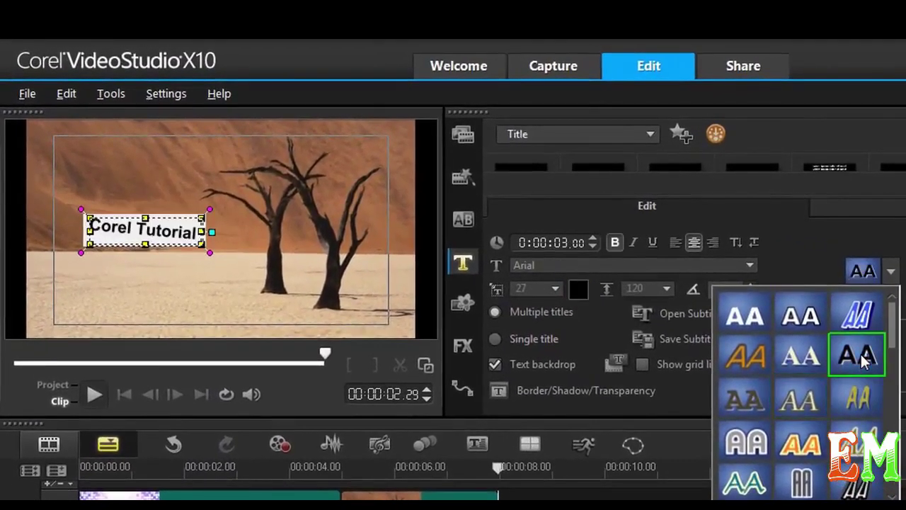
pyautogui.click(793, 403)
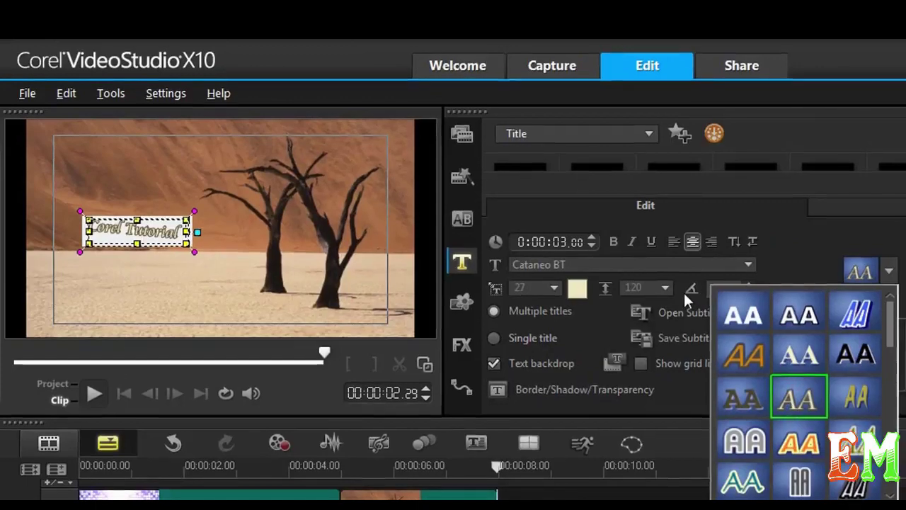
pyautogui.click(683, 290)
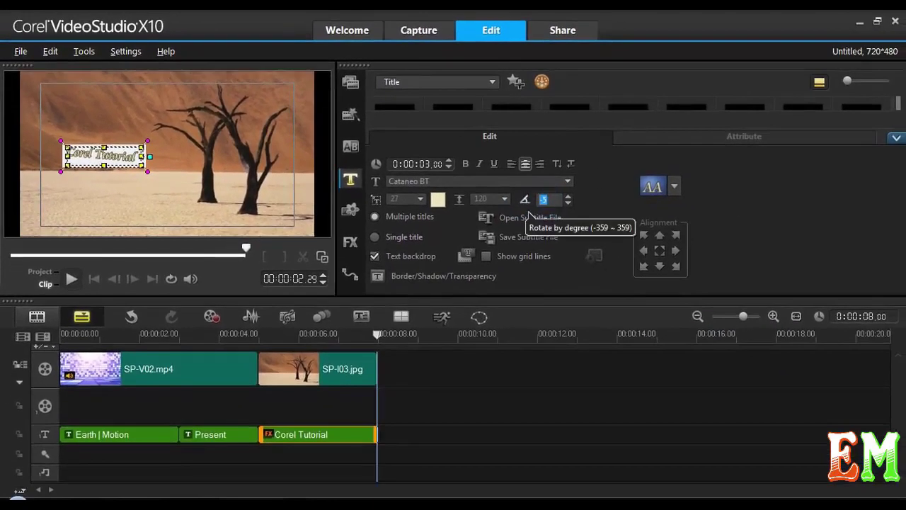
# - Set the Corel Tutorial title's rotation to 0 degrees and its font size to 36
pyautogui.write('0')
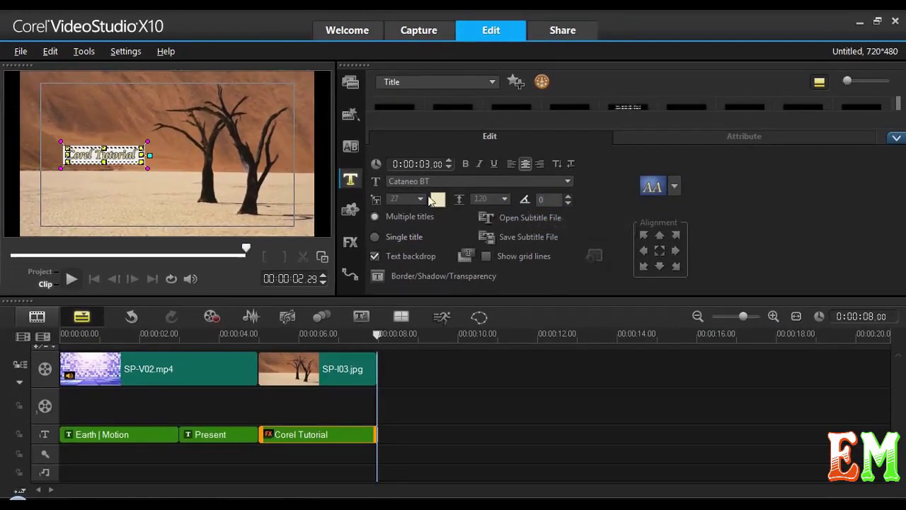
pyautogui.click(420, 198)
pyautogui.scroll(-1, 411, 241)
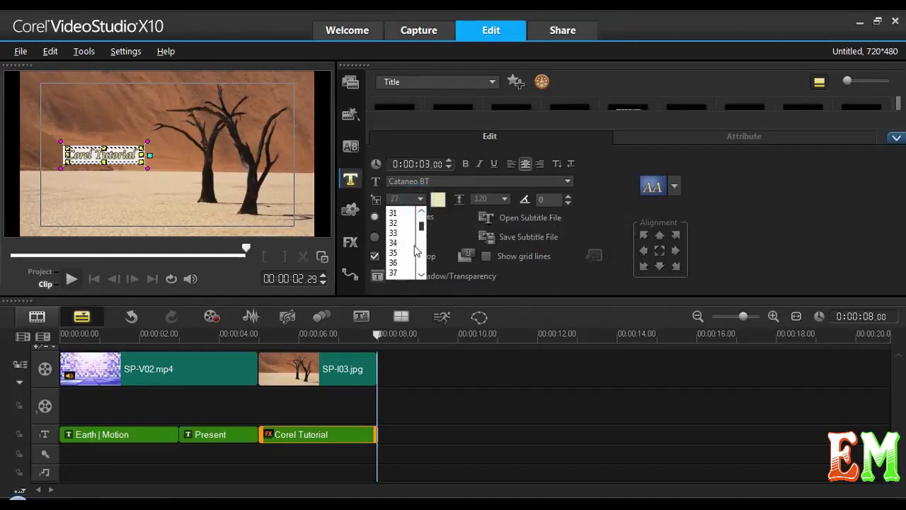
pyautogui.click(396, 262)
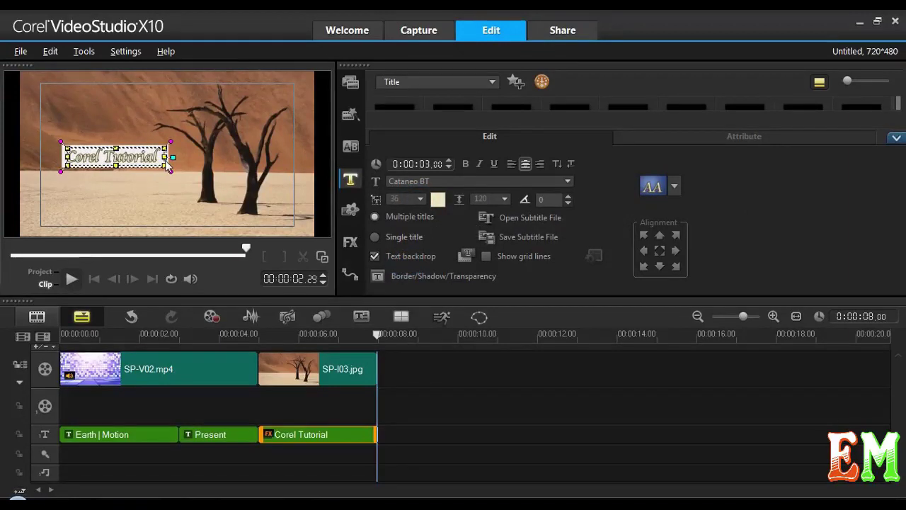
# - Enlarge the Corel Tutorial title to font size 87 in the preview, centre it over the desert image and try aligning it center left
pyautogui.moveTo(170, 171); pyautogui.dragTo(302, 190)
pyautogui.moveTo(200, 178)
pyautogui.mouseDown()
pyautogui.moveTo(180, 177)
pyautogui.moveTo(189, 177)
pyautogui.mouseUp()
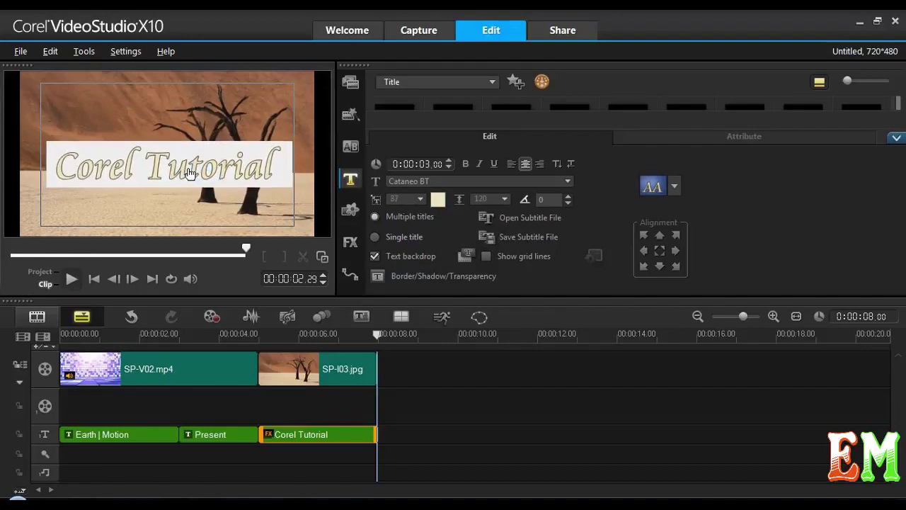
pyautogui.click(197, 127)
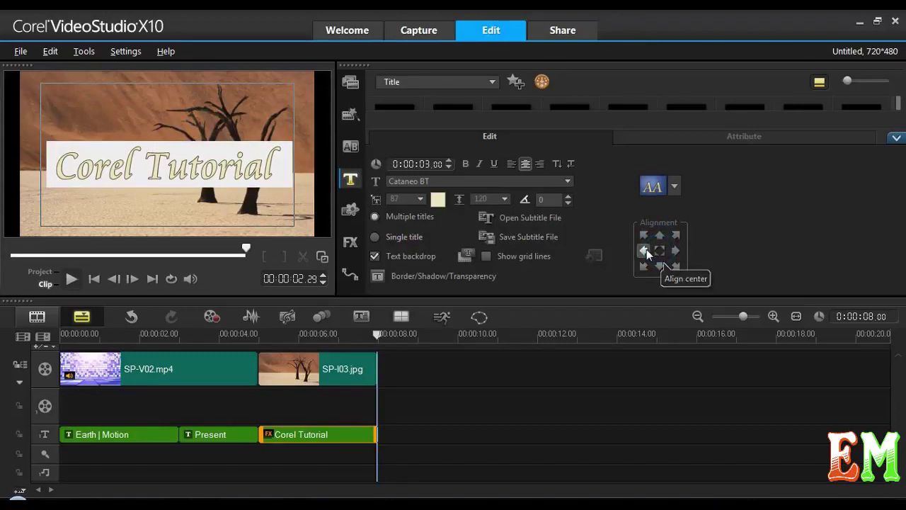
pyautogui.click(644, 251)
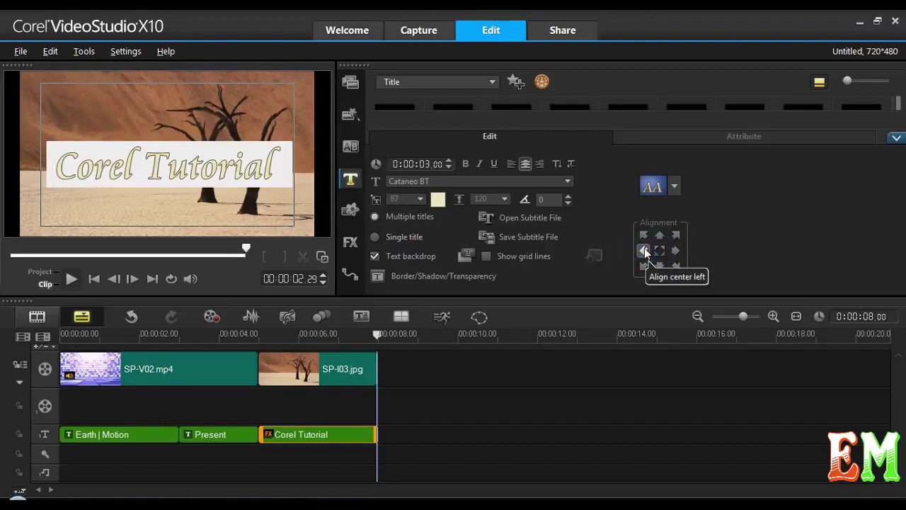
# - In the Corel Tutorial title's border settings, enable transparent text and outer stroke border with a green line colour
pyautogui.click(433, 276)
pyautogui.moveTo(441, 294); pyautogui.dragTo(446, 183)
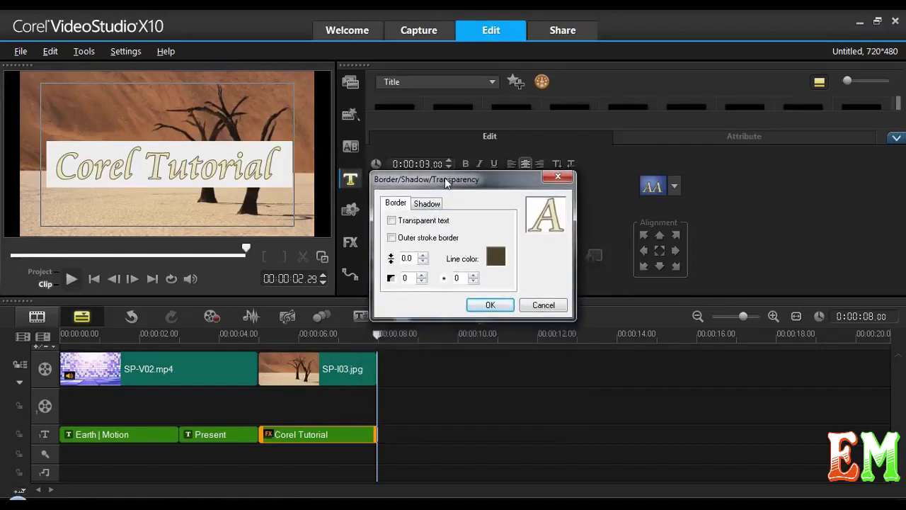
pyautogui.click(393, 224)
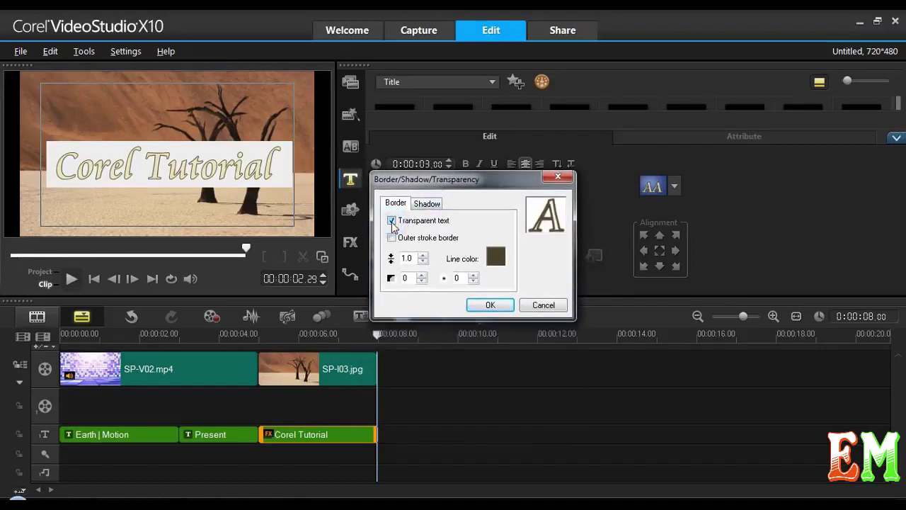
pyautogui.click(392, 222)
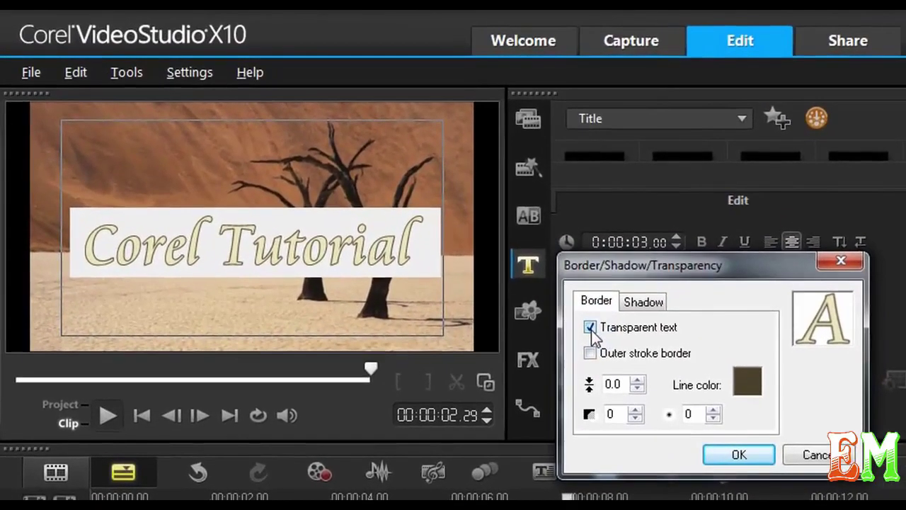
pyautogui.click(392, 222)
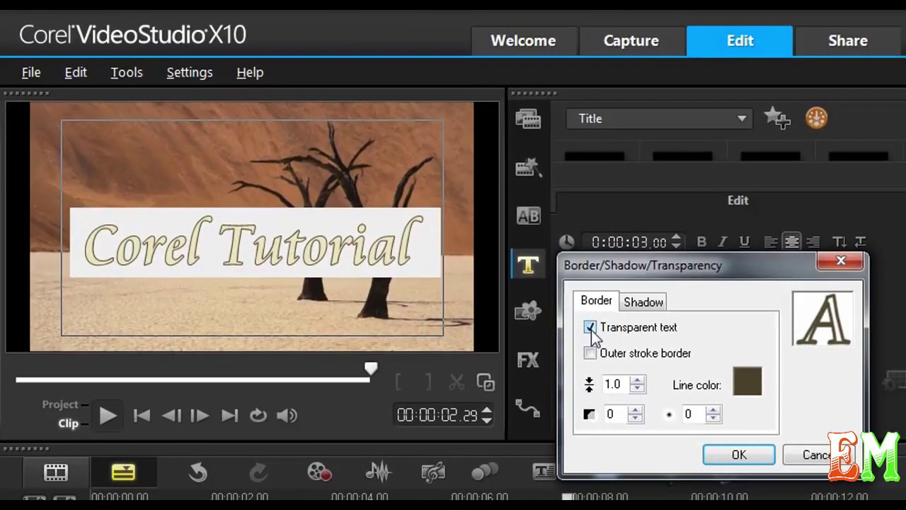
pyautogui.click(749, 383)
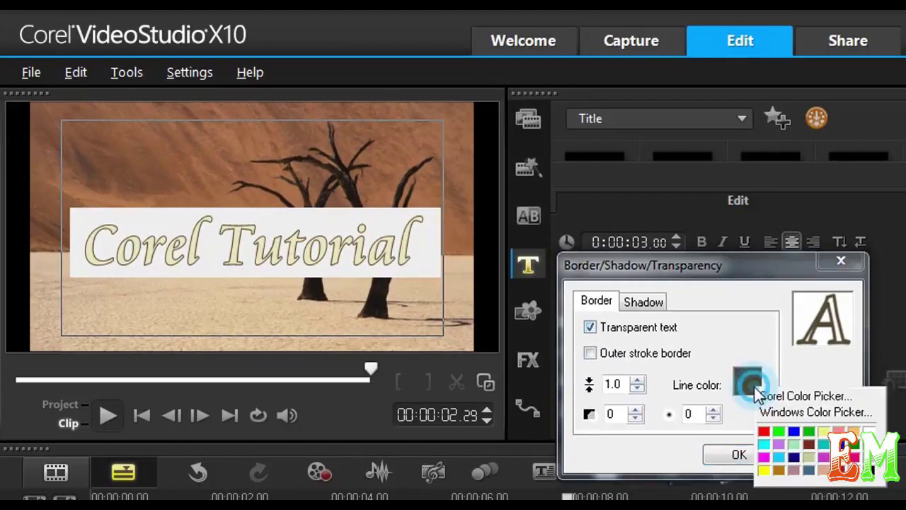
pyautogui.click(809, 432)
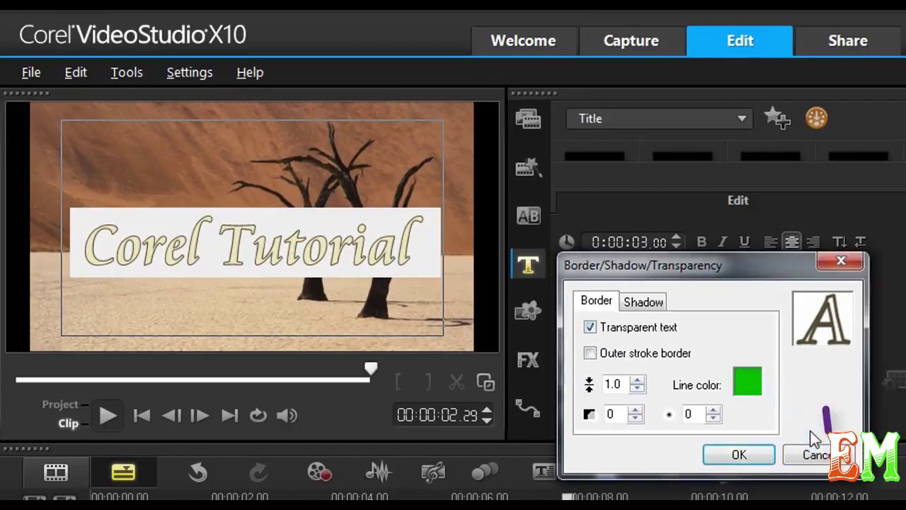
pyautogui.click(596, 358)
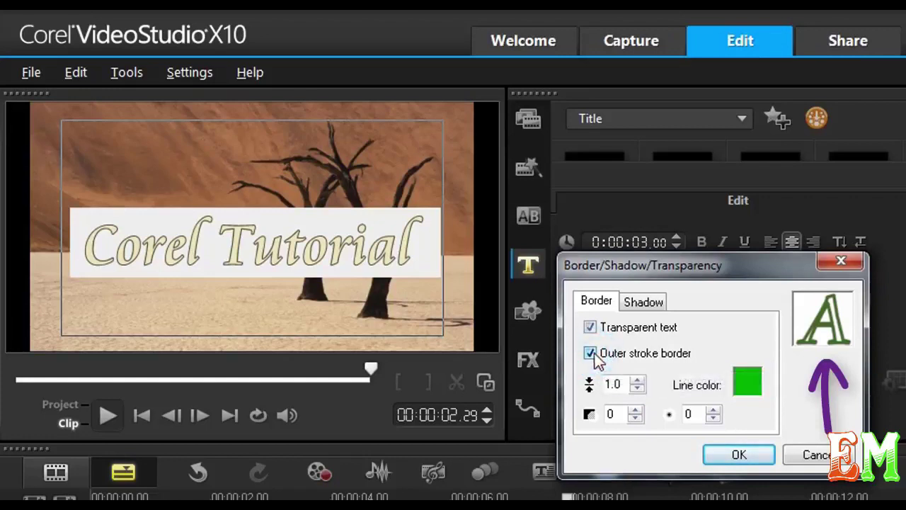
# - Raise the soft edge of the Corel Tutorial title's border to 16
pyautogui.click(713, 409)
pyautogui.click(713, 409)
pyautogui.click(713, 410)
pyautogui.click(712, 410)
pyautogui.click(713, 410)
pyautogui.click(713, 411)
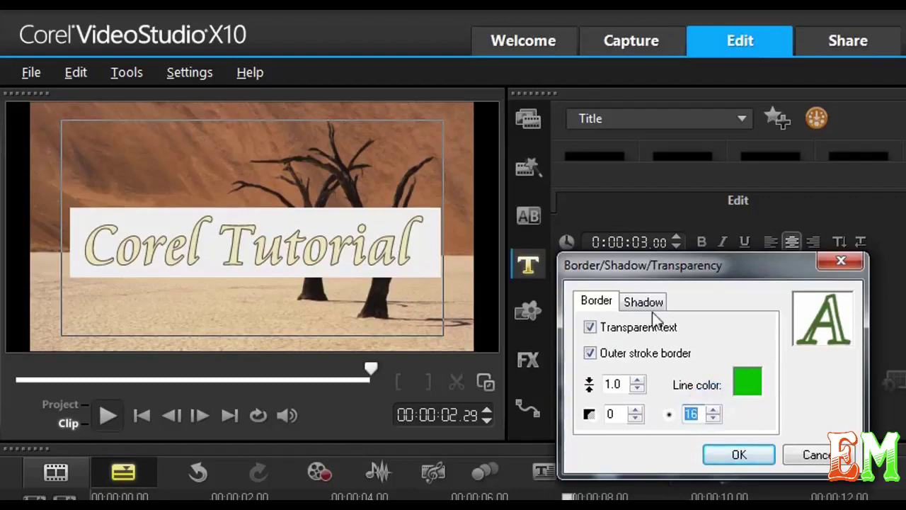
# - Try the extruded shadow, choose the glow shadow for the Corel Tutorial title instead and accept the border and shadow settings
pyautogui.click(644, 302)
pyautogui.click(660, 327)
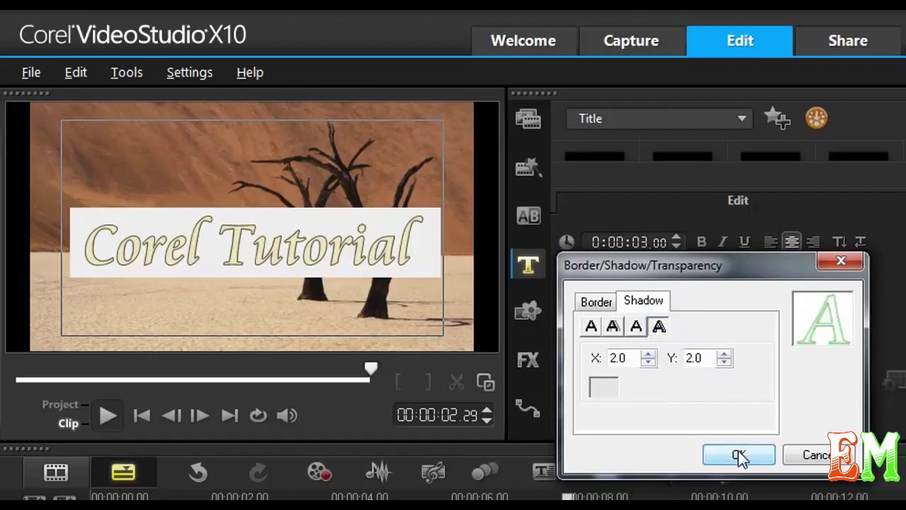
pyautogui.click(637, 329)
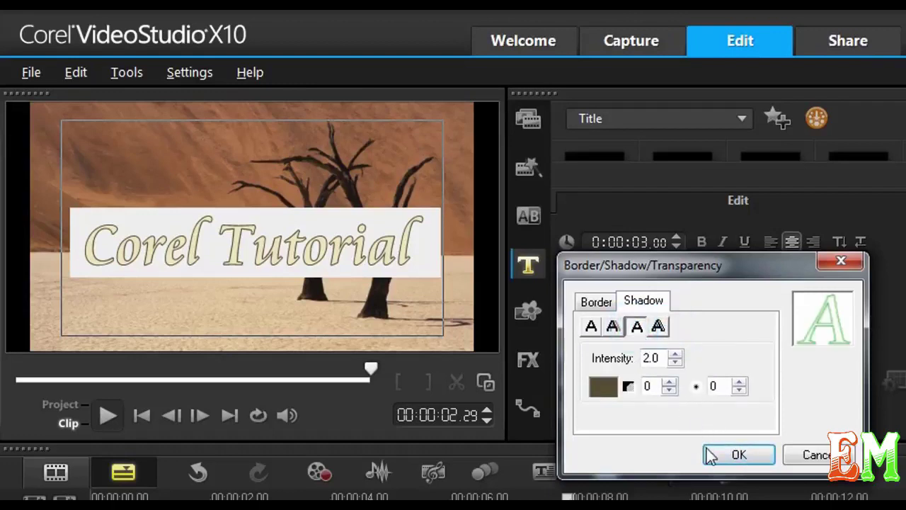
pyautogui.click(736, 456)
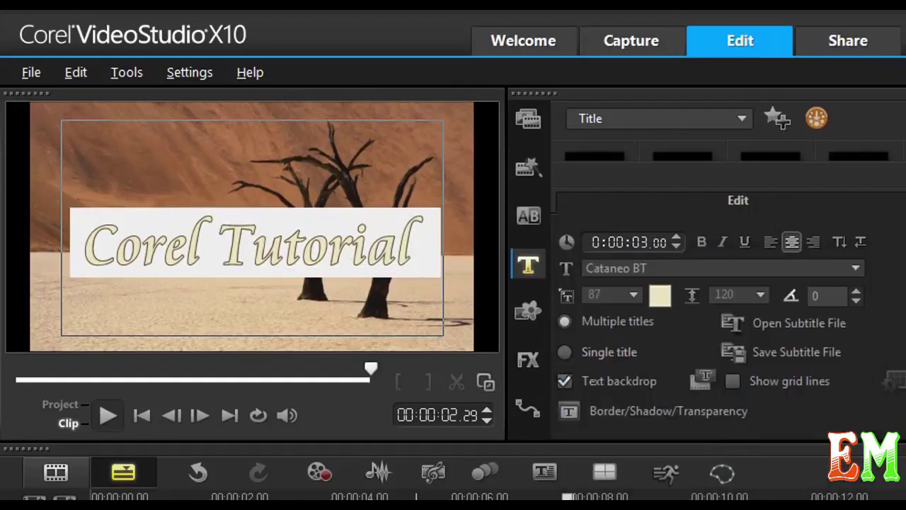
# - Open the Border/Shadow/Transparency settings for the Present title and move the dialog clear of the timeline
pyautogui.click(471, 495)
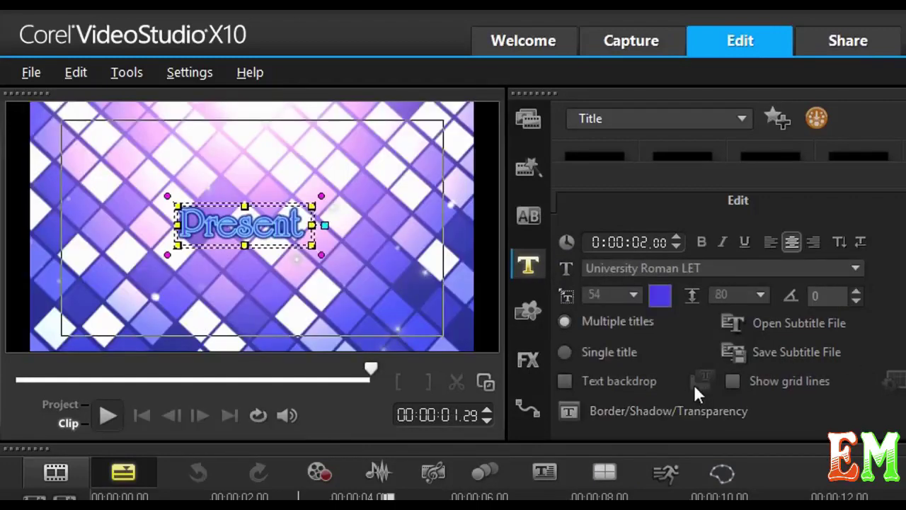
pyautogui.click(664, 407)
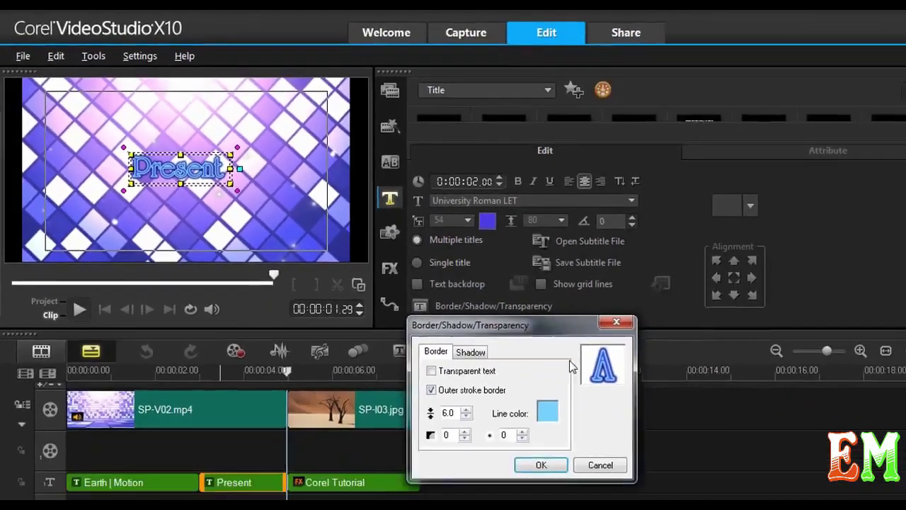
pyautogui.click(413, 336)
pyautogui.click(413, 337)
pyautogui.moveTo(421, 290); pyautogui.dragTo(389, 105)
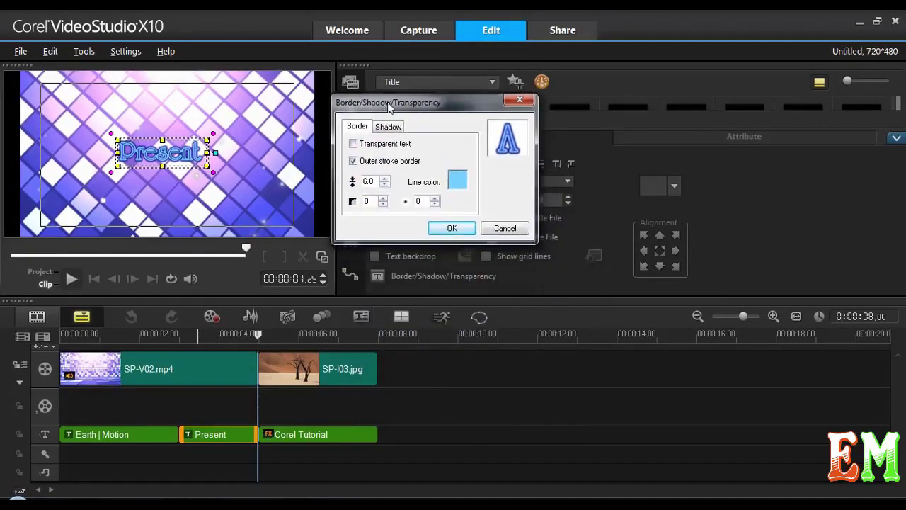
# - Try a border width of 37 on the Present title
pyautogui.click(384, 179)
pyautogui.click(385, 179)
pyautogui.click(385, 179)
pyautogui.click(384, 179)
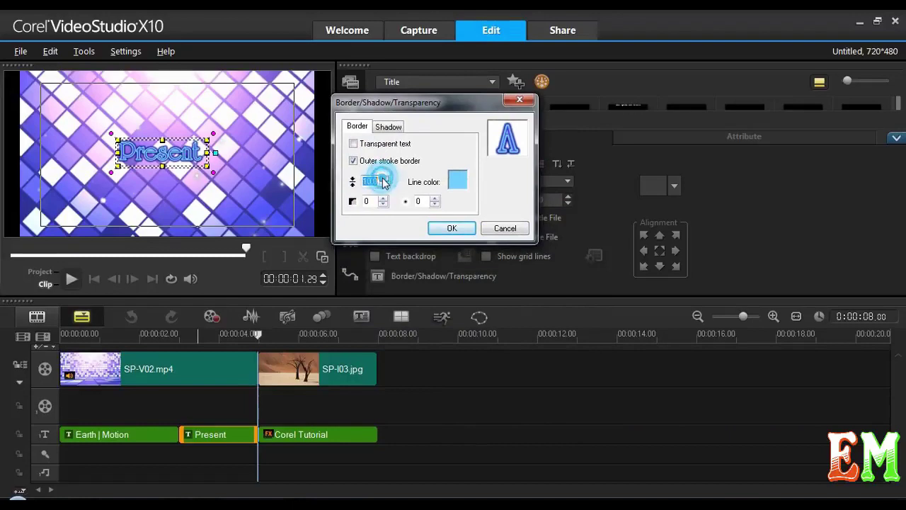
pyautogui.click(384, 179)
pyautogui.click(384, 179)
pyautogui.click(384, 179)
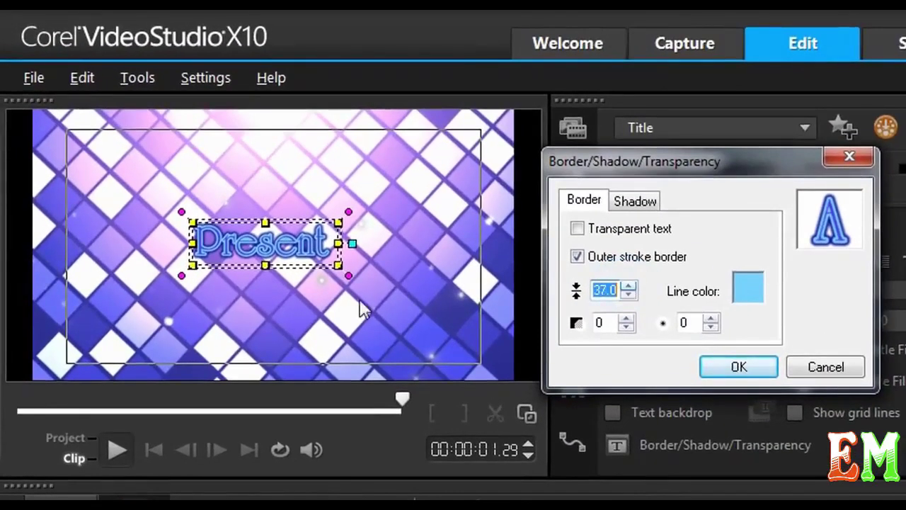
pyautogui.click(295, 300)
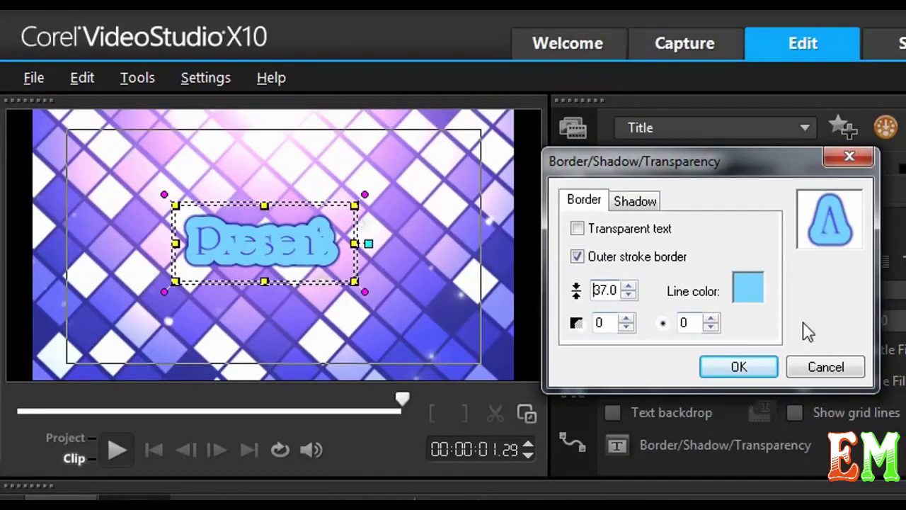
# - Reduce the Present title's border width to 8
pyautogui.click(629, 297)
pyautogui.click(629, 297)
pyautogui.click(629, 298)
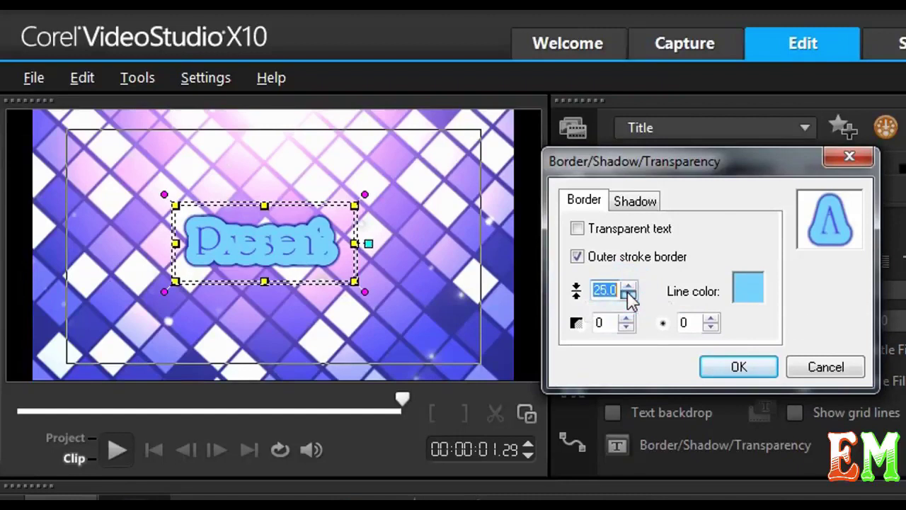
pyautogui.click(628, 297)
pyautogui.click(629, 298)
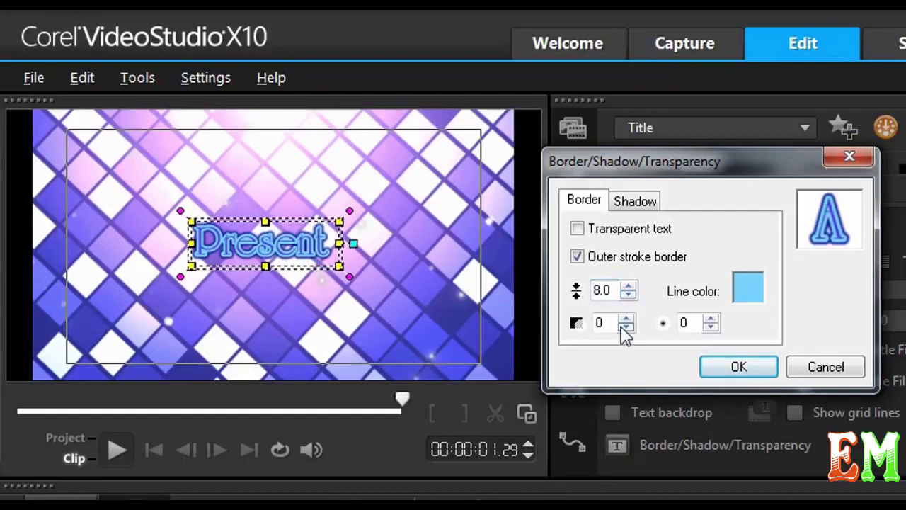
# - Set the transparency of the Present title's border to 40
pyautogui.click(627, 326)
pyautogui.click(626, 319)
pyautogui.click(626, 319)
pyautogui.click(627, 320)
pyautogui.click(626, 319)
pyautogui.click(626, 319)
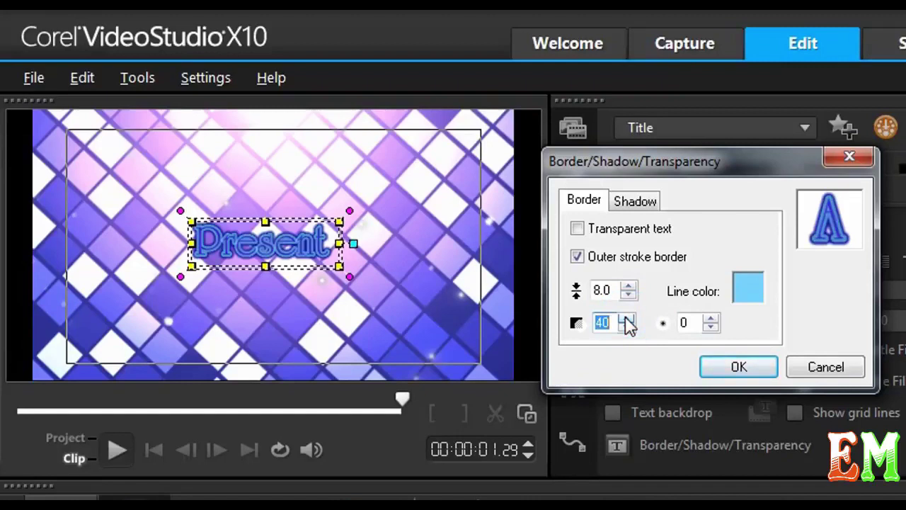
# - Set the soft edge of the Present title's border to 11
pyautogui.click(710, 318)
pyautogui.click(711, 318)
pyautogui.click(711, 319)
pyautogui.click(710, 319)
pyautogui.click(710, 318)
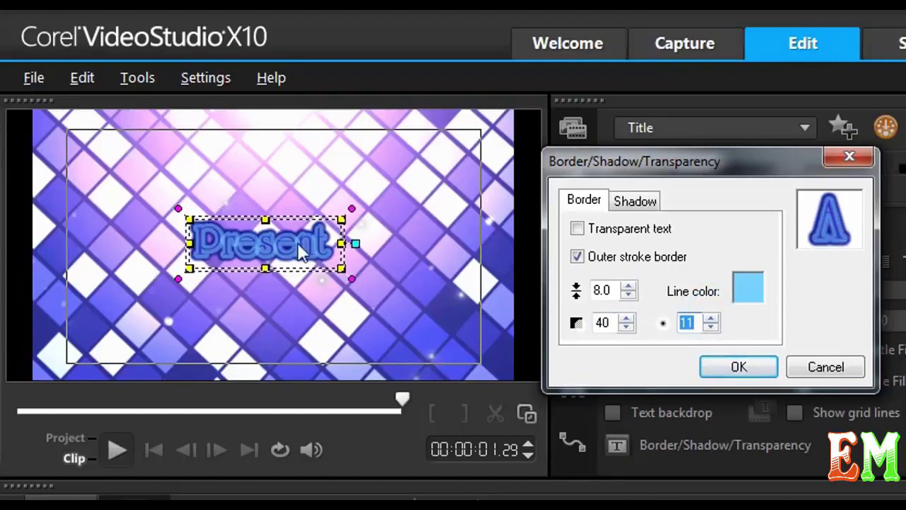
# - Compare the extruded shadow and no shadow options on the Present title and apply the drop shadow
pyautogui.click(635, 200)
pyautogui.click(652, 228)
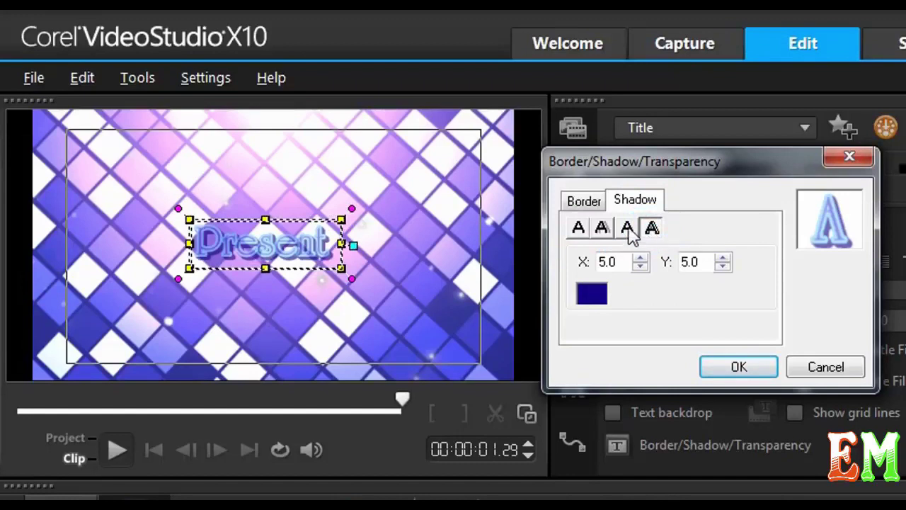
pyautogui.click(576, 229)
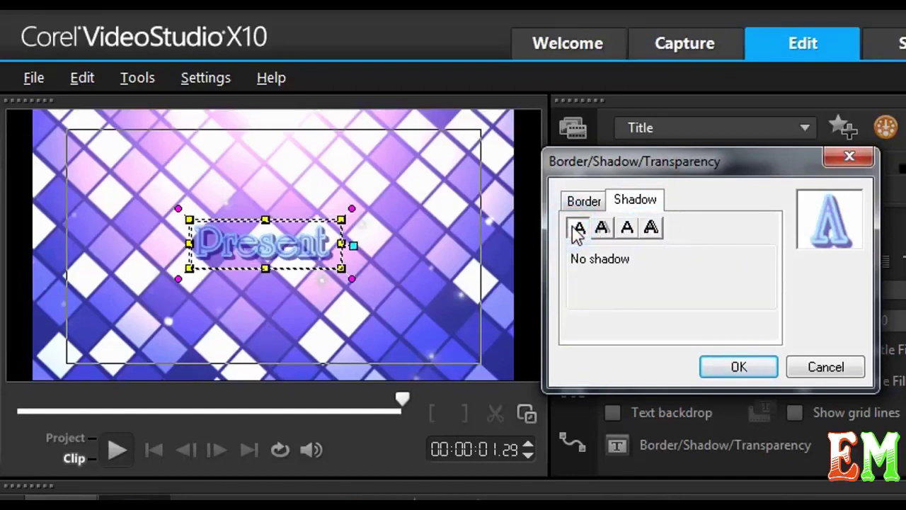
pyautogui.click(602, 230)
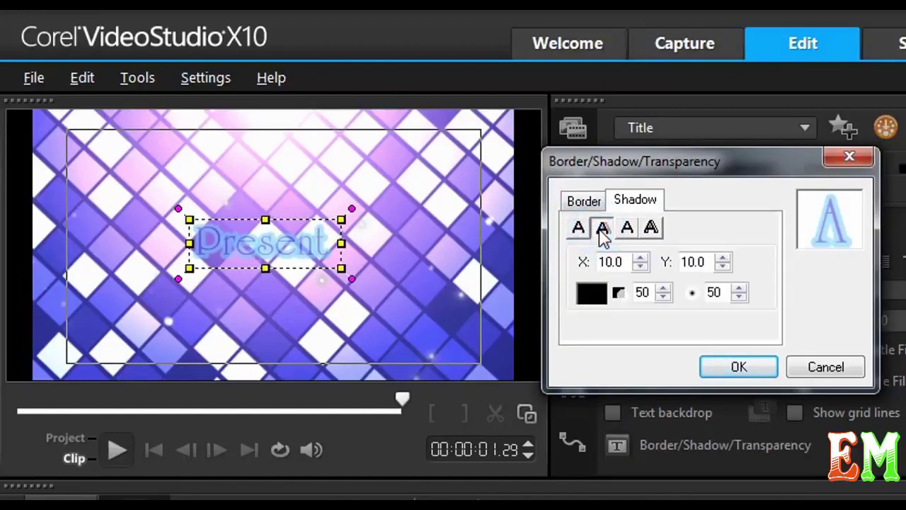
# - Try a pale yellow colour for the Present title's drop shadow and change it to deep pink
pyautogui.click(592, 292)
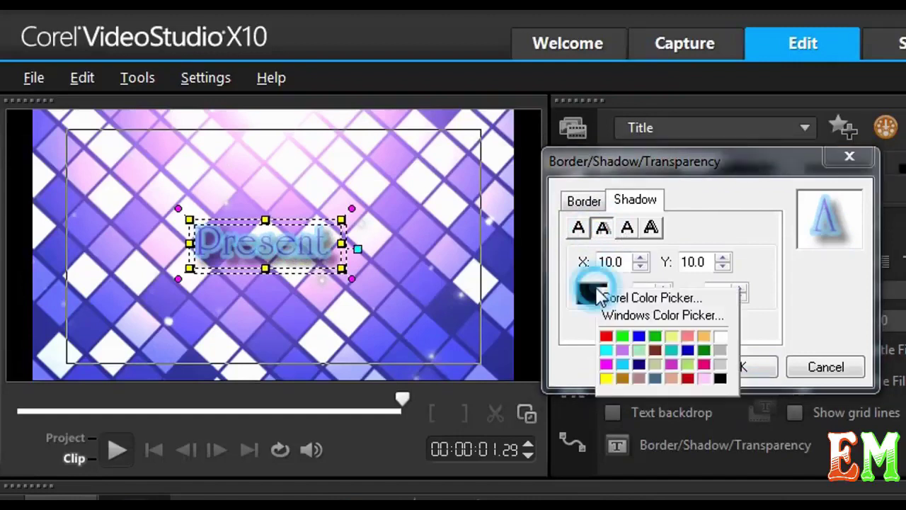
pyautogui.click(672, 337)
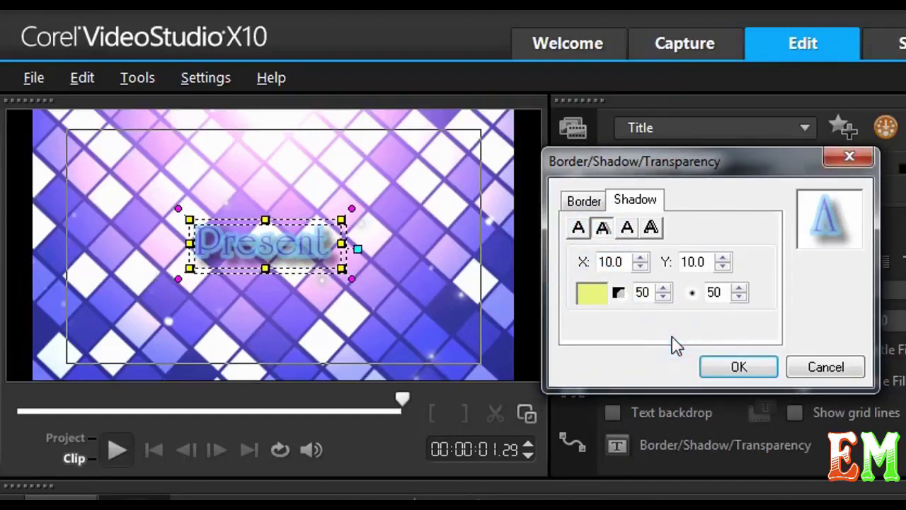
pyautogui.click(608, 292)
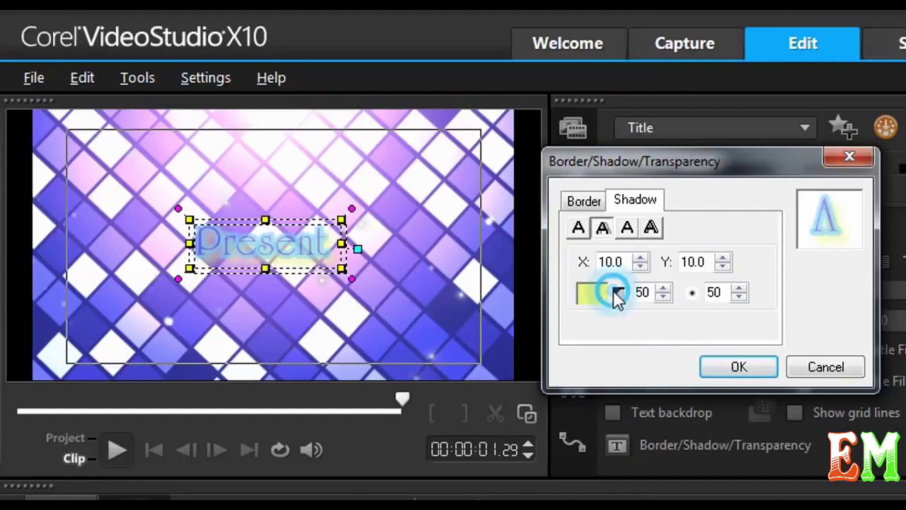
pyautogui.click(593, 294)
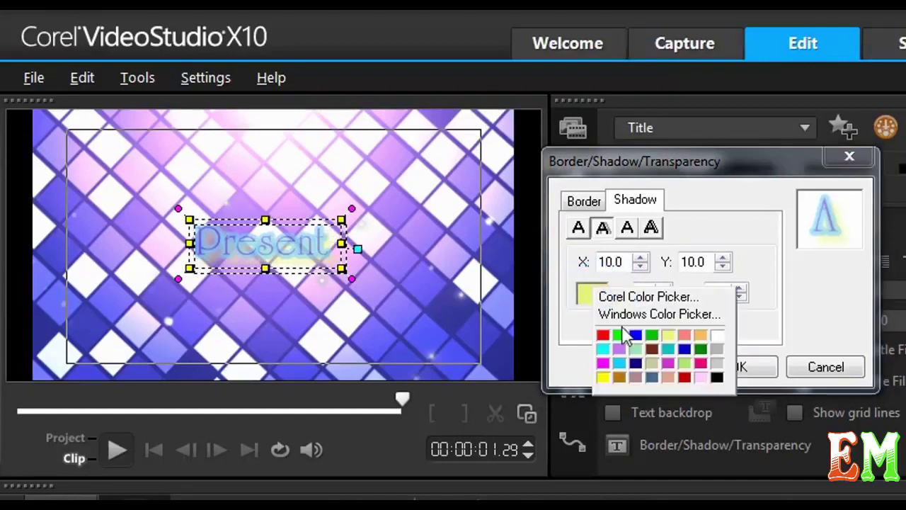
pyautogui.click(701, 364)
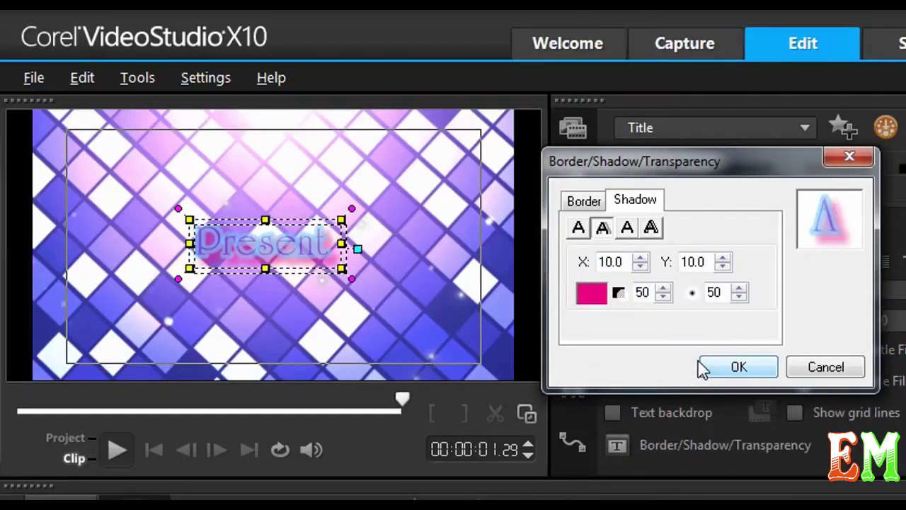
# - Confirm the Present title's shadow settings and enlarge the title to a font size of 105
pyautogui.click(716, 371)
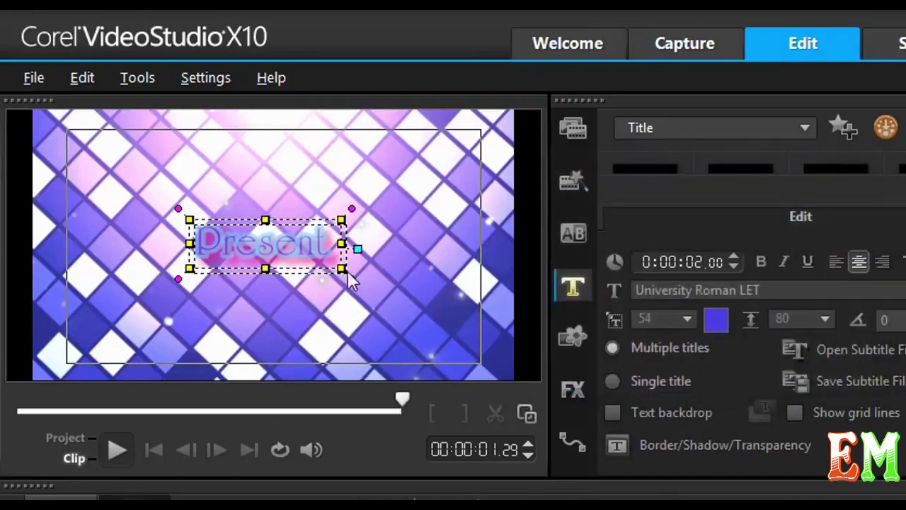
pyautogui.moveTo(341, 269); pyautogui.dragTo(465, 293)
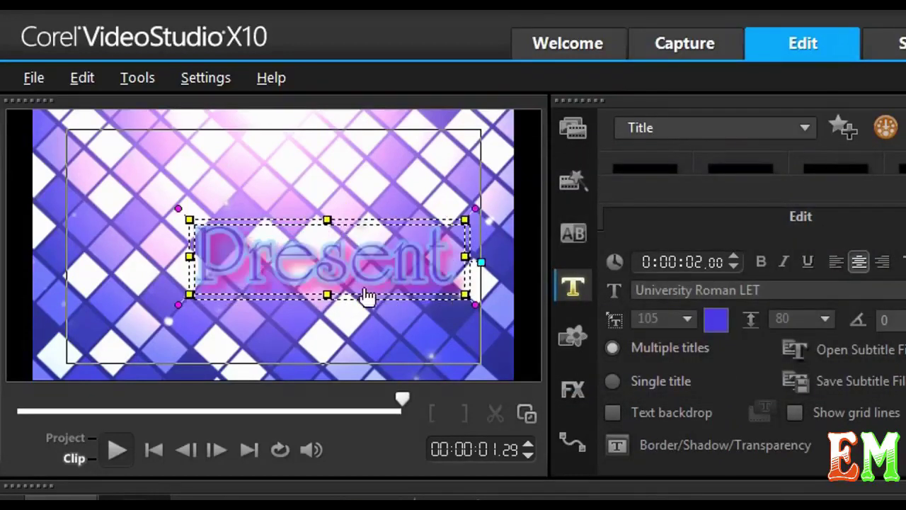
pyautogui.click(319, 287)
pyautogui.click(314, 287)
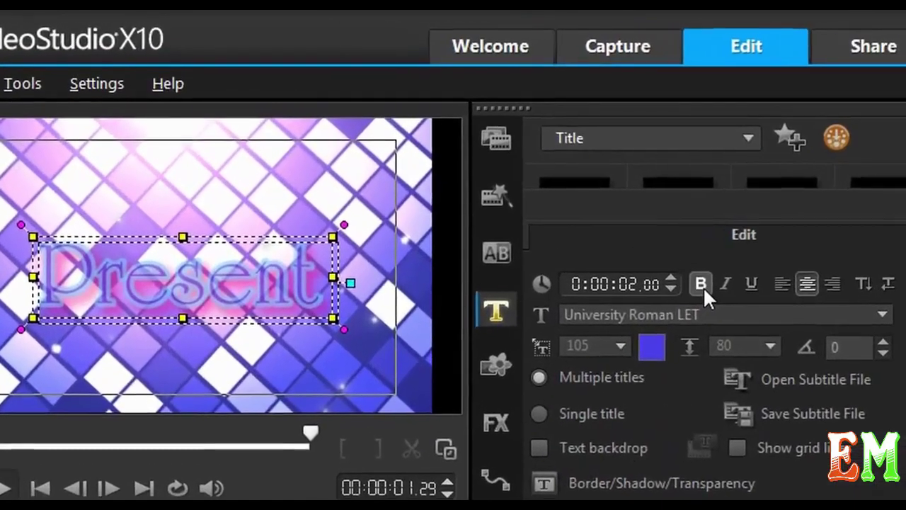
# - Make the Present title bold and italic, and try underlining it before removing the underline
pyautogui.click(704, 286)
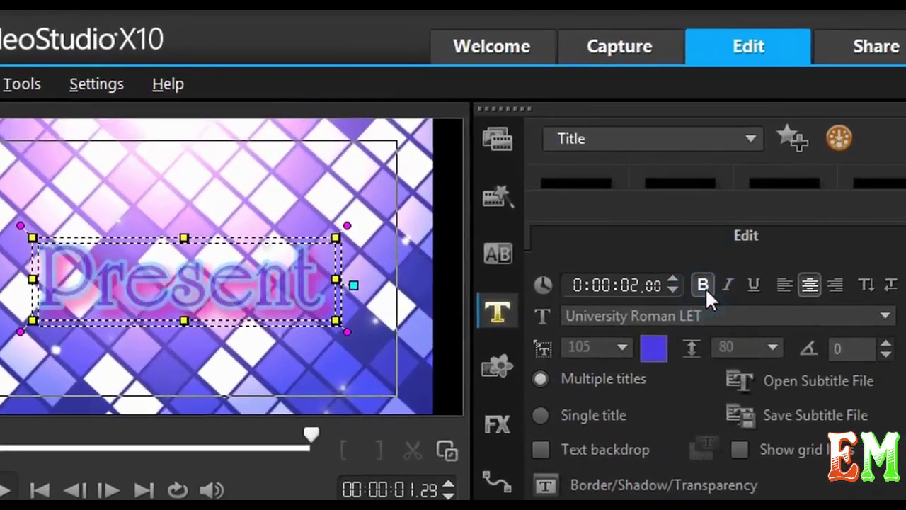
pyautogui.click(728, 283)
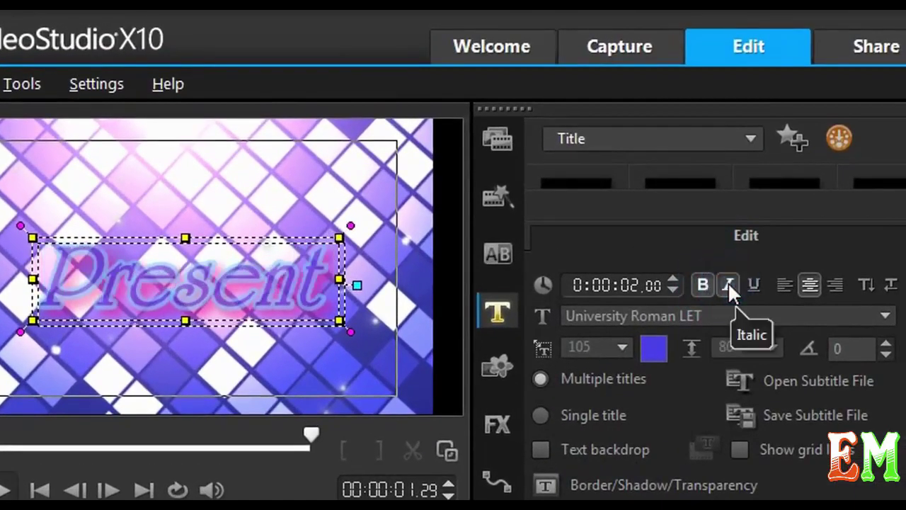
pyautogui.click(753, 284)
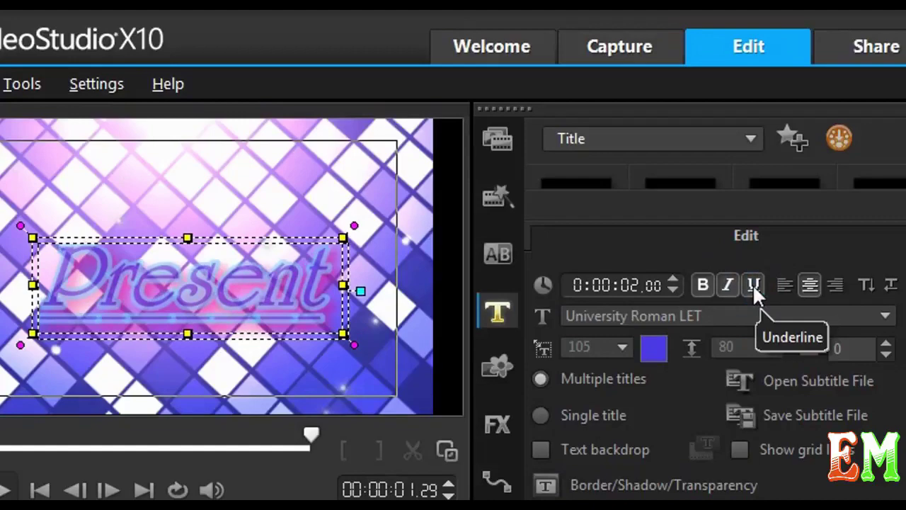
pyautogui.click(753, 284)
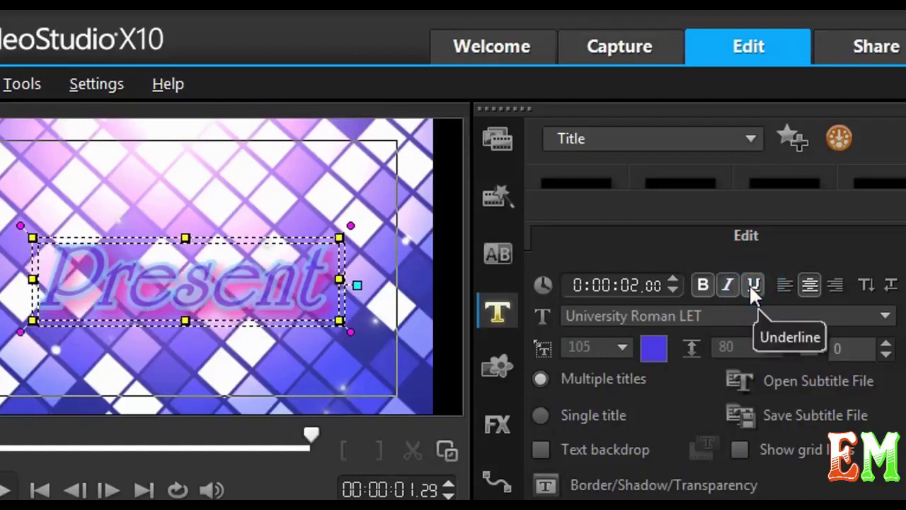
# - Try the Victorian LET font on the Present title, change it to Tahoma and shift the title further left in the frame
pyautogui.click(885, 317)
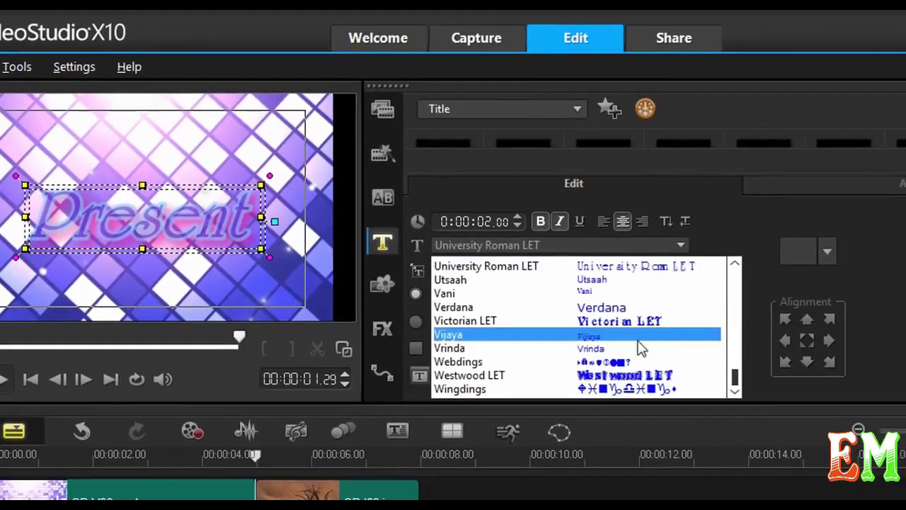
pyautogui.click(612, 320)
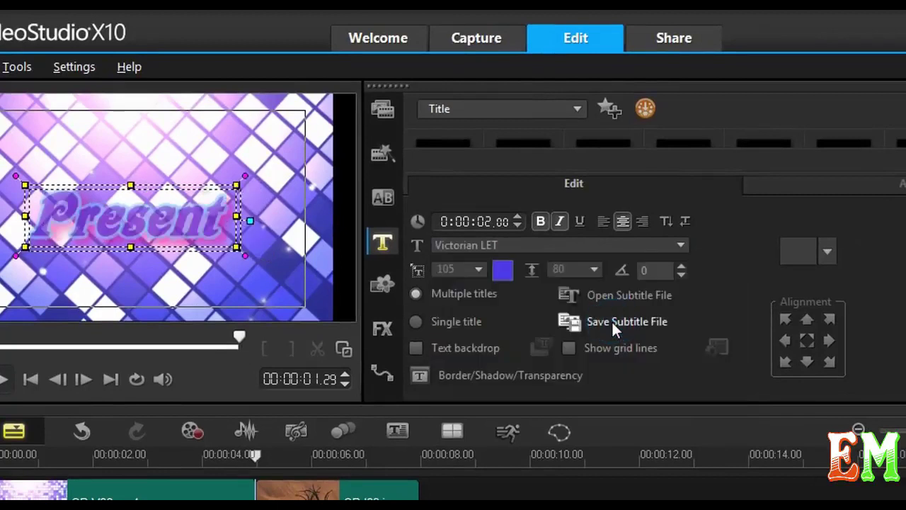
pyautogui.click(600, 247)
pyautogui.scroll(4, 628, 290)
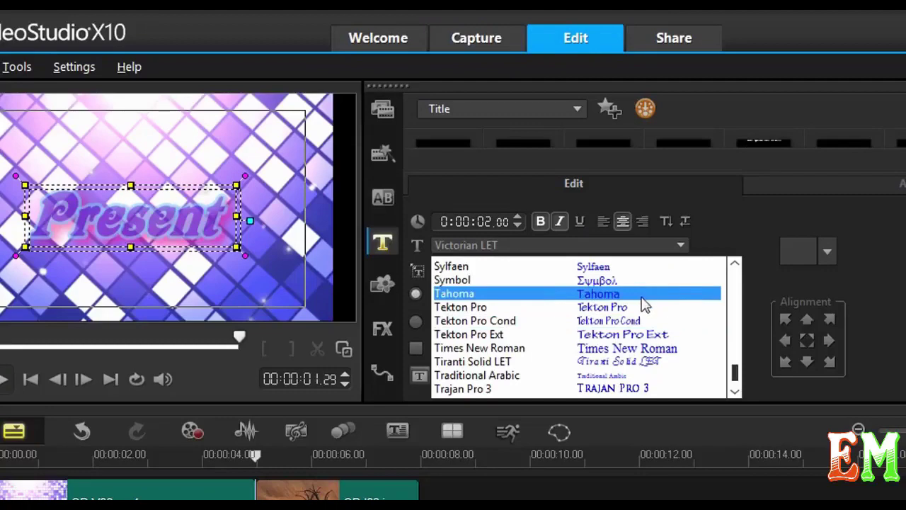
pyautogui.click(641, 298)
pyautogui.moveTo(175, 193); pyautogui.dragTo(135, 192)
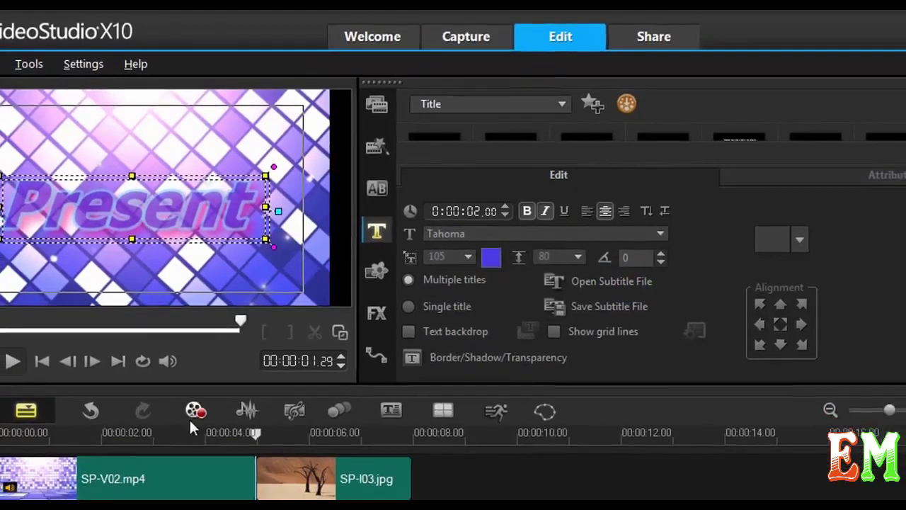
# - Move the playhead back inside the Present clip and try the white Arial Black, blue italic and orange Square721 BT style presets
pyautogui.click(249, 438)
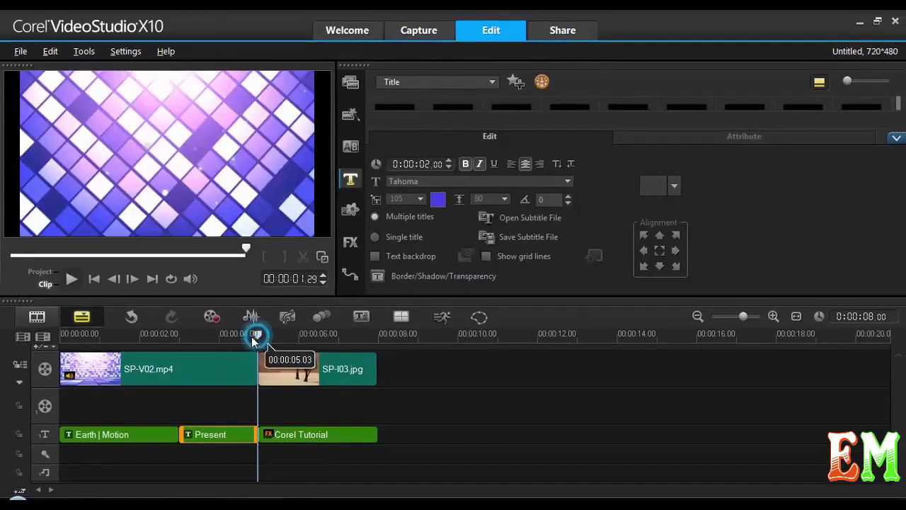
pyautogui.click(234, 333)
pyautogui.click(674, 186)
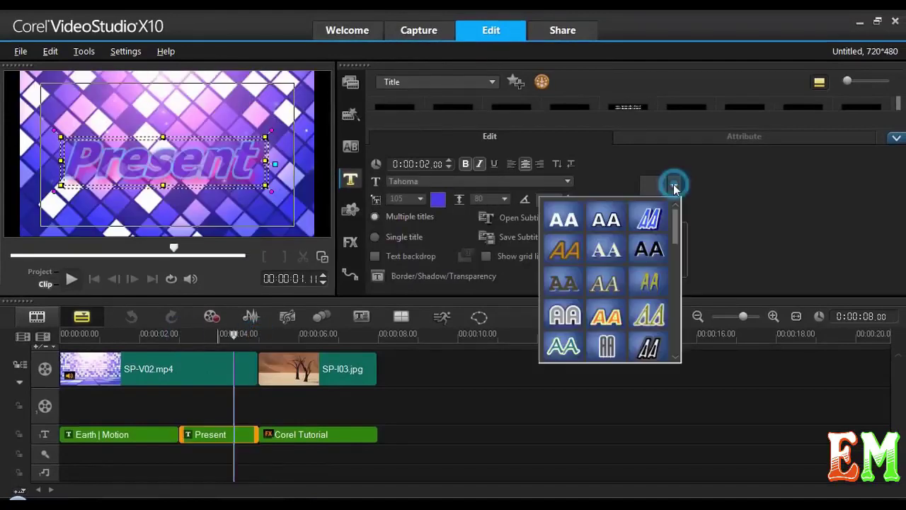
pyautogui.click(607, 223)
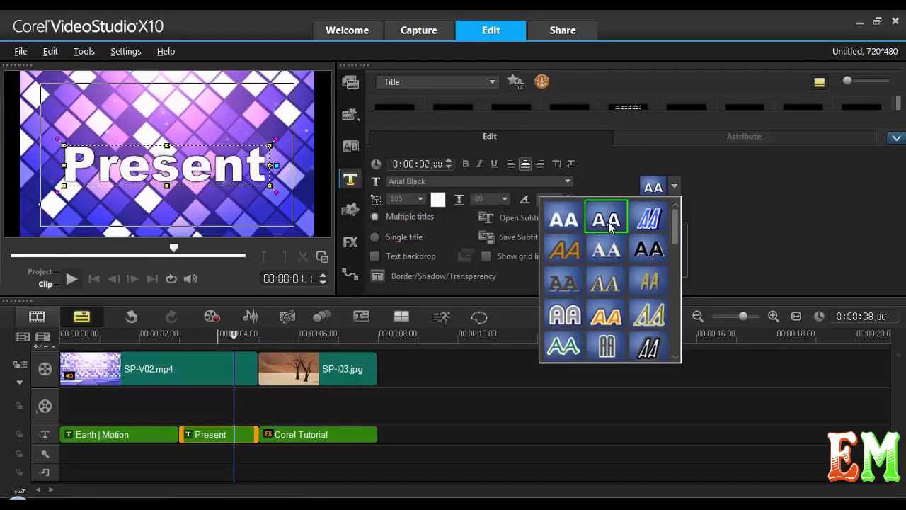
pyautogui.click(649, 225)
pyautogui.click(564, 251)
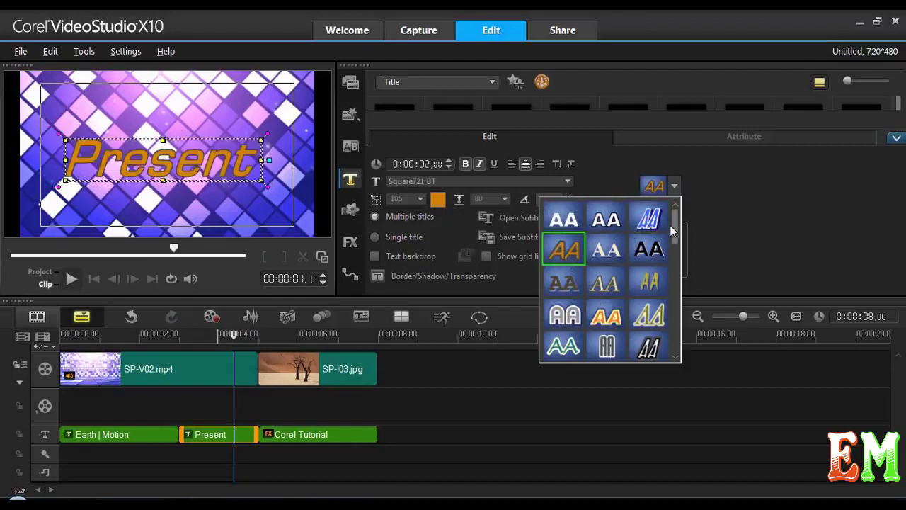
# - Compare the remaining title style presets on the Present title and apply the pale yellow italic Staccato222 BT style
pyautogui.moveTo(675, 236); pyautogui.dragTo(672, 348)
pyautogui.click(654, 351)
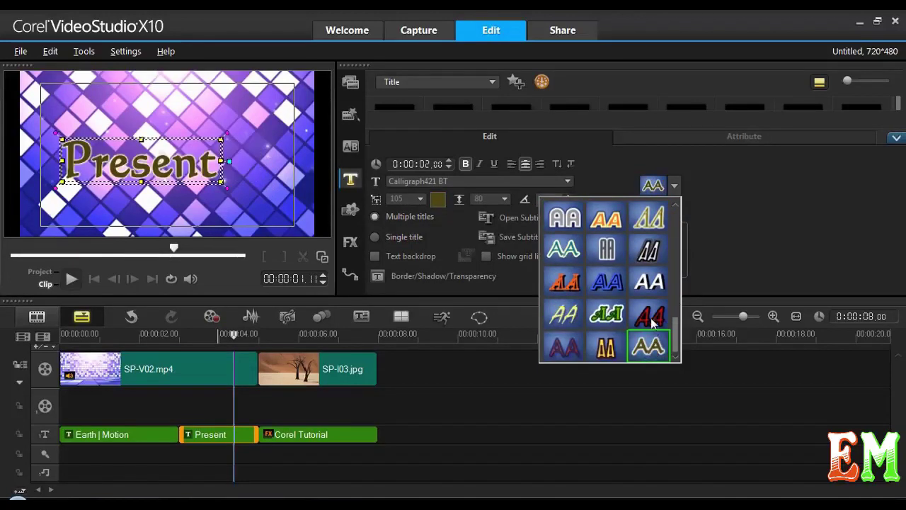
pyautogui.click(650, 285)
pyautogui.click(651, 313)
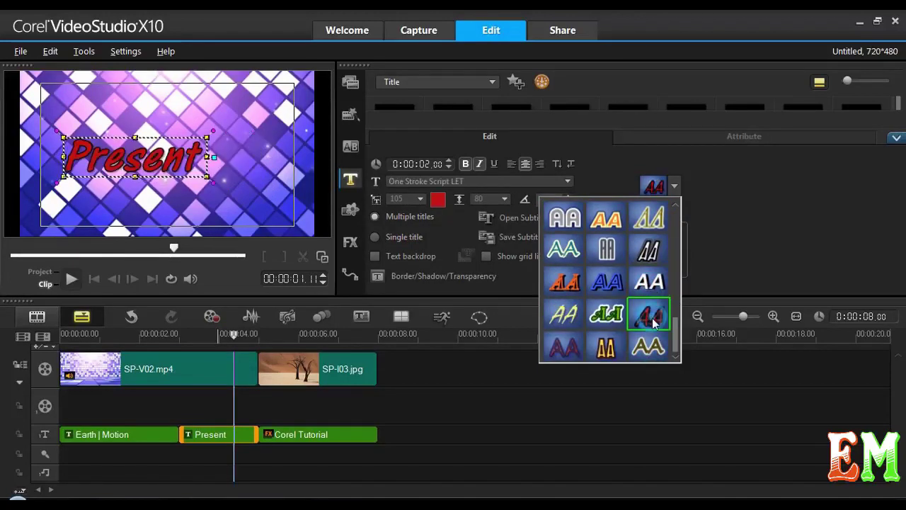
pyautogui.click(605, 318)
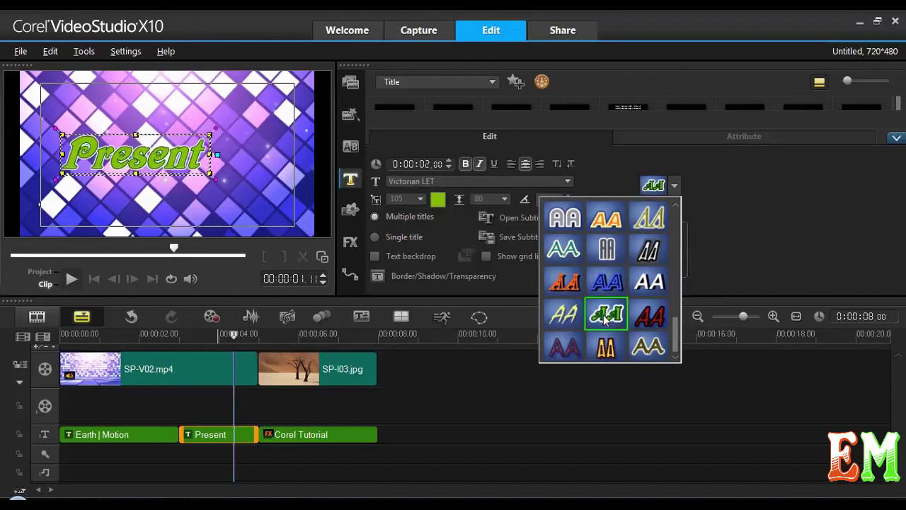
pyautogui.click(568, 287)
pyautogui.click(577, 311)
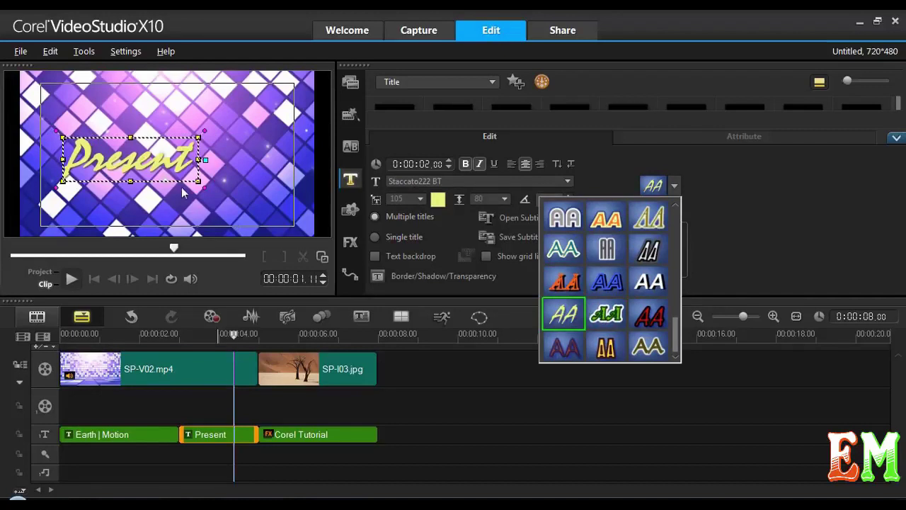
# - Enlarge the Present title to a font size of 175 and reposition it in the middle of the frame
pyautogui.click(196, 179)
pyautogui.moveTo(198, 181); pyautogui.dragTo(285, 208)
pyautogui.moveTo(196, 183); pyautogui.dragTo(190, 165)
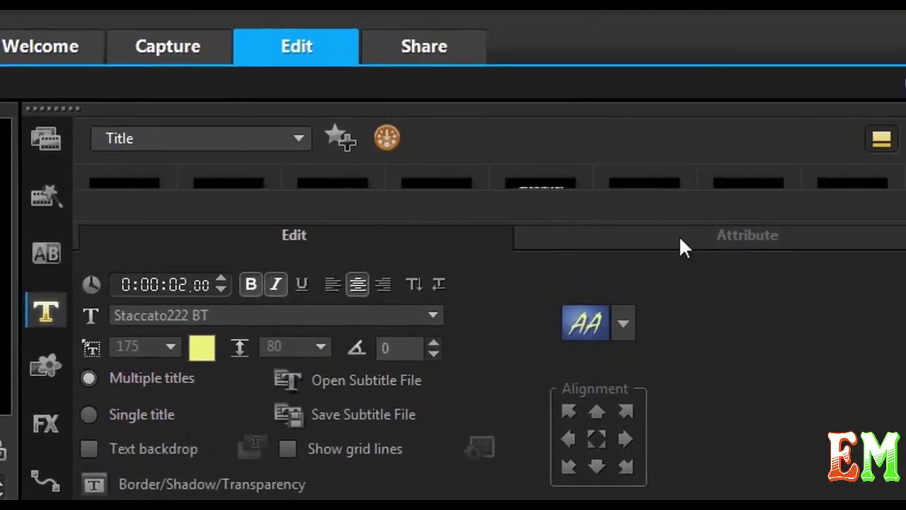
# - Apply the first Fade animation preset to the Present title and play the clip to preview it
pyautogui.click(707, 135)
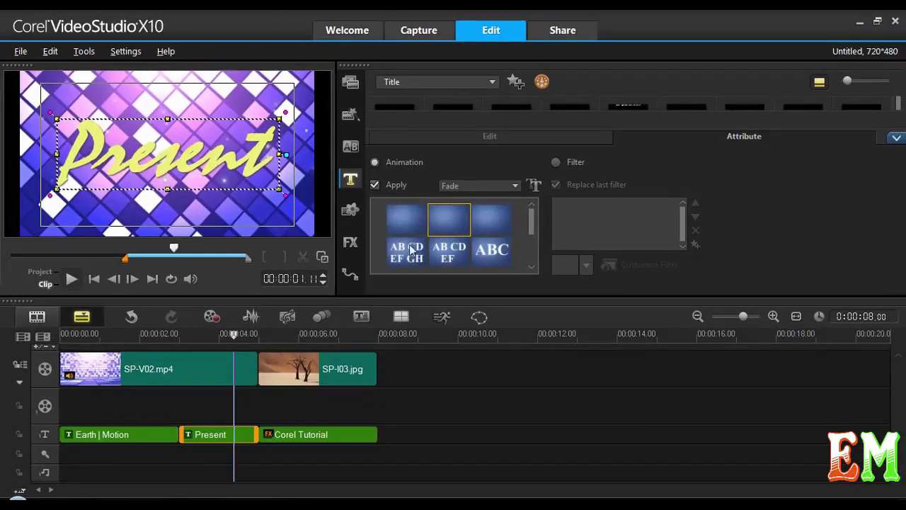
pyautogui.click(472, 186)
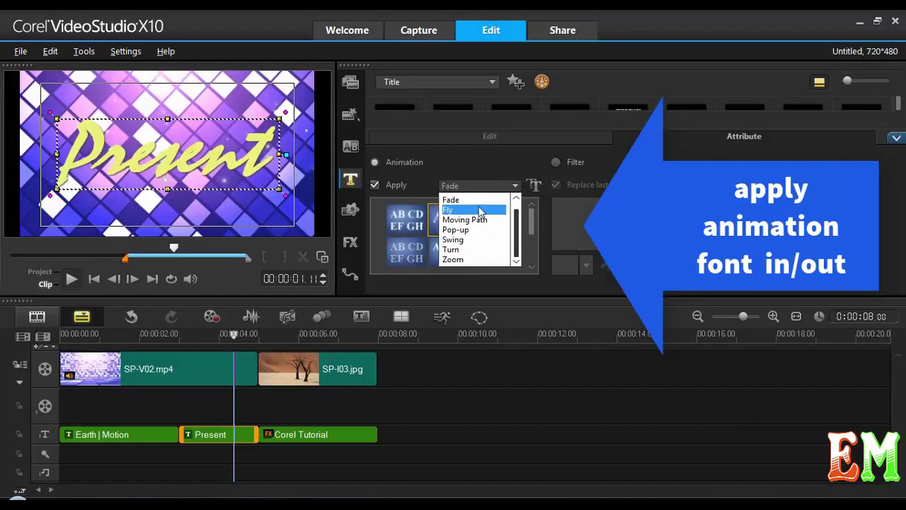
pyautogui.click(455, 157)
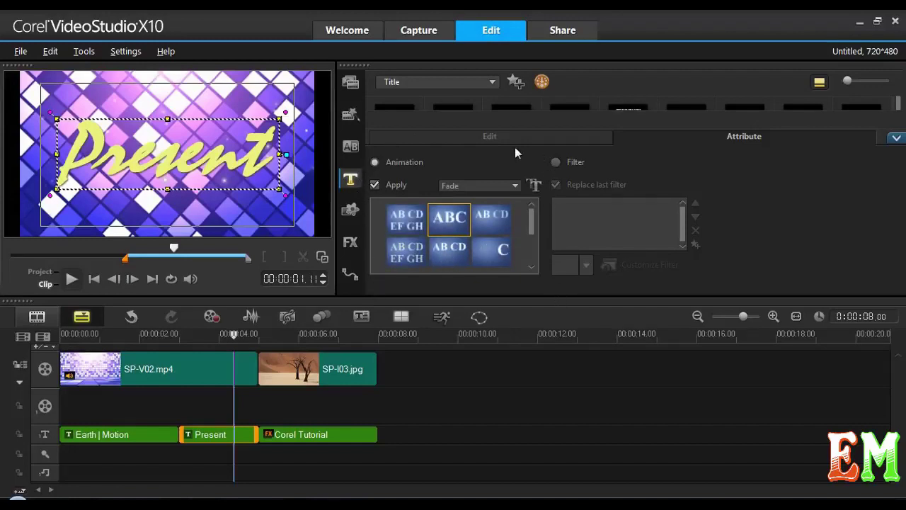
pyautogui.click(408, 225)
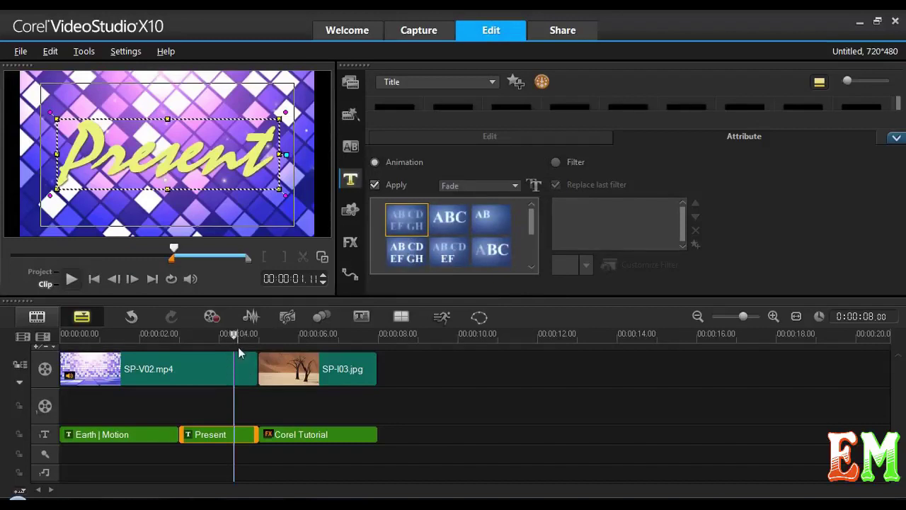
pyautogui.click(71, 279)
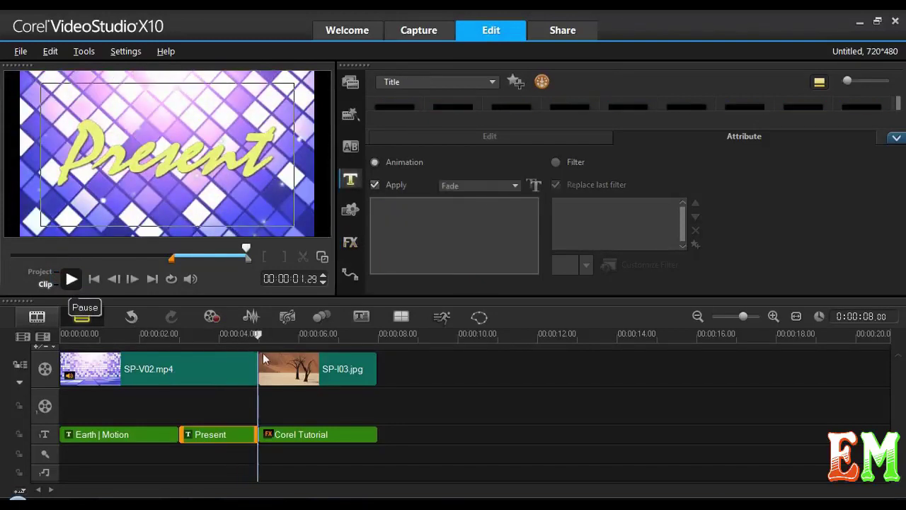
pyautogui.click(259, 333)
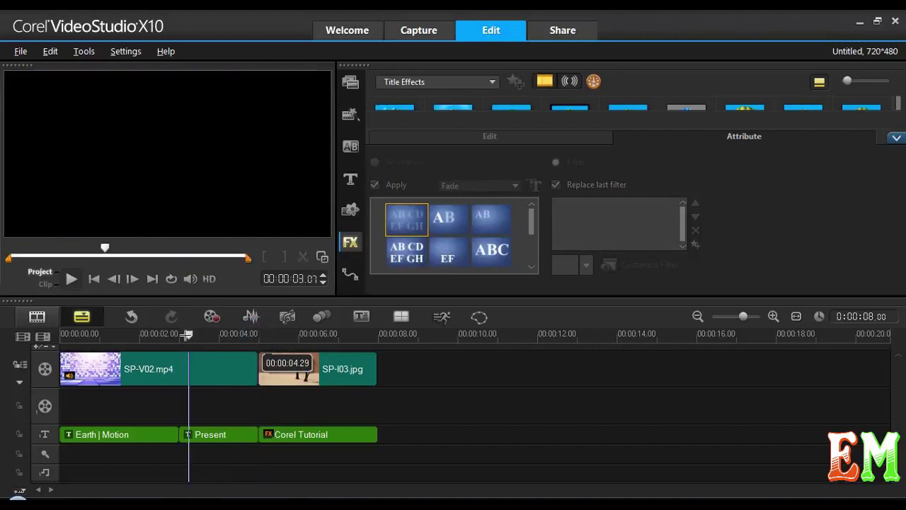
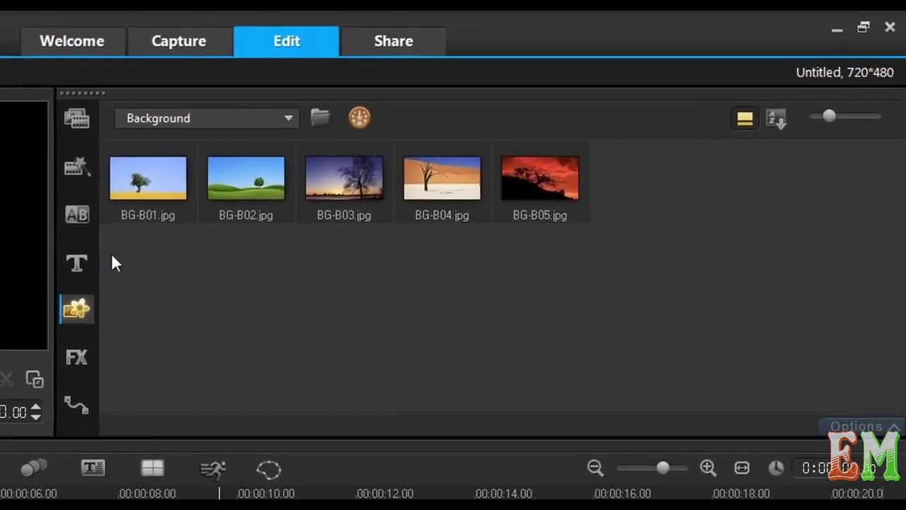
# - Show the sample media library and then the solid Color category of the Graphic library
pyautogui.click(79, 118)
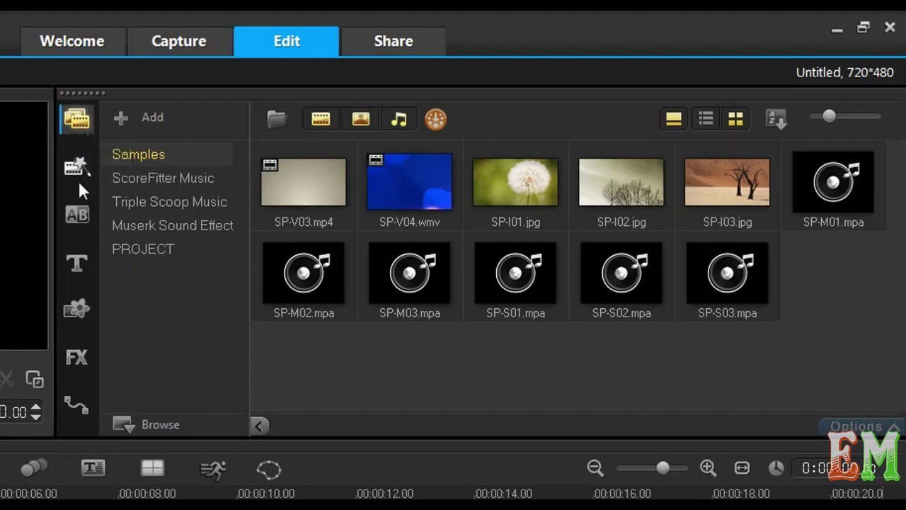
pyautogui.click(78, 309)
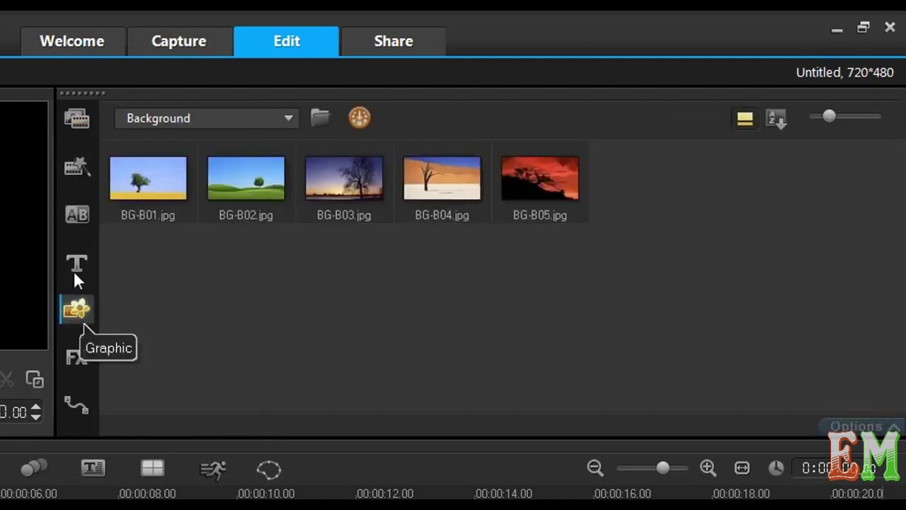
pyautogui.click(290, 118)
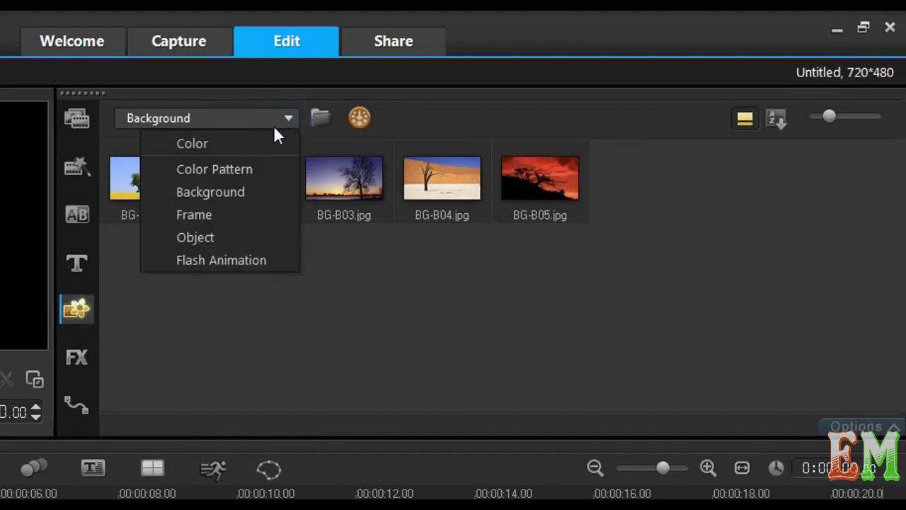
pyautogui.click(240, 143)
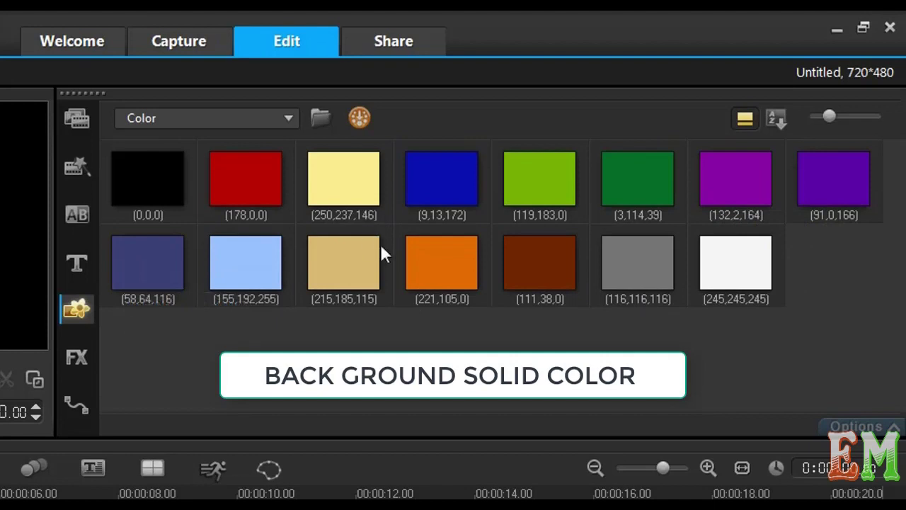
# - Preview the light blue colour and add the dark blue (9,13,172) colour clip to the start of the video track
pyautogui.click(238, 258)
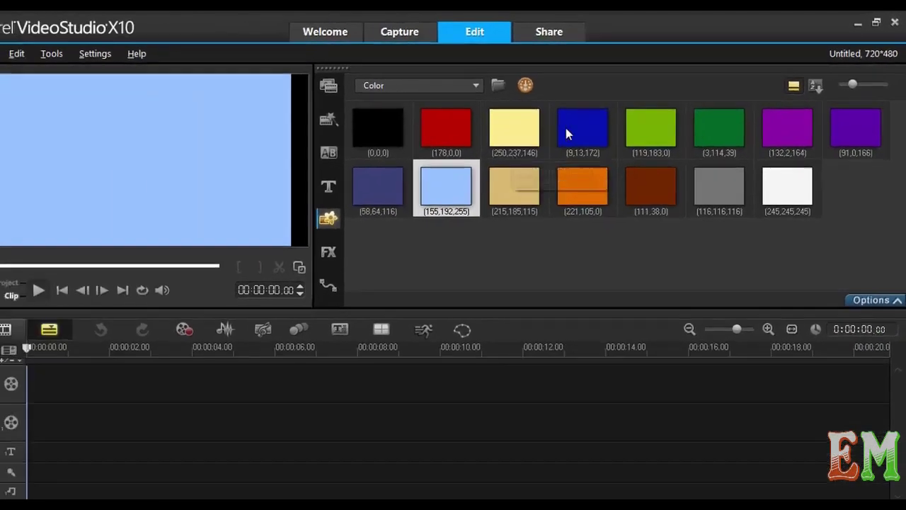
pyautogui.click(443, 179)
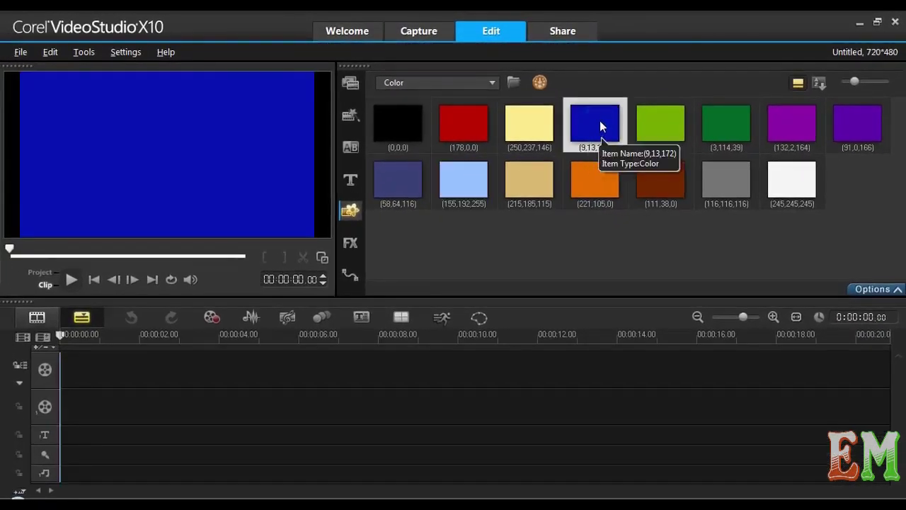
pyautogui.moveTo(601, 121); pyautogui.dragTo(217, 358)
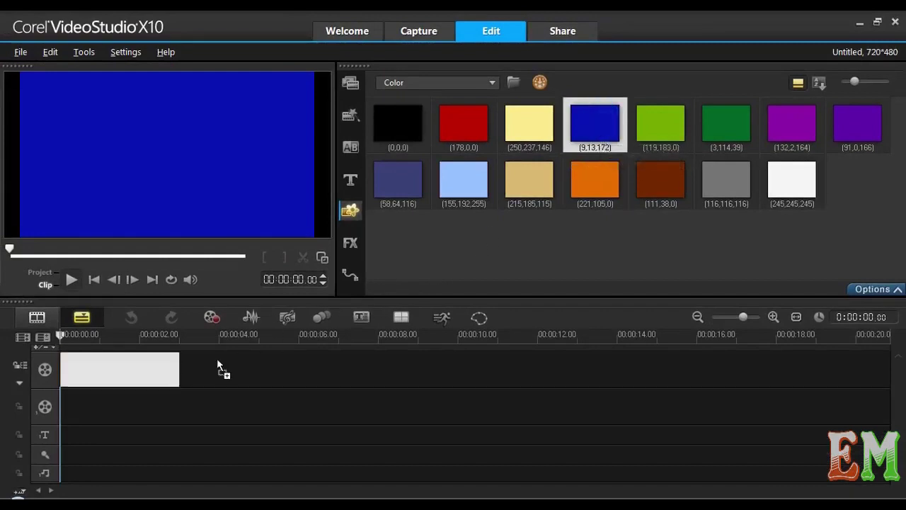
pyautogui.moveTo(129, 371); pyautogui.dragTo(126, 370)
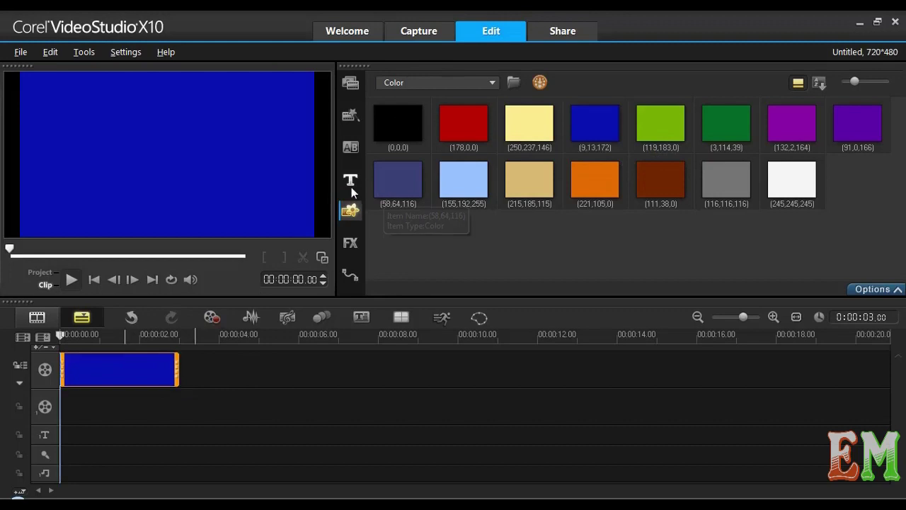
# - Place the bold italic Lorem ipsum title beneath the blue clip with the text "Earth motion" and preview it
pyautogui.click(351, 186)
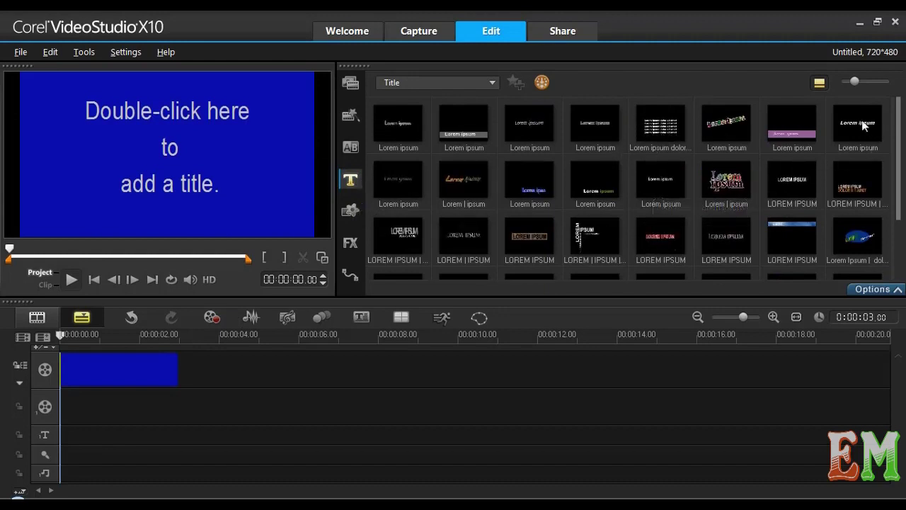
pyautogui.moveTo(858, 124); pyautogui.dragTo(83, 436)
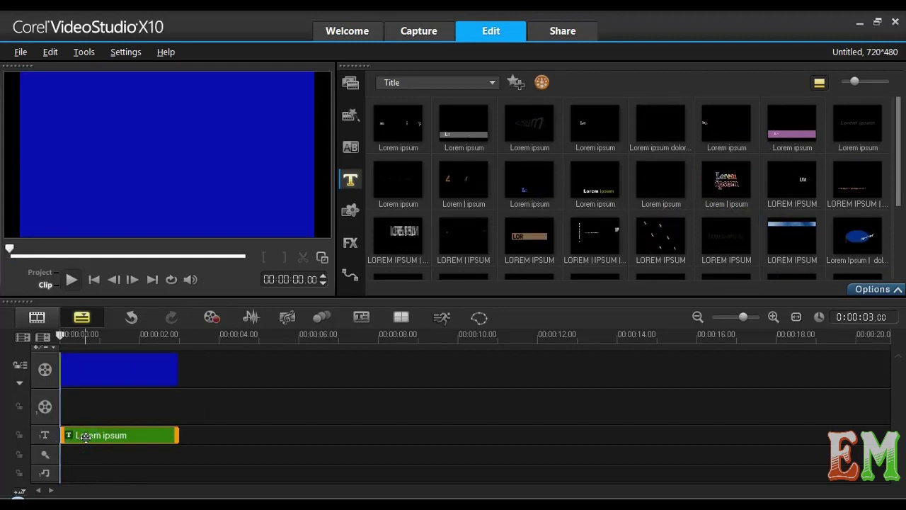
pyautogui.doubleClick(121, 435)
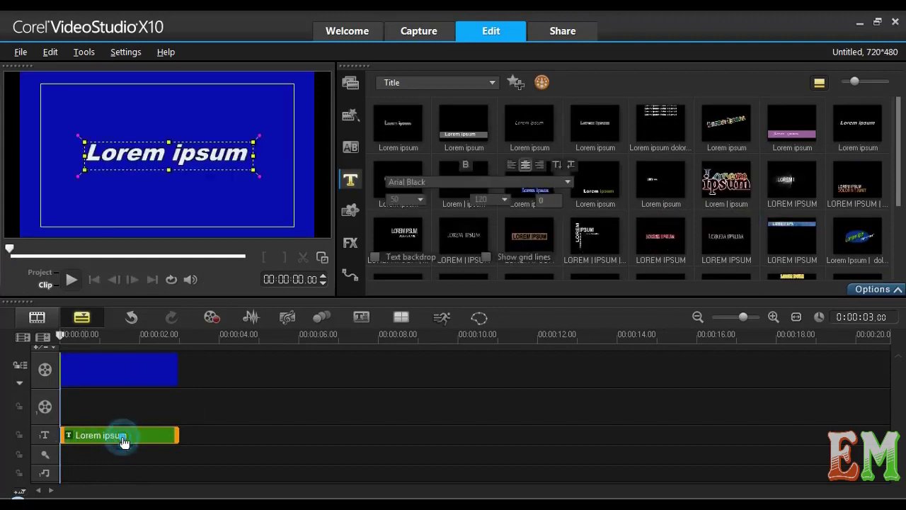
pyautogui.moveTo(91, 153); pyautogui.dragTo(286, 158)
pyautogui.write('Earth motion')
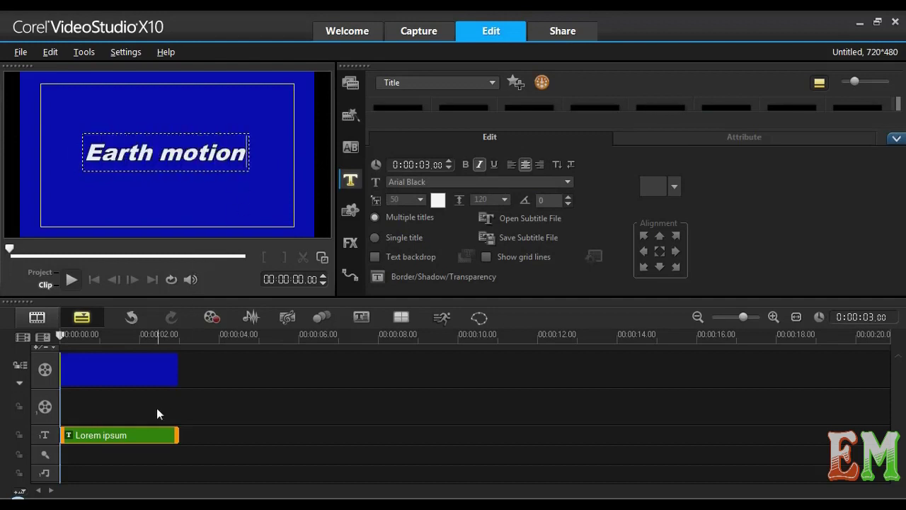
pyautogui.click(102, 363)
pyautogui.press('space')
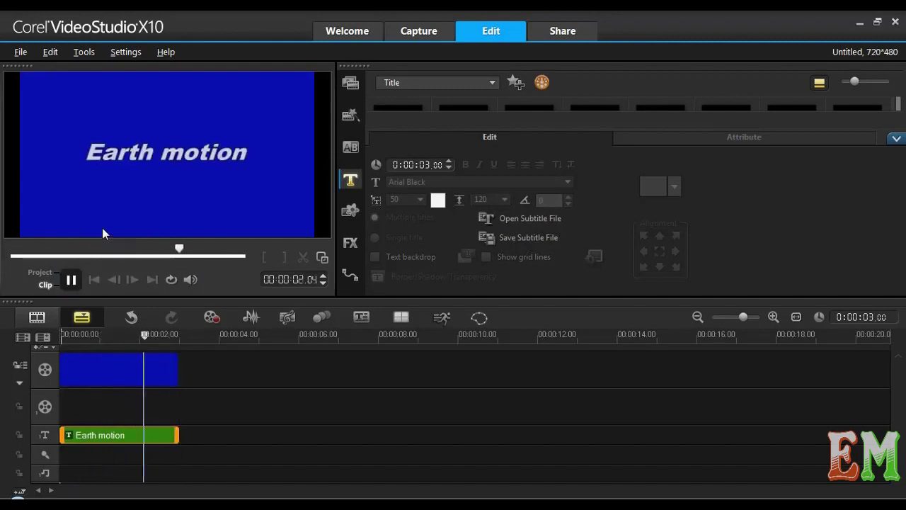
# - Add the second-row white LOREM IPSUM title preset directly after the Earth motion title on the title track
pyautogui.click(895, 137)
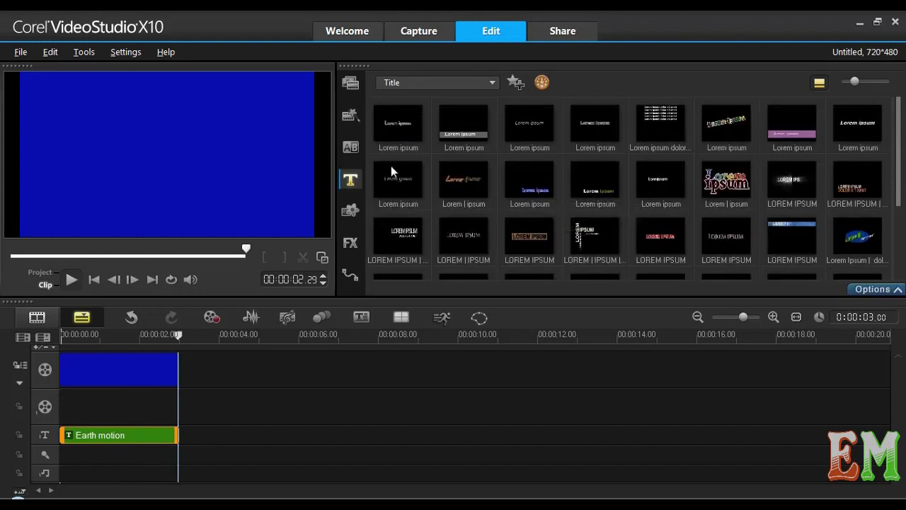
pyautogui.click(787, 180)
pyautogui.moveTo(489, 359); pyautogui.dragTo(181, 436)
# - Add the light green (119,183,0) colour clip after the blue one and trim the LOREM IPSUM title to end with it
pyautogui.click(351, 209)
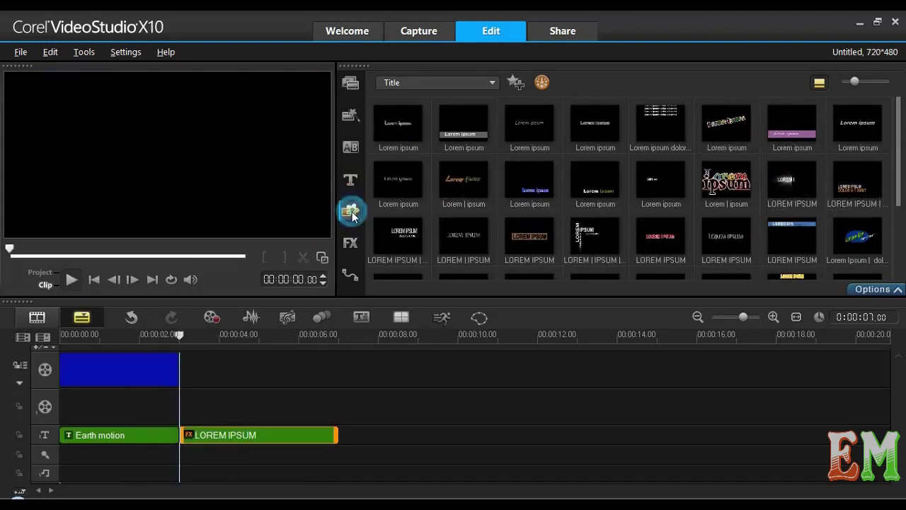
pyautogui.click(649, 125)
pyautogui.moveTo(648, 125); pyautogui.dragTo(212, 370)
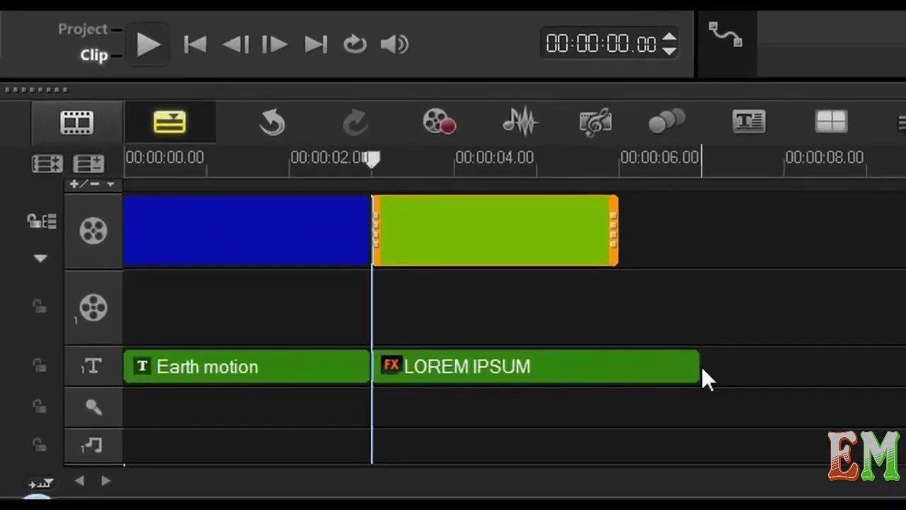
pyautogui.moveTo(700, 370); pyautogui.dragTo(615, 368)
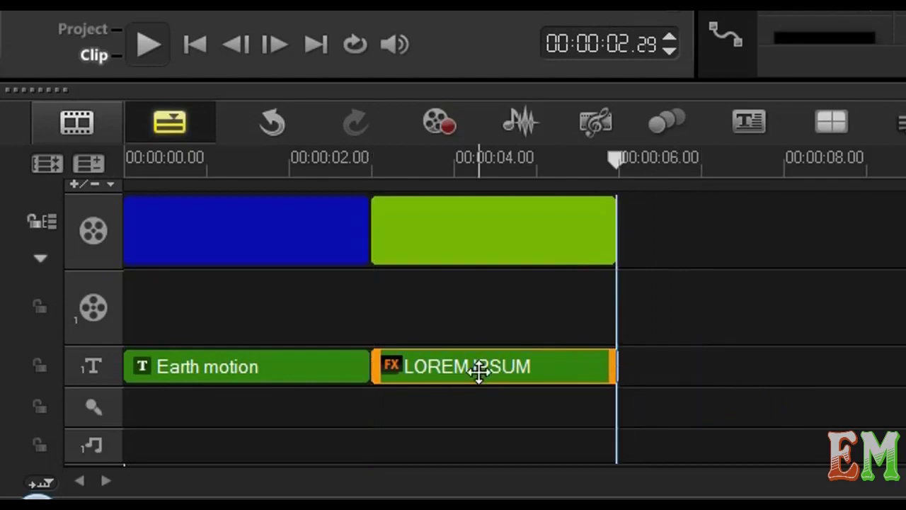
# - Replace the LOREM IPSUM text with "Present" and move the title to the middle of the frame
pyautogui.doubleClick(480, 368)
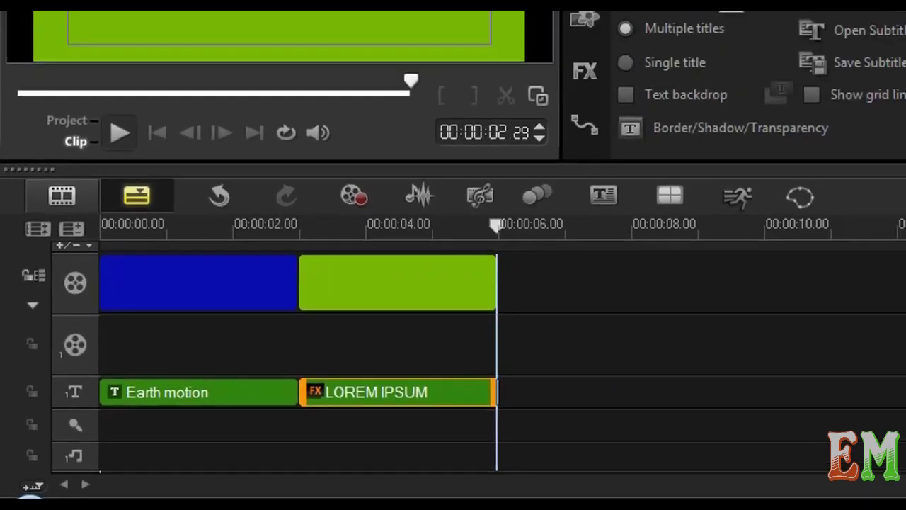
pyautogui.write('Present')
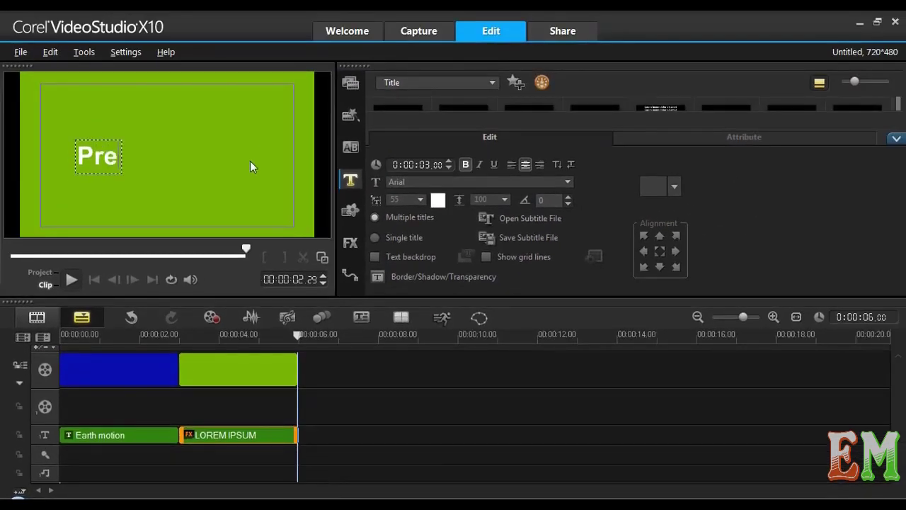
pyautogui.moveTo(140, 157); pyautogui.dragTo(170, 162)
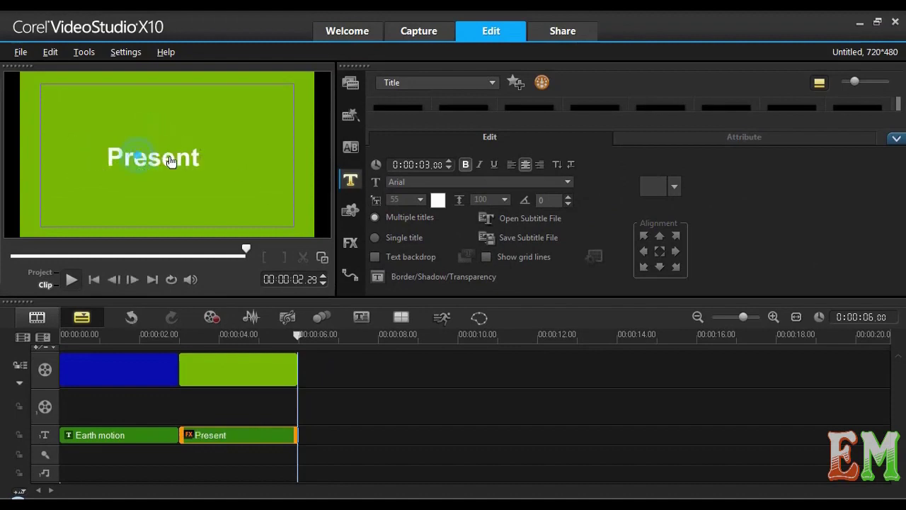
# - Add the dark green (3,114,39) colour clip after the light green one and place a copy of the Present title beneath it
pyautogui.click(351, 210)
pyautogui.moveTo(715, 121); pyautogui.dragTo(325, 382)
pyautogui.click(259, 432)
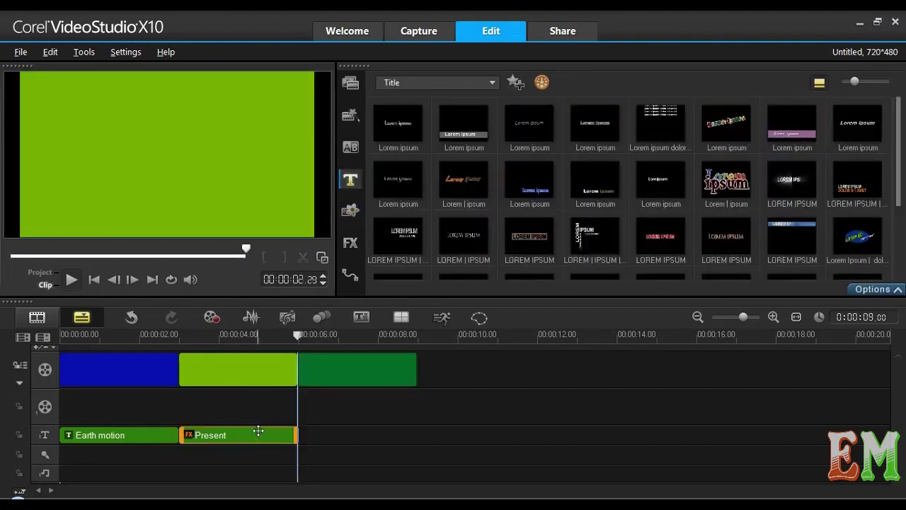
pyautogui.hotkey('ctrl', 'c')
pyautogui.hotkey('ctrl', 'v')
pyautogui.click(299, 433)
pyautogui.moveTo(312, 434); pyautogui.dragTo(320, 434)
# - Change the copied title's text to "Corel VideoStudio" and reposition it in the upper middle of the frame
pyautogui.click(161, 158)
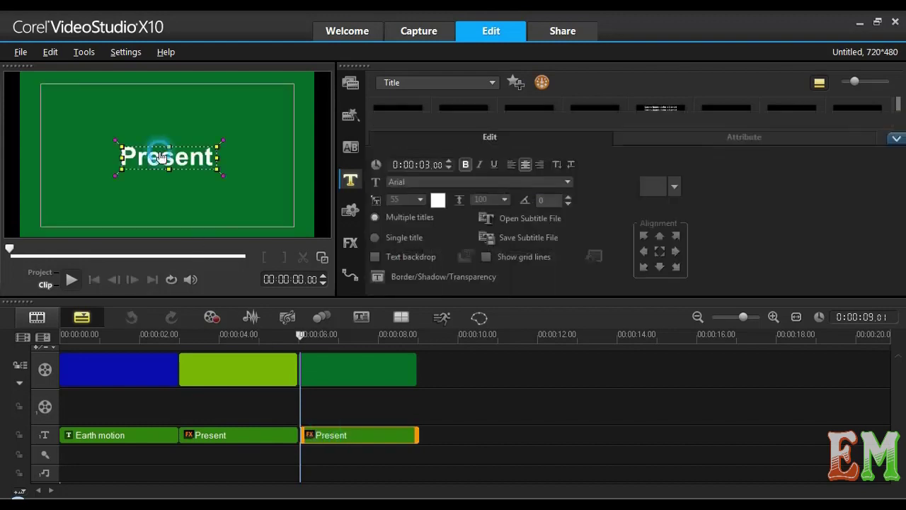
pyautogui.doubleClick(159, 151)
pyautogui.write('Corel VideoStu')
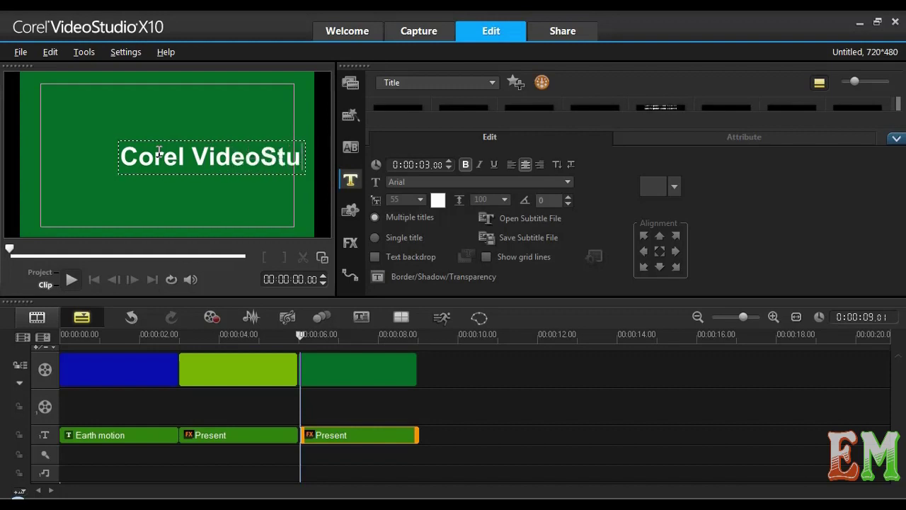
pyautogui.moveTo(209, 152); pyautogui.dragTo(145, 125)
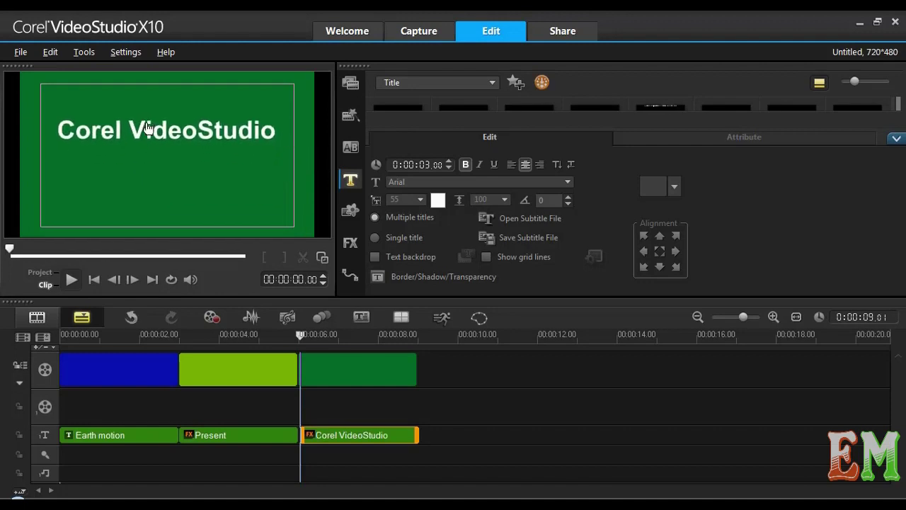
# - Add the fourth Lorem ipsum title preset of the first row after the Corel VideoStudio title
pyautogui.click(328, 436)
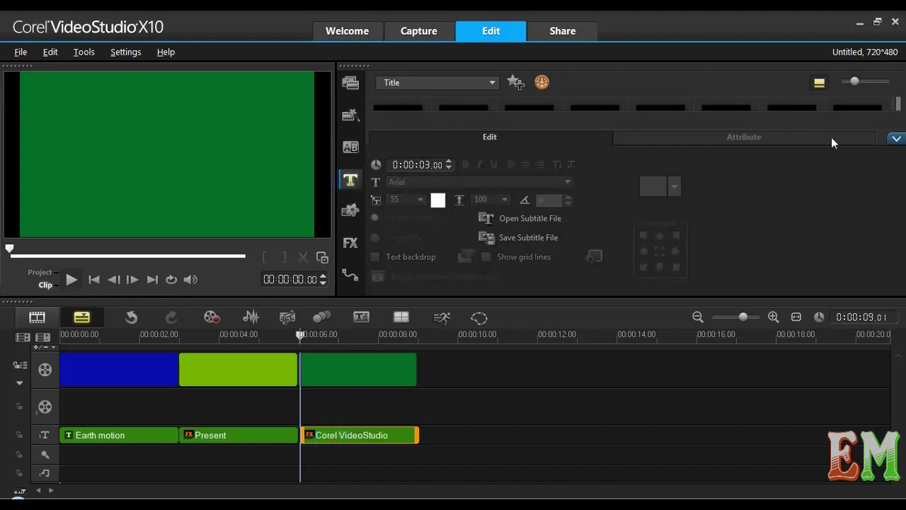
pyautogui.click(895, 138)
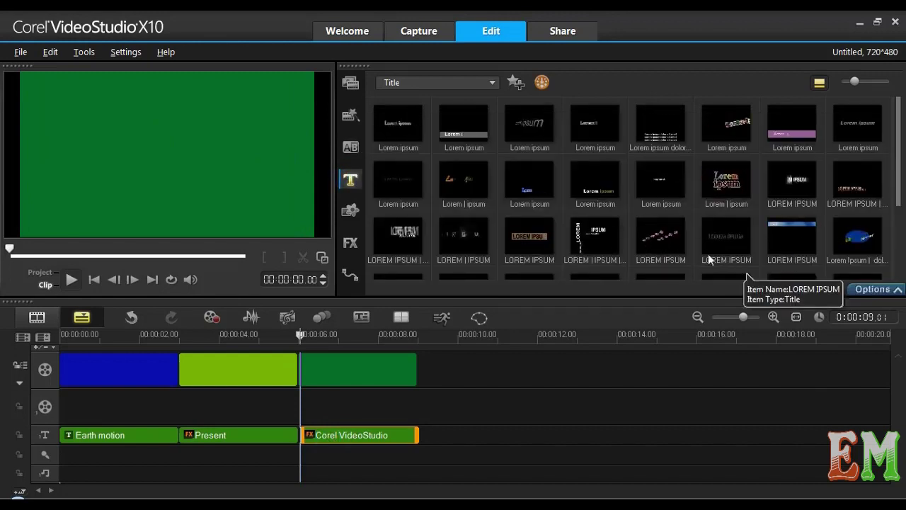
pyautogui.moveTo(592, 123); pyautogui.dragTo(425, 440)
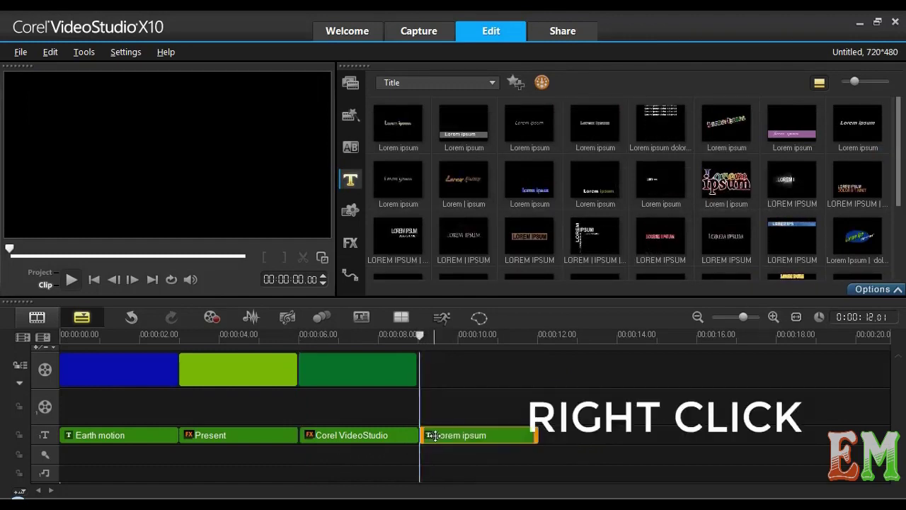
# - Set the number of title tracks to 2 in the Track Manager
pyautogui.rightClick(41, 436)
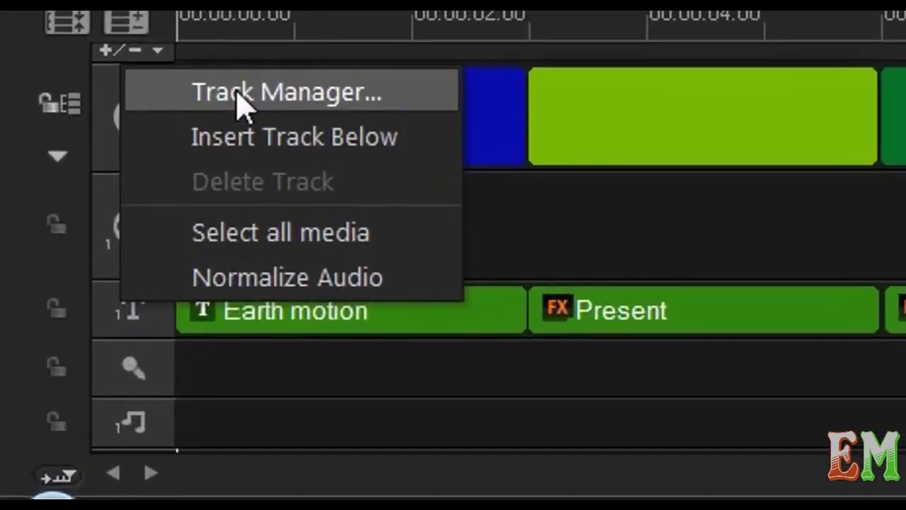
pyautogui.click(237, 97)
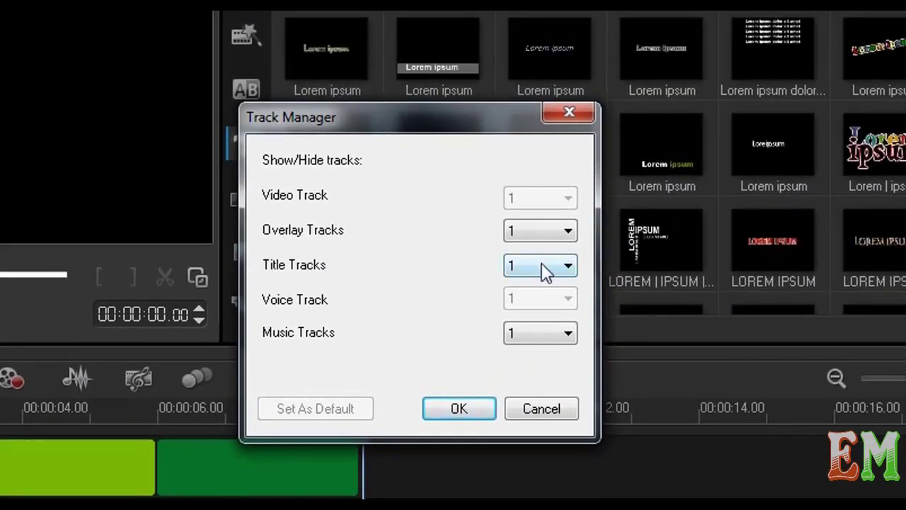
pyautogui.click(545, 271)
pyautogui.click(527, 299)
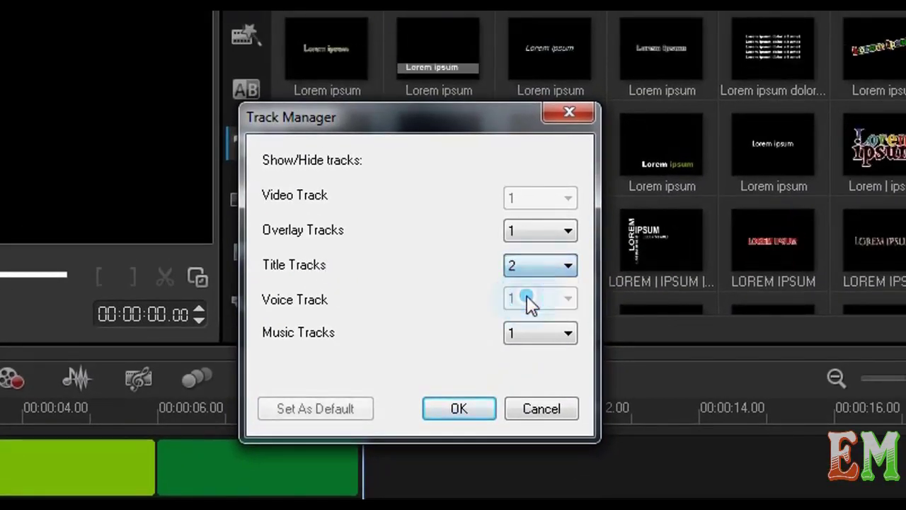
pyautogui.click(460, 408)
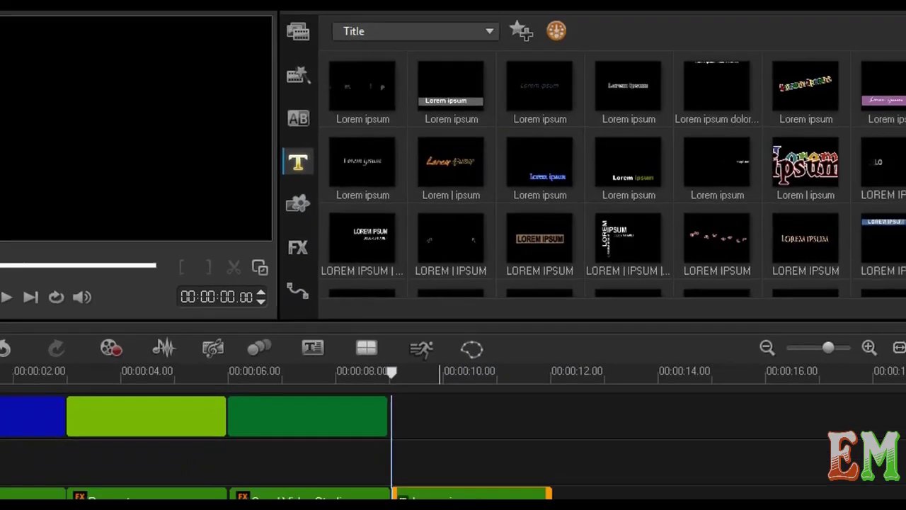
# - Move the Lorem ipsum title to the second title track beneath the Corel VideoStudio title and check the frame where both overlap
pyautogui.moveTo(410, 501); pyautogui.dragTo(298, 509)
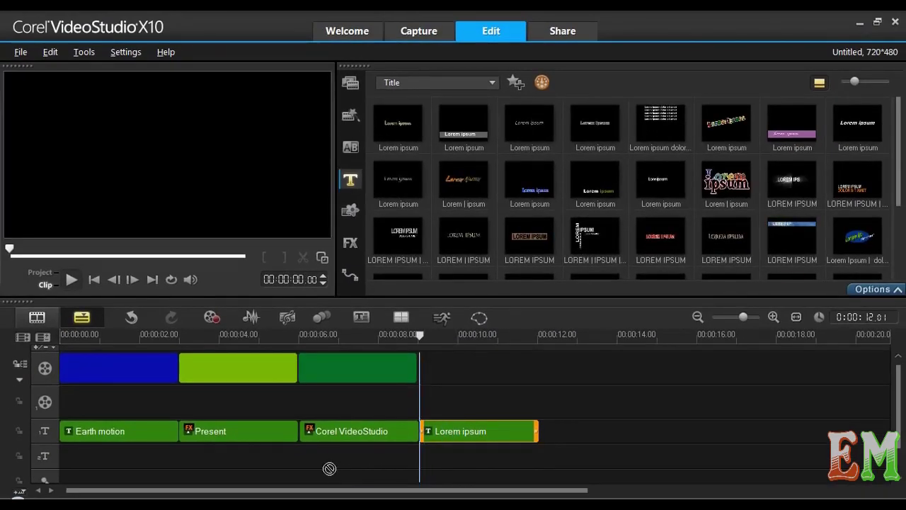
pyautogui.moveTo(329, 469); pyautogui.dragTo(330, 460)
pyautogui.moveTo(303, 337); pyautogui.dragTo(320, 337)
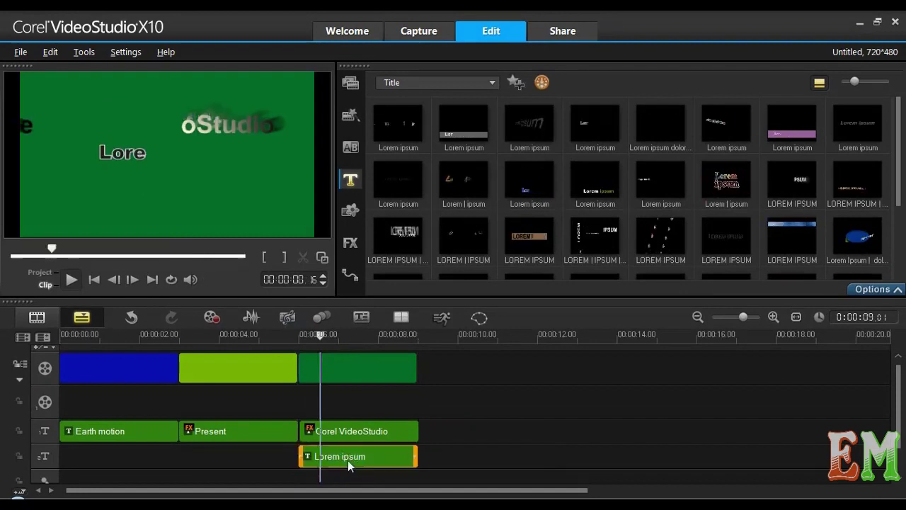
# - Replace the text of the Lorem ipsum title on the second title track with "Editting"
pyautogui.doubleClick(348, 460)
pyautogui.doubleClick(107, 157)
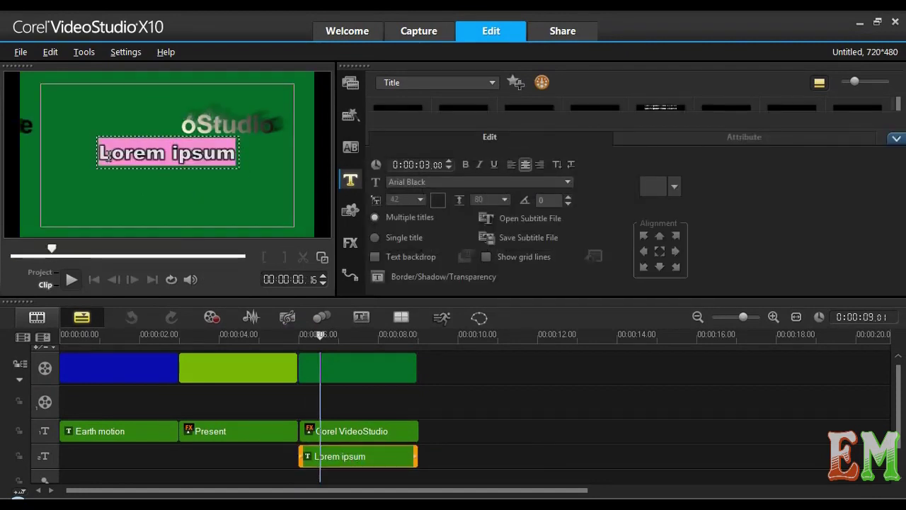
pyautogui.write('Editting')
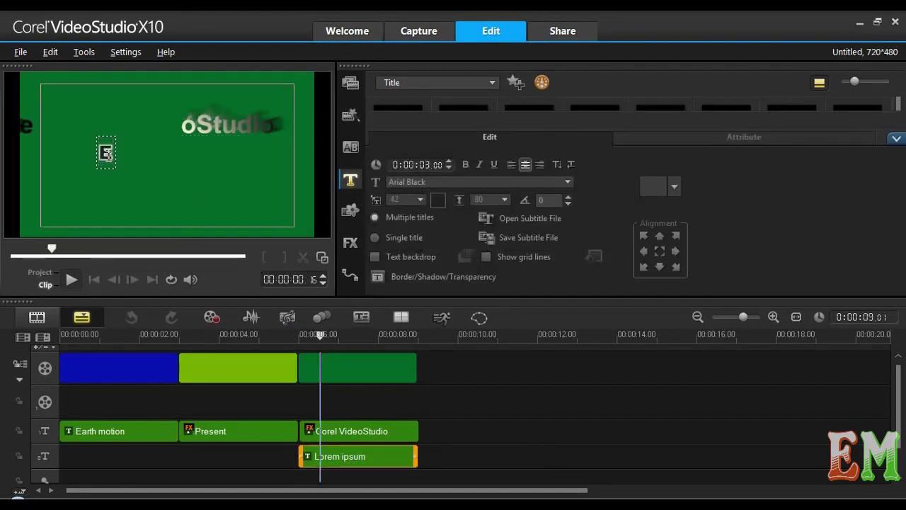
# - Find a frame showing both titles and centre the Editting title below the Corel VideoStudio text
pyautogui.click(320, 333)
pyautogui.click(353, 334)
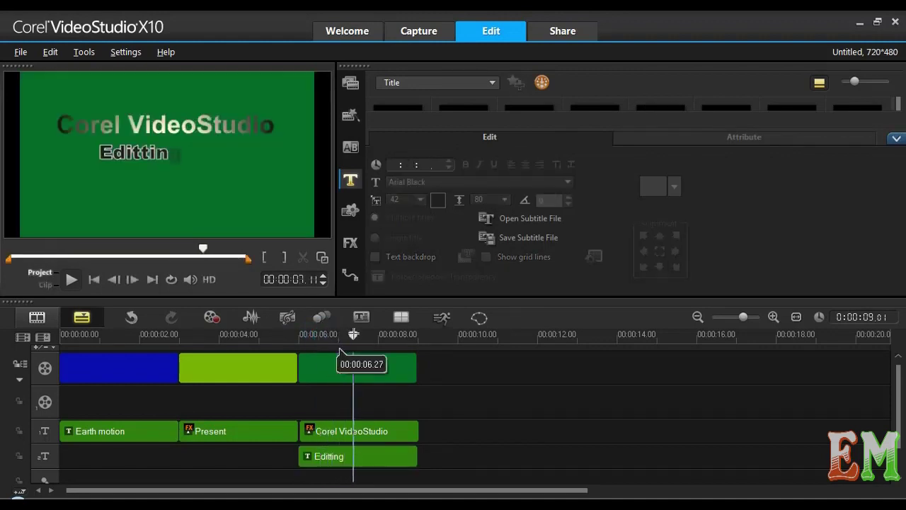
pyautogui.click(327, 453)
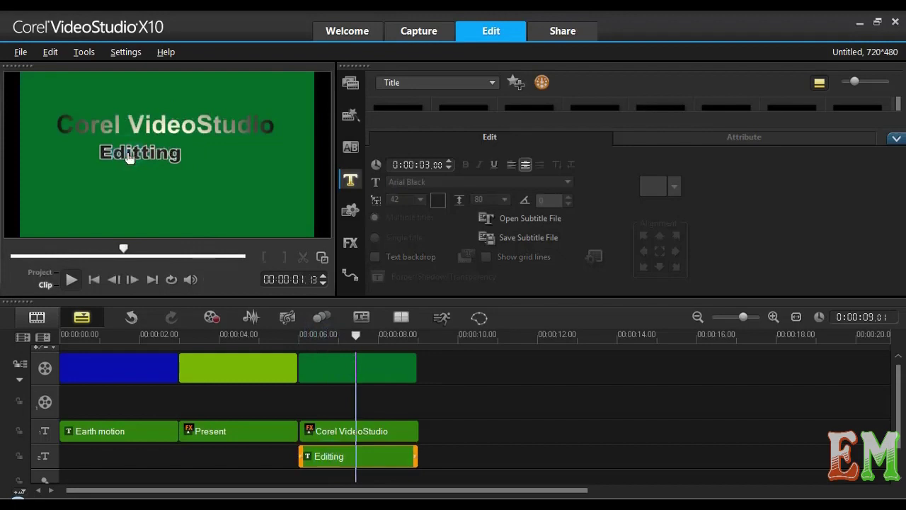
pyautogui.click(140, 160)
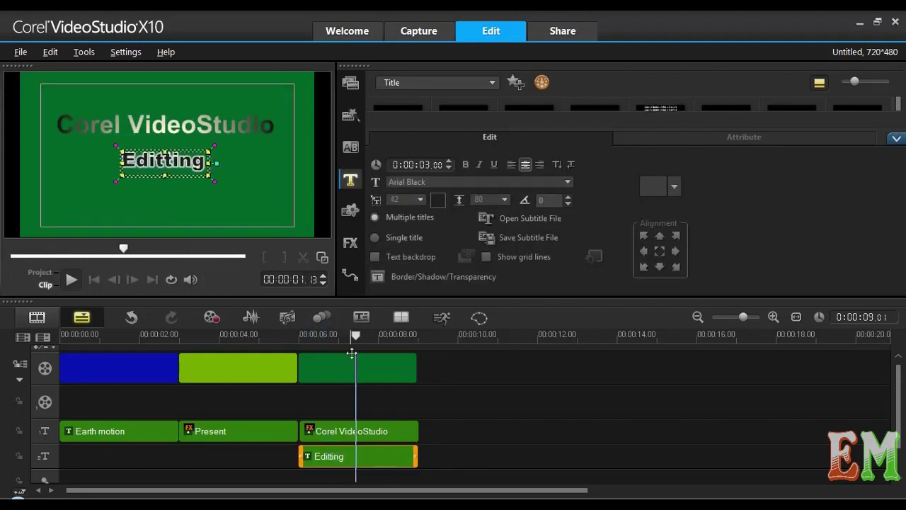
# - Play the whole project from the beginning to preview the colour clips with their titles
pyautogui.moveTo(353, 337); pyautogui.dragTo(290, 334)
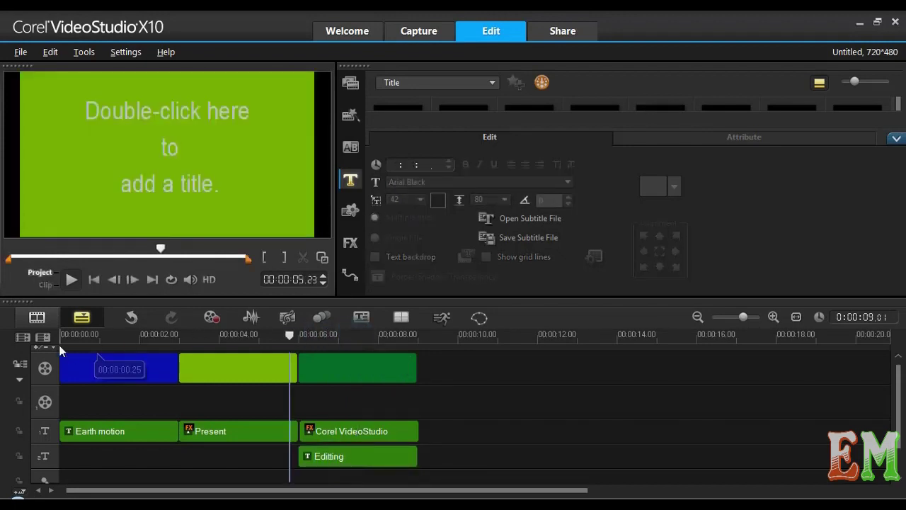
pyautogui.click(67, 338)
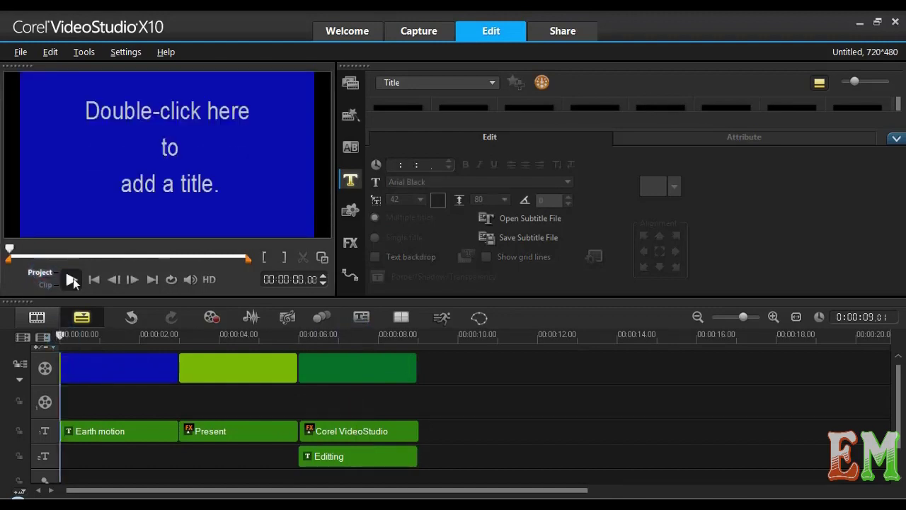
pyautogui.click(72, 279)
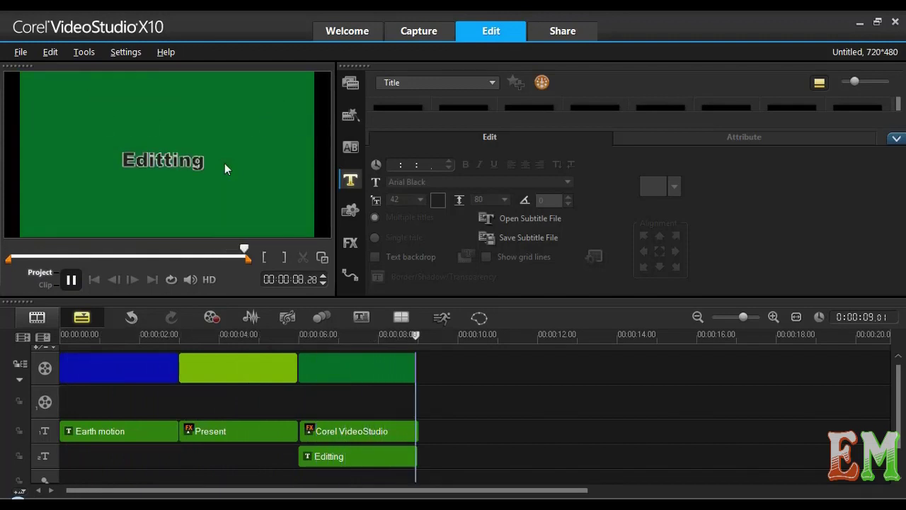
# - Add the Fade to black transition between the blue, light green and dark green colour clips and after the dark green clip
pyautogui.click(895, 140)
pyautogui.click(350, 148)
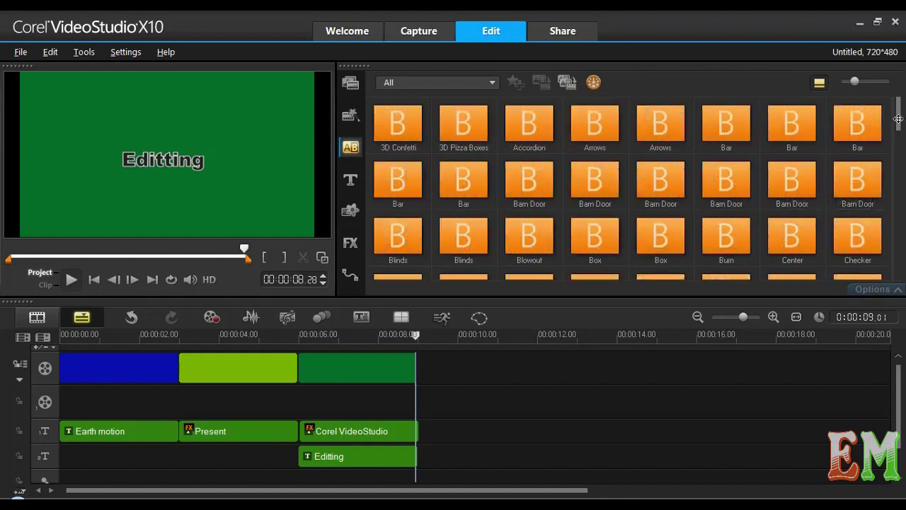
pyautogui.scroll(-2, 897, 137)
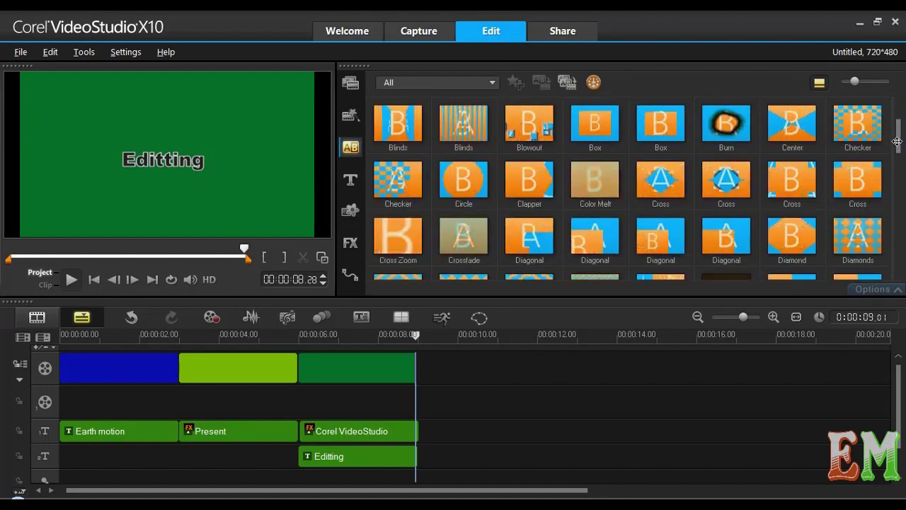
pyautogui.scroll(-1, 897, 149)
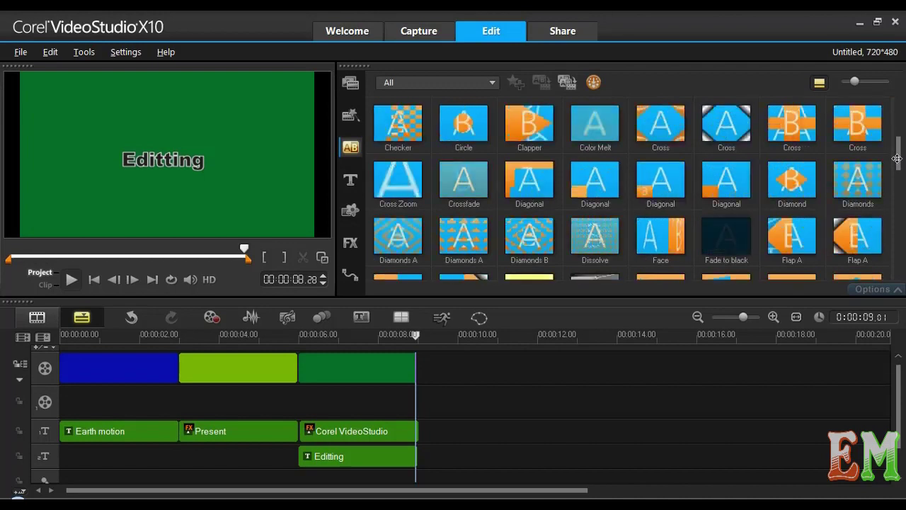
pyautogui.click(728, 242)
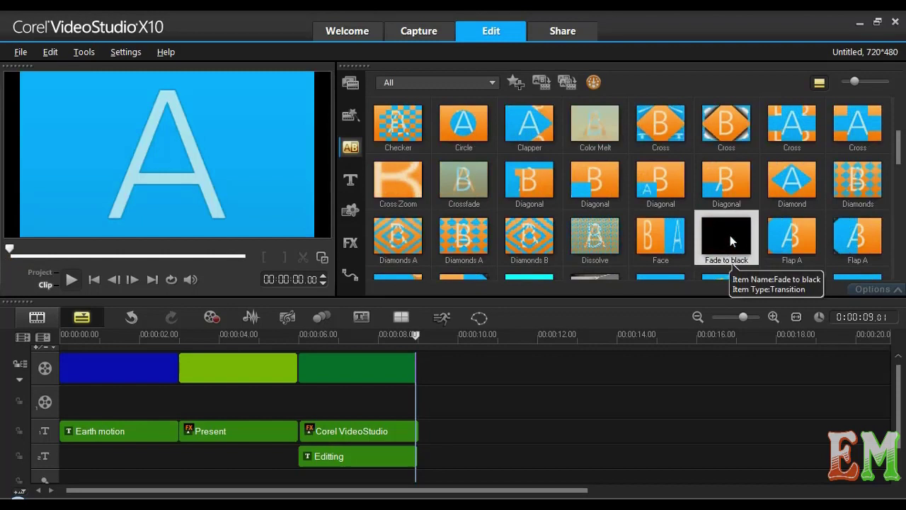
pyautogui.moveTo(729, 244); pyautogui.dragTo(179, 375)
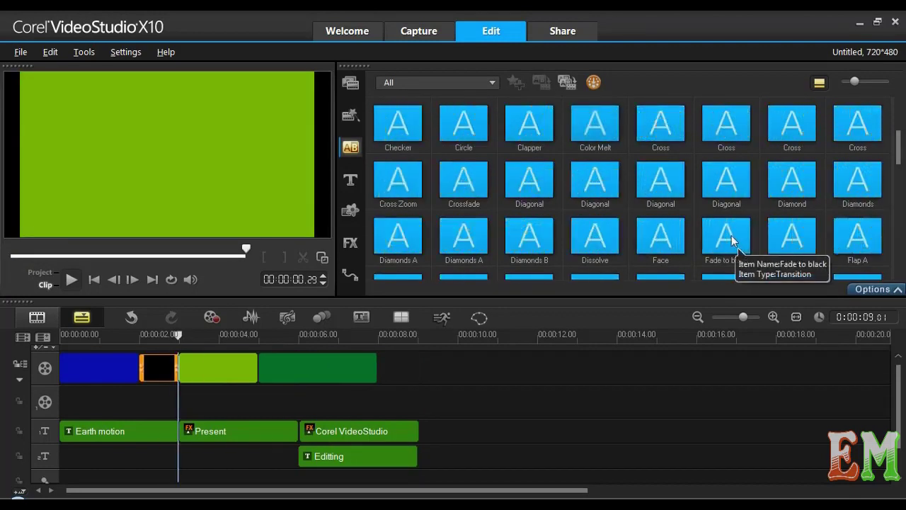
pyautogui.moveTo(725, 236); pyautogui.dragTo(256, 370)
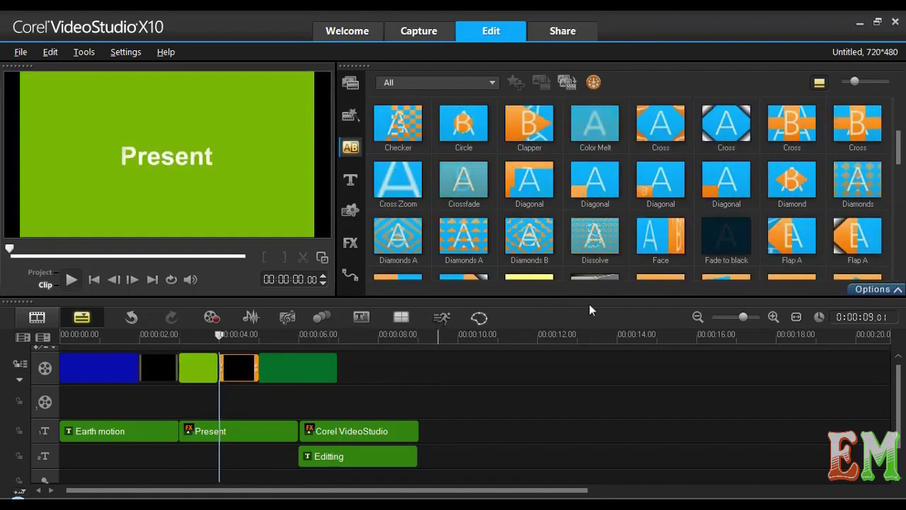
pyautogui.moveTo(726, 237); pyautogui.dragTo(333, 370)
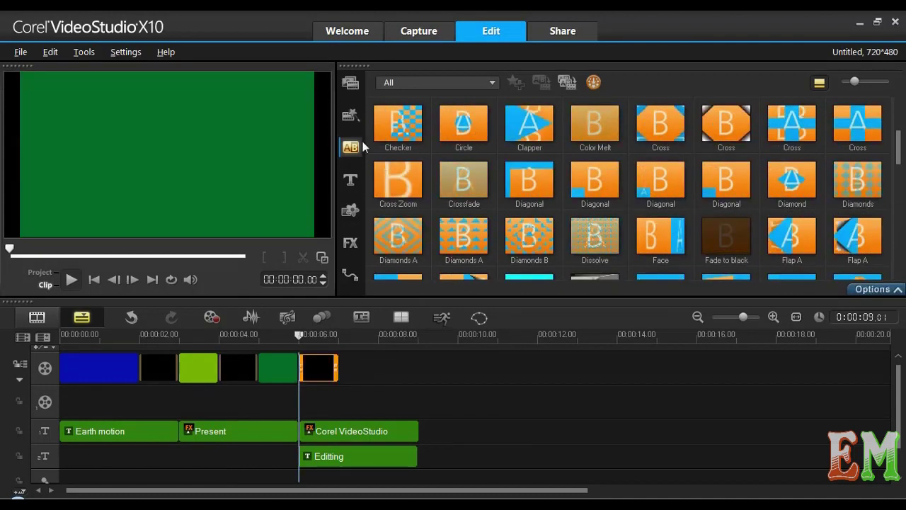
# - Append the brown (111,38,0) colour clip to the video track and open the options of the Fade to black transition before it
pyautogui.click(350, 211)
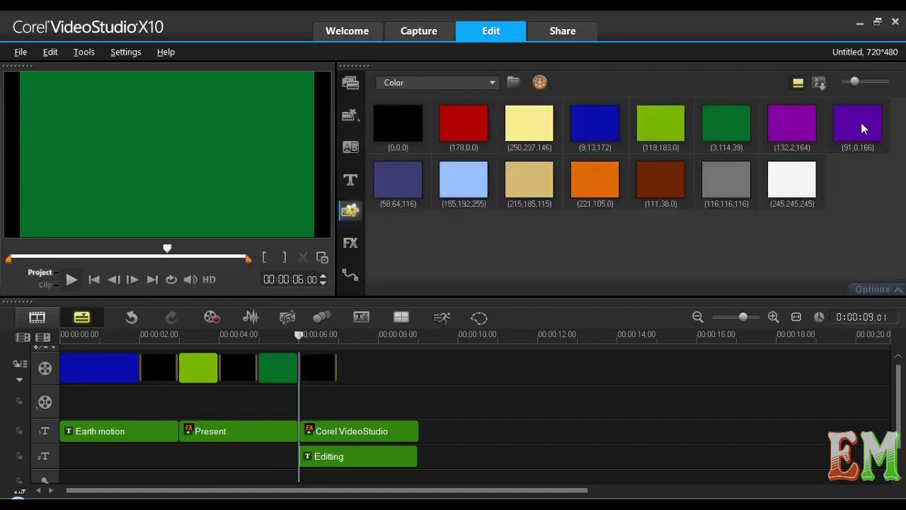
pyautogui.moveTo(659, 182); pyautogui.dragTo(358, 368)
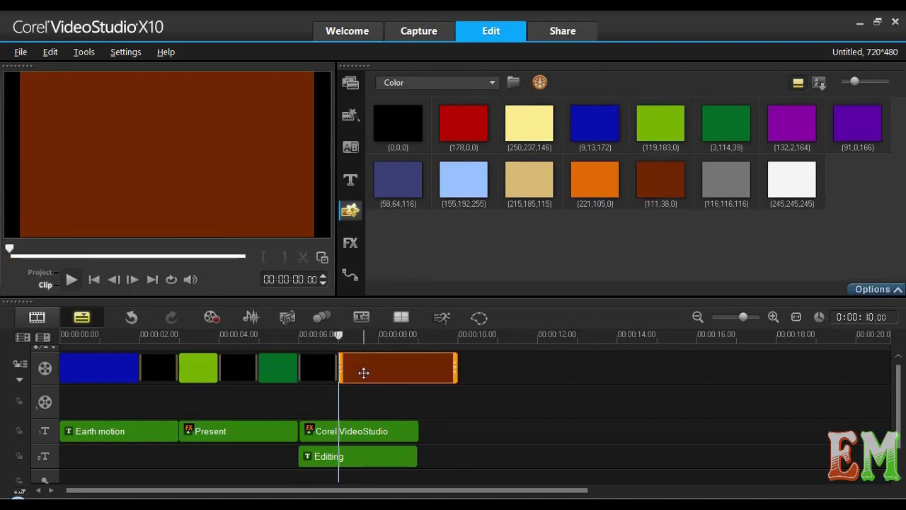
pyautogui.click(329, 367)
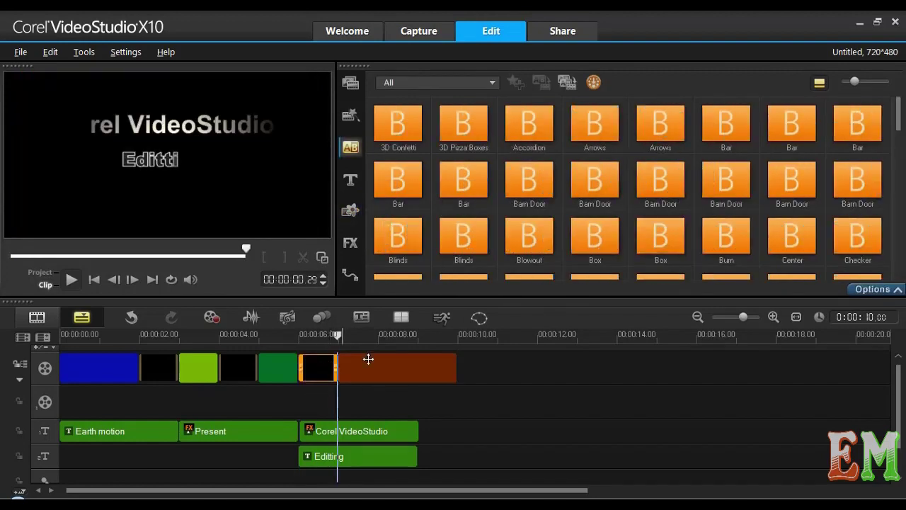
pyautogui.click(853, 290)
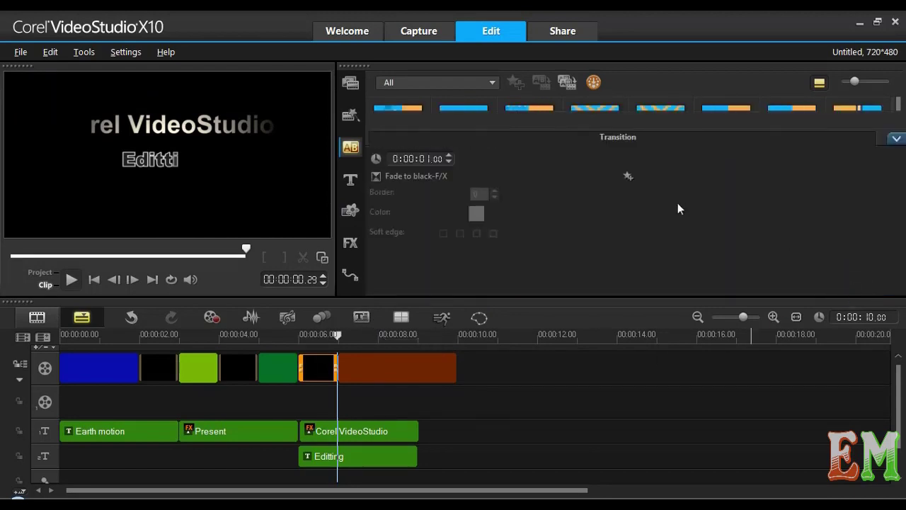
pyautogui.click(899, 141)
pyautogui.doubleClick(325, 368)
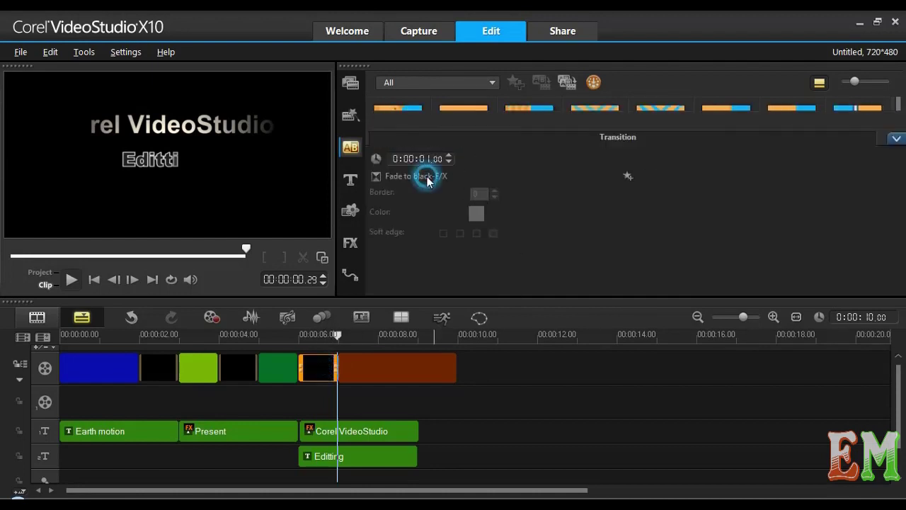
pyautogui.click(402, 176)
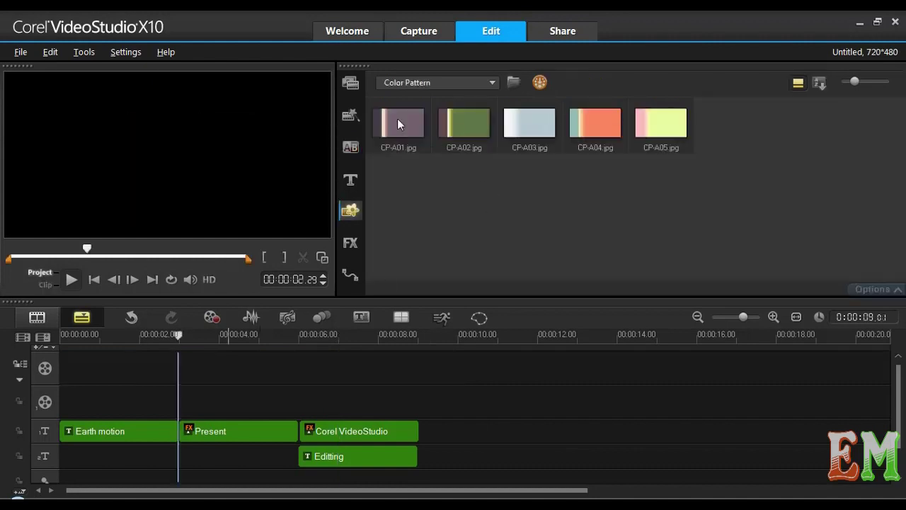
# - Place the CP-A01.jpg colour pattern at the start of the video track and shift the Earth motion title clear of its stripes
pyautogui.moveTo(397, 124); pyautogui.dragTo(127, 369)
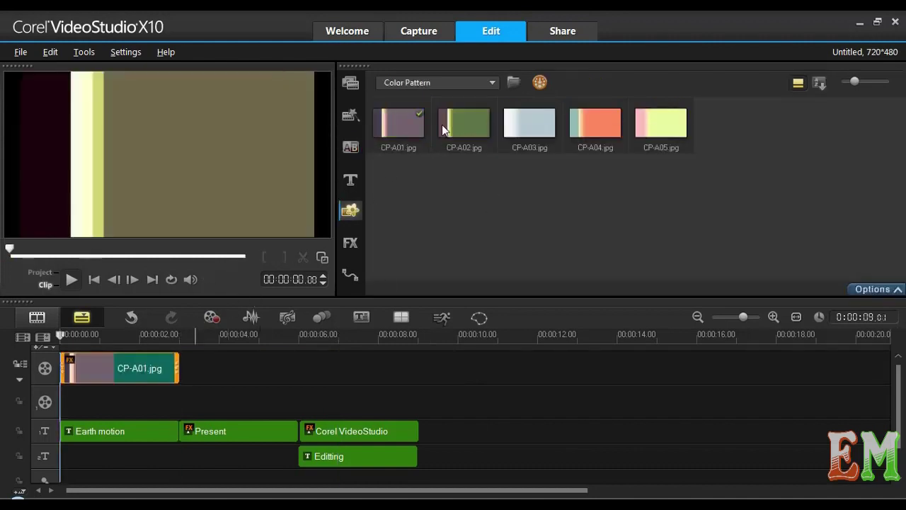
pyautogui.click(95, 335)
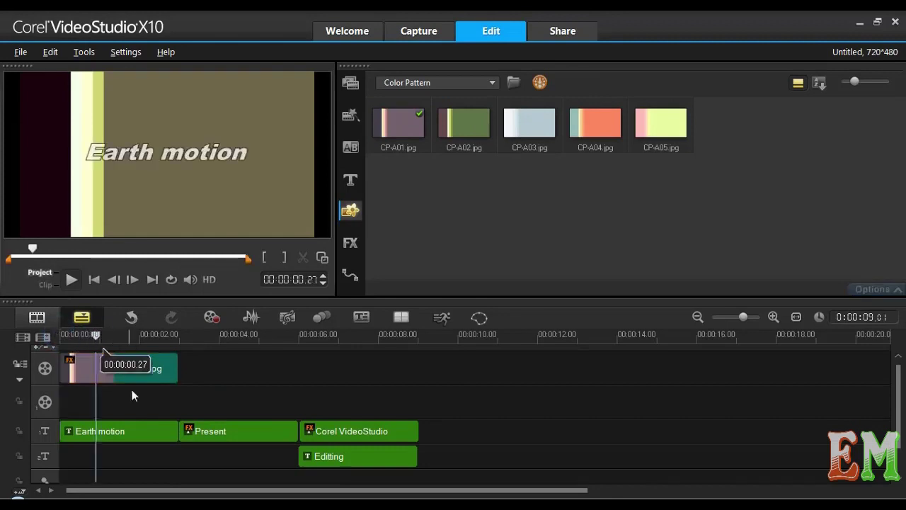
pyautogui.click(117, 431)
pyautogui.click(142, 153)
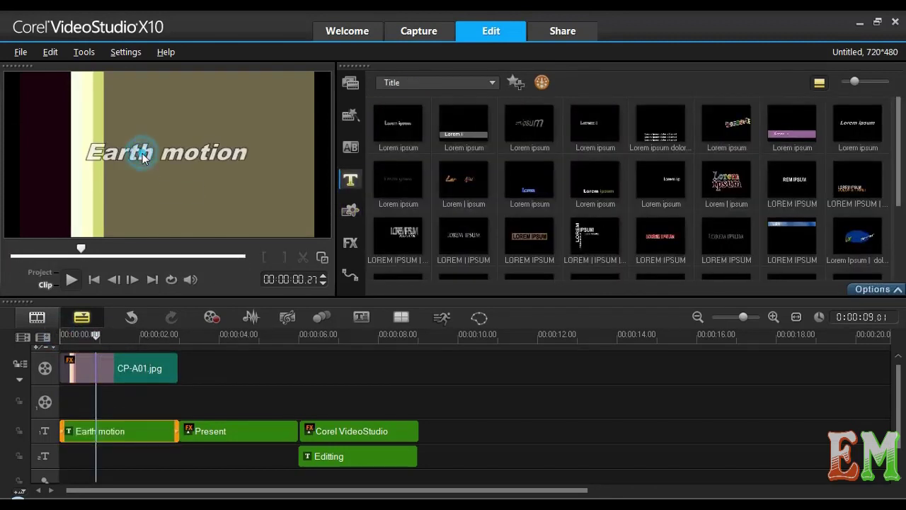
pyautogui.moveTo(142, 153); pyautogui.dragTo(171, 151)
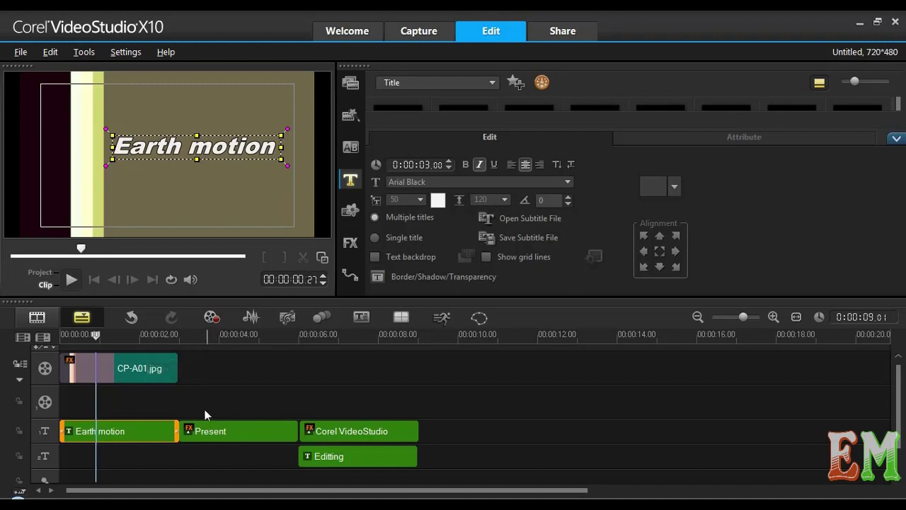
# - Append the CP-A04.jpg and CP-A05.jpg colour patterns after CP-A01.jpg on the video track
pyautogui.click(351, 212)
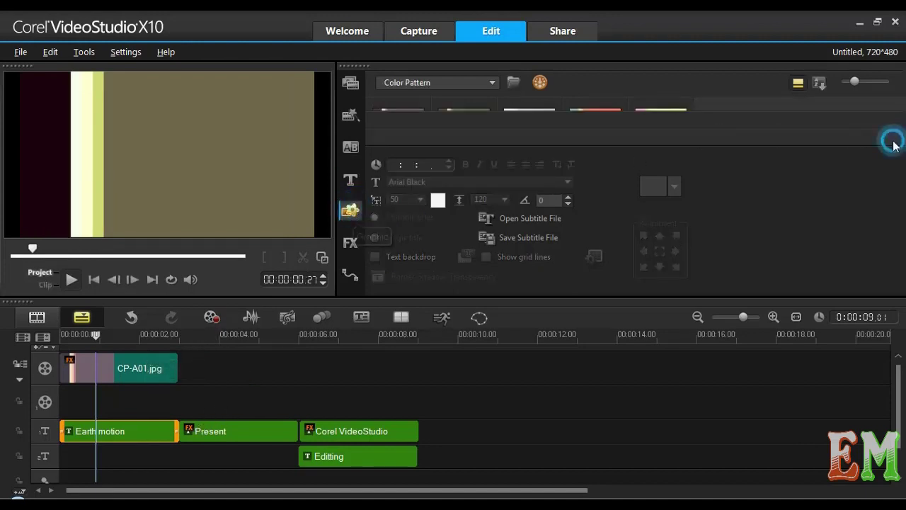
pyautogui.moveTo(605, 122); pyautogui.dragTo(220, 370)
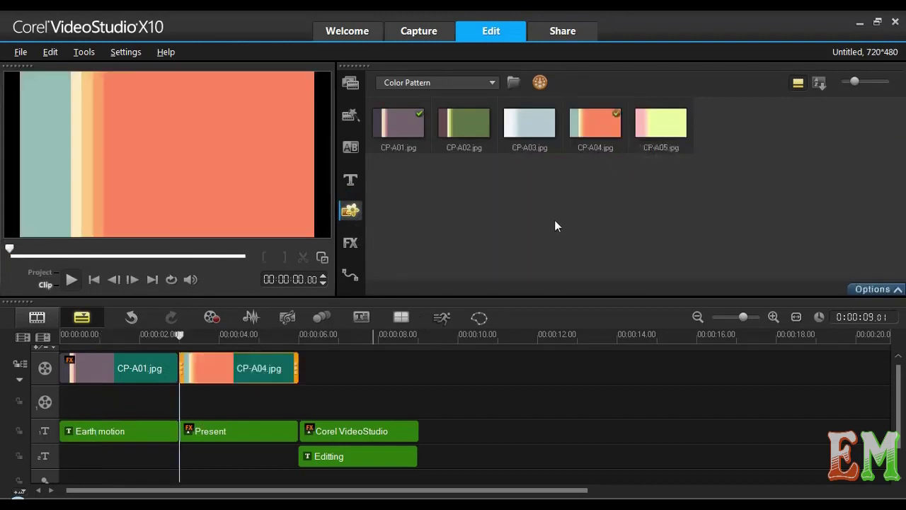
pyautogui.moveTo(655, 127); pyautogui.dragTo(372, 377)
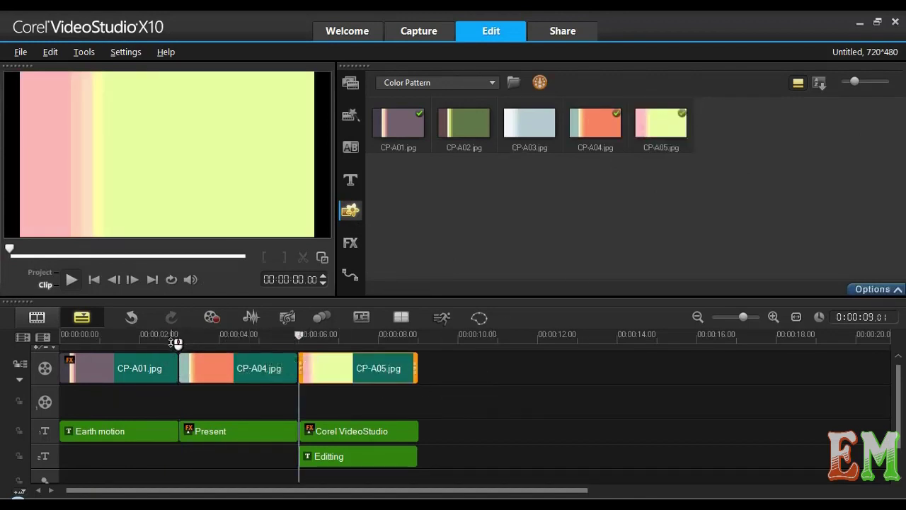
# - Play the whole project from the beginning to preview the titles over the colour pattern clips
pyautogui.click(46, 274)
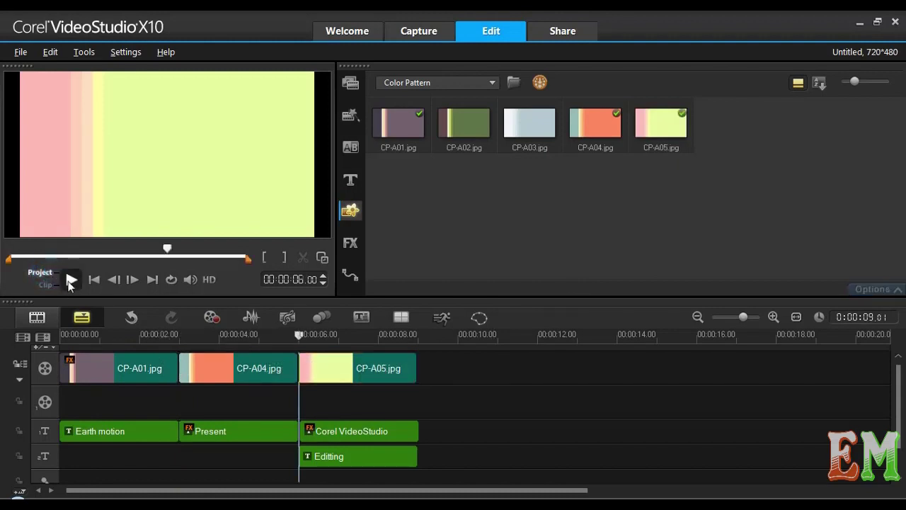
pyautogui.click(71, 280)
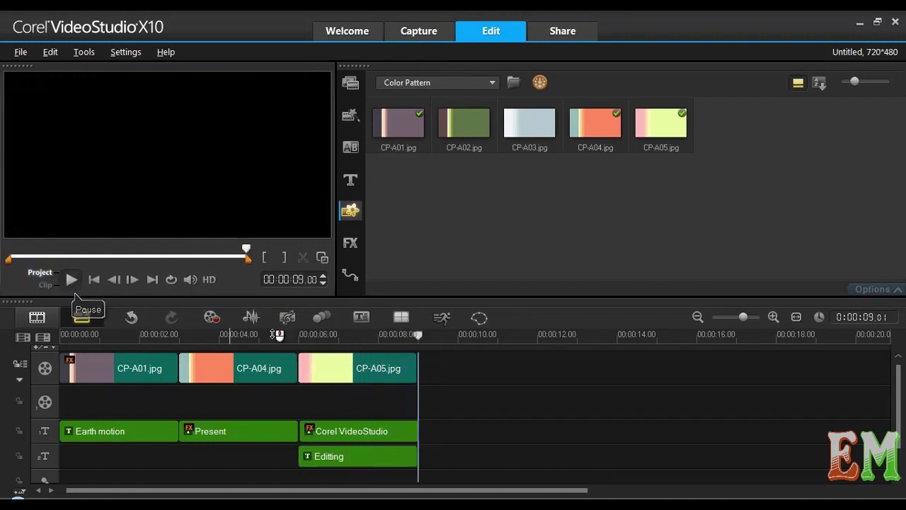
pyautogui.press('Home')
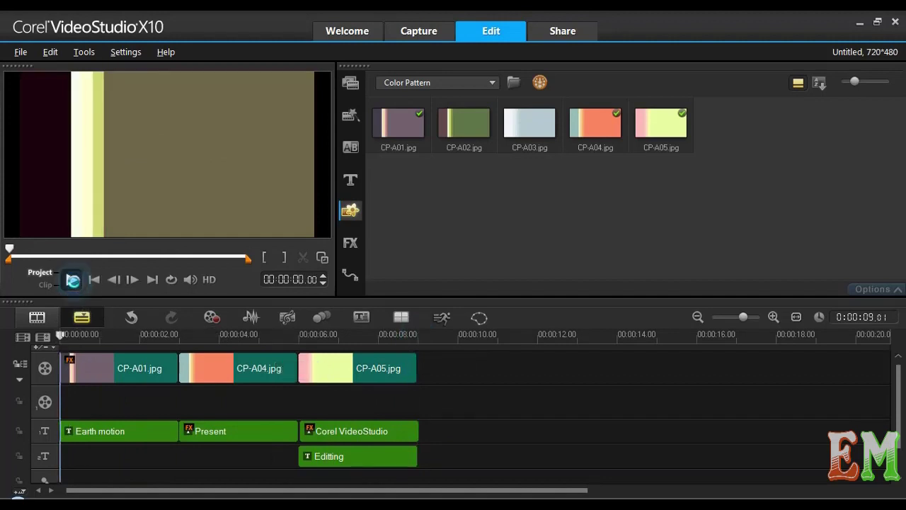
pyautogui.click(71, 280)
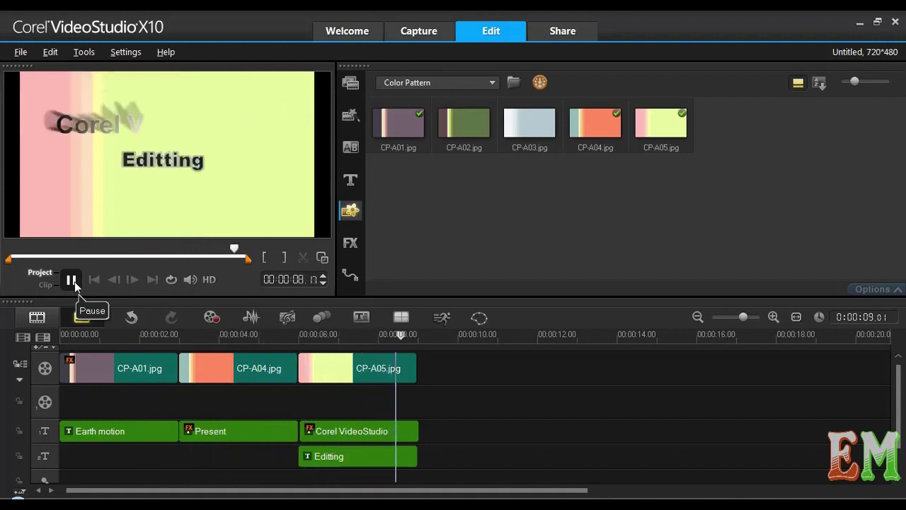
pyautogui.click(74, 281)
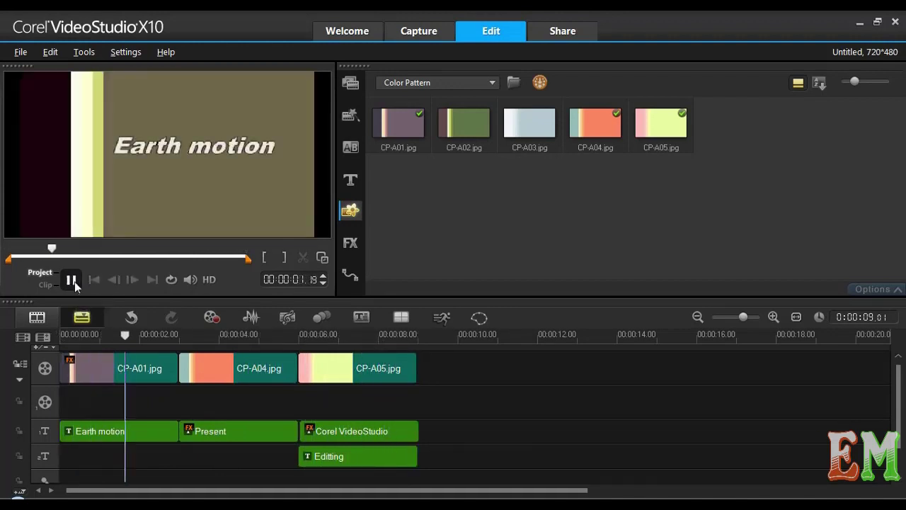
pyautogui.click(437, 364)
pyautogui.click(396, 363)
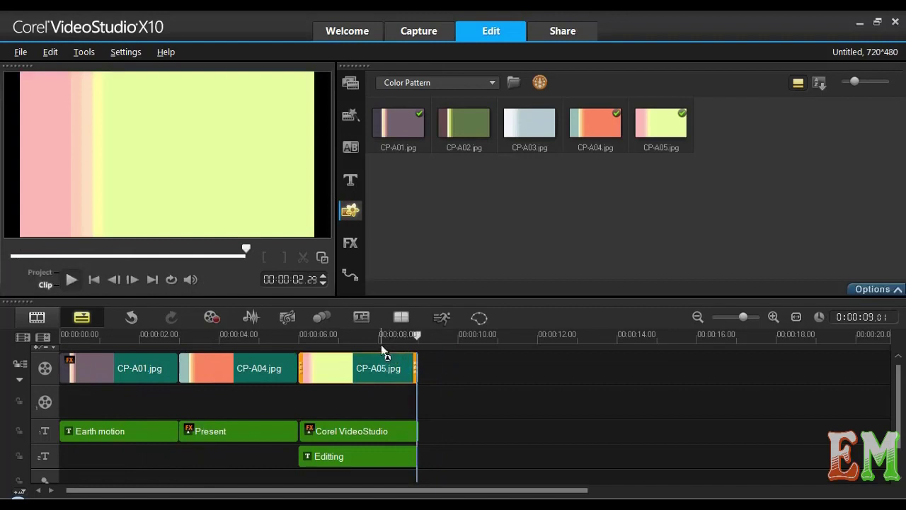
# - In the CP-A01.jpg clip's colour correction, turn off white balance and set hue to 81, saturation 36, contrast 66 and gamma 58
pyautogui.click(129, 366)
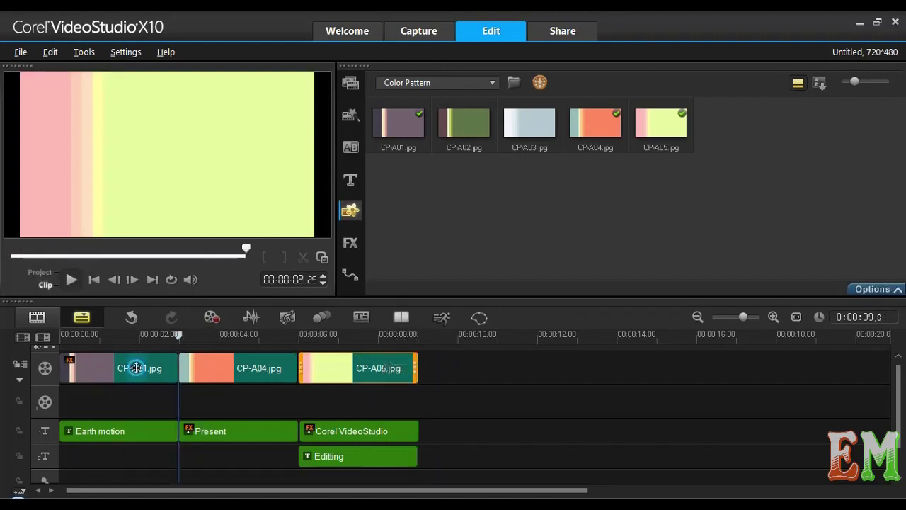
pyautogui.click(866, 290)
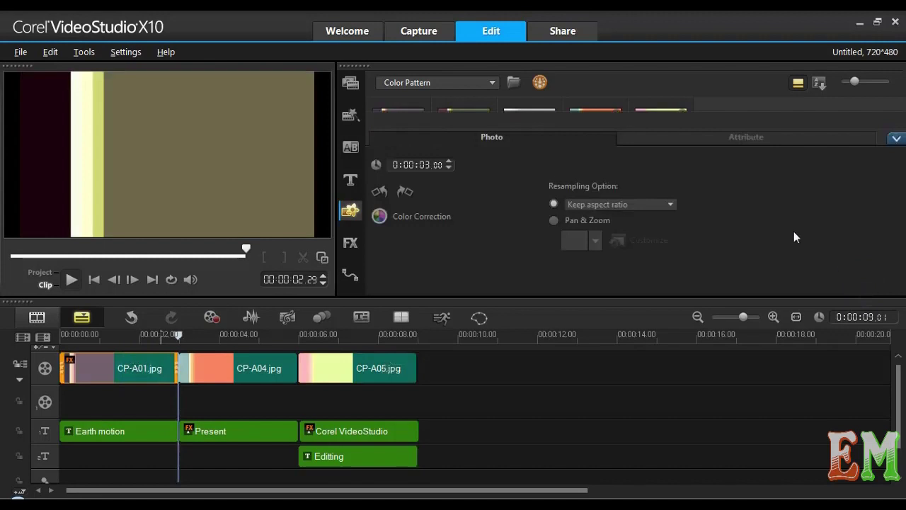
pyautogui.click(436, 219)
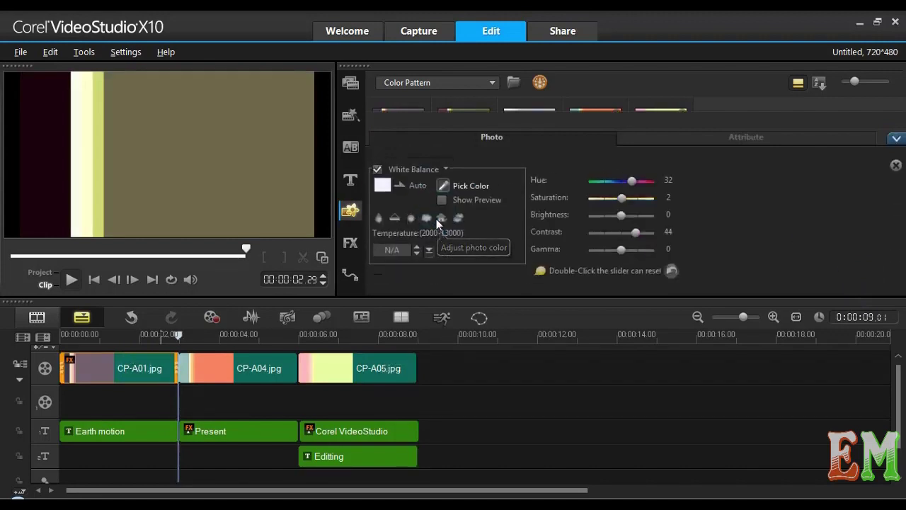
pyautogui.click(377, 163)
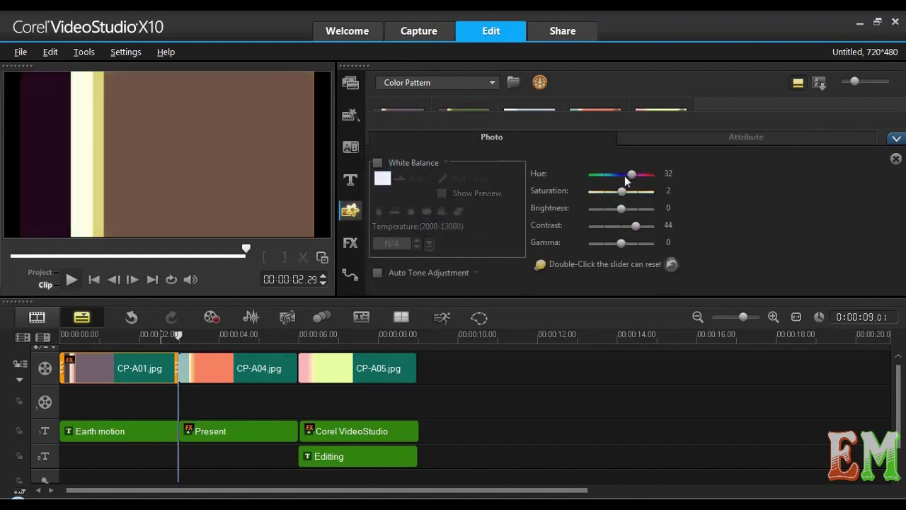
pyautogui.moveTo(631, 176); pyautogui.dragTo(651, 181)
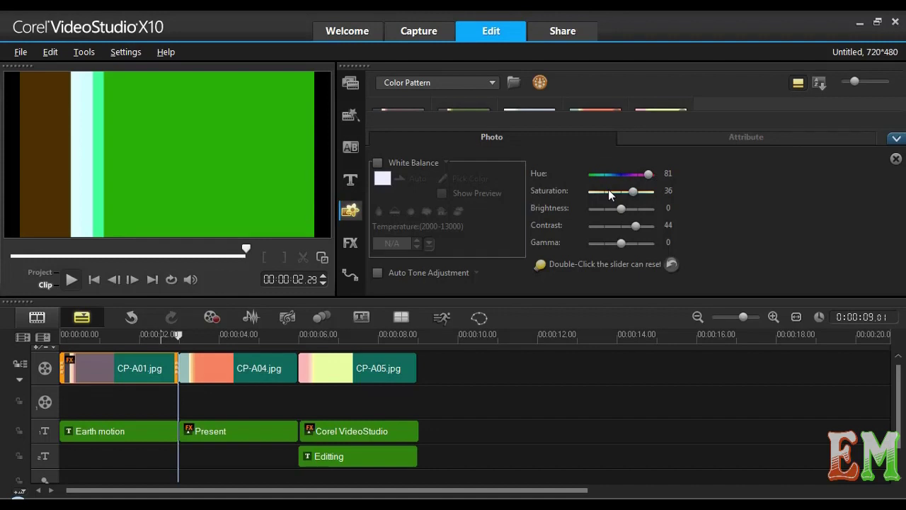
pyautogui.moveTo(635, 225); pyautogui.dragTo(641, 245)
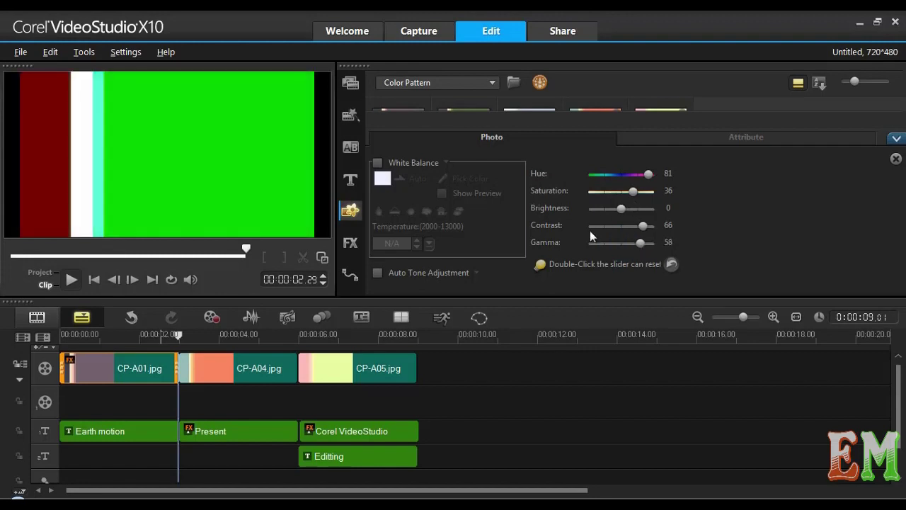
# - Turn on white balance for the CP-A01.jpg clip and apply the preset with a colour temperature of 3800
pyautogui.click(377, 164)
pyautogui.click(389, 211)
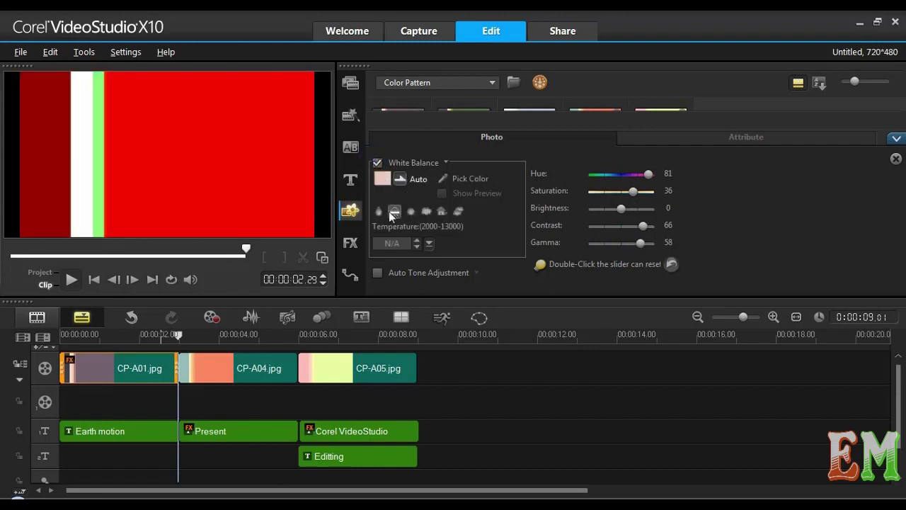
pyautogui.click(377, 163)
pyautogui.click(377, 163)
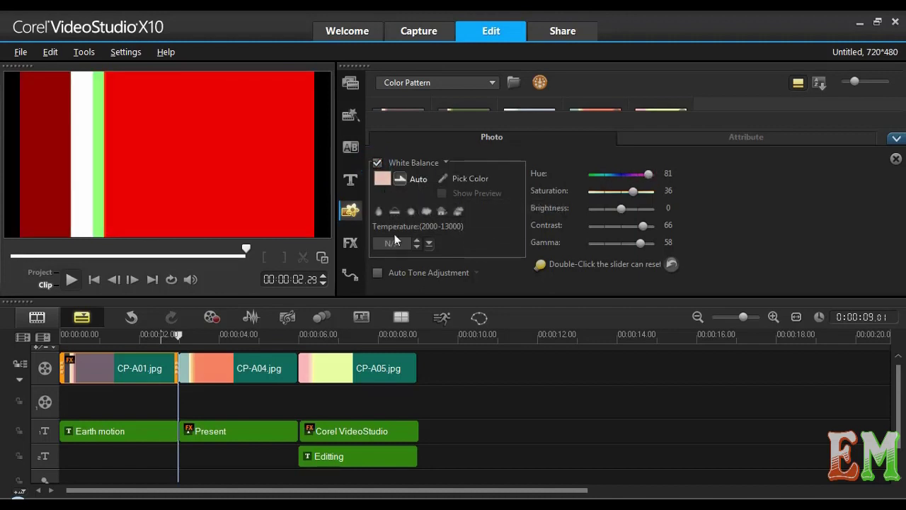
pyautogui.click(395, 211)
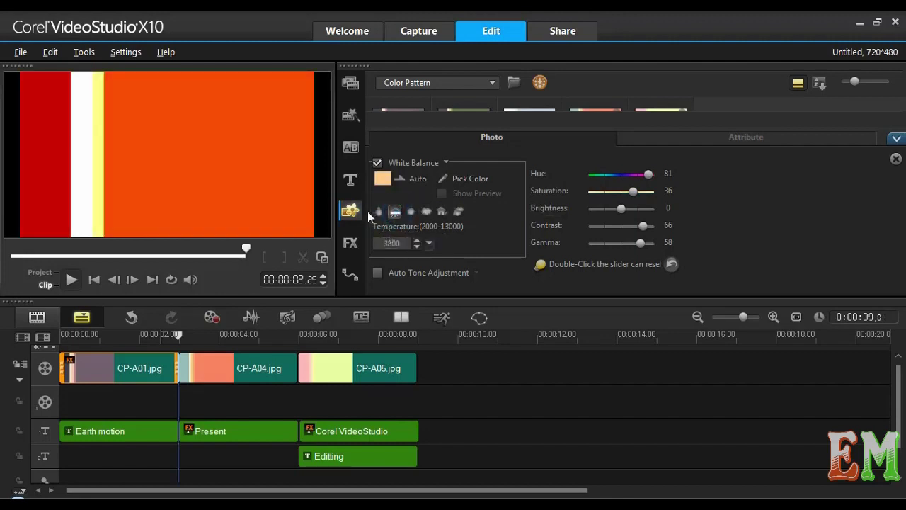
# - Apply the white balance preset with a colour temperature of 2800 to the CP-A01.jpg clip and close its colour correction settings
pyautogui.click(378, 211)
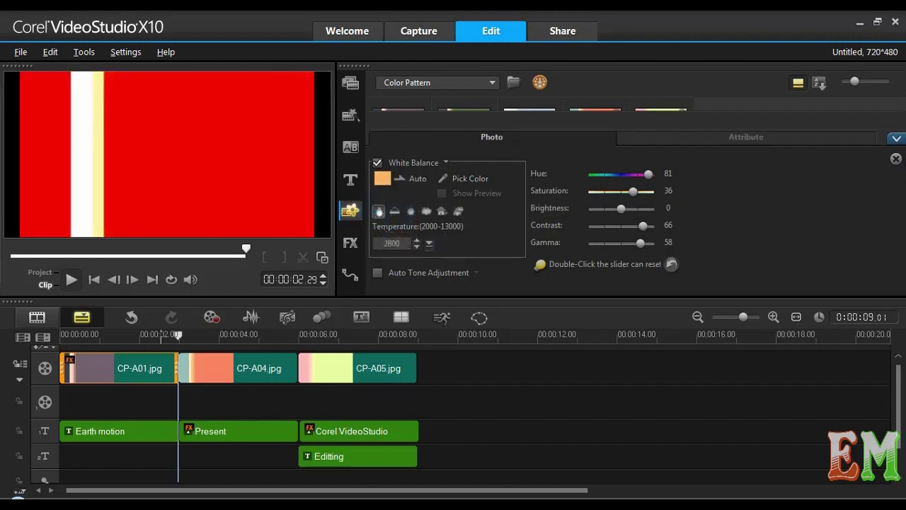
pyautogui.click(896, 140)
# - Play the project from the beginning to preview the Earth motion and Present titles over the colour pattern clips
pyautogui.moveTo(182, 333); pyautogui.dragTo(62, 325)
pyautogui.click(133, 279)
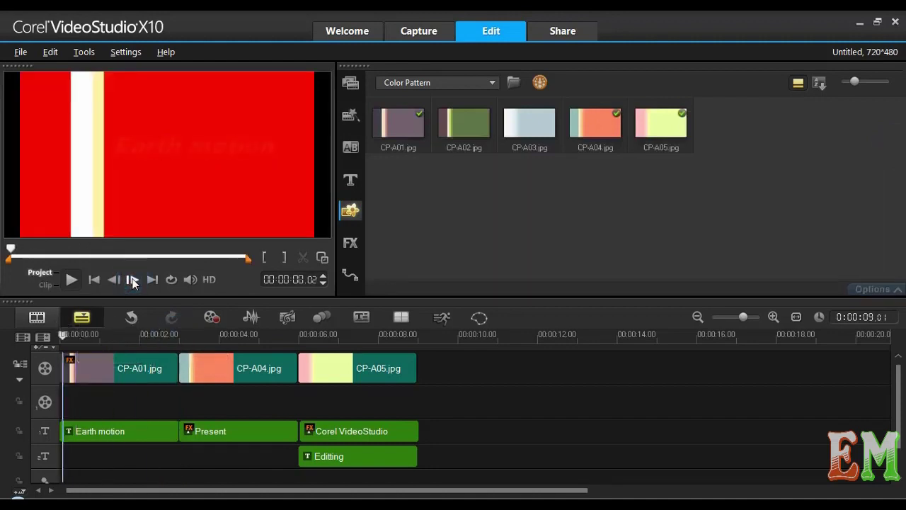
pyautogui.click(154, 280)
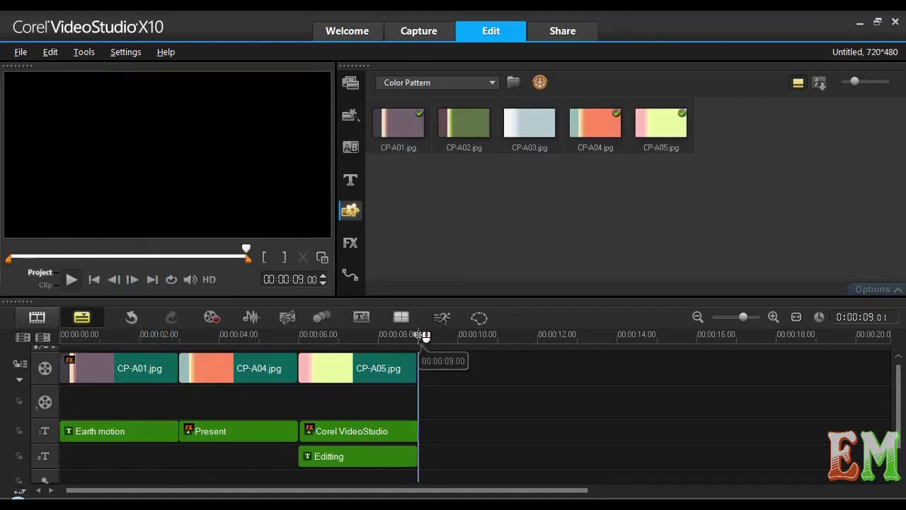
pyautogui.moveTo(422, 350); pyautogui.dragTo(58, 360)
pyautogui.click(132, 280)
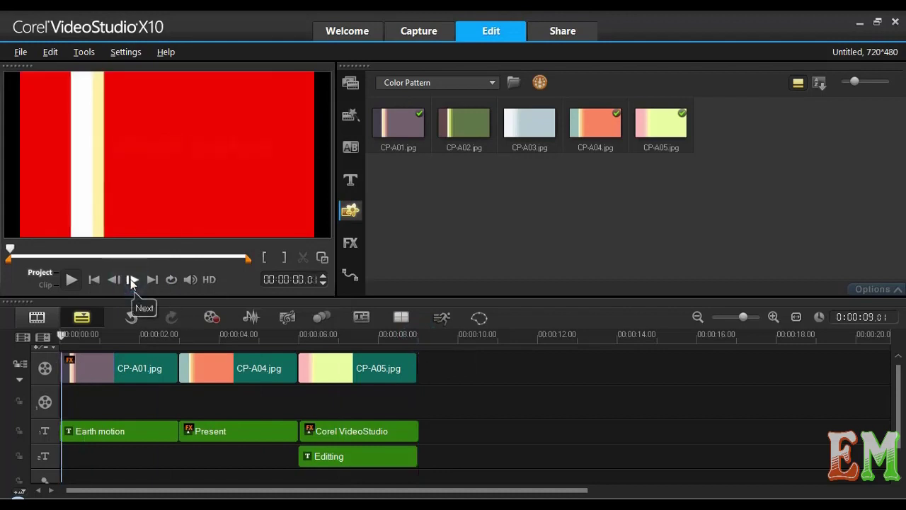
pyautogui.click(72, 280)
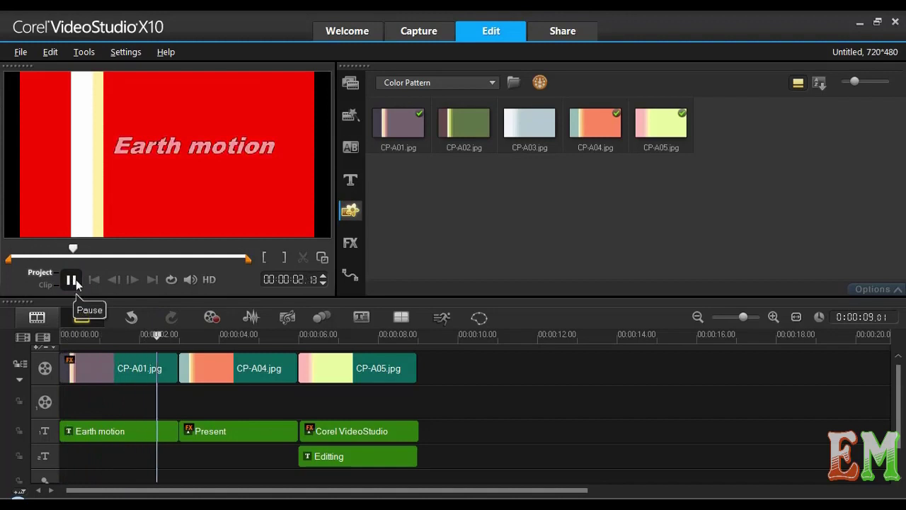
pyautogui.click(75, 279)
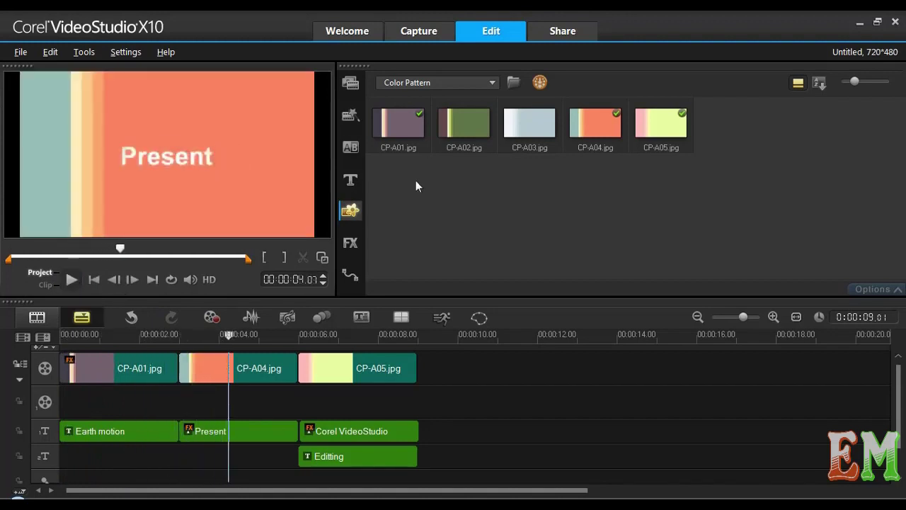
pyautogui.click(444, 334)
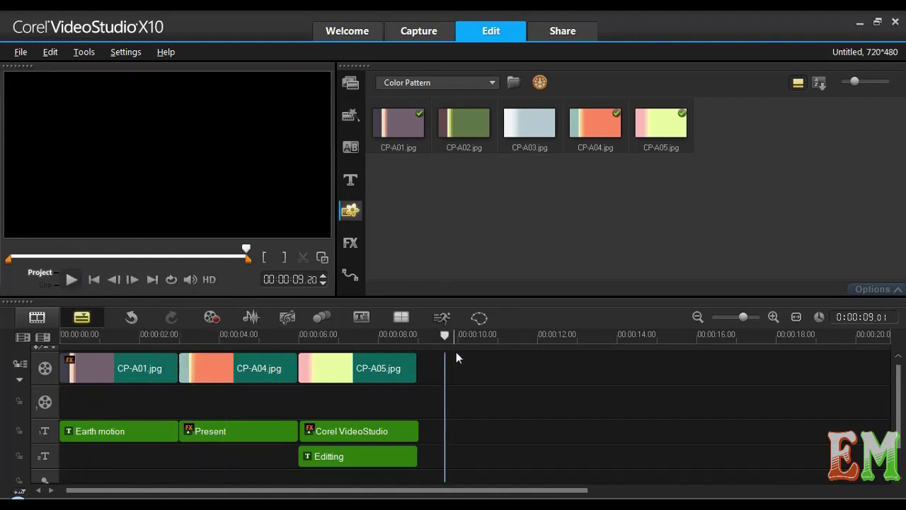
# - Delete the CP-A05.jpg, CP-A04.jpg and CP-A01.jpg colour pattern clips from the video track
pyautogui.click(384, 365)
pyautogui.press('Delete')
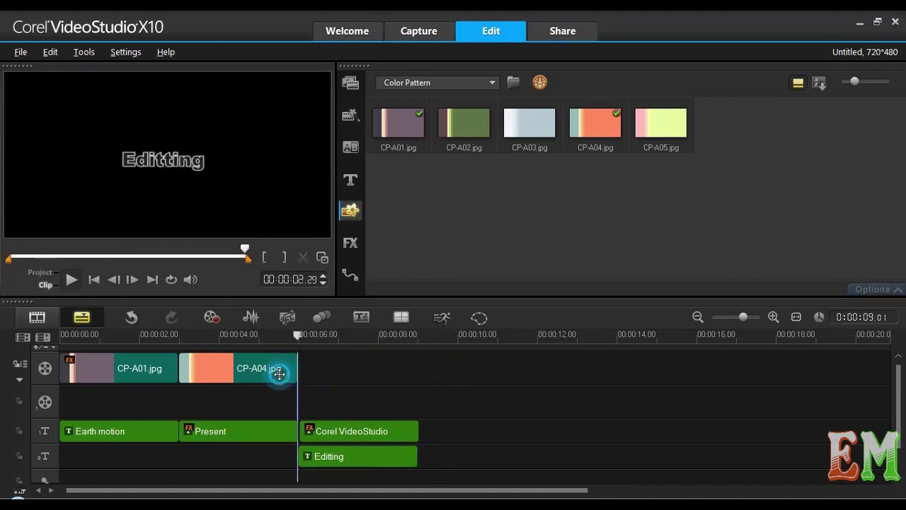
pyautogui.click(279, 368)
pyautogui.press('Delete')
pyautogui.press('Delete')
# - Place the BG-B01.jpg, BG-B02.jpg and BG-B05.jpg backgrounds on the video track and play the project with its titles
pyautogui.click(420, 82)
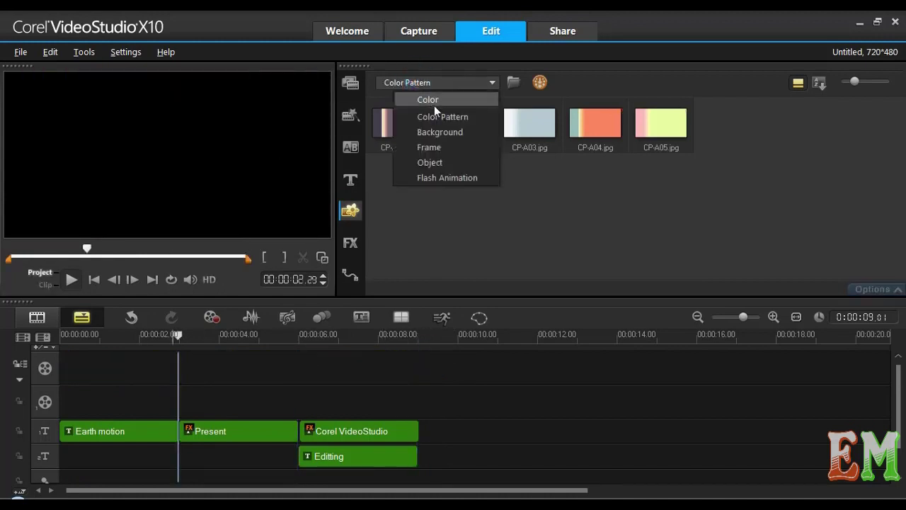
pyautogui.click(439, 132)
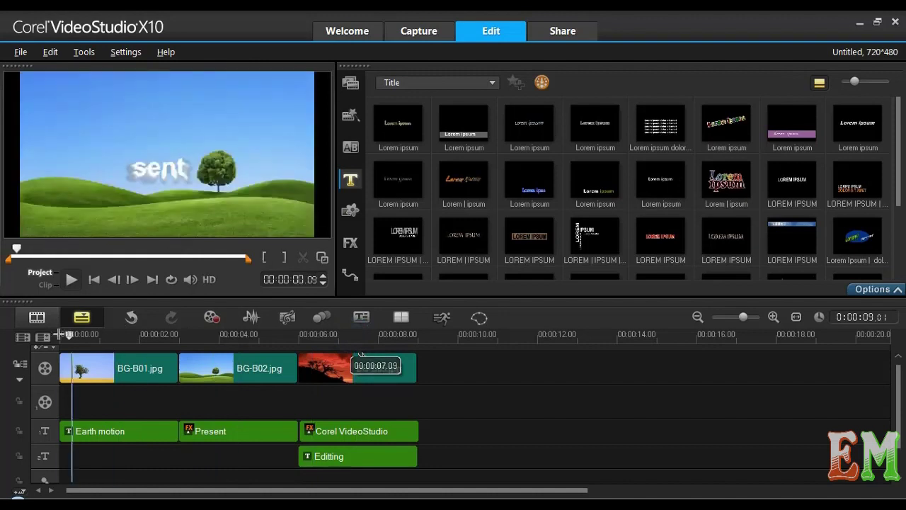
pyautogui.click(71, 278)
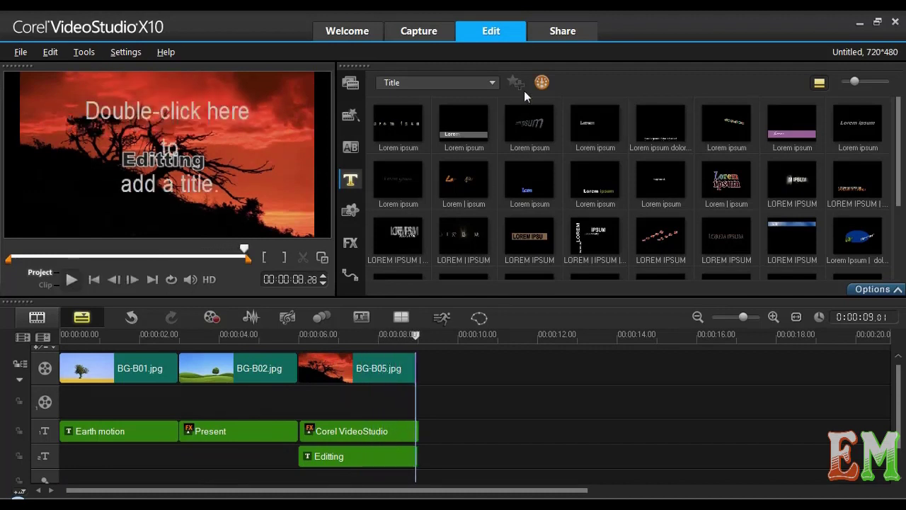
# - Insert the Fade to black transition between BG-B01.jpg and BG-B02.jpg and between BG-B02.jpg and BG-B05.jpg
pyautogui.click(354, 150)
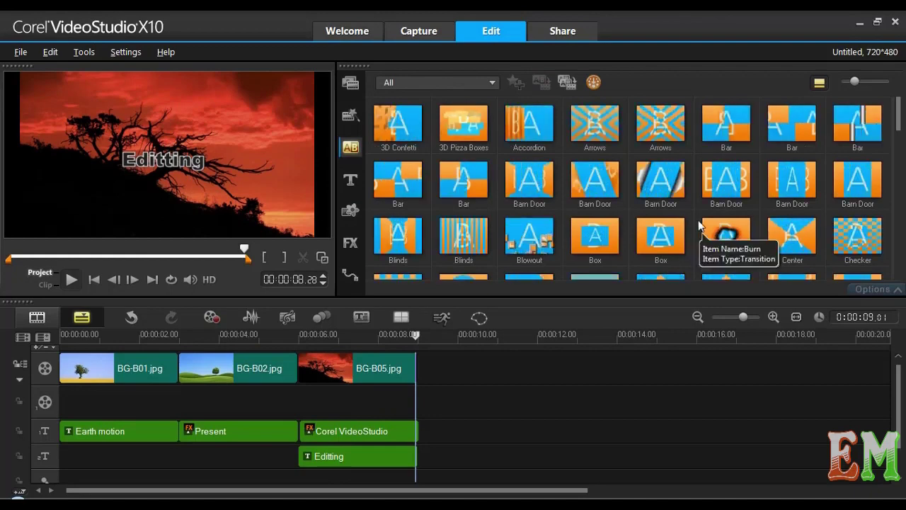
pyautogui.scroll(-3, 699, 225)
pyautogui.scroll(-2, 699, 225)
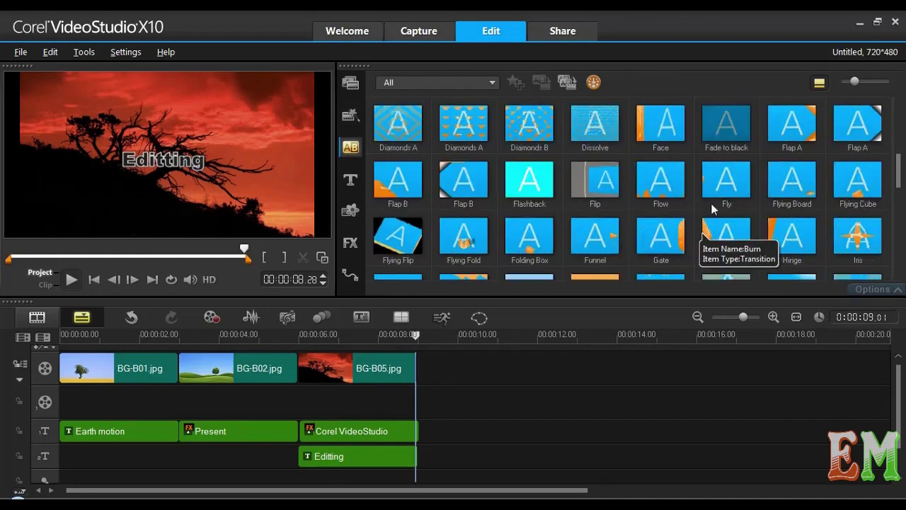
pyautogui.click(726, 126)
pyautogui.moveTo(726, 126); pyautogui.dragTo(177, 368)
pyautogui.moveTo(370, 361); pyautogui.dragTo(257, 368)
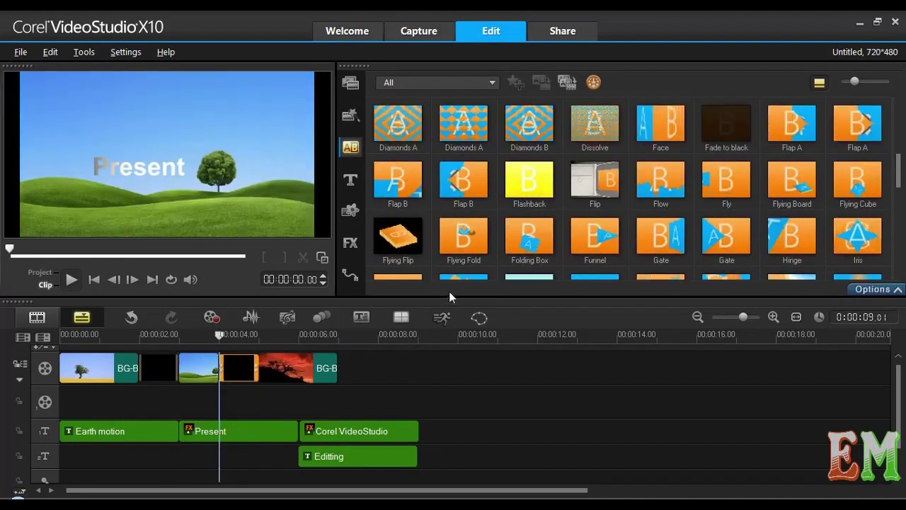
# - Align the titles with the shortened clips, ending Earth motion at 2 seconds and starting Corel VideoStudio and Editting at 4 seconds, and play the result
pyautogui.click(156, 436)
pyautogui.moveTo(173, 430); pyautogui.dragTo(140, 431)
pyautogui.moveTo(283, 436); pyautogui.dragTo(219, 432)
pyautogui.moveTo(354, 431); pyautogui.dragTo(276, 458)
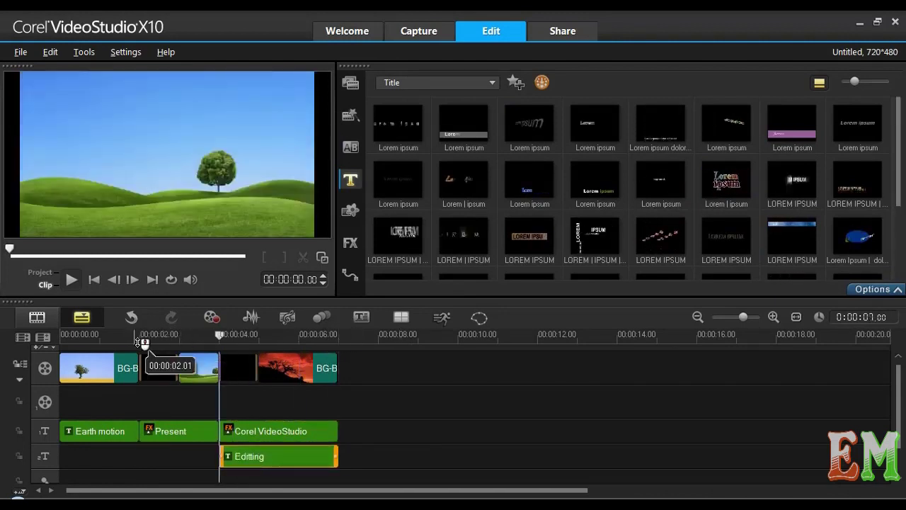
pyautogui.click(71, 279)
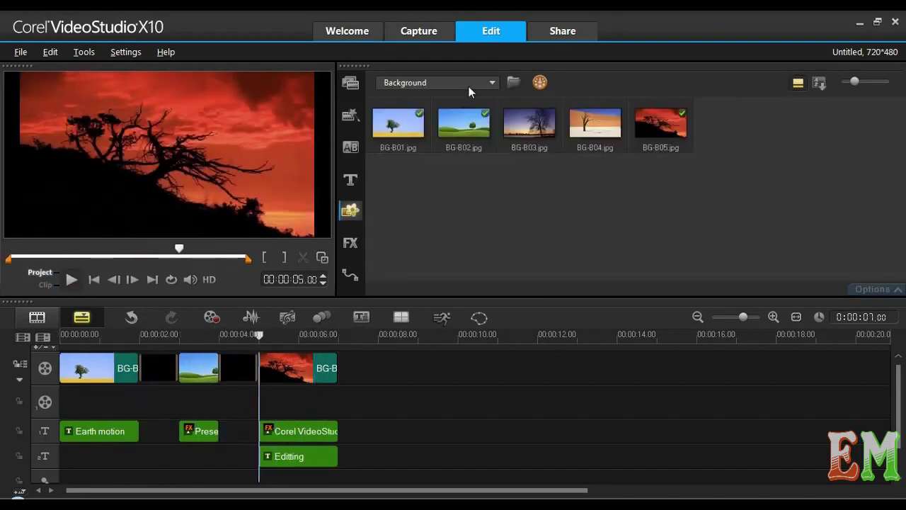
# - Clear the background clips from the video track and place the FR-D01.png frame at the start of the first overlay track
pyautogui.click(468, 85)
pyautogui.click(462, 147)
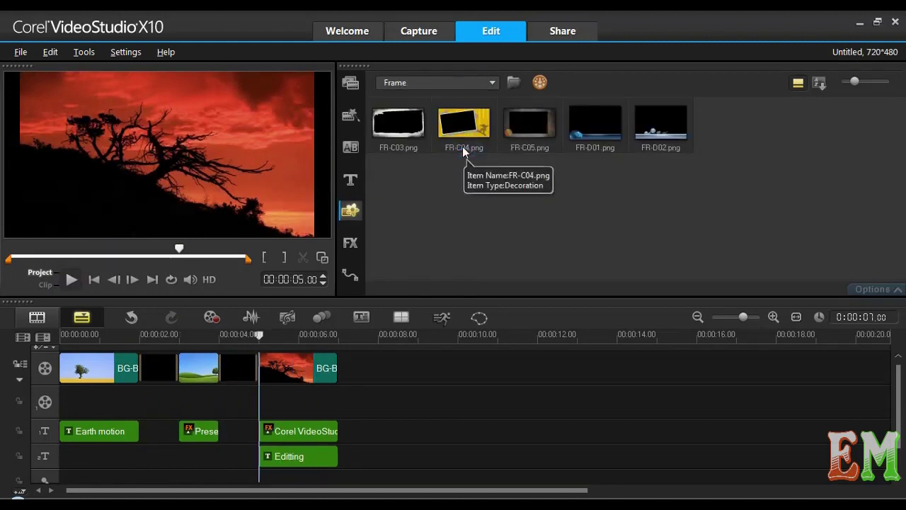
pyautogui.moveTo(464, 151); pyautogui.dragTo(344, 341)
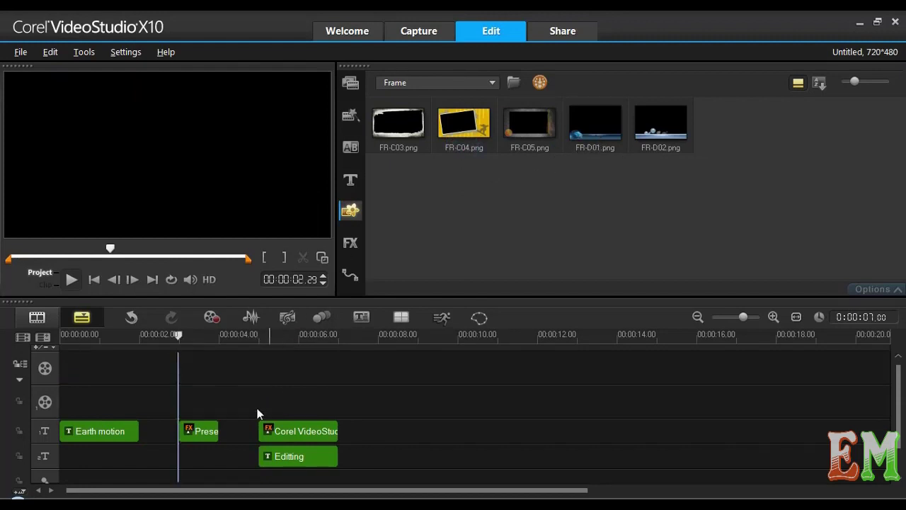
pyautogui.click(599, 123)
pyautogui.moveTo(599, 123); pyautogui.dragTo(82, 401)
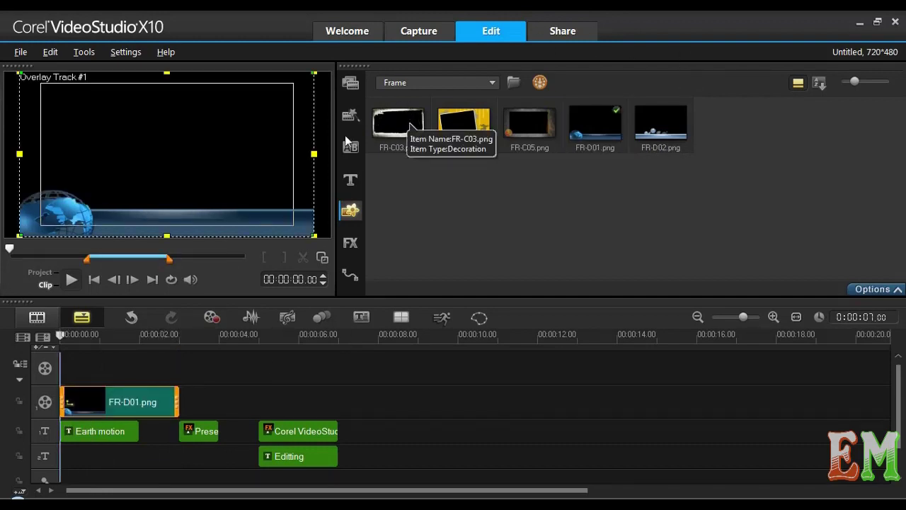
# - Resize the FR-D01.png frame on all four sides to fit the title safe area in the preview
pyautogui.moveTo(313, 154); pyautogui.dragTo(294, 155)
pyautogui.moveTo(17, 154); pyautogui.dragTo(40, 156)
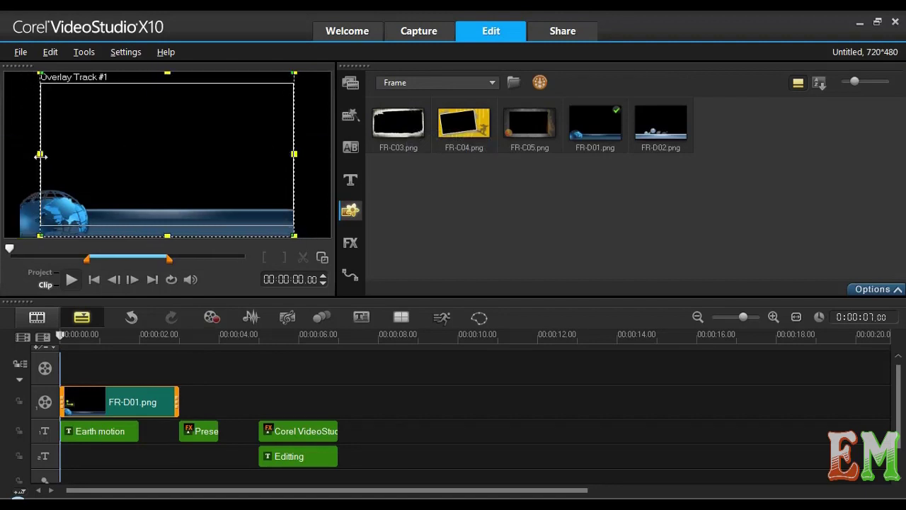
pyautogui.moveTo(168, 72); pyautogui.dragTo(167, 83)
pyautogui.moveTo(167, 234); pyautogui.dragTo(167, 226)
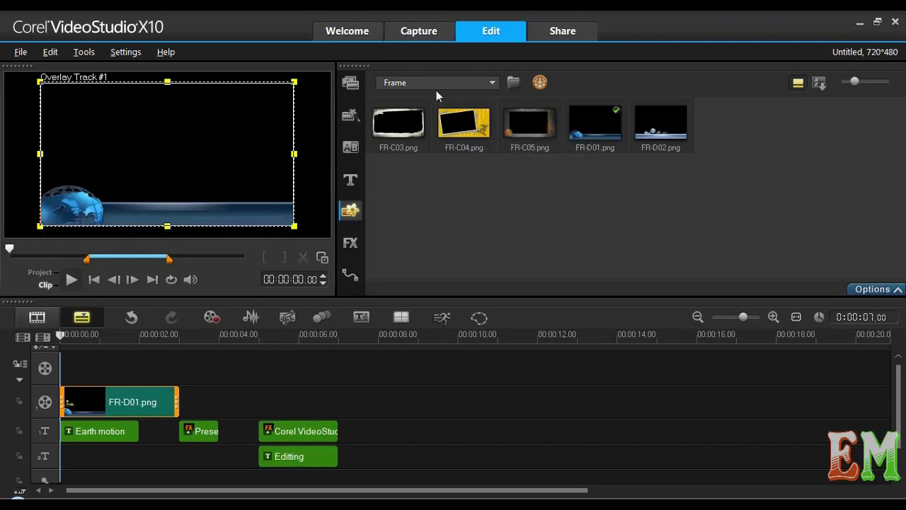
# - Place the IMG_20151112 photo from the PROJECT folder at the start of the video track and check it beneath the frame at 00:00:01.05
pyautogui.click(349, 85)
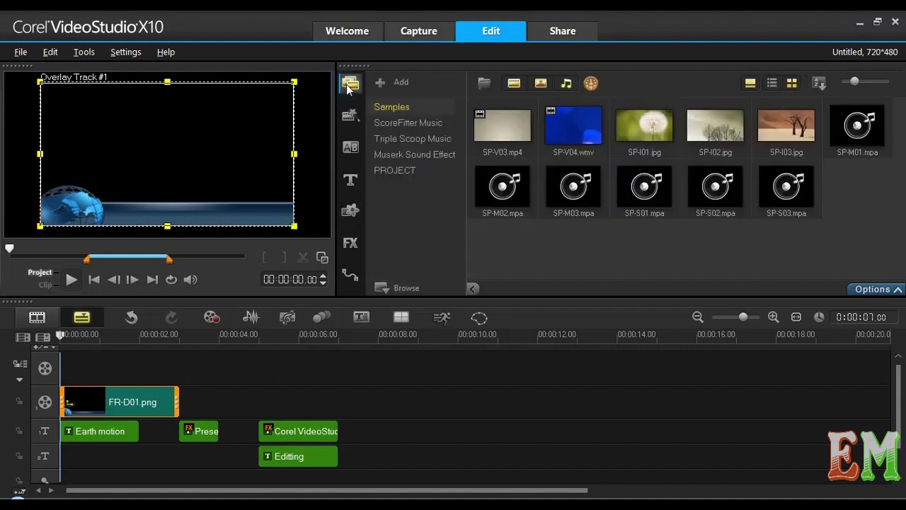
pyautogui.moveTo(573, 247); pyautogui.dragTo(196, 370)
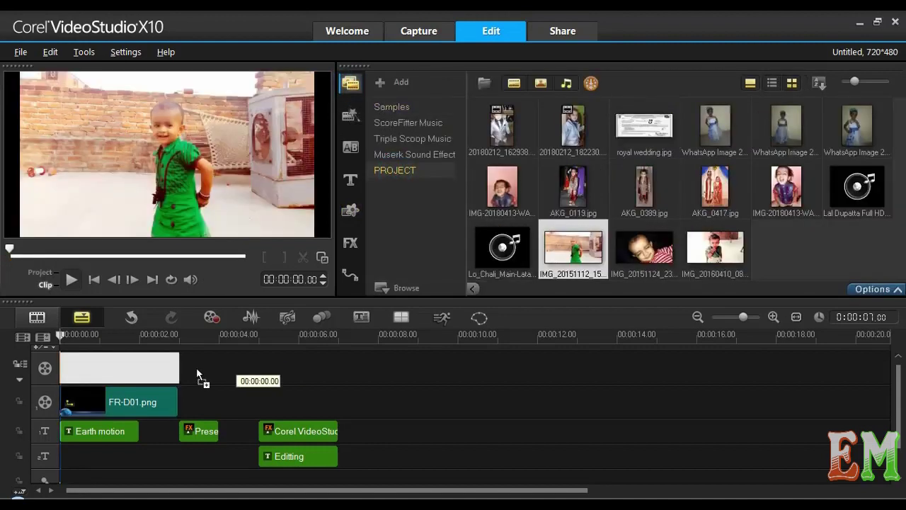
pyautogui.moveTo(105, 363); pyautogui.dragTo(106, 365)
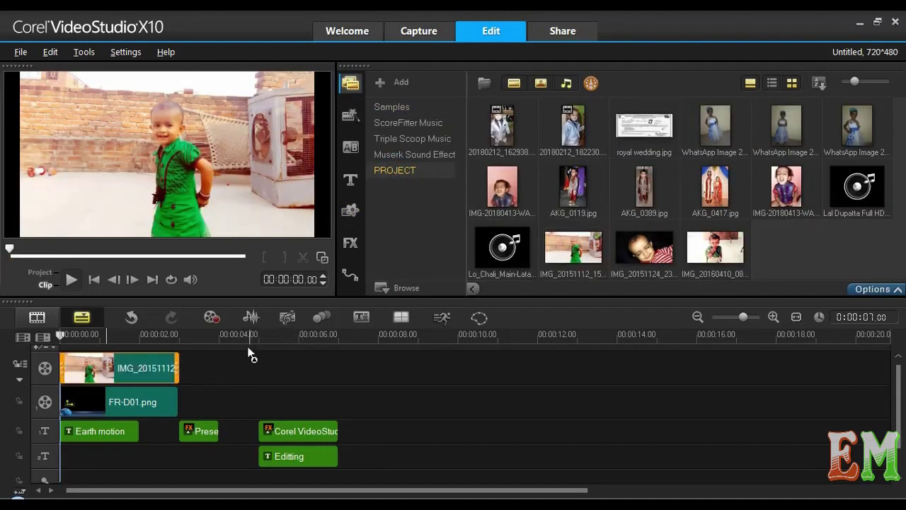
pyautogui.click(119, 402)
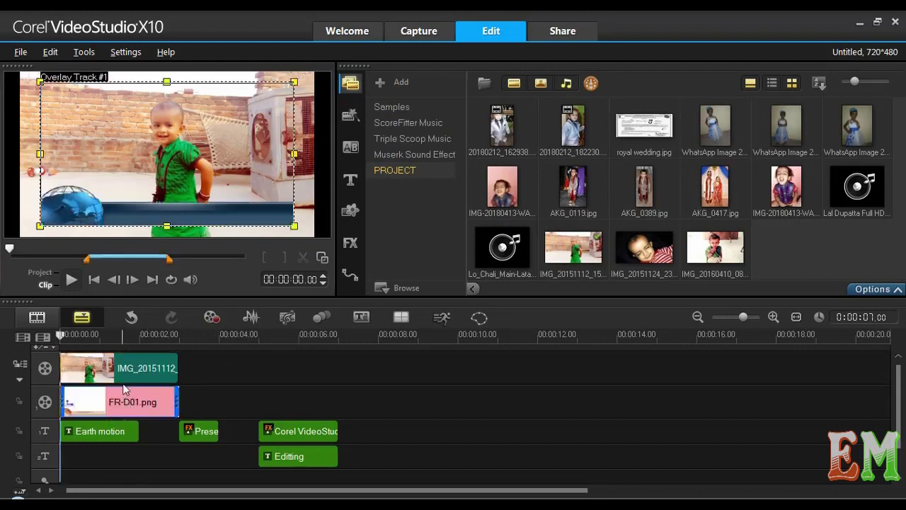
pyautogui.moveTo(66, 334); pyautogui.dragTo(106, 335)
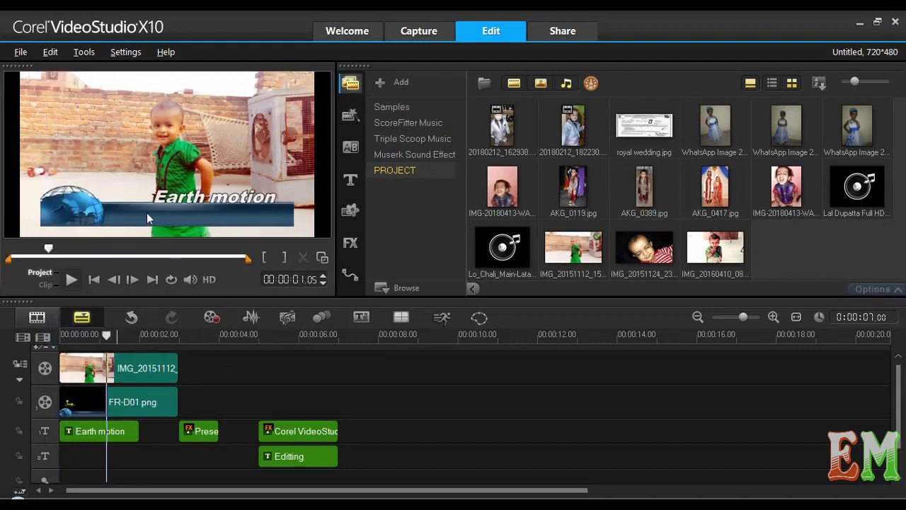
# - Enlarge the FR-D01.png frame to span the photo and lower the Earth motion title onto the frame's blue bar
pyautogui.click(138, 401)
pyautogui.moveTo(157, 228); pyautogui.dragTo(347, 296)
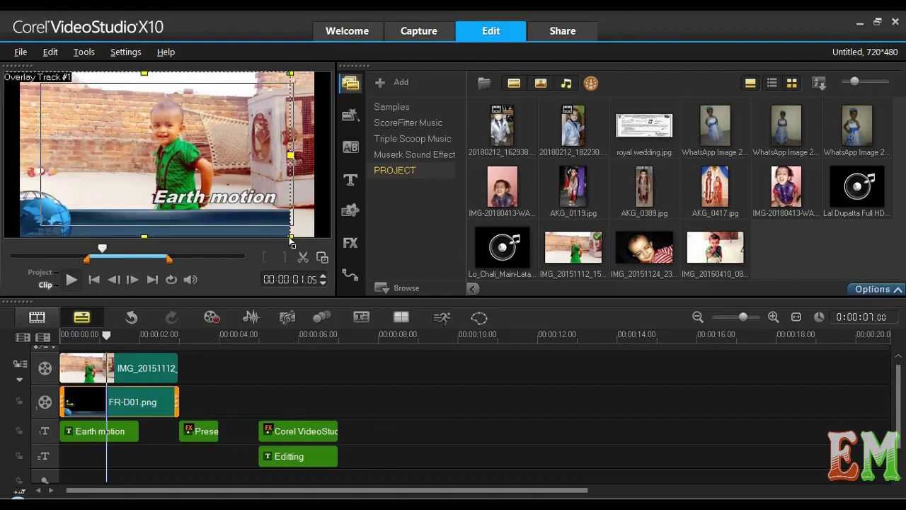
pyautogui.click(129, 404)
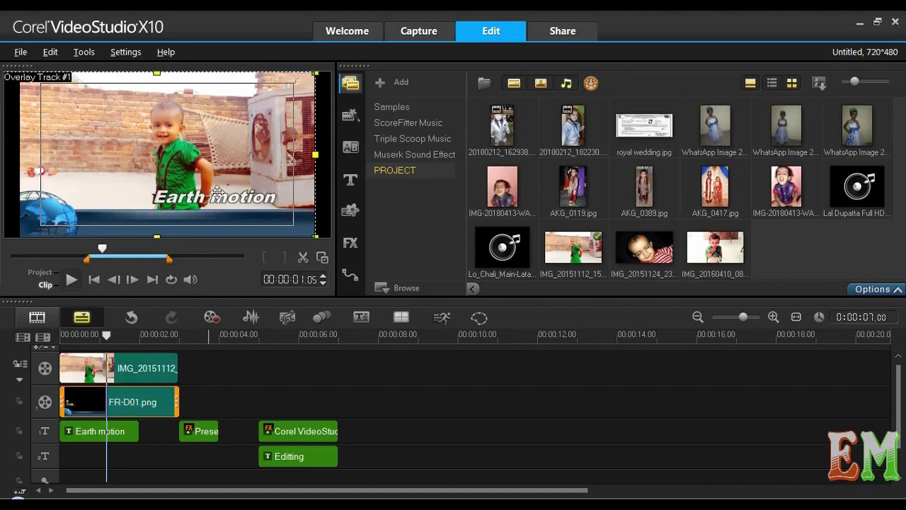
pyautogui.click(115, 433)
pyautogui.moveTo(222, 200); pyautogui.dragTo(191, 225)
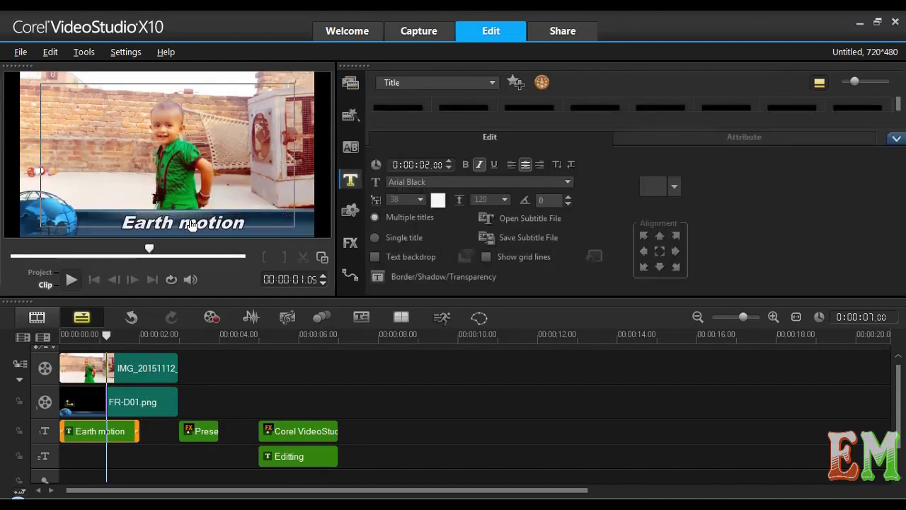
# - Copy the FR-D01.png frame clip and paste the duplicate directly after it on the overlay track
pyautogui.click(155, 402)
pyautogui.hotkey('ctrl', 'c')
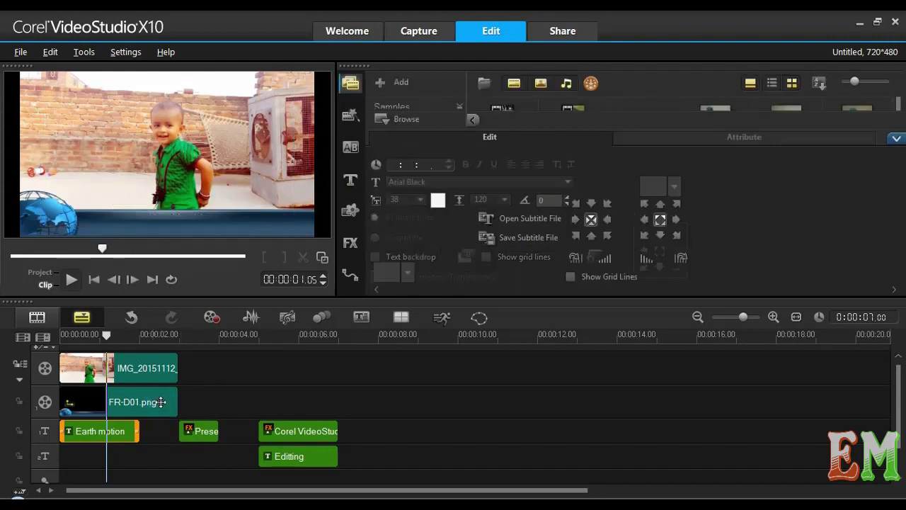
pyautogui.hotkey('ctrl', 'v')
pyautogui.click(181, 400)
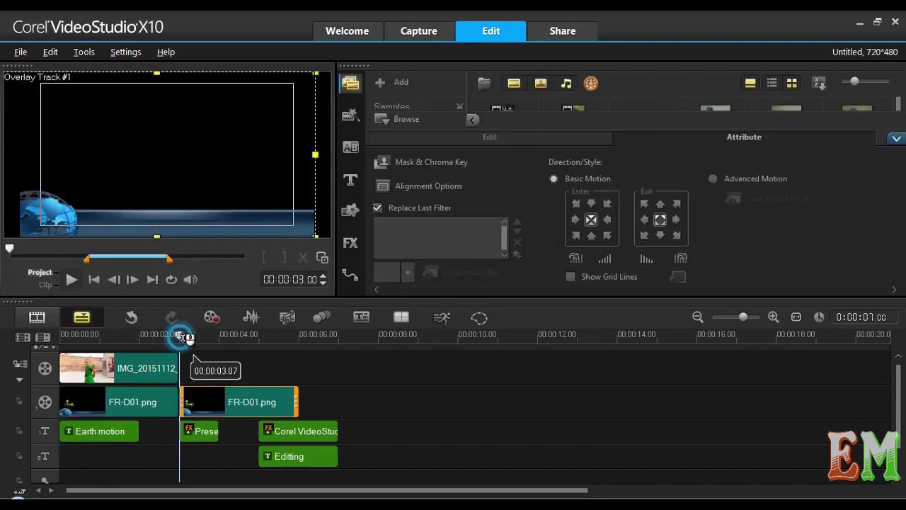
# - Lower the Present title onto the blue bar of the second FR-D01.png frame at 00:00:03.12
pyautogui.click(196, 336)
pyautogui.click(164, 168)
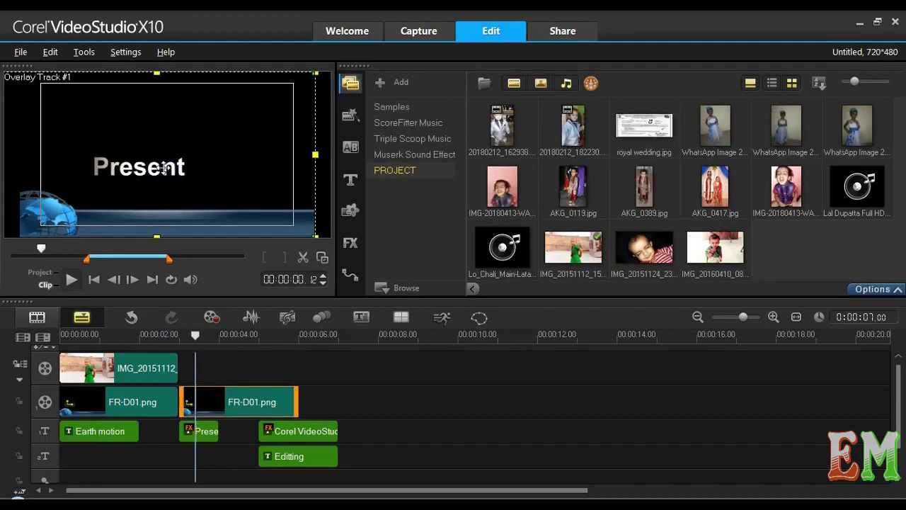
pyautogui.click(205, 437)
pyautogui.click(140, 180)
pyautogui.moveTo(140, 180); pyautogui.dragTo(164, 226)
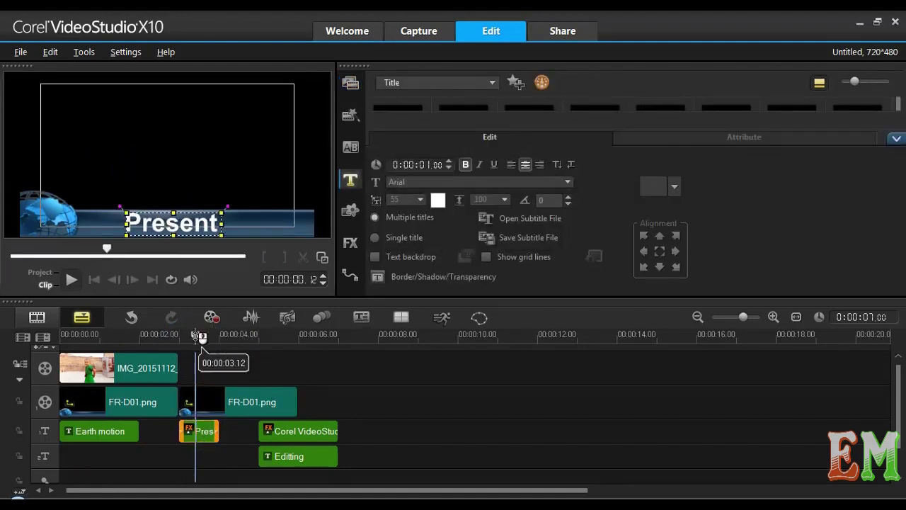
# - Add the text "Photo Album" in the preview area of the Corel VideoStudio title clip
pyautogui.click(308, 431)
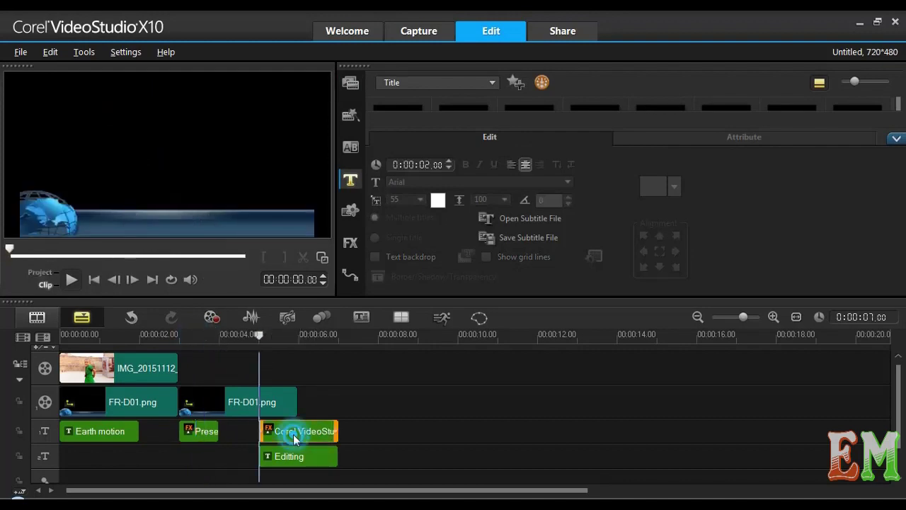
pyautogui.doubleClick(148, 122)
pyautogui.write('Ph')
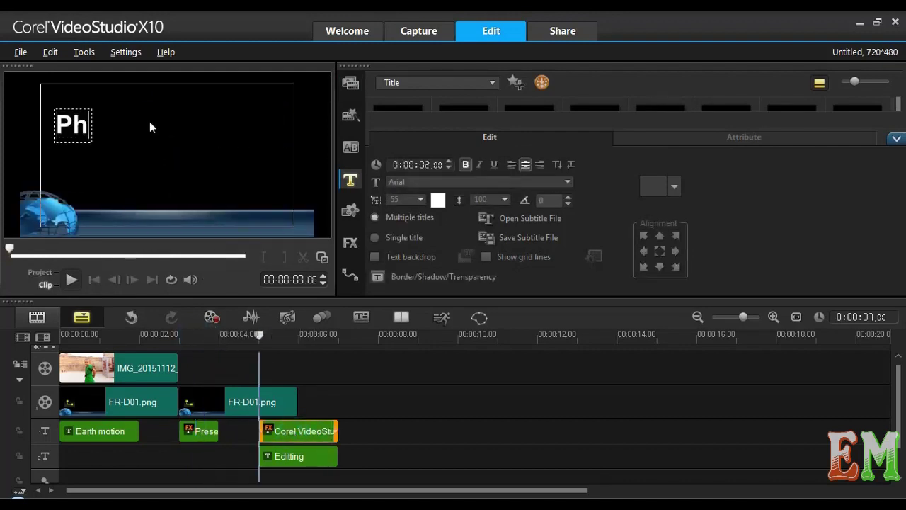
pyautogui.write('oto Alm')
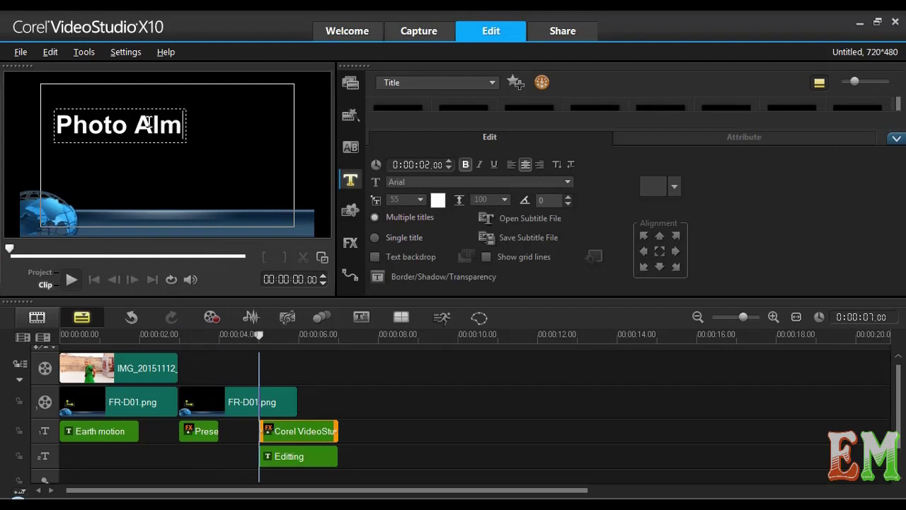
pyautogui.click(128, 153)
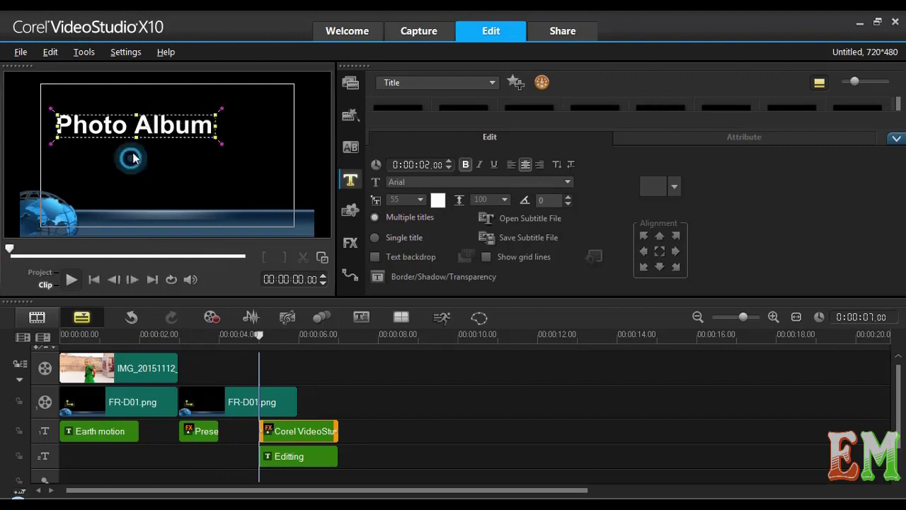
# - Change the text colour of the Photo Album title to yellow
pyautogui.click(437, 200)
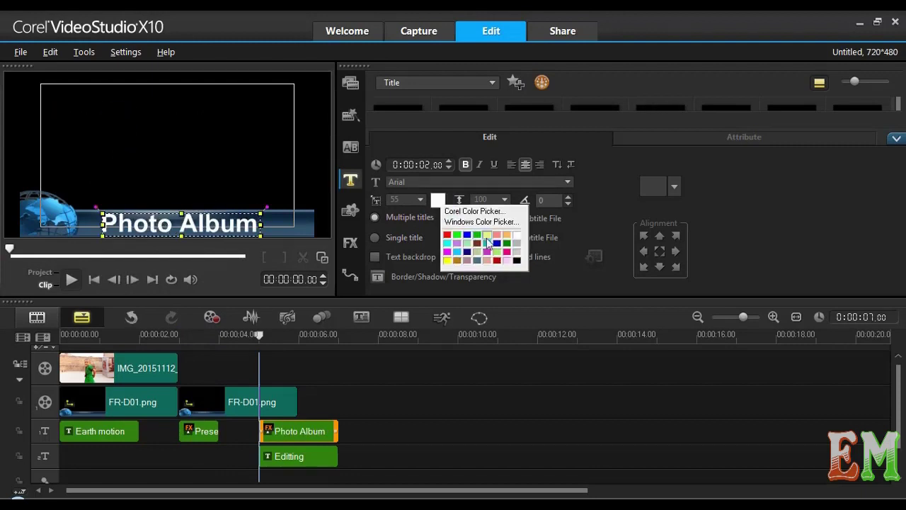
pyautogui.click(506, 242)
pyautogui.click(438, 199)
pyautogui.click(453, 247)
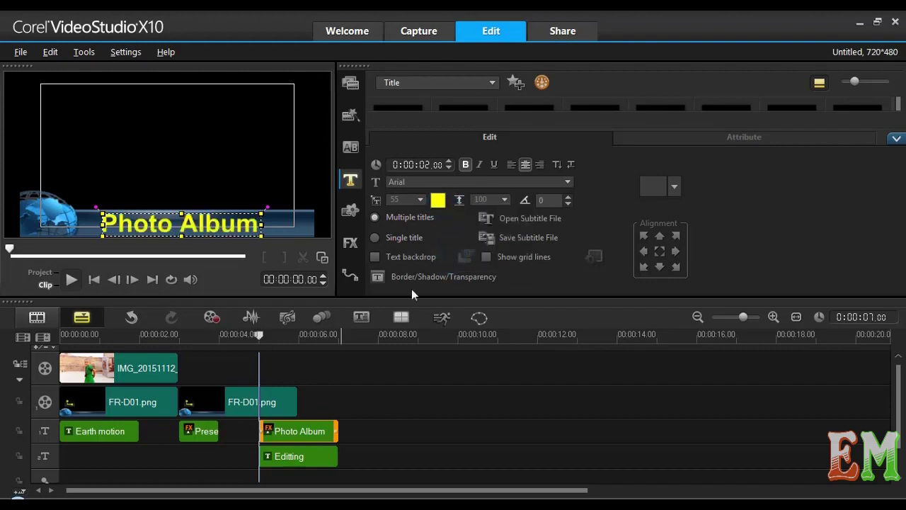
# - Add the sleeping baby photo from the PROJECT media folder to the video track directly after the first photo
pyautogui.click(350, 82)
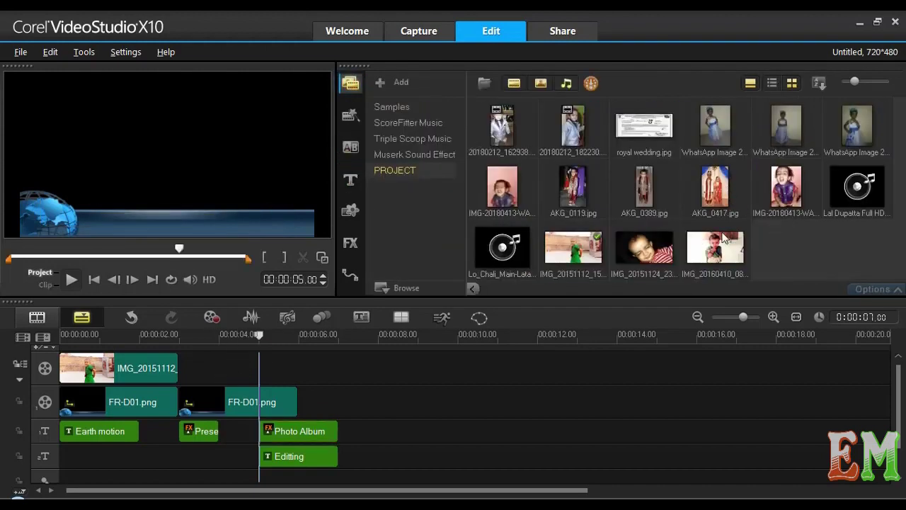
pyautogui.moveTo(648, 259); pyautogui.dragTo(241, 368)
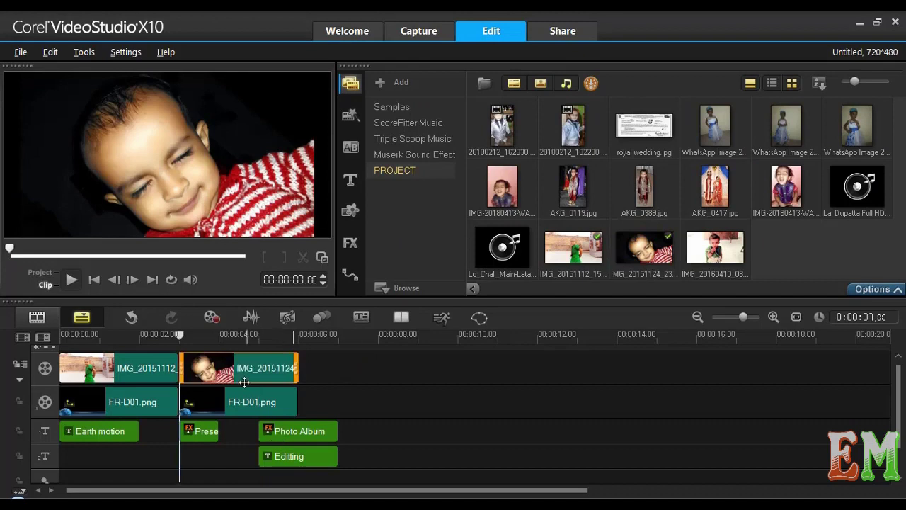
# - Shift the Photo Album title clip earlier so it directly follows the preceding title, and delete the Editing title from the second title track
pyautogui.click(291, 432)
pyautogui.moveTo(291, 431); pyautogui.dragTo(252, 431)
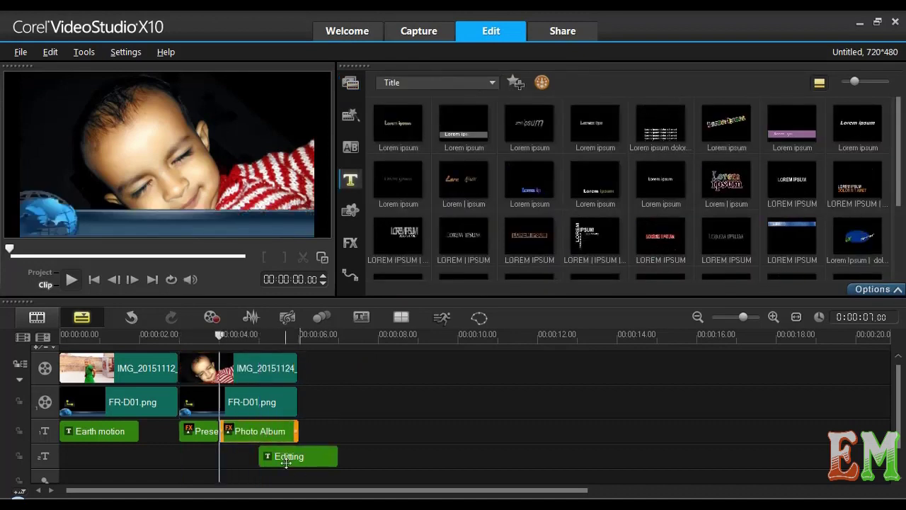
pyautogui.click(291, 456)
pyautogui.press('Delete')
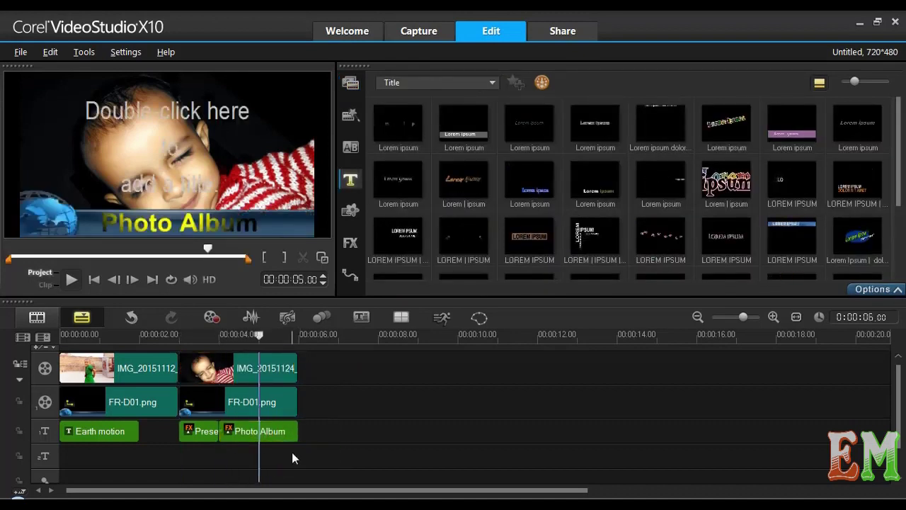
# - Play the project from the beginning to review the photos, frame and titles
pyautogui.press('Home')
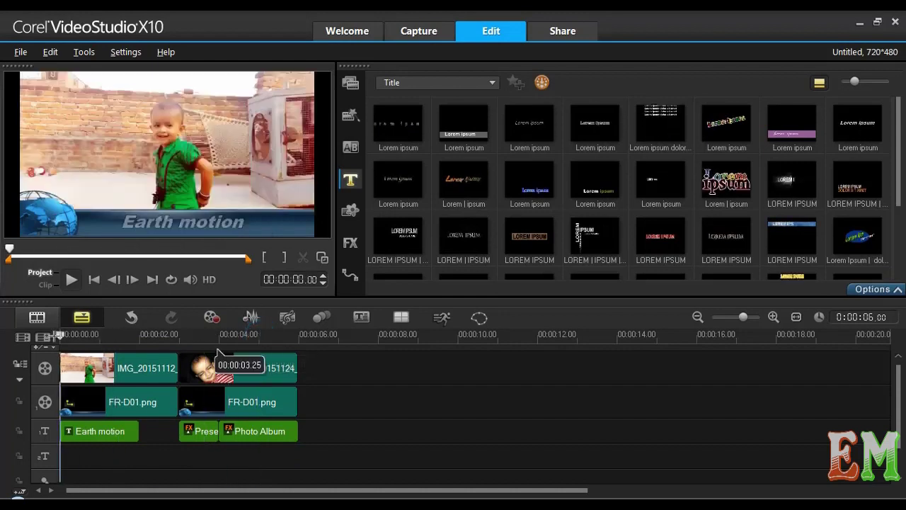
pyautogui.click(71, 279)
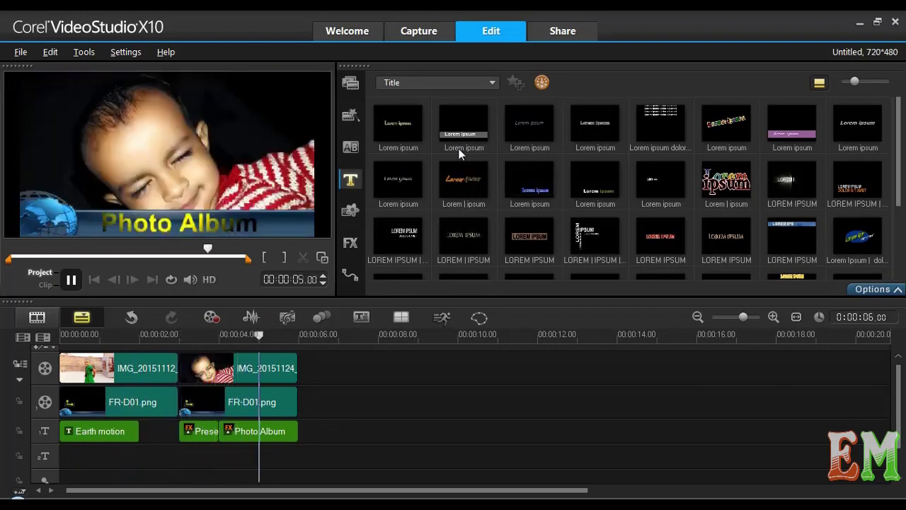
pyautogui.click(459, 148)
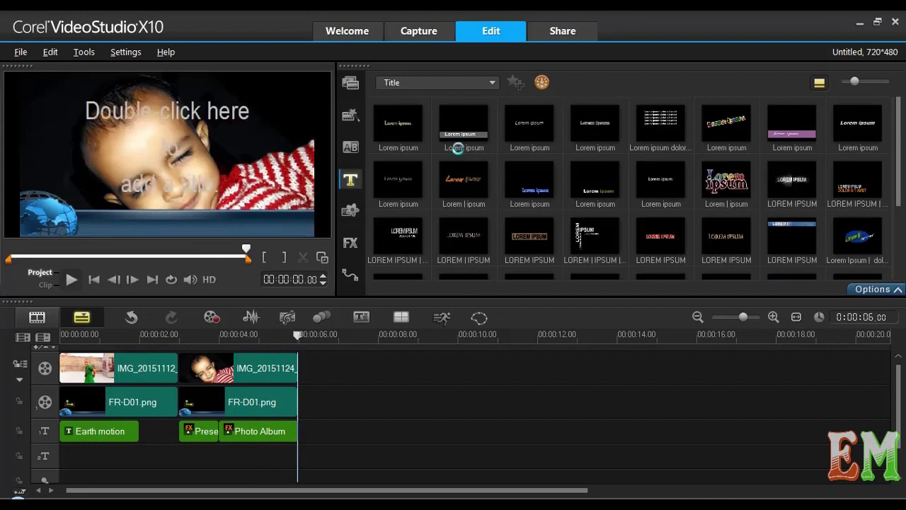
pyautogui.press('space')
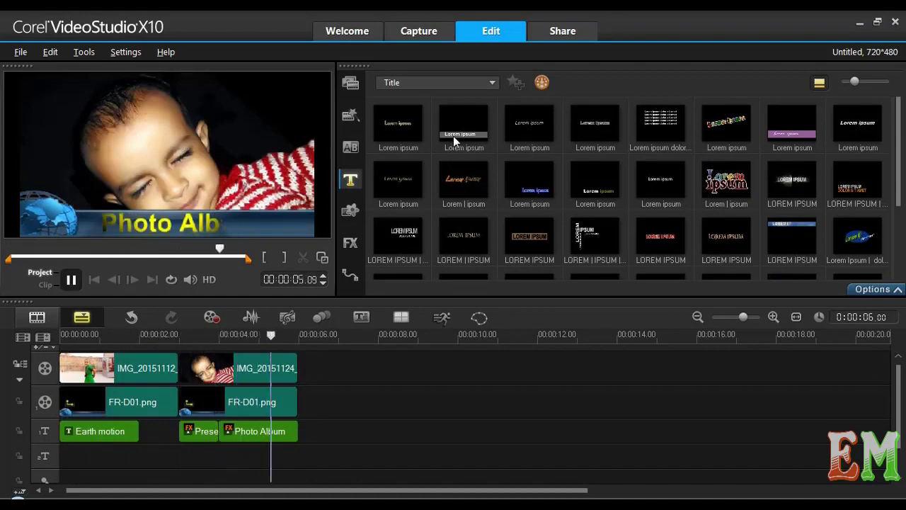
pyautogui.press('space')
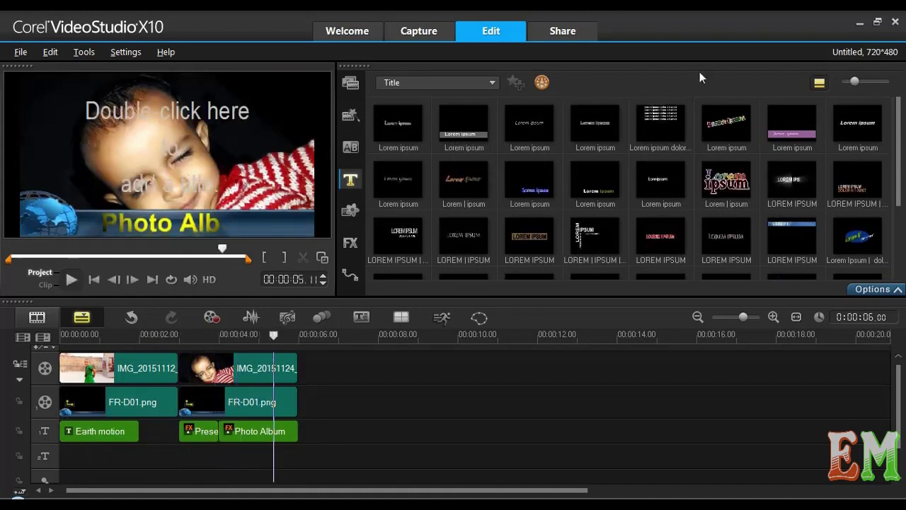
# - Insert the Burn transition between the two photos on the video track
pyautogui.click(351, 147)
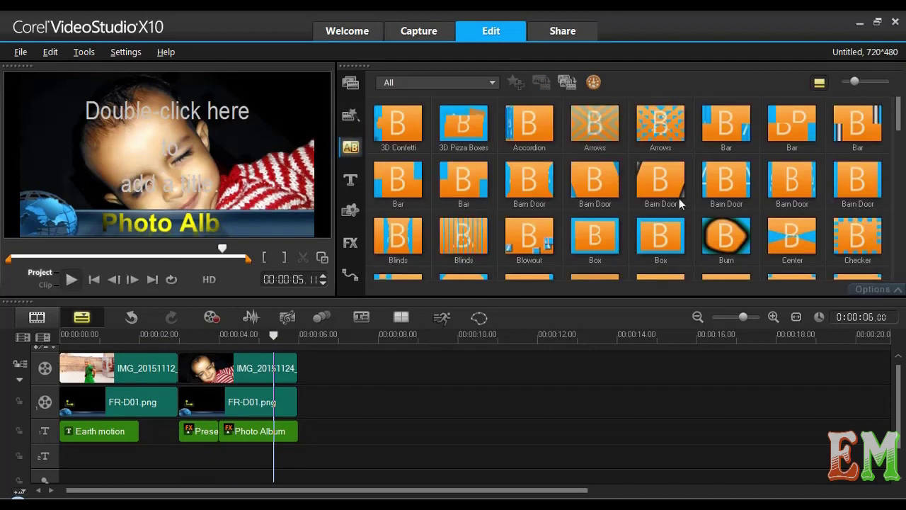
pyautogui.click(721, 236)
pyautogui.moveTo(722, 236)
pyautogui.mouseDown()
pyautogui.moveTo(198, 375)
pyautogui.moveTo(181, 362)
pyautogui.mouseUp()
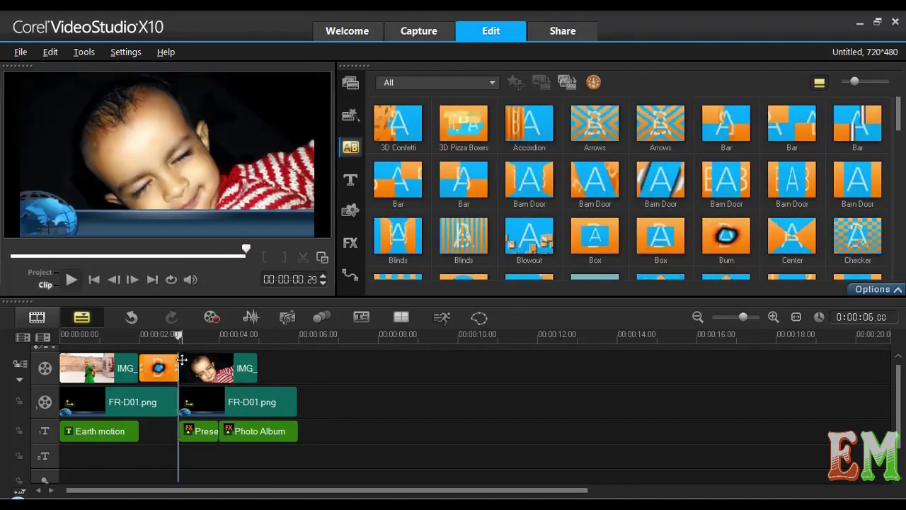
# - Play the project from the start to preview the Burn transition between the photos
pyautogui.click(176, 400)
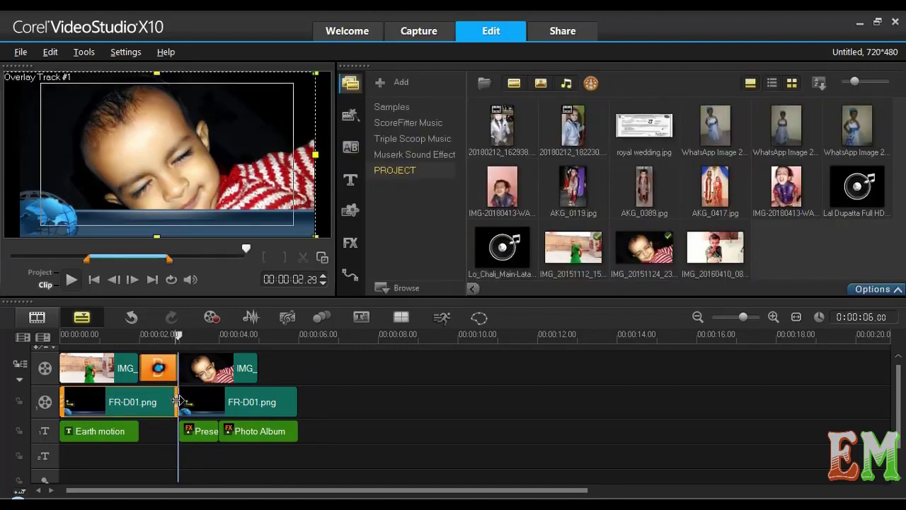
pyautogui.click(196, 431)
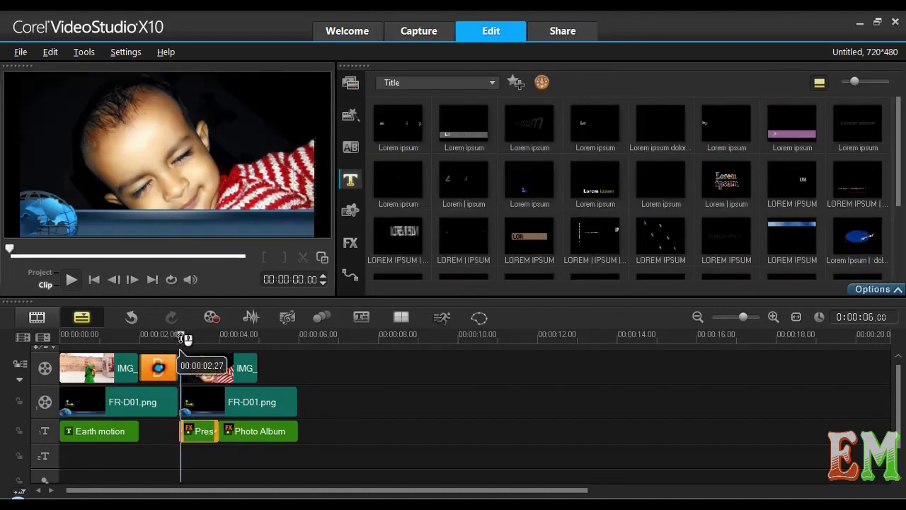
pyautogui.click(76, 342)
pyautogui.moveTo(75, 342); pyautogui.dragTo(61, 342)
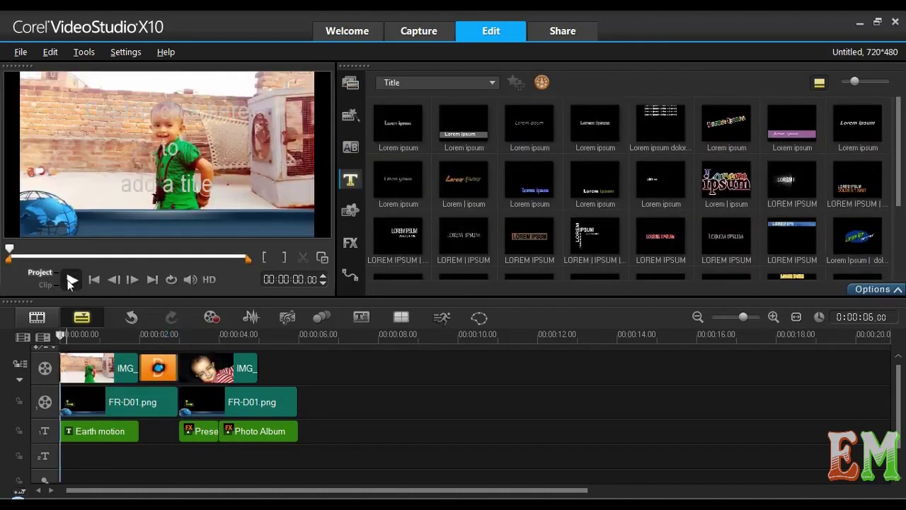
pyautogui.press('space')
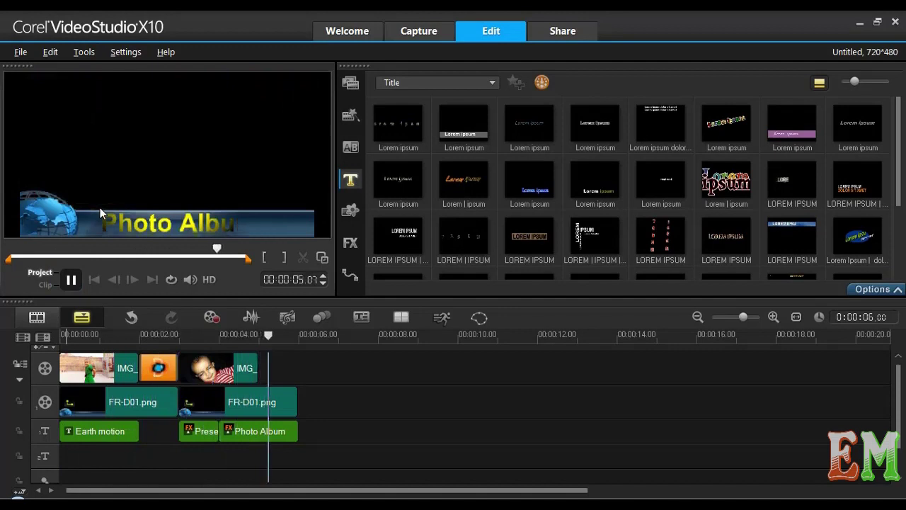
pyautogui.press('space')
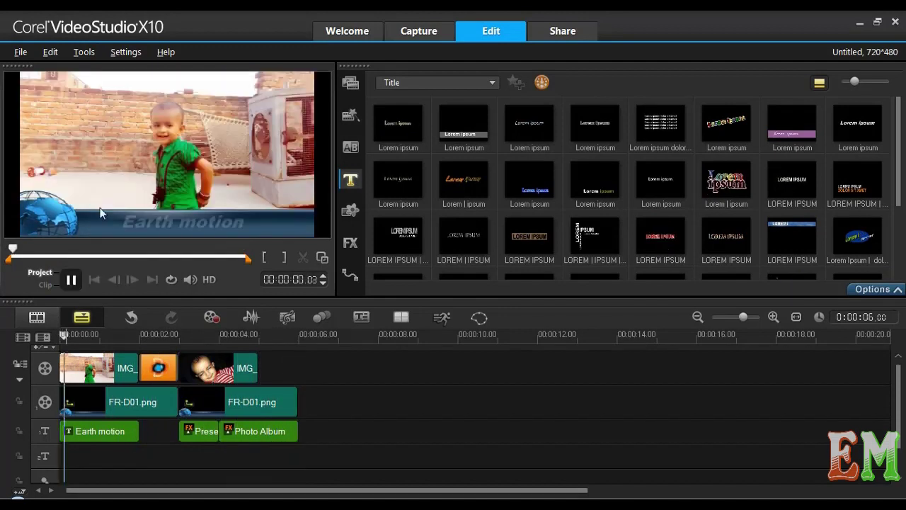
pyautogui.press('space')
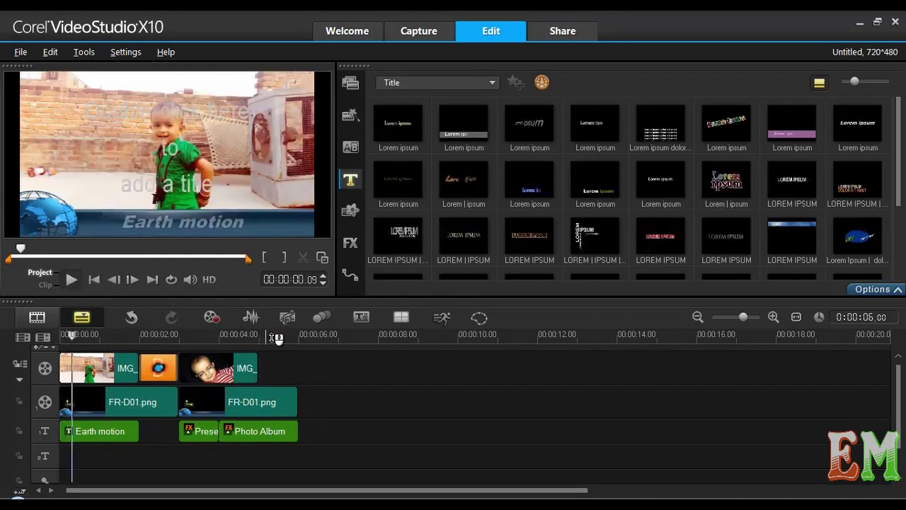
# - Show the Object category of the graphics library and preview the OB-13.png speech bubble
pyautogui.click(350, 210)
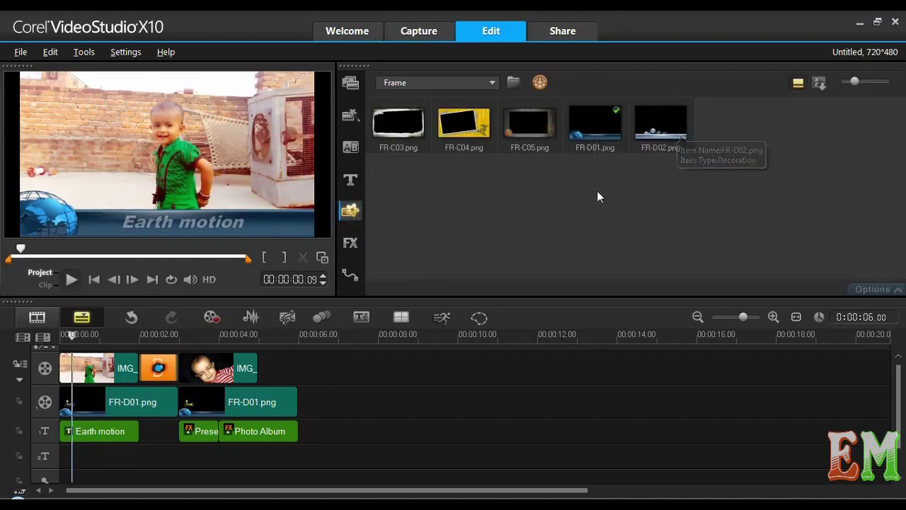
pyautogui.click(491, 83)
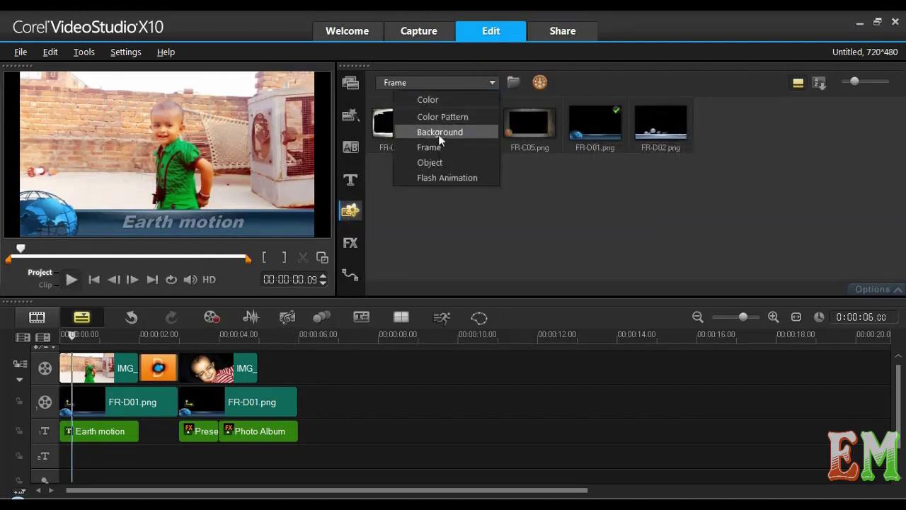
pyautogui.click(430, 163)
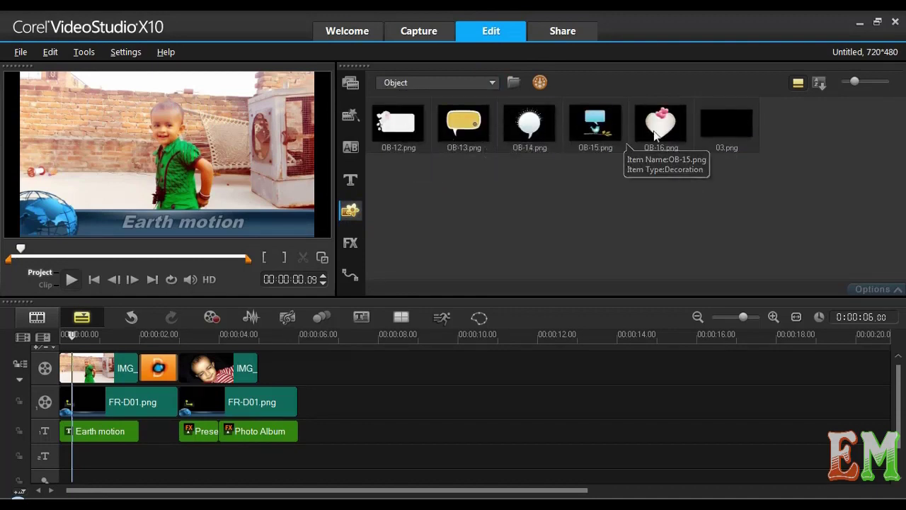
pyautogui.click(465, 125)
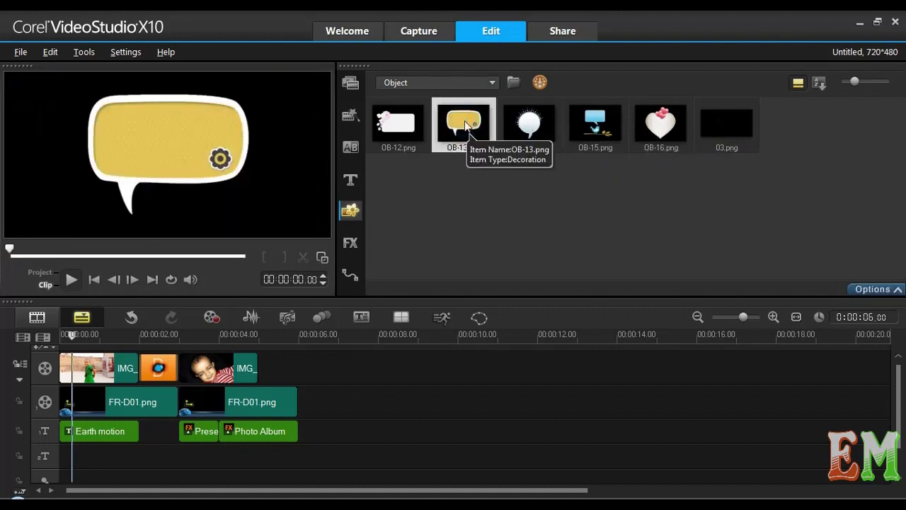
pyautogui.moveTo(464, 125); pyautogui.dragTo(205, 451)
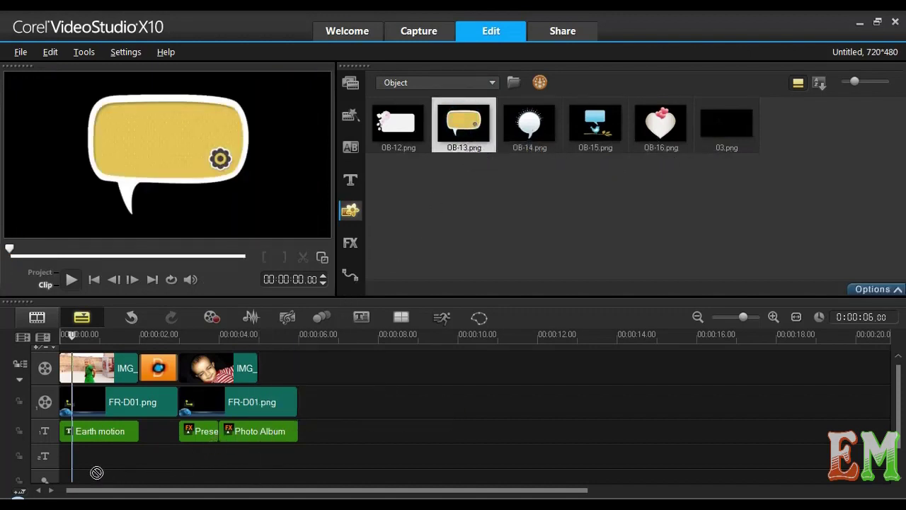
pyautogui.moveTo(87, 462); pyautogui.dragTo(89, 478)
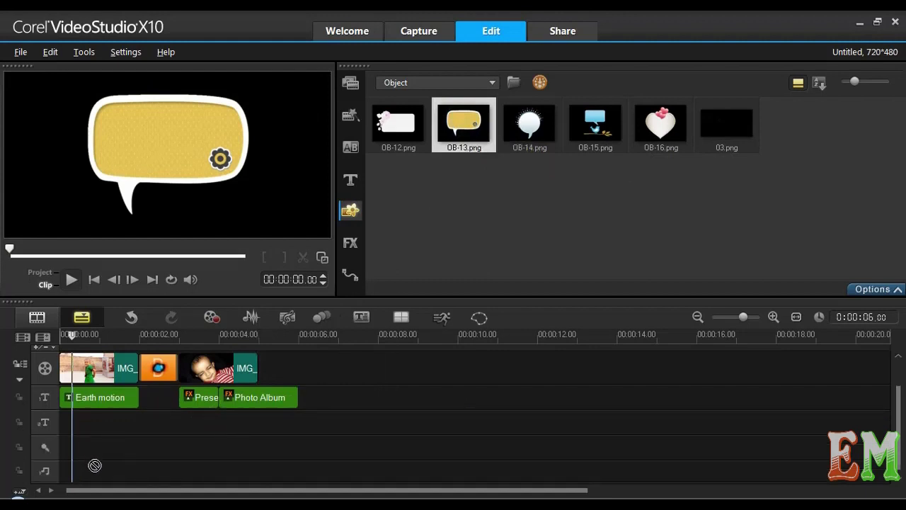
pyautogui.moveTo(241, 416); pyautogui.dragTo(325, 368)
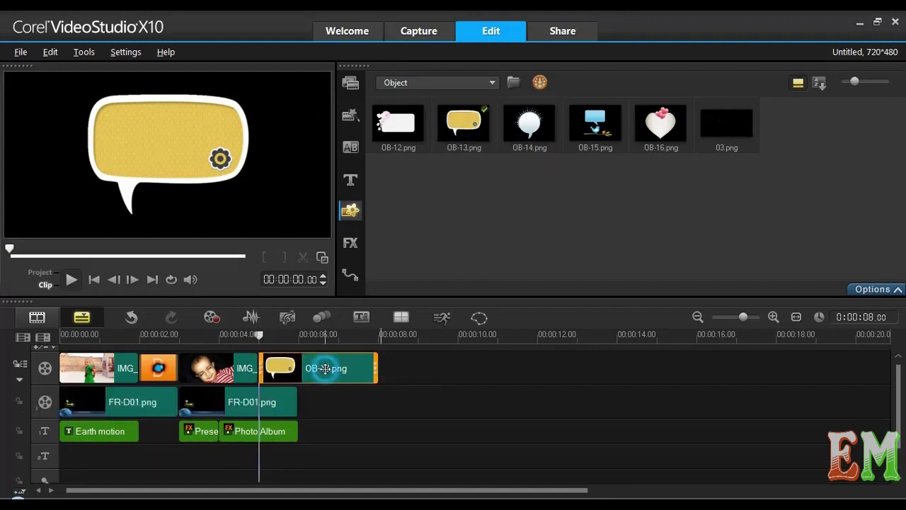
pyautogui.press('Delete')
# - Add a second overlay track to the timeline with the Track Manager
pyautogui.rightClick(44, 370)
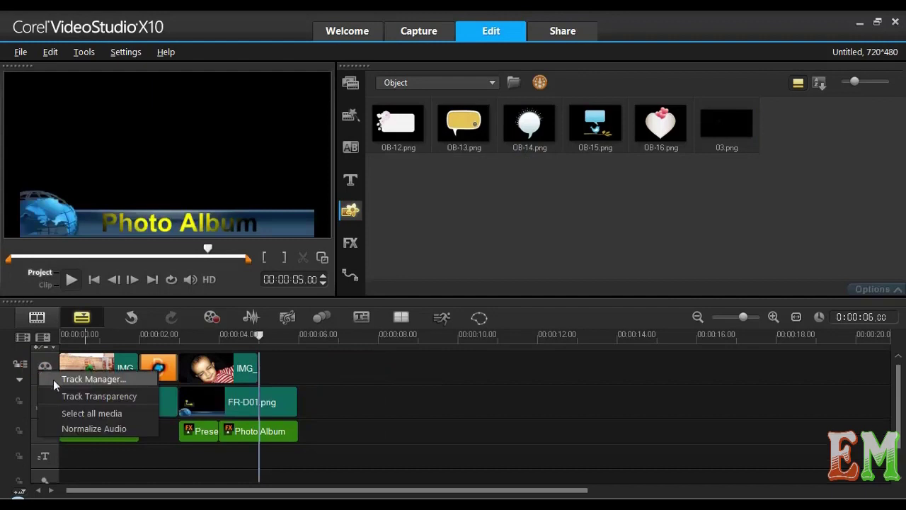
pyautogui.click(84, 379)
pyautogui.click(514, 236)
pyautogui.click(514, 258)
pyautogui.click(477, 337)
# - Place the OB-13.png speech bubble at the start of the second overlay track, then shrink and reposition it over the boy's photo
pyautogui.moveTo(464, 124); pyautogui.dragTo(85, 433)
pyautogui.moveTo(162, 153); pyautogui.dragTo(104, 105)
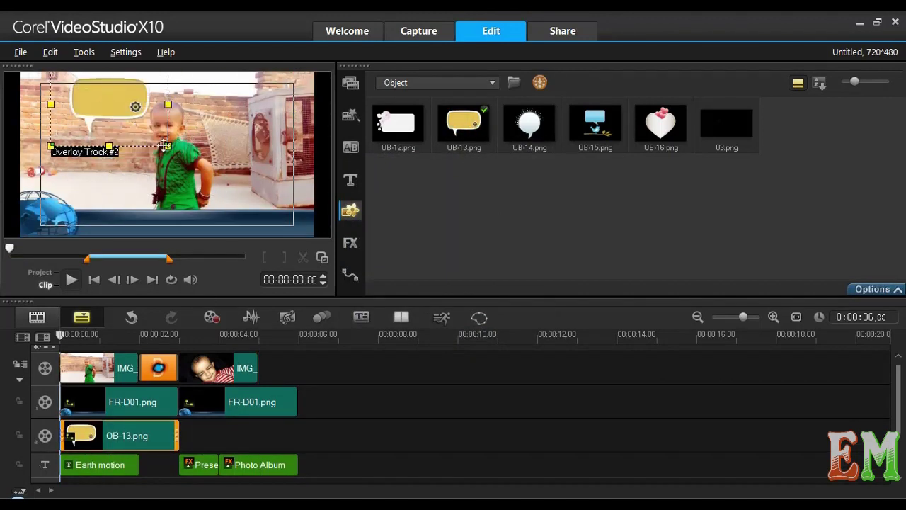
pyautogui.moveTo(169, 146); pyautogui.dragTo(108, 133)
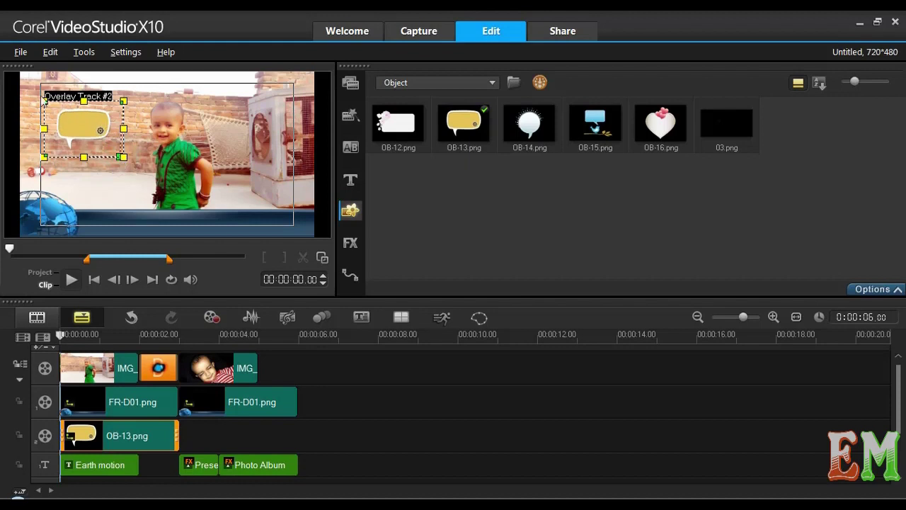
pyautogui.moveTo(122, 156); pyautogui.dragTo(130, 162)
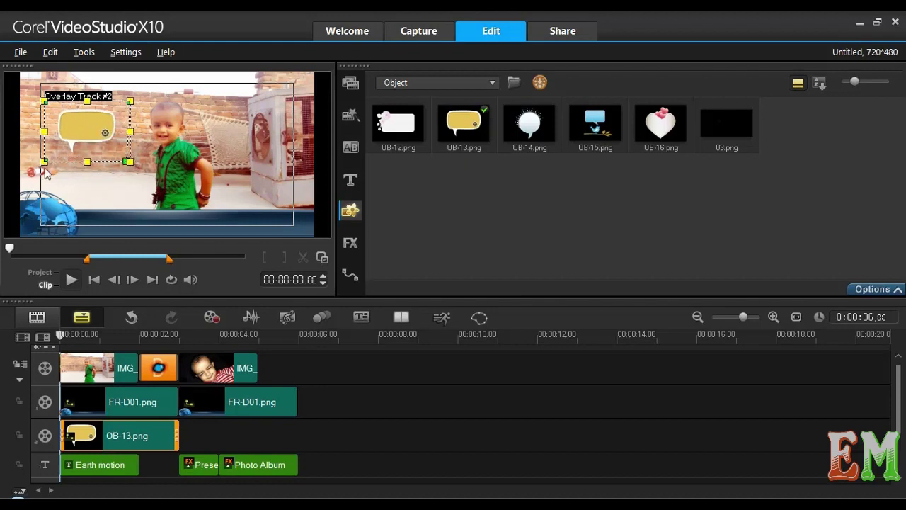
pyautogui.moveTo(58, 132); pyautogui.dragTo(134, 132)
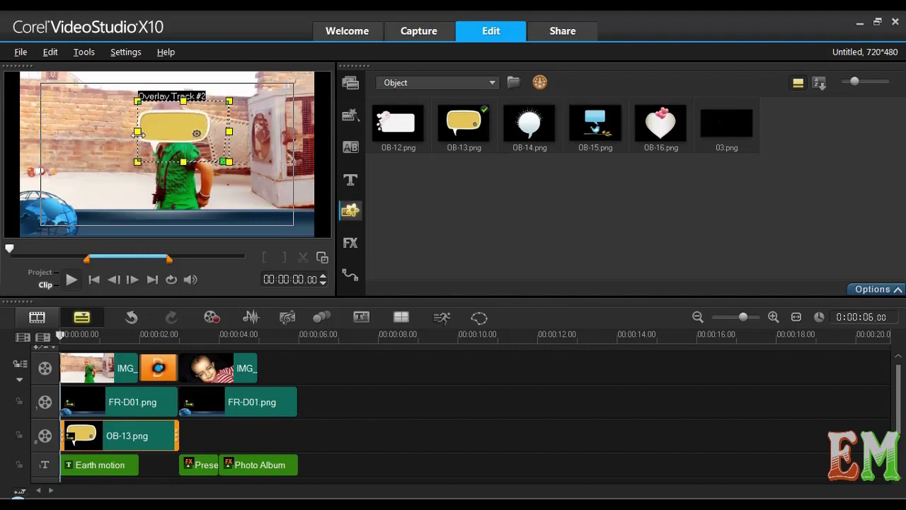
pyautogui.moveTo(224, 161); pyautogui.dragTo(221, 159)
# - Undo the resizing and repositioning of the OB-13.png speech bubble, then delete it from the second overlay track
pyautogui.hotkey('ctrl', 'z')
pyautogui.hotkey('ctrl', 'z')
pyautogui.hotkey('ctrl', 'z')
pyautogui.hotkey('ctrl', 'z')
pyautogui.hotkey('ctrl', 'z')
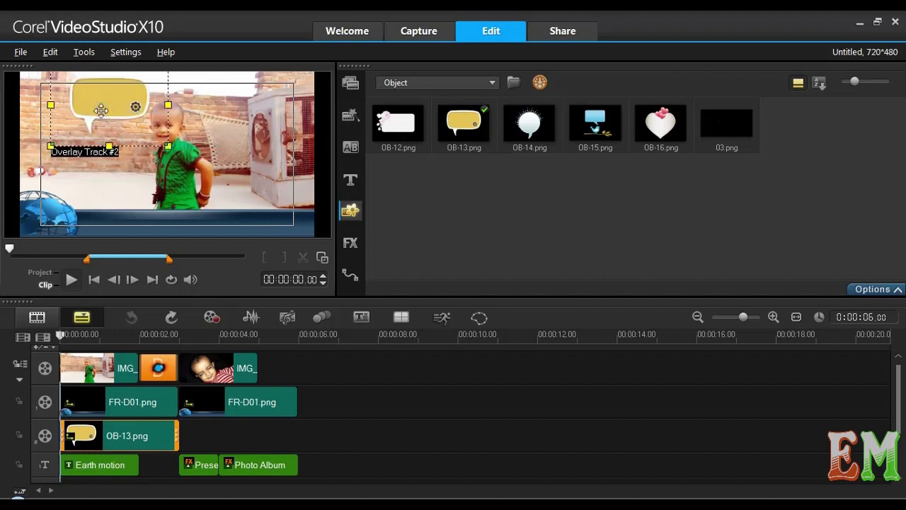
pyautogui.press('Delete')
# - Place the OB-14.png speech bubble at the start of the second overlay track and position it beside the boy's head
pyautogui.moveTo(529, 131); pyautogui.dragTo(90, 434)
pyautogui.moveTo(208, 129); pyautogui.dragTo(224, 136)
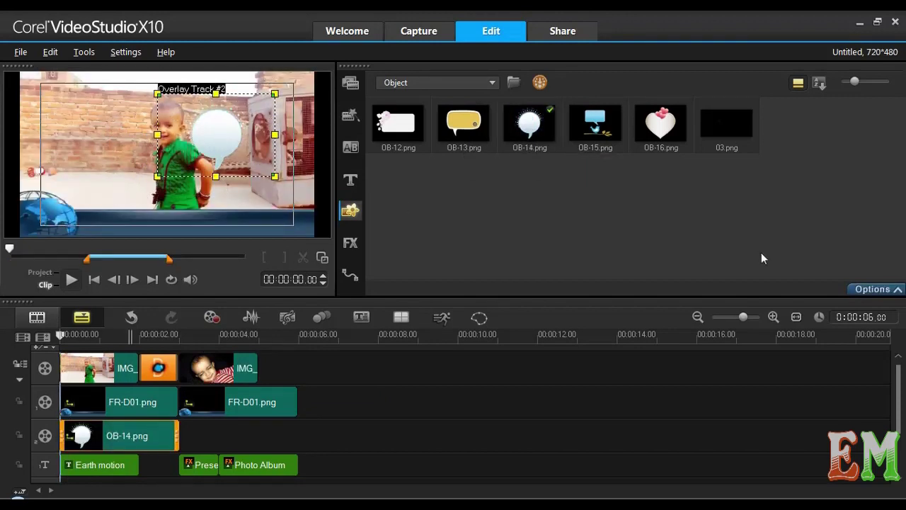
# - Rotate the OB-14.png speech bubble clip to the right once
pyautogui.click(872, 288)
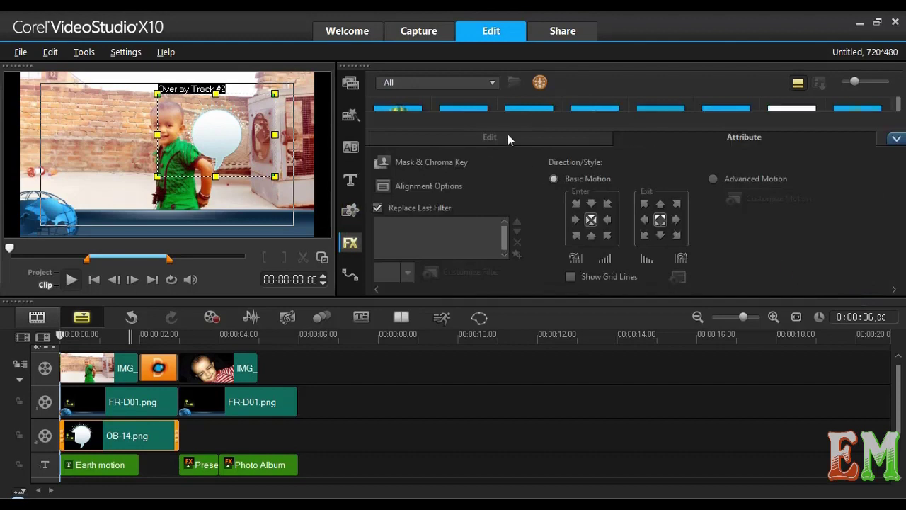
pyautogui.click(507, 134)
pyautogui.click(402, 192)
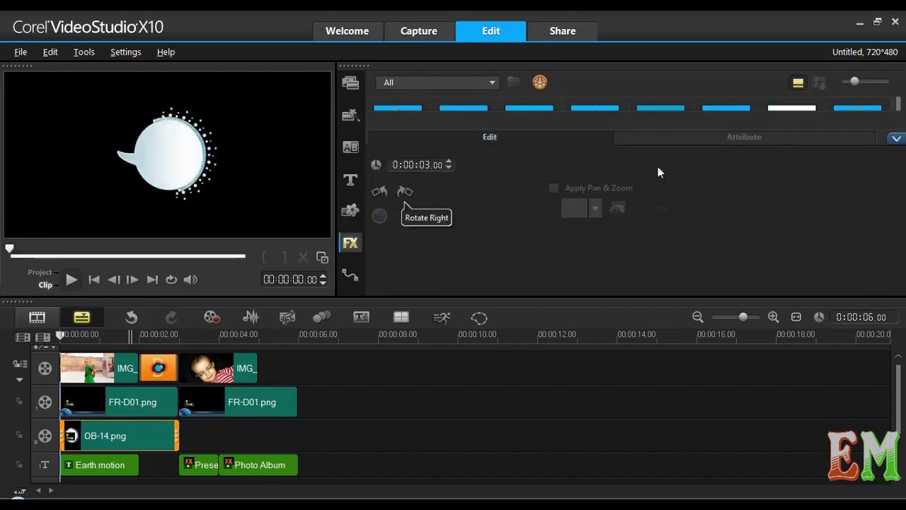
# - Add the LOREM | IPSUM title preset at the start of the second title track
pyautogui.click(897, 140)
pyautogui.click(148, 427)
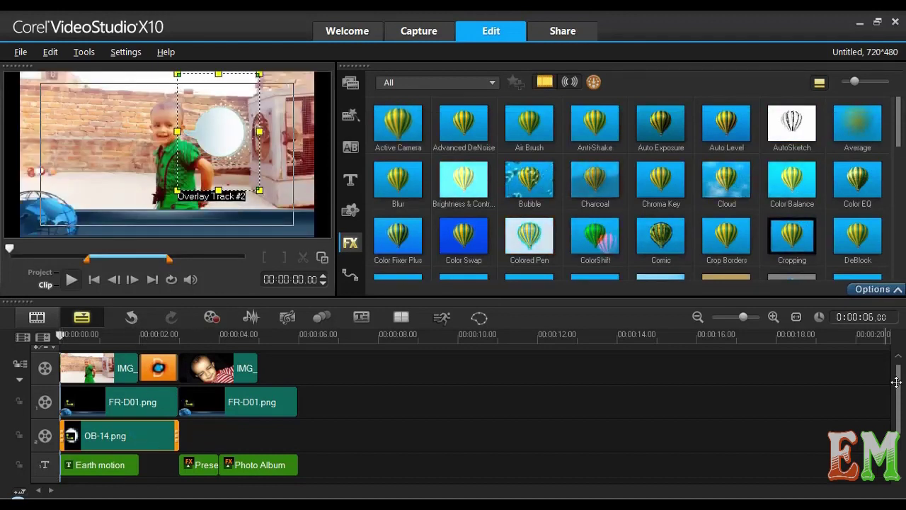
pyautogui.scroll(-1, 895, 382)
pyautogui.click(350, 181)
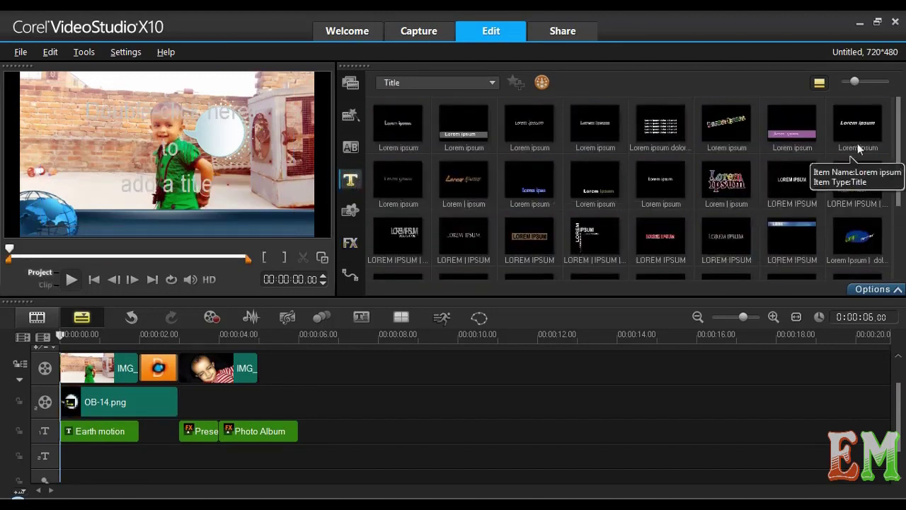
pyautogui.scroll(-2, 842, 184)
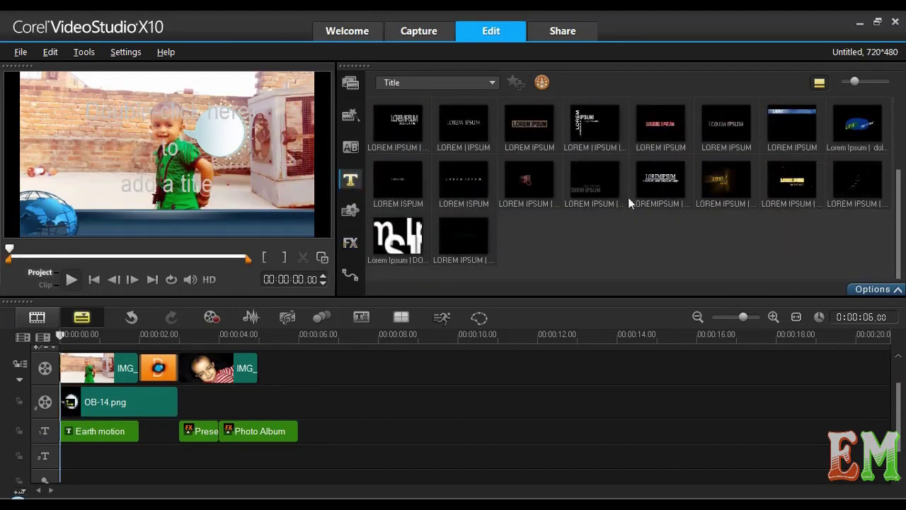
pyautogui.moveTo(472, 136); pyautogui.dragTo(68, 464)
# - Replace the LOREM text of the new title with HALLO and remove the IPSUM text
pyautogui.click(126, 152)
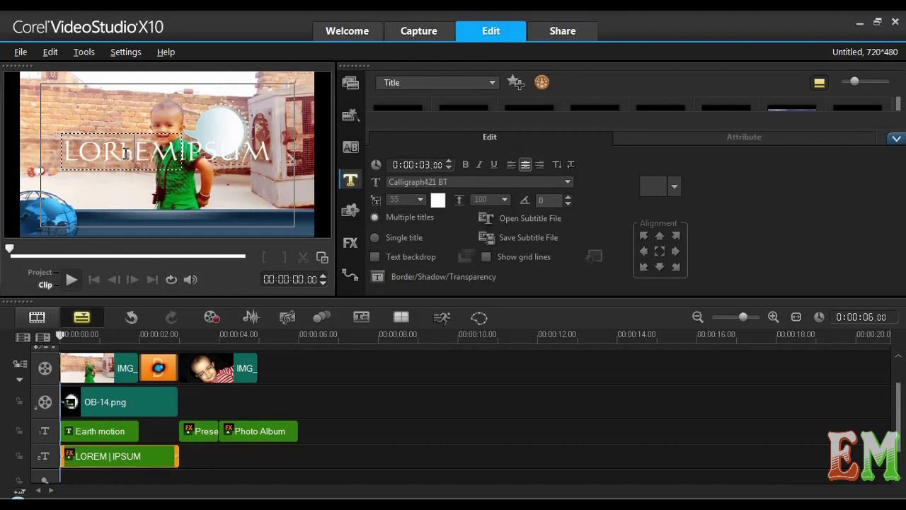
pyautogui.doubleClick(125, 152)
pyautogui.write('HALLO')
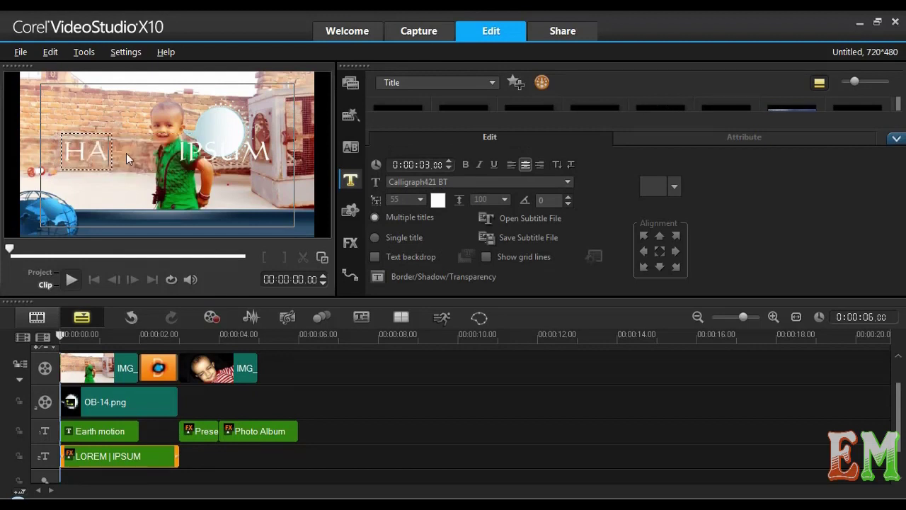
pyautogui.click(106, 157)
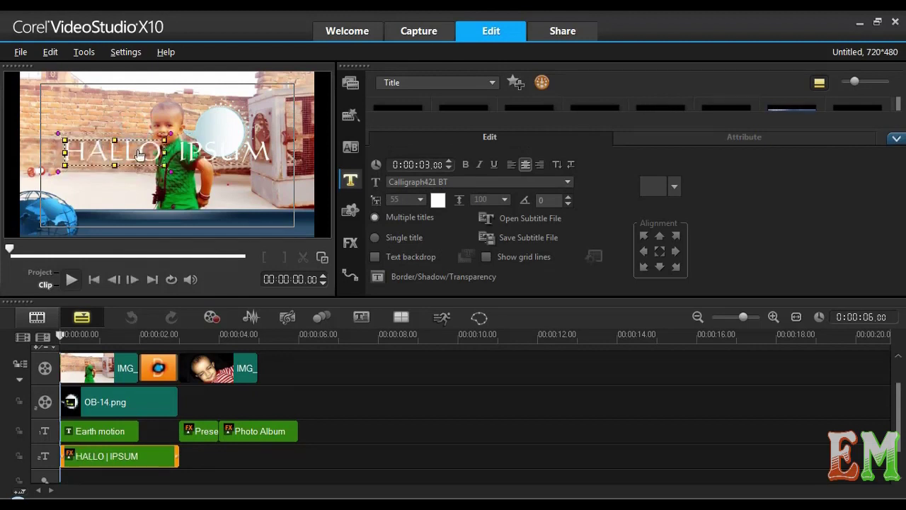
# - Colour the HALLO title blue, shrink it to size 22 and fit it inside the speech bubble
pyautogui.click(439, 200)
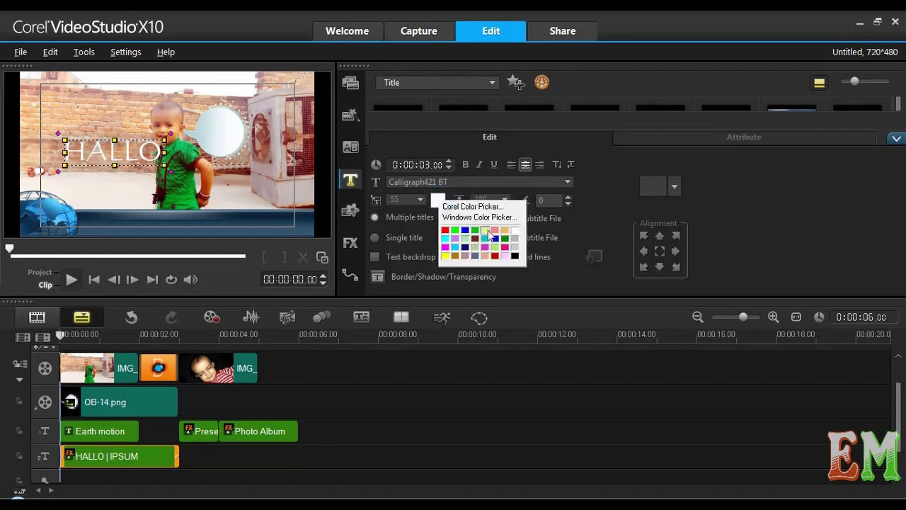
pyautogui.click(490, 242)
pyautogui.moveTo(165, 165); pyautogui.dragTo(118, 155)
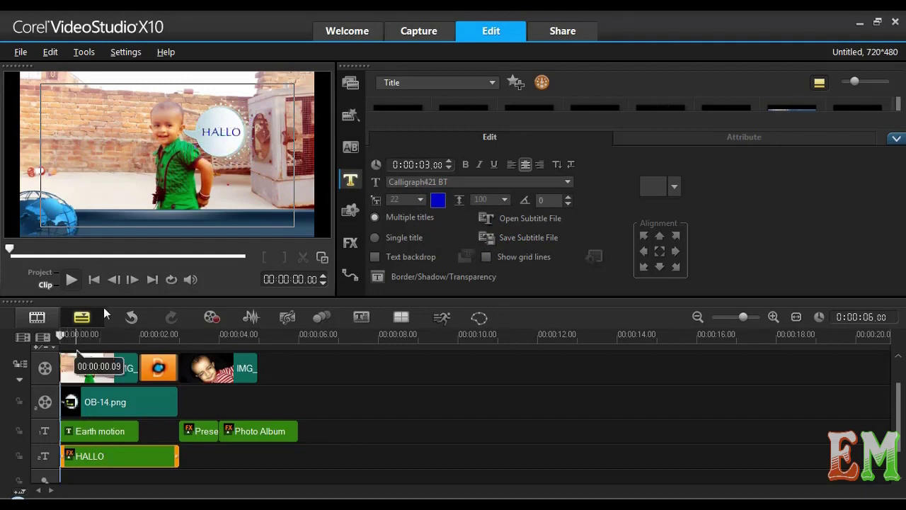
# - Trim the OB-14.png clip to start at about half a second and end with the first photo at 2 seconds
pyautogui.click(71, 279)
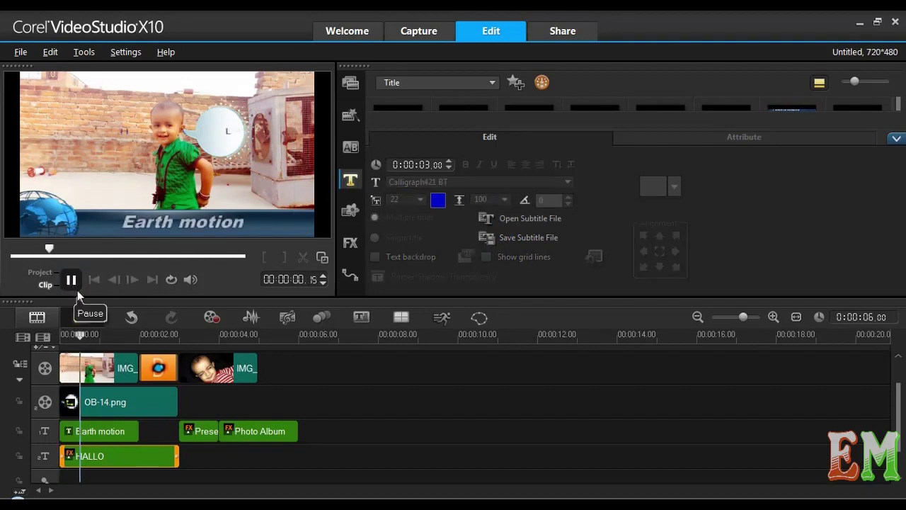
pyautogui.click(78, 291)
pyautogui.click(123, 403)
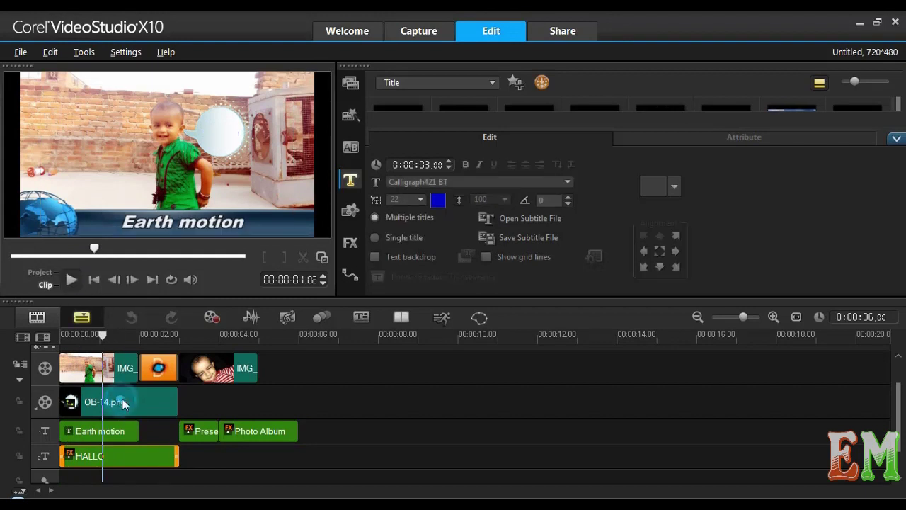
pyautogui.moveTo(174, 403); pyautogui.dragTo(139, 402)
pyautogui.click(139, 409)
# - Play the project from the start to check the speech bubble with its HALLO title
pyautogui.moveTo(144, 342); pyautogui.dragTo(62, 342)
pyautogui.press('space')
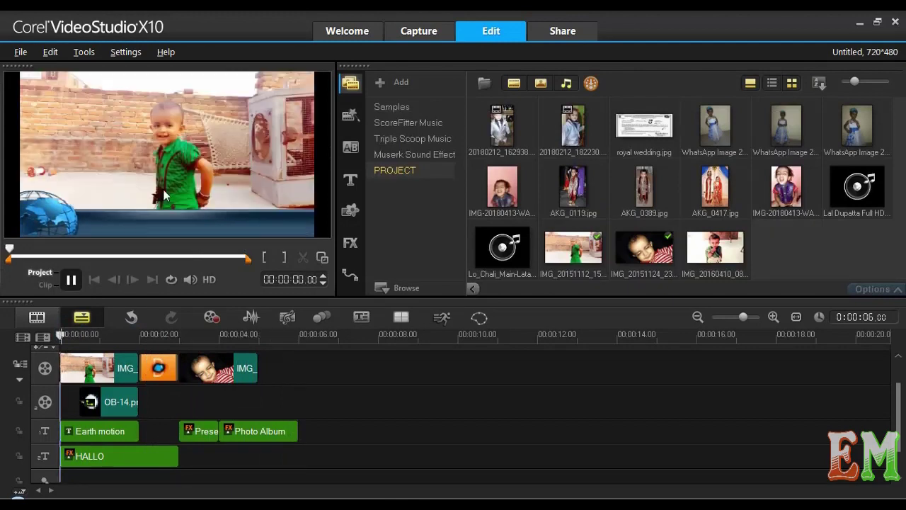
pyautogui.press('space')
# - Display the Flash Animation graphics and preview FL-F01.swf and FL-F02.swf
pyautogui.click(350, 210)
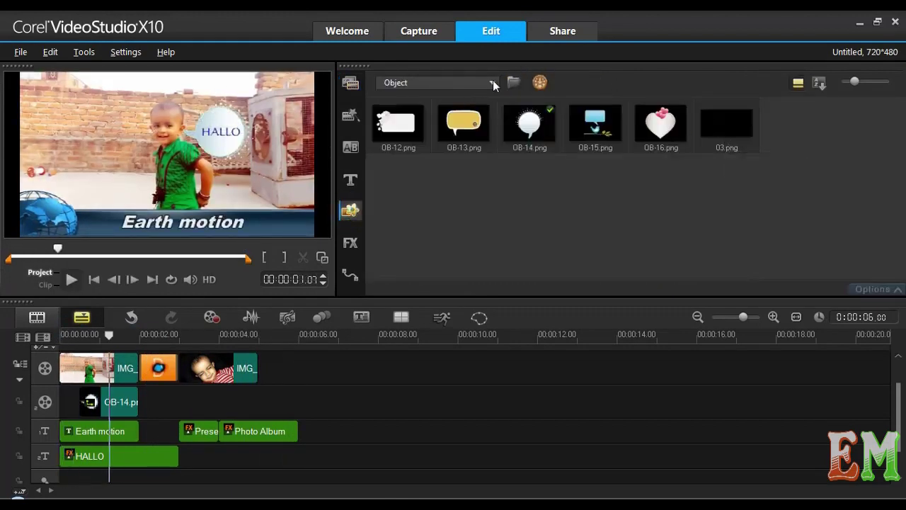
pyautogui.click(492, 83)
pyautogui.click(444, 177)
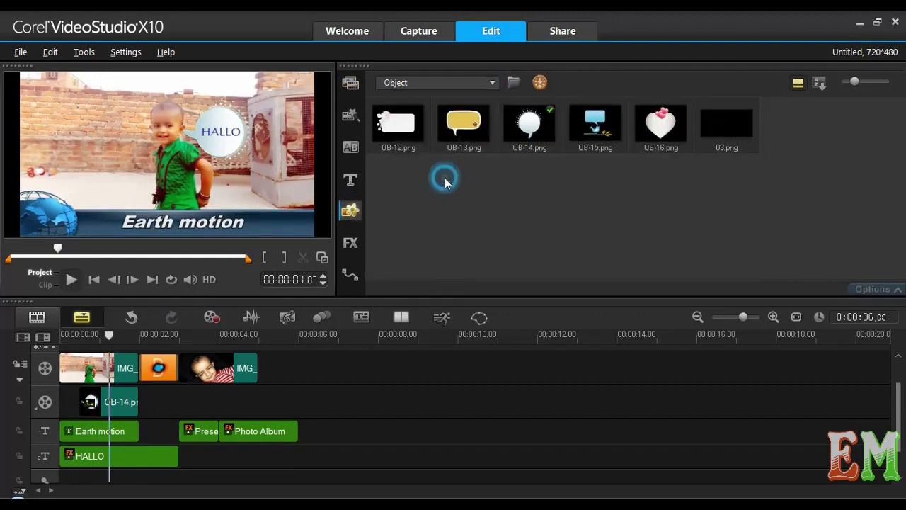
pyautogui.click(407, 130)
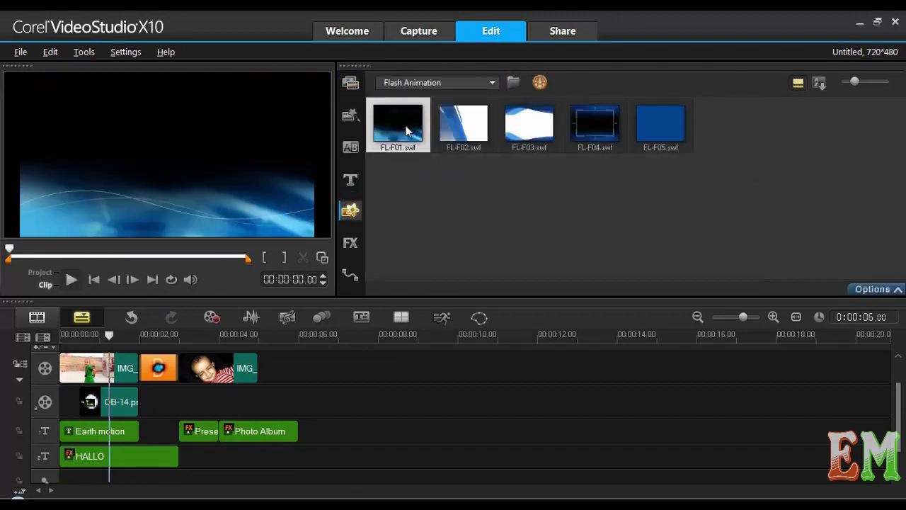
pyautogui.click(74, 279)
pyautogui.click(455, 124)
pyautogui.click(75, 280)
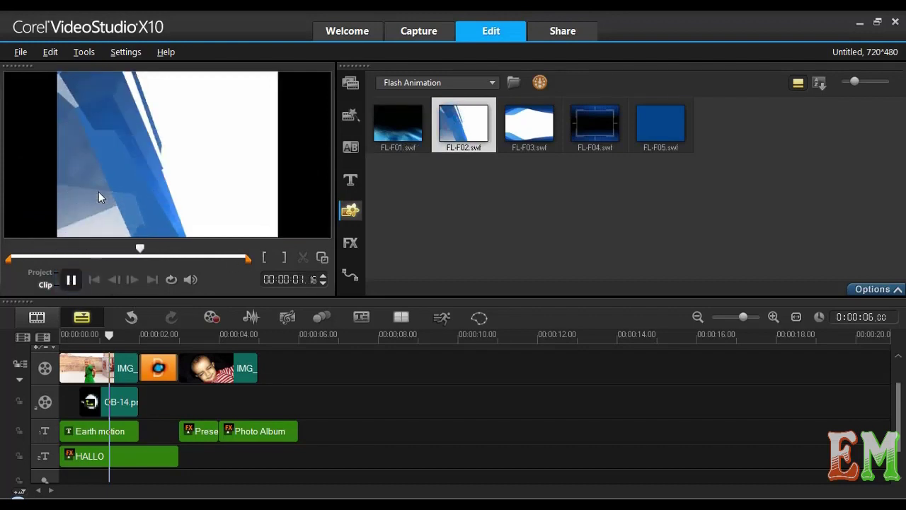
# - Preview the FL-F04.swf, FL-F05.swf and FL-F03.swf animations
pyautogui.click(585, 127)
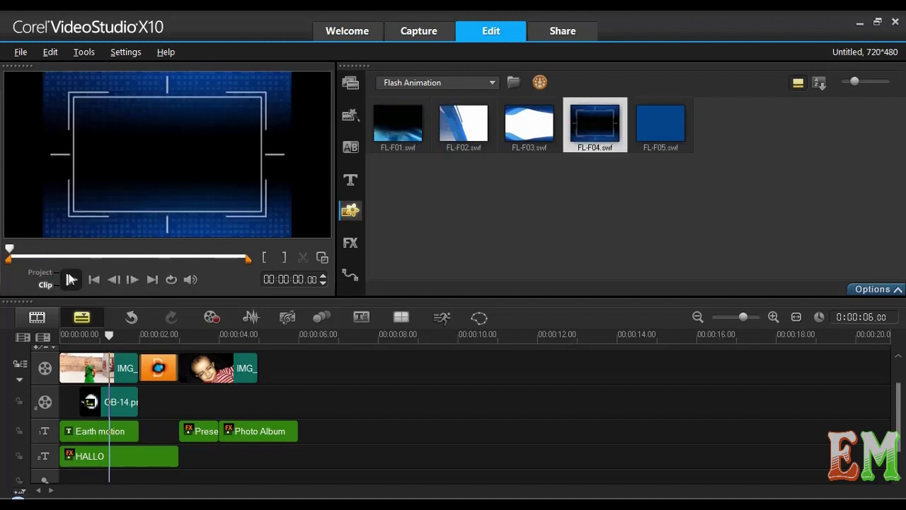
pyautogui.click(63, 279)
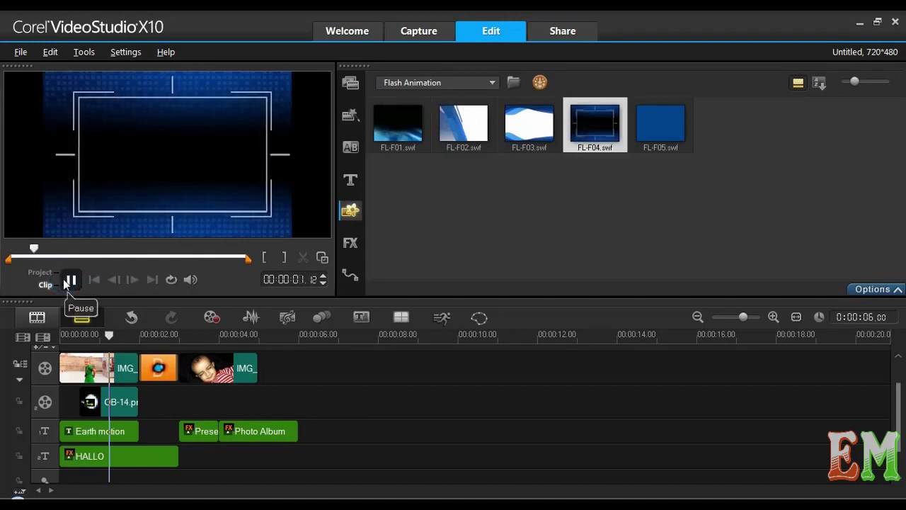
pyautogui.click(671, 128)
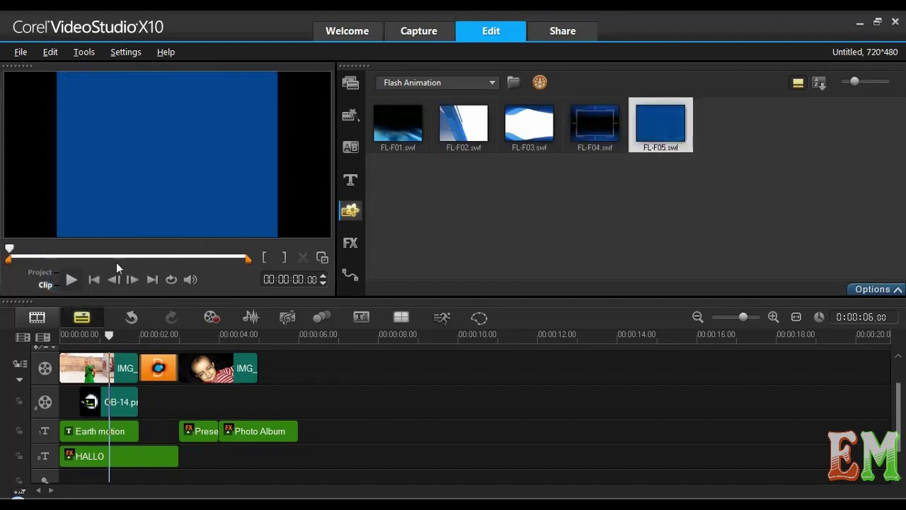
pyautogui.click(72, 280)
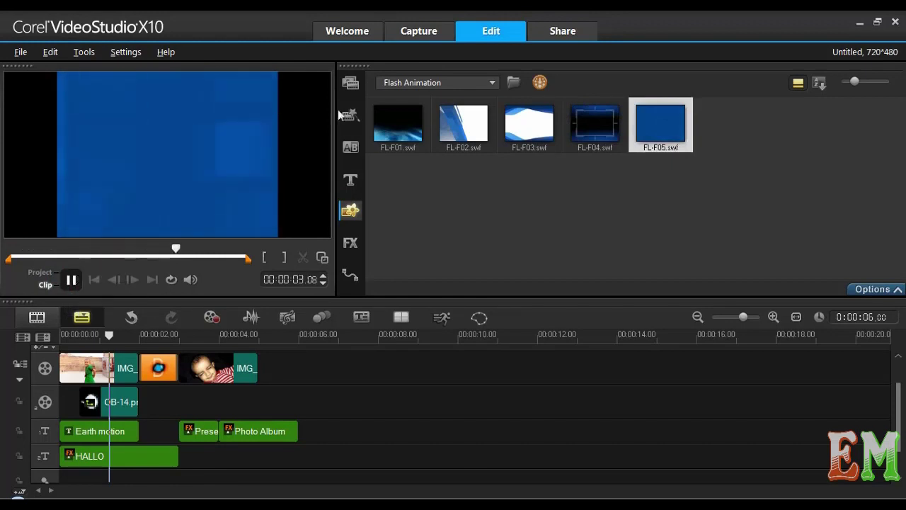
pyautogui.click(517, 137)
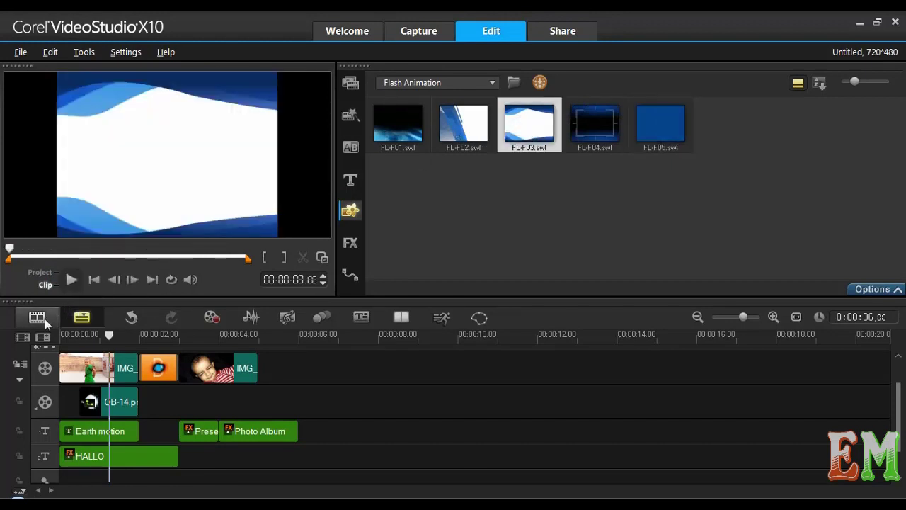
pyautogui.click(70, 281)
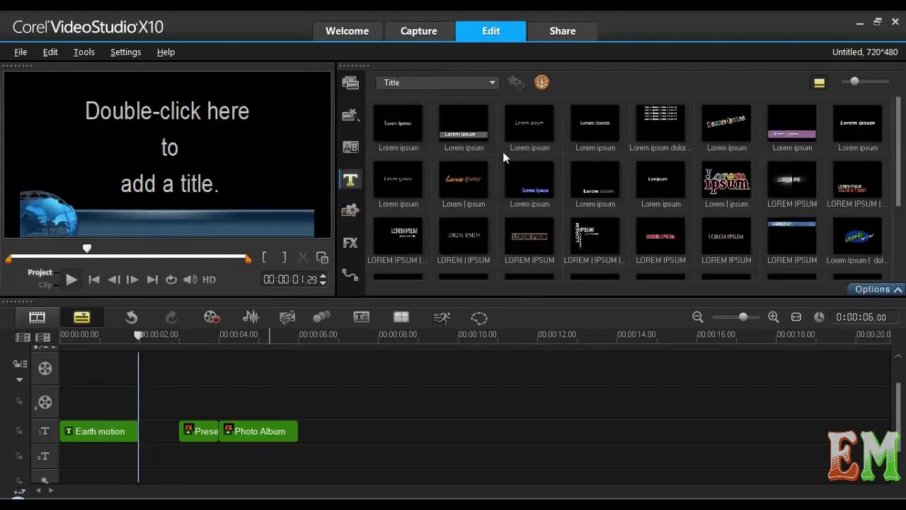
# - Move the Present title directly after Earth motion, lengthen it to 01.09, and place Photo Album right behind it
pyautogui.moveTo(198, 431); pyautogui.dragTo(156, 431)
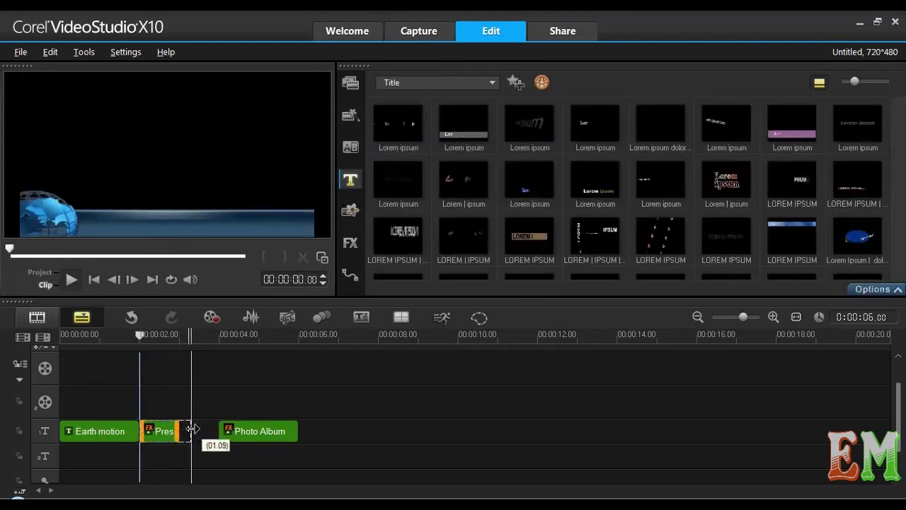
pyautogui.moveTo(248, 431); pyautogui.dragTo(230, 431)
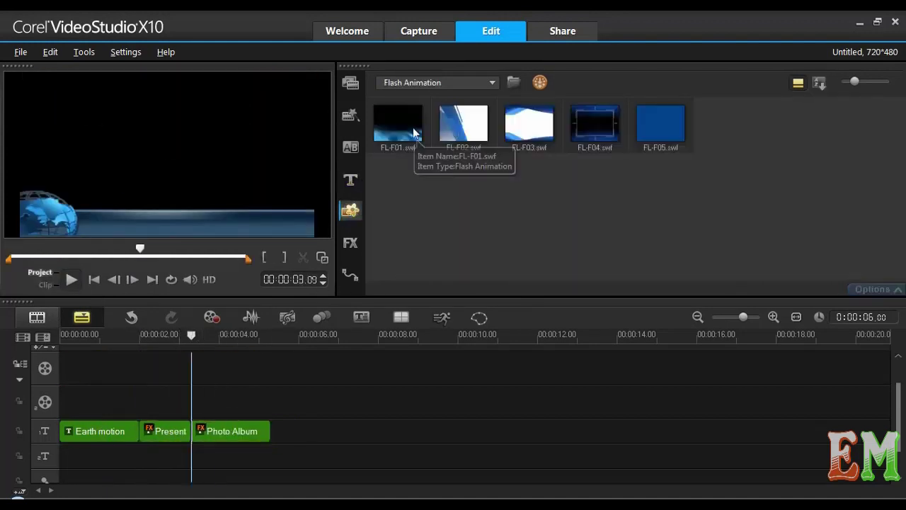
# - Delete the FR-D01.png frame clips from the first overlay track and remove the second overlay track
pyautogui.click(412, 127)
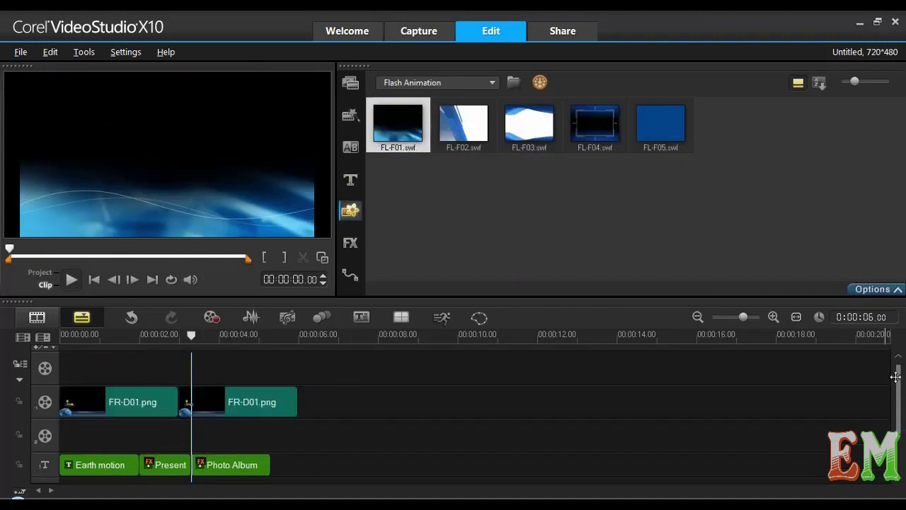
pyautogui.click(126, 405)
pyautogui.press('Delete')
pyautogui.rightClick(47, 398)
pyautogui.click(99, 338)
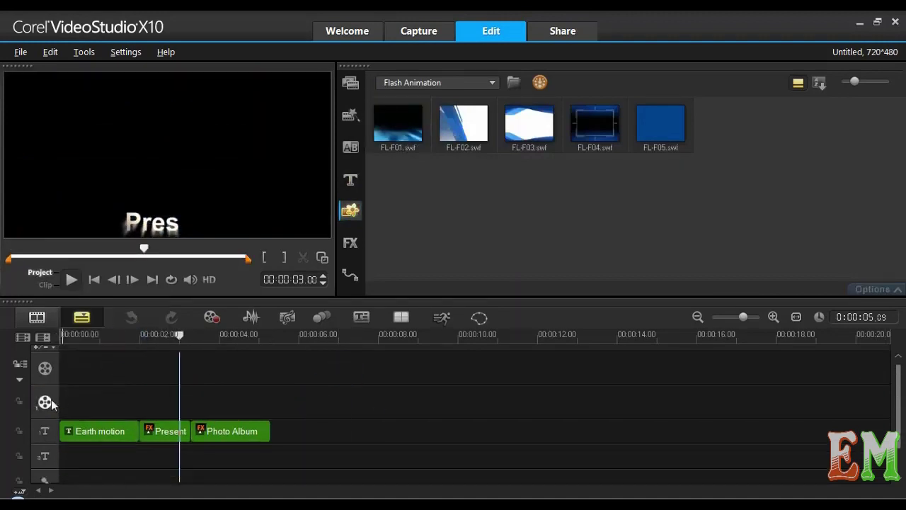
# - Place FL-F01.swf at the start of the video track trimmed to 2 seconds, and move the Earth motion title up
pyautogui.moveTo(398, 124); pyautogui.dragTo(105, 356)
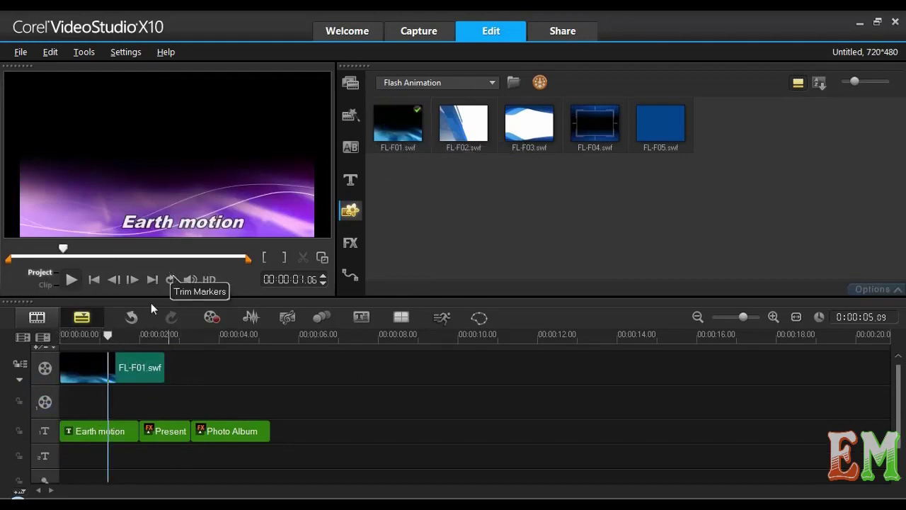
pyautogui.click(151, 141)
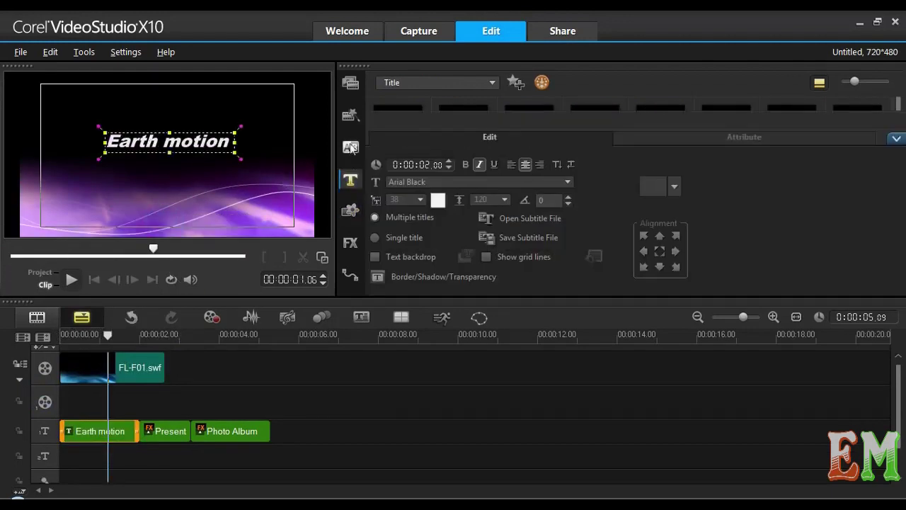
pyautogui.moveTo(163, 368); pyautogui.dragTo(139, 368)
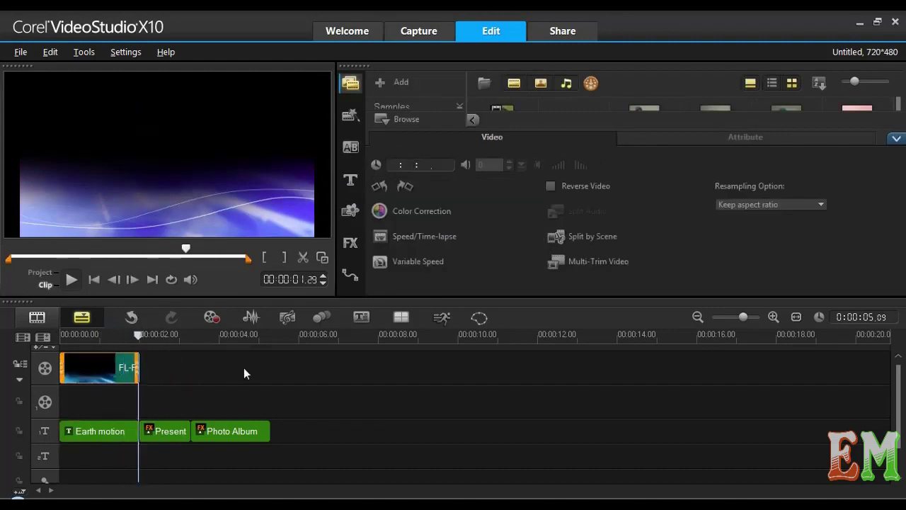
# - Replace the FL-F01.swf clip on the video track with the FL-F03.swf animation
pyautogui.click(350, 210)
pyautogui.click(99, 367)
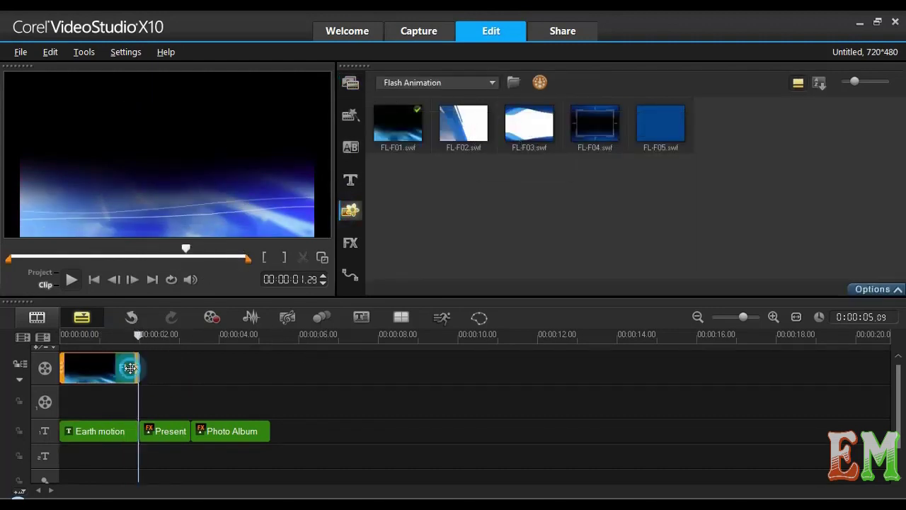
pyautogui.press('Delete')
pyautogui.moveTo(529, 124); pyautogui.dragTo(116, 368)
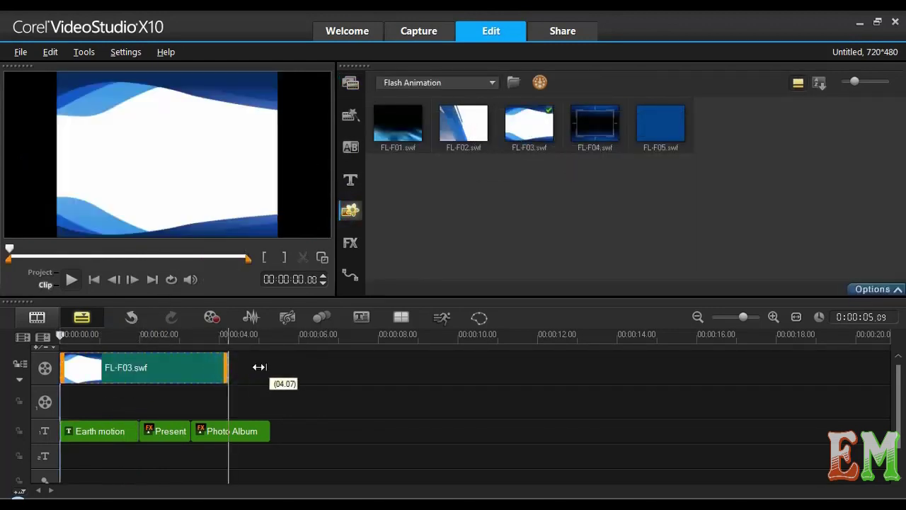
# - Shorten the Earth motion title to 01.18 and Photo Album to 01.10 so the consecutive titles end with FL-F03.swf
pyautogui.click(143, 430)
pyautogui.moveTo(143, 430); pyautogui.dragTo(128, 430)
pyautogui.click(205, 433)
pyautogui.moveTo(205, 434)
pyautogui.mouseDown()
pyautogui.moveTo(233, 429)
pyautogui.moveTo(206, 424)
pyautogui.mouseUp()
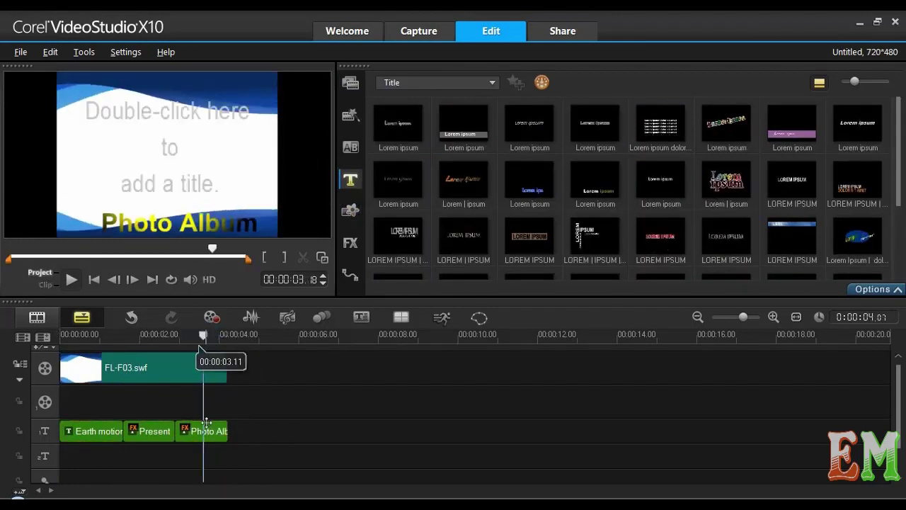
# - Set the text colour of the Photo Album and Present titles to dark green
pyautogui.doubleClick(176, 222)
pyautogui.click(437, 201)
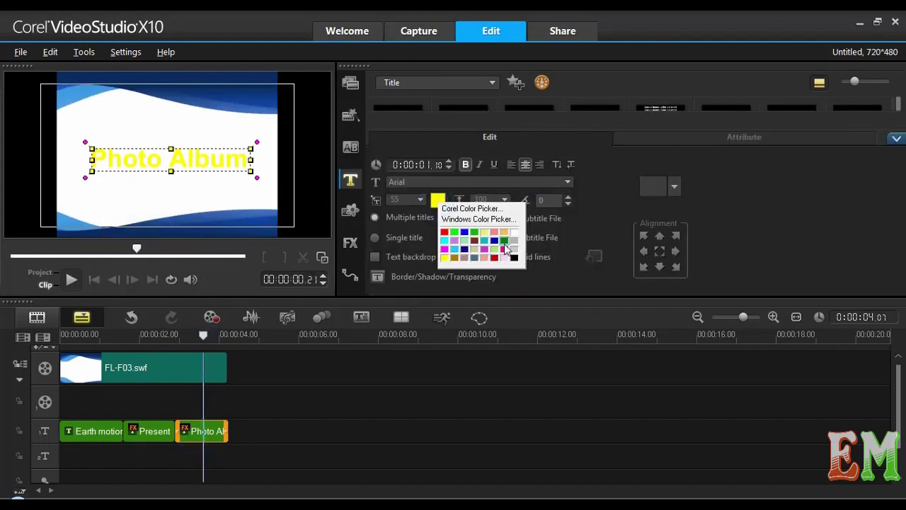
pyautogui.click(504, 242)
pyautogui.click(152, 433)
pyautogui.click(438, 201)
pyautogui.click(507, 238)
# - Set the text colour of the Earth motion title to bright green
pyautogui.click(94, 430)
pyautogui.click(437, 200)
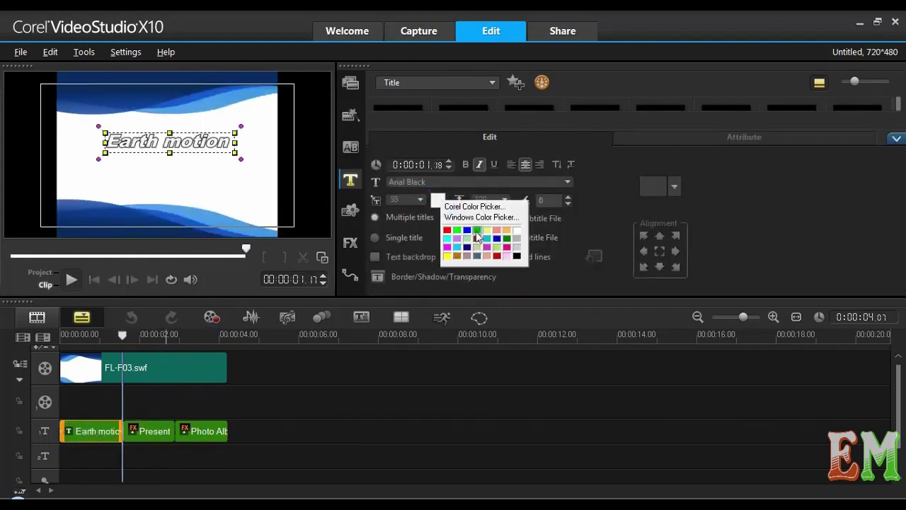
pyautogui.click(476, 231)
# - Apply the extruded shadow style to the Present title
pyautogui.click(145, 430)
pyautogui.click(443, 276)
pyautogui.click(422, 317)
pyautogui.click(433, 335)
pyautogui.click(486, 419)
# - Apply the extruded shadow style to the Earth motion title
pyautogui.click(105, 433)
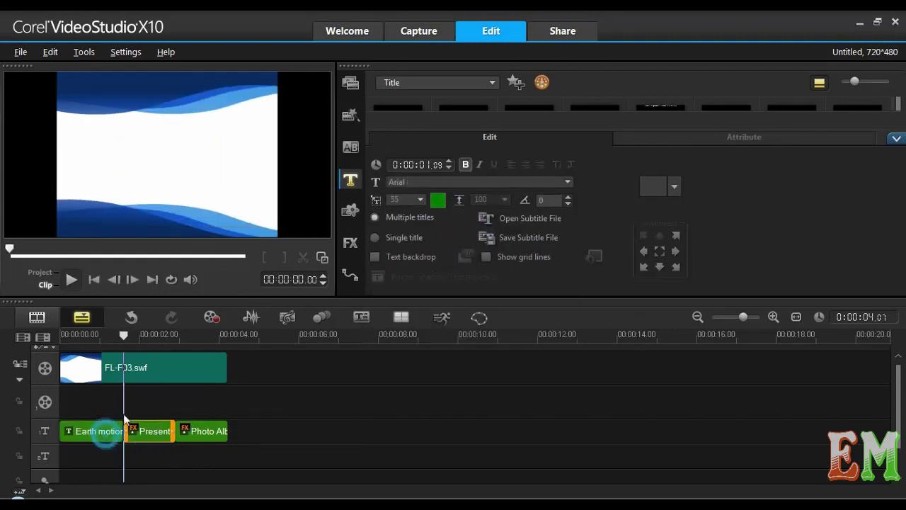
pyautogui.click(443, 276)
pyautogui.click(423, 317)
pyautogui.click(433, 335)
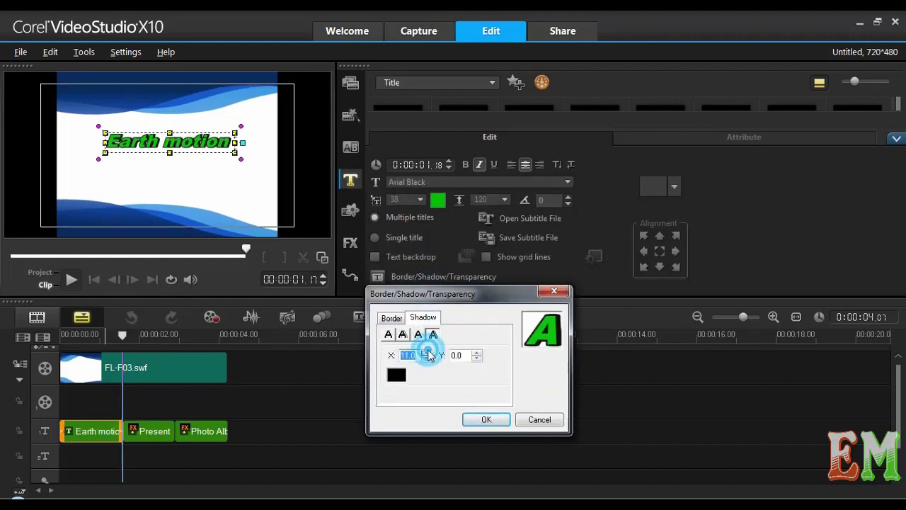
pyautogui.click(475, 420)
# - Apply the extruded shadow style to the Photo Album title and play the project from the start
pyautogui.click(205, 431)
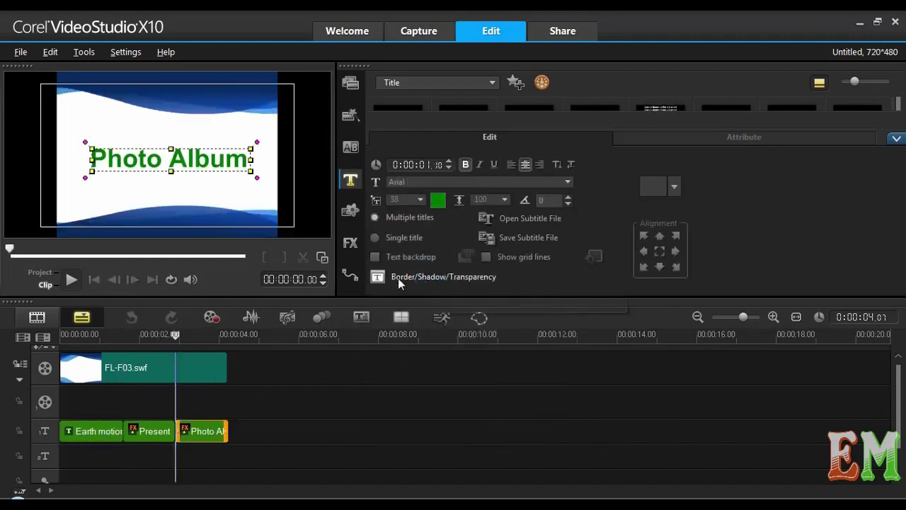
pyautogui.click(398, 278)
pyautogui.click(432, 334)
pyautogui.click(428, 355)
pyautogui.click(486, 419)
pyautogui.click(76, 338)
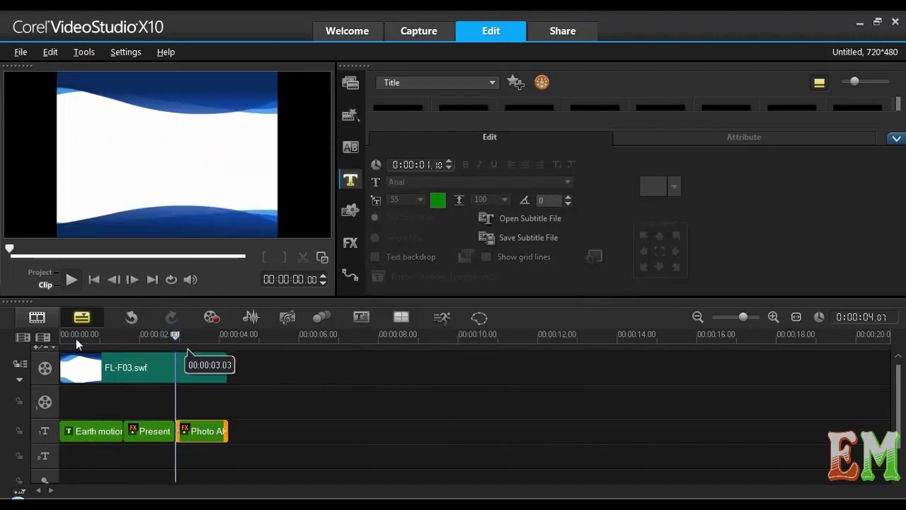
pyautogui.click(71, 279)
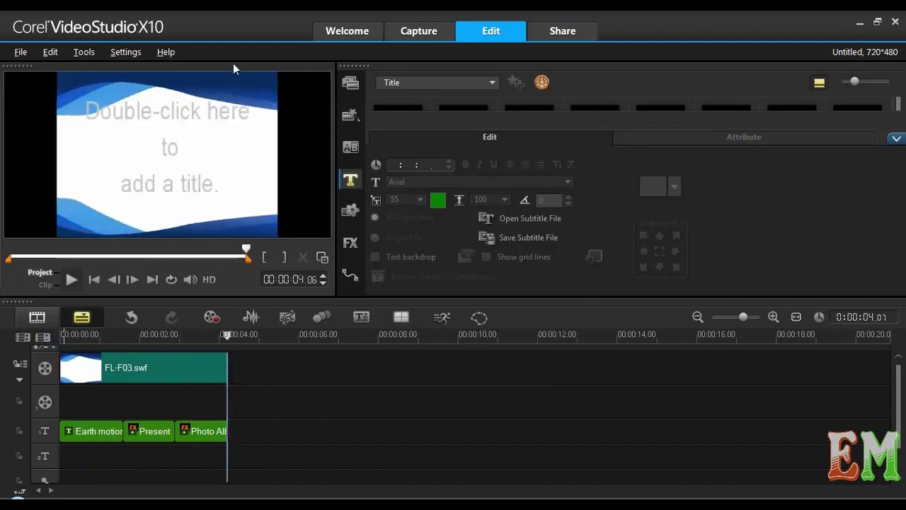
# - Try the FL-F04.swf Flash animation as the background, and replace it with FL-F02.swf on the video track
pyautogui.click(350, 210)
pyautogui.moveTo(594, 126); pyautogui.dragTo(126, 406)
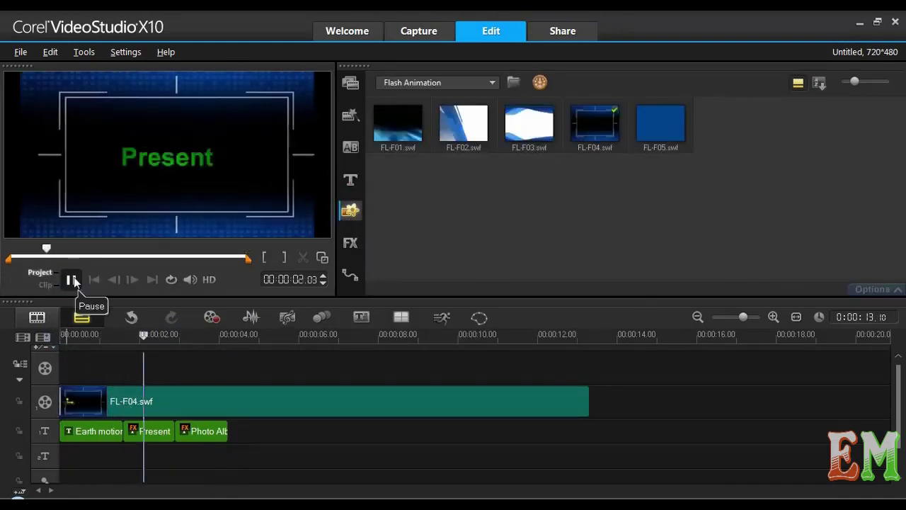
pyautogui.click(73, 280)
pyautogui.click(463, 124)
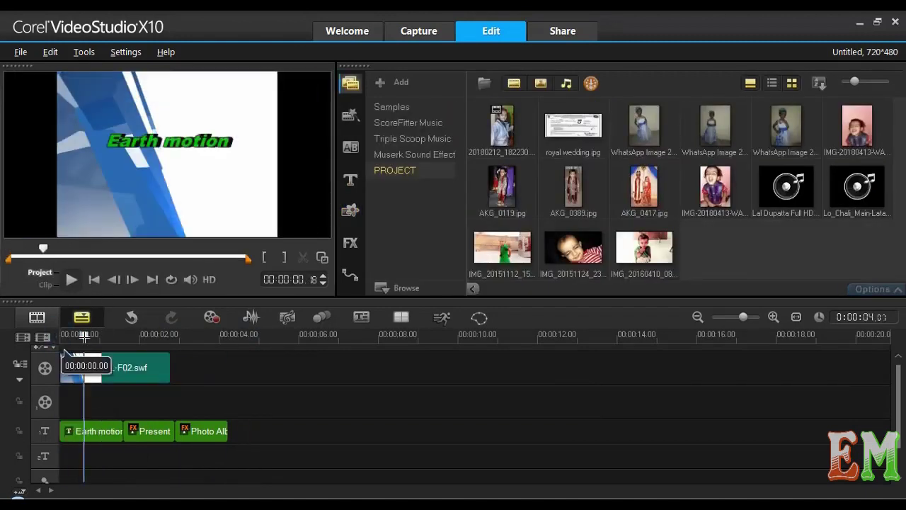
# - Move the Earth motion title onto the white background area, and shift Present to the overlay track and Photo Album to the second title track
pyautogui.doubleClick(92, 431)
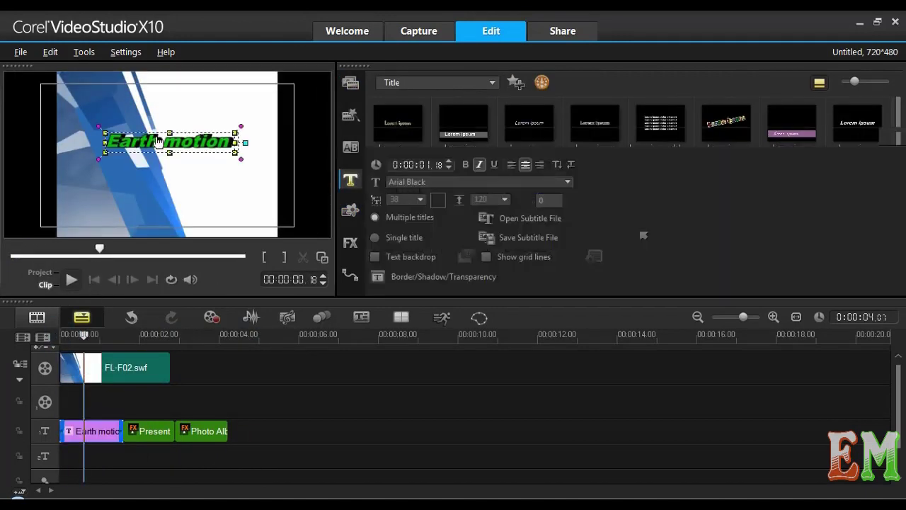
pyautogui.moveTo(150, 142); pyautogui.dragTo(189, 149)
pyautogui.moveTo(149, 433); pyautogui.dragTo(114, 402)
pyautogui.moveTo(219, 431); pyautogui.dragTo(170, 456)
pyautogui.click(113, 431)
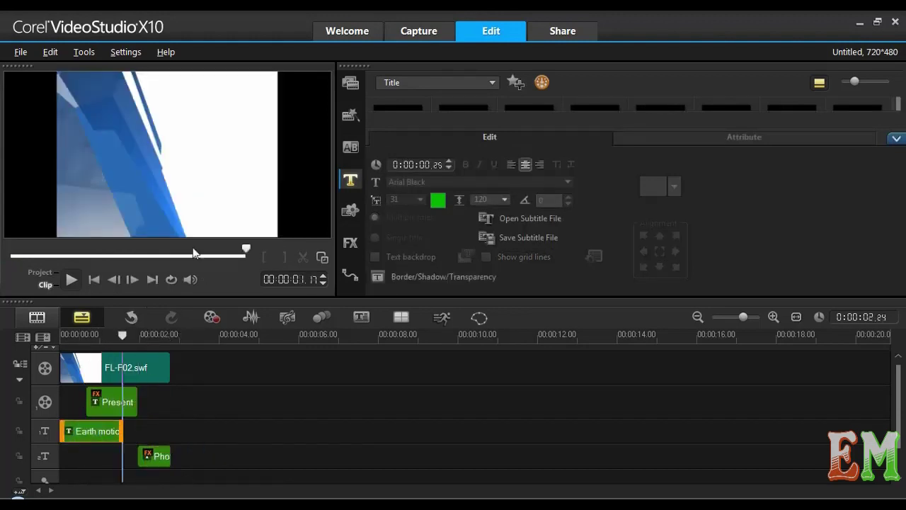
# - Reposition the Present and Photo Album titles over the white background area and play the project
pyautogui.click(106, 402)
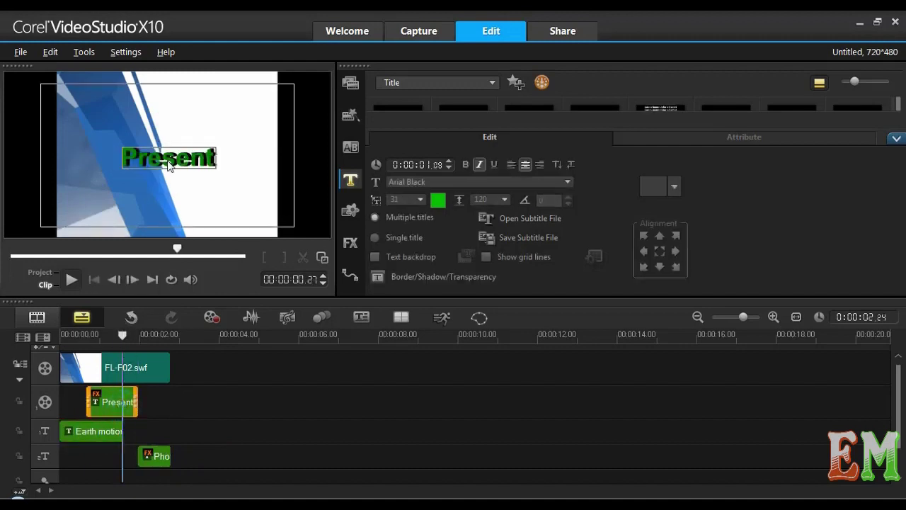
pyautogui.click(104, 344)
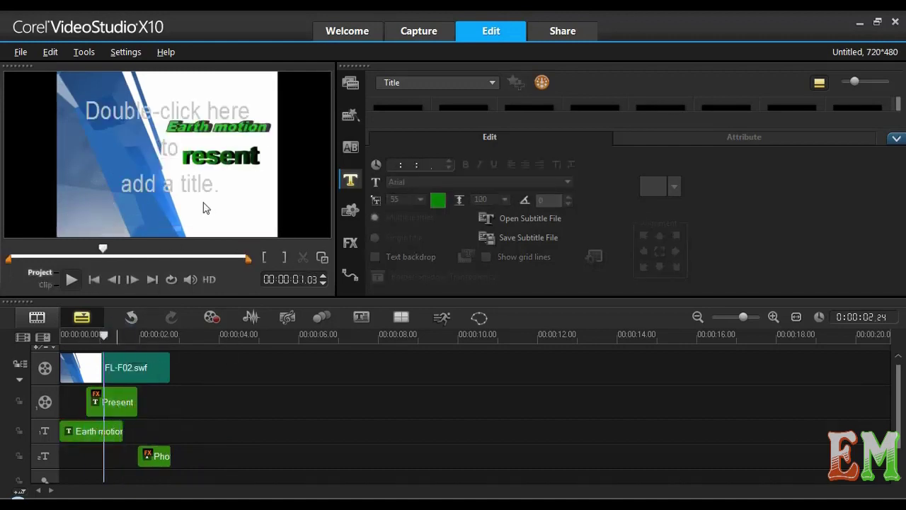
pyautogui.click(154, 456)
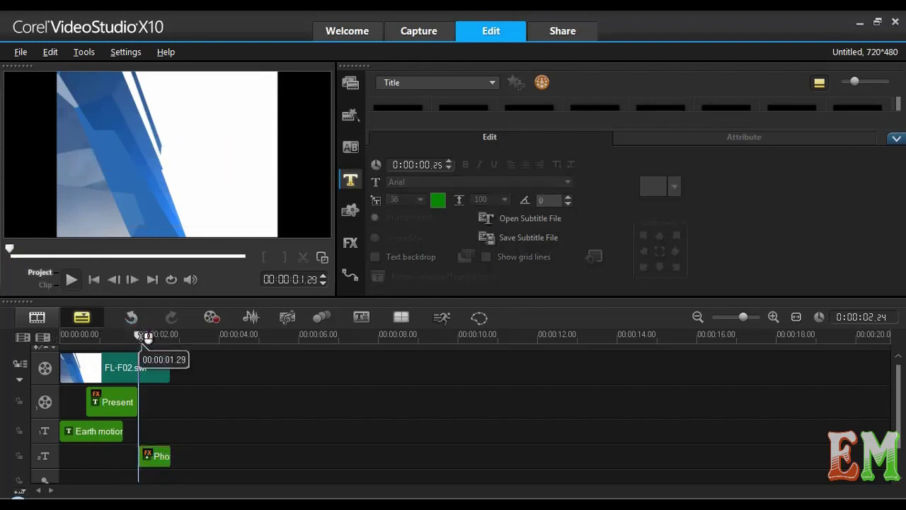
pyautogui.moveTo(144, 335); pyautogui.dragTo(66, 336)
pyautogui.click(71, 279)
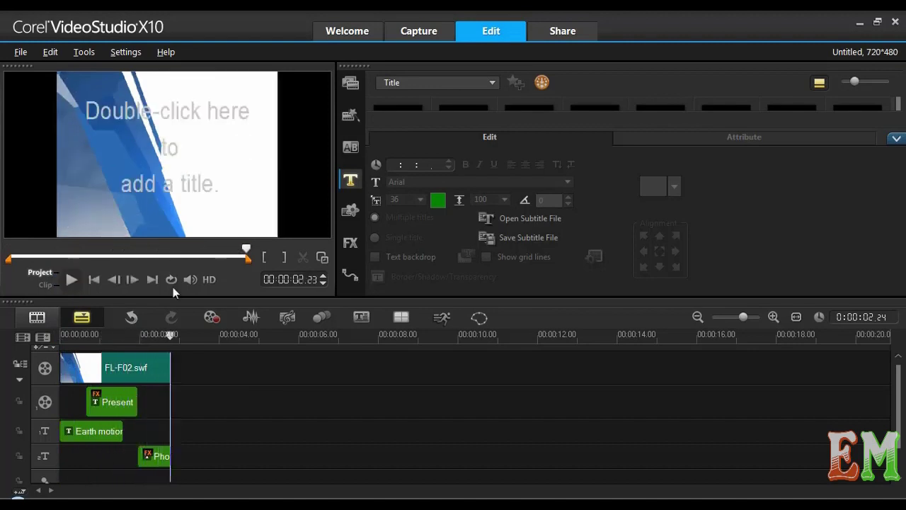
# - Append a second copy of FL-F02.swf directly after the first on the video track
pyautogui.click(170, 365)
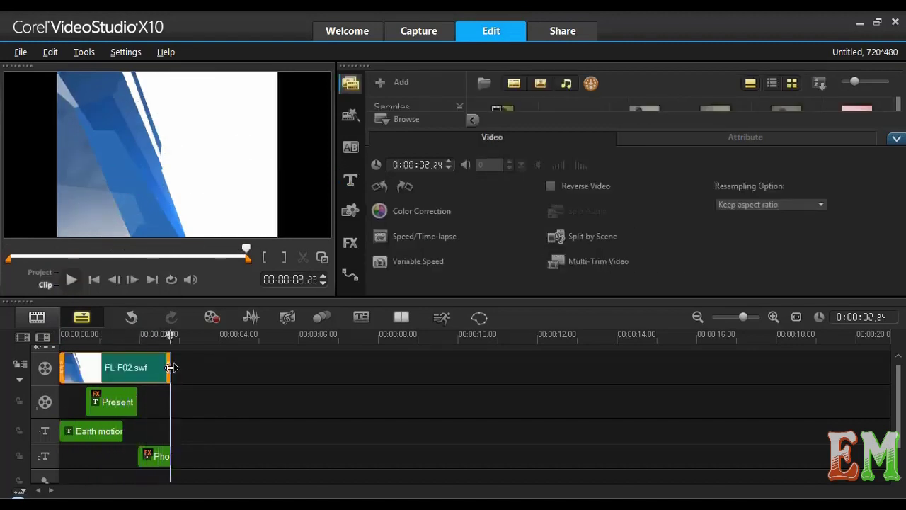
pyautogui.hotkey('ctrl', 'v')
pyautogui.click(186, 370)
# - Lengthen the three titles and stagger them across the FL-F02.swf clips, with Earth motion ending at the first clip and Photo Album starting after Present
pyautogui.moveTo(121, 434); pyautogui.dragTo(170, 431)
pyautogui.moveTo(117, 409); pyautogui.dragTo(188, 405)
pyautogui.click(163, 454)
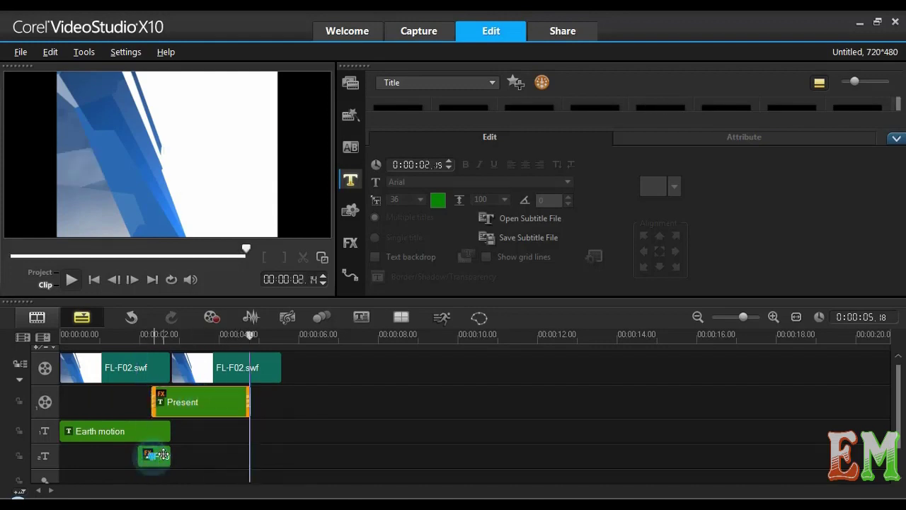
pyautogui.moveTo(148, 457); pyautogui.dragTo(188, 456)
pyautogui.moveTo(261, 456); pyautogui.dragTo(322, 455)
# - Append a third copy of FL-F02.swf and extend the Photo Album title to the end of that clip
pyautogui.click(252, 367)
pyautogui.hotkey('ctrl', 'c')
pyautogui.hotkey('ctrl', 'v')
pyautogui.click(293, 370)
pyautogui.click(319, 456)
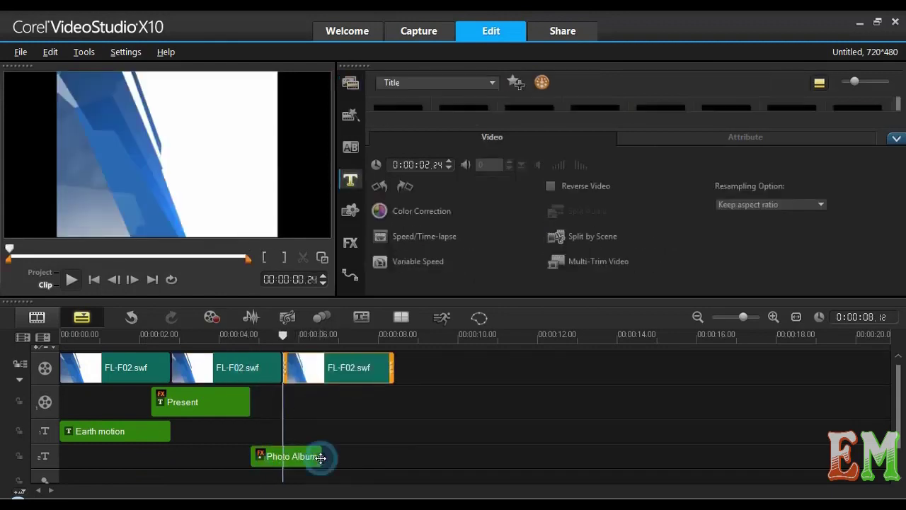
pyautogui.moveTo(322, 456); pyautogui.dragTo(393, 452)
# - Give the Present title a different Fly animation preset and play the clip
pyautogui.click(203, 406)
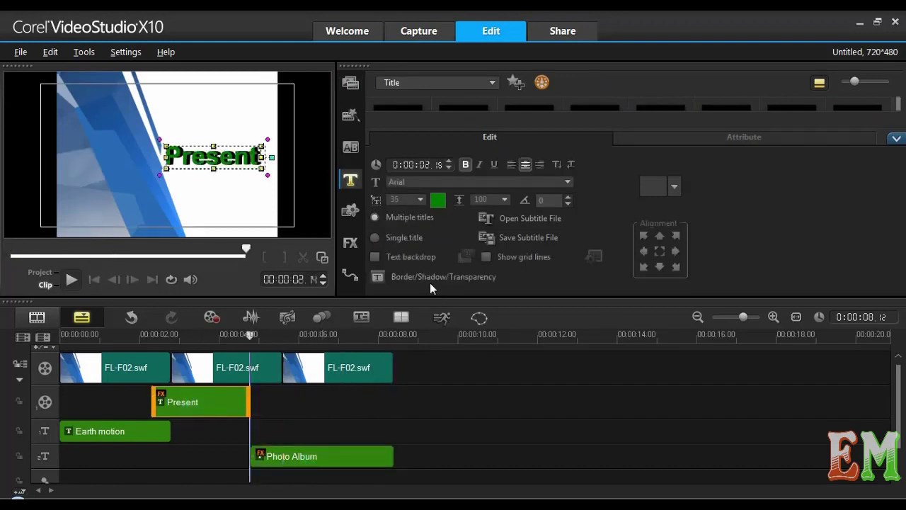
pyautogui.click(685, 140)
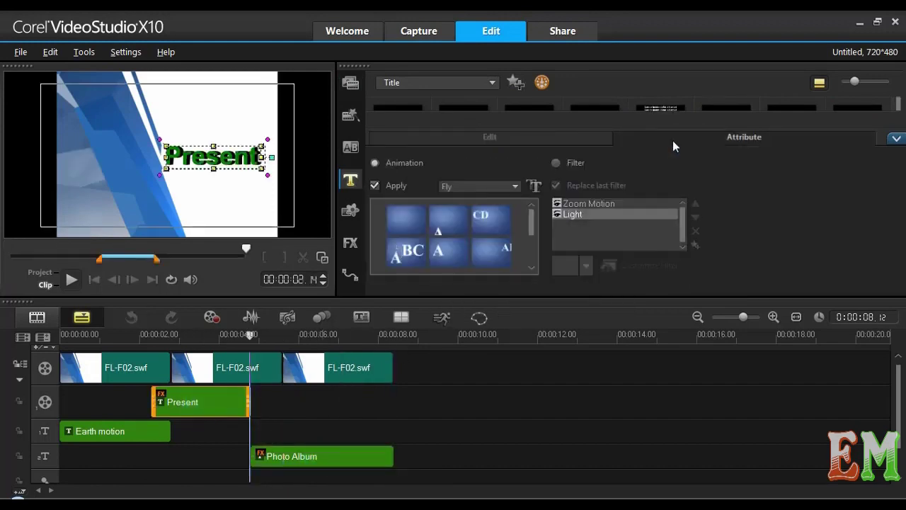
pyautogui.click(448, 224)
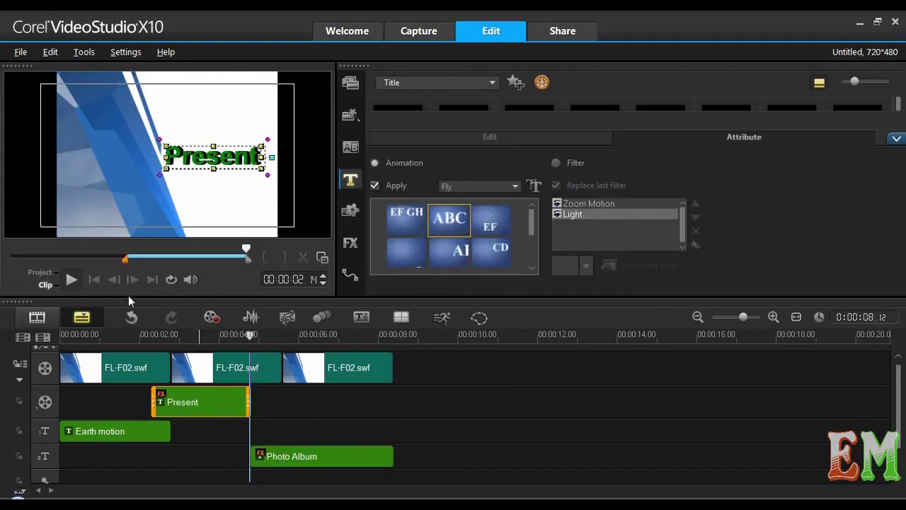
pyautogui.click(71, 279)
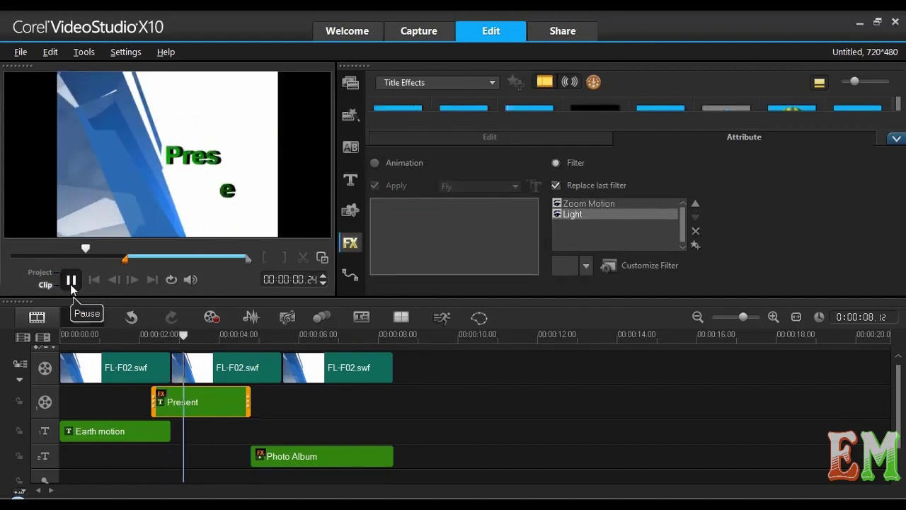
# - Move Present to the start of the timeline and Photo Album directly after Earth motion, and play the project
pyautogui.click(100, 435)
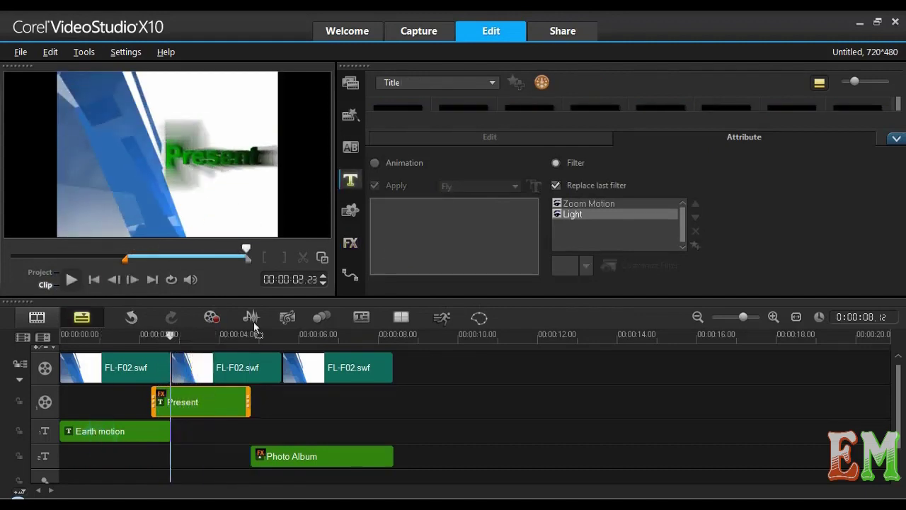
pyautogui.doubleClick(134, 438)
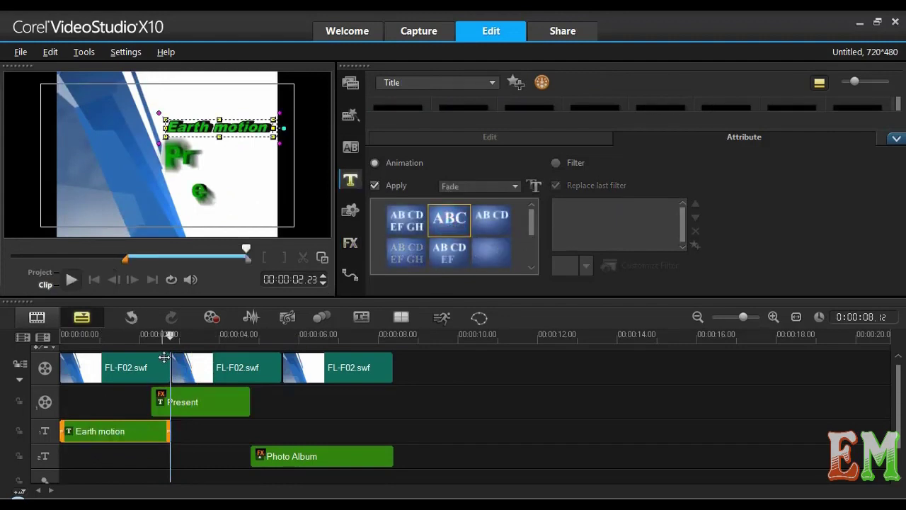
pyautogui.moveTo(169, 402); pyautogui.dragTo(95, 403)
pyautogui.click(197, 370)
pyautogui.moveTo(278, 450); pyautogui.dragTo(197, 455)
pyautogui.moveTo(296, 382); pyautogui.dragTo(192, 368)
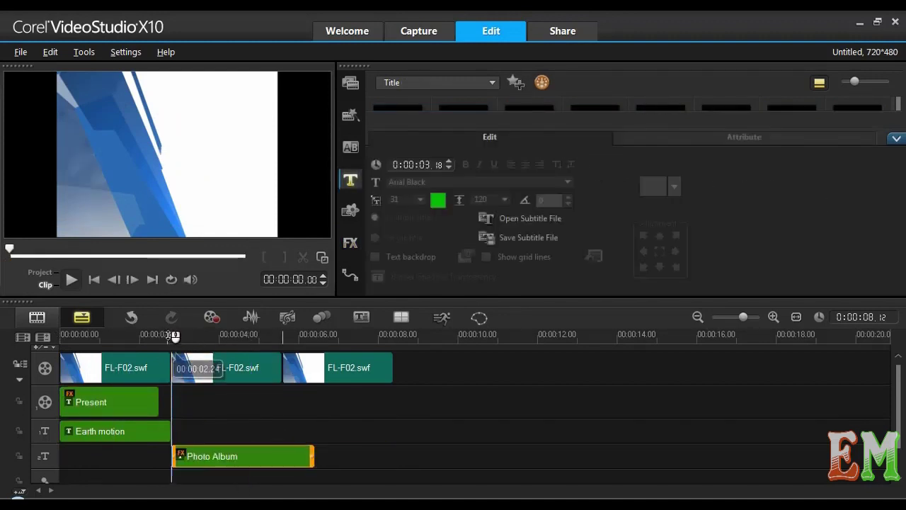
pyautogui.click(72, 280)
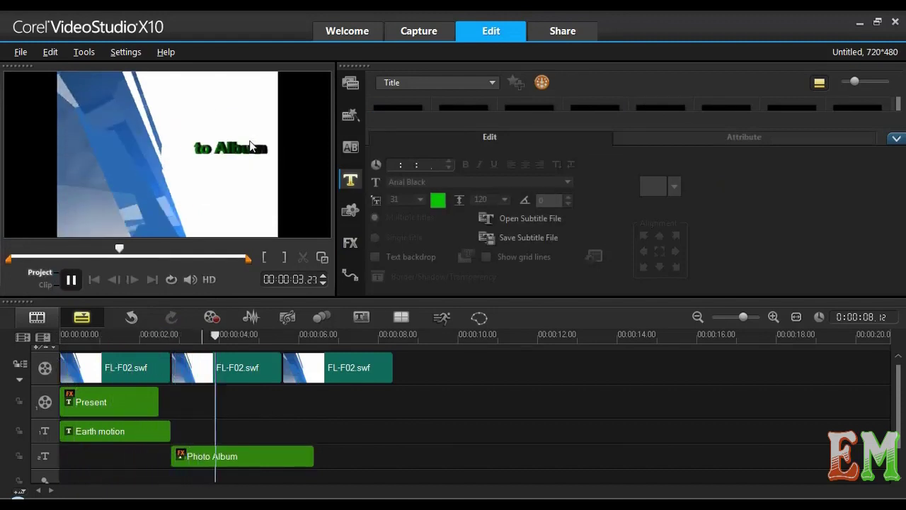
pyautogui.press('space')
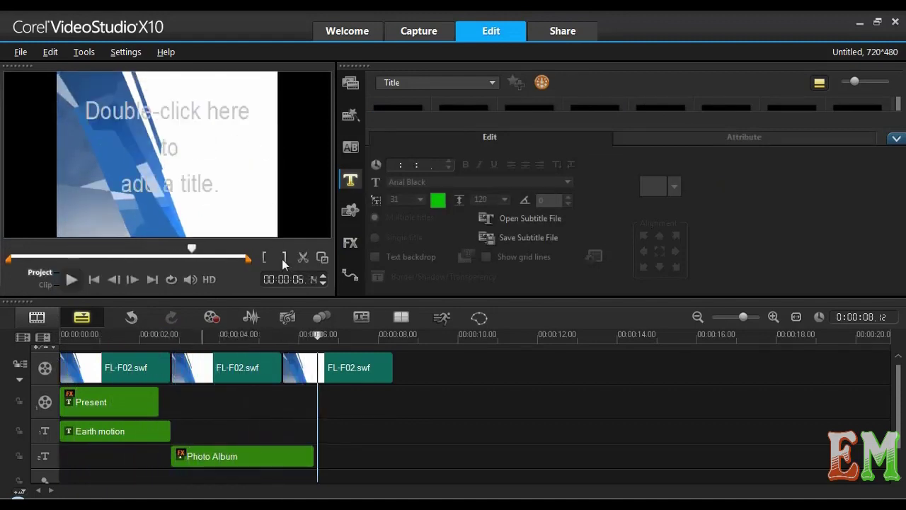
# - Show the Color graphics in the library and change the red (178,0,0) swatch to blue (0,0,196)
pyautogui.click(351, 211)
pyautogui.click(489, 83)
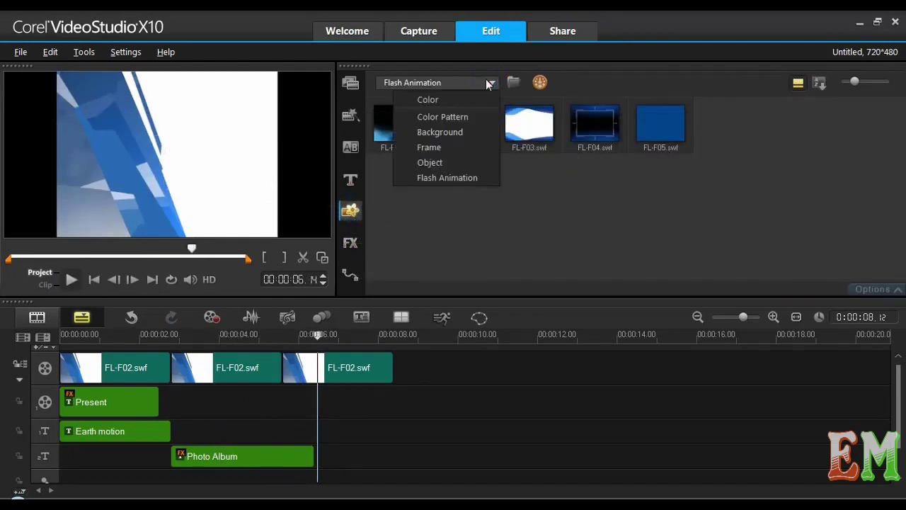
pyautogui.click(429, 178)
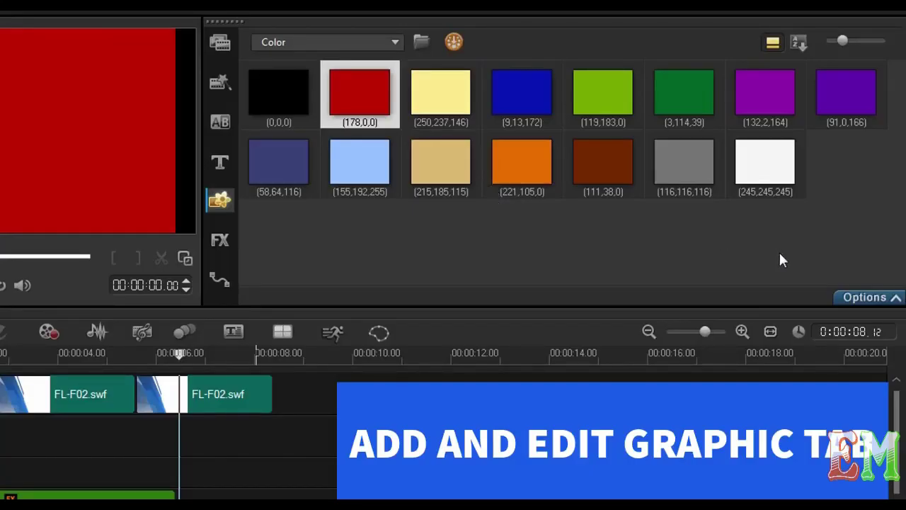
pyautogui.click(859, 296)
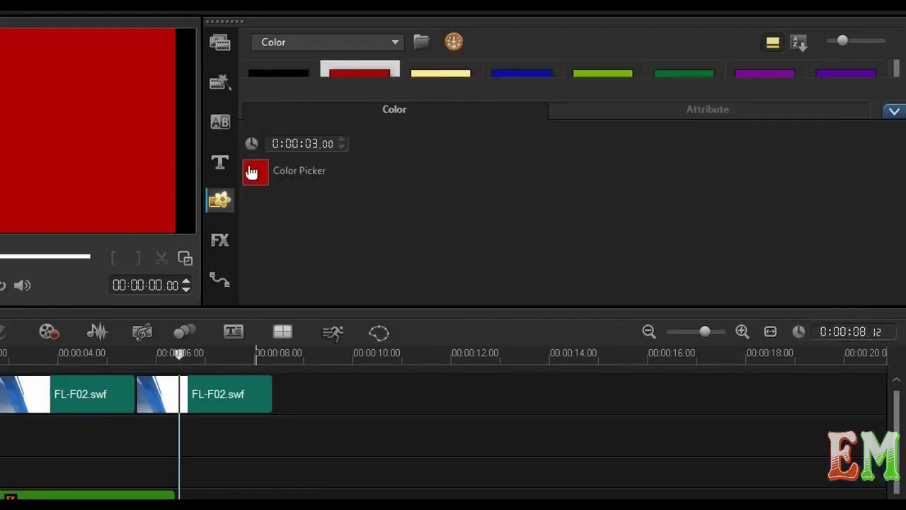
pyautogui.click(254, 172)
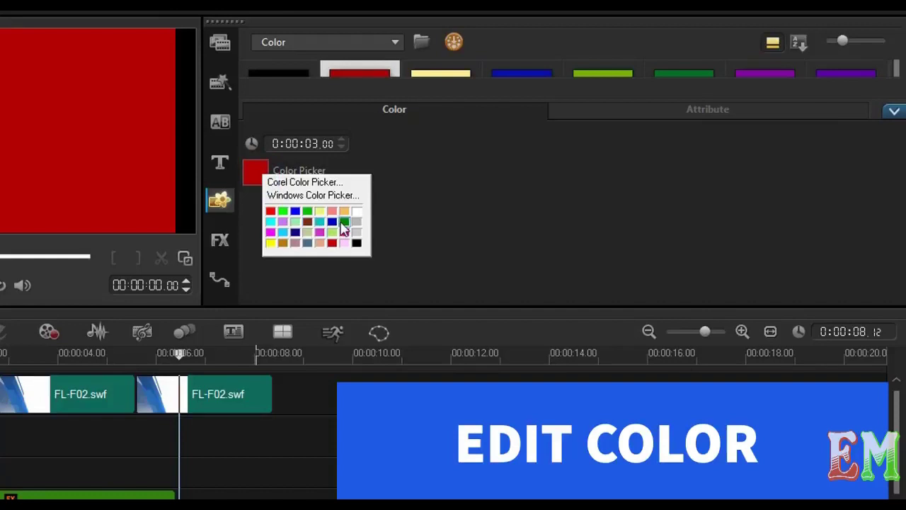
pyautogui.click(332, 221)
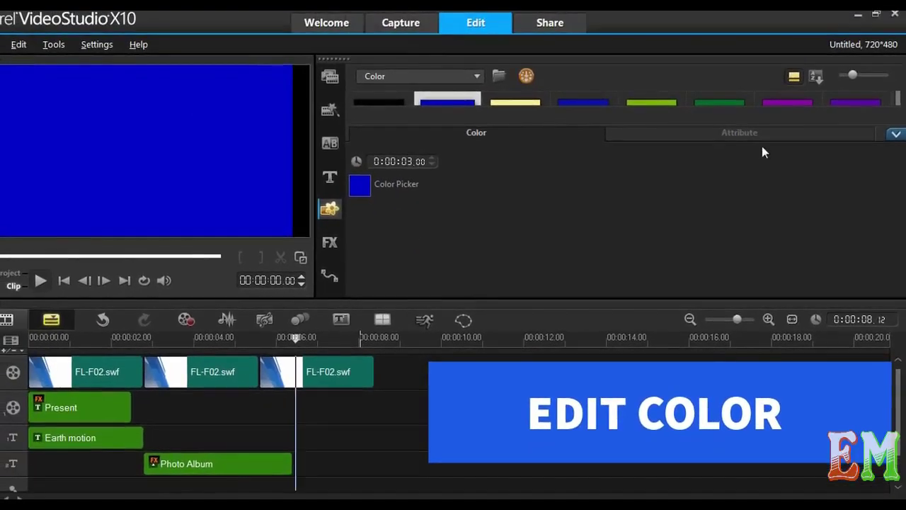
pyautogui.click(896, 133)
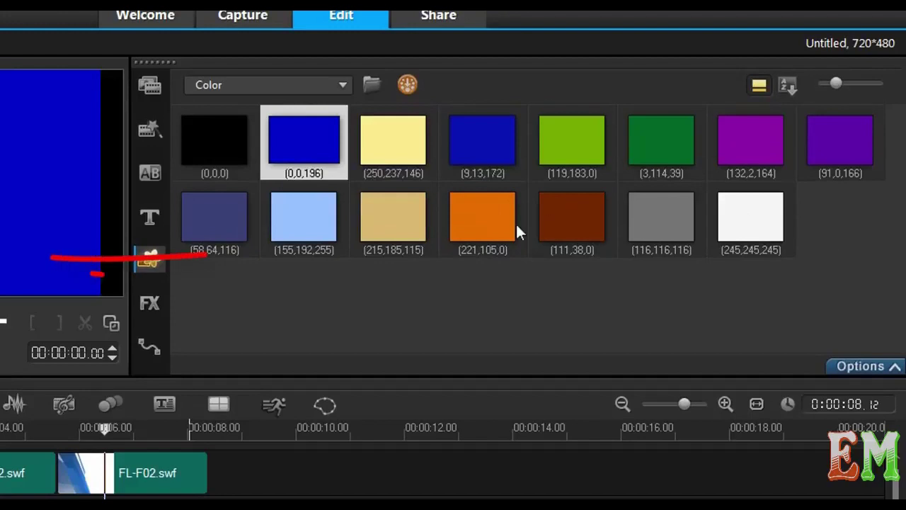
# - Change the brown (111,38,0) colour swatch to the hex colour f222dd with the Corel Color Picker
pyautogui.click(552, 219)
pyautogui.click(835, 368)
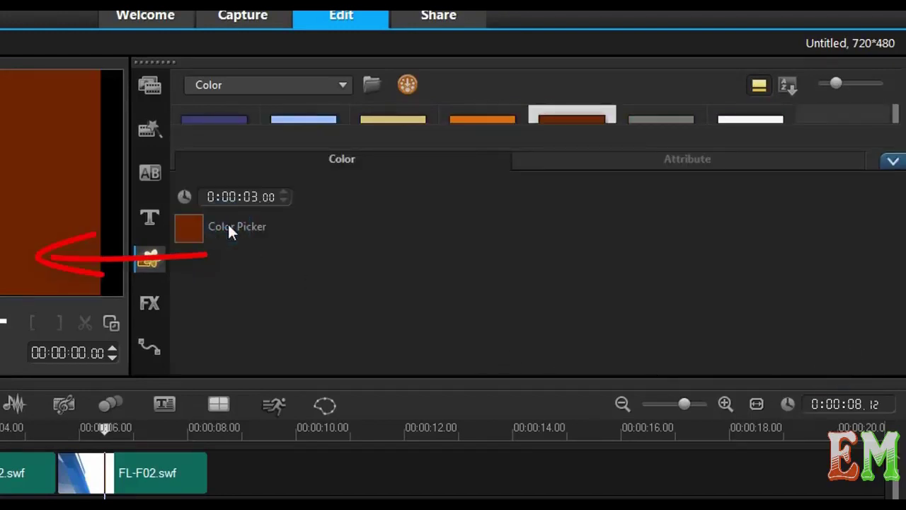
pyautogui.click(189, 227)
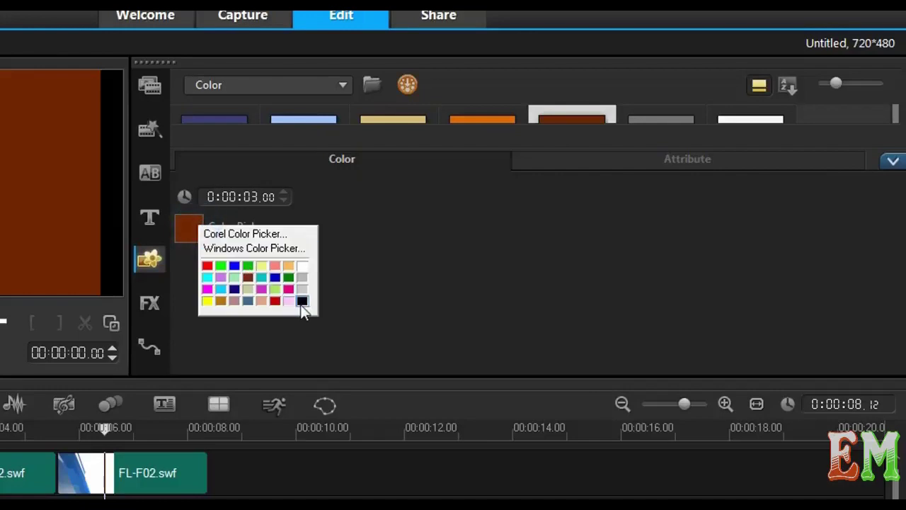
pyautogui.click(252, 235)
pyautogui.moveTo(304, 143); pyautogui.dragTo(583, 139)
pyautogui.moveTo(584, 245); pyautogui.dragTo(552, 218)
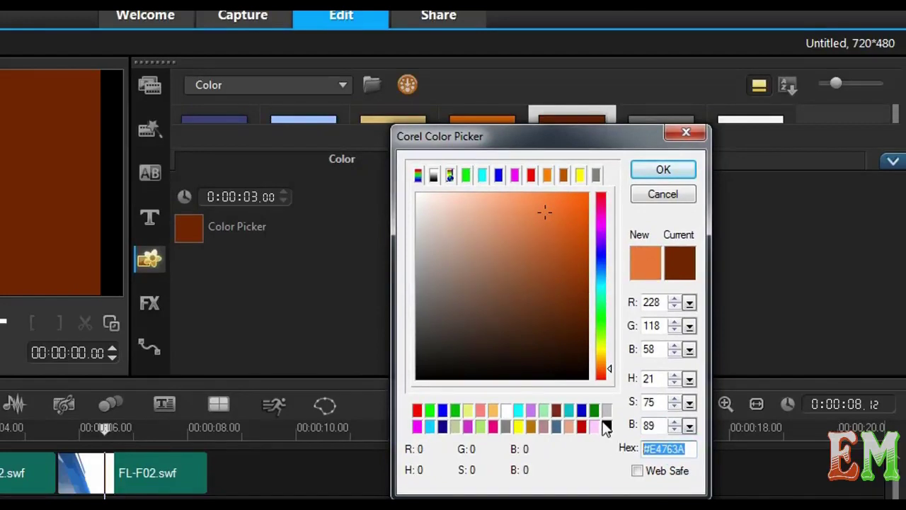
pyautogui.write('f222')
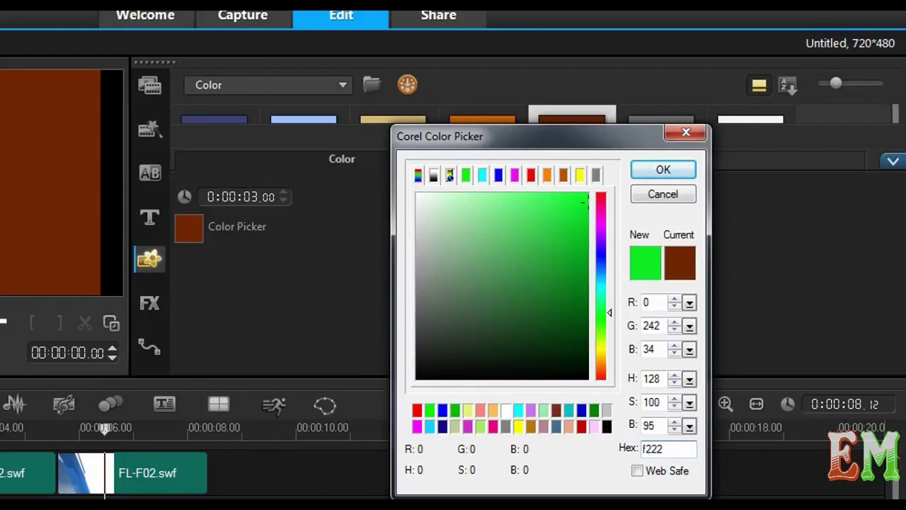
pyautogui.write('dd')
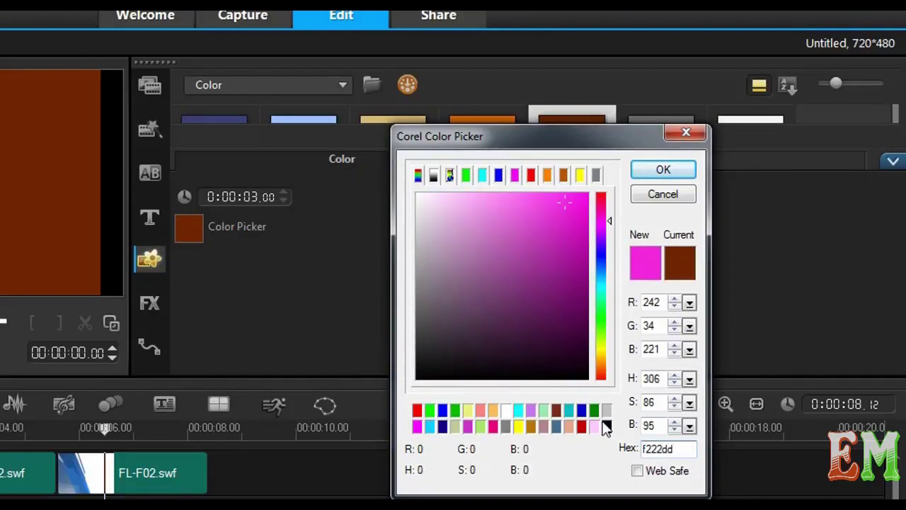
pyautogui.click(665, 173)
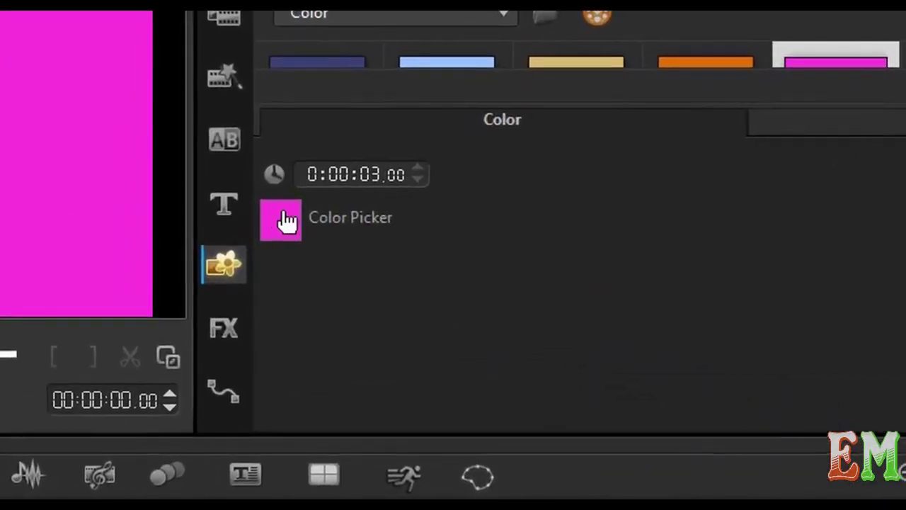
# - Change the magenta swatch to cyan #00FFFF (0,255,255) using the Corel Color Picker's preset palette
pyautogui.click(191, 230)
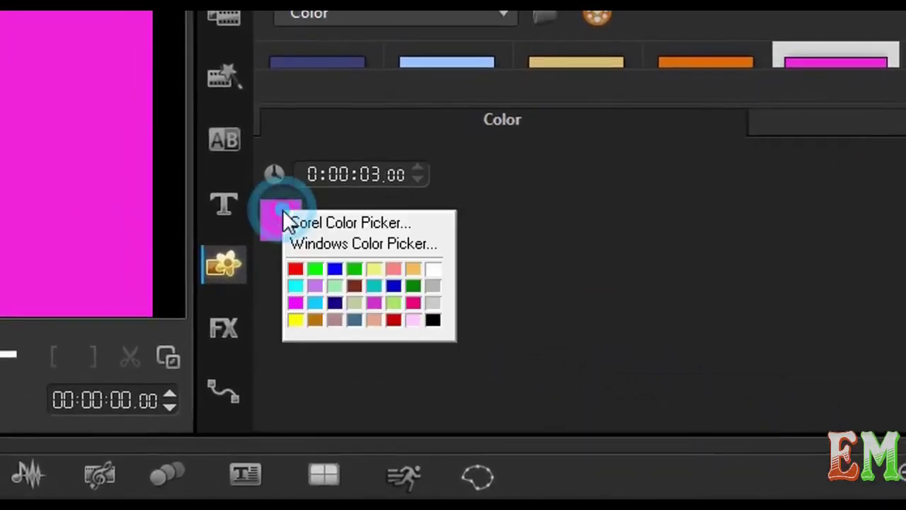
pyautogui.click(289, 223)
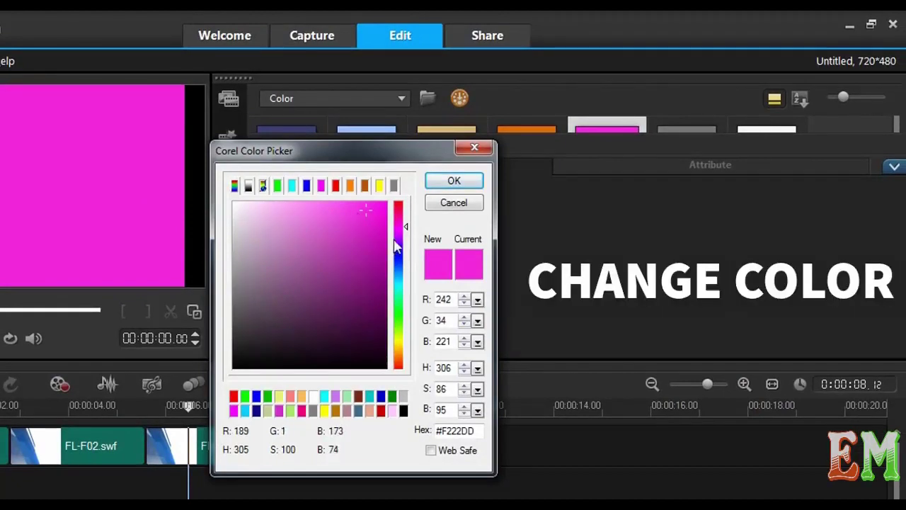
pyautogui.click(262, 187)
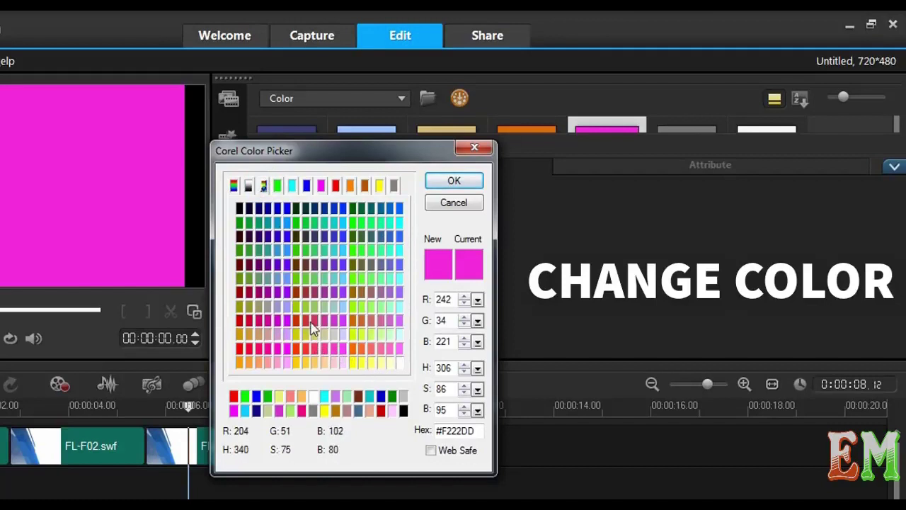
pyautogui.click(353, 236)
pyautogui.click(399, 222)
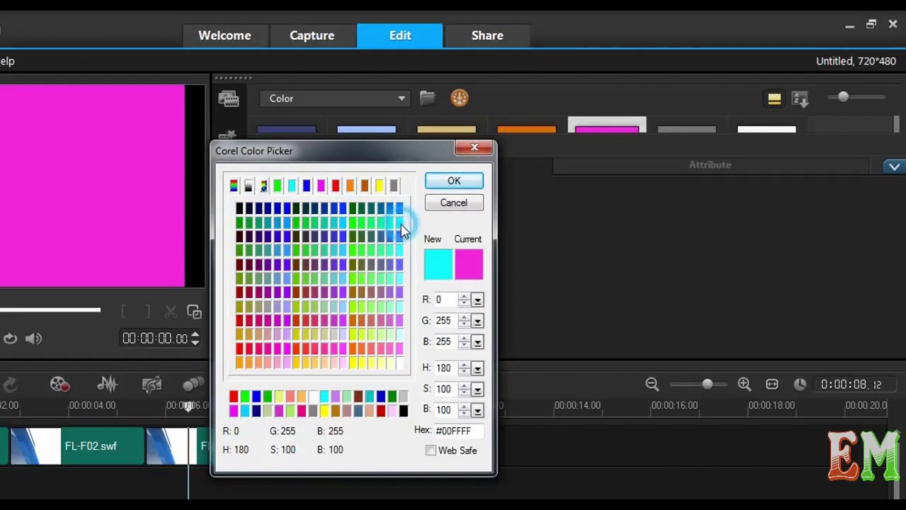
pyautogui.click(441, 180)
# - Show the Color Pattern graphics in the library and open the colour correction settings of CP-A01.jpg
pyautogui.click(365, 97)
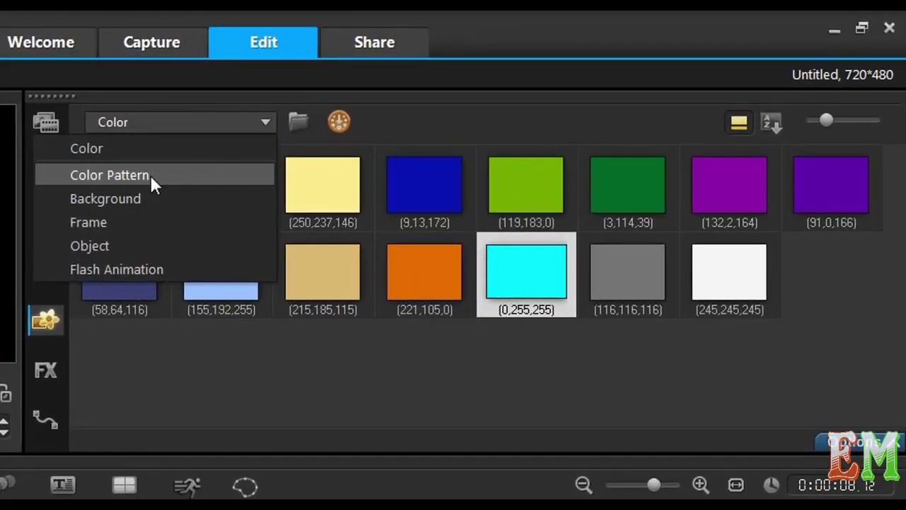
pyautogui.click(150, 175)
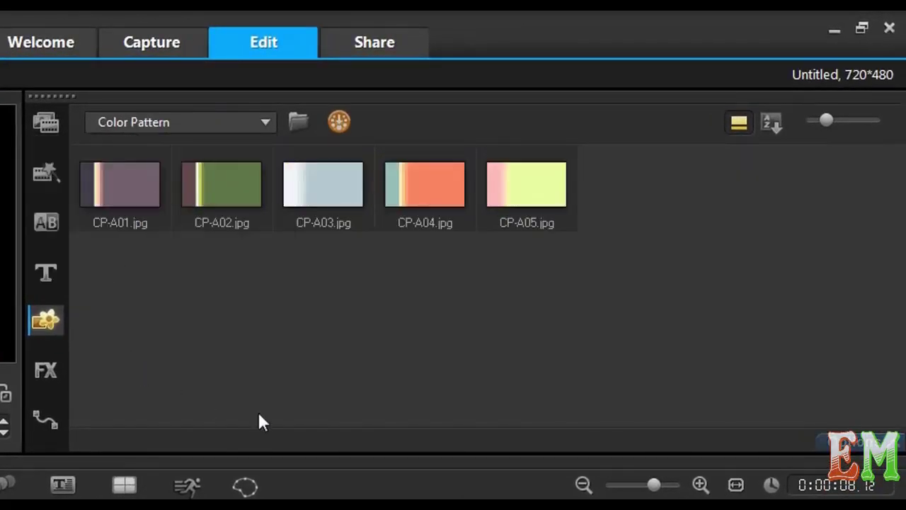
pyautogui.click(97, 186)
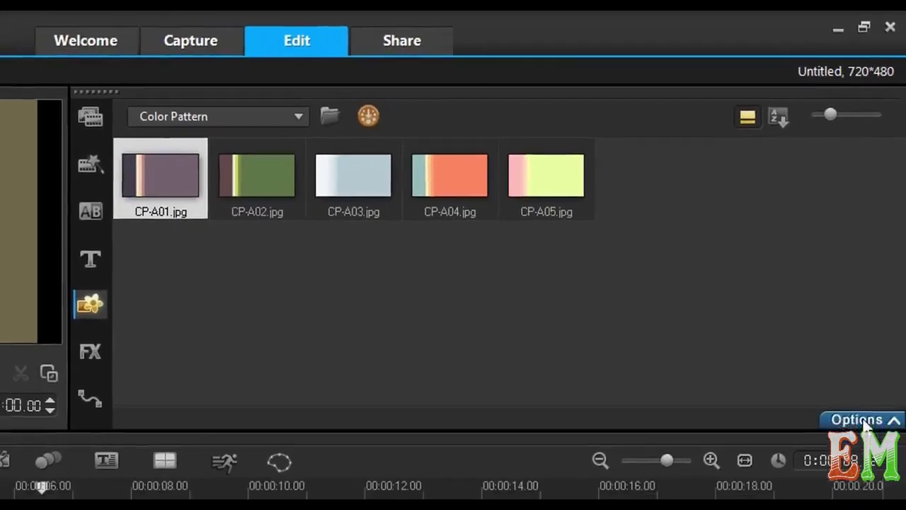
pyautogui.click(859, 443)
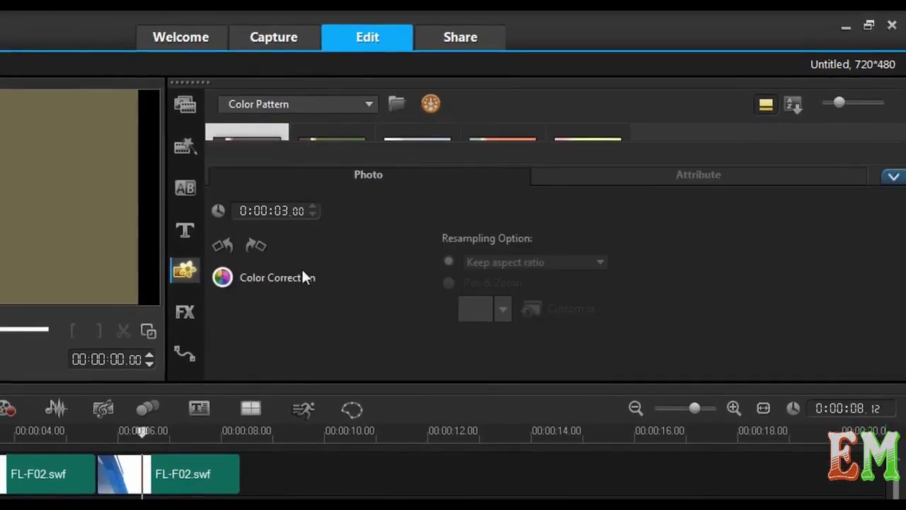
pyautogui.click(274, 276)
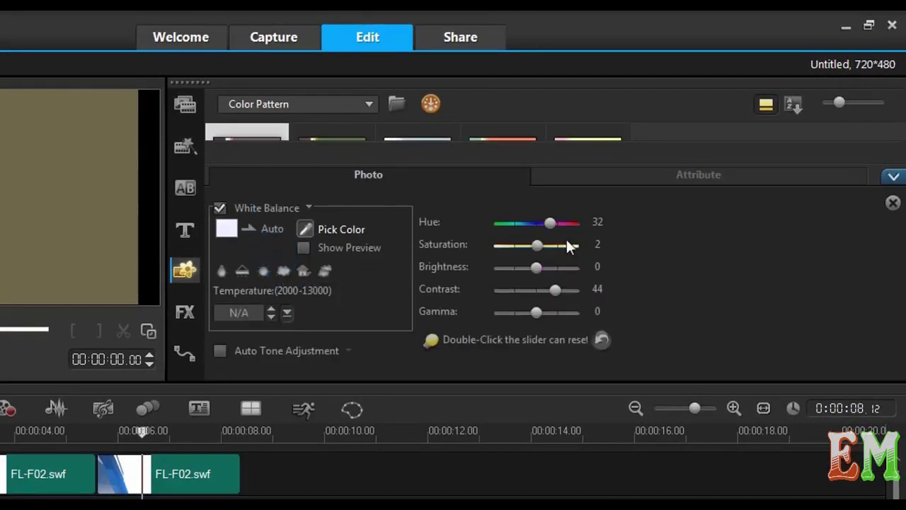
# - Try hue -15, saturation 34 and contrast -3 on CP-A01.jpg, and reset all its colour adjustments
pyautogui.moveTo(552, 233)
pyautogui.mouseDown()
pyautogui.moveTo(529, 234)
pyautogui.moveTo(552, 249)
pyautogui.mouseUp()
pyautogui.moveTo(555, 292); pyautogui.dragTo(536, 296)
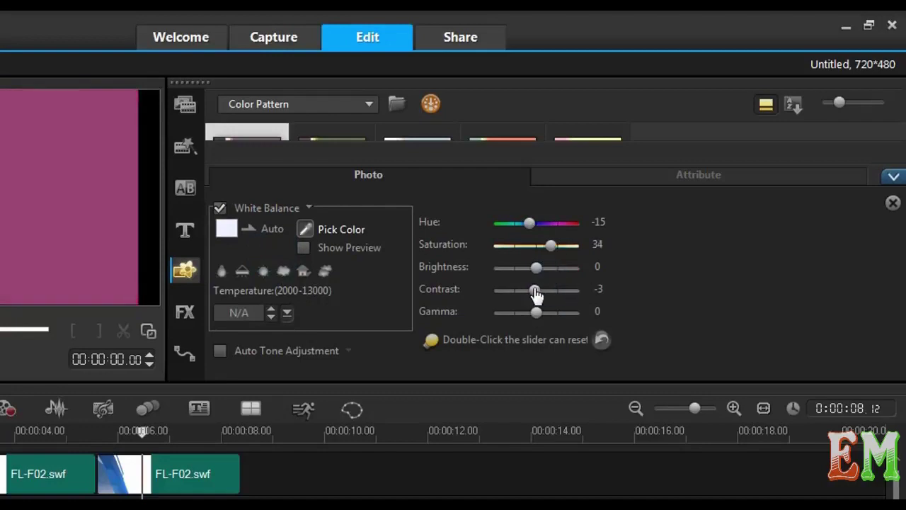
pyautogui.click(602, 339)
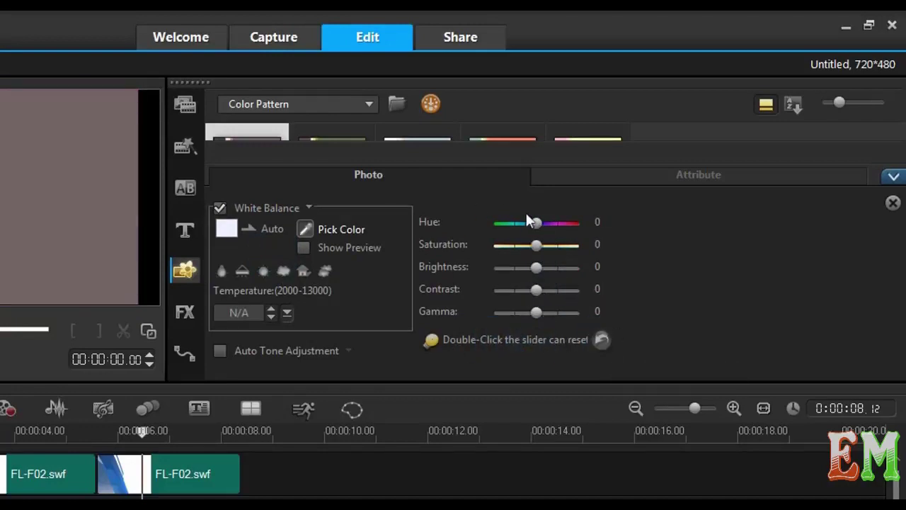
# - Try a picked colour and the tungsten preset for CP-A01.jpg's white balance, and apply the cloudy preset at 6500
pyautogui.click(71, 193)
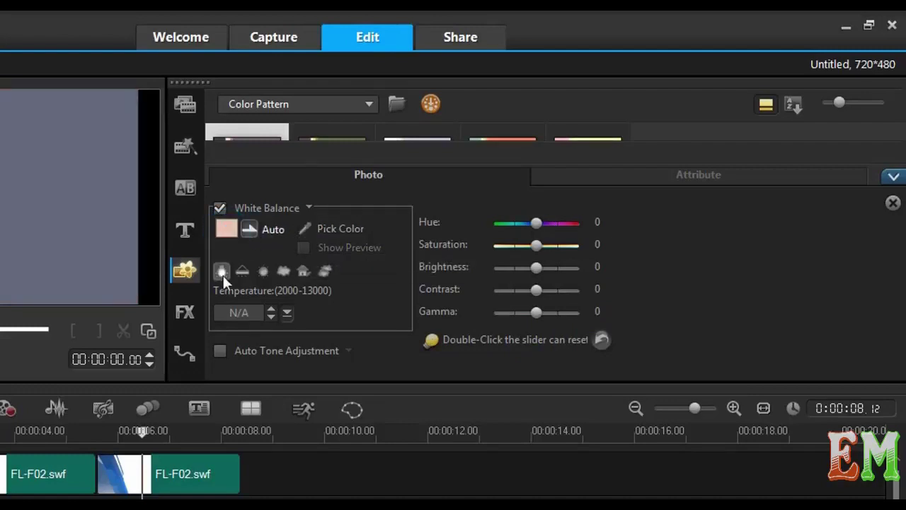
pyautogui.click(220, 273)
pyautogui.click(283, 272)
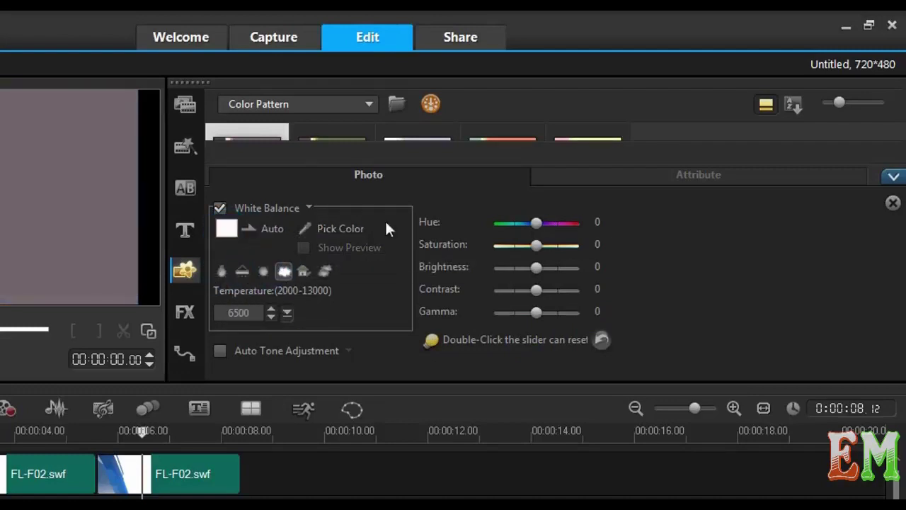
pyautogui.click(790, 175)
pyautogui.click(893, 176)
# - Show the Background graphics and add the beige paper texture image numbered (502) from folder 02 to the library
pyautogui.click(368, 104)
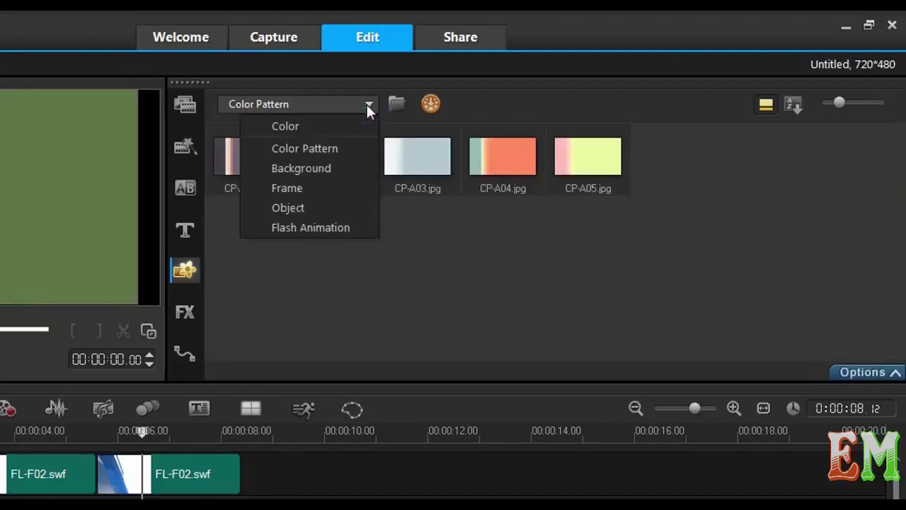
pyautogui.click(344, 167)
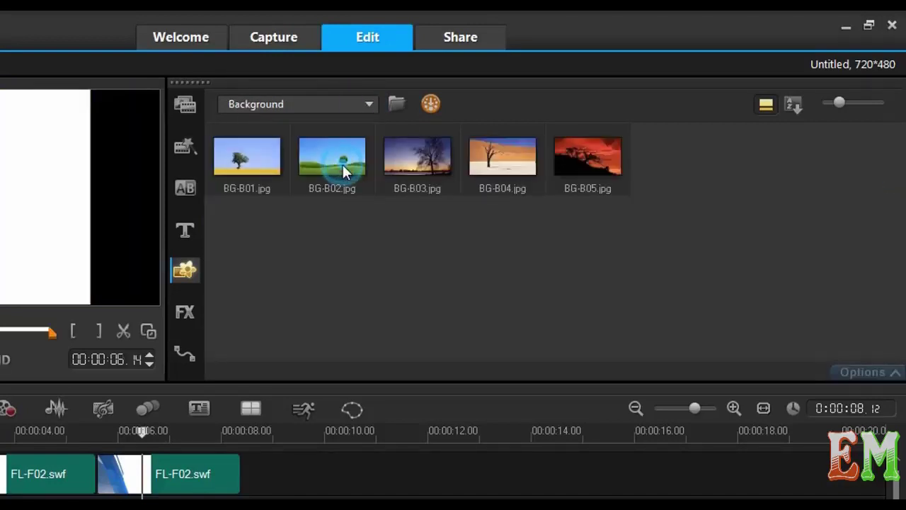
pyautogui.rightClick(353, 252)
pyautogui.click(386, 277)
pyautogui.doubleClick(300, 154)
pyautogui.click(470, 295)
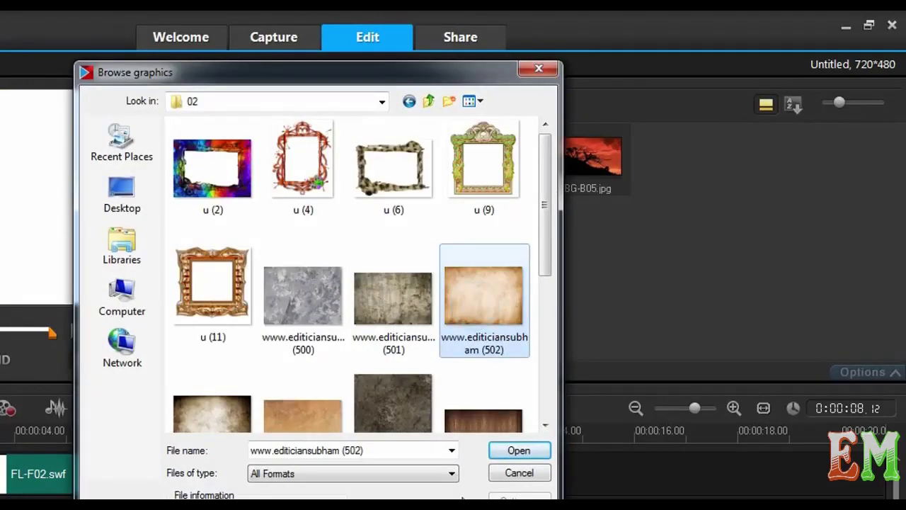
pyautogui.click(510, 453)
# - Colour-correct the imported paper background to green with hue 56, saturation 16, brightness -17 and contrast -13
pyautogui.rightClick(359, 244)
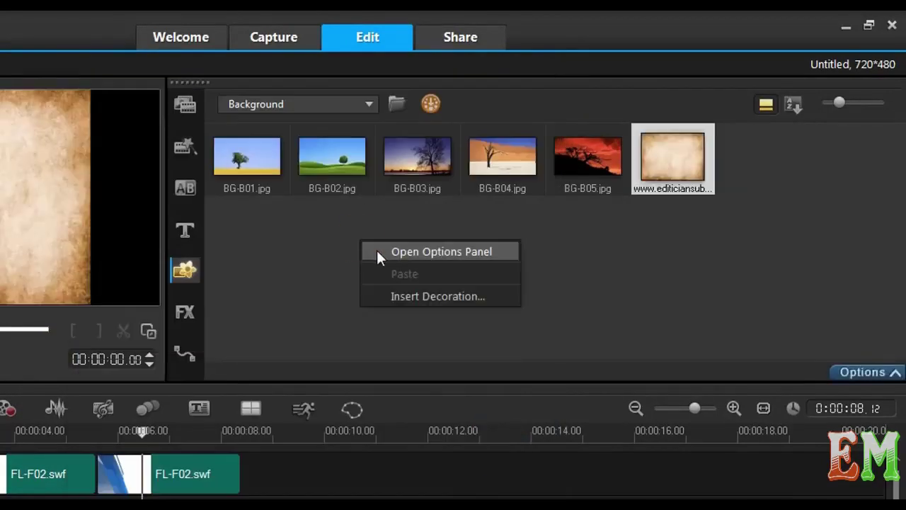
pyautogui.click(377, 250)
pyautogui.click(893, 176)
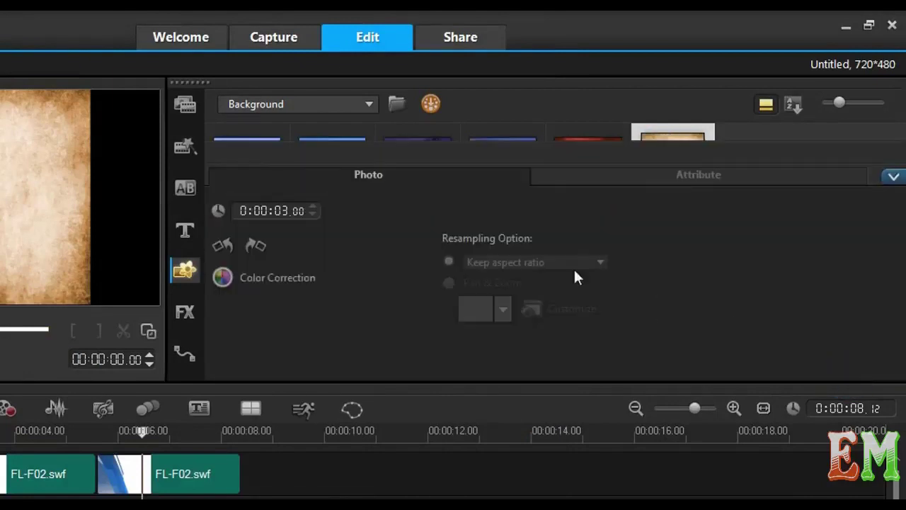
pyautogui.click(283, 277)
pyautogui.moveTo(536, 222); pyautogui.dragTo(530, 290)
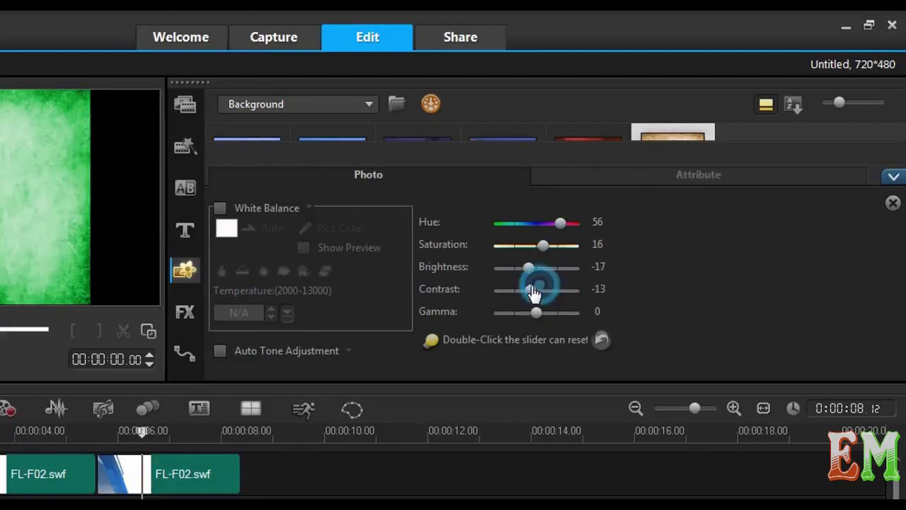
pyautogui.click(890, 177)
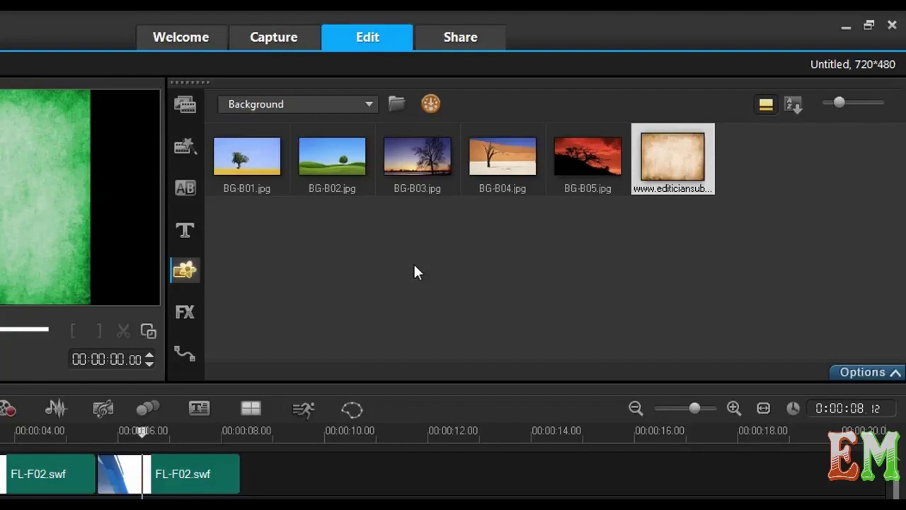
# - Show the Frame graphics and add u (2).png, u (6).png, u (9).png and u (11).png from folder 02 to the library
pyautogui.click(324, 105)
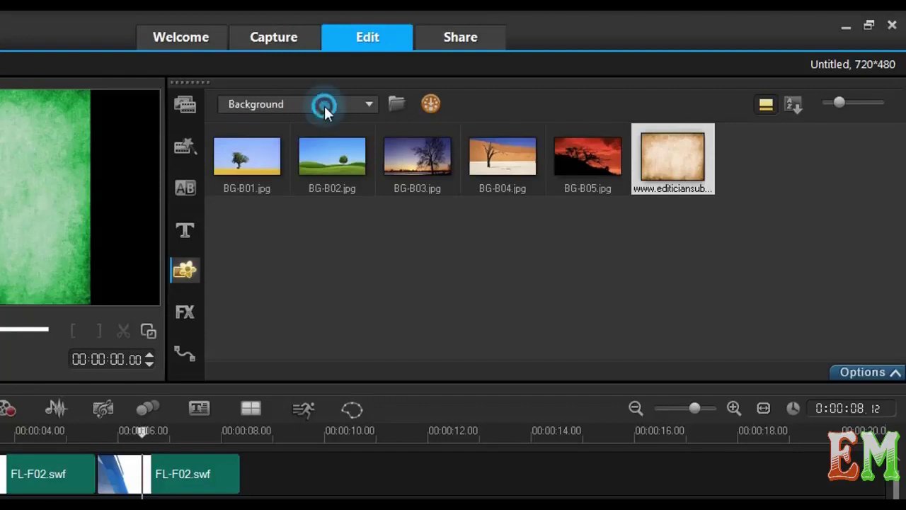
pyautogui.click(315, 188)
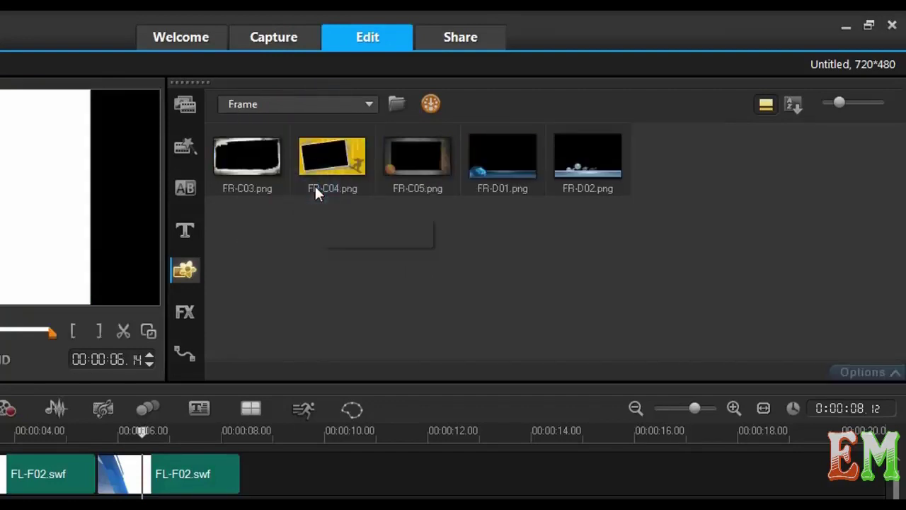
pyautogui.rightClick(390, 243)
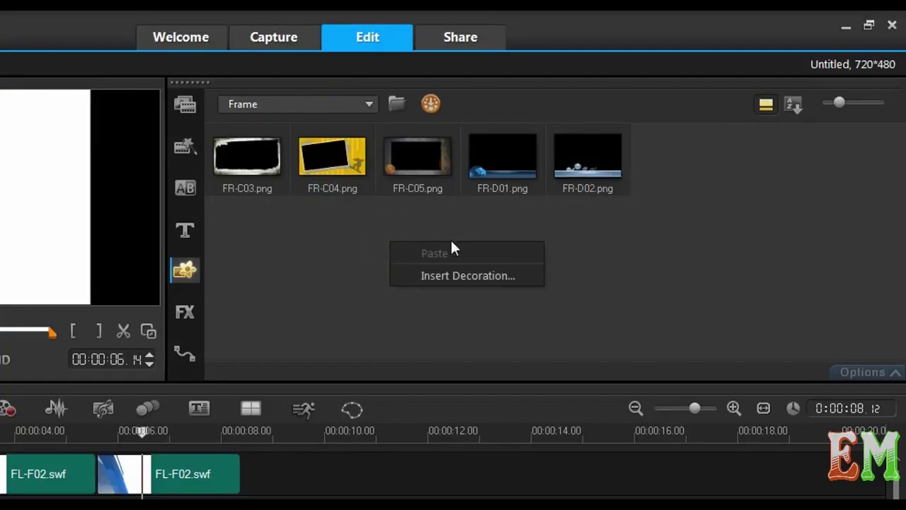
pyautogui.click(455, 280)
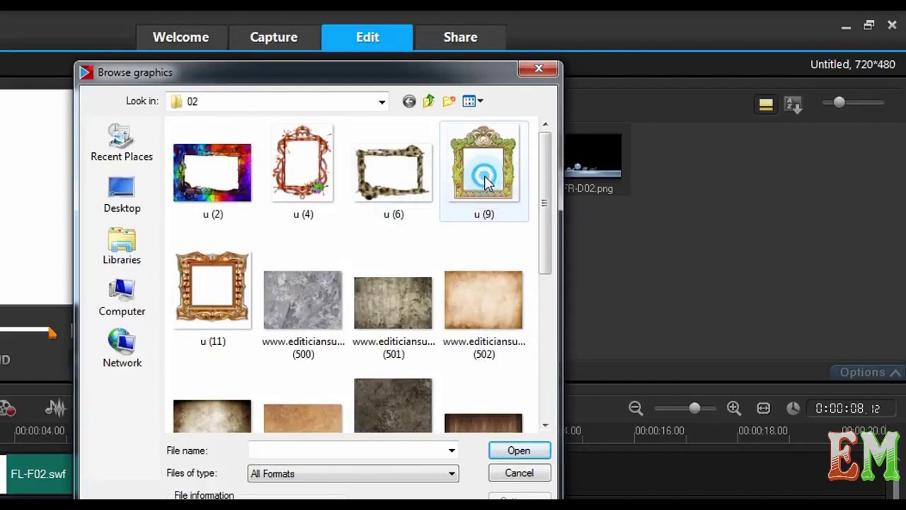
pyautogui.keyDown('ctrl'); pyautogui.click(390, 191); pyautogui.keyUp('ctrl')
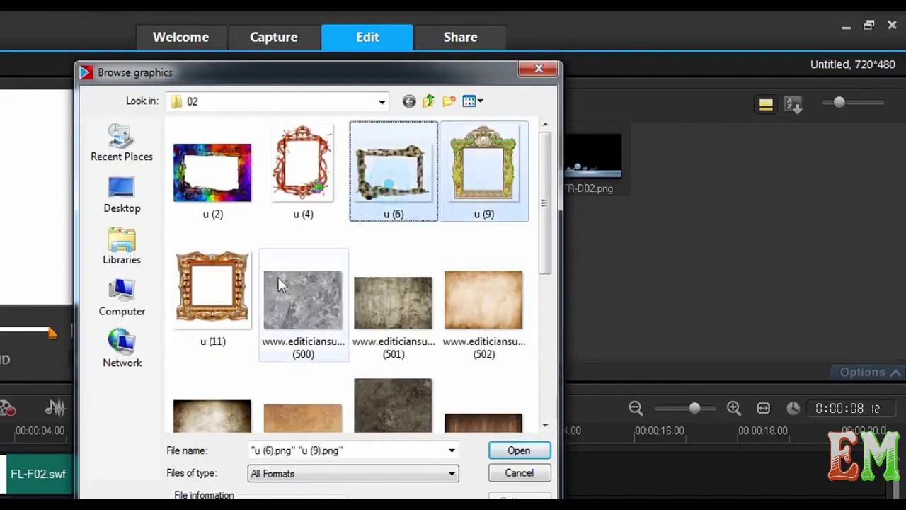
pyautogui.keyDown('ctrl'); pyautogui.click(212, 291); pyautogui.keyUp('ctrl')
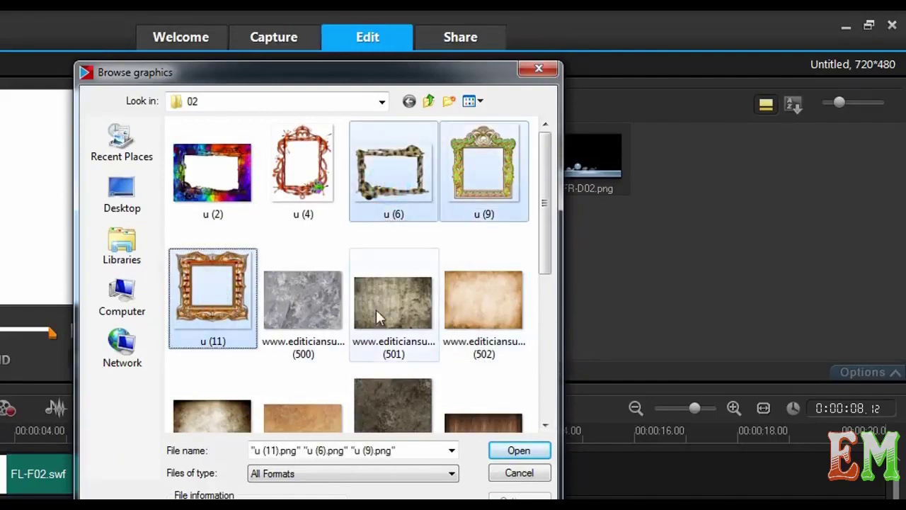
pyautogui.keyDown('ctrl'); pyautogui.click(230, 194); pyautogui.keyUp('ctrl')
pyautogui.click(506, 449)
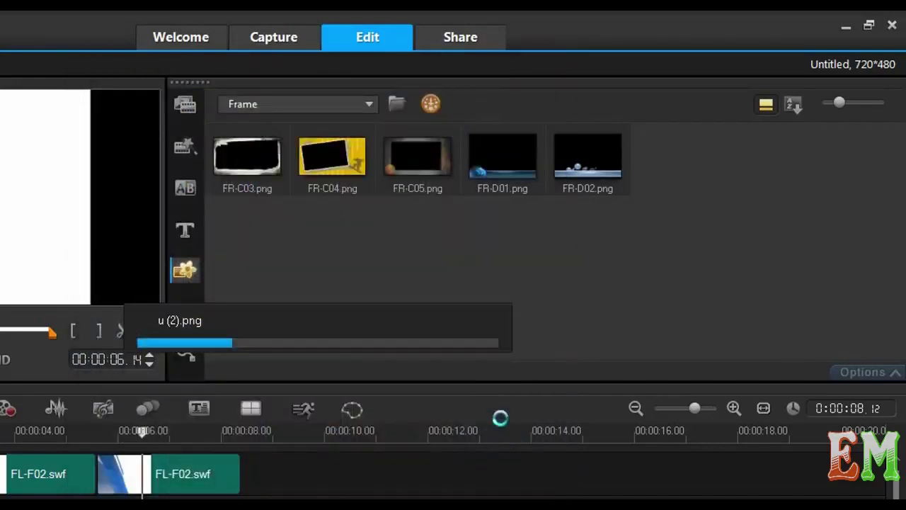
# - Set the number of overlay tracks to 3 in the Track Manager
pyautogui.click(377, 272)
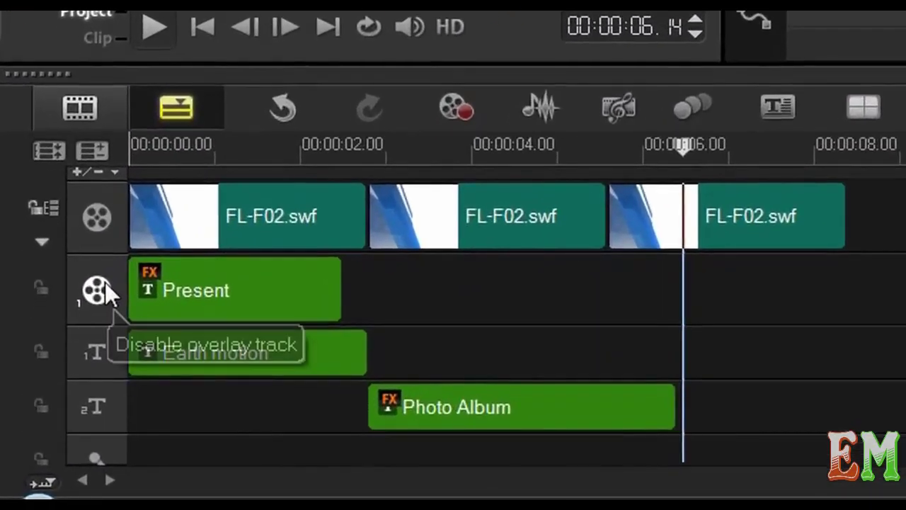
pyautogui.rightClick(47, 399)
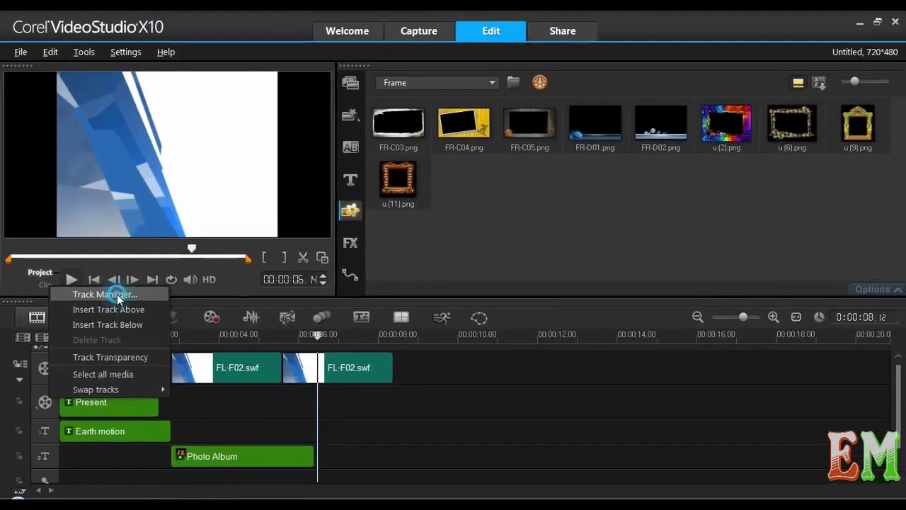
pyautogui.click(212, 59)
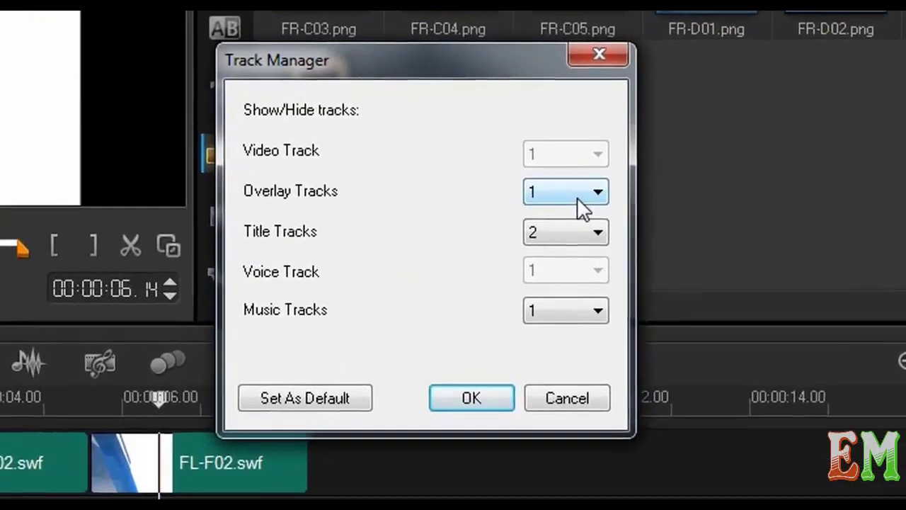
pyautogui.click(529, 232)
pyautogui.click(559, 249)
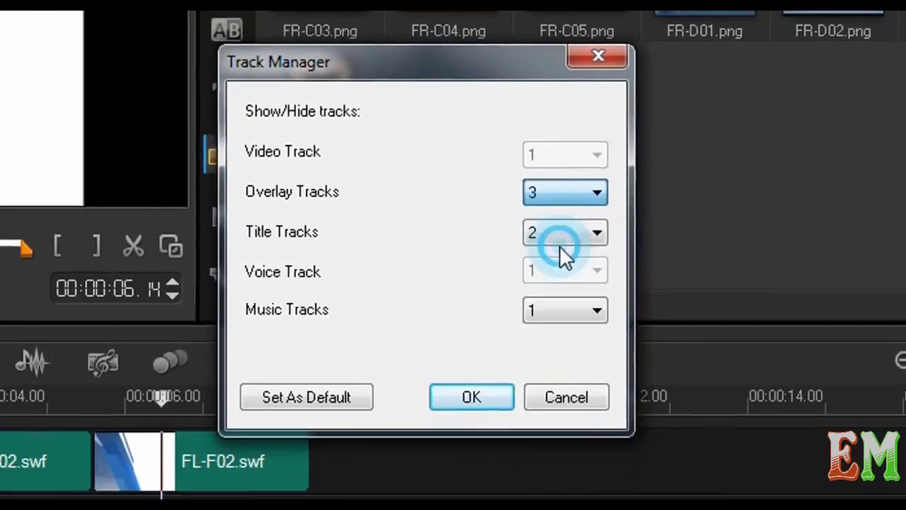
pyautogui.click(490, 408)
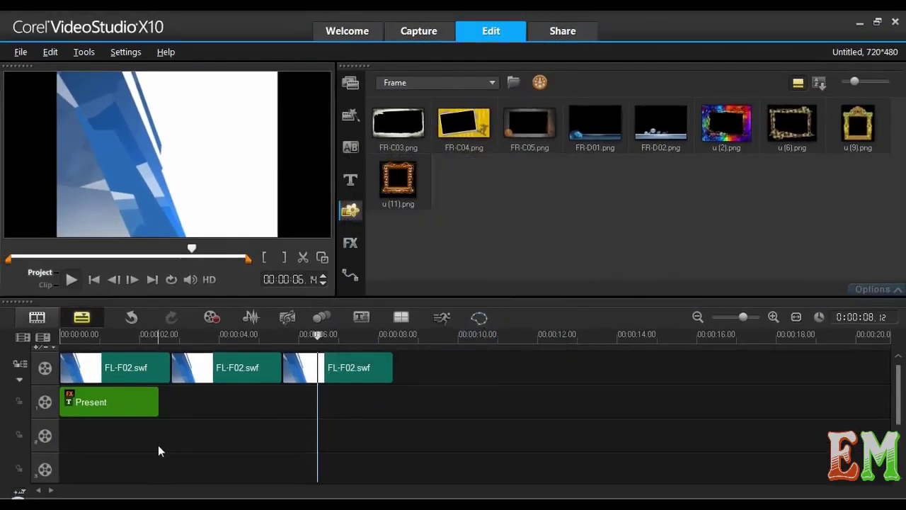
# - Place frame u (6).png at the start of the second overlay track and reposition it in the preview
pyautogui.moveTo(325, 337); pyautogui.dragTo(106, 348)
pyautogui.moveTo(793, 123); pyautogui.dragTo(60, 434)
pyautogui.moveTo(105, 335)
pyautogui.mouseDown()
pyautogui.moveTo(88, 337)
pyautogui.moveTo(109, 337)
pyautogui.mouseUp()
pyautogui.click(137, 437)
pyautogui.moveTo(156, 181); pyautogui.dragTo(166, 141)
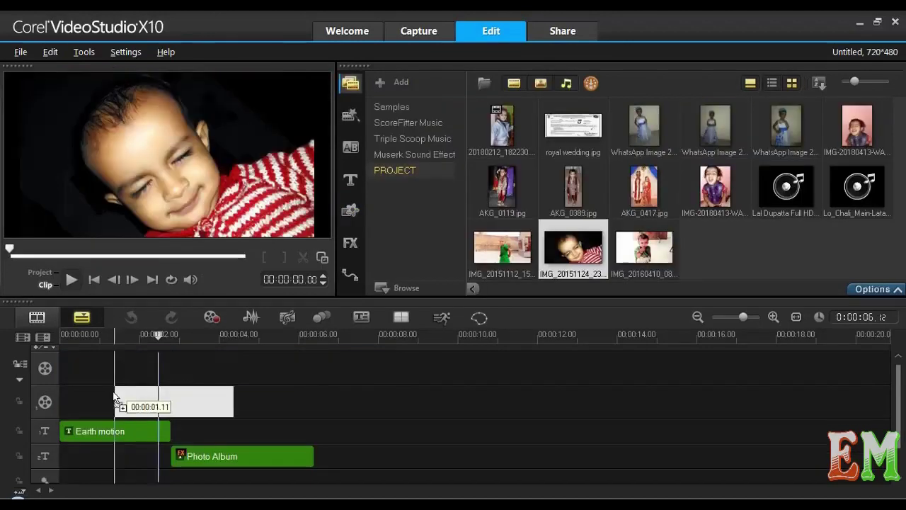
# - Place photos IMG_20151124 and IMG_20160410 end to end on the overlay track, with frame u (2).png at the start of the video track
pyautogui.moveTo(125, 402); pyautogui.dragTo(85, 402)
pyautogui.moveTo(644, 248); pyautogui.dragTo(185, 407)
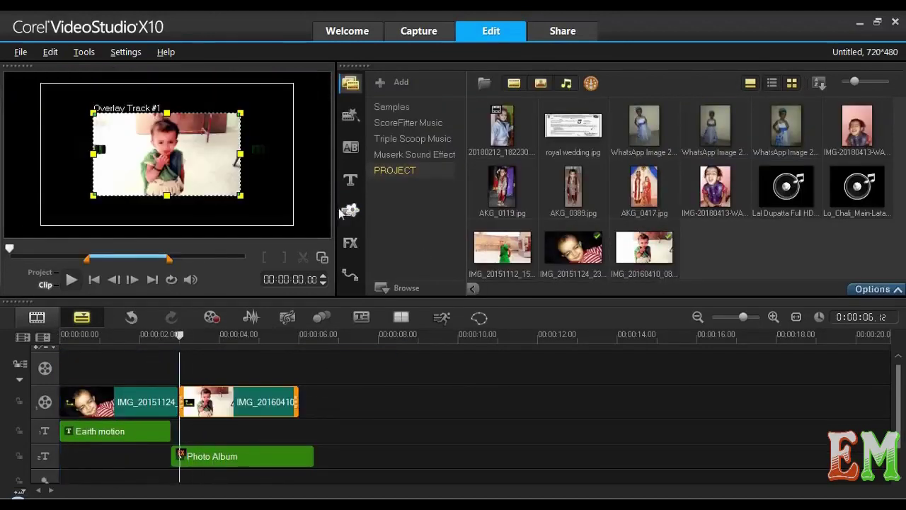
pyautogui.click(350, 210)
pyautogui.click(726, 125)
pyautogui.moveTo(726, 126); pyautogui.dragTo(60, 338)
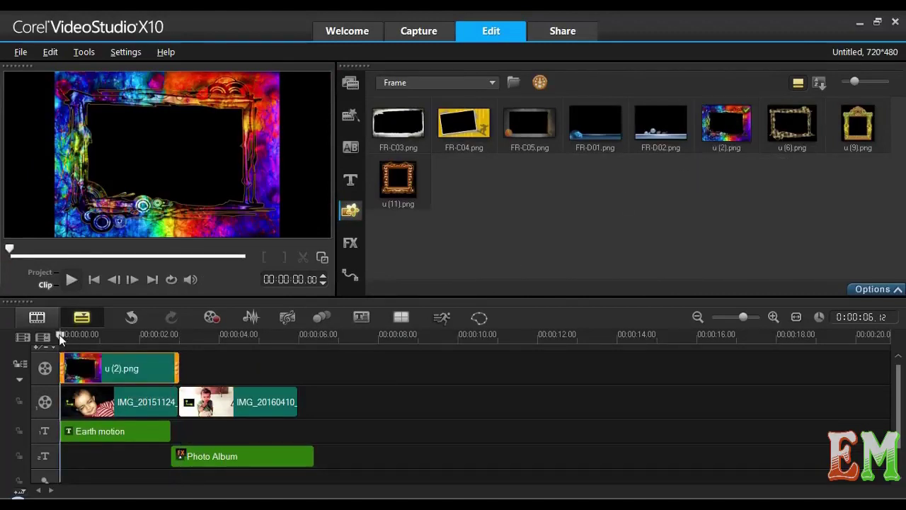
# - Delete the Earth motion and Photo Album titles from the two title tracks
pyautogui.click(102, 334)
pyautogui.click(130, 432)
pyautogui.press('Delete')
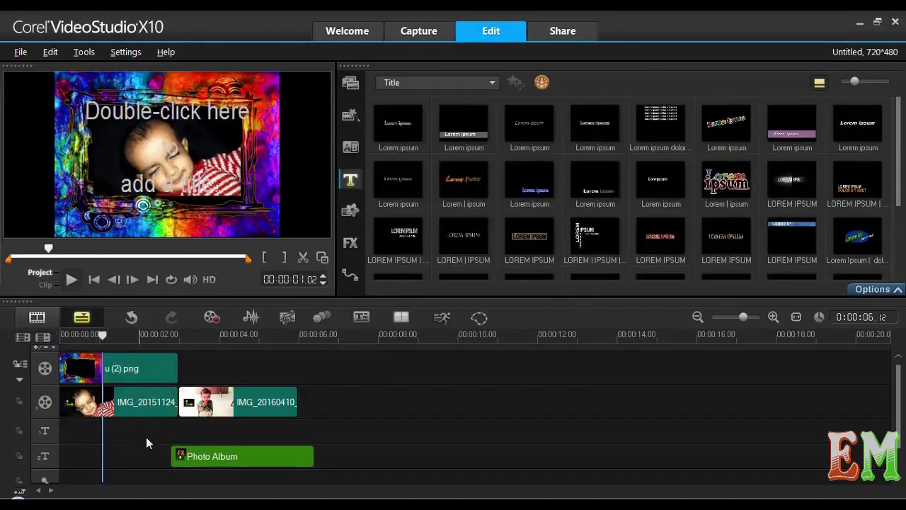
pyautogui.click(193, 458)
pyautogui.press('Delete')
# - Enlarge the first photo on the overlay track and reposition it over the colourful frame
pyautogui.moveTo(173, 335); pyautogui.dragTo(107, 335)
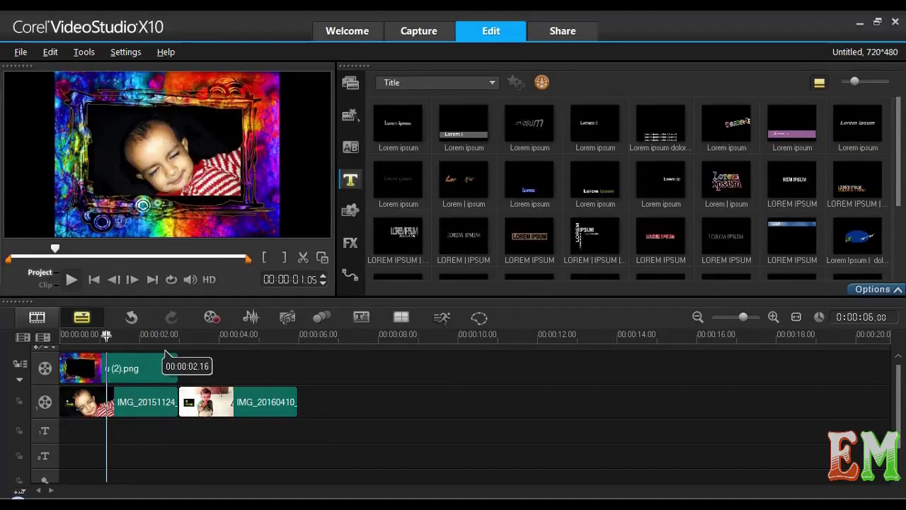
pyautogui.click(132, 404)
pyautogui.moveTo(90, 109); pyautogui.dragTo(35, 78)
pyautogui.moveTo(106, 135); pyautogui.dragTo(135, 150)
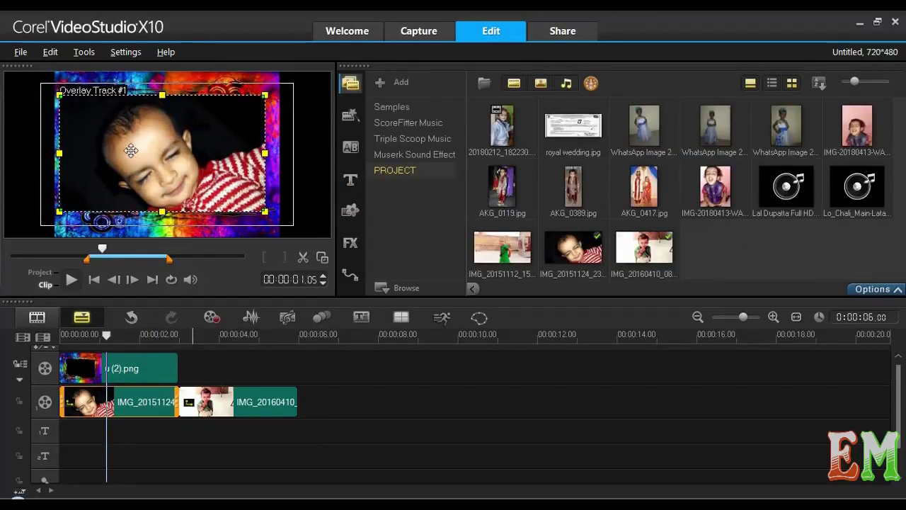
# - Delete frame u (2).png from the video track and move photo IMG_20151124 from the overlay track into its place
pyautogui.click(198, 373)
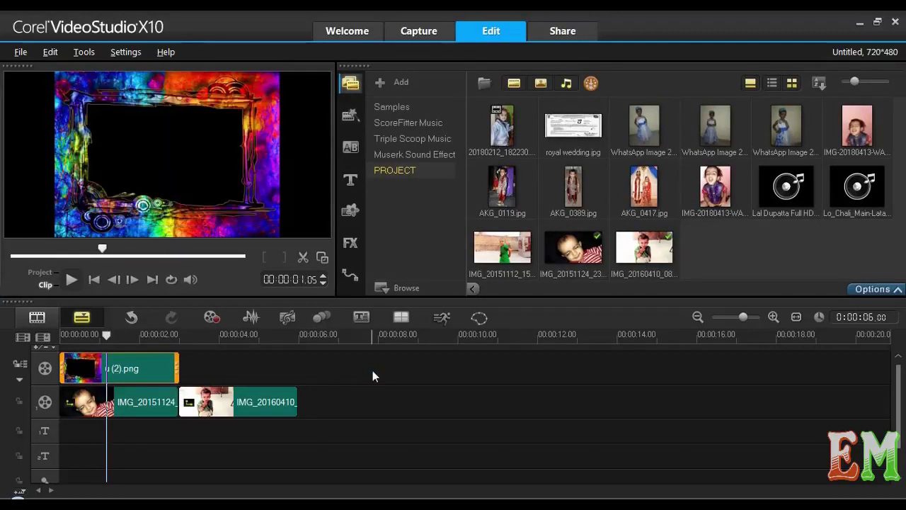
pyautogui.click(127, 368)
pyautogui.press('Delete')
pyautogui.moveTo(121, 402); pyautogui.dragTo(124, 368)
# - Place frame u (2).png on the overlay track beneath photo IMG_20151124 and enlarge it to surround the whole picture
pyautogui.click(350, 211)
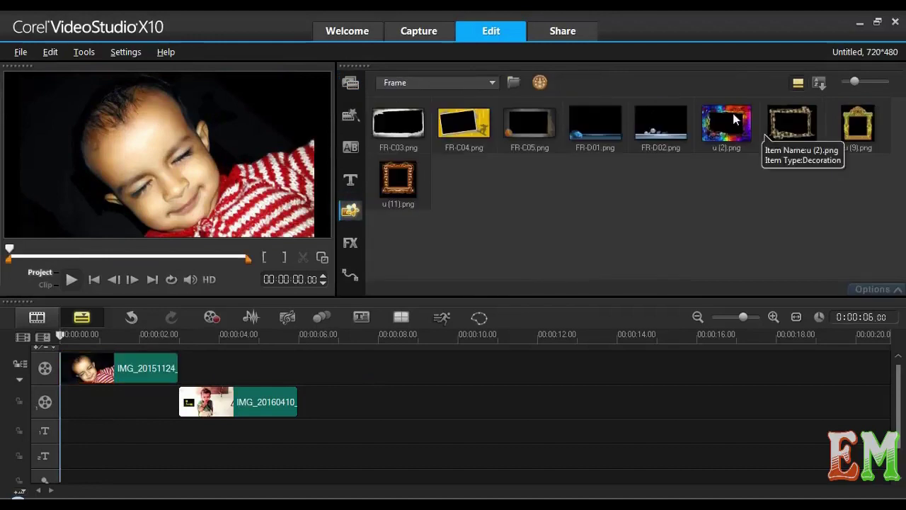
pyautogui.moveTo(726, 124); pyautogui.dragTo(71, 402)
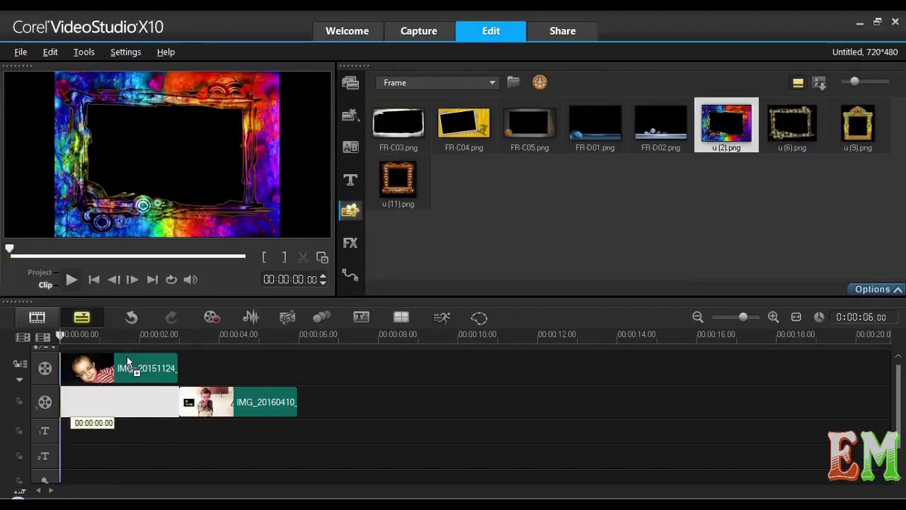
pyautogui.moveTo(62, 342); pyautogui.dragTo(115, 398)
pyautogui.moveTo(99, 340); pyautogui.dragTo(101, 344)
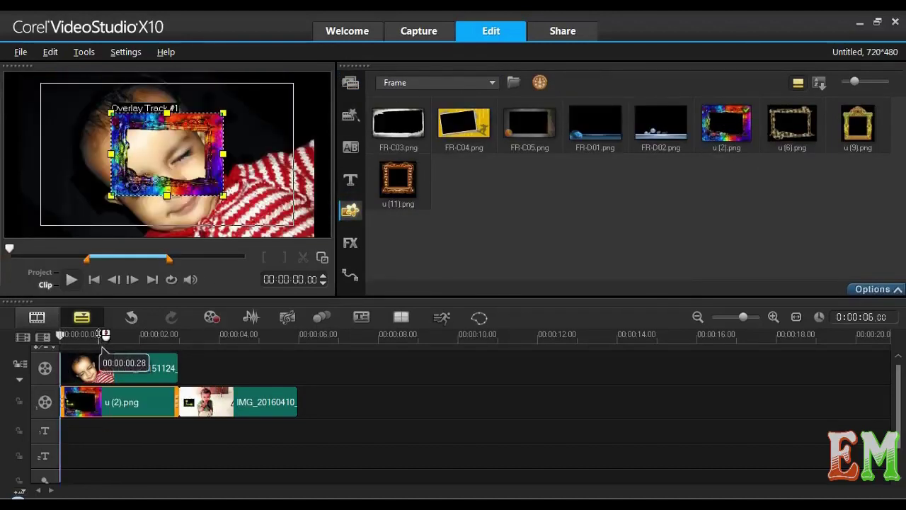
pyautogui.click(107, 118)
pyautogui.moveTo(218, 189); pyautogui.dragTo(314, 244)
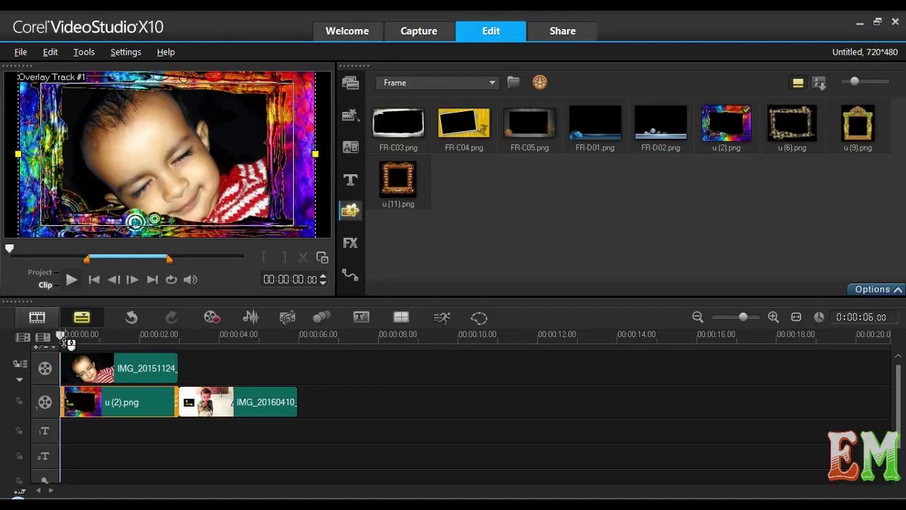
# - Preview the framed photos by scrubbing through the timeline and playing the project from the start
pyautogui.moveTo(66, 335); pyautogui.dragTo(201, 351)
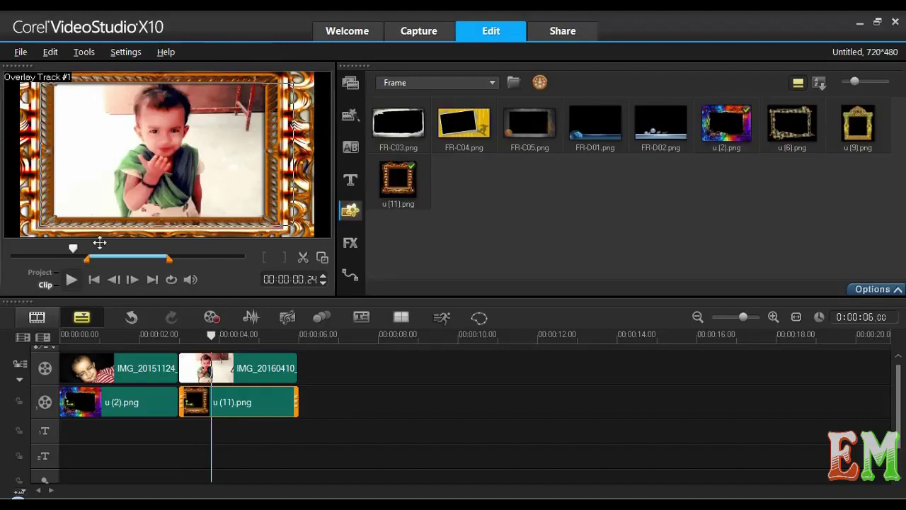
pyautogui.moveTo(196, 334); pyautogui.dragTo(45, 328)
pyautogui.click(71, 279)
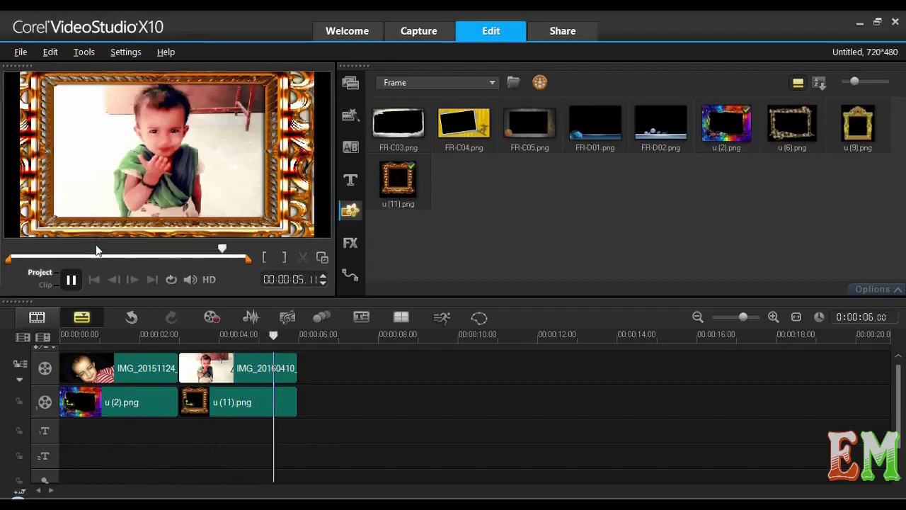
# - Browse the Object graphics and the Flash Animation graphics in the library
pyautogui.click(461, 84)
pyautogui.click(440, 162)
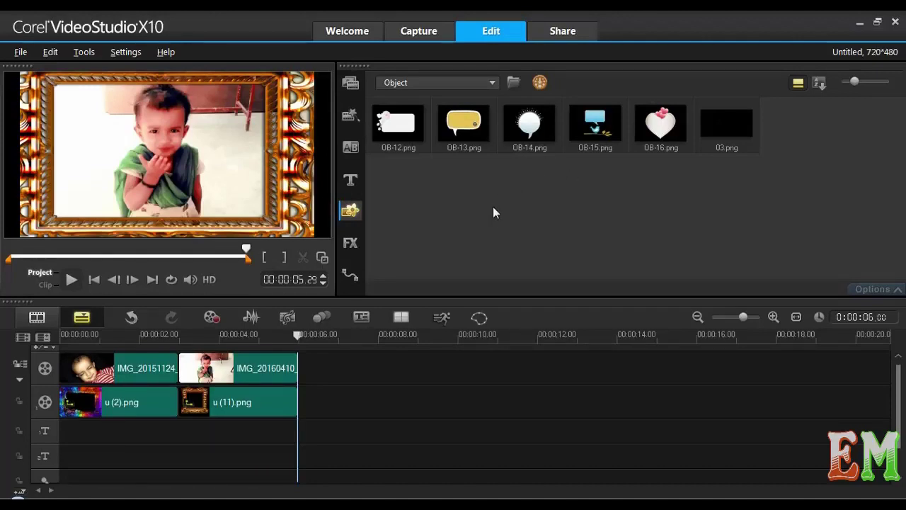
pyautogui.click(442, 86)
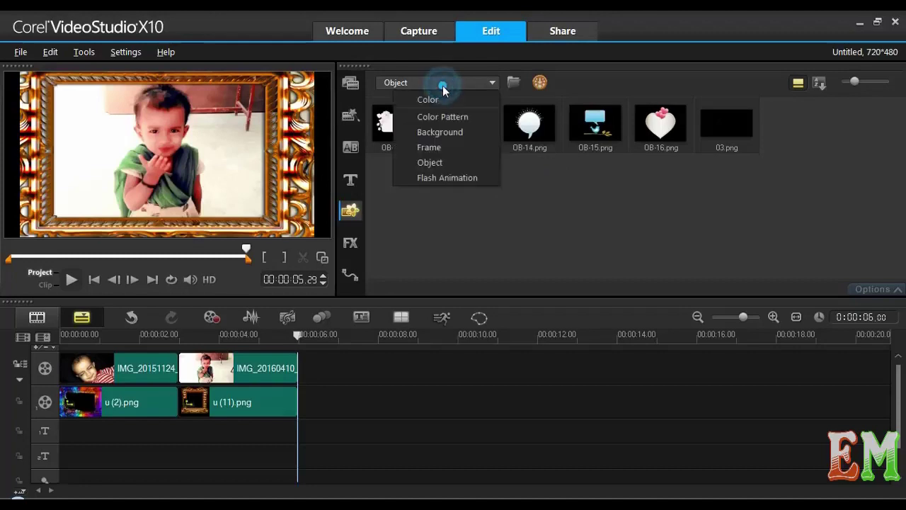
pyautogui.click(443, 178)
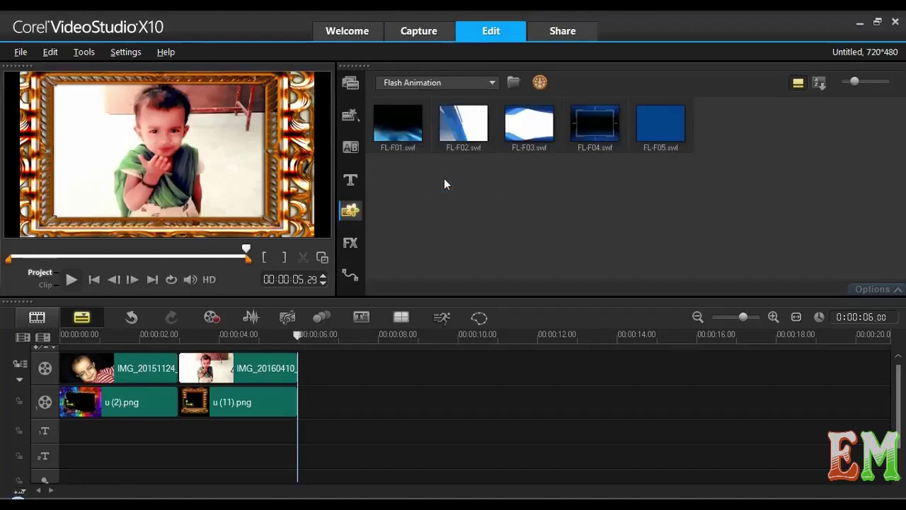
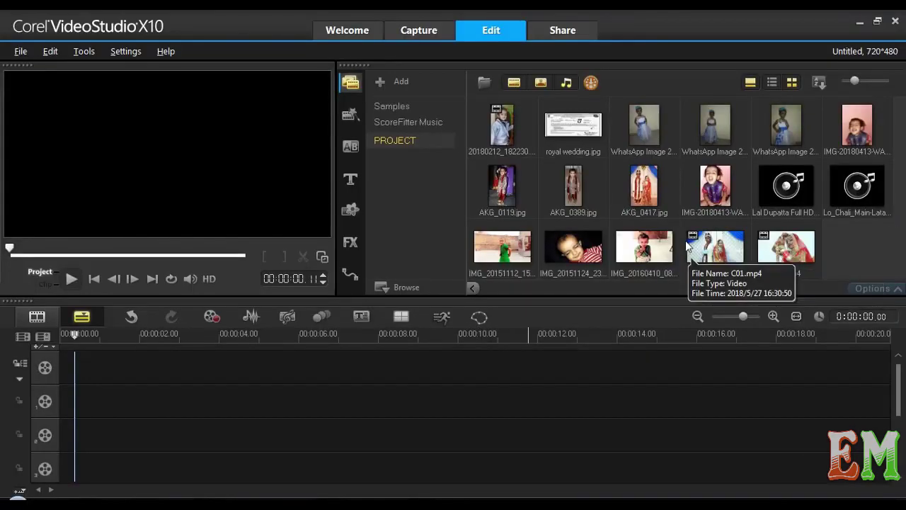
# - Place photos IMG_20160410, IMG_20151124 and IMG_20151112 on overlay tracks 1, 2 and 3 with staggered start times
pyautogui.moveTo(637, 246); pyautogui.dragTo(83, 407)
pyautogui.moveTo(570, 248); pyautogui.dragTo(137, 437)
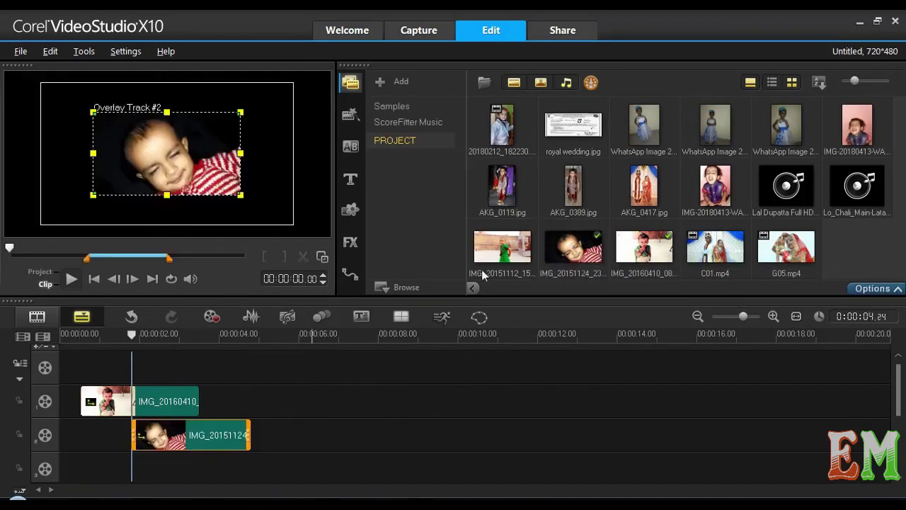
pyautogui.moveTo(504, 254); pyautogui.dragTo(173, 429)
pyautogui.moveTo(897, 401); pyautogui.dragTo(898, 386)
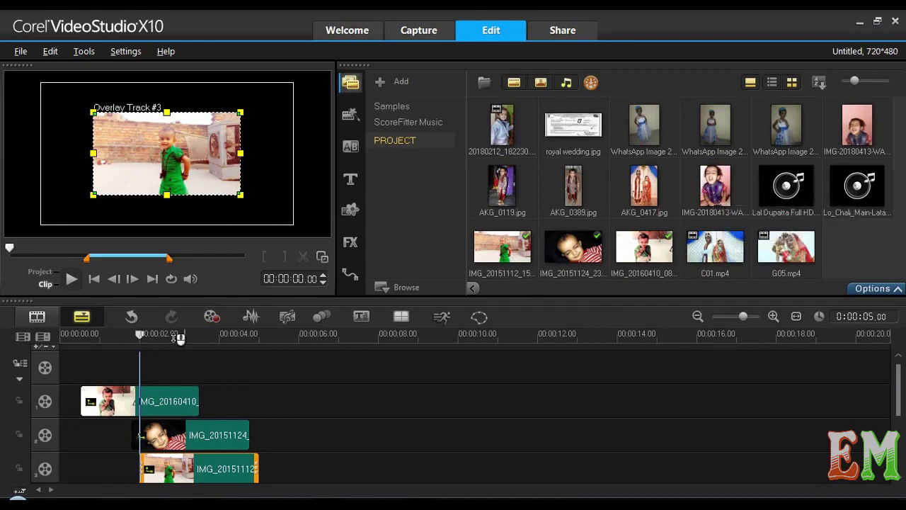
pyautogui.click(130, 317)
# - Place the imported paper background numbered (502) at the start of the video track
pyautogui.click(350, 210)
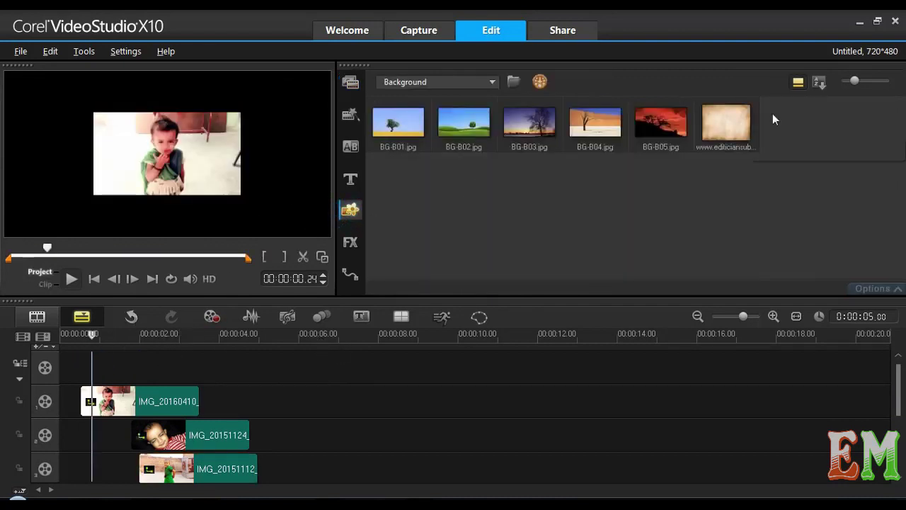
pyautogui.click(733, 126)
pyautogui.moveTo(726, 115); pyautogui.dragTo(90, 353)
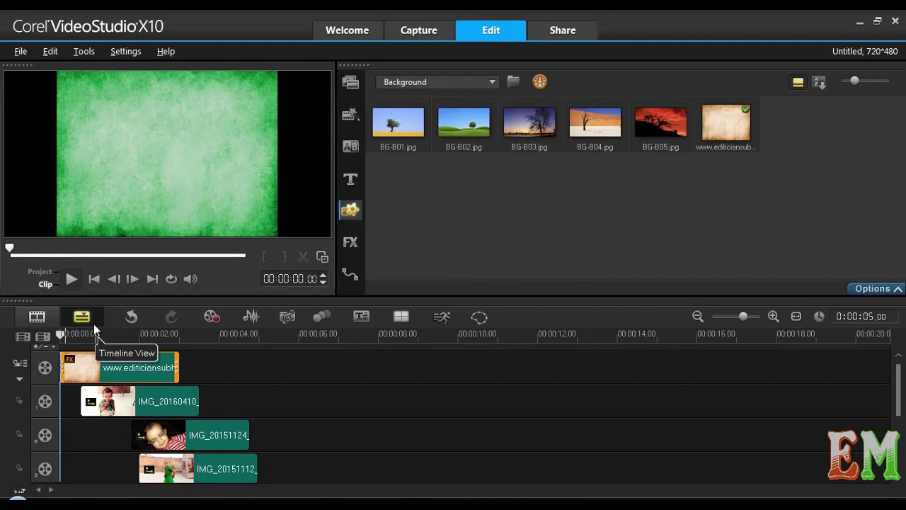
pyautogui.moveTo(178, 367); pyautogui.dragTo(479, 393)
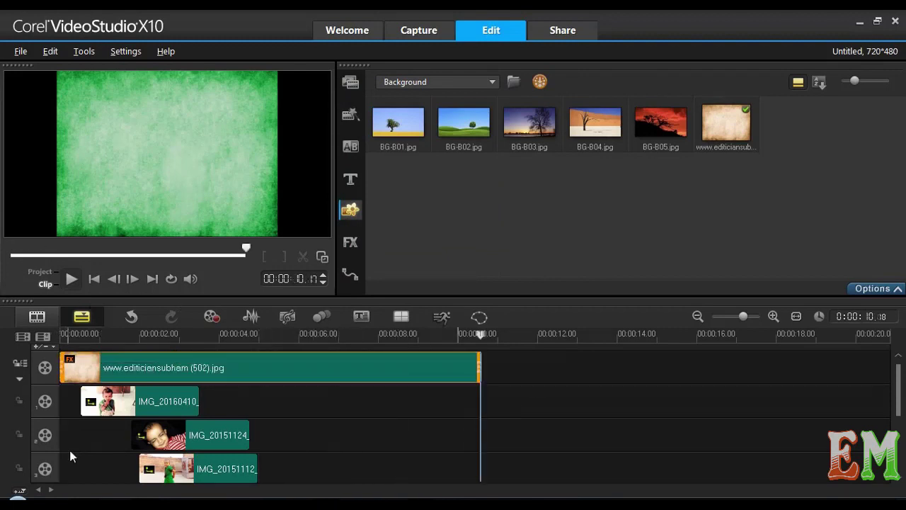
pyautogui.click(146, 333)
pyautogui.moveTo(178, 434); pyautogui.dragTo(120, 470)
pyautogui.click(131, 403)
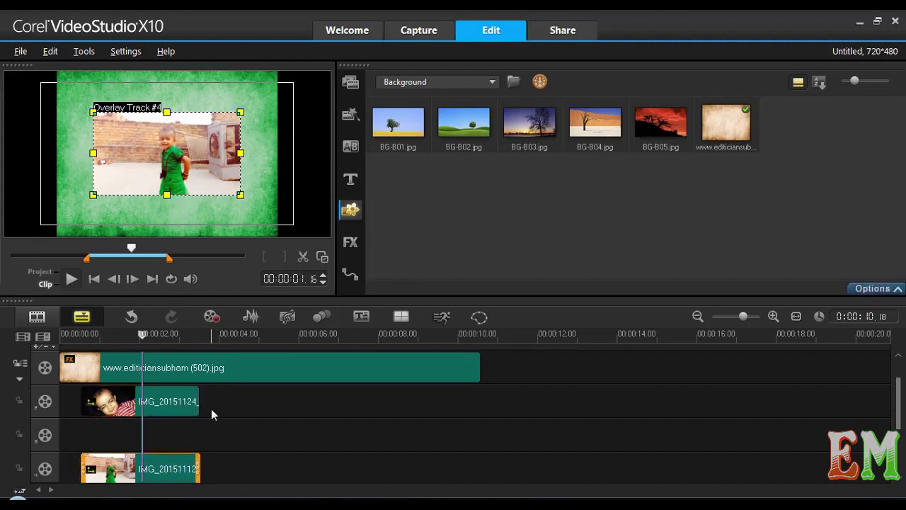
pyautogui.hotkey('ctrl', 'z')
pyautogui.hotkey('ctrl', 'z')
pyautogui.hotkey('ctrl', 'z')
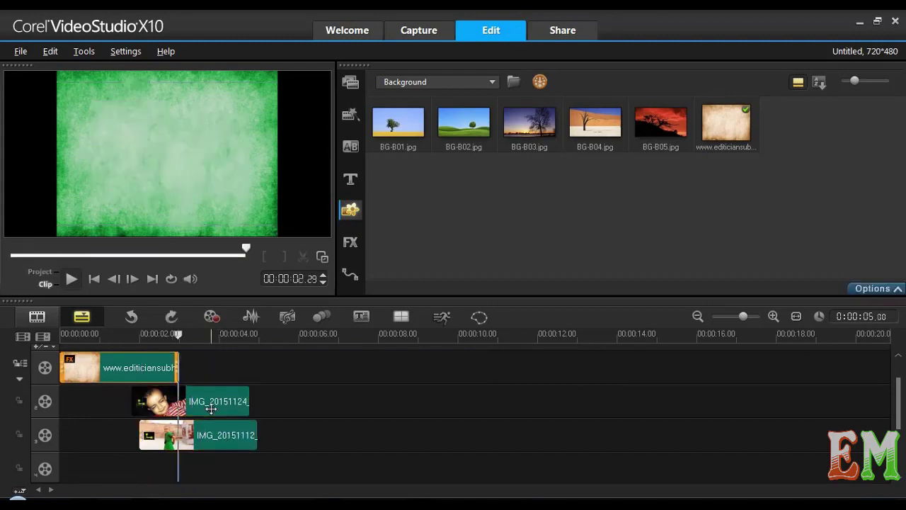
# - Extend the paper background on the video track to about 10 seconds 20 frames
pyautogui.click(372, 422)
pyautogui.moveTo(897, 404); pyautogui.dragTo(897, 389)
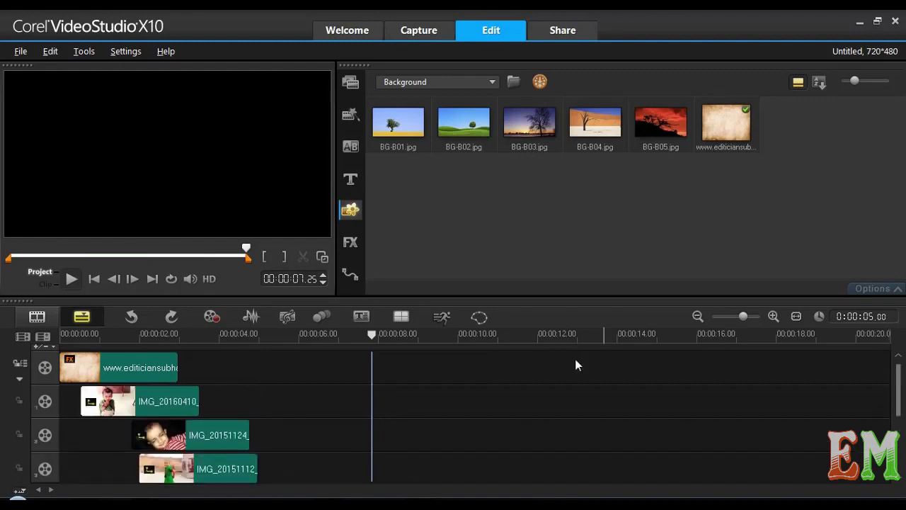
pyautogui.moveTo(177, 367); pyautogui.dragTo(257, 368)
pyautogui.moveTo(189, 438); pyautogui.dragTo(164, 437)
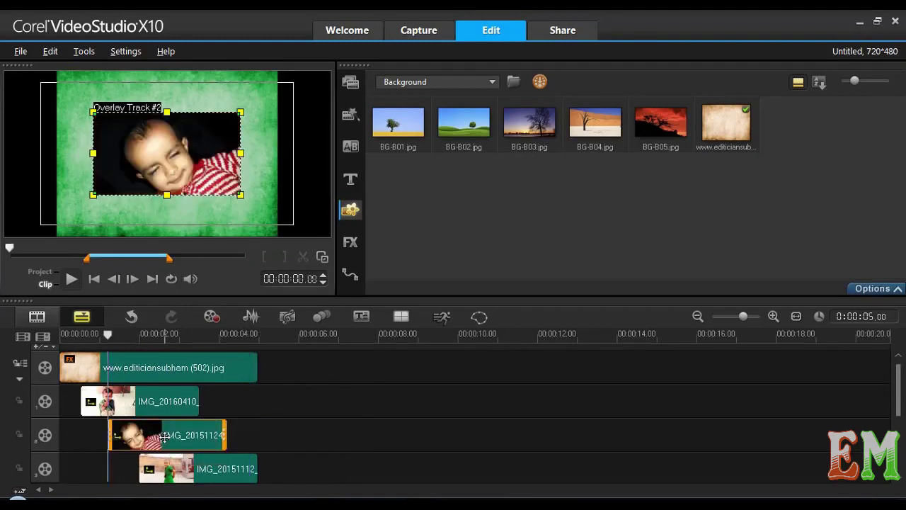
pyautogui.moveTo(257, 367); pyautogui.dragTo(483, 367)
# - Shift the photos on overlay tracks 2 and 3 so the three overlay photos follow one another without overlapping
pyautogui.click(133, 408)
pyautogui.moveTo(191, 435); pyautogui.dragTo(269, 435)
pyautogui.moveTo(152, 467); pyautogui.dragTo(301, 457)
pyautogui.moveTo(188, 431); pyautogui.dragTo(204, 432)
pyautogui.moveTo(312, 463); pyautogui.dragTo(337, 458)
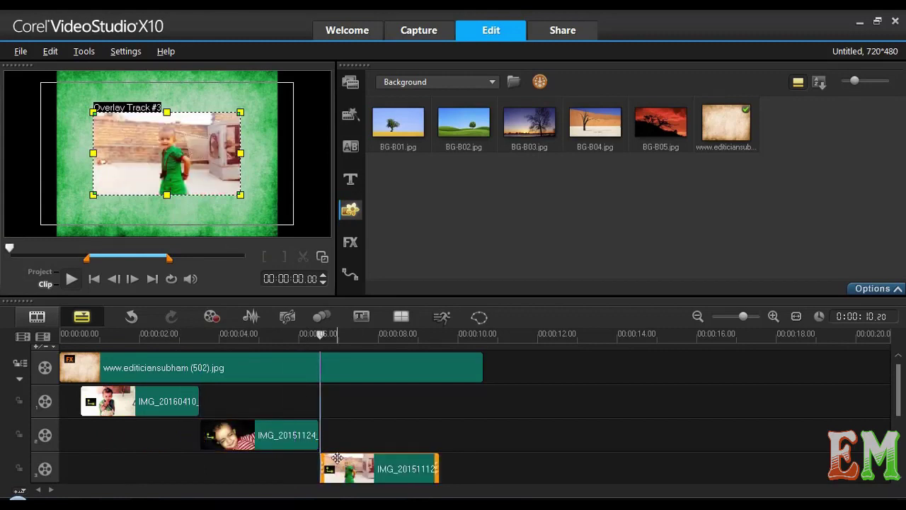
# - Apply motion path P10 to the photos on overlay tracks 1 and 2
pyautogui.click(350, 274)
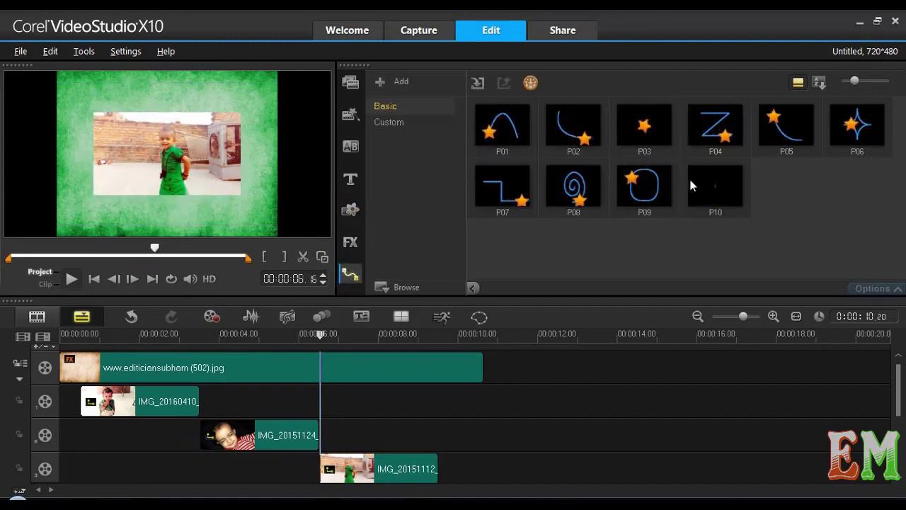
pyautogui.moveTo(715, 187); pyautogui.dragTo(181, 399)
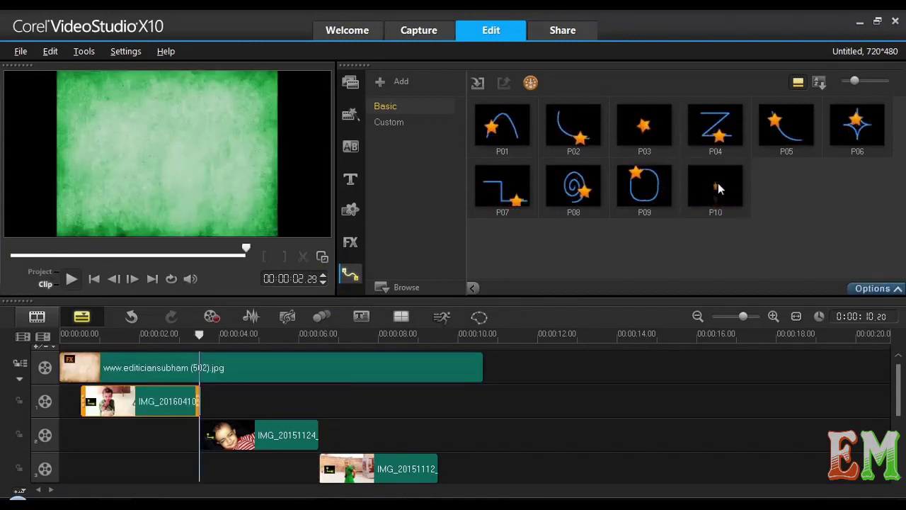
pyautogui.moveTo(716, 183); pyautogui.dragTo(303, 430)
pyautogui.moveTo(344, 358); pyautogui.dragTo(341, 356)
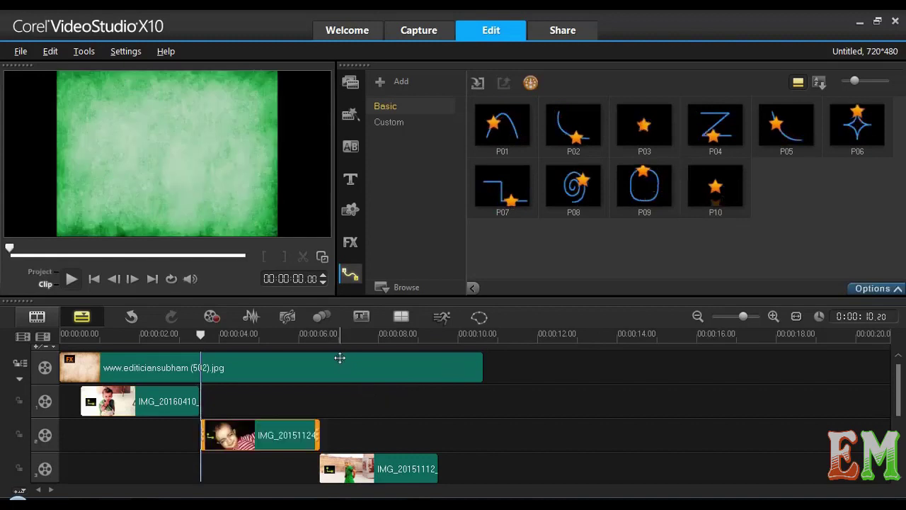
# - Apply motion path P10 to the photo on overlay track 3
pyautogui.click(712, 188)
pyautogui.moveTo(471, 407)
pyautogui.mouseDown()
pyautogui.moveTo(372, 431)
pyautogui.moveTo(377, 414)
pyautogui.moveTo(456, 410)
pyautogui.mouseUp()
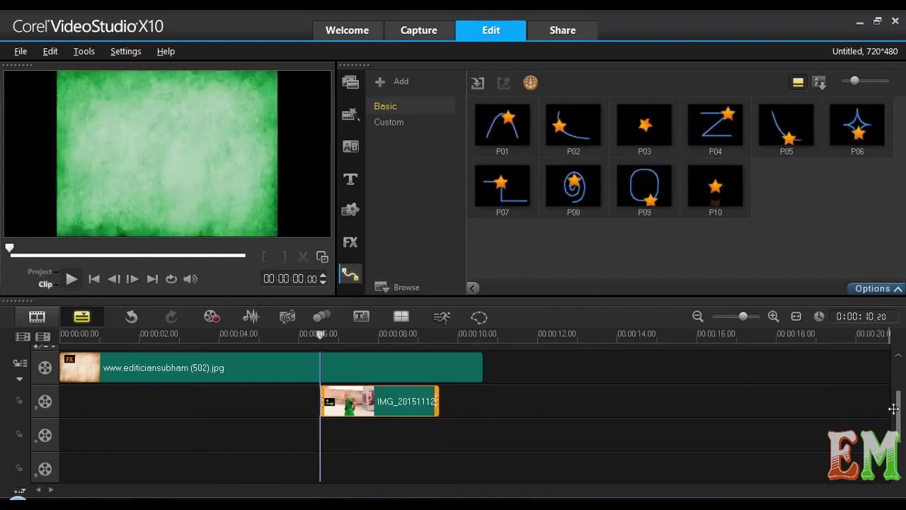
pyautogui.scroll(2, 311, 352)
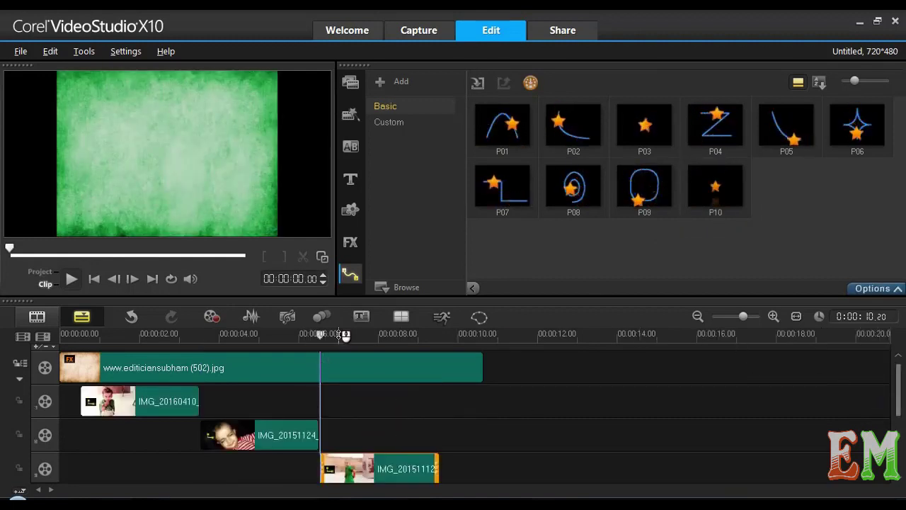
# - Play the whole project from the beginning to review the motion paths on the three overlay photos
pyautogui.click(37, 273)
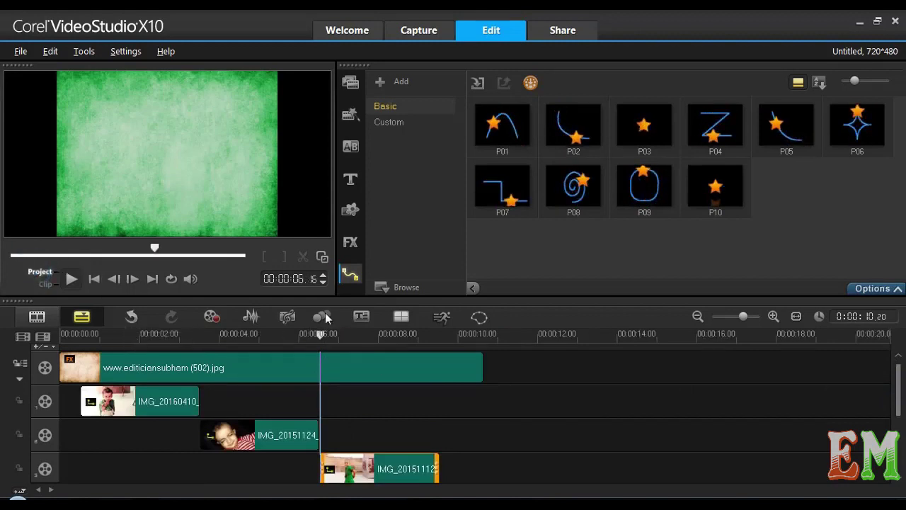
pyautogui.moveTo(326, 334); pyautogui.dragTo(37, 346)
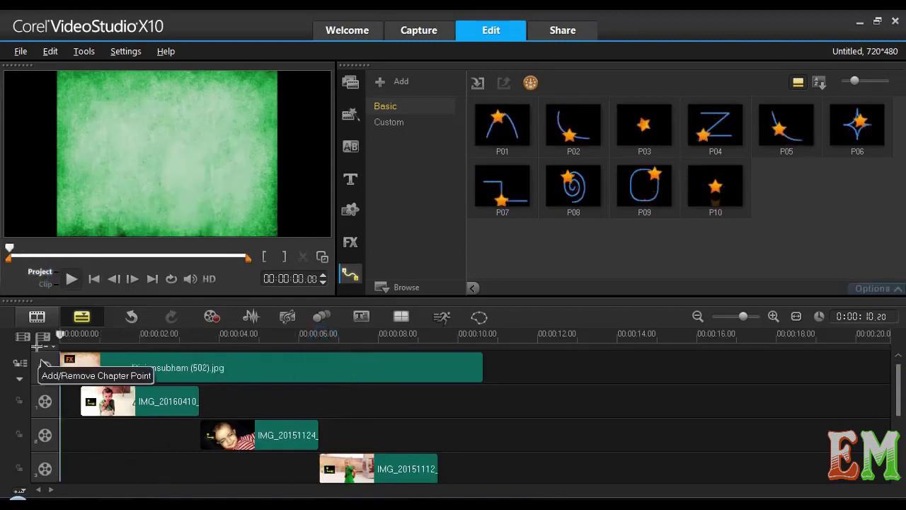
pyautogui.click(71, 278)
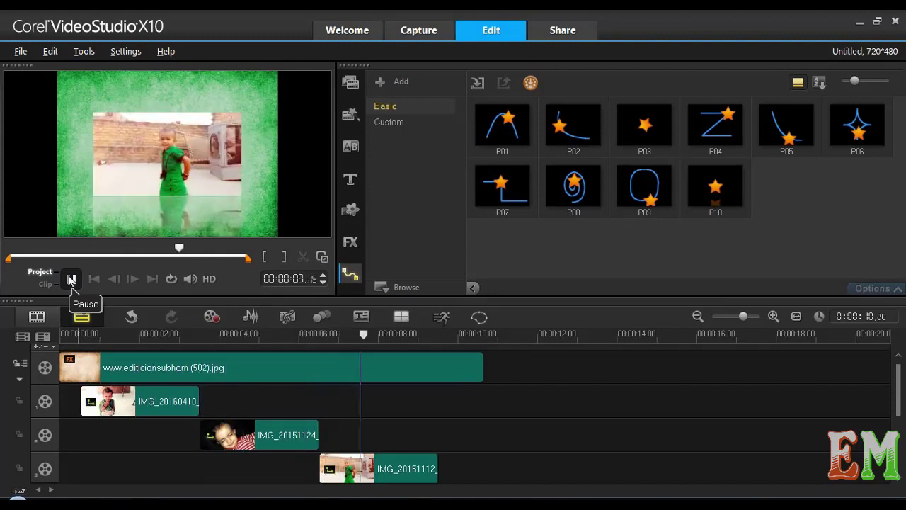
pyautogui.click(71, 278)
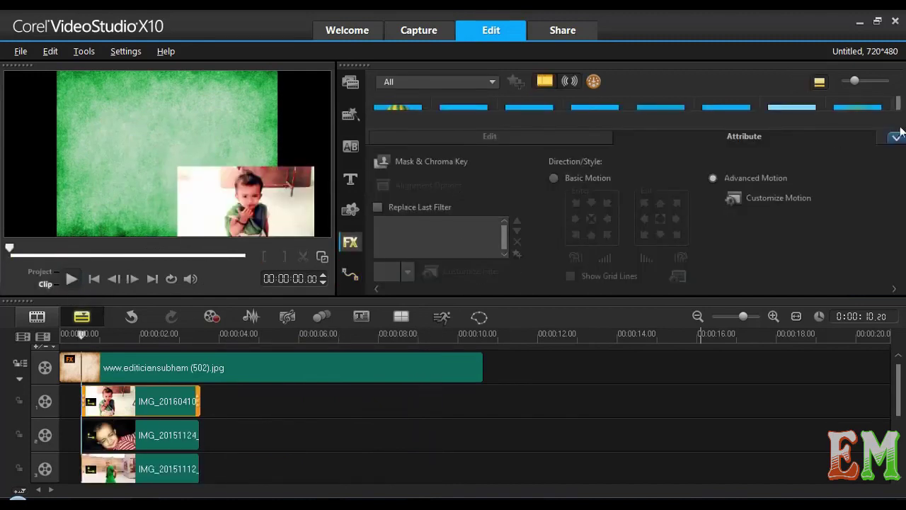
# - Switch the photo on overlay track 1 to Basic Motion with an exit to the right, and play the clip
pyautogui.click(553, 136)
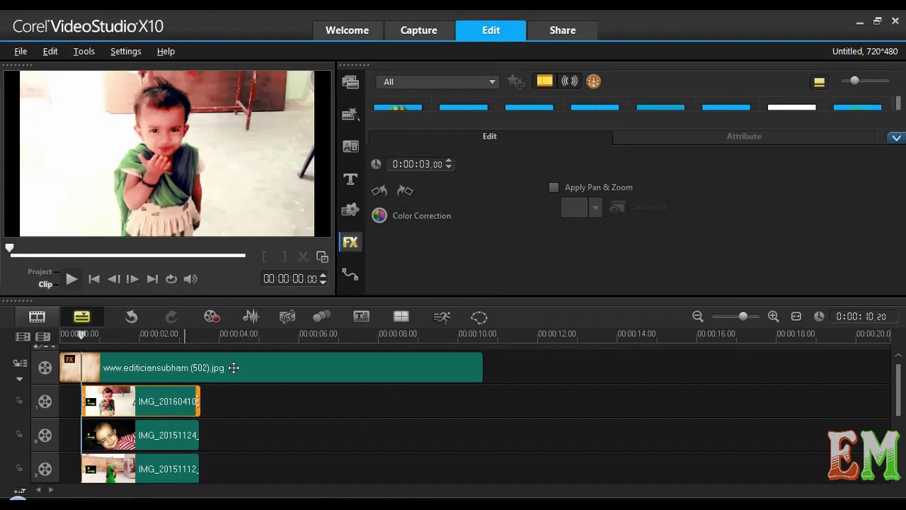
pyautogui.click(687, 136)
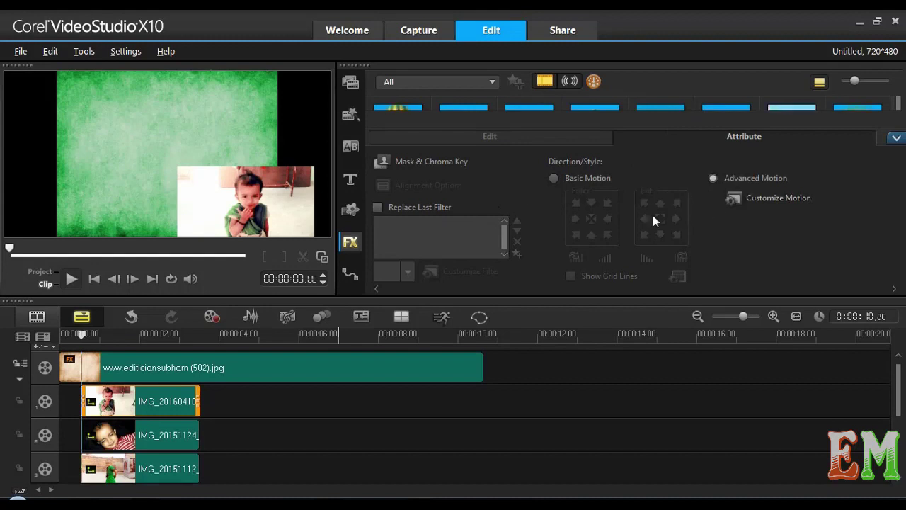
pyautogui.click(553, 178)
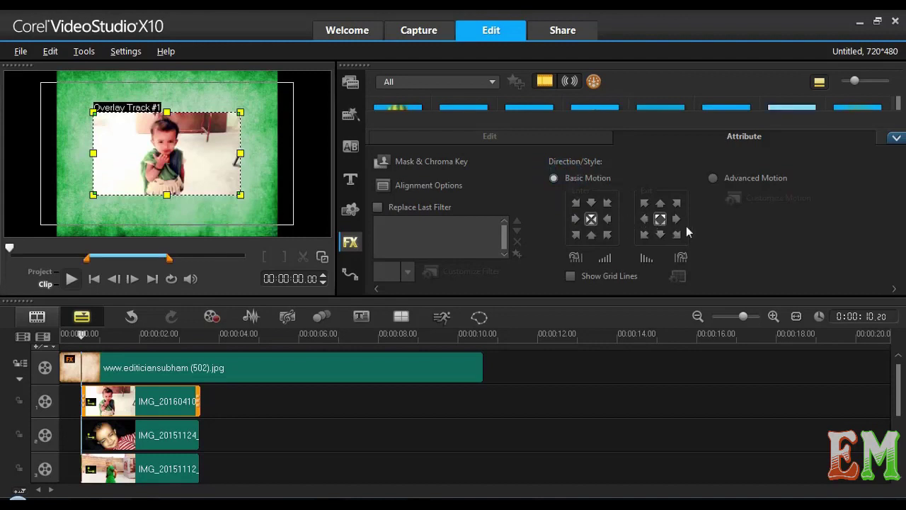
pyautogui.click(676, 219)
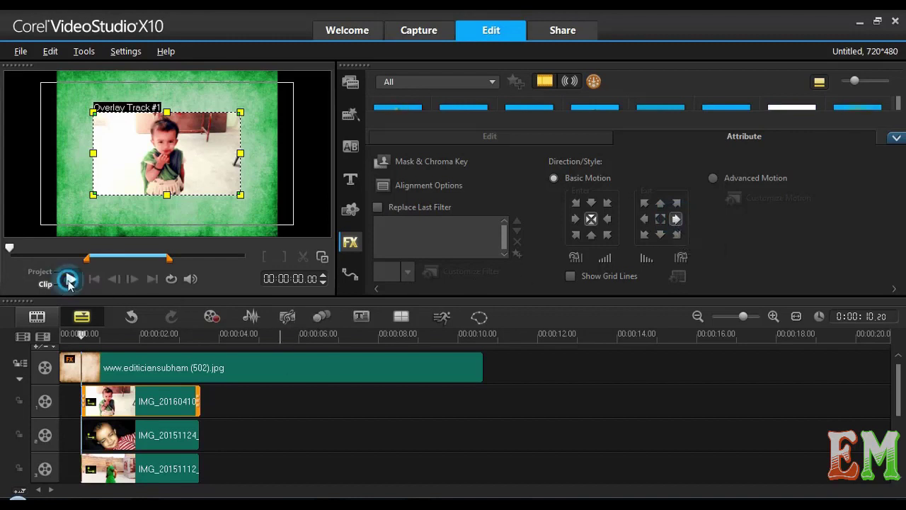
pyautogui.click(68, 281)
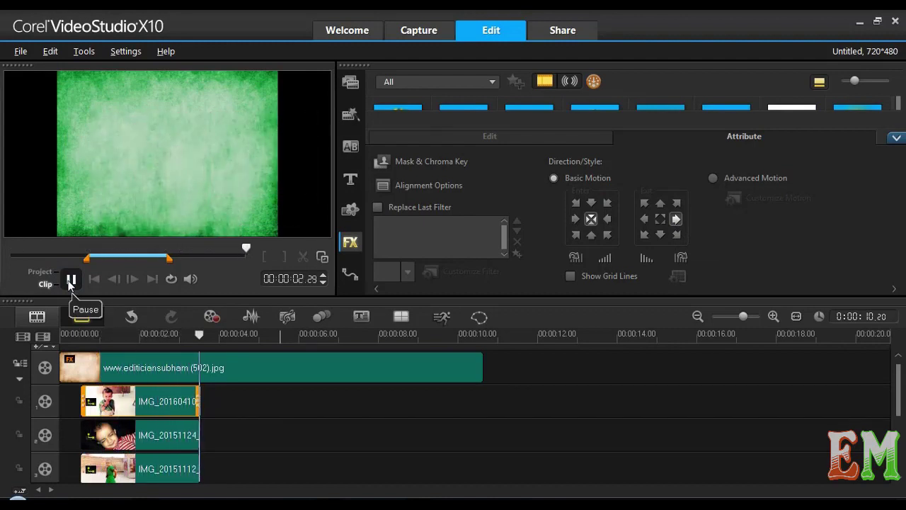
# - Apply motion path P01 to the photo on overlay track 2
pyautogui.click(126, 438)
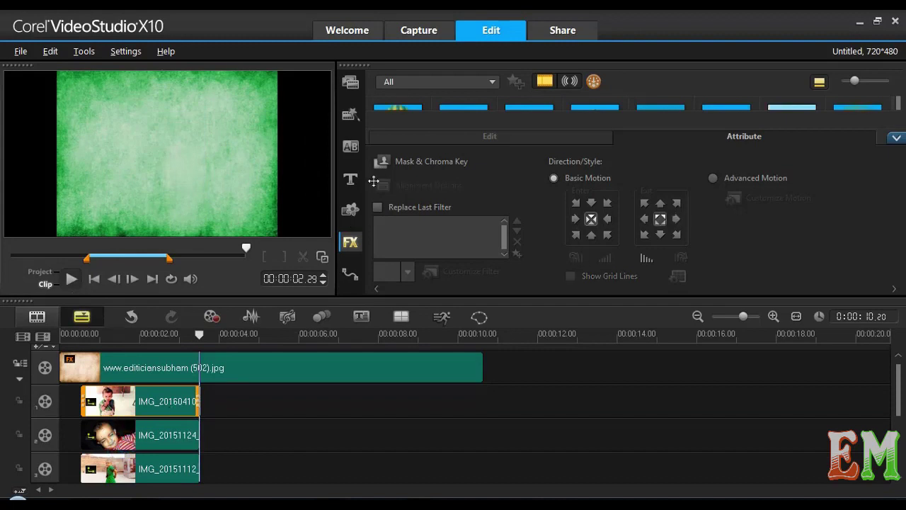
pyautogui.click(351, 275)
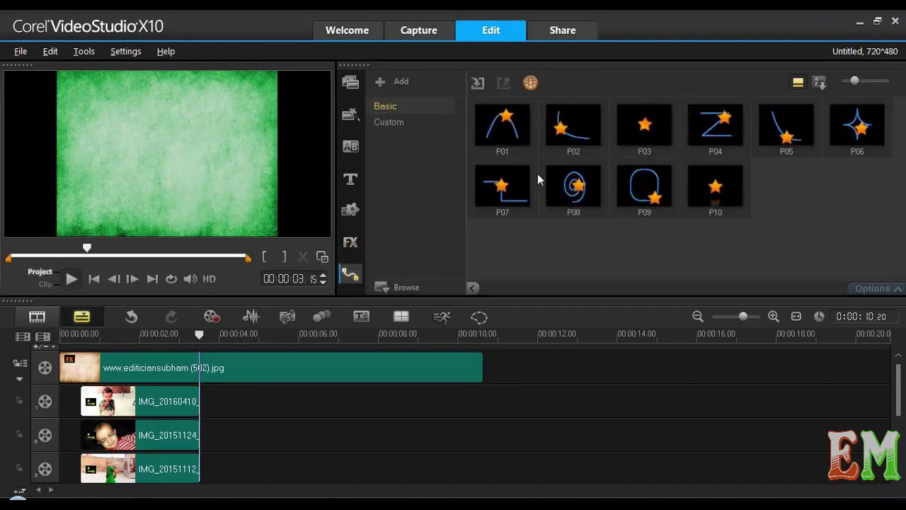
pyautogui.moveTo(509, 129); pyautogui.dragTo(170, 440)
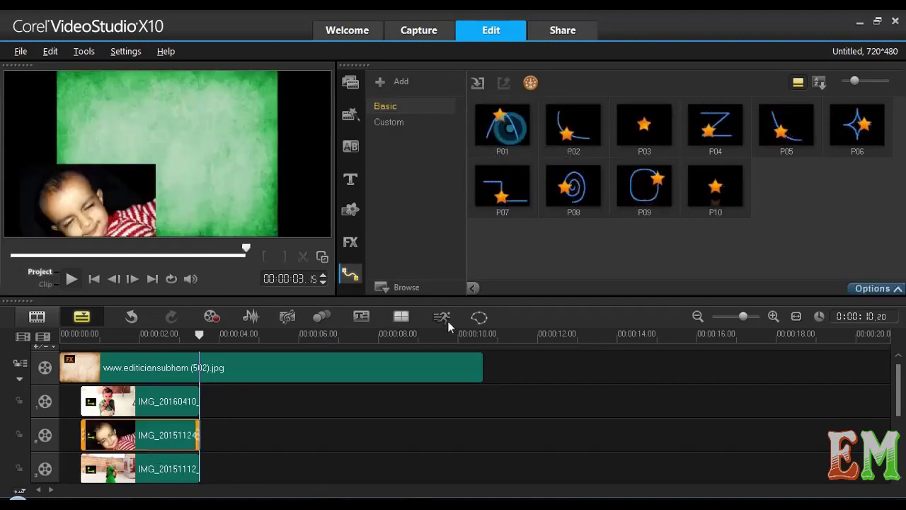
pyautogui.hotkey('ctrl', 'z')
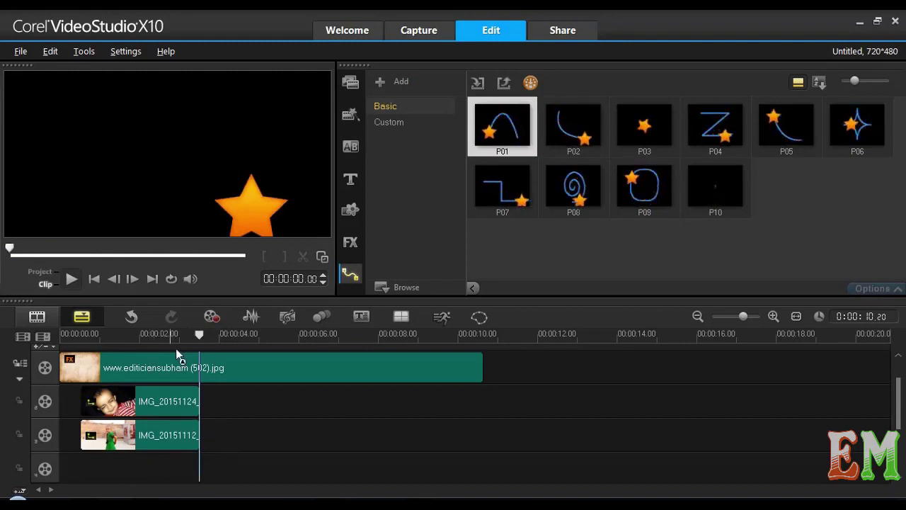
# - Scrub through the first two seconds of the project to examine how the overlay photos move
pyautogui.click(40, 271)
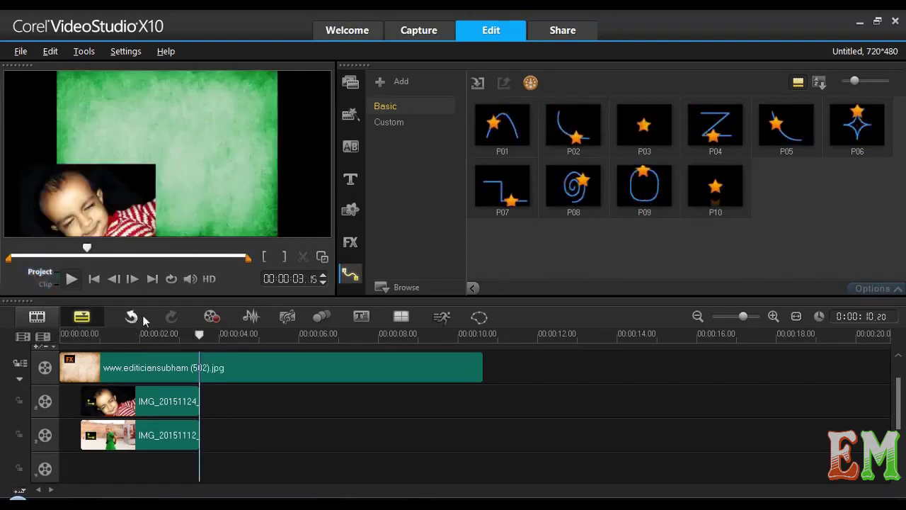
pyautogui.press('Home')
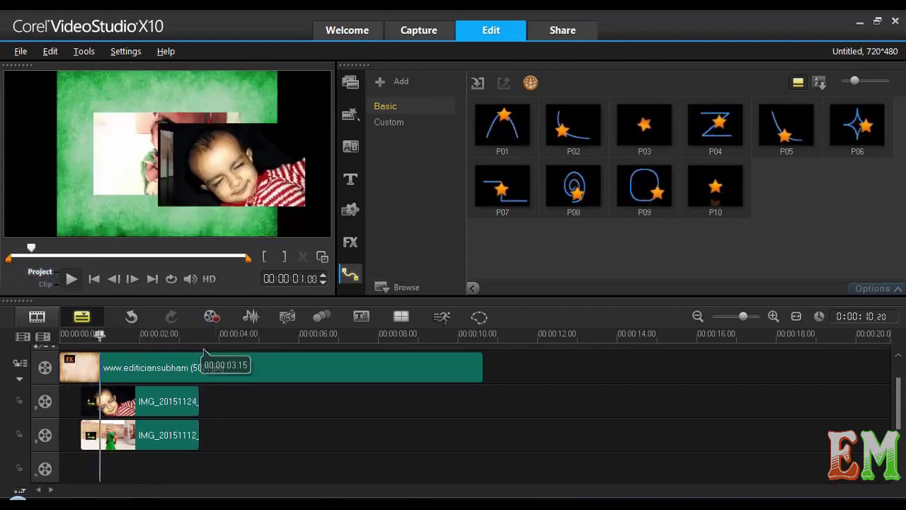
pyautogui.click(133, 474)
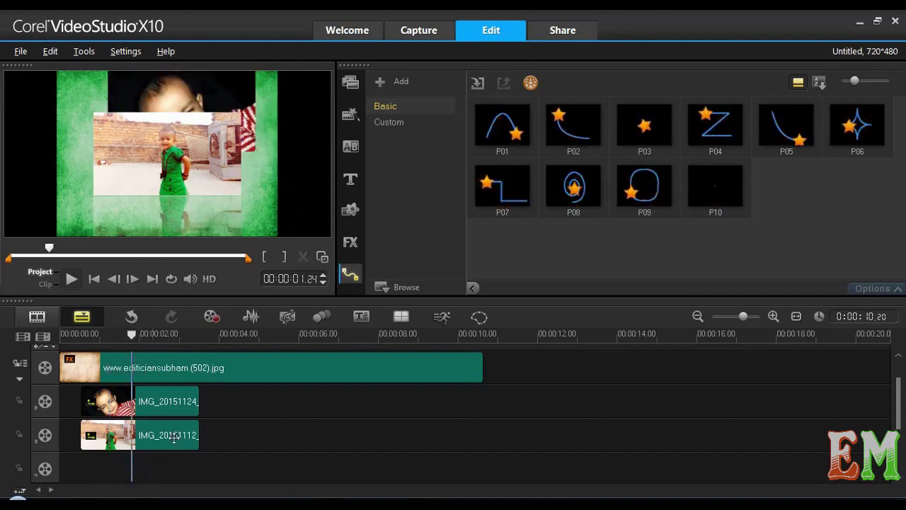
pyautogui.moveTo(897, 400)
pyautogui.mouseDown()
pyautogui.moveTo(897, 452)
pyautogui.moveTo(898, 386)
pyautogui.mouseUp()
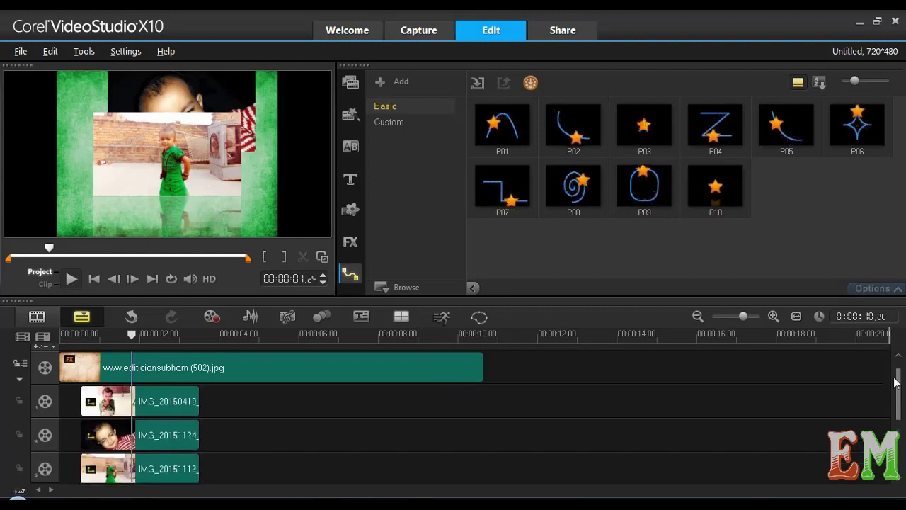
# - Switch the photos on overlay tracks 3 and 2 to Basic Motion with an exit to the right, and play the project from the start
pyautogui.click(177, 469)
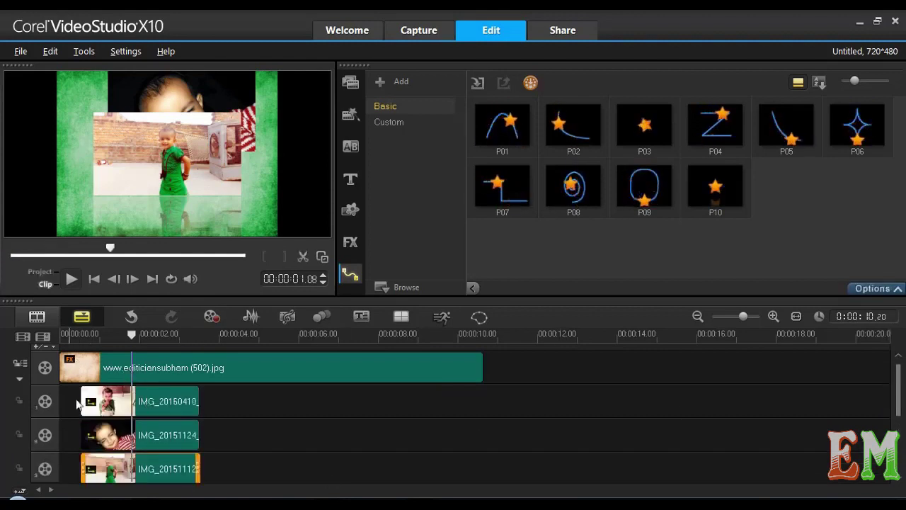
pyautogui.click(871, 288)
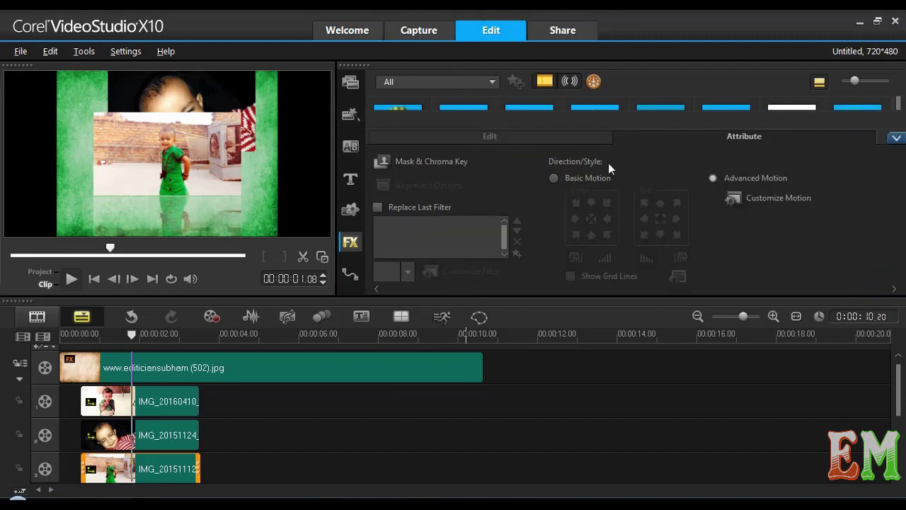
pyautogui.click(555, 179)
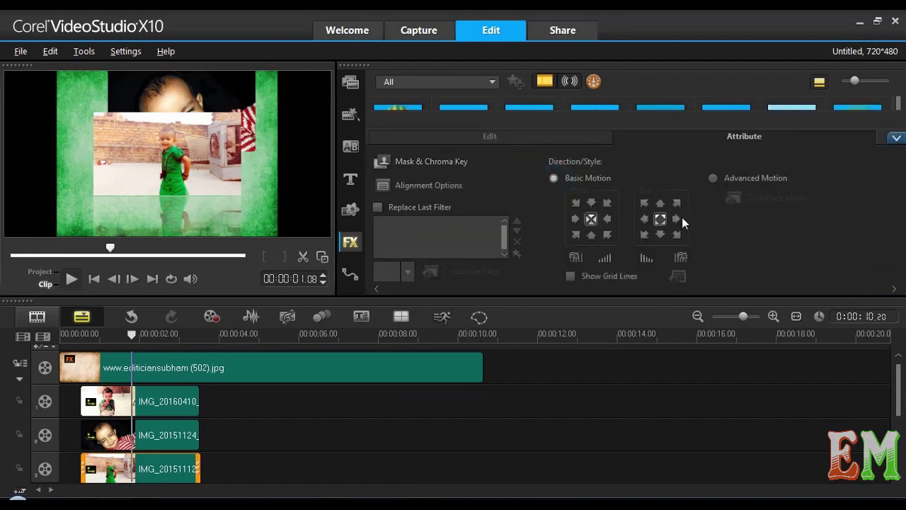
pyautogui.click(676, 219)
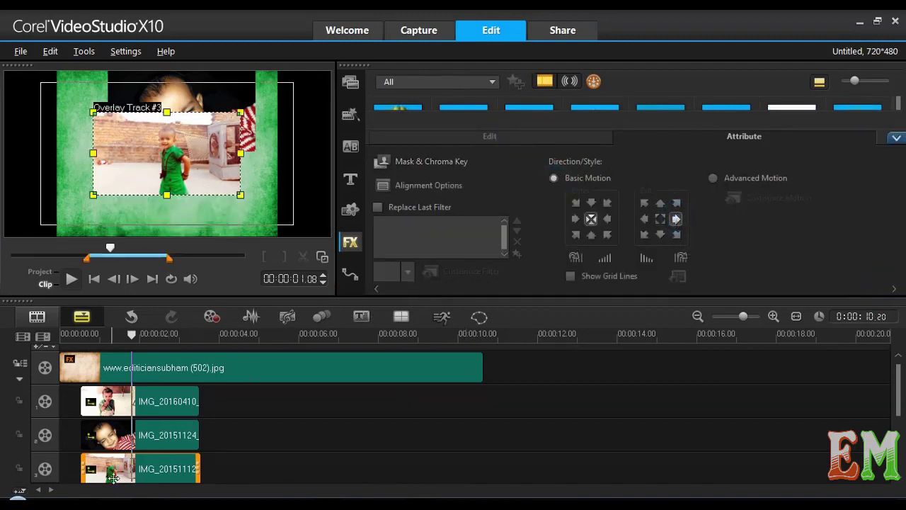
pyautogui.click(164, 438)
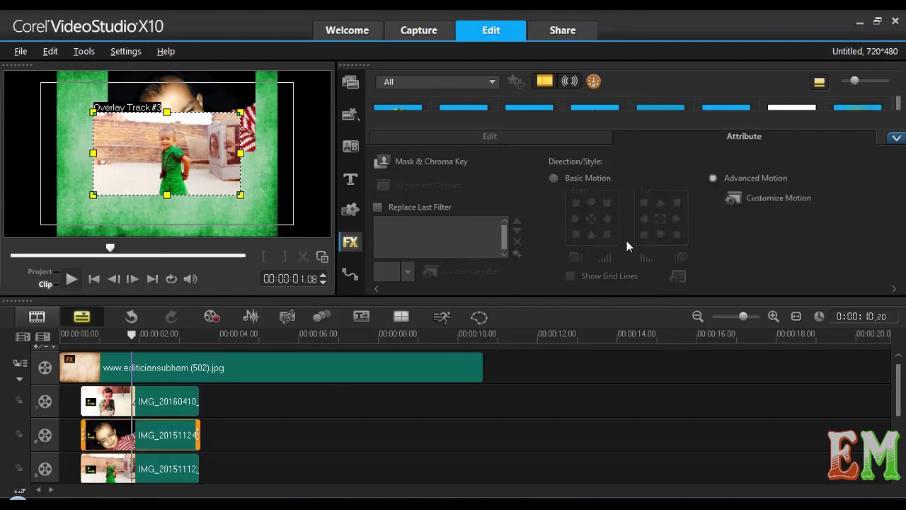
pyautogui.click(594, 178)
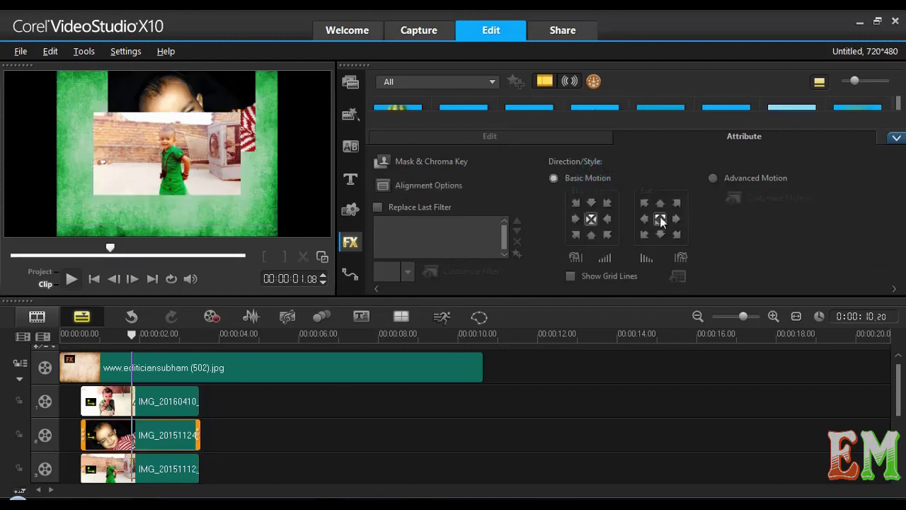
pyautogui.click(676, 219)
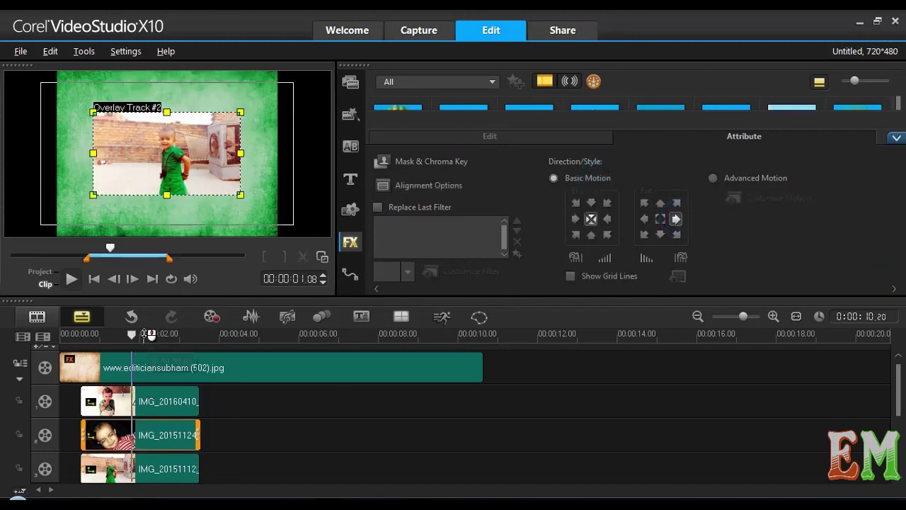
pyautogui.click(71, 334)
pyautogui.click(58, 334)
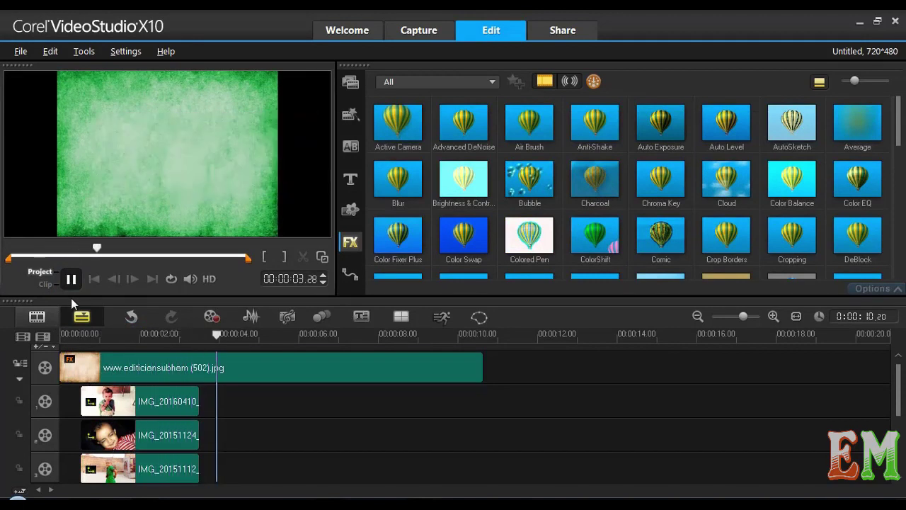
# - Shift the photos on overlay tracks 2 and 3 so the three photos play one after another, and preview the project
pyautogui.moveTo(151, 431); pyautogui.dragTo(263, 444)
pyautogui.moveTo(124, 466); pyautogui.dragTo(360, 473)
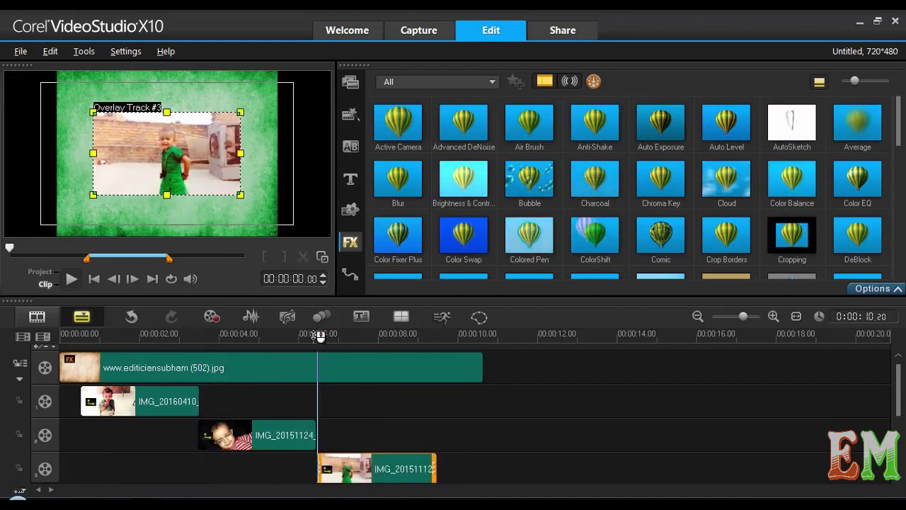
pyautogui.click(60, 332)
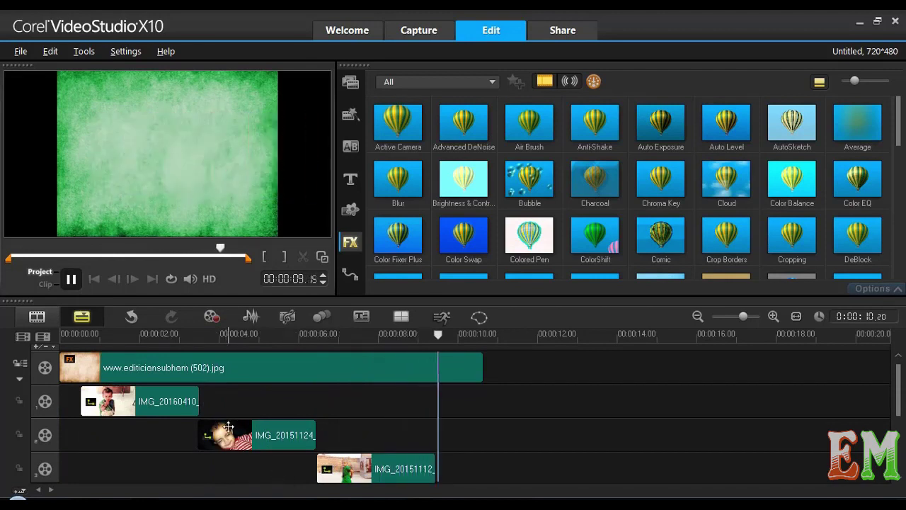
# - Move the photos on overlay tracks 2 and 3 earlier so each overlaps the end of the previous photo, and play the project
pyautogui.moveTo(234, 434); pyautogui.dragTo(198, 433)
pyautogui.moveTo(332, 471); pyautogui.dragTo(370, 431)
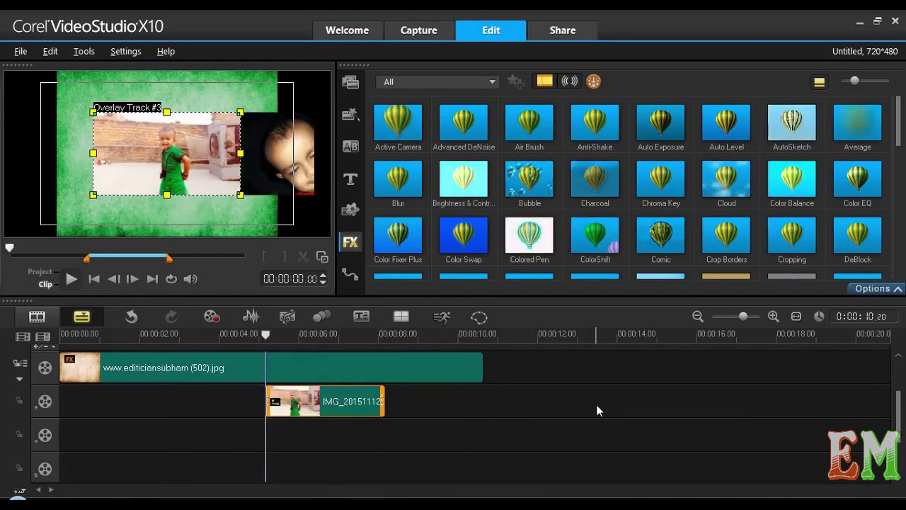
pyautogui.scroll(2, 899, 372)
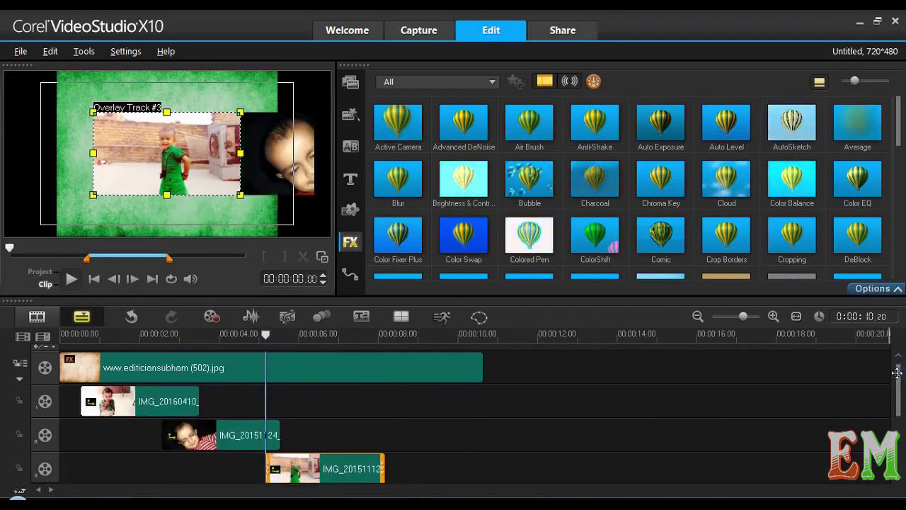
pyautogui.moveTo(291, 468); pyautogui.dragTo(258, 474)
pyautogui.moveTo(265, 334); pyautogui.dragTo(65, 337)
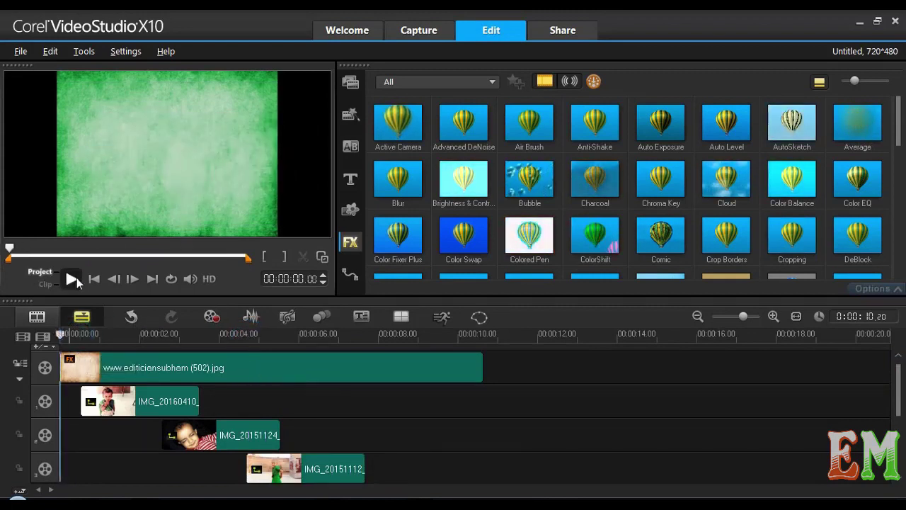
pyautogui.click(73, 278)
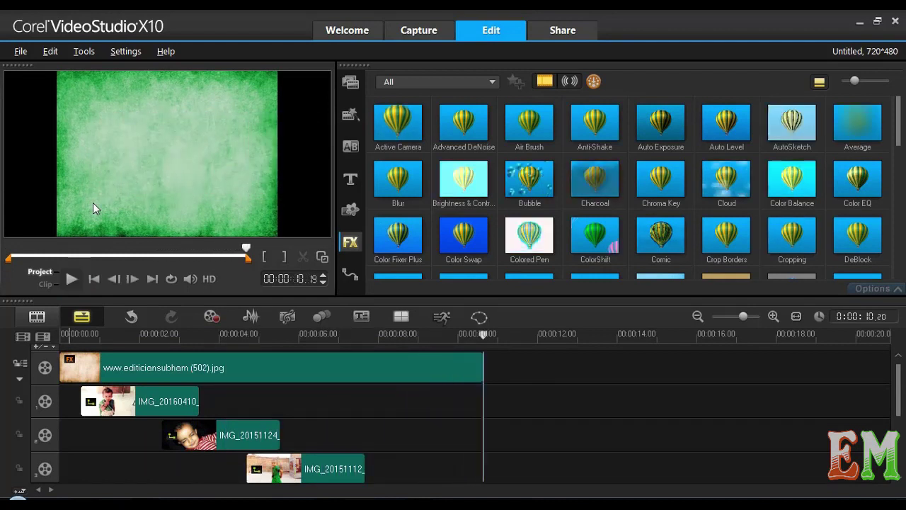
# - Apply motion path P03 to the photo on overlay track 1
pyautogui.click(348, 276)
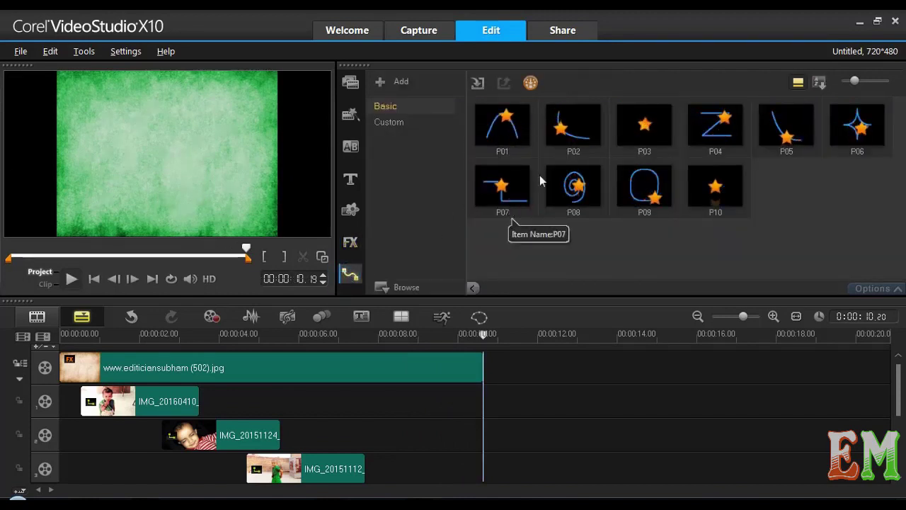
pyautogui.click(643, 128)
pyautogui.moveTo(643, 127); pyautogui.dragTo(163, 401)
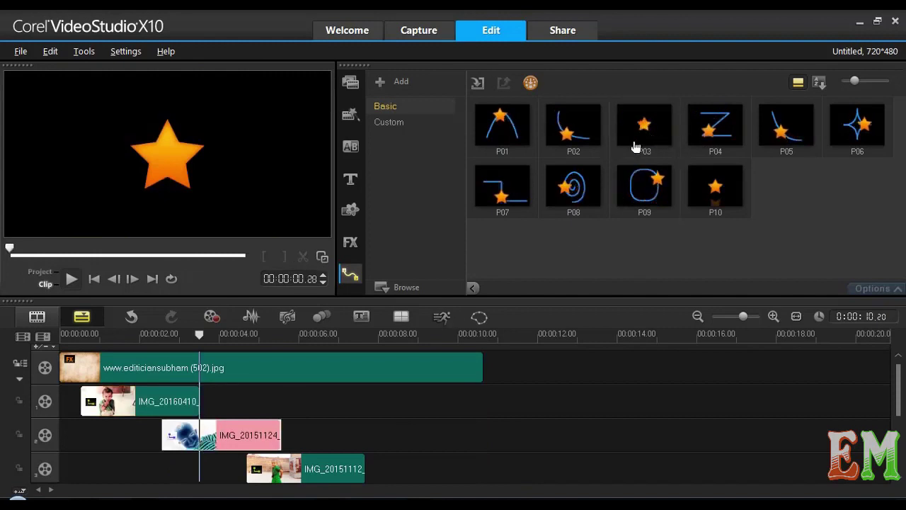
# - Apply motion path P03 to the photos on overlay tracks 2 and 3, and play the project to preview them
pyautogui.moveTo(309, 476); pyautogui.dragTo(292, 473)
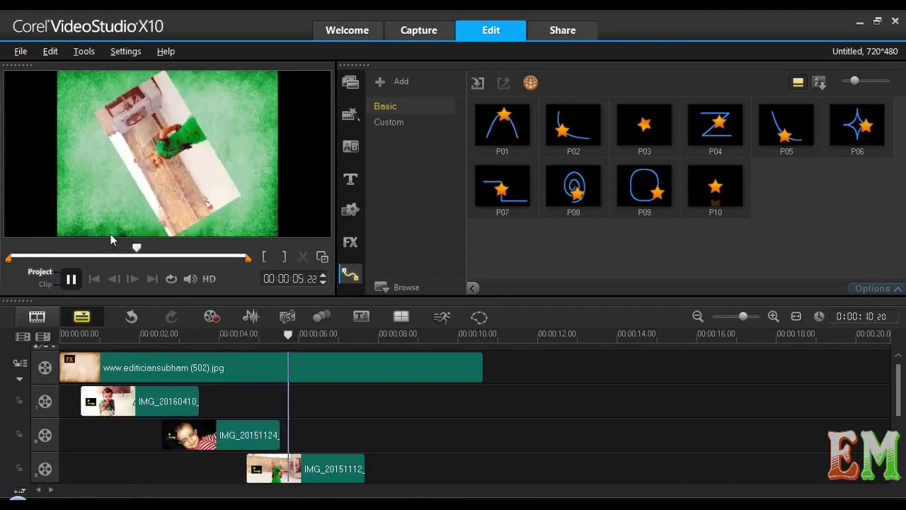
pyautogui.click(209, 430)
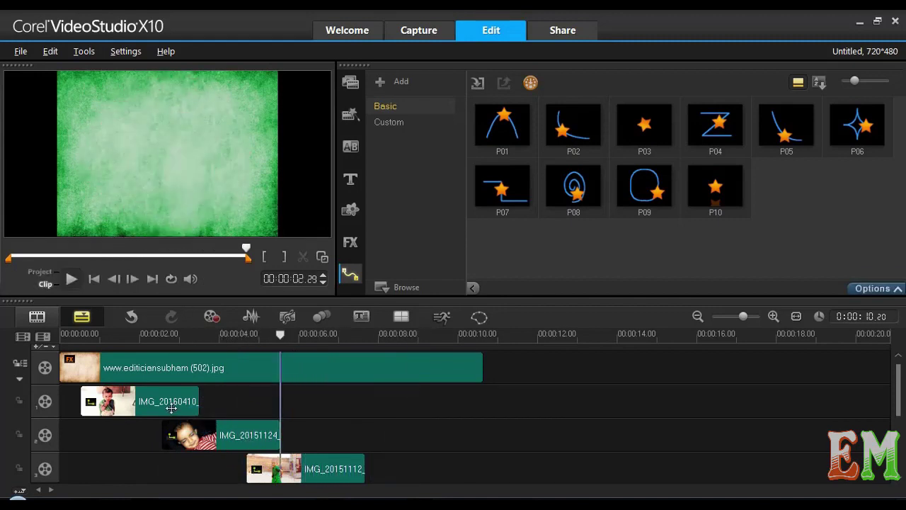
pyautogui.click(180, 401)
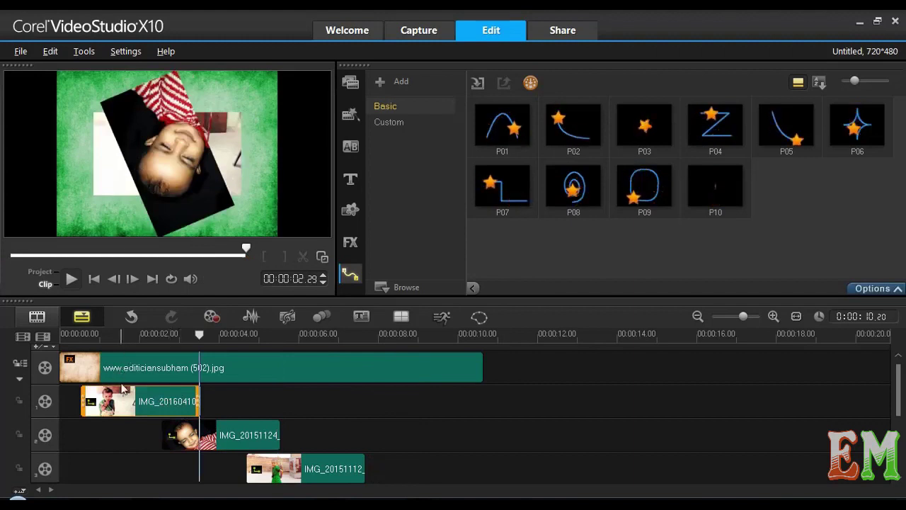
pyautogui.doubleClick(181, 401)
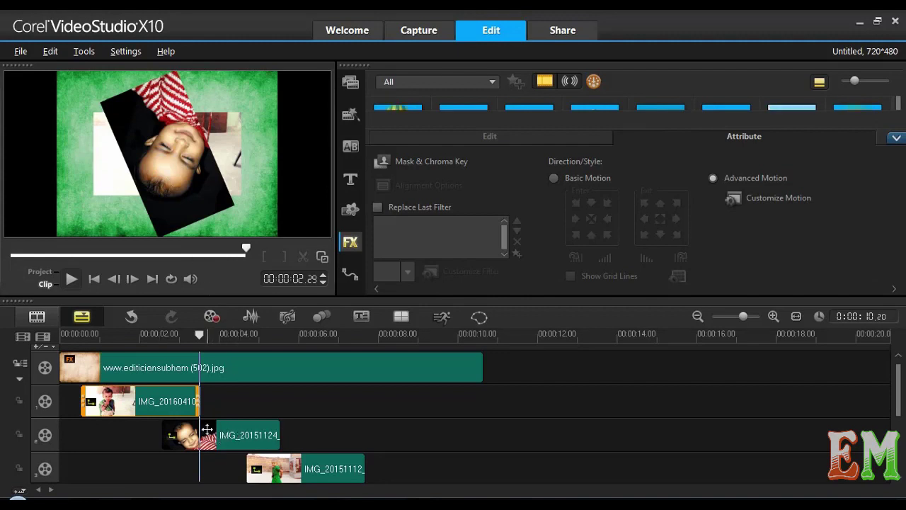
# - Move the photos on overlay tracks 2 and 3 later, to start at about 4.4 and 8.4 seconds, leaving gaps between the photos
pyautogui.moveTo(257, 433); pyautogui.dragTo(457, 443)
pyautogui.click(342, 458)
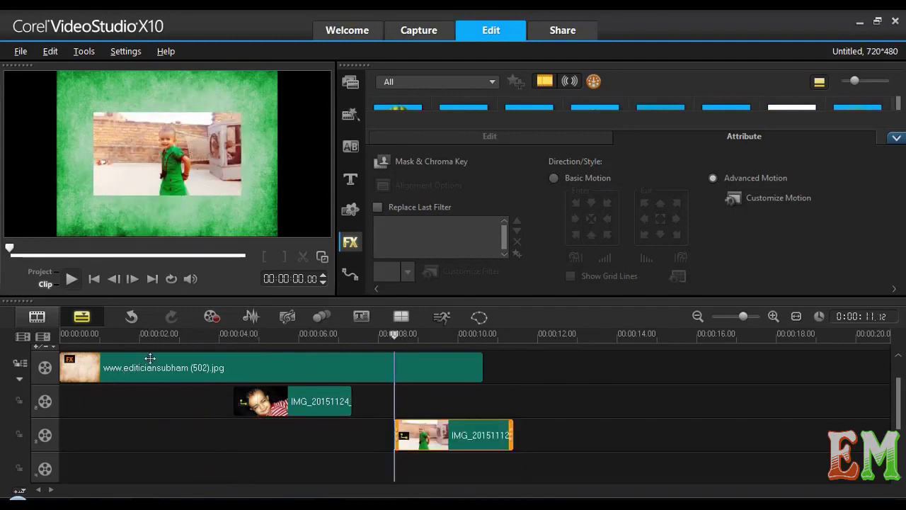
pyautogui.click(897, 368)
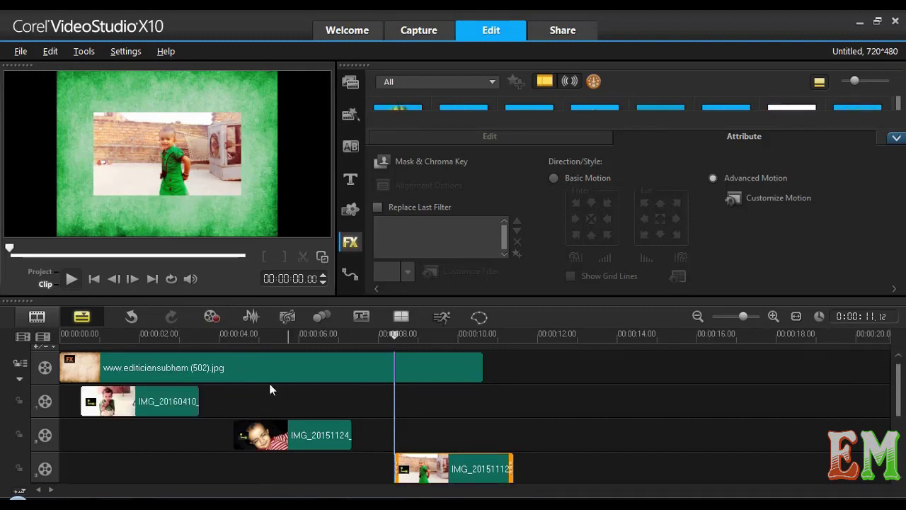
pyautogui.click(122, 401)
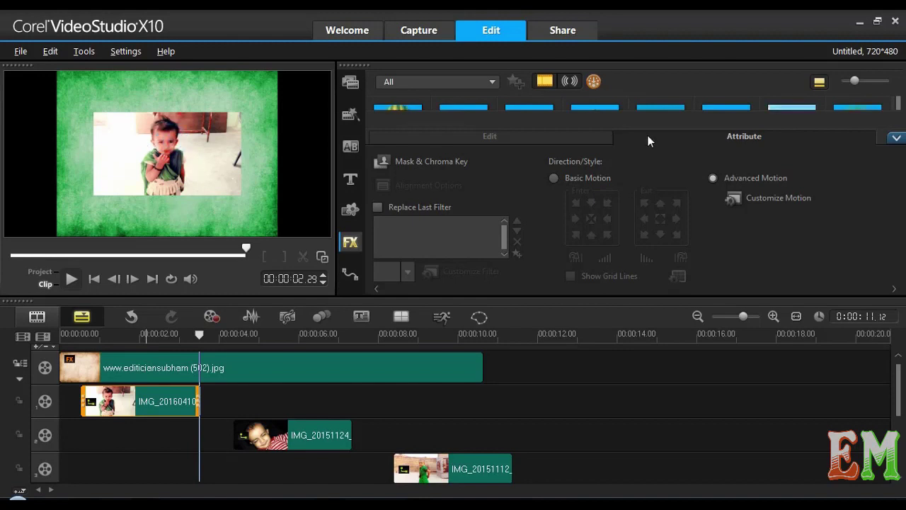
pyautogui.click(525, 139)
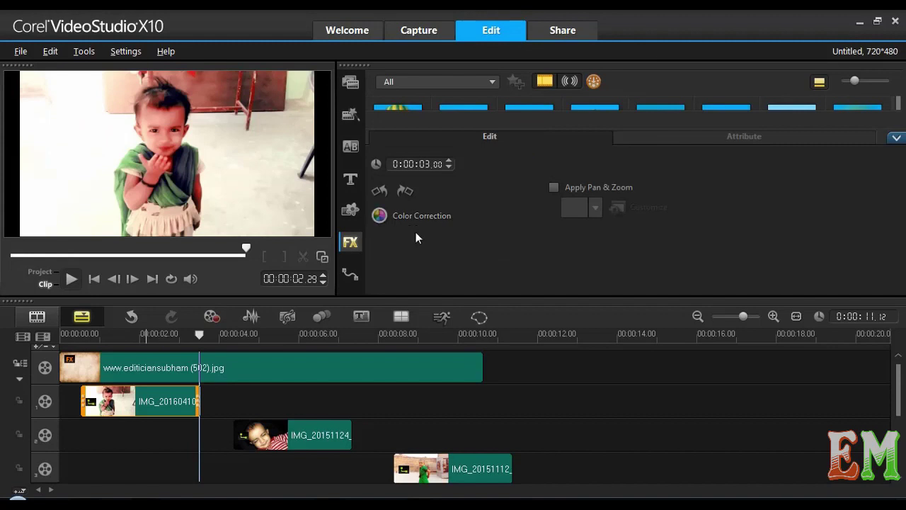
pyautogui.click(895, 138)
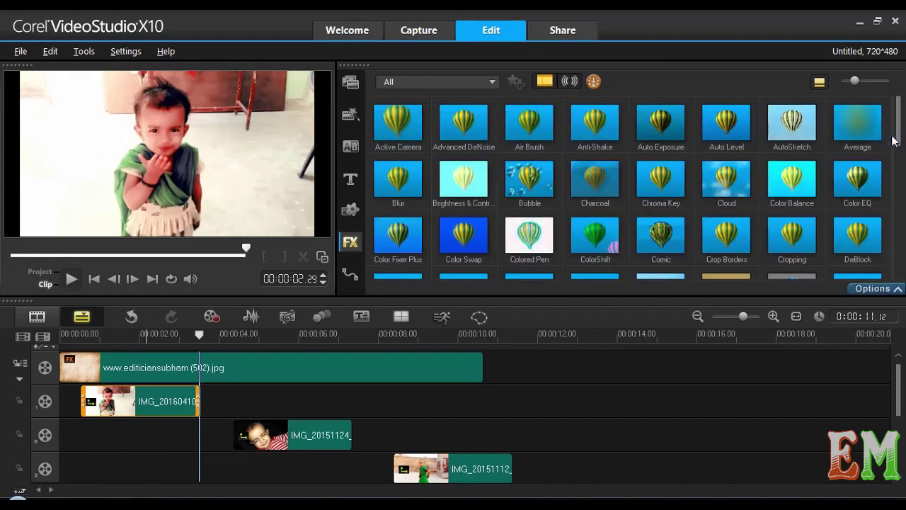
pyautogui.click(108, 411)
pyautogui.rightClick(107, 405)
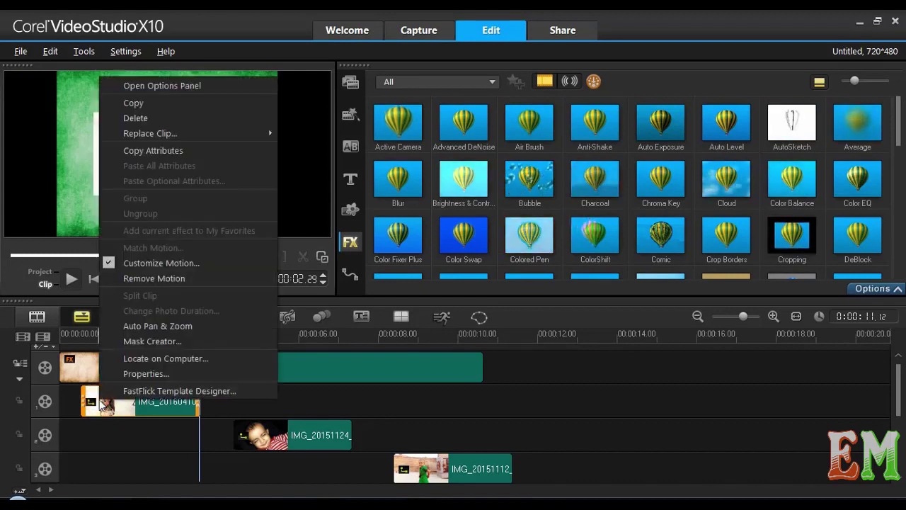
pyautogui.click(211, 263)
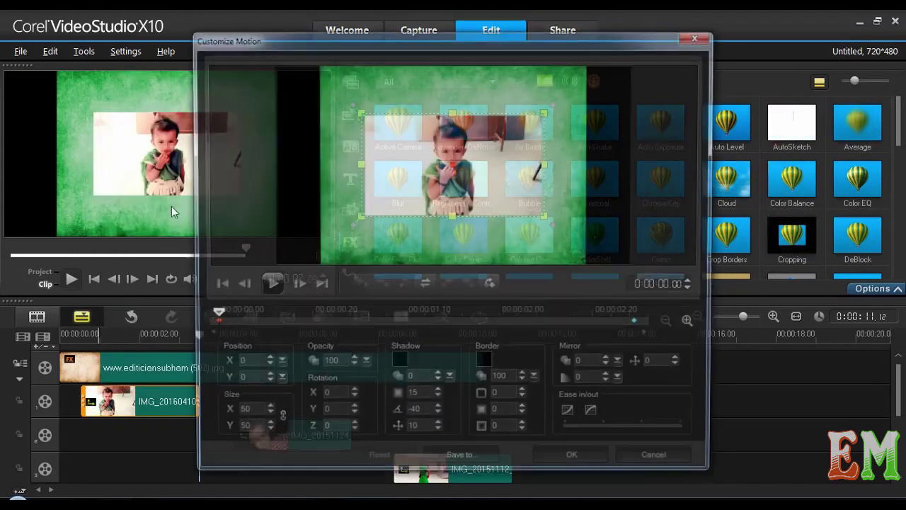
pyautogui.click(661, 463)
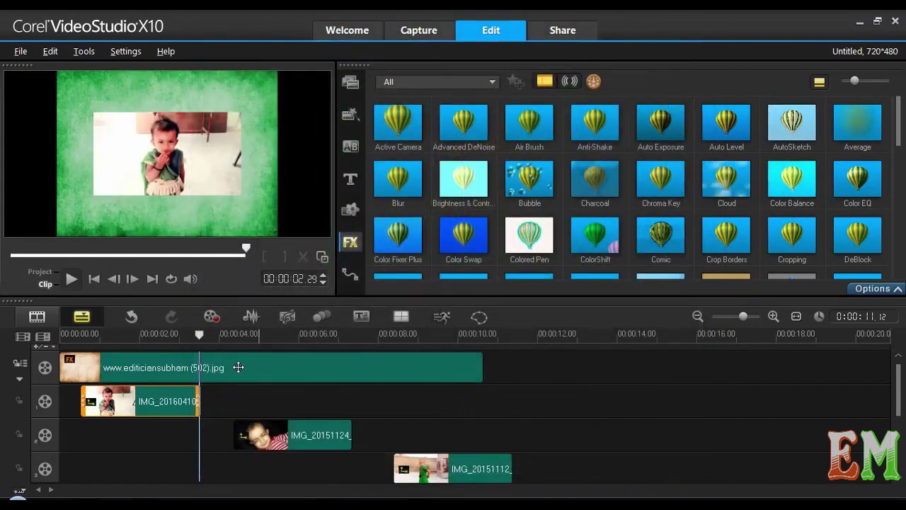
# - Customize the motion of the photo on overlay track 1, shrinking it below size 28 at the first keyframe and checking the last keyframe
pyautogui.rightClick(131, 407)
pyautogui.click(140, 272)
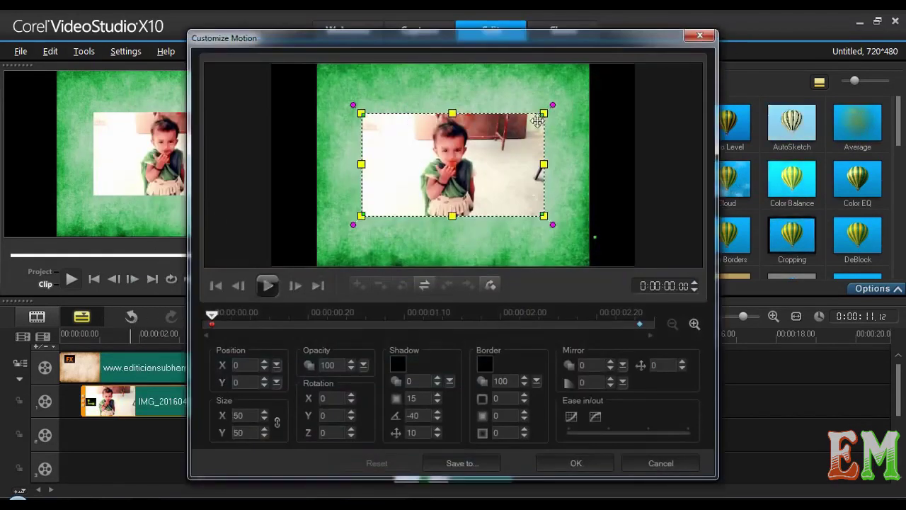
pyautogui.moveTo(547, 111); pyautogui.dragTo(498, 133)
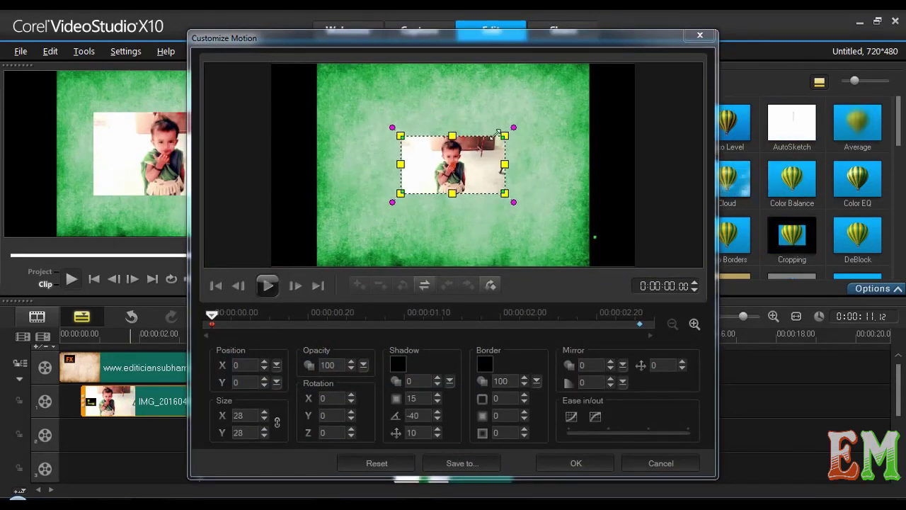
pyautogui.moveTo(497, 132)
pyautogui.mouseDown()
pyautogui.moveTo(476, 144)
pyautogui.moveTo(489, 142)
pyautogui.mouseUp()
pyautogui.moveTo(214, 314); pyautogui.dragTo(652, 262)
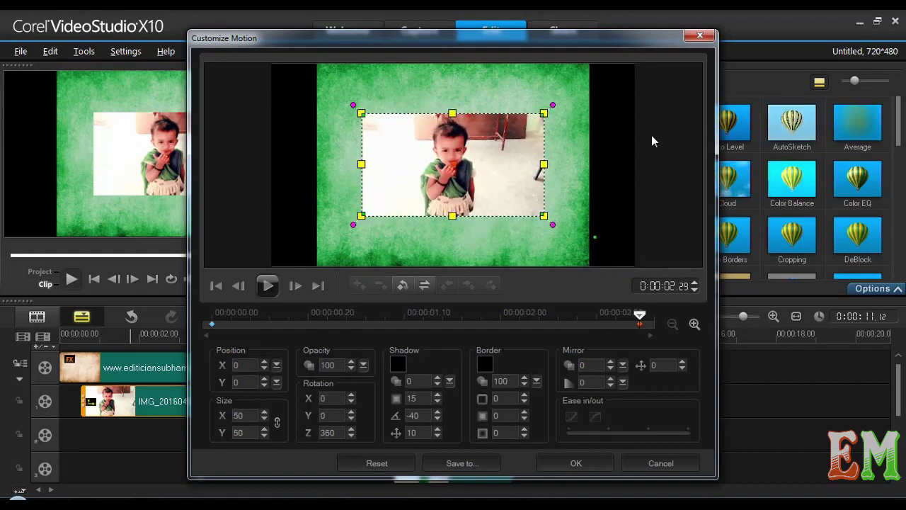
pyautogui.click(575, 462)
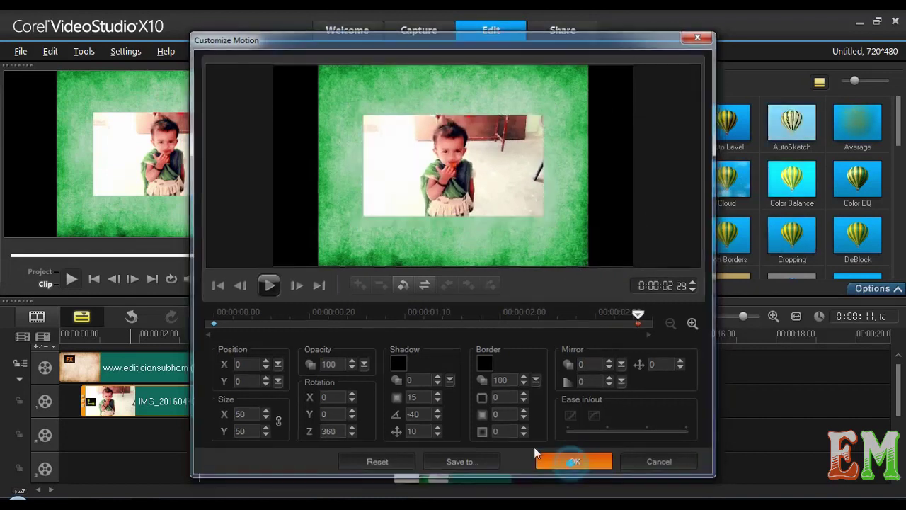
# - Customize the motion of the photo on overlay track 2 so it starts much smaller at the first keyframe
pyautogui.click(310, 435)
pyautogui.rightClick(310, 435)
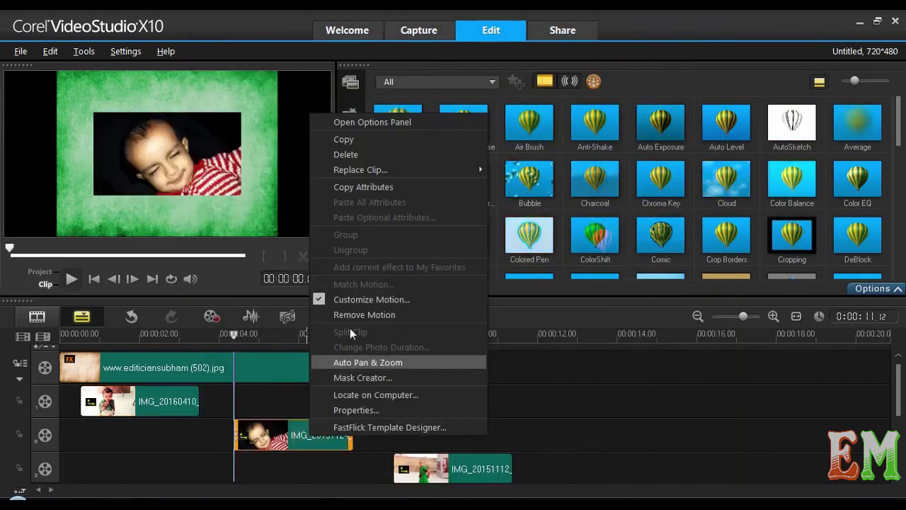
pyautogui.click(389, 300)
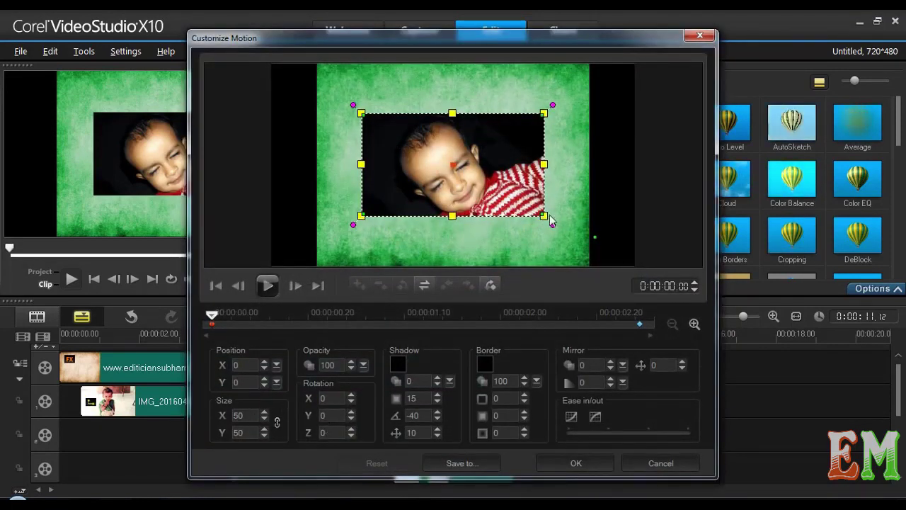
pyautogui.moveTo(548, 217); pyautogui.dragTo(485, 175)
pyautogui.click(569, 462)
# - Customize the motion of the photo on overlay track 3, shrinking it at the first keyframe to match the other photos
pyautogui.rightClick(425, 467)
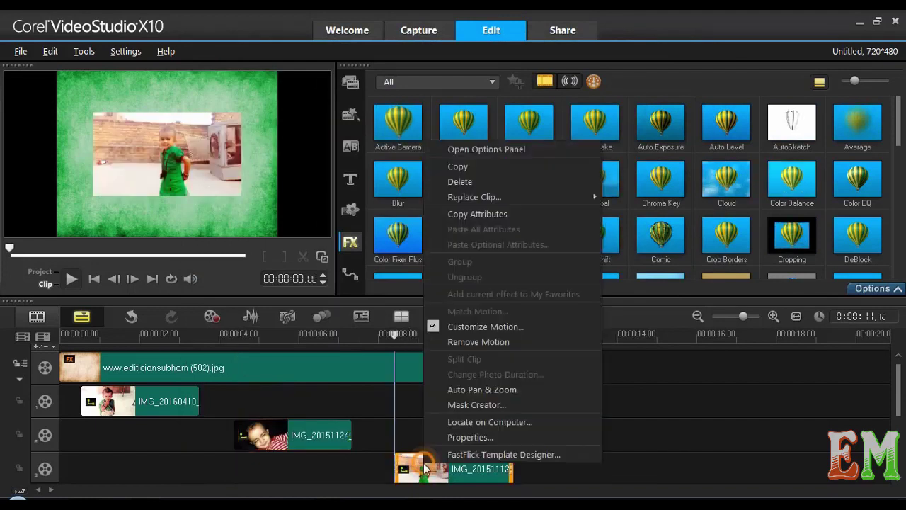
pyautogui.click(496, 326)
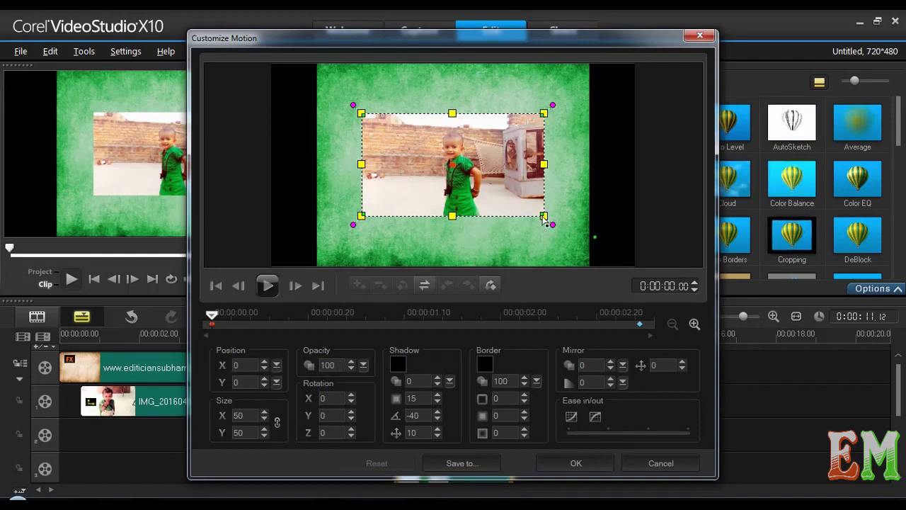
pyautogui.moveTo(543, 216); pyautogui.dragTo(485, 182)
pyautogui.click(575, 464)
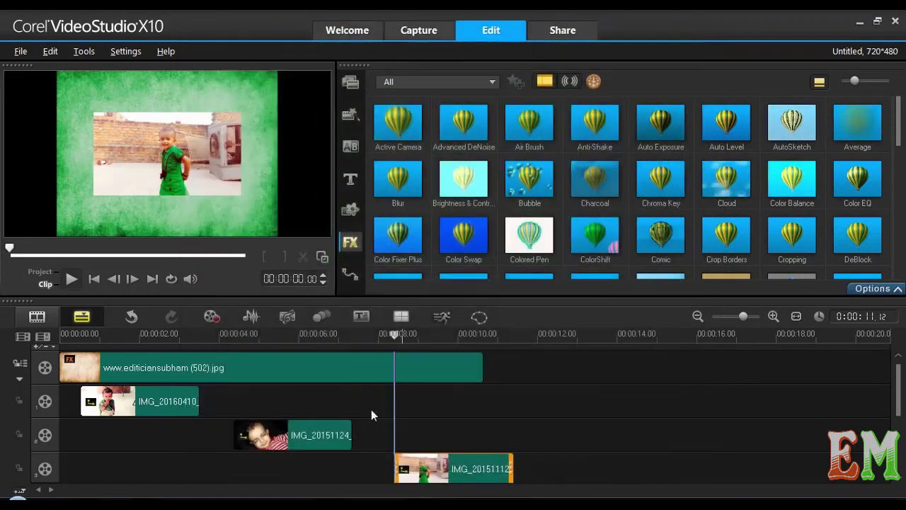
# - Move the photos on overlay tracks 2 and 3 earlier so each starts right where the previous photo ends
pyautogui.moveTo(303, 434); pyautogui.dragTo(271, 440)
pyautogui.moveTo(419, 468); pyautogui.dragTo(345, 471)
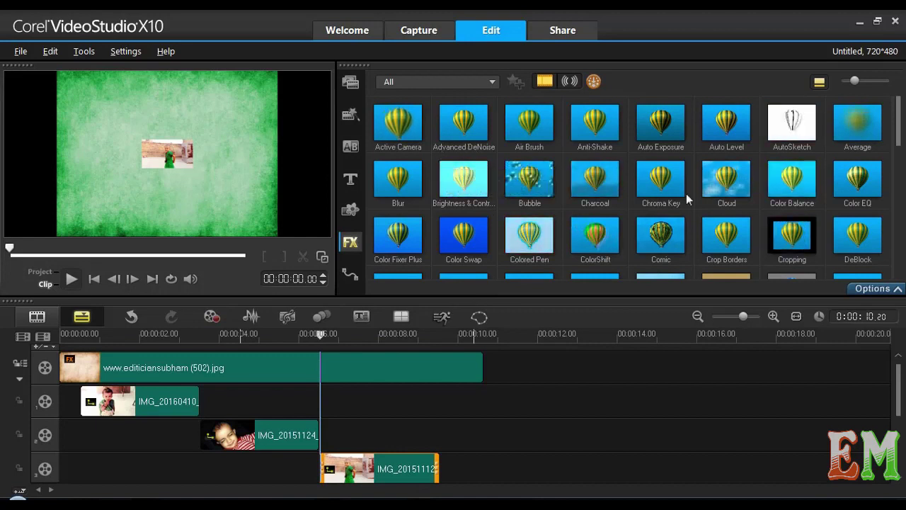
# - Add the Fade to black transition to the end of the photos on overlay tracks 1, 2 and 3
pyautogui.click(350, 148)
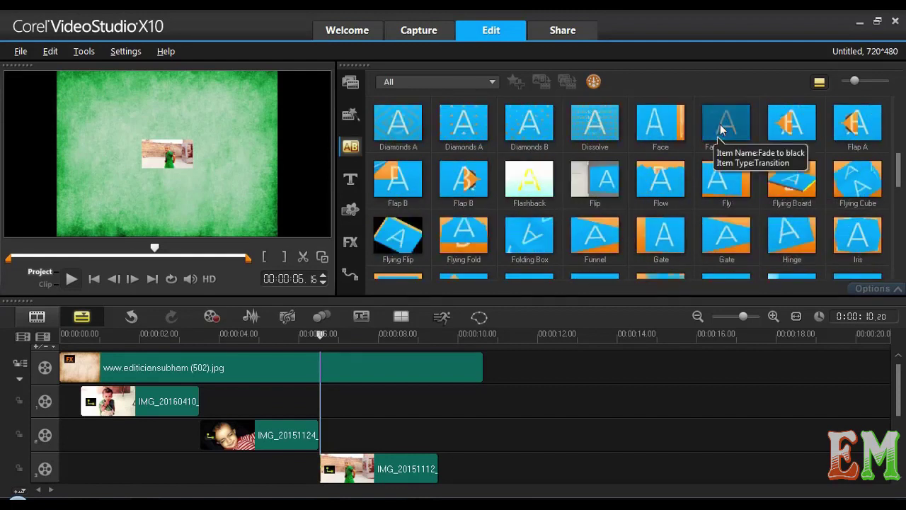
pyautogui.moveTo(291, 316); pyautogui.dragTo(211, 399)
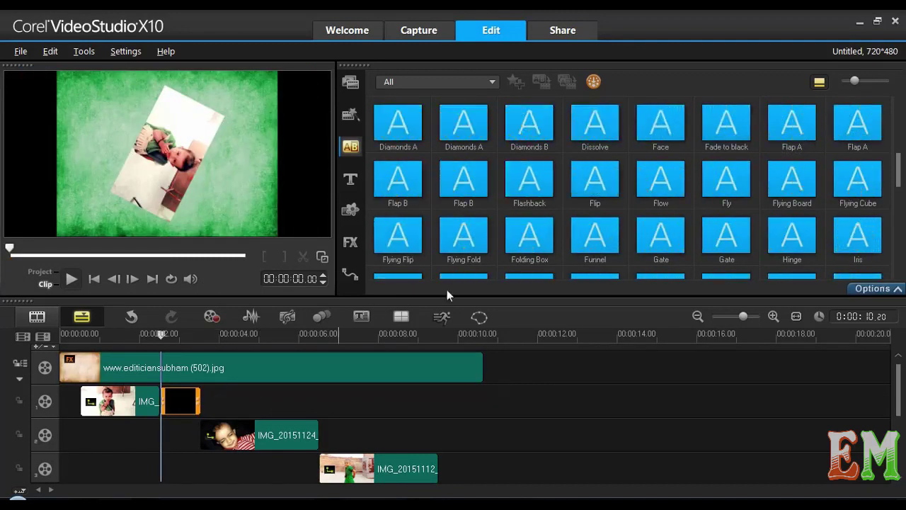
pyautogui.moveTo(726, 124); pyautogui.dragTo(301, 434)
pyautogui.moveTo(731, 124); pyautogui.dragTo(532, 438)
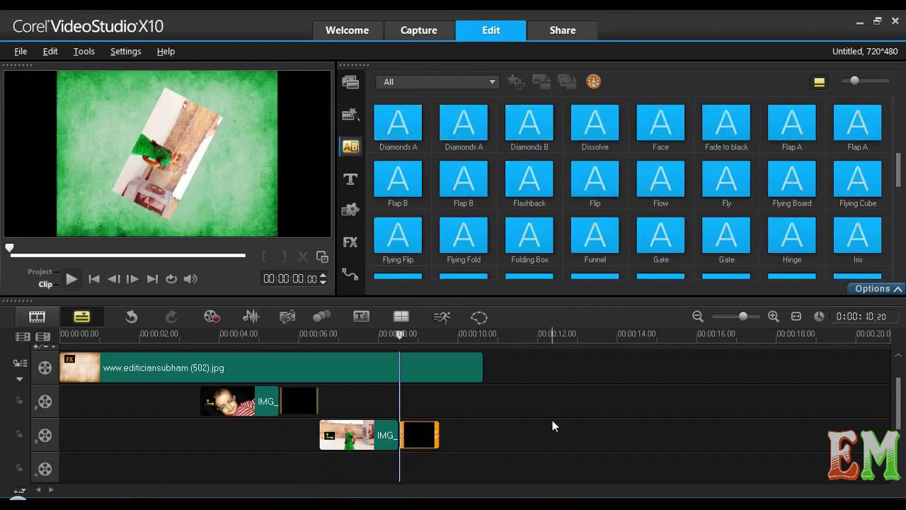
pyautogui.click(698, 432)
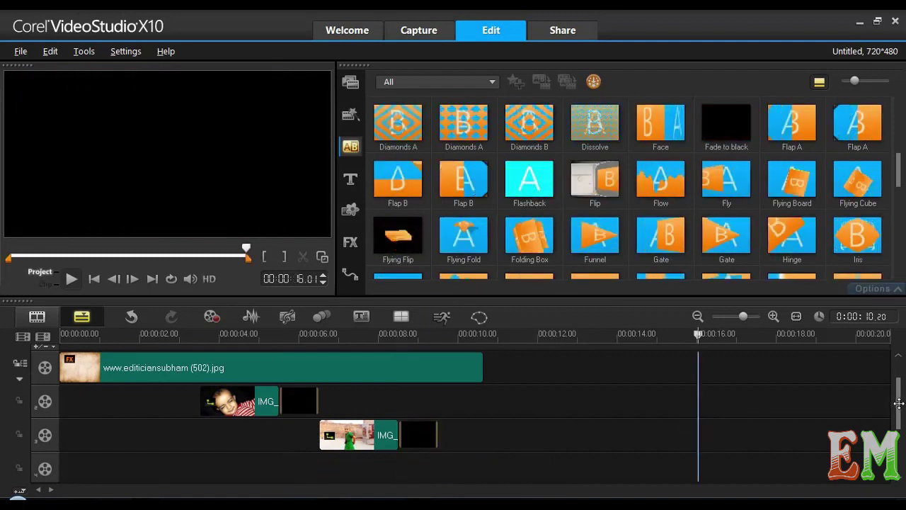
# - Move the track 1 photo to the timeline start, and shift the track 2 and 3 photos to about 2.7 and 5.7 seconds
pyautogui.scroll(1, 899, 414)
pyautogui.moveTo(132, 406); pyautogui.dragTo(64, 405)
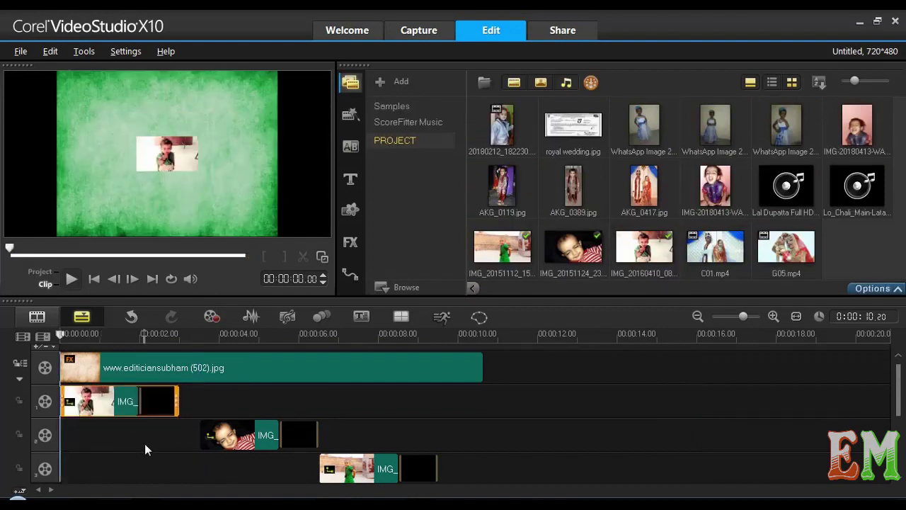
pyautogui.moveTo(214, 434); pyautogui.dragTo(193, 442)
pyautogui.moveTo(361, 468); pyautogui.dragTo(345, 402)
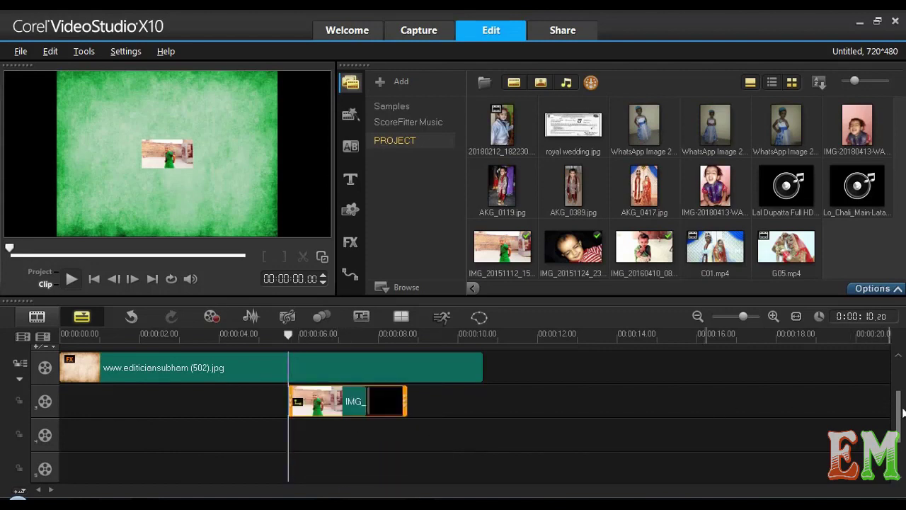
pyautogui.moveTo(895, 400); pyautogui.dragTo(890, 377)
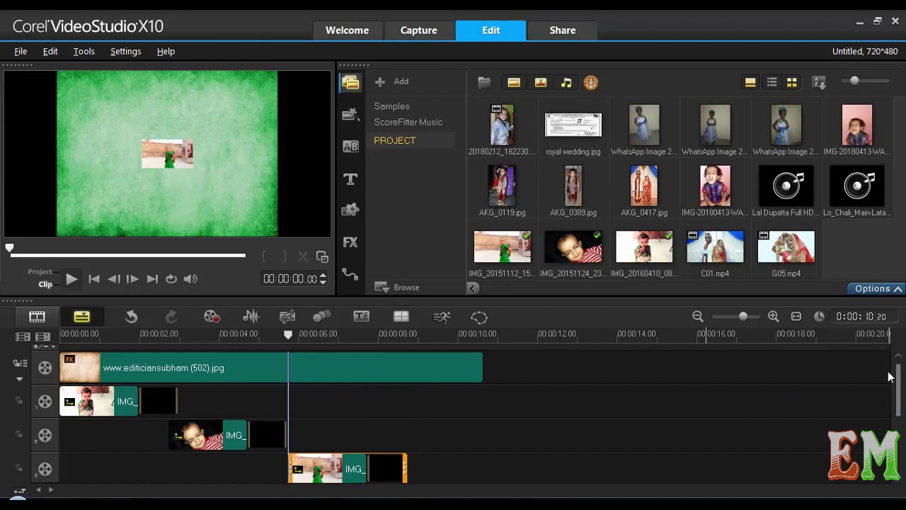
# - Move the photo on overlay track 3 earlier to about 5.3 seconds so it overlaps the end of the track 2 photo's transition
pyautogui.moveTo(382, 469); pyautogui.dragTo(342, 478)
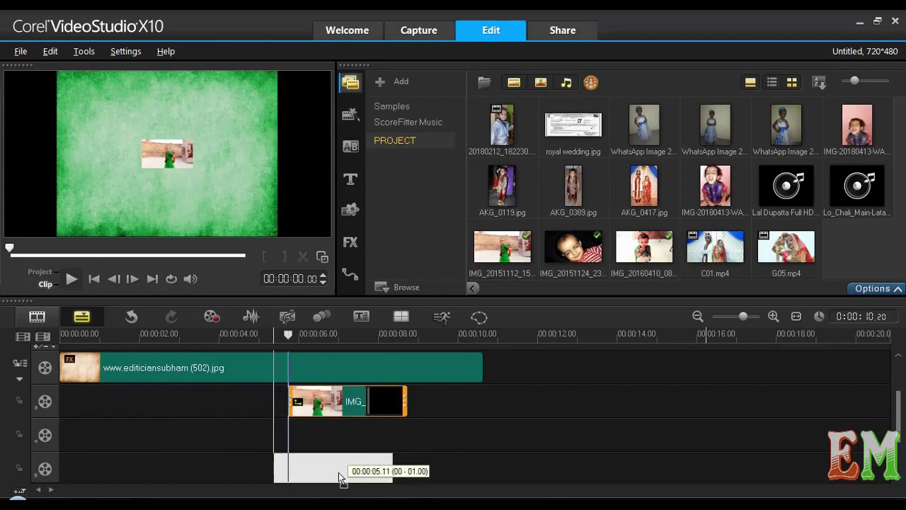
pyautogui.moveTo(377, 453); pyautogui.dragTo(377, 454)
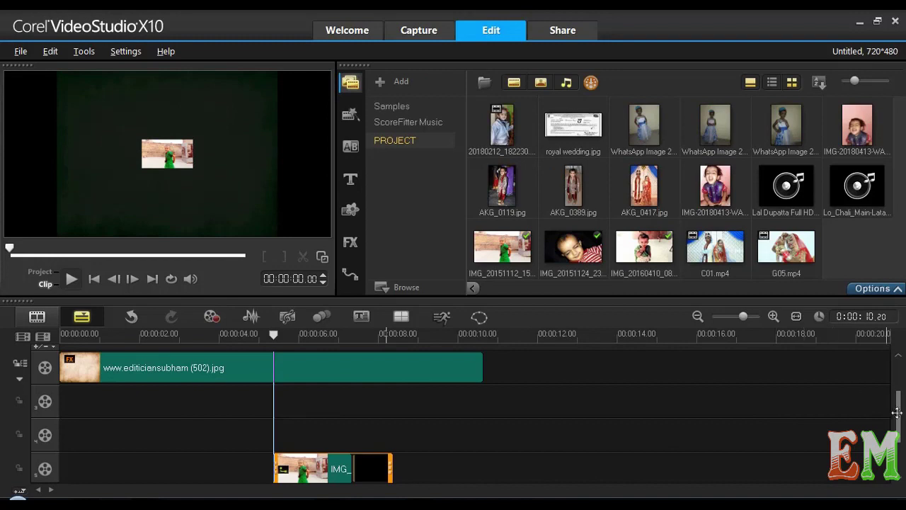
pyautogui.moveTo(899, 412)
pyautogui.mouseDown()
pyautogui.moveTo(899, 398)
pyautogui.moveTo(899, 408)
pyautogui.mouseUp()
pyautogui.moveTo(317, 472); pyautogui.dragTo(310, 413)
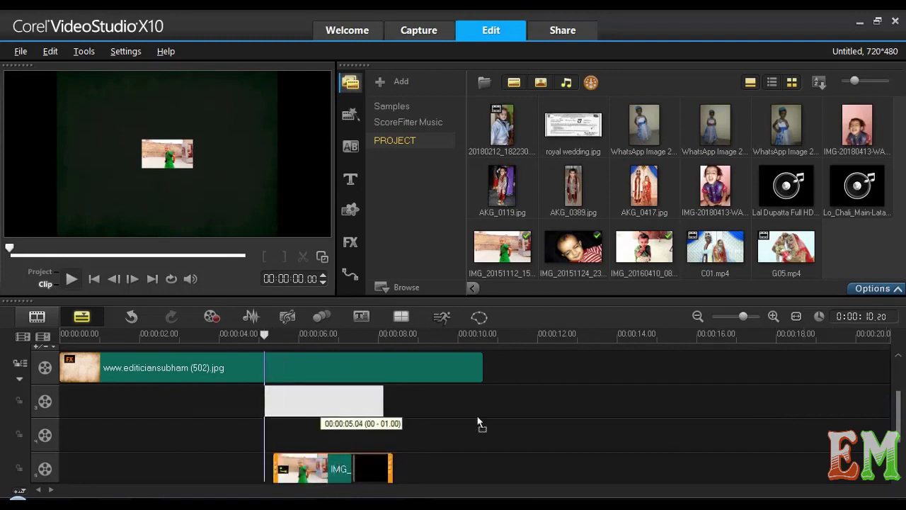
pyautogui.moveTo(477, 423); pyautogui.dragTo(478, 423)
pyautogui.moveTo(897, 402); pyautogui.dragTo(894, 369)
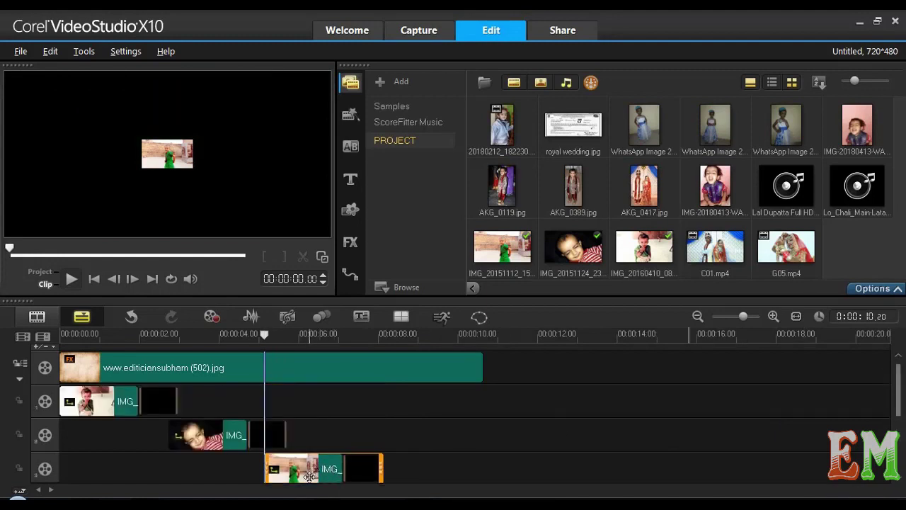
pyautogui.moveTo(306, 478); pyautogui.dragTo(323, 432)
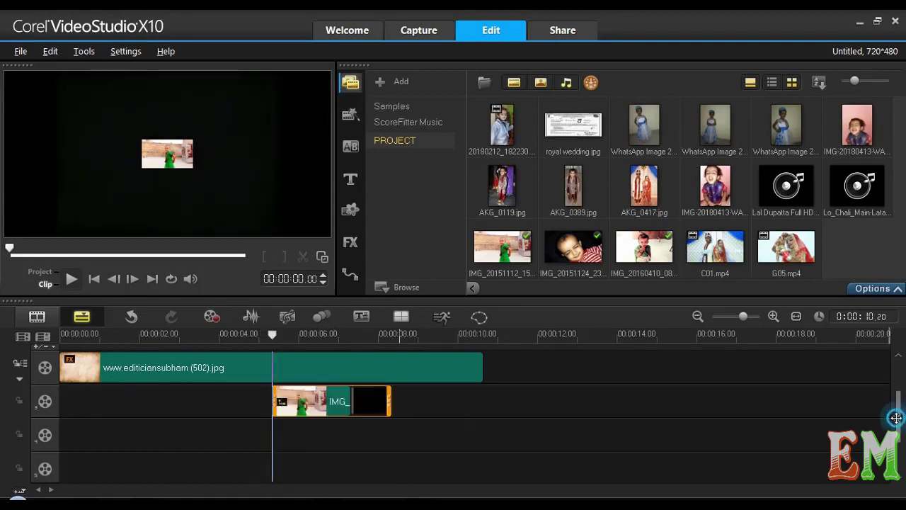
pyautogui.moveTo(896, 417); pyautogui.dragTo(897, 381)
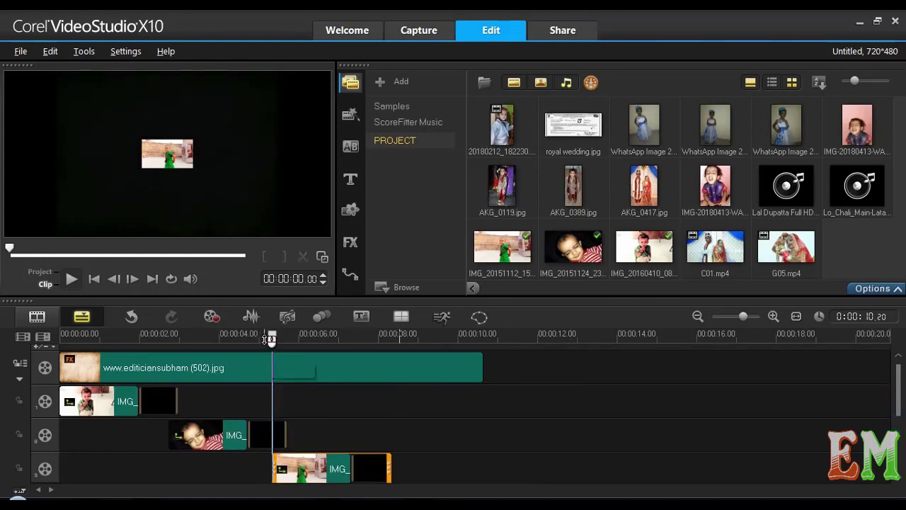
# - Play the photo album project from the beginning to check the overlay motion and fades
pyautogui.press('Home')
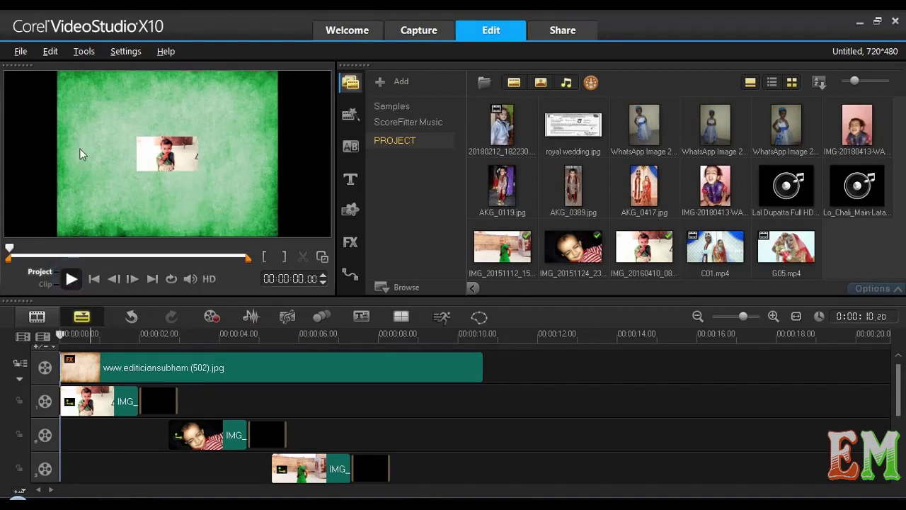
pyautogui.press('space')
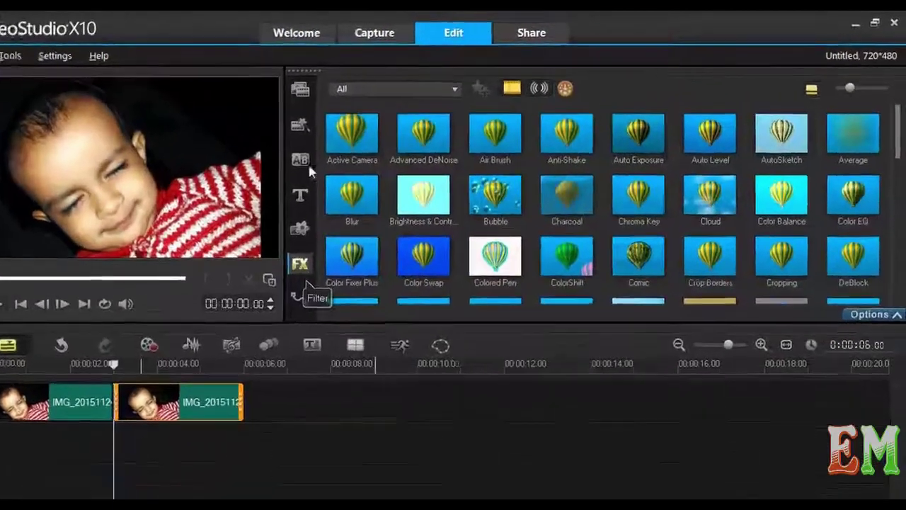
# - Apply the AutoSketch filter to the first photo on the video track and play the project from the start
pyautogui.click(300, 88)
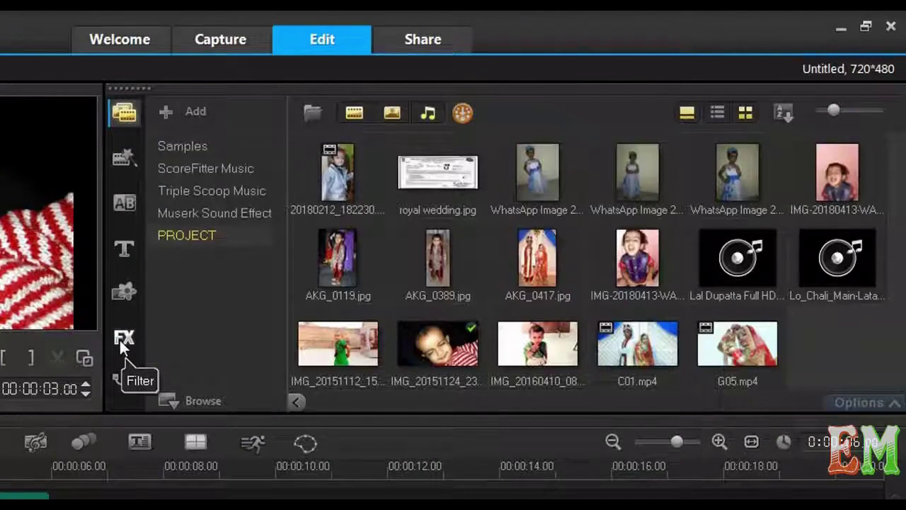
pyautogui.click(124, 341)
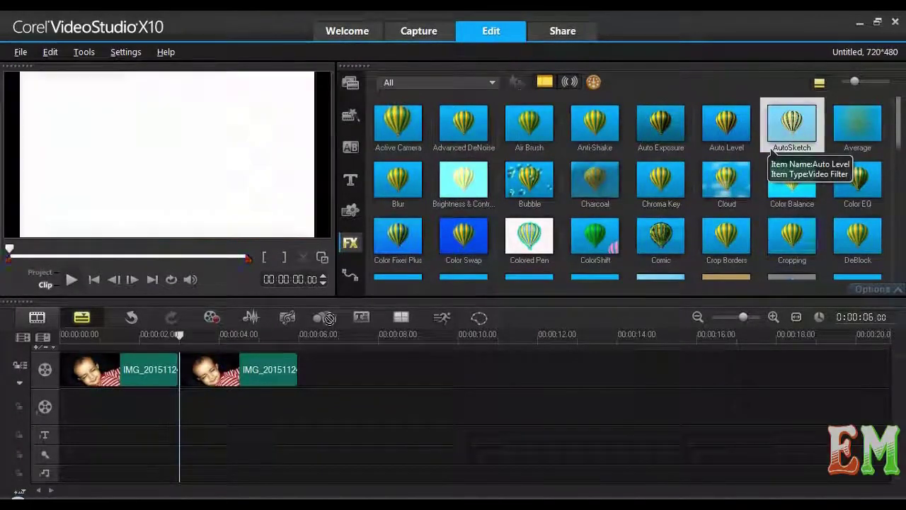
pyautogui.moveTo(775, 145); pyautogui.dragTo(152, 367)
pyautogui.click(181, 340)
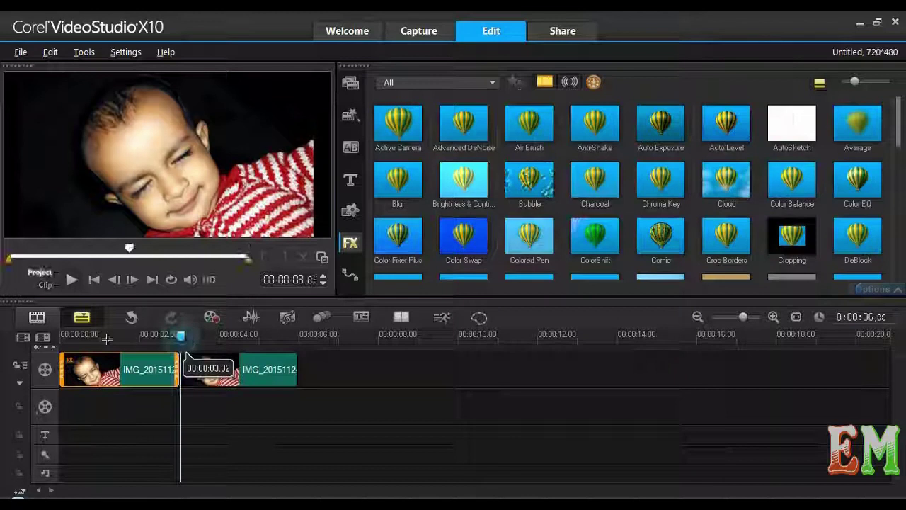
pyautogui.click(61, 336)
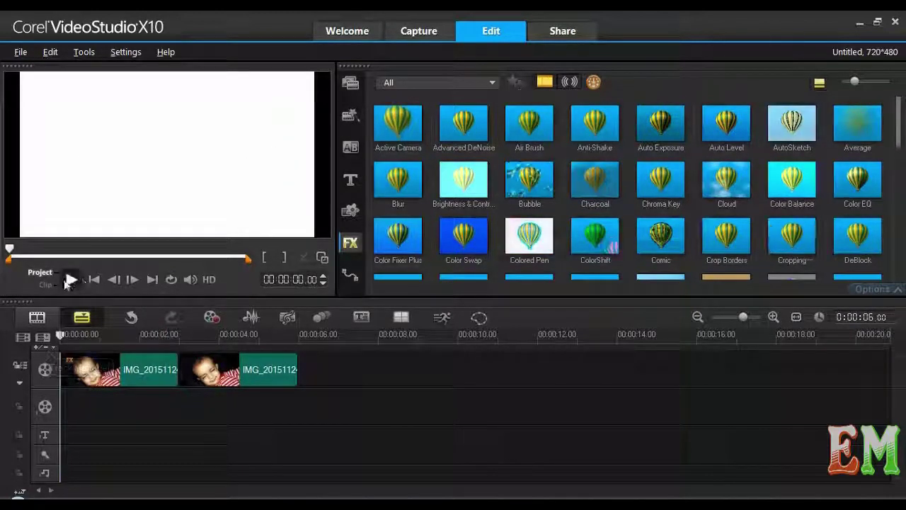
pyautogui.press('space')
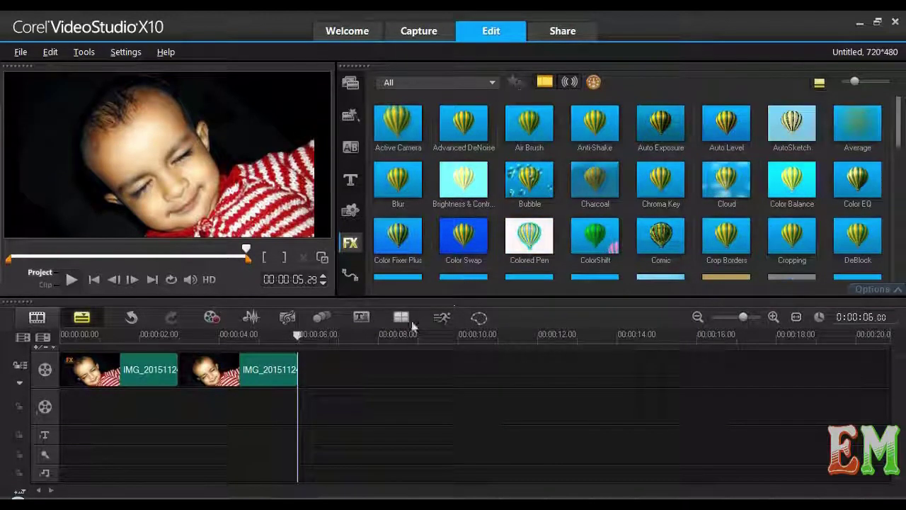
# - Apply the Bubble filter to the second photo and play the project from the start
pyautogui.click(527, 180)
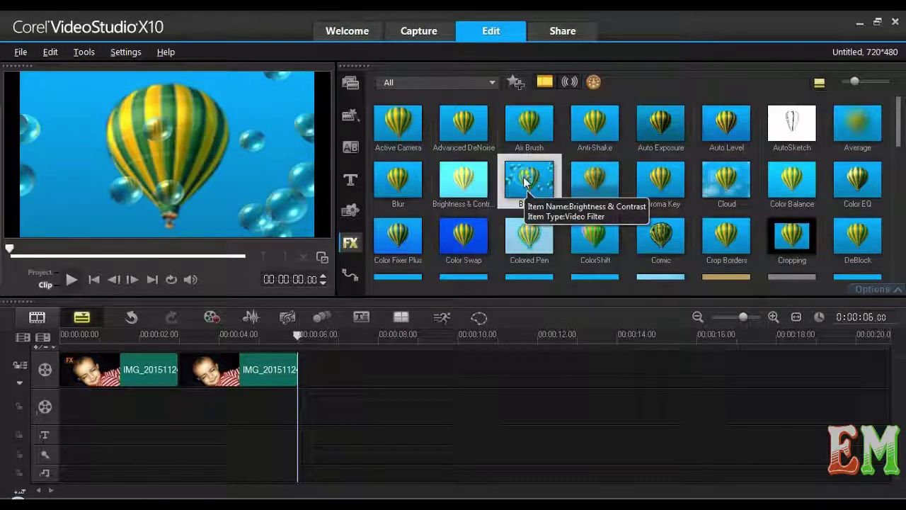
pyautogui.moveTo(527, 181); pyautogui.dragTo(239, 368)
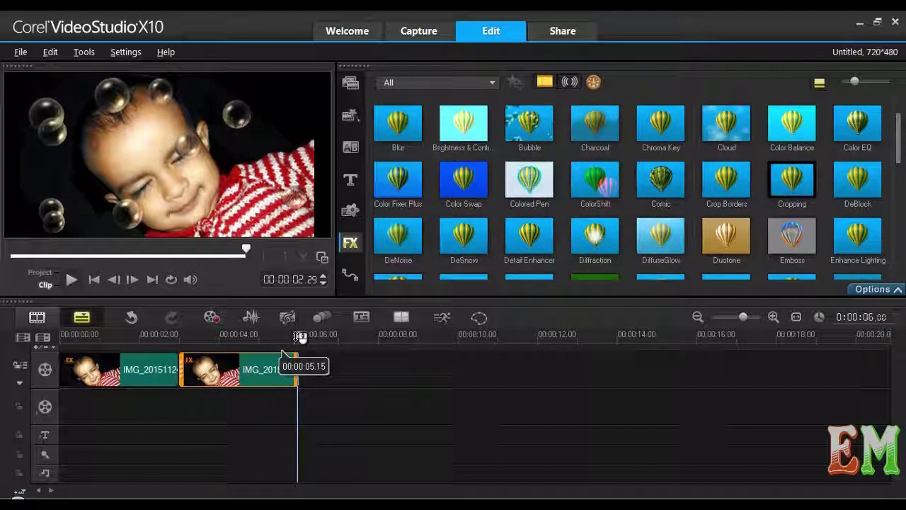
pyautogui.click(19, 274)
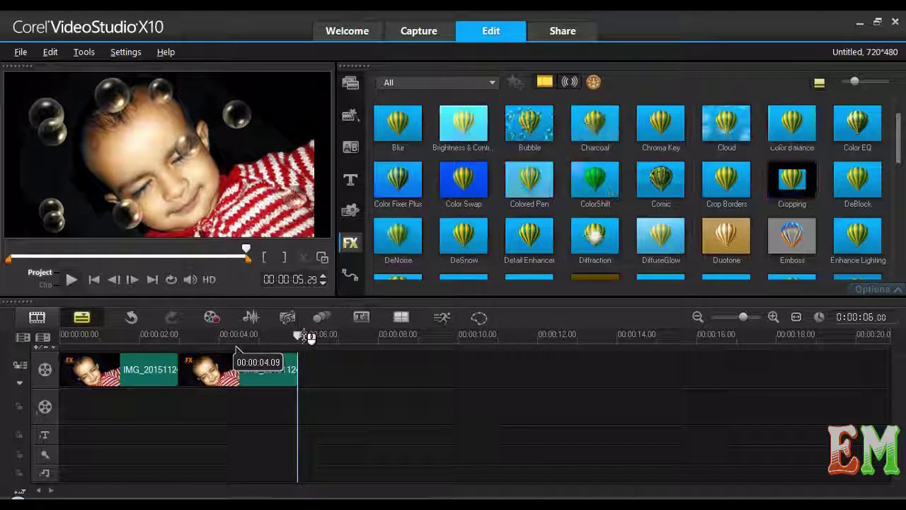
pyautogui.click(95, 333)
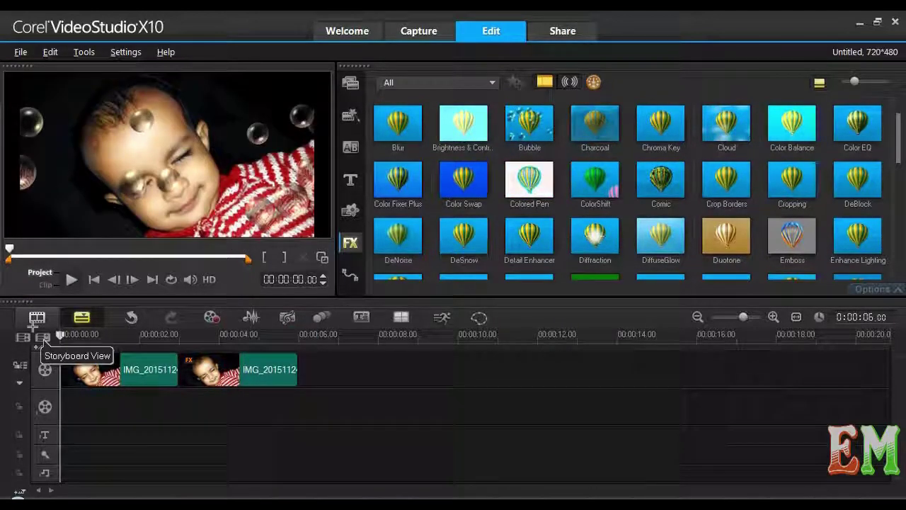
pyautogui.click(94, 279)
pyautogui.click(73, 280)
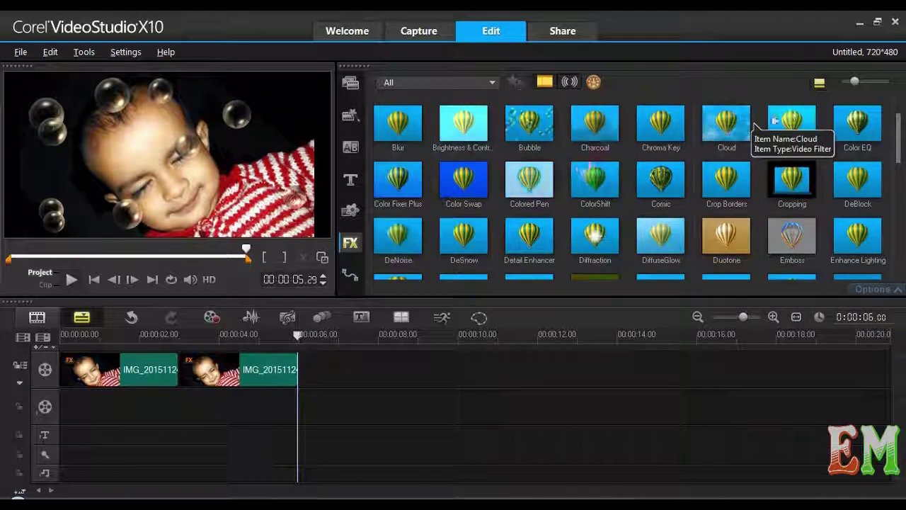
# - Replace the second photo's filter with Cloud and play the project from the start
pyautogui.moveTo(720, 142); pyautogui.dragTo(259, 371)
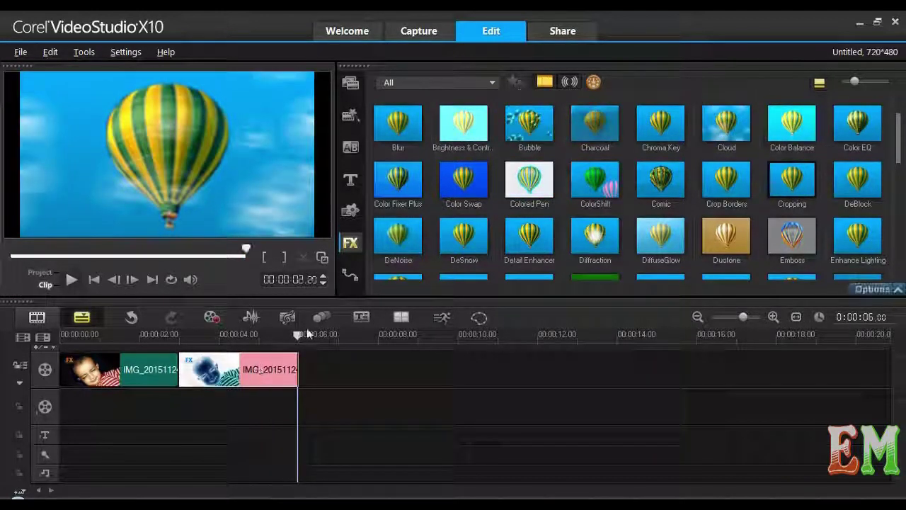
pyautogui.click(41, 275)
pyautogui.moveTo(297, 333); pyautogui.dragTo(60, 334)
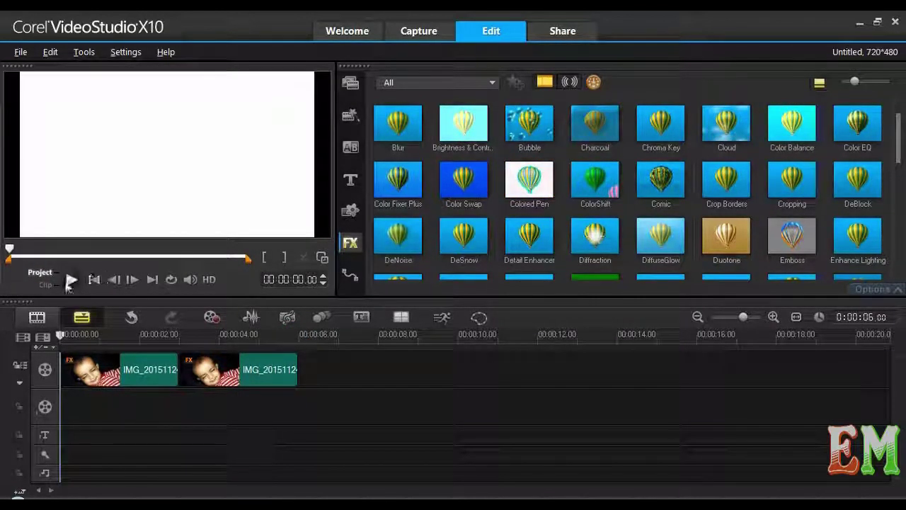
pyautogui.click(69, 280)
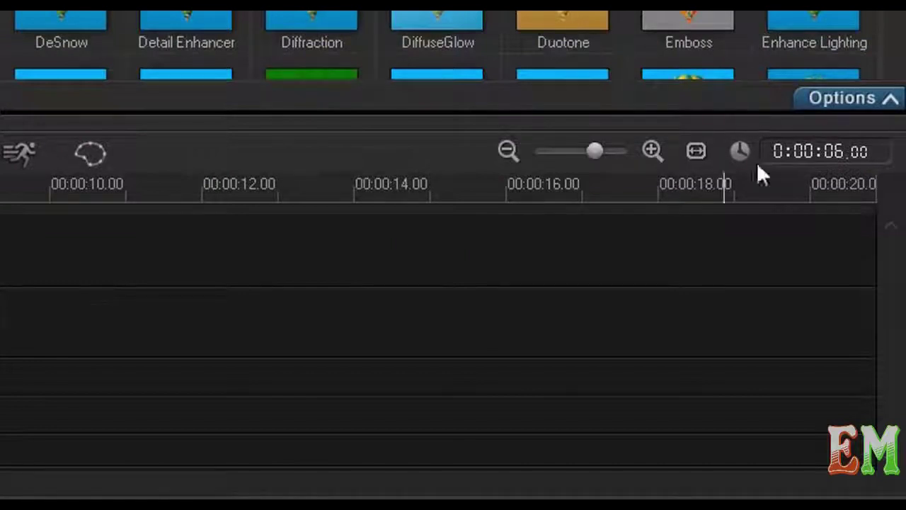
# - Check the first photo's filter attributes, and apply the Rain filter to the second photo
pyautogui.click(847, 97)
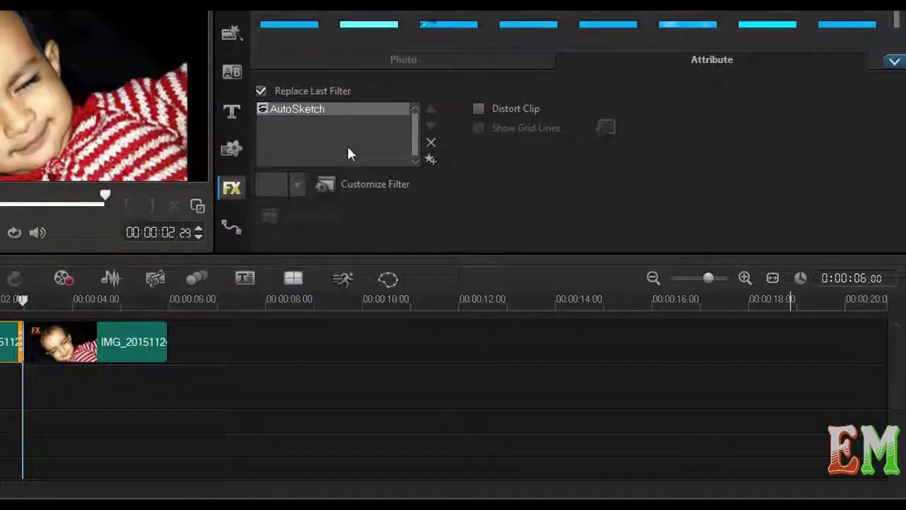
pyautogui.click(893, 60)
pyautogui.moveTo(845, 111); pyautogui.dragTo(64, 347)
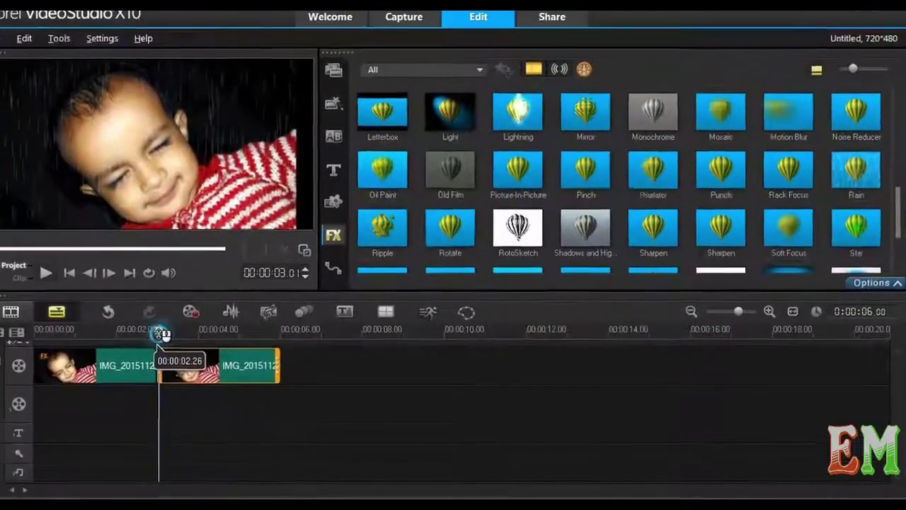
pyautogui.moveTo(159, 334); pyautogui.dragTo(170, 363)
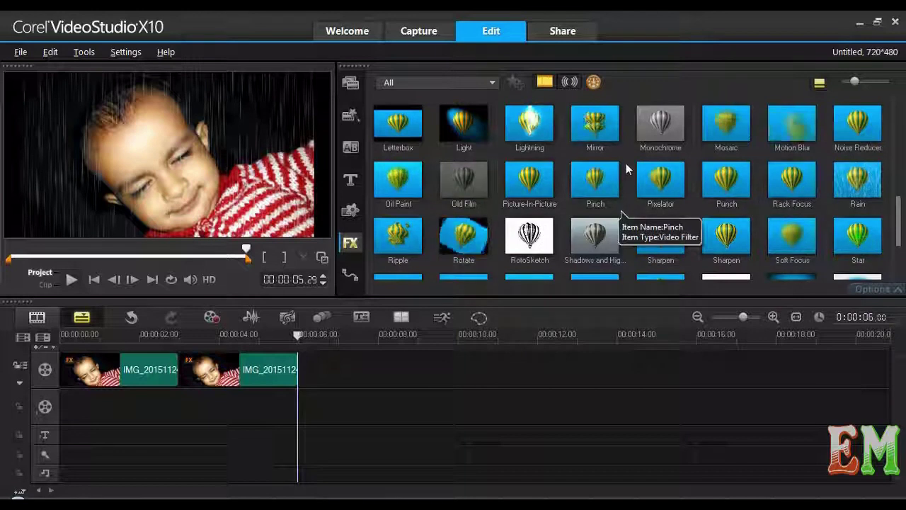
# - Apply the Monochrome filter to the second photo and play the project from the start
pyautogui.moveTo(644, 150); pyautogui.dragTo(240, 370)
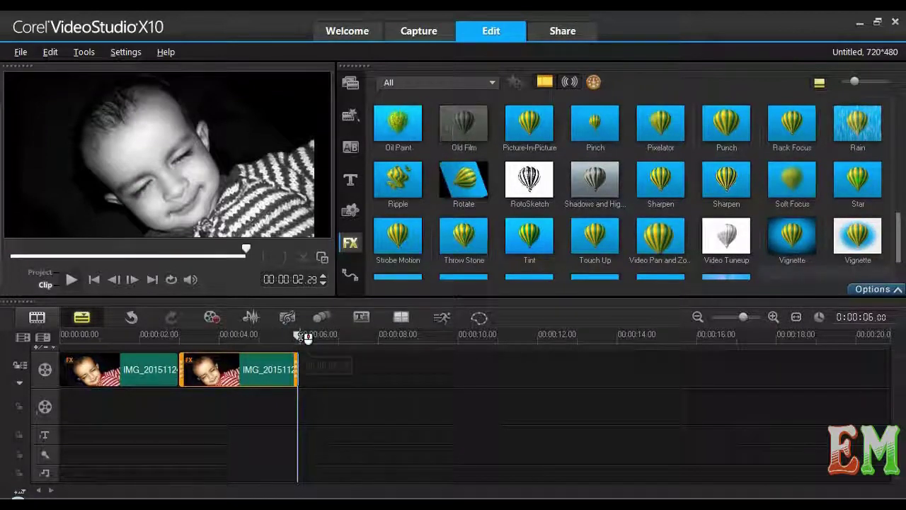
pyautogui.click(304, 364)
pyautogui.press('Home')
pyautogui.click(72, 281)
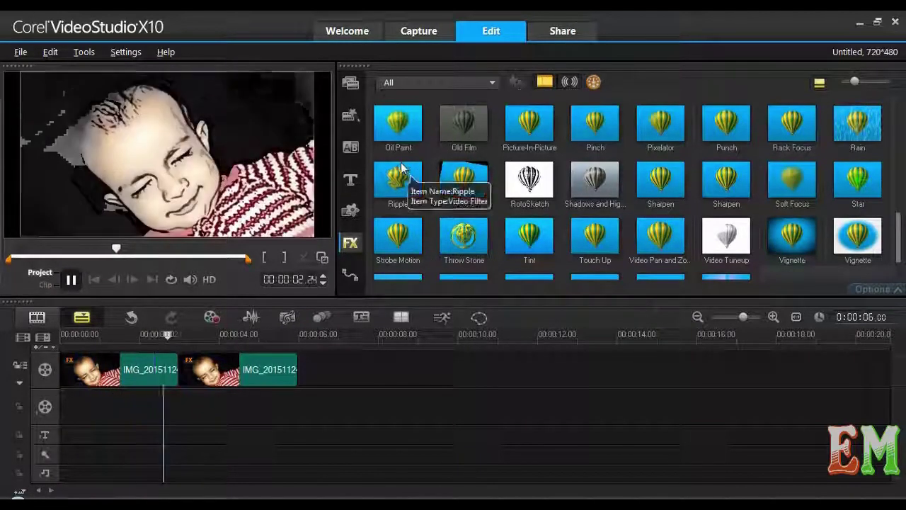
# - Try several presets for the last Vignette filter on the second photo and settle on the pink preset with a soft circular edge
pyautogui.scroll(-1, 594, 235)
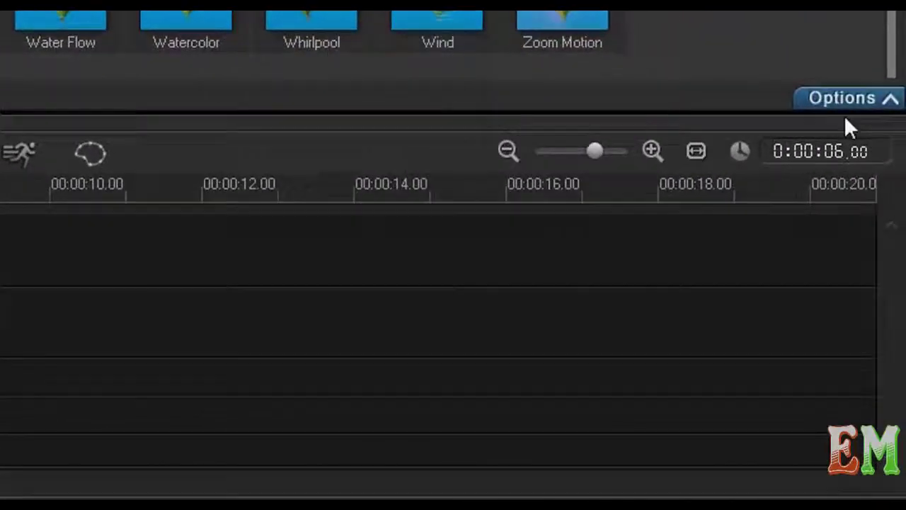
pyautogui.click(848, 104)
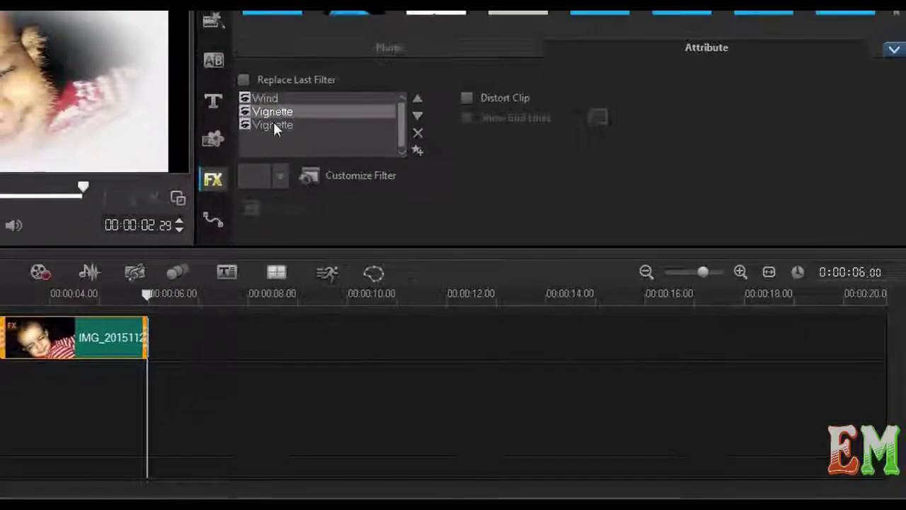
pyautogui.click(272, 124)
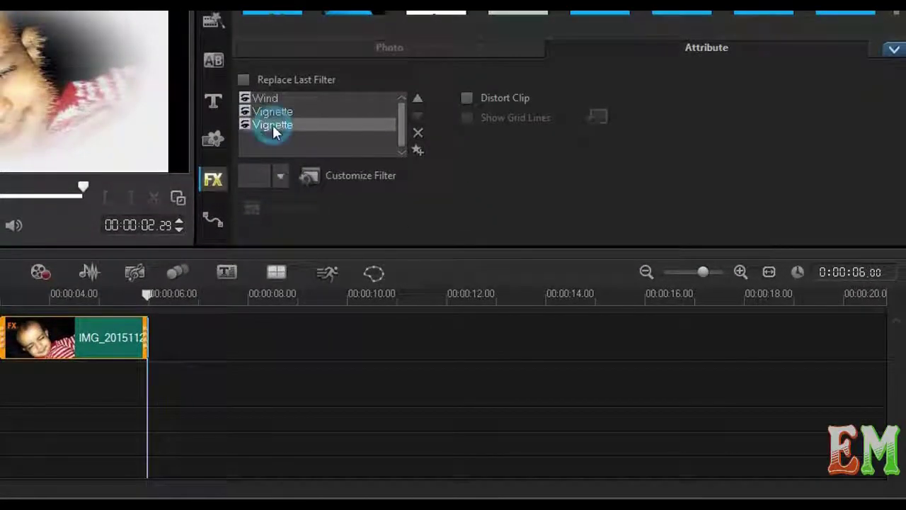
pyautogui.click(291, 113)
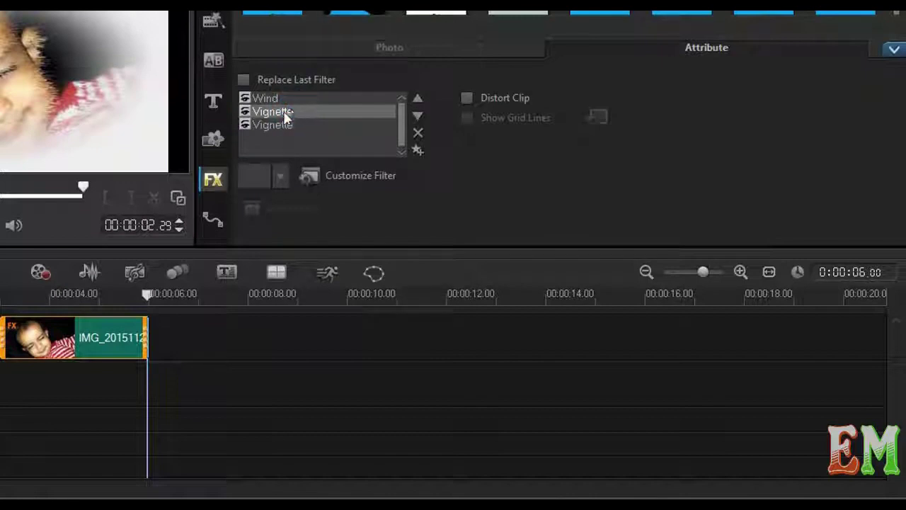
pyautogui.click(279, 125)
pyautogui.click(281, 177)
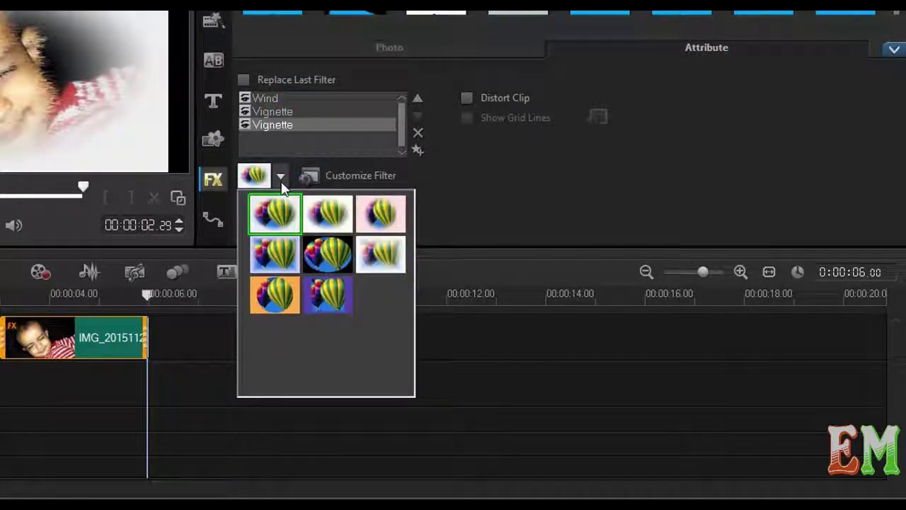
pyautogui.click(290, 255)
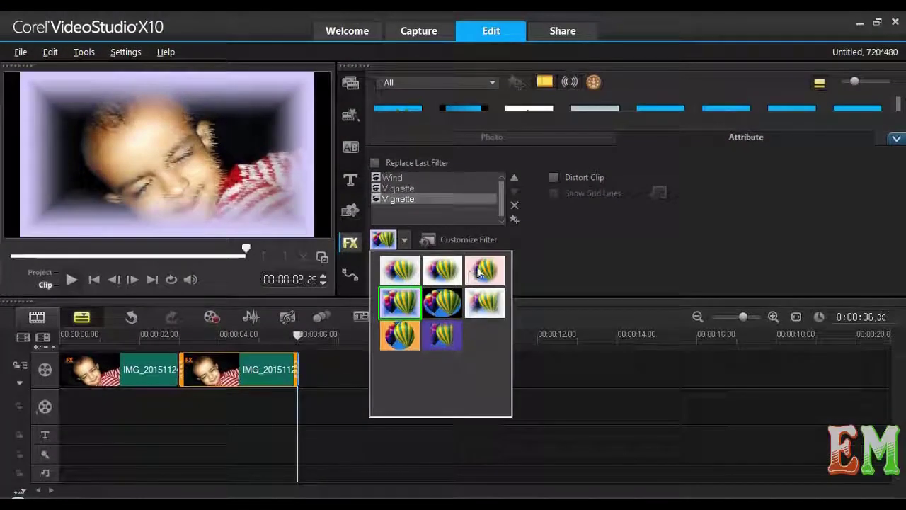
pyautogui.click(484, 270)
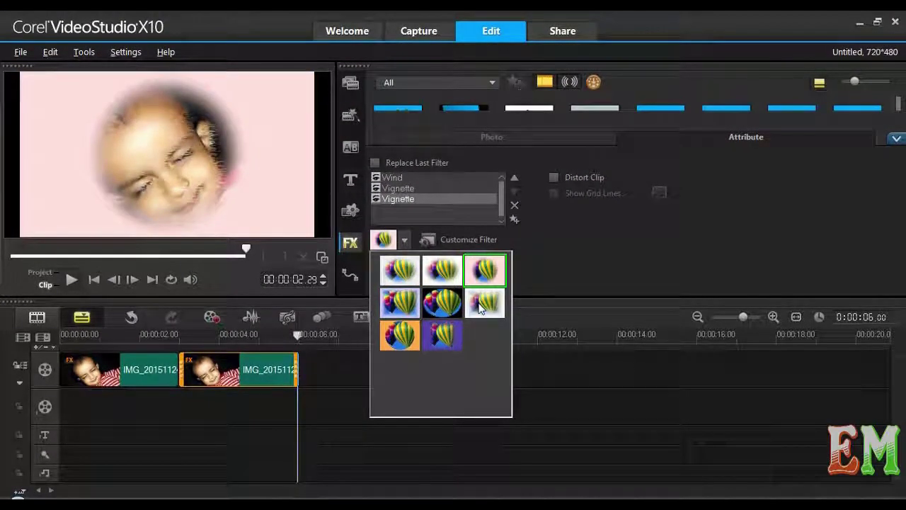
pyautogui.click(480, 306)
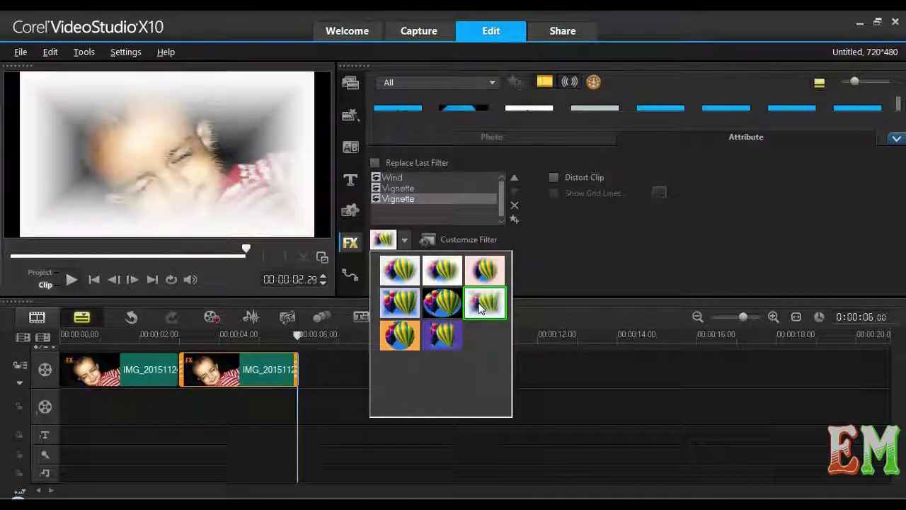
pyautogui.click(400, 303)
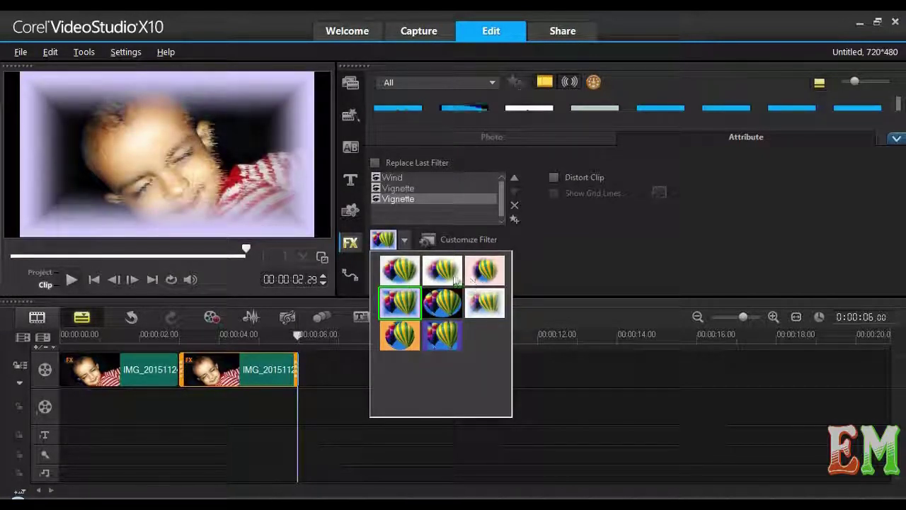
pyautogui.click(453, 278)
pyautogui.click(397, 279)
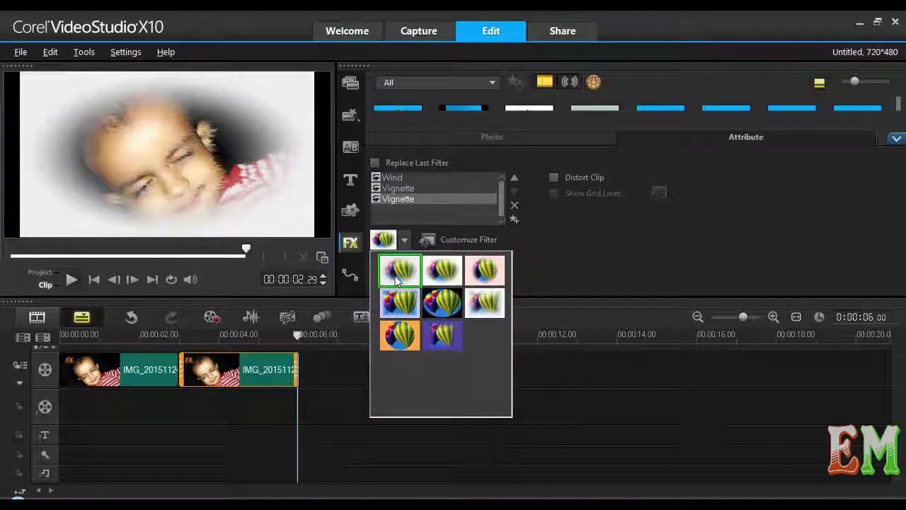
pyautogui.click(401, 303)
pyautogui.click(442, 305)
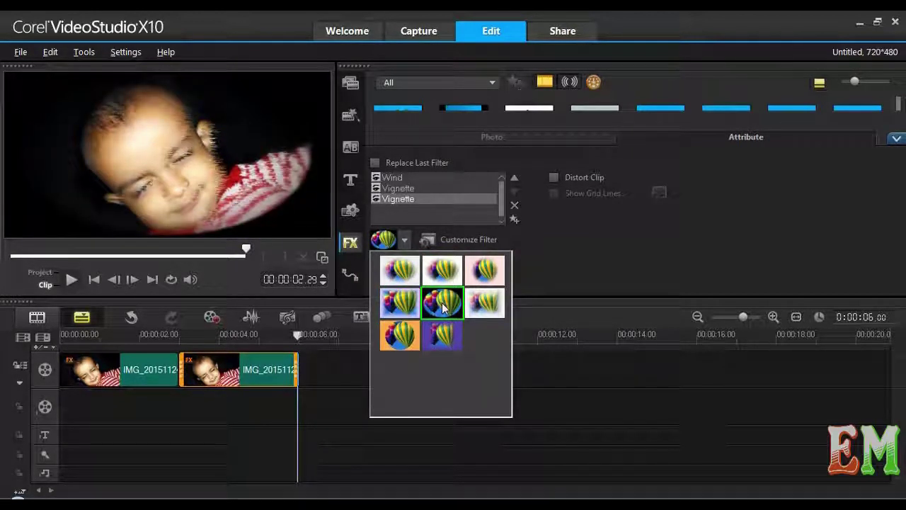
pyautogui.click(431, 337)
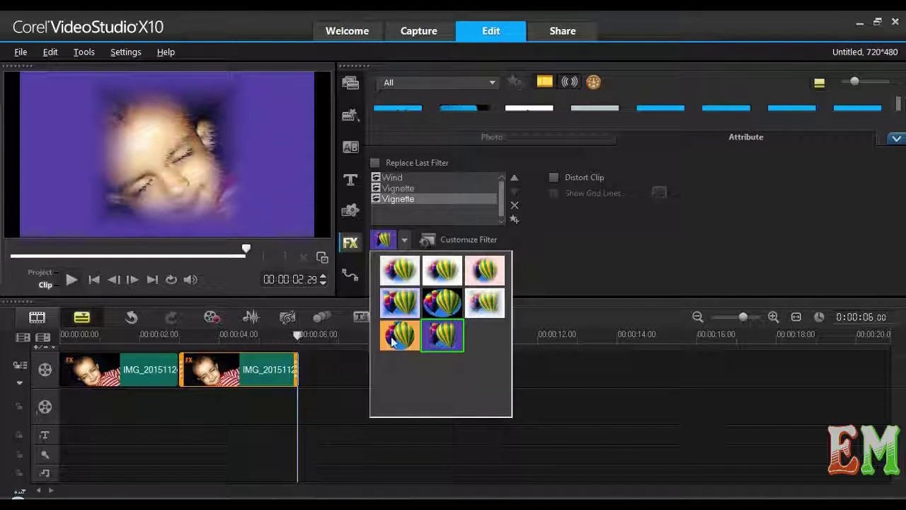
pyautogui.click(394, 341)
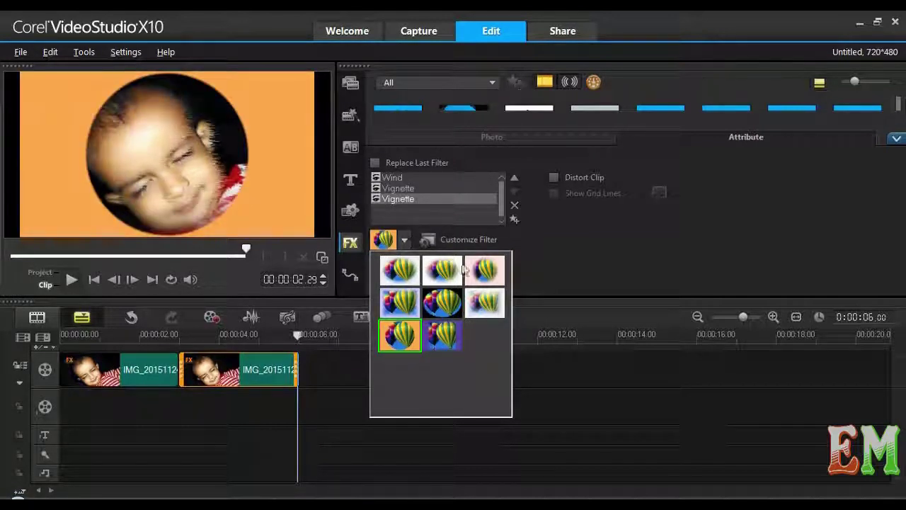
pyautogui.click(492, 277)
# - Remove the middle Vignette filter from the second photo's filter list, keeping Wind and the last Vignette
pyautogui.click(391, 178)
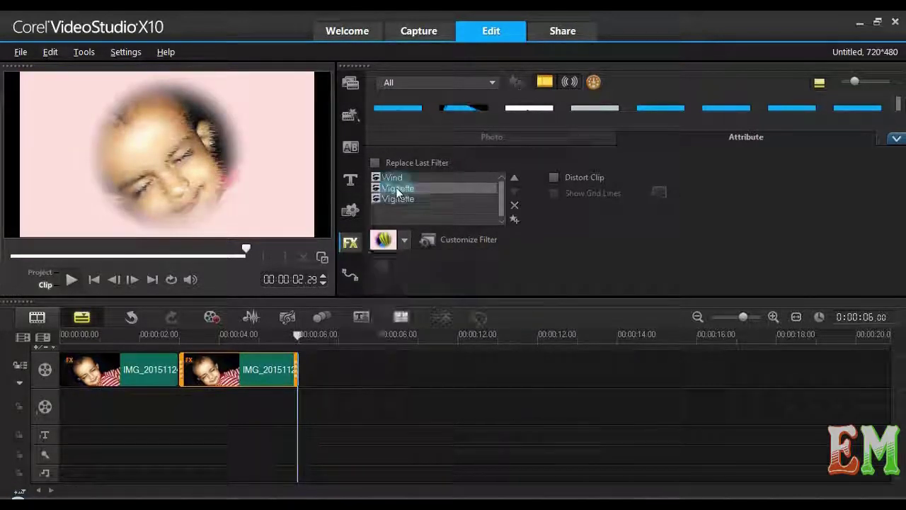
pyautogui.click(397, 190)
pyautogui.click(514, 206)
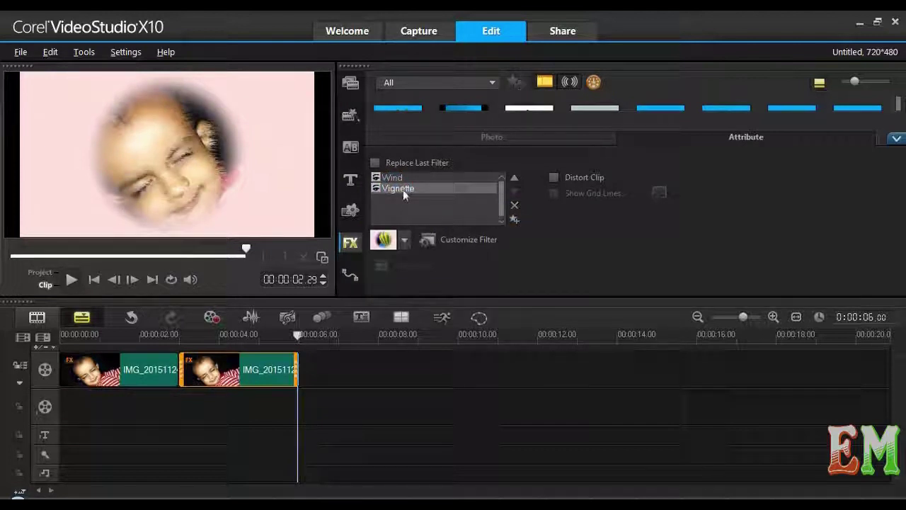
# - Remove the Wind filter from the second photo and scrub through the remaining Vignette filter's keyframe timeline in its customization settings
pyautogui.click(393, 178)
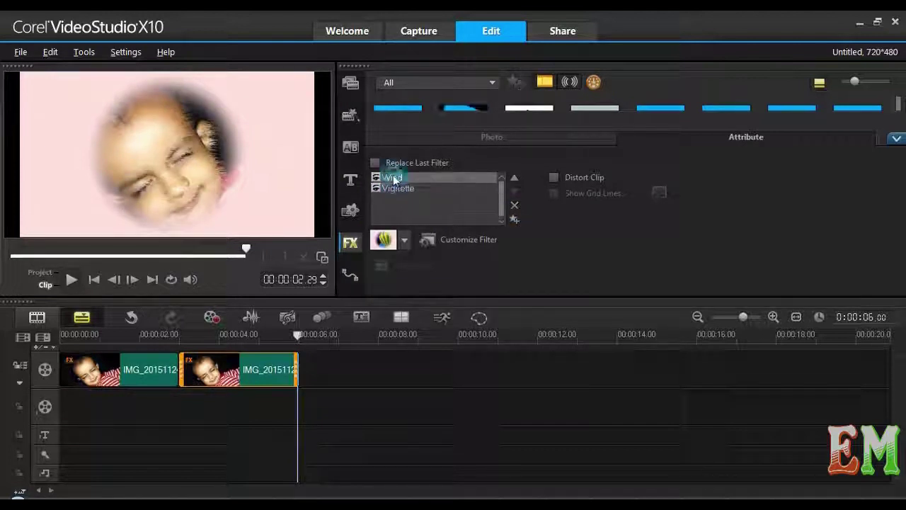
pyautogui.click(515, 206)
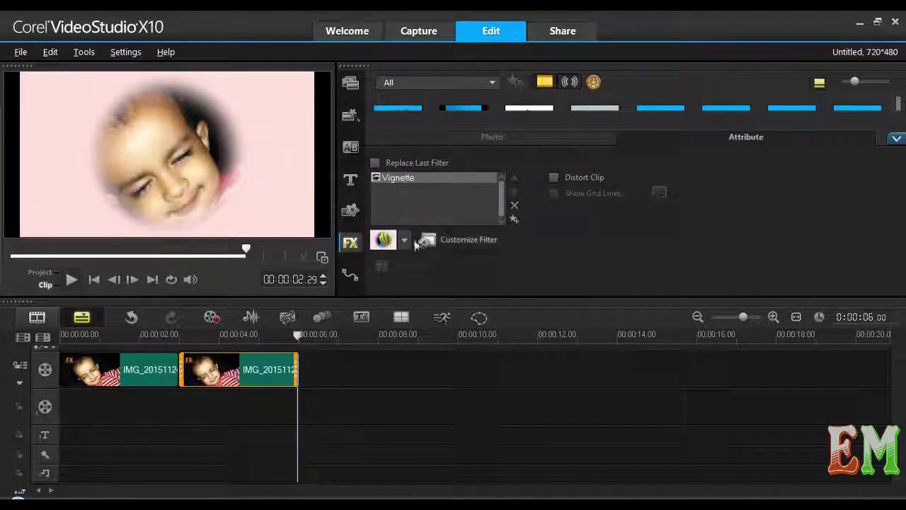
pyautogui.click(438, 242)
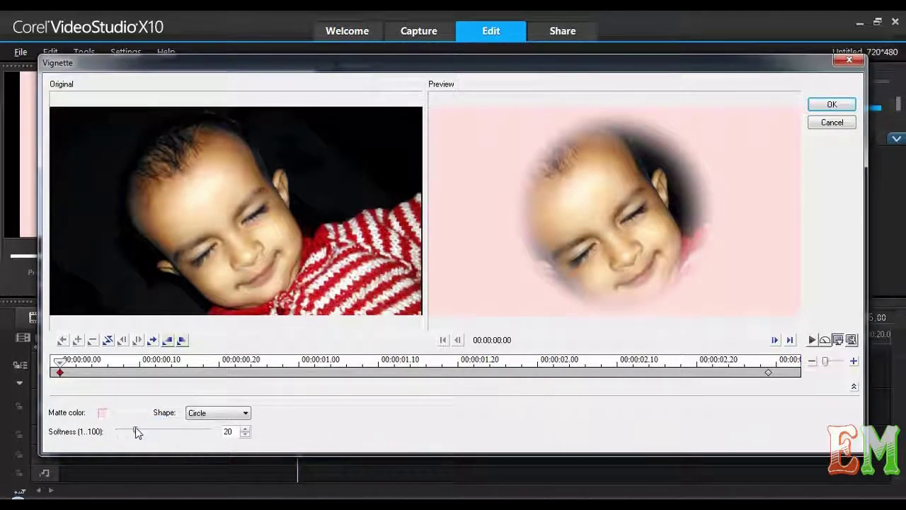
pyautogui.moveTo(62, 368); pyautogui.dragTo(668, 394)
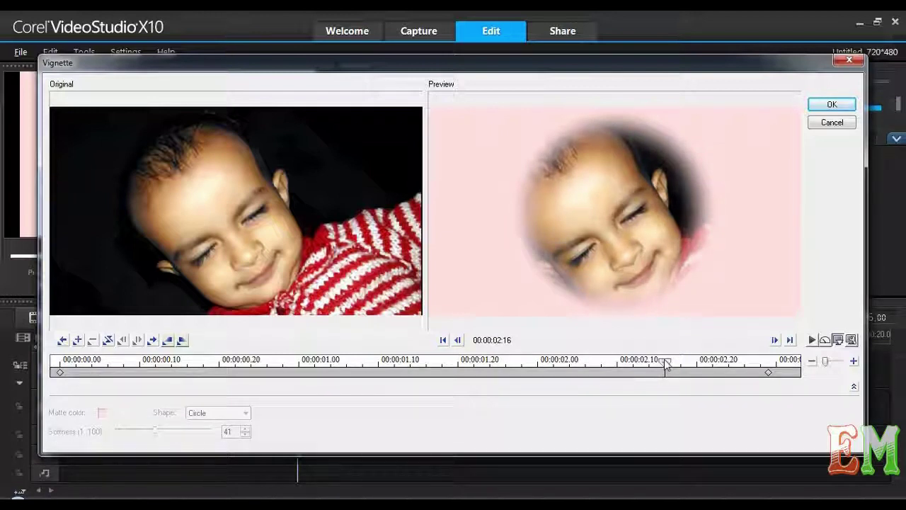
pyautogui.moveTo(611, 361); pyautogui.dragTo(42, 405)
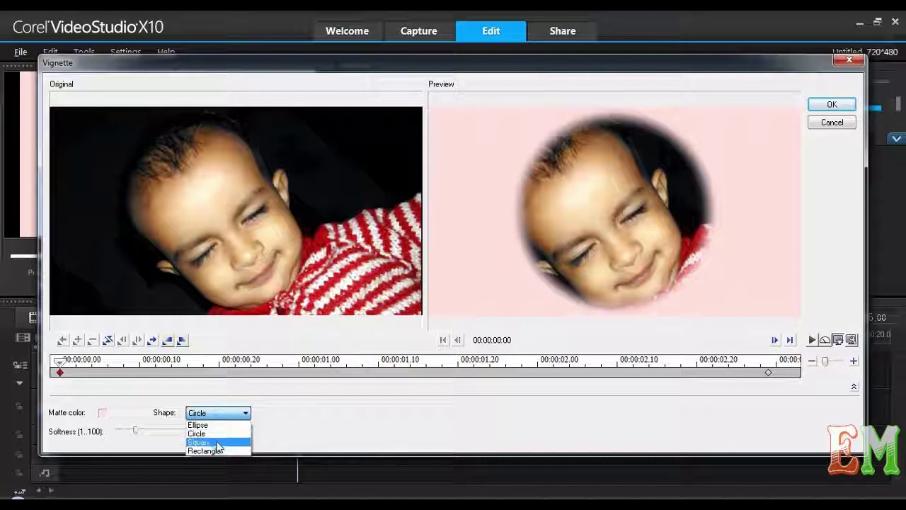
# - Set the Vignette's first keyframe to the Ellipse shape, try different softness values, settle on 30 and apply the customization
pyautogui.click(214, 432)
pyautogui.click(225, 416)
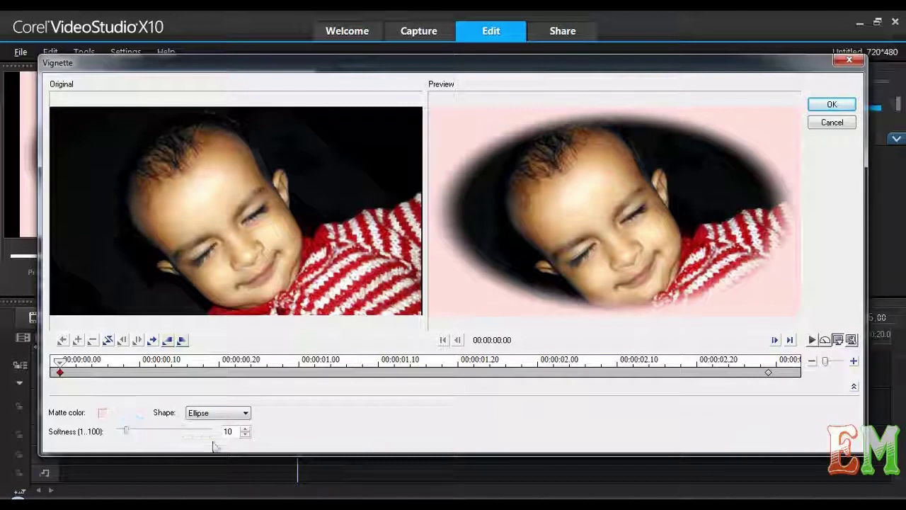
pyautogui.click(197, 430)
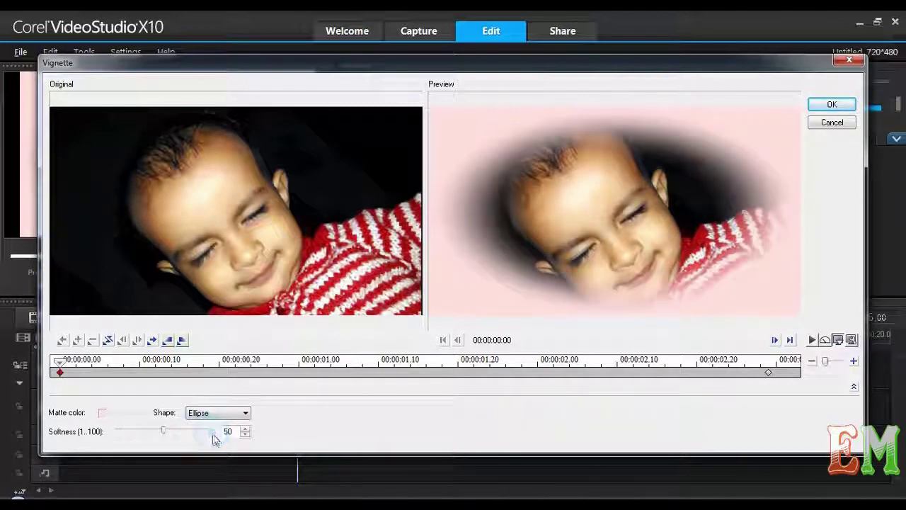
pyautogui.click(205, 432)
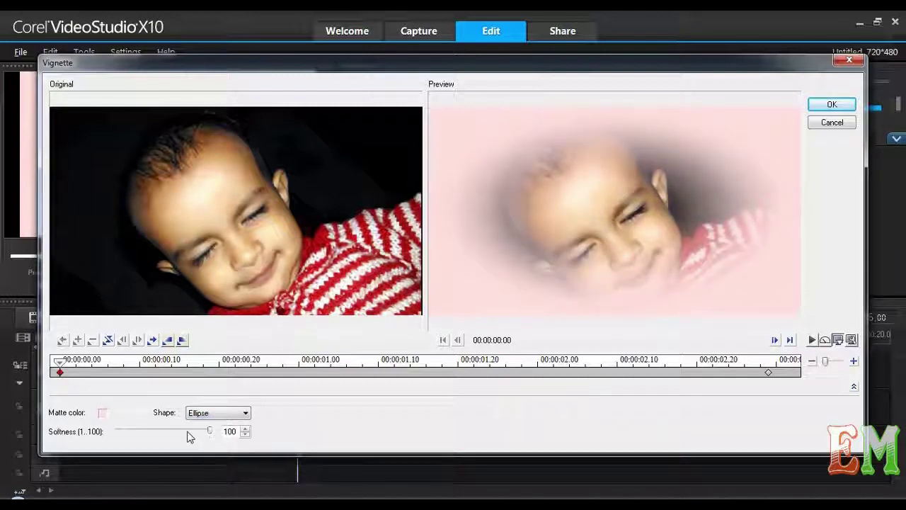
pyautogui.click(151, 433)
pyautogui.click(149, 434)
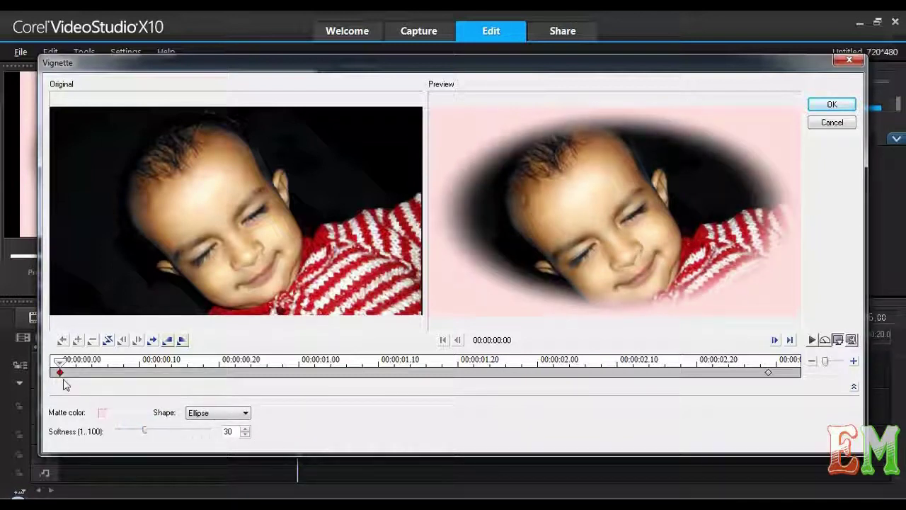
pyautogui.click(831, 105)
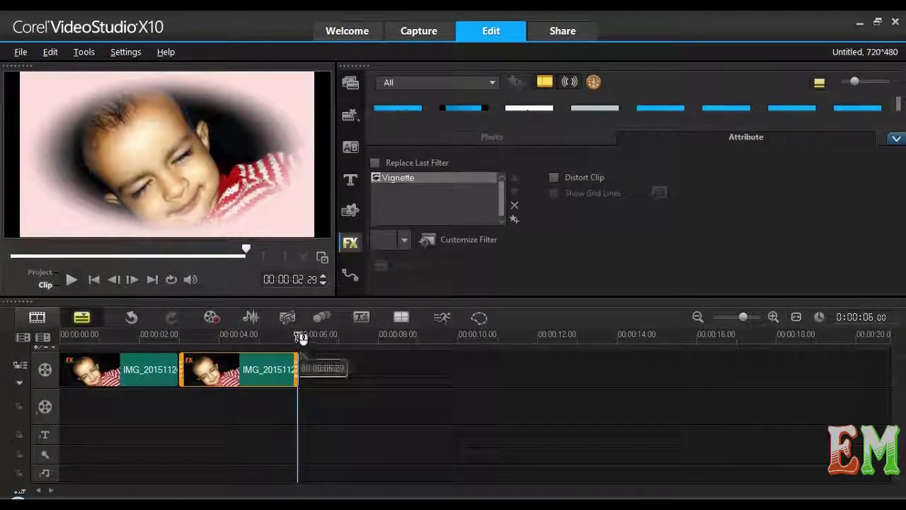
# - Play the whole project from the start to preview the customized Vignette filter
pyautogui.click(43, 273)
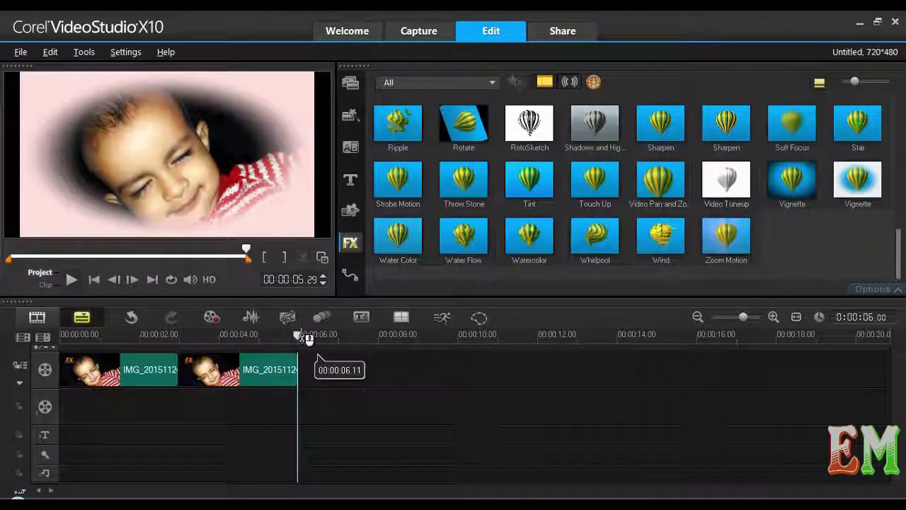
pyautogui.moveTo(299, 333); pyautogui.dragTo(60, 334)
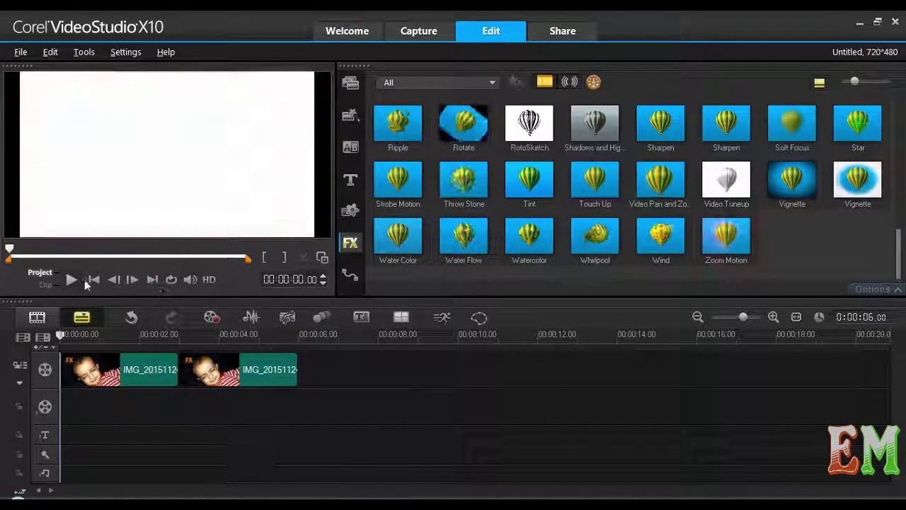
pyautogui.click(69, 279)
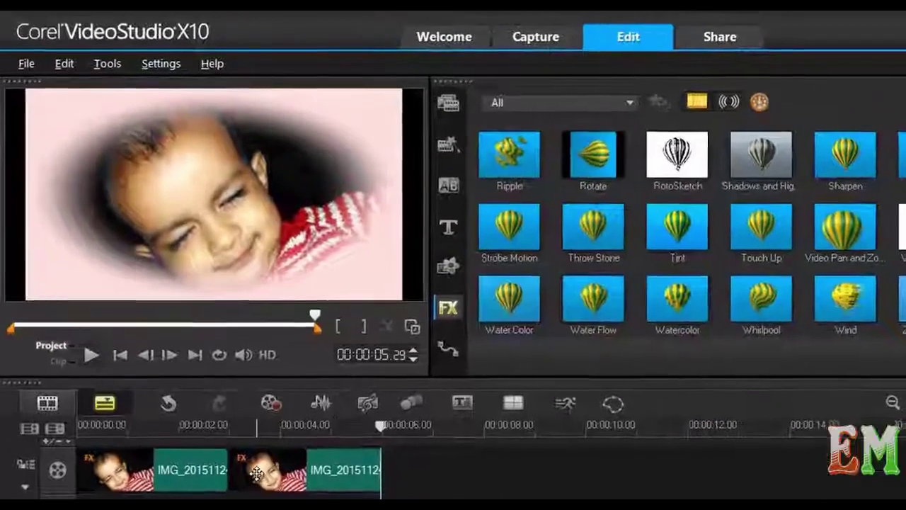
# - Copy the second photo and paste it at the end of the video track as a third clip
pyautogui.click(218, 375)
pyautogui.rightClick(218, 376)
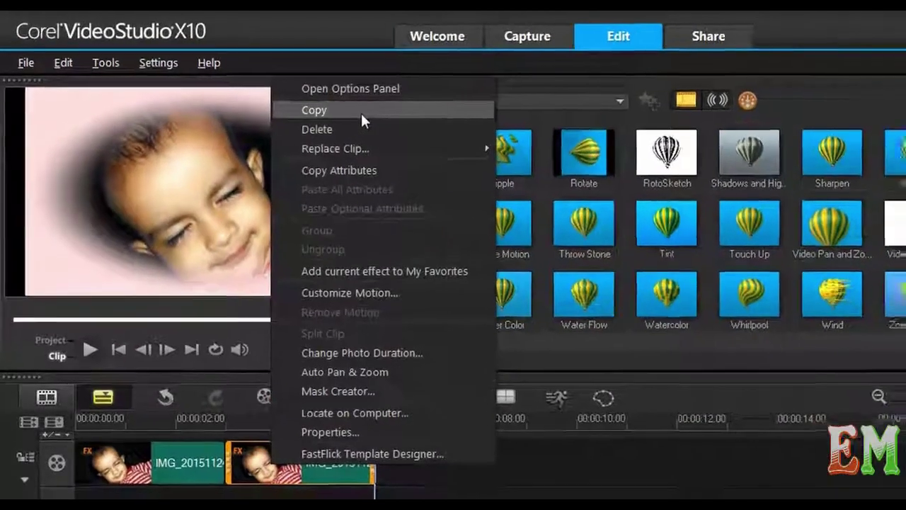
pyautogui.click(367, 113)
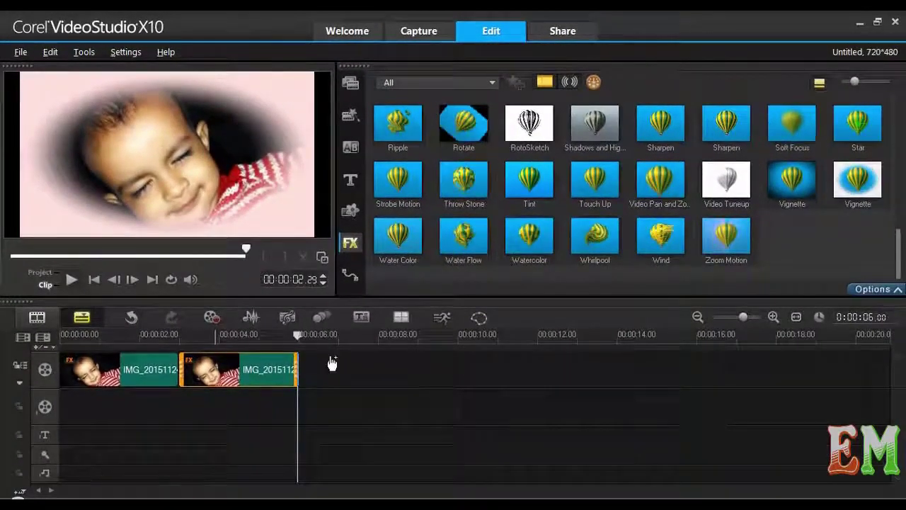
pyautogui.click(312, 375)
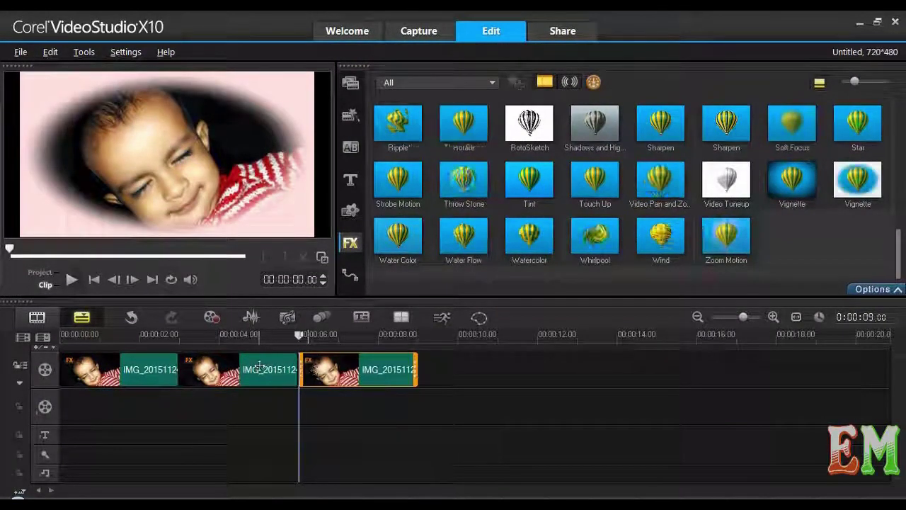
# - Delete the Vignette filter from the third photo so that it has no filters
pyautogui.click(871, 288)
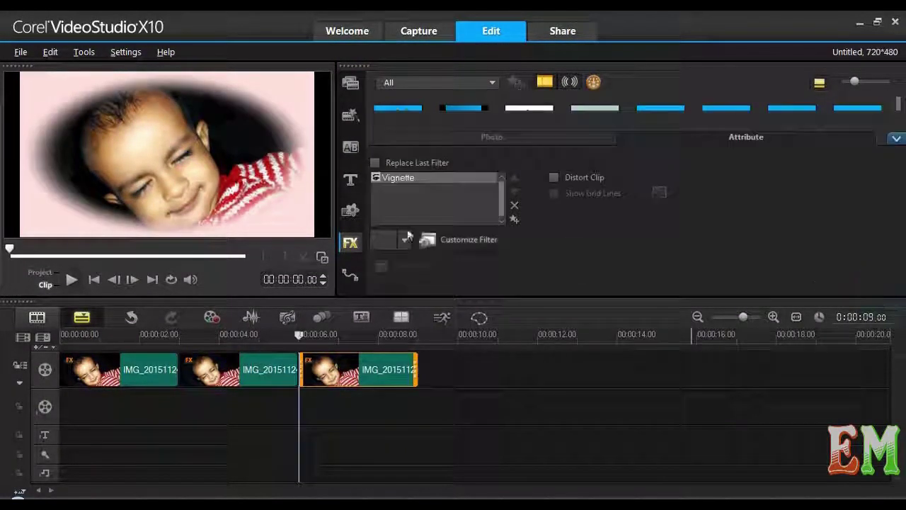
pyautogui.click(515, 205)
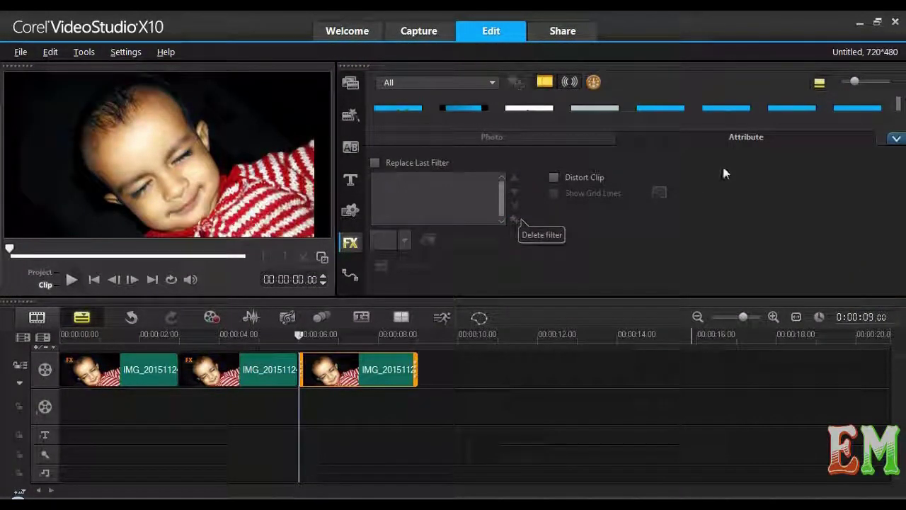
pyautogui.click(896, 140)
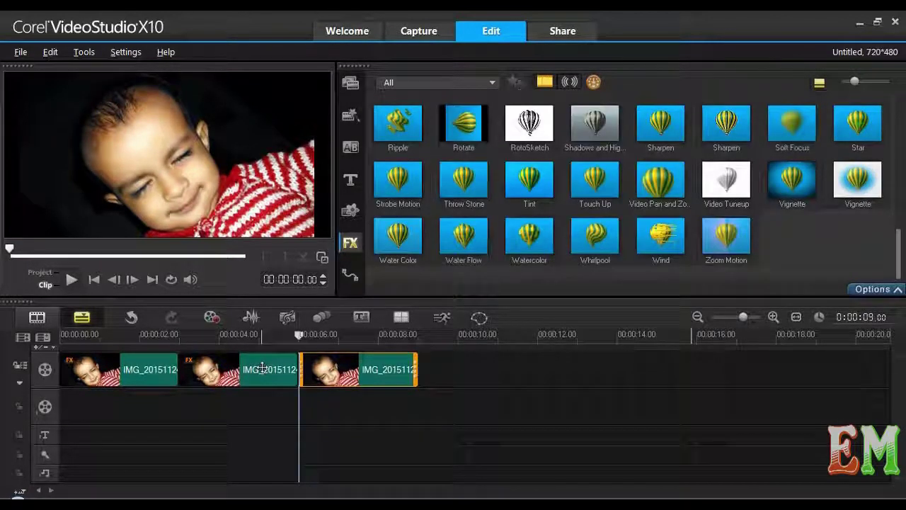
# - Apply the Light filter to the second photo and choose the preset in the centre of its preset grid
pyautogui.moveTo(304, 333); pyautogui.dragTo(269, 331)
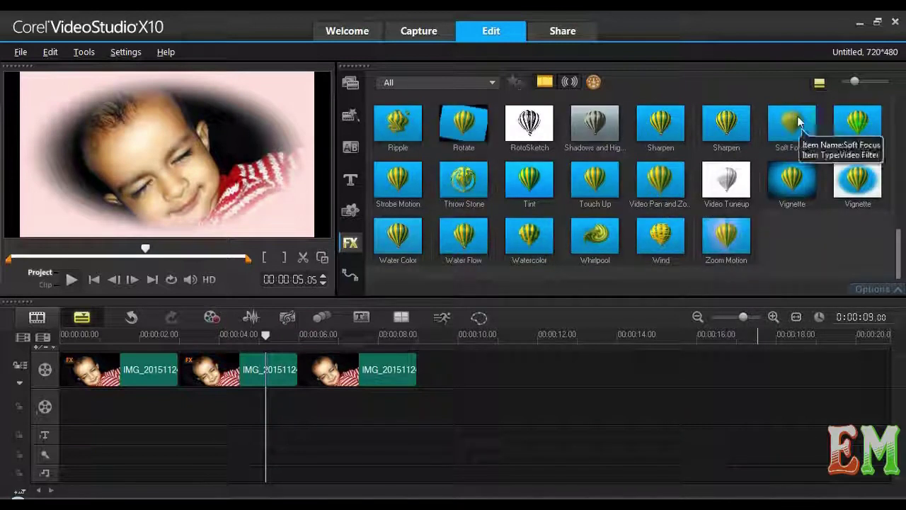
pyautogui.scroll(2, 797, 124)
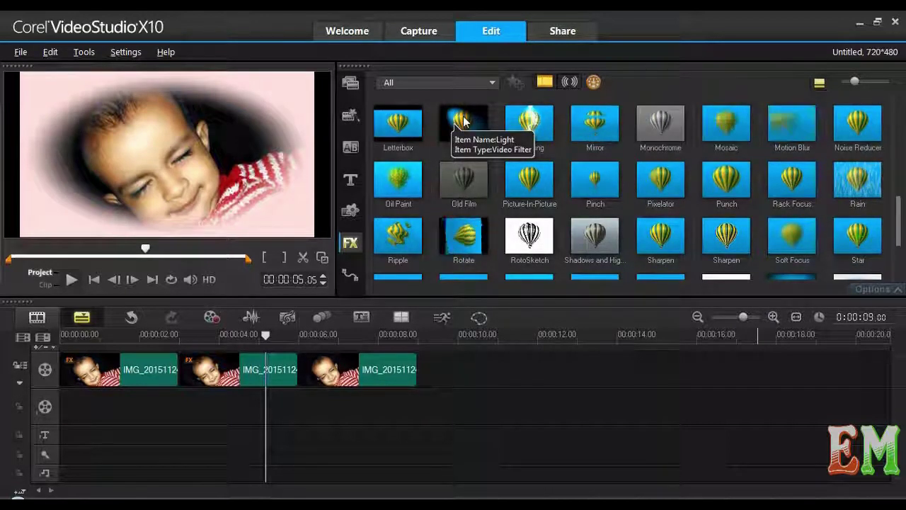
pyautogui.moveTo(464, 122); pyautogui.dragTo(240, 372)
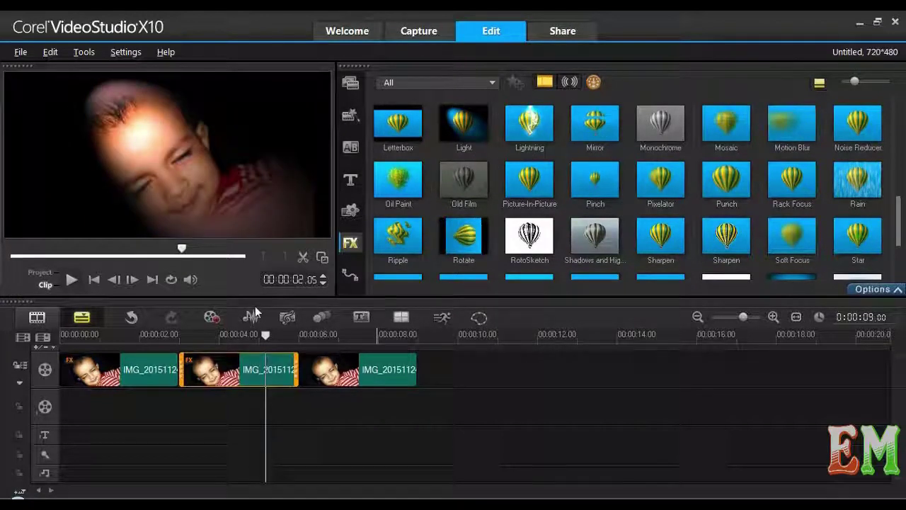
pyautogui.click(877, 289)
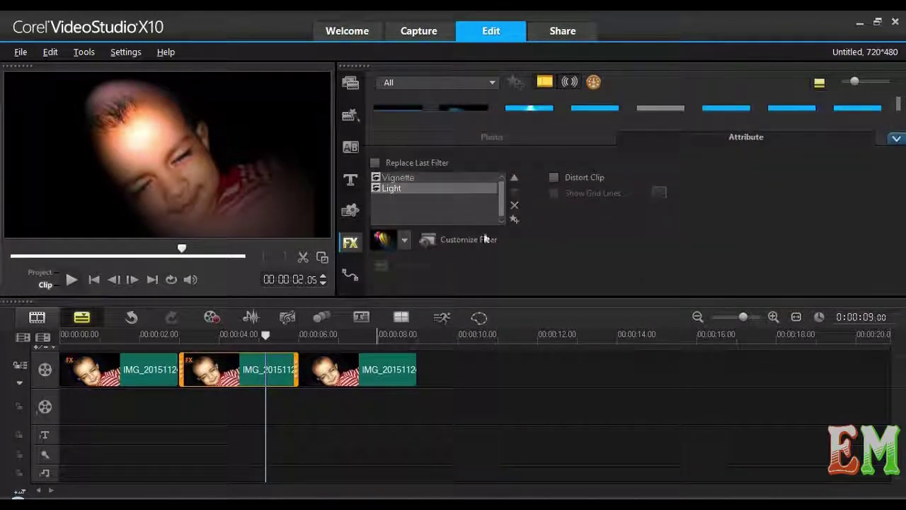
pyautogui.click(403, 242)
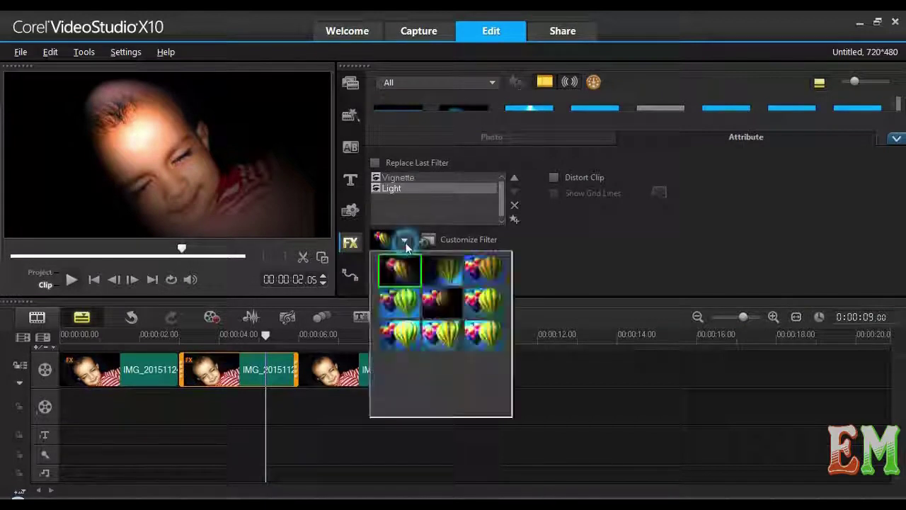
pyautogui.click(443, 305)
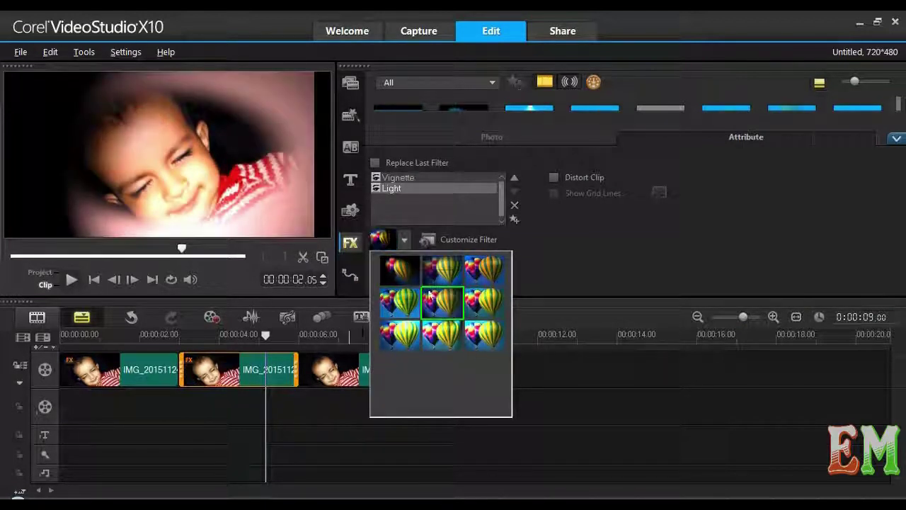
pyautogui.click(568, 248)
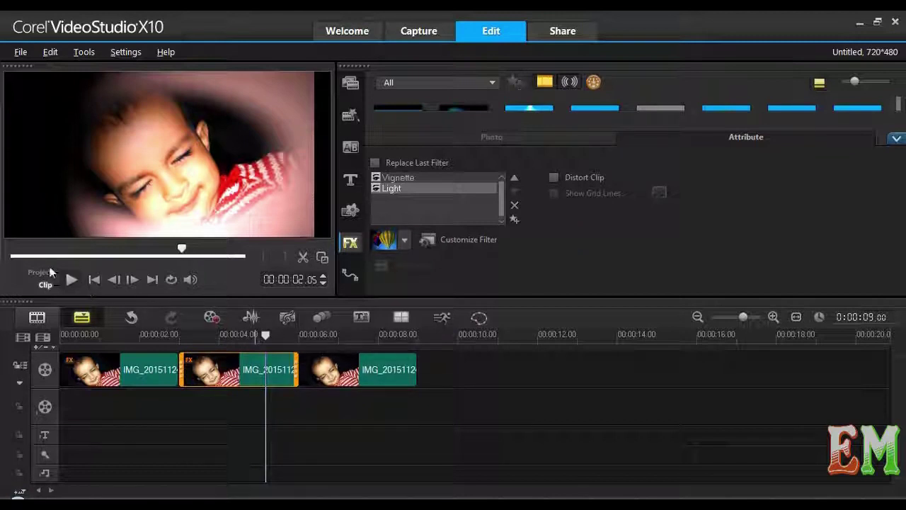
# - Play the three-photo project from the start to preview the Light filter together with the Vignette
pyautogui.click(266, 333)
pyautogui.moveTo(267, 333); pyautogui.dragTo(61, 334)
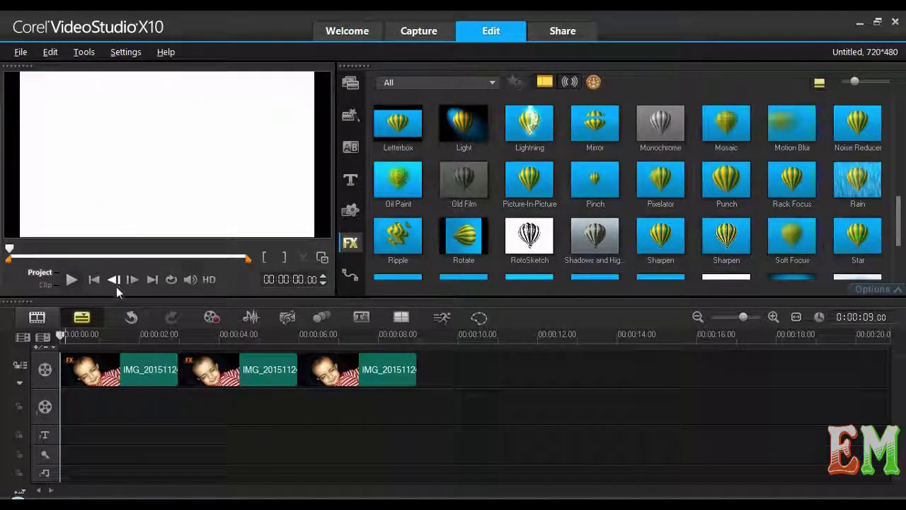
pyautogui.click(69, 278)
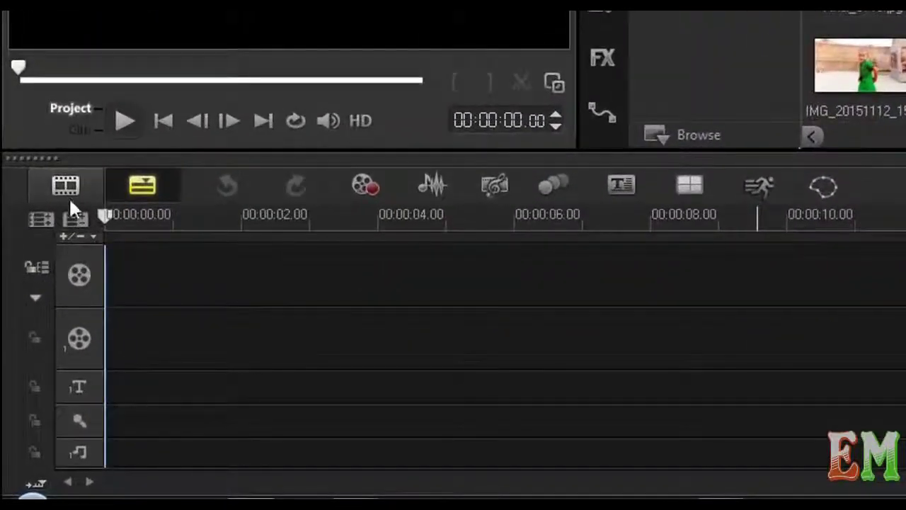
# - In the storyboard view of the empty project, add the three WhatsApp Image photos, the pink-background IMG-20180413-WA photo and AKG_0119.jpg in that order
pyautogui.click(68, 187)
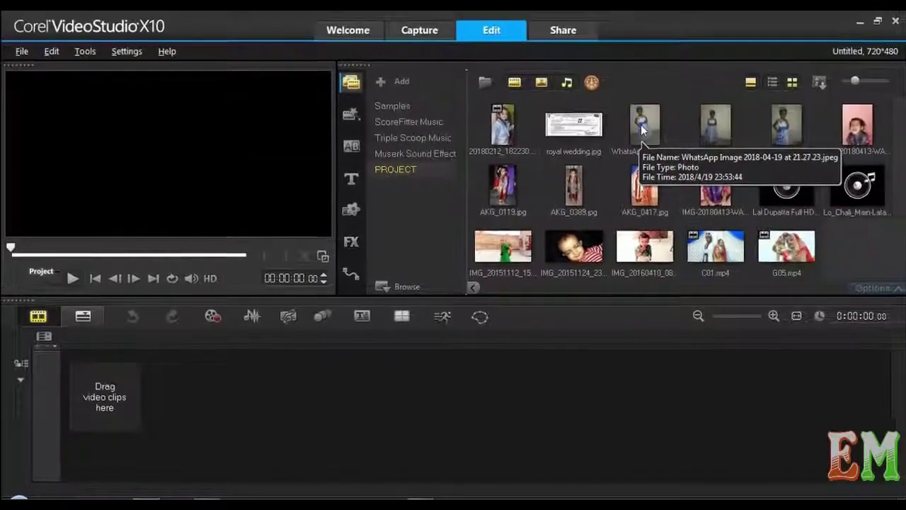
pyautogui.moveTo(645, 141); pyautogui.dragTo(130, 402)
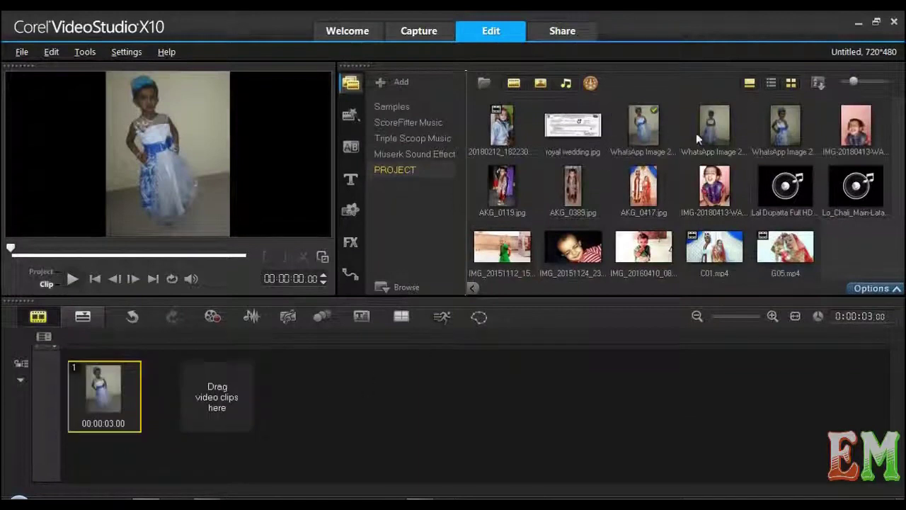
pyautogui.moveTo(697, 139); pyautogui.dragTo(266, 394)
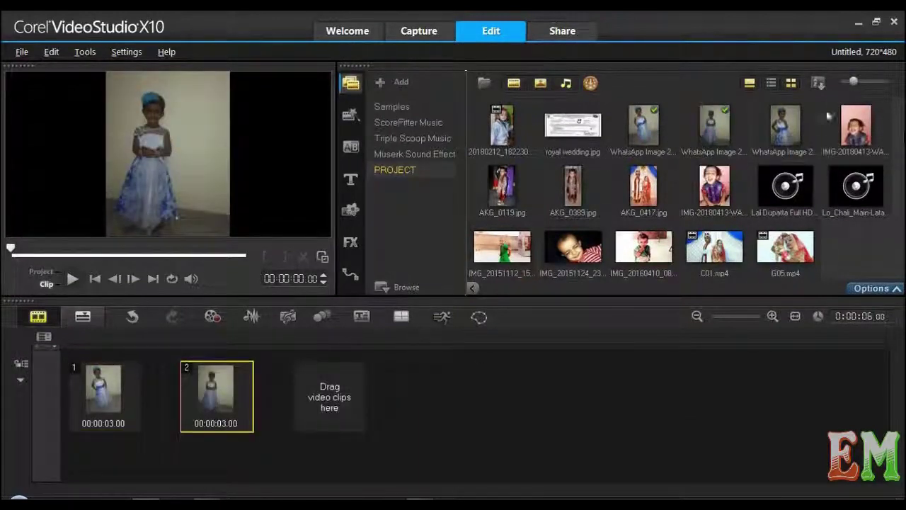
pyautogui.moveTo(784, 127); pyautogui.dragTo(332, 404)
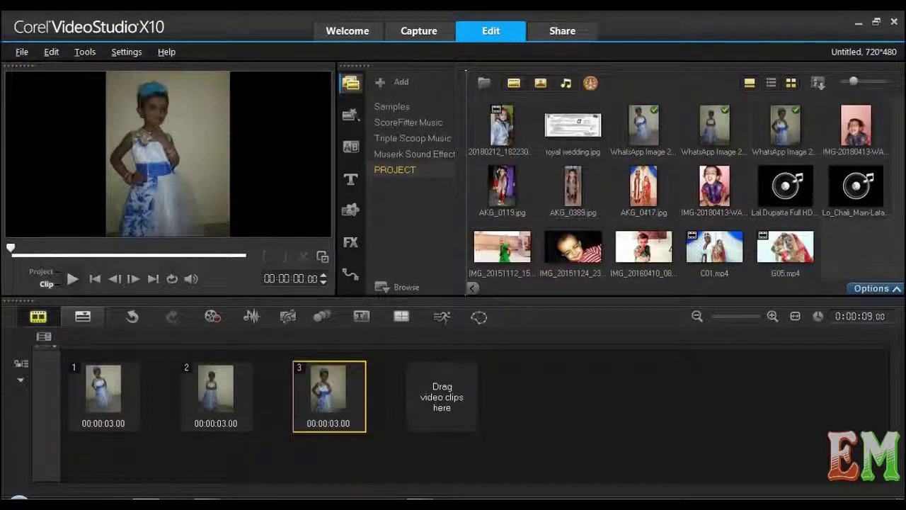
pyautogui.moveTo(860, 128); pyautogui.dragTo(443, 397)
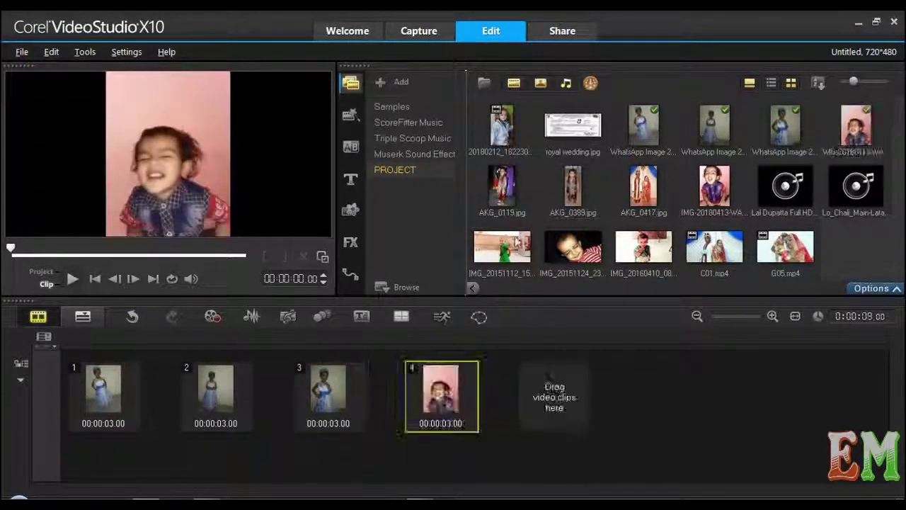
pyautogui.moveTo(561, 390)
pyautogui.mouseDown()
pyautogui.moveTo(550, 370)
pyautogui.moveTo(553, 382)
pyautogui.mouseUp()
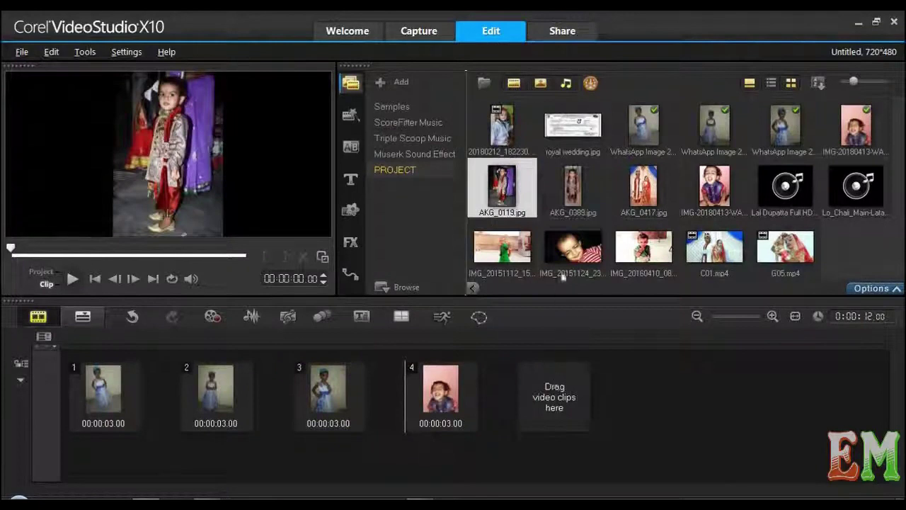
pyautogui.moveTo(547, 310); pyautogui.dragTo(550, 406)
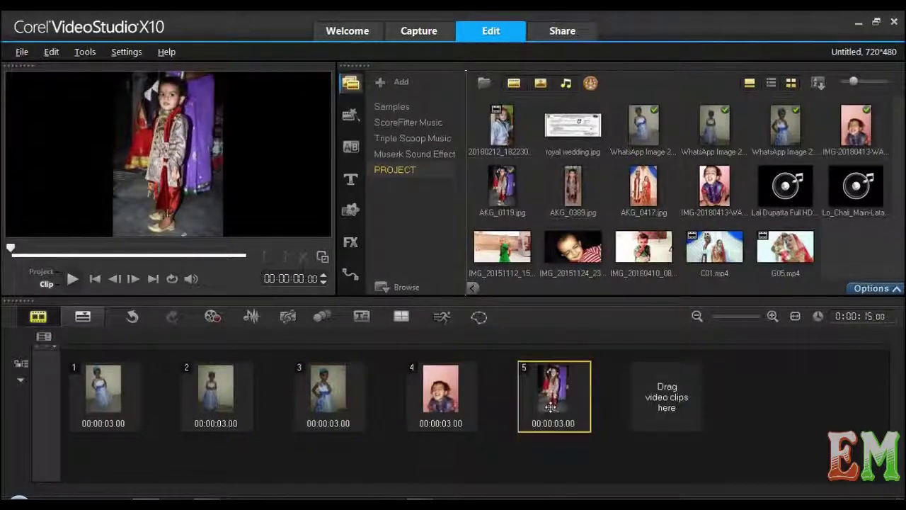
# - Append AKG_0389.jpg, the purple-shirt IMG-20180413-WA photo, IMG_20151124_235332.jpg and the IMG_20160410 photo to the storyboard, and enlarge the storyboard area
pyautogui.moveTo(566, 185); pyautogui.dragTo(669, 414)
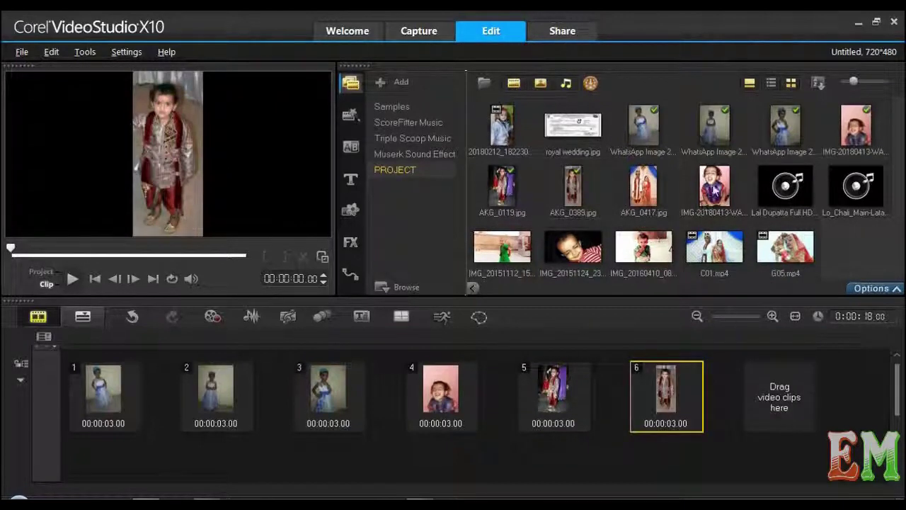
pyautogui.moveTo(715, 195); pyautogui.dragTo(759, 400)
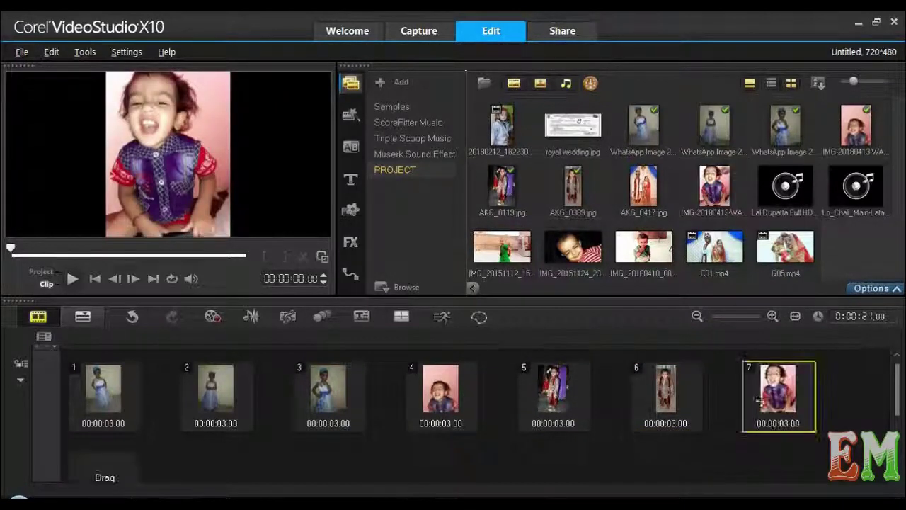
pyautogui.moveTo(575, 252)
pyautogui.mouseDown()
pyautogui.moveTo(869, 410)
pyautogui.moveTo(854, 409)
pyautogui.mouseUp()
pyautogui.moveTo(585, 245); pyautogui.dragTo(826, 398)
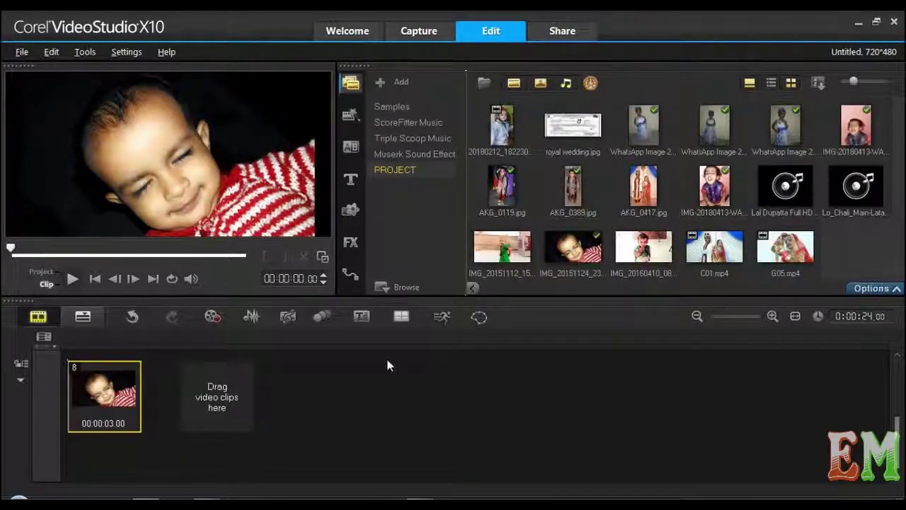
pyautogui.scroll(2, 366, 394)
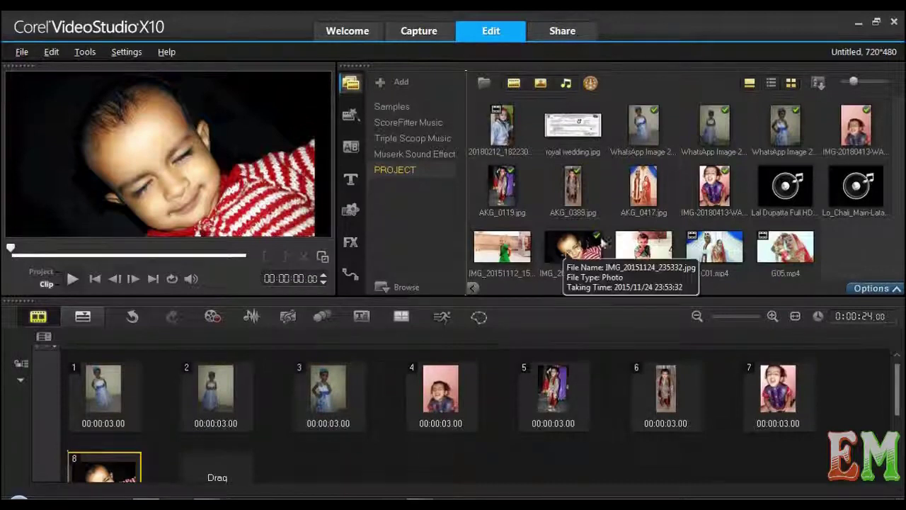
pyautogui.moveTo(637, 244); pyautogui.dragTo(455, 449)
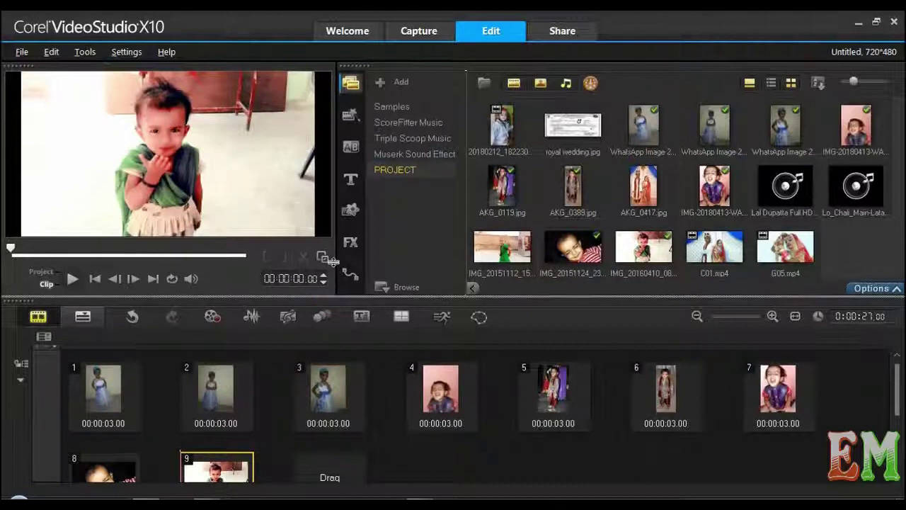
pyautogui.moveTo(330, 260); pyautogui.dragTo(332, 263)
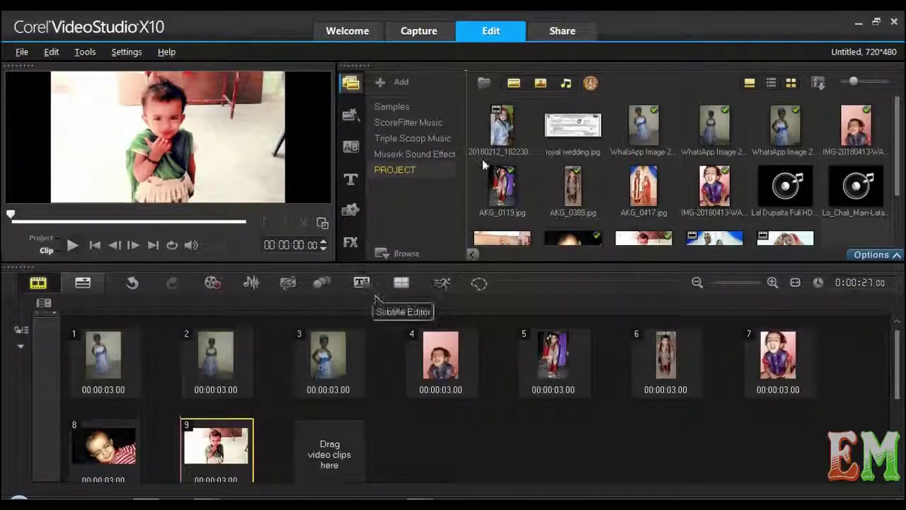
# - Place 3D Confetti, 3D Pizza Boxes, Accordion and Barn Door transitions, in that order, in the four gaps between photos 1 and 5
pyautogui.click(352, 149)
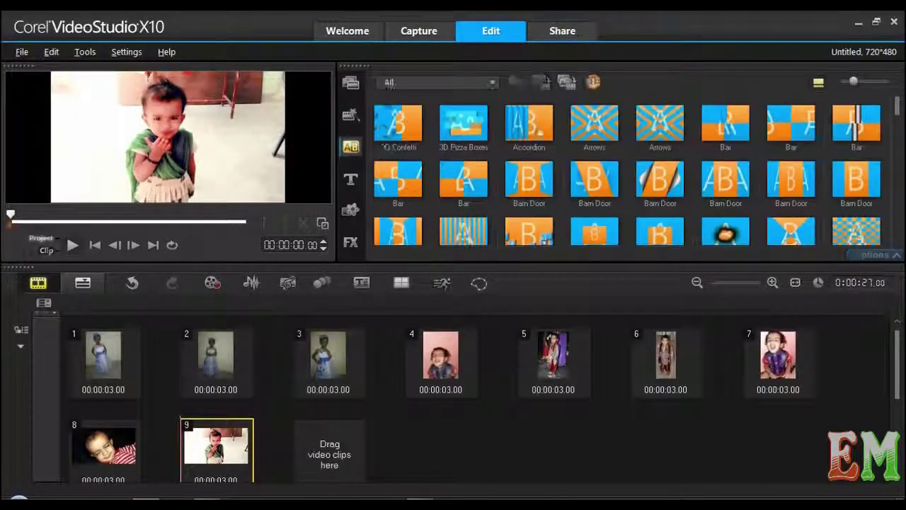
pyautogui.moveTo(290, 254)
pyautogui.mouseDown()
pyautogui.moveTo(161, 364)
pyautogui.moveTo(165, 372)
pyautogui.mouseUp()
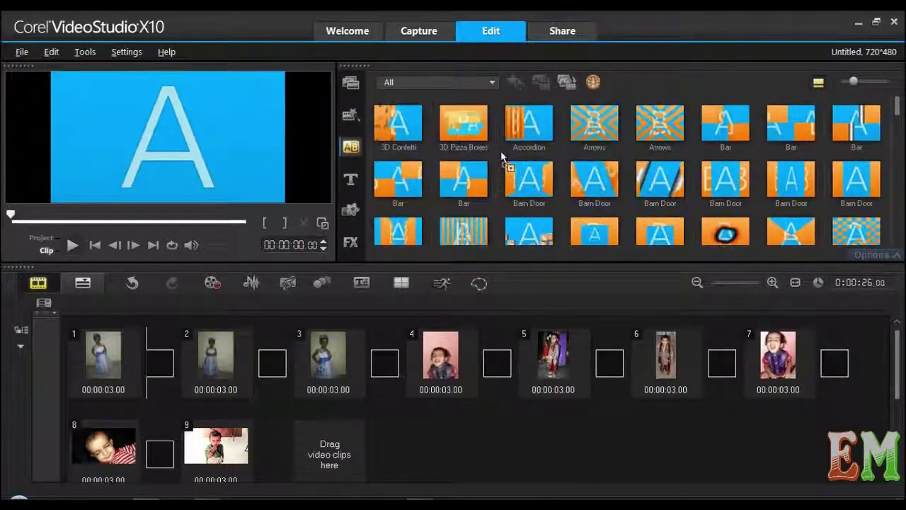
pyautogui.click(470, 154)
pyautogui.moveTo(470, 154); pyautogui.dragTo(272, 362)
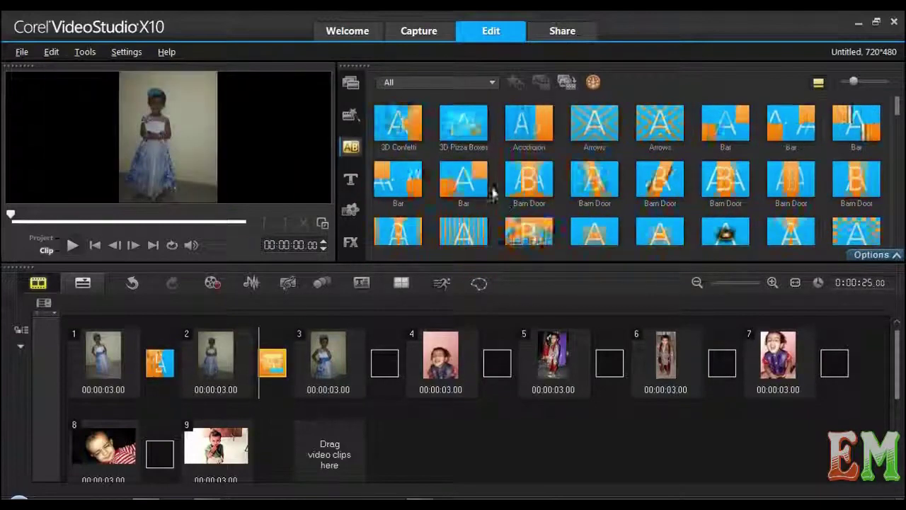
pyautogui.click(530, 126)
pyautogui.moveTo(529, 126); pyautogui.dragTo(390, 374)
pyautogui.moveTo(658, 179); pyautogui.dragTo(495, 368)
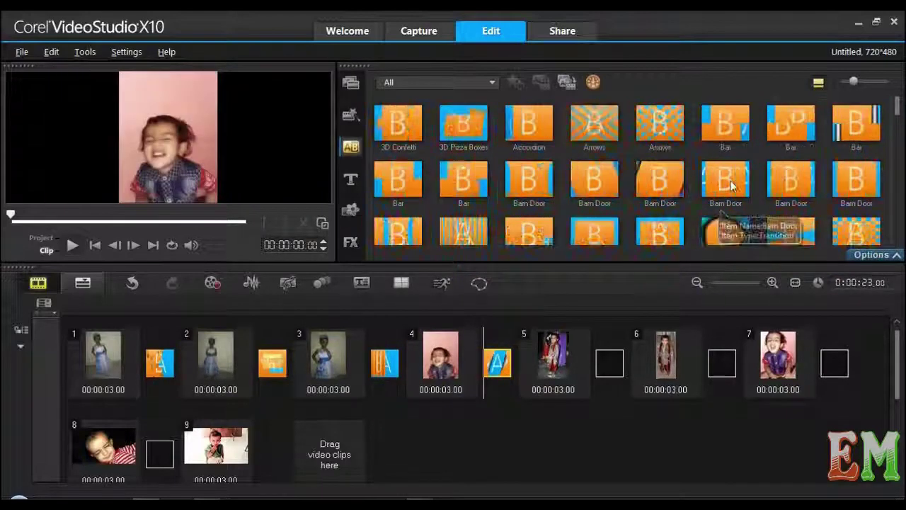
# - Add Barn Door between photos 5 and 6, Burn between 6 and 7, Center between 7 and 8, and Burn between 8 and 9
pyautogui.moveTo(733, 185); pyautogui.dragTo(610, 371)
pyautogui.moveTo(725, 232); pyautogui.dragTo(709, 361)
pyautogui.moveTo(803, 185); pyautogui.dragTo(834, 362)
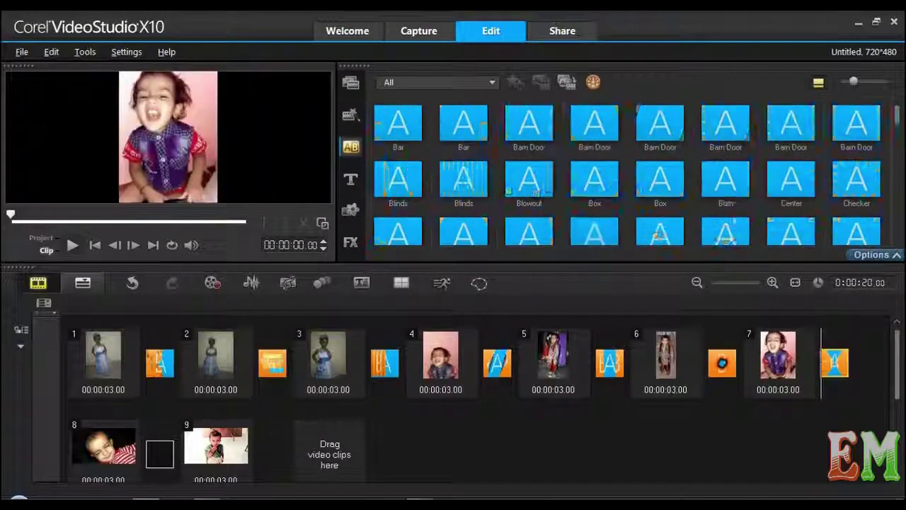
pyautogui.moveTo(856, 180); pyautogui.dragTo(160, 451)
pyautogui.moveTo(722, 177)
pyautogui.mouseDown()
pyautogui.moveTo(226, 453)
pyautogui.moveTo(160, 453)
pyautogui.mouseUp()
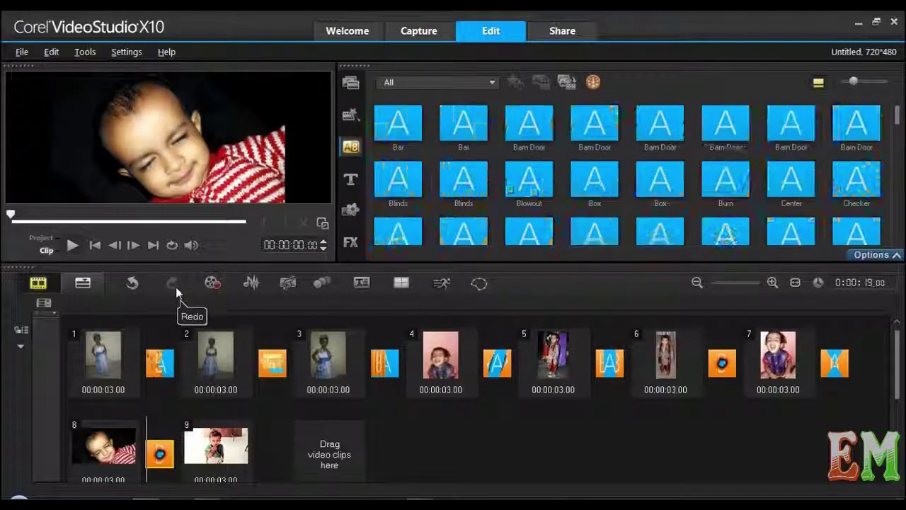
# - Open the Title library and preview the nine-photo project with its transitions from the start
pyautogui.click(351, 180)
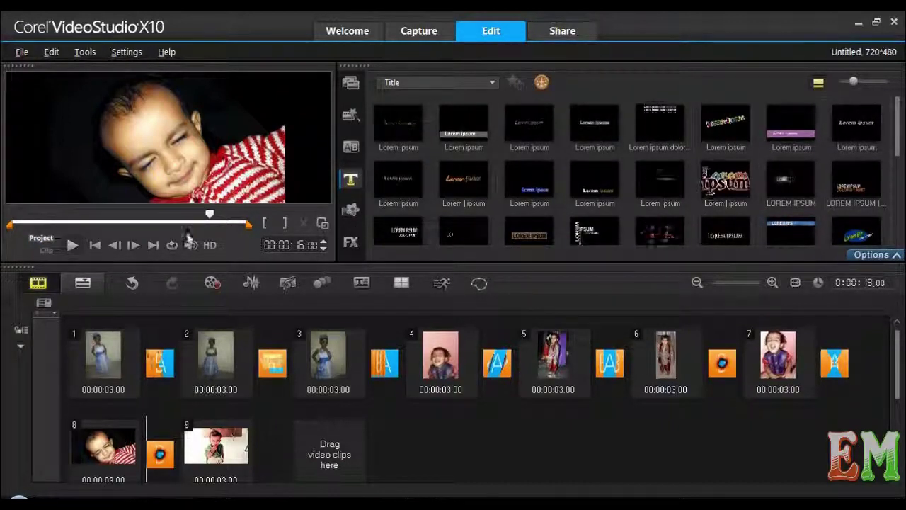
pyautogui.moveTo(209, 213); pyautogui.dragTo(10, 213)
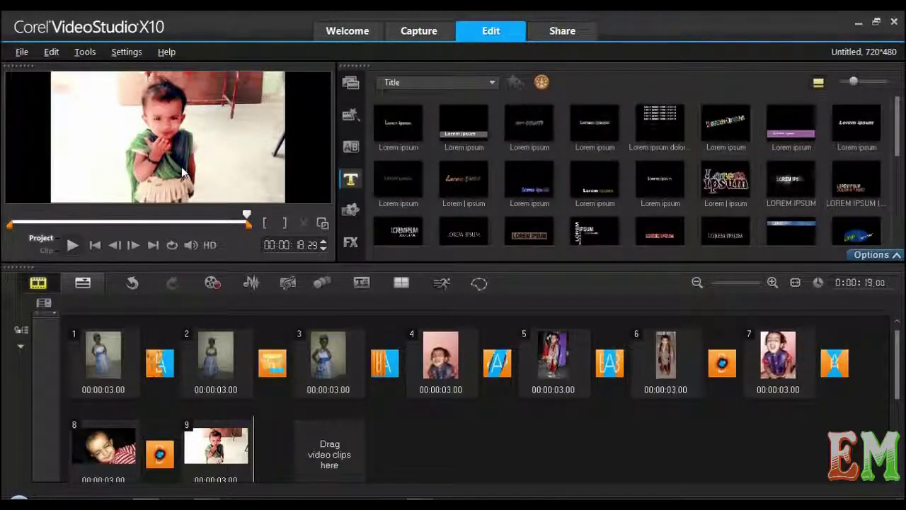
# - Append the video 20180212_182230.mp4 without changing the project settings, and place the Blinds transition between photo 9 and the video
pyautogui.click(350, 83)
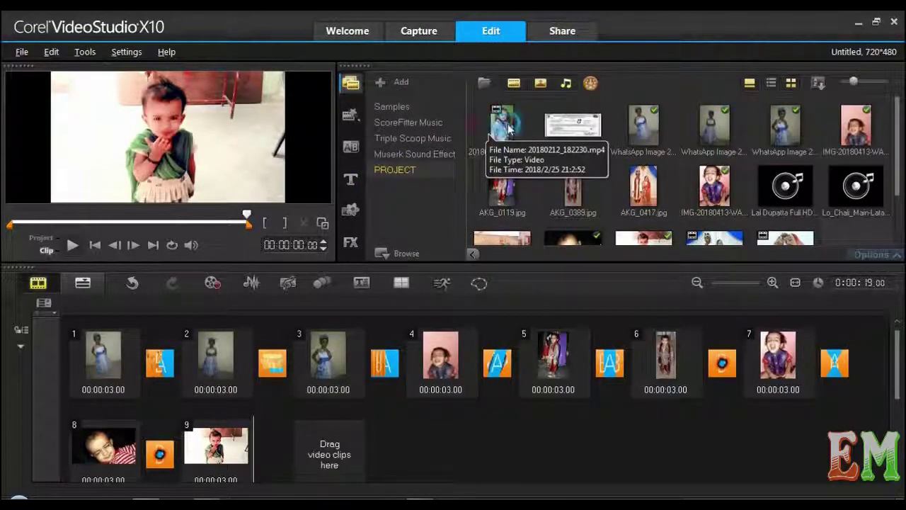
pyautogui.moveTo(507, 127); pyautogui.dragTo(329, 450)
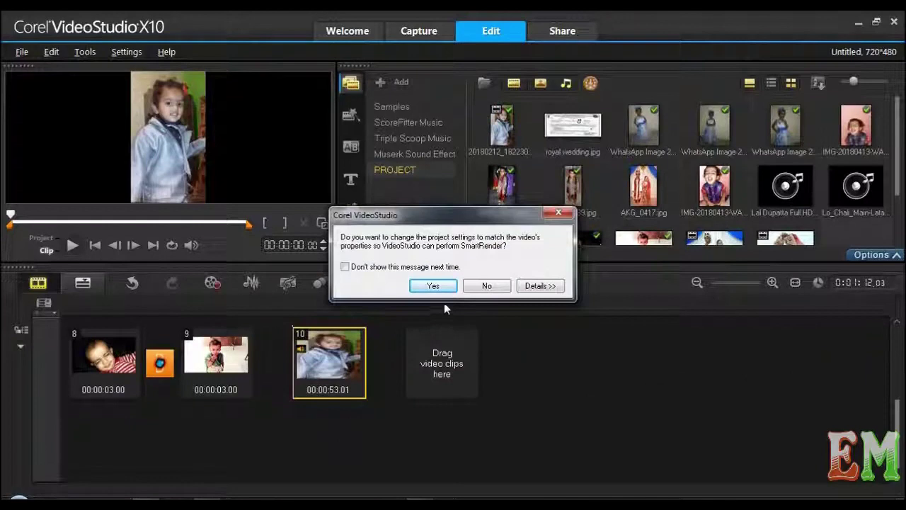
pyautogui.click(484, 288)
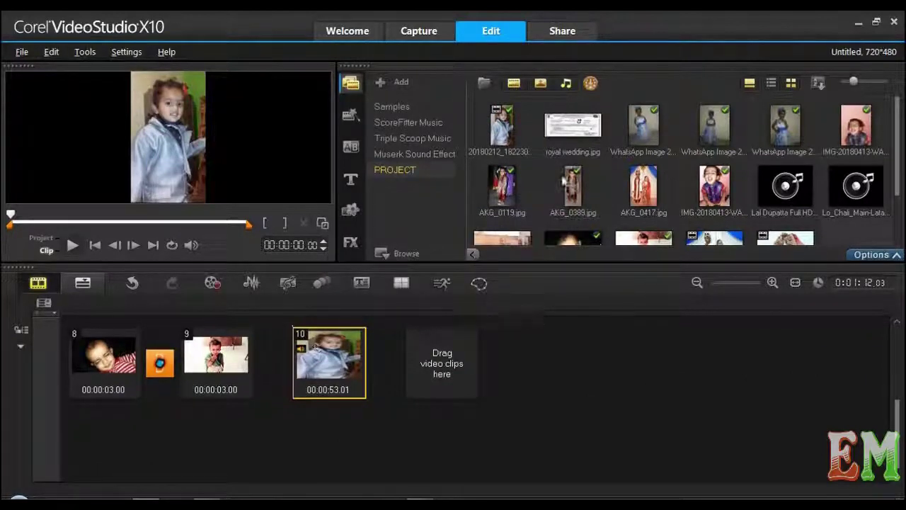
pyautogui.click(350, 146)
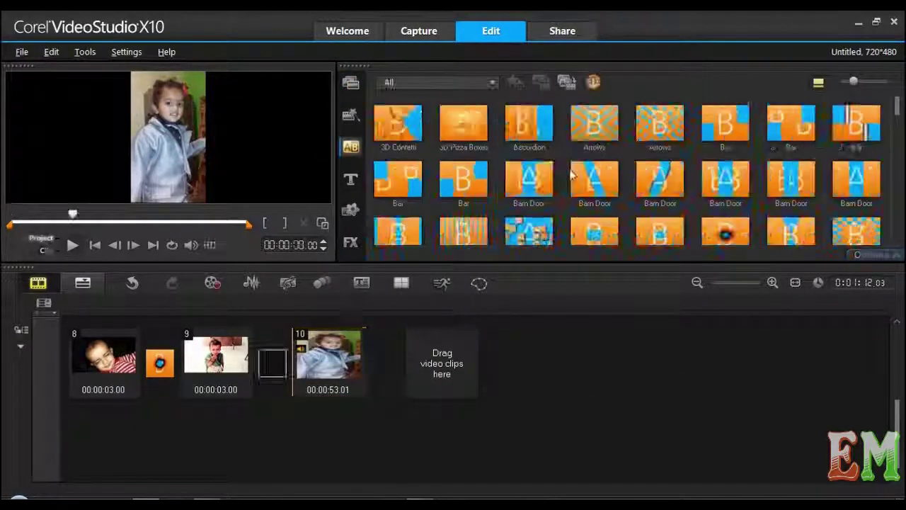
pyautogui.moveTo(467, 237); pyautogui.dragTo(272, 362)
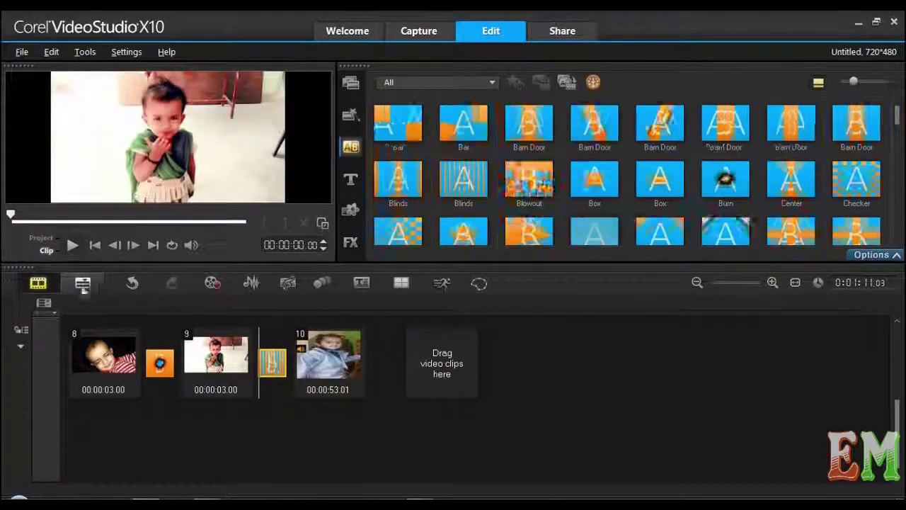
# - Play the whole project from the start to preview the photos, transitions and appended video
pyautogui.click(40, 238)
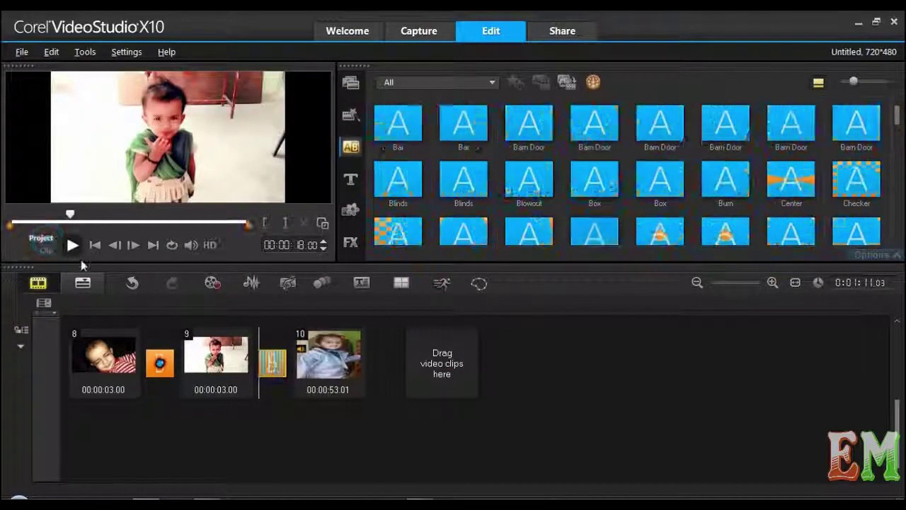
pyautogui.moveTo(65, 211); pyautogui.dragTo(10, 215)
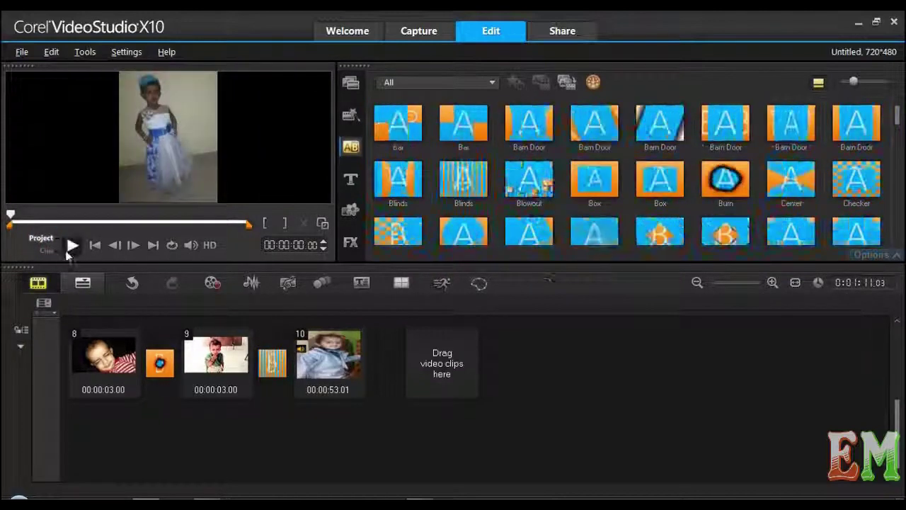
pyautogui.click(72, 245)
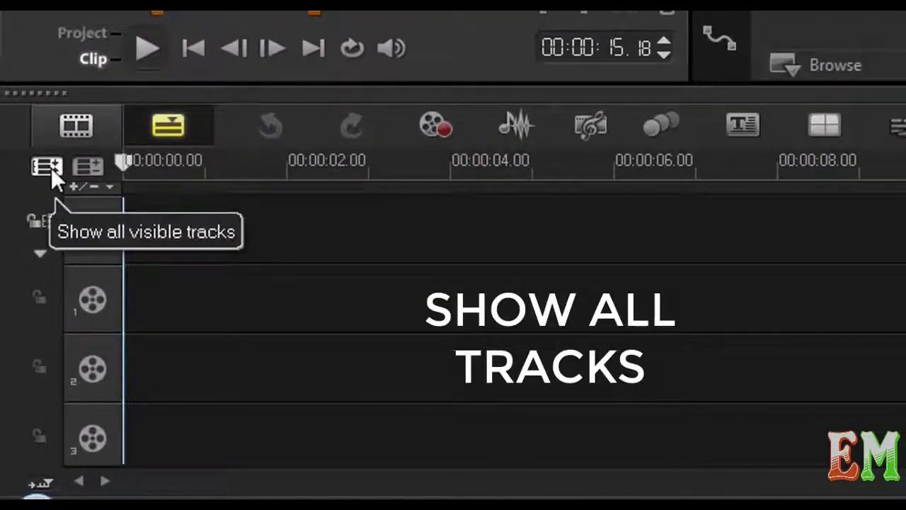
# - With all tracks shown, set the Track Manager to 1 overlay, 1 title and 1 music track, and return to the normal track view
pyautogui.click(47, 167)
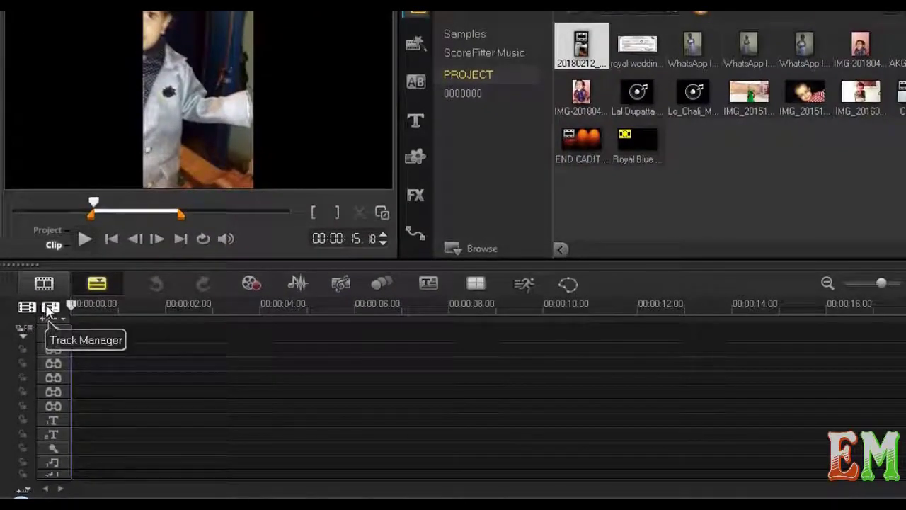
pyautogui.click(50, 307)
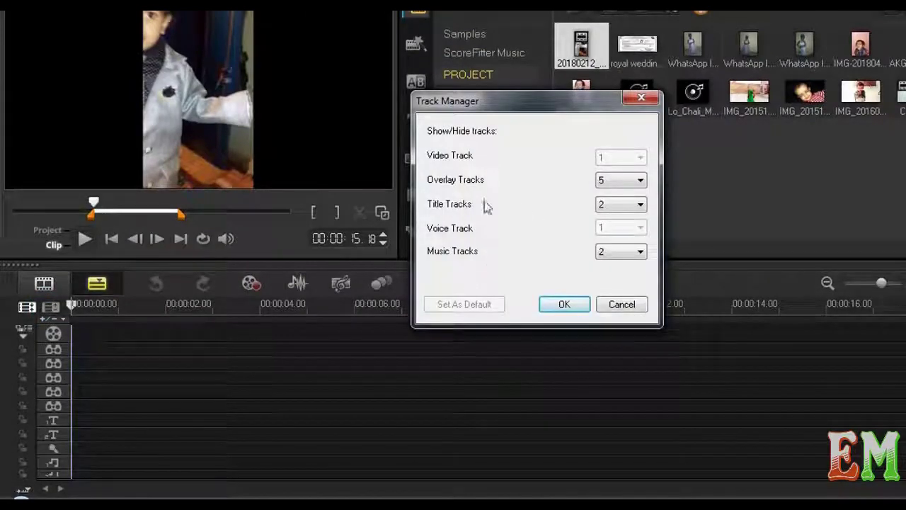
pyautogui.click(641, 181)
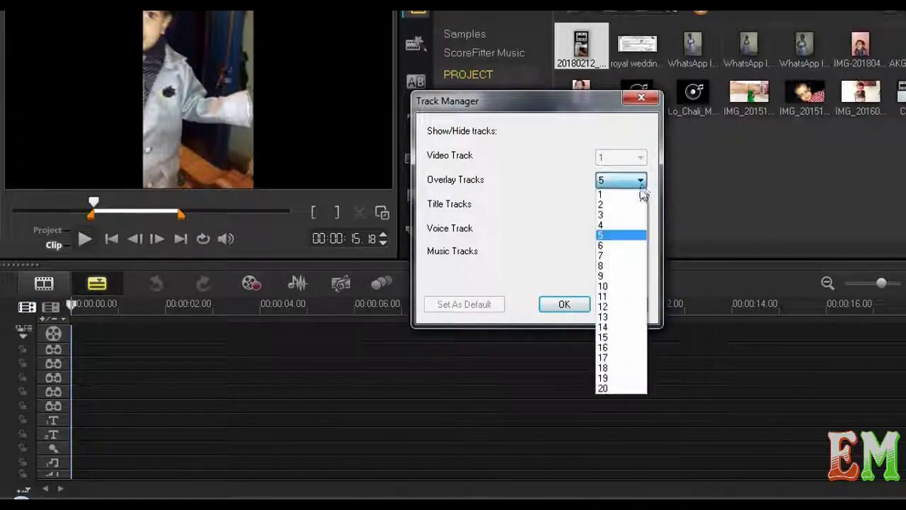
pyautogui.click(632, 190)
pyautogui.click(613, 209)
pyautogui.click(620, 220)
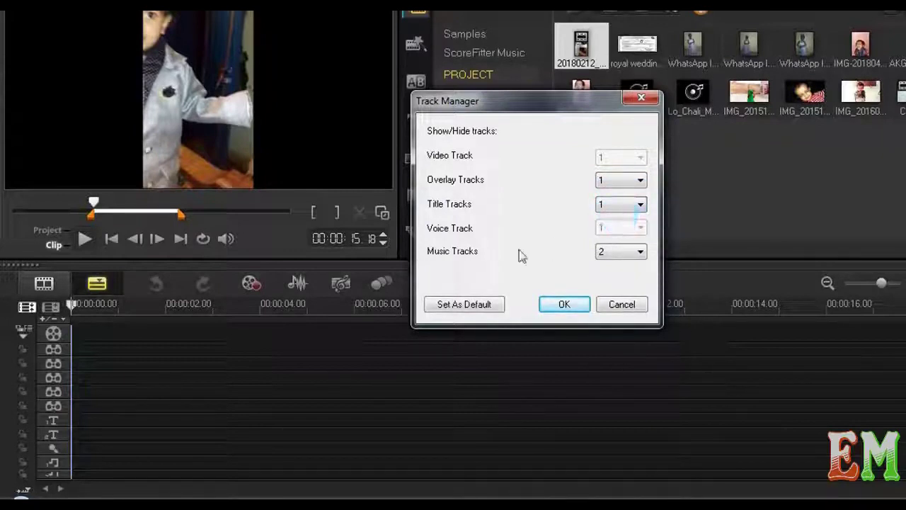
pyautogui.click(613, 251)
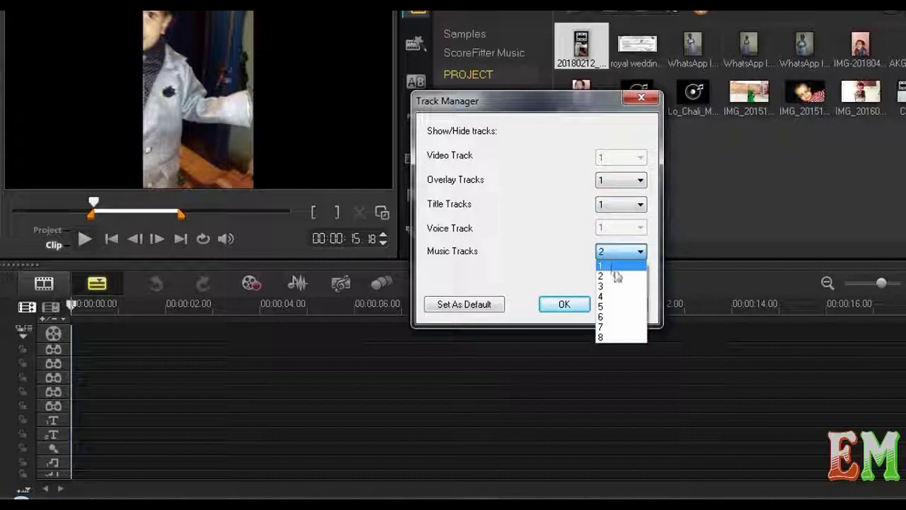
pyautogui.click(614, 266)
pyautogui.click(572, 303)
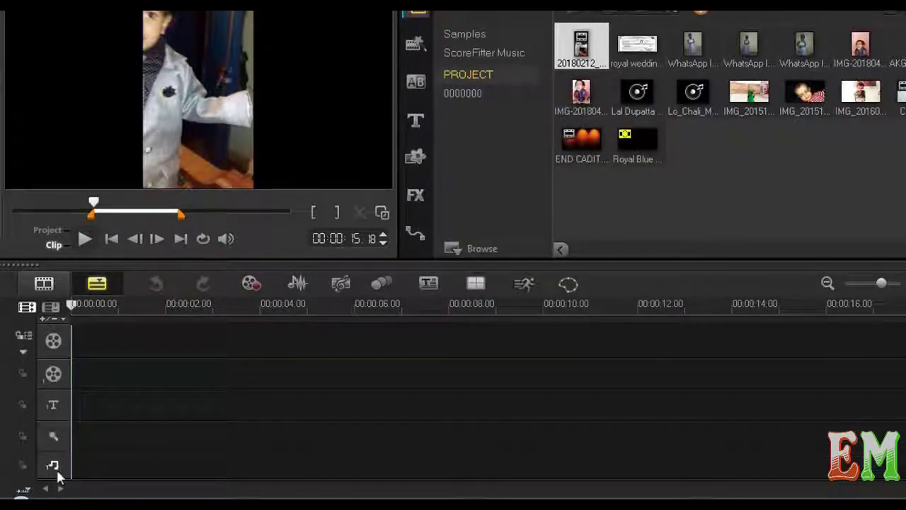
pyautogui.click(31, 310)
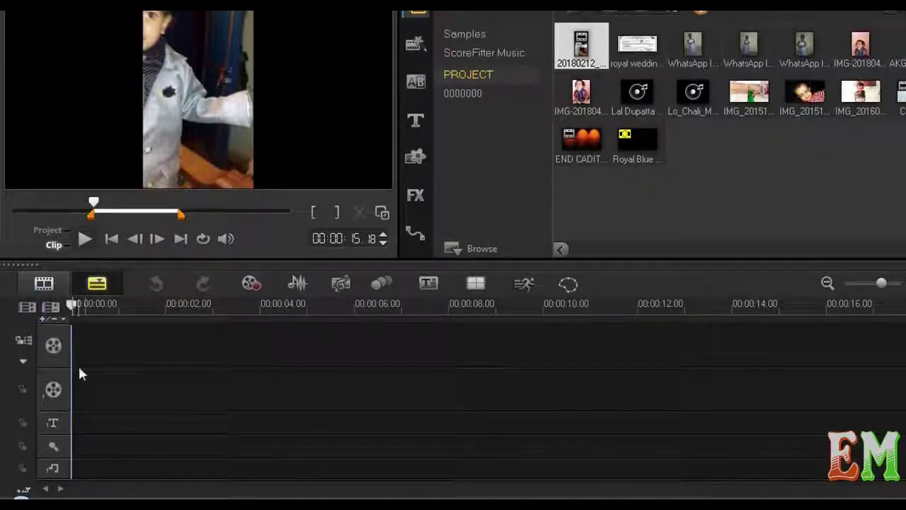
# - In the Track Manager, set the overlay, title and music tracks to 2 each
pyautogui.click(51, 307)
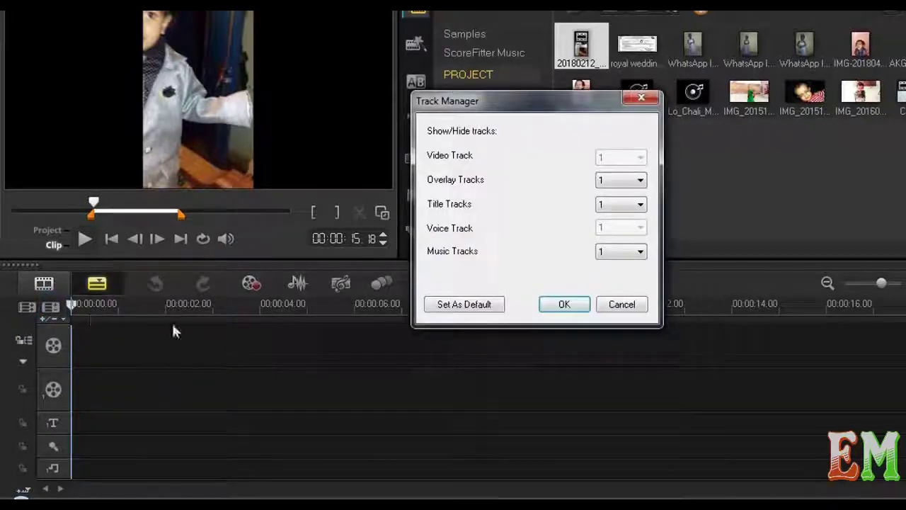
pyautogui.click(619, 183)
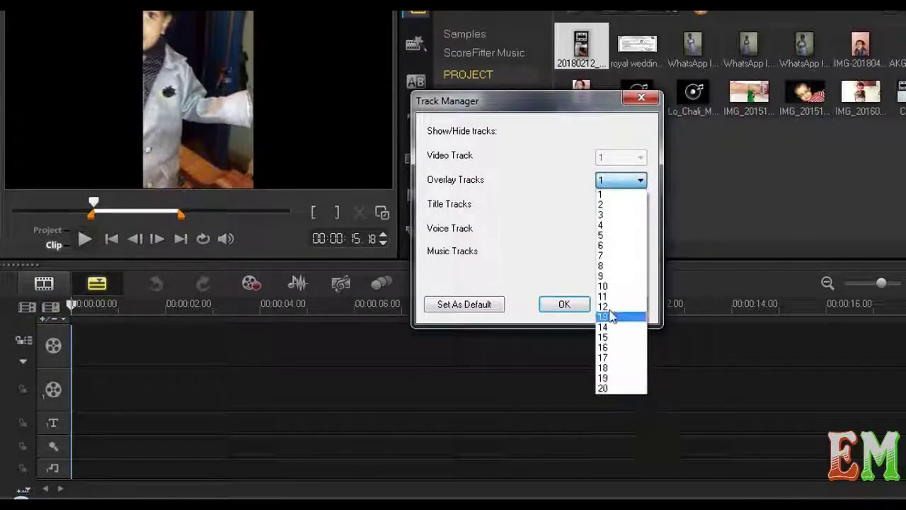
pyautogui.click(609, 206)
pyautogui.click(627, 211)
pyautogui.click(620, 228)
pyautogui.click(606, 251)
pyautogui.click(613, 283)
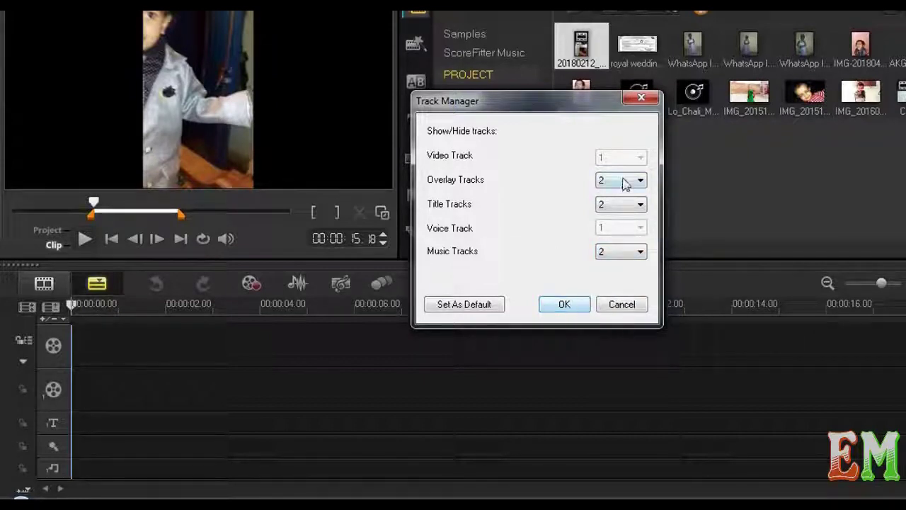
# - Set the title and music tracks to 1 each and apply the track settings
pyautogui.click(628, 207)
pyautogui.click(627, 216)
pyautogui.click(632, 253)
pyautogui.click(631, 267)
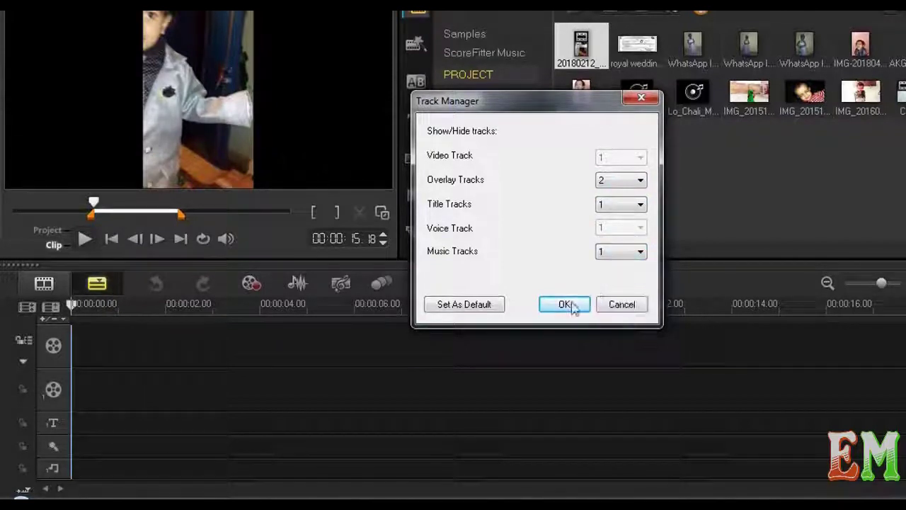
pyautogui.click(571, 306)
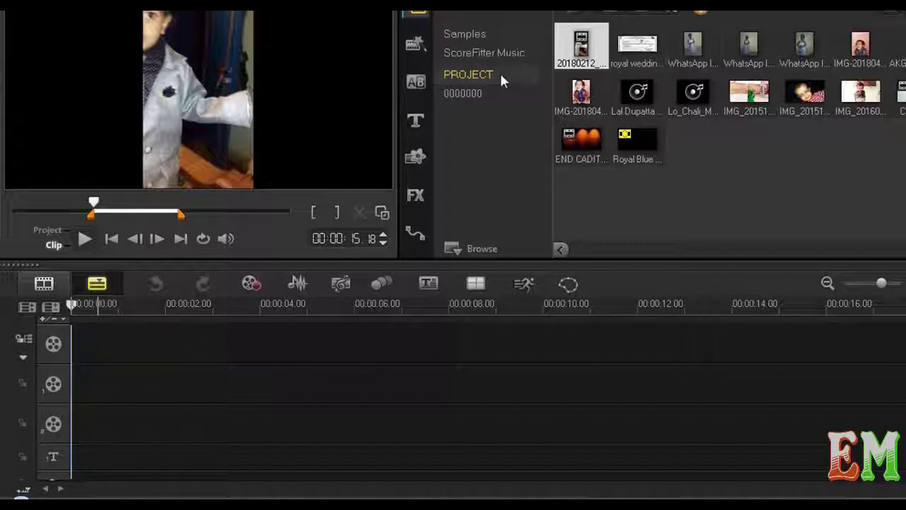
# - Place the first WhatsApp photo from the PROJECT folder at the start of the video track
pyautogui.click(637, 45)
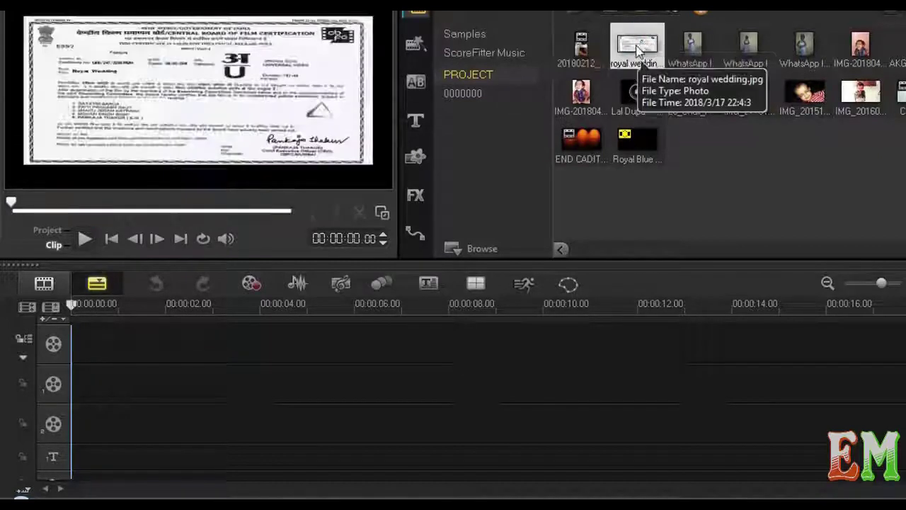
pyautogui.click(692, 43)
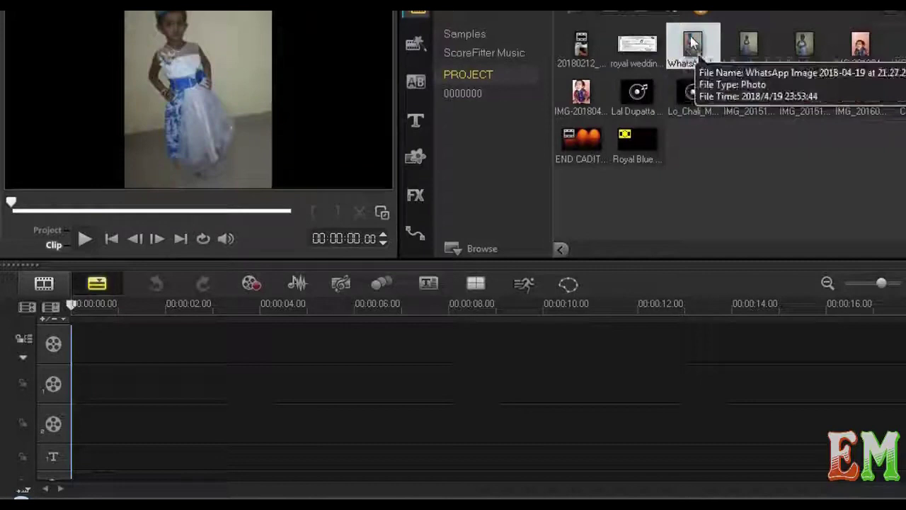
pyautogui.moveTo(692, 42); pyautogui.dragTo(143, 335)
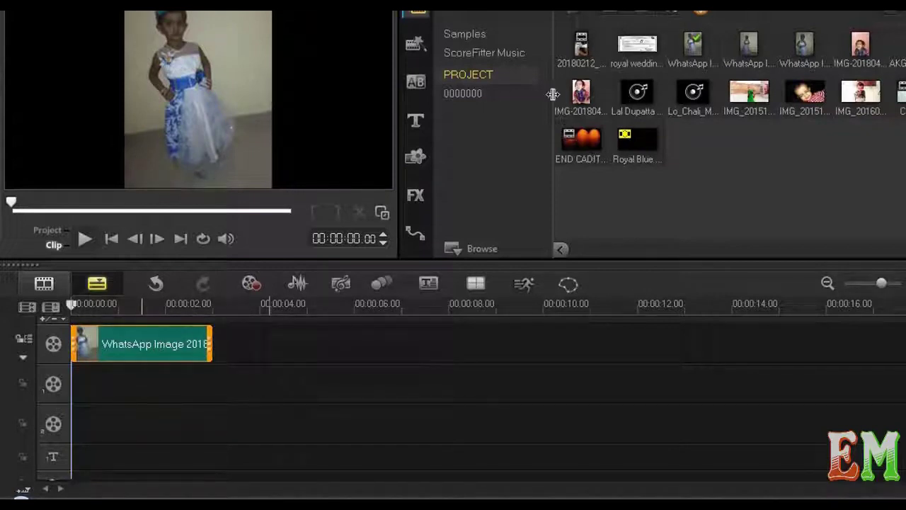
# - Add the third WhatsApp photo to overlay track 1 near the start, shrunk and positioned over the main photo's upper-right corner
pyautogui.click(748, 44)
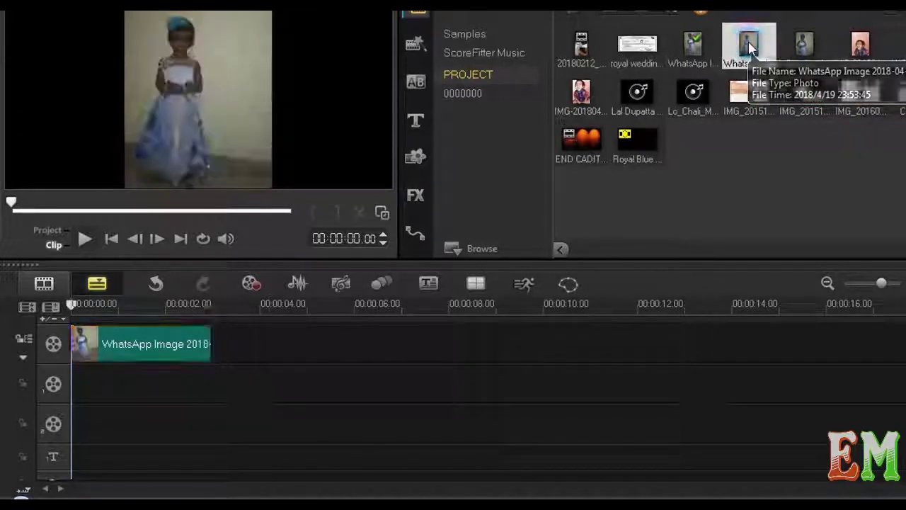
pyautogui.click(802, 44)
pyautogui.moveTo(801, 43); pyautogui.dragTo(93, 396)
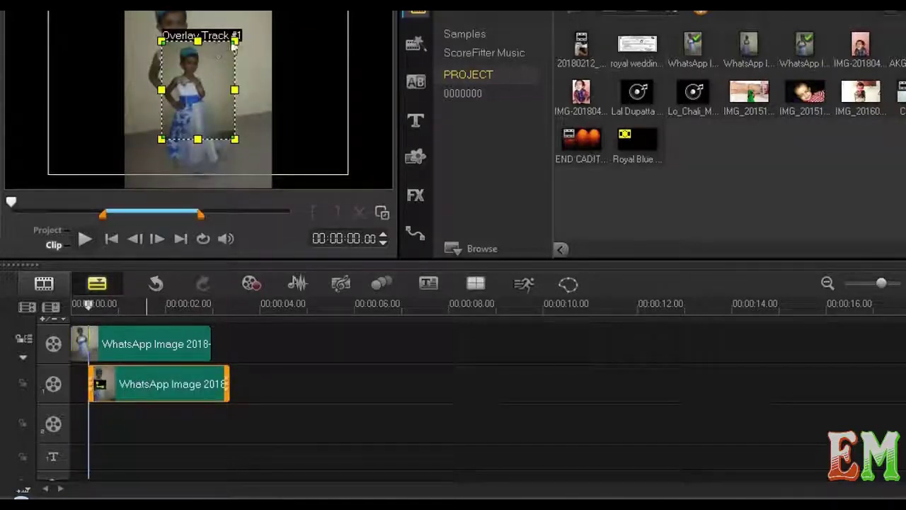
pyautogui.moveTo(236, 39); pyautogui.dragTo(240, 49)
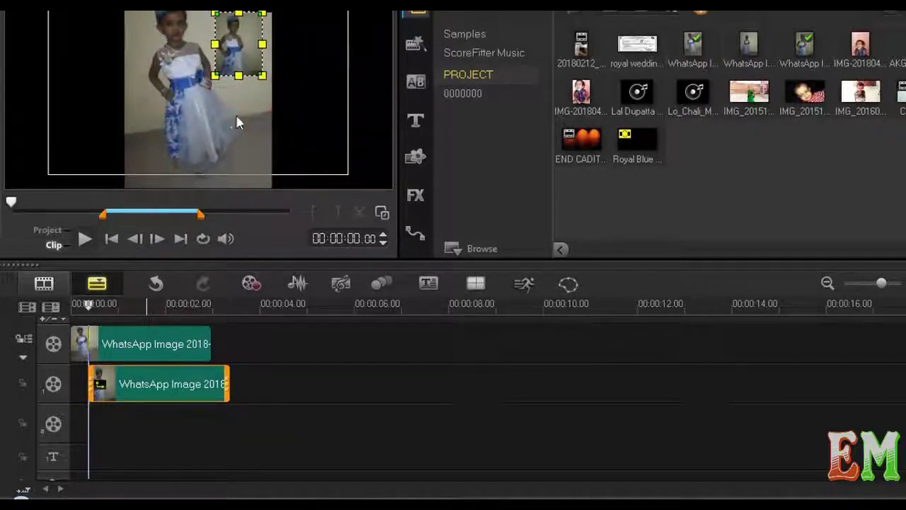
# - Scrub the project to about 00:00:01.04 to preview the overlay photo on top of the main photo
pyautogui.click(145, 339)
pyautogui.moveTo(88, 304); pyautogui.dragTo(127, 306)
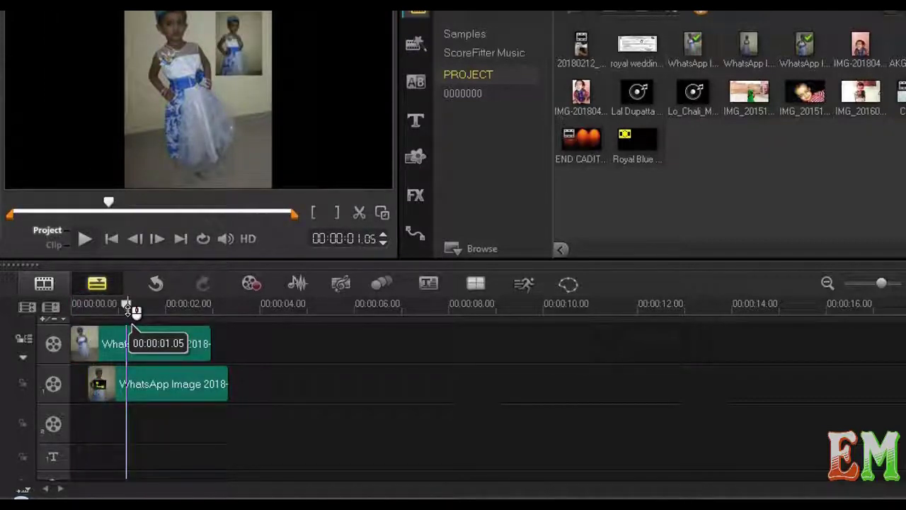
pyautogui.moveTo(126, 306)
pyautogui.mouseDown()
pyautogui.moveTo(91, 306)
pyautogui.moveTo(128, 306)
pyautogui.mouseUp()
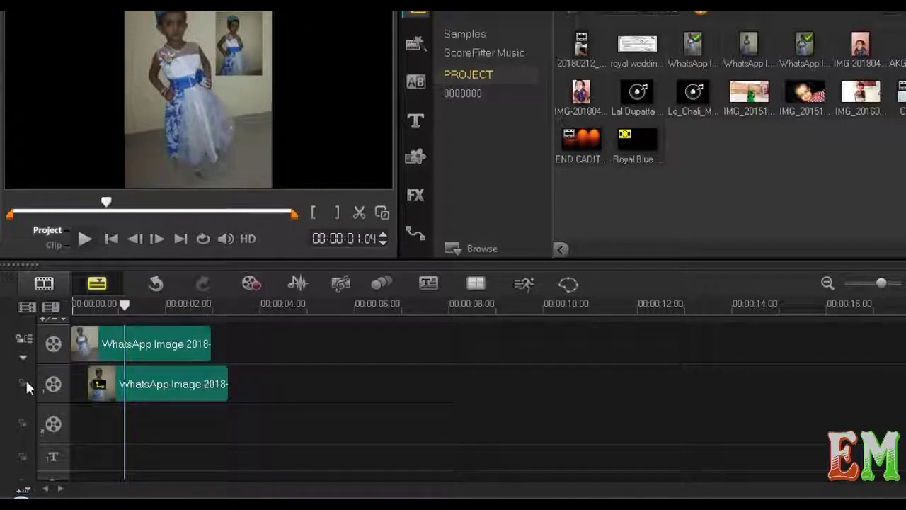
# - Disable overlay track 1 to hide its photo in the preview, and enable the track again
pyautogui.click(159, 377)
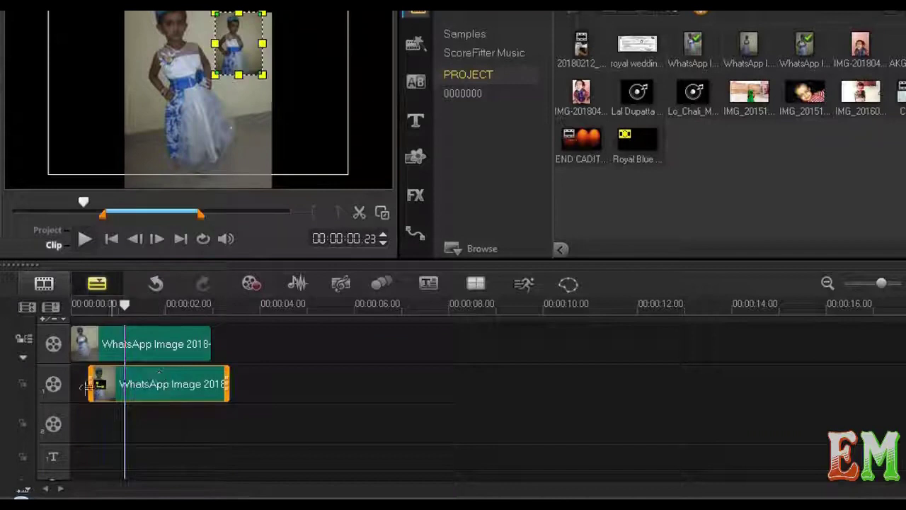
pyautogui.click(49, 394)
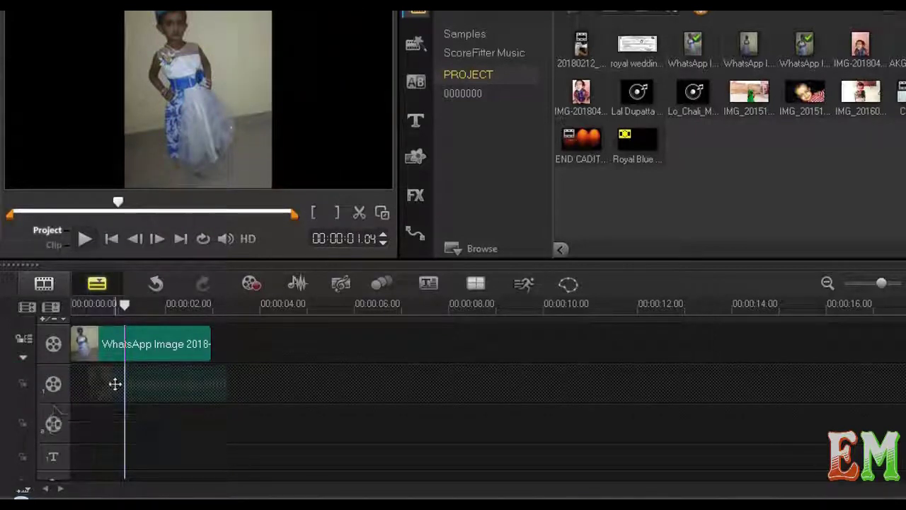
pyautogui.click(54, 385)
pyautogui.click(54, 385)
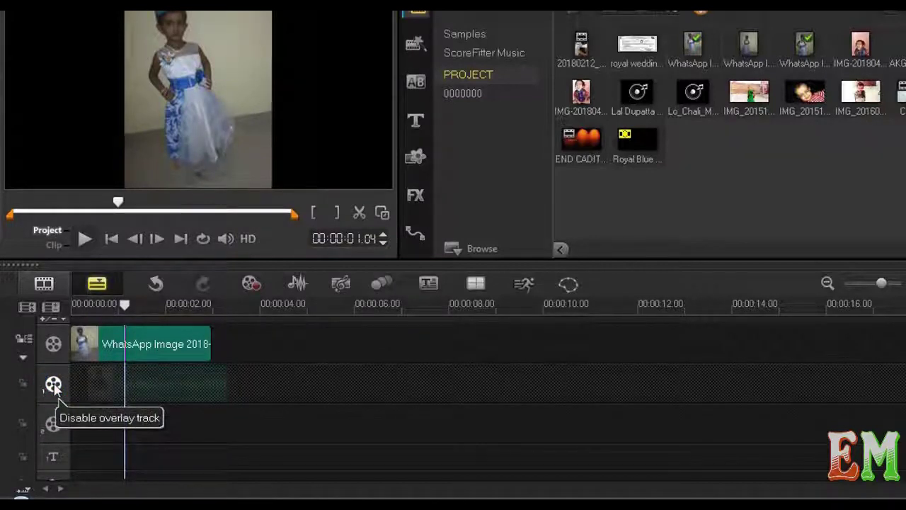
pyautogui.click(54, 385)
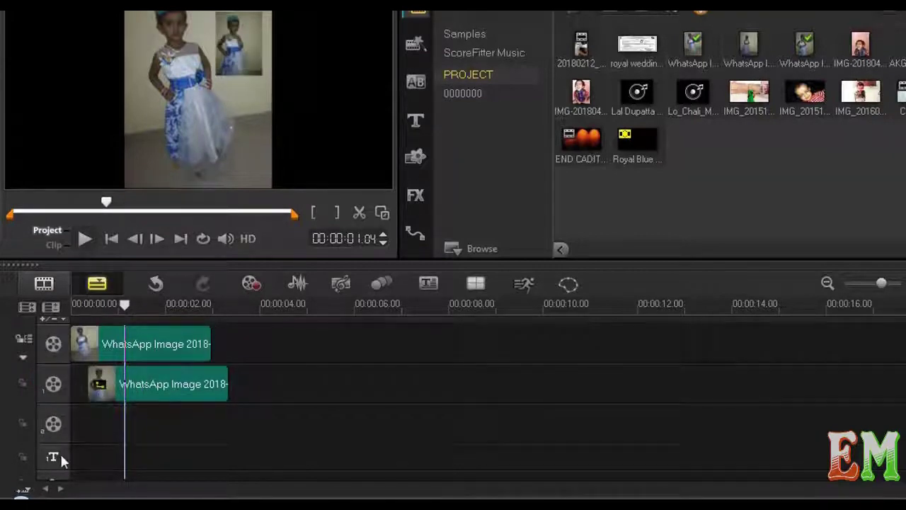
# - Add a LOREM IPSUM title preset at the start of the title track and scrub to about one second to preview it
pyautogui.click(416, 120)
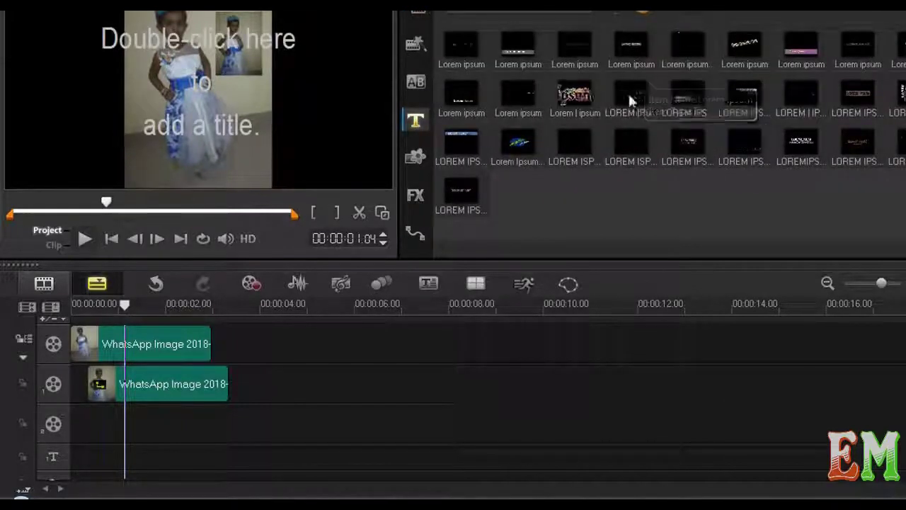
pyautogui.moveTo(629, 94); pyautogui.dragTo(79, 464)
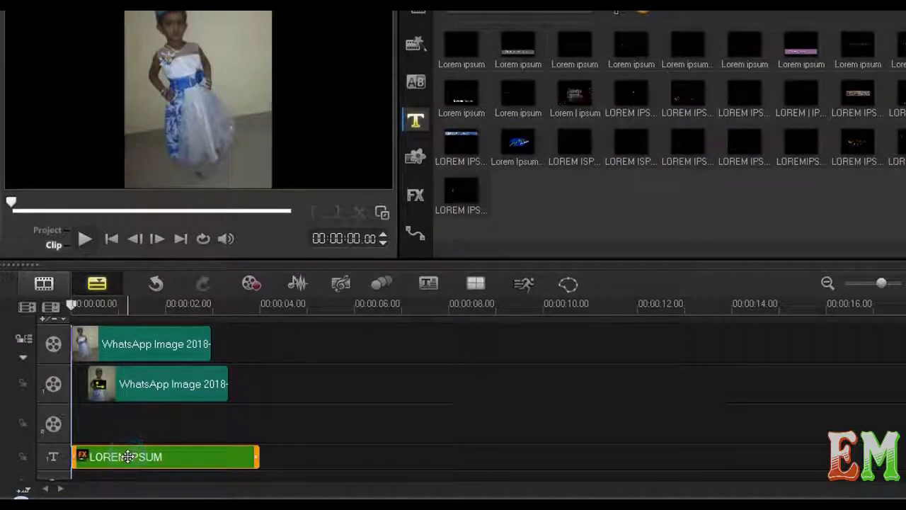
pyautogui.moveTo(73, 304); pyautogui.dragTo(119, 304)
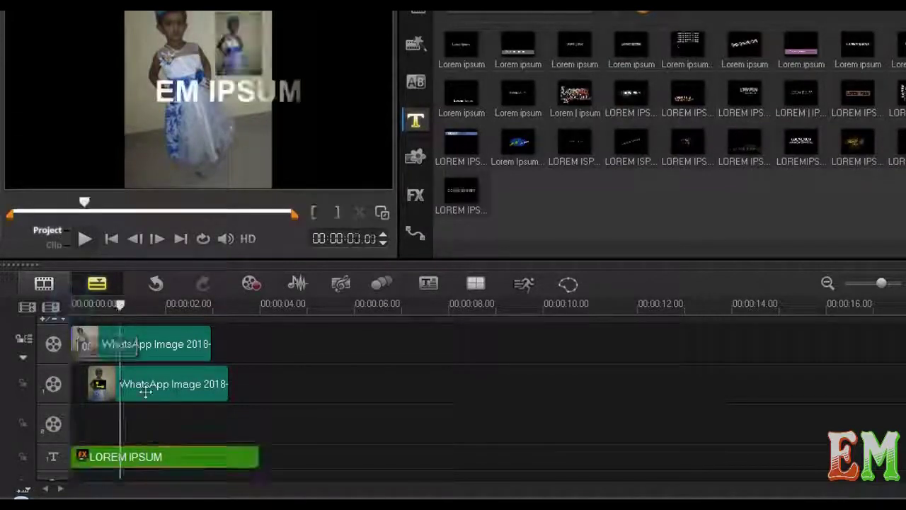
# - Replace the LOREM IPSUM title text with EARTH MOTION
pyautogui.doubleClick(152, 458)
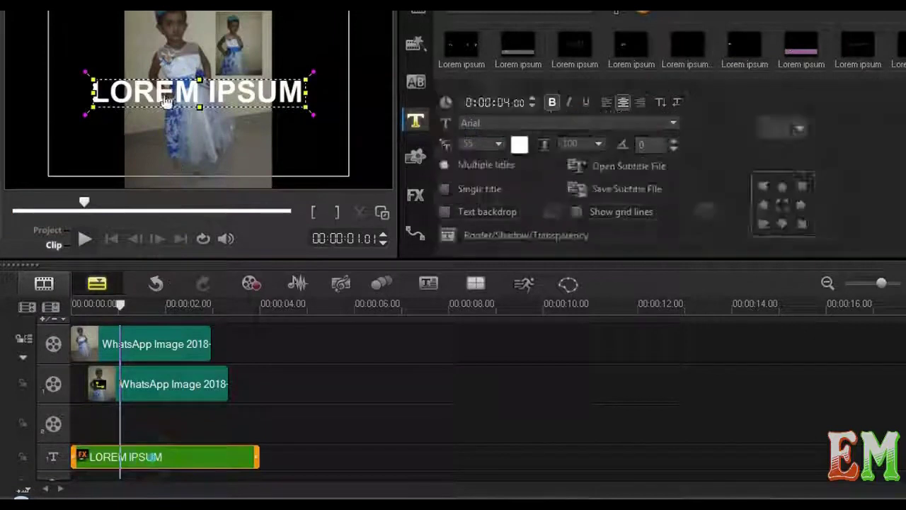
pyautogui.click(162, 89)
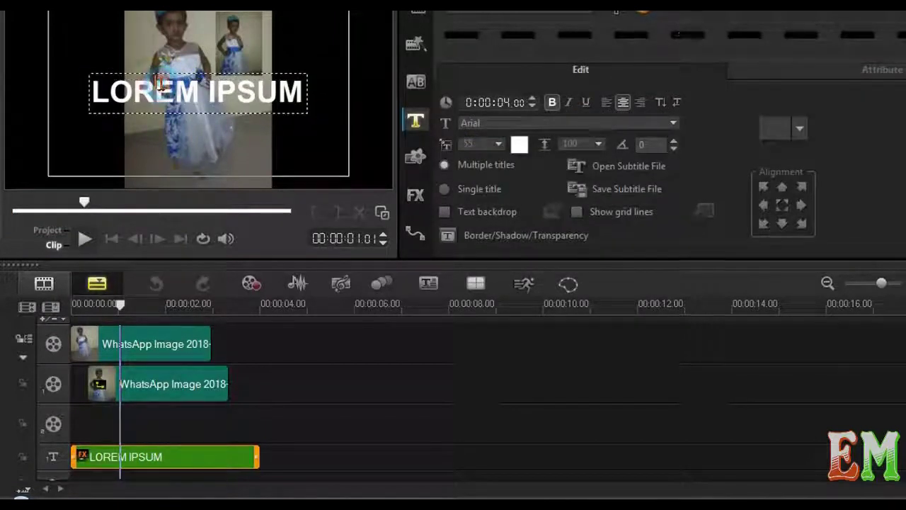
pyautogui.moveTo(92, 92); pyautogui.dragTo(302, 90)
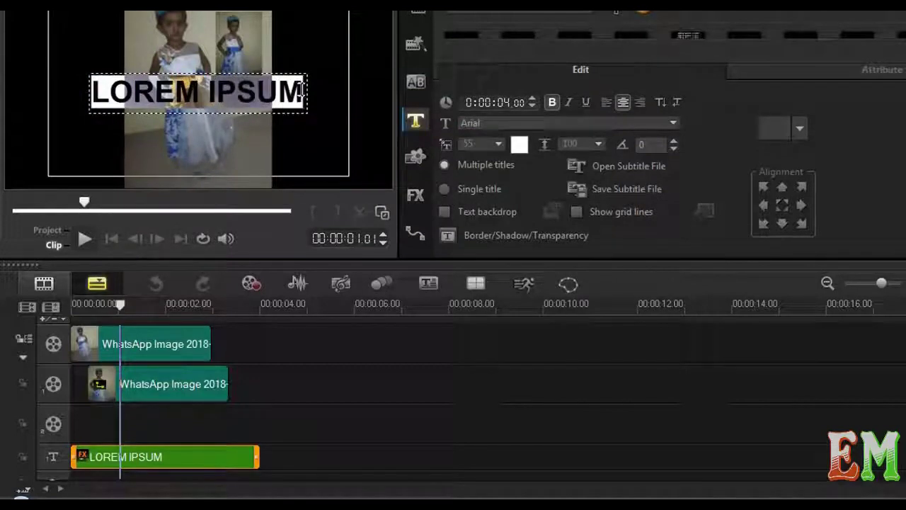
pyautogui.write('E')
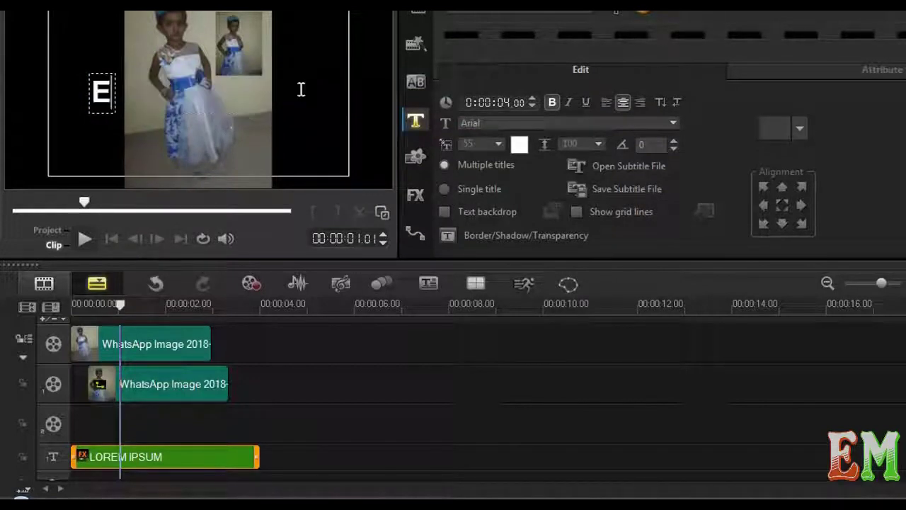
pyautogui.write('ARTH')
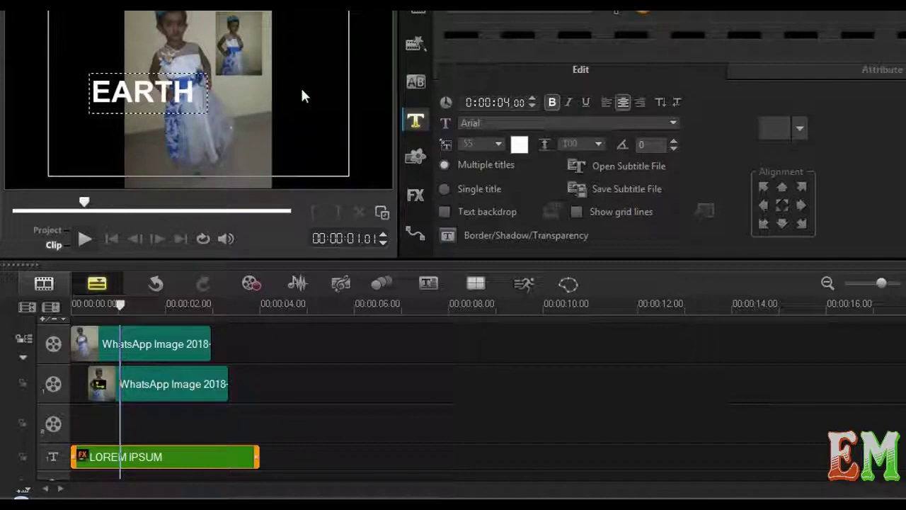
pyautogui.write(' MOTIO')
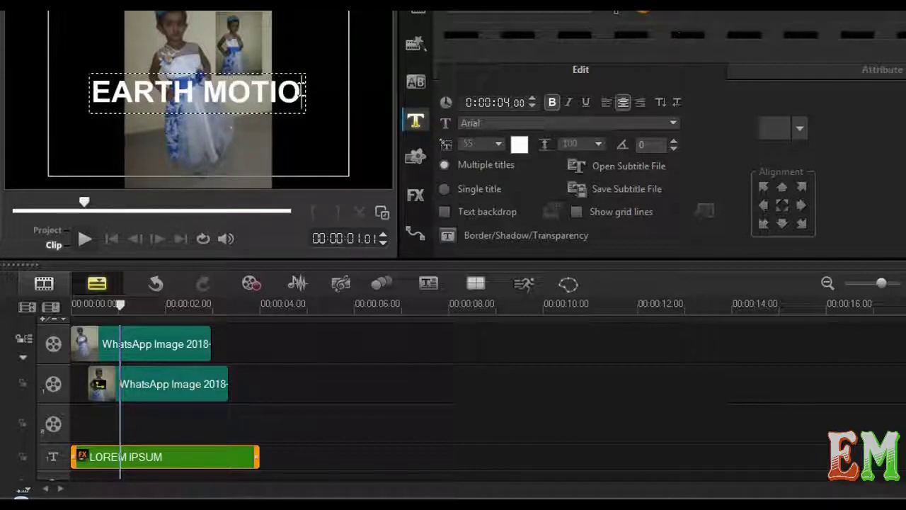
pyautogui.write('N')
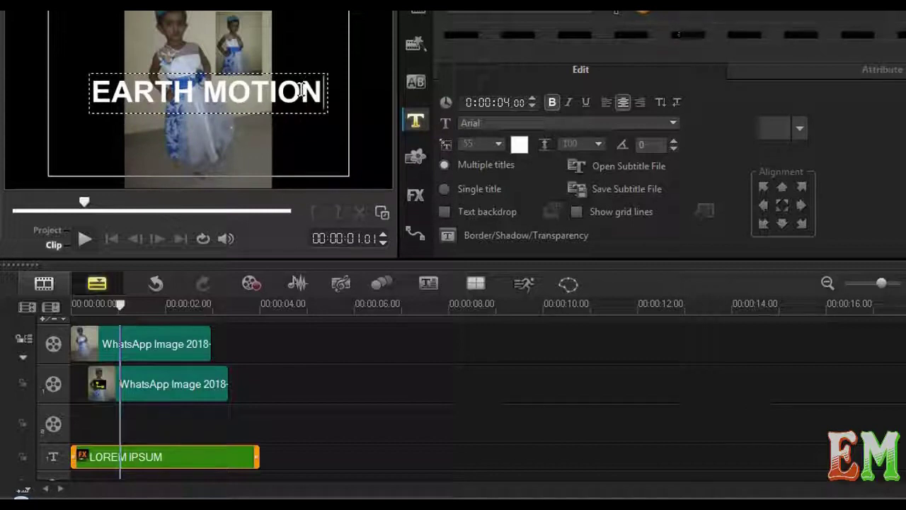
pyautogui.click(235, 148)
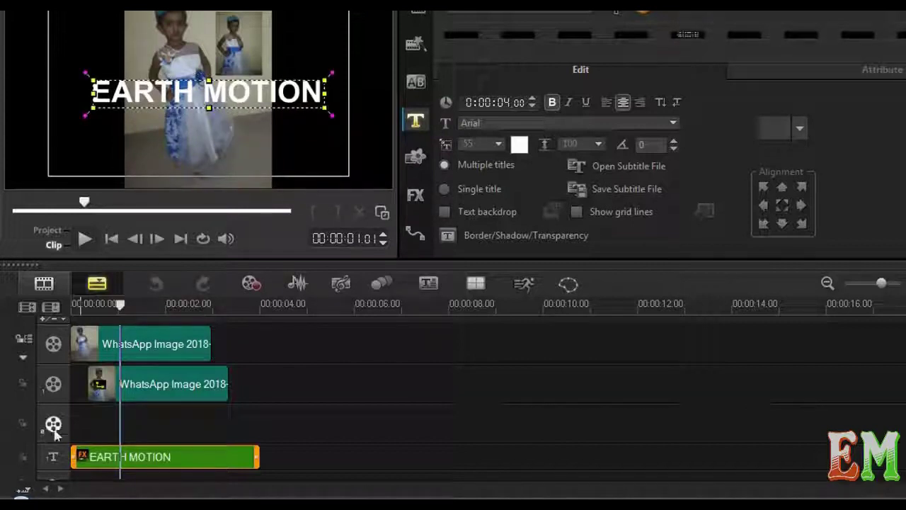
# - Place the Hote Hote Pyaar Ho Gaya song from the PROJECT folder at the start of the music track
pyautogui.moveTo(94, 447); pyautogui.dragTo(100, 458)
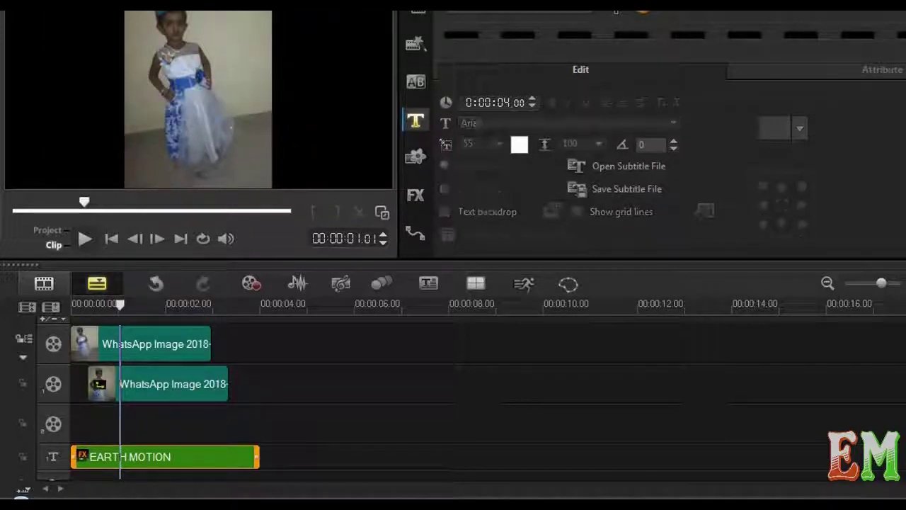
pyautogui.press('Delete')
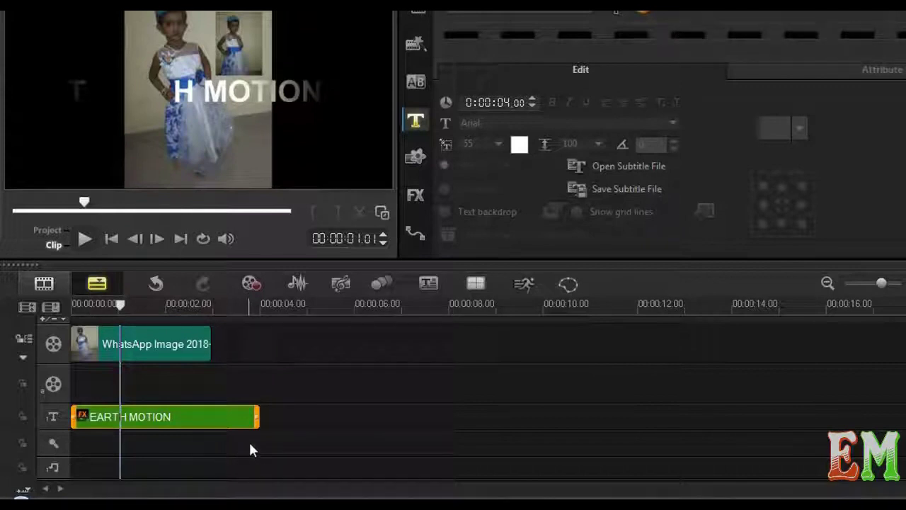
pyautogui.click(90, 464)
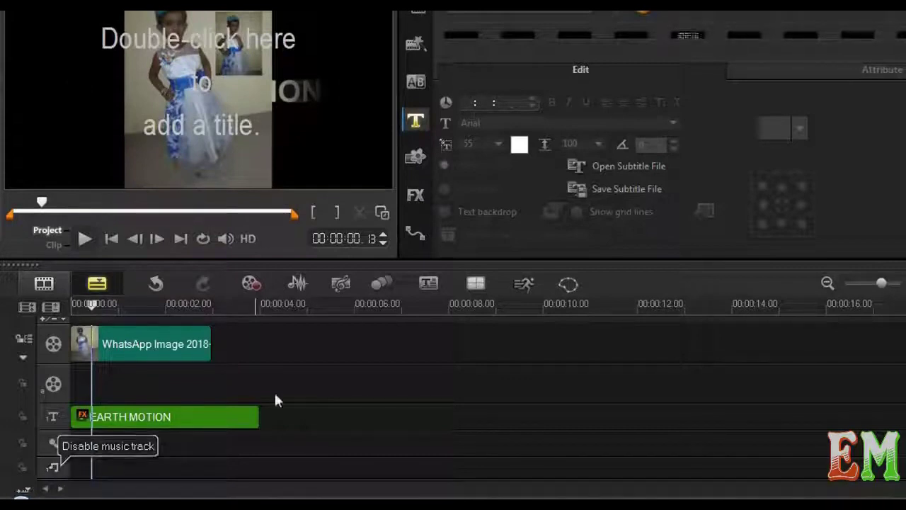
pyautogui.click(419, 9)
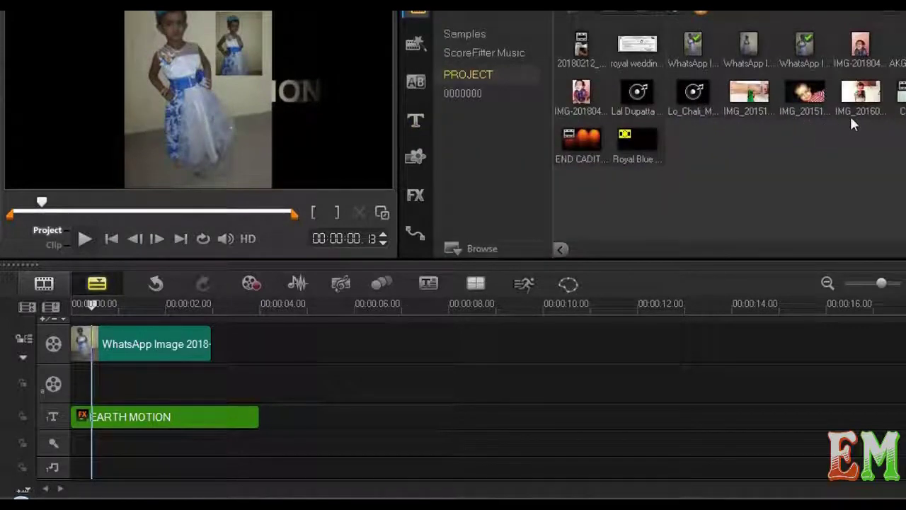
pyautogui.click(686, 140)
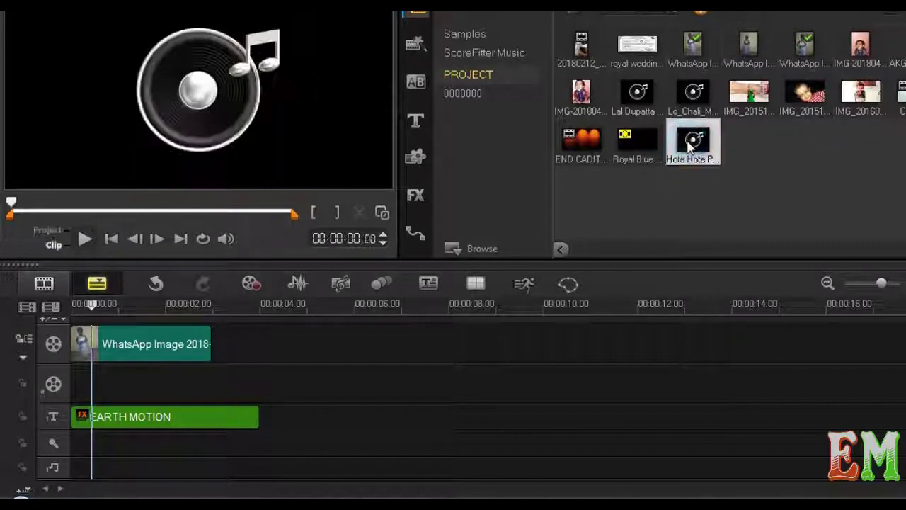
pyautogui.moveTo(688, 142); pyautogui.dragTo(106, 473)
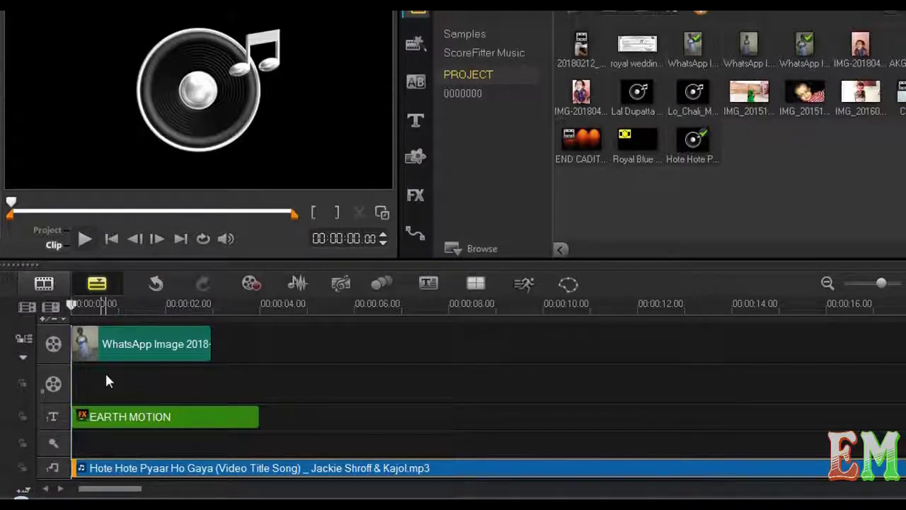
# - Undo adding the song to the music track and redo it
pyautogui.click(159, 284)
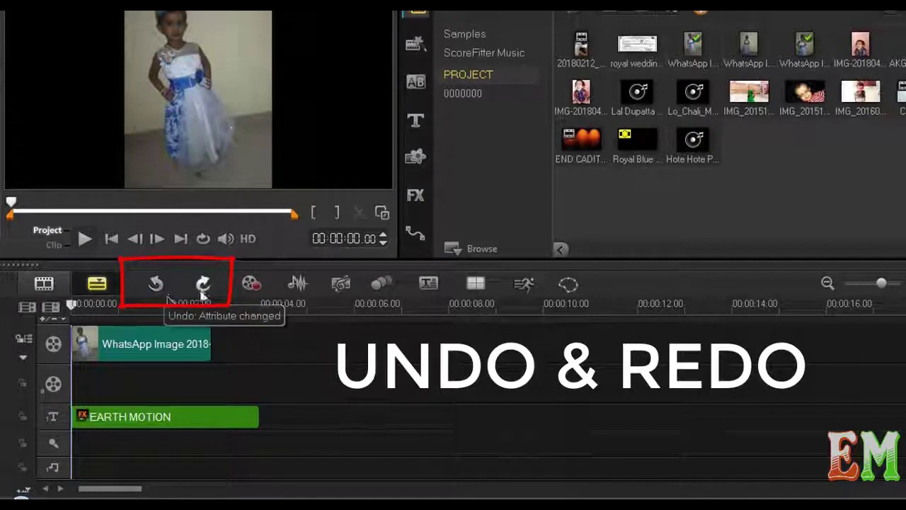
pyautogui.click(201, 285)
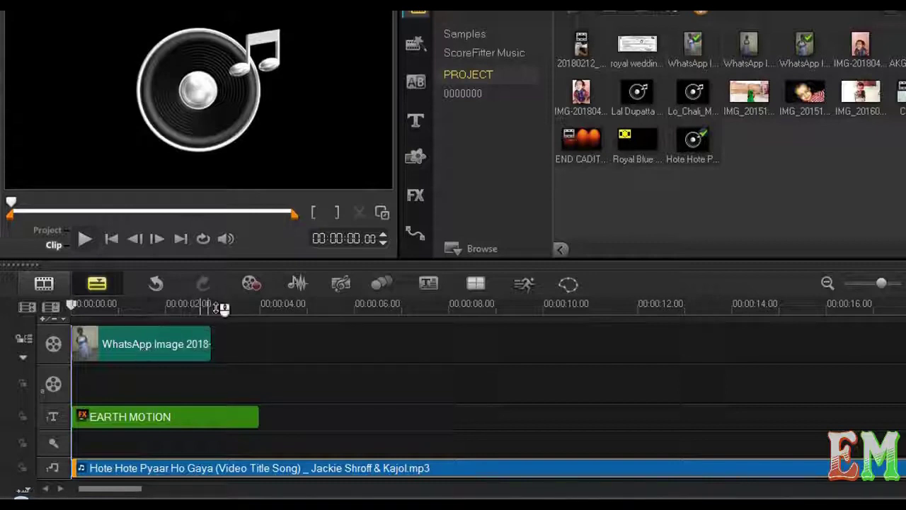
pyautogui.click(251, 284)
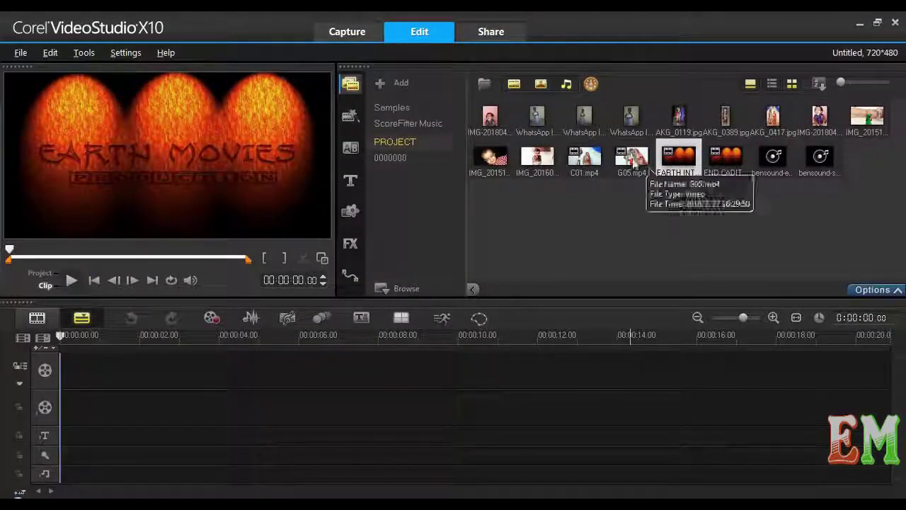
# - Place the IMG_20151124 baby photo at the start of the empty video track and show all timeline tracks
pyautogui.click(499, 161)
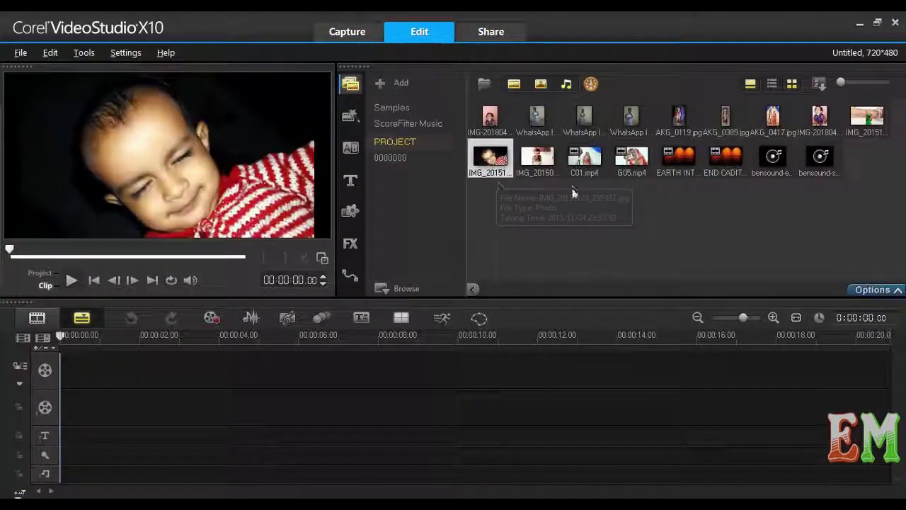
pyautogui.moveTo(500, 162); pyautogui.dragTo(97, 378)
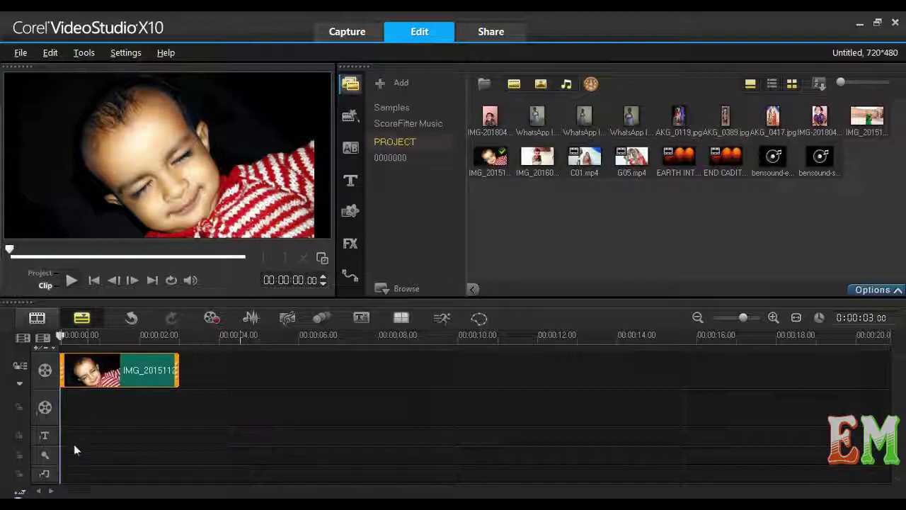
pyautogui.click(22, 338)
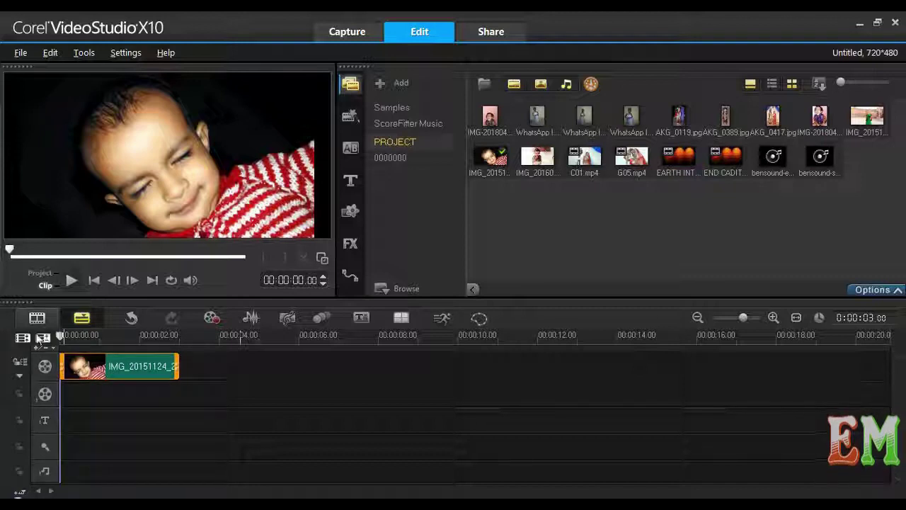
# - Set the project to two music tracks in the Track Manager and show all visible tracks
pyautogui.click(43, 337)
pyautogui.click(528, 256)
pyautogui.click(507, 289)
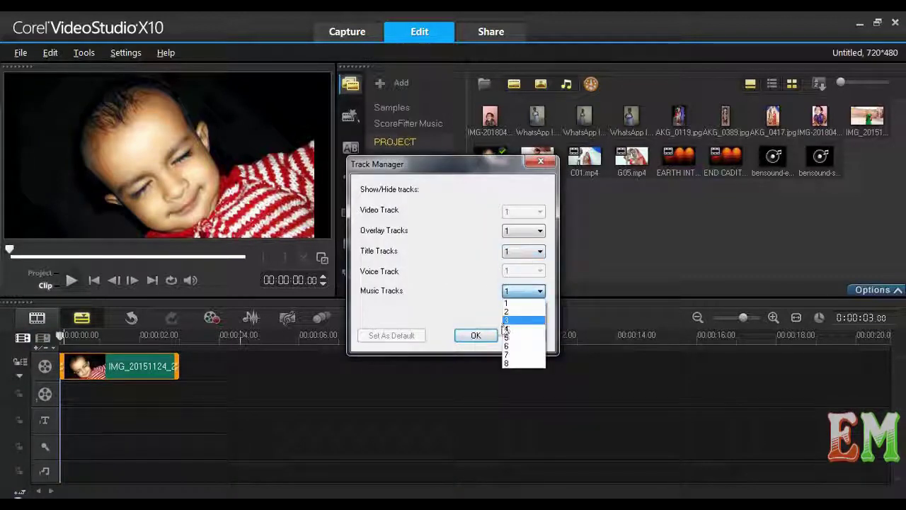
pyautogui.click(507, 312)
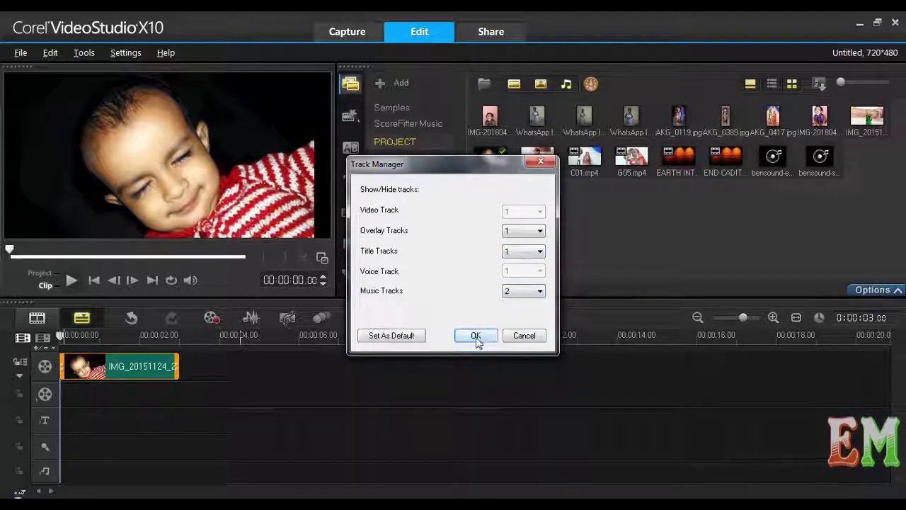
pyautogui.click(477, 337)
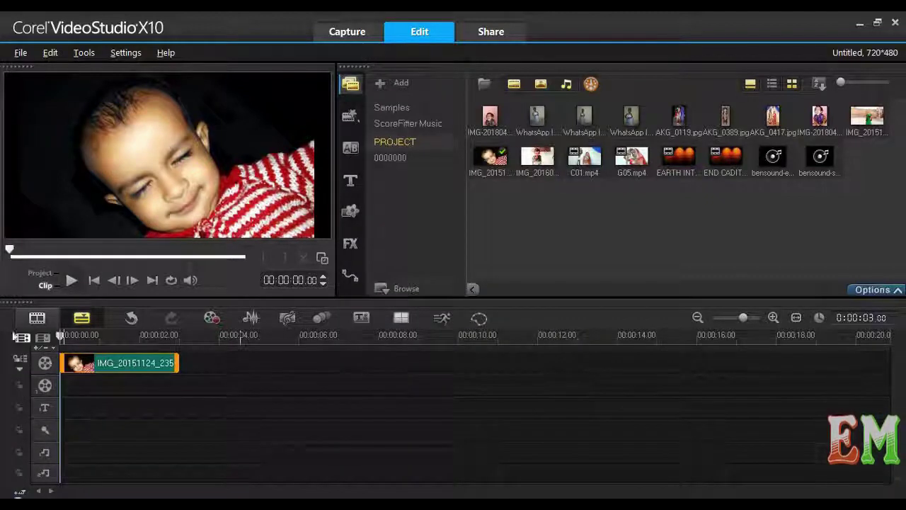
pyautogui.click(22, 338)
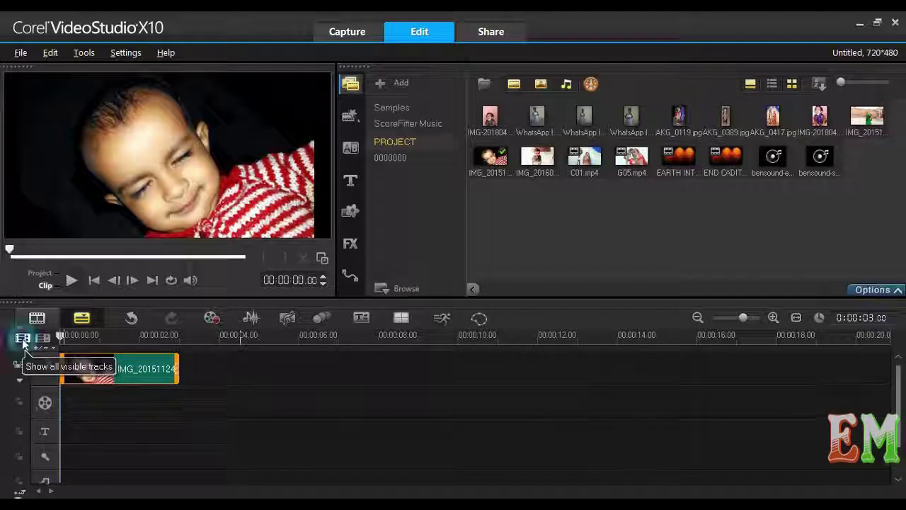
# - Place bensound-epic.mp3 at the start of the first music track and show its audio attributes in the Sound Mixer
pyautogui.click(275, 463)
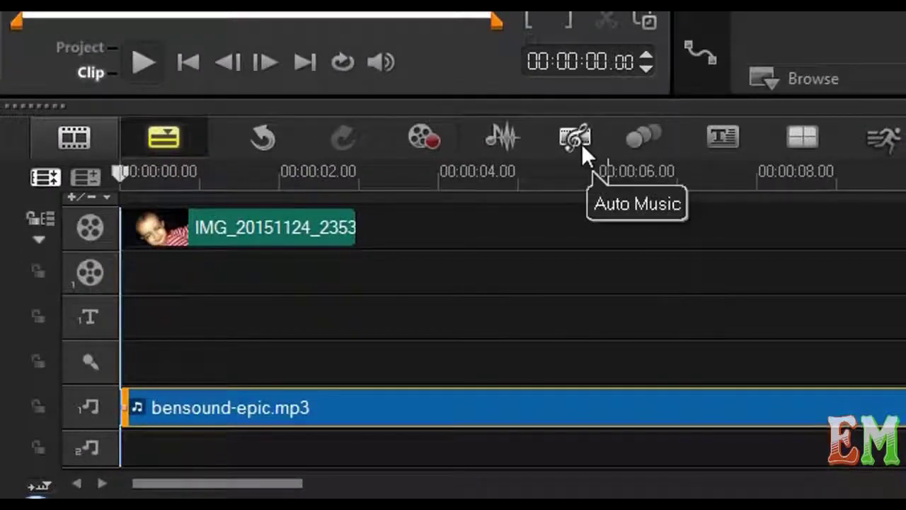
pyautogui.click(505, 140)
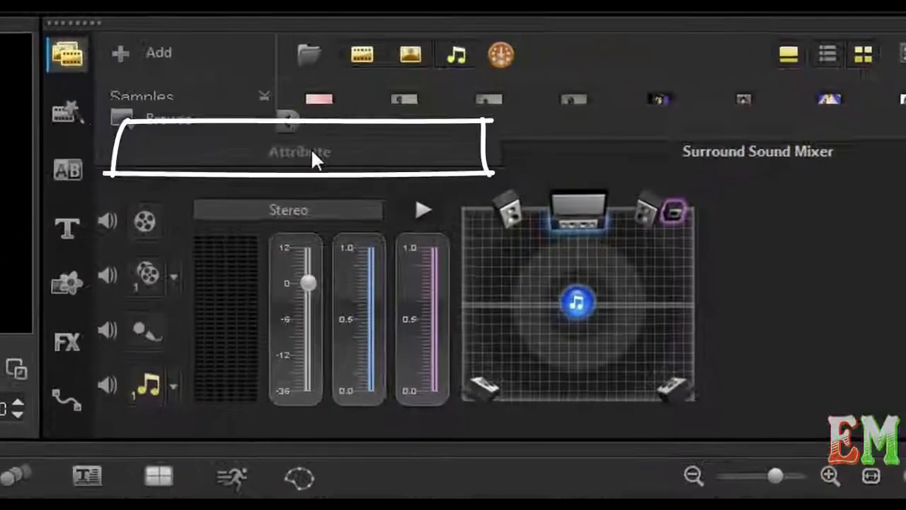
pyautogui.click(539, 95)
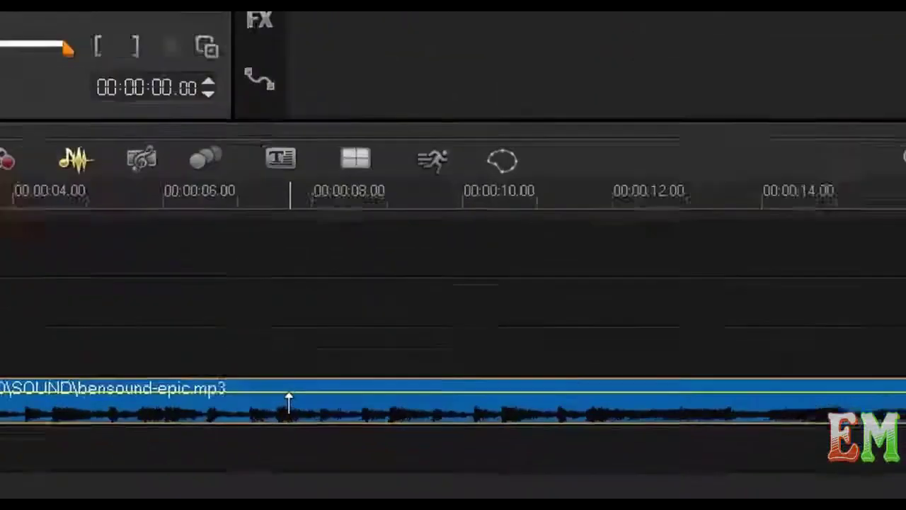
# - Add a volume point just before 8 seconds on the bensound-epic.mp3 clip and adjust its level up and down
pyautogui.moveTo(288, 395); pyautogui.dragTo(288, 390)
pyautogui.moveTo(195, 324); pyautogui.dragTo(198, 304)
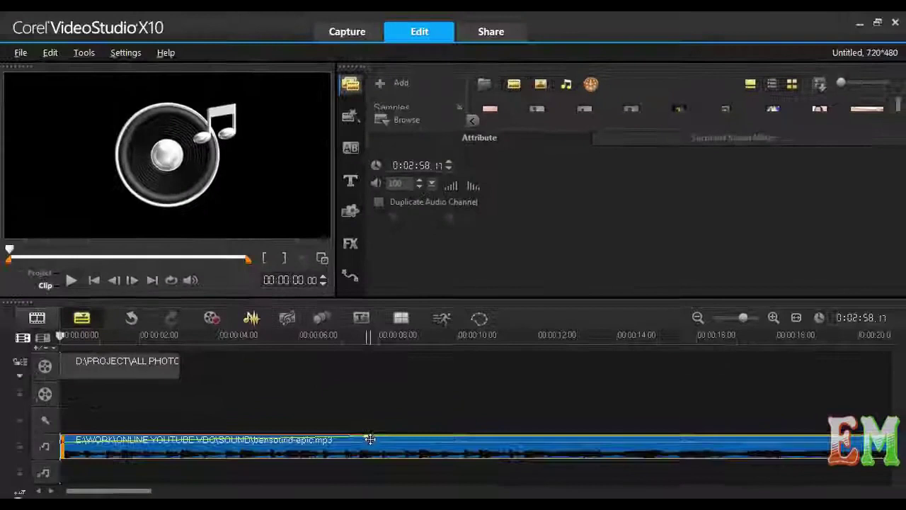
pyautogui.moveTo(369, 443); pyautogui.dragTo(370, 446)
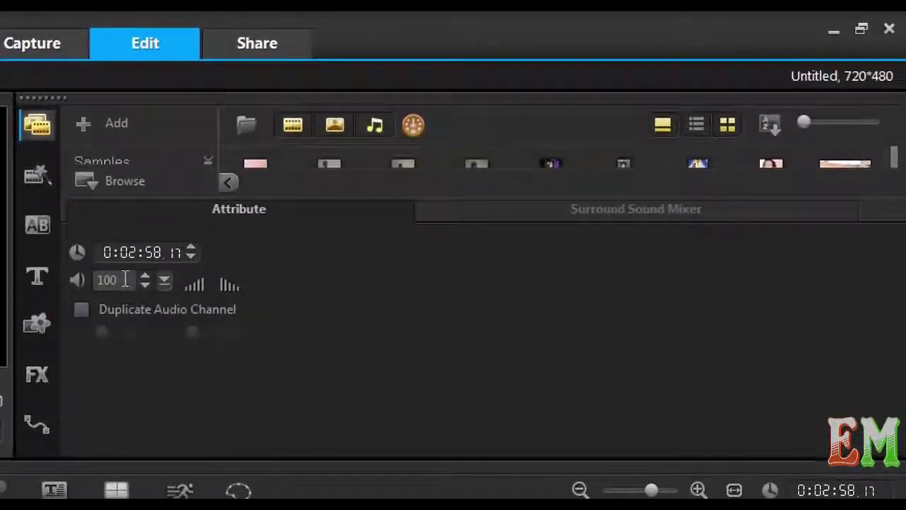
# - Set the bensound-epic music clip's volume to 275 and give it both a fade-out and a fade-in
pyautogui.click(158, 276)
pyautogui.moveTo(175, 302); pyautogui.dragTo(187, 274)
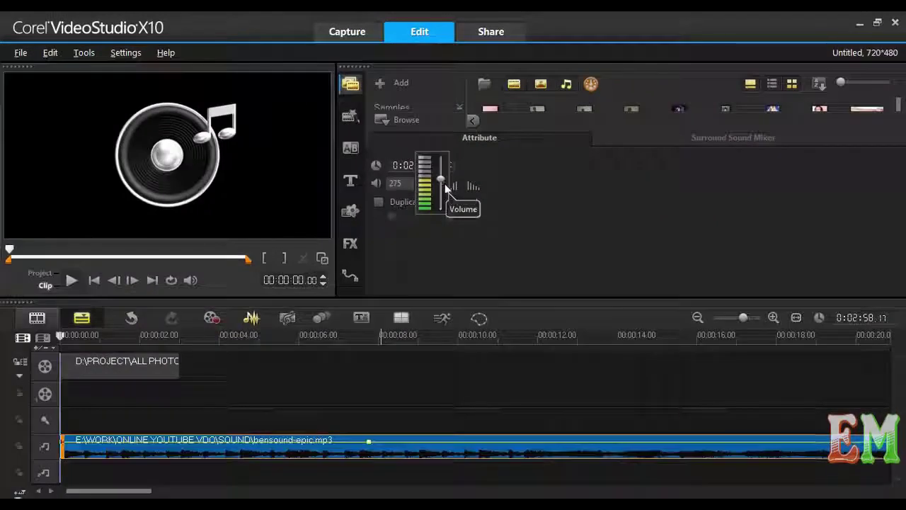
pyautogui.click(460, 244)
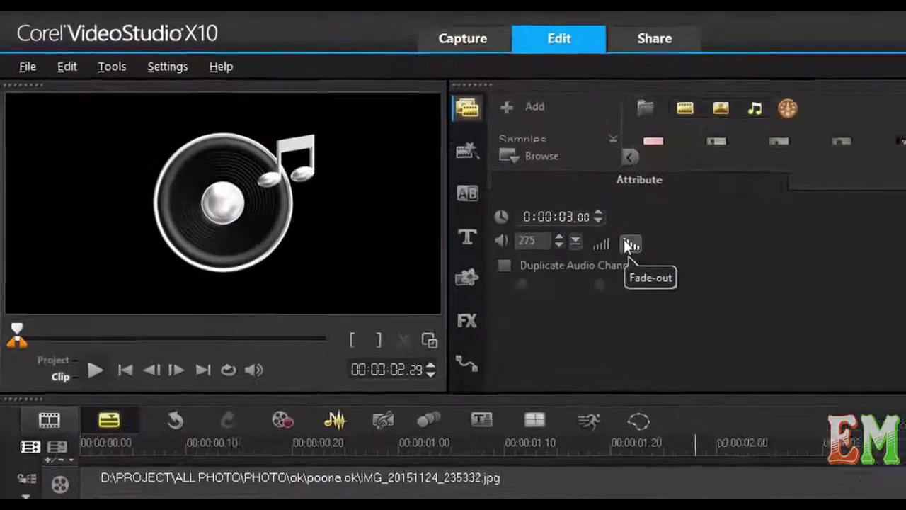
pyautogui.click(472, 185)
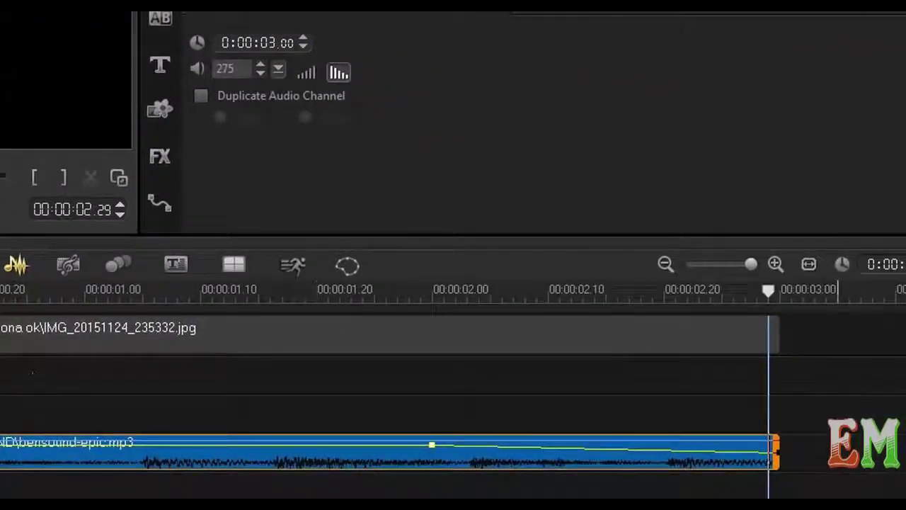
pyautogui.click(308, 72)
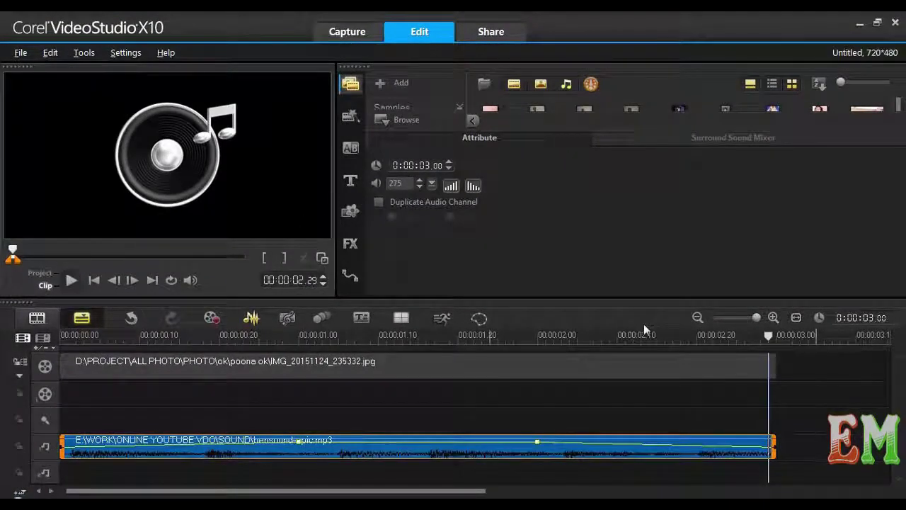
# - Play the project from the beginning to hear the music fade in and out
pyautogui.moveTo(771, 335); pyautogui.dragTo(36, 323)
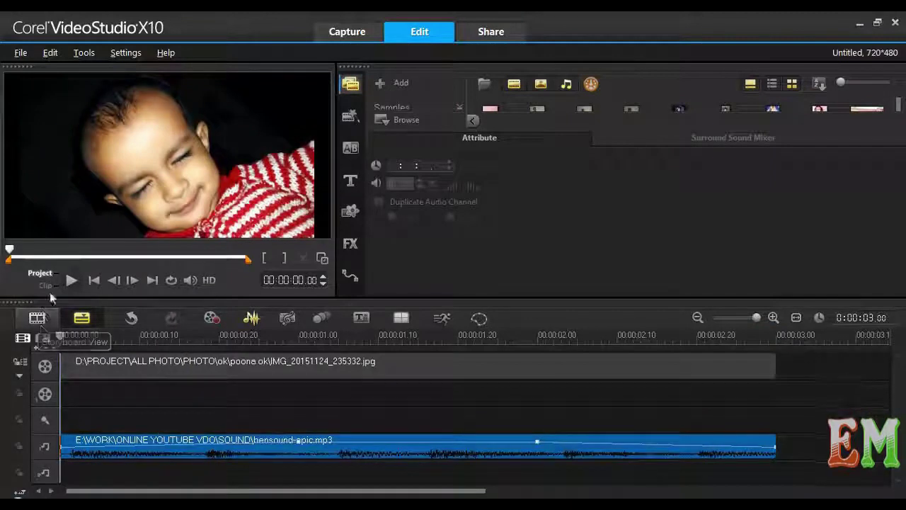
pyautogui.click(71, 281)
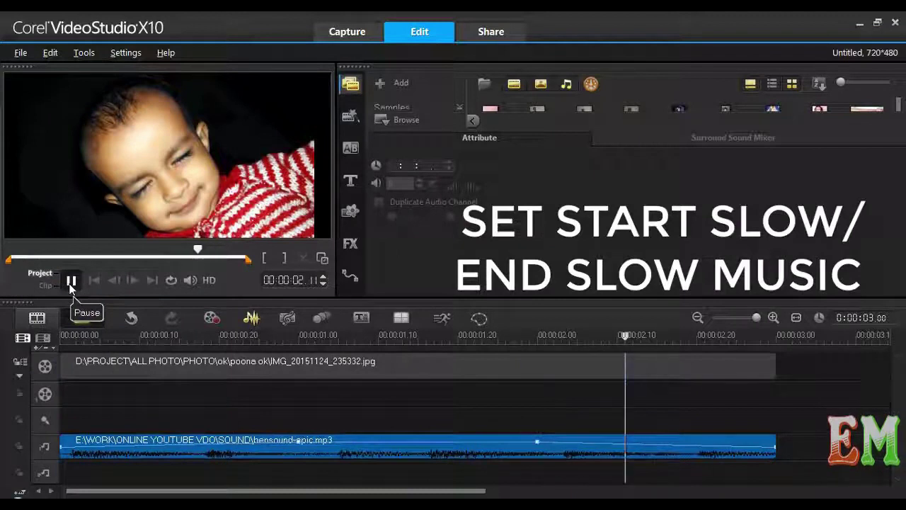
pyautogui.click(70, 281)
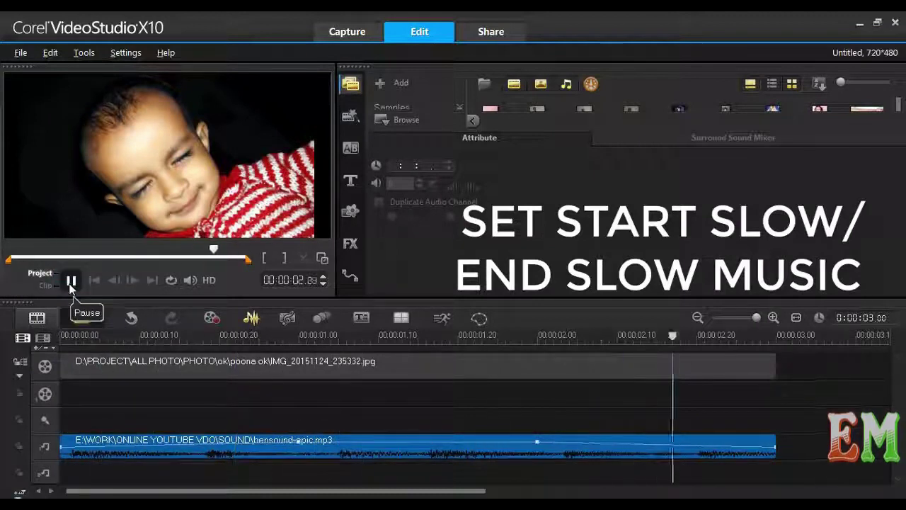
pyautogui.click(70, 282)
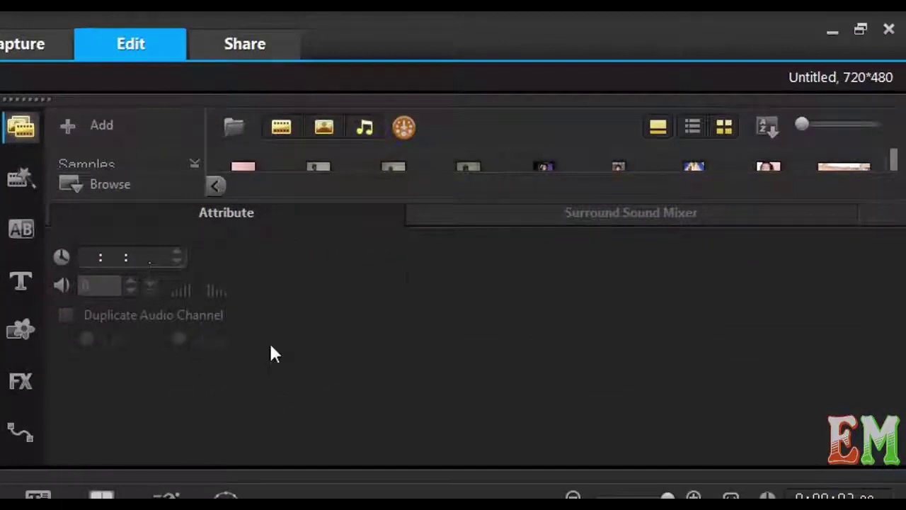
# - In the Surround Sound Mixer, add bensound-epic volume points of about -6 at 00:00:00.04 and 00:00:00.10, and -36 at 00:00:00.15
pyautogui.click(514, 212)
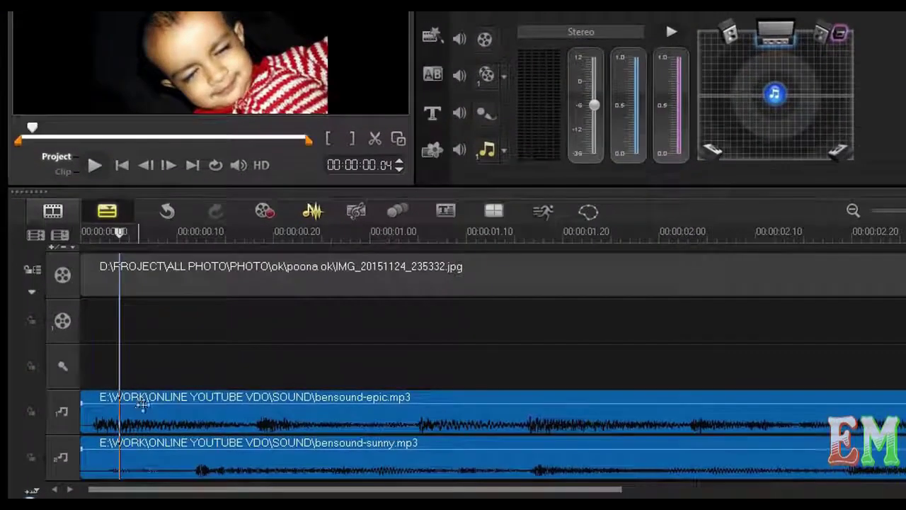
pyautogui.click(592, 105)
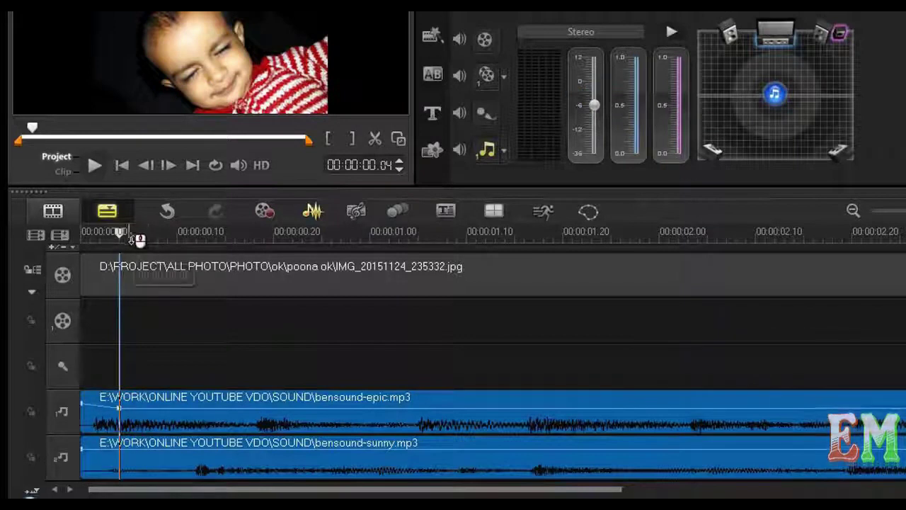
pyautogui.moveTo(130, 235); pyautogui.dragTo(179, 232)
pyautogui.click(592, 107)
pyautogui.moveTo(182, 233); pyautogui.dragTo(225, 234)
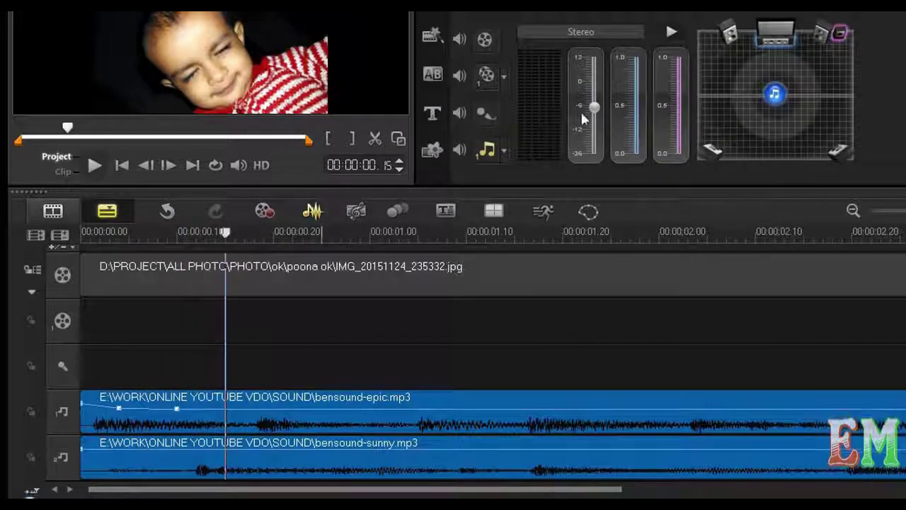
pyautogui.moveTo(593, 107); pyautogui.dragTo(588, 167)
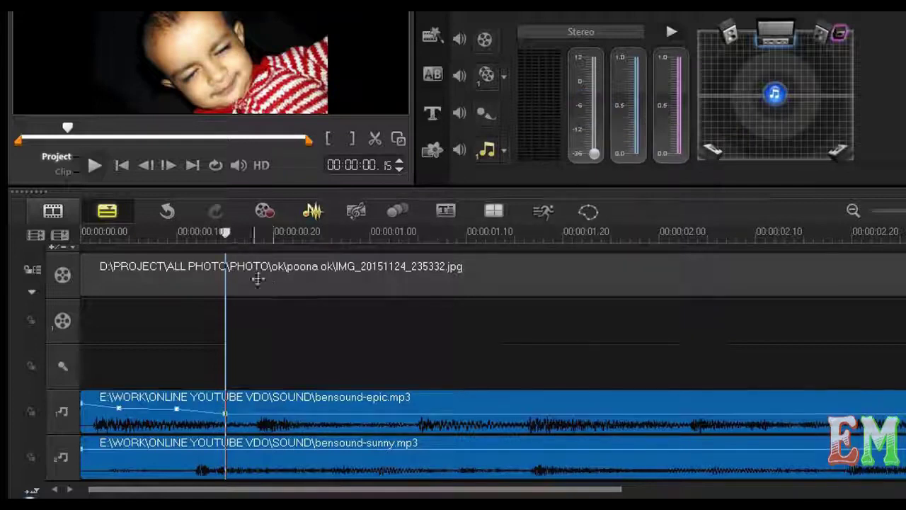
# - Add a -36 volume point to bensound-epic at 00:00:01.04 and raise the volume to 12 at 00:00:01.10
pyautogui.moveTo(230, 240); pyautogui.dragTo(412, 230)
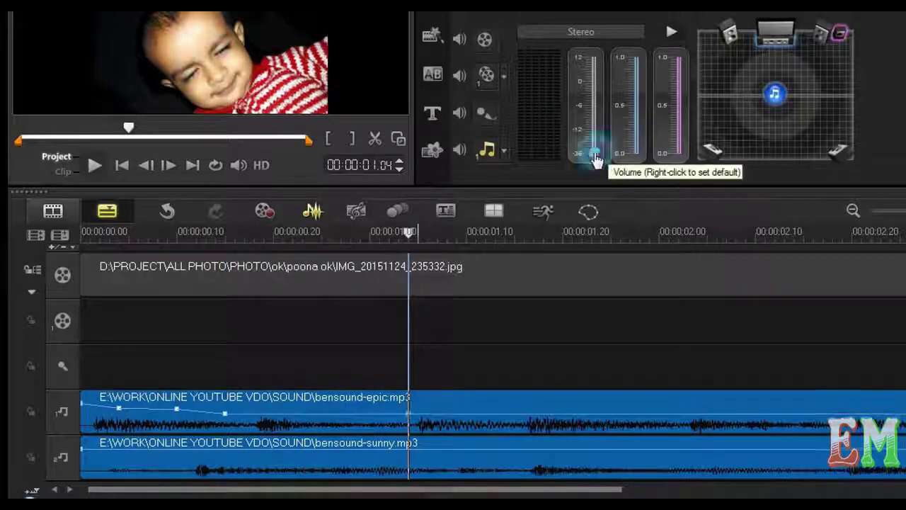
pyautogui.moveTo(411, 232); pyautogui.dragTo(468, 232)
pyautogui.moveTo(593, 152); pyautogui.dragTo(607, 63)
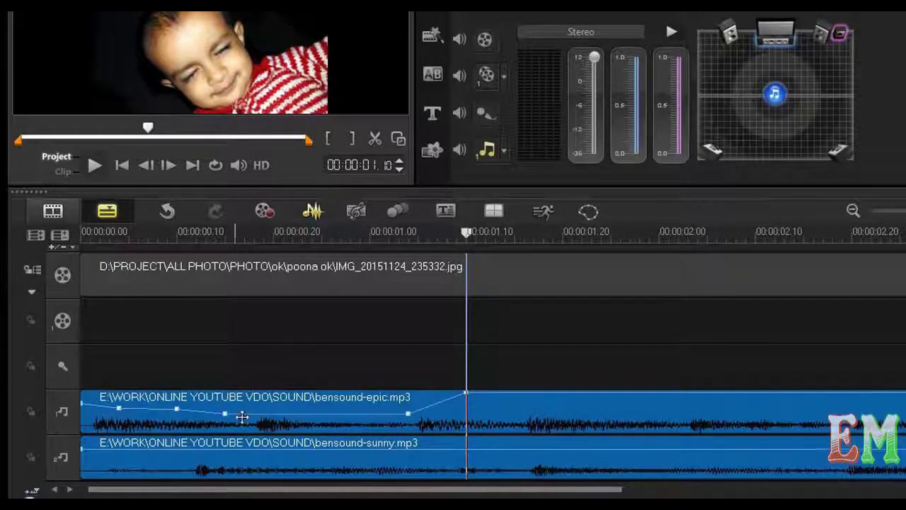
# - Raise bensound-epic's volume to 12 at the very start of the timeline
pyautogui.click(81, 402)
pyautogui.click(456, 232)
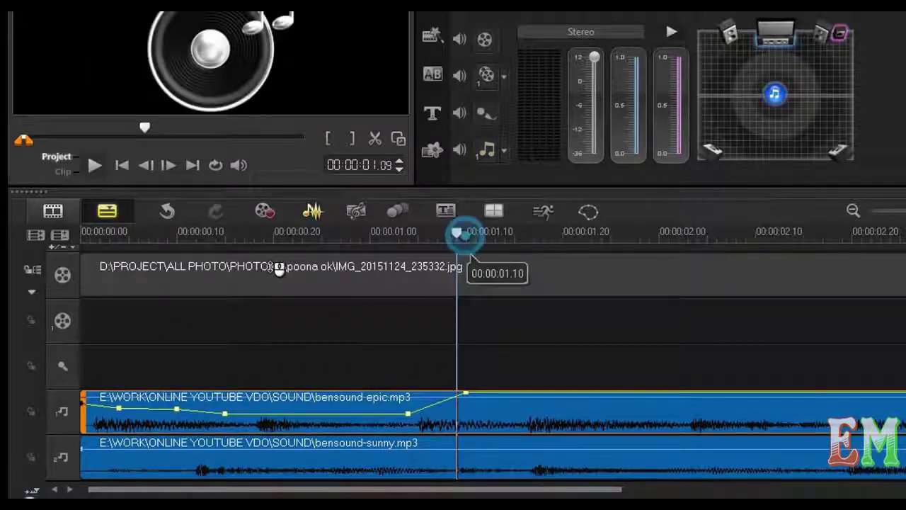
pyautogui.click(119, 232)
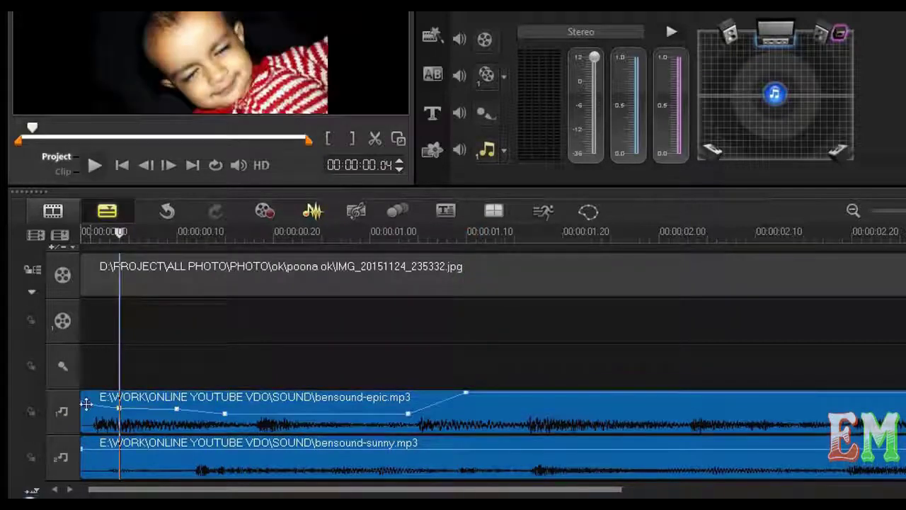
pyautogui.moveTo(119, 232); pyautogui.dragTo(82, 232)
pyautogui.moveTo(593, 57)
pyautogui.mouseDown()
pyautogui.moveTo(593, 83)
pyautogui.moveTo(593, 53)
pyautogui.mouseUp()
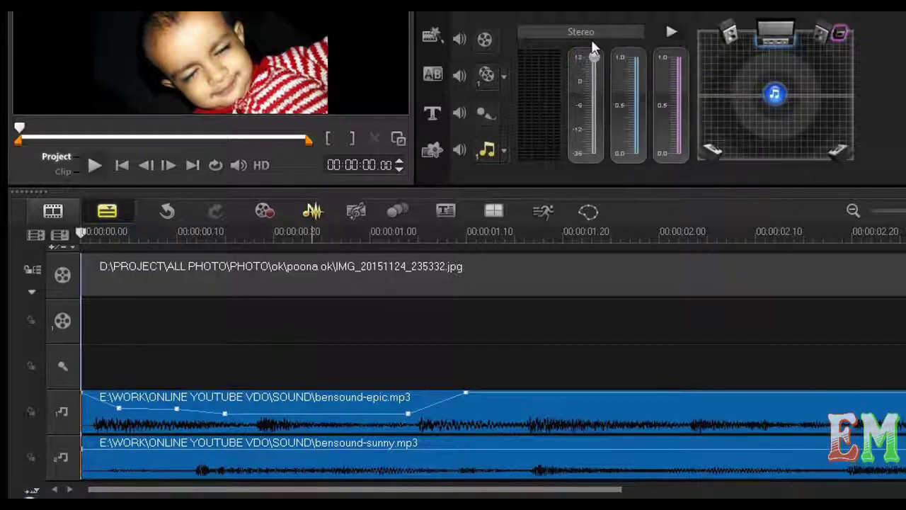
# - Lower the bensound-epic volume points at 00:00:00.10 and 00:00:00.04 to the minimum level
pyautogui.click(176, 414)
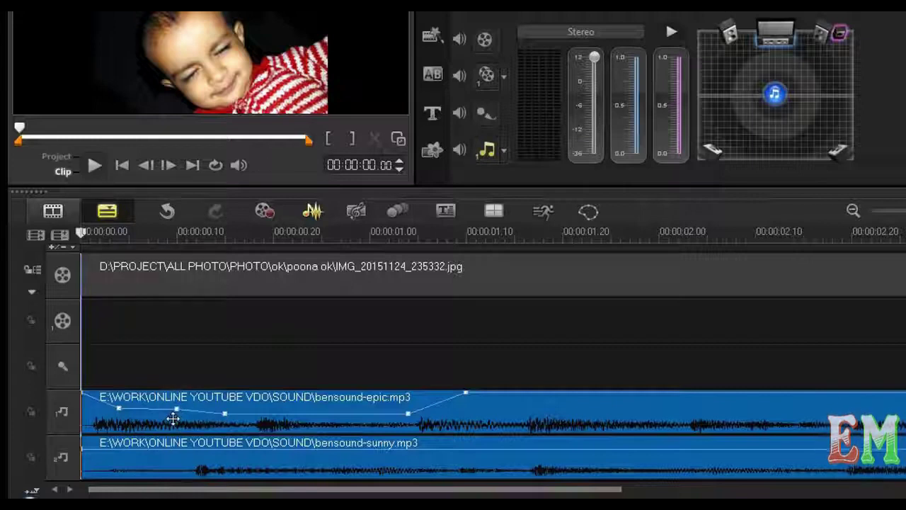
pyautogui.click(176, 412)
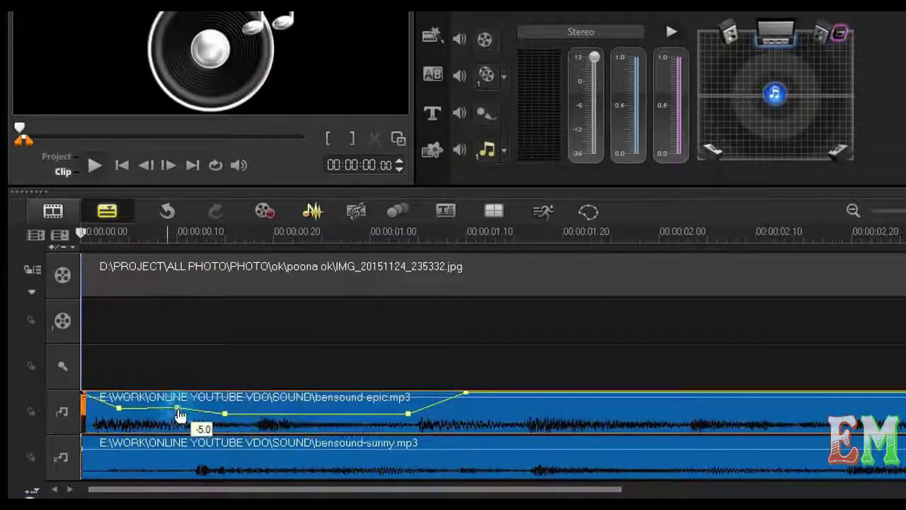
pyautogui.moveTo(179, 419); pyautogui.dragTo(179, 423)
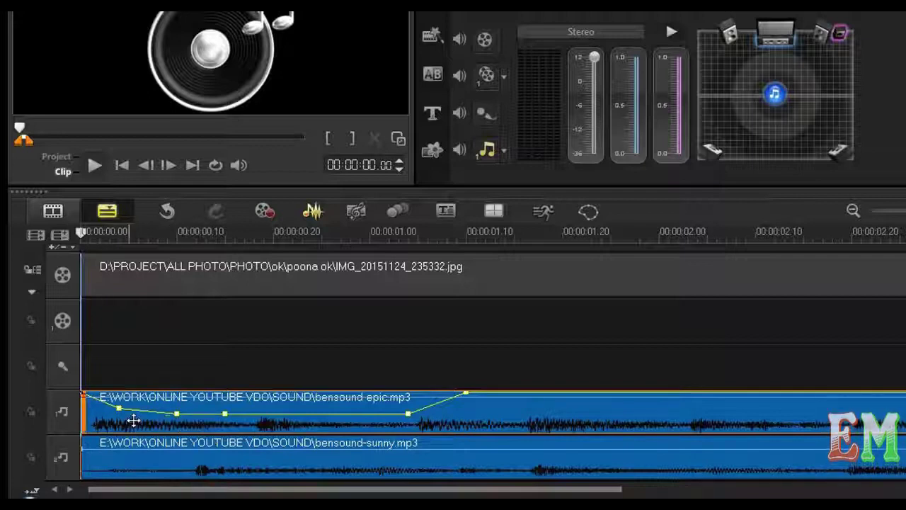
pyautogui.moveTo(120, 414); pyautogui.dragTo(124, 424)
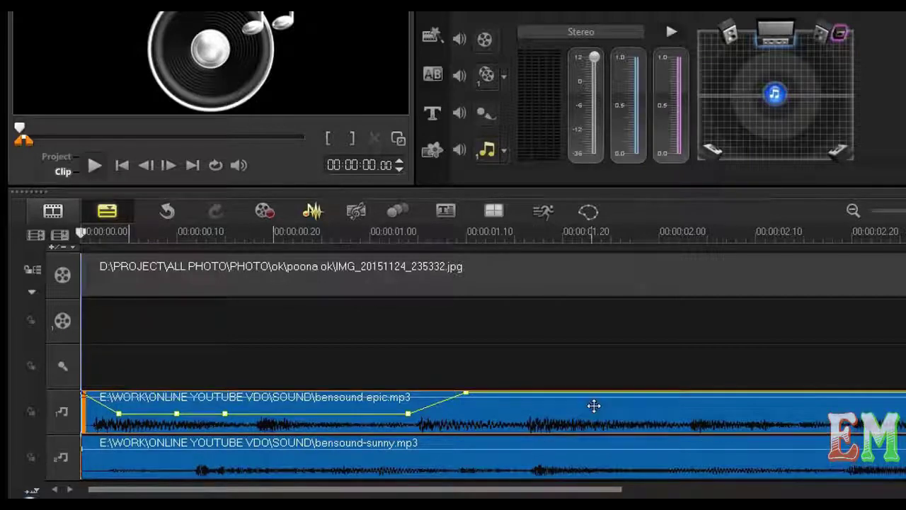
# - Add a volume point of 12 to bensound-epic at 00:00:01.20 and lower the volume to -36 at 00:00:01.24
pyautogui.click(536, 234)
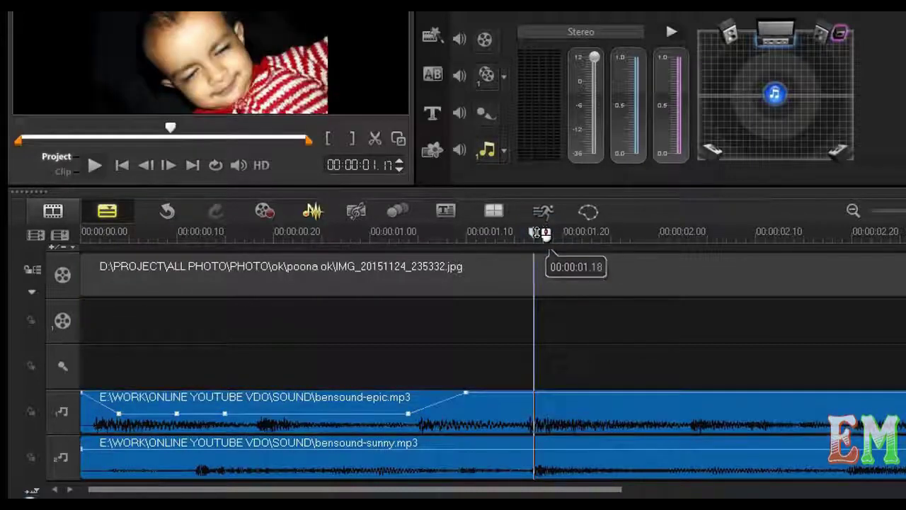
pyautogui.moveTo(536, 232); pyautogui.dragTo(566, 237)
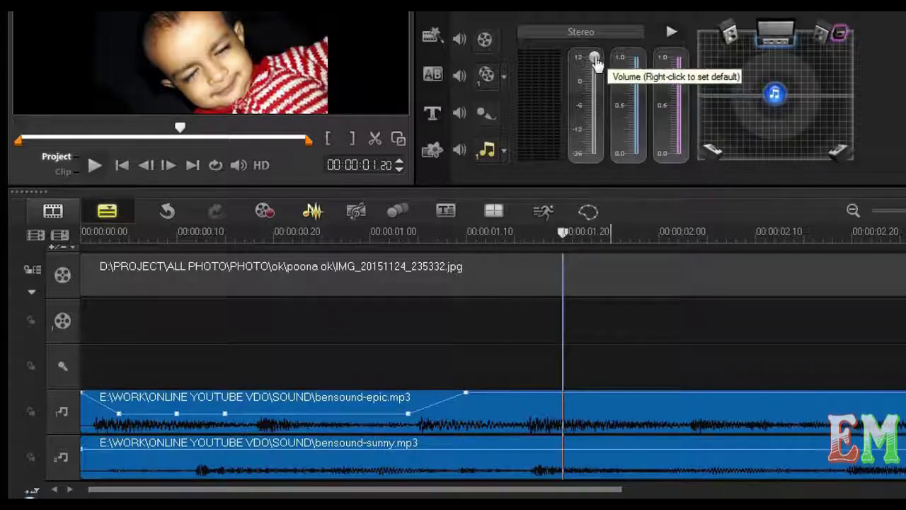
pyautogui.moveTo(564, 234); pyautogui.dragTo(600, 231)
pyautogui.moveTo(594, 58); pyautogui.dragTo(594, 175)
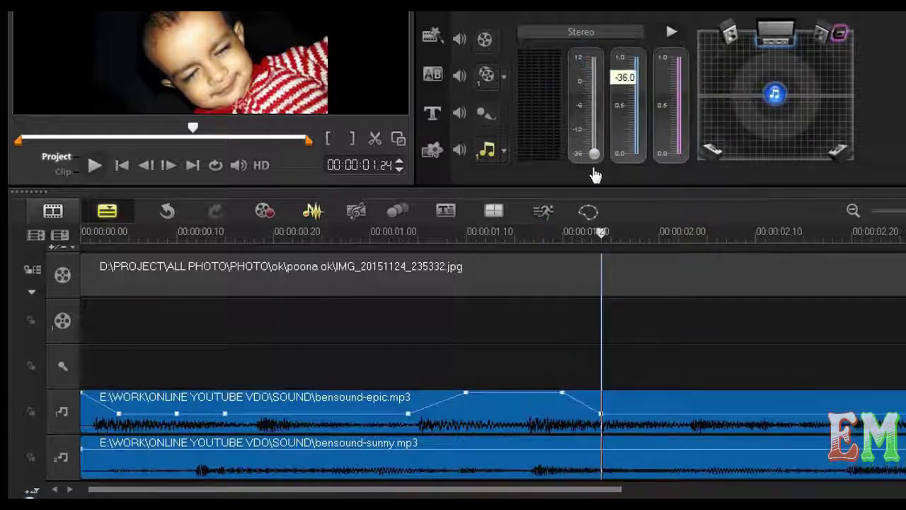
# - Add a minimum-level volume point to bensound-epic at 00:00:02.13 and raise the volume to 12 at 00:00:02.20
pyautogui.moveTo(605, 239); pyautogui.dragTo(785, 235)
pyautogui.click(593, 153)
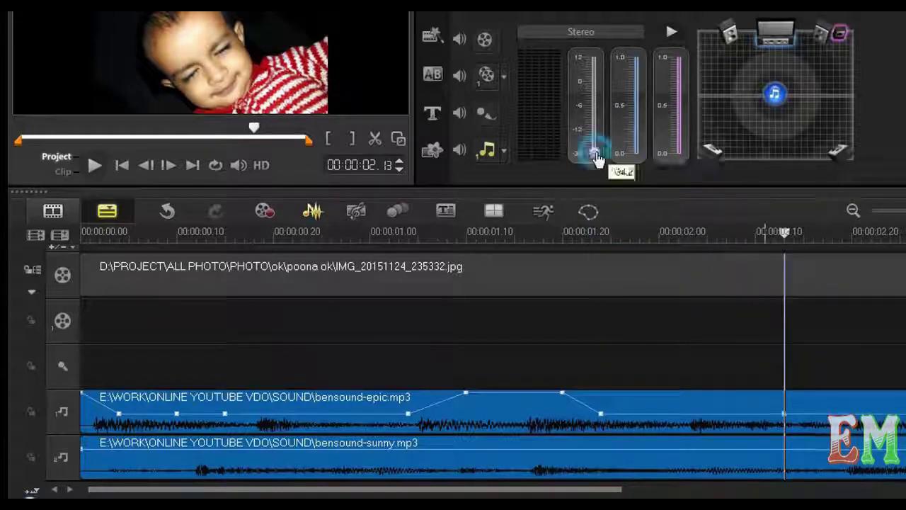
pyautogui.moveTo(787, 233); pyautogui.dragTo(853, 233)
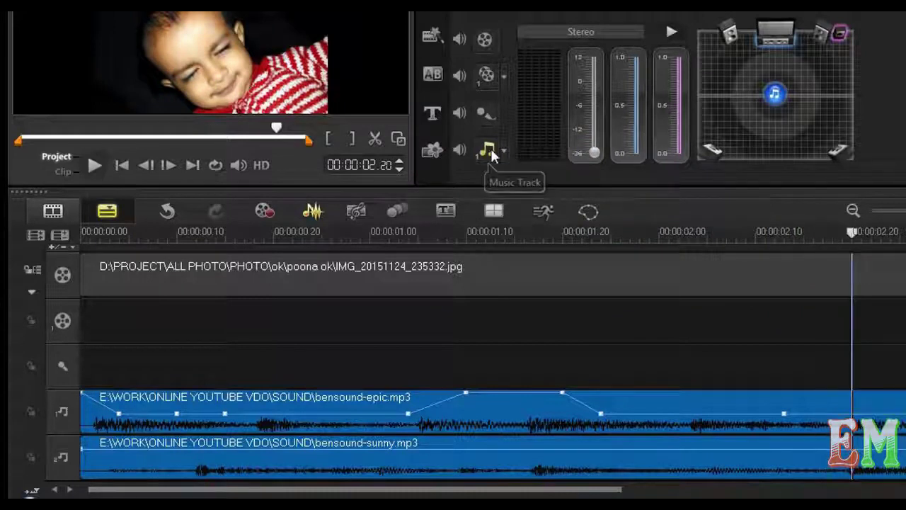
pyautogui.moveTo(593, 154); pyautogui.dragTo(597, 153)
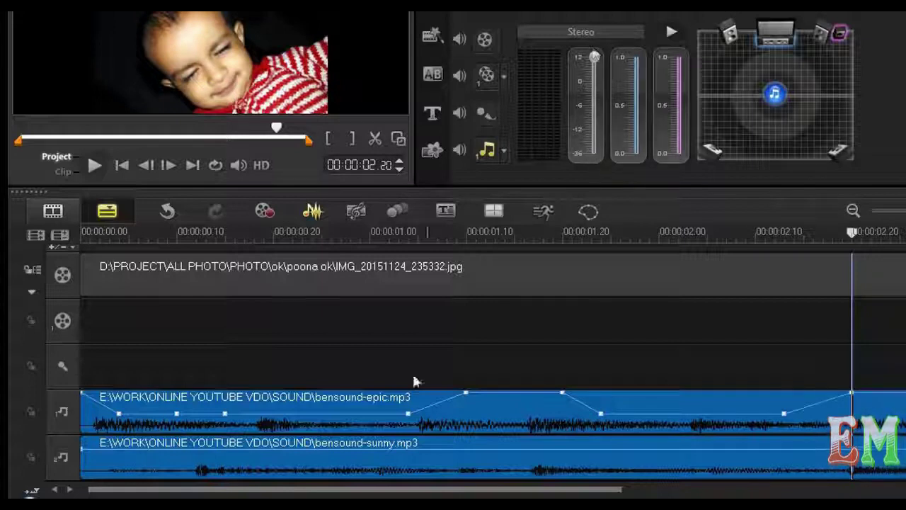
# - Choose music track 2 in the mixer and lower bensound-sunny's volume to -36 at the start of the timeline
pyautogui.click(502, 151)
pyautogui.click(530, 189)
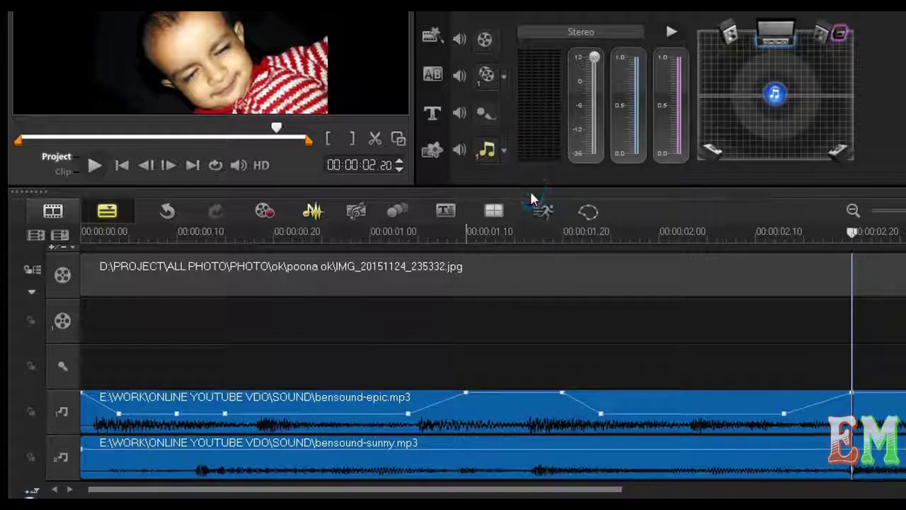
pyautogui.click(109, 460)
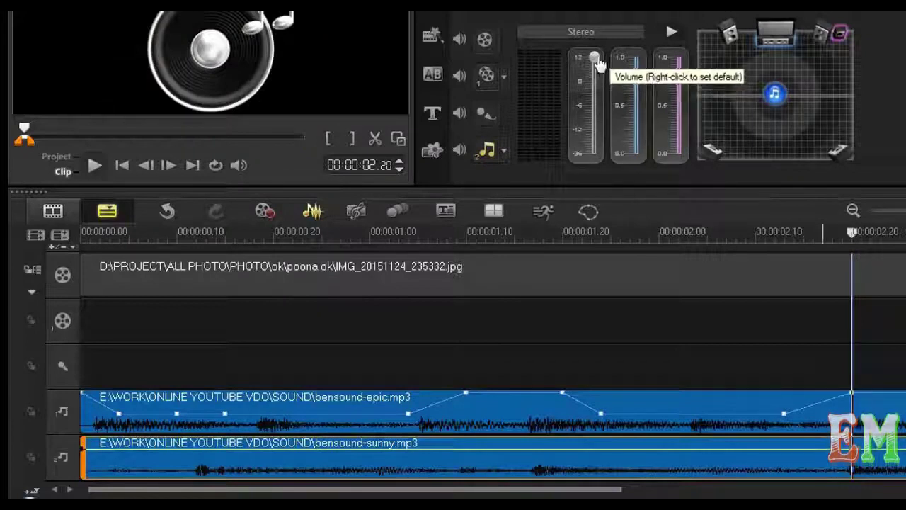
pyautogui.moveTo(597, 60); pyautogui.dragTo(595, 164)
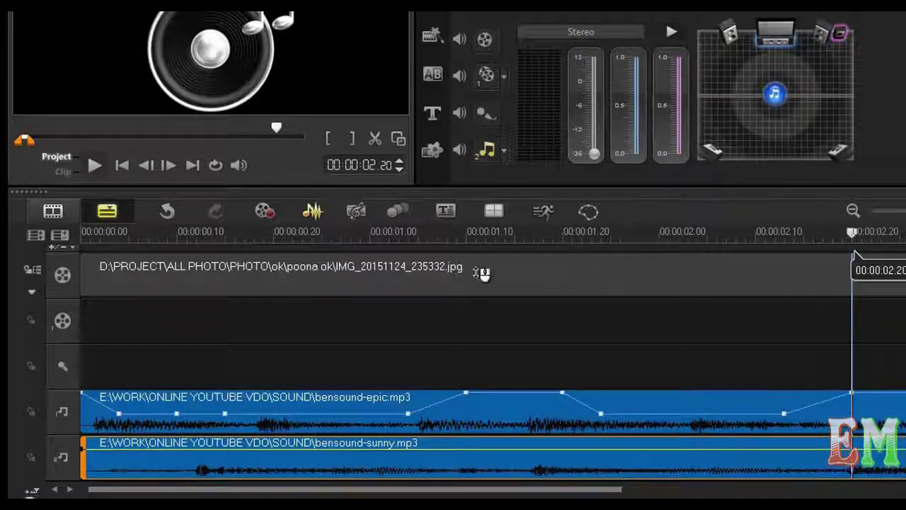
pyautogui.click(457, 239)
pyautogui.moveTo(460, 257); pyautogui.dragTo(59, 256)
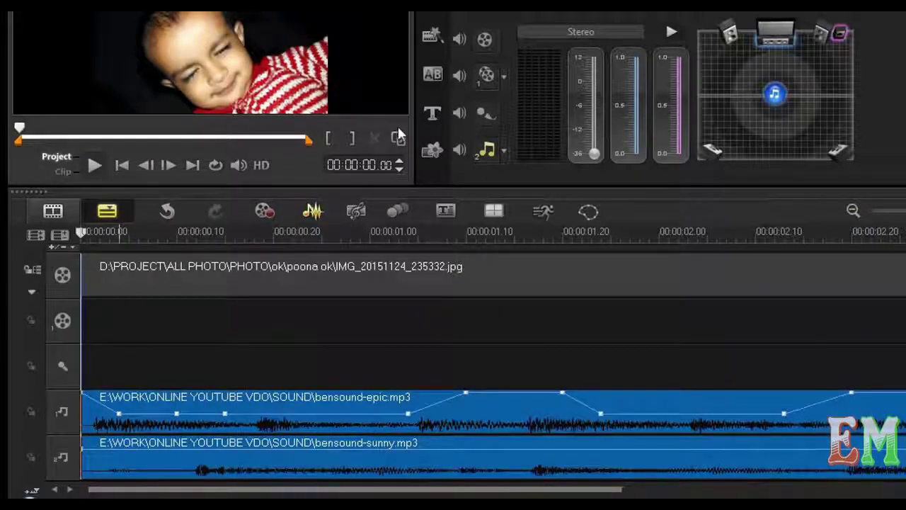
pyautogui.moveTo(593, 154); pyautogui.dragTo(575, 221)
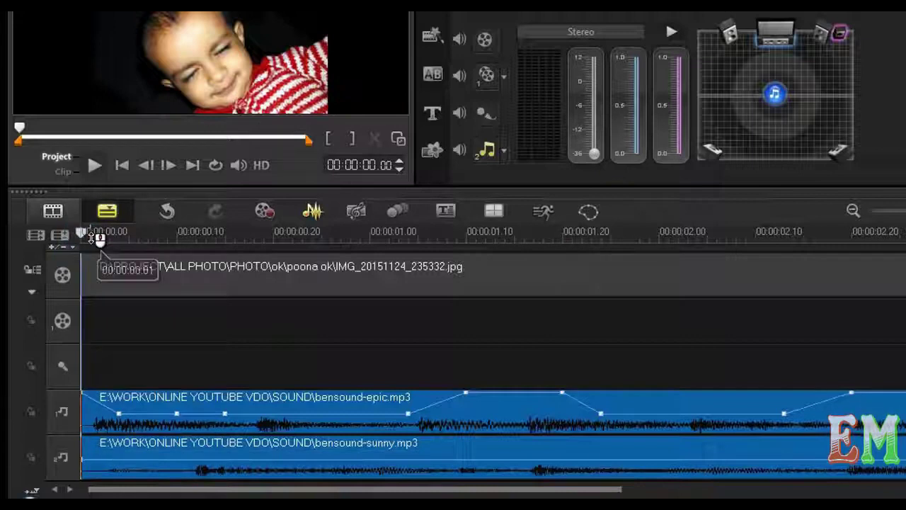
# - Raise bensound-sunny's volume to 12 at 00:00:00.04 and add another volume point of 12 at 00:00:01.04
pyautogui.moveTo(86, 234); pyautogui.dragTo(120, 232)
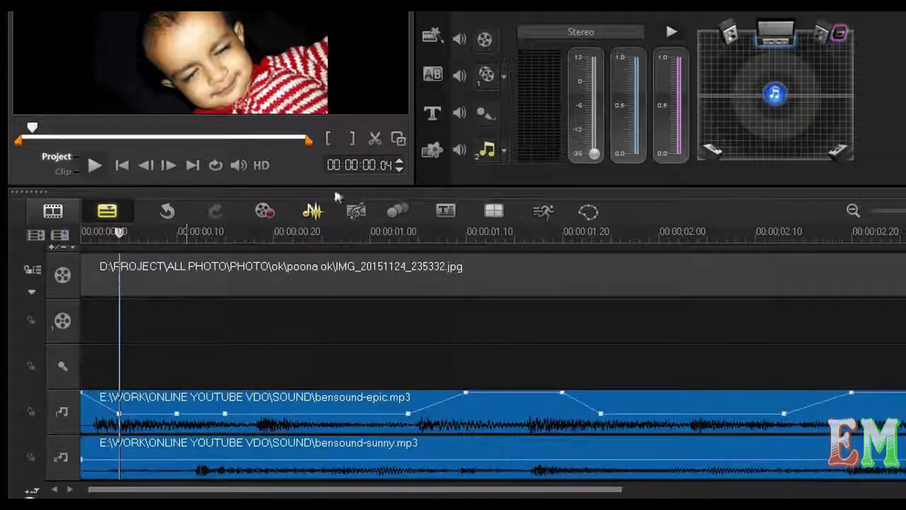
pyautogui.moveTo(593, 154); pyautogui.dragTo(600, 46)
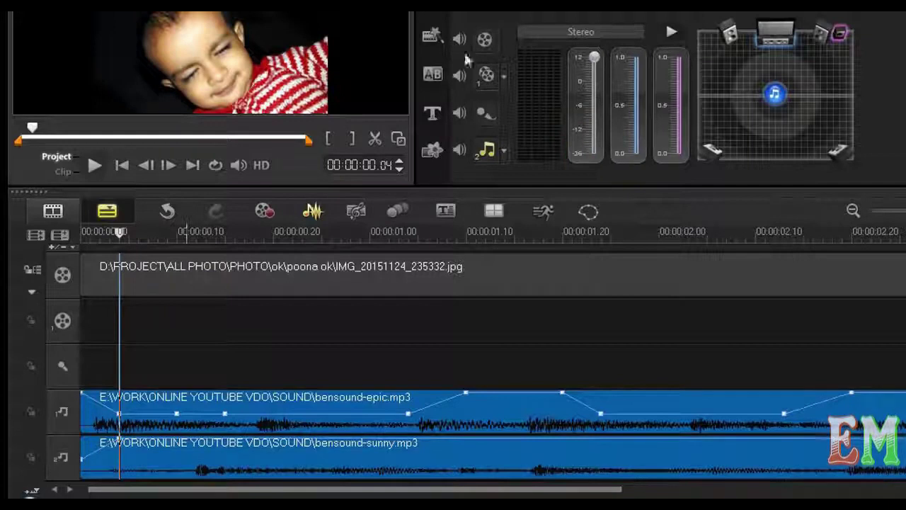
pyautogui.moveTo(122, 242); pyautogui.dragTo(408, 276)
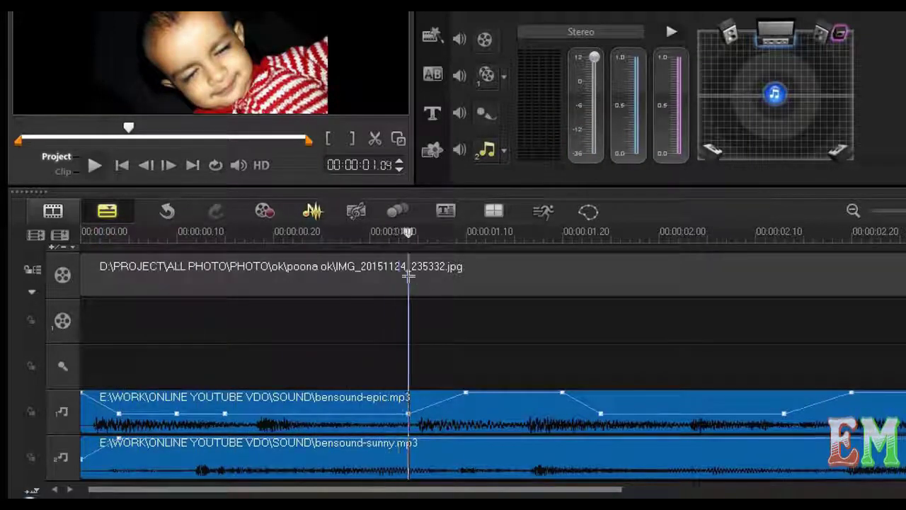
pyautogui.moveTo(593, 57)
pyautogui.mouseDown()
pyautogui.moveTo(598, 86)
pyautogui.moveTo(601, 61)
pyautogui.mouseUp()
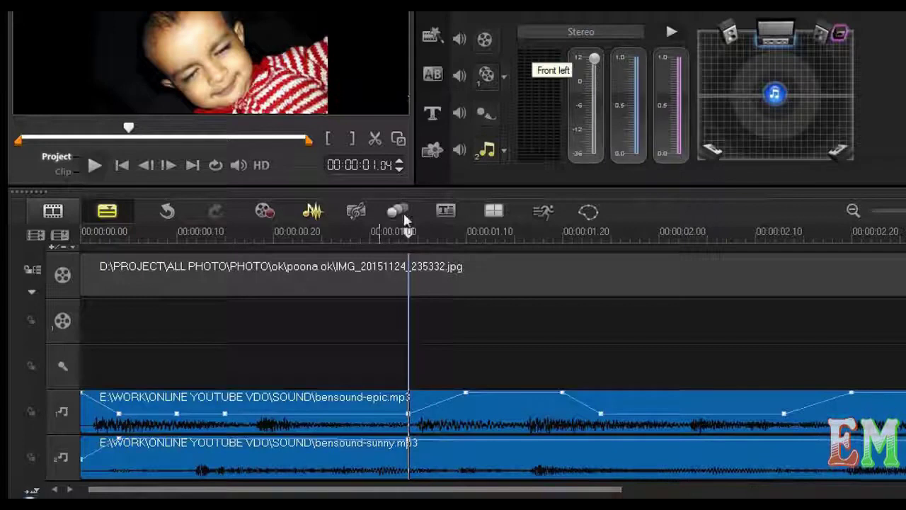
# - Lower bensound-sunny's volume to -36 at 00:00:01.10 and 00:00:01.20, and raise it back to 12 at 00:00:01.24
pyautogui.moveTo(409, 233); pyautogui.dragTo(465, 251)
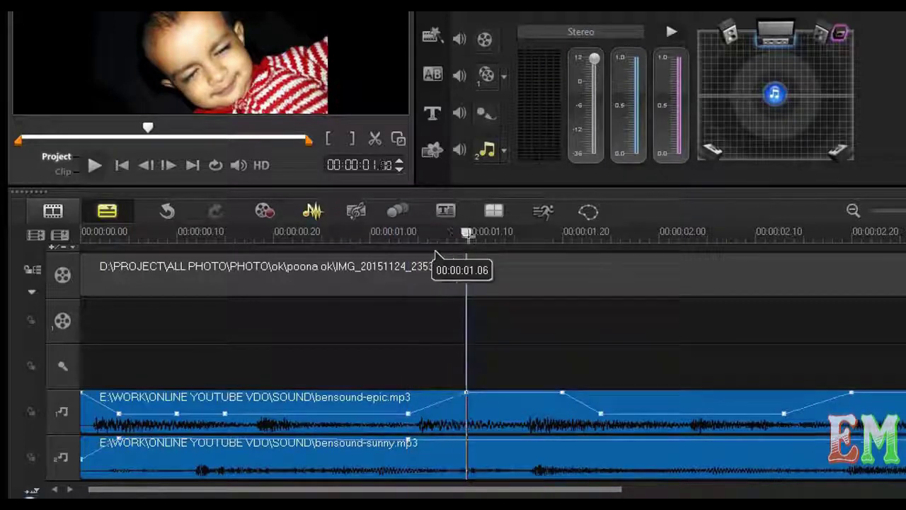
pyautogui.moveTo(595, 61); pyautogui.dragTo(574, 192)
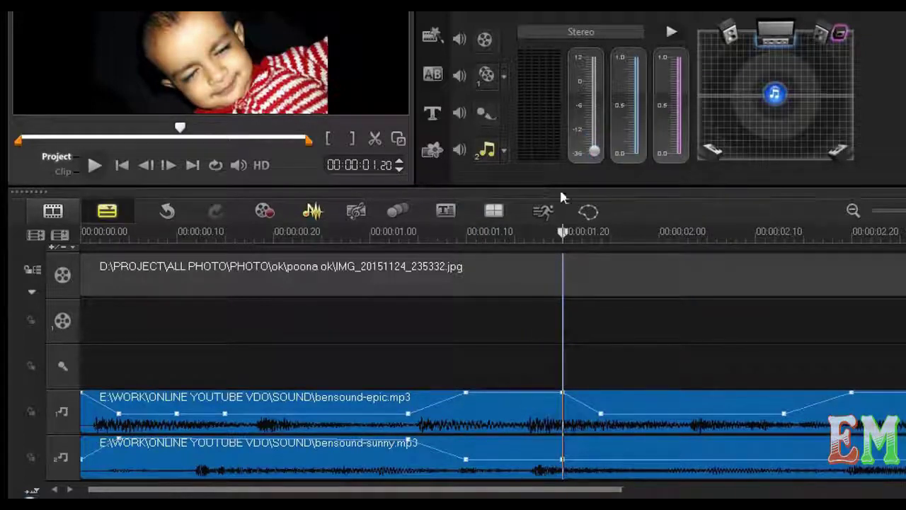
pyautogui.moveTo(566, 230); pyautogui.dragTo(600, 233)
pyautogui.moveTo(594, 151); pyautogui.dragTo(602, 35)
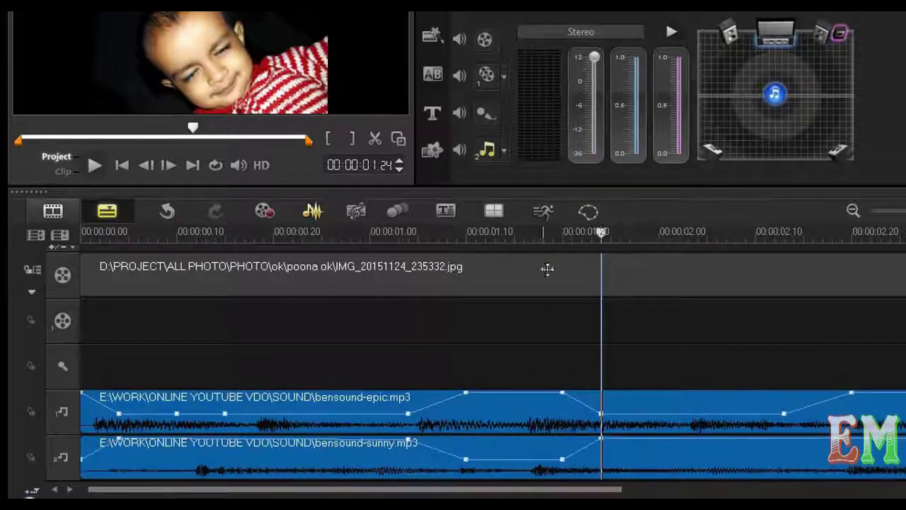
# - Add a volume point of 12 to bensound-sunny at 00:00:02.13 and lower the volume to -36 at 00:00:02.20
pyautogui.moveTo(602, 233); pyautogui.dragTo(787, 261)
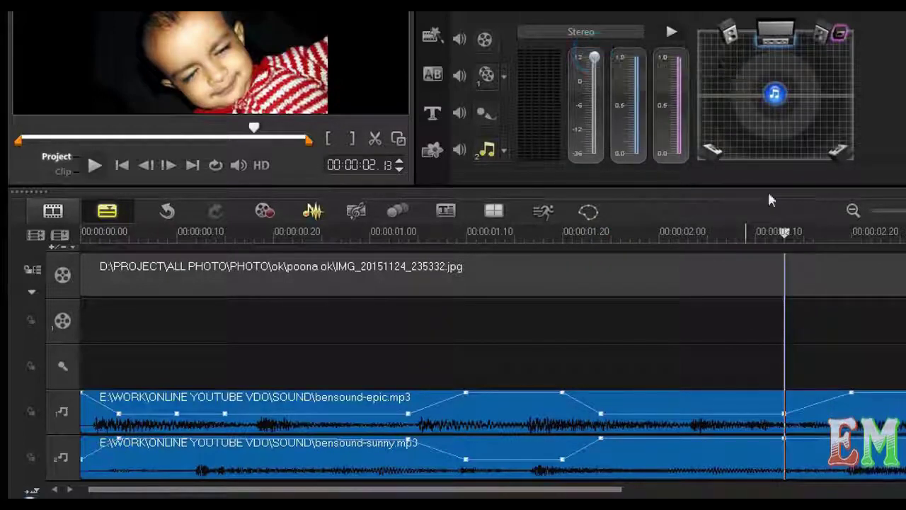
pyautogui.moveTo(780, 234); pyautogui.dragTo(853, 239)
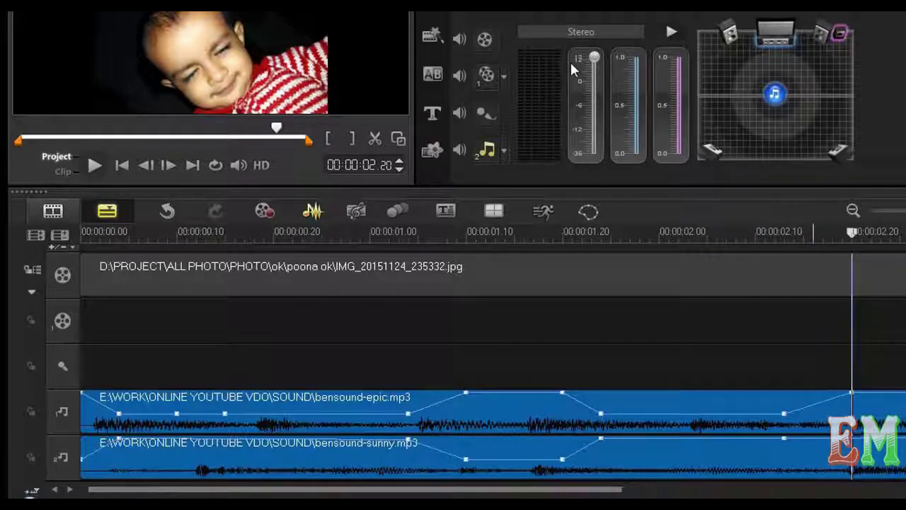
pyautogui.moveTo(594, 60); pyautogui.dragTo(594, 165)
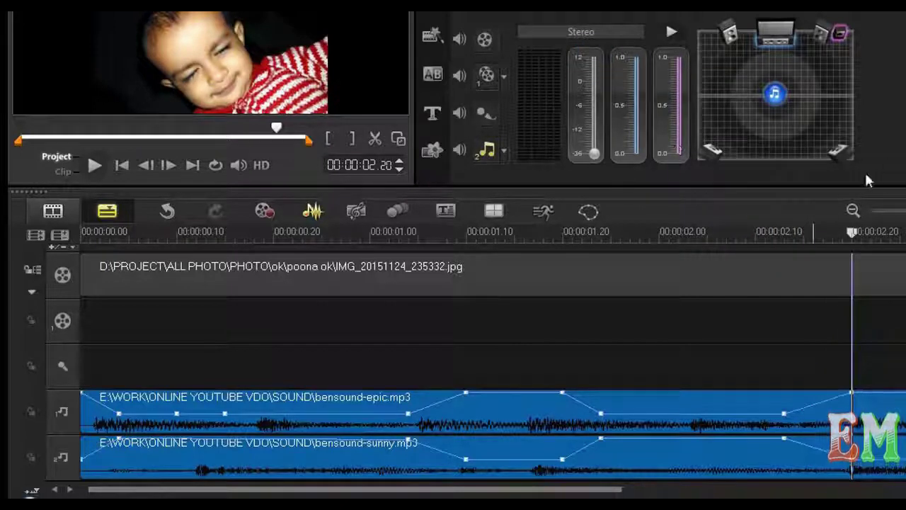
# - Play the project from the start to check how the two music tracks alternate
pyautogui.moveTo(856, 233); pyautogui.dragTo(81, 263)
pyautogui.click(95, 166)
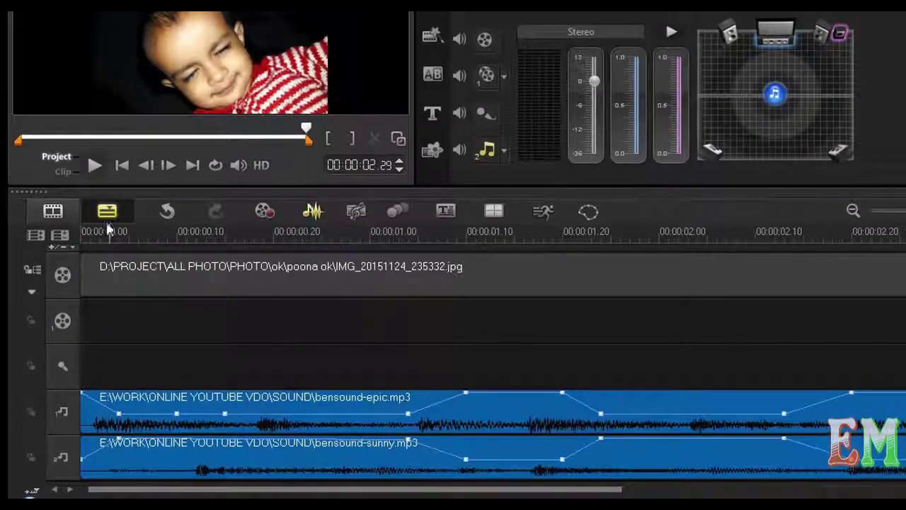
pyautogui.click(96, 162)
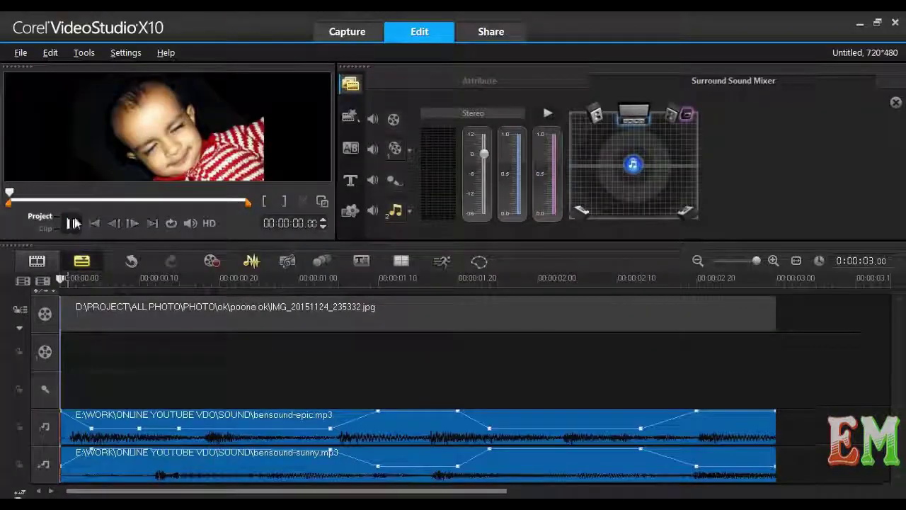
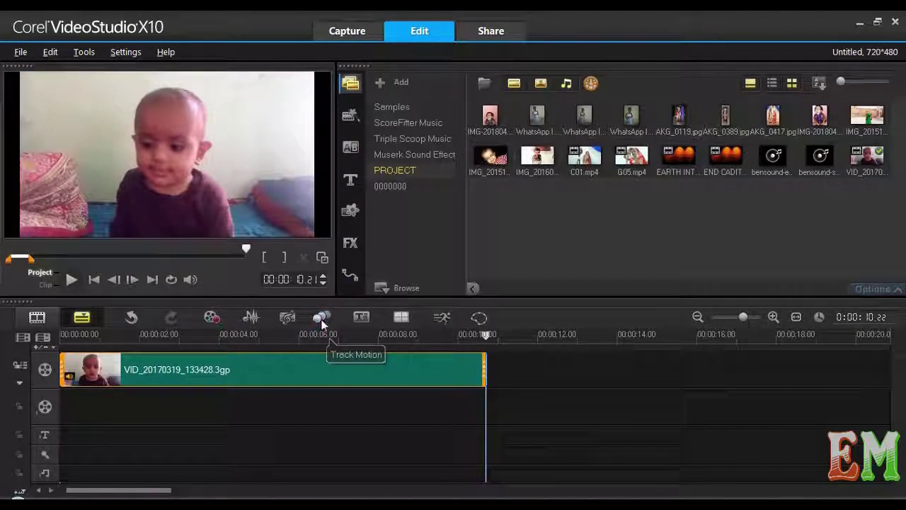
# - Track the child's eye in VID_20170319_133428.3gp with Track Motion, placing the matched object across both eyes, and accept the tracking
pyautogui.click(322, 318)
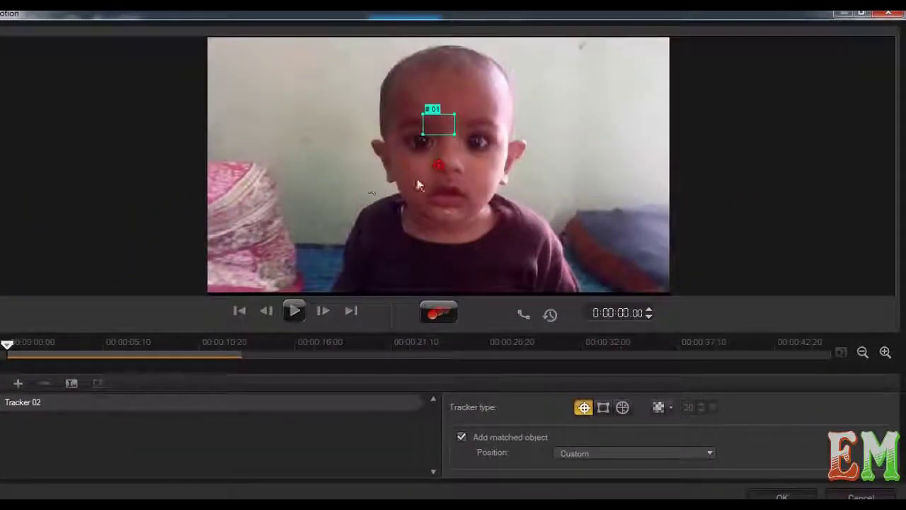
pyautogui.moveTo(439, 165); pyautogui.dragTo(418, 141)
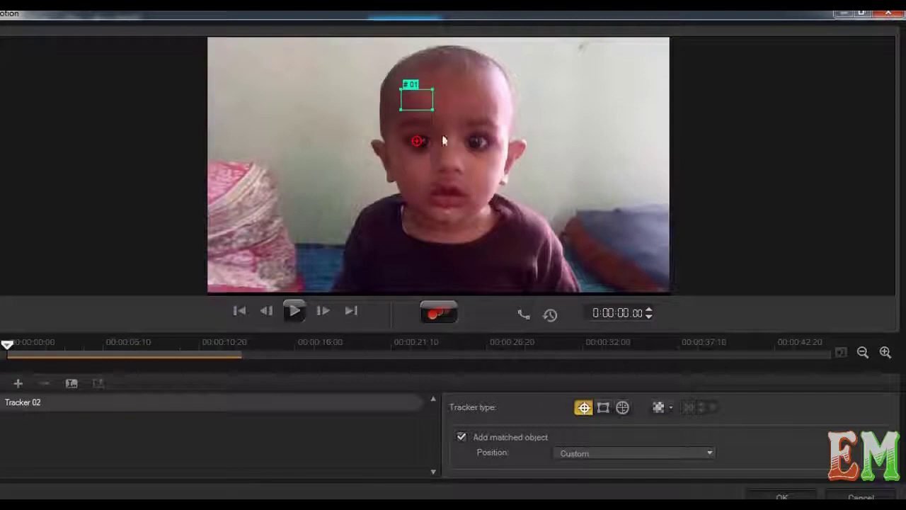
pyautogui.moveTo(422, 93); pyautogui.dragTo(496, 129)
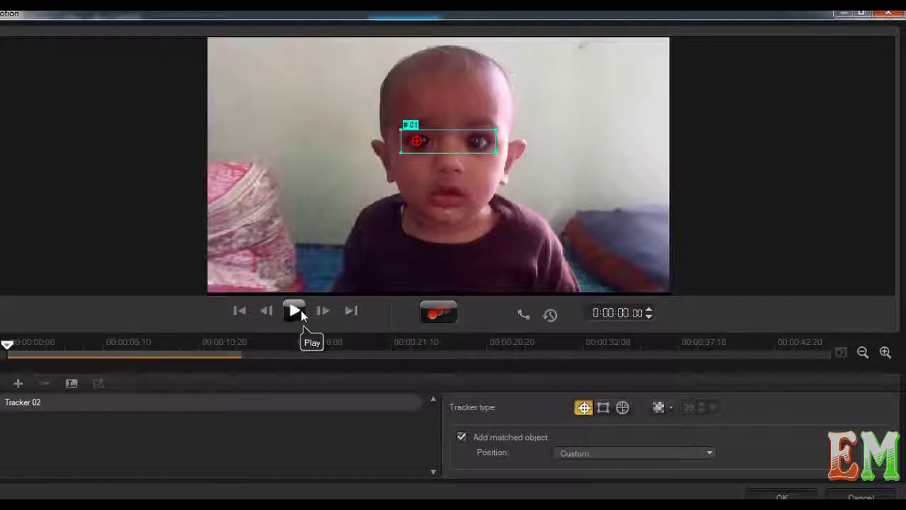
pyautogui.click(439, 312)
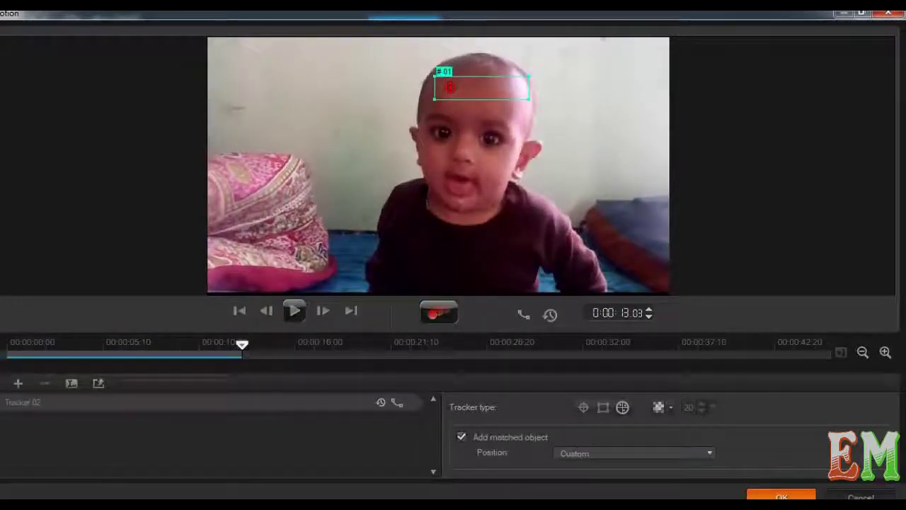
pyautogui.press('Return')
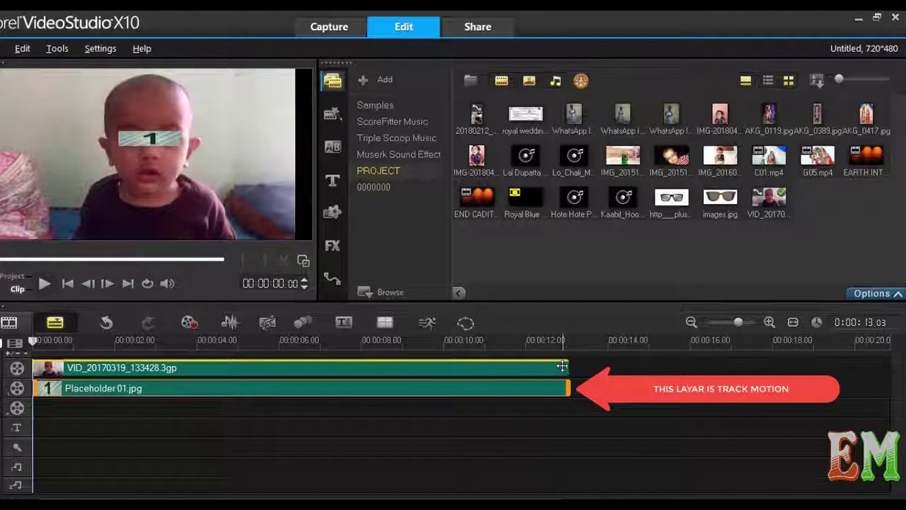
# - Trim the ends of the video clip and the Placeholder 01.jpg overlay to 00:00:09.10
pyautogui.moveTo(570, 371); pyautogui.dragTo(467, 368)
pyautogui.click(520, 388)
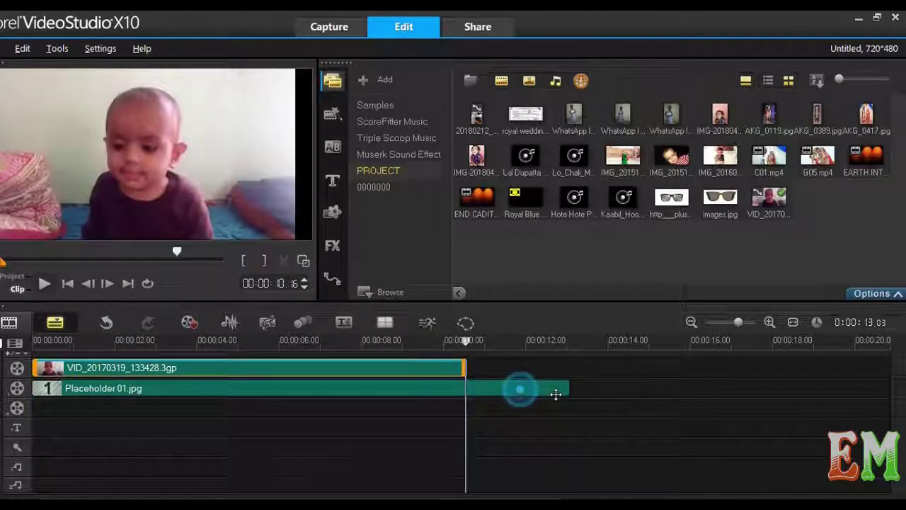
pyautogui.moveTo(567, 388); pyautogui.dragTo(493, 387)
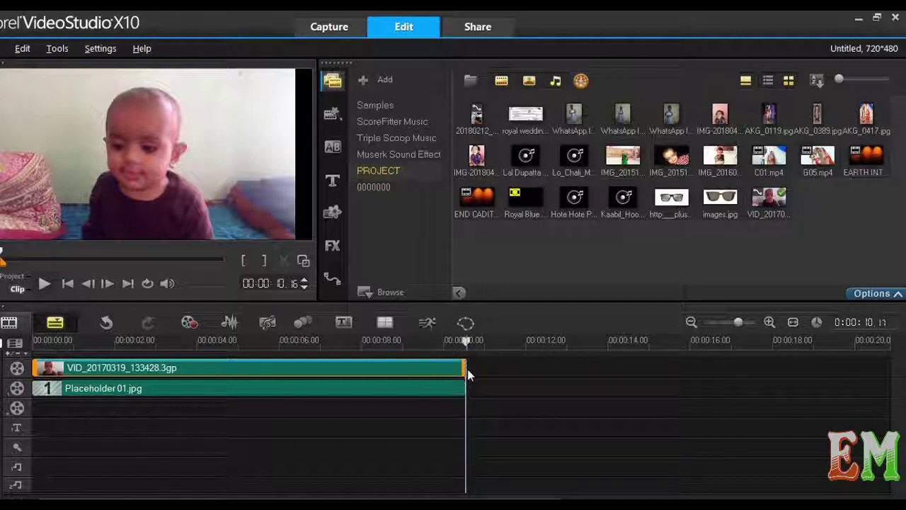
pyautogui.click(458, 366)
pyautogui.moveTo(459, 365); pyautogui.dragTo(416, 366)
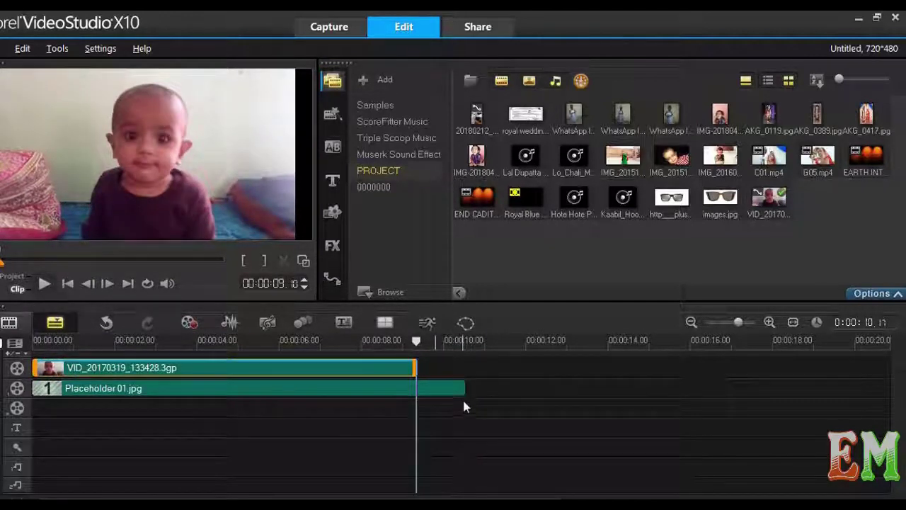
pyautogui.click(464, 388)
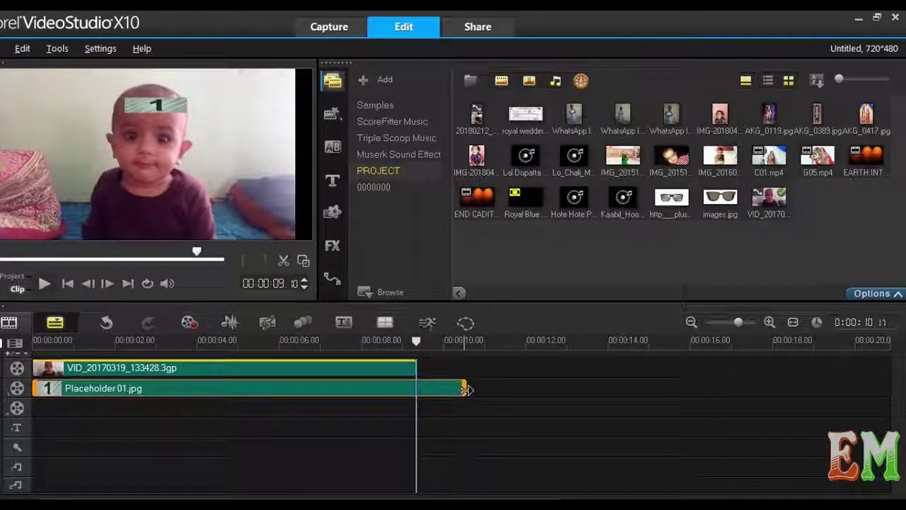
pyautogui.moveTo(464, 389); pyautogui.dragTo(416, 389)
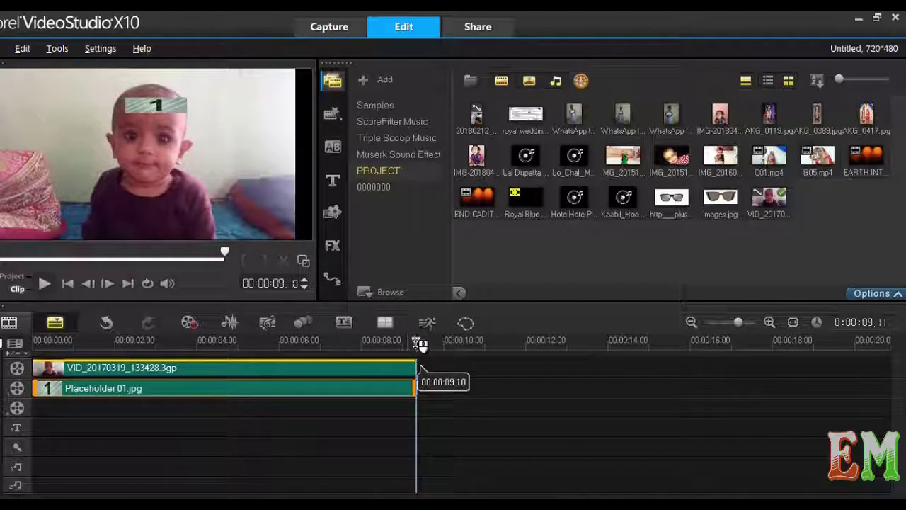
# - Return to the start of the timeline and replace the Placeholder 01.jpg overlay with the pluspng sunglasses photo
pyautogui.click(64, 341)
pyautogui.moveTo(61, 340); pyautogui.dragTo(33, 341)
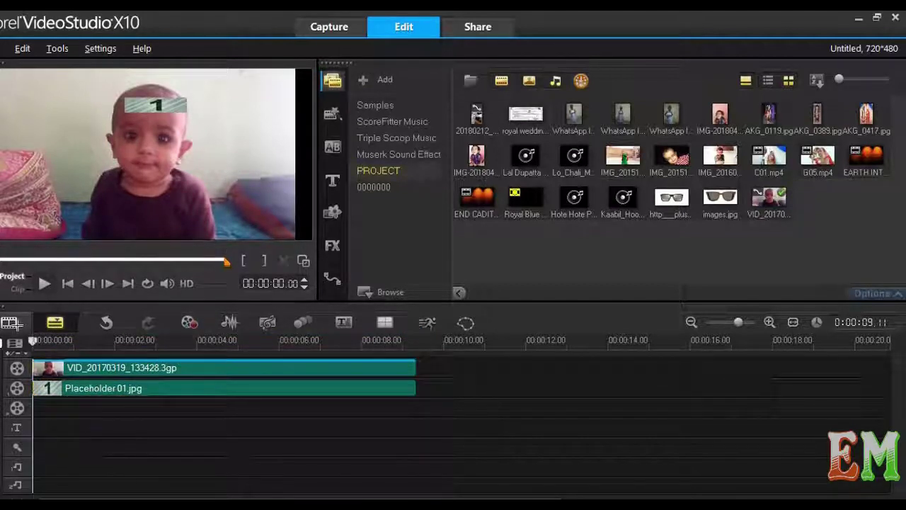
pyautogui.click(73, 390)
pyautogui.rightClick(73, 391)
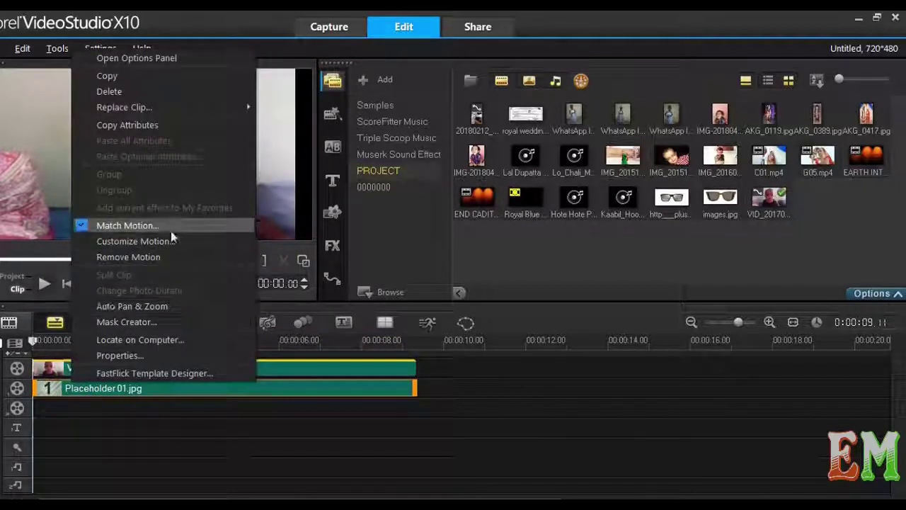
pyautogui.moveTo(181, 106)
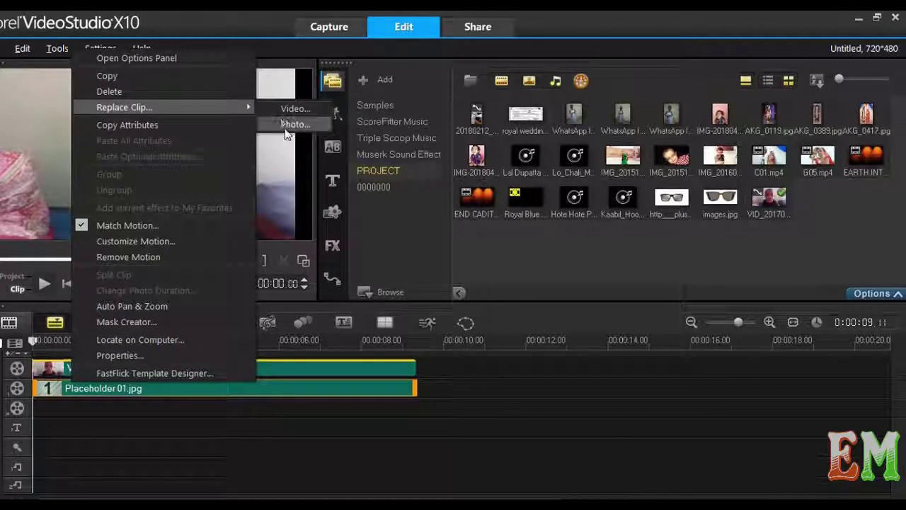
pyautogui.click(287, 121)
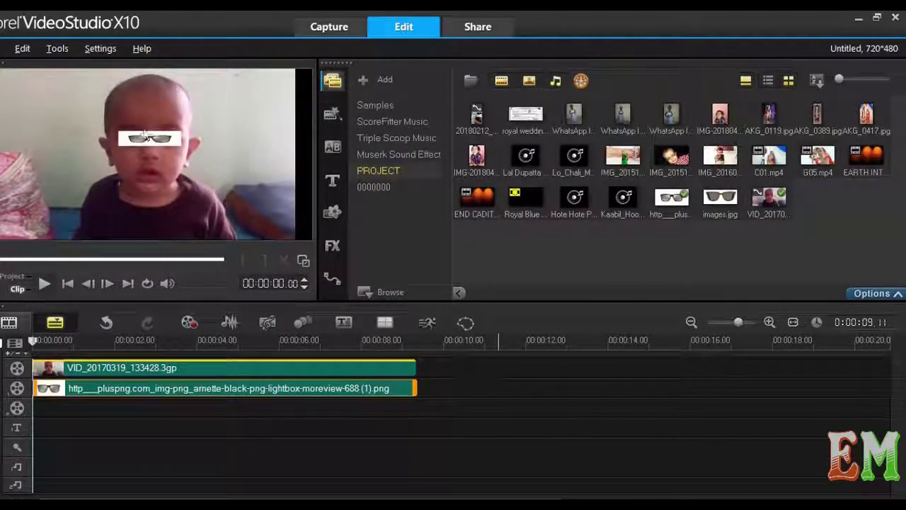
# - Apply Chroma Key overlay options to the sunglasses clip, keying out white with a similarity of 70
pyautogui.doubleClick(112, 389)
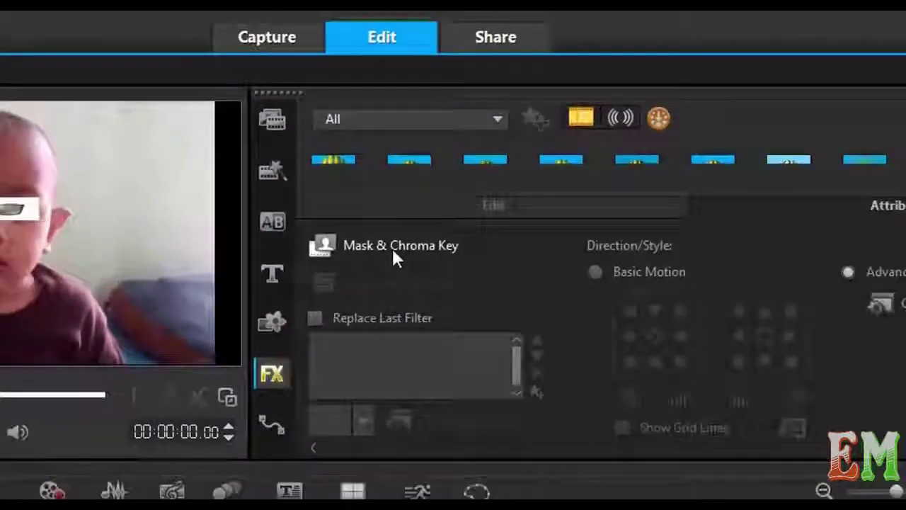
pyautogui.click(393, 251)
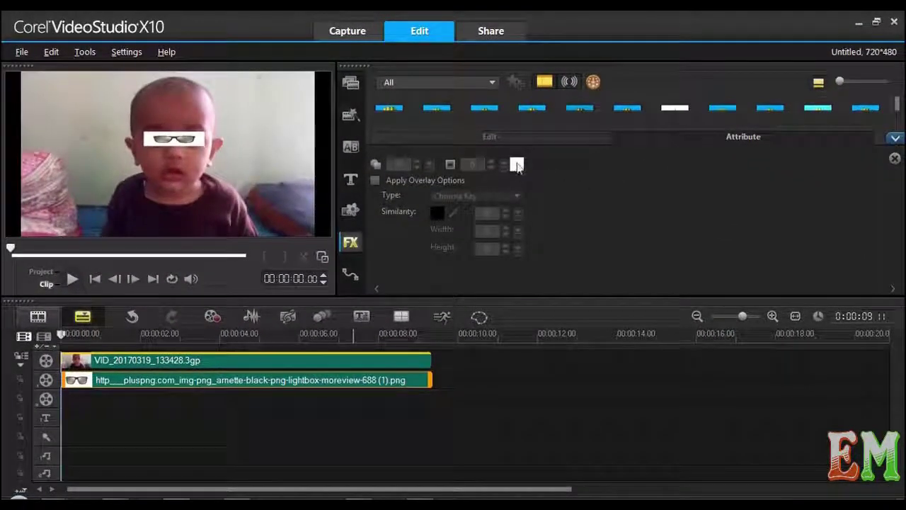
pyautogui.click(375, 180)
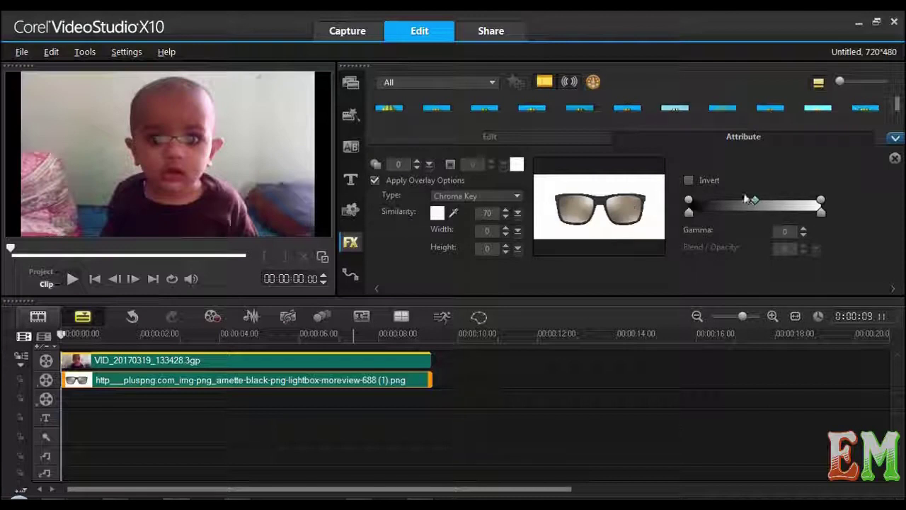
# - Try a crop width of 10 on the sunglasses overlay and return it to 0
pyautogui.click(505, 235)
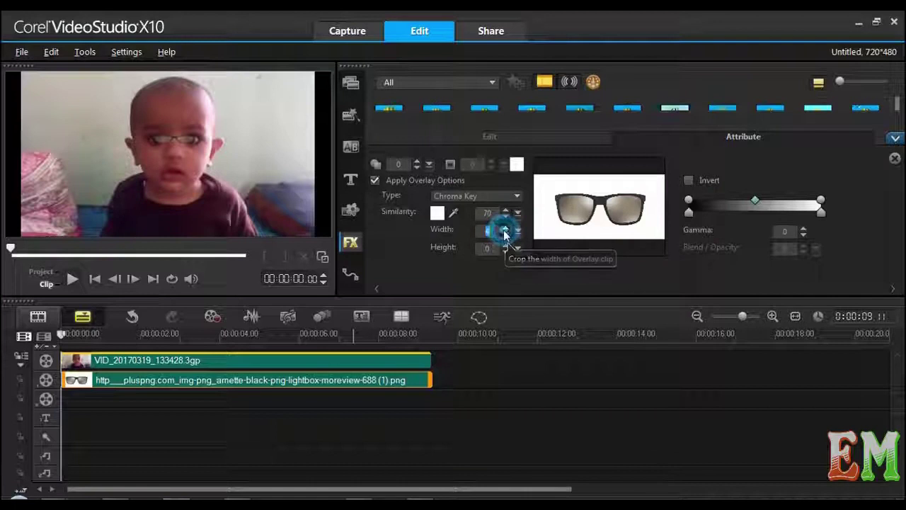
pyautogui.click(505, 229)
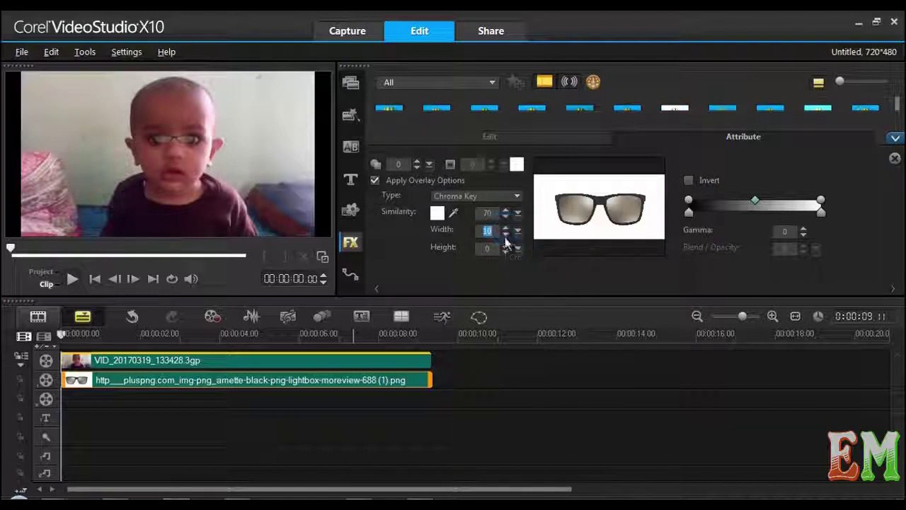
pyautogui.click(506, 235)
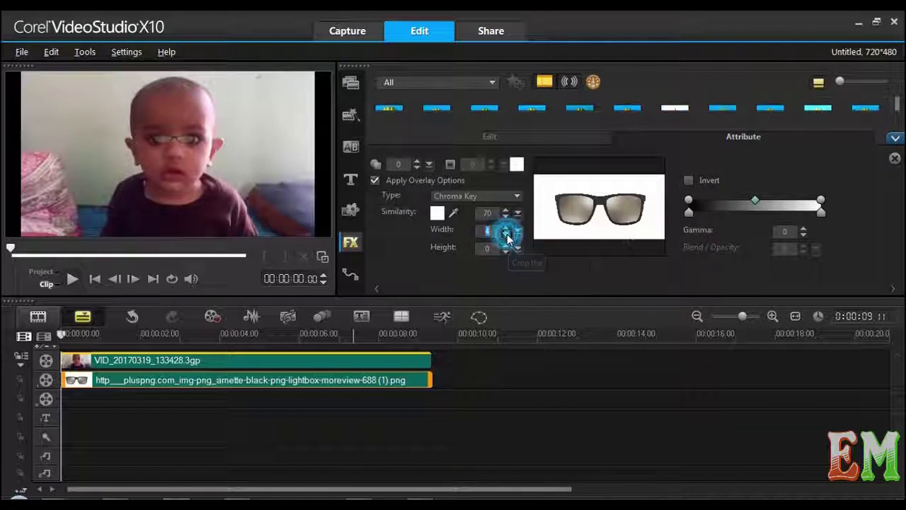
pyautogui.click(506, 236)
pyautogui.click(506, 236)
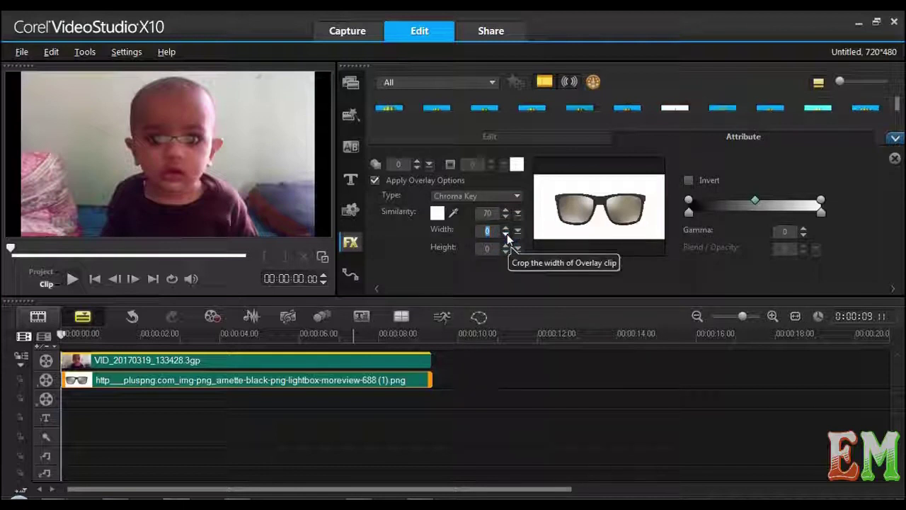
pyautogui.click(555, 269)
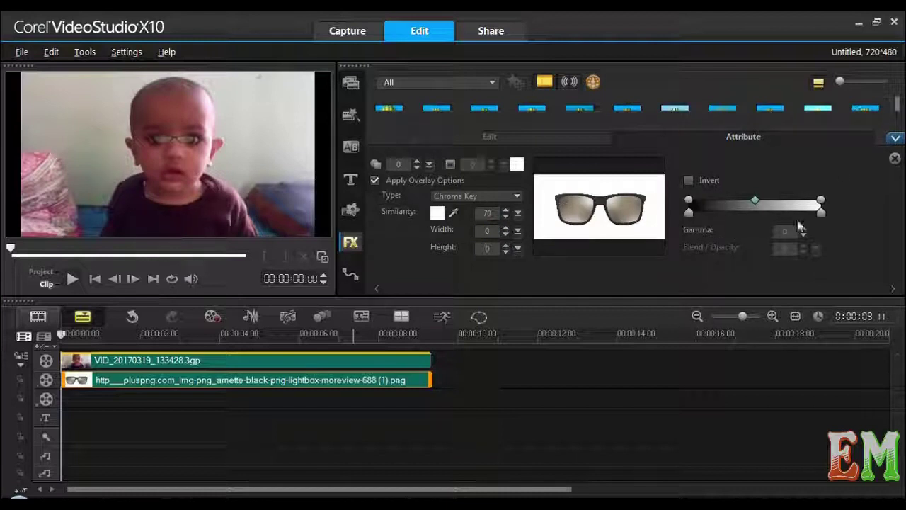
# - Close the overlay options and play back the sunglasses overlay on the child's face
pyautogui.click(895, 140)
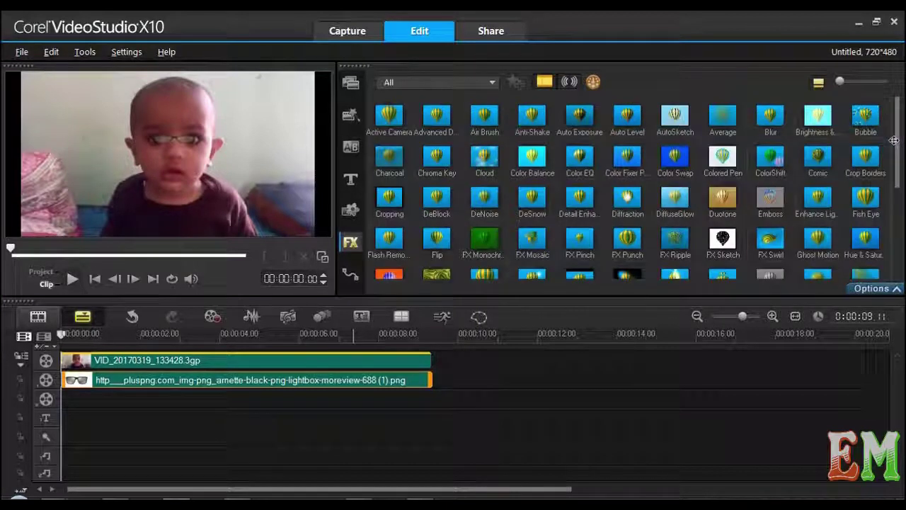
pyautogui.click(72, 279)
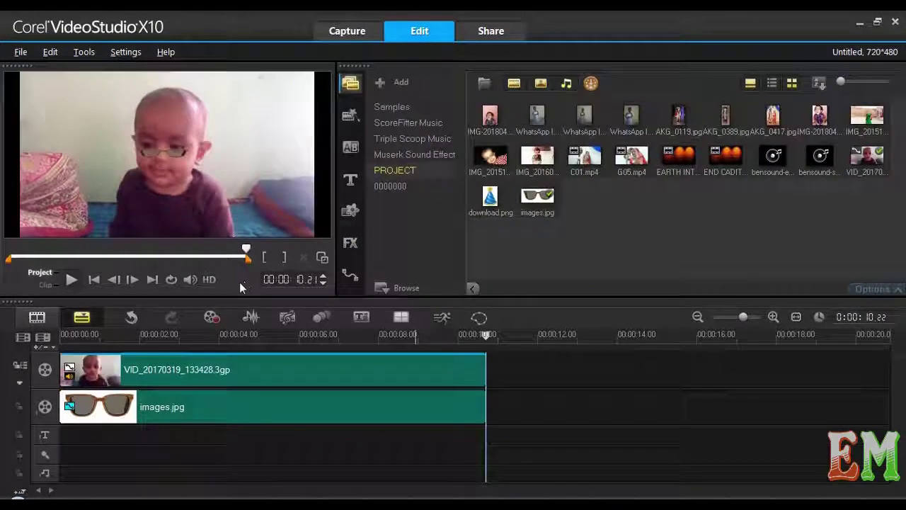
# - Open Track Motion for the VID_20170319_133428.3gp clip and add a second tracker
pyautogui.rightClick(192, 366)
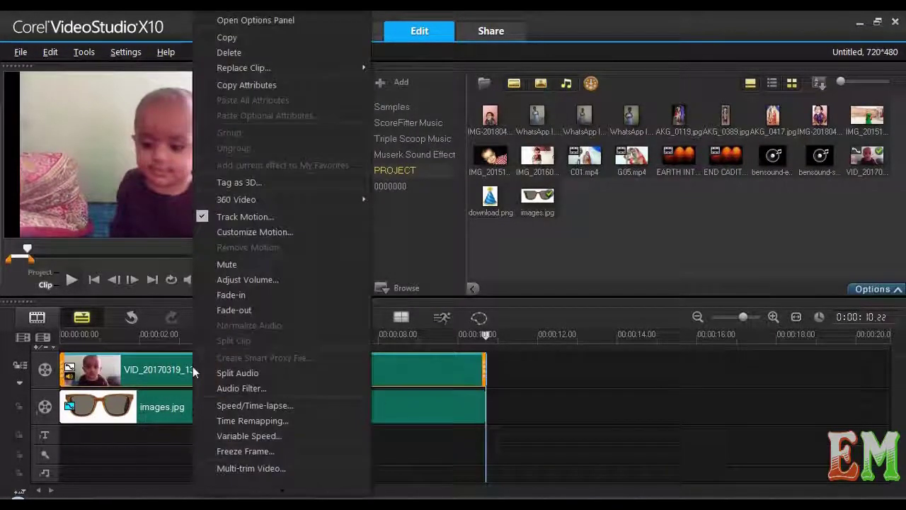
pyautogui.click(180, 365)
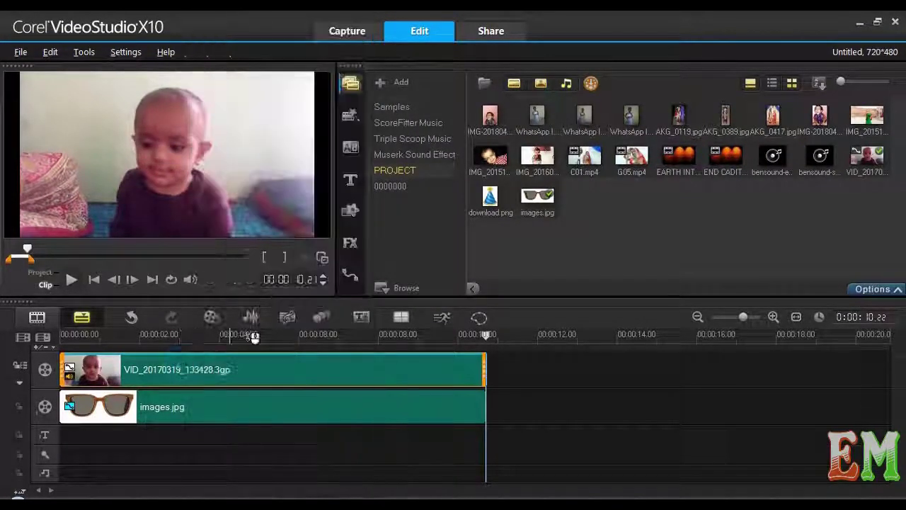
pyautogui.click(320, 316)
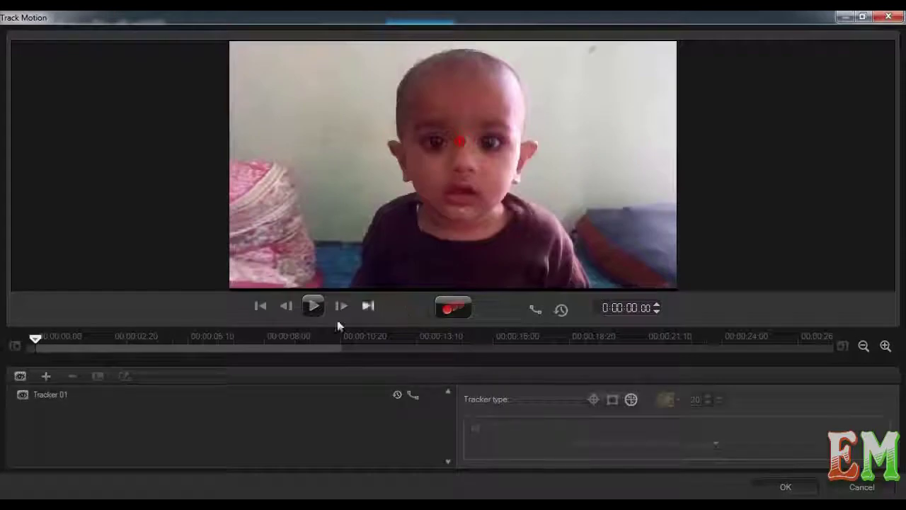
pyautogui.click(46, 376)
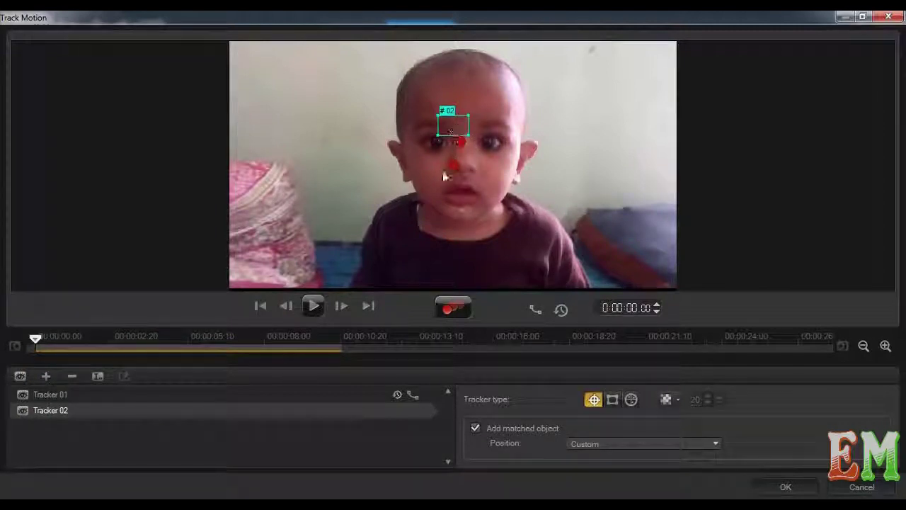
# - Place the second tracker on the forehead with a widened matched-object box above it, track the motion and accept the result
pyautogui.moveTo(449, 166); pyautogui.dragTo(458, 91)
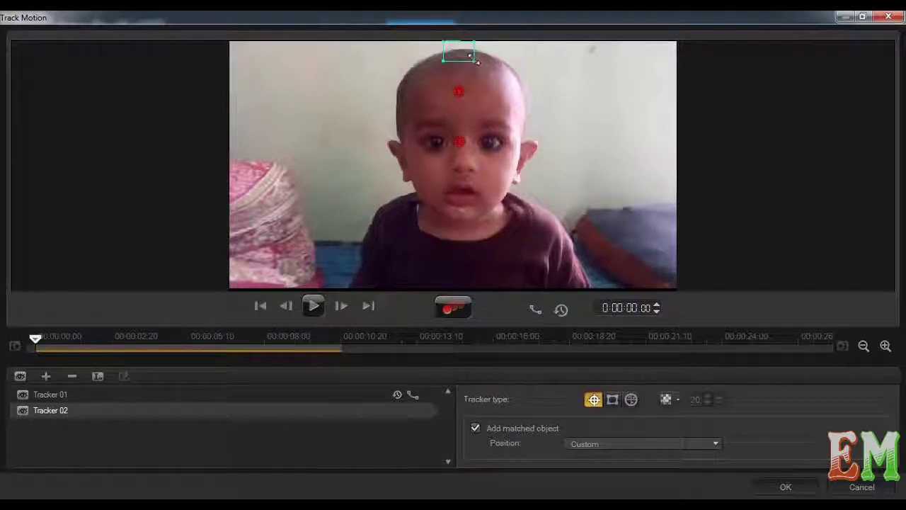
pyautogui.moveTo(473, 60)
pyautogui.mouseDown()
pyautogui.moveTo(500, 63)
pyautogui.moveTo(462, 63)
pyautogui.moveTo(470, 78)
pyautogui.mouseUp()
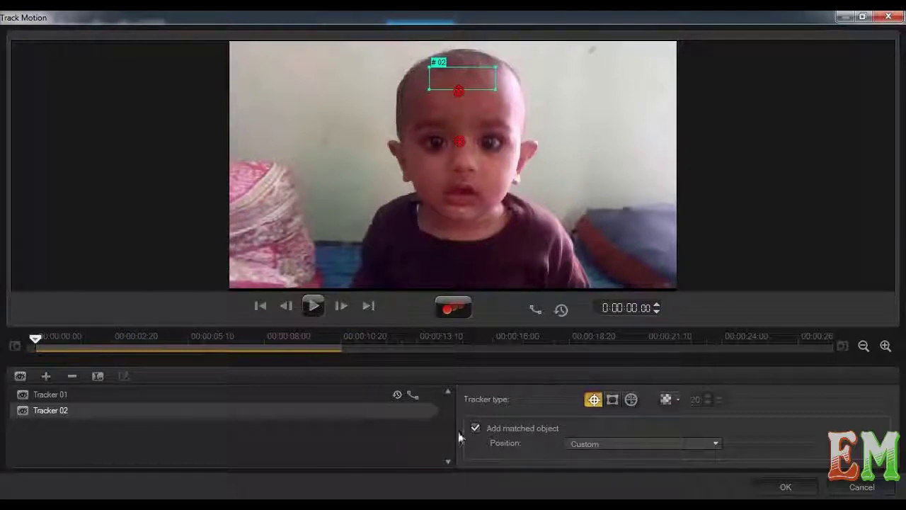
pyautogui.click(453, 308)
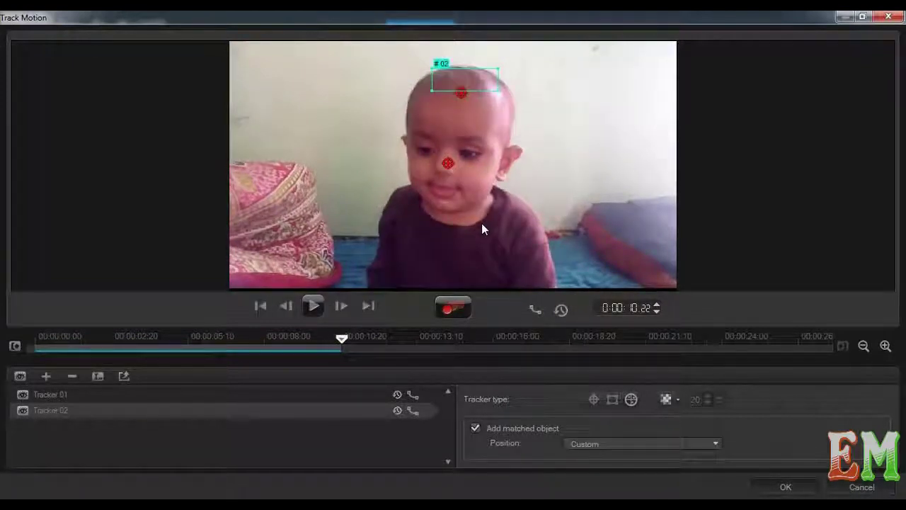
pyautogui.click(764, 489)
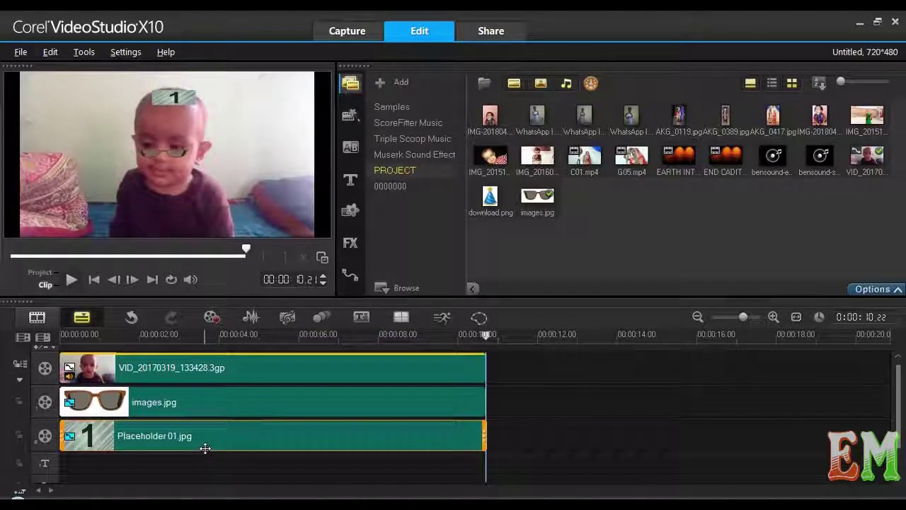
# - Import the Crown-Led-Happy-Birthday image from the Desktop into the PROJECT library and replace the Placeholder 01.jpg overlay with it
pyautogui.rightClick(573, 249)
pyautogui.click(606, 291)
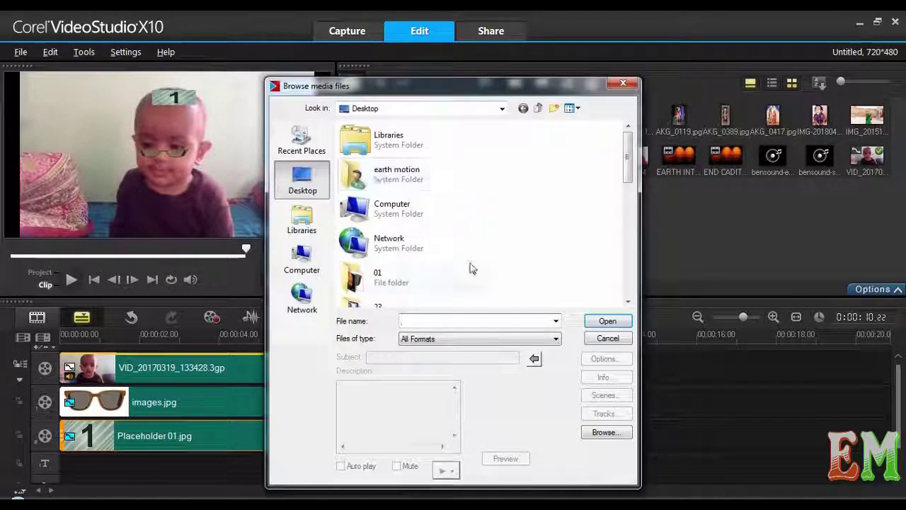
pyautogui.scroll(-10, 544, 262)
pyautogui.scroll(2, 455, 238)
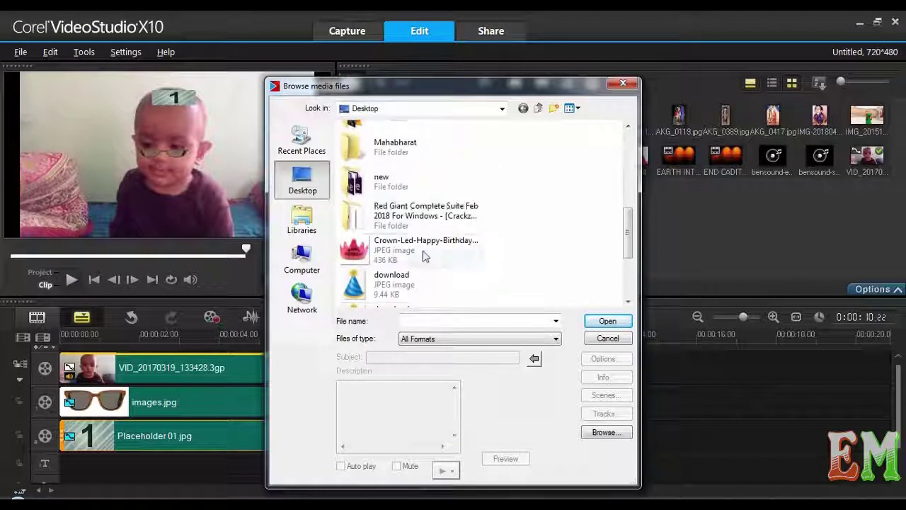
pyautogui.click(426, 249)
pyautogui.click(607, 322)
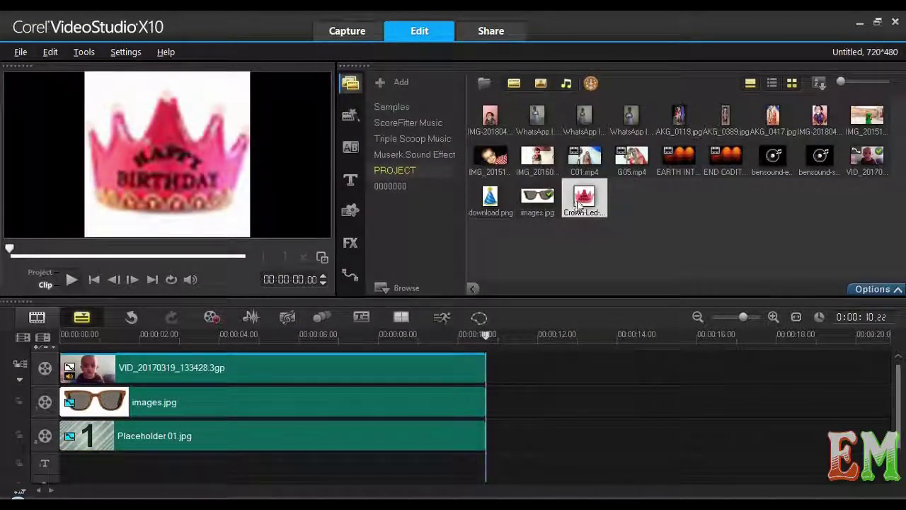
pyautogui.moveTo(437, 359); pyautogui.dragTo(230, 447)
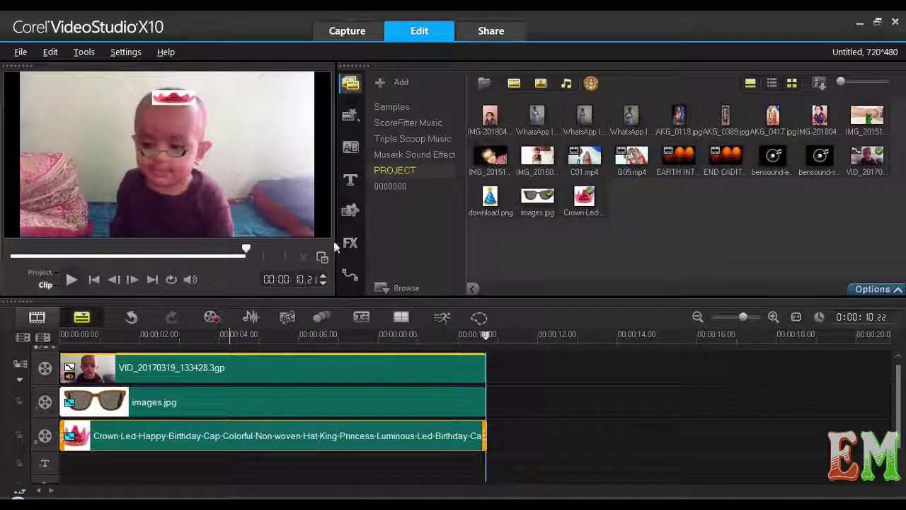
# - Apply Chroma Key overlay options to the crown clip, keying out white with a similarity of 70, and close the options
pyautogui.doubleClick(368, 436)
pyautogui.click(395, 182)
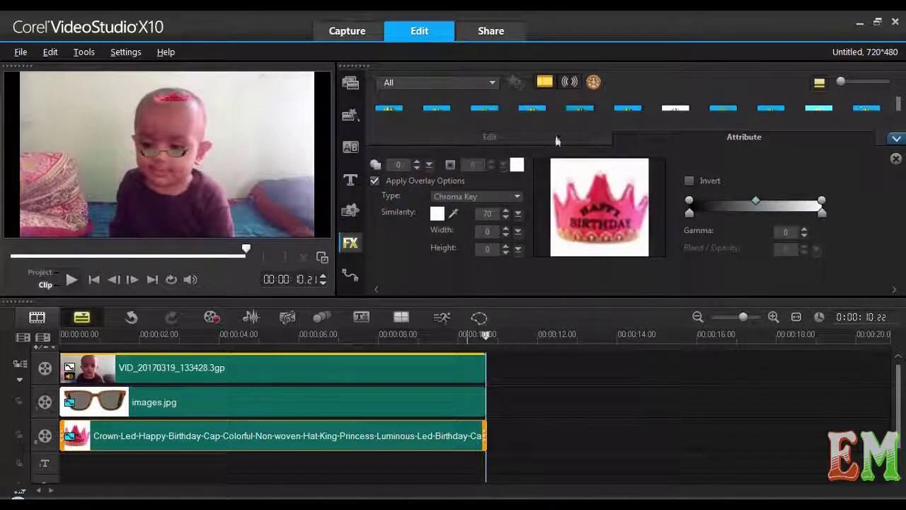
pyautogui.click(894, 138)
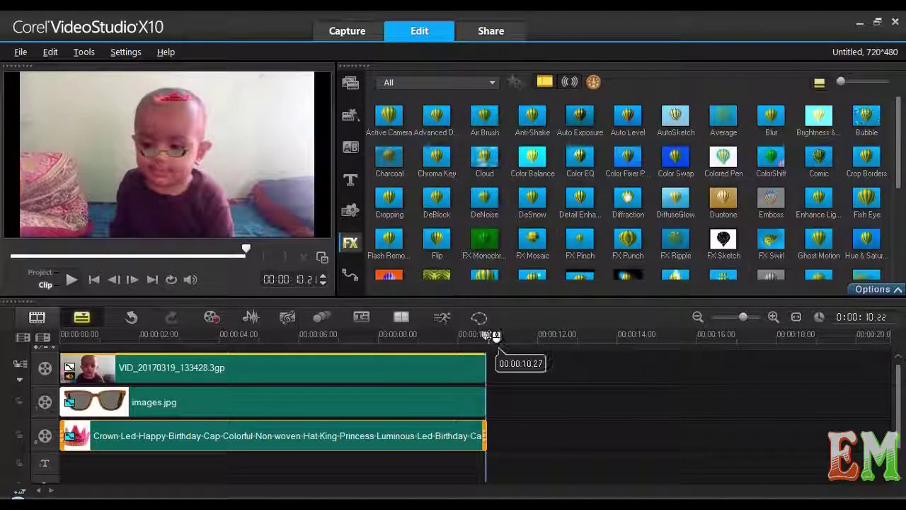
# - Return to the start of the timeline and play the project with the sunglasses and crown overlays
pyautogui.click(63, 334)
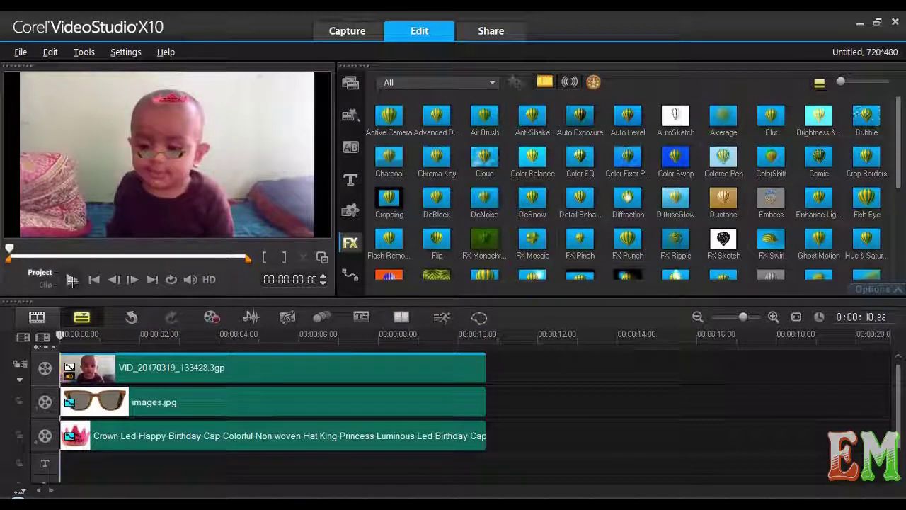
pyautogui.click(71, 280)
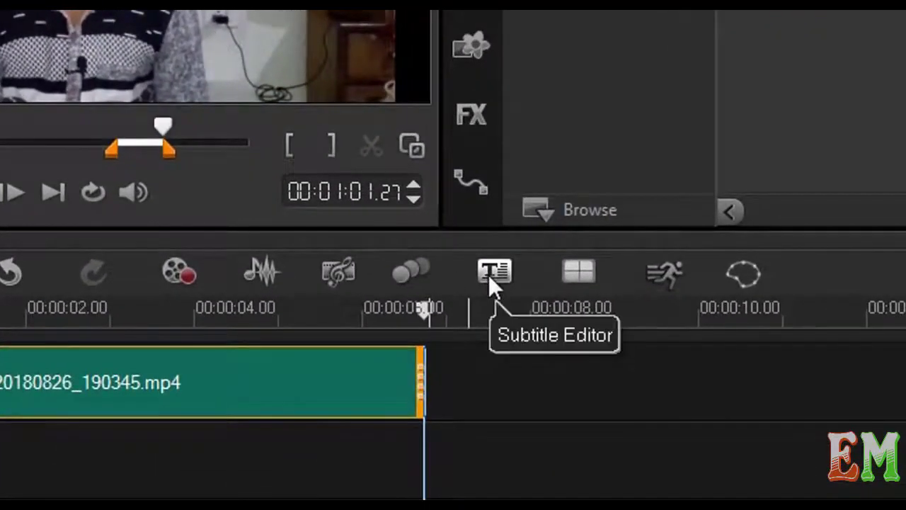
# - Open the Subtitle Editor's text options and set the subtitle font to Cooper BlkIt BT with italic style
pyautogui.click(493, 271)
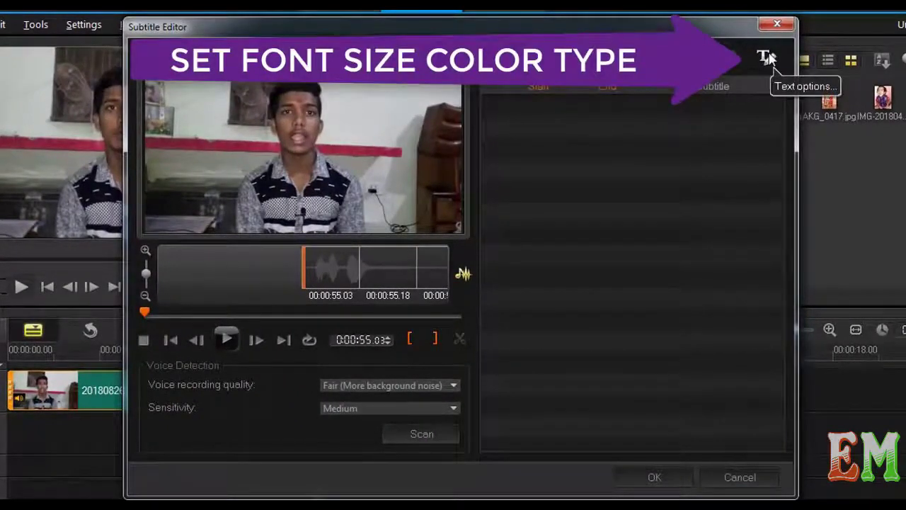
pyautogui.click(766, 57)
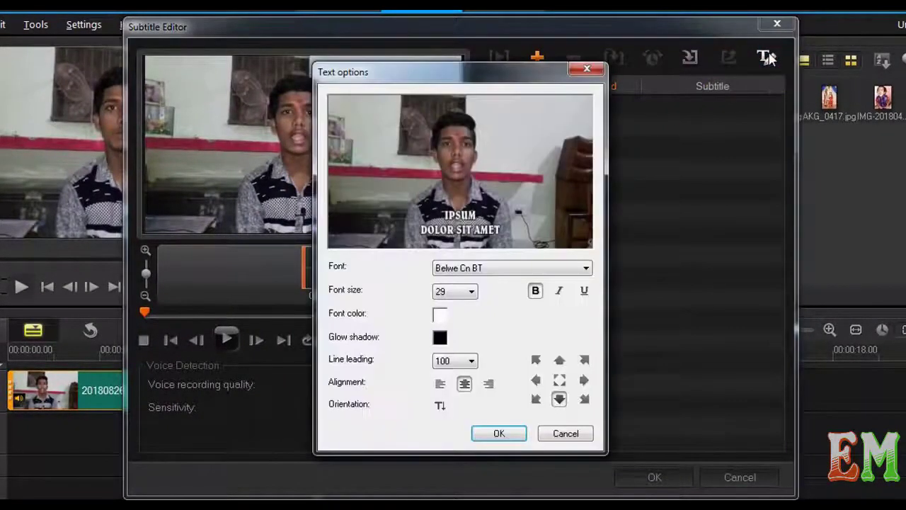
pyautogui.click(517, 264)
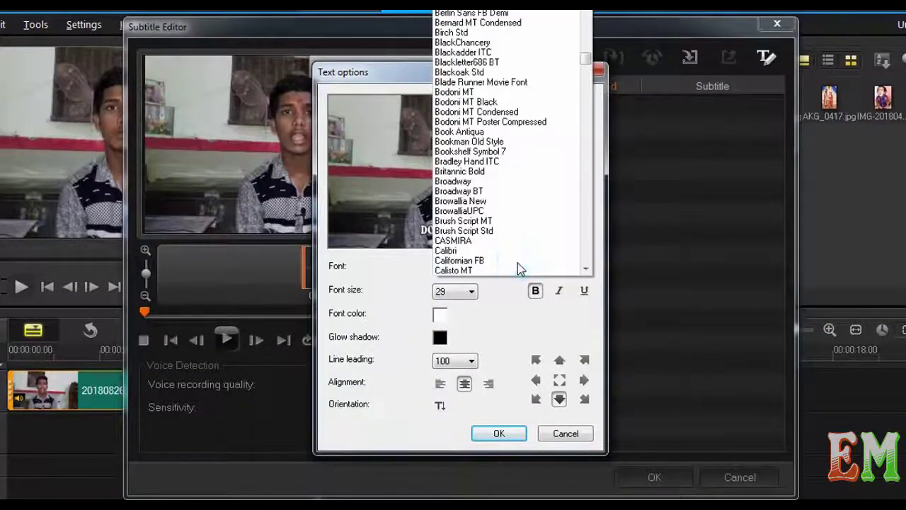
pyautogui.click(516, 171)
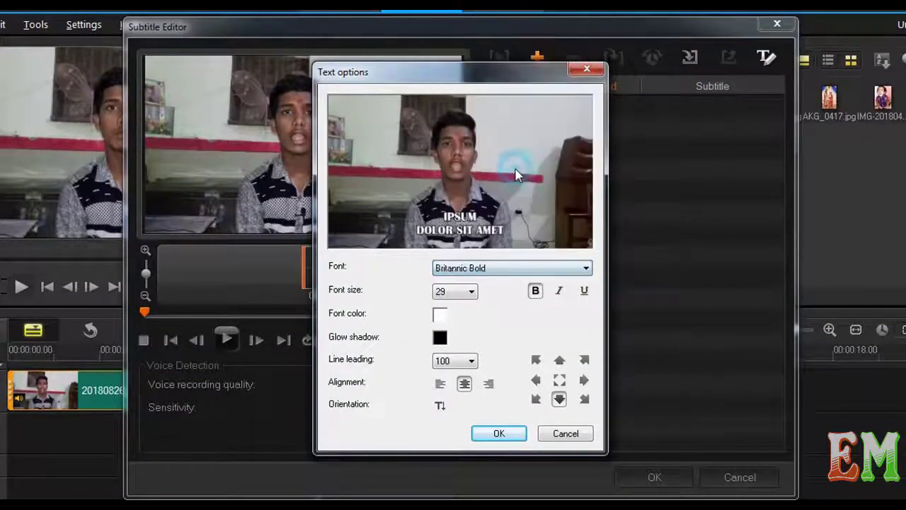
pyautogui.click(487, 272)
pyautogui.click(485, 240)
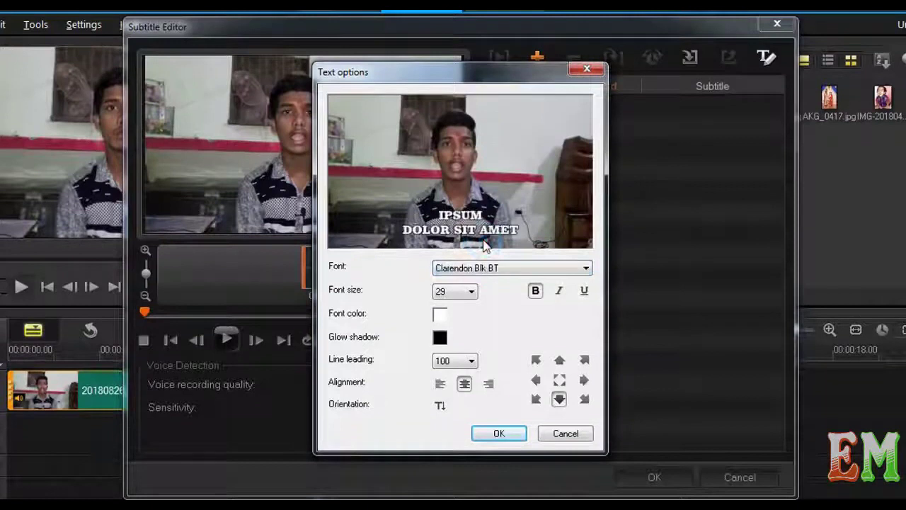
pyautogui.scroll(-4, 481, 271)
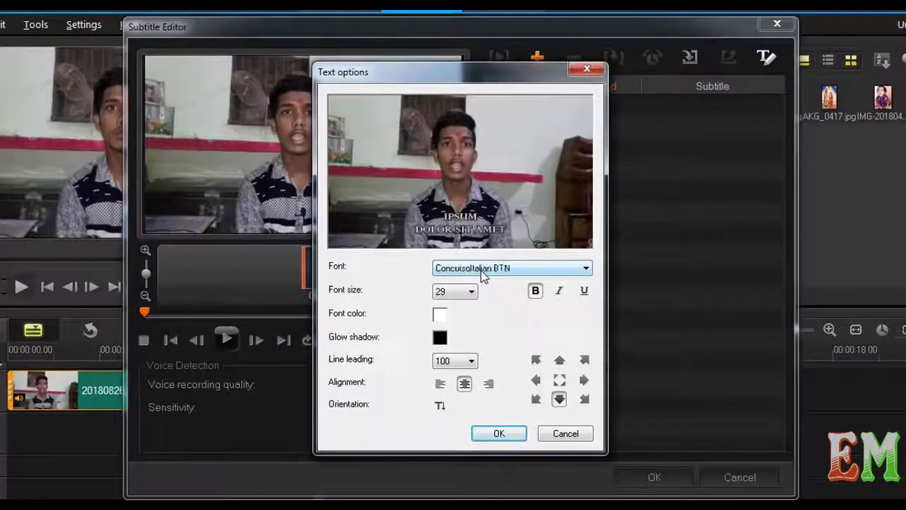
pyautogui.scroll(-2, 480, 272)
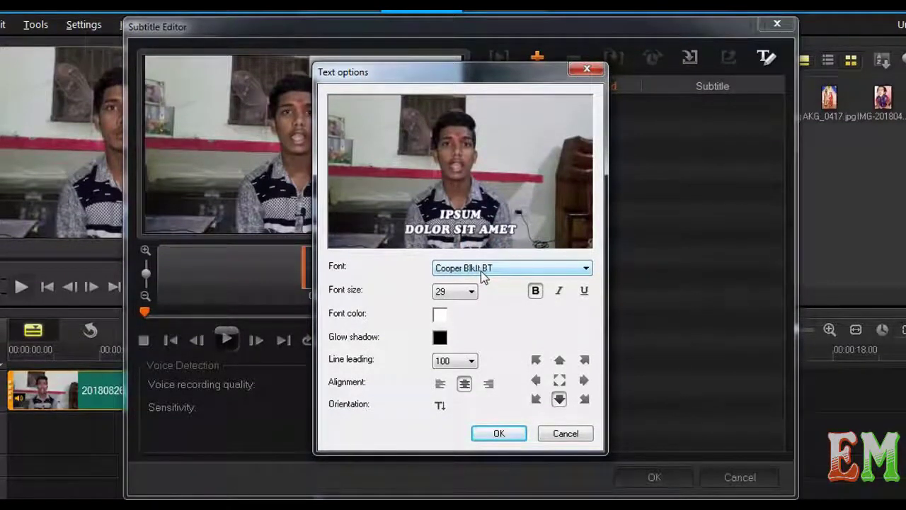
pyautogui.click(558, 291)
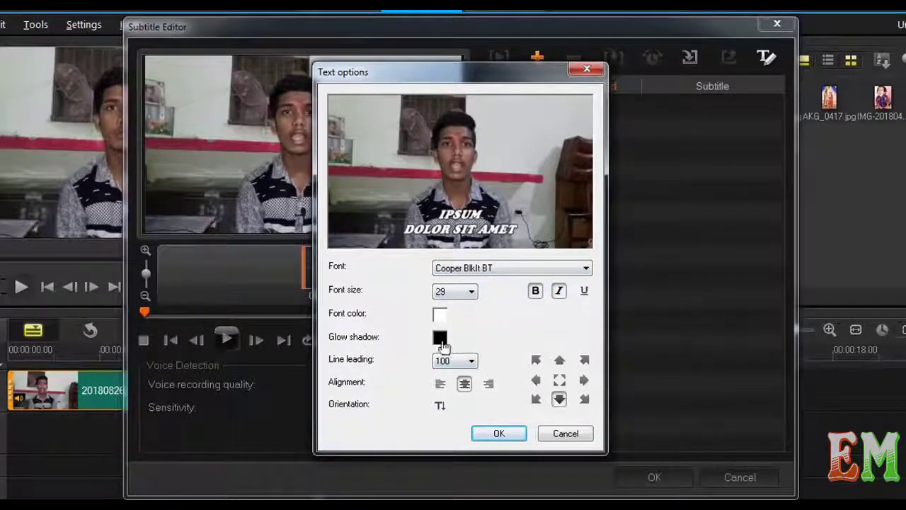
# - Try a green glow shadow on the subtitle text and return it to black
pyautogui.click(439, 340)
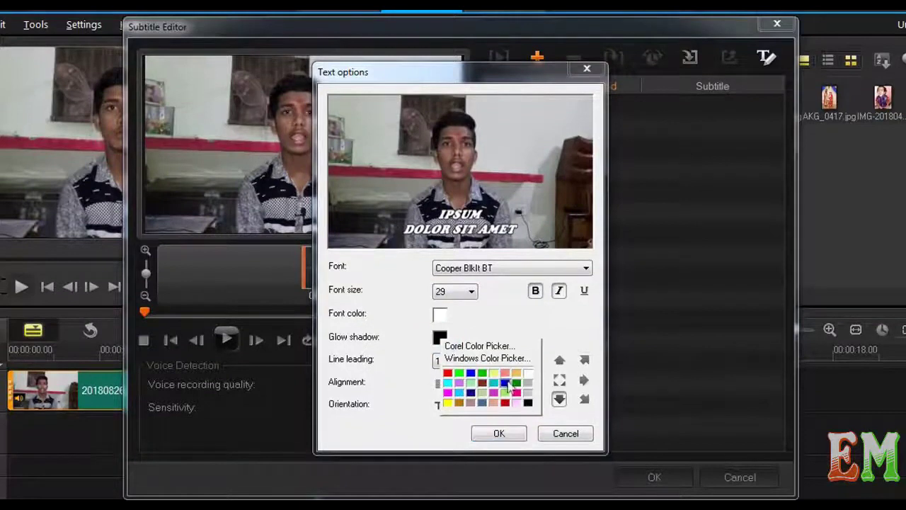
pyautogui.click(516, 384)
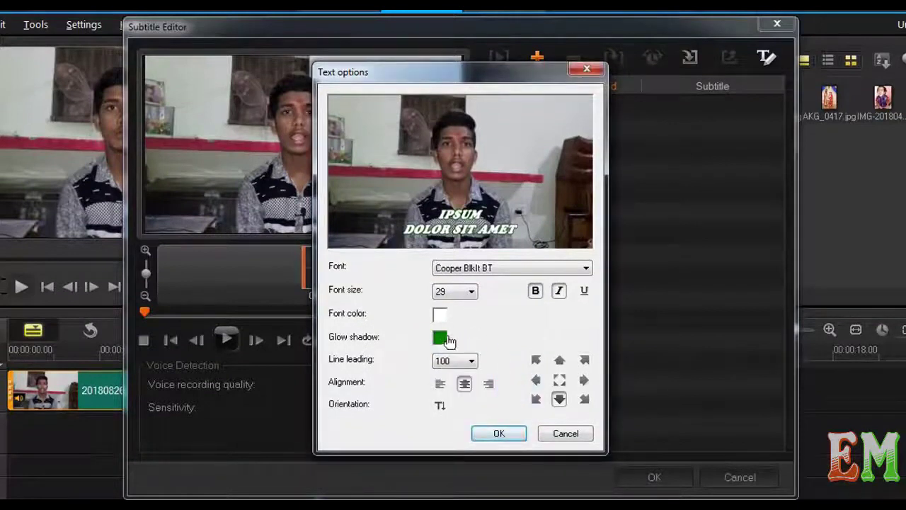
pyautogui.click(449, 338)
pyautogui.click(531, 400)
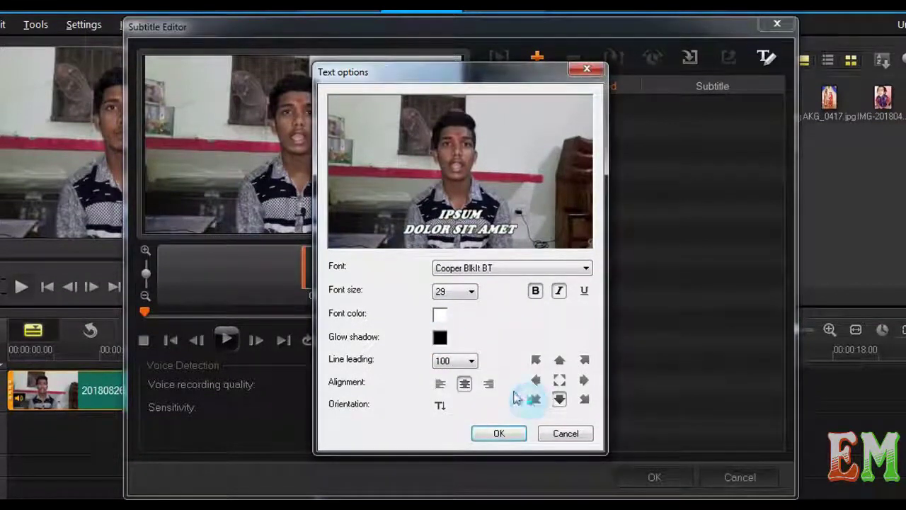
# - Accept the text options and scan the clip for voice segments with Fair (More background noise) quality and Medium sensitivity
pyautogui.click(497, 434)
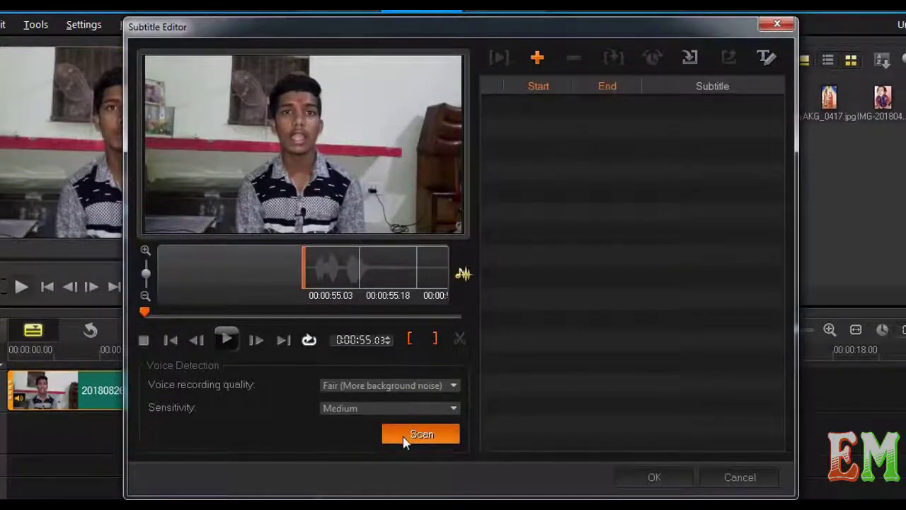
pyautogui.click(410, 431)
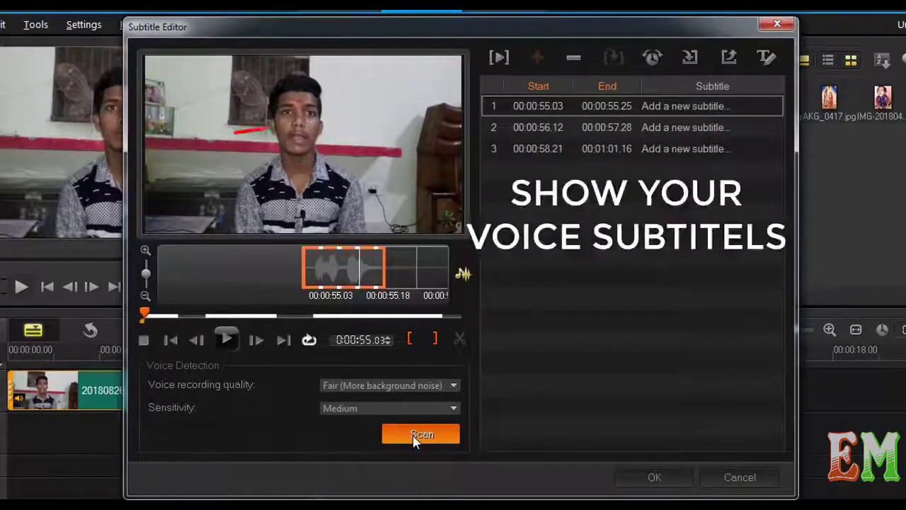
# - Look through the detected subtitle segments one by one and reselect the first, leaving their text unedited
pyautogui.click(698, 110)
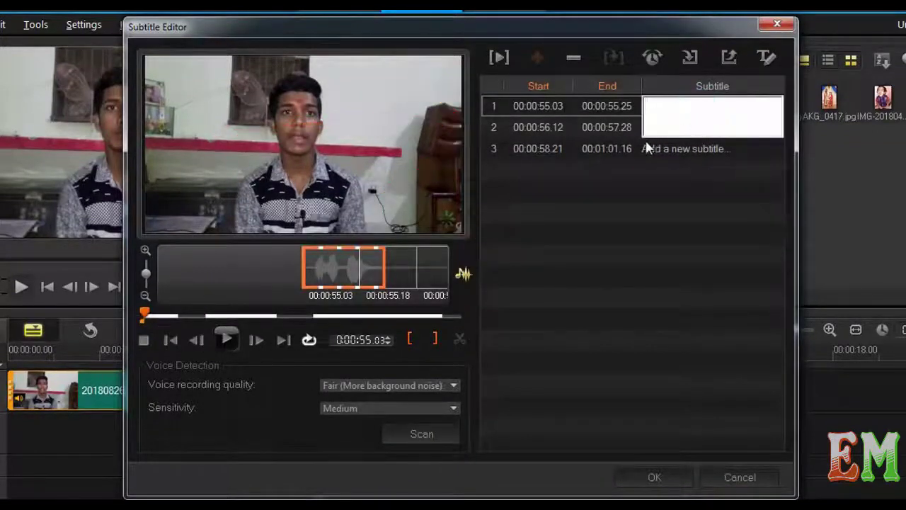
pyautogui.click(616, 118)
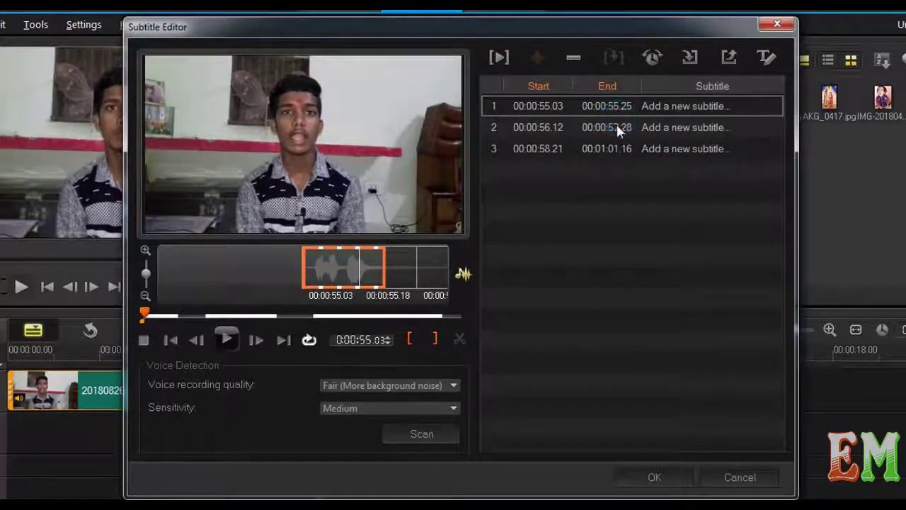
pyautogui.click(615, 127)
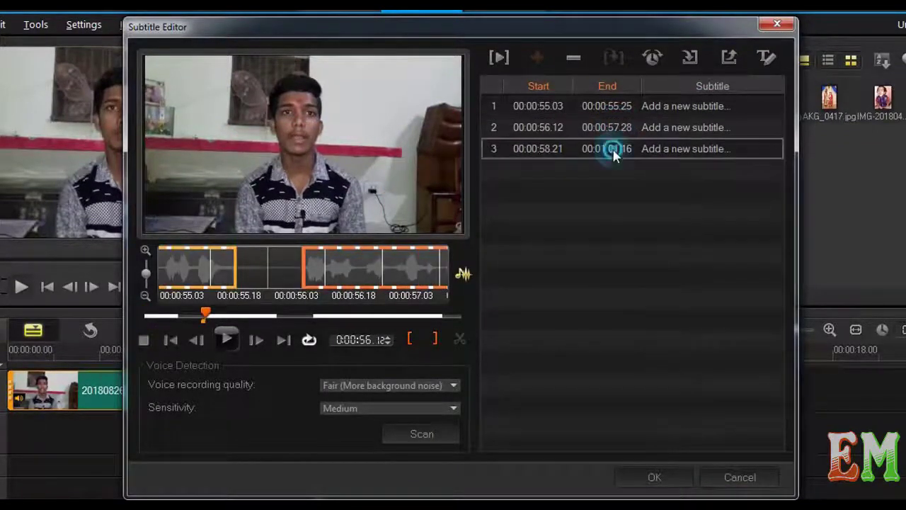
pyautogui.click(611, 147)
pyautogui.click(621, 106)
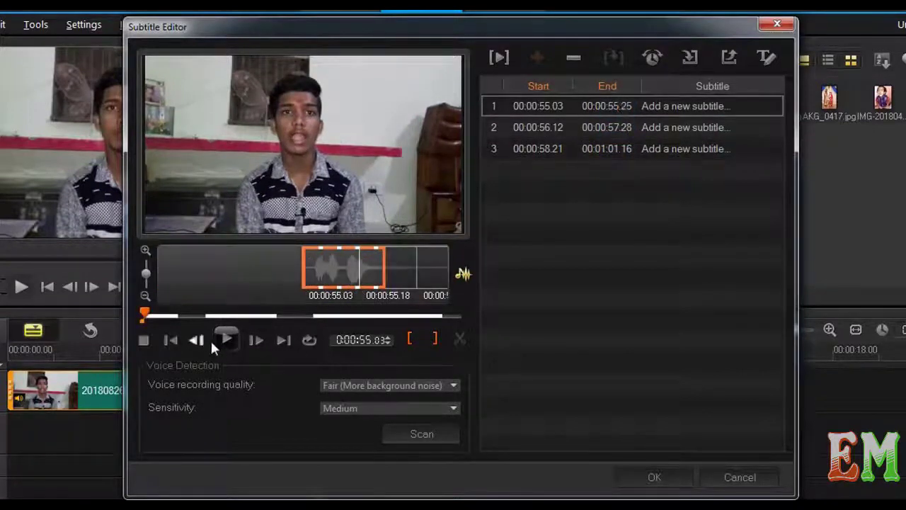
# - Listen to the first voice segment and enter "HALLO FRIENDS" as its subtitle
pyautogui.click(227, 339)
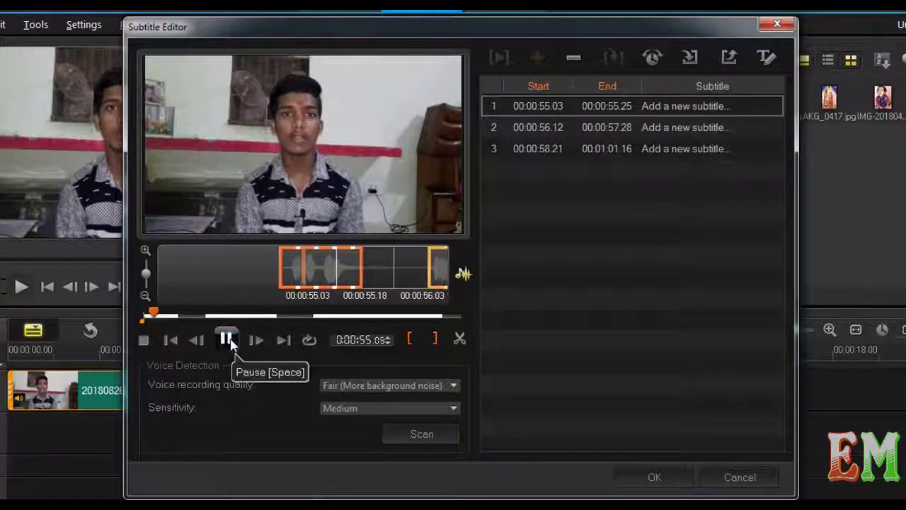
pyautogui.click(227, 340)
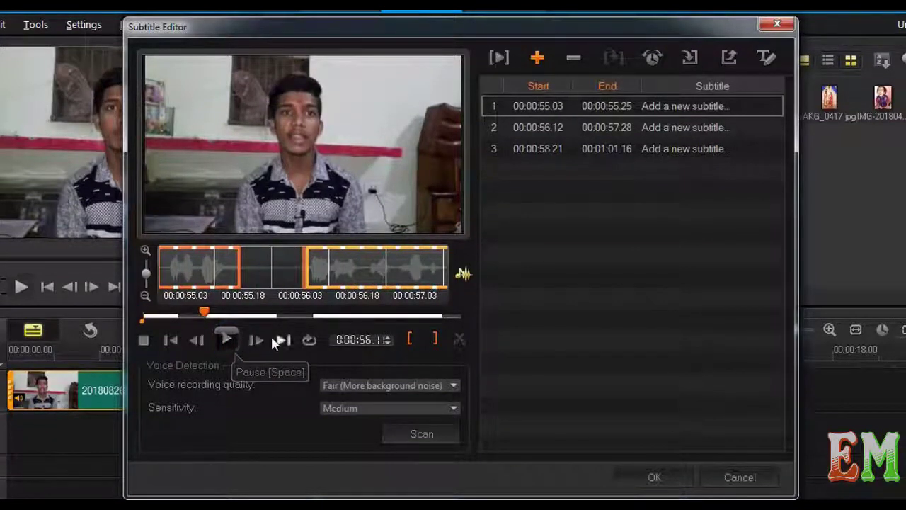
pyautogui.click(703, 108)
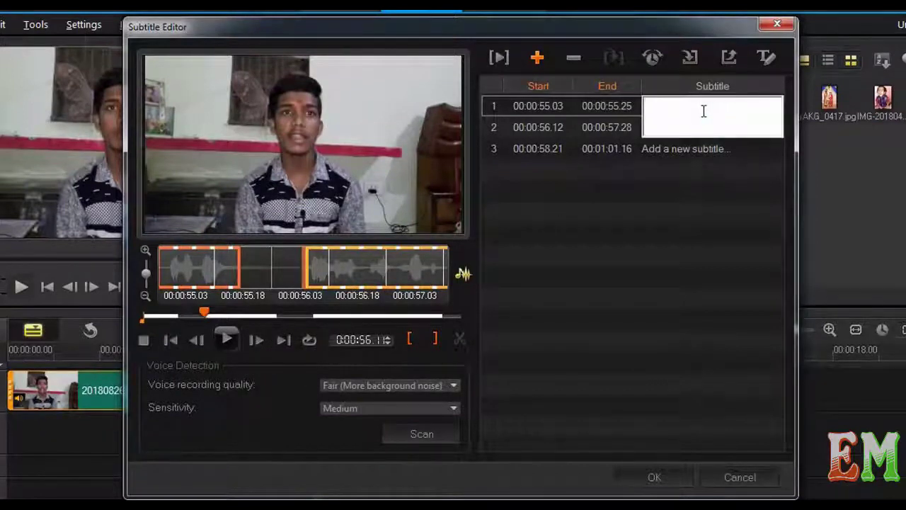
pyautogui.write('HALLO FRIENDS')
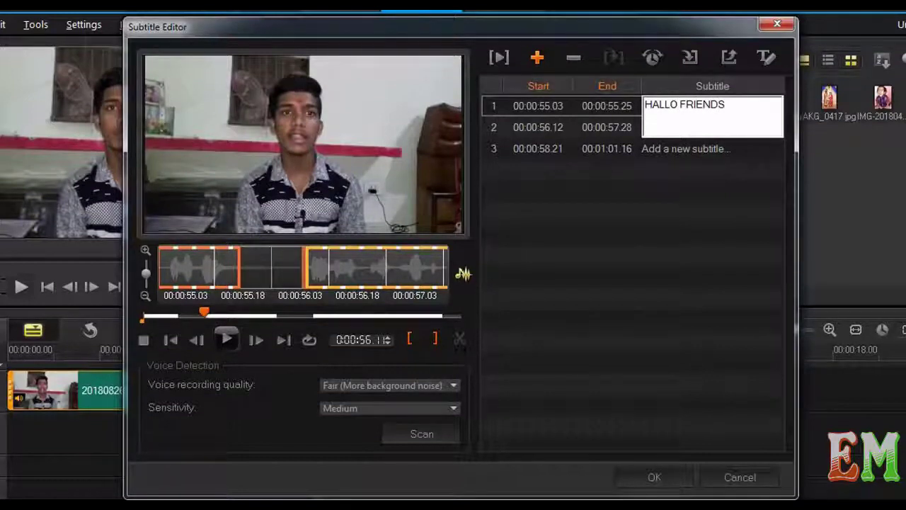
pyautogui.press('Return')
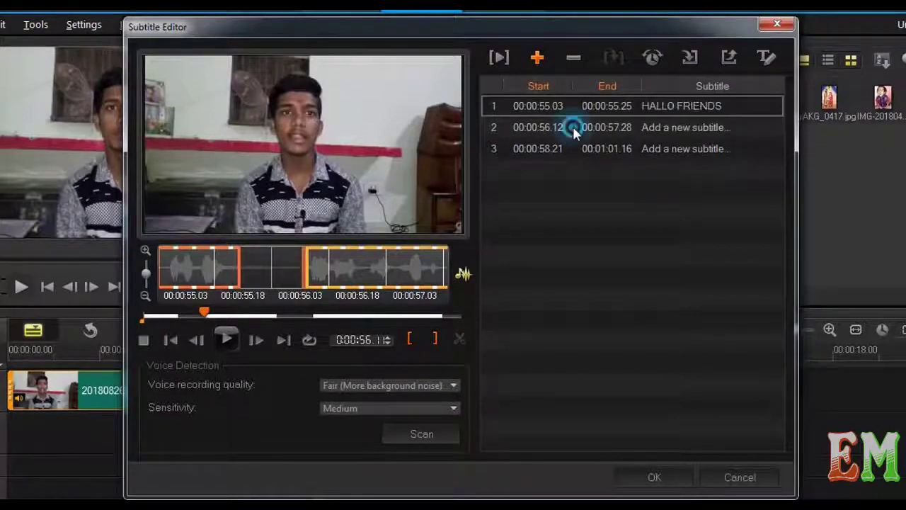
# - Listen to the second voice segment and enter "MY NAME IS" followed by the speaker's full name as its subtitle
pyautogui.click(647, 127)
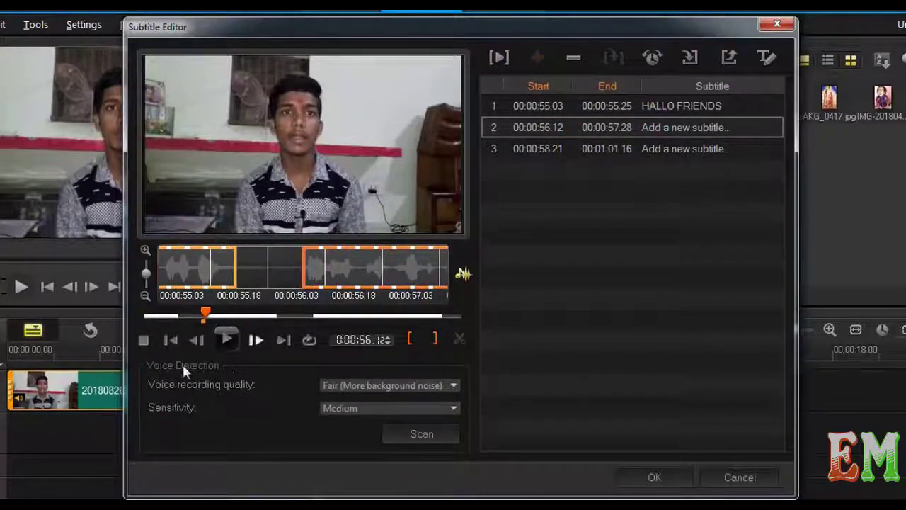
pyautogui.click(226, 342)
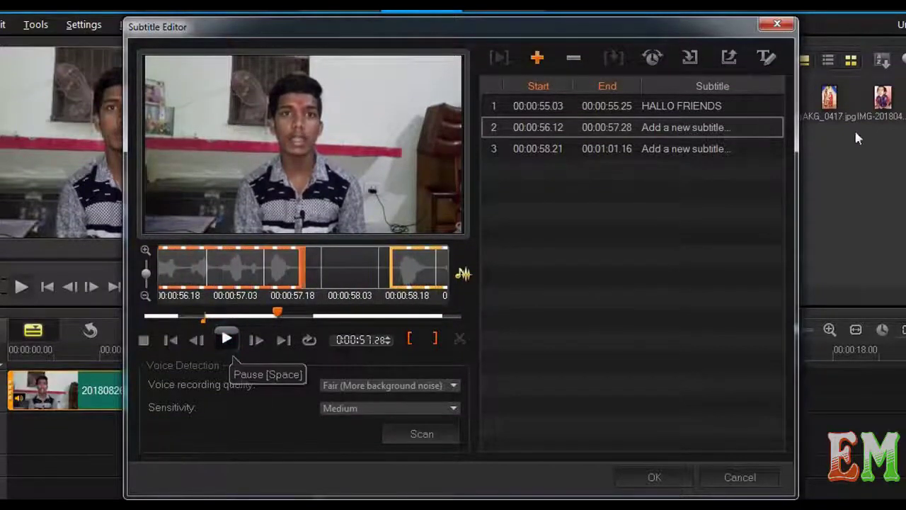
pyautogui.click(658, 131)
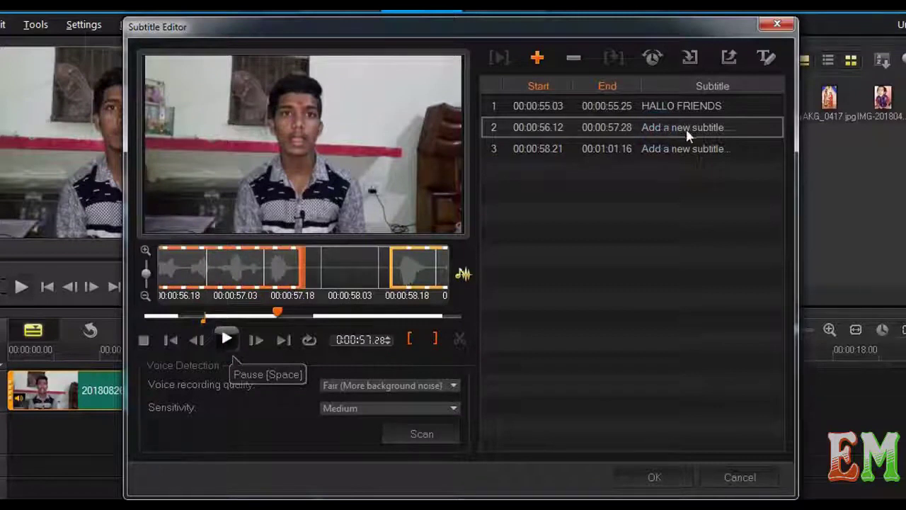
pyautogui.click(667, 133)
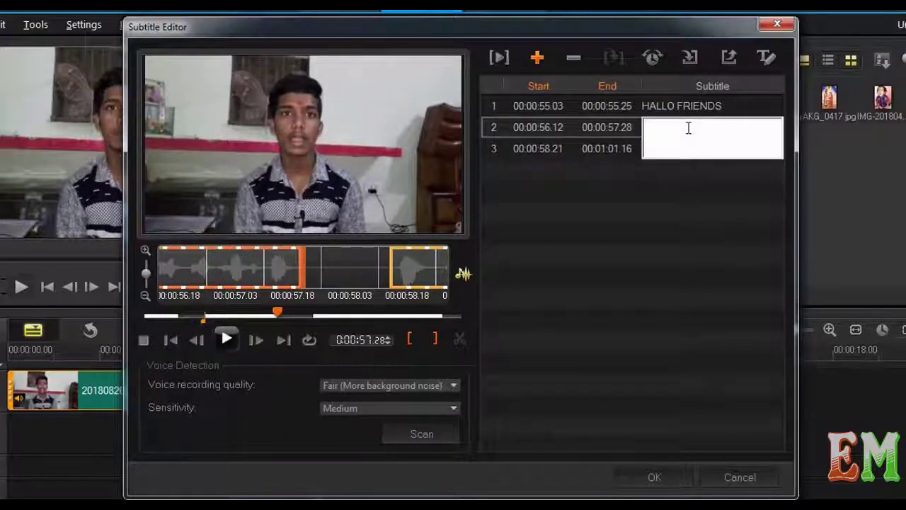
pyautogui.write('MY NAME IS PUNEE')
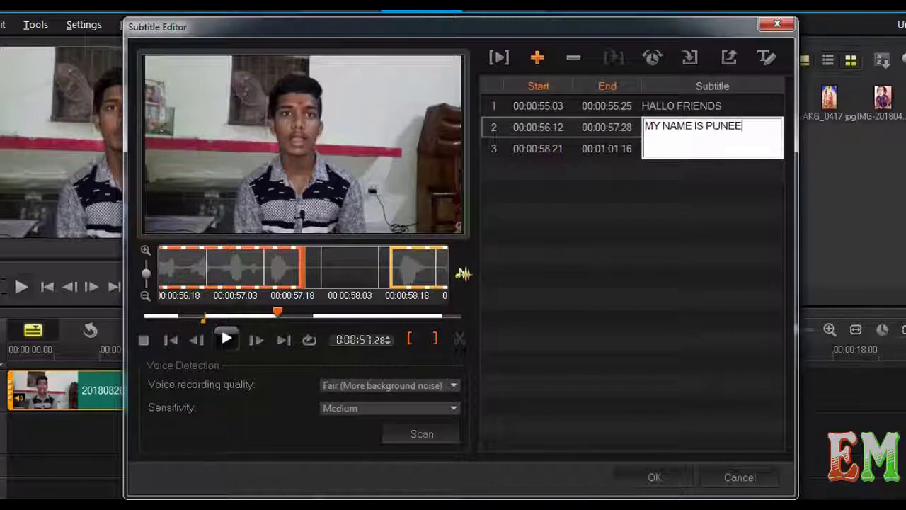
pyautogui.write('T KUMAR GUP')
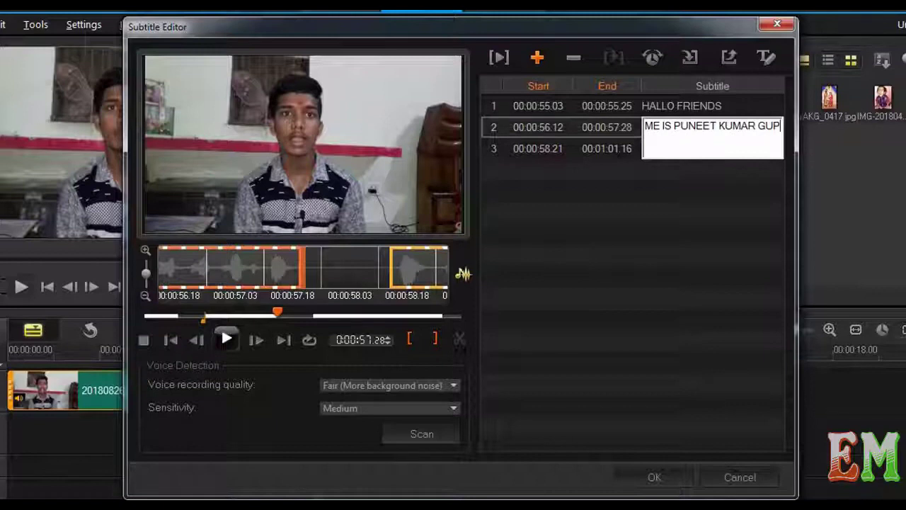
pyautogui.write('TA')
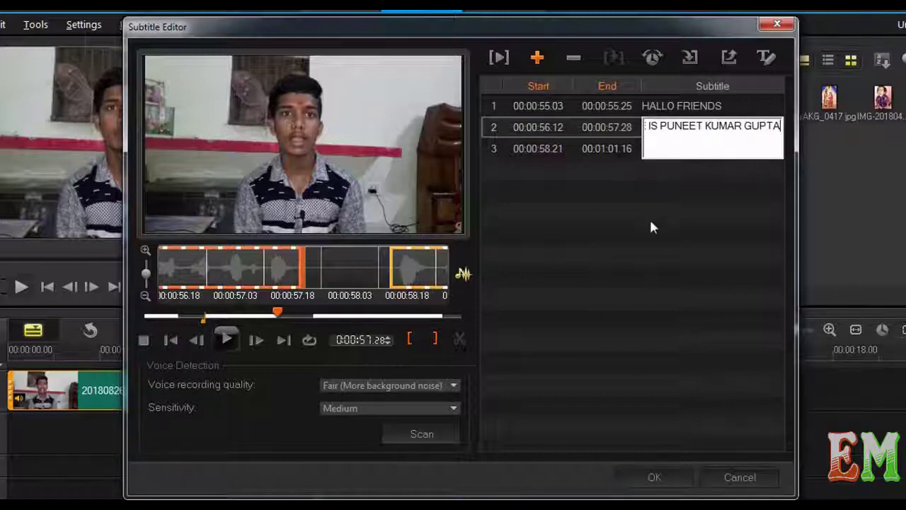
# - Listen to the third voice segment and enter "AND WELCOME TO MY YOUTUBE CHANNEL" as its subtitle
pyautogui.click(593, 145)
pyautogui.click(686, 148)
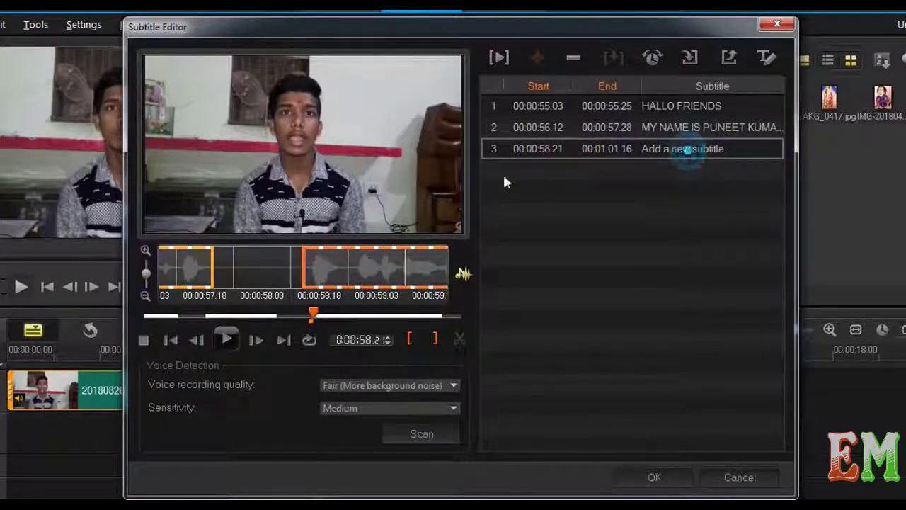
pyautogui.click(222, 345)
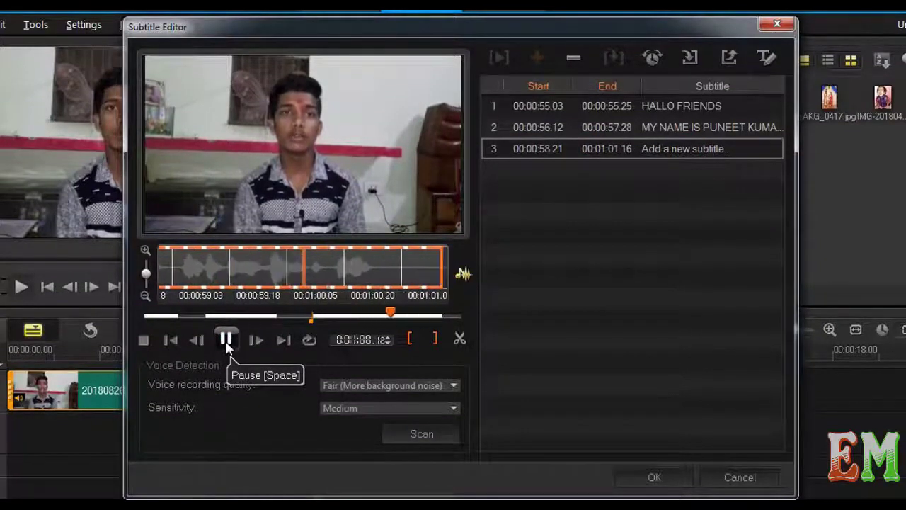
pyautogui.click(227, 341)
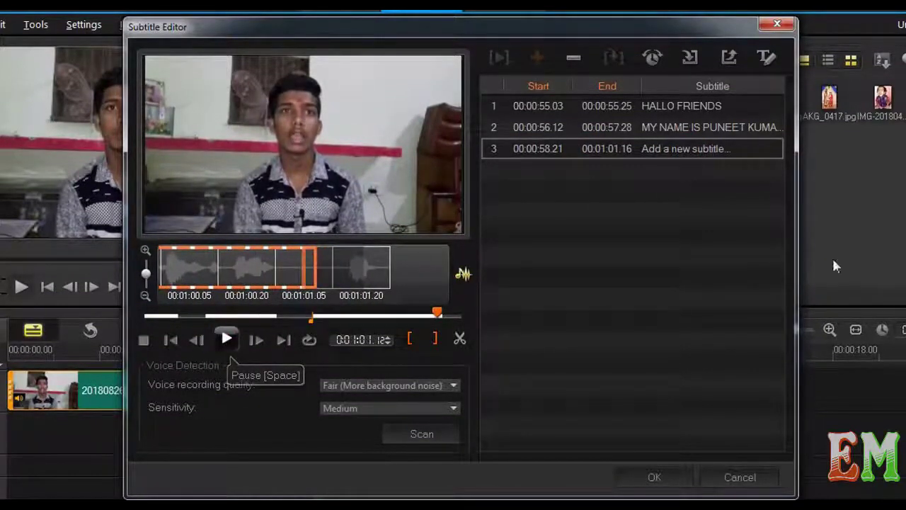
pyautogui.click(687, 148)
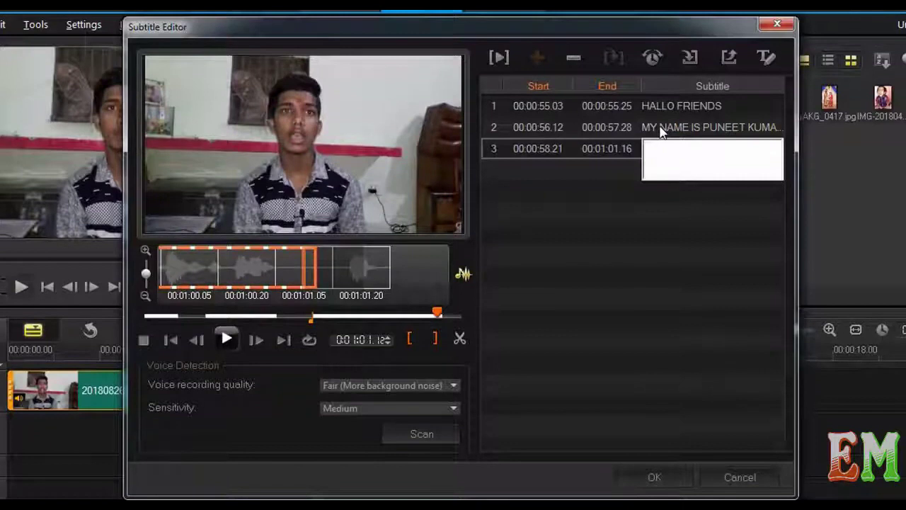
pyautogui.write('AND WELCOM')
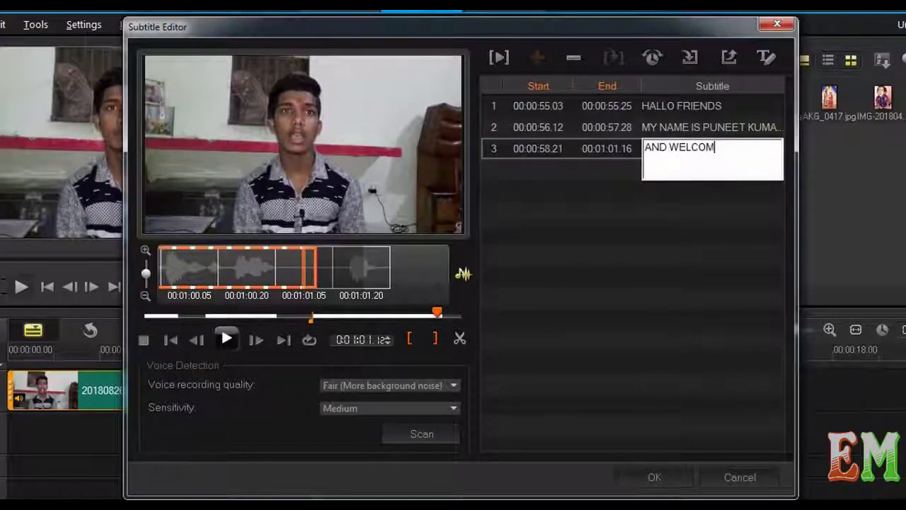
pyautogui.write('E TO M')
pyautogui.write('Y YOUTU')
pyautogui.write('BE CH')
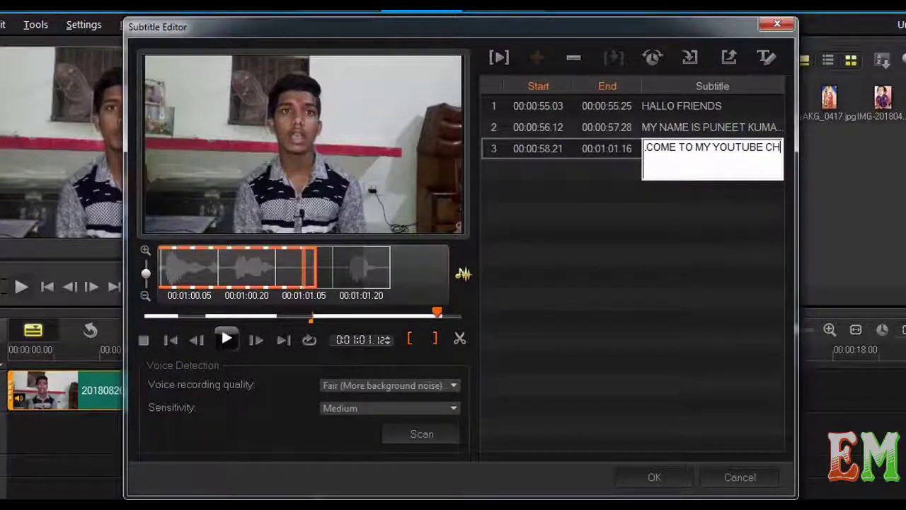
pyautogui.write('ANNEL')
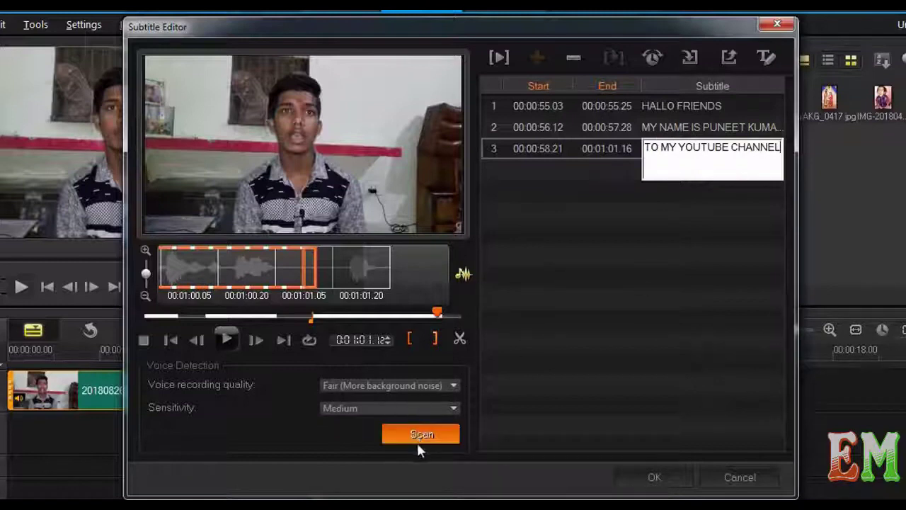
# - Preview the subtitled clip in the Subtitle Editor and accept the subtitles onto the title track
pyautogui.click(225, 340)
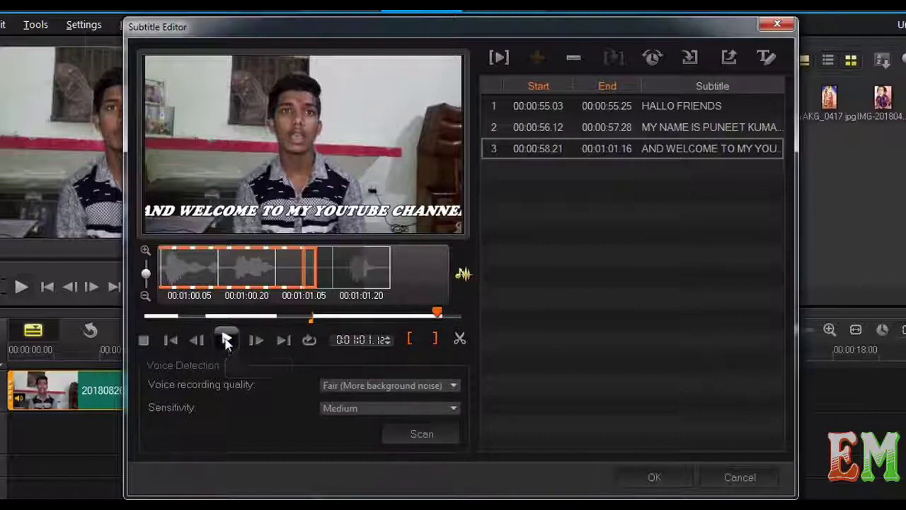
pyautogui.click(226, 340)
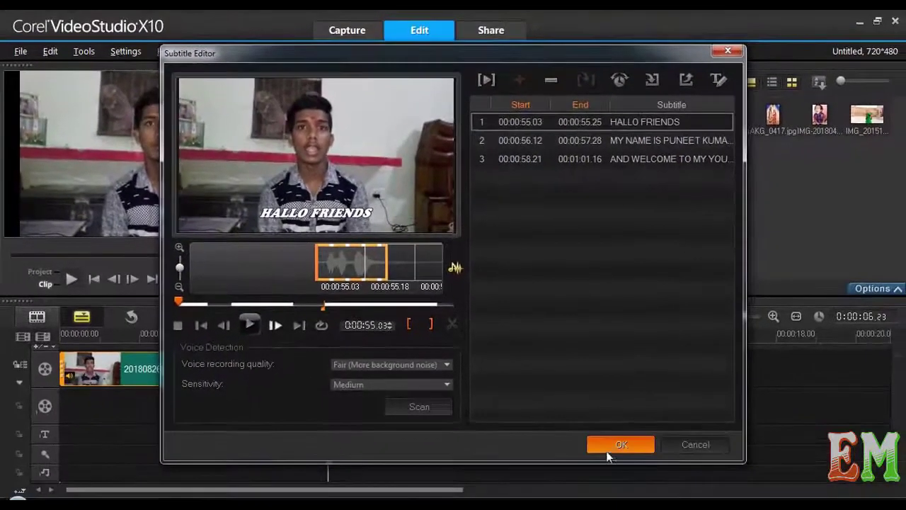
pyautogui.click(637, 460)
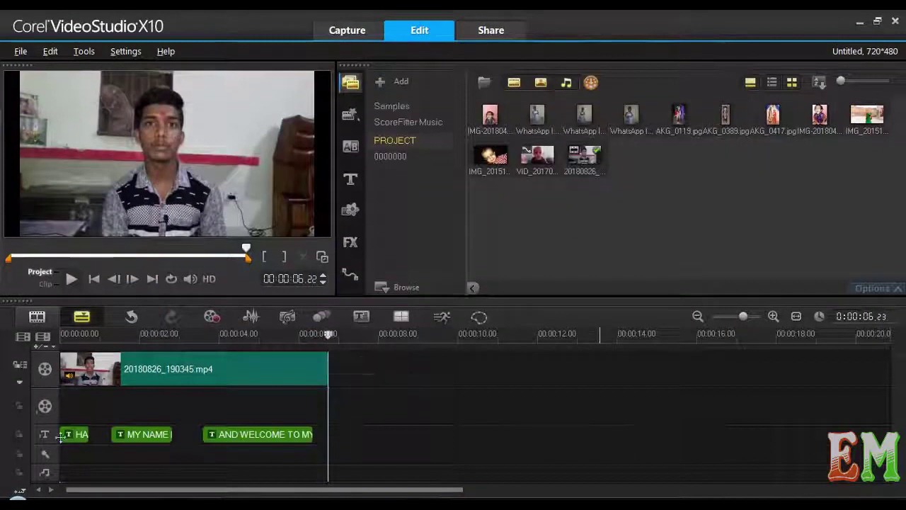
# - Play the subtitled project from the start and trim the talking clip's end to the last subtitle's end, about 00:00:06.11
pyautogui.moveTo(331, 337); pyautogui.dragTo(45, 331)
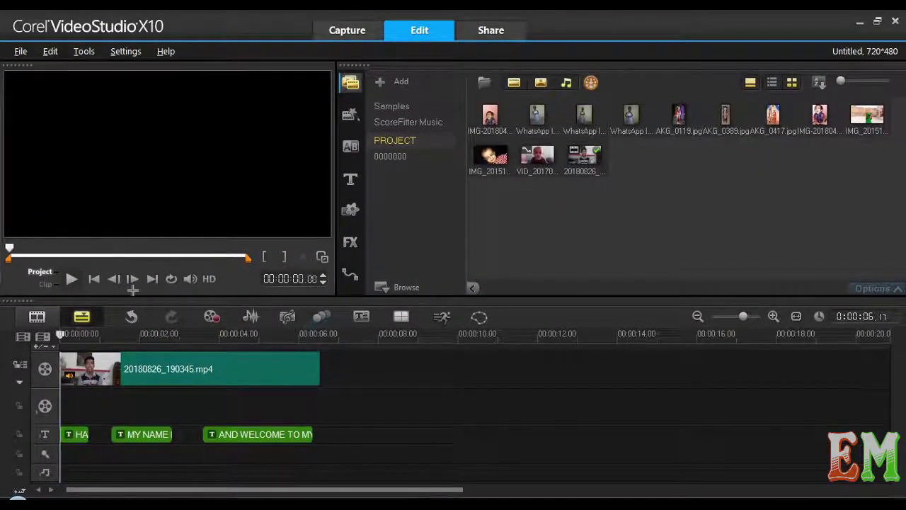
pyautogui.click(71, 278)
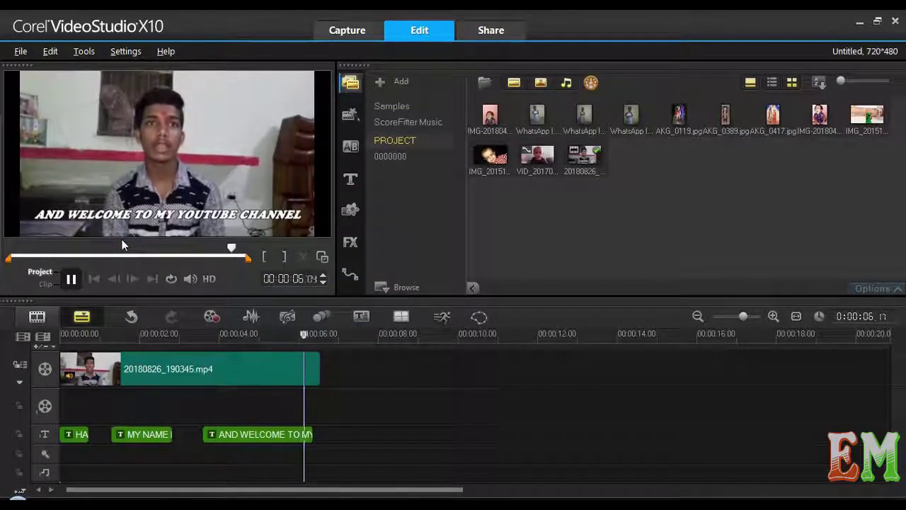
pyautogui.click(318, 369)
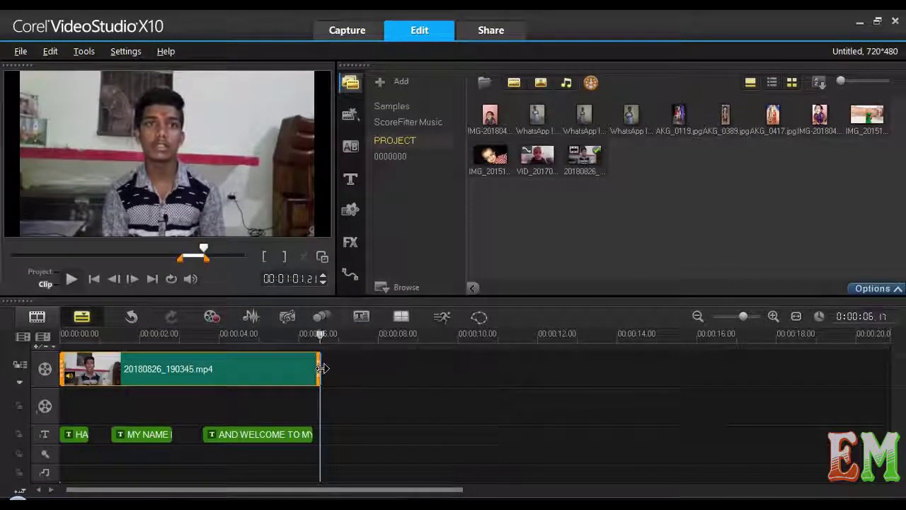
pyautogui.moveTo(322, 368); pyautogui.dragTo(312, 358)
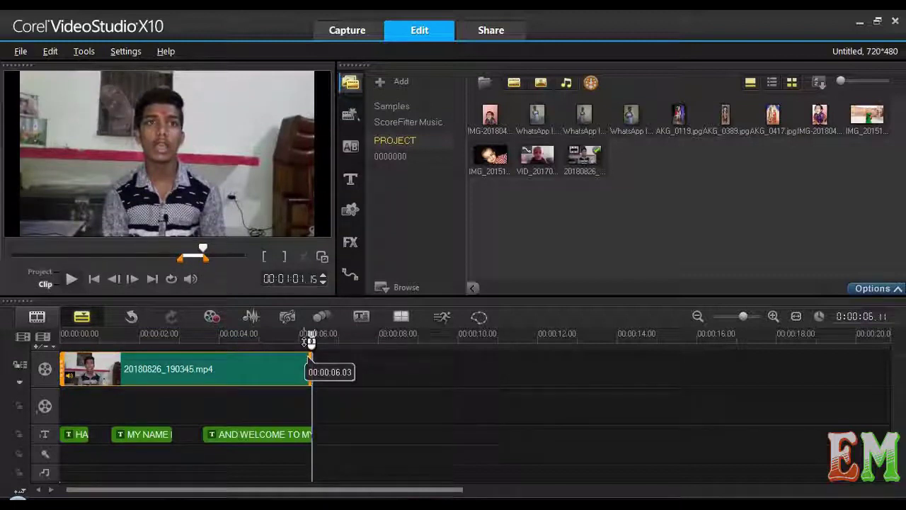
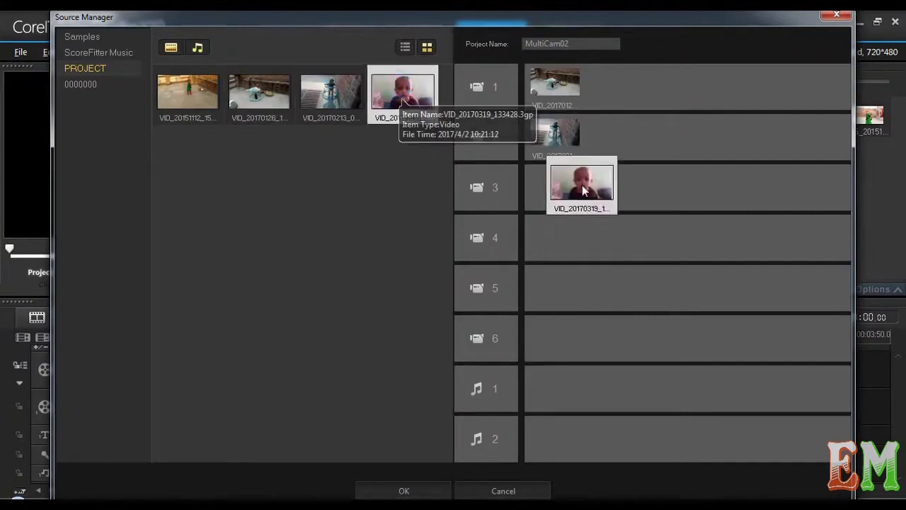
# - Assign the VID_20151112 clip to camera 4 in the Source Manager and accept the MultiCam02 sources
pyautogui.moveTo(195, 96); pyautogui.dragTo(566, 248)
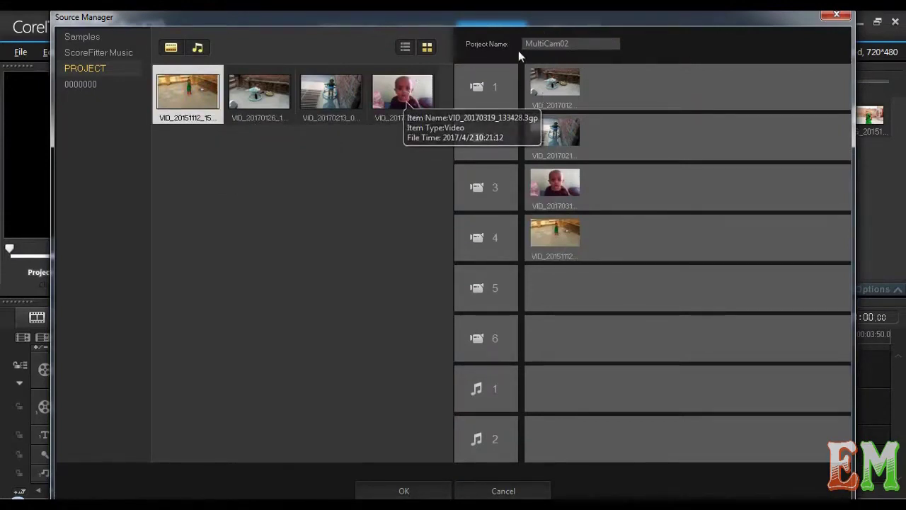
pyautogui.click(405, 489)
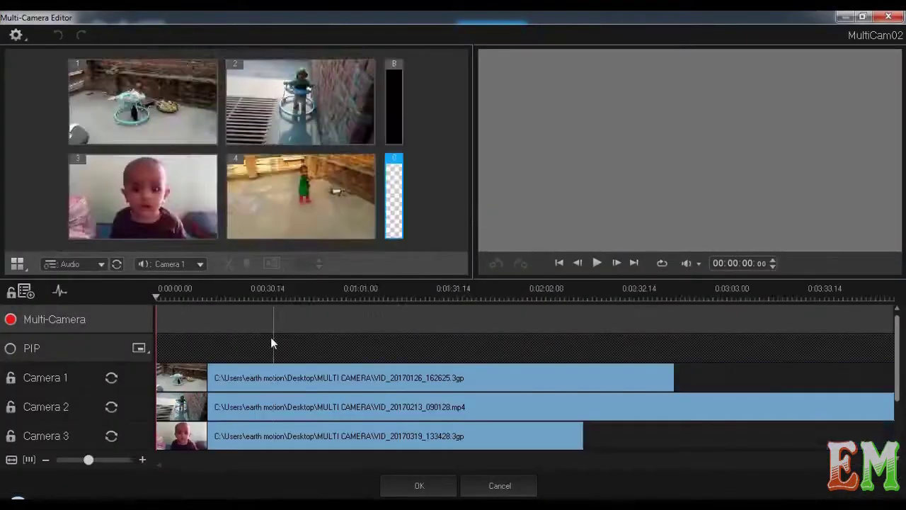
# - Play the four synchronized clips from the start and switch live through cameras 1, 2, 3, 4, 1, 2, 4 and 3
pyautogui.click(596, 262)
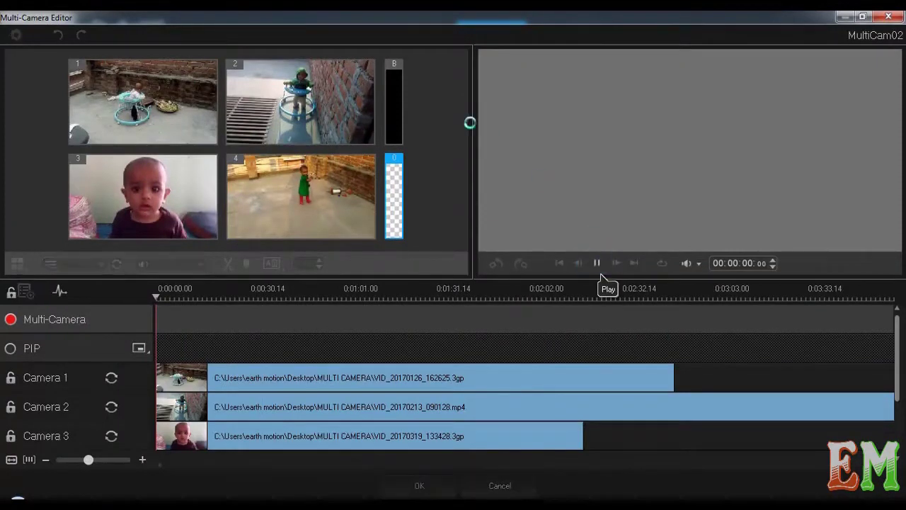
pyautogui.click(153, 114)
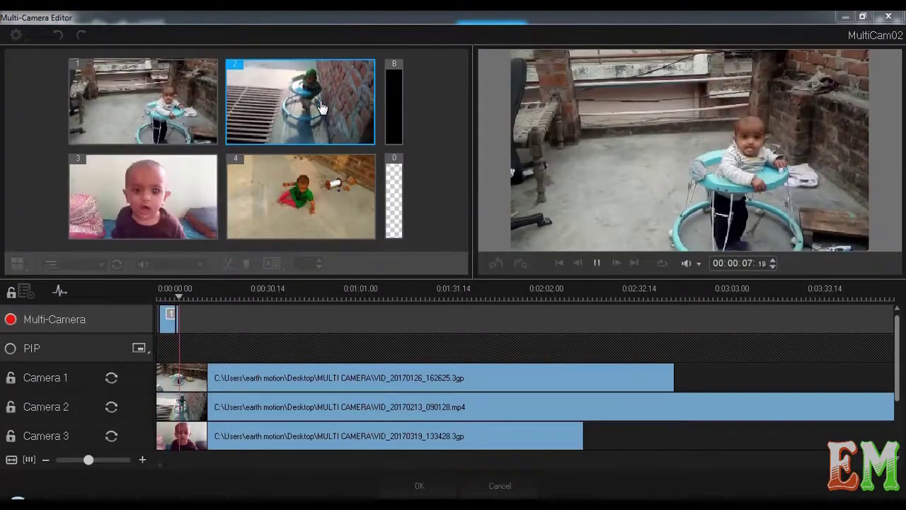
pyautogui.click(322, 106)
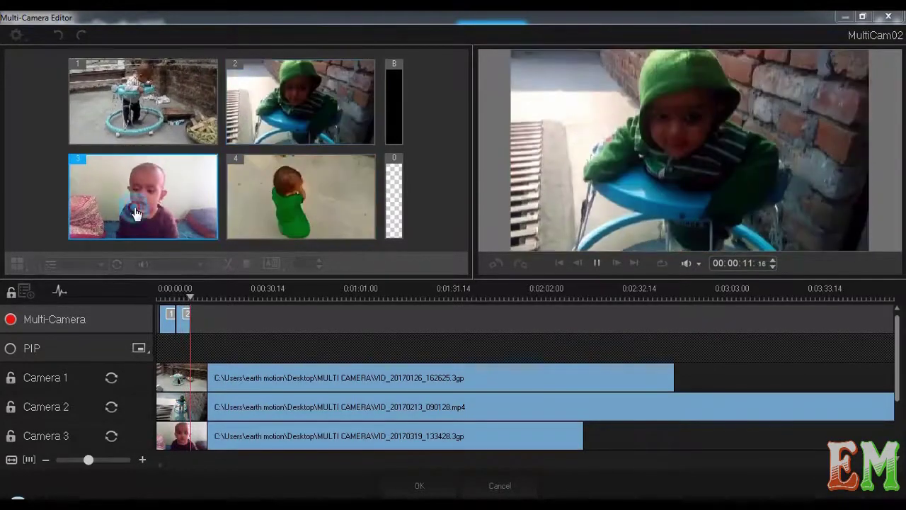
pyautogui.click(135, 214)
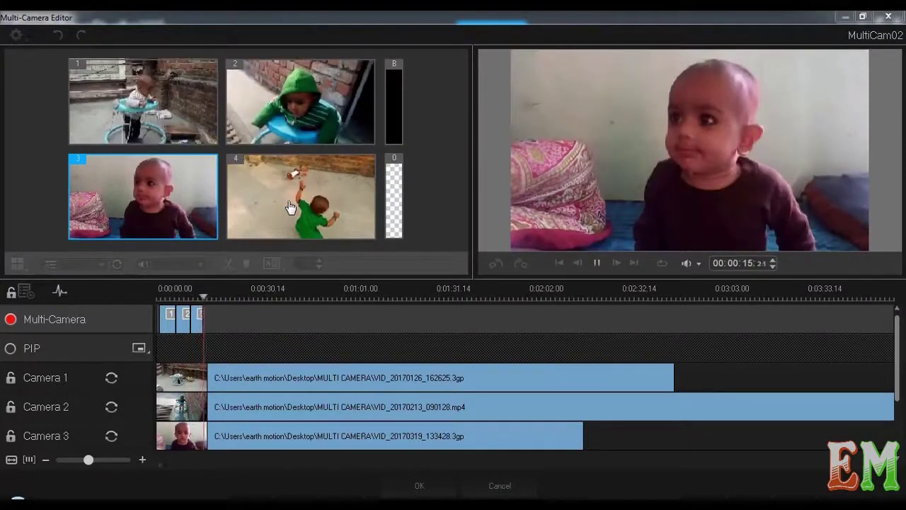
pyautogui.click(290, 207)
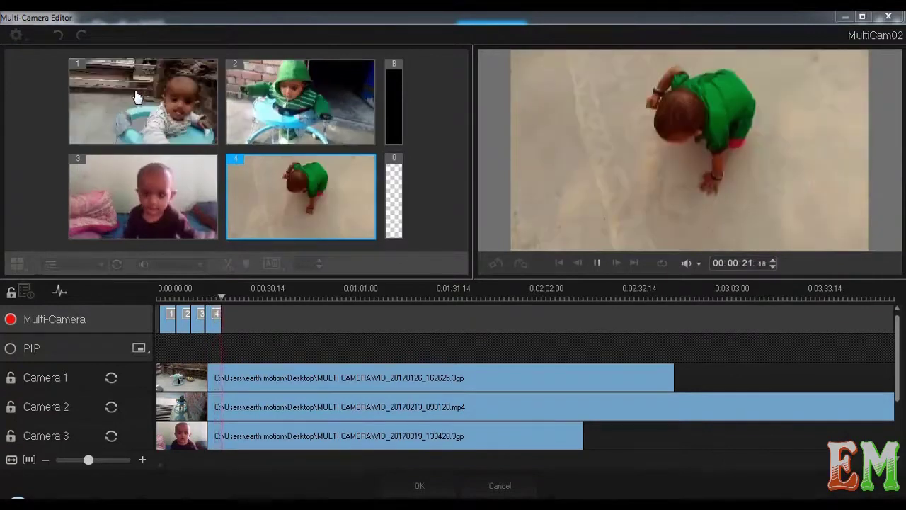
pyautogui.click(138, 97)
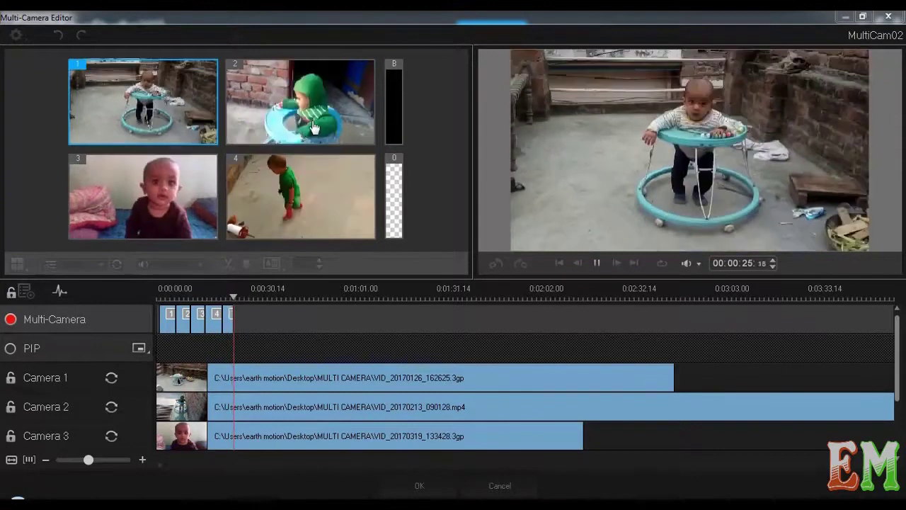
pyautogui.click(315, 125)
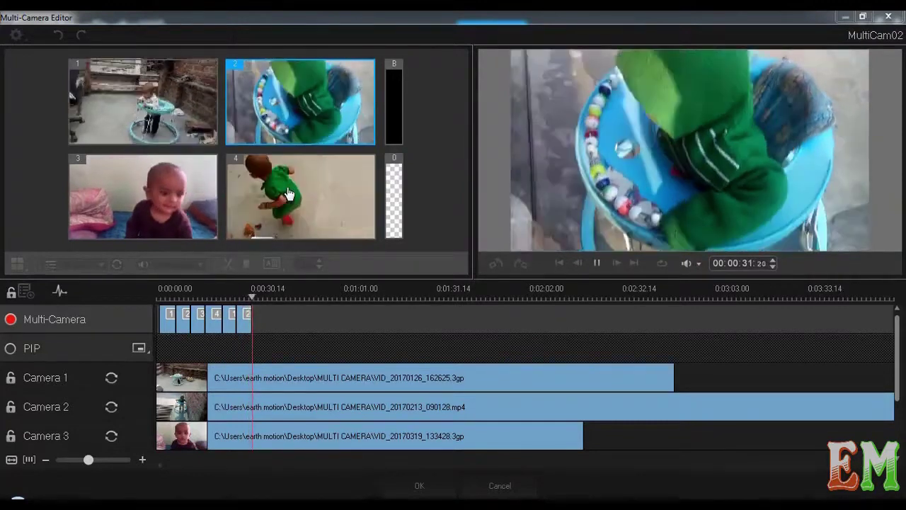
pyautogui.click(288, 194)
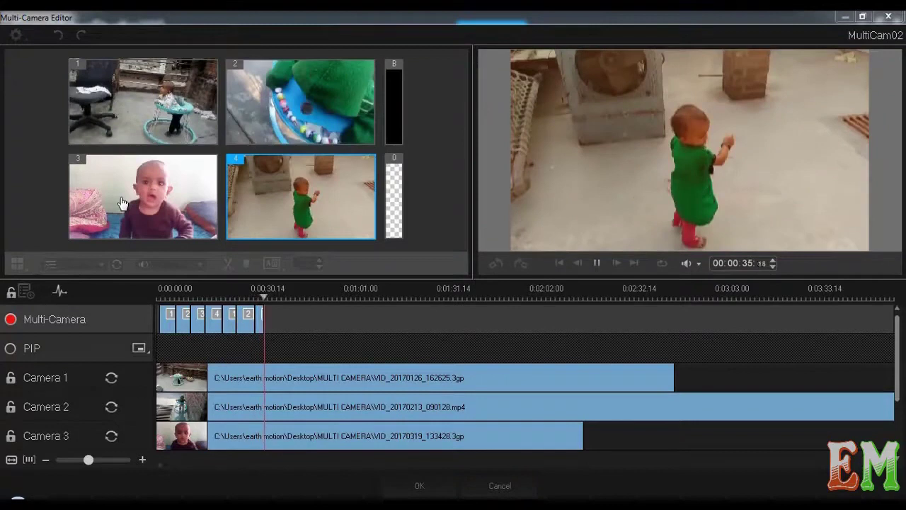
pyautogui.click(121, 203)
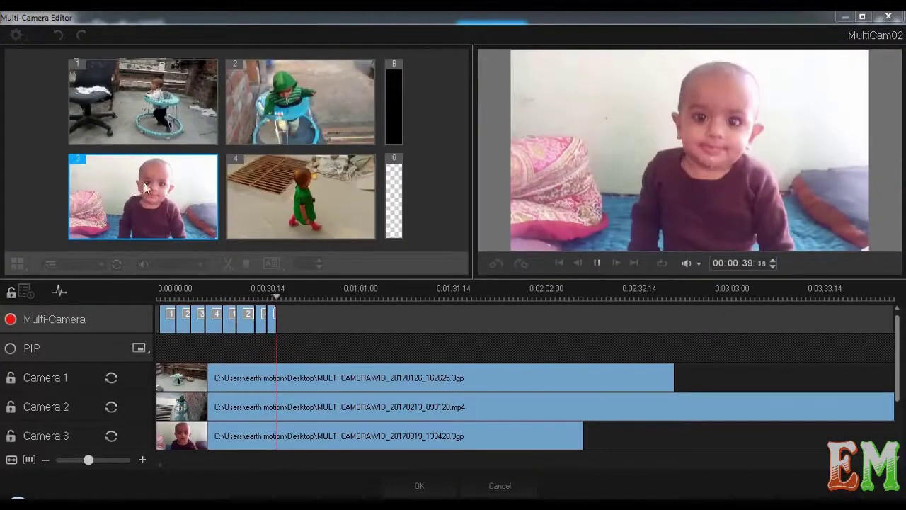
# - Continue the live cut through cameras 1, 2, 4, 3, 1, 2, 3, 4 and 1, stop at about 00:01:30, and accept the edit
pyautogui.click(168, 106)
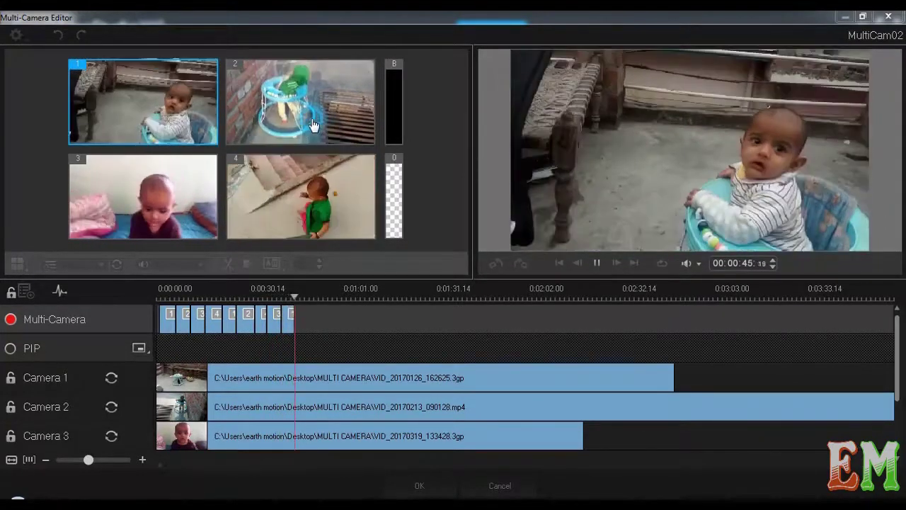
pyautogui.click(314, 125)
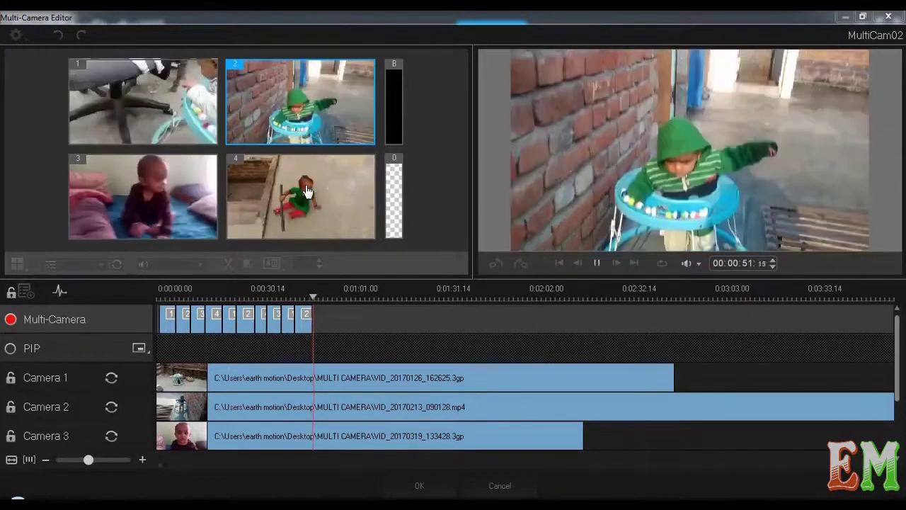
pyautogui.click(304, 191)
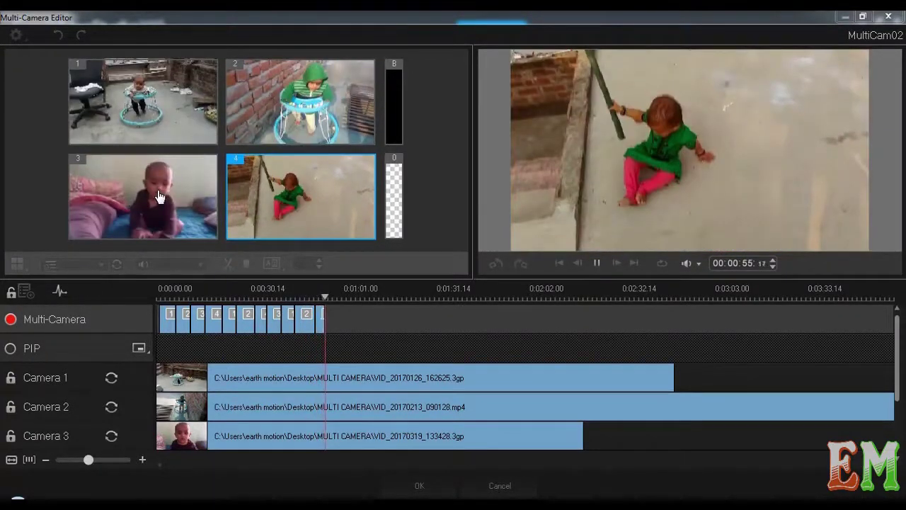
pyautogui.click(158, 197)
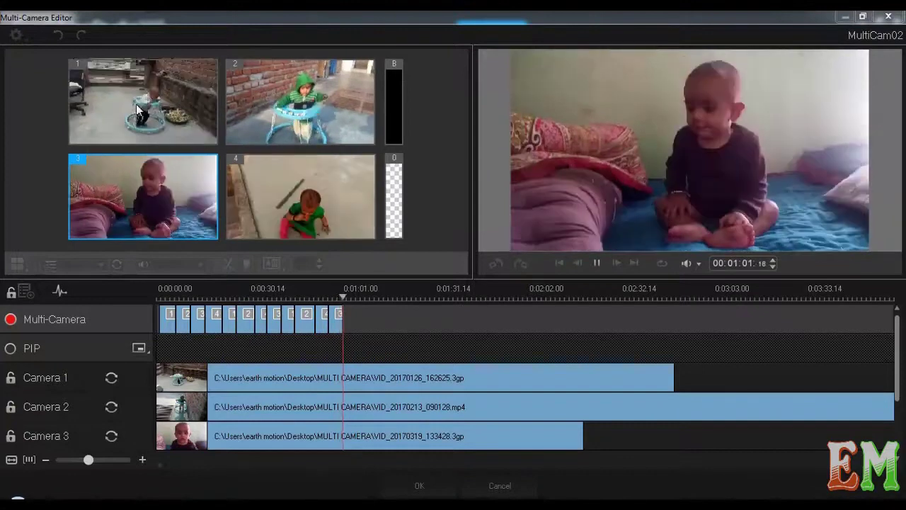
pyautogui.click(138, 108)
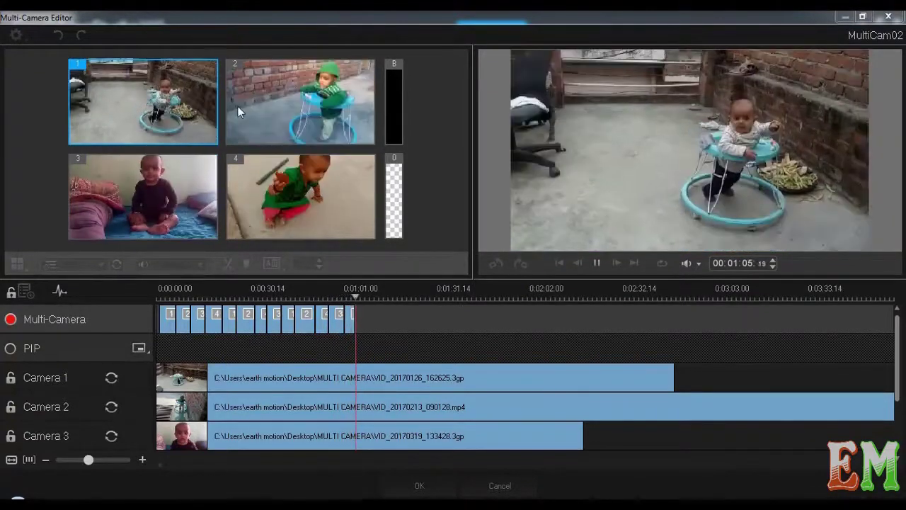
pyautogui.click(327, 101)
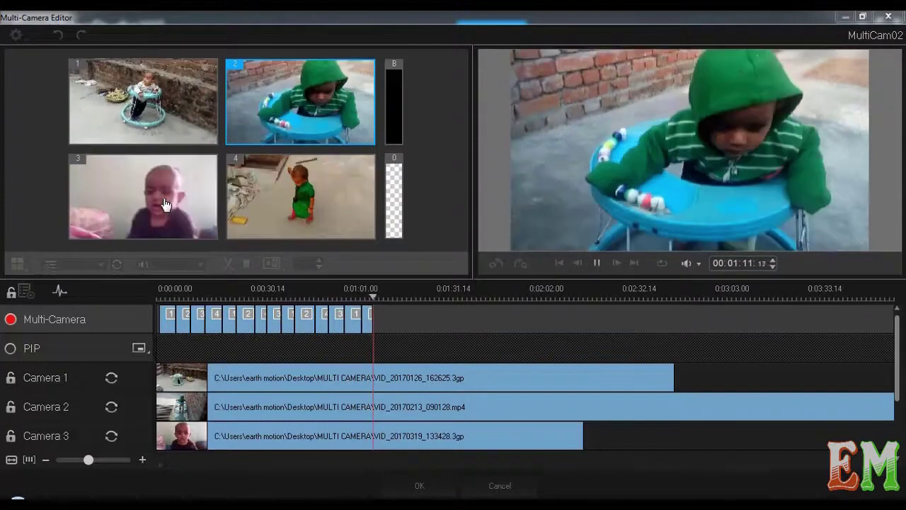
pyautogui.click(164, 206)
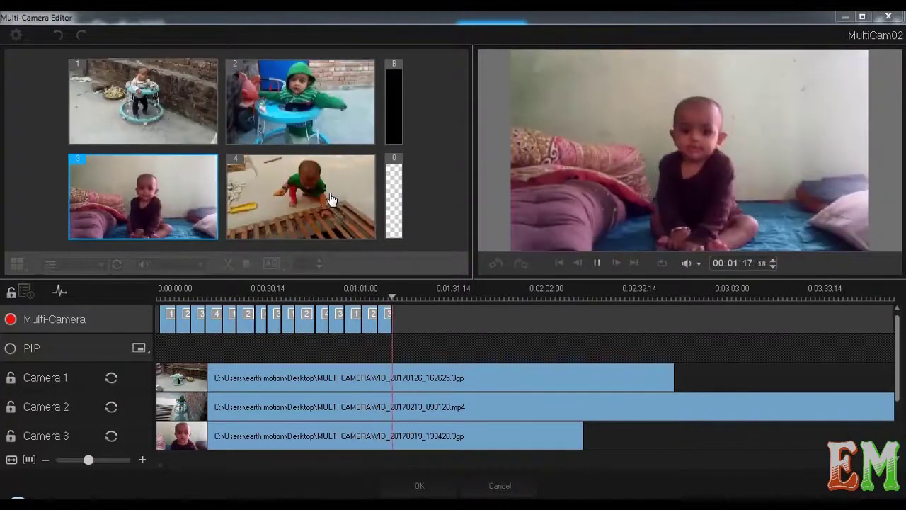
pyautogui.click(330, 200)
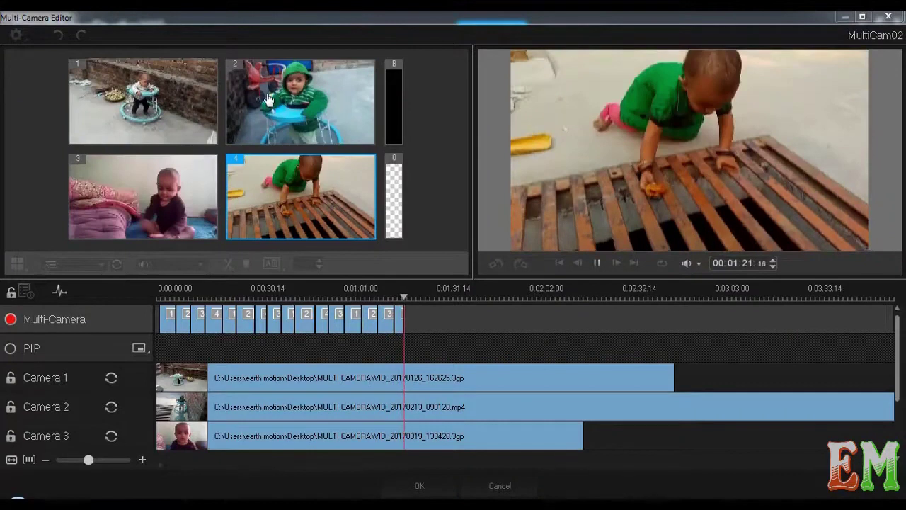
pyautogui.click(170, 106)
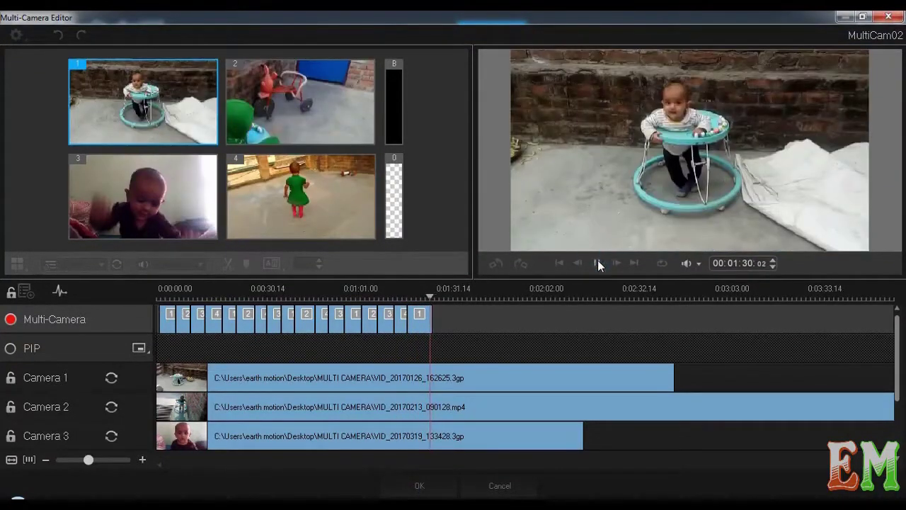
pyautogui.click(598, 264)
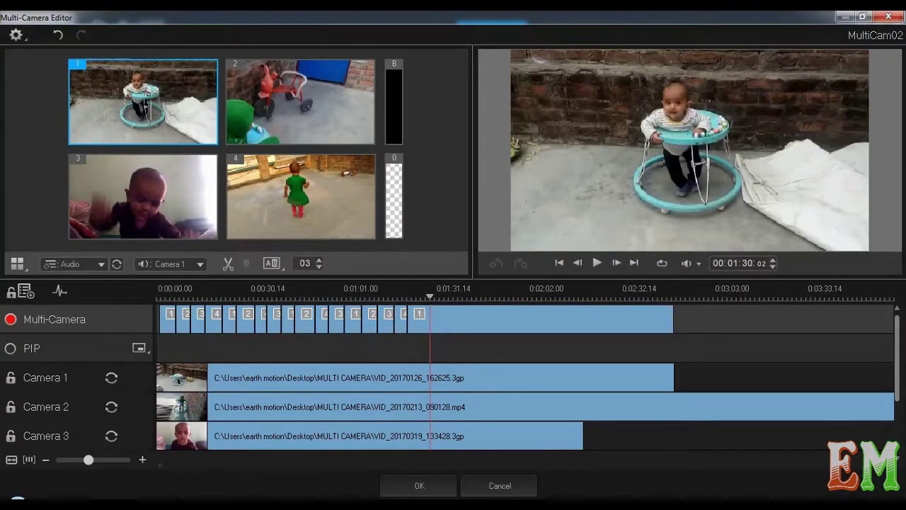
pyautogui.click(416, 485)
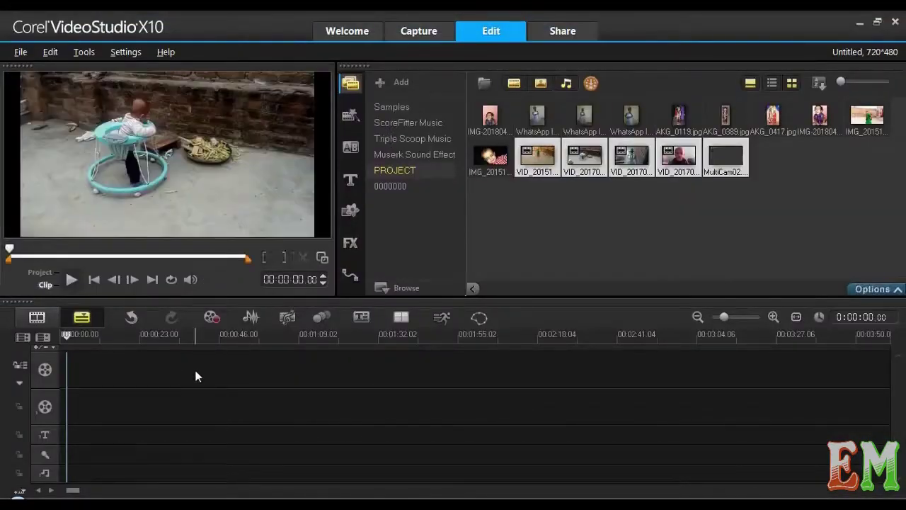
# - Place the MultiCam02 clip at the start of the video track and play the project from the beginning
pyautogui.moveTo(715, 157); pyautogui.dragTo(342, 370)
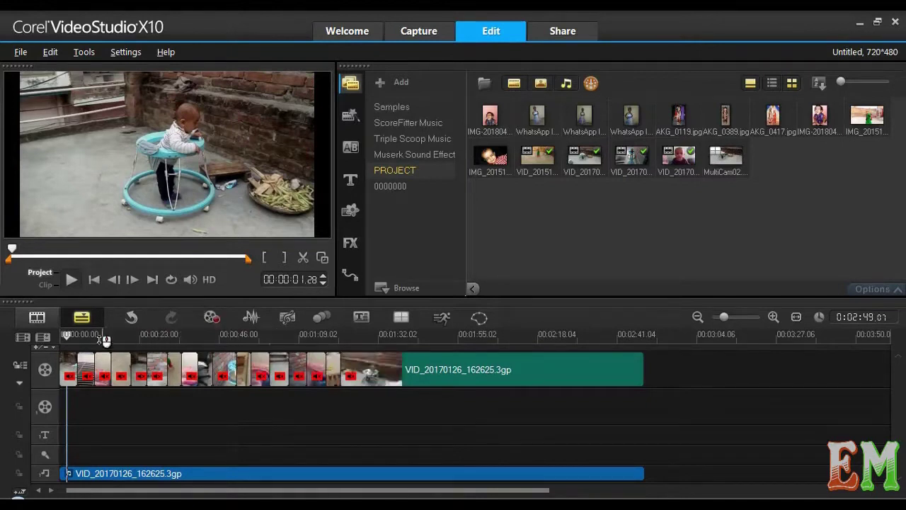
pyautogui.click(59, 334)
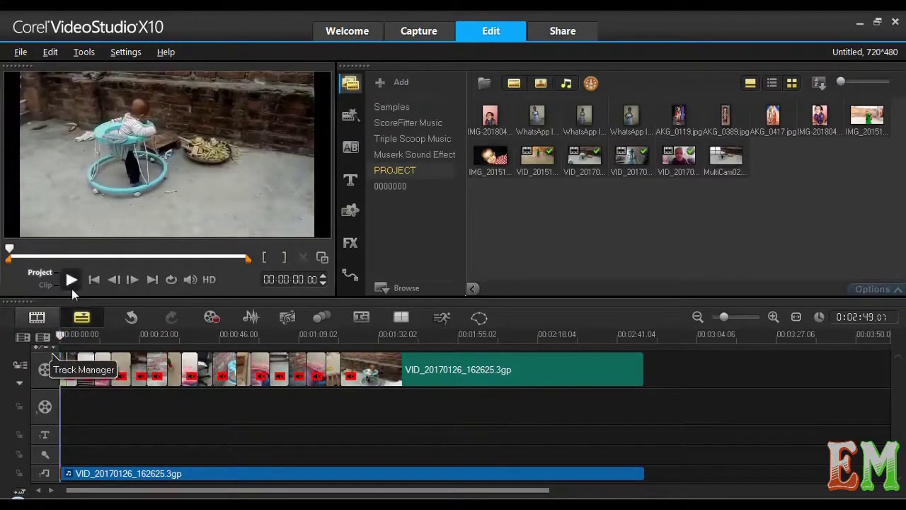
pyautogui.click(72, 279)
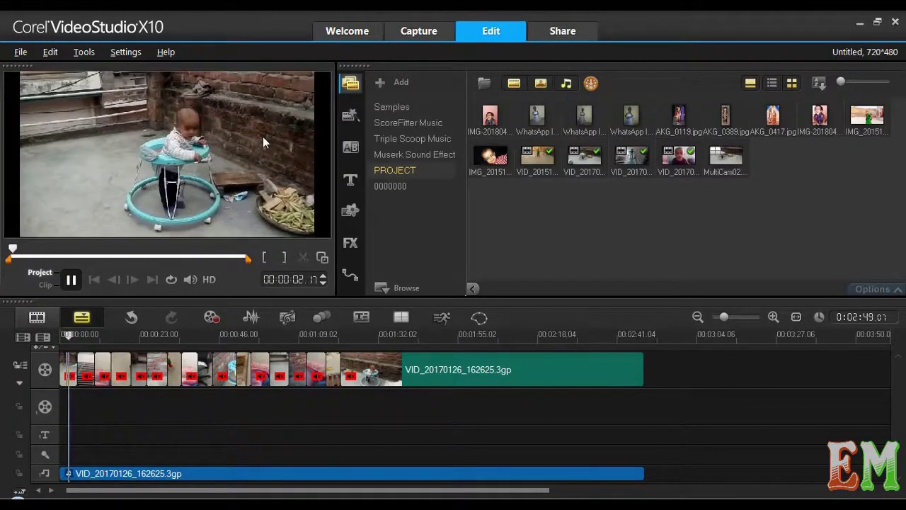
pyautogui.click(190, 279)
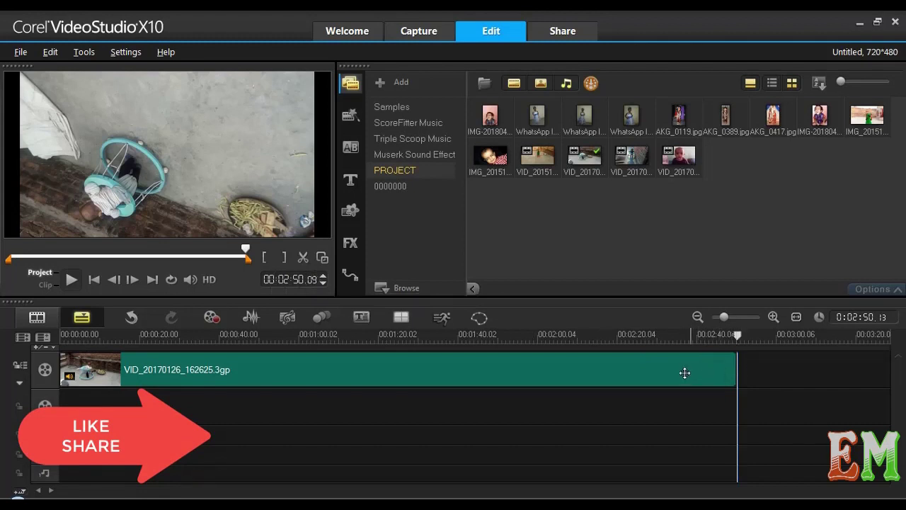
# - In Time Remapping, set the speed of the VID_20170126_162625 clip from 00:00:42.18 onward to 1000 and accept
pyautogui.click(453, 366)
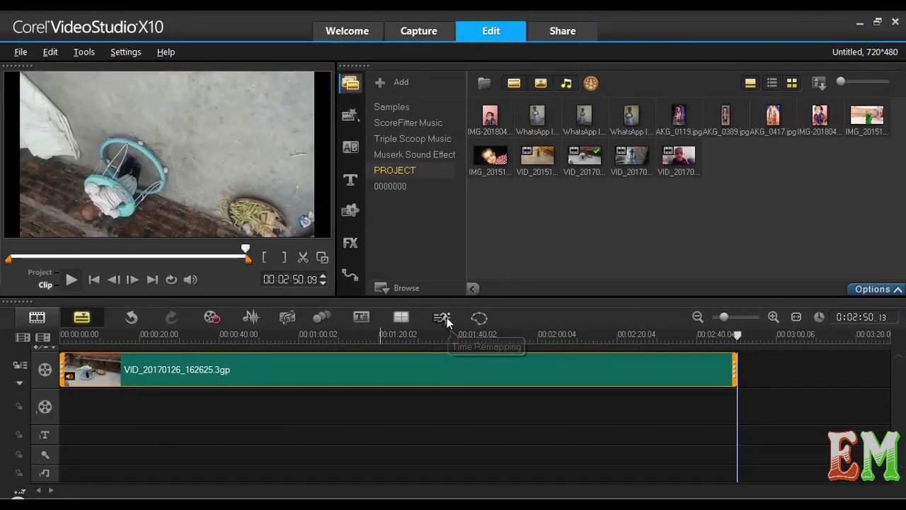
pyautogui.click(440, 225)
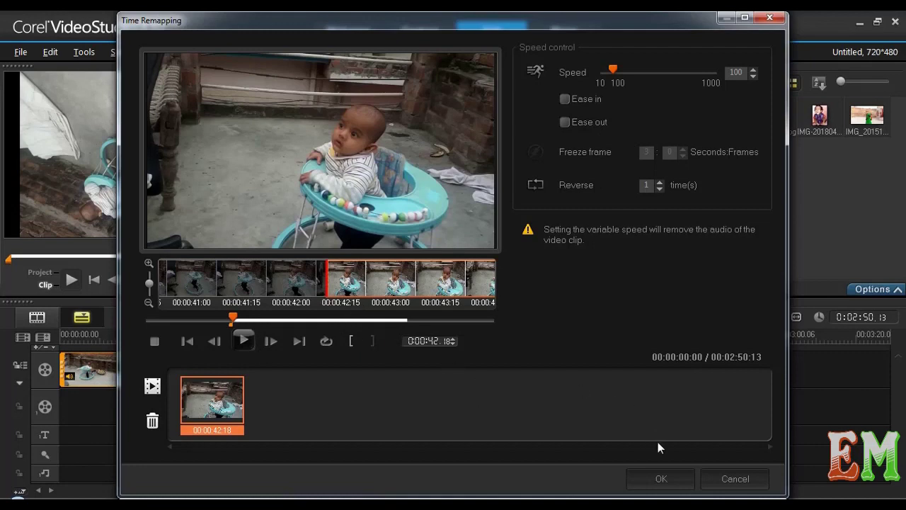
pyautogui.moveTo(620, 70); pyautogui.dragTo(734, 88)
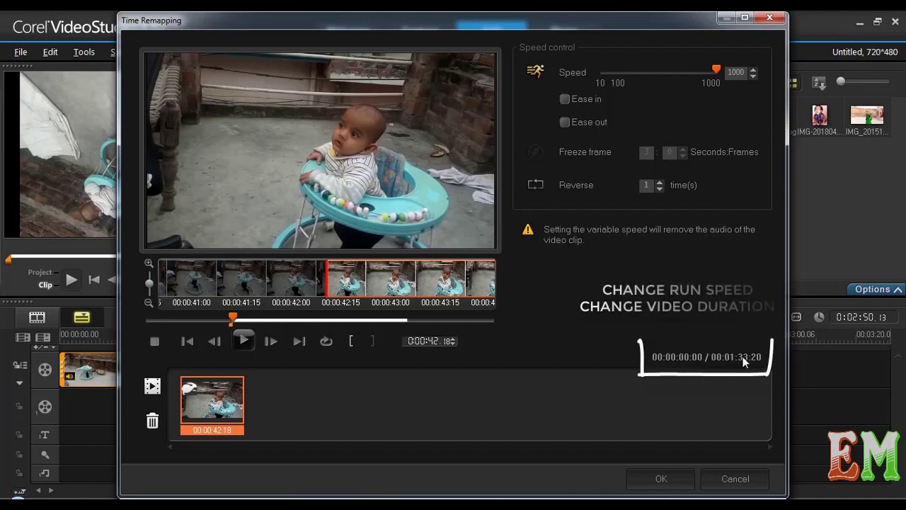
pyautogui.moveTo(717, 70); pyautogui.dragTo(612, 71)
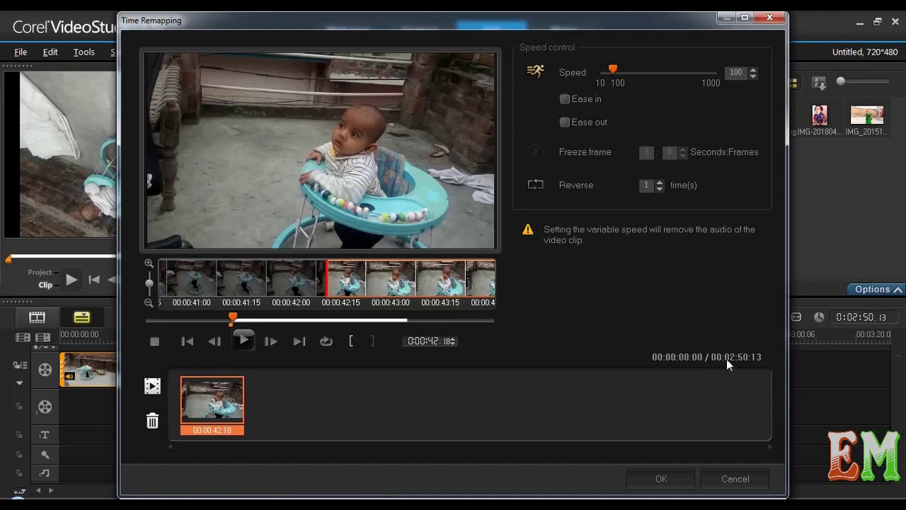
pyautogui.moveTo(614, 72); pyautogui.dragTo(723, 76)
pyautogui.click(653, 477)
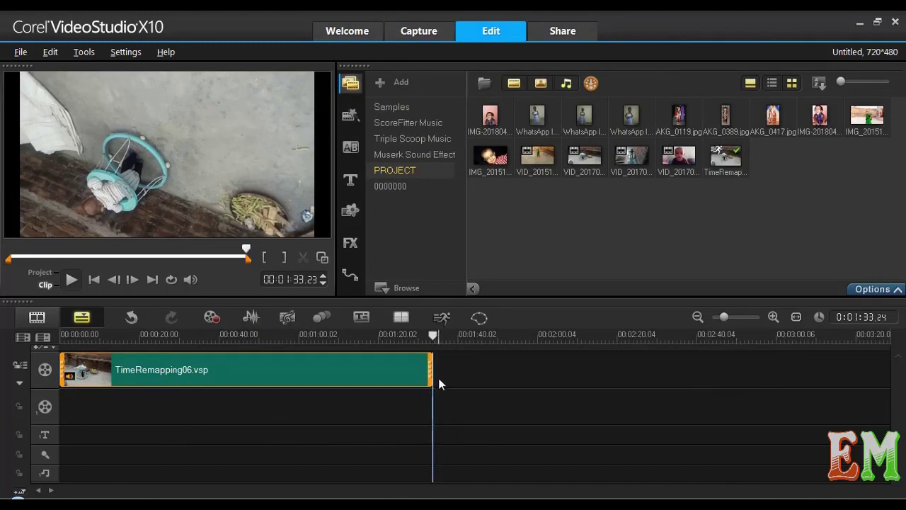
# - Use Speed/Time-lapse to set the VID_20170319_133428 clip's new duration to 0:0:59:28 and accept
pyautogui.rightClick(369, 373)
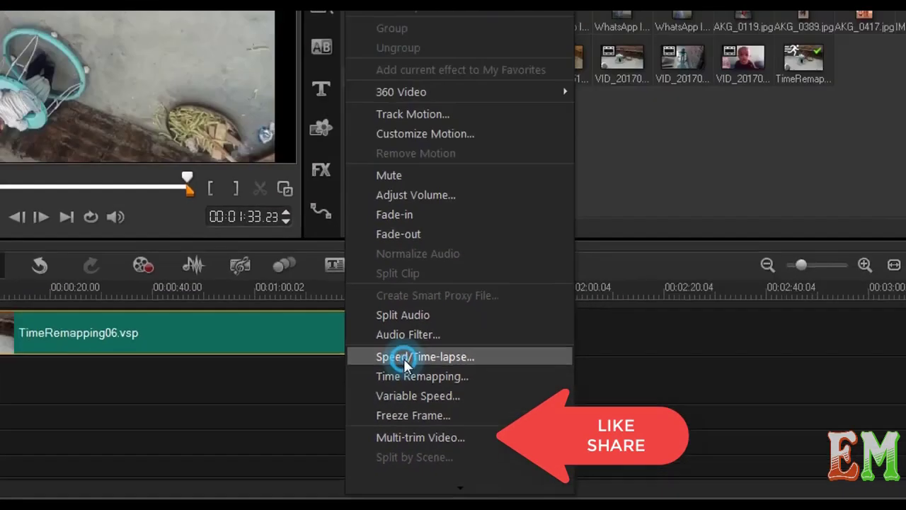
pyautogui.click(352, 209)
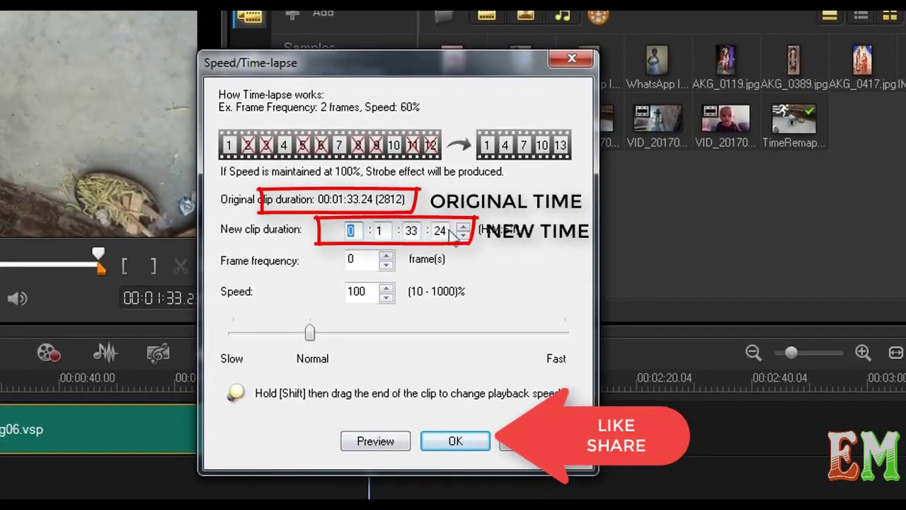
pyautogui.click(410, 230)
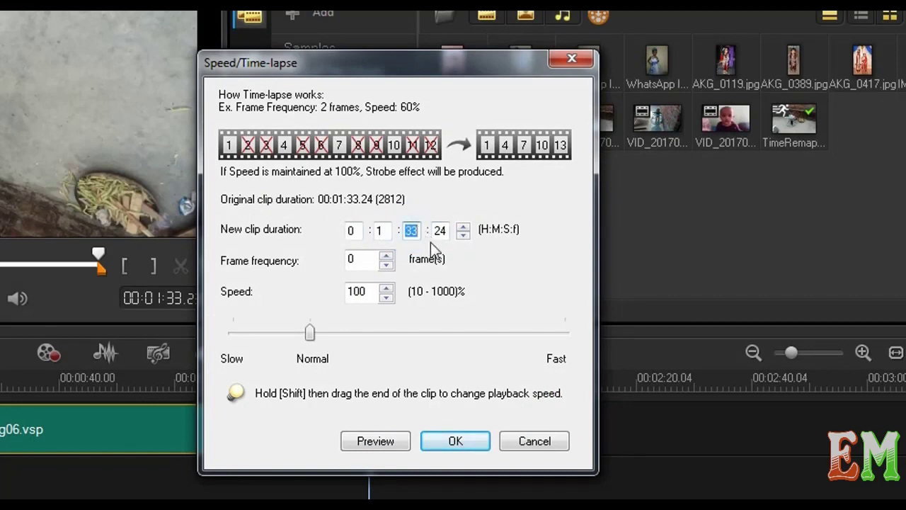
pyautogui.write('0')
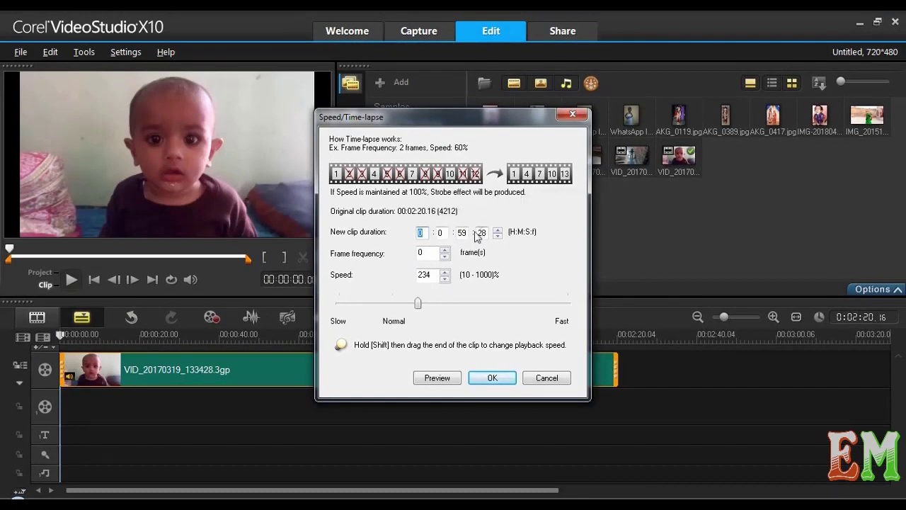
pyautogui.click(490, 378)
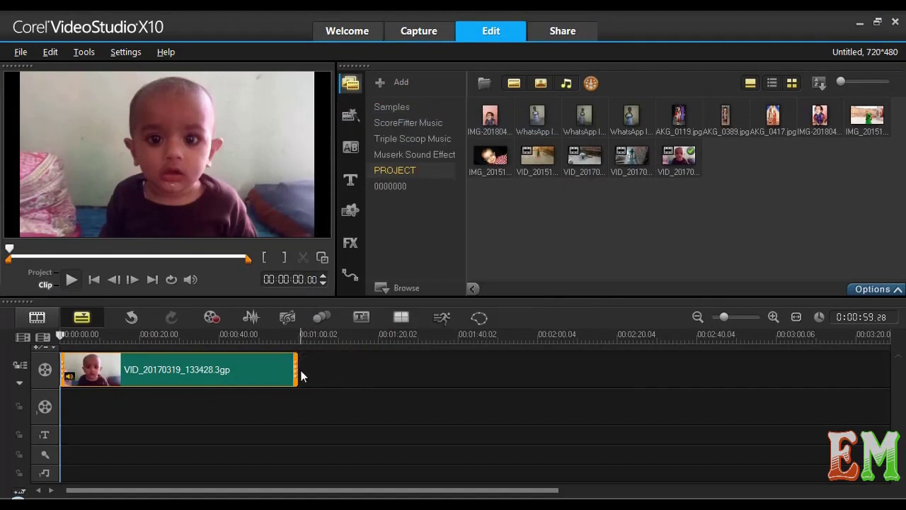
# - Use Speed/Time-lapse to reset the VID_20170319_133428 clip's speed to 100% and accept
pyautogui.rightClick(250, 372)
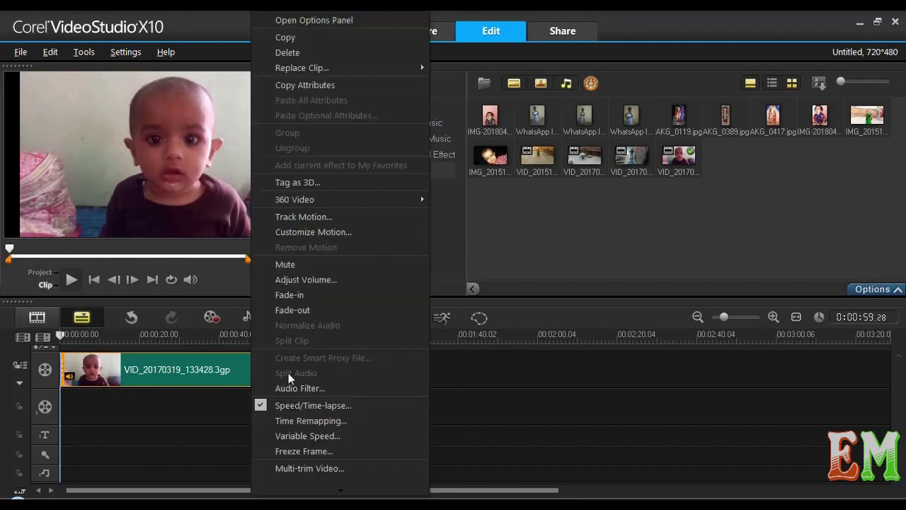
pyautogui.click(265, 404)
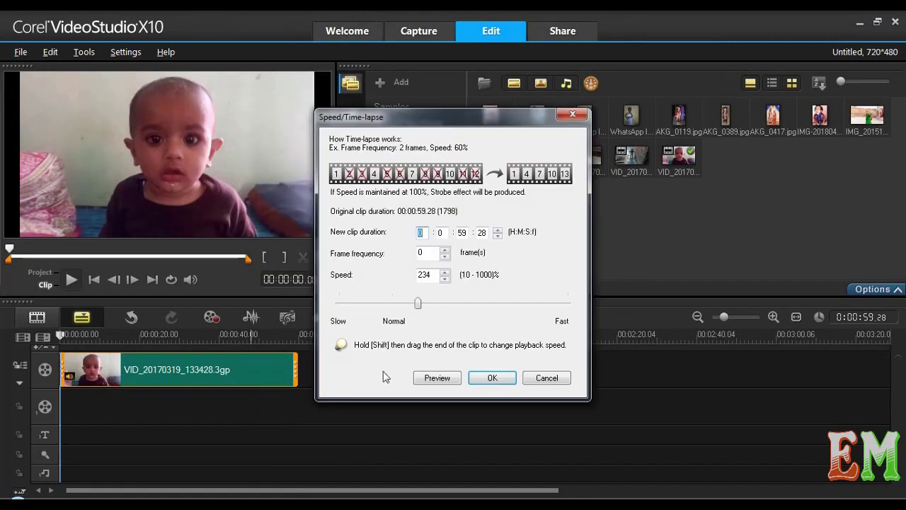
pyautogui.moveTo(416, 304); pyautogui.dragTo(399, 303)
pyautogui.doubleClick(427, 275)
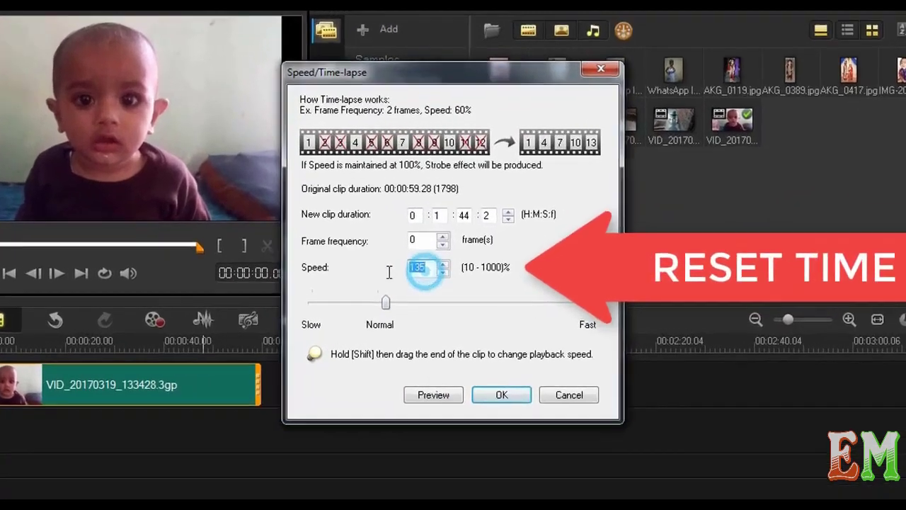
pyautogui.write('100')
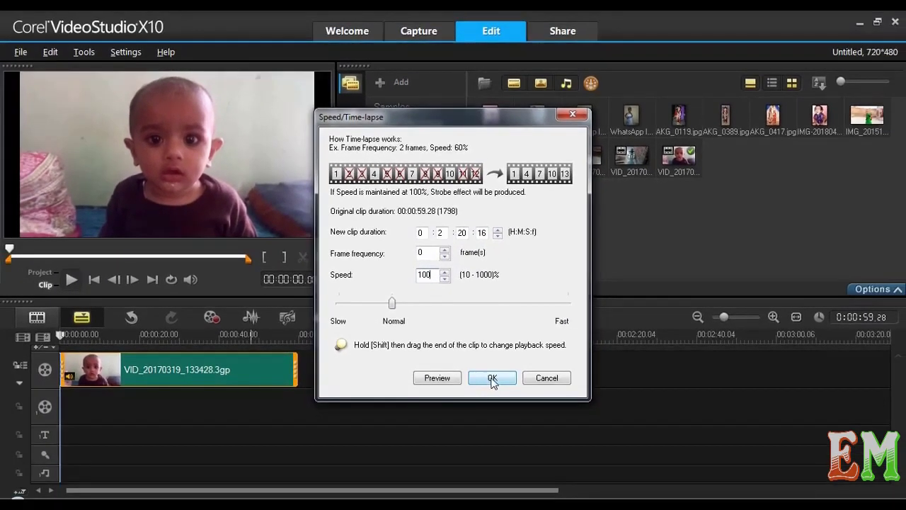
pyautogui.click(509, 407)
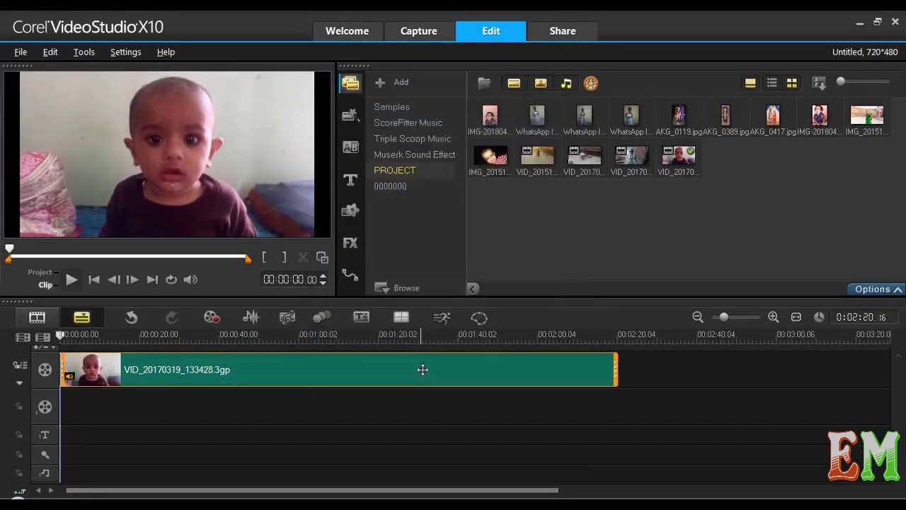
# - Look at the Time Remapping speed controls for the VID_20170319_133428 clip and close the dialog
pyautogui.rightClick(474, 369)
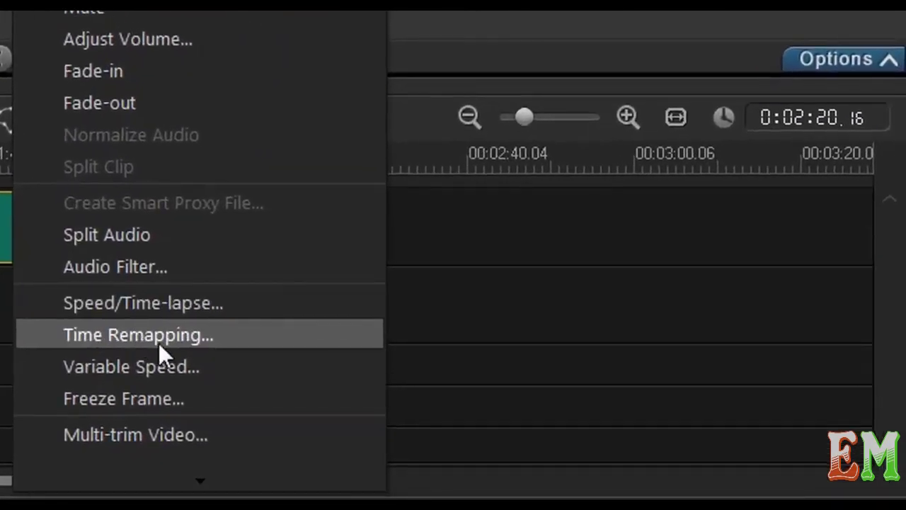
pyautogui.click(512, 414)
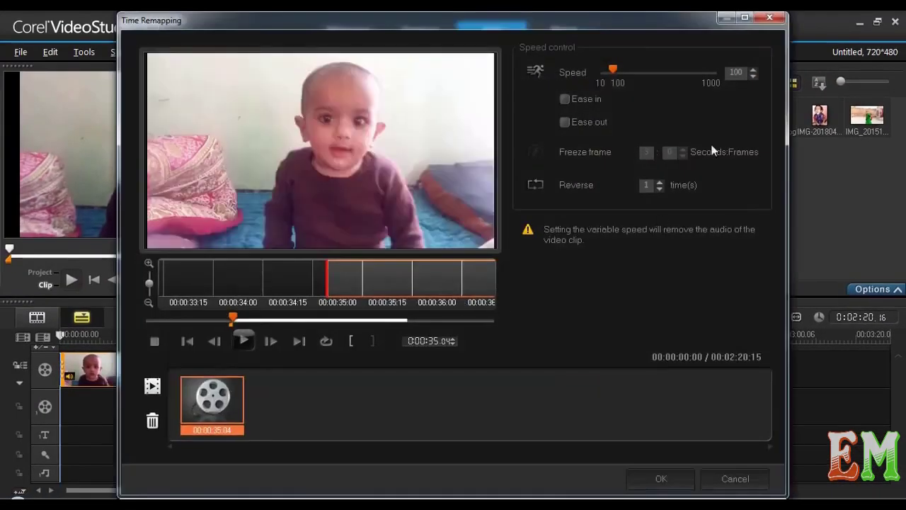
pyautogui.click(662, 478)
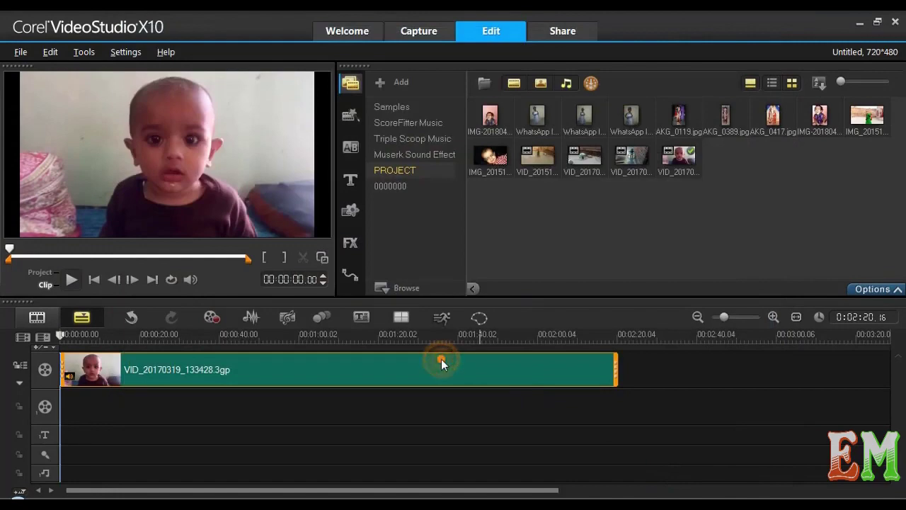
# - Open Variable Speed for the VID_20170319_133428 clip and add a key frame at about 00:00:23:02
pyautogui.rightClick(439, 364)
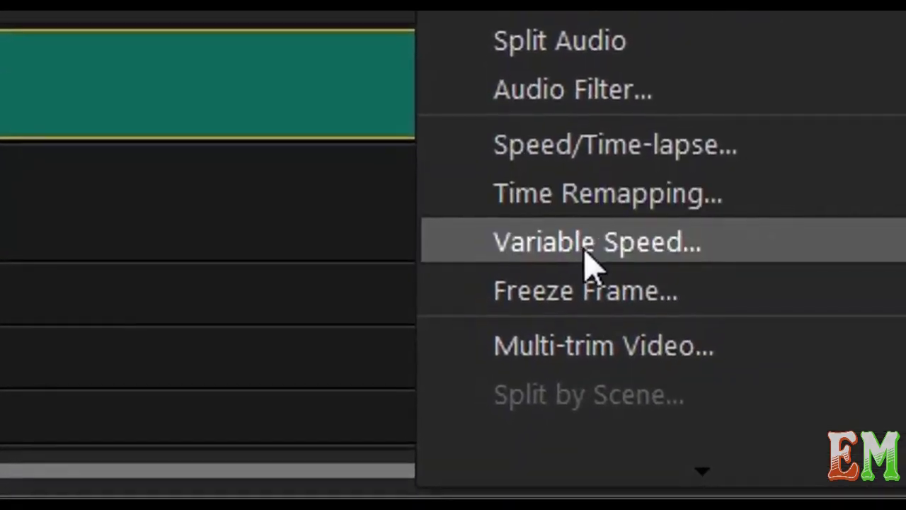
pyautogui.click(494, 420)
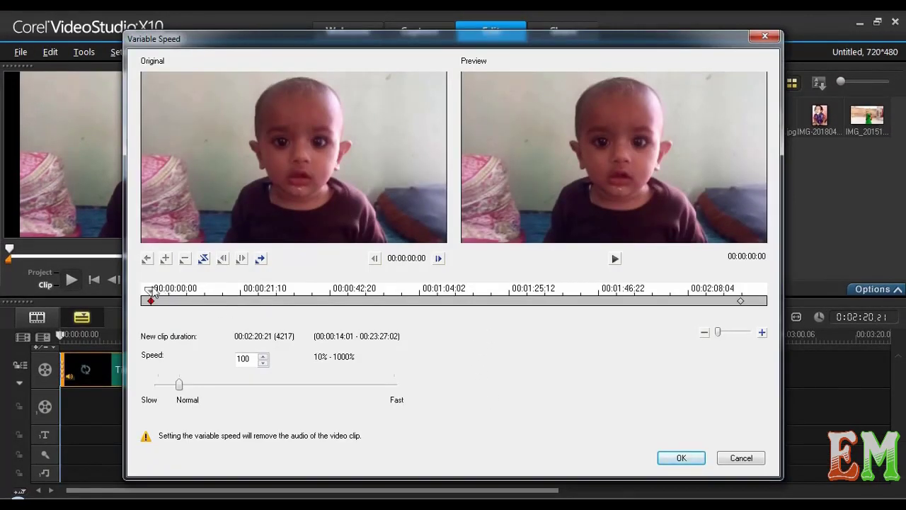
pyautogui.moveTo(153, 296); pyautogui.dragTo(165, 297)
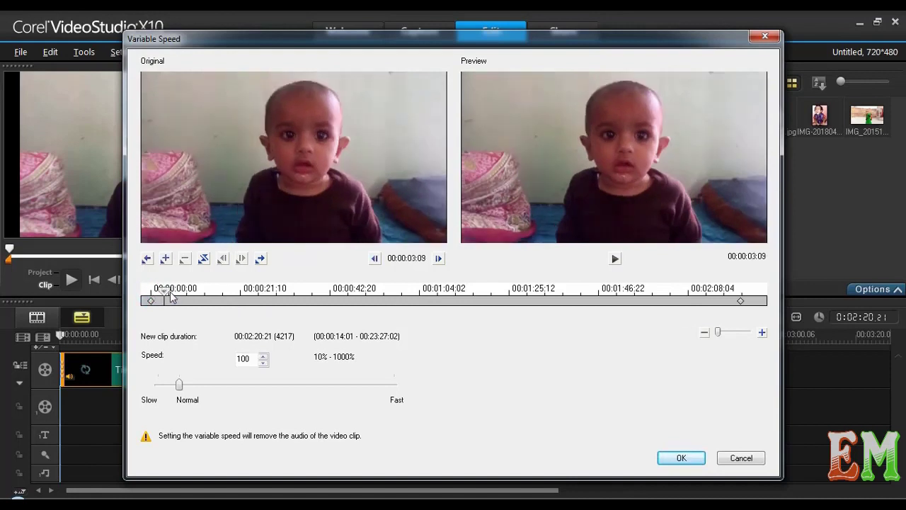
pyautogui.click(247, 299)
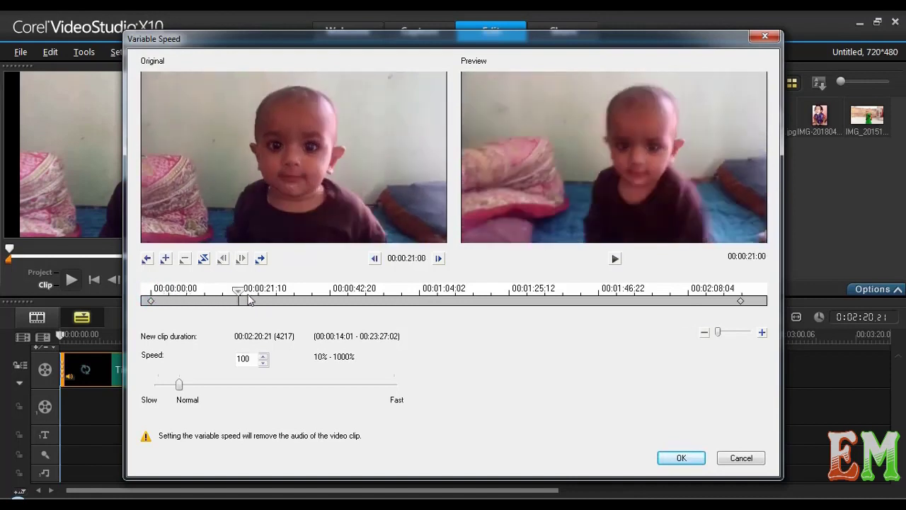
pyautogui.click(180, 386)
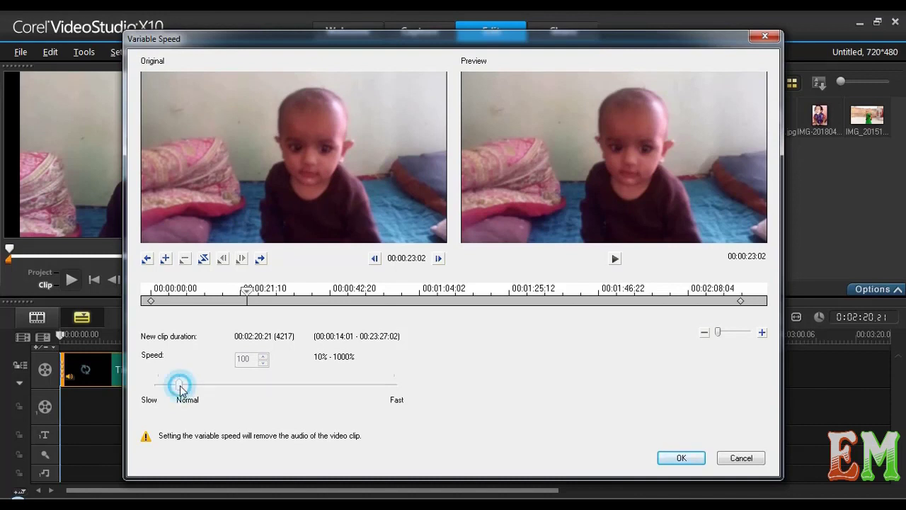
pyautogui.click(247, 300)
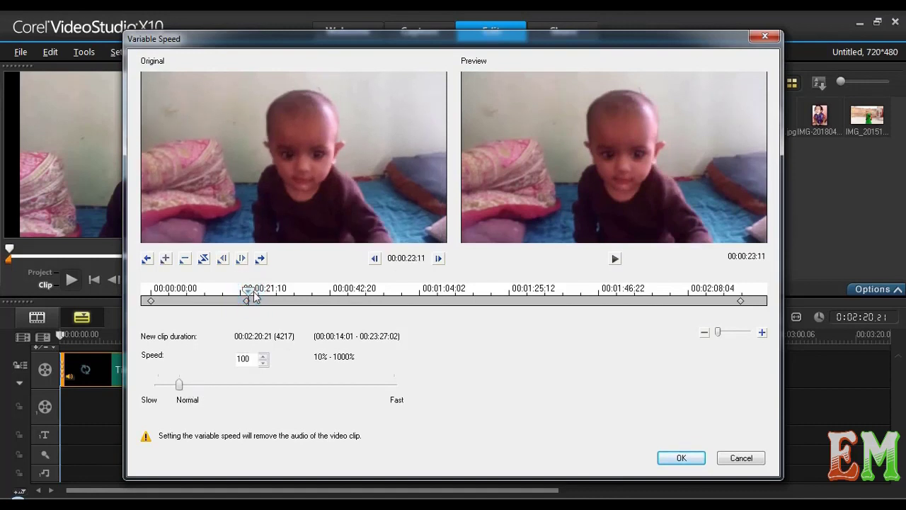
# - Try to raise the clip's speed at 00:00:47:02 without adding a key frame there
pyautogui.click(281, 295)
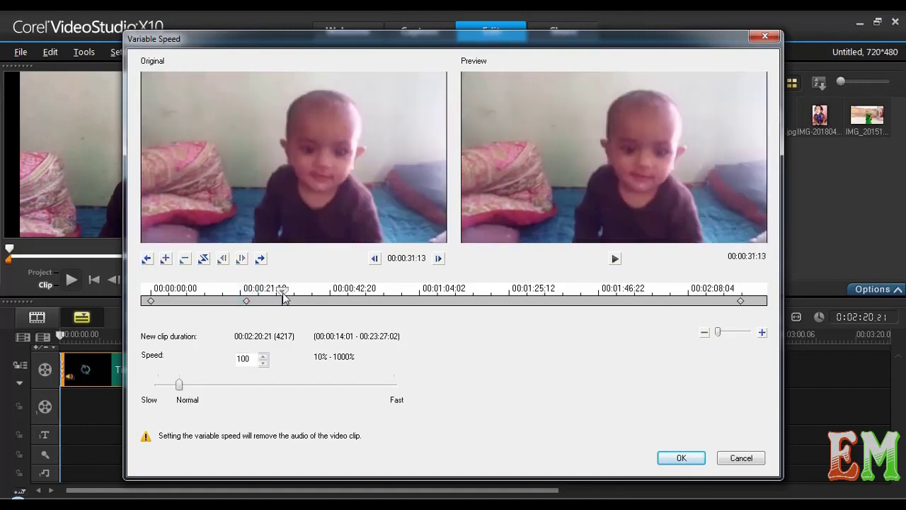
pyautogui.click(333, 296)
pyautogui.moveTo(333, 294); pyautogui.dragTo(346, 294)
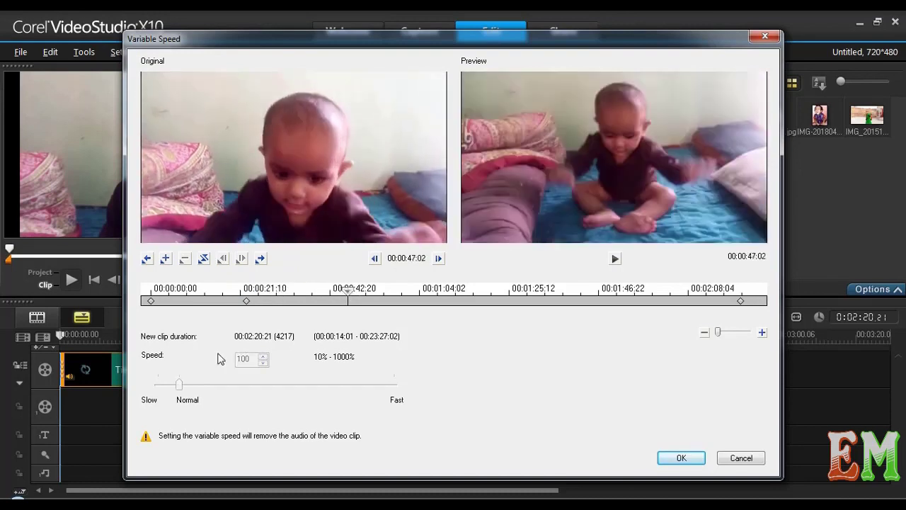
pyautogui.click(181, 387)
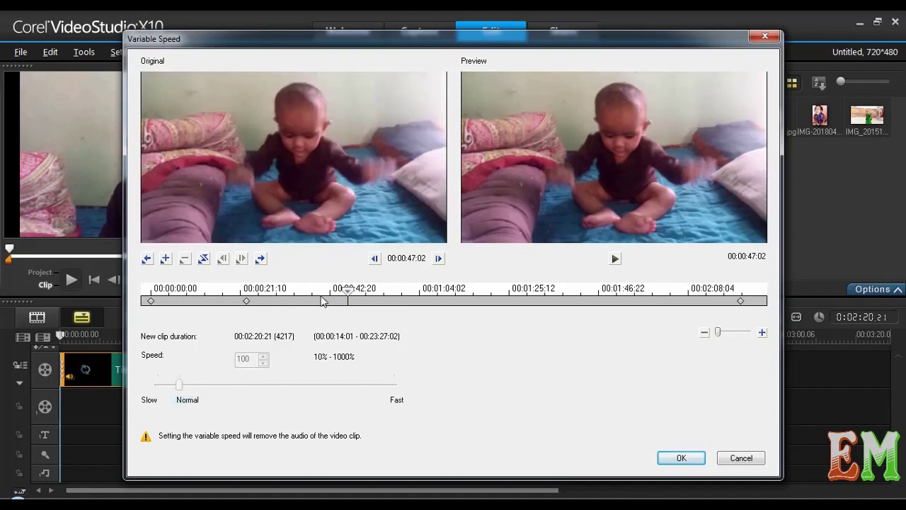
pyautogui.click(346, 300)
pyautogui.click(253, 385)
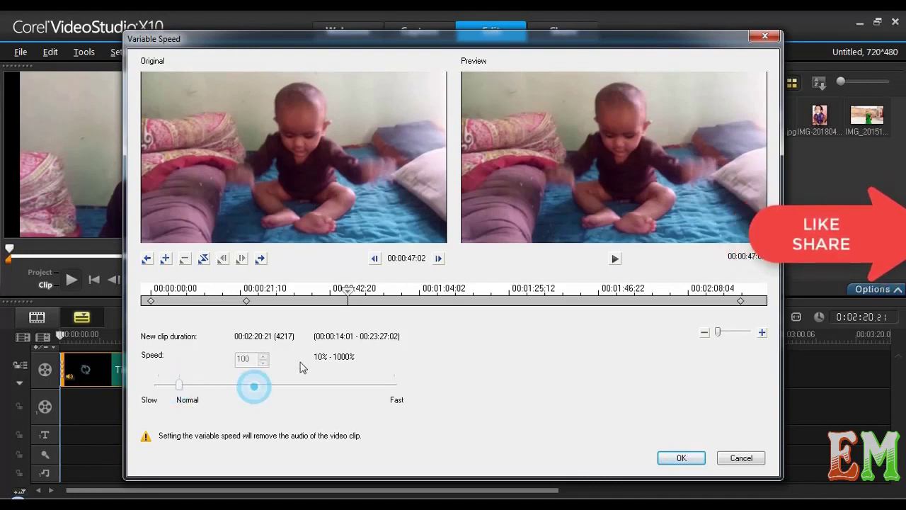
pyautogui.click(346, 297)
# - Move the second key frame to 00:00:30:14 and set its speed to 324
pyautogui.click(246, 301)
pyautogui.moveTo(246, 300); pyautogui.dragTo(279, 301)
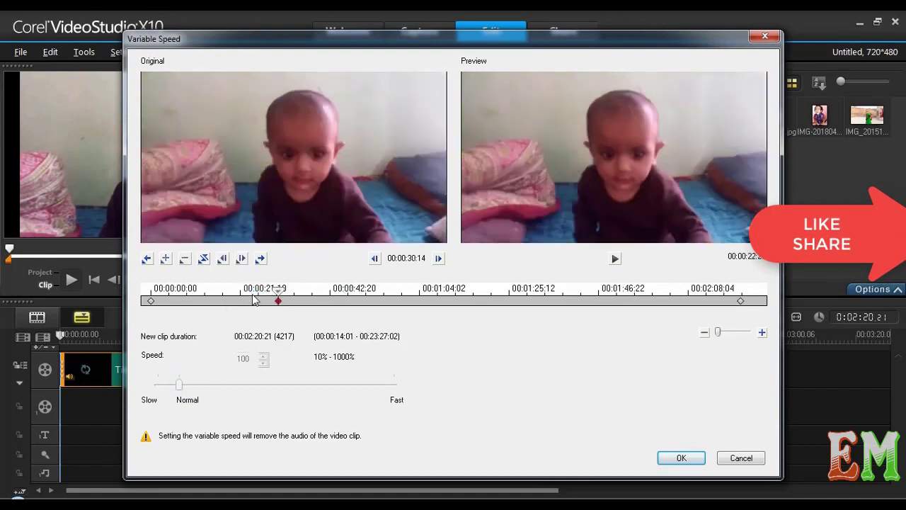
pyautogui.moveTo(180, 385); pyautogui.dragTo(234, 388)
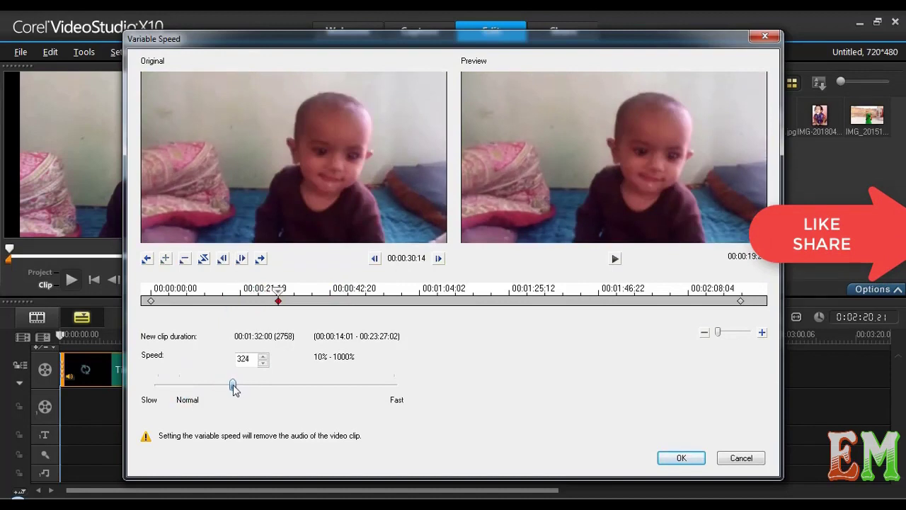
# - Add a key frame at 00:01:03:13 and set its speed to 372
pyautogui.moveTo(280, 296); pyautogui.dragTo(449, 301)
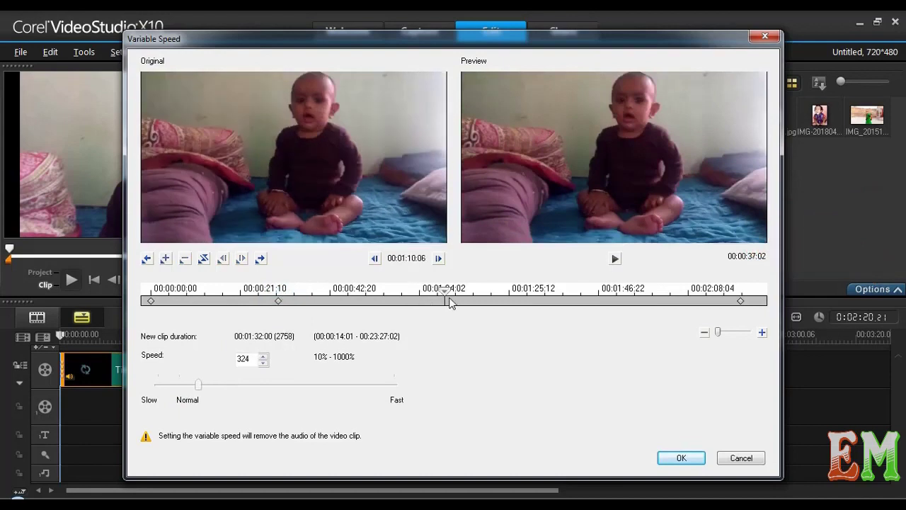
pyautogui.click(740, 301)
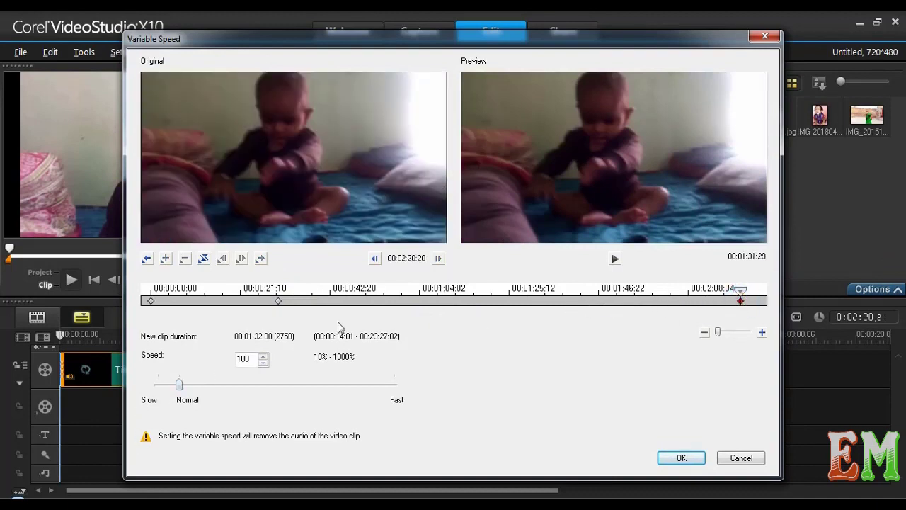
pyautogui.click(741, 295)
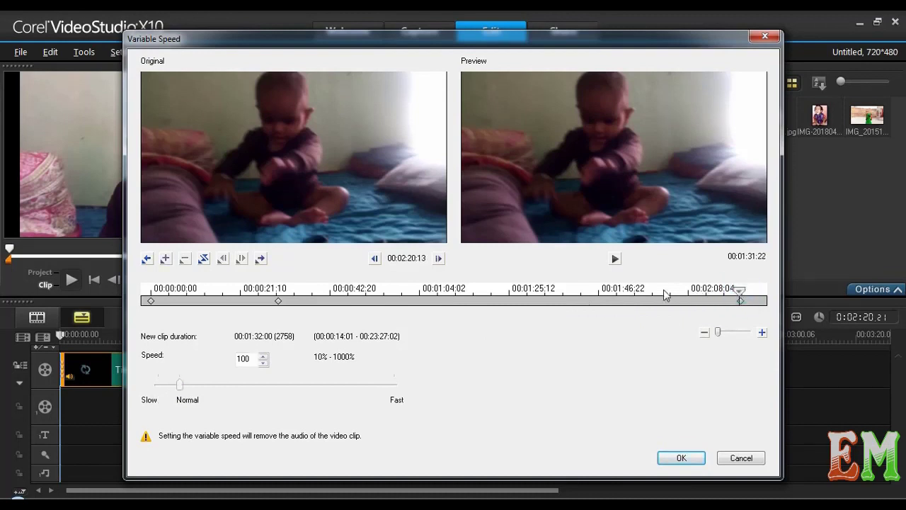
pyautogui.click(494, 301)
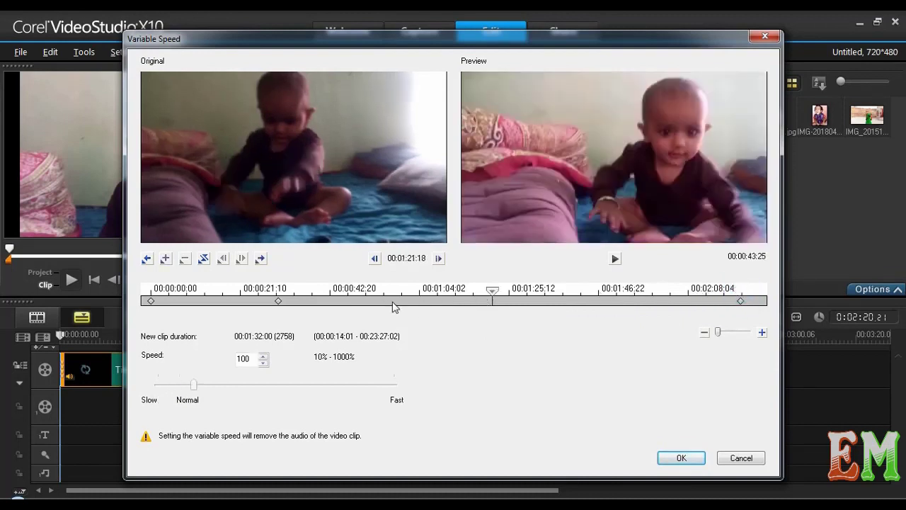
pyautogui.click(418, 300)
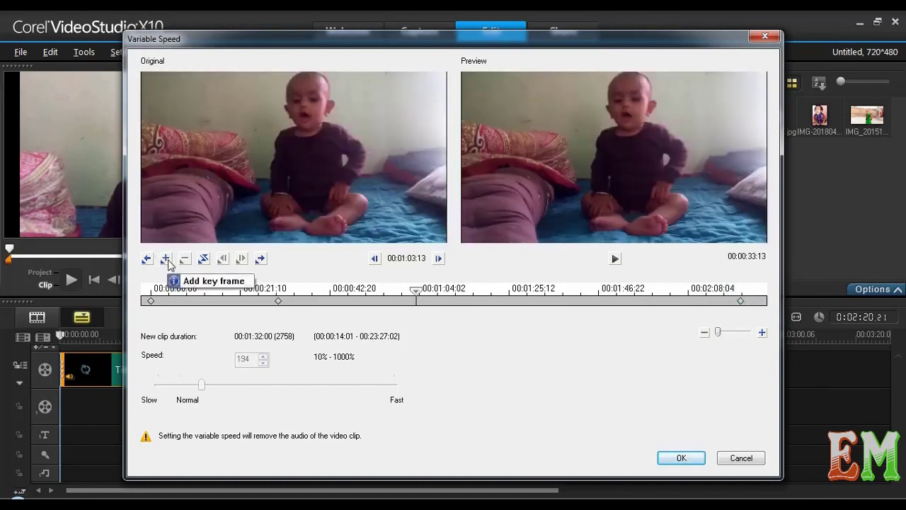
pyautogui.click(167, 259)
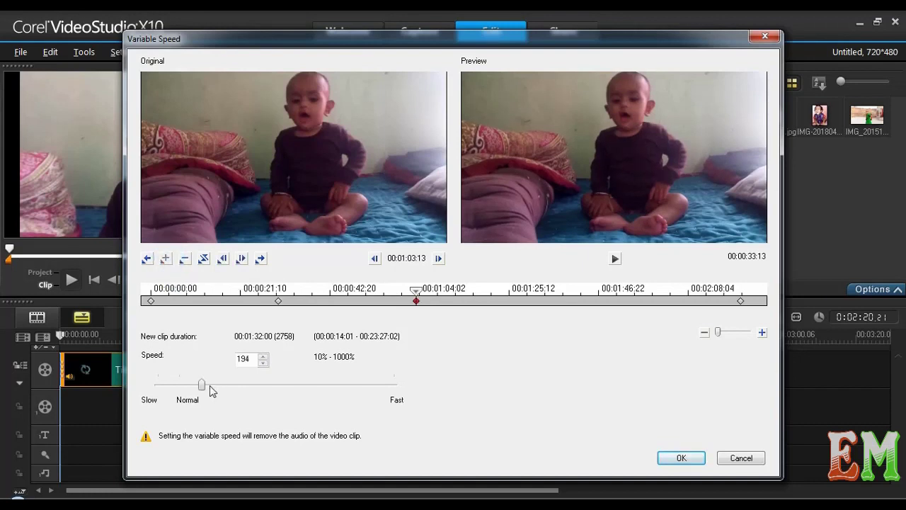
pyautogui.moveTo(202, 388); pyautogui.dragTo(245, 385)
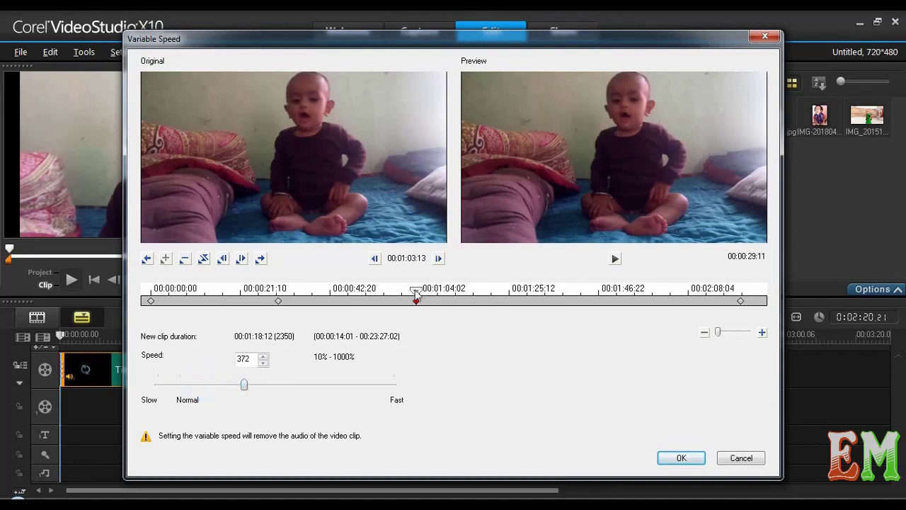
# - Add a key frame at 00:01:32:20 and set its speed to 461
pyautogui.moveTo(417, 297); pyautogui.dragTo(458, 296)
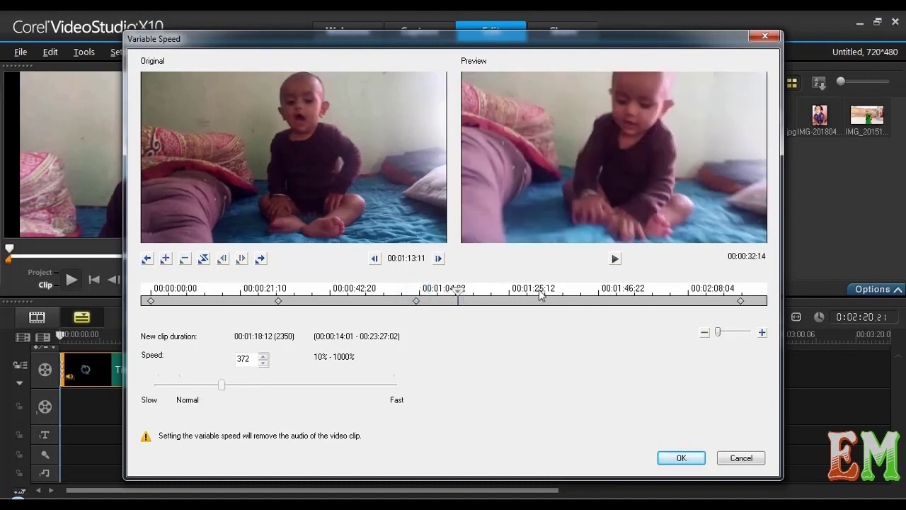
pyautogui.click(540, 296)
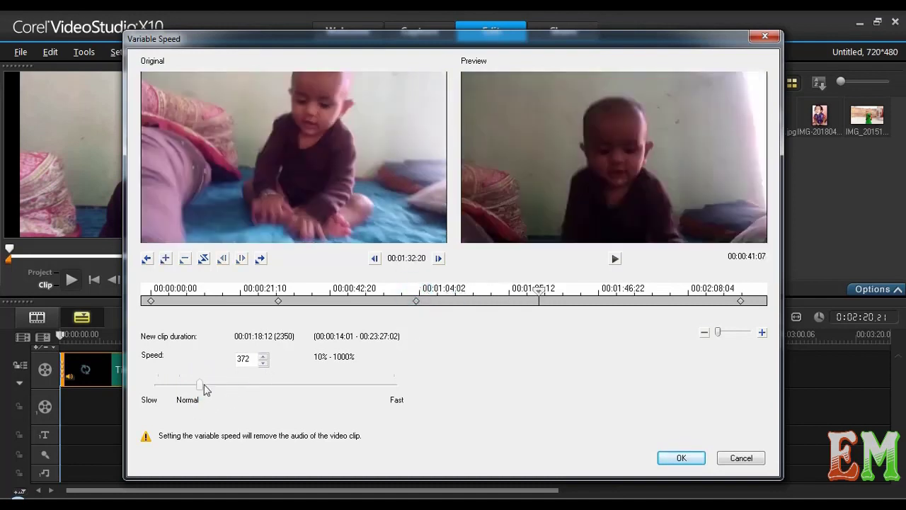
pyautogui.moveTo(205, 391); pyautogui.dragTo(200, 387)
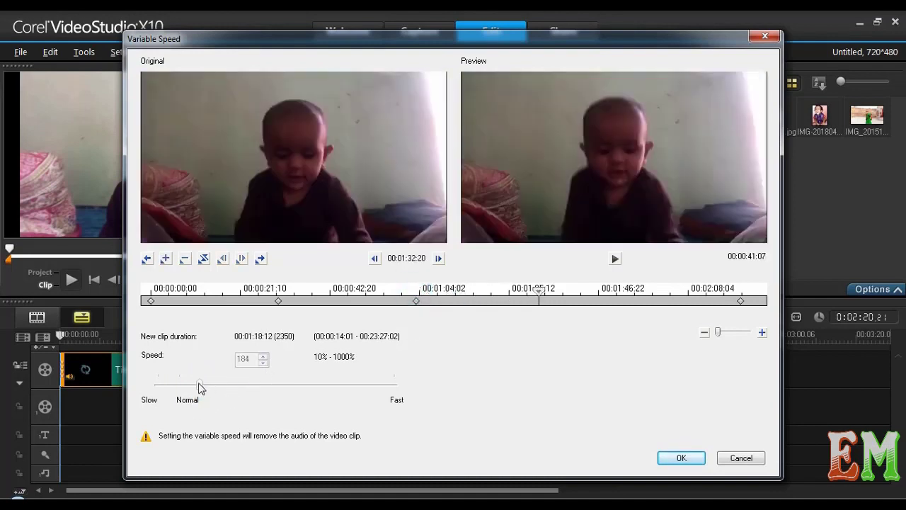
pyautogui.click(166, 259)
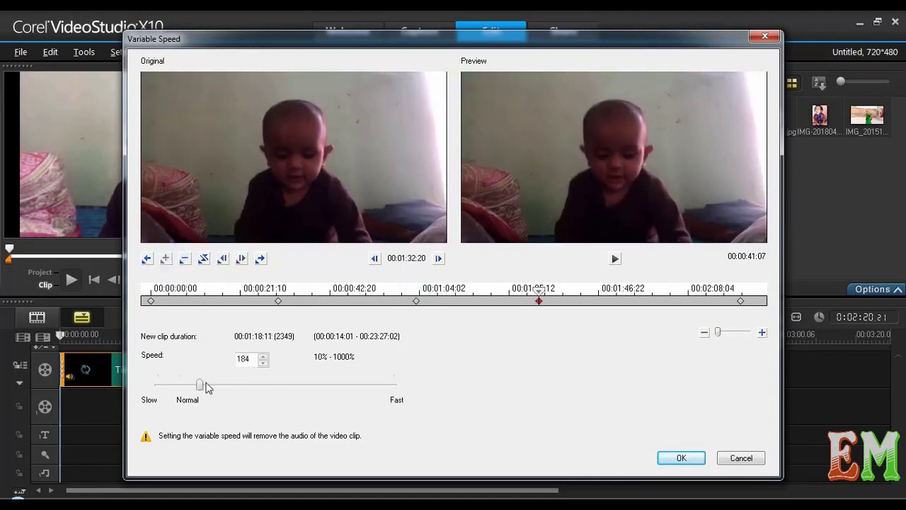
pyautogui.moveTo(200, 388); pyautogui.dragTo(266, 385)
# - Add a key frame at 00:01:54:14, set its speed to 100, and accept the variable speed changes
pyautogui.moveTo(538, 291); pyautogui.dragTo(632, 297)
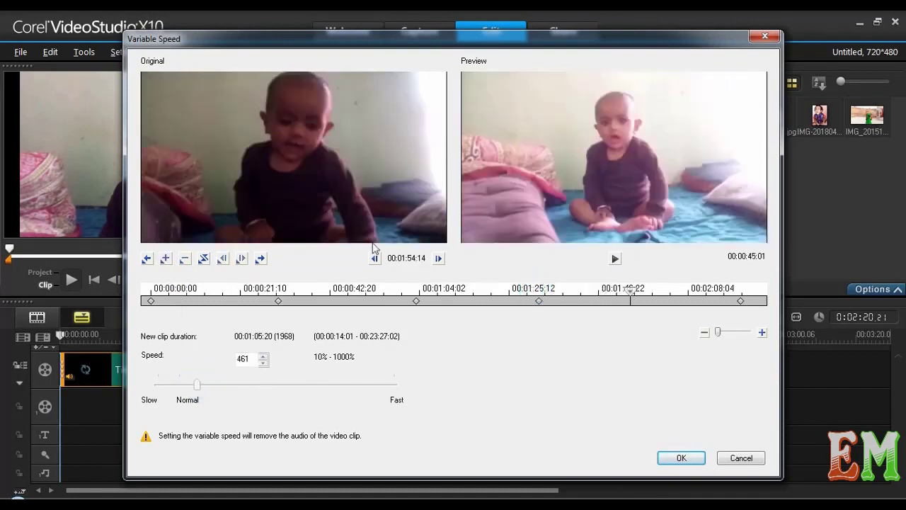
pyautogui.click(165, 259)
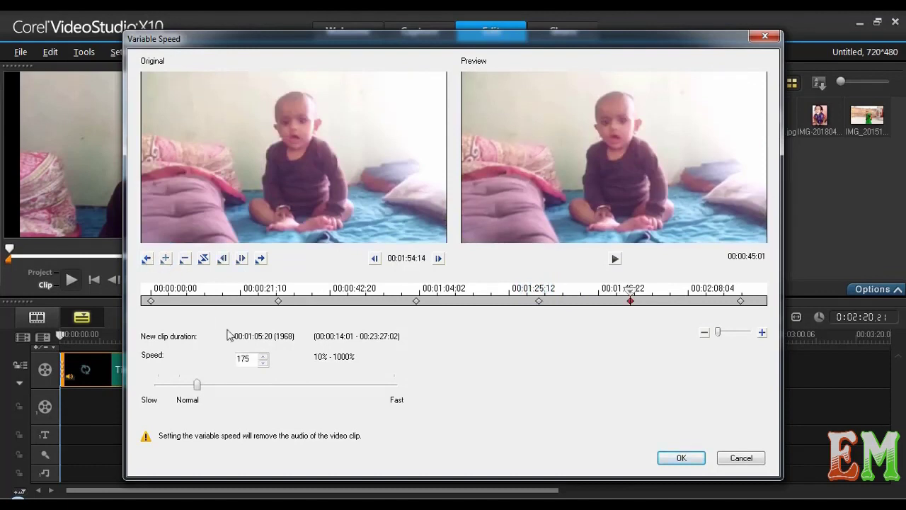
pyautogui.doubleClick(247, 359)
pyautogui.write('100')
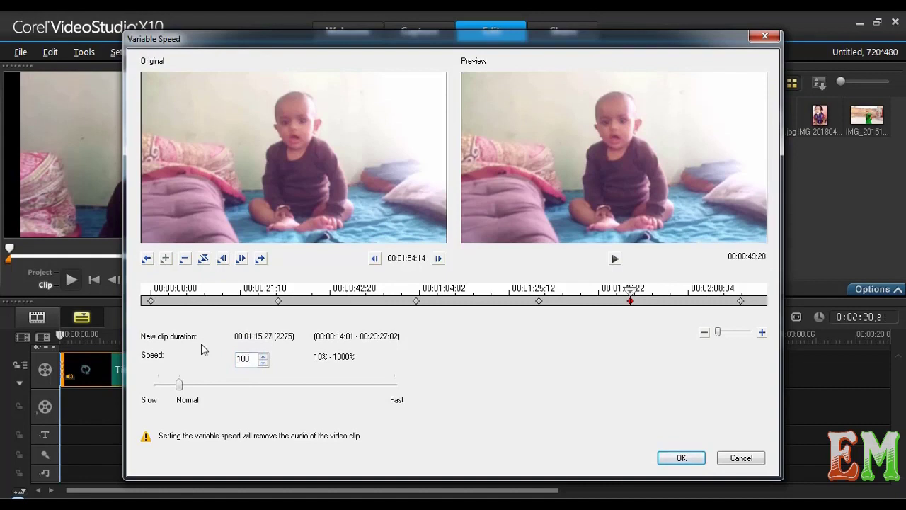
pyautogui.press('Return')
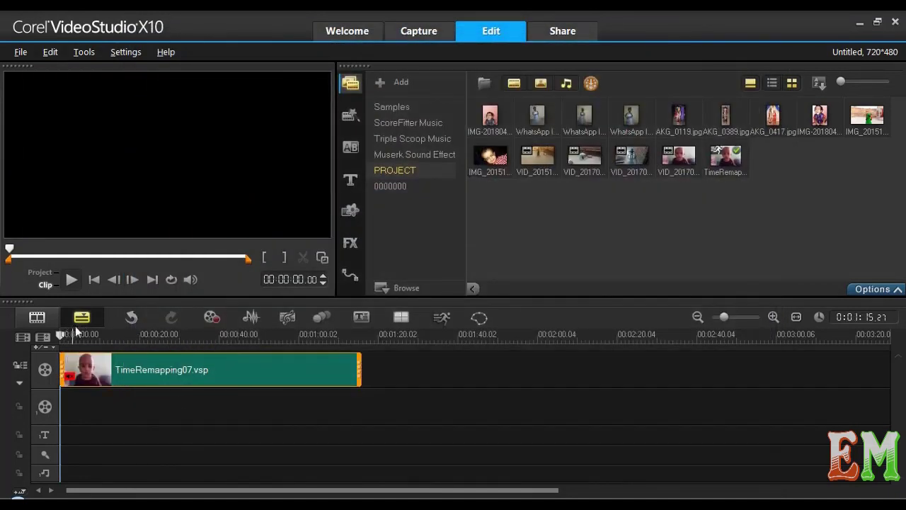
# - Play the TimeRemapping07.vsp clip, and replay it in Project mode from the start of the timeline
pyautogui.click(71, 279)
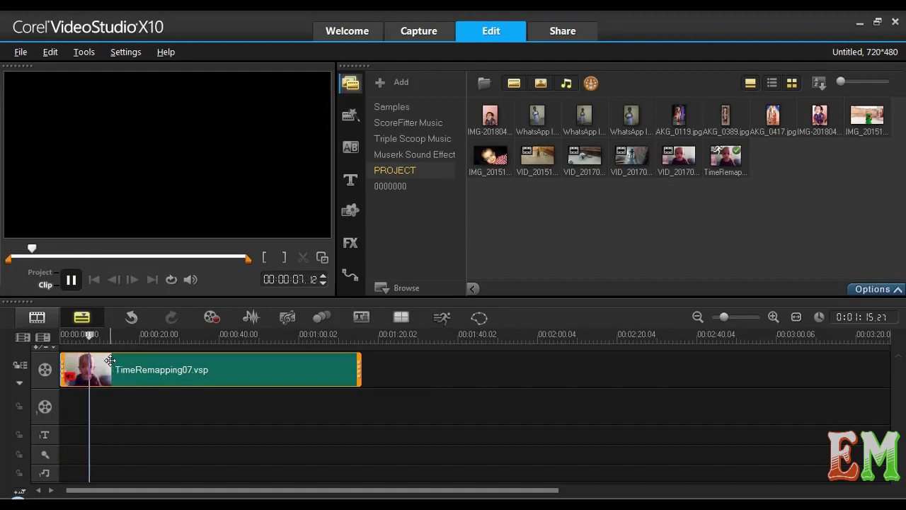
pyautogui.click(84, 318)
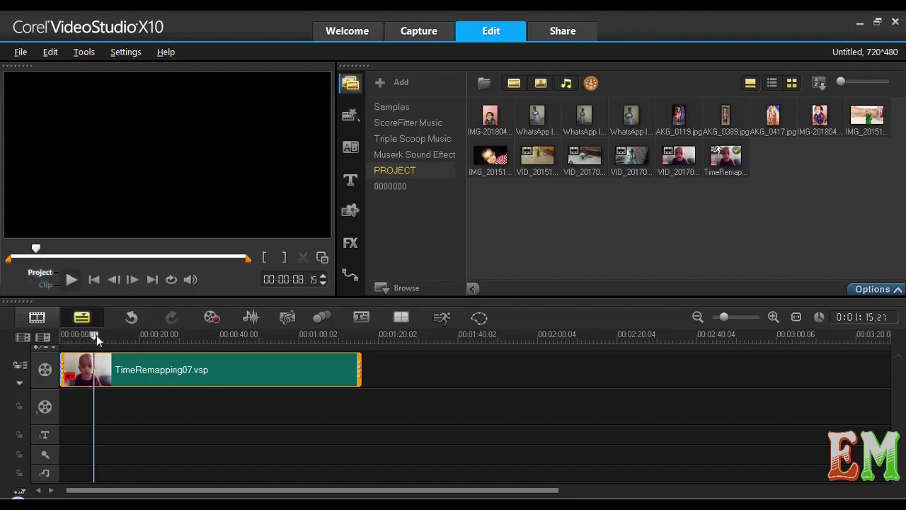
pyautogui.moveTo(96, 335); pyautogui.dragTo(61, 335)
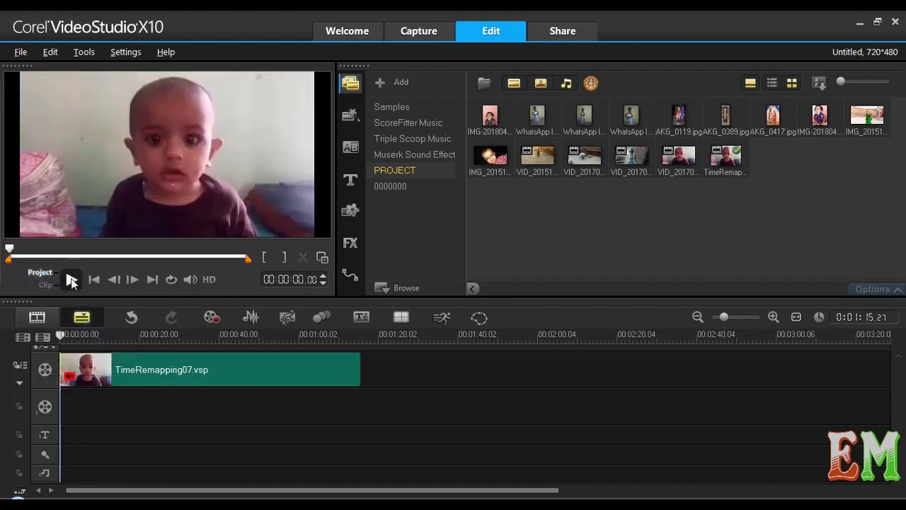
pyautogui.click(72, 280)
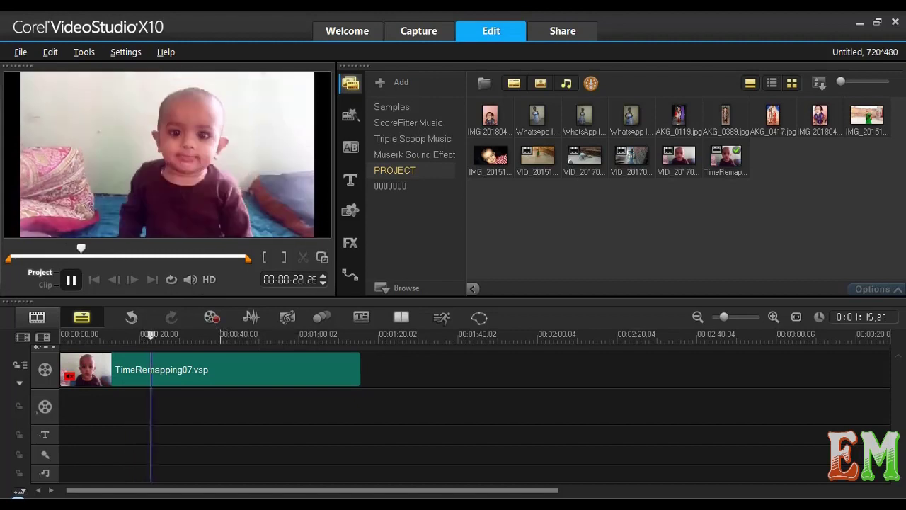
# - Reopen the clip's Variable Speed settings and remove the key frames at 00:00:30:14 and 00:01:03:13
pyautogui.click(215, 368)
pyautogui.rightClick(215, 368)
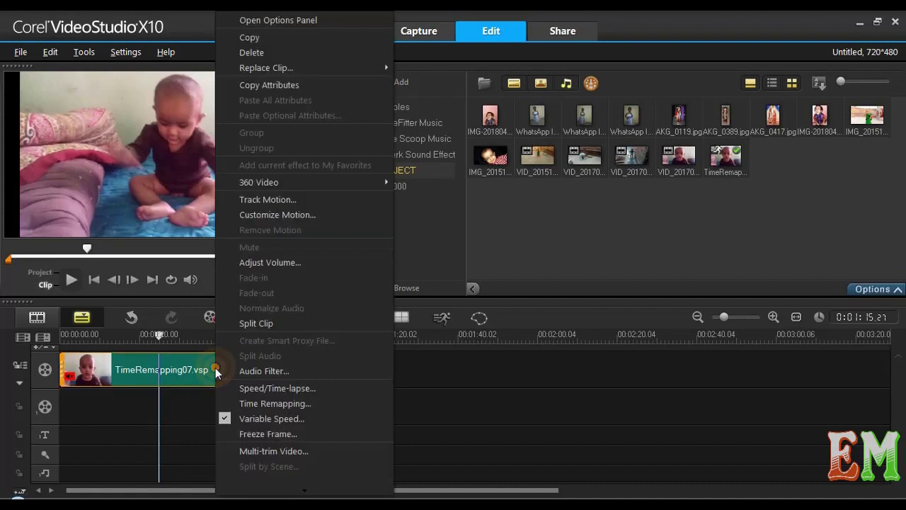
pyautogui.click(269, 418)
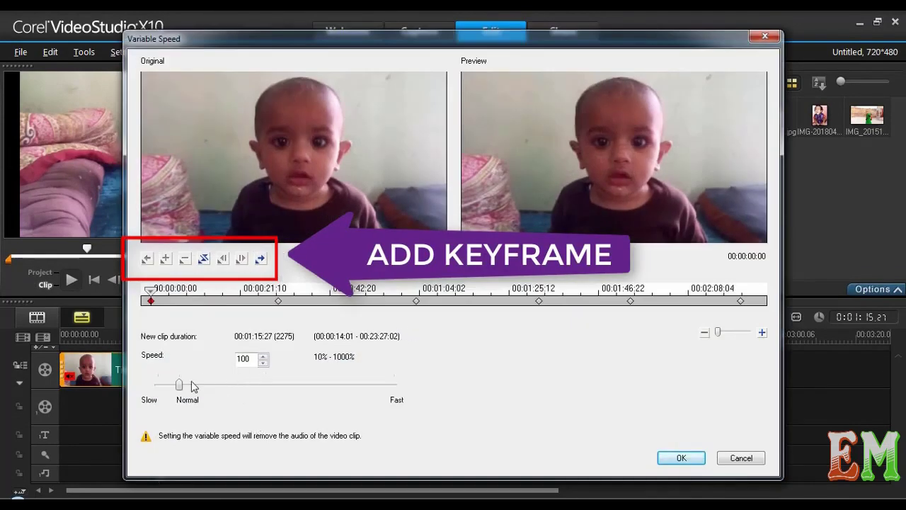
pyautogui.click(277, 301)
pyautogui.click(184, 261)
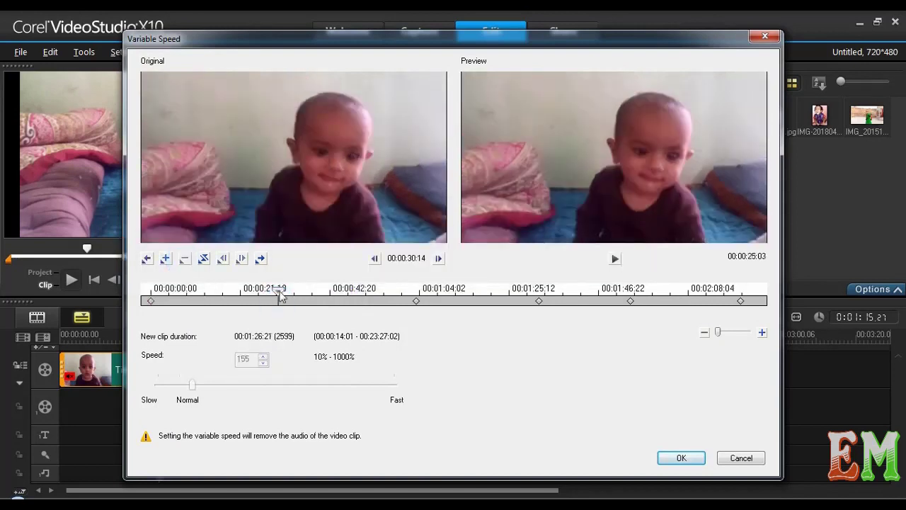
pyautogui.click(416, 300)
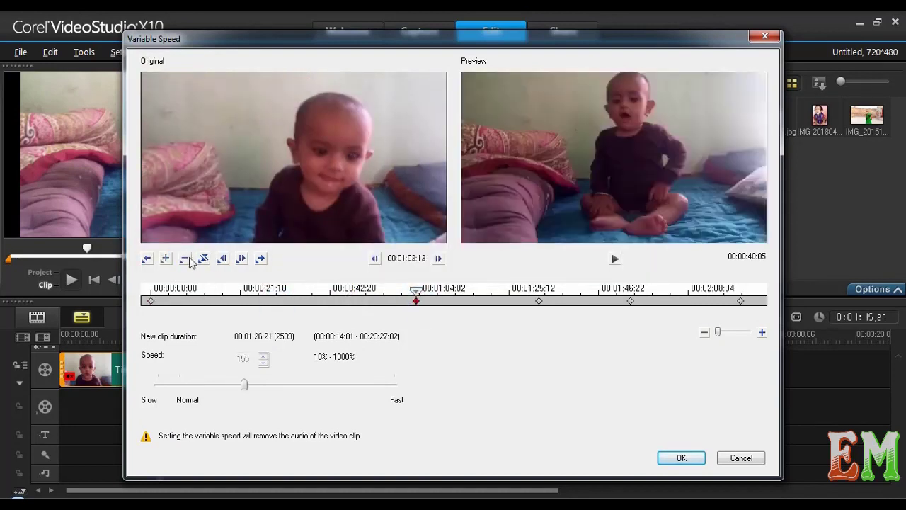
pyautogui.press('Delete')
# - Remove the key frames near 00:01:32:10 and 00:01:53:25, and try to remove the end key frame at 00:02:20:20
pyautogui.click(539, 301)
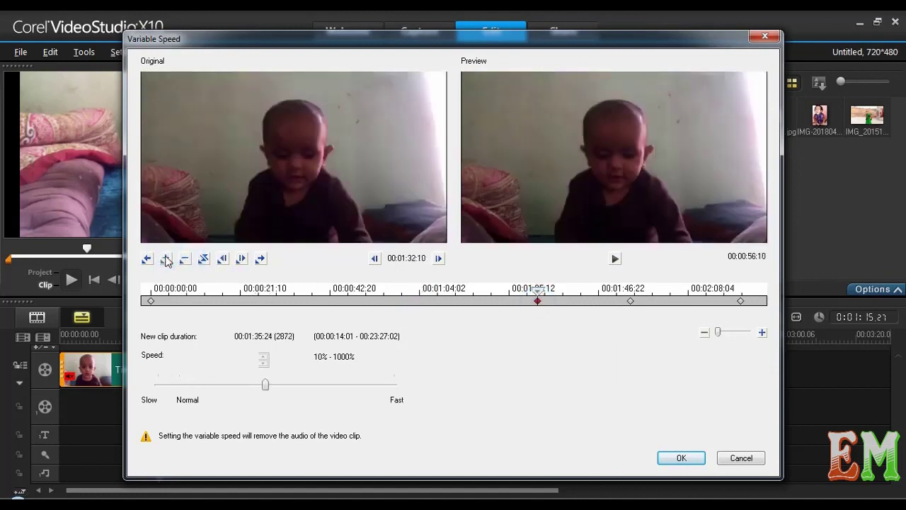
pyautogui.click(188, 259)
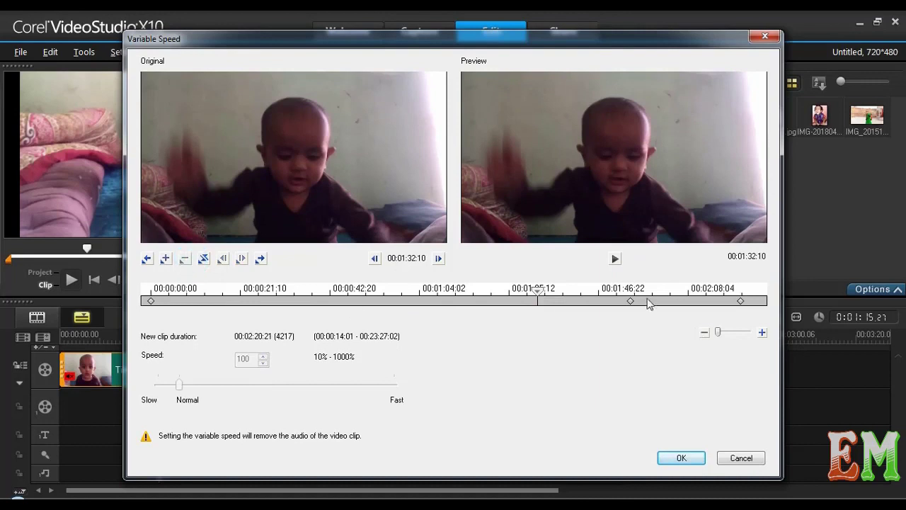
pyautogui.click(631, 303)
pyautogui.click(186, 259)
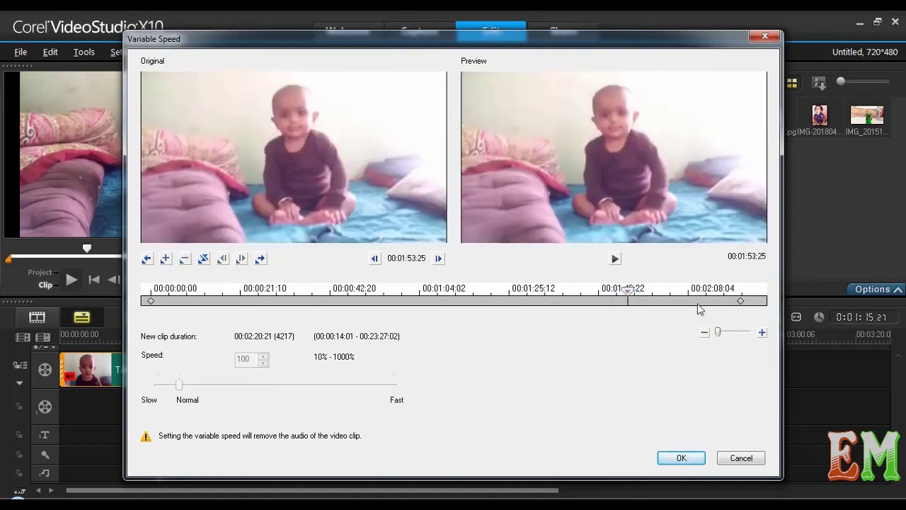
pyautogui.click(741, 301)
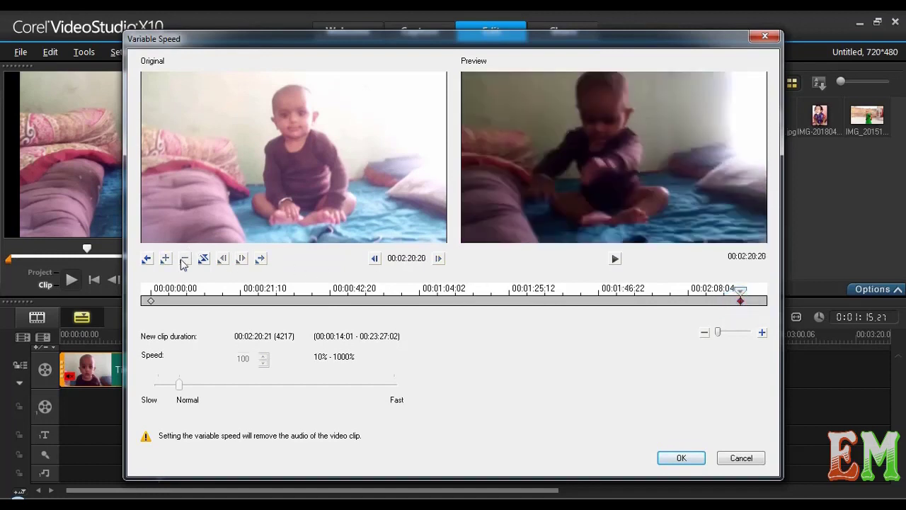
pyautogui.click(178, 260)
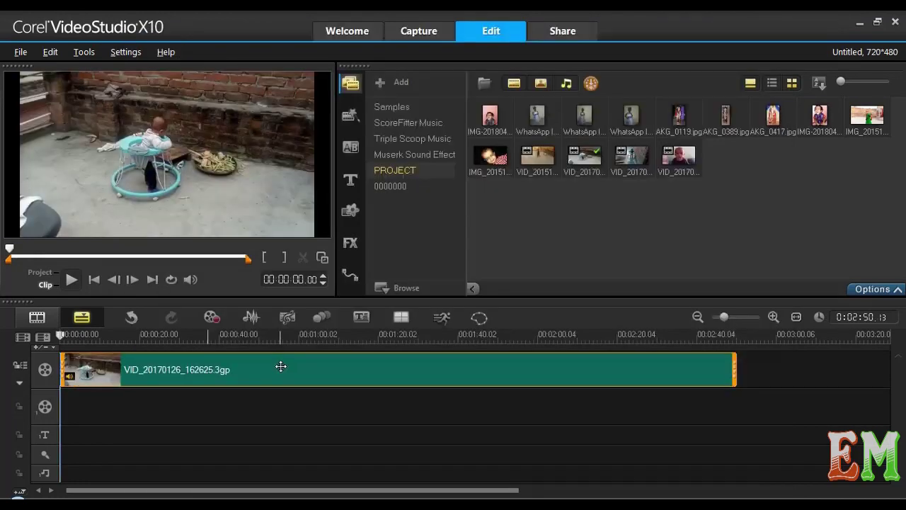
# - Insert a freeze frame lasting 19 seconds at the start of the VID_20170126_162625.3gp clip
pyautogui.rightClick(402, 365)
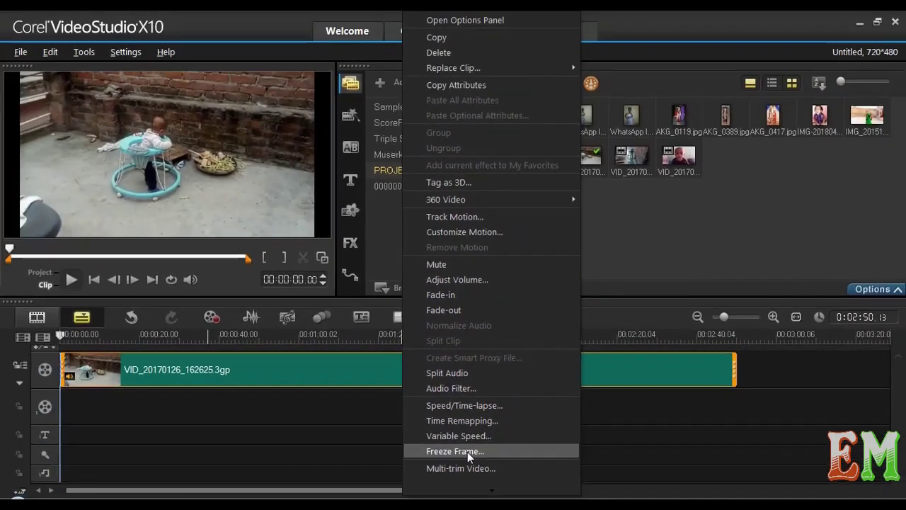
pyautogui.click(467, 451)
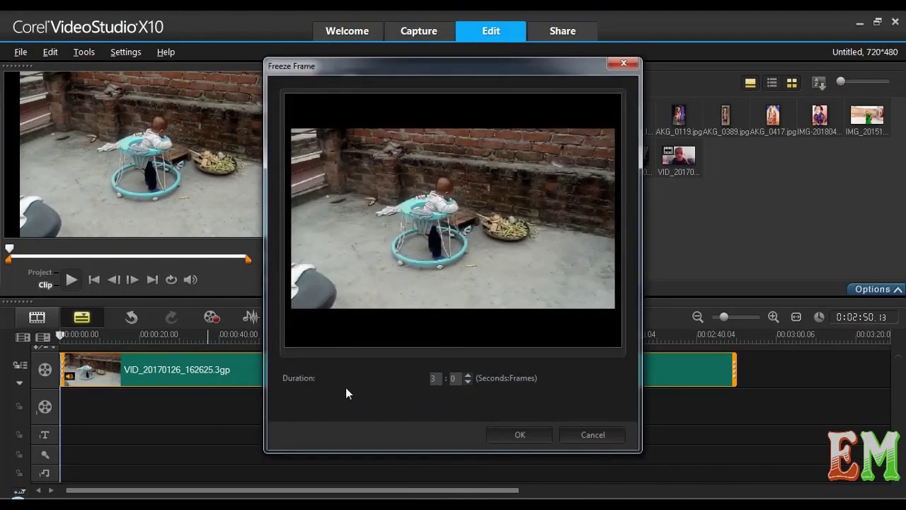
pyautogui.click(467, 379)
pyautogui.click(466, 378)
pyautogui.click(467, 378)
pyautogui.click(467, 378)
pyautogui.click(467, 379)
pyautogui.click(466, 379)
pyautogui.click(466, 379)
pyautogui.click(467, 379)
pyautogui.click(466, 378)
pyautogui.click(467, 377)
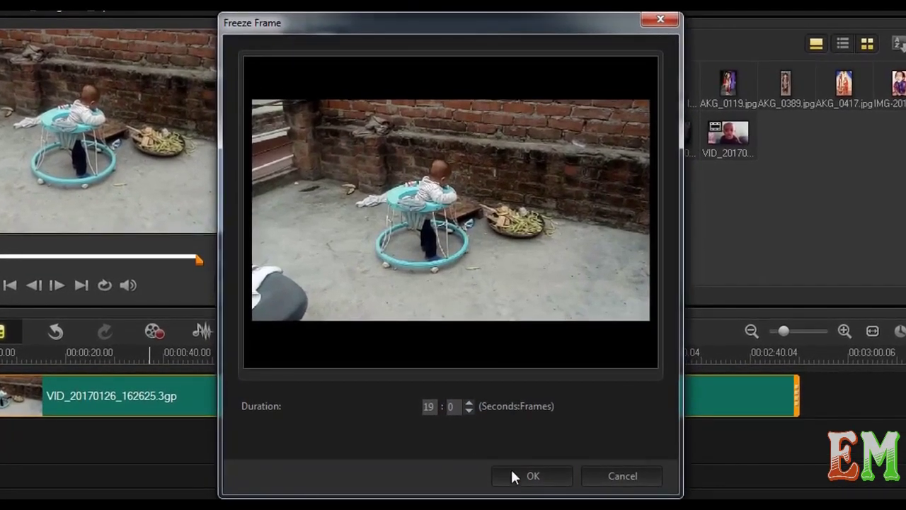
pyautogui.click(513, 436)
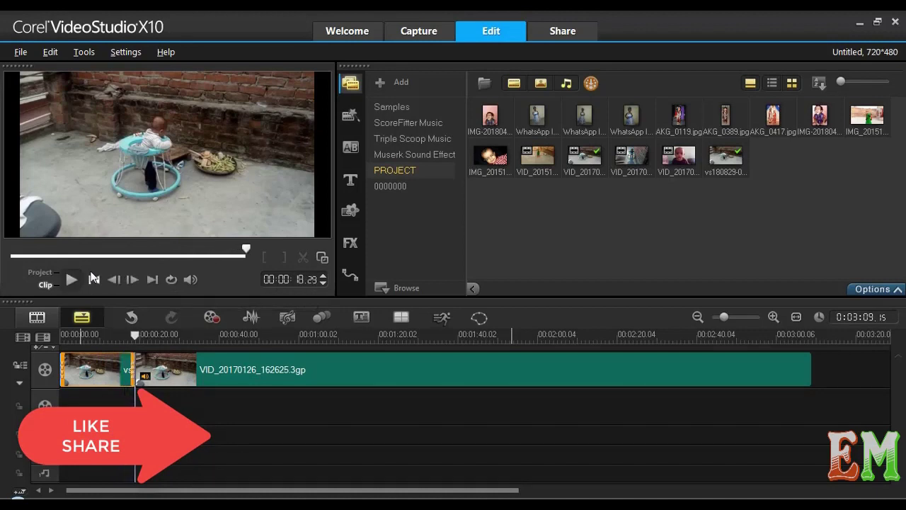
# - Return to the start of the timeline in Project mode to preview the freeze frame
pyautogui.click(42, 274)
pyautogui.moveTo(135, 336); pyautogui.dragTo(121, 341)
pyautogui.click(96, 281)
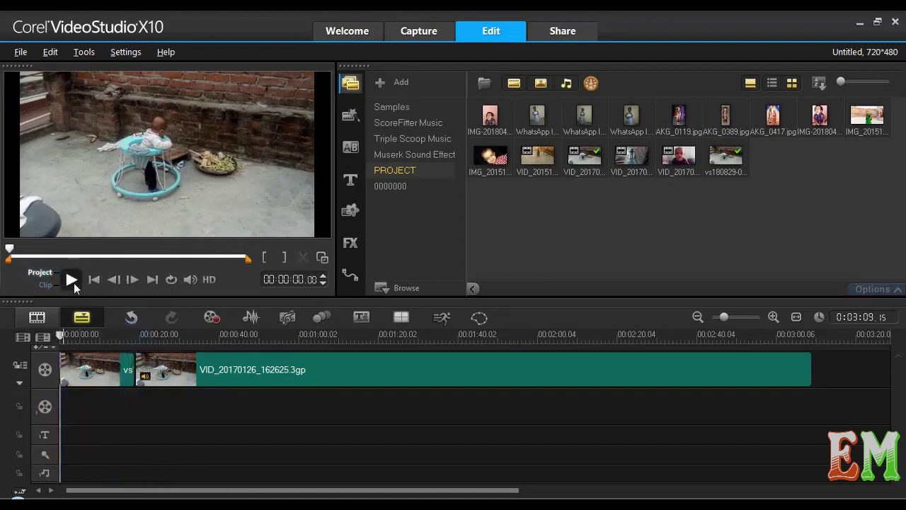
# - View the Customize Motion settings of the freeze-frame image and close them without changes
pyautogui.rightClick(103, 371)
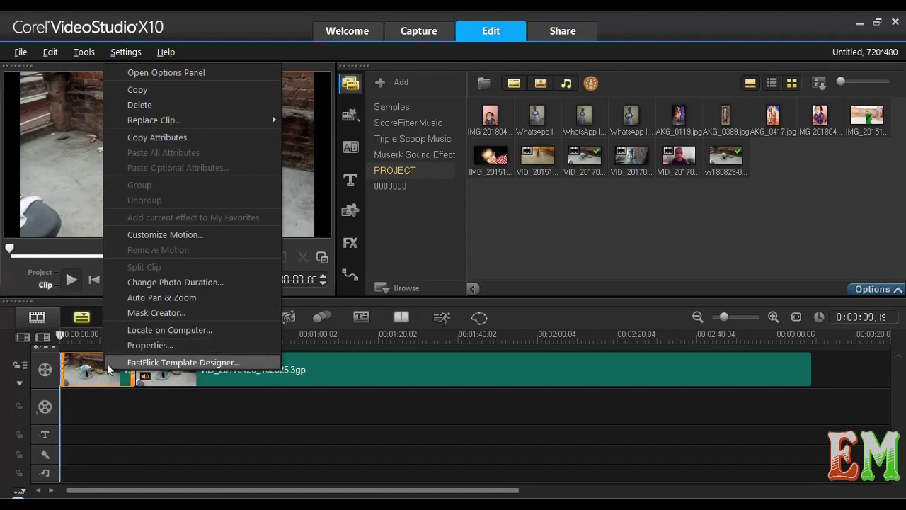
pyautogui.click(143, 234)
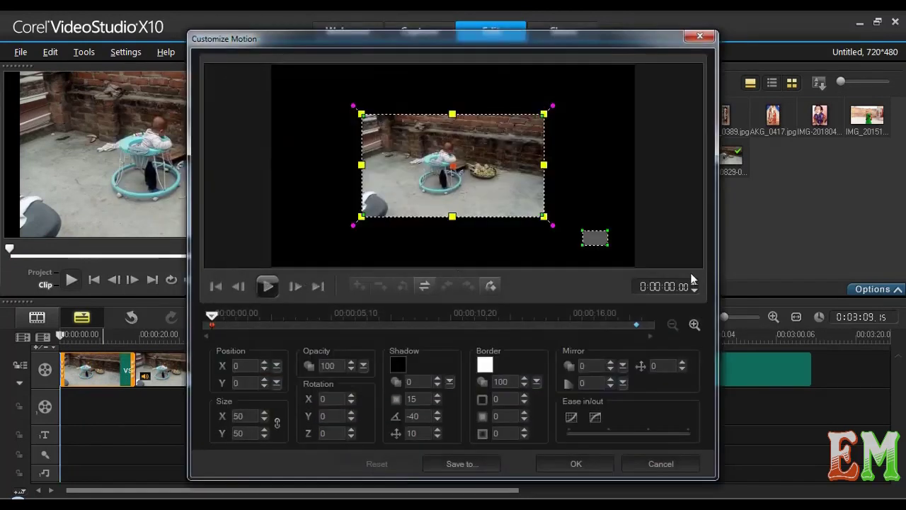
pyautogui.click(697, 35)
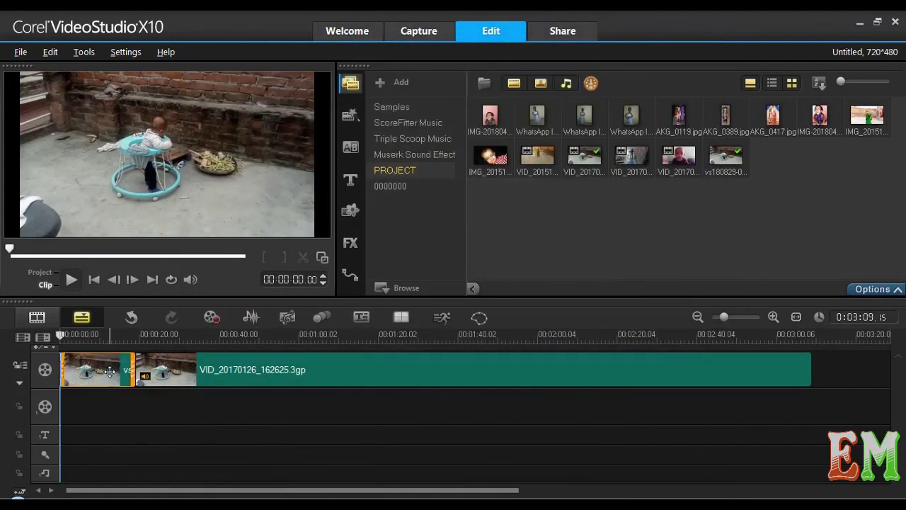
# - Delete the 19-second freeze frame and insert a 3-second one at the start of VID_20170126_162625.3gp
pyautogui.press('Delete')
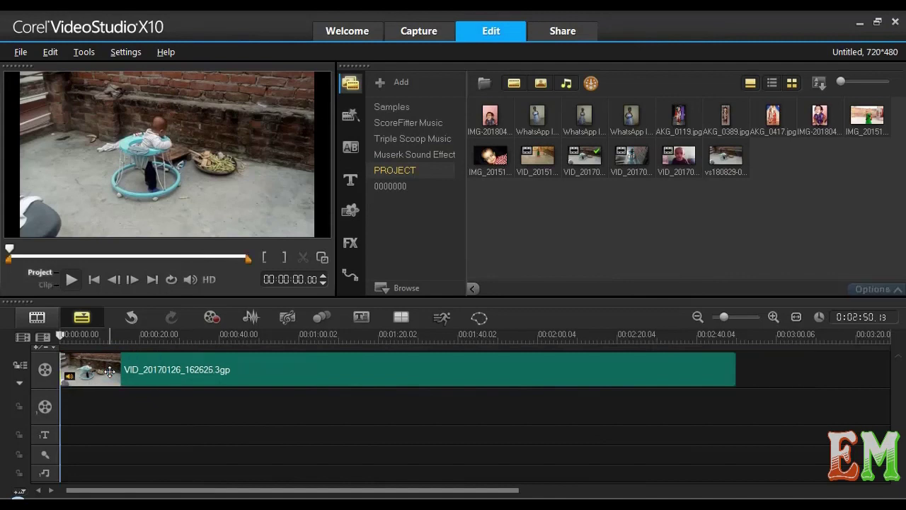
pyautogui.rightClick(249, 368)
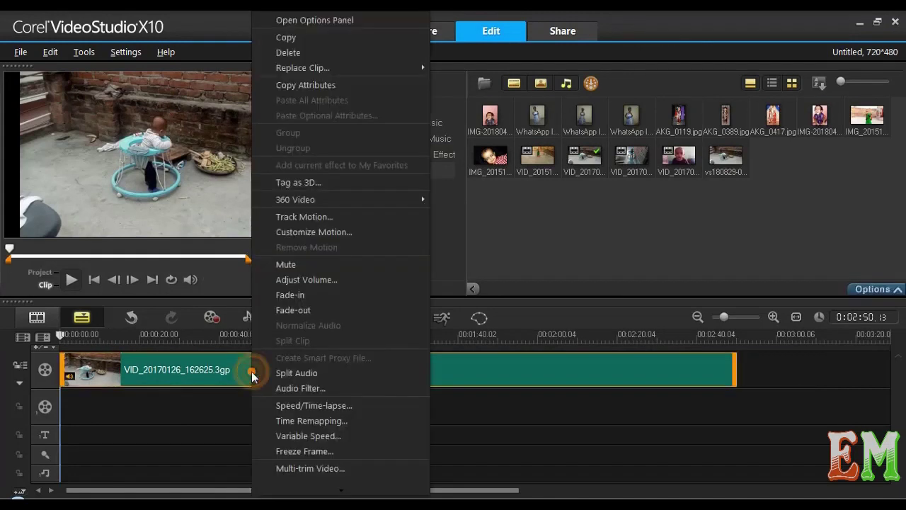
pyautogui.click(293, 449)
pyautogui.click(515, 434)
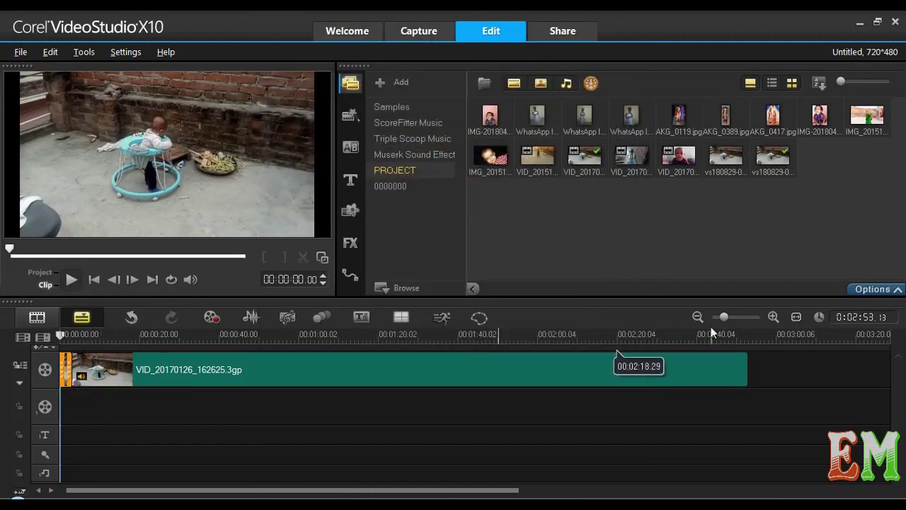
# - Add VID_20170319_133428.3gp from the library to the video track after the existing clip
pyautogui.moveTo(724, 322); pyautogui.dragTo(719, 320)
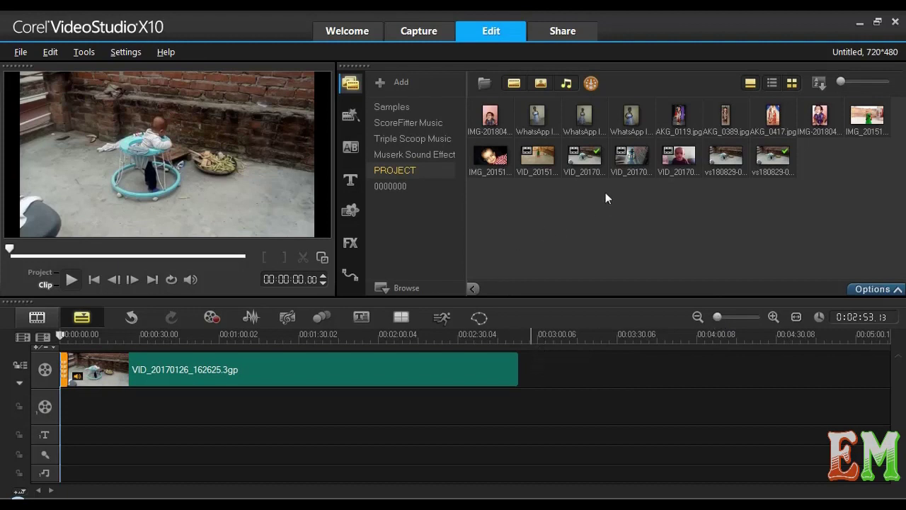
pyautogui.click(680, 157)
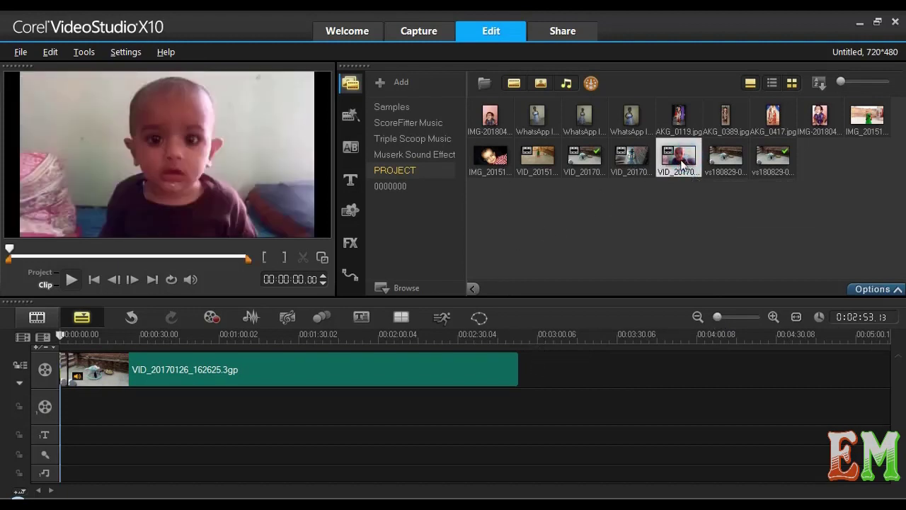
pyautogui.moveTo(680, 158); pyautogui.dragTo(632, 365)
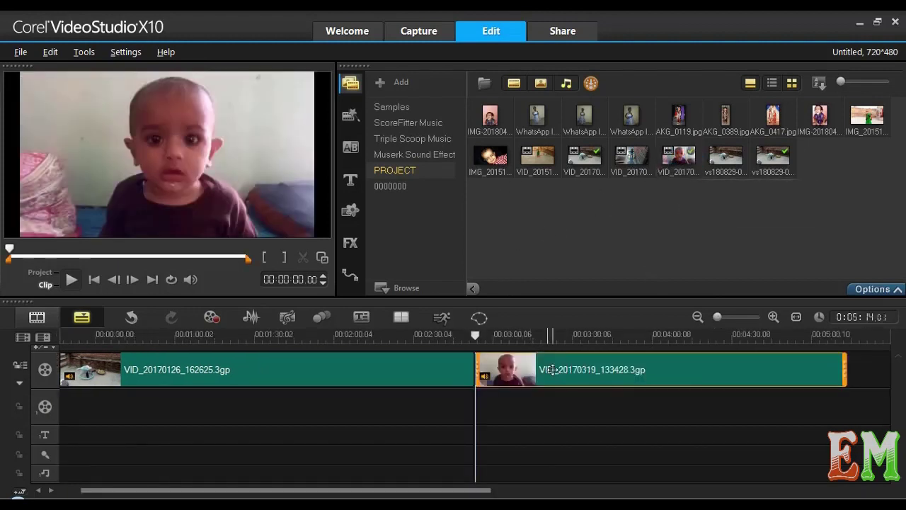
# - Insert a 3-second freeze frame at the start of the VID_20170319_133428.3gp clip
pyautogui.rightClick(538, 368)
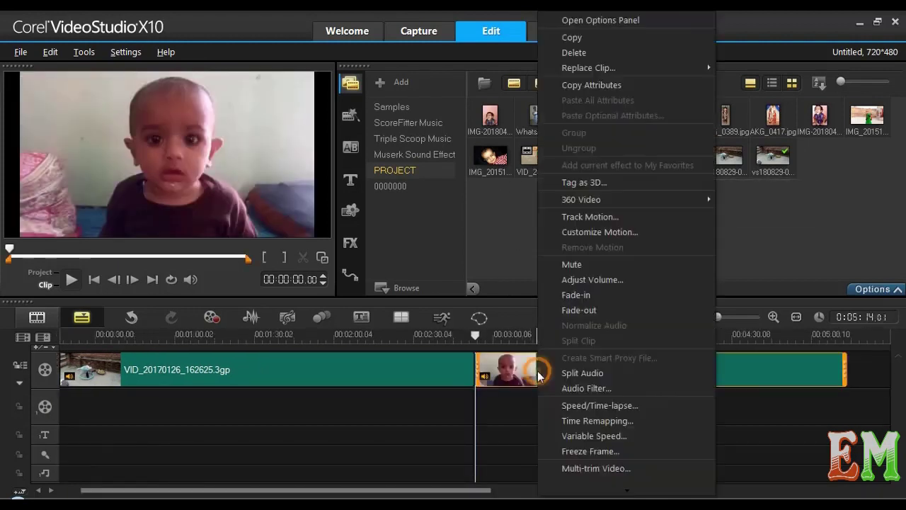
pyautogui.click(604, 447)
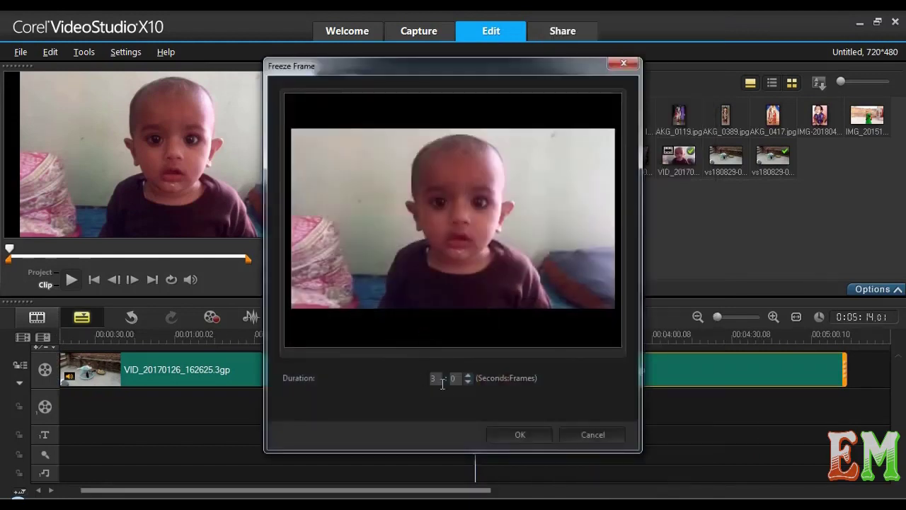
pyautogui.click(511, 434)
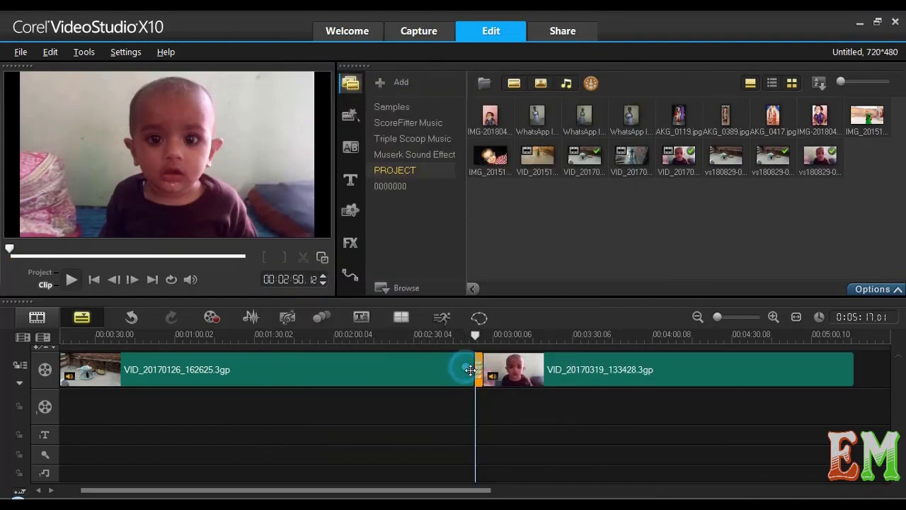
# - Shorten VID_20170126_162625.3gp to about 52 seconds and VID_20170319_133428.3gp to about 23 seconds by trimming their ends
pyautogui.click(471, 368)
pyautogui.moveTo(474, 368); pyautogui.dragTo(162, 382)
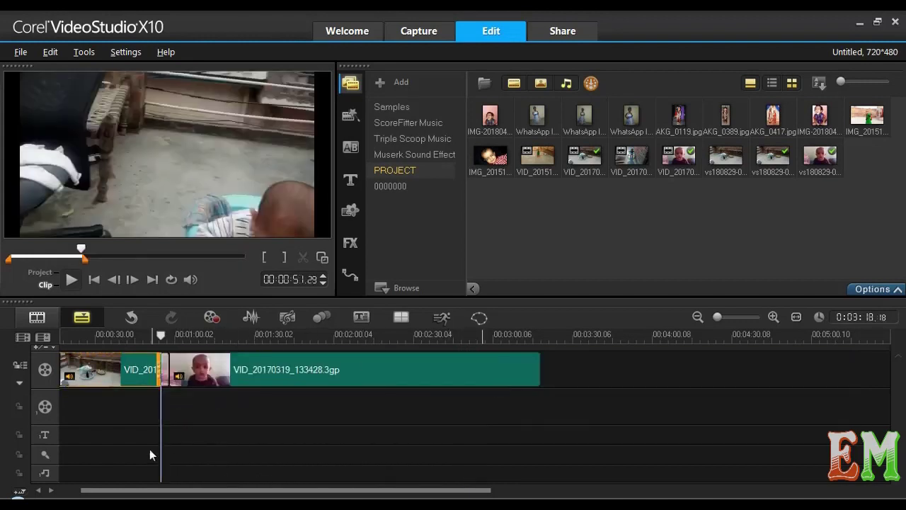
pyautogui.moveTo(246, 490); pyautogui.dragTo(136, 486)
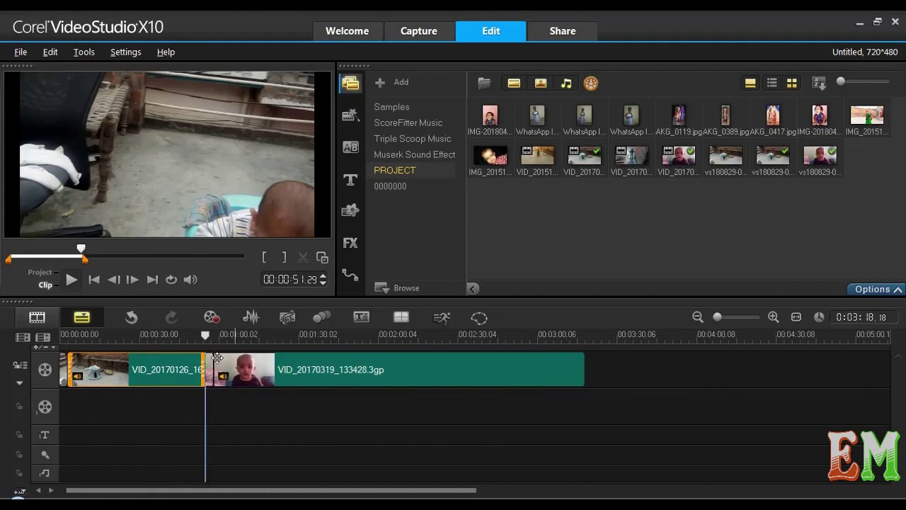
pyautogui.click(582, 368)
pyautogui.moveTo(584, 371); pyautogui.dragTo(275, 385)
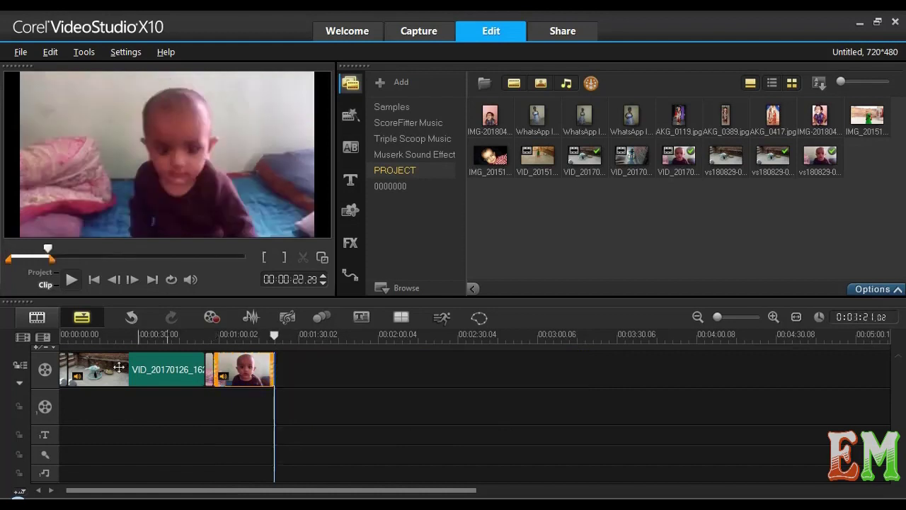
# - Trim the end of VID_20170126_162625.3gp further so the clip lasts about 18 seconds
pyautogui.click(202, 368)
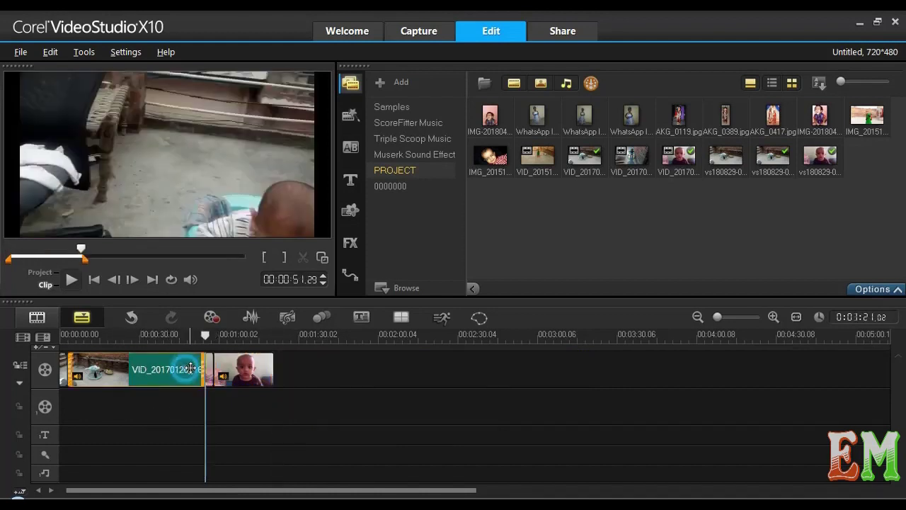
pyautogui.moveTo(203, 369); pyautogui.dragTo(175, 378)
pyautogui.moveTo(235, 386); pyautogui.dragTo(342, 380)
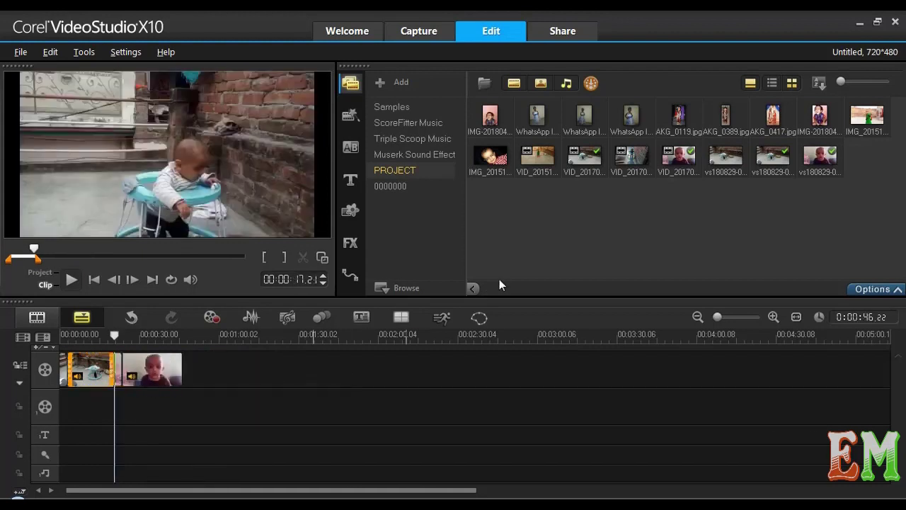
# - Add VID_20170213_090128.mp4 to the end of the video track and insert a 3-second freeze frame at its start
pyautogui.moveTo(642, 166); pyautogui.dragTo(199, 367)
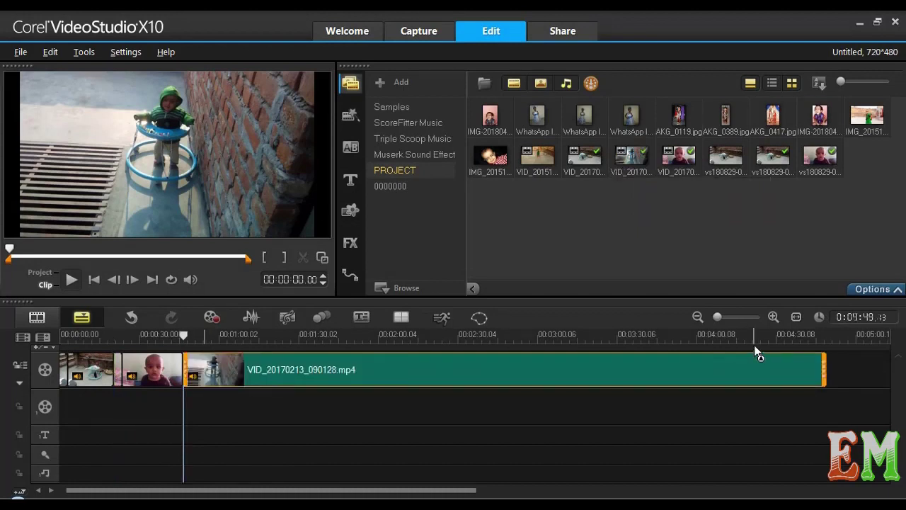
pyautogui.rightClick(370, 374)
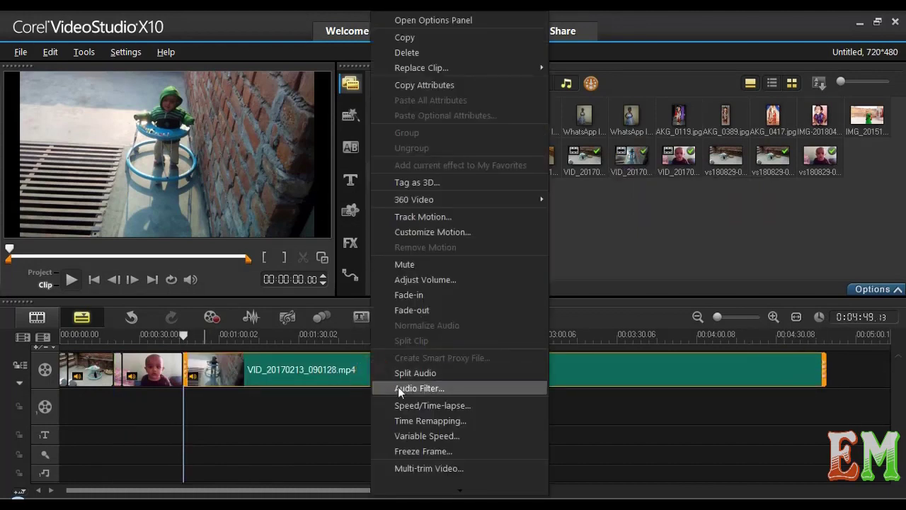
pyautogui.click(394, 451)
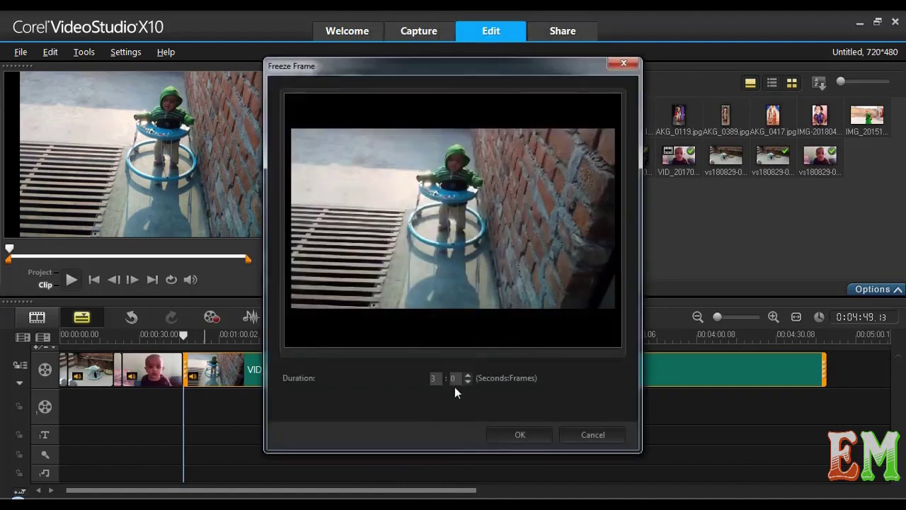
pyautogui.click(522, 436)
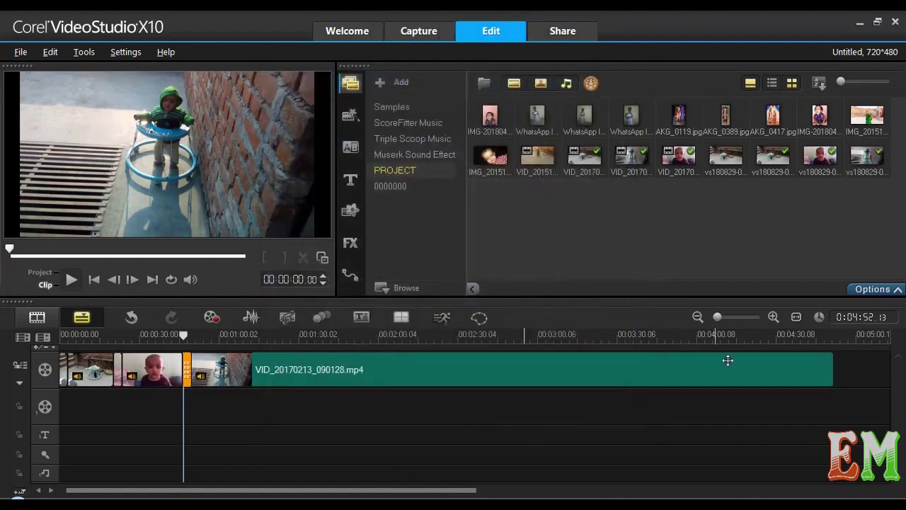
# - Trim the end of VID_20170213_090128.mp4 so the clip lasts about 16 seconds
pyautogui.click(833, 368)
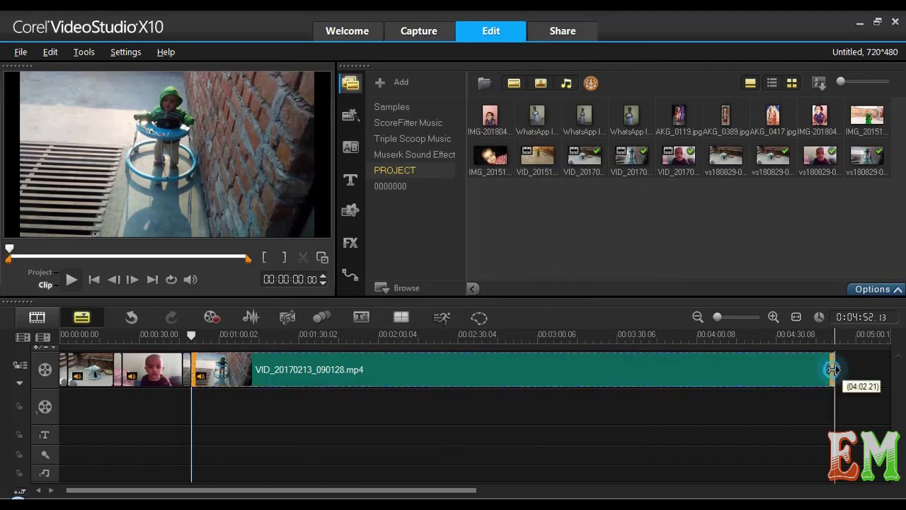
pyautogui.moveTo(262, 358); pyautogui.dragTo(236, 362)
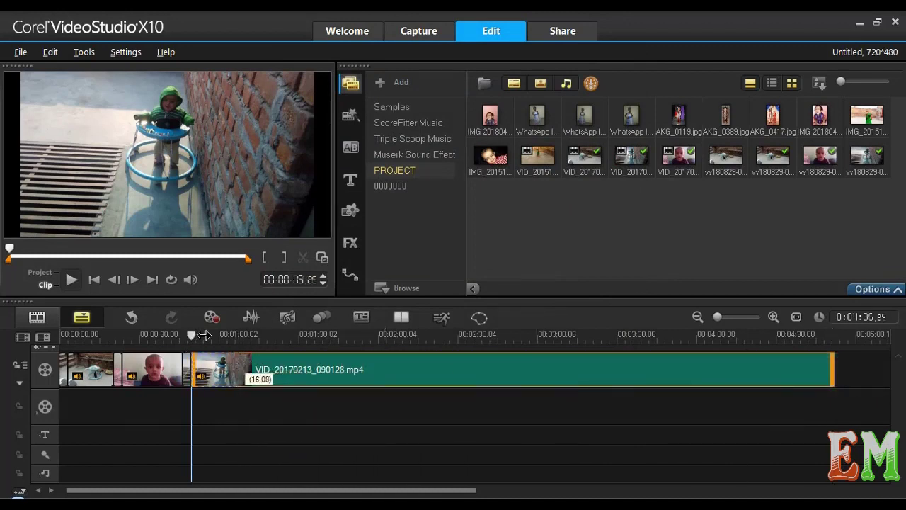
# - Play the whole project from the beginning and lower the preview volume
pyautogui.moveTo(193, 347); pyautogui.dragTo(198, 340)
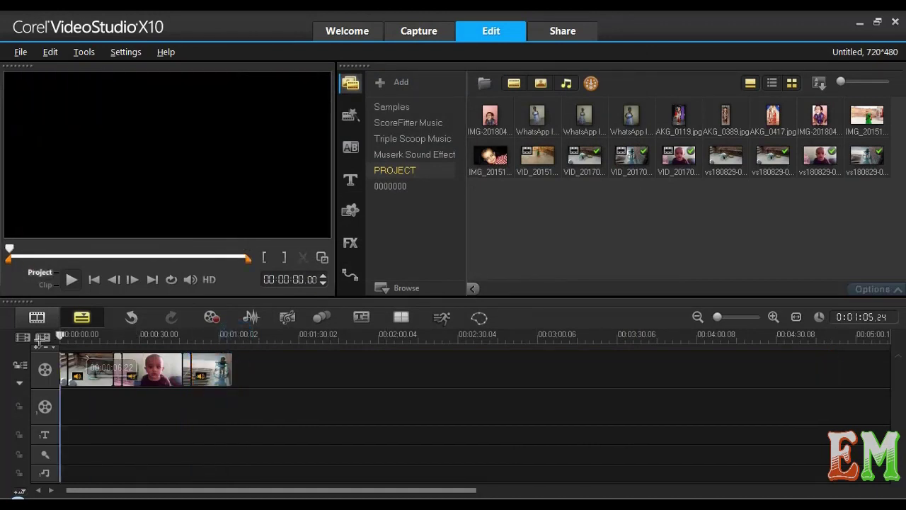
pyautogui.click(40, 273)
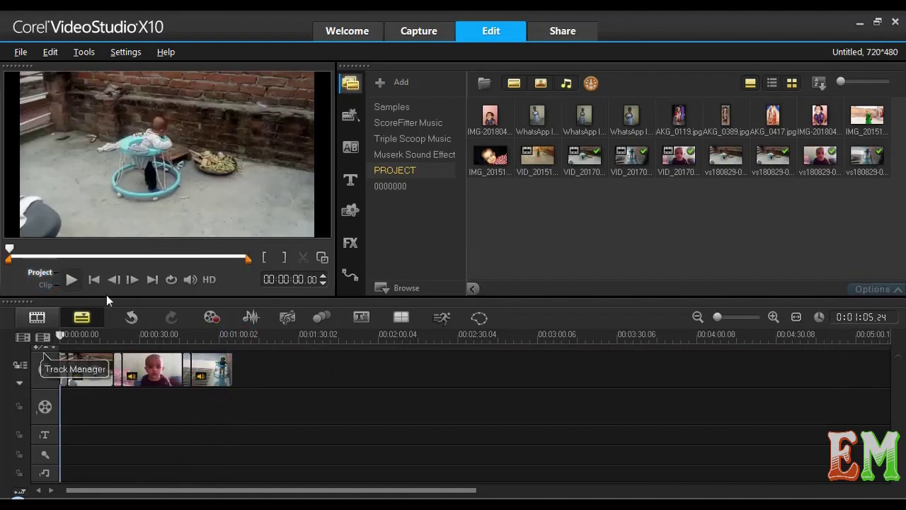
pyautogui.click(71, 278)
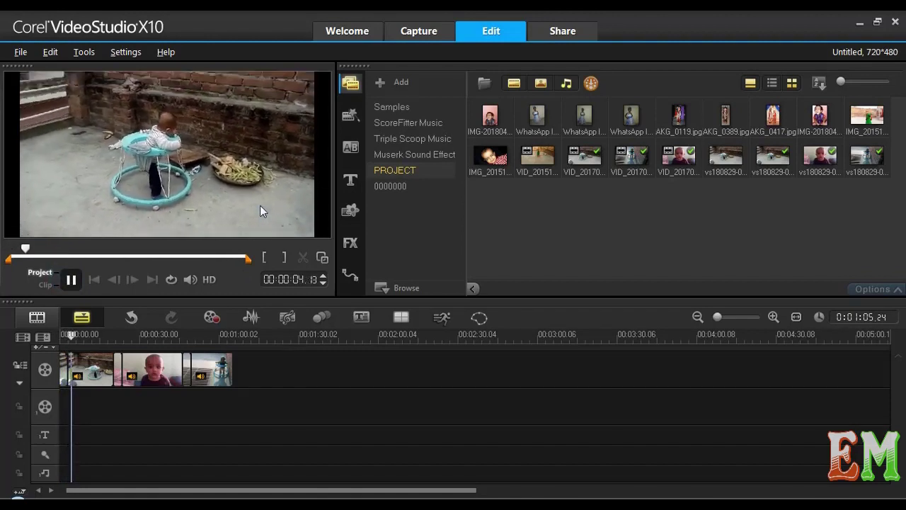
pyautogui.click(190, 279)
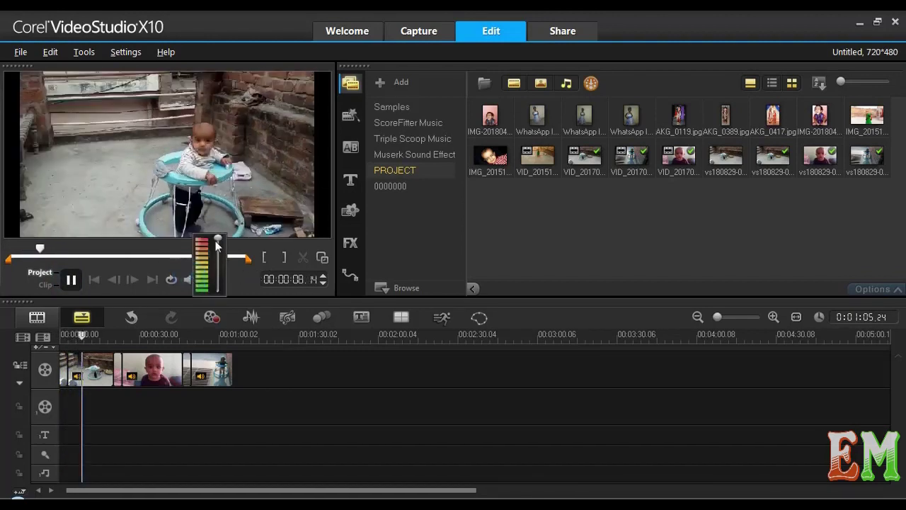
pyautogui.moveTo(218, 240); pyautogui.dragTo(212, 272)
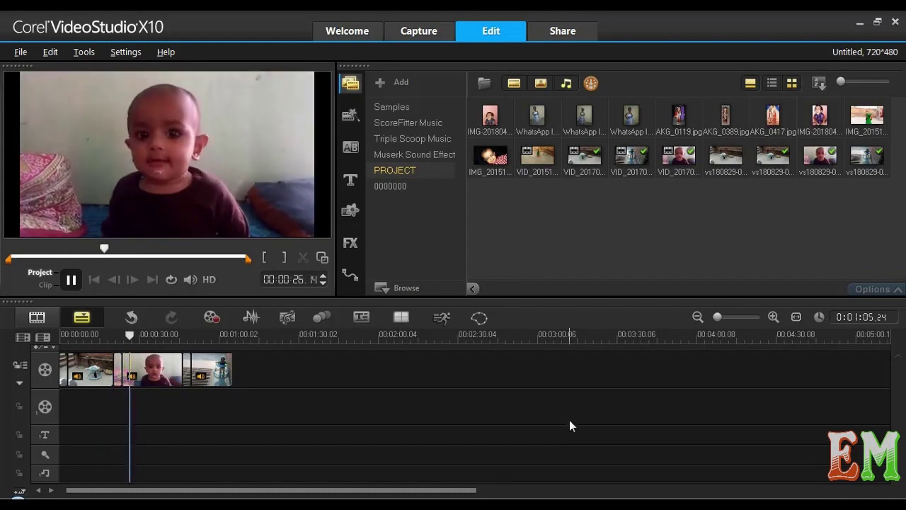
# - Add Barn Door transitions before the freeze frames of VID_20170319_133428.3gp and VID_20170213_090128.mp4
pyautogui.click(731, 316)
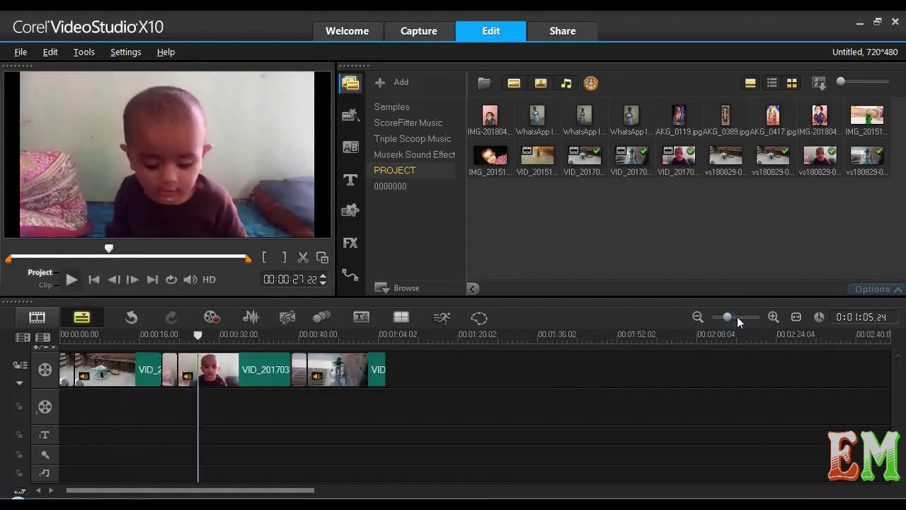
pyautogui.click(743, 316)
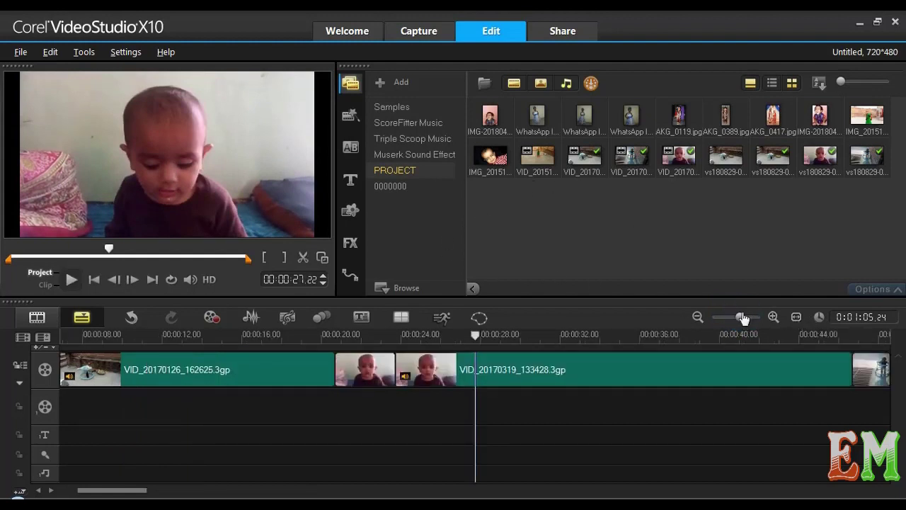
pyautogui.moveTo(742, 317); pyautogui.dragTo(737, 317)
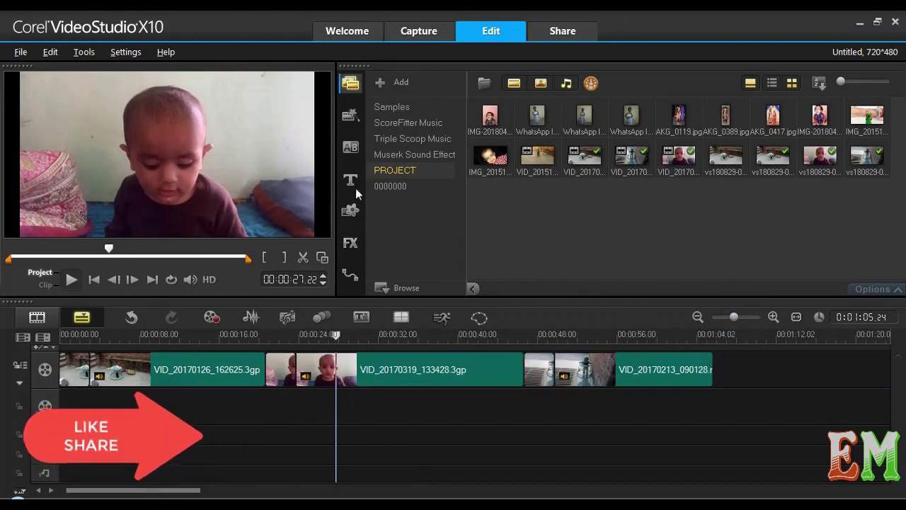
pyautogui.click(349, 148)
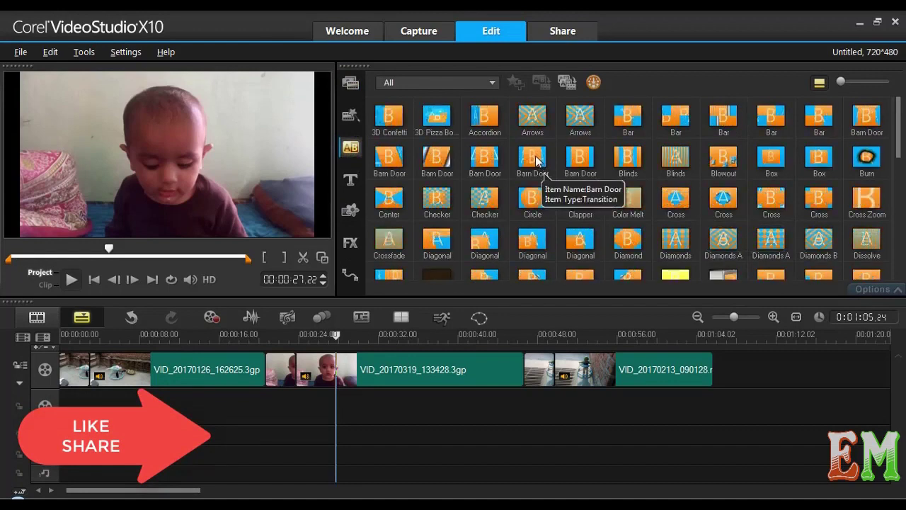
pyautogui.moveTo(533, 157); pyautogui.dragTo(264, 371)
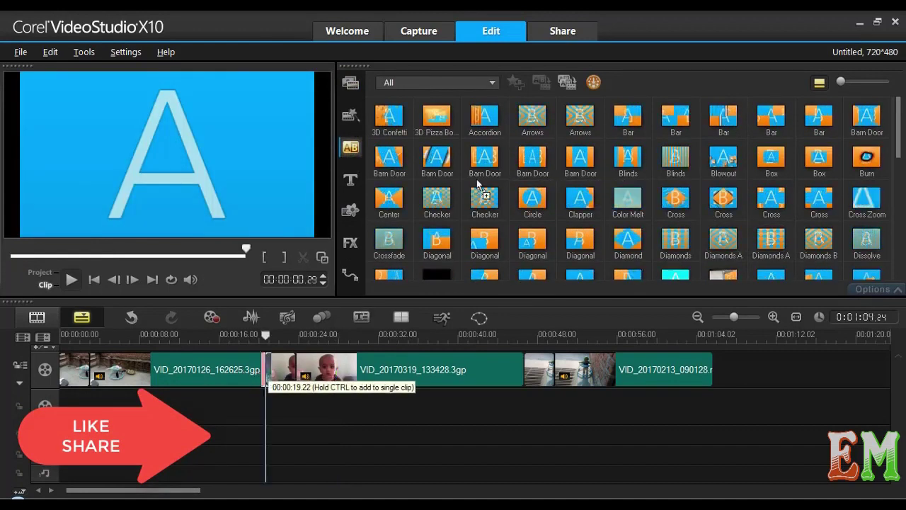
pyautogui.moveTo(532, 156); pyautogui.dragTo(516, 371)
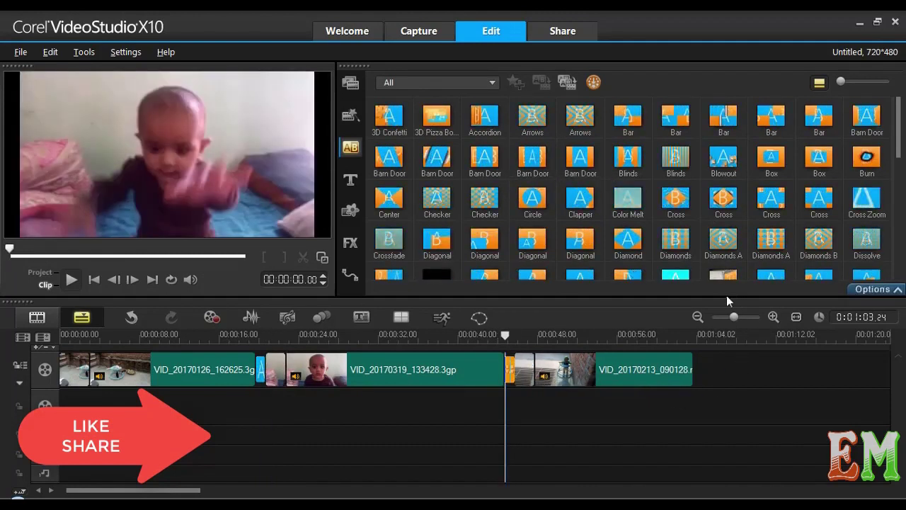
# - Play the project from the start to review both transitions and the freeze frames, skipping ahead to the second transition
pyautogui.click(507, 334)
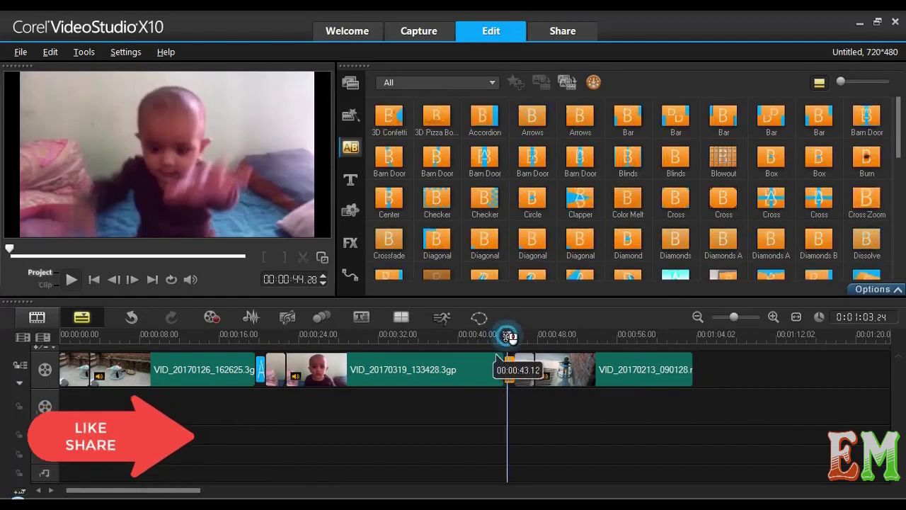
pyautogui.click(94, 280)
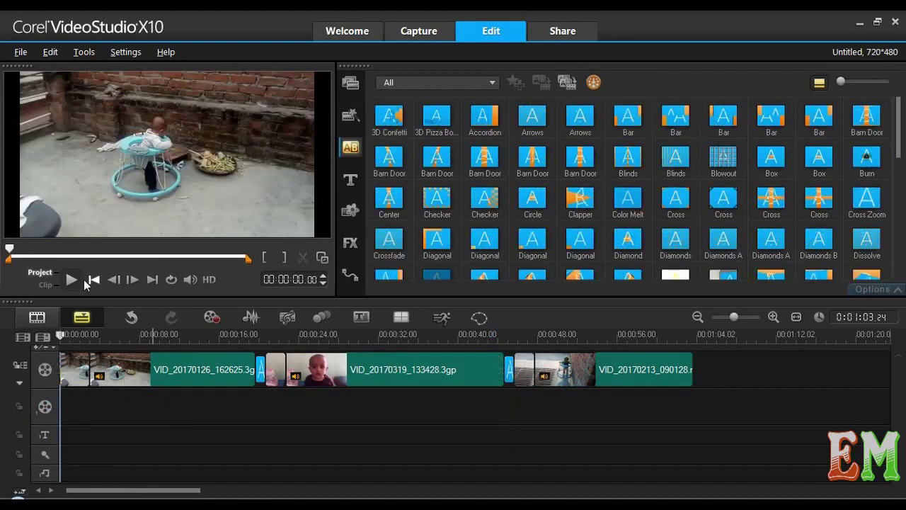
pyautogui.click(75, 279)
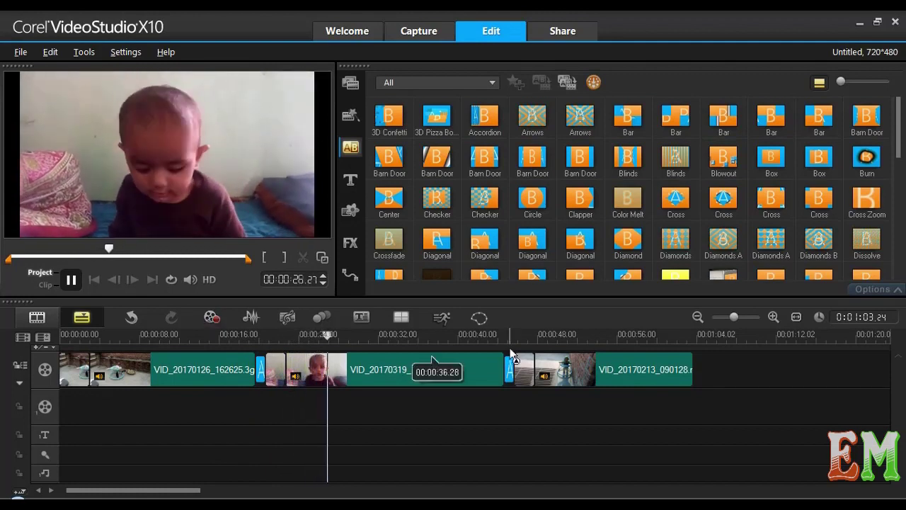
pyautogui.click(484, 334)
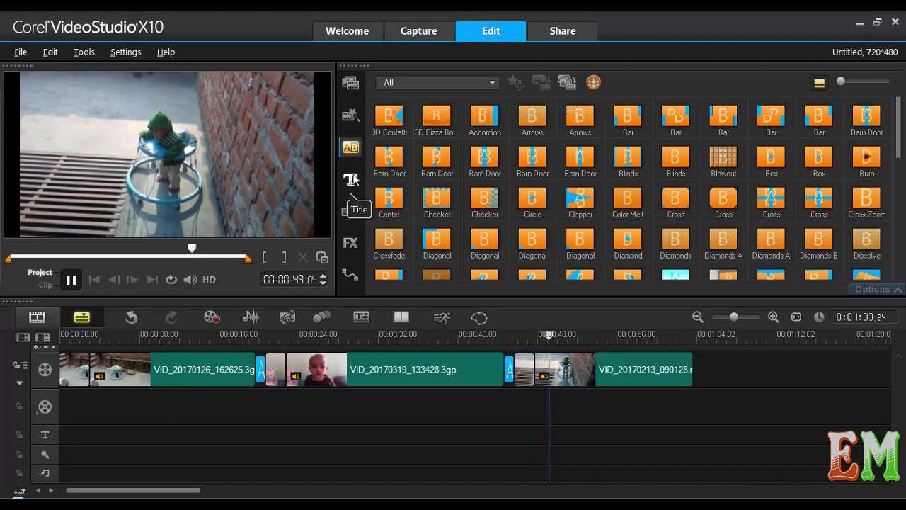
pyautogui.click(71, 280)
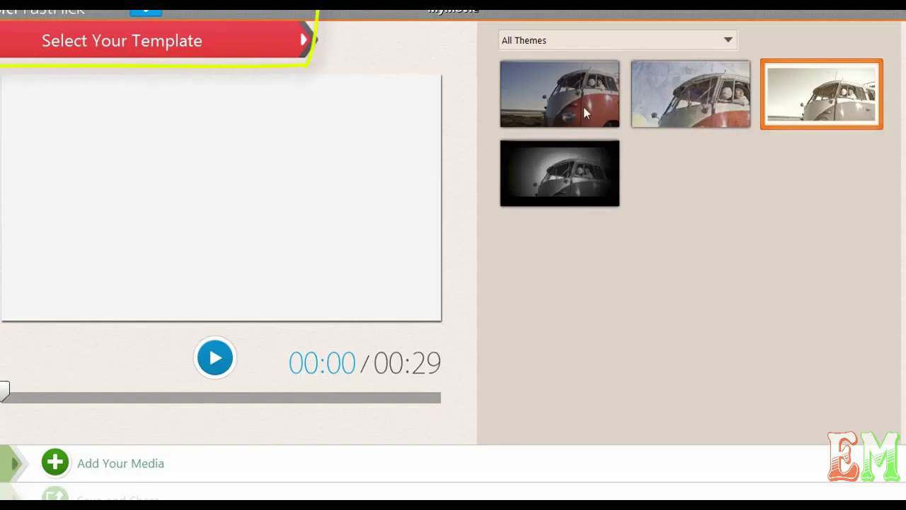
# - Try the first two movie templates, ending with the sepia one with the white frame selected
pyautogui.click(709, 95)
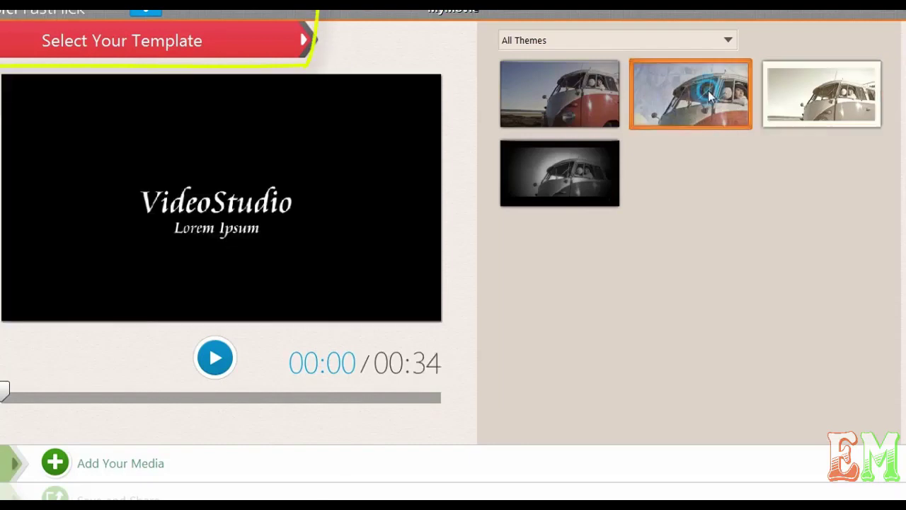
pyautogui.click(573, 88)
pyautogui.click(790, 91)
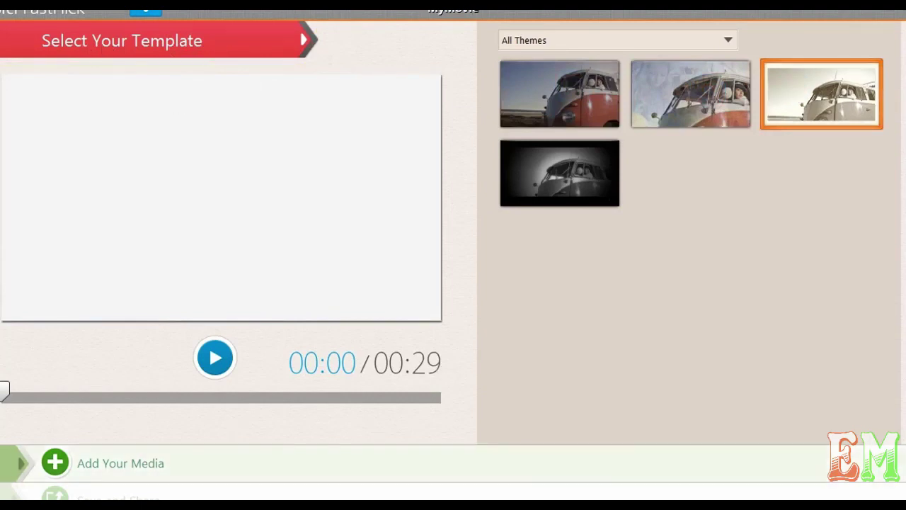
# - Add the eleven photos from AKG_0389.jpg through AKG_0591.png in the image folder to the movie and play the preview
pyautogui.click(14, 464)
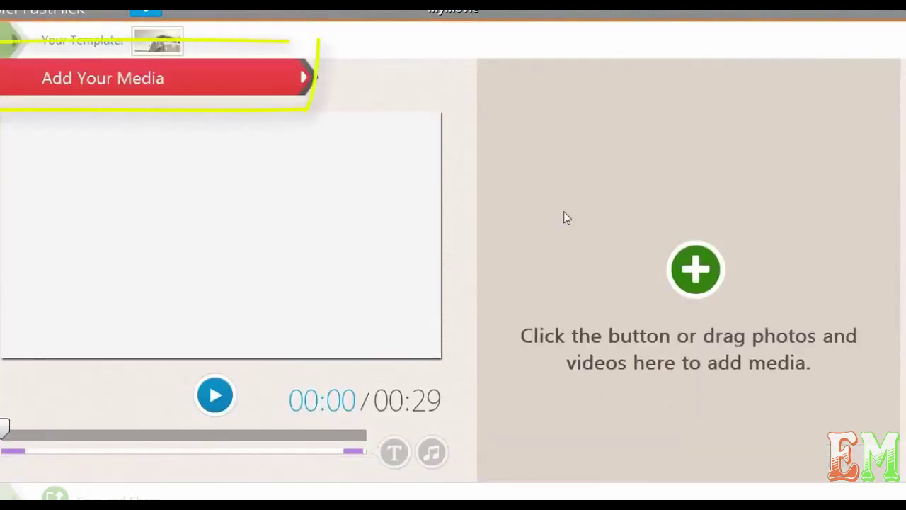
pyautogui.click(688, 263)
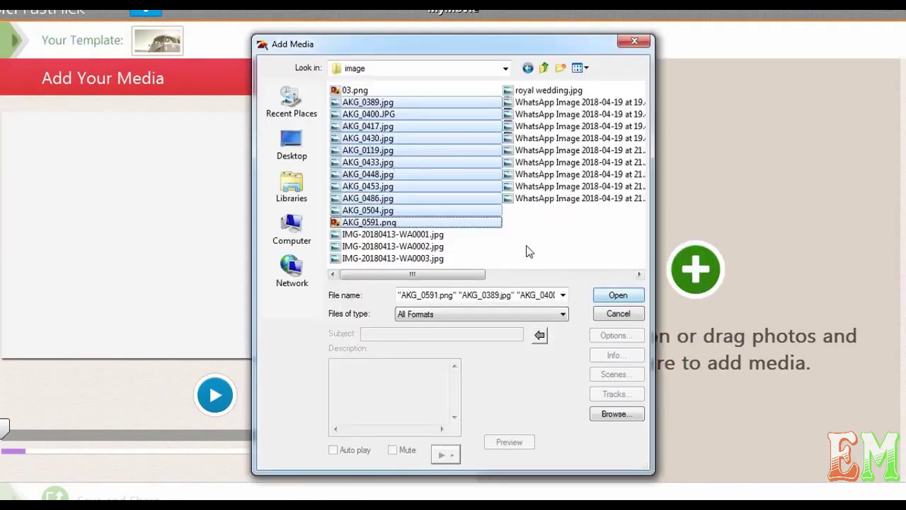
pyautogui.click(617, 295)
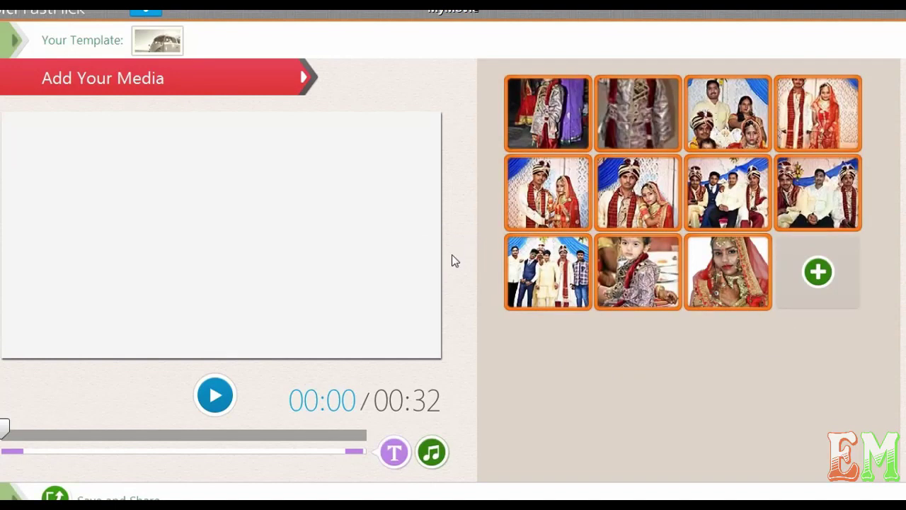
pyautogui.click(216, 395)
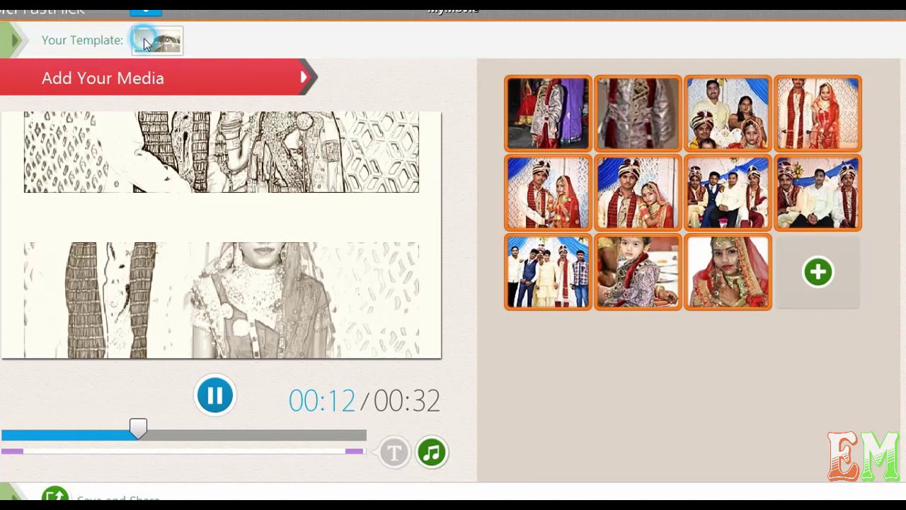
# - Switch the movie to the second template, with the pale cloudy texture, and play the preview
pyautogui.click(34, 41)
pyautogui.click(646, 120)
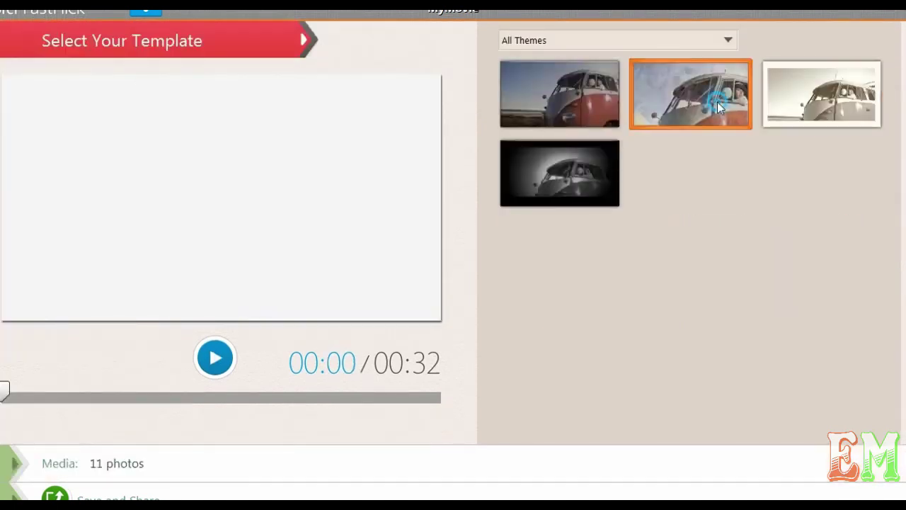
pyautogui.click(214, 358)
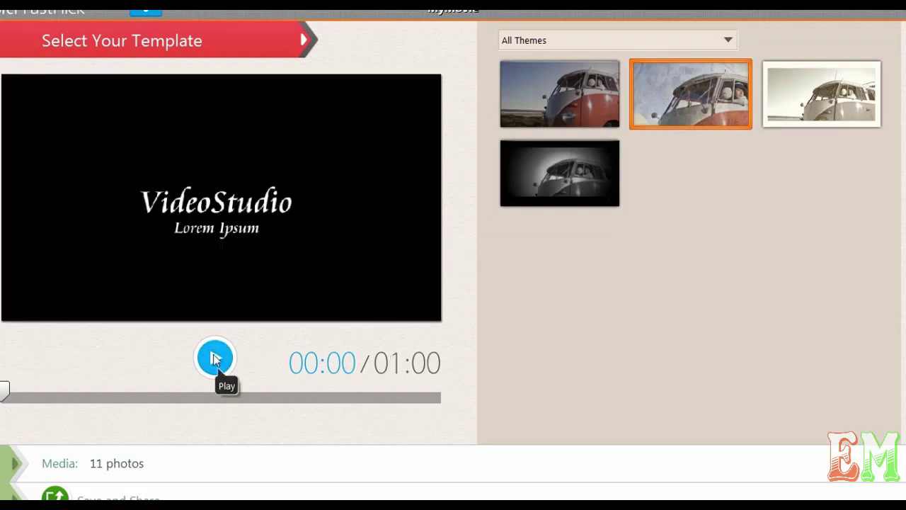
pyautogui.click(216, 358)
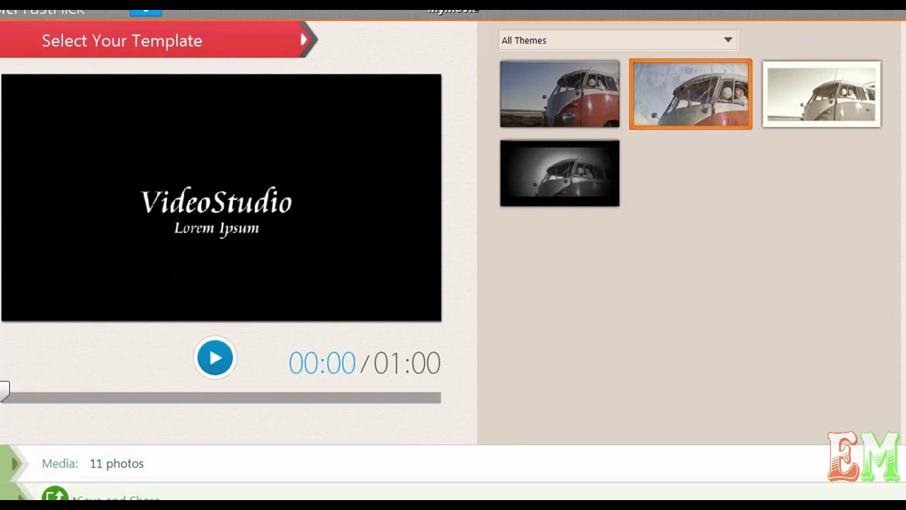
# - Set the movie's export format to AVC/H.264 with the [MyDVD]AVC (1280 x 720, 60p, 11Mbps) profile
pyautogui.click(74, 497)
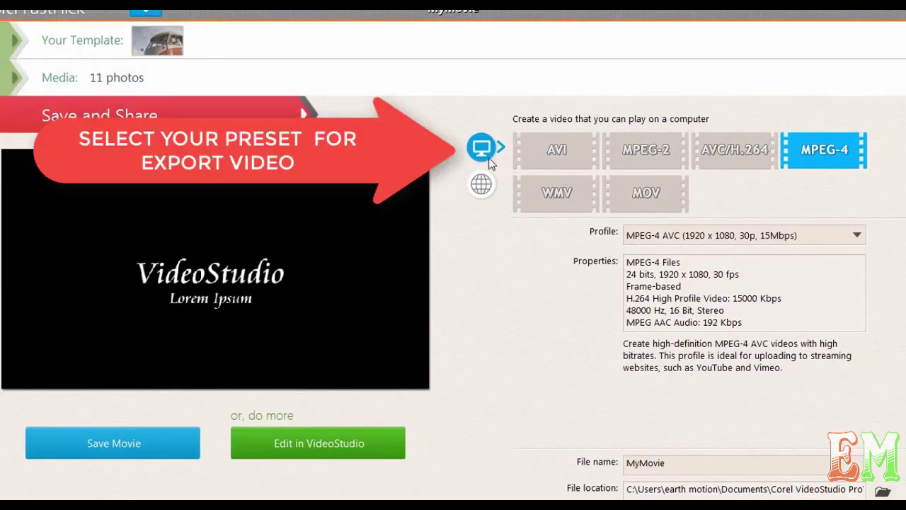
pyautogui.click(715, 149)
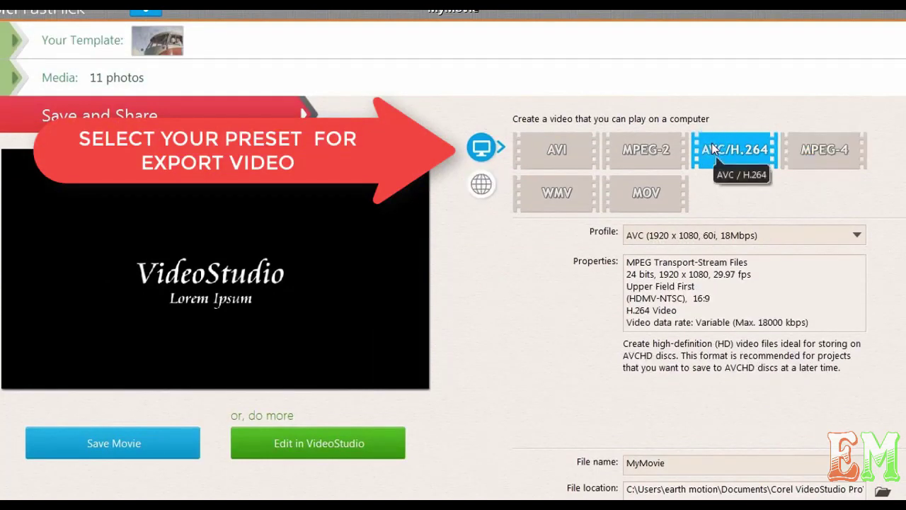
pyautogui.click(722, 237)
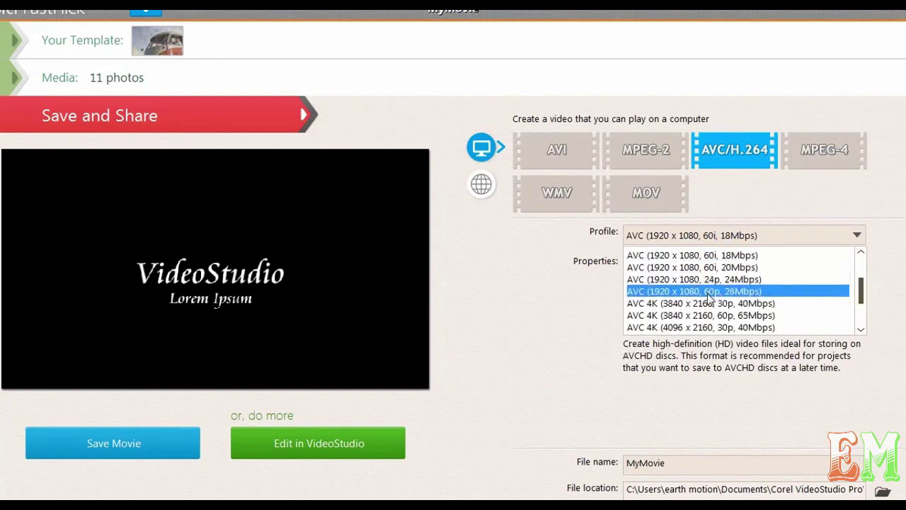
pyautogui.scroll(-2, 741, 292)
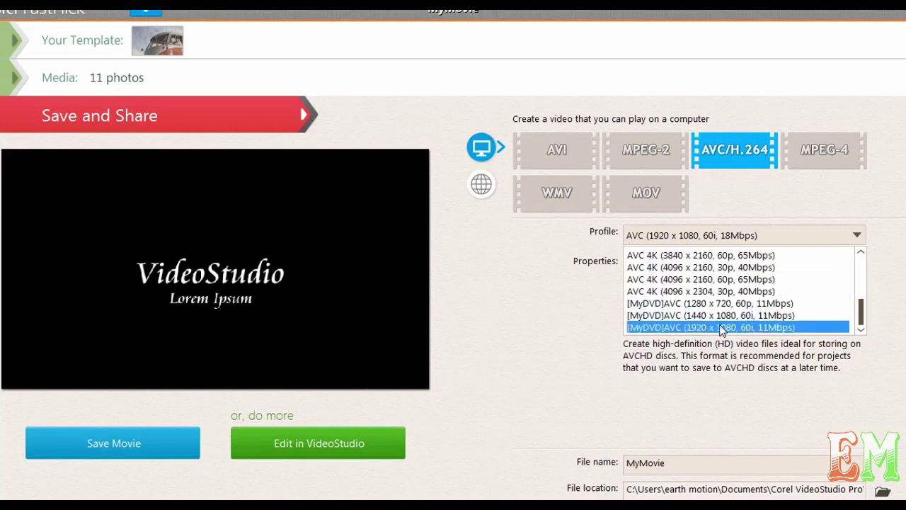
pyautogui.click(732, 303)
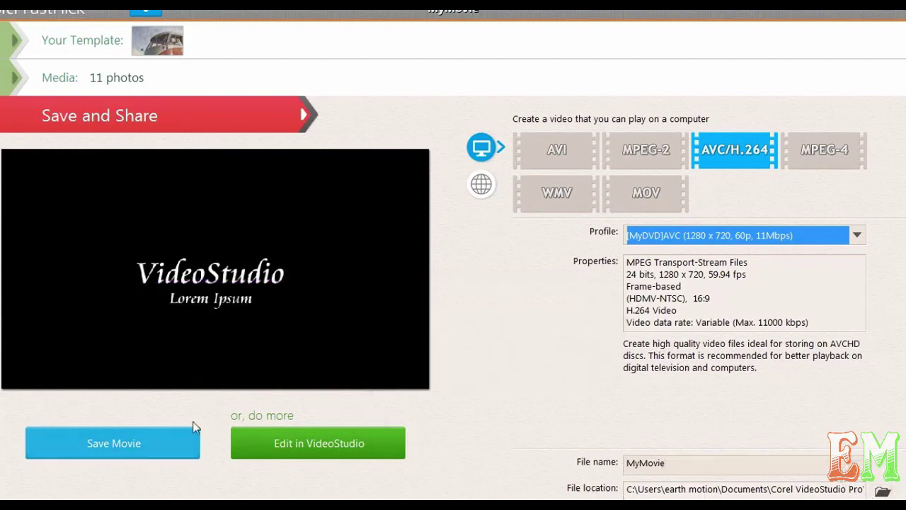
# - Transfer the movie from FastFlick to VideoStudio's editing workspace and select the AKG_0119.jpg clip
pyautogui.click(302, 444)
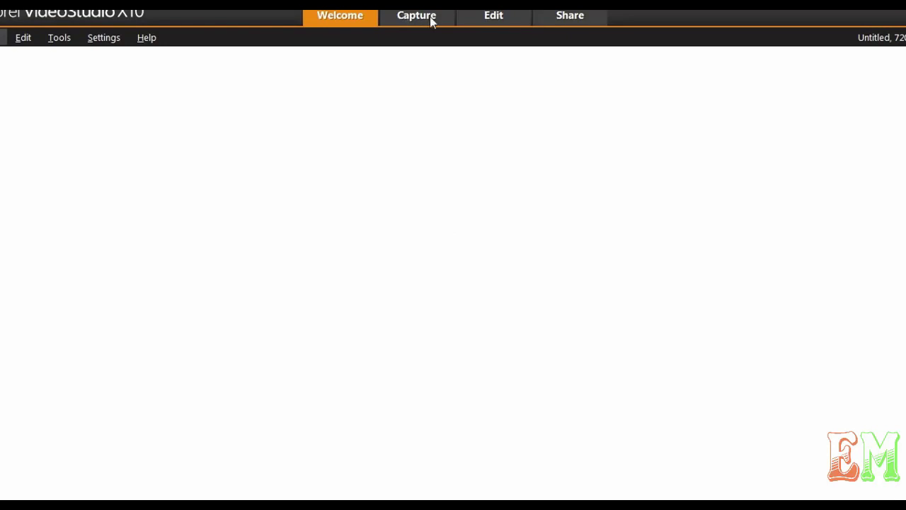
pyautogui.click(477, 17)
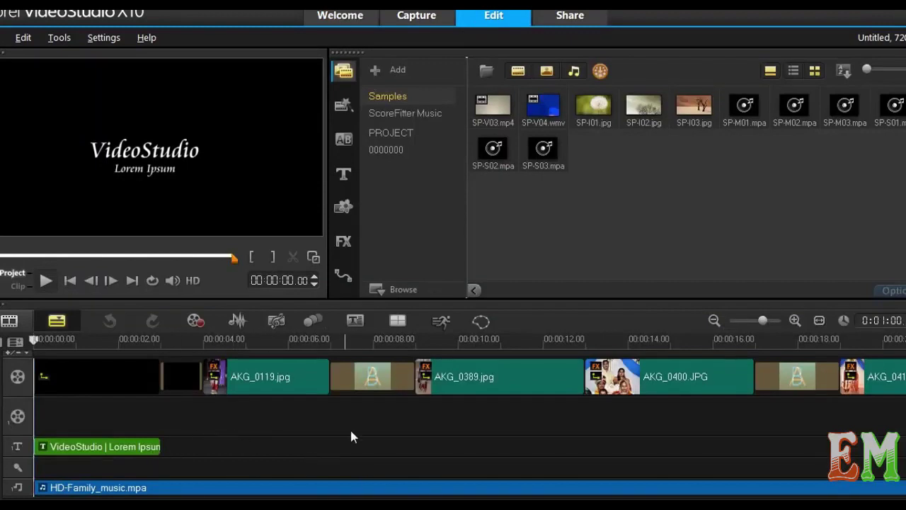
pyautogui.click(241, 376)
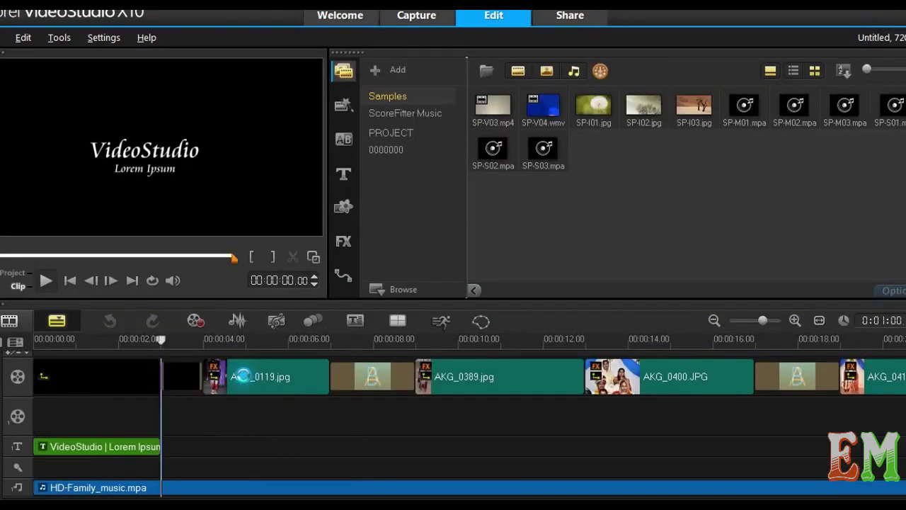
pyautogui.click(237, 376)
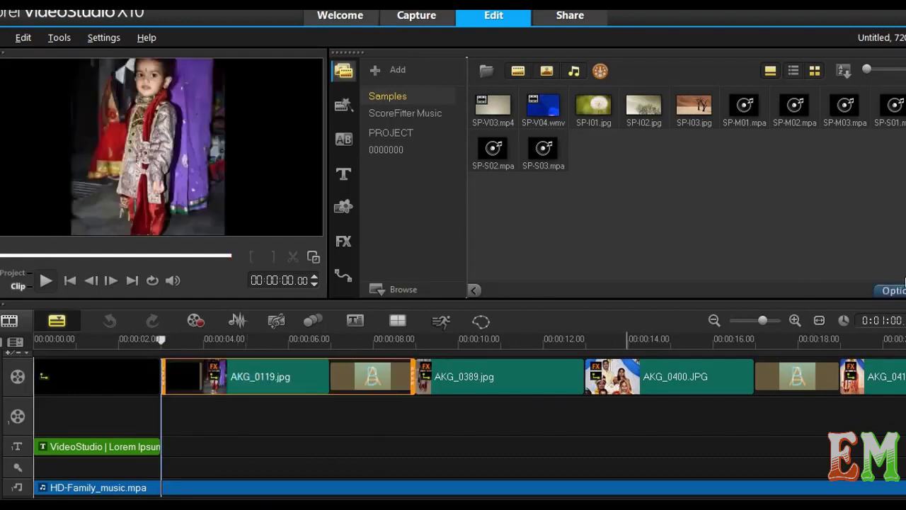
pyautogui.click(894, 293)
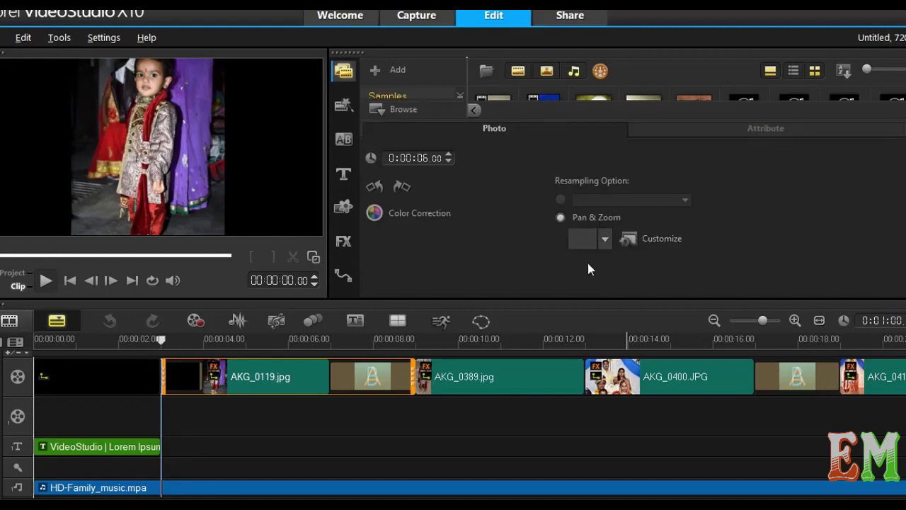
pyautogui.click(628, 239)
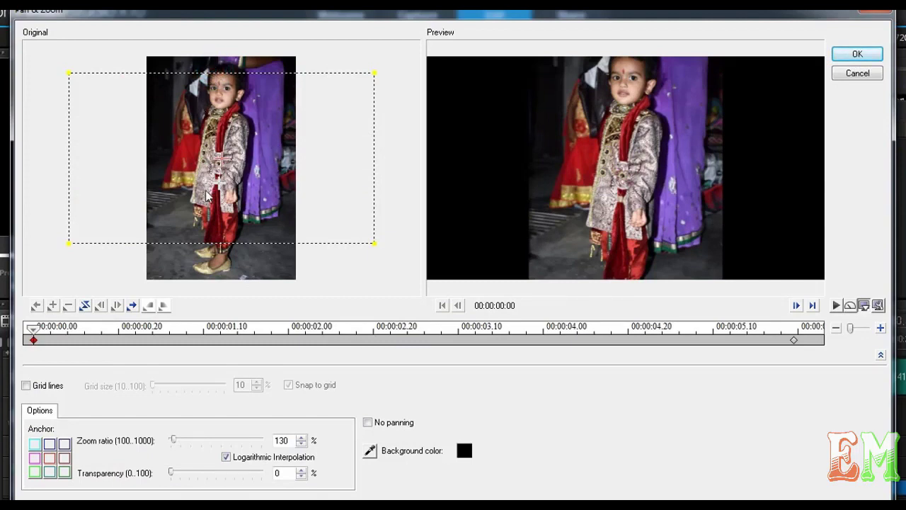
pyautogui.click(210, 241)
pyautogui.click(855, 74)
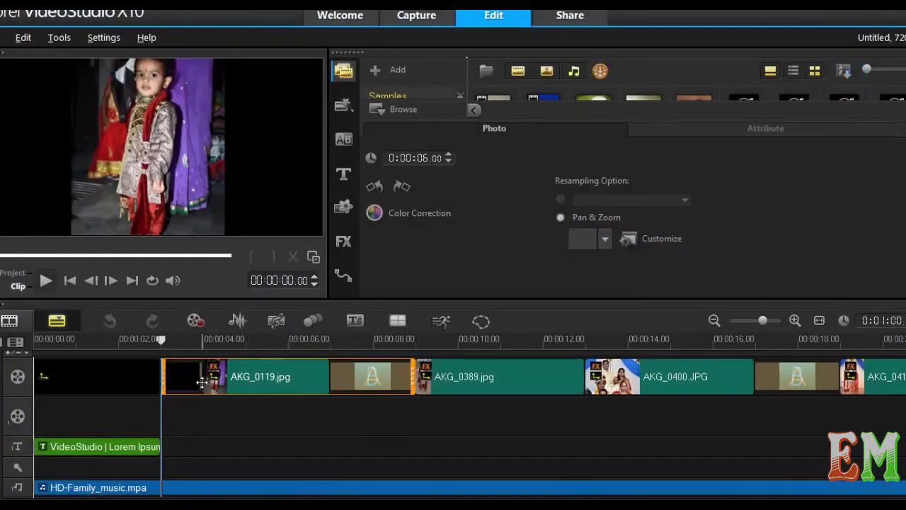
pyautogui.click(707, 128)
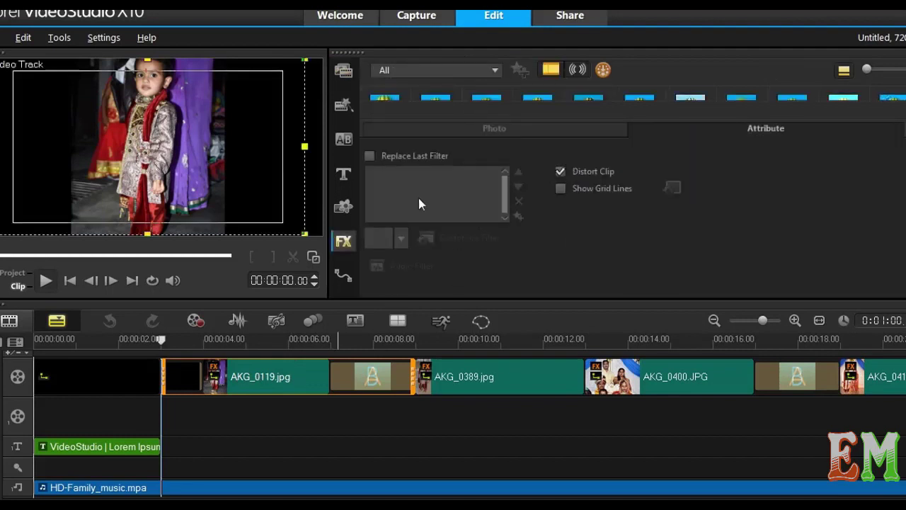
pyautogui.click(244, 382)
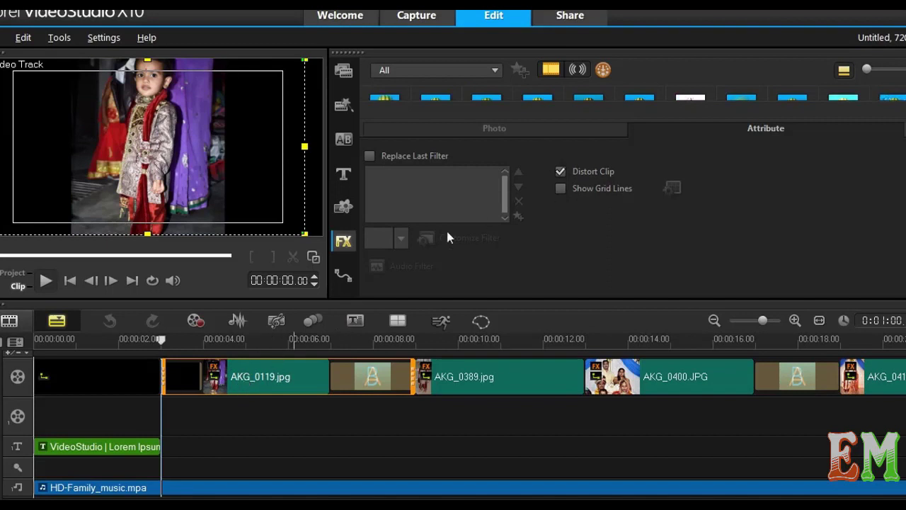
# - Customize the pan and zoom of AKG_0119.jpg, enlarging the start keyframe's crop frame to a zoom ratio of about 108%
pyautogui.click(466, 124)
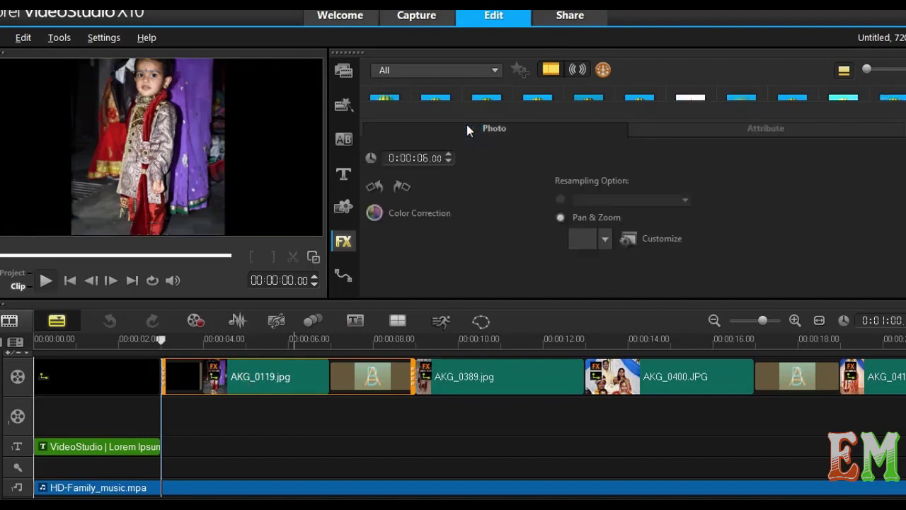
pyautogui.click(601, 211)
pyautogui.click(645, 237)
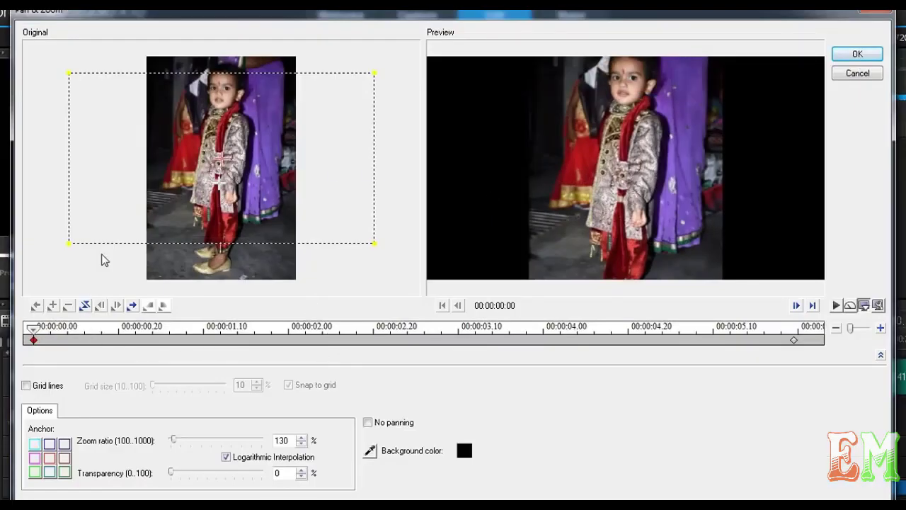
pyautogui.moveTo(375, 243)
pyautogui.mouseDown()
pyautogui.moveTo(362, 222)
pyautogui.moveTo(408, 264)
pyautogui.moveTo(389, 252)
pyautogui.mouseUp()
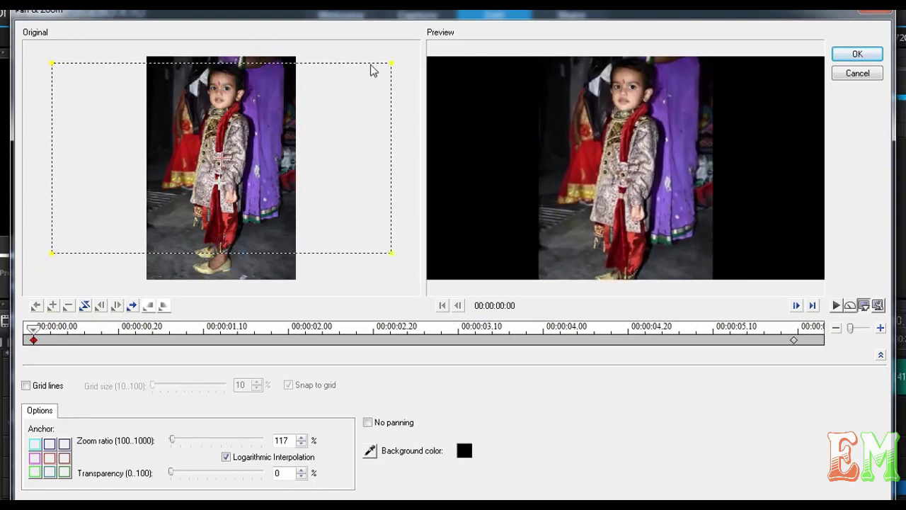
pyautogui.moveTo(390, 64)
pyautogui.mouseDown()
pyautogui.moveTo(400, 48)
pyautogui.moveTo(394, 54)
pyautogui.mouseUp()
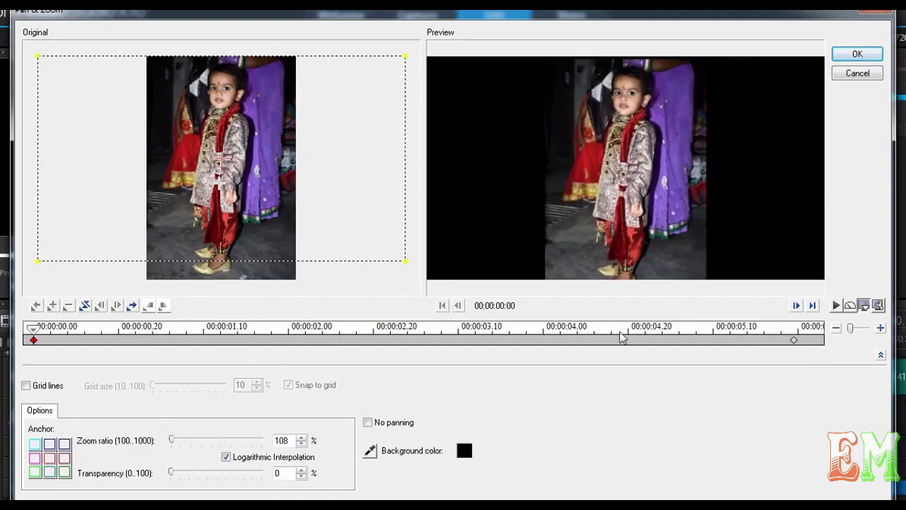
# - Play the pan and zoom preview and compare the framing at the start and end keyframes
pyautogui.click(838, 303)
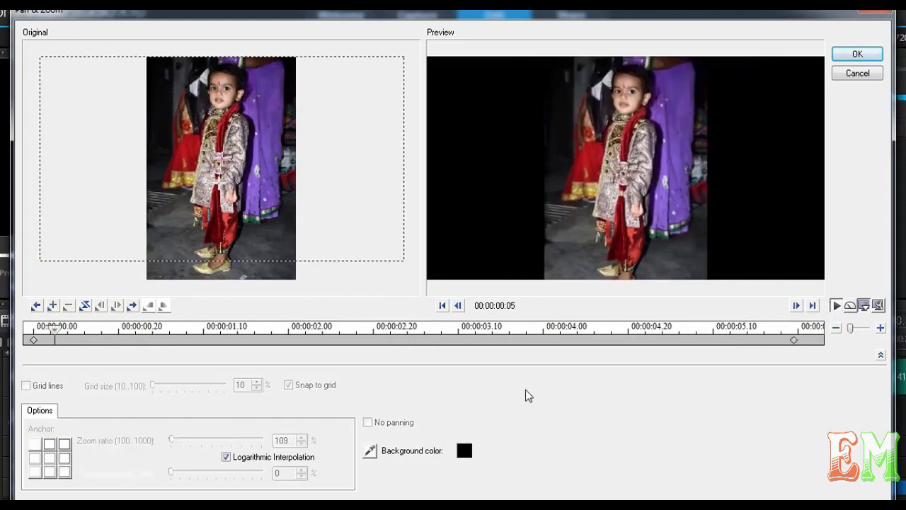
pyautogui.click(793, 340)
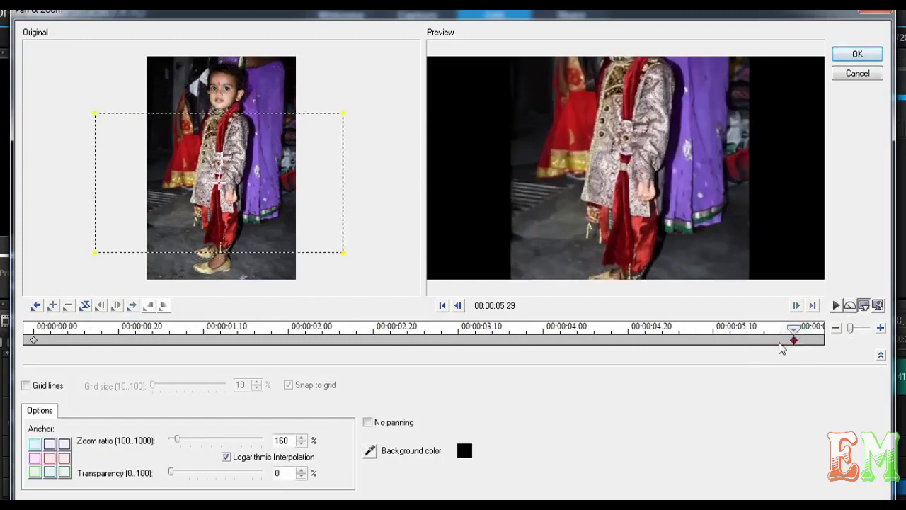
pyautogui.moveTo(794, 337); pyautogui.dragTo(24, 356)
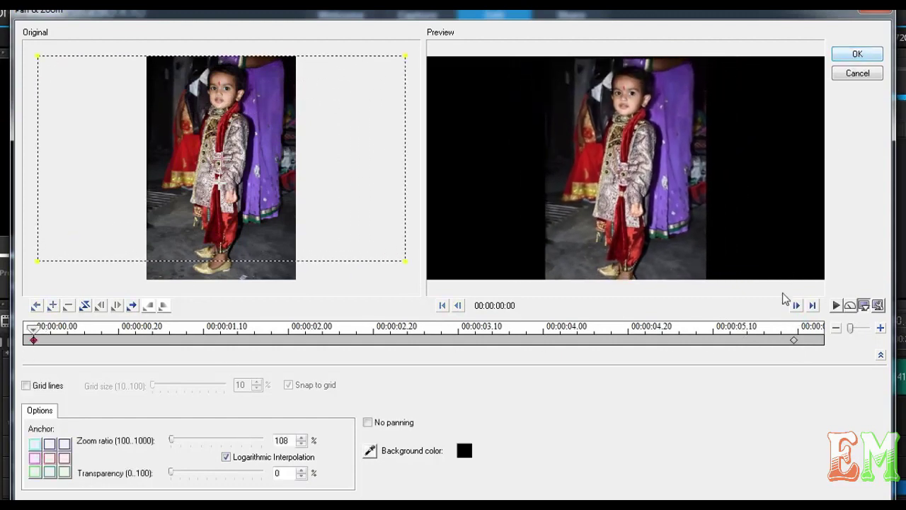
pyautogui.click(836, 305)
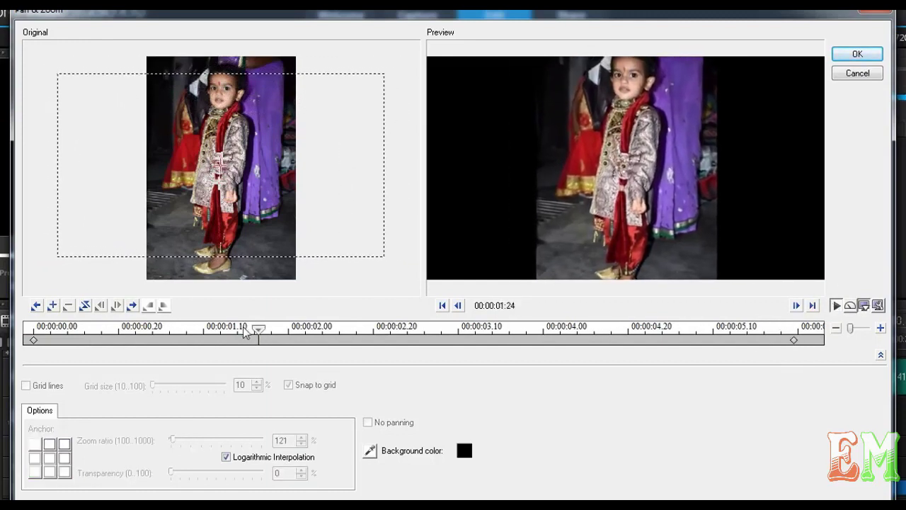
pyautogui.click(837, 305)
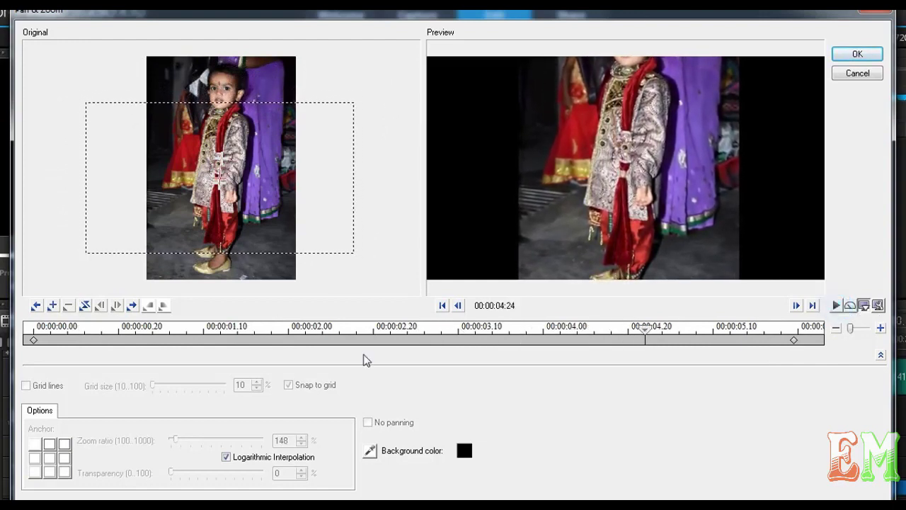
# - Set the end keyframe's zoom ratio to 112% and anchor its crop frame at the centre of the photo
pyautogui.click(793, 341)
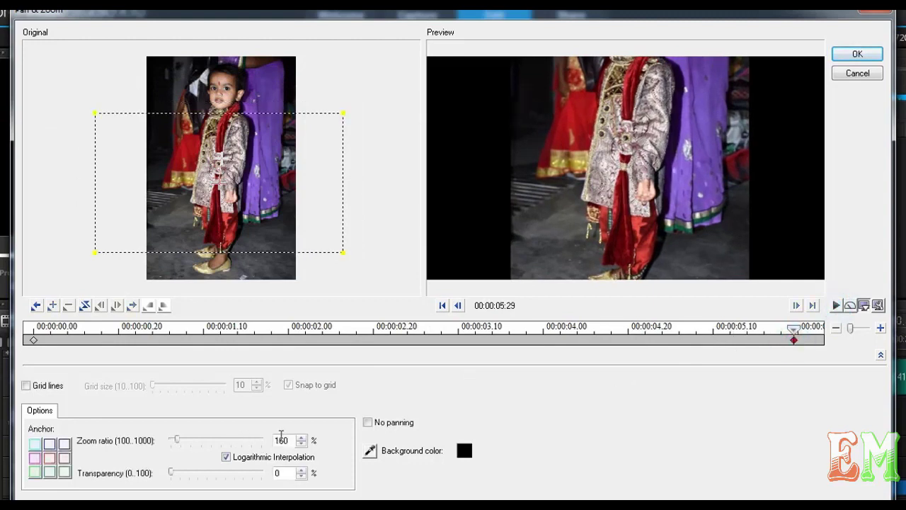
pyautogui.doubleClick(284, 440)
pyautogui.write('20')
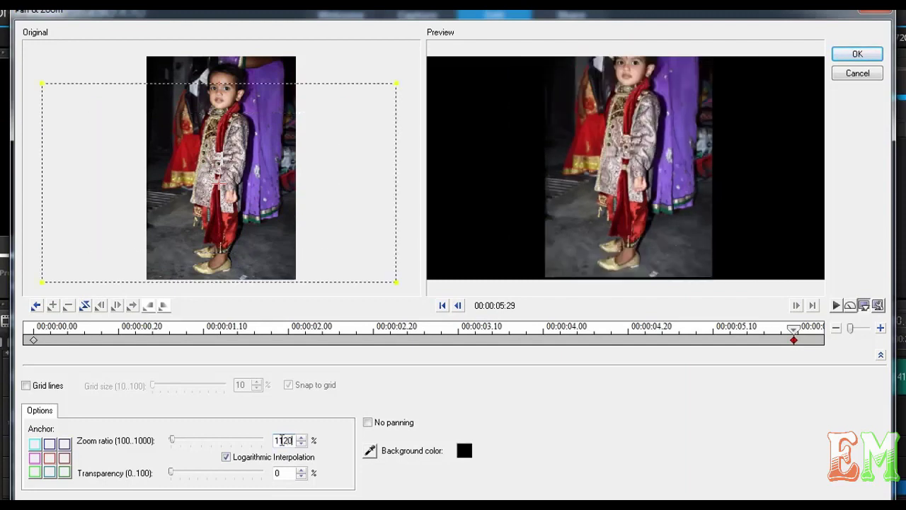
pyautogui.press('Return')
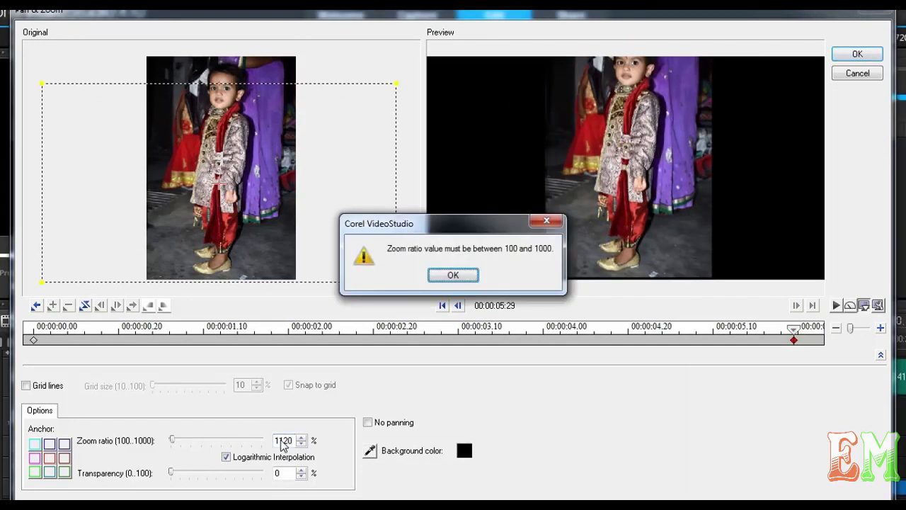
pyautogui.click(455, 275)
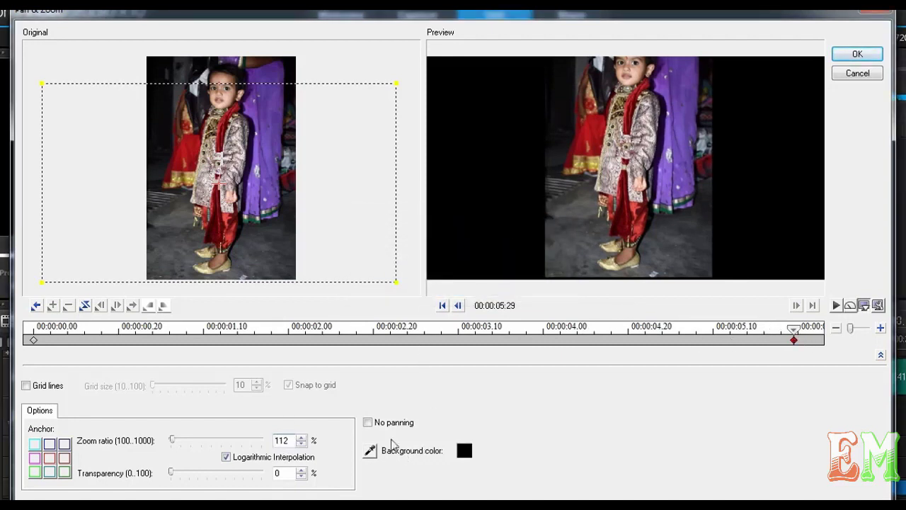
pyautogui.click(50, 460)
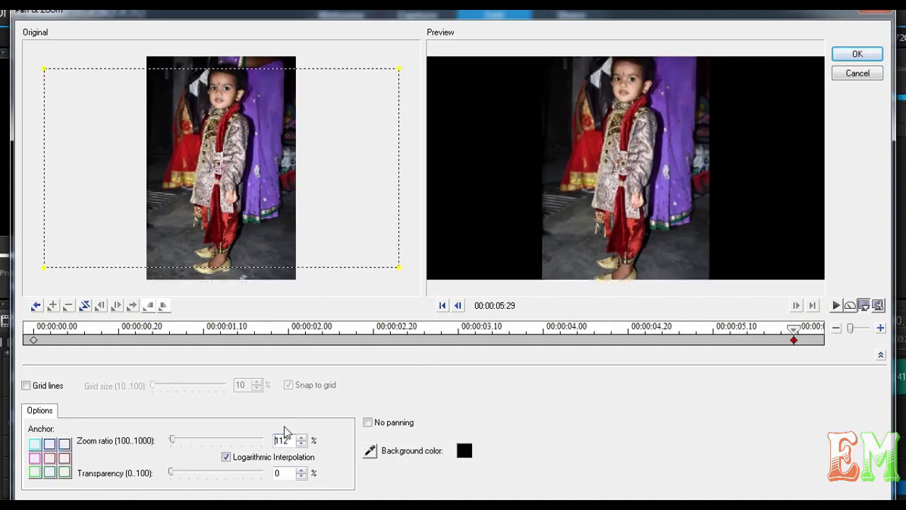
# - Preview the adjusted pan and zoom motion and apply it to the AKG_0119.jpg clip
pyautogui.click(837, 305)
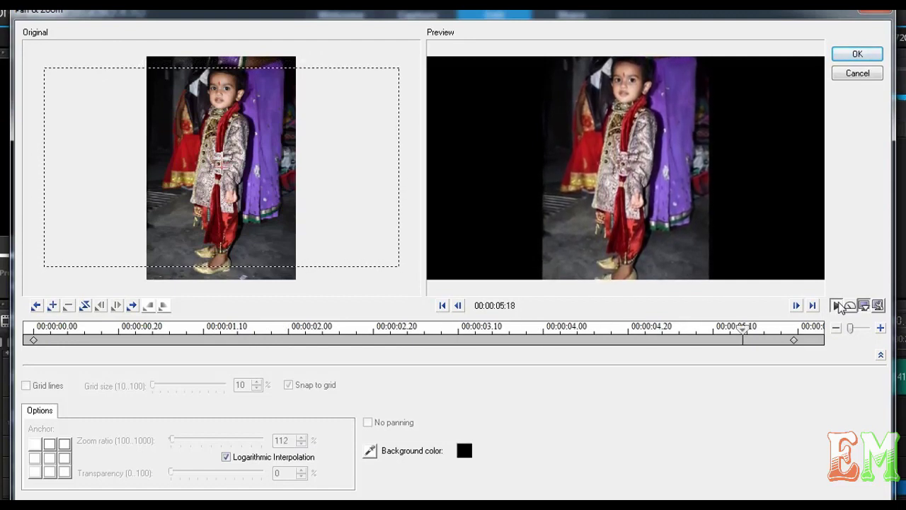
pyautogui.click(855, 60)
pyautogui.click(855, 56)
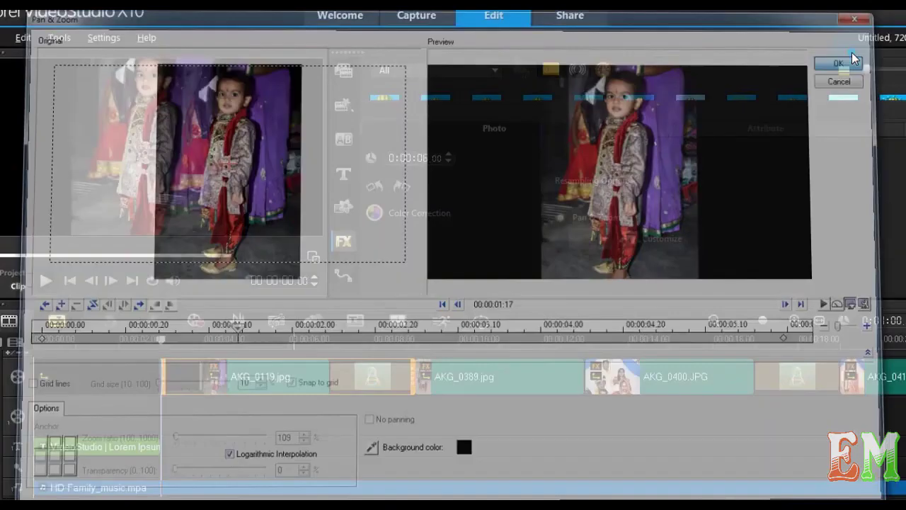
# - Scrub through the timeline from the AKG_0119.jpg clip to the middle of AKG_0400.JPG
pyautogui.click(162, 340)
pyautogui.click(230, 339)
pyautogui.moveTo(230, 338); pyautogui.dragTo(713, 389)
# - Customize the pan and zoom of AKG_0400.JPG, setting the end keyframe's zoom ratio to 125%
pyautogui.click(671, 380)
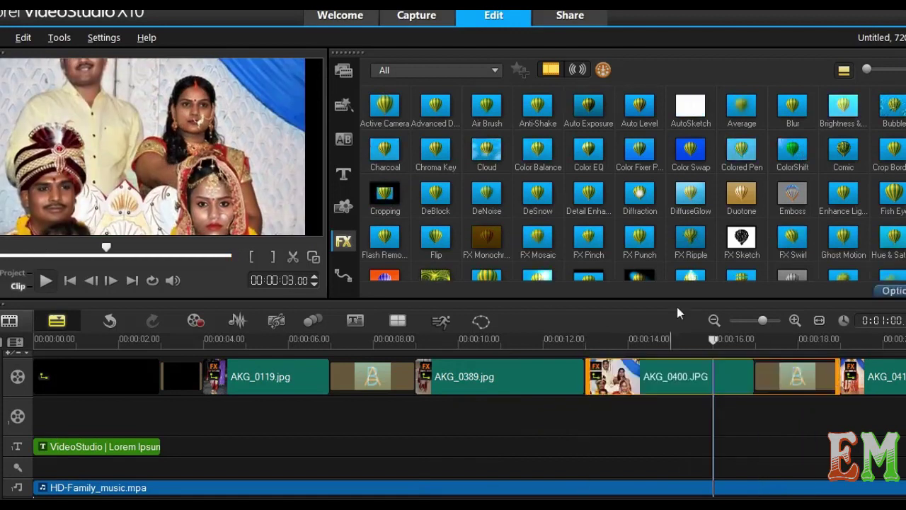
pyautogui.click(881, 287)
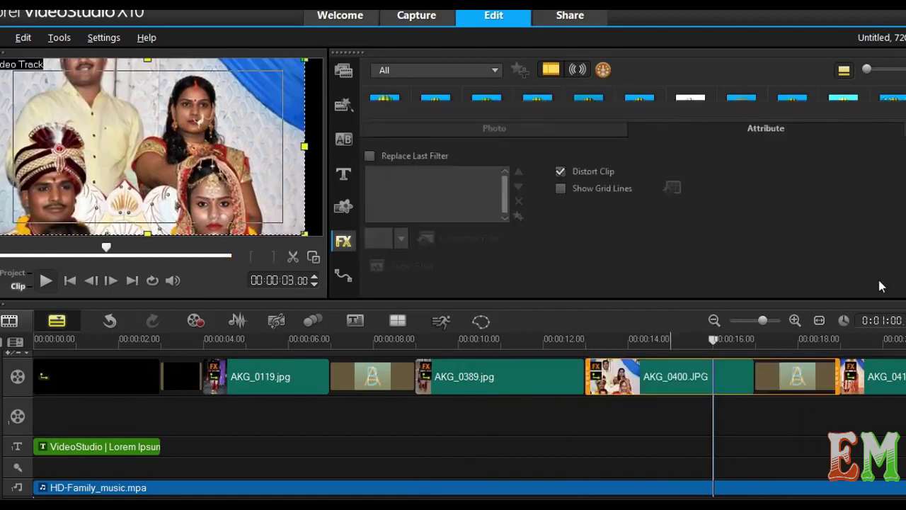
pyautogui.click(485, 125)
pyautogui.click(665, 240)
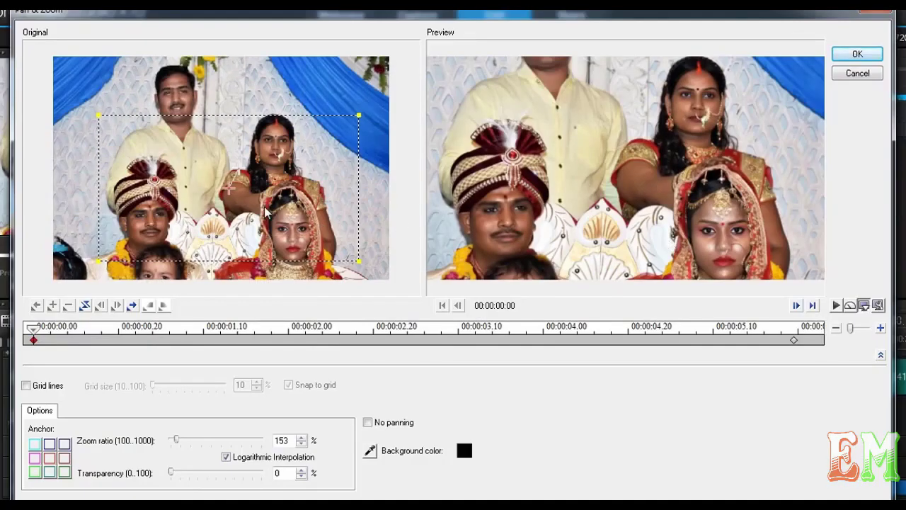
pyautogui.click(793, 341)
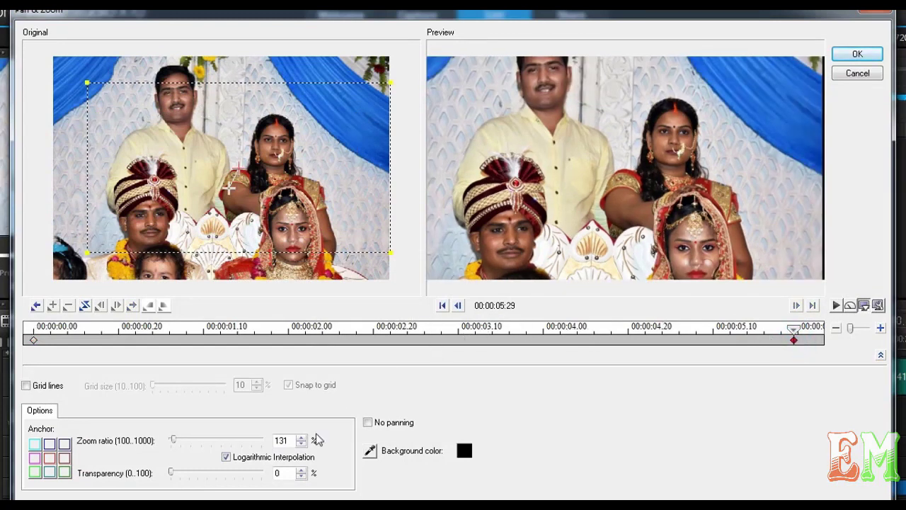
pyautogui.doubleClick(281, 440)
pyautogui.write('125')
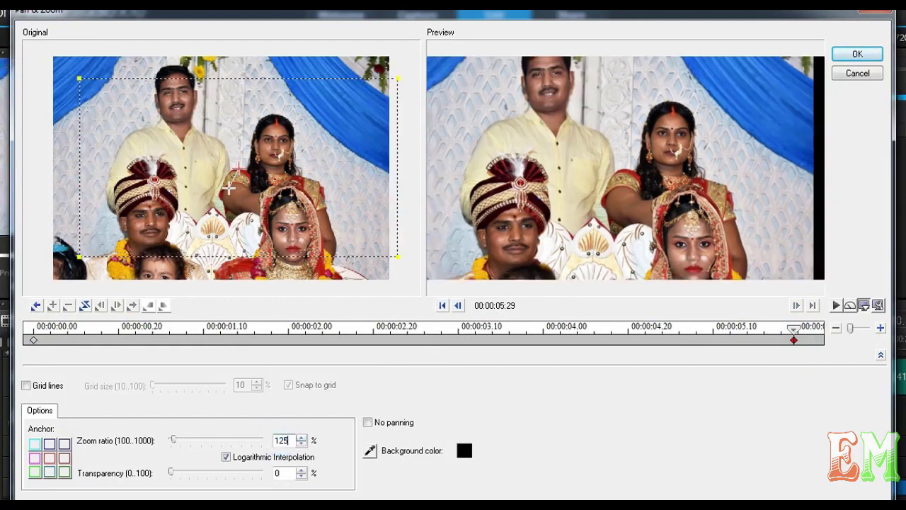
# - Preview the pan and zoom motion of AKG_0400.JPG and apply it to the clip
pyautogui.click(637, 428)
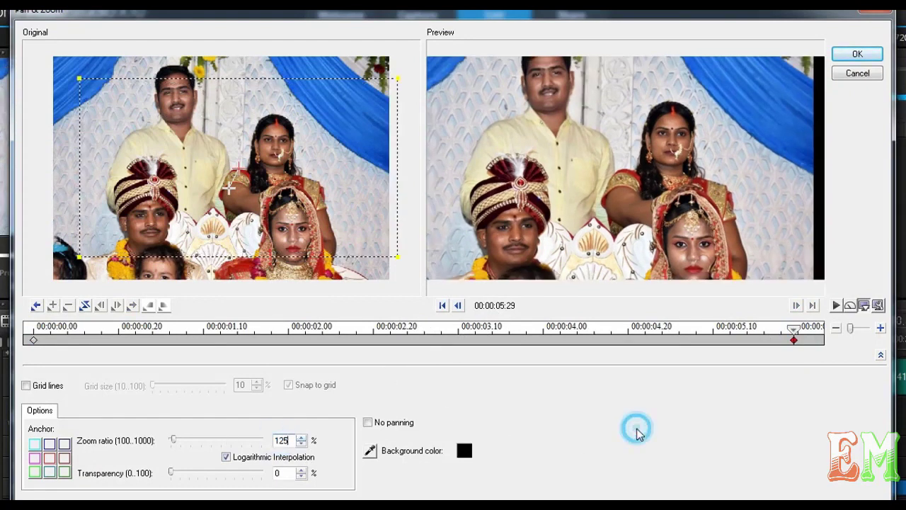
pyautogui.click(836, 305)
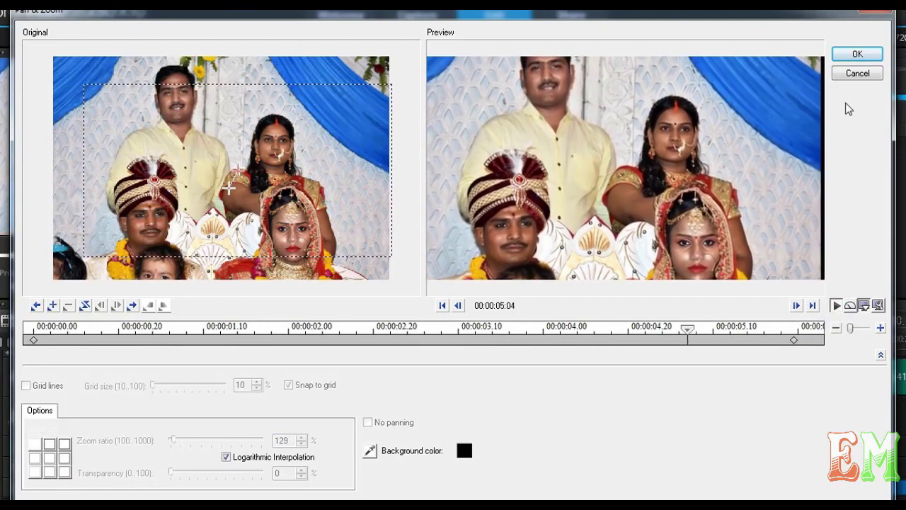
pyautogui.click(858, 57)
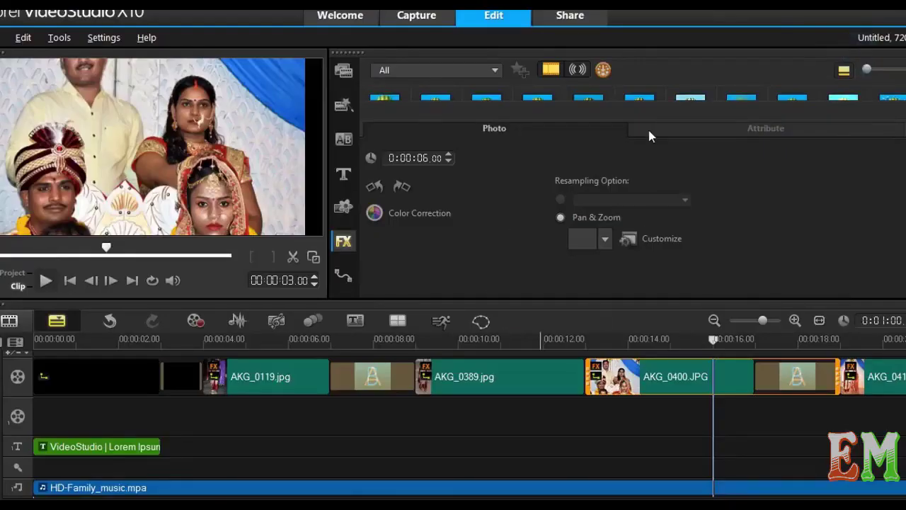
pyautogui.click(343, 240)
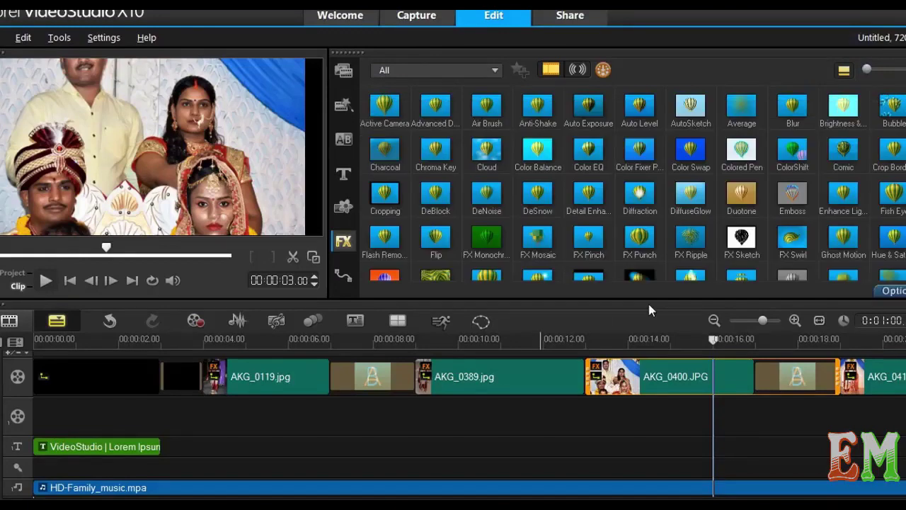
# - Replace the opening title's main line "VideoStudio" with "MY ALBUM"
pyautogui.click(756, 323)
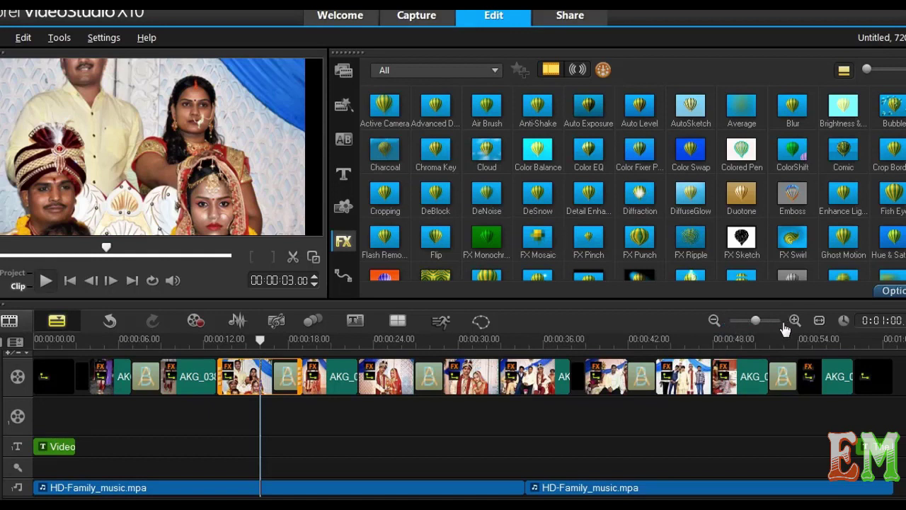
pyautogui.click(753, 321)
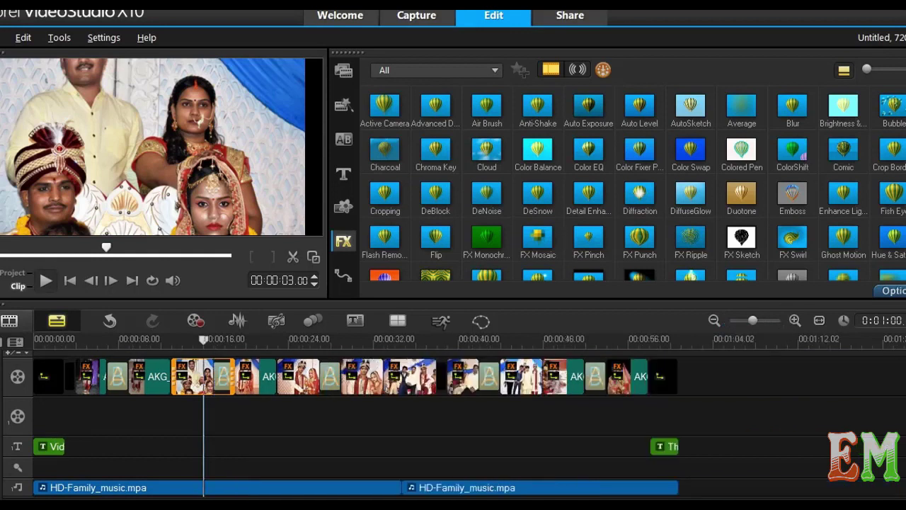
pyautogui.click(48, 448)
pyautogui.doubleClick(48, 451)
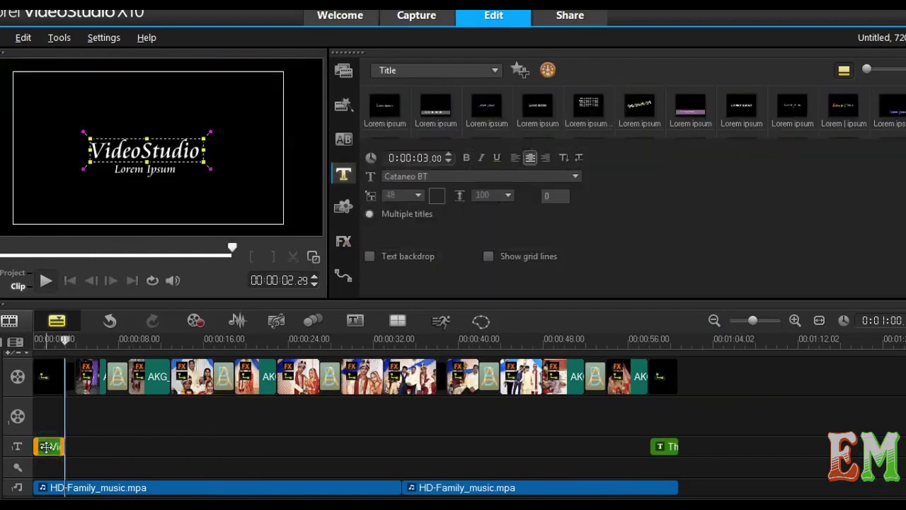
pyautogui.click(139, 151)
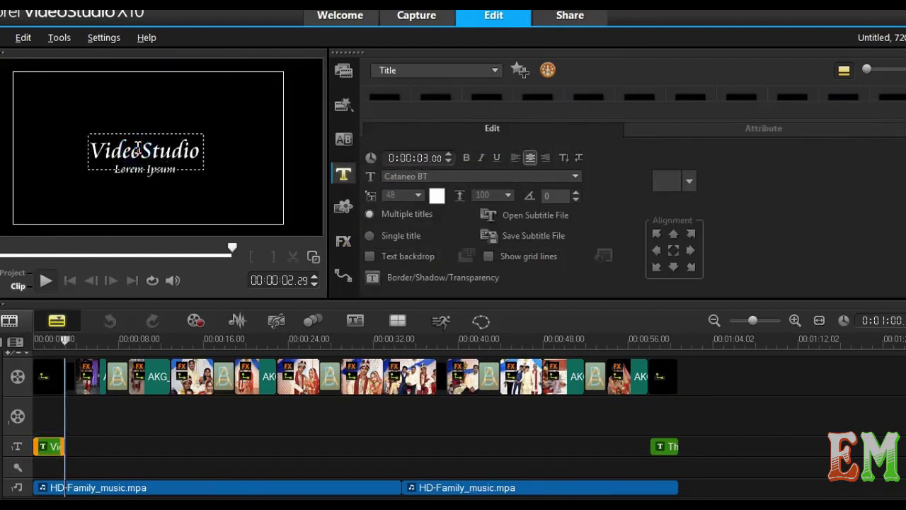
pyautogui.doubleClick(138, 149)
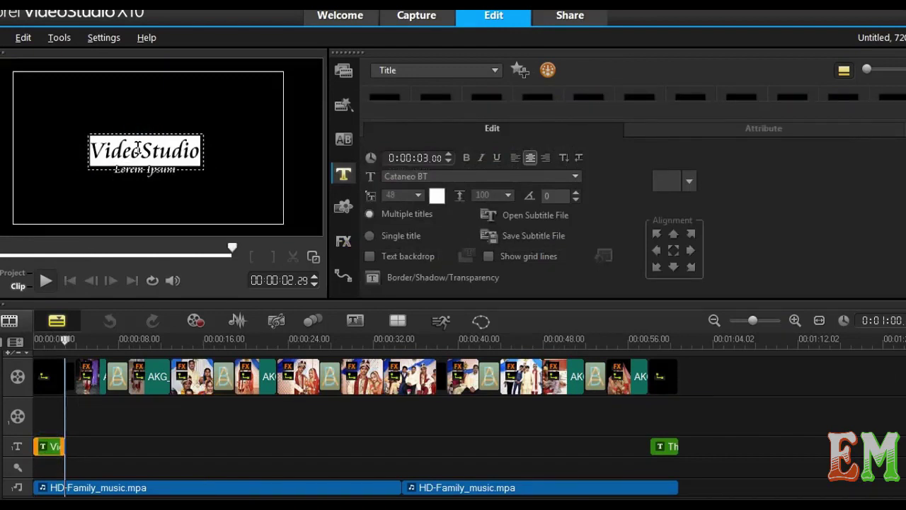
pyautogui.write('MY')
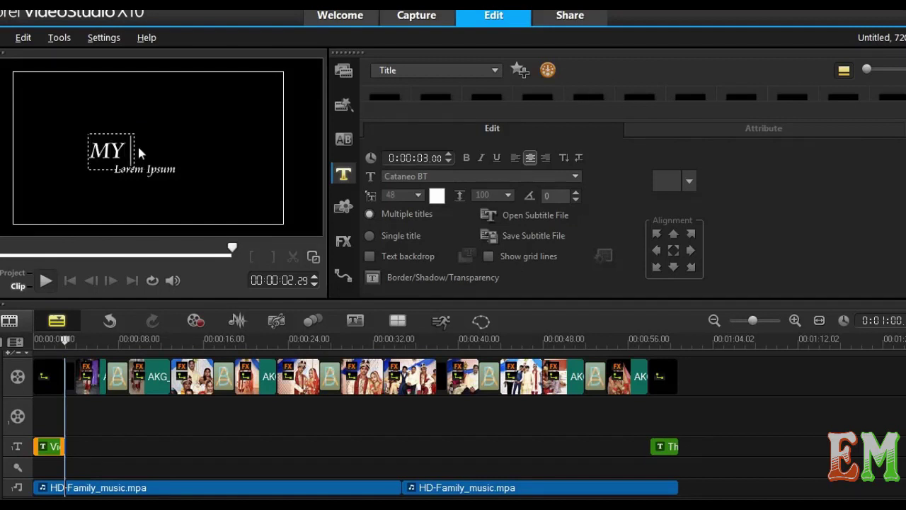
pyautogui.write(' ALBUM')
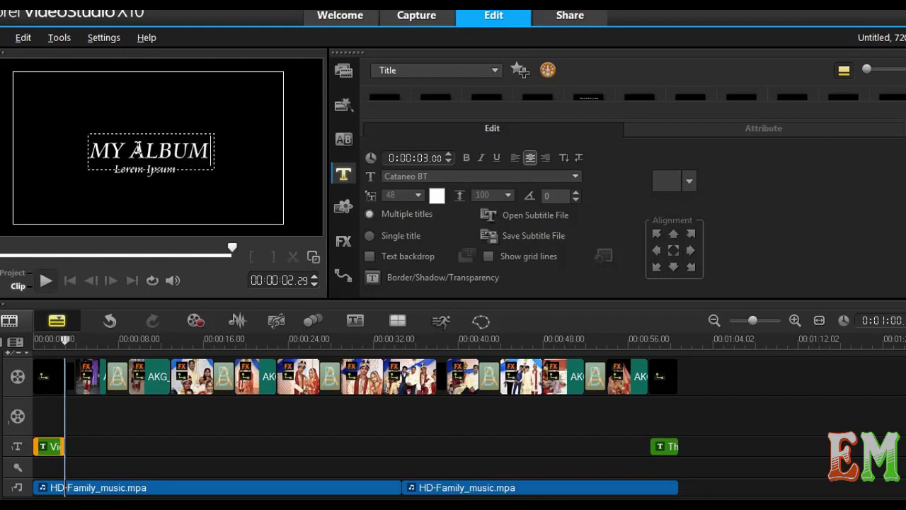
# - Change the opening title's text to "MY WEDDING ALBUM" and centre it horizontally in the frame
pyautogui.press('BackSpace')
pyautogui.press('BackSpace')
pyautogui.press('BackSpace')
pyautogui.press('BackSpace')
pyautogui.press('BackSpace')
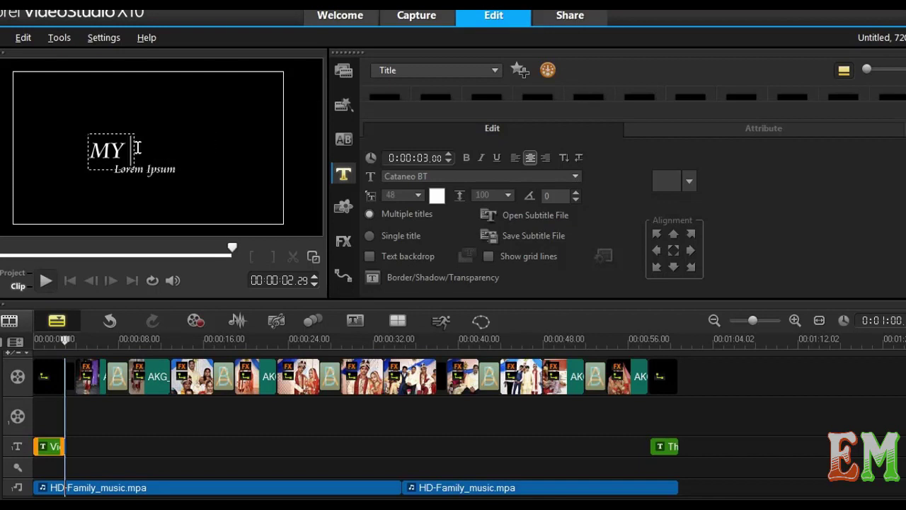
pyautogui.write('WEDDIN')
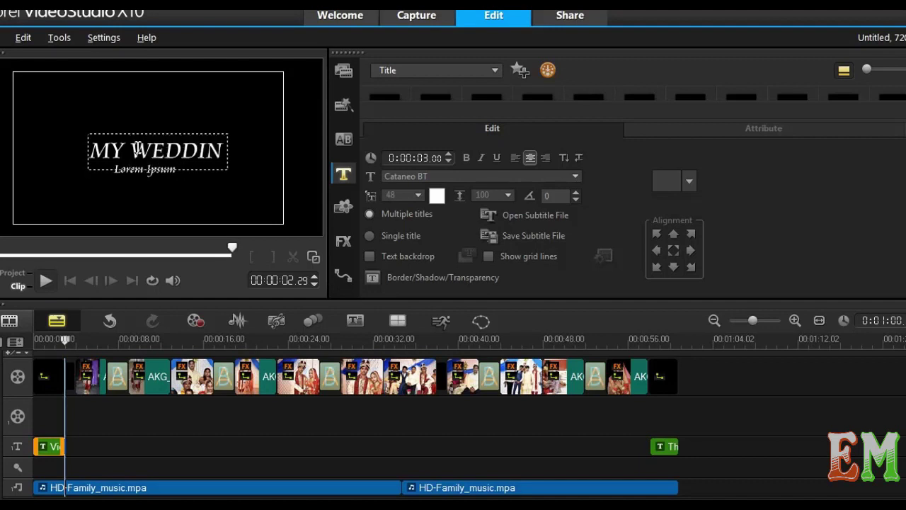
pyautogui.write('G ALBUM')
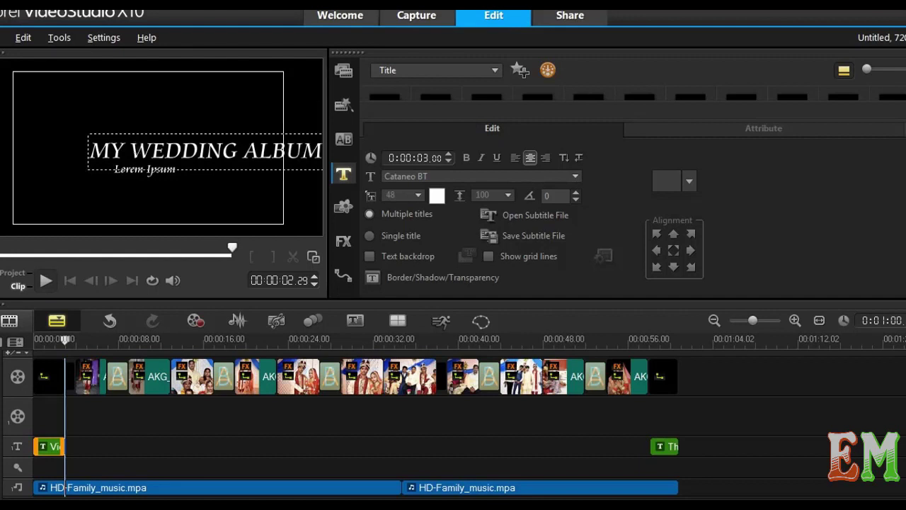
pyautogui.click(224, 136)
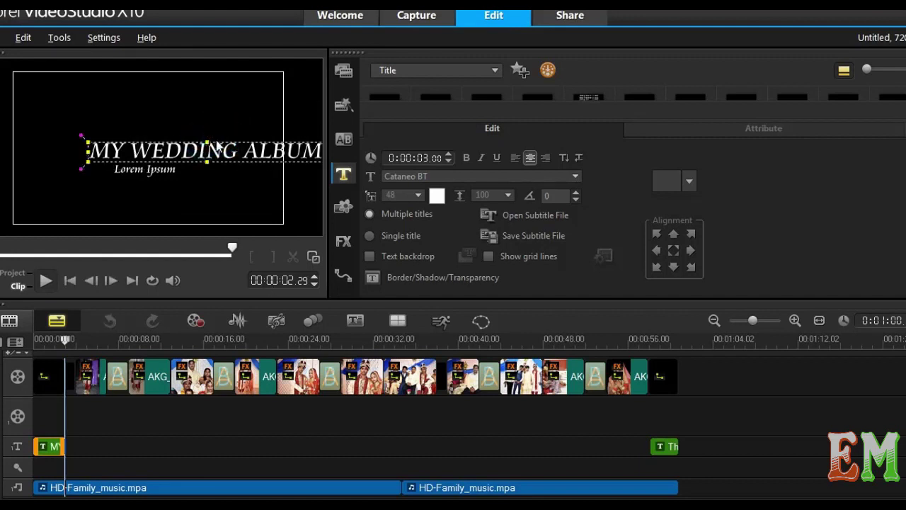
pyautogui.moveTo(221, 150); pyautogui.dragTo(163, 147)
# - Delete the "Lorem Ipsum" subtitle line from the opening title and play back the opening
pyautogui.click(120, 172)
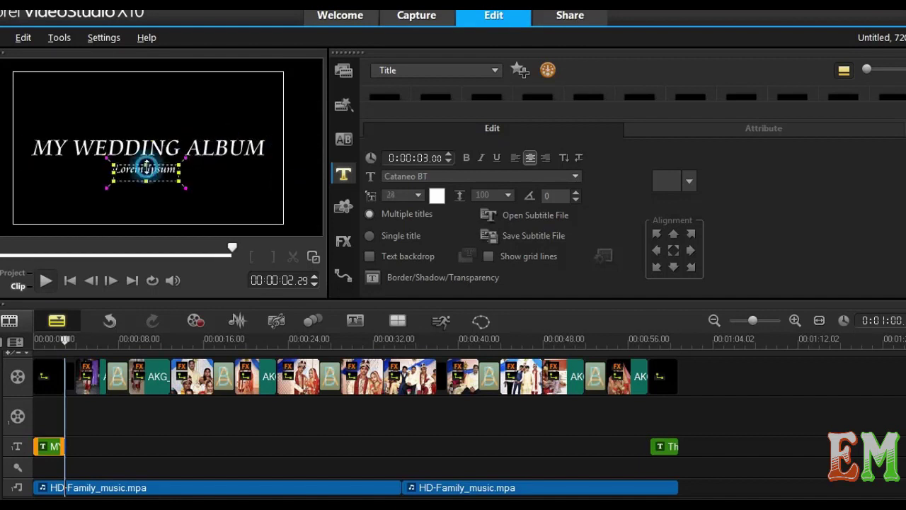
pyautogui.click(131, 171)
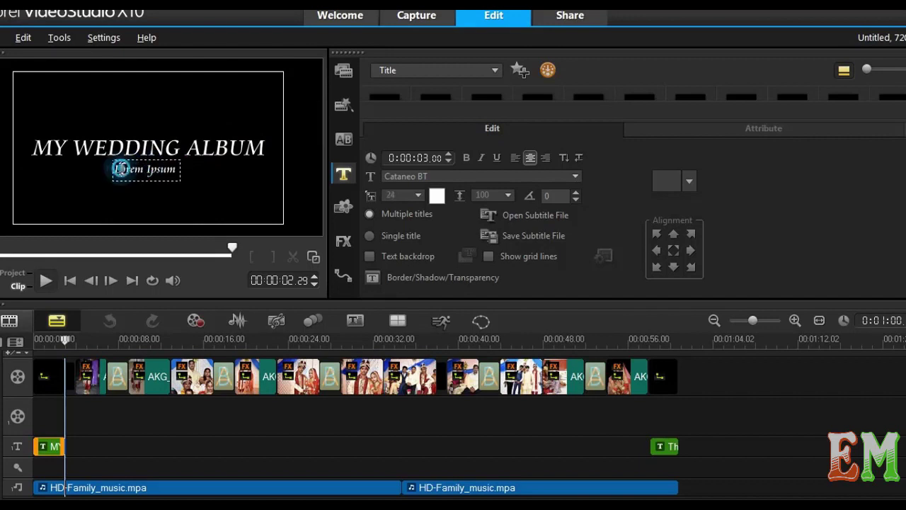
pyautogui.moveTo(120, 168); pyautogui.dragTo(173, 169)
pyautogui.click(170, 167)
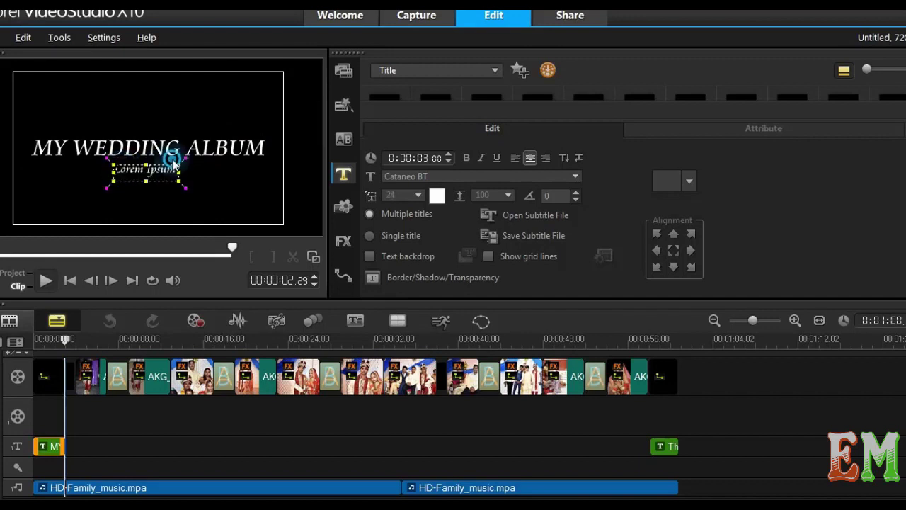
pyautogui.click(165, 169)
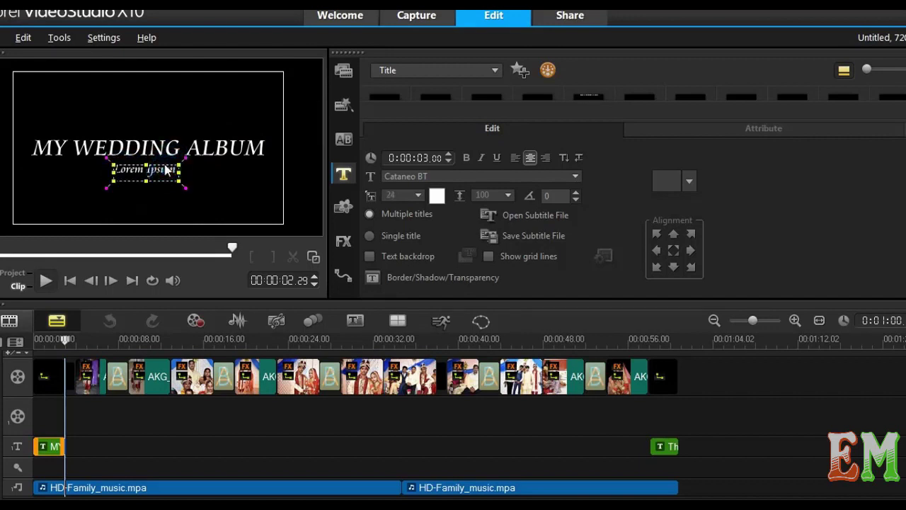
pyautogui.press('Delete')
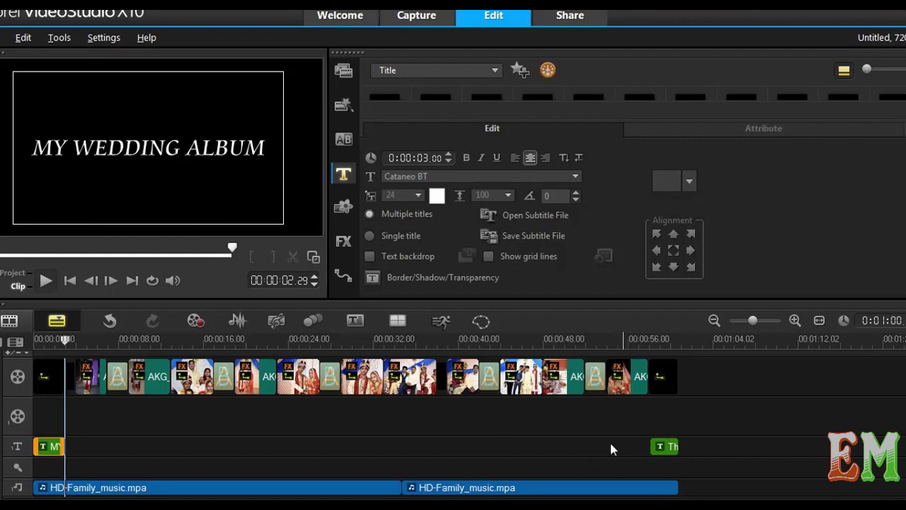
pyautogui.moveTo(68, 346); pyautogui.dragTo(30, 343)
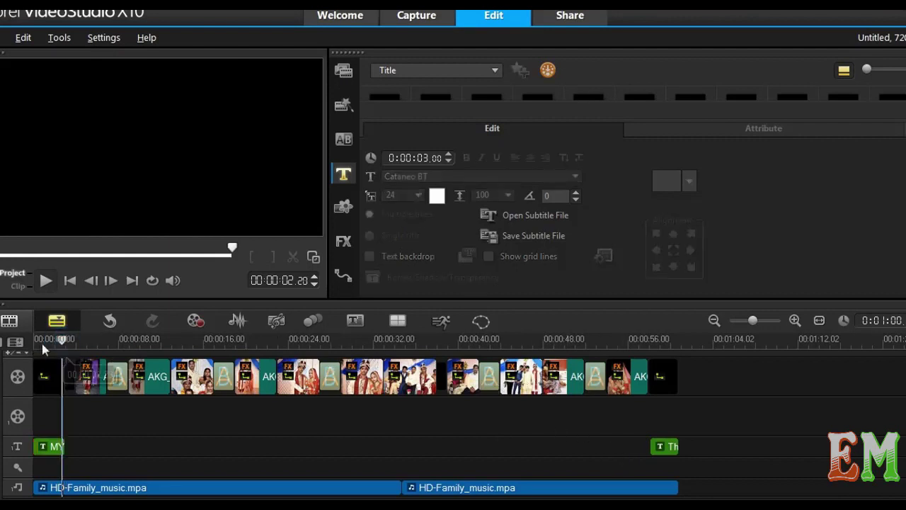
pyautogui.click(43, 281)
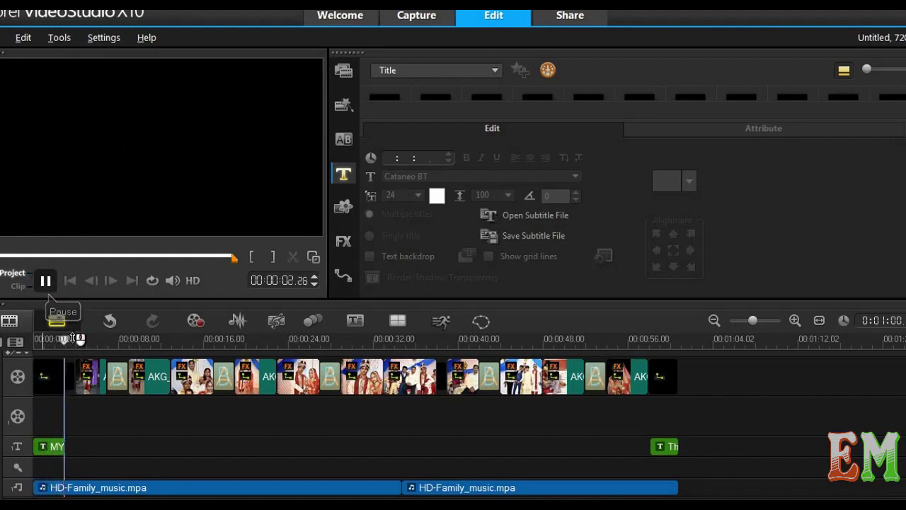
# - Replace the black colour clip at the start of the video track with the CP-A02.jpg colour pattern
pyautogui.click(49, 375)
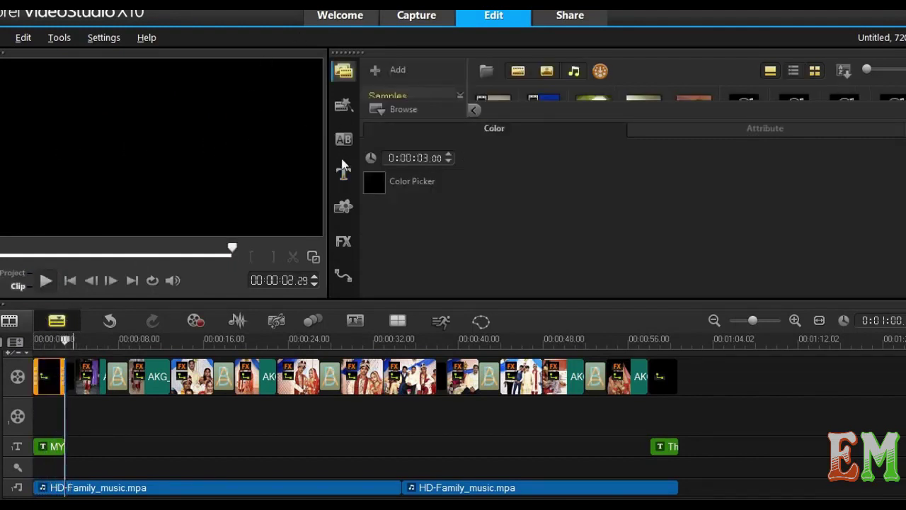
pyautogui.click(343, 207)
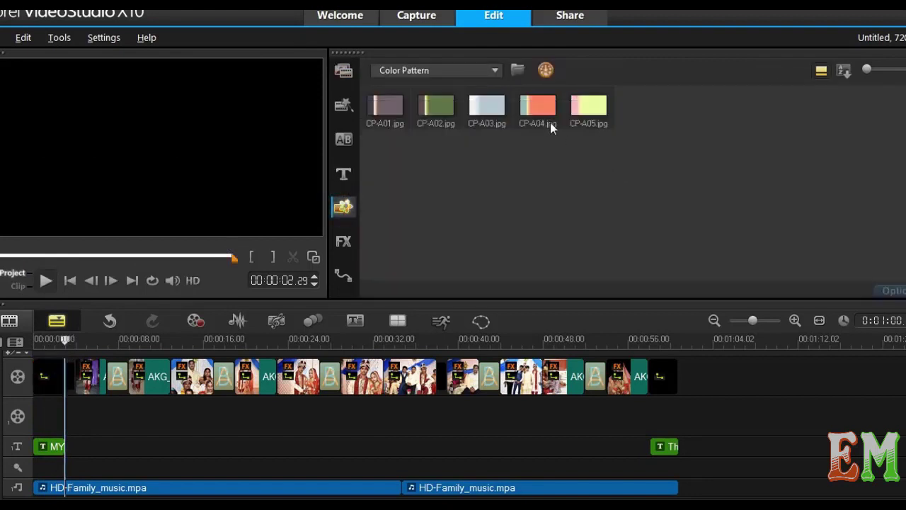
pyautogui.click(590, 112)
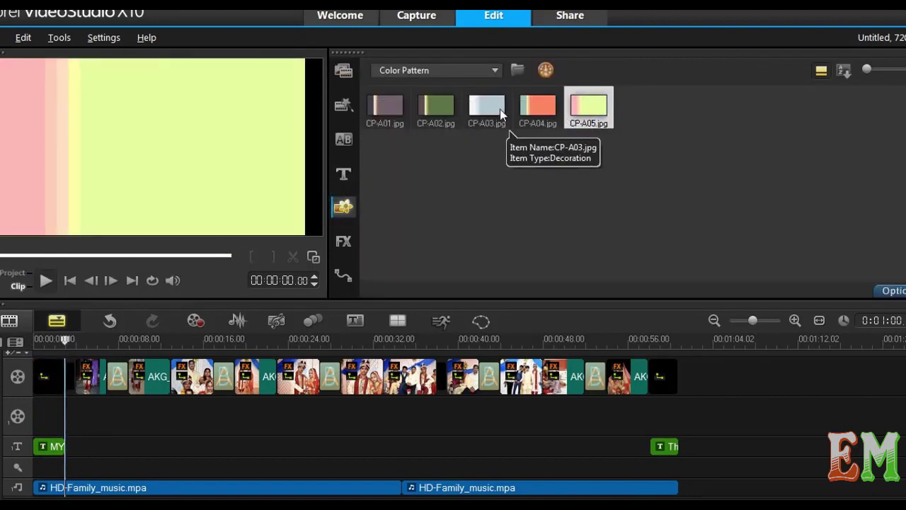
pyautogui.click(487, 107)
pyautogui.click(450, 106)
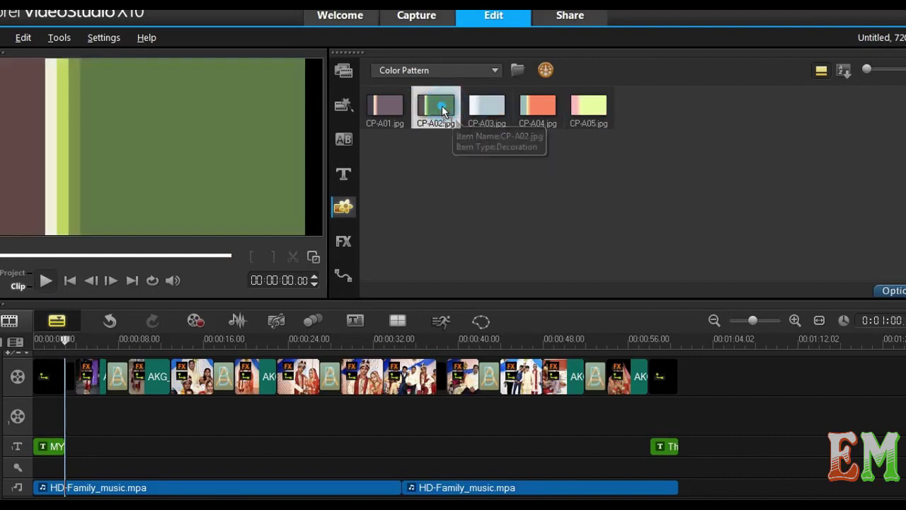
pyautogui.moveTo(387, 155); pyautogui.dragTo(57, 377)
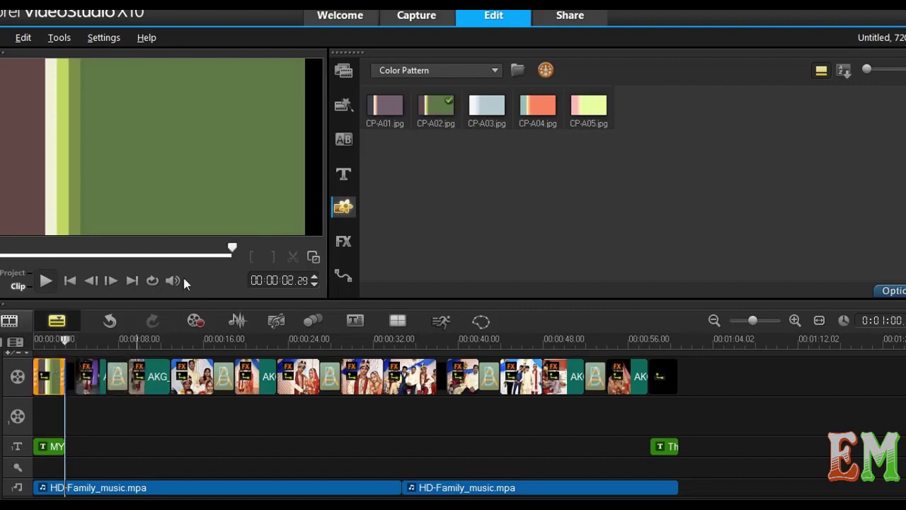
# - Reduce the "MY WEDDING ALBUM" title to size 42 and move it up onto the green area of the background
pyautogui.click(74, 339)
pyautogui.moveTo(73, 339); pyautogui.dragTo(33, 340)
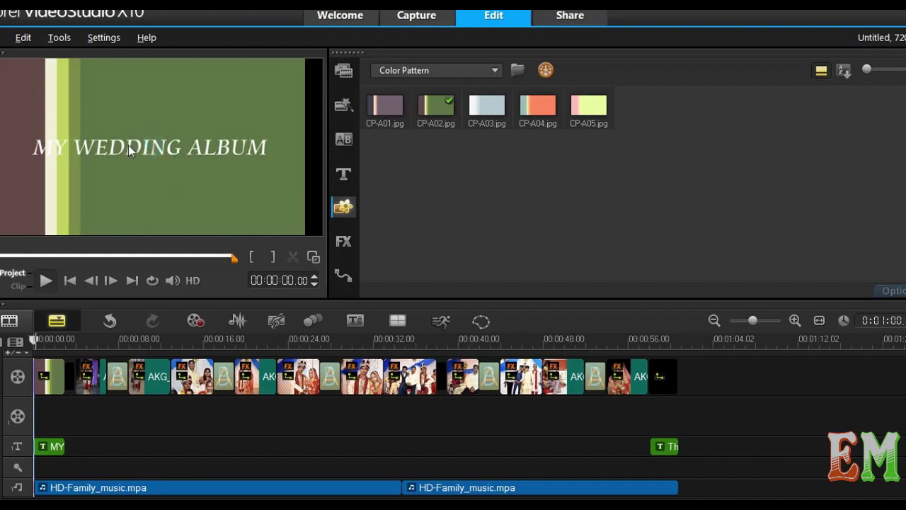
pyautogui.click(41, 445)
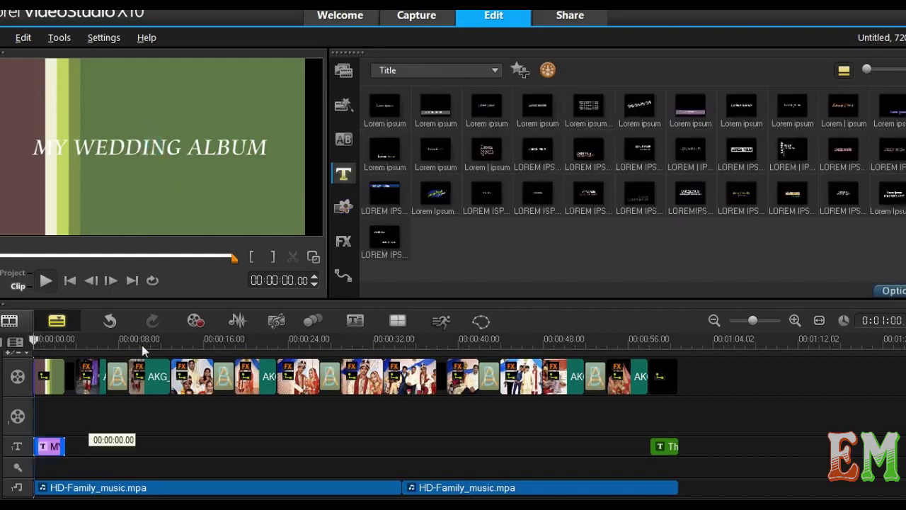
pyautogui.doubleClick(141, 145)
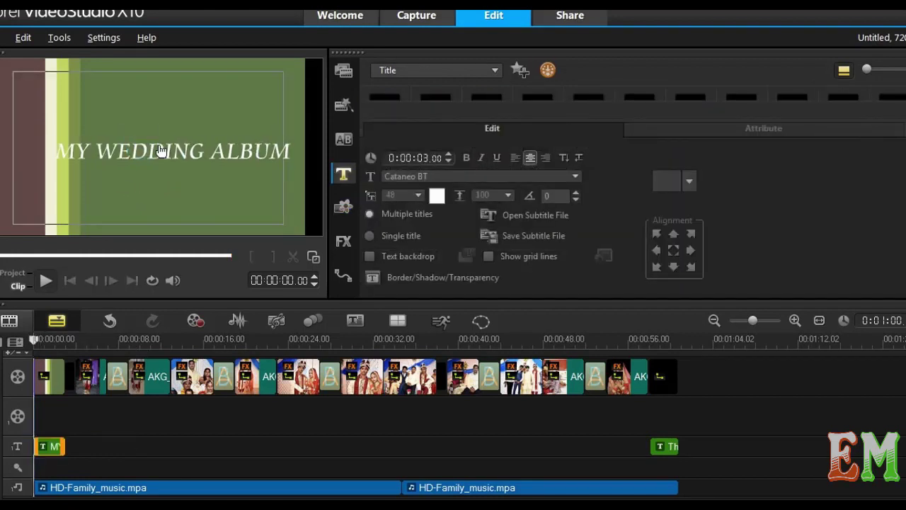
pyautogui.moveTo(51, 140); pyautogui.dragTo(61, 145)
pyautogui.moveTo(295, 152); pyautogui.dragTo(273, 153)
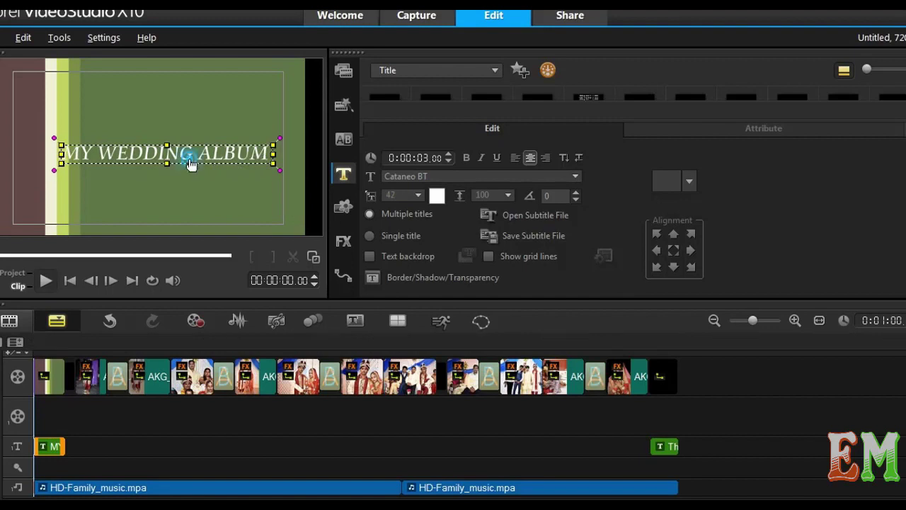
pyautogui.click(200, 163)
pyautogui.moveTo(207, 163); pyautogui.dragTo(207, 142)
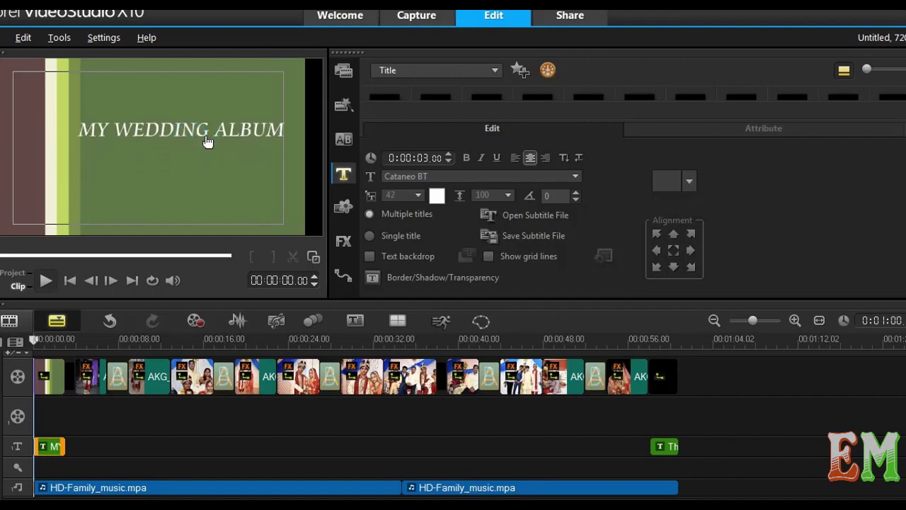
pyautogui.click(208, 142)
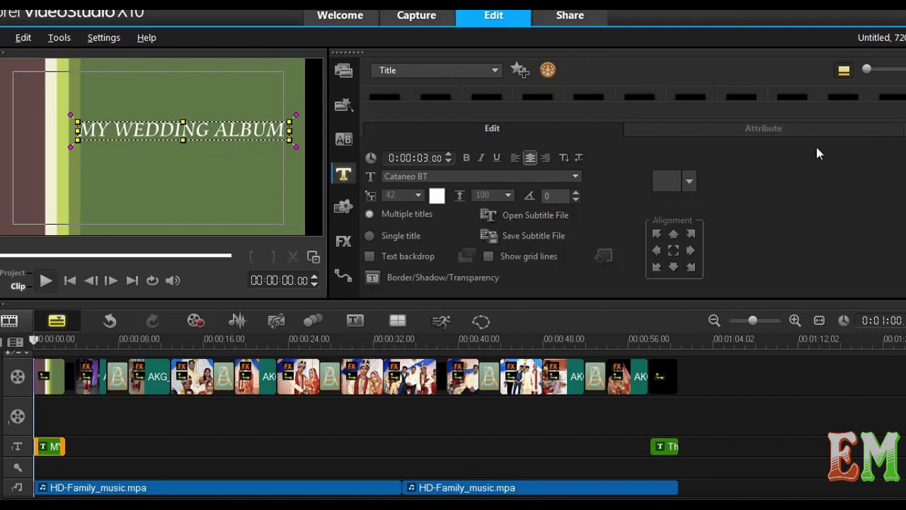
# - Add an animated Lorem Ipsum title preset to the overlay track above the opening title
pyautogui.click(588, 99)
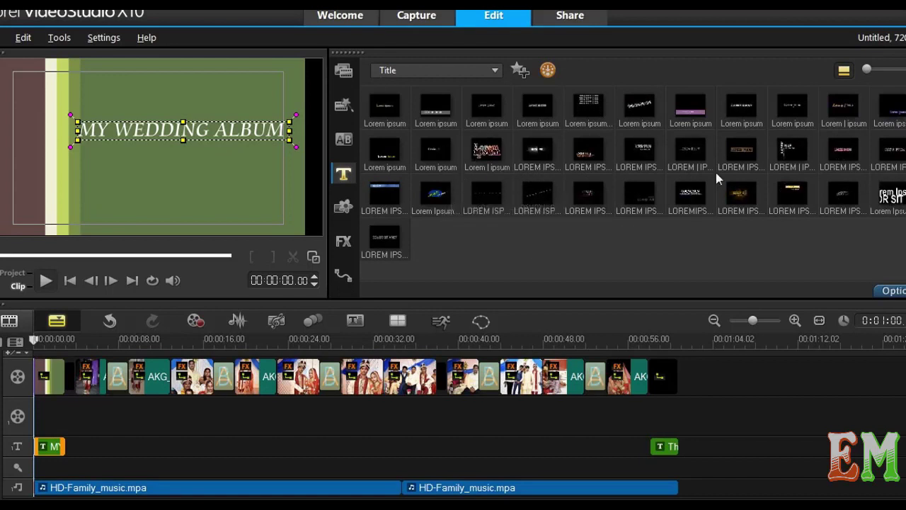
pyautogui.moveTo(536, 152); pyautogui.dragTo(58, 428)
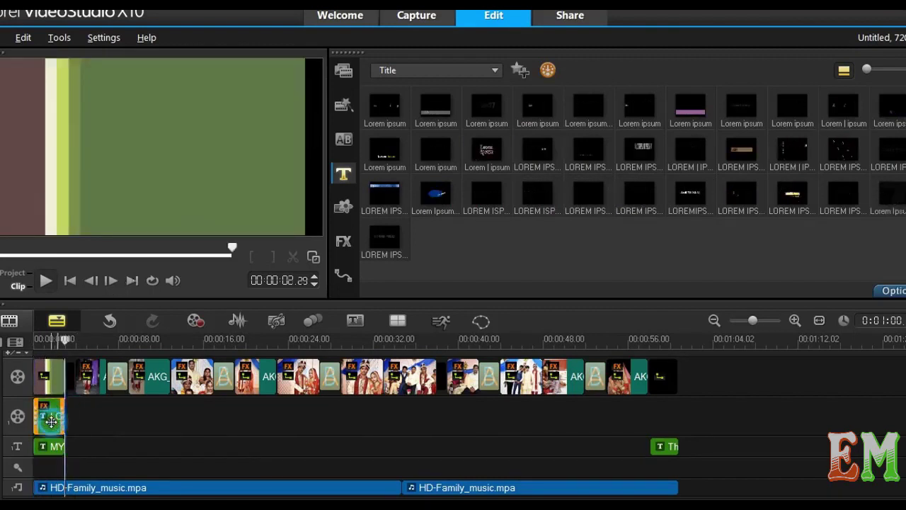
# - Replace the overlay title's placeholder text with "EARTH MOTION" and move it down onto the lower green area of the background
pyautogui.doubleClick(48, 417)
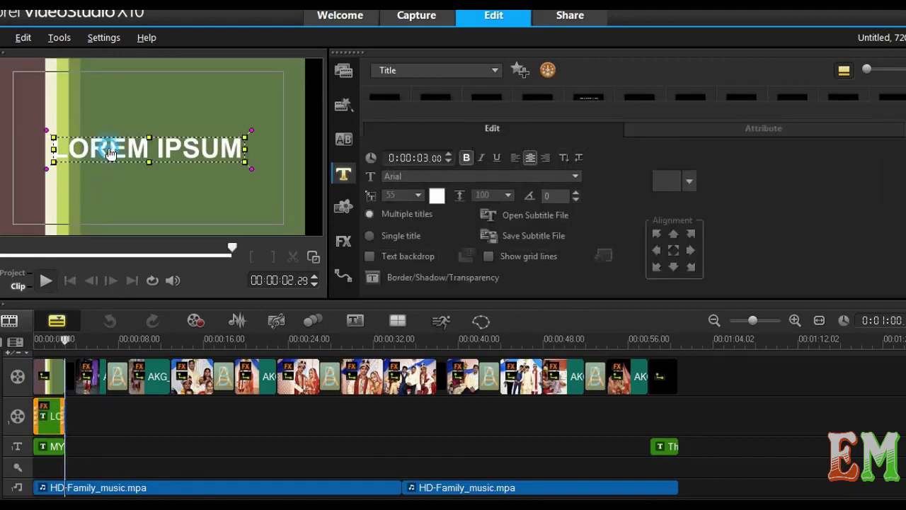
pyautogui.click(108, 149)
pyautogui.hotkey('ctrl', 'a')
pyautogui.press('Delete')
pyautogui.write('EARTH MO')
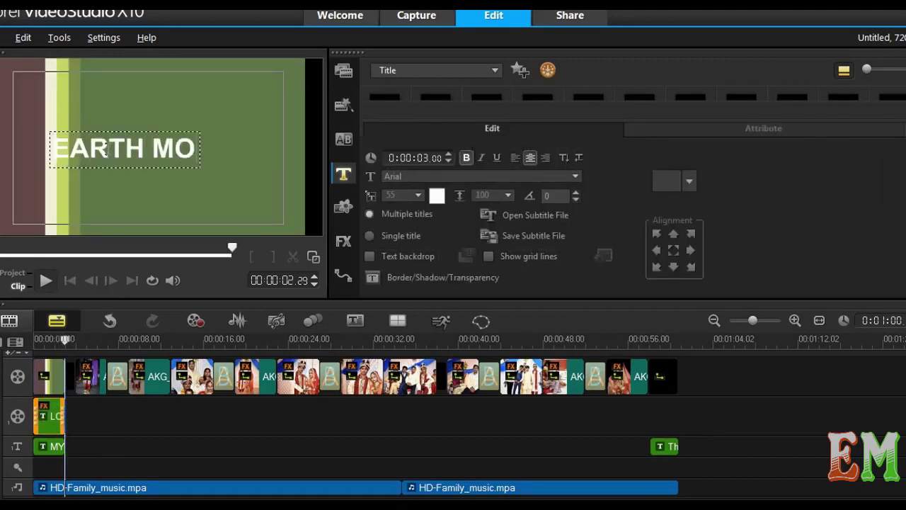
pyautogui.write('TION')
pyautogui.click(129, 187)
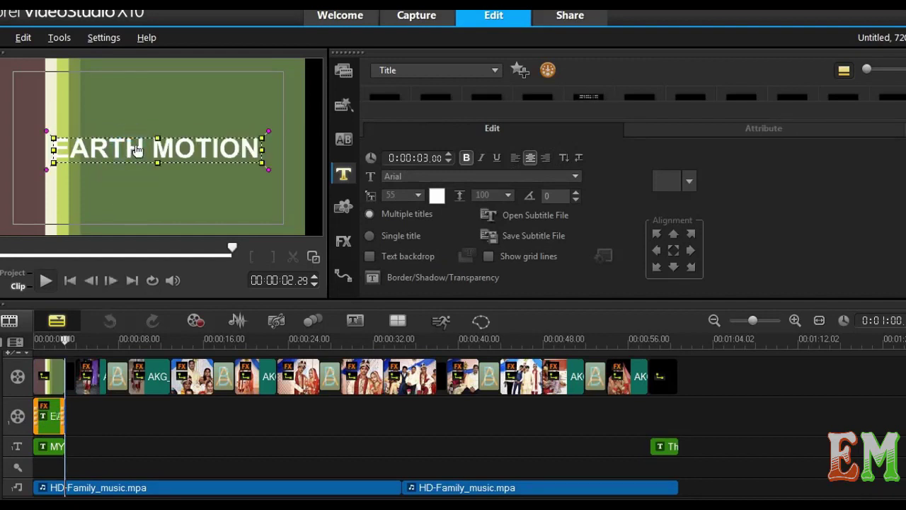
pyautogui.moveTo(138, 146); pyautogui.dragTo(157, 191)
pyautogui.click(158, 191)
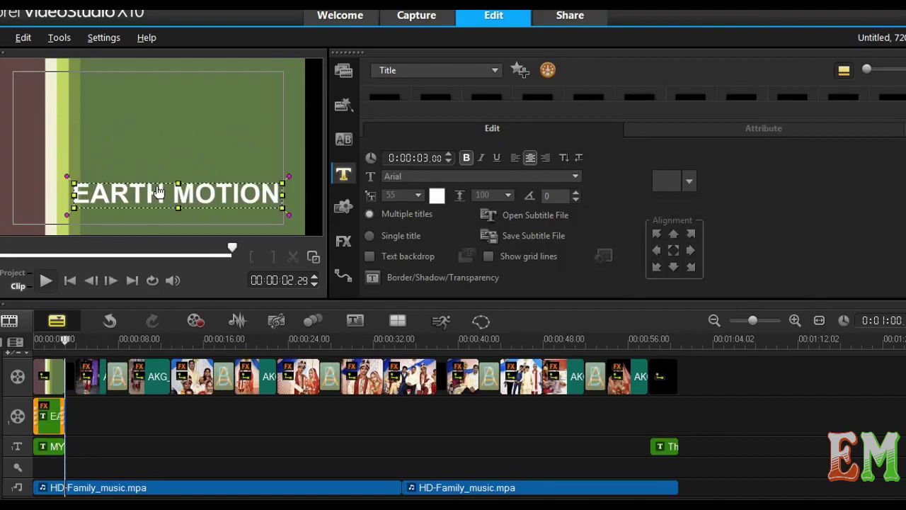
# - Scrub through the opening titles and play the project from the beginning into the first photos
pyautogui.click(66, 344)
pyautogui.moveTo(68, 350); pyautogui.dragTo(51, 347)
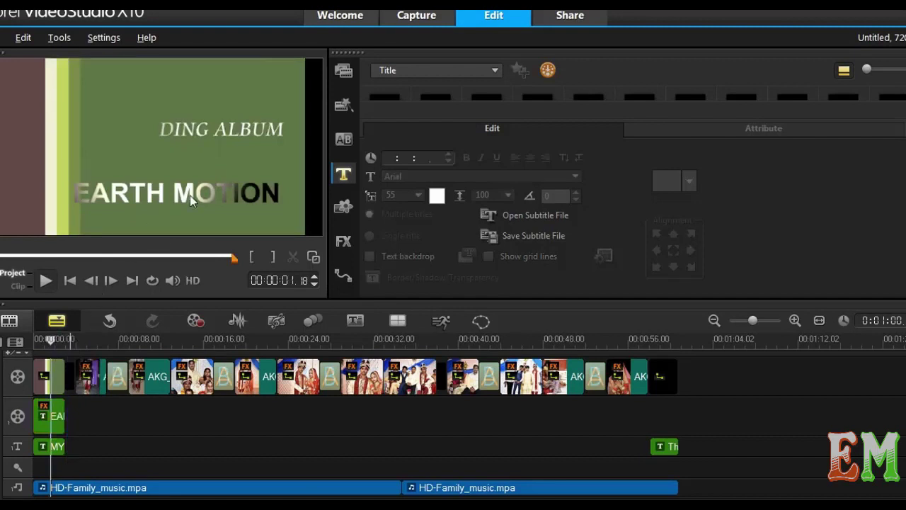
pyautogui.click(49, 445)
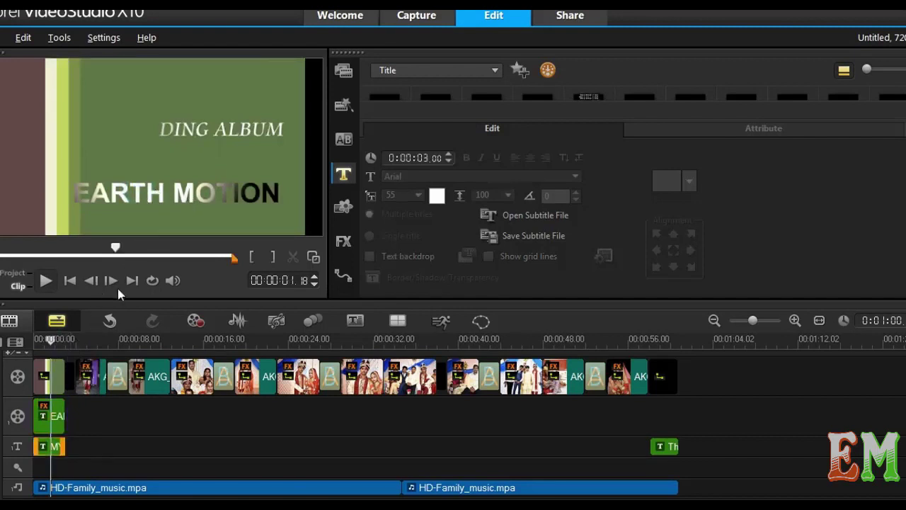
pyautogui.moveTo(51, 344); pyautogui.dragTo(34, 339)
pyautogui.click(45, 280)
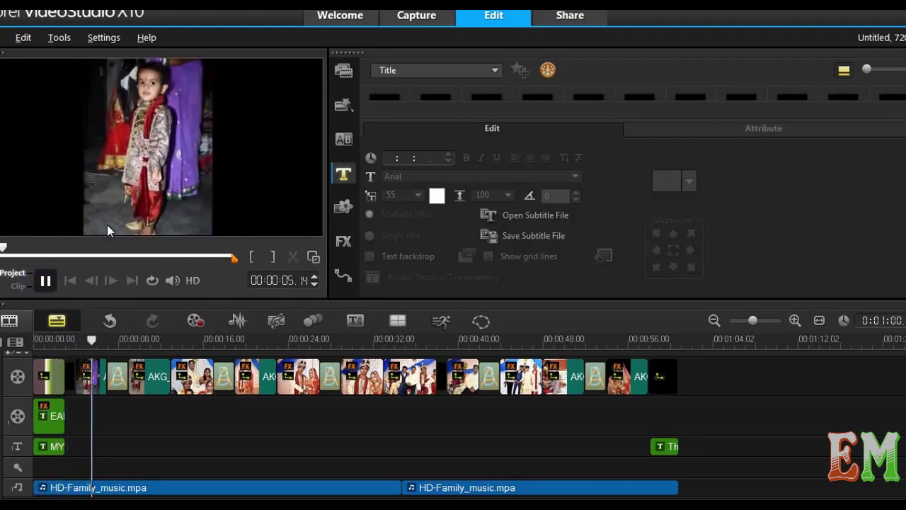
pyautogui.press('space')
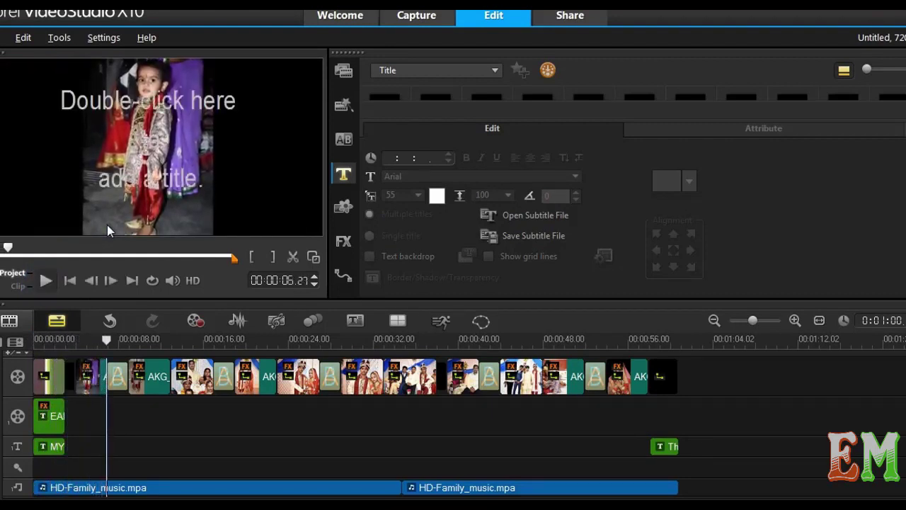
pyautogui.click(204, 386)
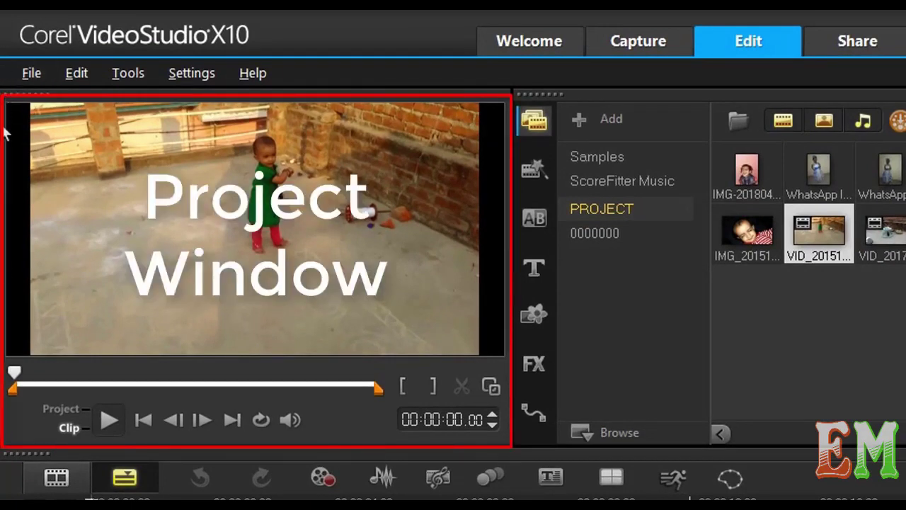
# - Preview two photos from the PROJECT library folder, ending with IMG_20151124_235332.jpg
pyautogui.click(430, 95)
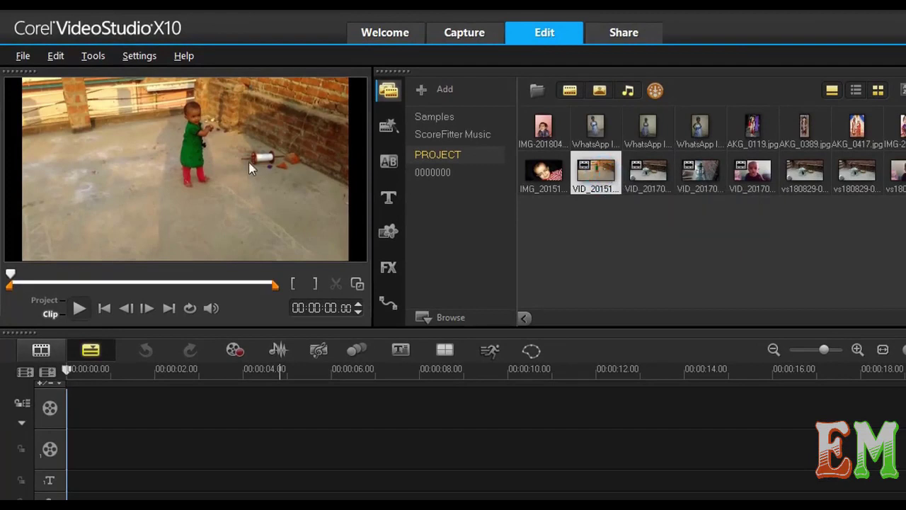
pyautogui.click(538, 131)
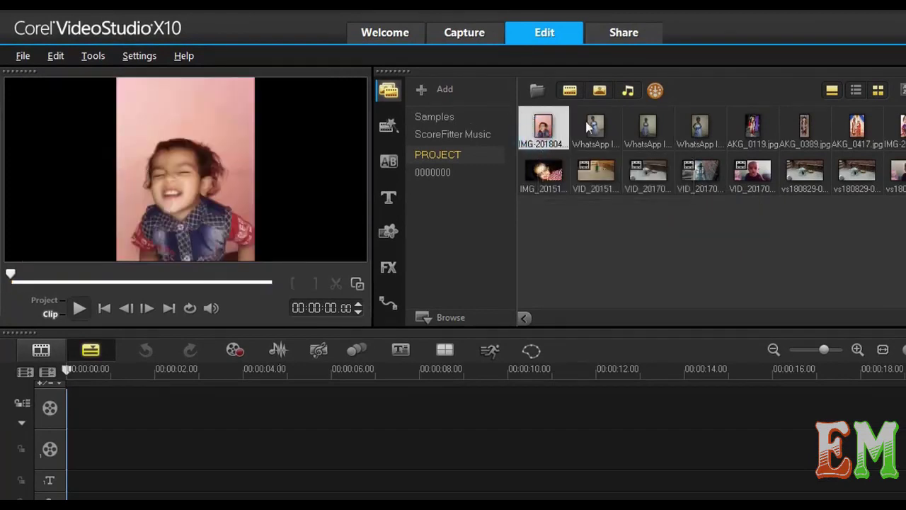
pyautogui.click(558, 182)
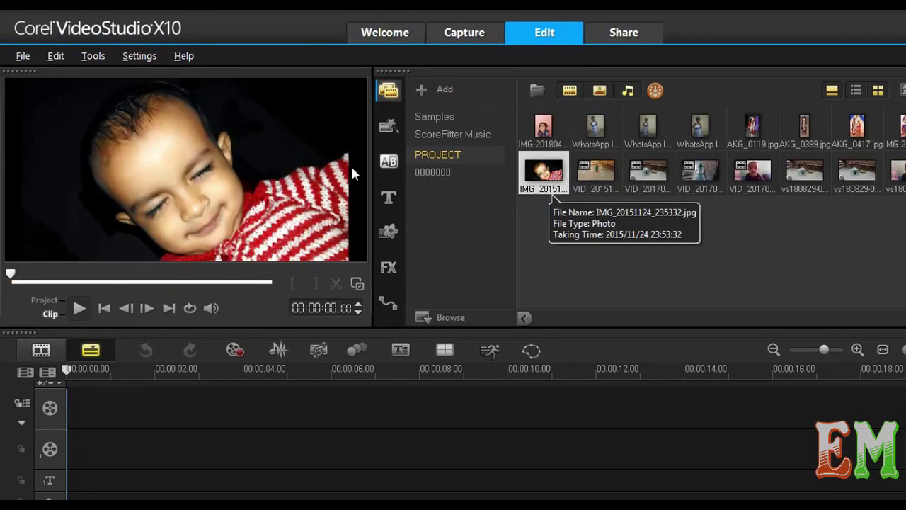
# - Mark the library clip VID_20151112_153646.mp4 in at 00:01:13.08 and out at 00:03:15.19
pyautogui.click(614, 171)
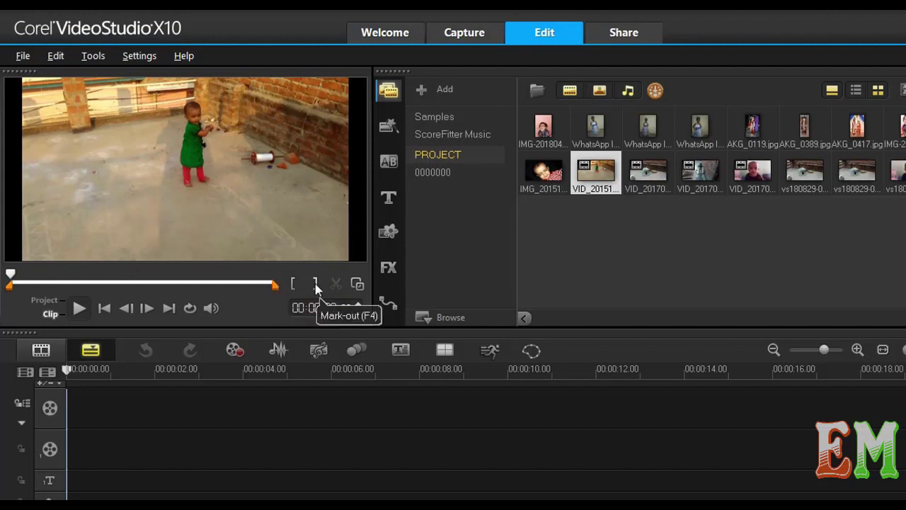
pyautogui.moveTo(10, 276); pyautogui.dragTo(98, 274)
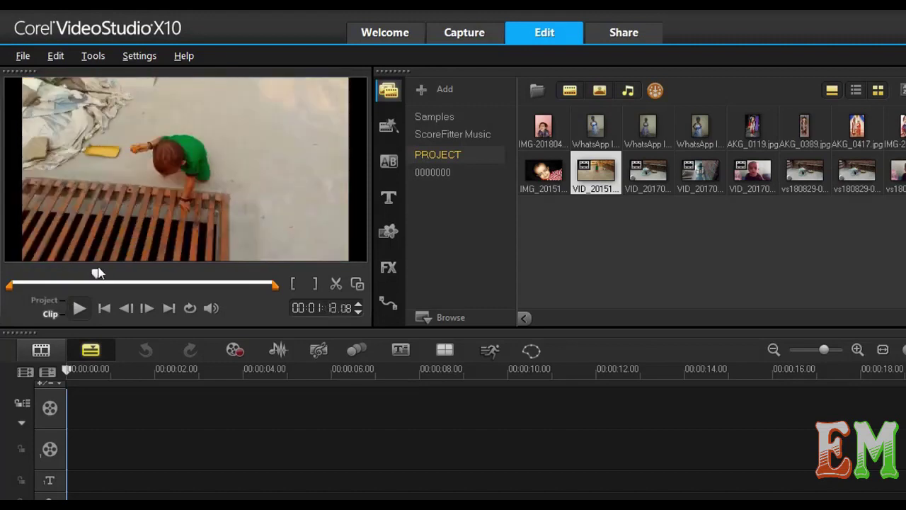
pyautogui.click(293, 285)
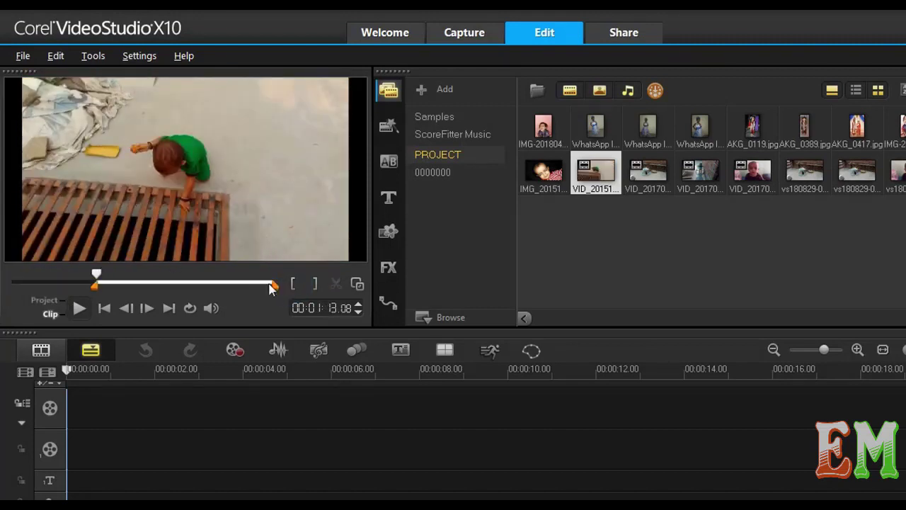
pyautogui.moveTo(101, 274); pyautogui.dragTo(213, 276)
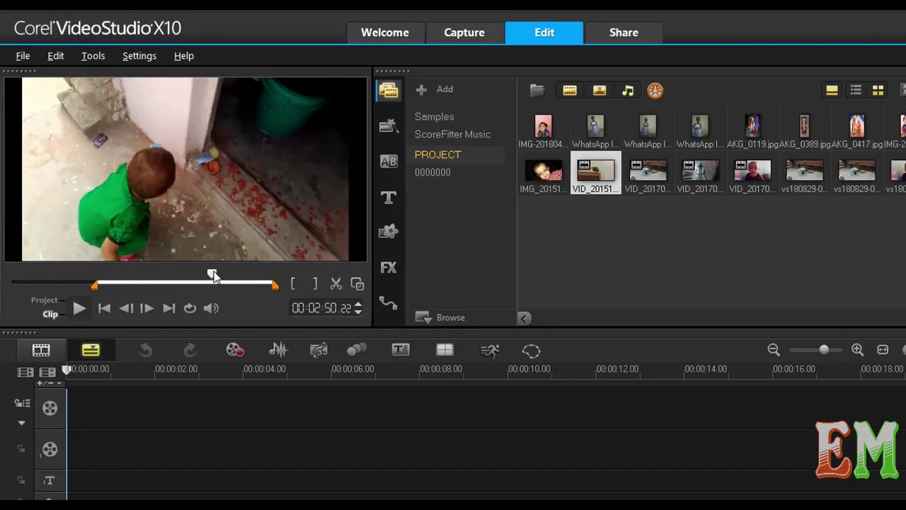
pyautogui.moveTo(212, 277); pyautogui.dragTo(233, 278)
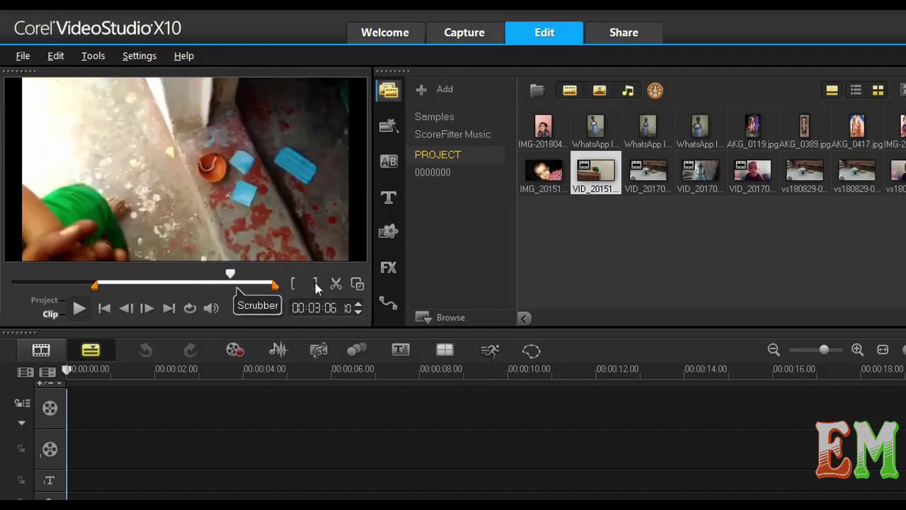
pyautogui.moveTo(229, 276); pyautogui.dragTo(245, 287)
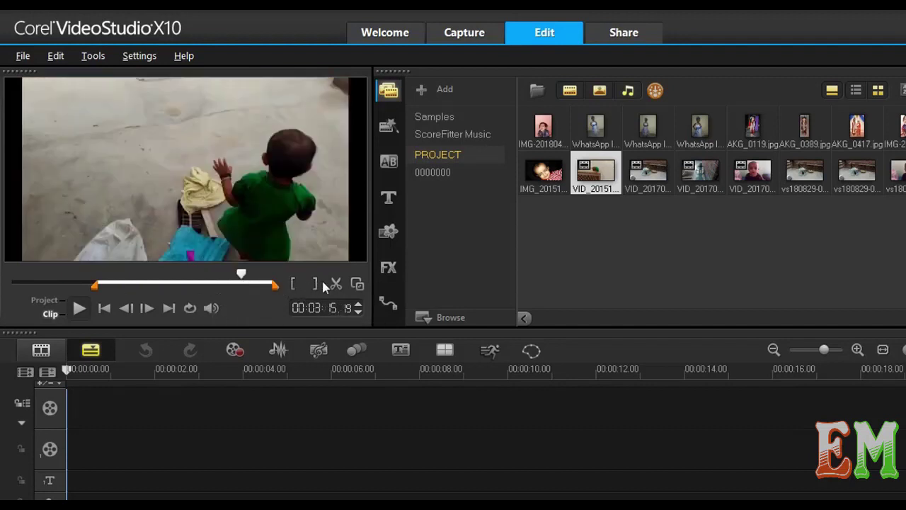
pyautogui.click(319, 284)
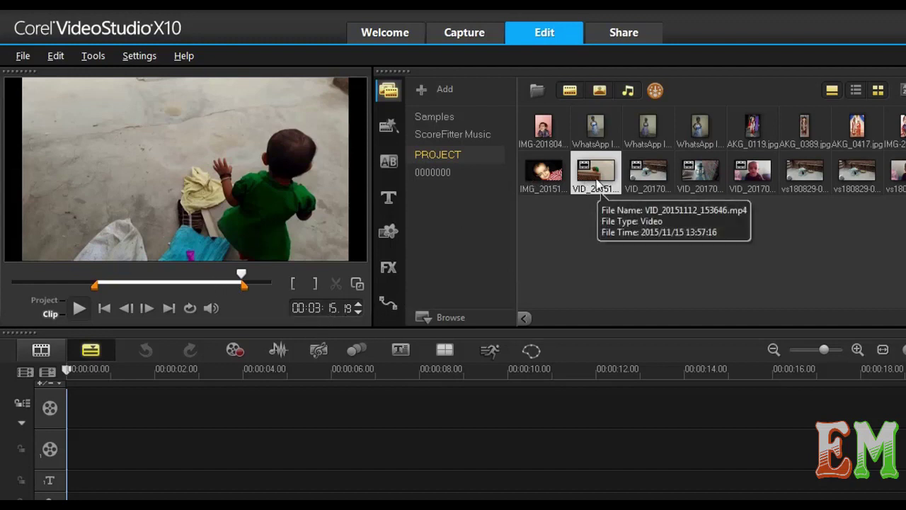
# - Add the trimmed VID_20151112_153646.mp4 clip to the start of the video track without matching the project settings to it
pyautogui.moveTo(605, 177); pyautogui.dragTo(125, 412)
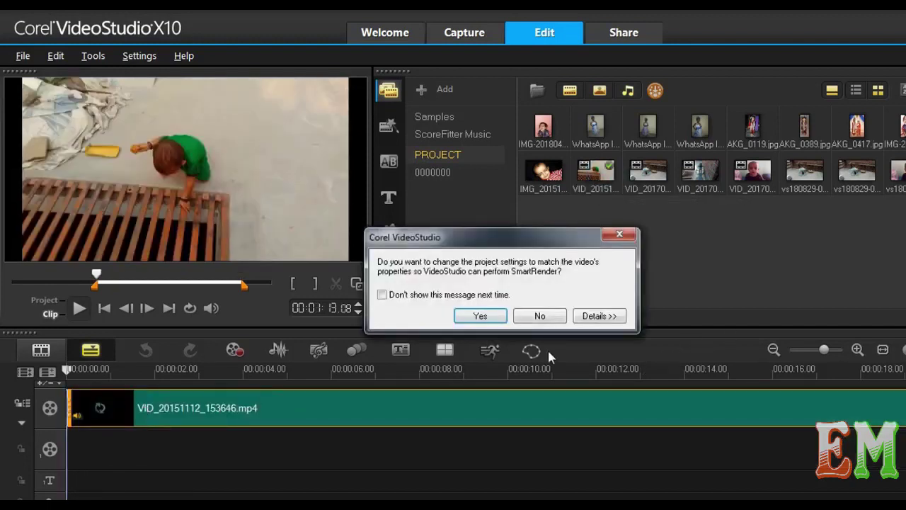
pyautogui.click(534, 314)
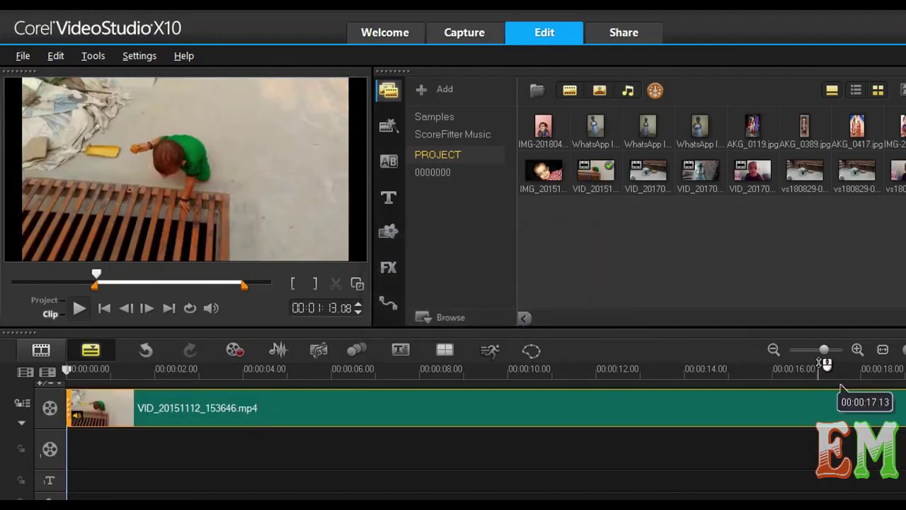
pyautogui.moveTo(824, 350); pyautogui.dragTo(803, 350)
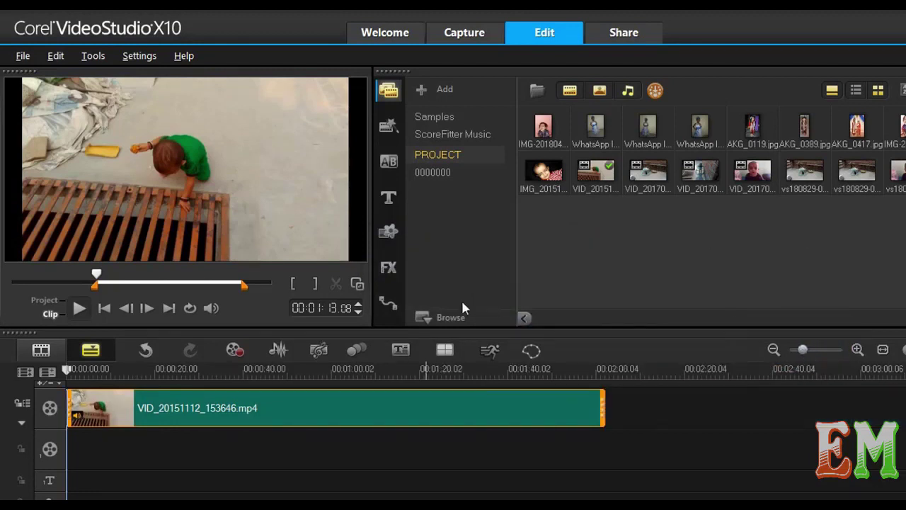
# - Scrub through the timeline clip and extend its trim range to run from 00:00:00.00 to 00:03:39.24
pyautogui.moveTo(96, 277); pyautogui.dragTo(127, 311)
pyautogui.click(104, 308)
pyautogui.moveTo(97, 283); pyautogui.dragTo(207, 293)
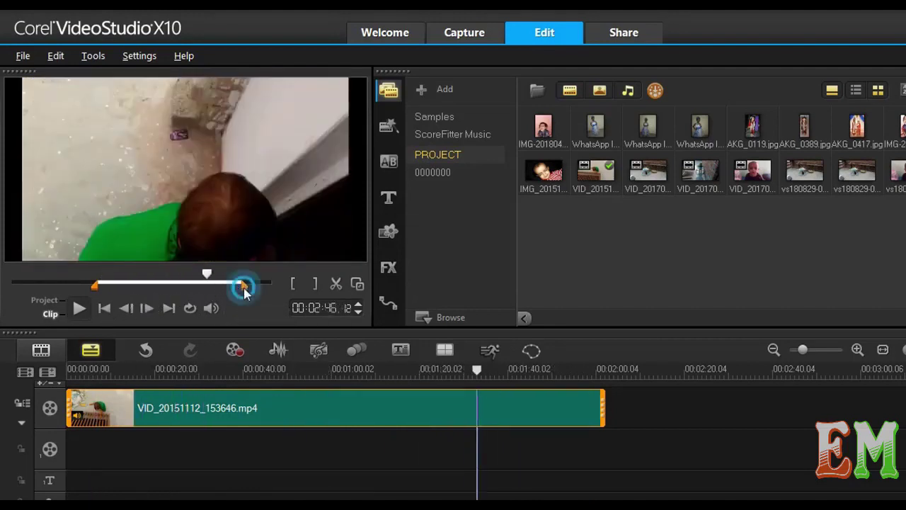
pyautogui.moveTo(241, 287); pyautogui.dragTo(271, 287)
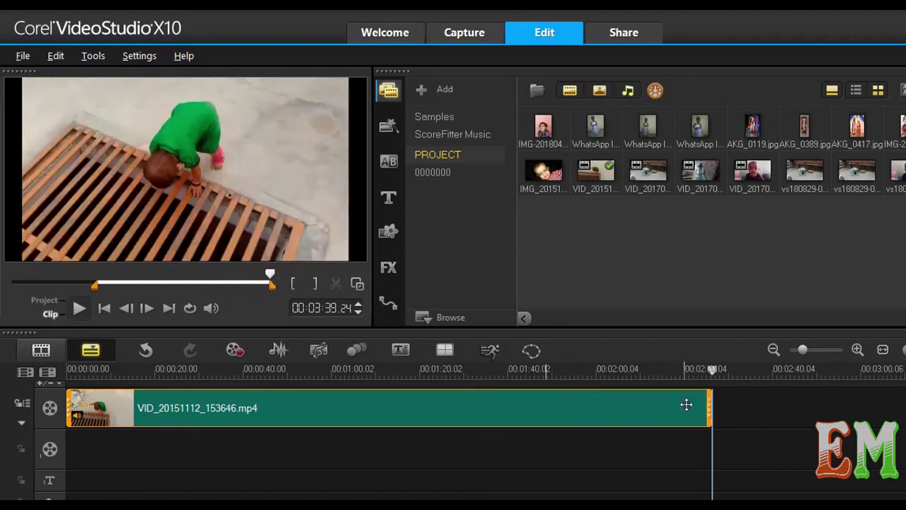
pyautogui.moveTo(99, 286); pyautogui.dragTo(6, 288)
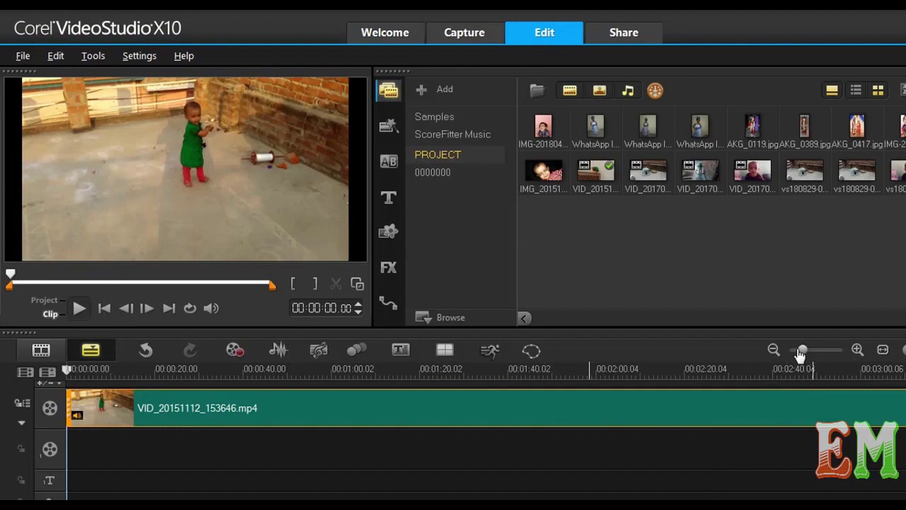
# - Trim the timeline clip to start at 00:00:45.05 and end at 00:01:26.19
pyautogui.moveTo(801, 352); pyautogui.dragTo(794, 352)
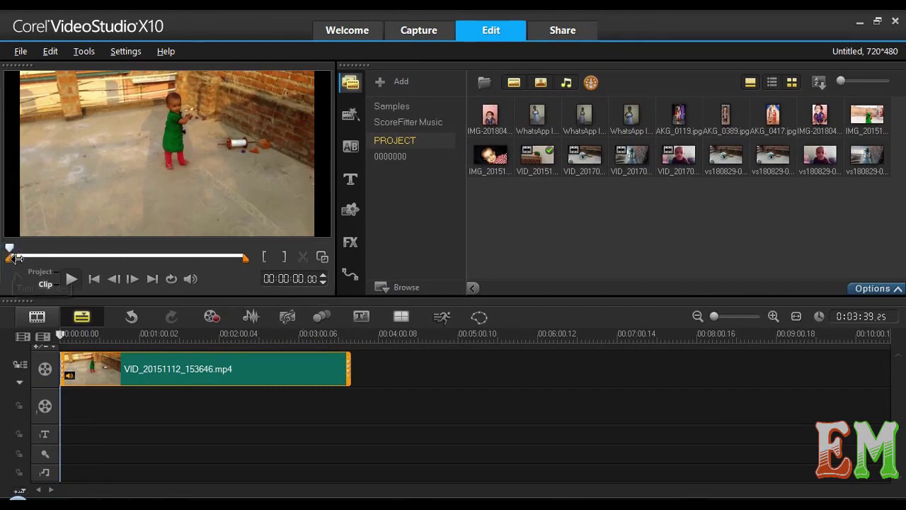
pyautogui.click(59, 255)
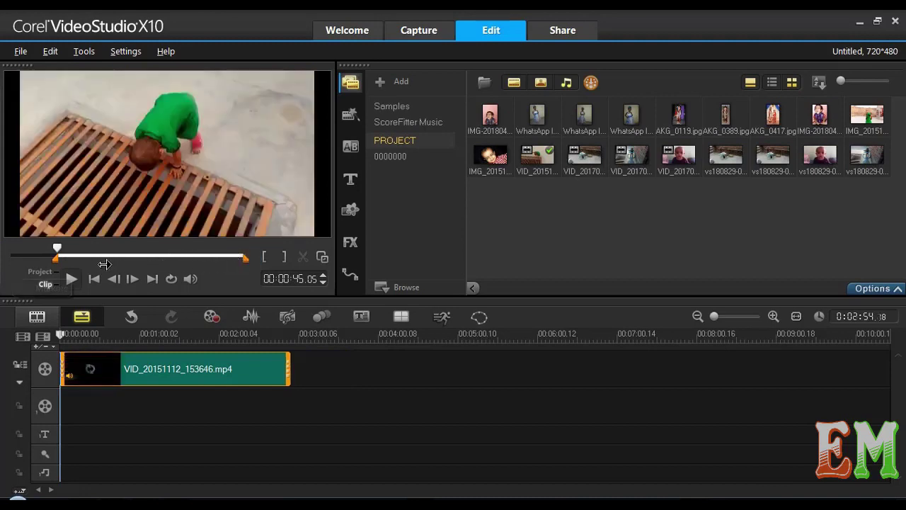
pyautogui.click(105, 263)
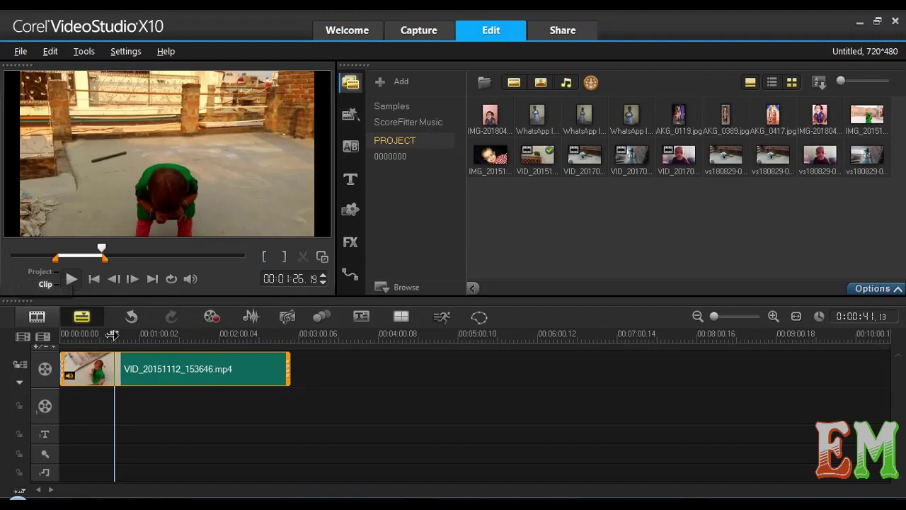
# - Play the trimmed clip from the start, view it in the enlarged preview, and restore the normal preview size
pyautogui.click(118, 349)
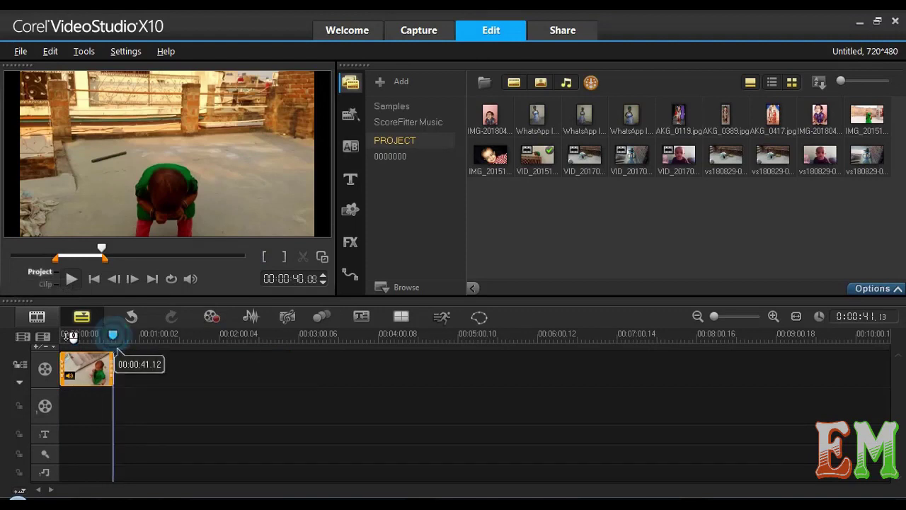
pyautogui.press('Home')
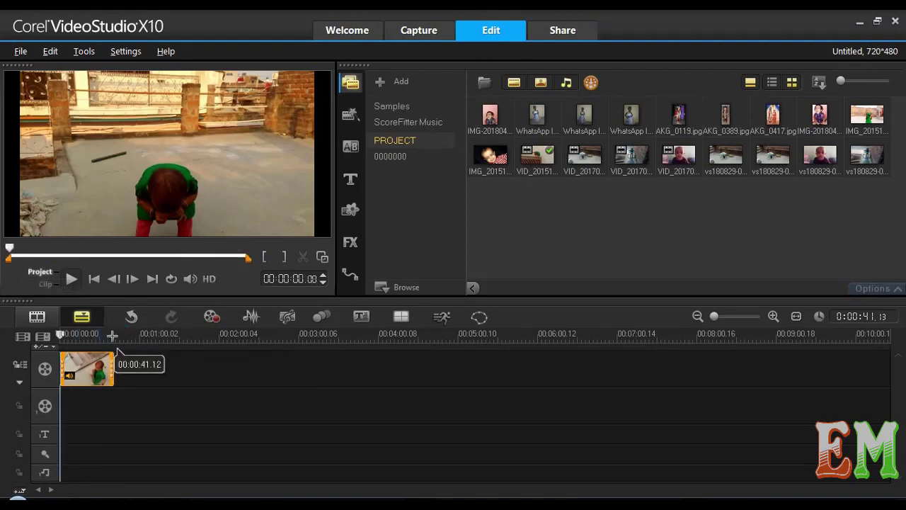
pyautogui.click(70, 278)
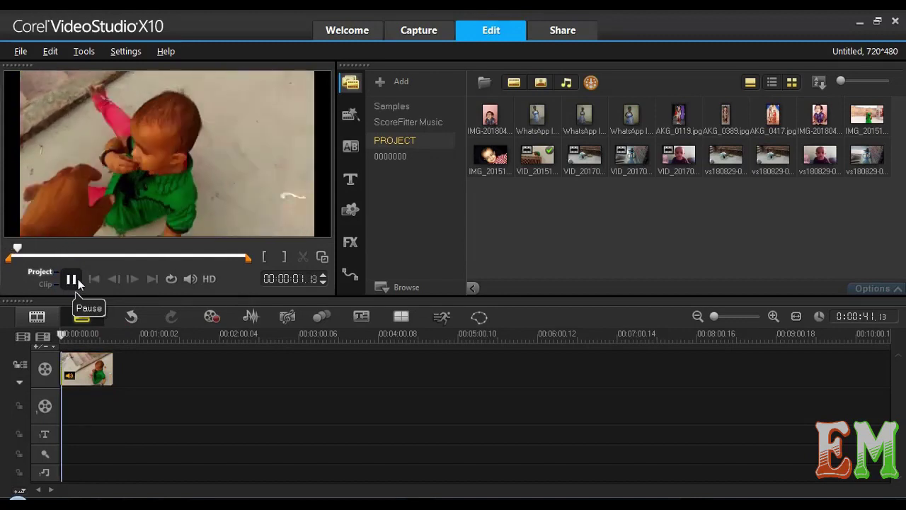
pyautogui.click(323, 258)
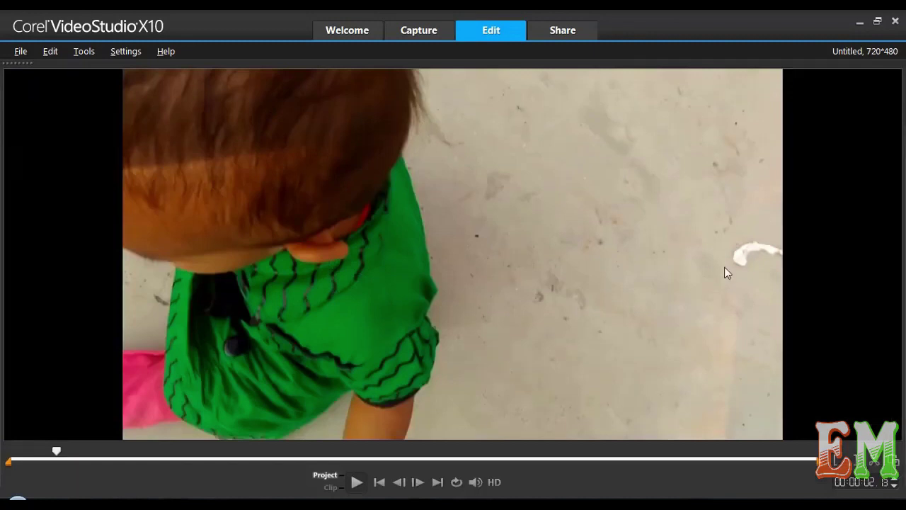
pyautogui.click(896, 463)
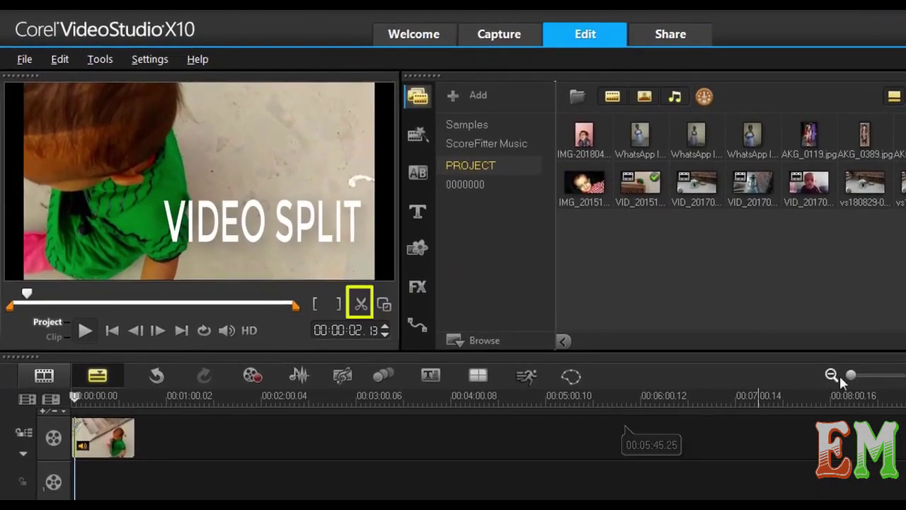
# - Split the VID_20151112_153646.mp4 timeline clip at 00:00:09.25 and again at 00:00:17.17
pyautogui.click(869, 375)
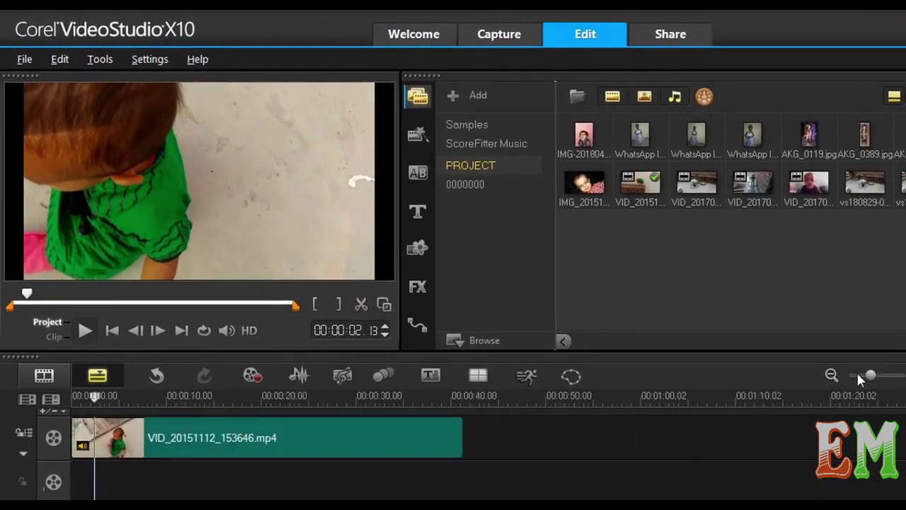
pyautogui.moveTo(116, 400); pyautogui.dragTo(164, 396)
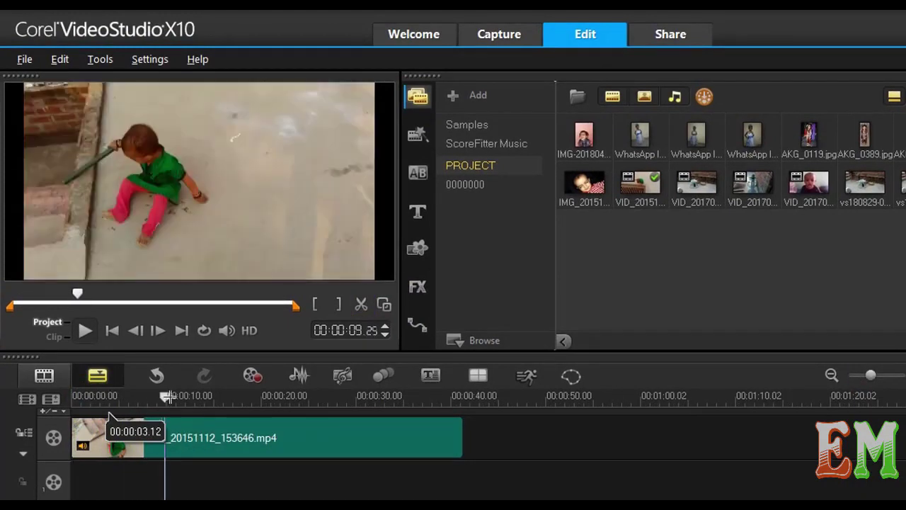
pyautogui.click(361, 306)
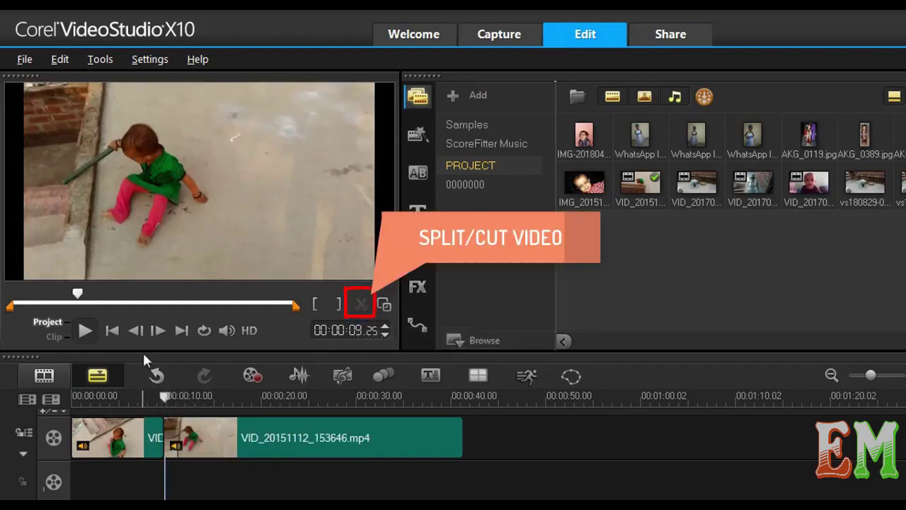
pyautogui.moveTo(164, 394); pyautogui.dragTo(184, 395)
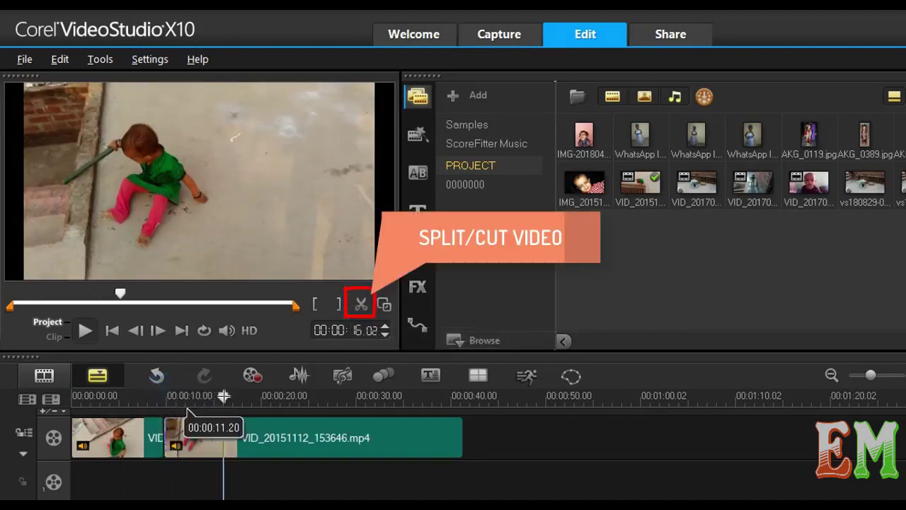
pyautogui.click(362, 305)
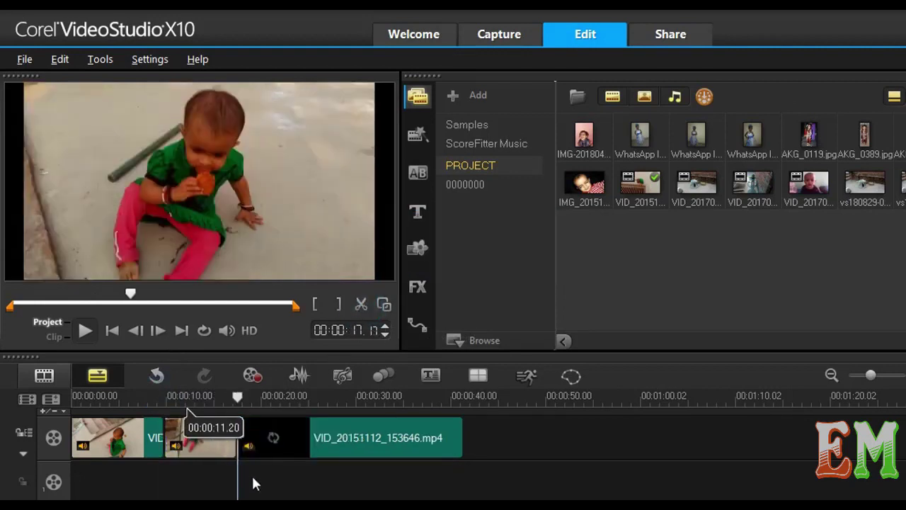
# - Move the middle segment of the split clip to the end of the video track, behind the longest segment
pyautogui.click(194, 438)
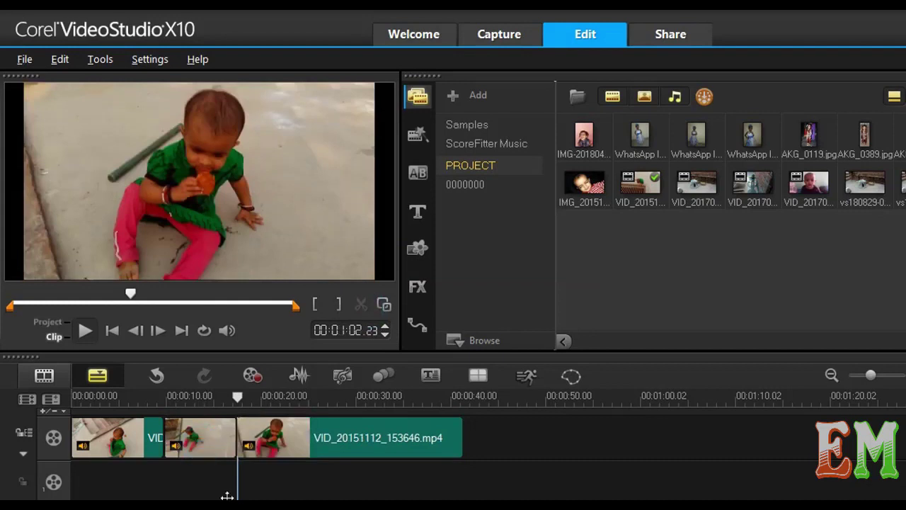
pyautogui.moveTo(200, 437); pyautogui.dragTo(575, 443)
pyautogui.click(276, 444)
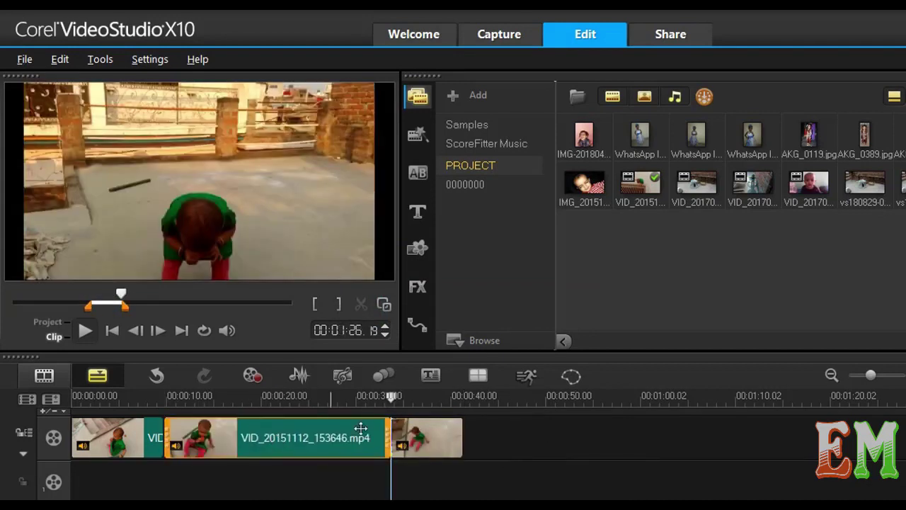
# - Delete the moved segment from the end of the video track, step between the remaining clips, and undo the deletion
pyautogui.click(428, 439)
pyautogui.press('Delete')
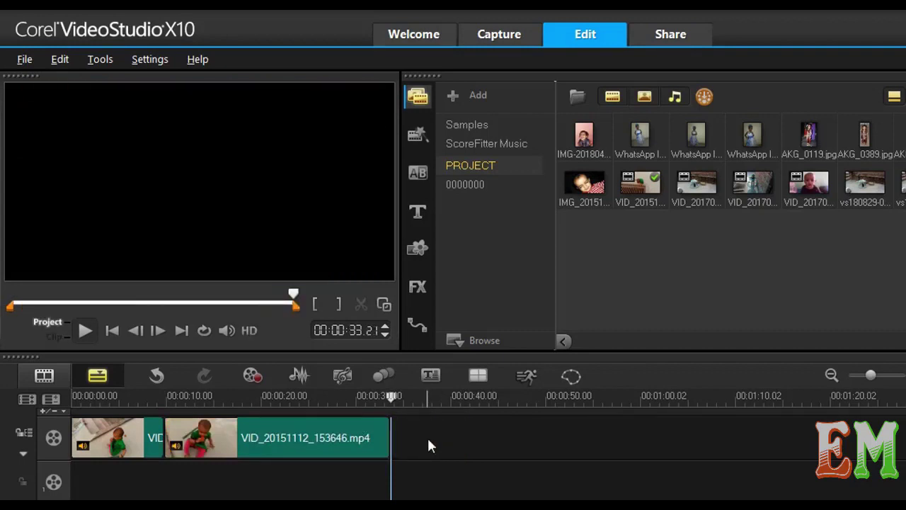
pyautogui.click(428, 446)
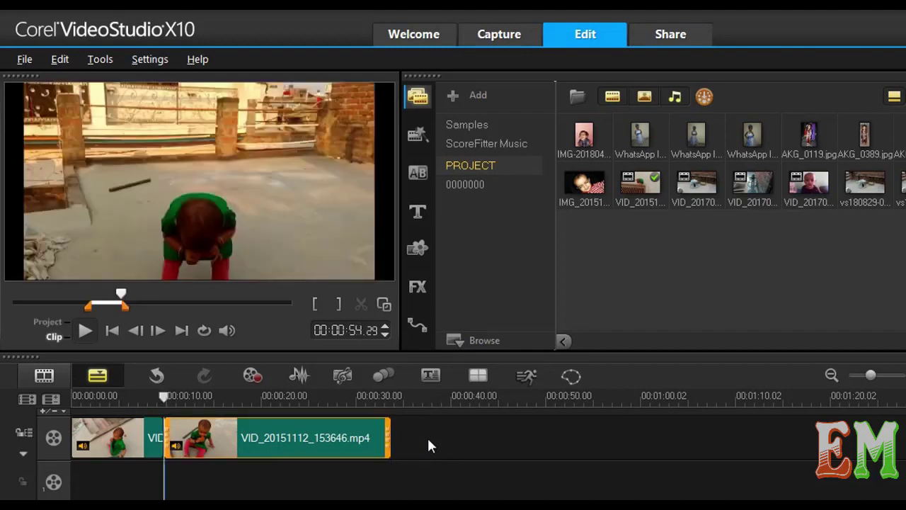
pyautogui.press('Left')
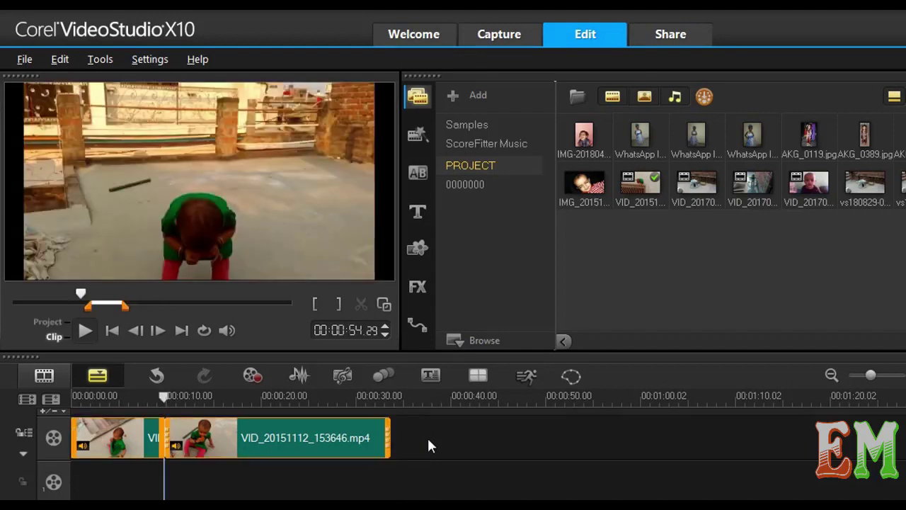
pyautogui.press('Right')
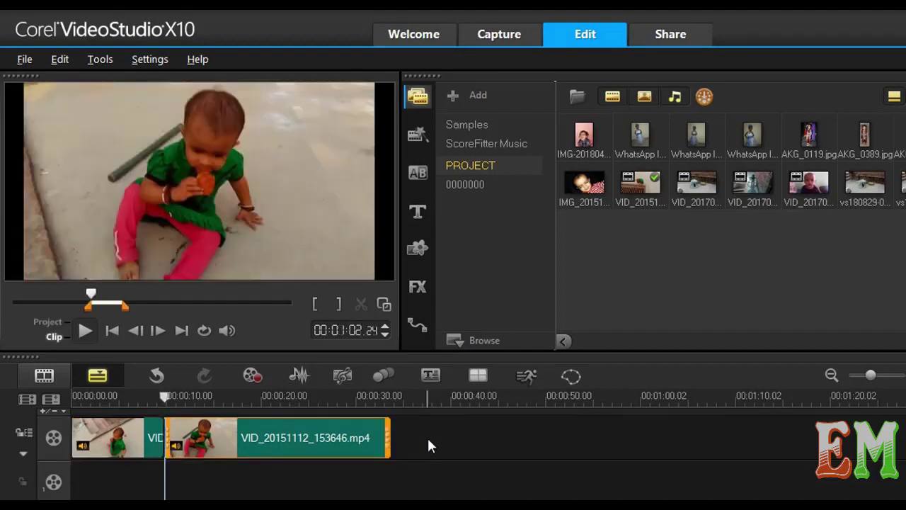
pyautogui.press('Left')
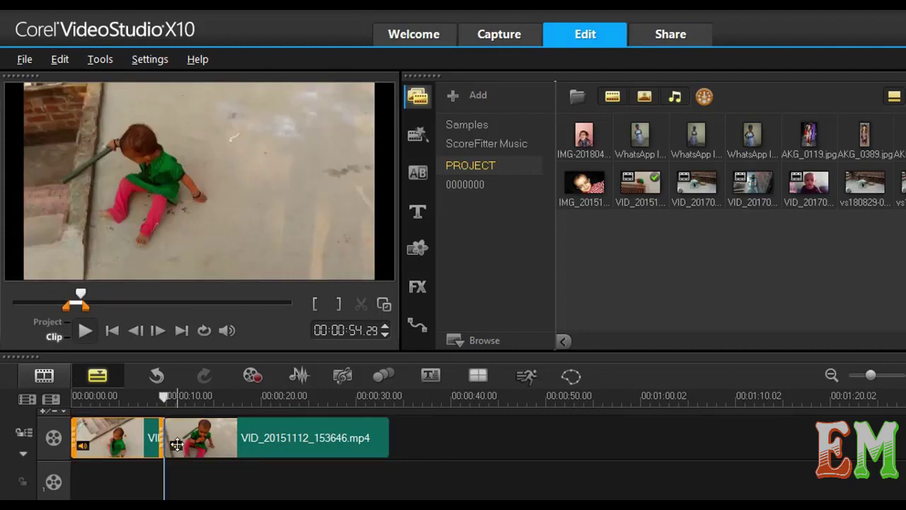
pyautogui.click(157, 376)
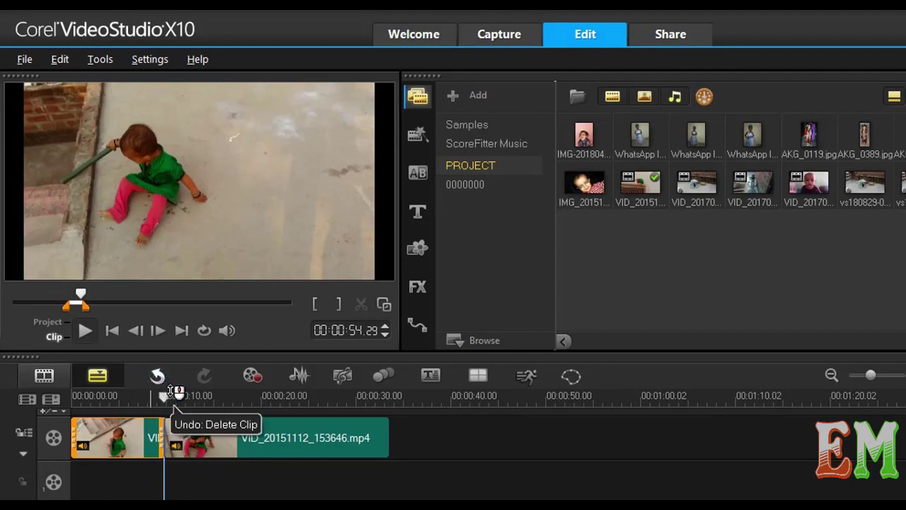
# - Remove the short last segment from the video track, keeping the two segments before it
pyautogui.click(229, 398)
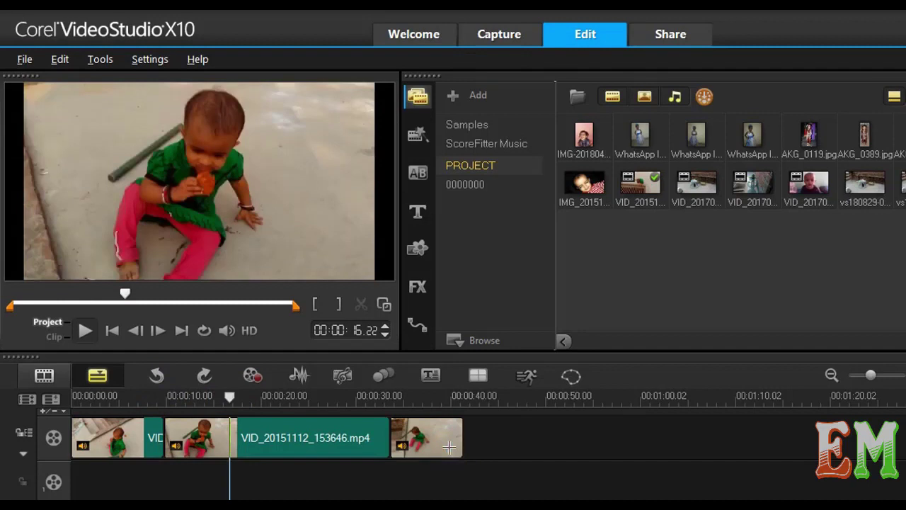
pyautogui.click(449, 446)
pyautogui.press('Delete')
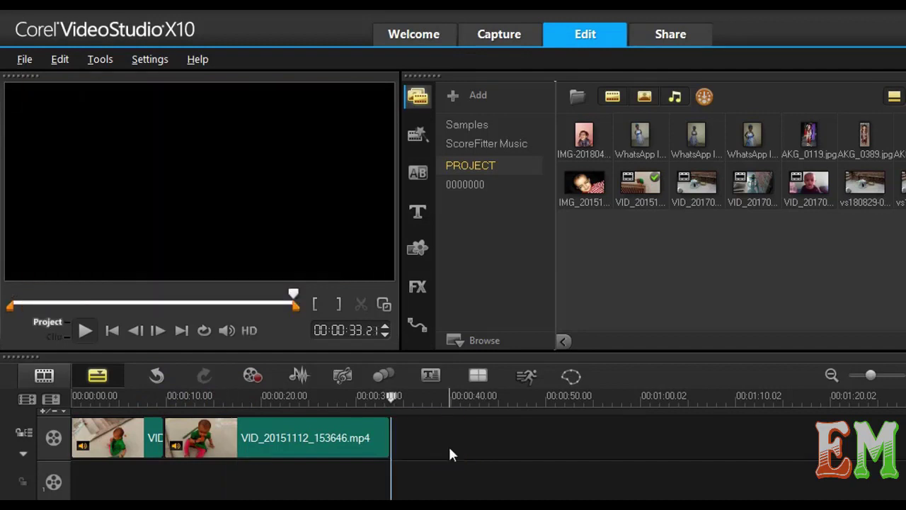
# - Scrub the project back through 00:00:24.17 and 00:00:15.10, ending with the playhead at 00:00:00.27
pyautogui.click(305, 425)
pyautogui.click(303, 401)
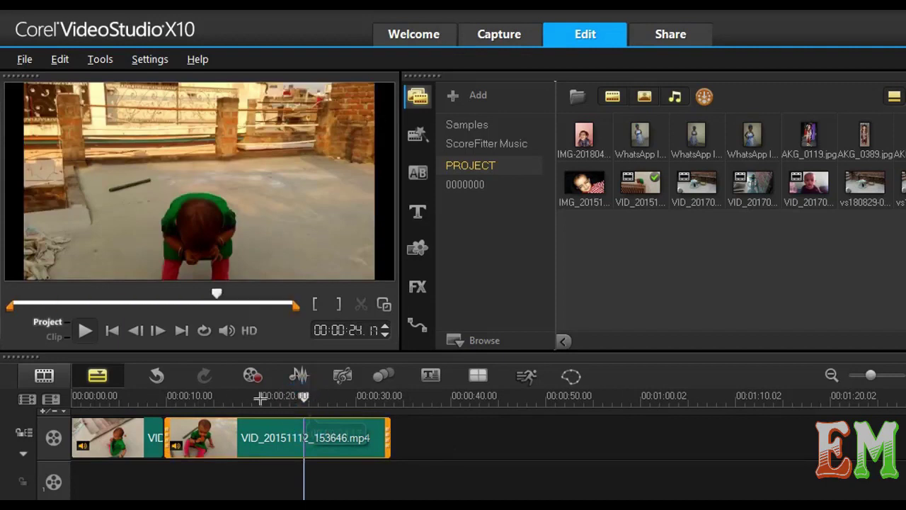
pyautogui.click(362, 396)
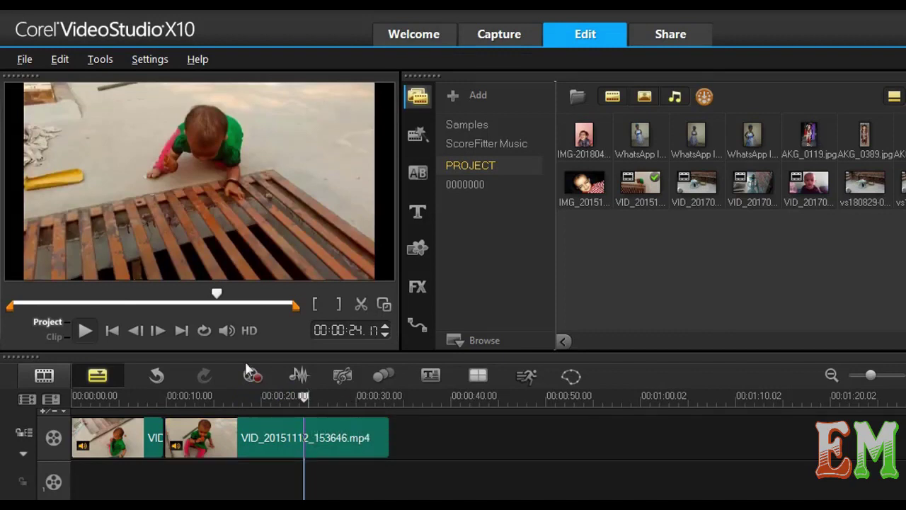
pyautogui.moveTo(303, 397)
pyautogui.mouseDown()
pyautogui.moveTo(191, 396)
pyautogui.moveTo(217, 396)
pyautogui.mouseUp()
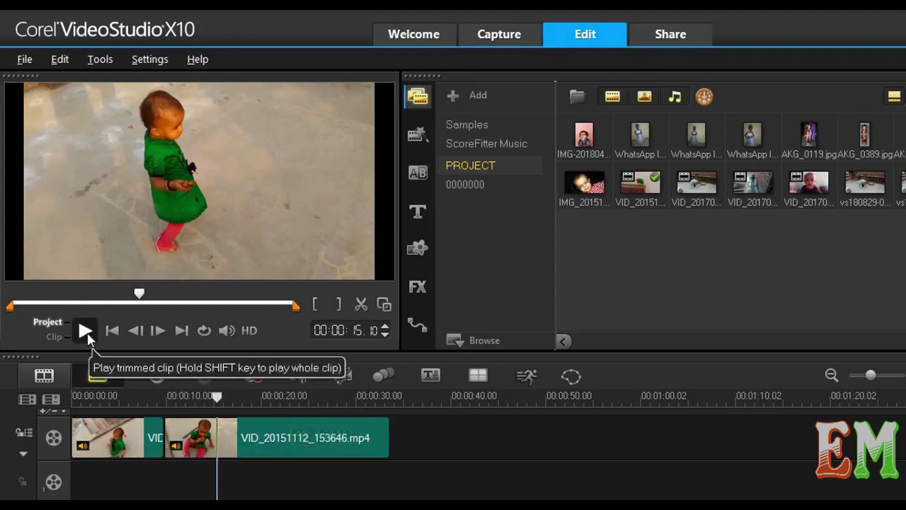
pyautogui.moveTo(218, 397); pyautogui.dragTo(79, 407)
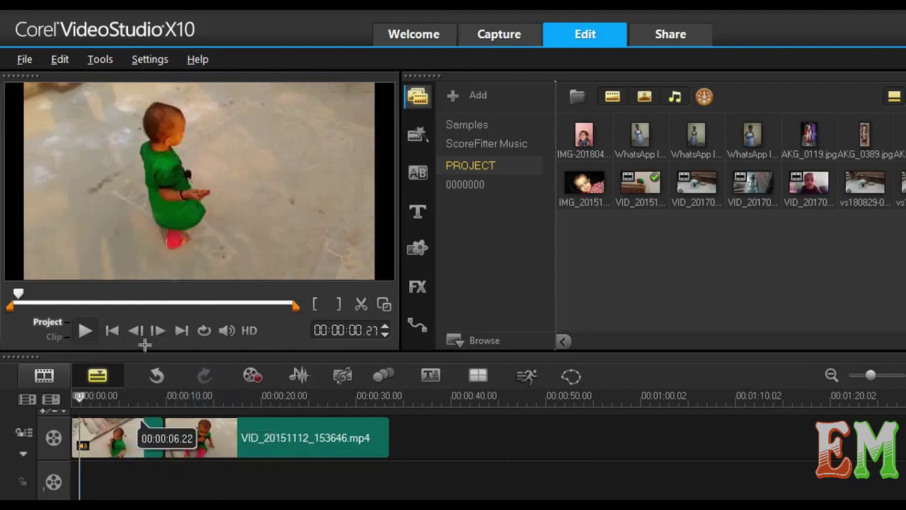
# - Preview the first timeline clip in Clip mode, jumping to its trimmed end and on to the end of the source footage
pyautogui.click(182, 331)
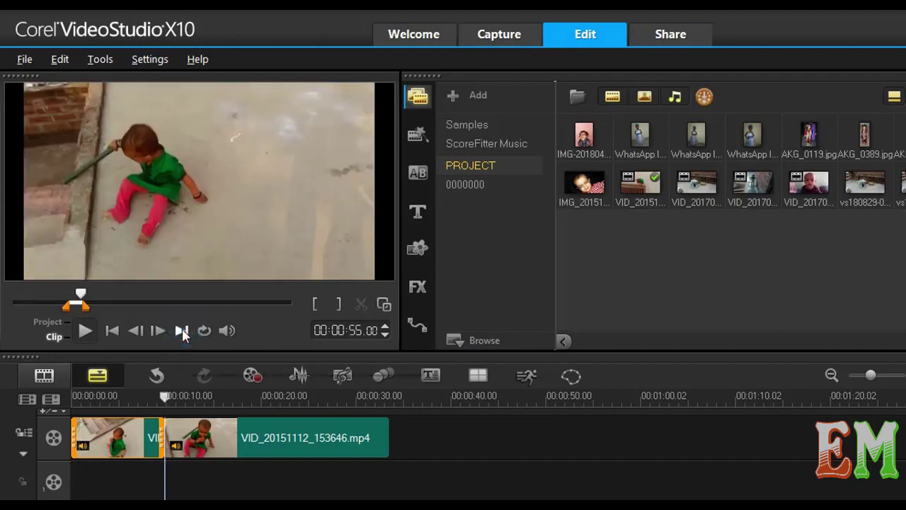
pyautogui.click(182, 331)
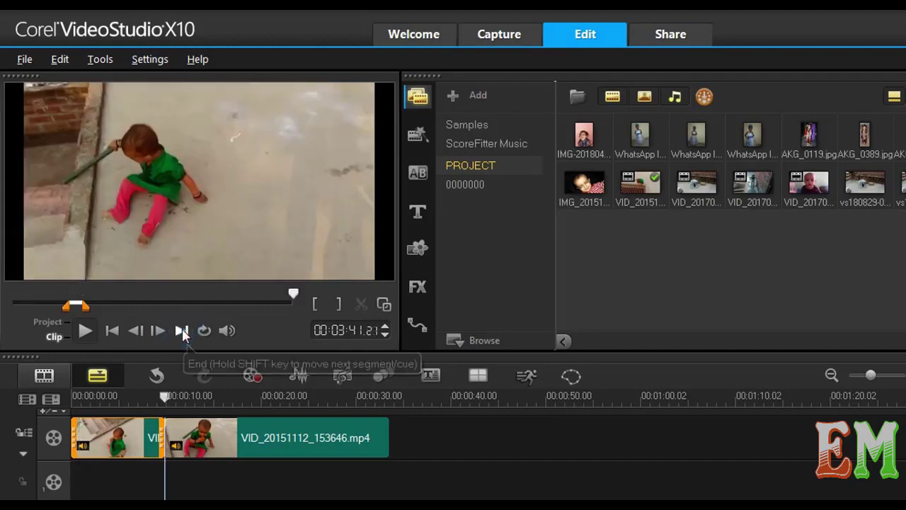
pyautogui.click(182, 331)
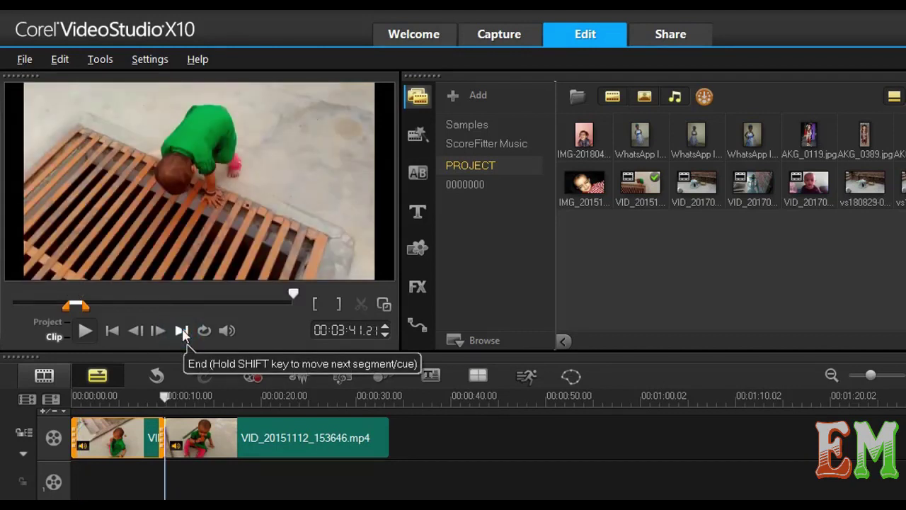
pyautogui.click(182, 331)
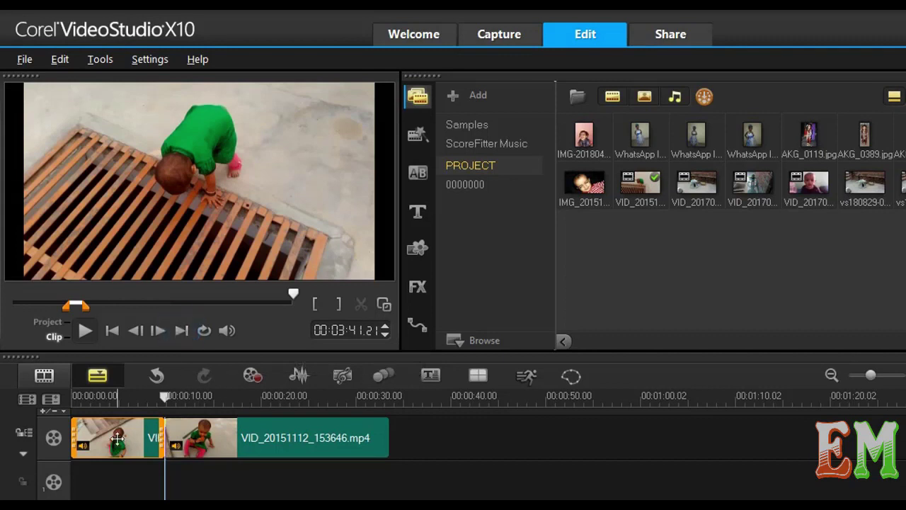
# - Place the playhead at 00:00:11.00 in the second clip and advance frame by frame to 00:00:11.03
pyautogui.click(223, 433)
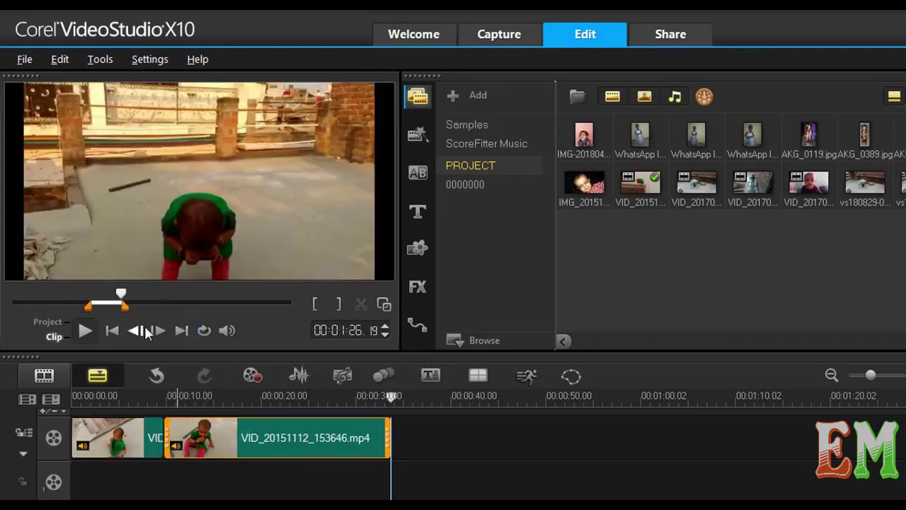
pyautogui.moveTo(391, 397); pyautogui.dragTo(175, 396)
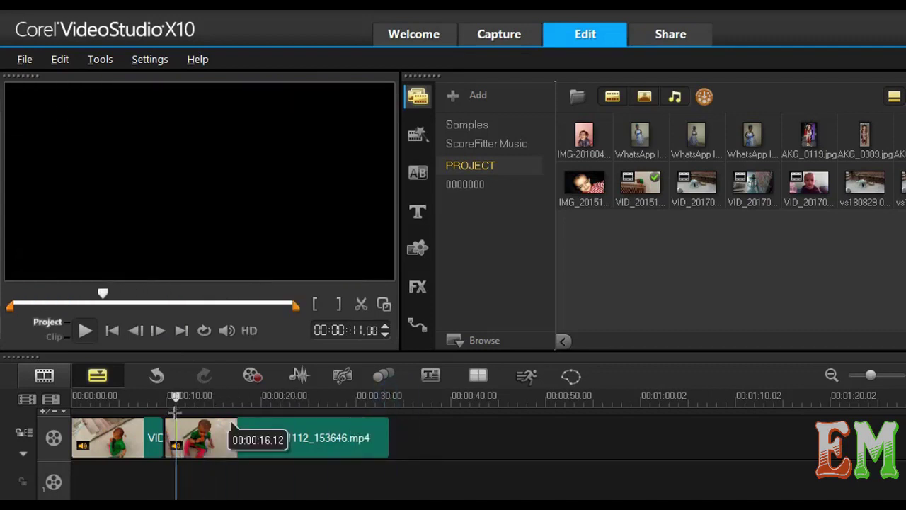
pyautogui.click(157, 331)
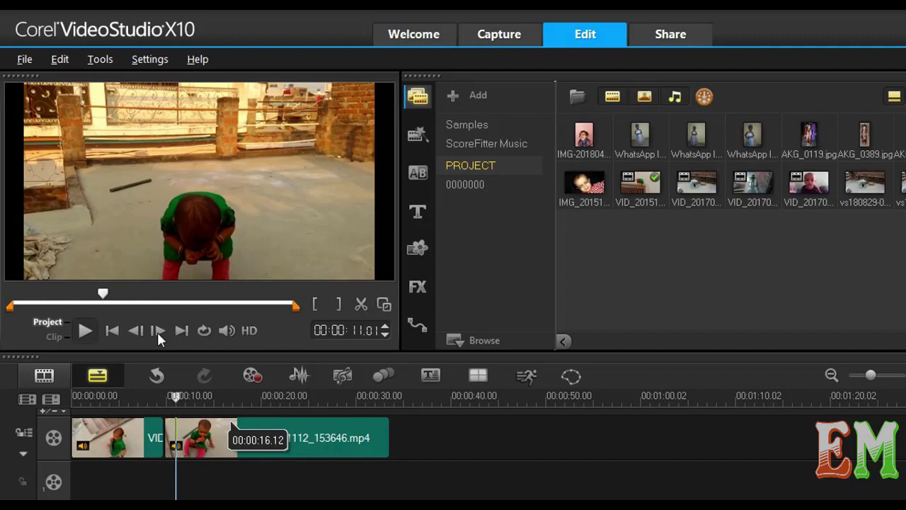
pyautogui.click(157, 330)
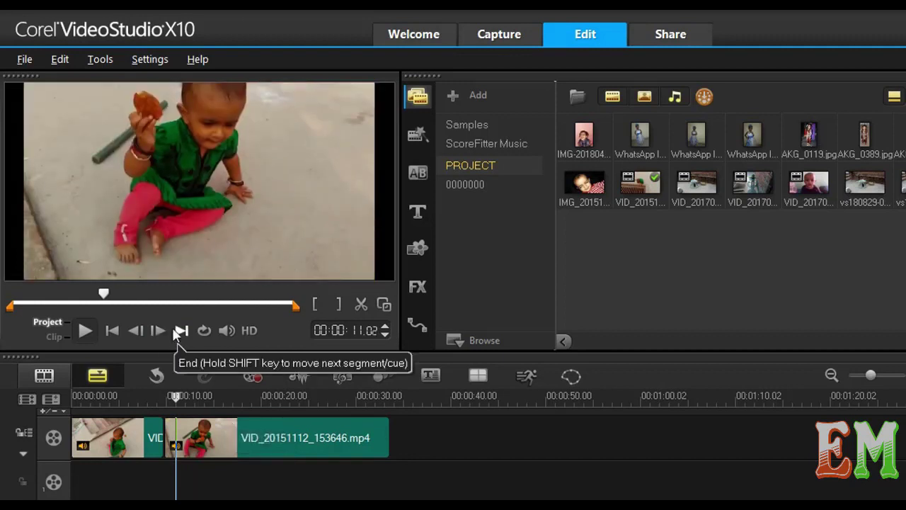
pyautogui.click(158, 331)
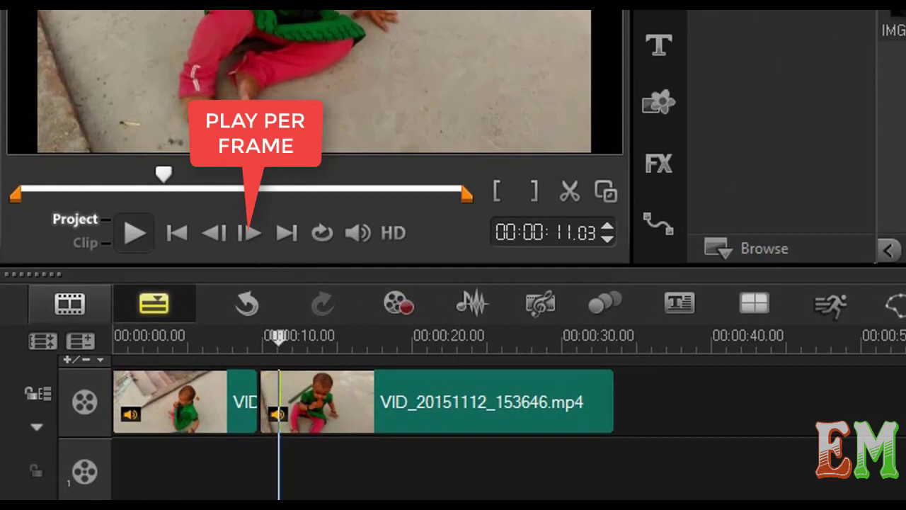
# - Move the playhead back to 00:00:10.25 at frame-level timeline scale and advance one frame at a time to 00:00:10.29
pyautogui.scroll(6, 453, 396)
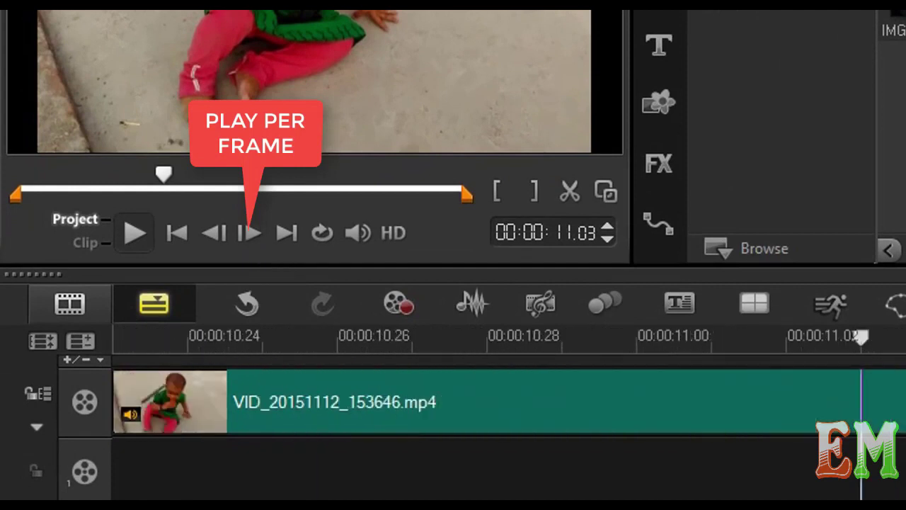
pyautogui.click(858, 338)
pyautogui.moveTo(859, 338); pyautogui.dragTo(289, 337)
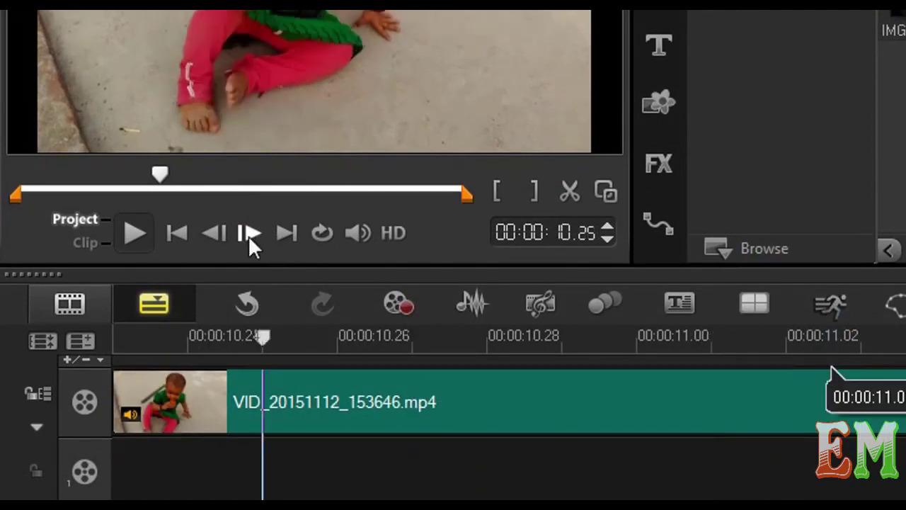
pyautogui.click(248, 234)
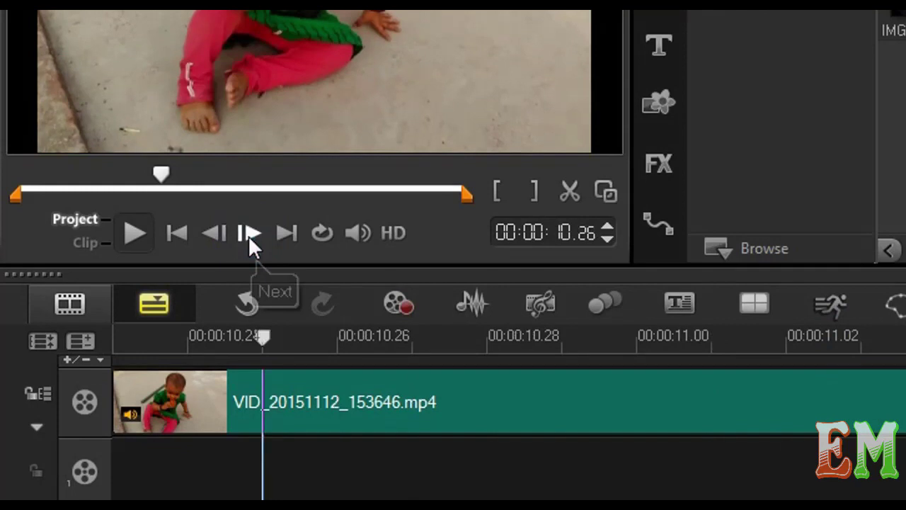
pyautogui.click(248, 233)
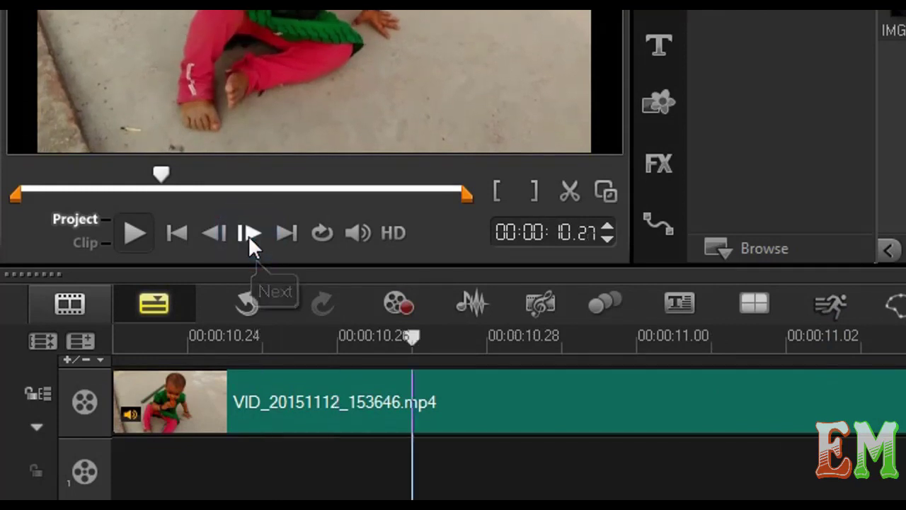
pyautogui.click(248, 233)
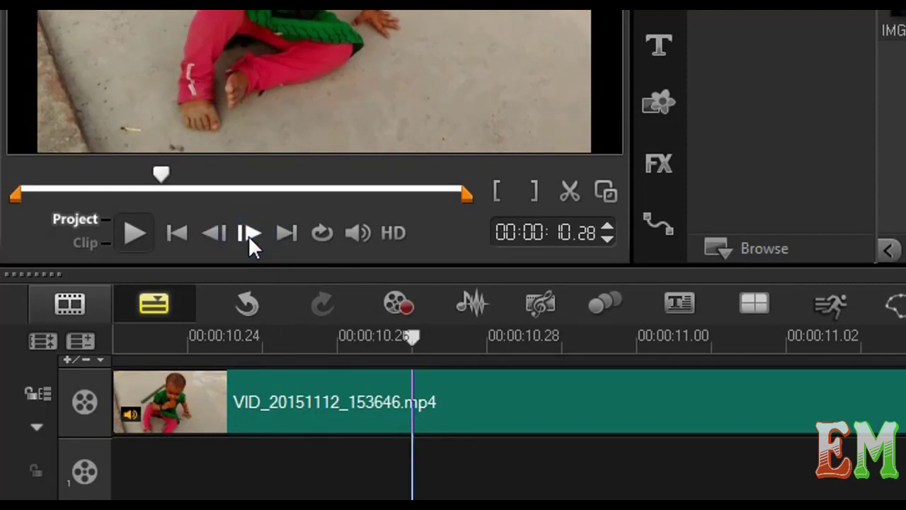
pyautogui.click(248, 234)
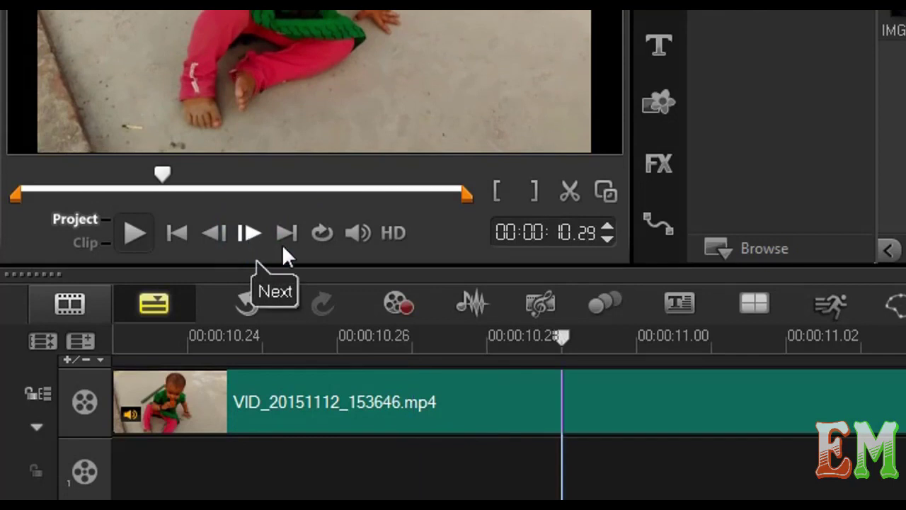
# - Turn on HD Preview, view the preview enlarged, and restore it to normal size
pyautogui.click(392, 232)
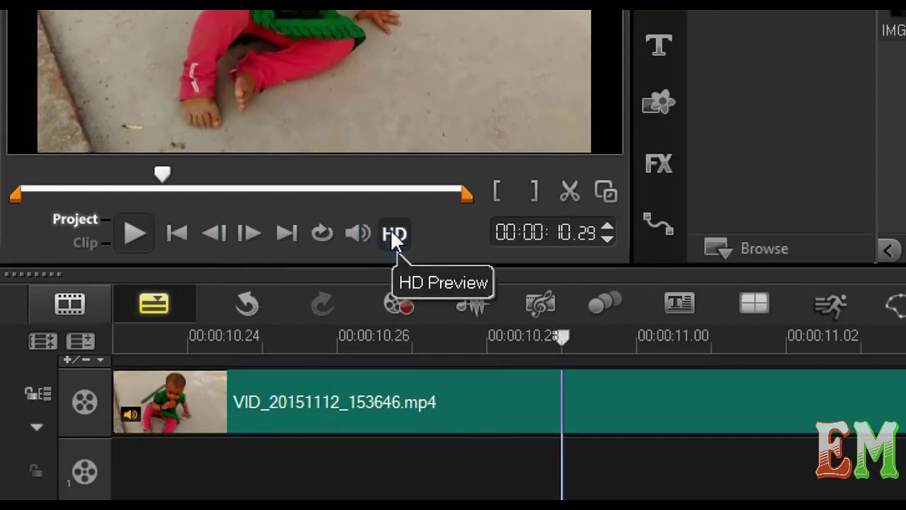
pyautogui.click(606, 190)
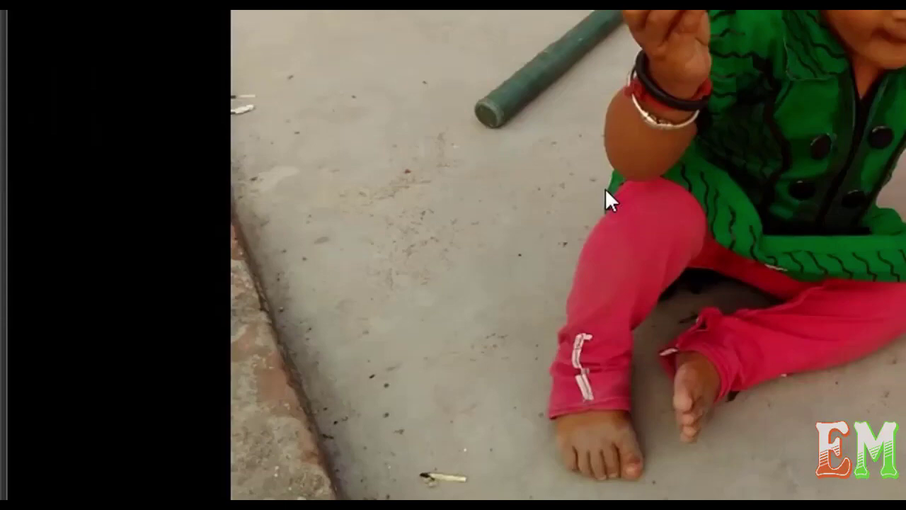
pyautogui.click(604, 188)
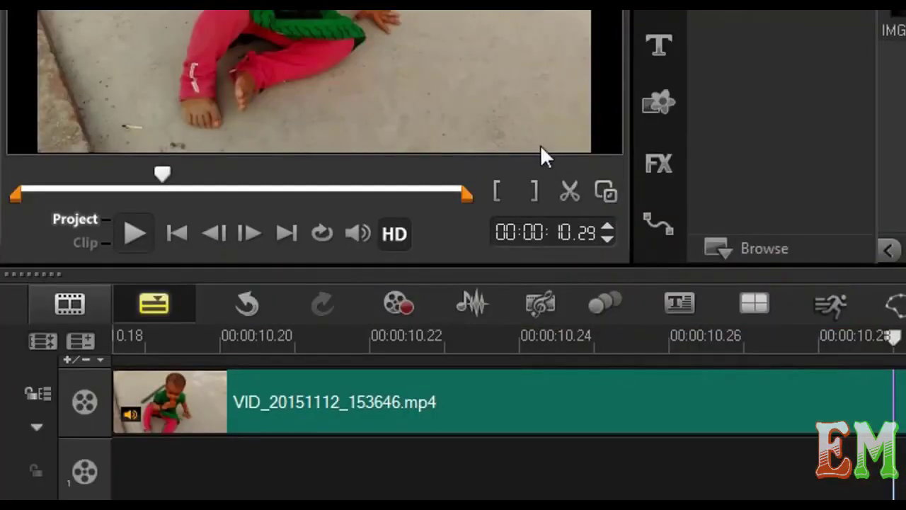
# - Adjust the preview volume and turn on Repeat for playback
pyautogui.click(361, 234)
pyautogui.moveTo(409, 153); pyautogui.dragTo(406, 222)
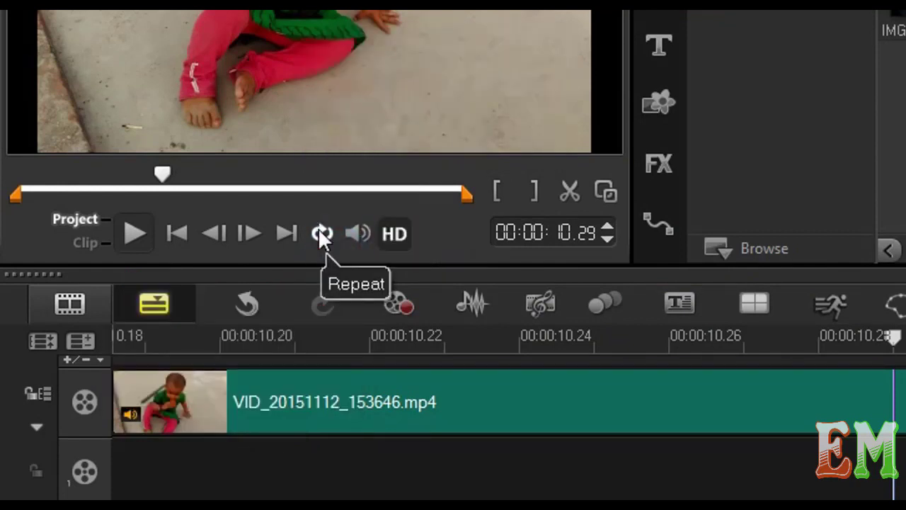
pyautogui.click(320, 232)
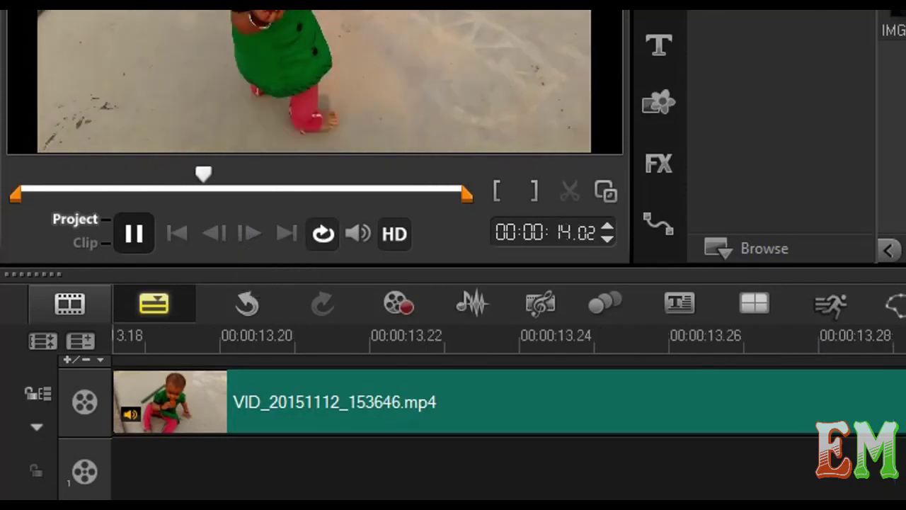
# - Play the project with Repeat on and stop playback near the project's end at 00:00:33.15
pyautogui.hotkey('ctrl', '-')
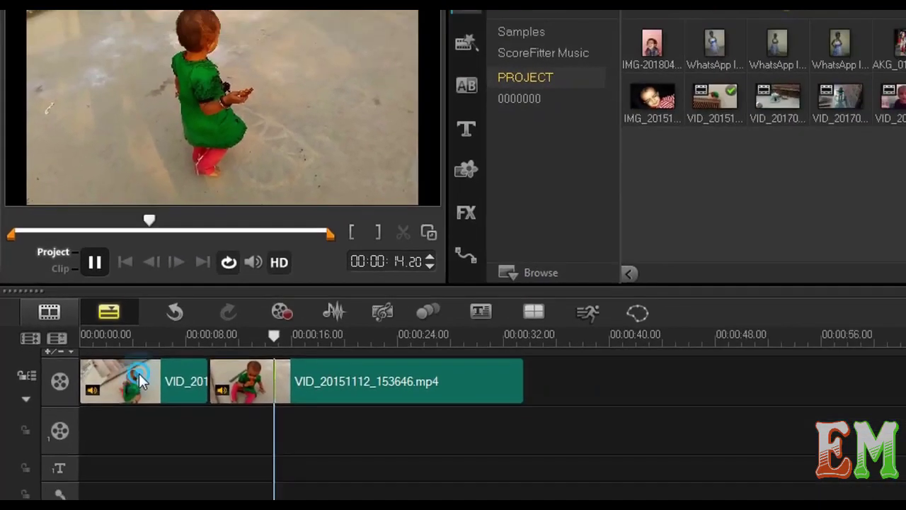
pyautogui.press('space')
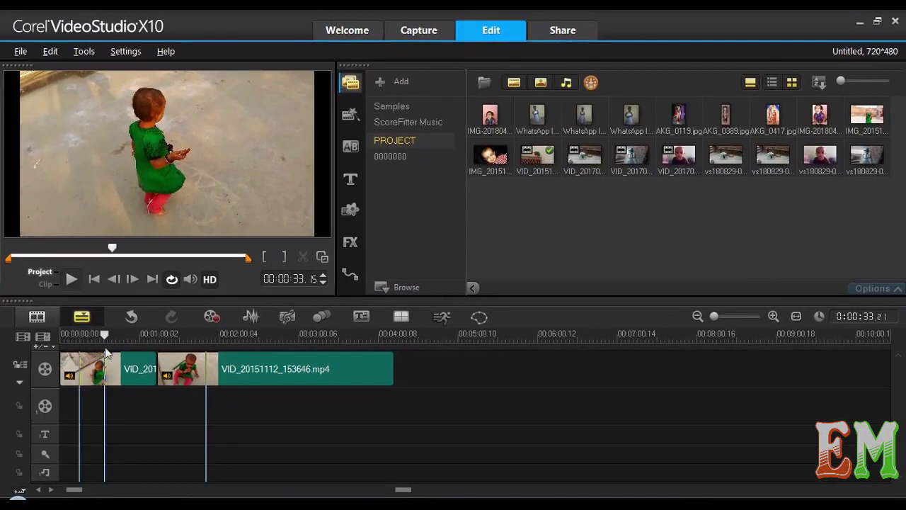
pyautogui.hotkey('ctrl', 'z')
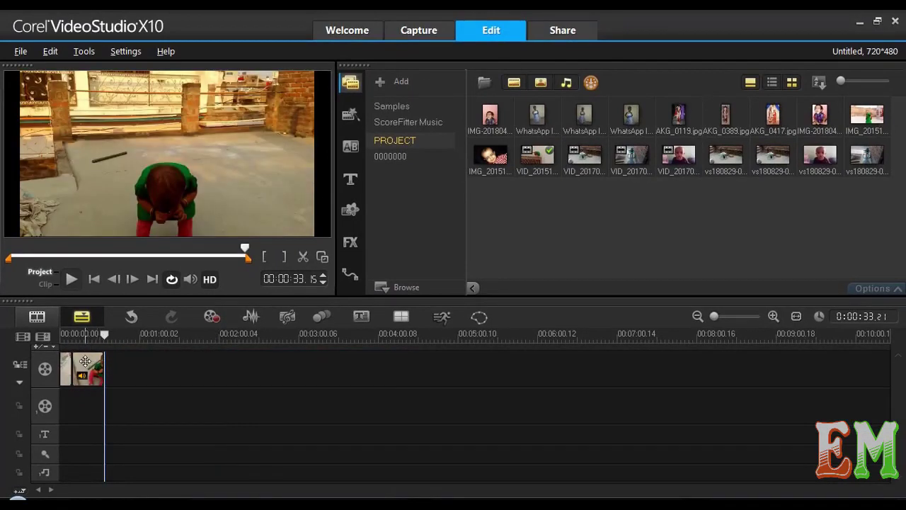
# - Preview the second and first clips individually in Clip mode, then deselect them and return the playhead to the project start
pyautogui.click(102, 375)
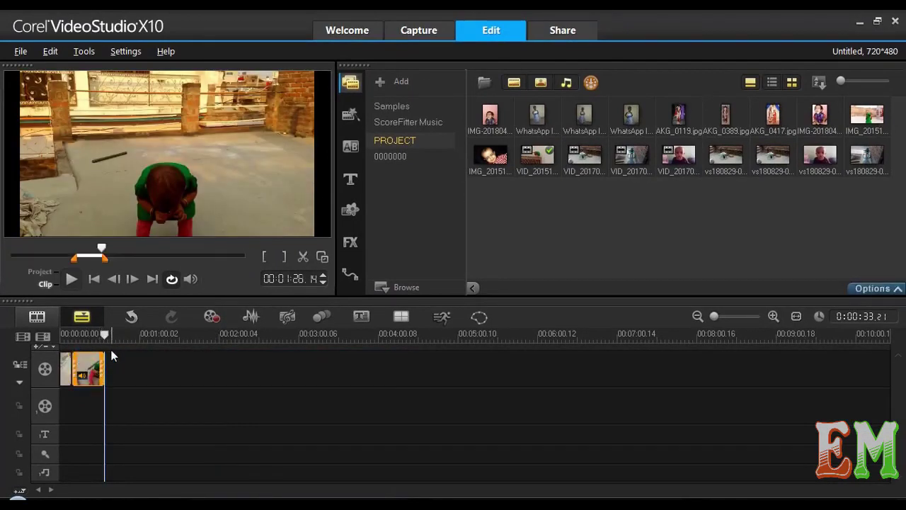
pyautogui.click(99, 335)
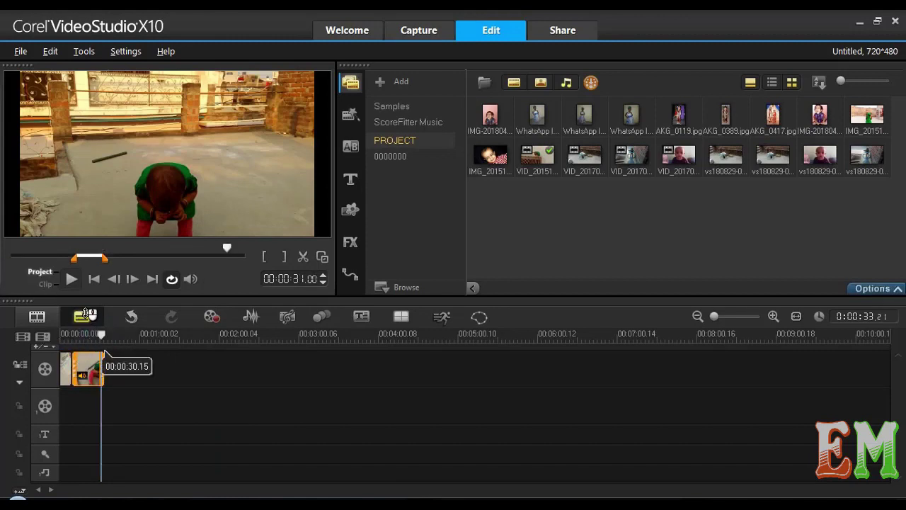
pyautogui.click(85, 314)
pyautogui.click(92, 365)
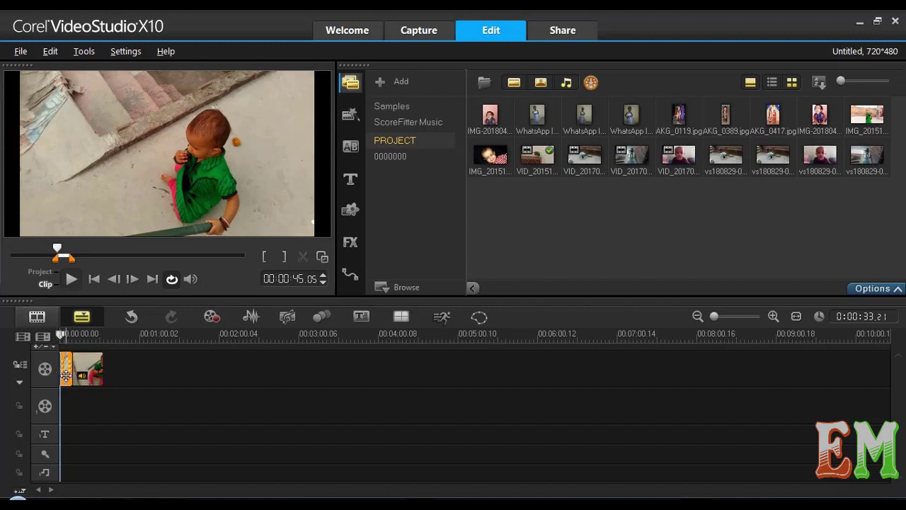
pyautogui.click(149, 369)
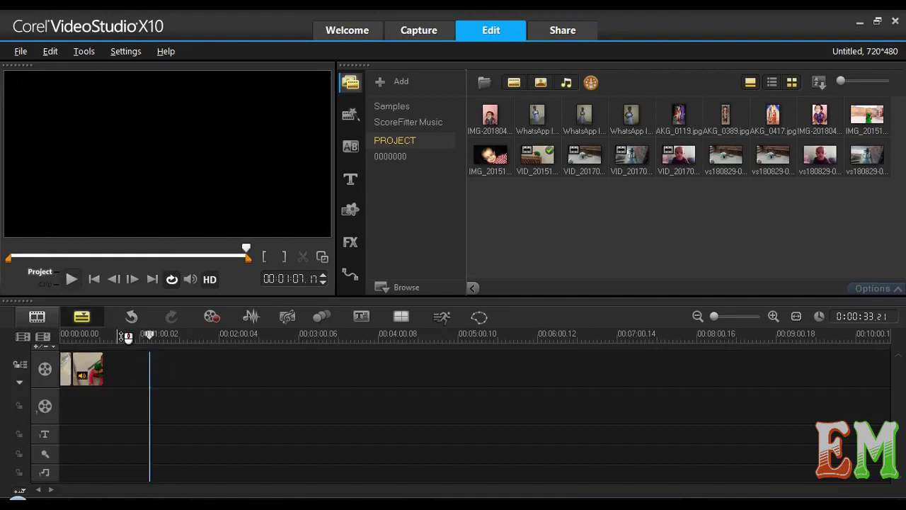
pyautogui.moveTo(149, 334); pyautogui.dragTo(60, 333)
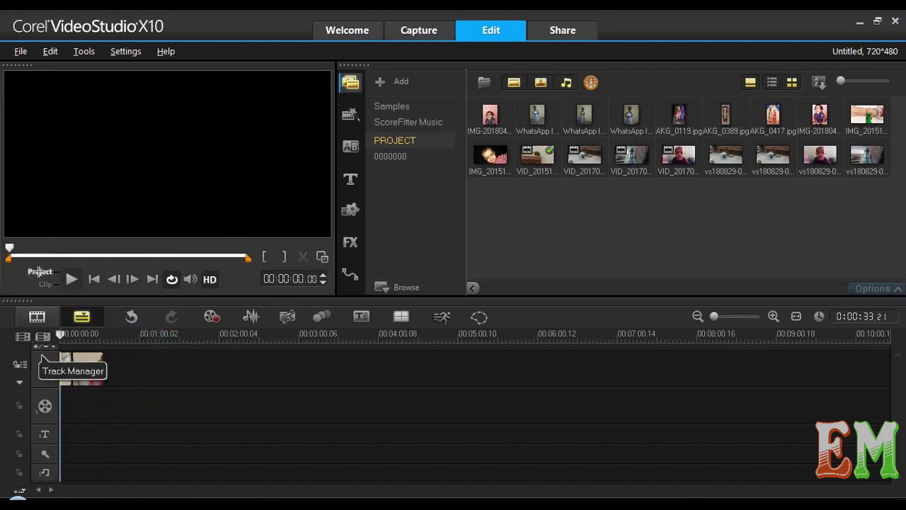
# - Select the second clip, switch the preview to Project mode, and move the playhead to 00:00:00.00
pyautogui.click(72, 368)
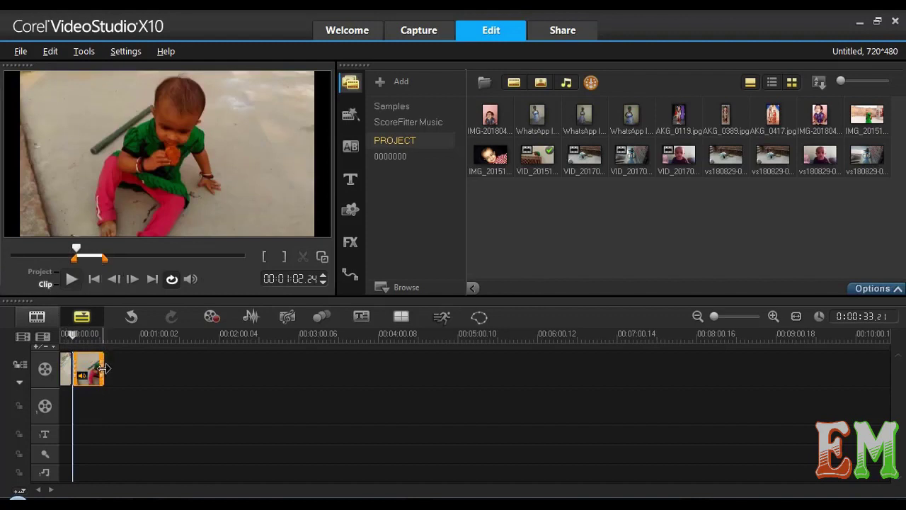
pyautogui.click(43, 272)
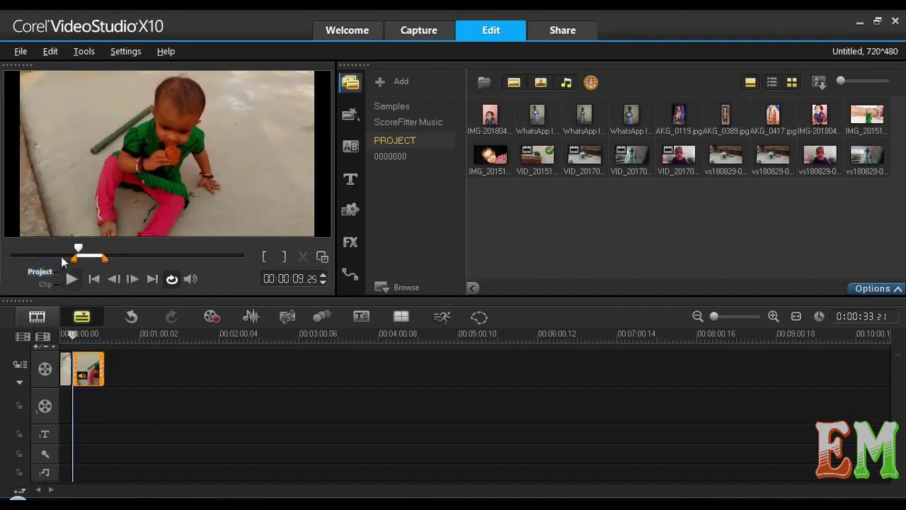
pyautogui.moveTo(82, 334); pyautogui.dragTo(42, 338)
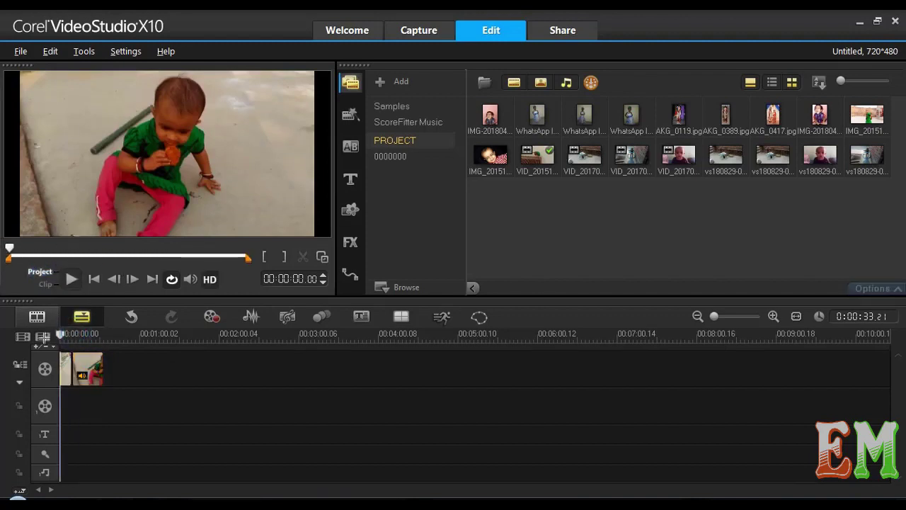
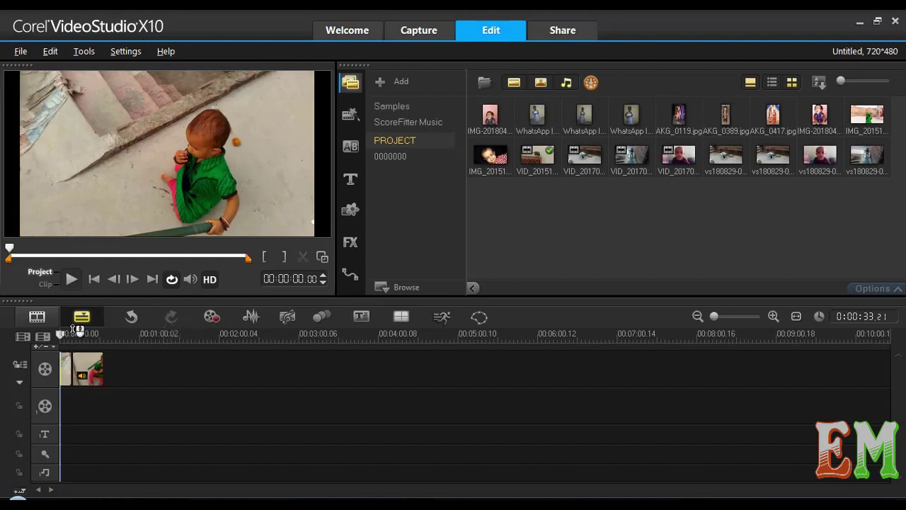
# - Play the first timeline clip in Clip mode and lower the preview volume
pyautogui.click(65, 361)
pyautogui.click(72, 279)
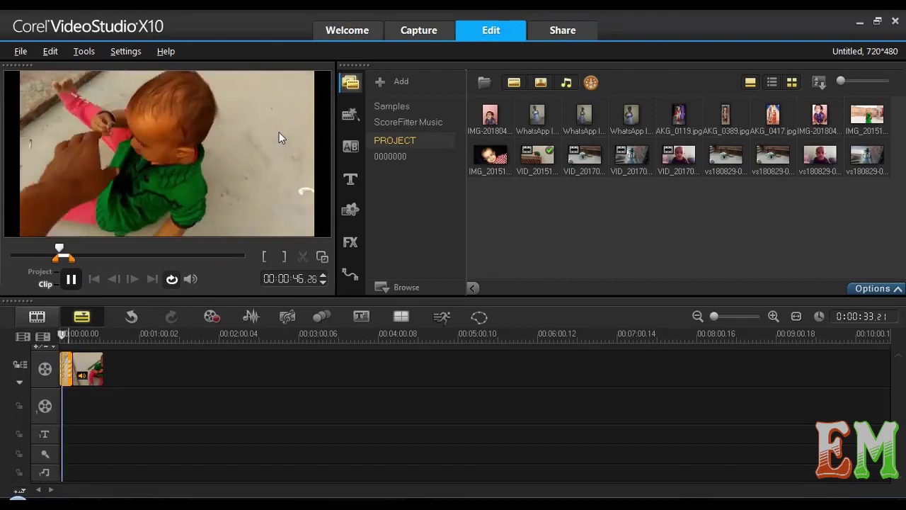
pyautogui.click(190, 278)
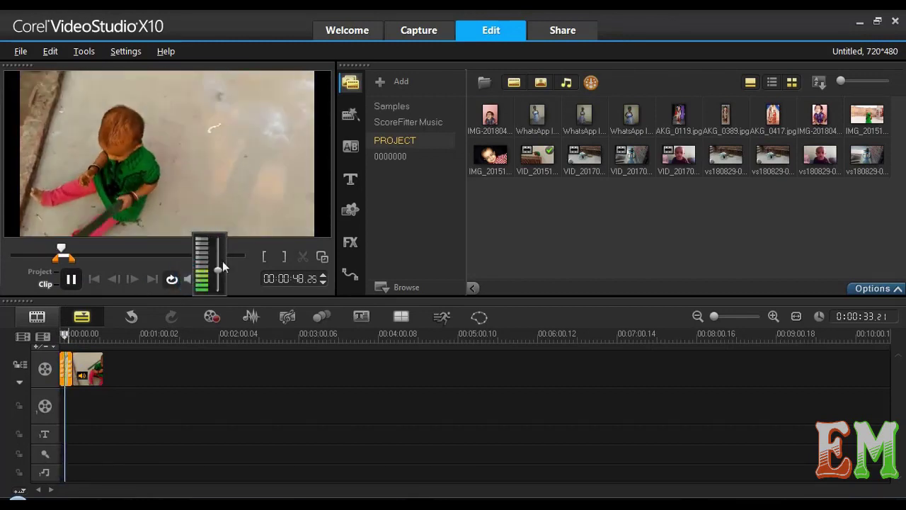
pyautogui.moveTo(218, 270); pyautogui.dragTo(218, 281)
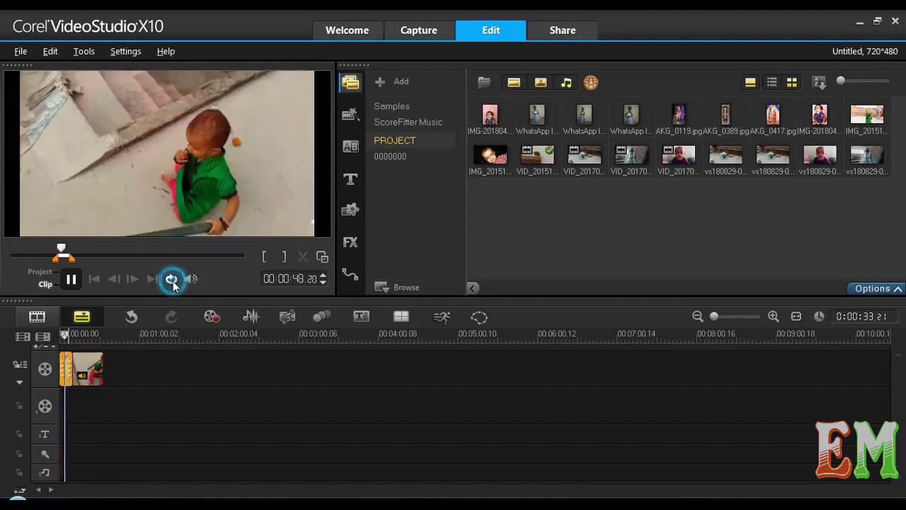
# - Turn off Repeat and play the timeline in Project mode
pyautogui.click(64, 335)
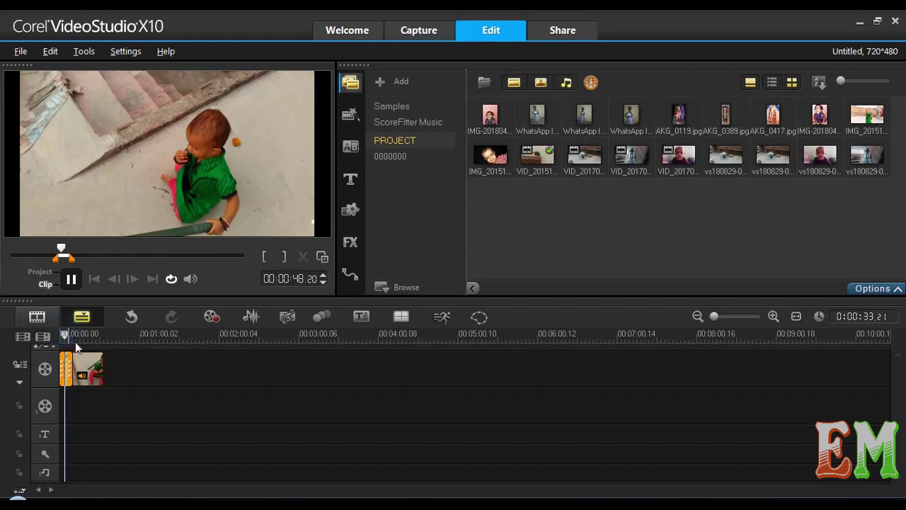
pyautogui.click(65, 335)
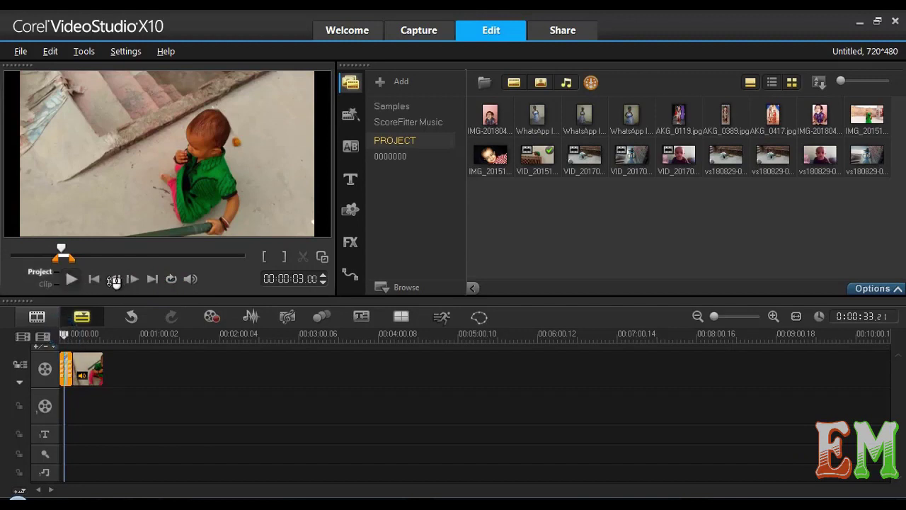
pyautogui.click(72, 280)
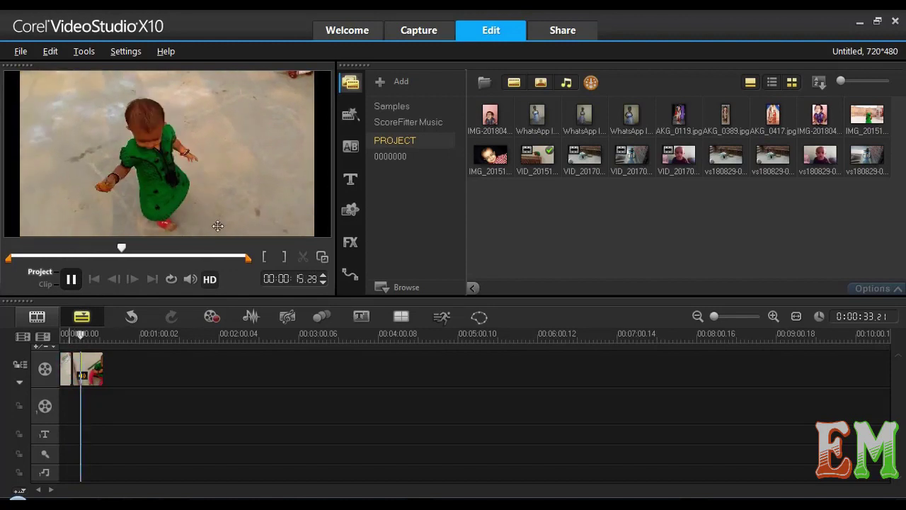
# - Select the first timeline clip, play it in Clip mode without Repeat, and stop playback
pyautogui.click(61, 379)
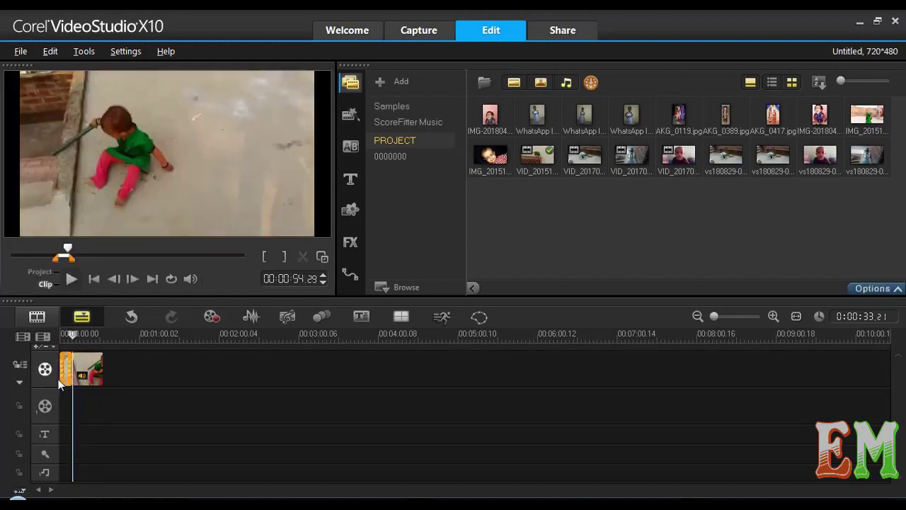
pyautogui.click(70, 281)
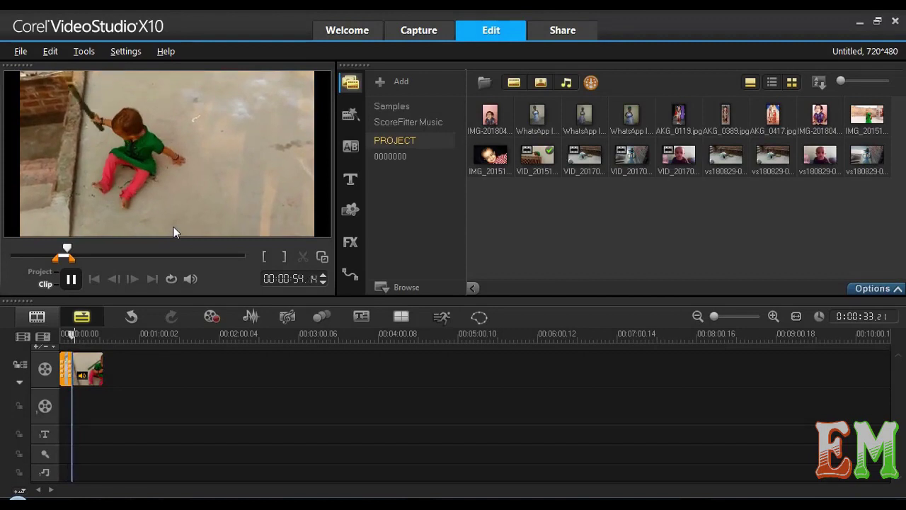
pyautogui.press('space')
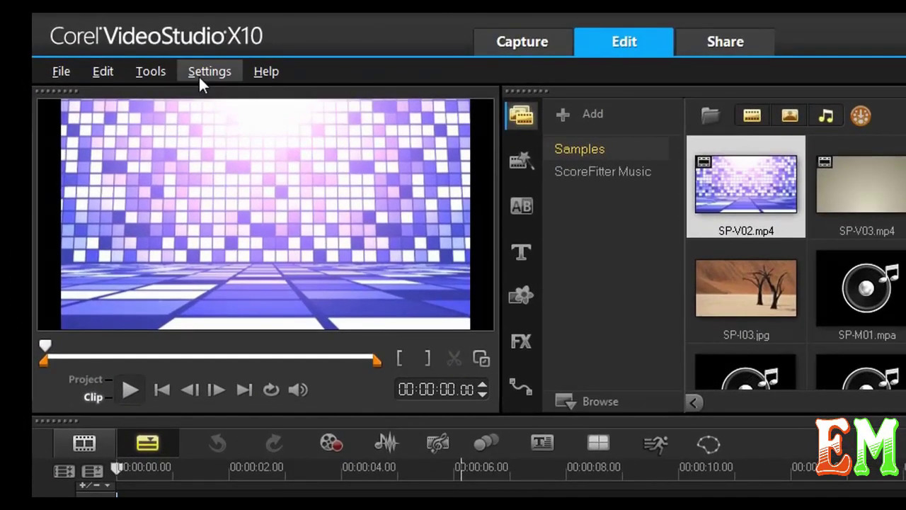
# - Open Project Properties and highlight the 720 x 480 frame size in the current profile's details
pyautogui.click(199, 76)
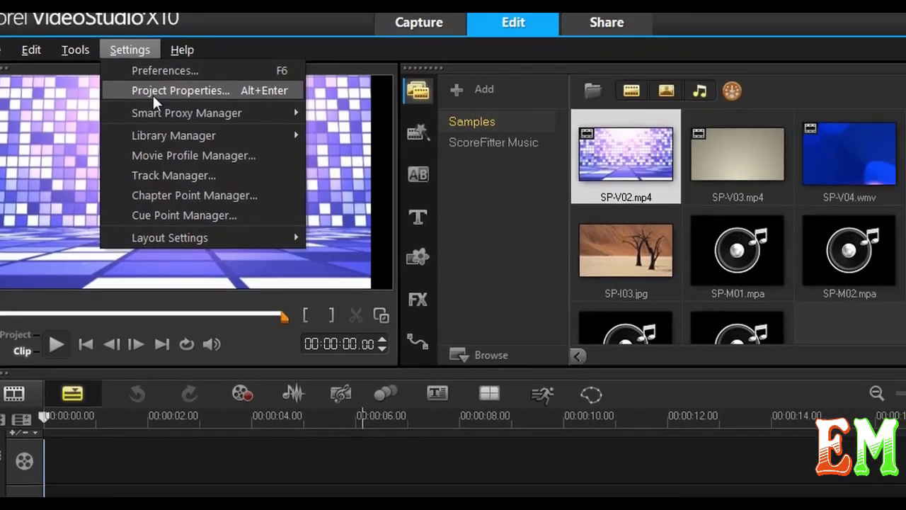
pyautogui.click(234, 117)
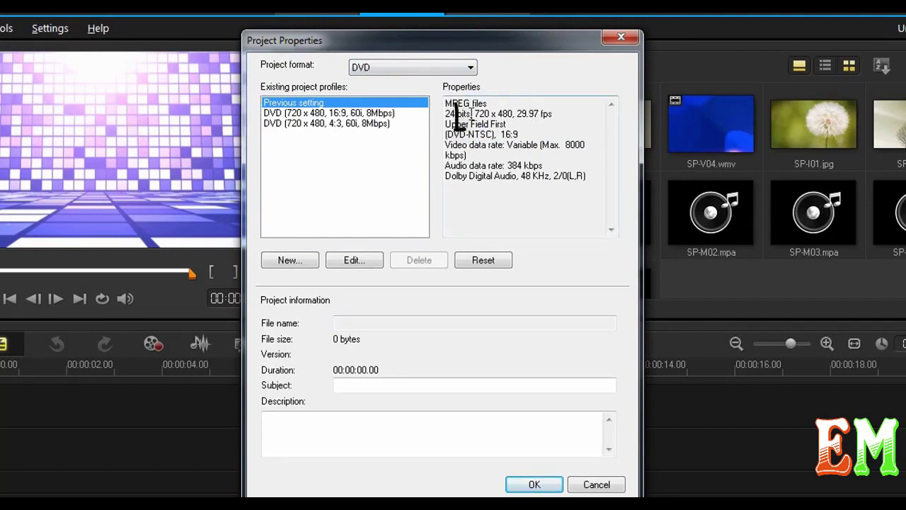
pyautogui.moveTo(512, 108); pyautogui.dragTo(516, 109)
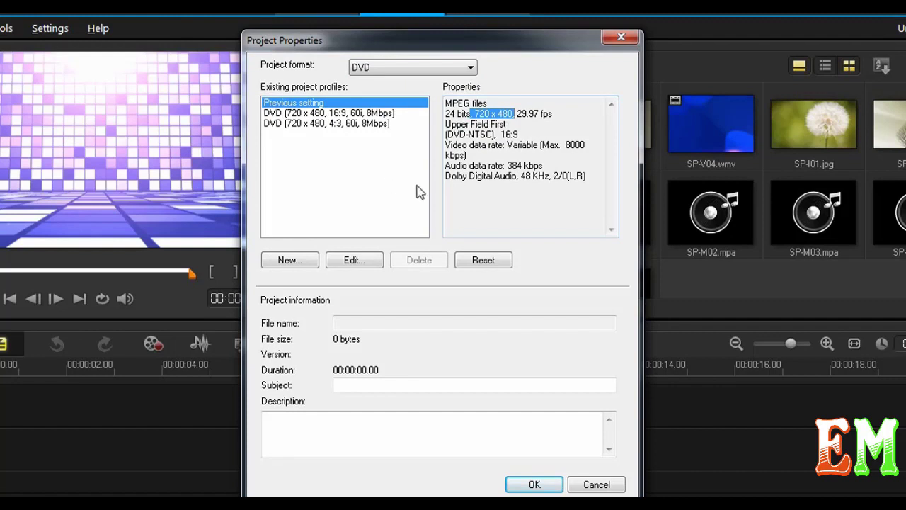
# - Try the HDV project format with the HDV (1440 x 1080, 60i, 25Mbps) profile
pyautogui.click(407, 67)
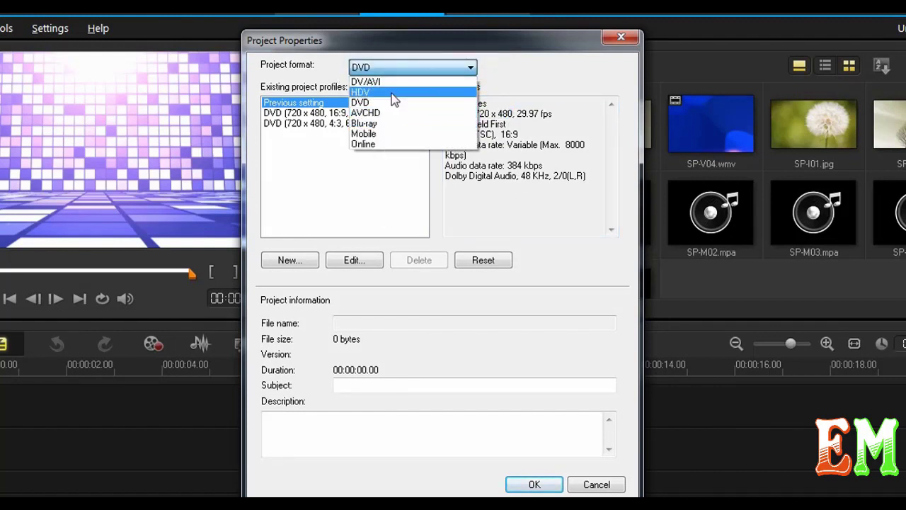
pyautogui.click(391, 92)
pyautogui.click(307, 115)
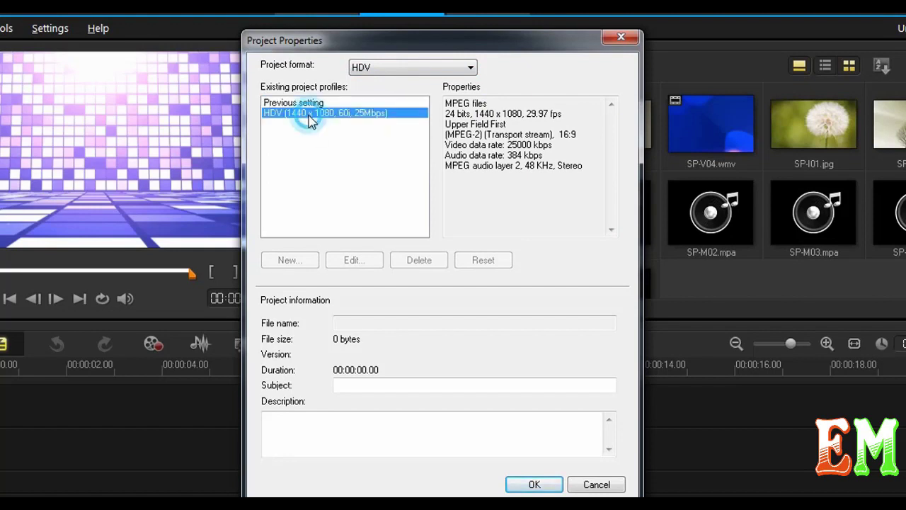
# - Set the project format to AVCHD with the AVCHD (1920 x 1080, 60i, 18Mbps) profile and apply it to the project
pyautogui.click(383, 69)
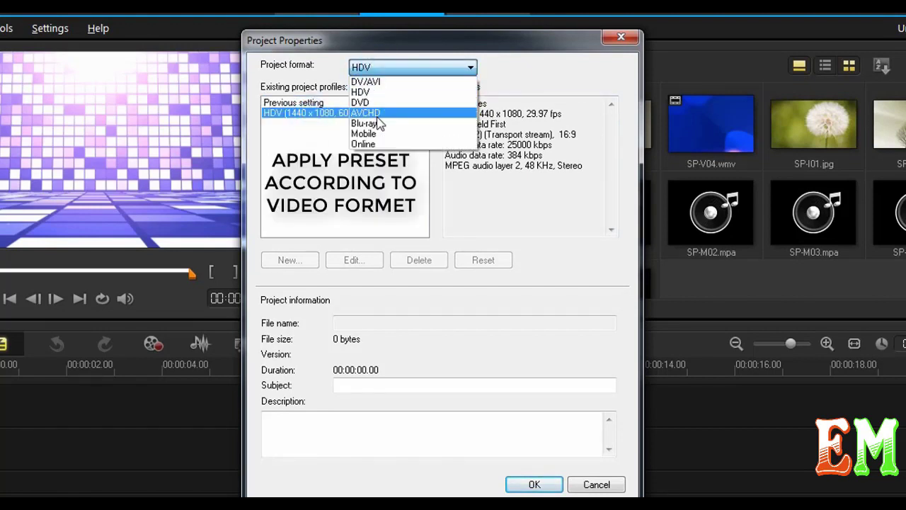
pyautogui.click(382, 116)
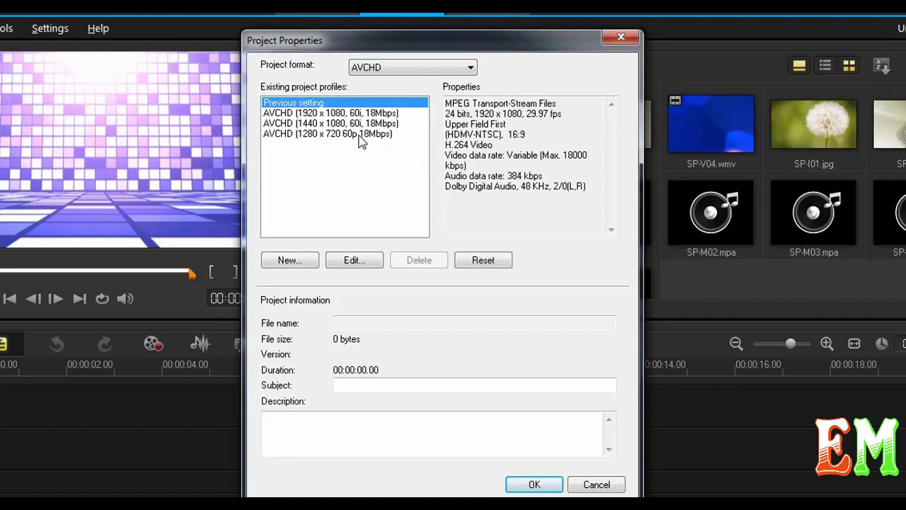
pyautogui.click(340, 115)
pyautogui.click(536, 485)
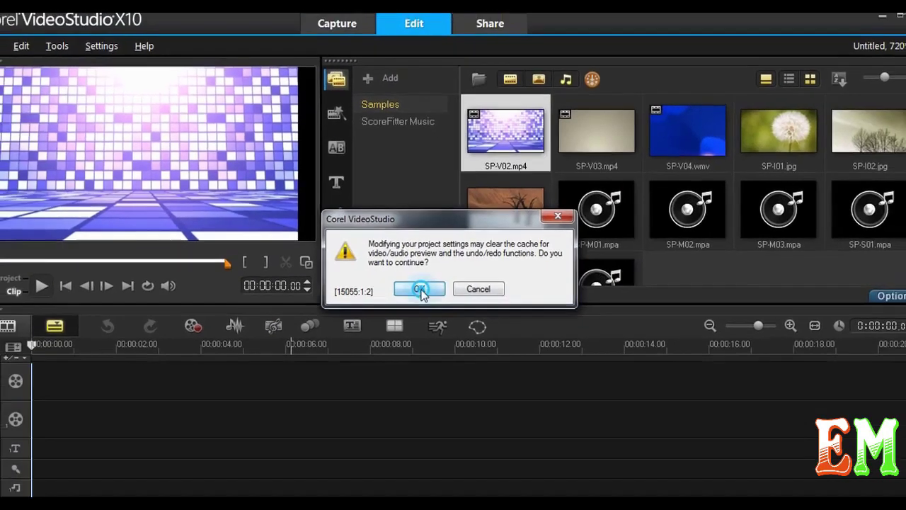
pyautogui.click(410, 299)
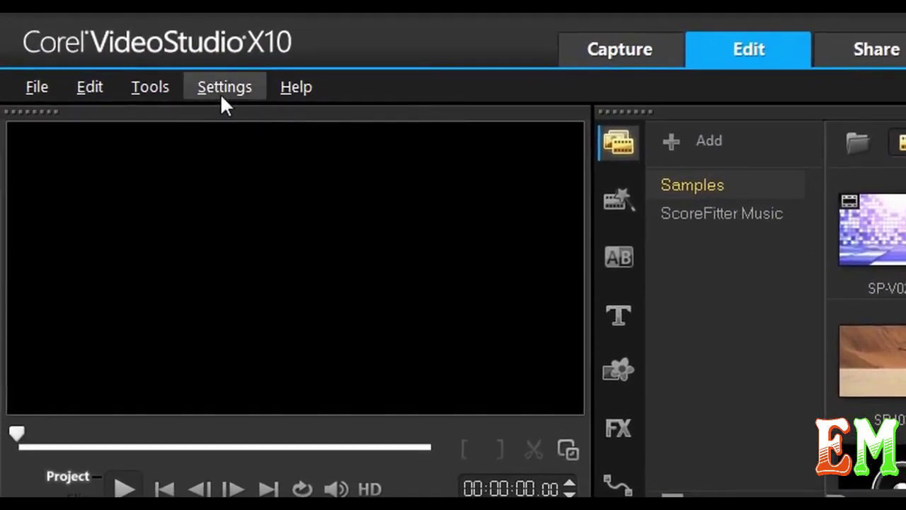
# - Start a new AVCHD project profile from Project Properties and name it earth
pyautogui.click(123, 54)
pyautogui.click(262, 142)
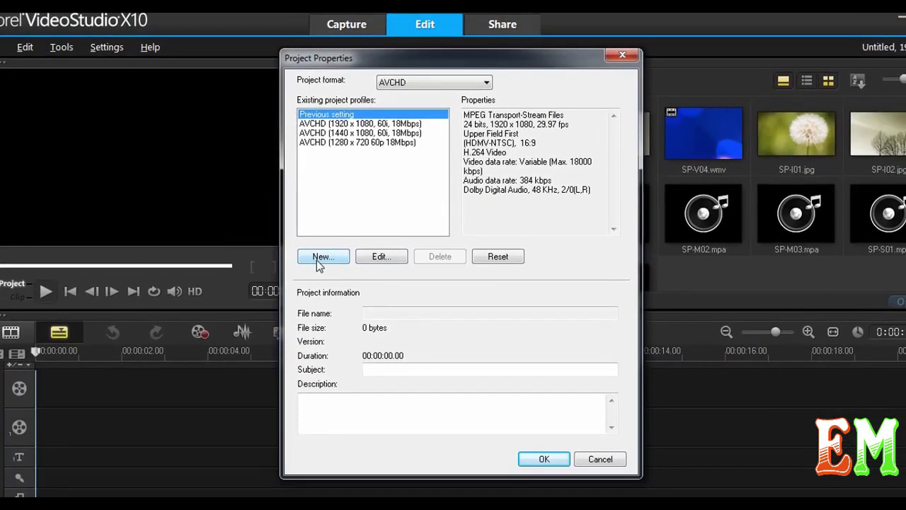
pyautogui.click(322, 257)
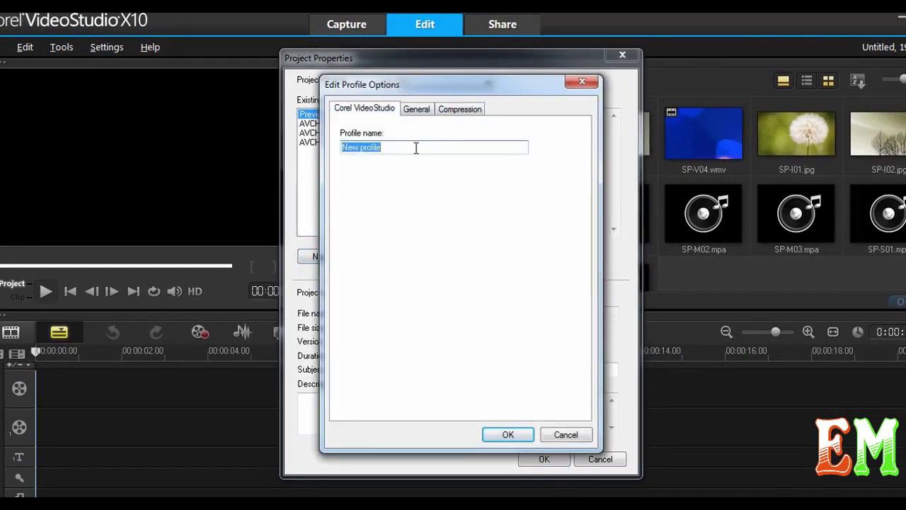
pyautogui.write('ea')
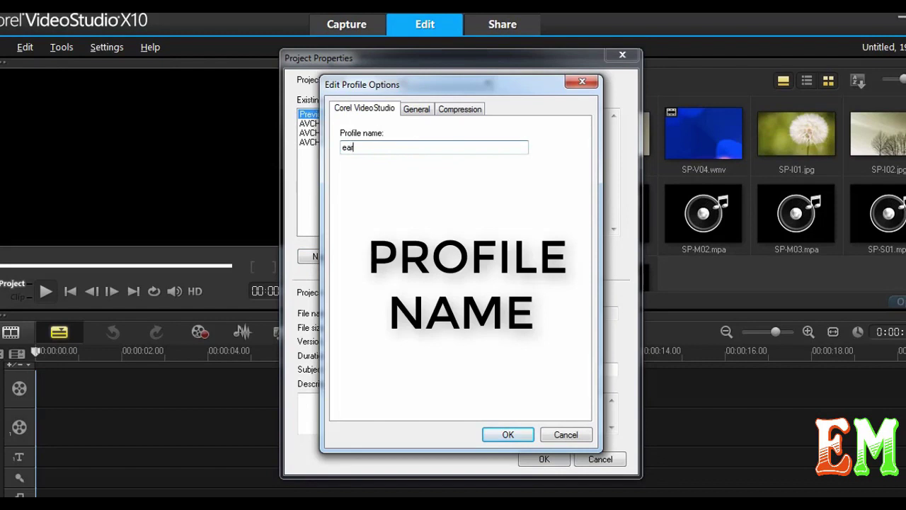
pyautogui.write('rth')
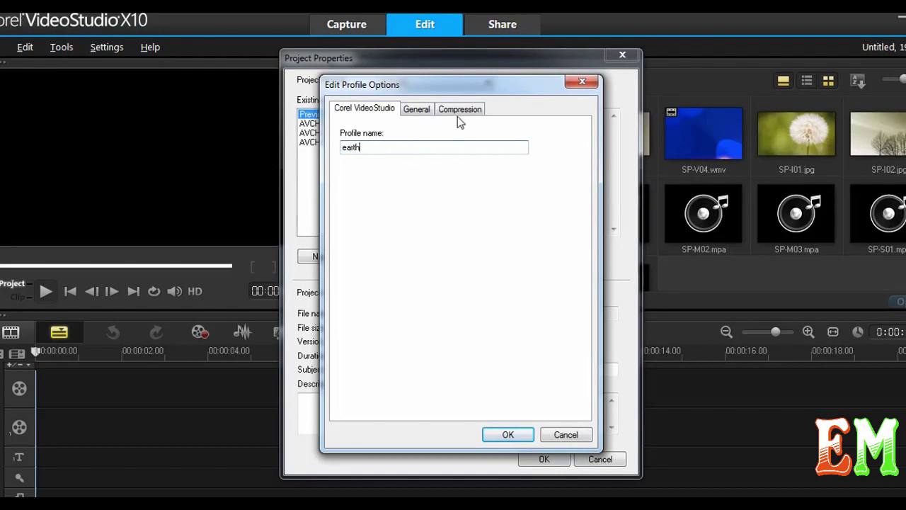
# - Set the earth profile's encoder to Ulead MPEG.Now Encoder, frame rate to 29.97 frames/second and standard frame size to 1920 x 1080
pyautogui.click(423, 112)
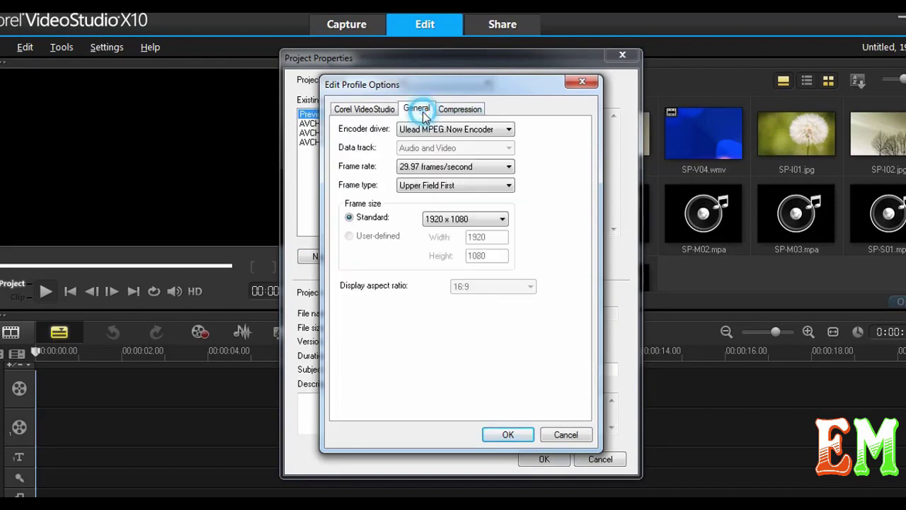
pyautogui.click(496, 131)
pyautogui.click(489, 141)
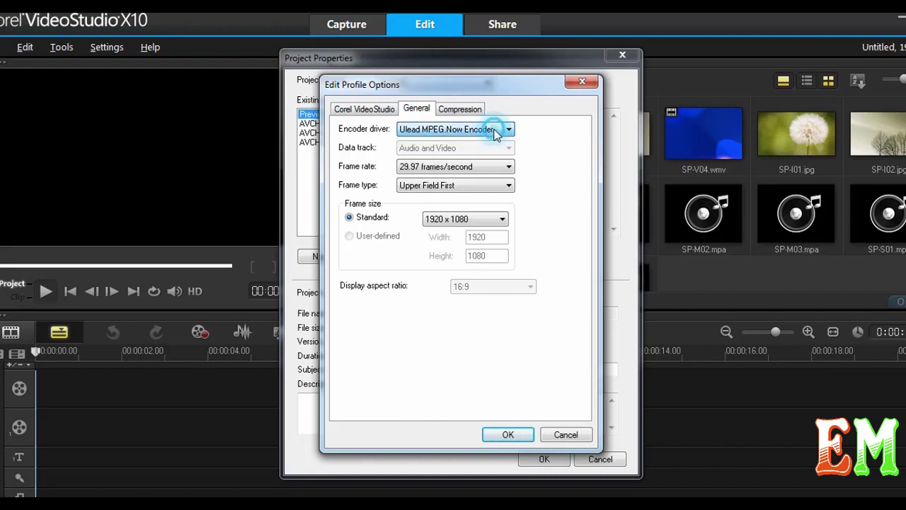
pyautogui.click(469, 170)
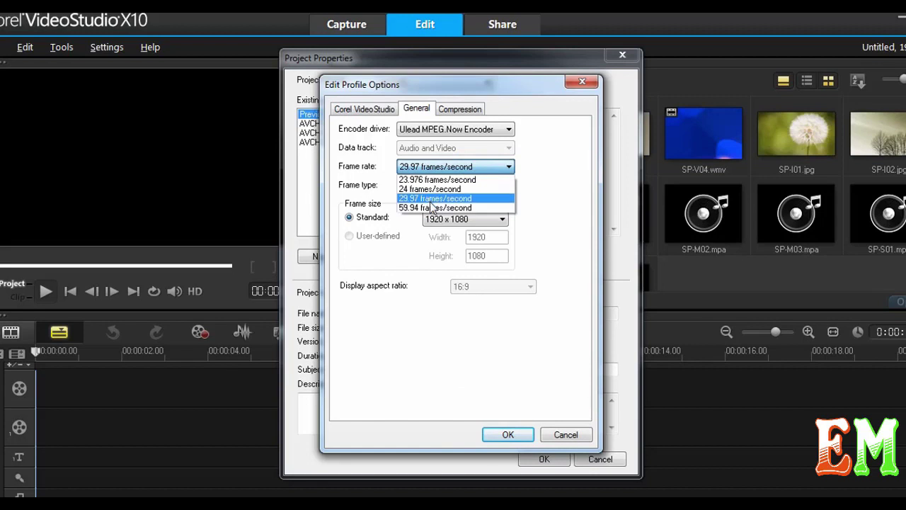
pyautogui.click(435, 200)
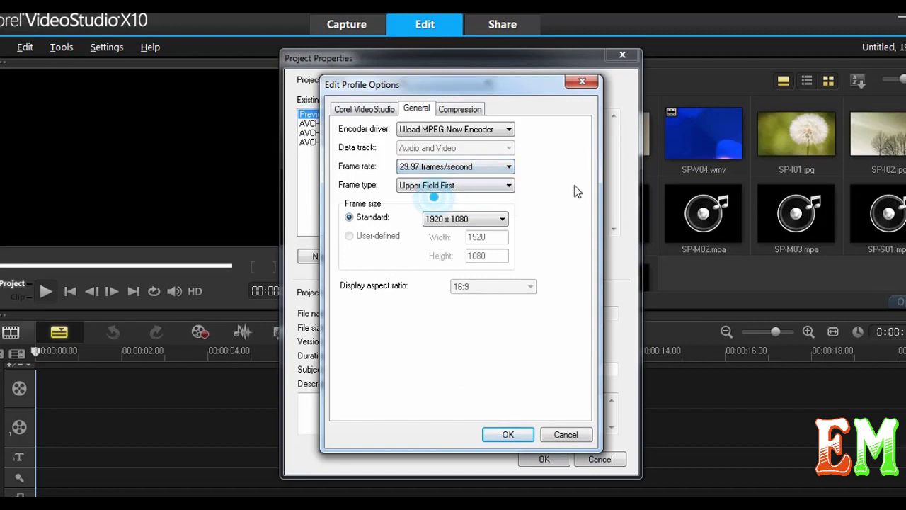
pyautogui.click(479, 219)
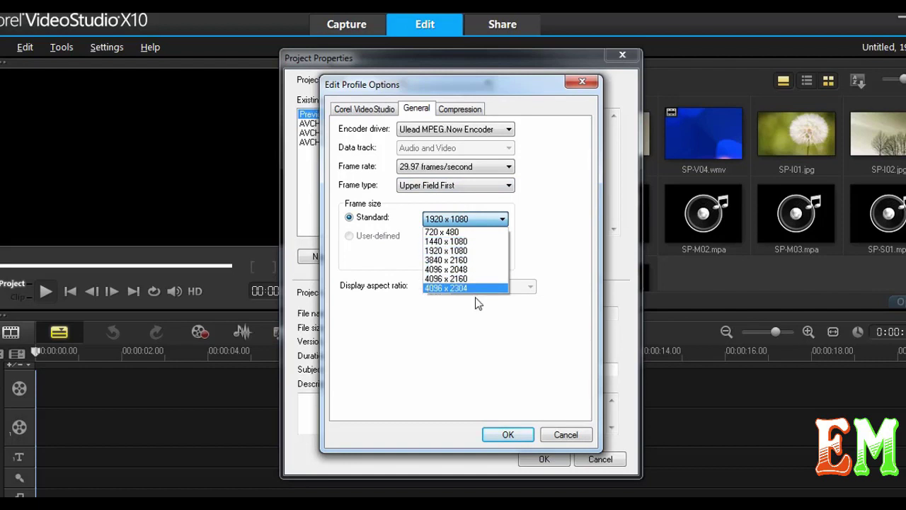
pyautogui.click(472, 251)
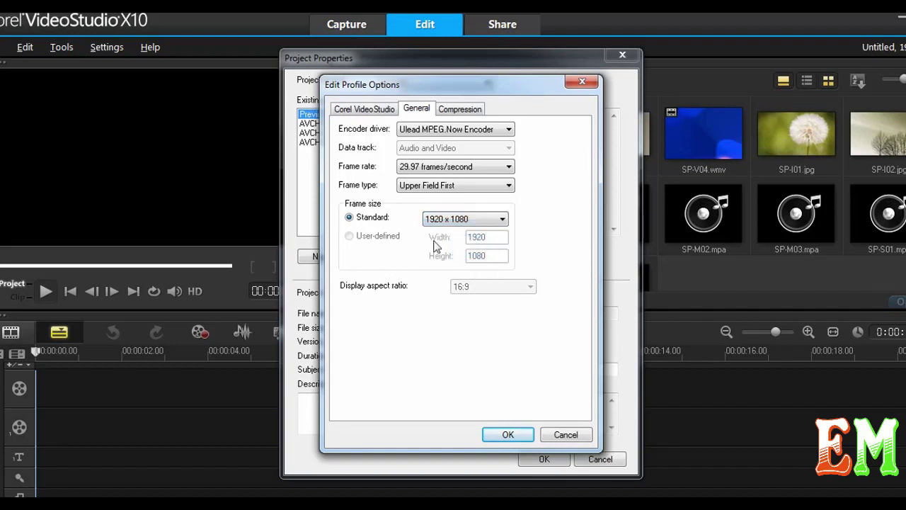
# - Set the profile's compression media type to NTSC HDMV with the speed/quality value at 70
pyautogui.click(454, 111)
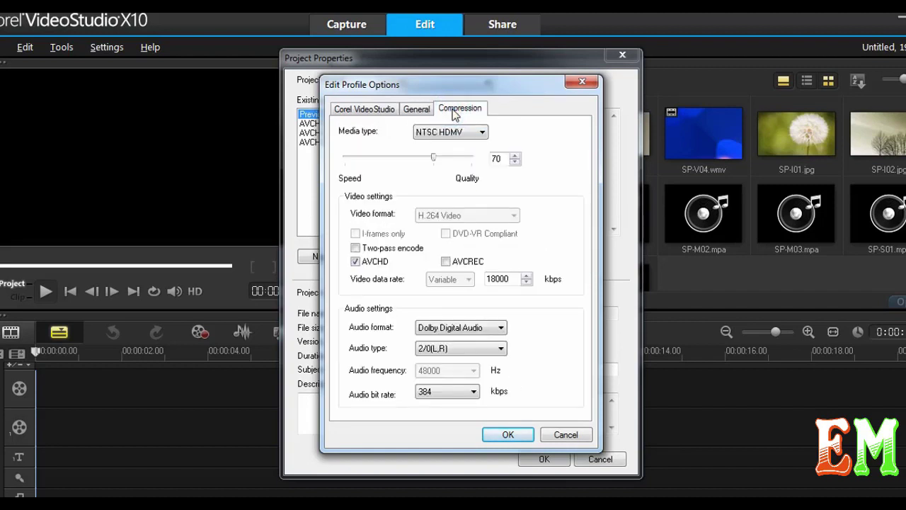
pyautogui.click(452, 134)
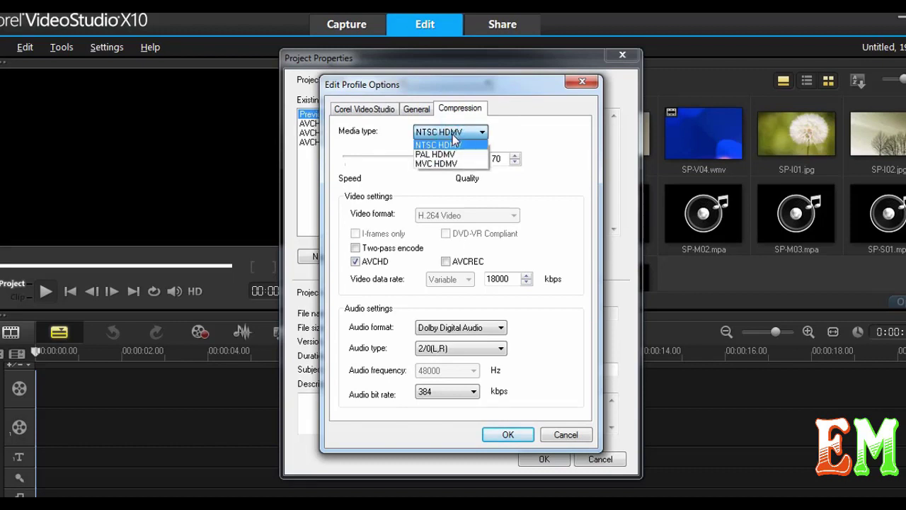
pyautogui.click(429, 144)
pyautogui.moveTo(436, 161)
pyautogui.mouseDown()
pyautogui.moveTo(484, 159)
pyautogui.moveTo(437, 165)
pyautogui.moveTo(432, 157)
pyautogui.mouseUp()
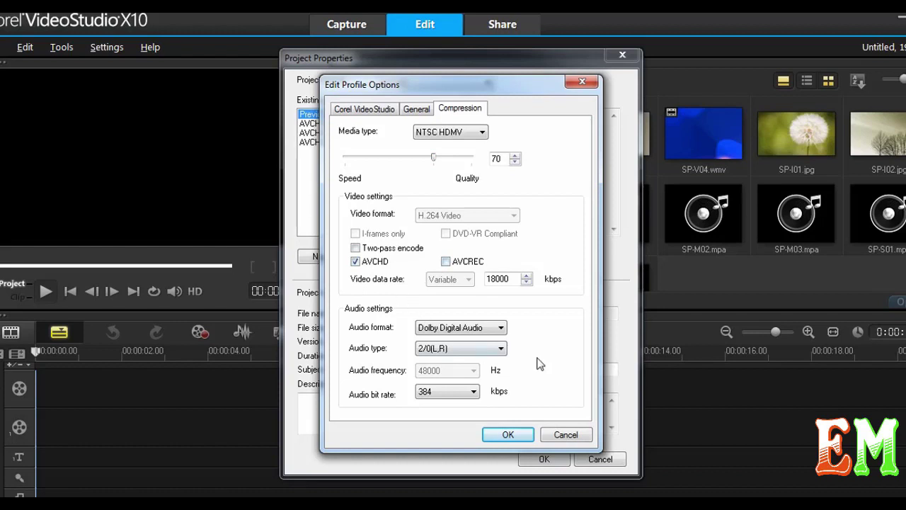
# - Set the profile's audio format to Dolby Digital Audio with a 128 kbps bit rate and save the profile
pyautogui.click(501, 327)
pyautogui.click(444, 339)
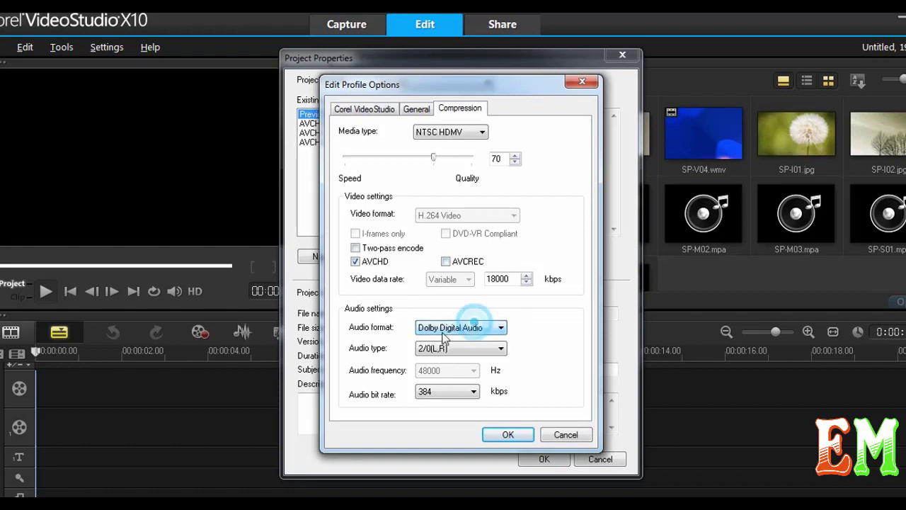
pyautogui.click(446, 391)
pyautogui.click(445, 404)
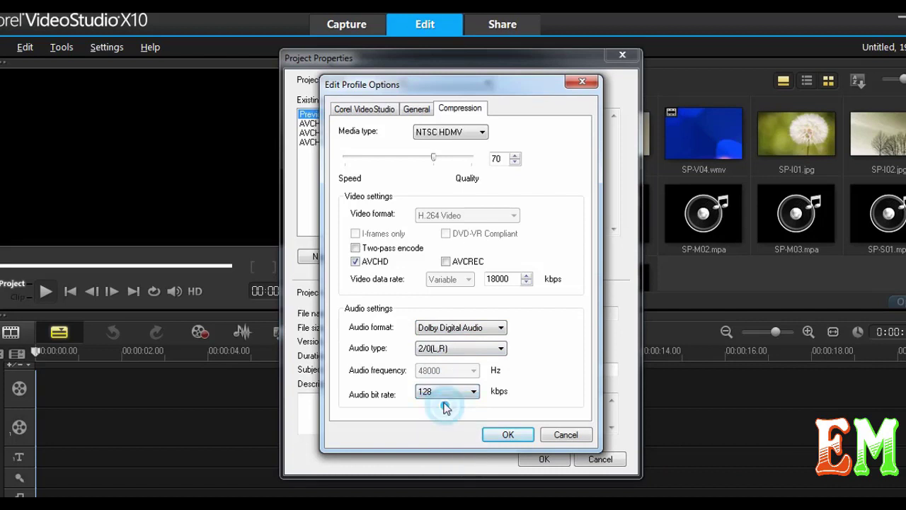
pyautogui.click(511, 436)
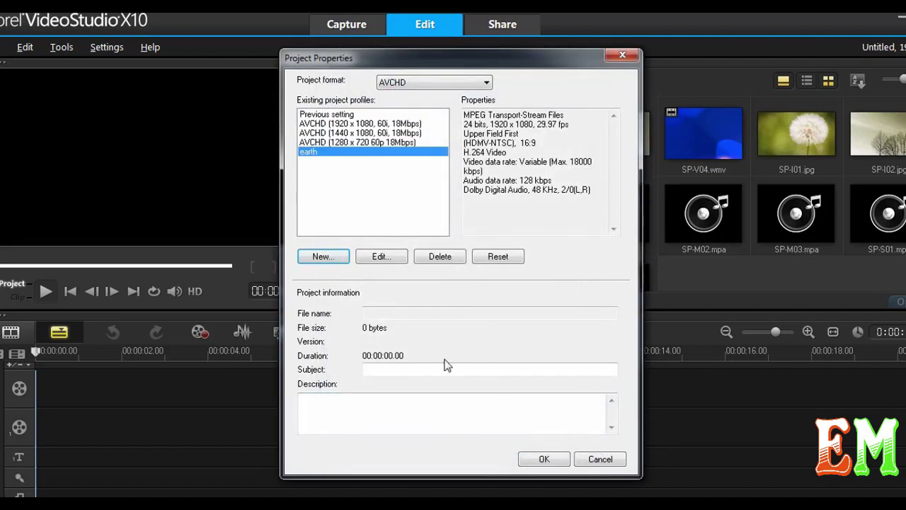
# - Set the project format to DVD with the DVD (720 x 480, 16:9, 60i, 8Mbps) profile and apply it
pyautogui.click(313, 155)
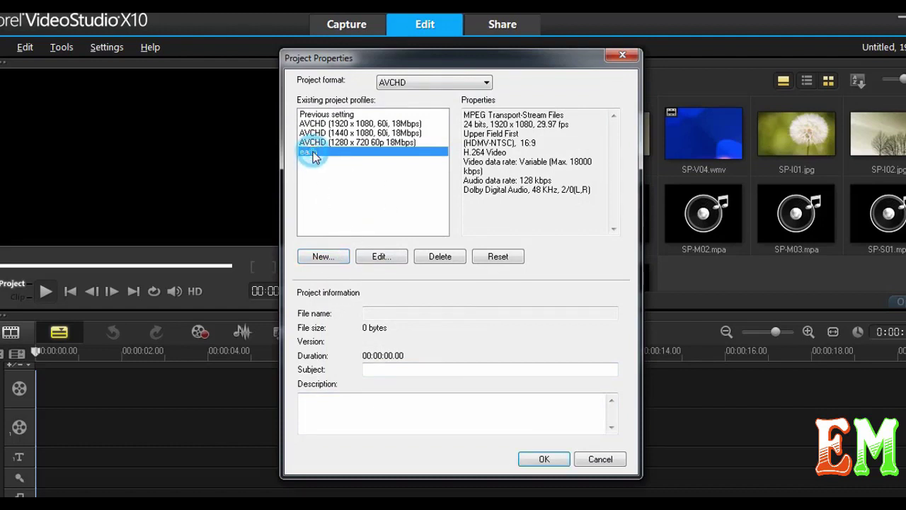
pyautogui.click(396, 82)
pyautogui.click(379, 126)
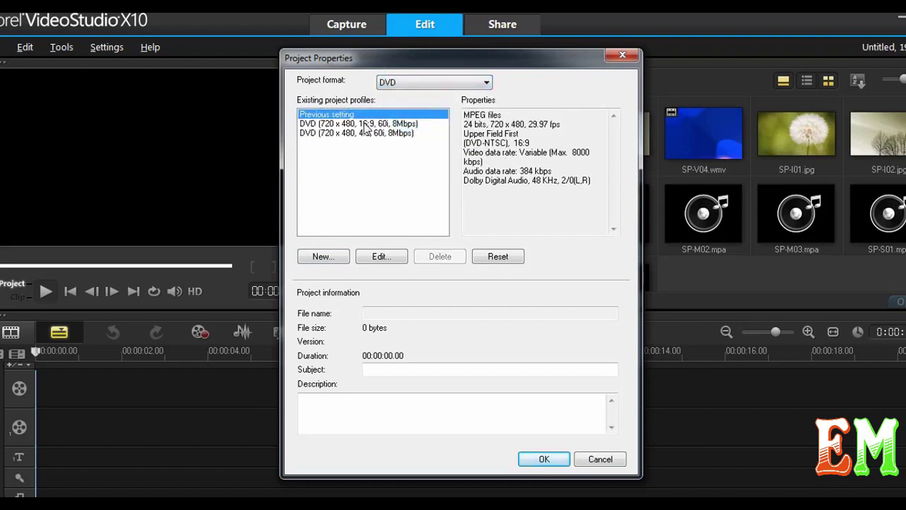
pyautogui.click(380, 125)
pyautogui.click(546, 458)
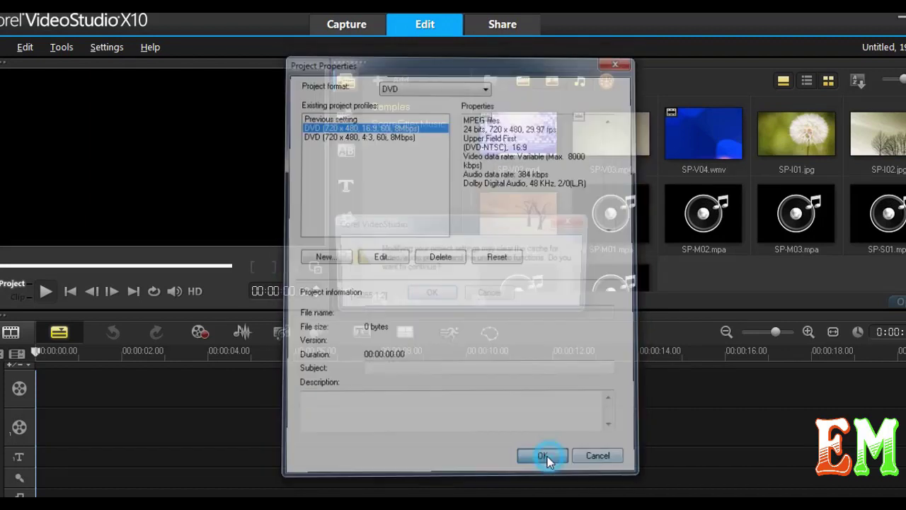
pyautogui.click(429, 294)
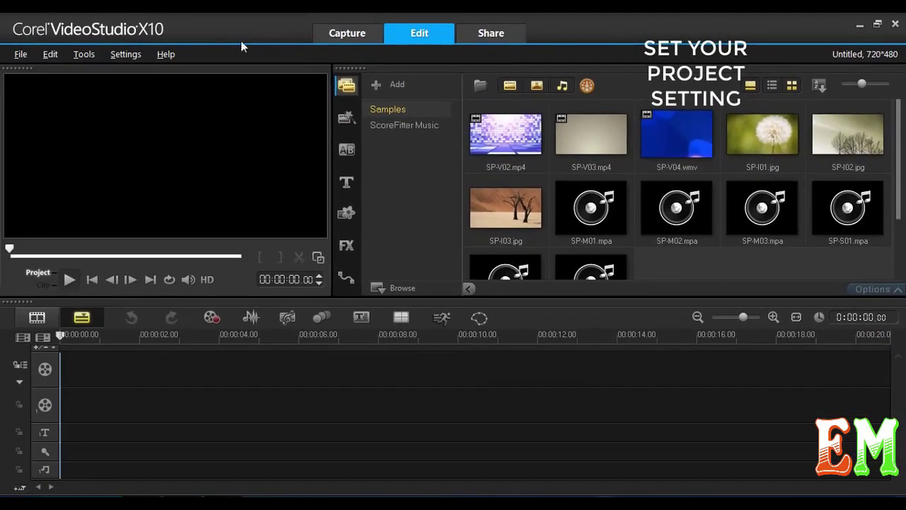
# - Set the project format to AVCHD with the custom earth profile in Project Properties and apply it
pyautogui.click(127, 54)
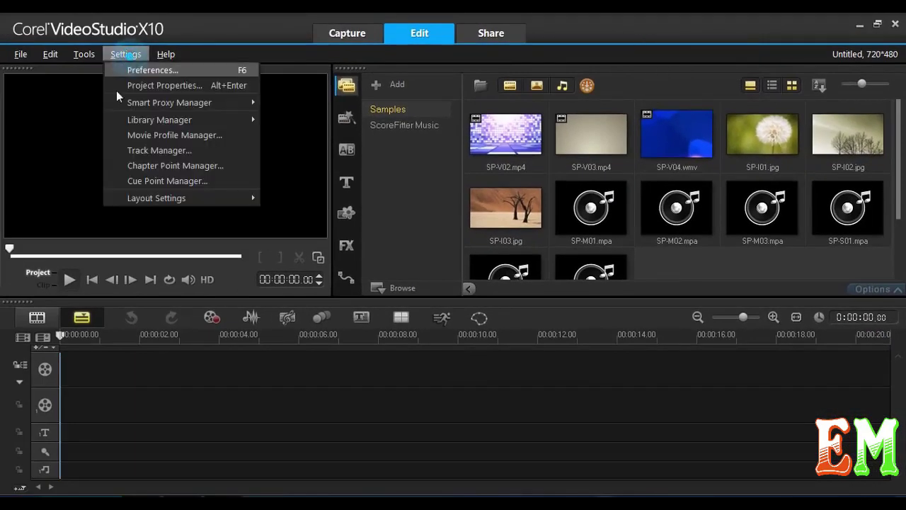
pyautogui.click(175, 87)
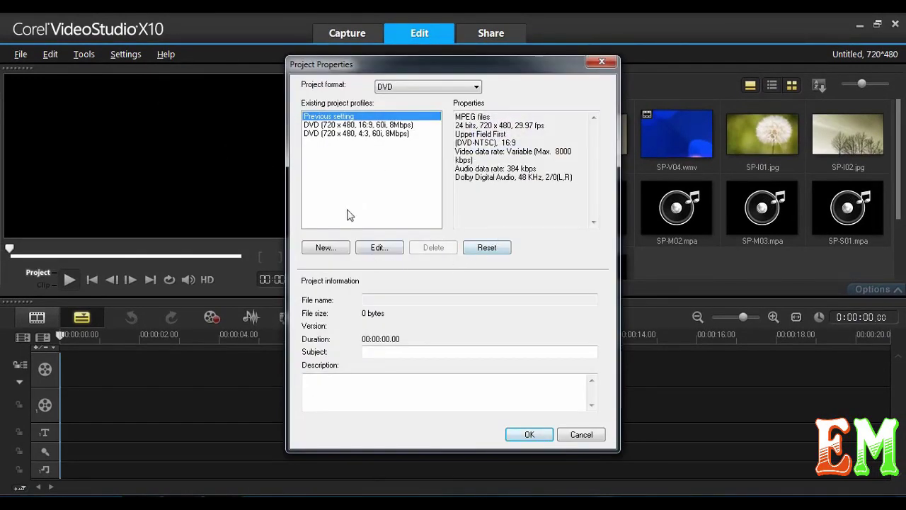
pyautogui.click(397, 86)
pyautogui.click(403, 111)
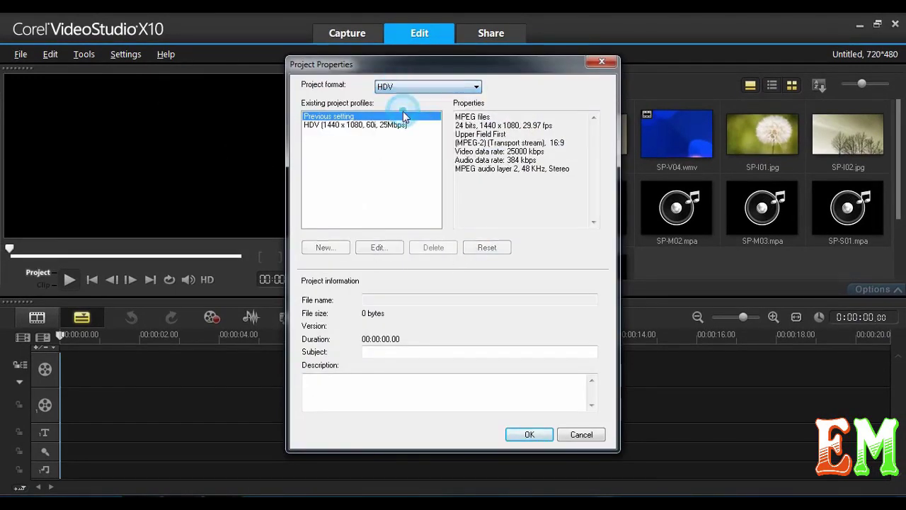
pyautogui.click(407, 87)
pyautogui.click(404, 116)
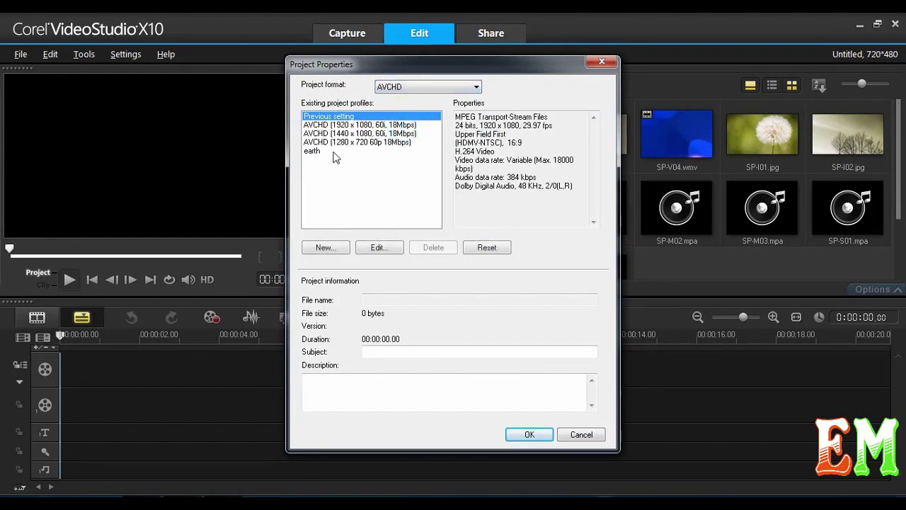
pyautogui.click(314, 151)
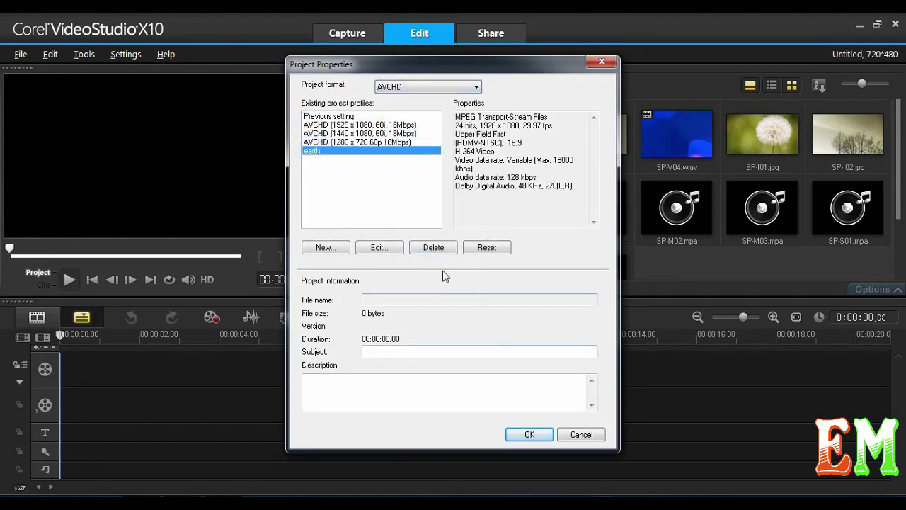
pyautogui.click(530, 434)
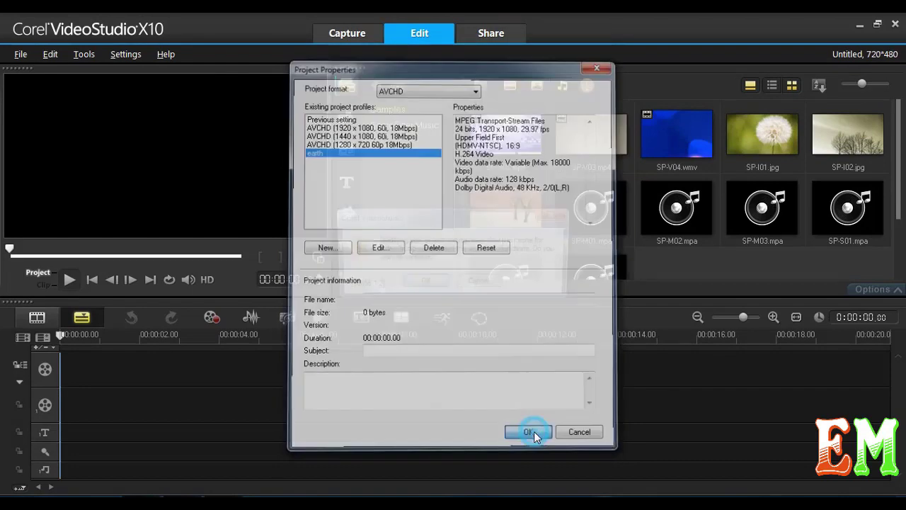
pyautogui.click(424, 283)
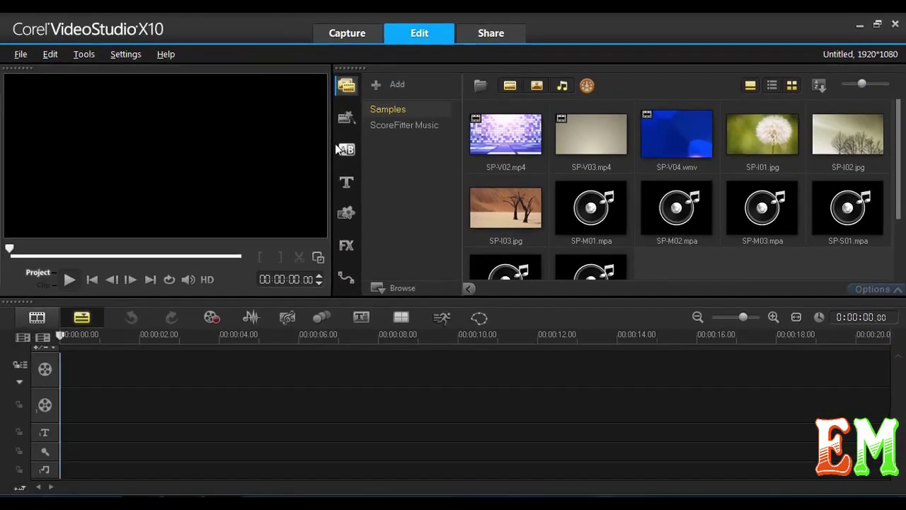
pyautogui.click(117, 57)
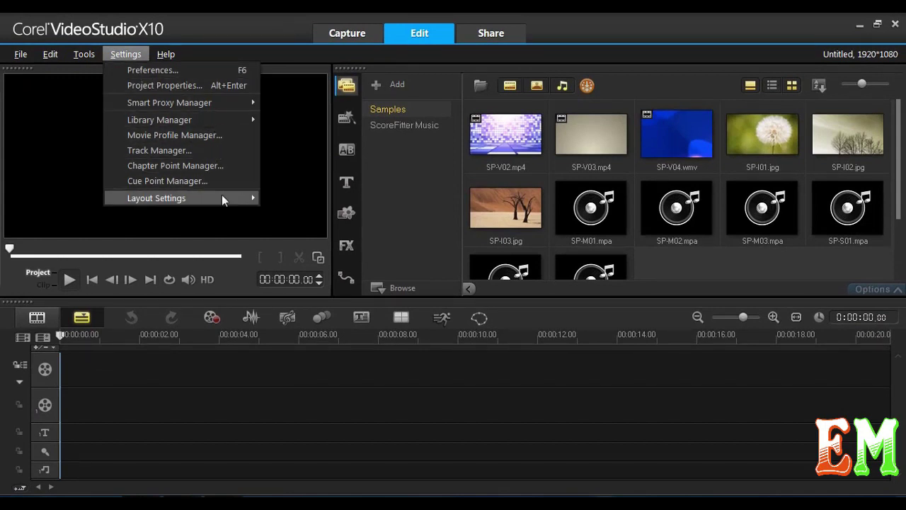
pyautogui.moveTo(228, 199)
pyautogui.moveTo(324, 199)
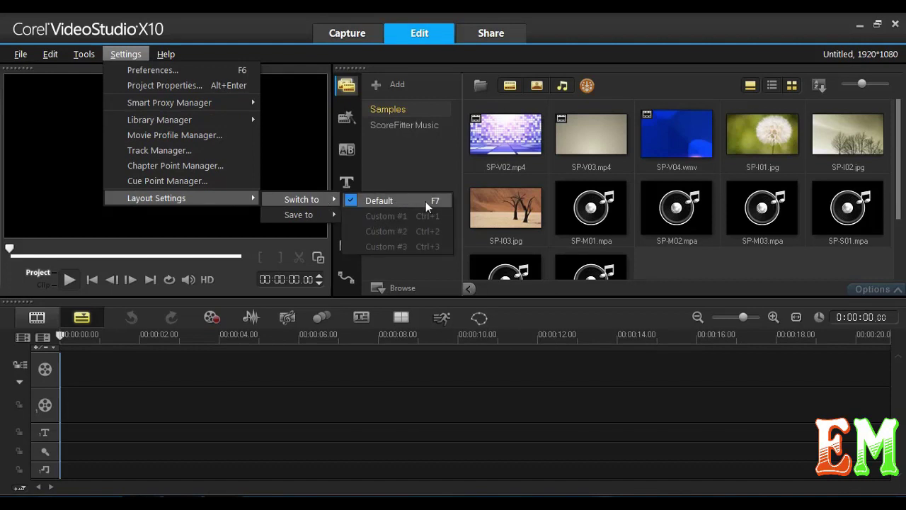
pyautogui.click(298, 115)
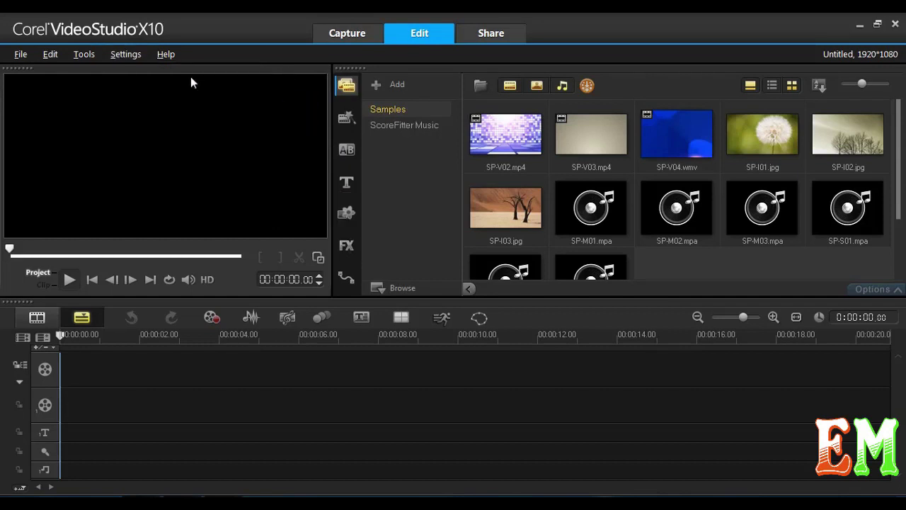
# - Dock the preview player on the opposite side of the Library and save this workspace layout as Custom #1
pyautogui.moveTo(15, 73); pyautogui.dragTo(891, 185)
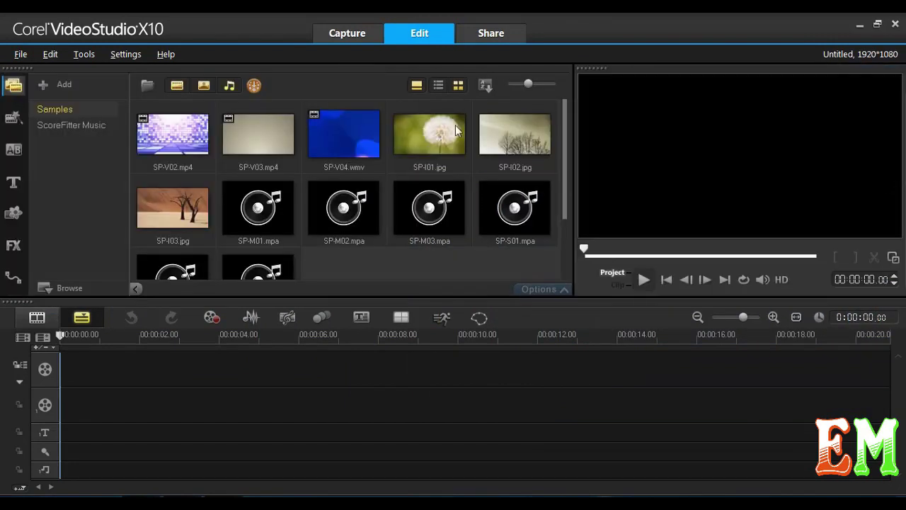
pyautogui.click(125, 54)
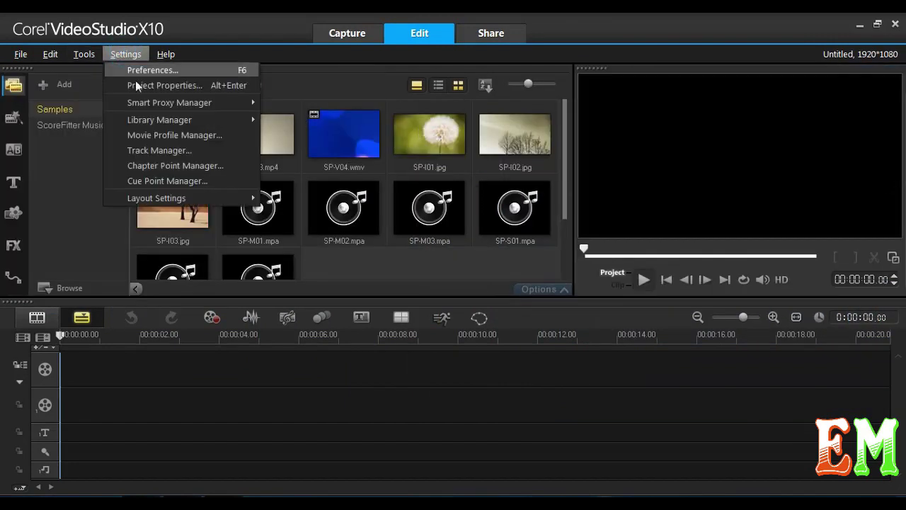
pyautogui.click(203, 198)
pyautogui.click(312, 200)
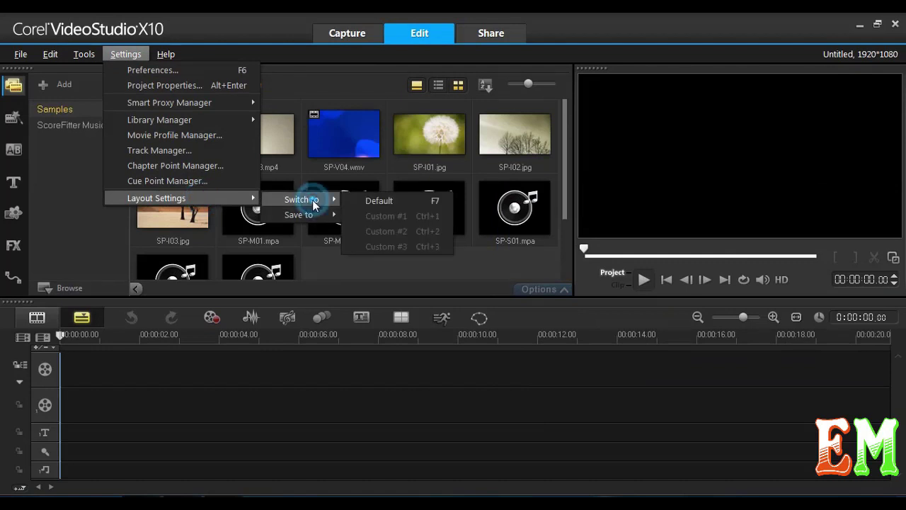
pyautogui.moveTo(325, 218)
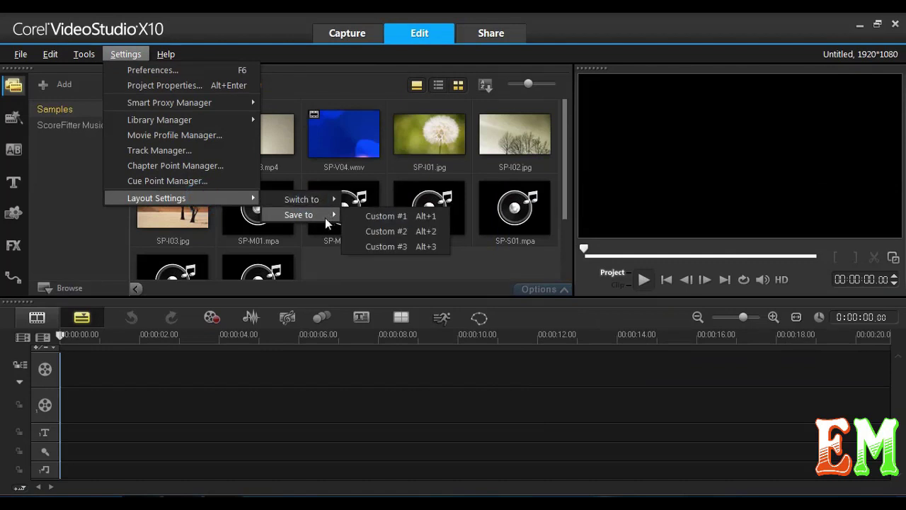
pyautogui.click(395, 218)
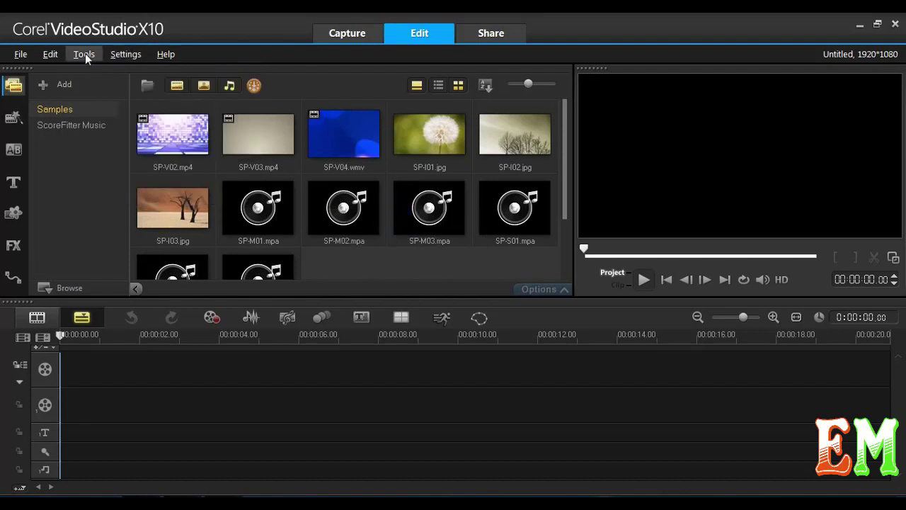
# - Switch the workspace to the Default layout
pyautogui.click(125, 54)
pyautogui.moveTo(186, 198)
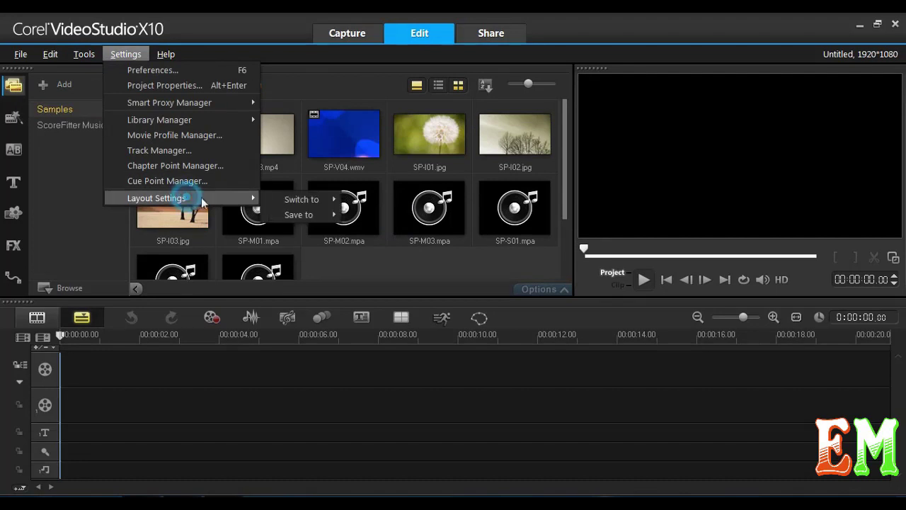
pyautogui.moveTo(278, 197)
pyautogui.click(377, 202)
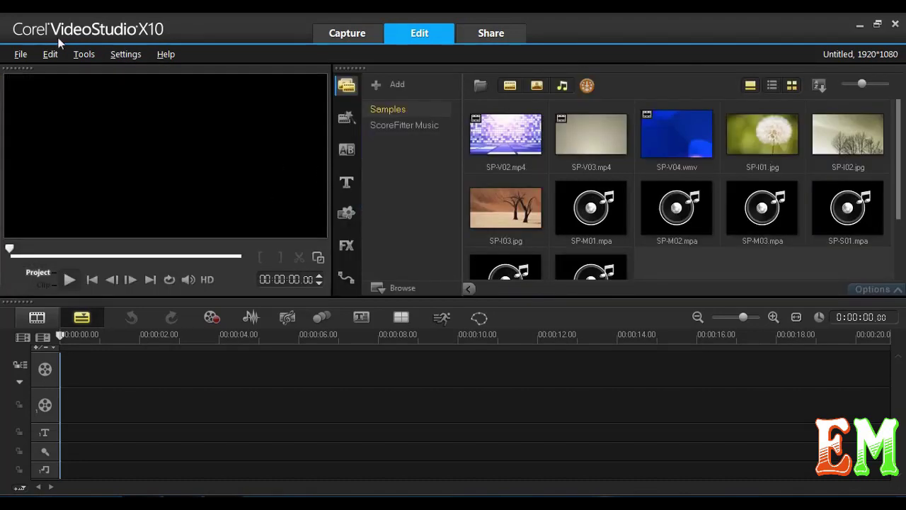
# - Switch the workspace to the saved Custom #1 layout
pyautogui.click(131, 53)
pyautogui.click(219, 198)
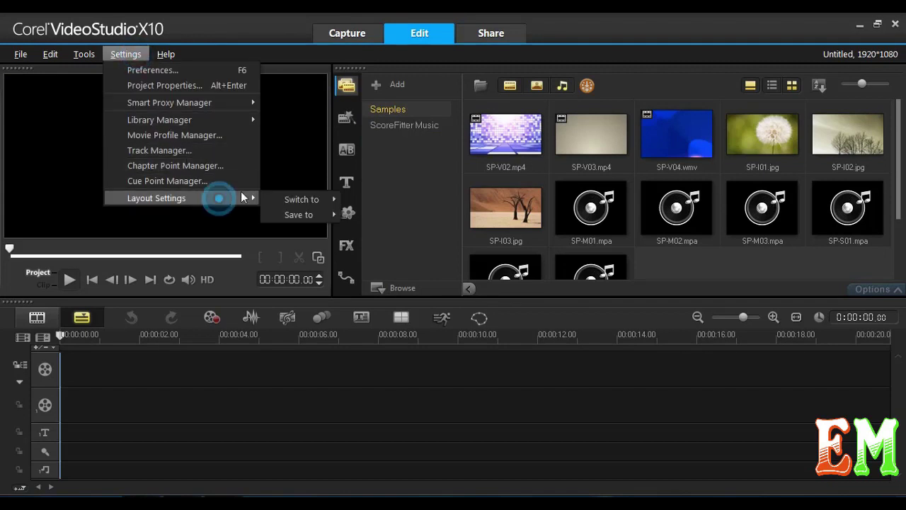
pyautogui.click(298, 199)
pyautogui.click(379, 219)
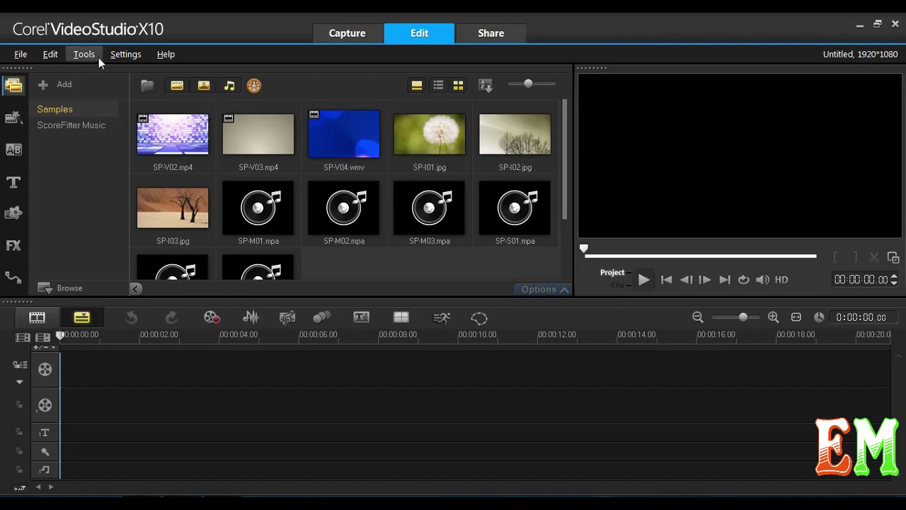
# - Open the Movie Profile Manager
pyautogui.click(135, 58)
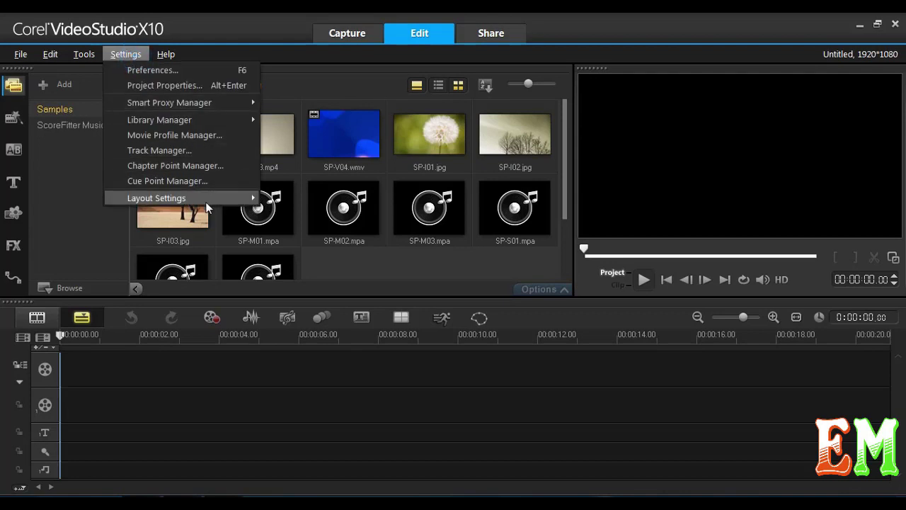
pyautogui.press('Escape')
pyautogui.click(126, 55)
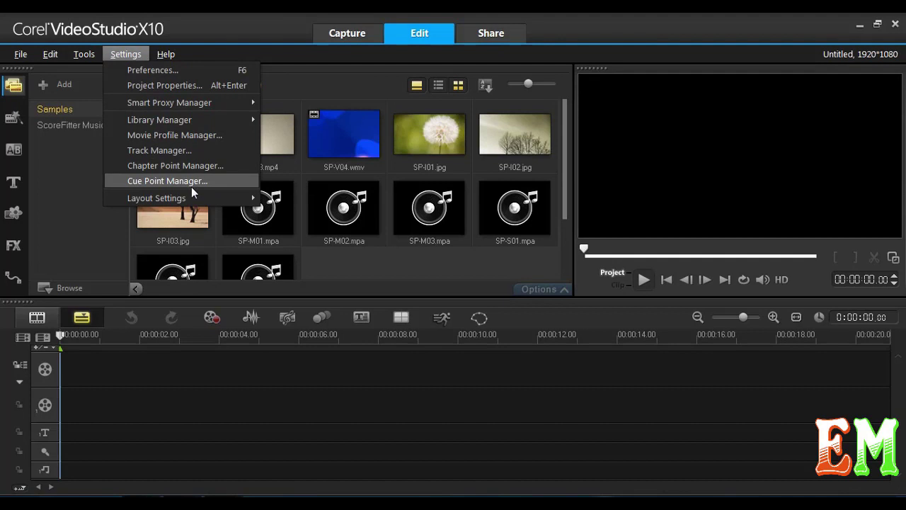
pyautogui.click(196, 137)
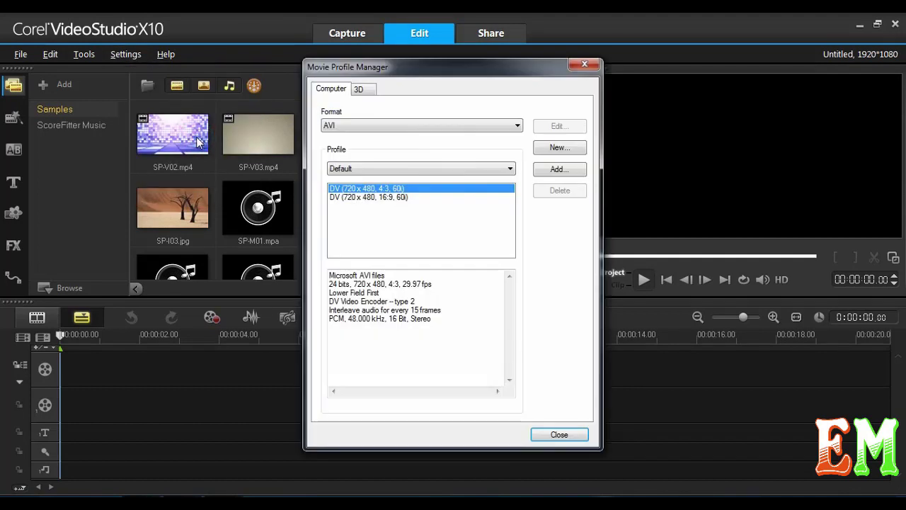
# - Examine the default and personal movie profiles for the MPEG-2 format, and the default AVI profiles
pyautogui.click(424, 128)
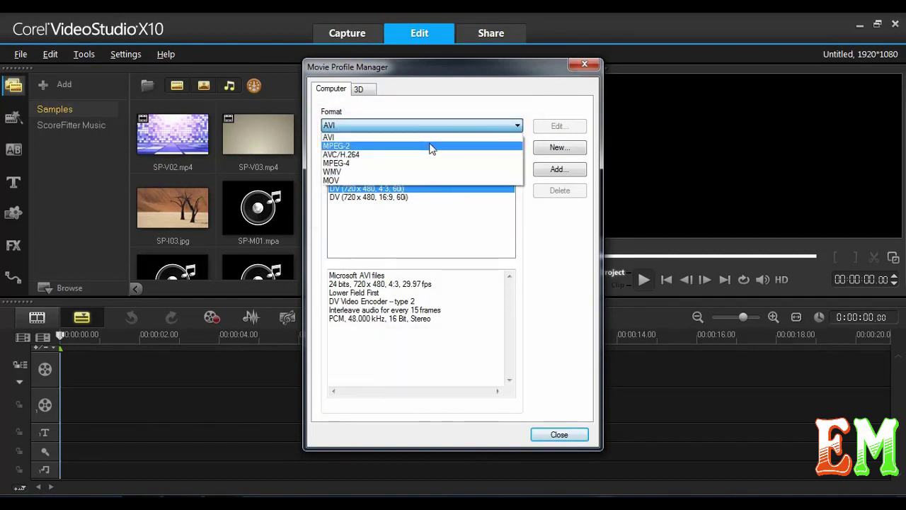
pyautogui.click(430, 145)
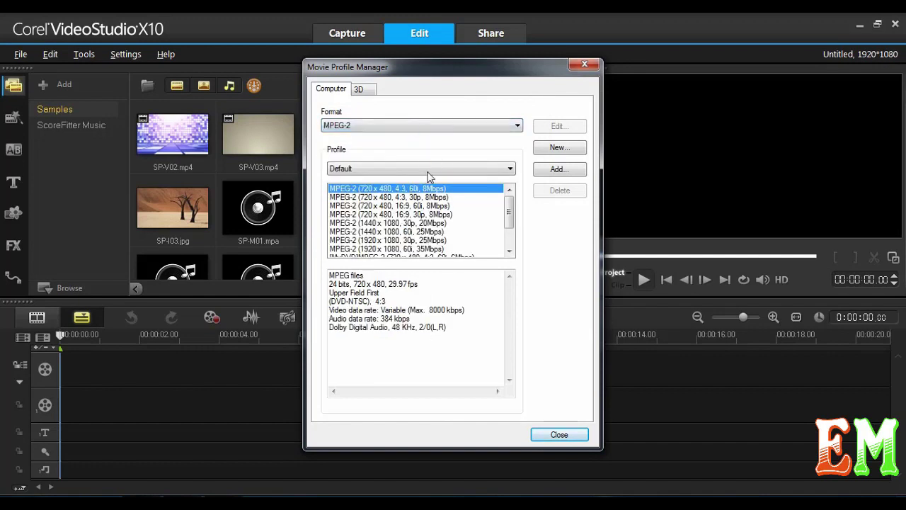
pyautogui.moveTo(504, 213); pyautogui.dragTo(509, 190)
pyautogui.click(486, 126)
pyautogui.click(486, 126)
pyautogui.click(460, 170)
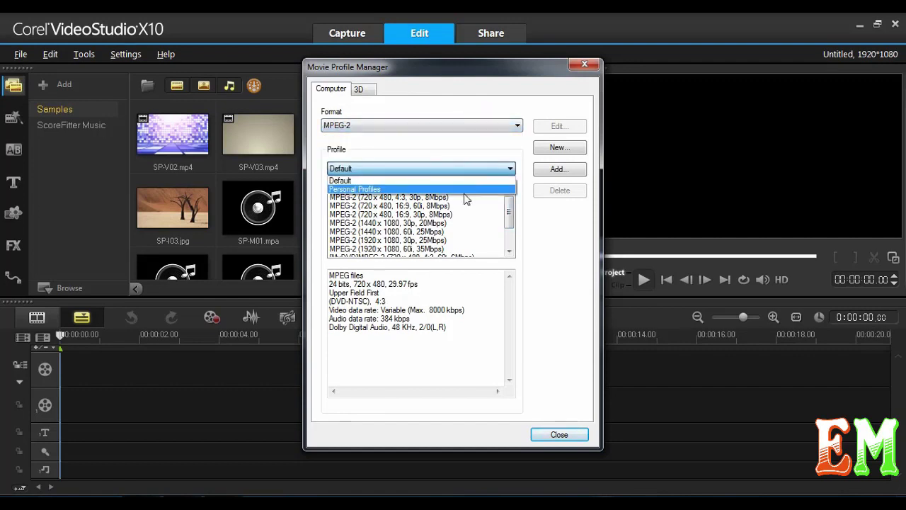
pyautogui.click(464, 190)
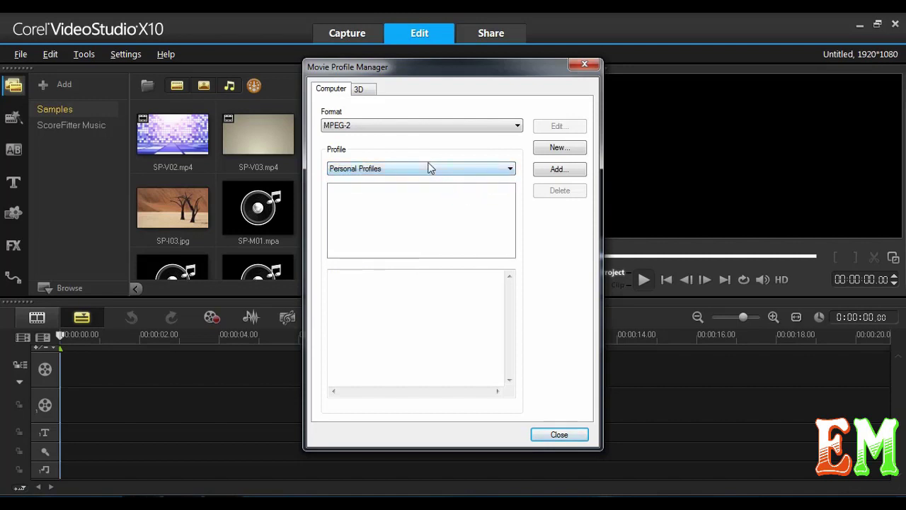
pyautogui.click(400, 127)
pyautogui.click(407, 138)
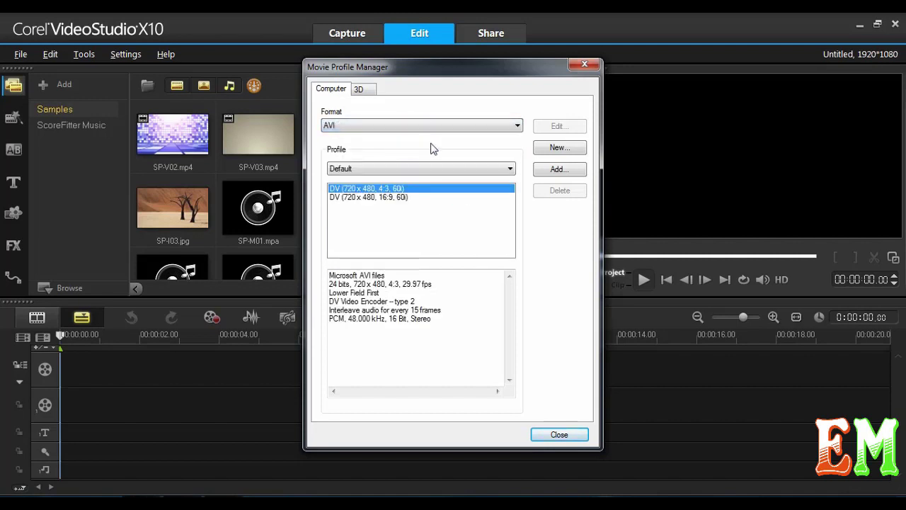
# - Create a new movie profile named EARTH for the MPEG-4 format, based on the default 720 x 480 profile
pyautogui.click(448, 127)
pyautogui.click(446, 169)
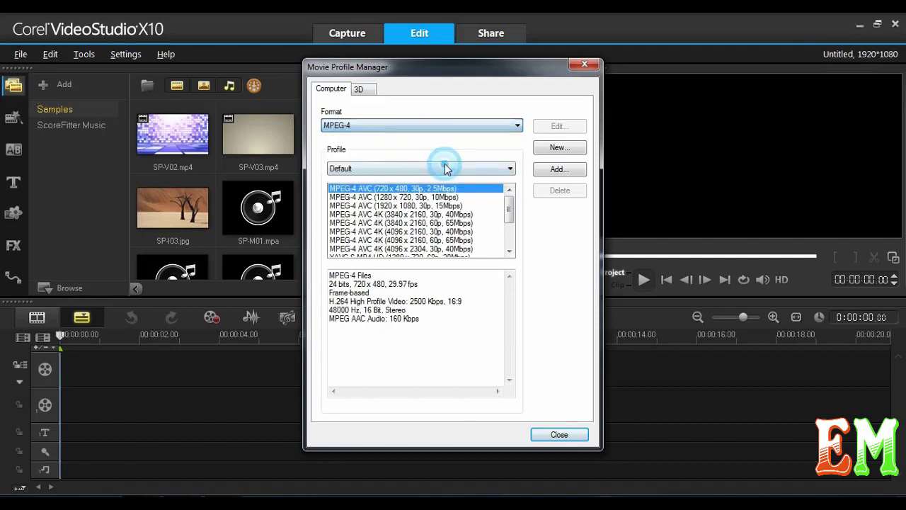
pyautogui.click(559, 147)
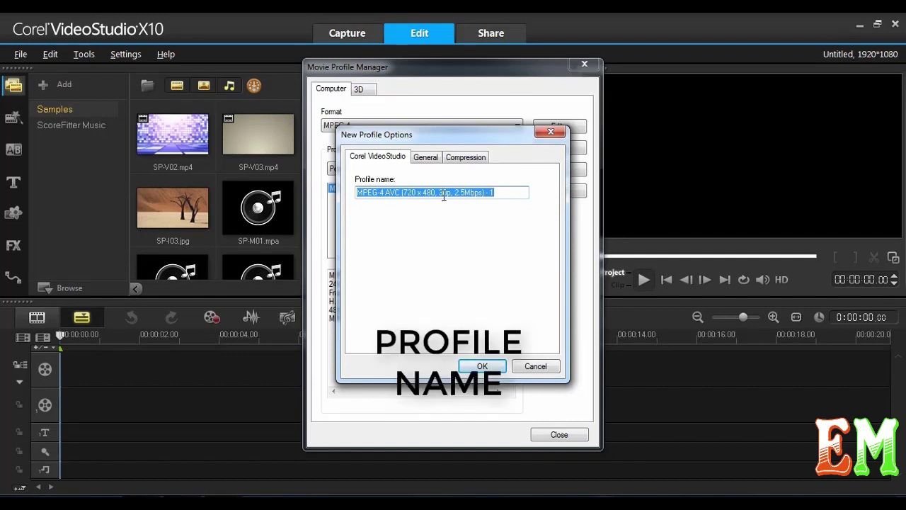
pyautogui.write('EARTH')
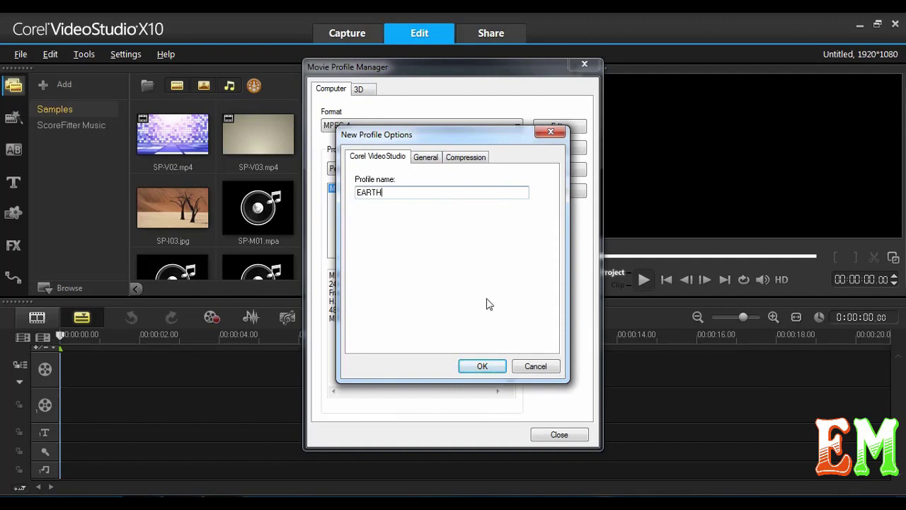
pyautogui.click(482, 368)
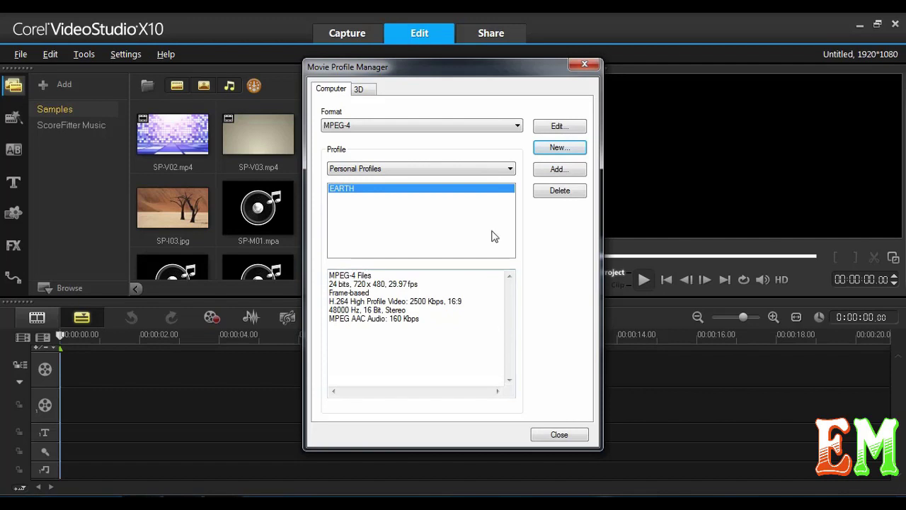
# - Edit the EARTH profile to a standard frame size of 1920 x 1080, review its compression settings and close the profile manager
pyautogui.click(556, 127)
pyautogui.click(425, 157)
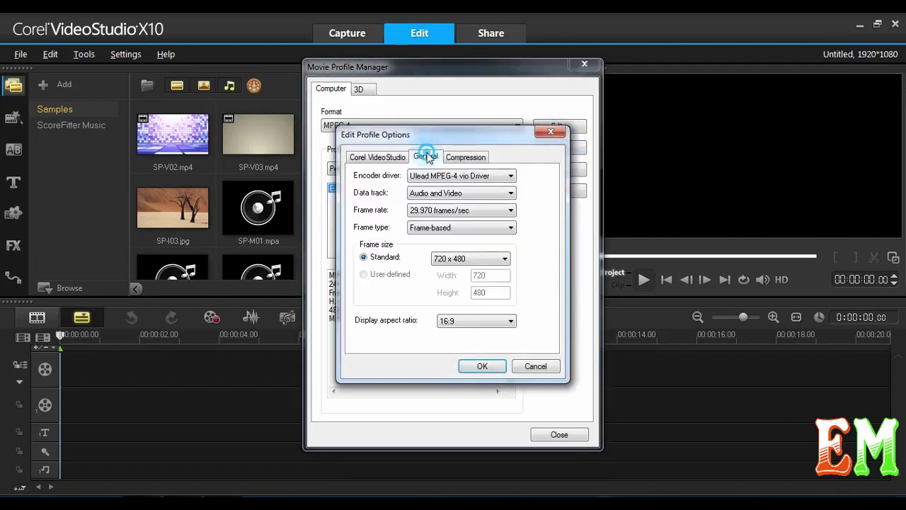
pyautogui.click(481, 258)
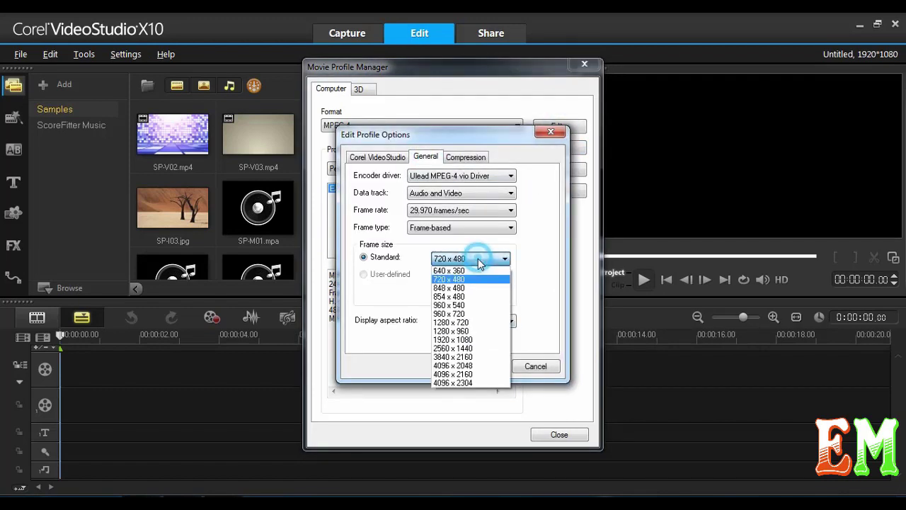
pyautogui.click(481, 339)
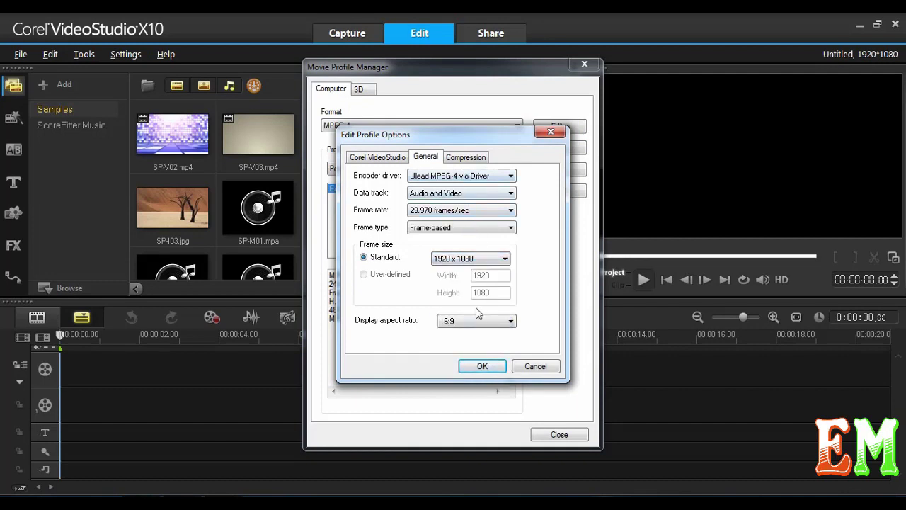
pyautogui.click(467, 157)
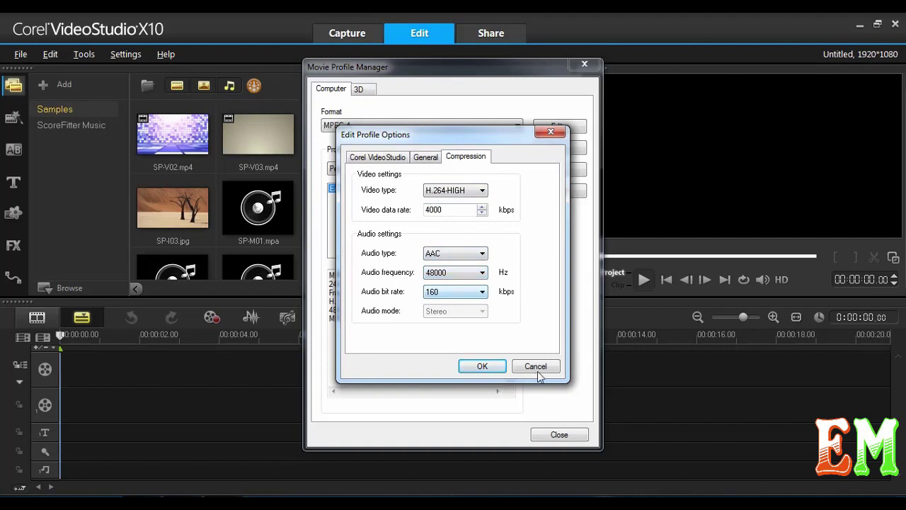
pyautogui.click(480, 365)
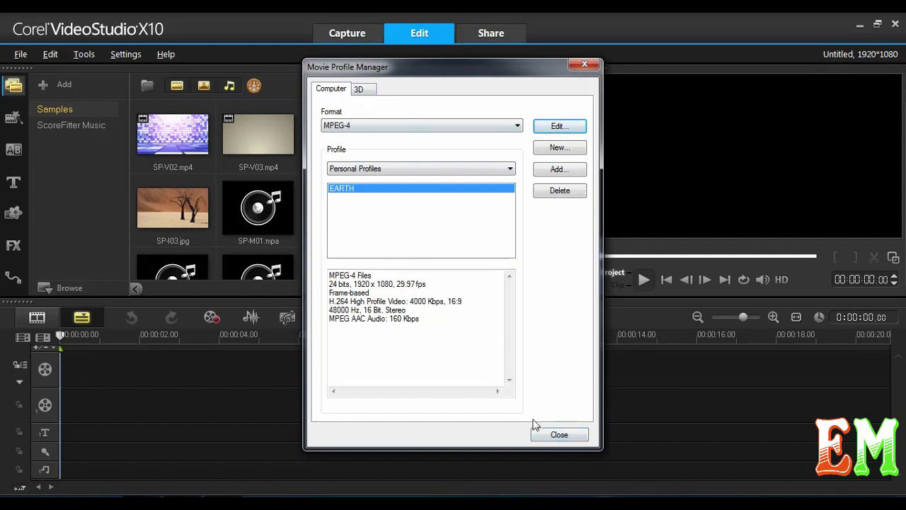
pyautogui.click(559, 435)
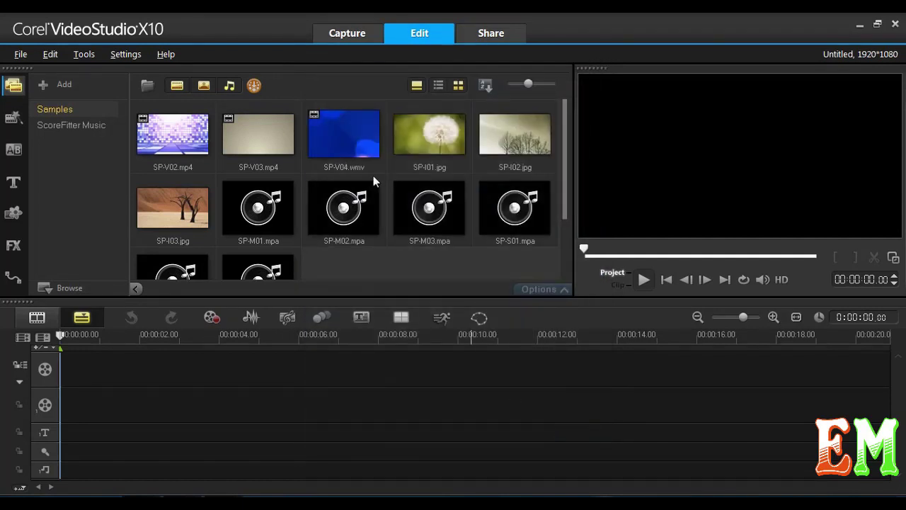
# - In the Share workspace, check the AVC/H.264 profiles, and choose MPEG-4 as the output format with the EARTH profile
pyautogui.click(492, 33)
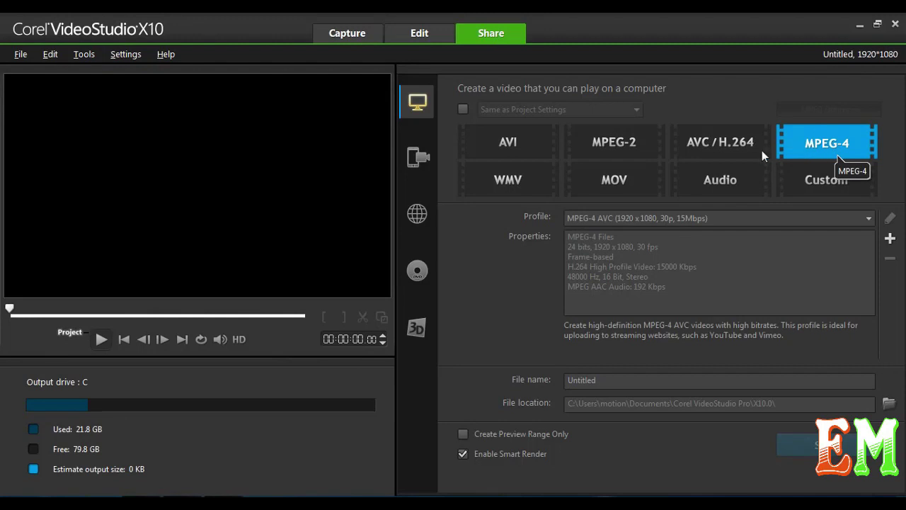
pyautogui.click(720, 148)
pyautogui.click(667, 218)
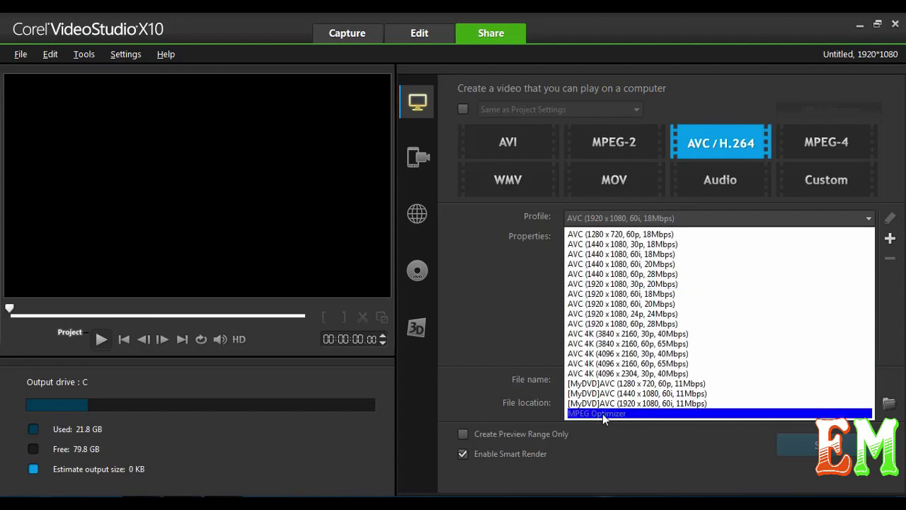
pyautogui.click(549, 221)
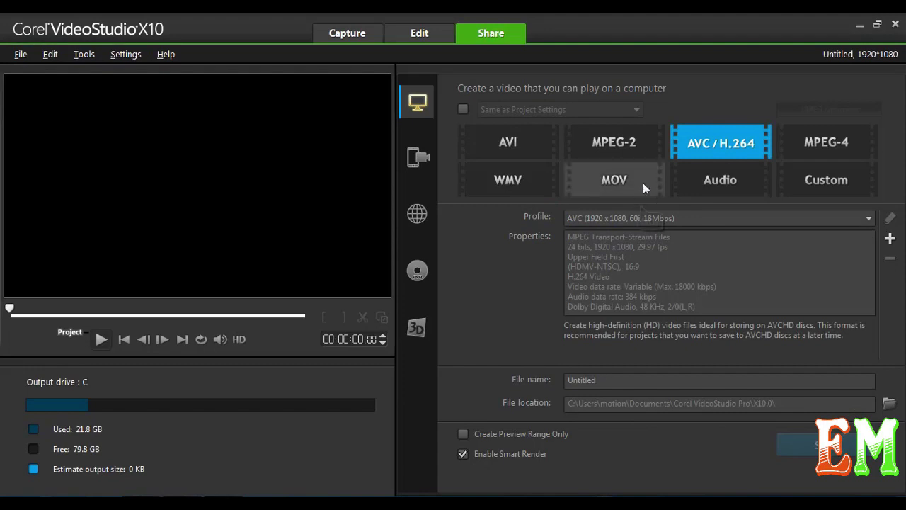
pyautogui.click(818, 135)
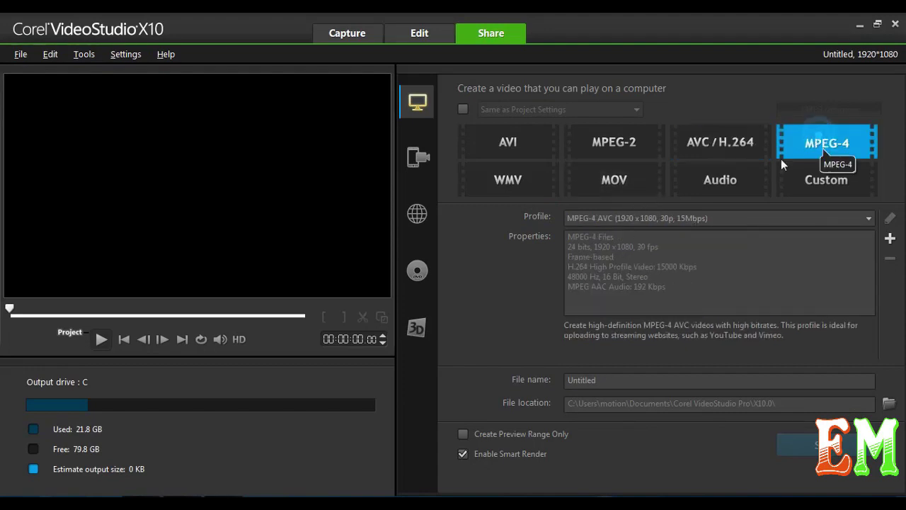
pyautogui.click(676, 219)
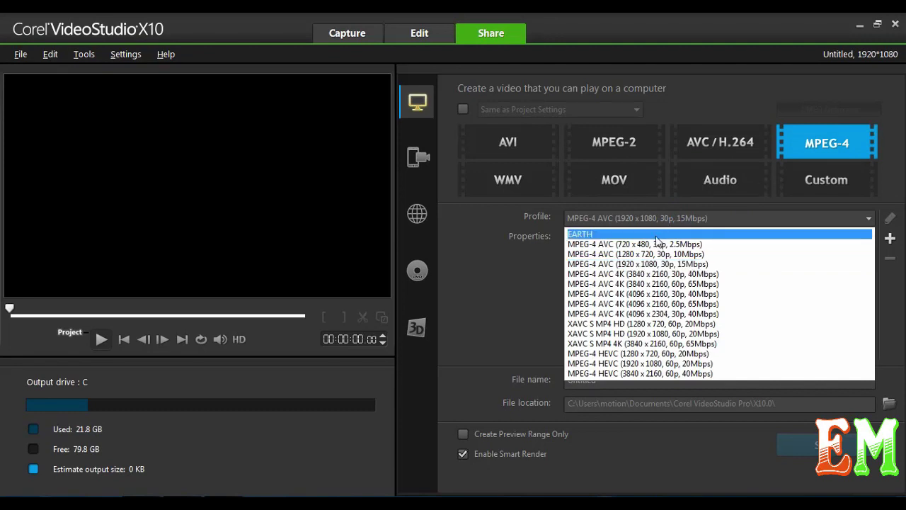
pyautogui.click(654, 234)
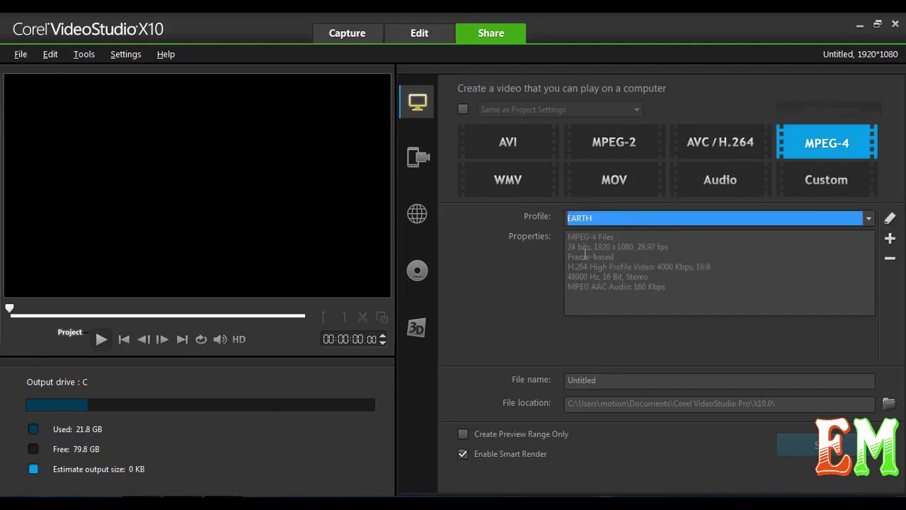
pyautogui.click(819, 143)
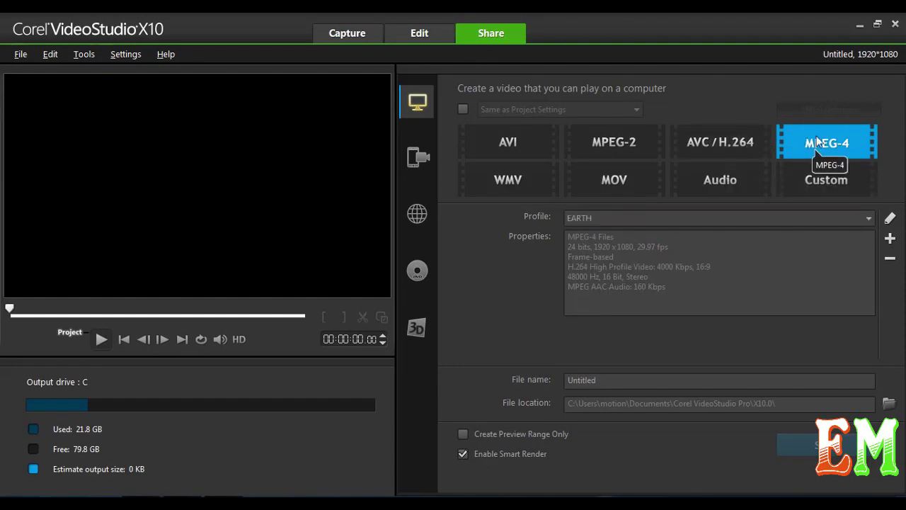
# - Start a new AVC/H.264 movie profile named EARTH 1 in the Movie Profile Manager, based on the default 1280 x 720 profile
pyautogui.click(420, 32)
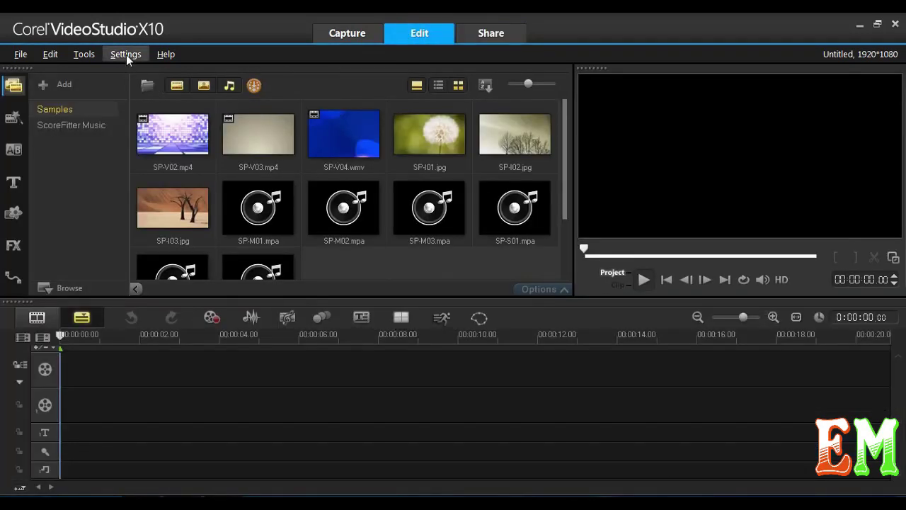
pyautogui.click(126, 54)
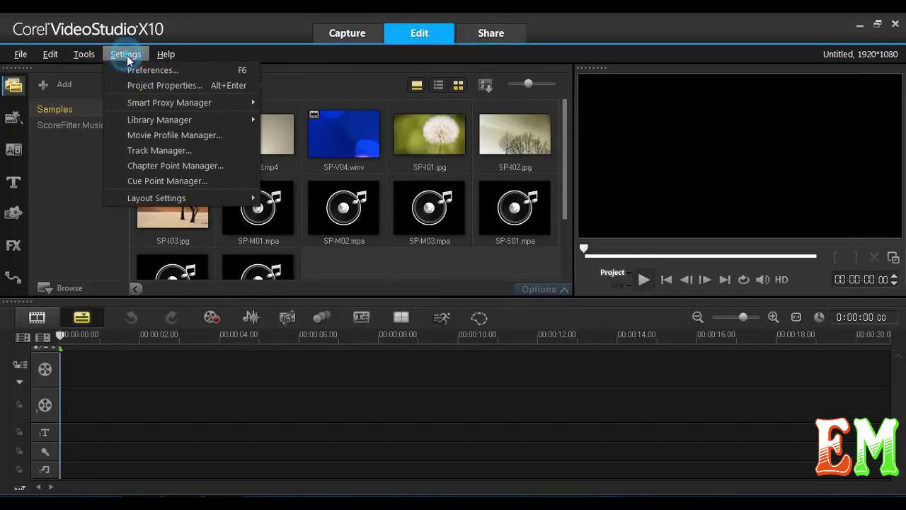
pyautogui.click(186, 135)
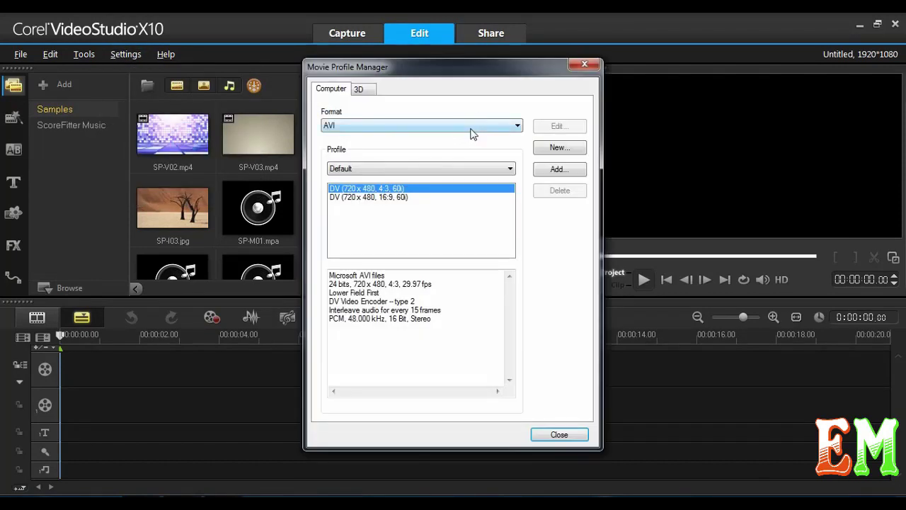
pyautogui.click(468, 125)
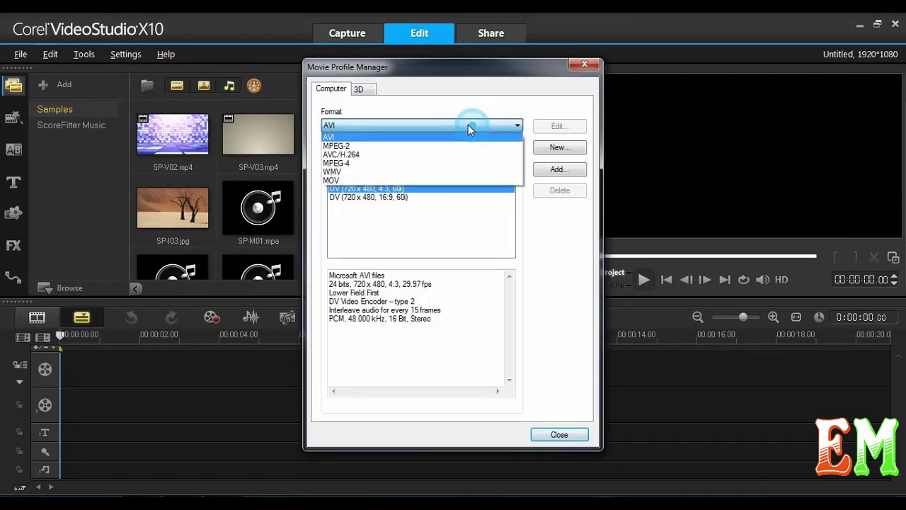
pyautogui.click(433, 155)
pyautogui.click(476, 170)
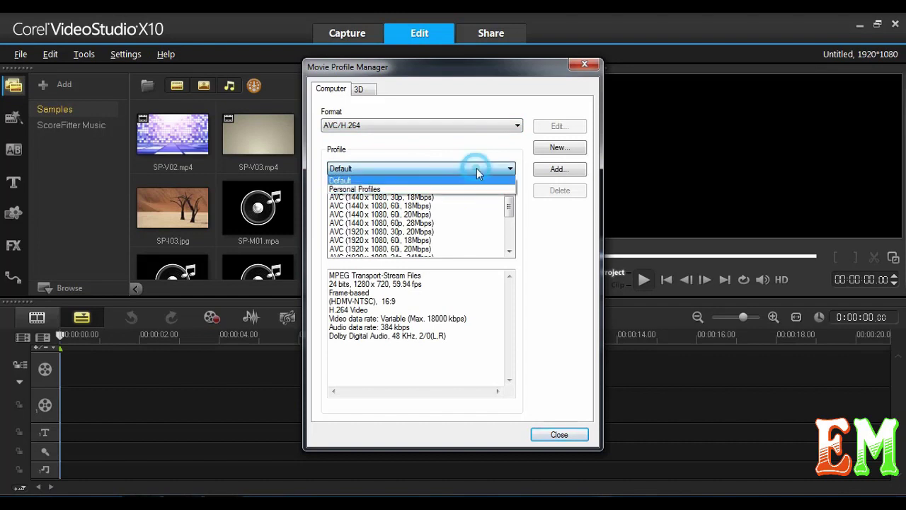
pyautogui.click(473, 167)
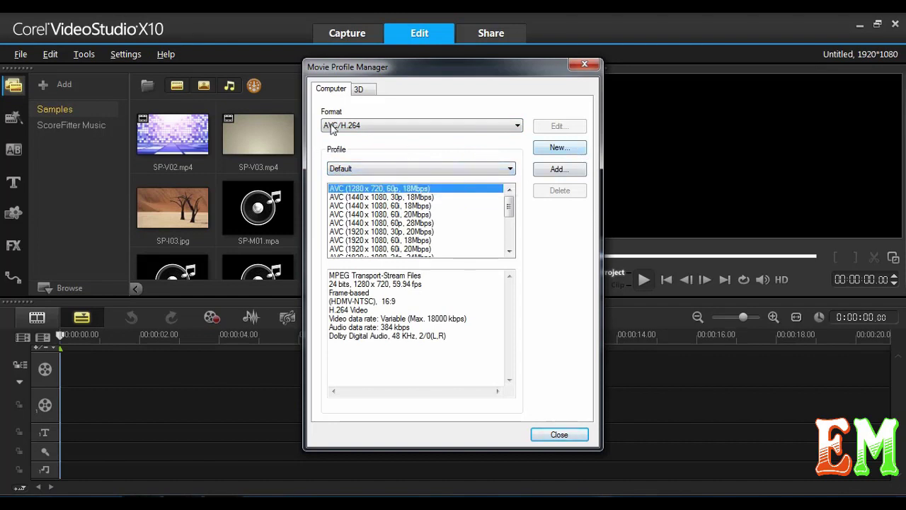
pyautogui.click(560, 147)
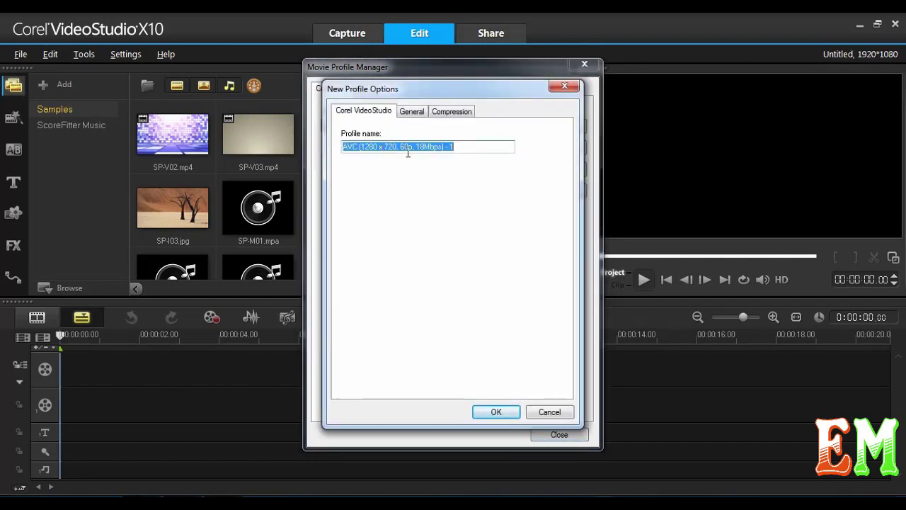
pyautogui.write('EARTH')
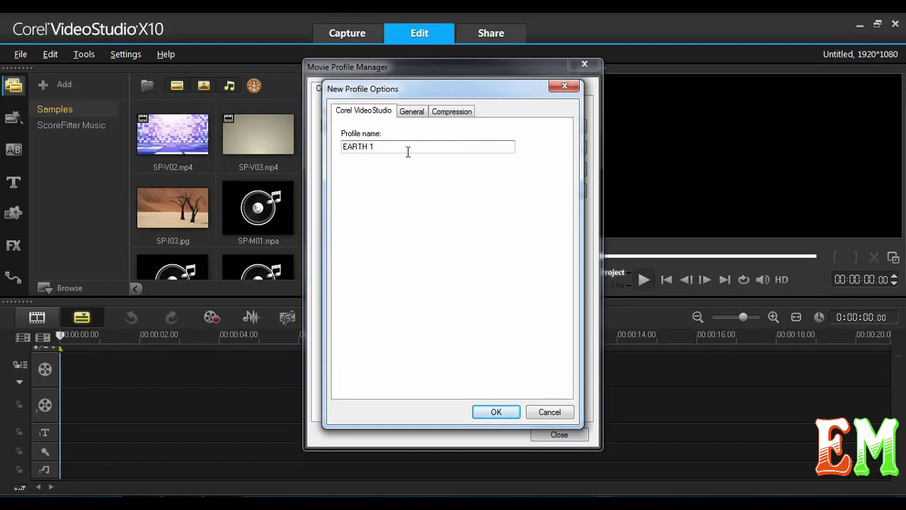
# - Set the new profile to 29.97 frames/second and 1920 x 1080, save it and close the profile manager
pyautogui.click(413, 110)
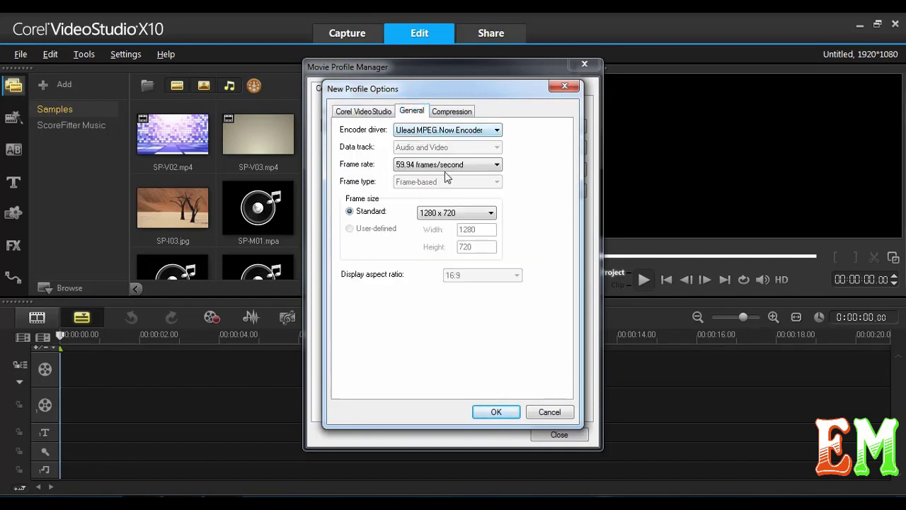
pyautogui.click(467, 165)
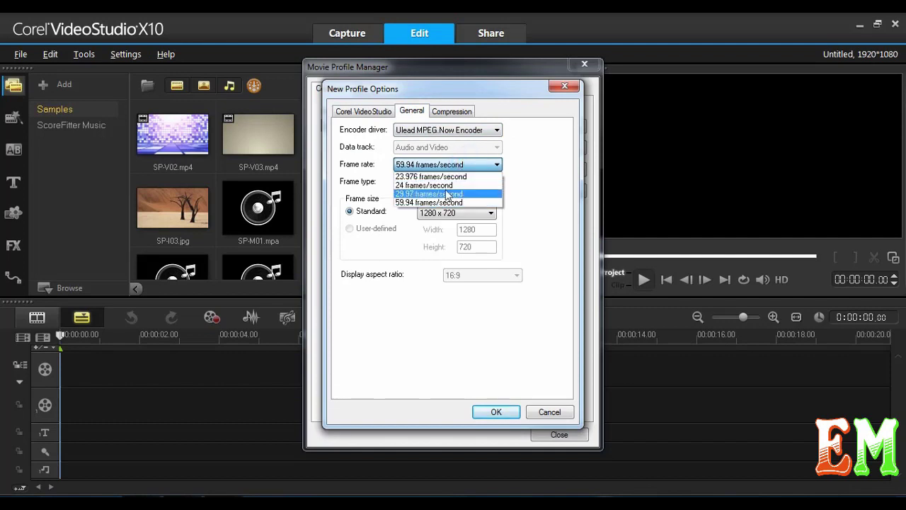
pyautogui.click(448, 194)
pyautogui.click(456, 212)
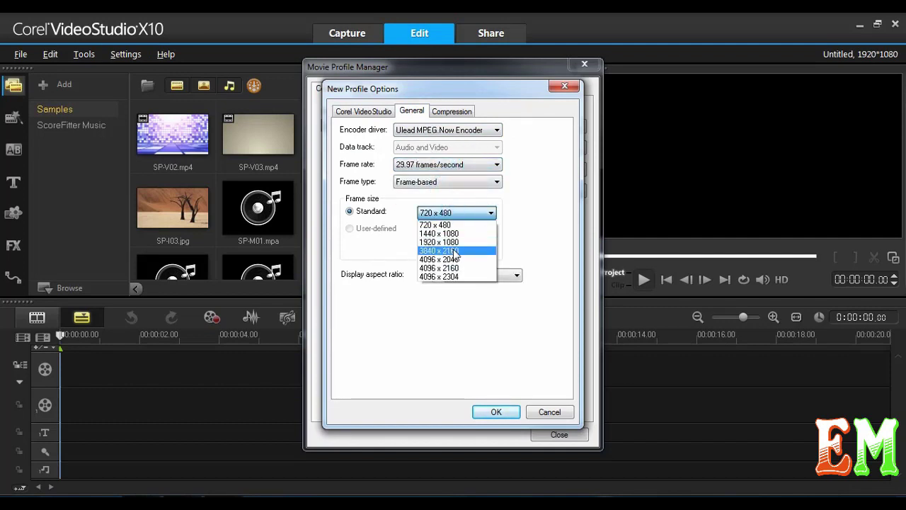
pyautogui.click(445, 242)
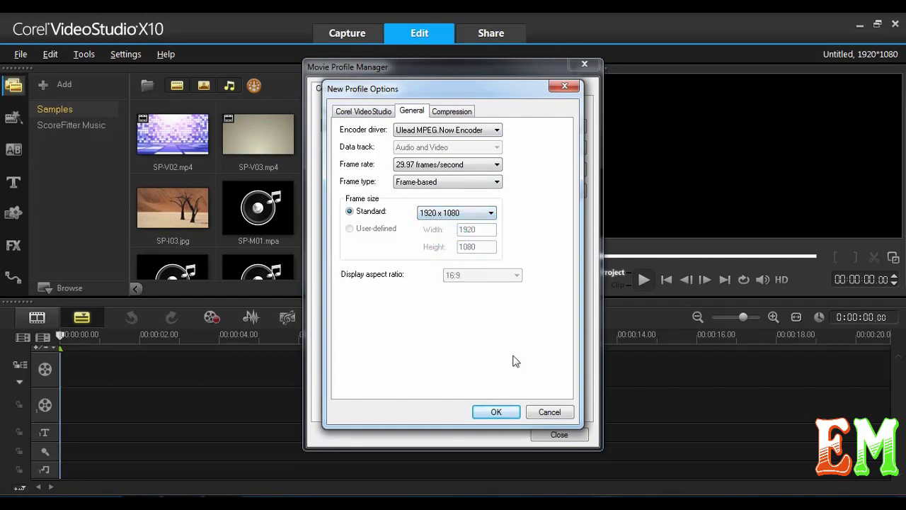
pyautogui.click(450, 111)
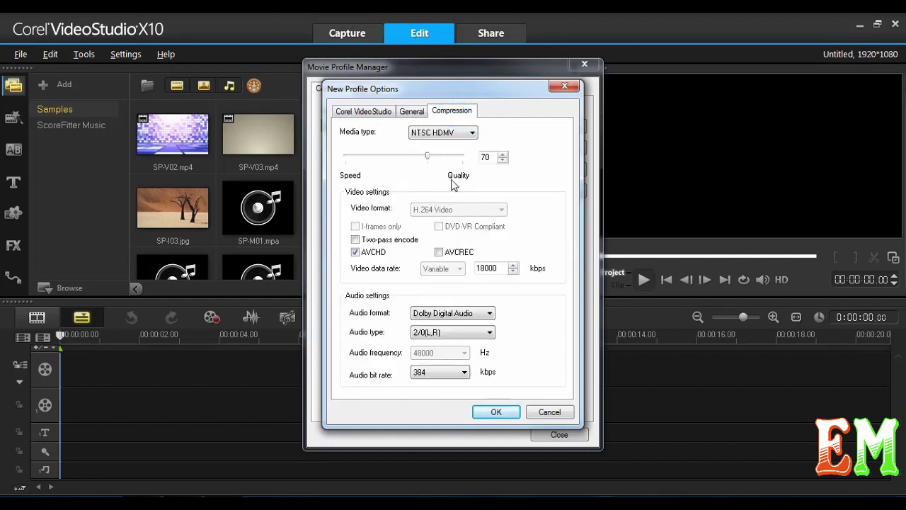
pyautogui.click(494, 412)
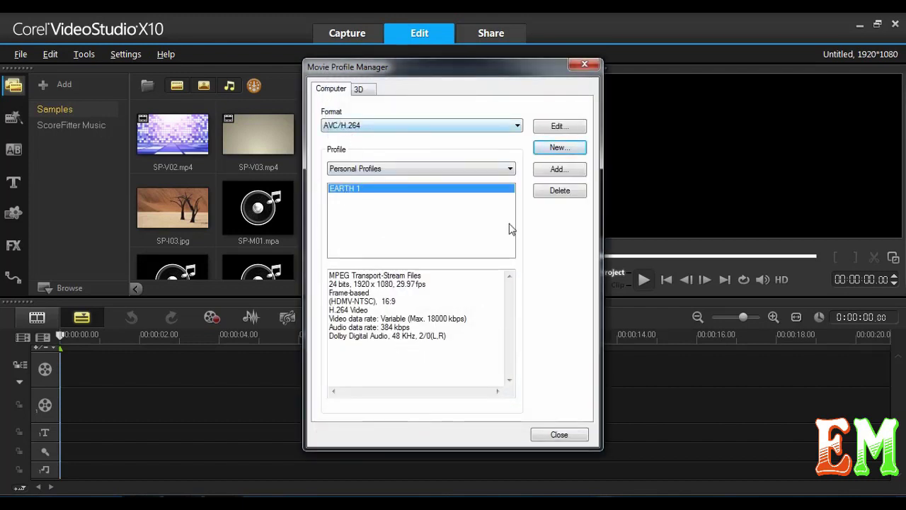
pyautogui.click(559, 433)
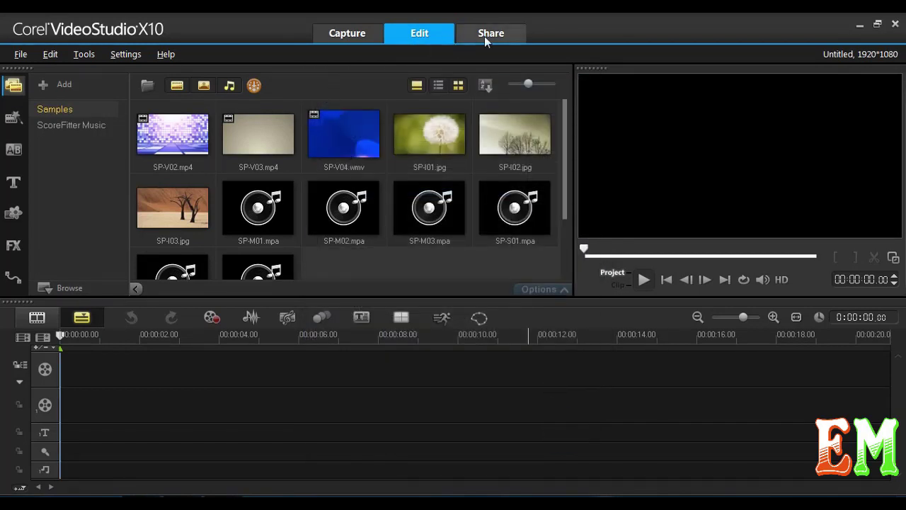
# - Choose AVC/H.264 with the EARTH 1 profile as the computer output in the Share workspace, and return to the Edit workspace
pyautogui.click(485, 35)
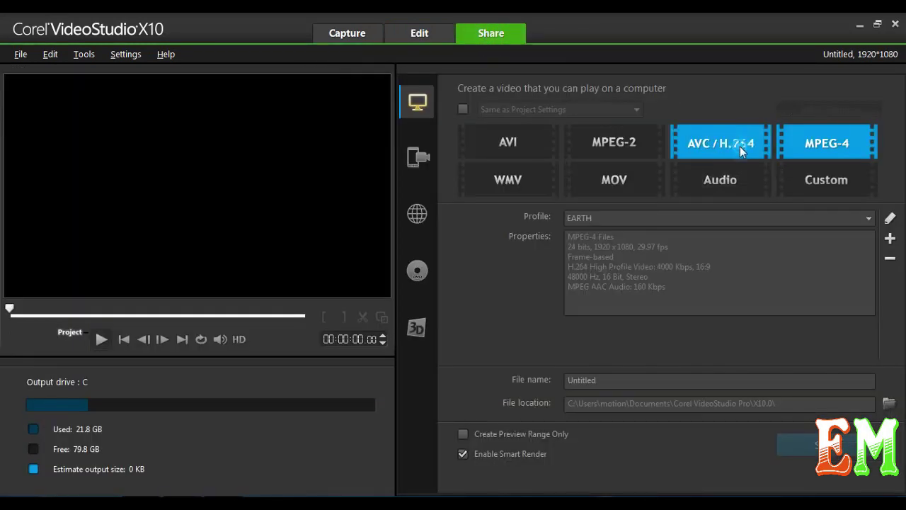
pyautogui.click(739, 146)
pyautogui.click(652, 219)
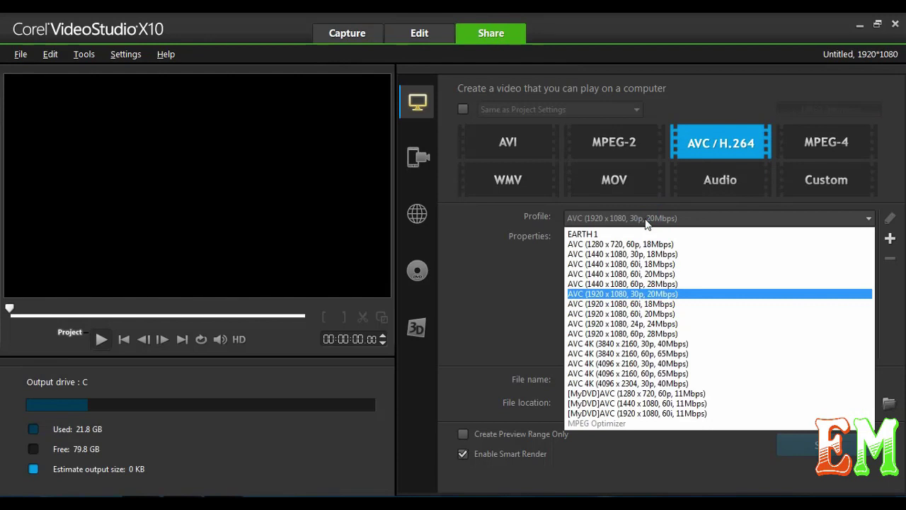
pyautogui.click(582, 234)
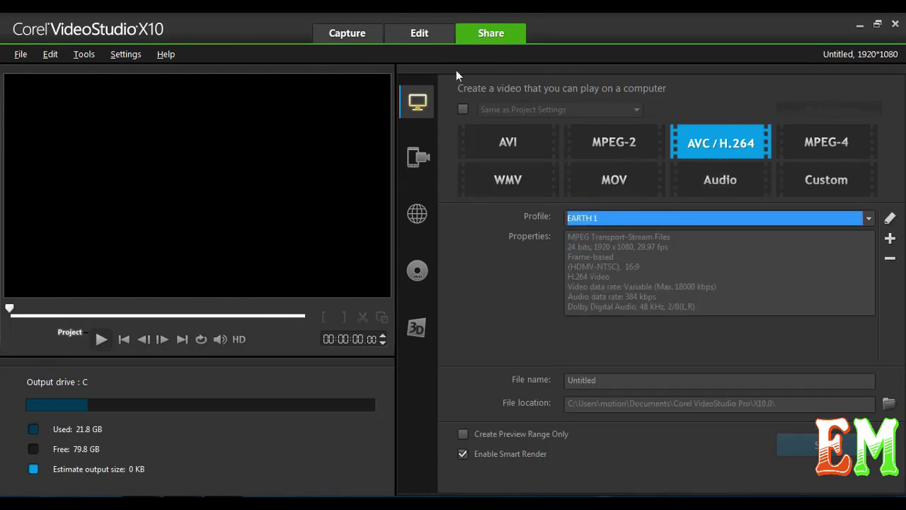
pyautogui.click(426, 39)
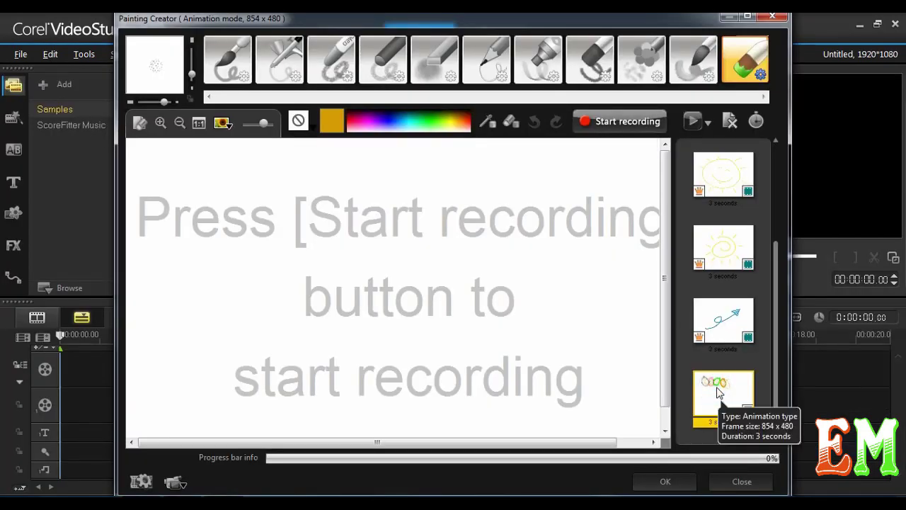
# - Start recording a new animation and paint the word EARTH in ochre with the Paint Brush across the canvas's upper half
pyautogui.click(692, 122)
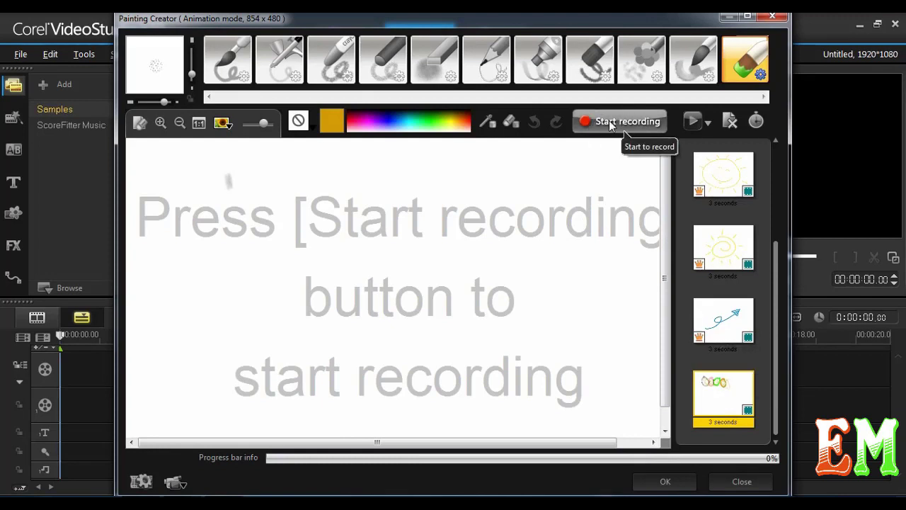
pyautogui.click(609, 121)
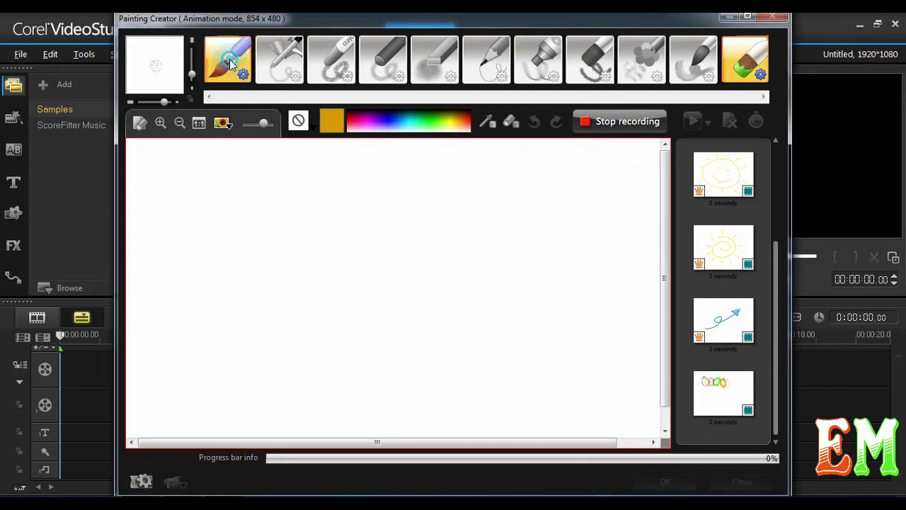
pyautogui.click(230, 62)
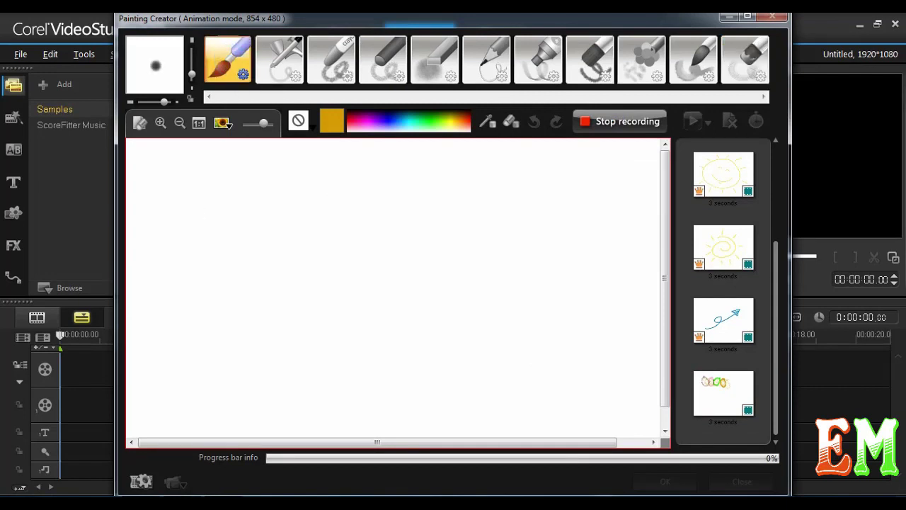
pyautogui.moveTo(227, 184)
pyautogui.mouseDown()
pyautogui.moveTo(186, 185)
pyautogui.moveTo(196, 262)
pyautogui.moveTo(233, 262)
pyautogui.mouseUp()
pyautogui.moveTo(203, 225); pyautogui.dragTo(237, 225)
pyautogui.moveTo(281, 184); pyautogui.dragTo(252, 266)
pyautogui.moveTo(282, 182); pyautogui.dragTo(321, 266)
pyautogui.moveTo(305, 227); pyautogui.dragTo(267, 229)
pyautogui.moveTo(345, 183); pyautogui.dragTo(352, 272)
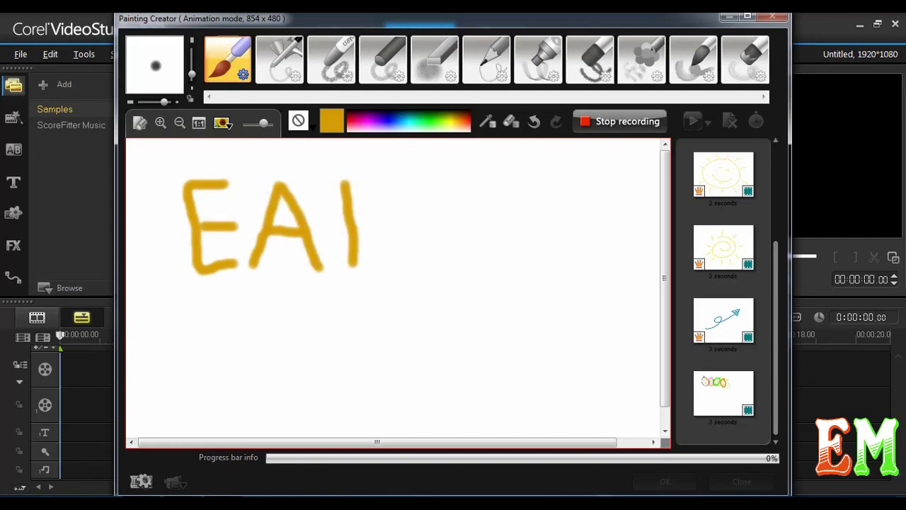
pyautogui.moveTo(339, 179)
pyautogui.mouseDown()
pyautogui.moveTo(382, 187)
pyautogui.moveTo(357, 231)
pyautogui.moveTo(401, 276)
pyautogui.mouseUp()
pyautogui.moveTo(420, 176)
pyautogui.mouseDown()
pyautogui.moveTo(467, 179)
pyautogui.moveTo(443, 182)
pyautogui.moveTo(447, 273)
pyautogui.mouseUp()
pyautogui.moveTo(497, 174); pyautogui.dragTo(498, 268)
pyautogui.moveTo(500, 219); pyautogui.dragTo(547, 217)
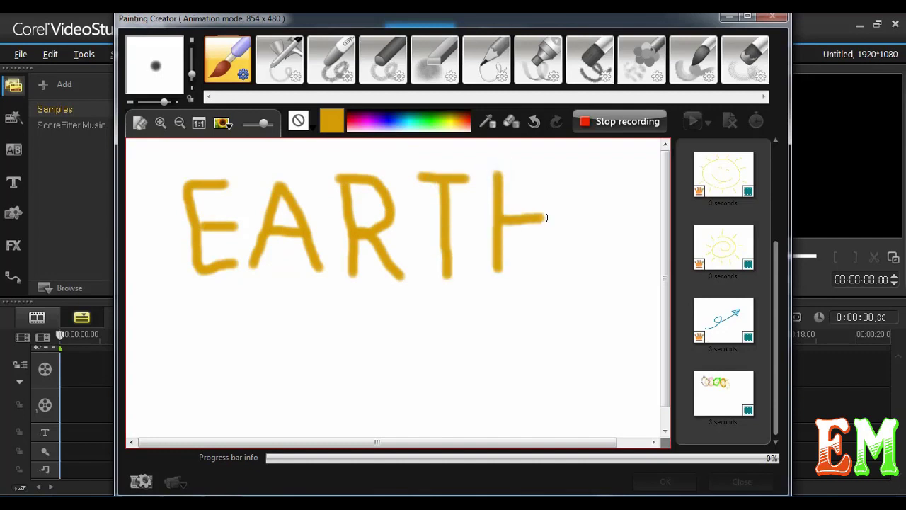
pyautogui.moveTo(540, 178); pyautogui.dragTo(542, 277)
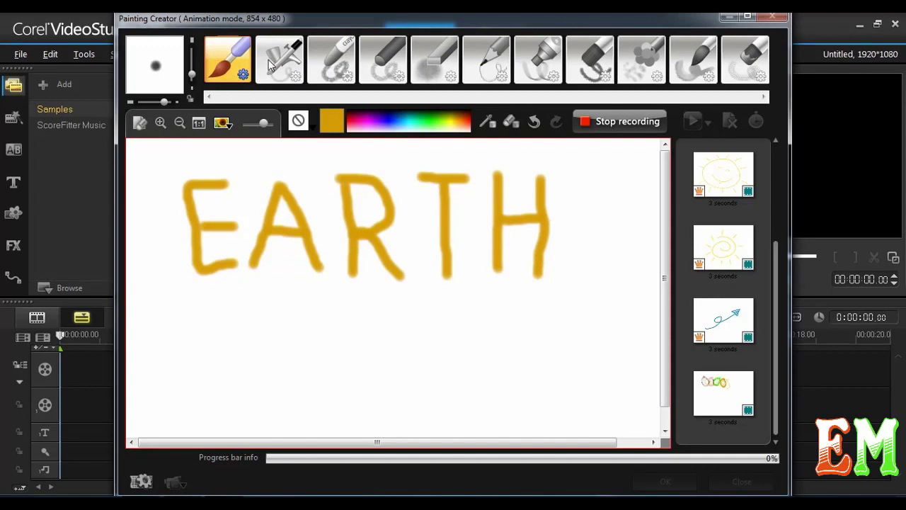
# - Paint the word MOTION in the same ochre brush directly below EARTH
pyautogui.moveTo(196, 308); pyautogui.dragTo(201, 390)
pyautogui.moveTo(193, 309)
pyautogui.mouseDown()
pyautogui.moveTo(228, 337)
pyautogui.moveTo(249, 312)
pyautogui.moveTo(253, 388)
pyautogui.mouseUp()
pyautogui.moveTo(307, 327)
pyautogui.mouseDown()
pyautogui.moveTo(284, 361)
pyautogui.moveTo(293, 372)
pyautogui.moveTo(327, 365)
pyautogui.moveTo(304, 328)
pyautogui.moveTo(374, 306)
pyautogui.moveTo(387, 323)
pyautogui.moveTo(389, 383)
pyautogui.mouseUp()
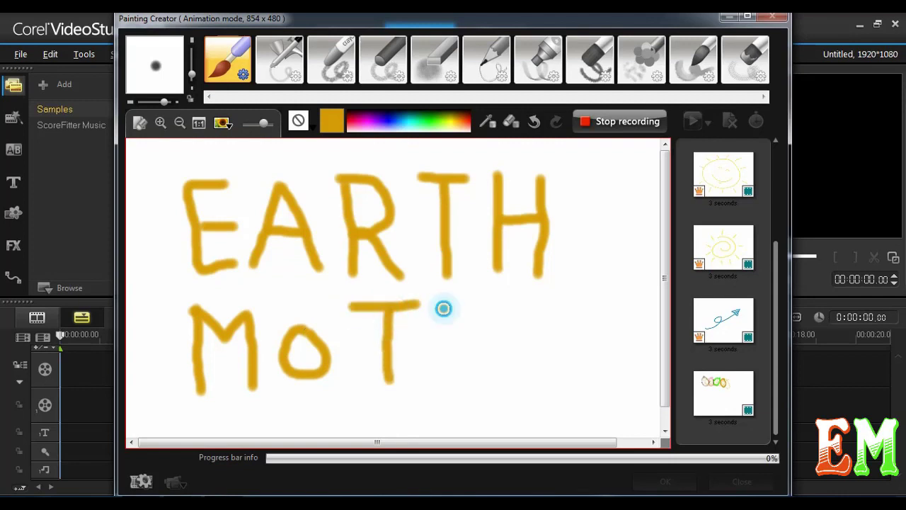
pyautogui.moveTo(443, 307); pyautogui.dragTo(446, 379)
pyautogui.moveTo(508, 318)
pyautogui.mouseDown()
pyautogui.moveTo(485, 361)
pyautogui.moveTo(505, 364)
pyautogui.moveTo(520, 349)
pyautogui.moveTo(494, 318)
pyautogui.moveTo(544, 309)
pyautogui.moveTo(549, 385)
pyautogui.mouseUp()
pyautogui.moveTo(543, 309)
pyautogui.mouseDown()
pyautogui.moveTo(572, 334)
pyautogui.moveTo(595, 381)
pyautogui.mouseUp()
pyautogui.moveTo(601, 306); pyautogui.dragTo(605, 386)
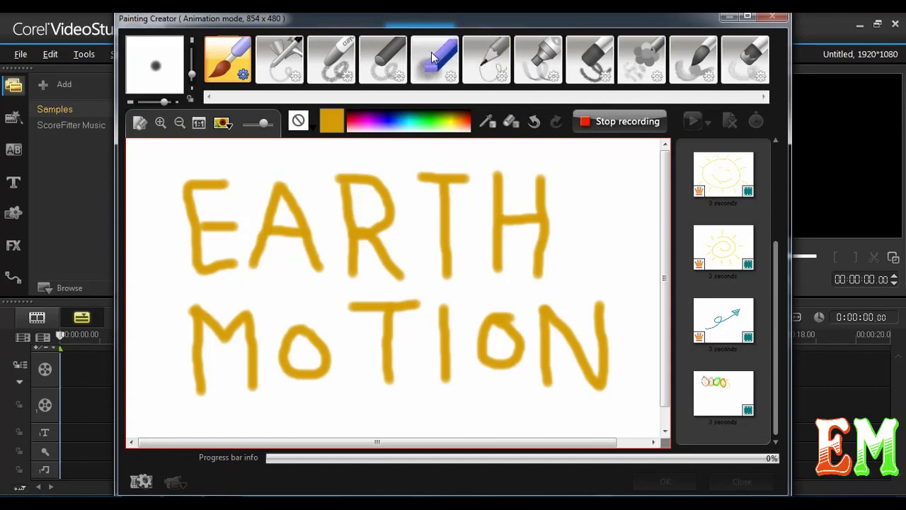
# - Dab multicoloured dots with the Particle brush over all letters of EARTH, working from the H back to the E
pyautogui.click(640, 58)
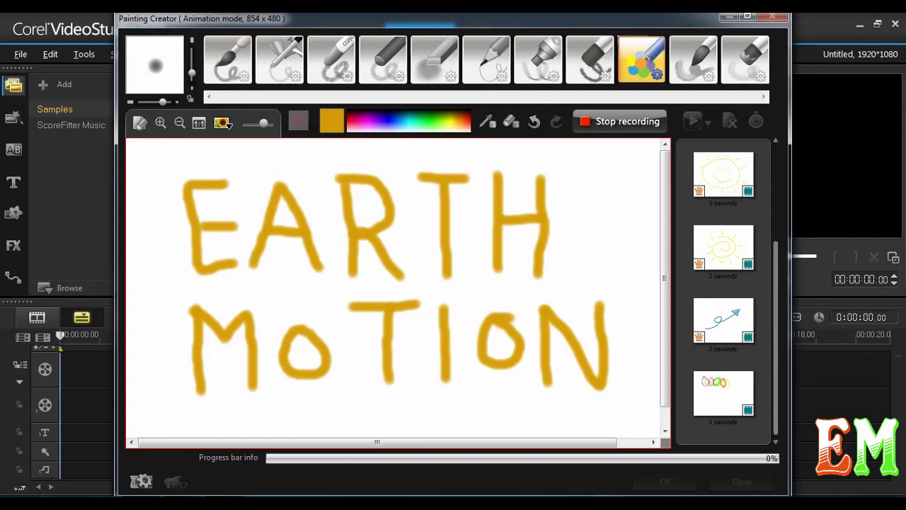
pyautogui.moveTo(492, 175); pyautogui.dragTo(498, 280)
pyautogui.moveTo(495, 221); pyautogui.dragTo(540, 224)
pyautogui.moveTo(543, 173); pyautogui.dragTo(536, 269)
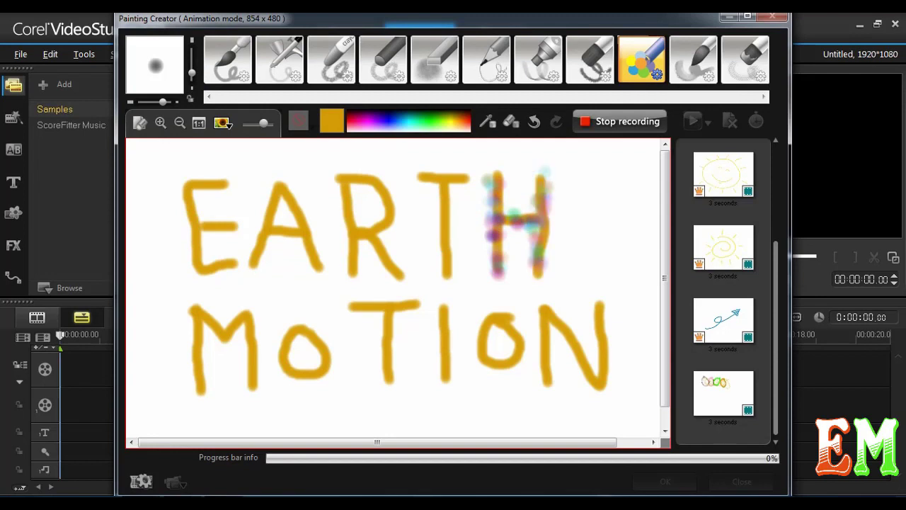
pyautogui.moveTo(430, 169)
pyautogui.mouseDown()
pyautogui.moveTo(483, 189)
pyautogui.moveTo(442, 171)
pyautogui.moveTo(448, 276)
pyautogui.mouseUp()
pyautogui.moveTo(346, 175); pyautogui.dragTo(358, 272)
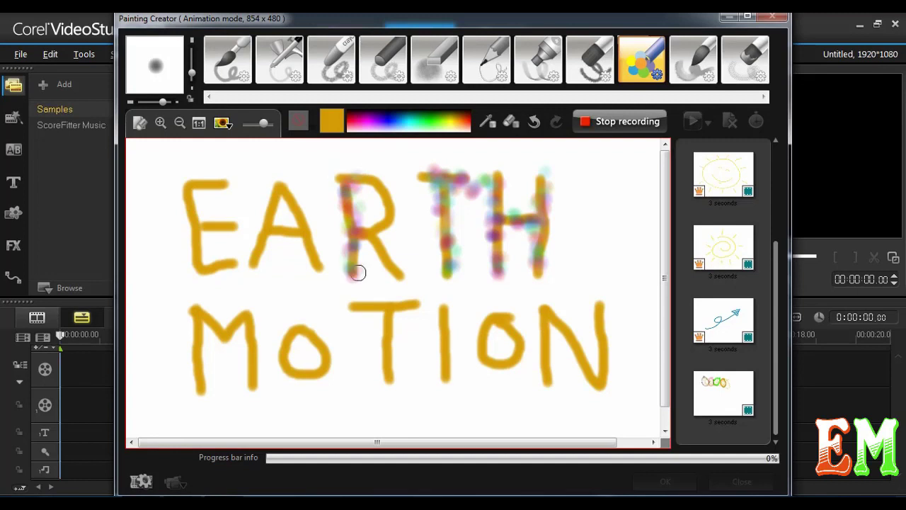
pyautogui.moveTo(347, 176)
pyautogui.mouseDown()
pyautogui.moveTo(396, 198)
pyautogui.moveTo(362, 226)
pyautogui.moveTo(404, 269)
pyautogui.mouseUp()
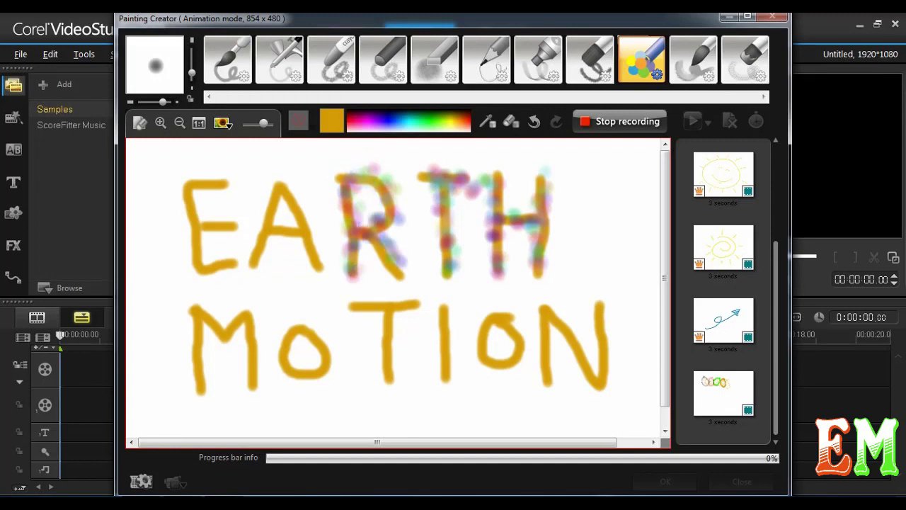
pyautogui.moveTo(277, 182); pyautogui.dragTo(253, 271)
pyautogui.moveTo(282, 181); pyautogui.dragTo(322, 271)
pyautogui.moveTo(230, 180)
pyautogui.mouseDown()
pyautogui.moveTo(202, 210)
pyautogui.moveTo(213, 237)
pyautogui.moveTo(195, 270)
pyautogui.moveTo(237, 269)
pyautogui.mouseUp()
pyautogui.moveTo(187, 225); pyautogui.dragTo(233, 229)
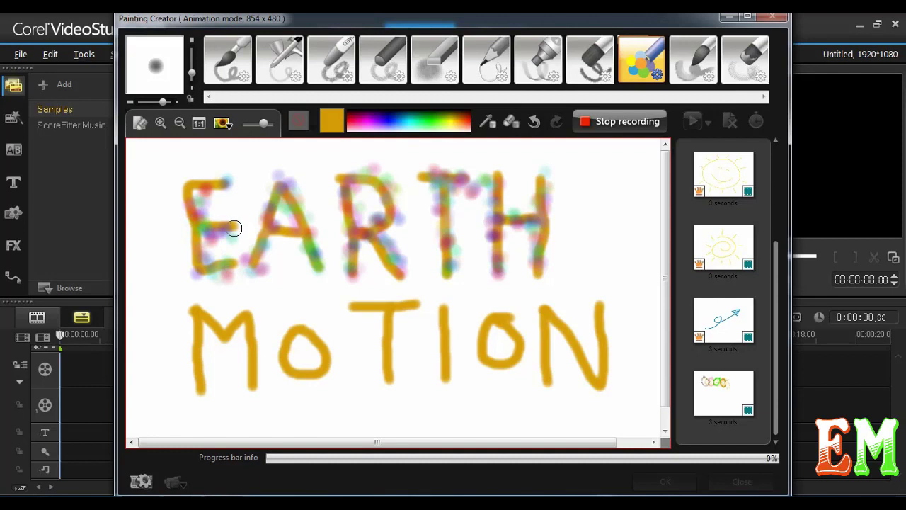
# - Pick a darker orange, dab Particle dots over the letters of MOTION, and stop recording
pyautogui.click(465, 117)
pyautogui.moveTo(197, 314)
pyautogui.mouseDown()
pyautogui.moveTo(199, 391)
pyautogui.moveTo(221, 334)
pyautogui.moveTo(233, 338)
pyautogui.moveTo(246, 316)
pyautogui.moveTo(249, 393)
pyautogui.mouseUp()
pyautogui.moveTo(315, 322)
pyautogui.mouseDown()
pyautogui.moveTo(283, 349)
pyautogui.moveTo(294, 373)
pyautogui.moveTo(322, 369)
pyautogui.moveTo(329, 349)
pyautogui.moveTo(309, 337)
pyautogui.mouseUp()
pyautogui.moveTo(356, 312)
pyautogui.mouseDown()
pyautogui.moveTo(417, 307)
pyautogui.moveTo(394, 310)
pyautogui.moveTo(392, 383)
pyautogui.mouseUp()
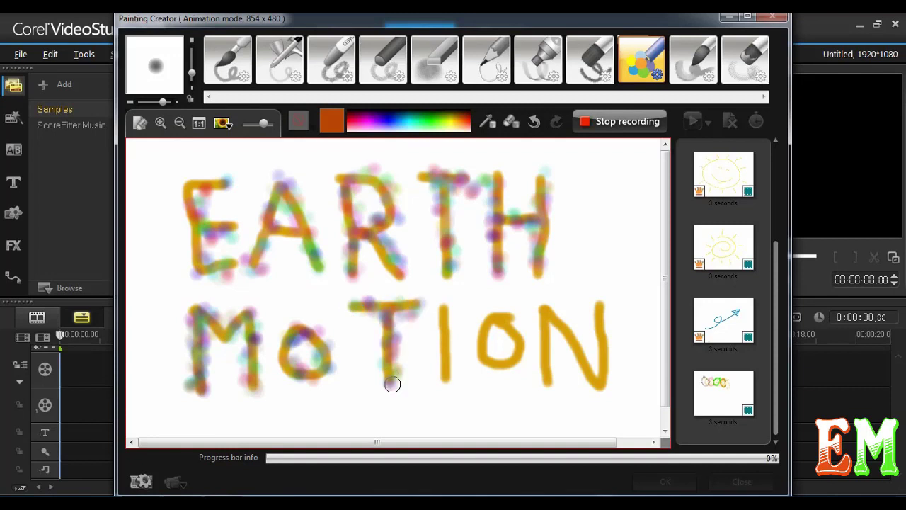
pyautogui.moveTo(437, 319); pyautogui.dragTo(434, 388)
pyautogui.moveTo(502, 317)
pyautogui.mouseDown()
pyautogui.moveTo(483, 322)
pyautogui.moveTo(492, 368)
pyautogui.moveTo(527, 333)
pyautogui.moveTo(499, 319)
pyautogui.moveTo(546, 388)
pyautogui.mouseUp()
pyautogui.moveTo(544, 322)
pyautogui.mouseDown()
pyautogui.moveTo(595, 382)
pyautogui.moveTo(603, 354)
pyautogui.moveTo(589, 305)
pyautogui.mouseUp()
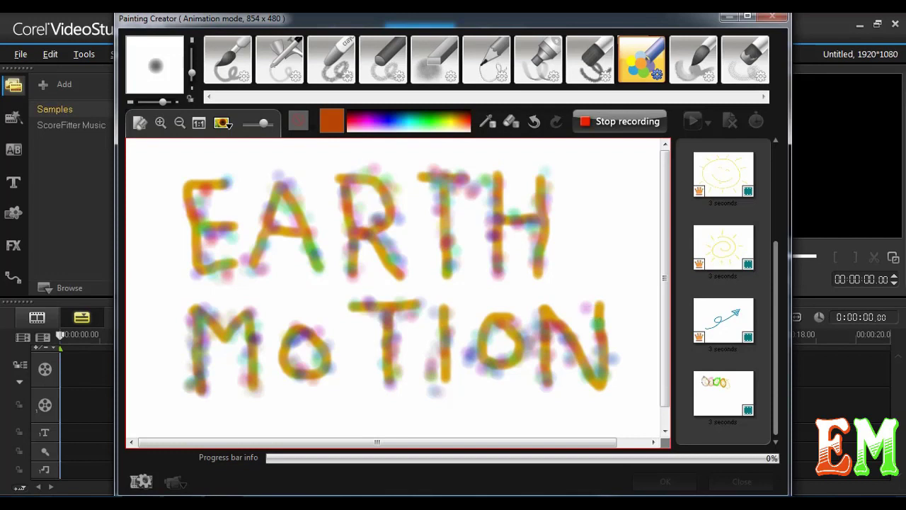
pyautogui.click(613, 123)
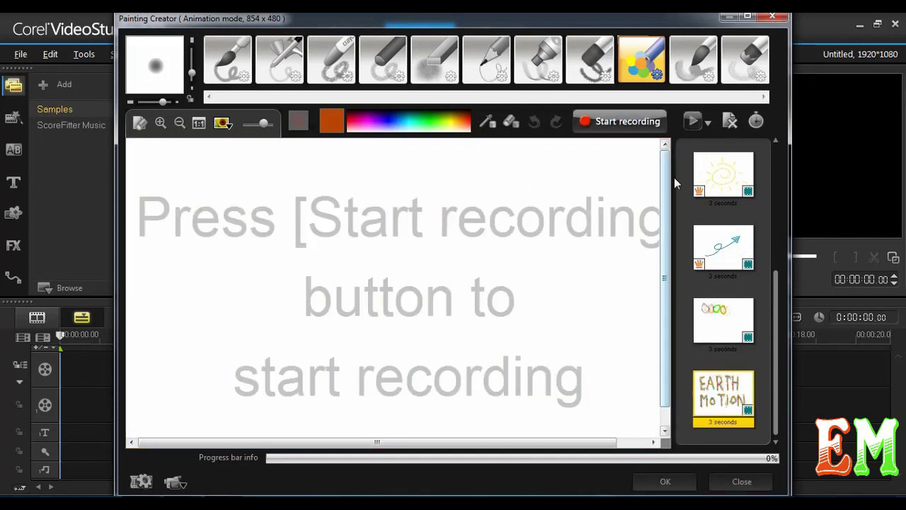
# - Play back the recorded EARTH MOTION animation, check its gallery item options, and render it into the VideoStudio library
pyautogui.click(691, 123)
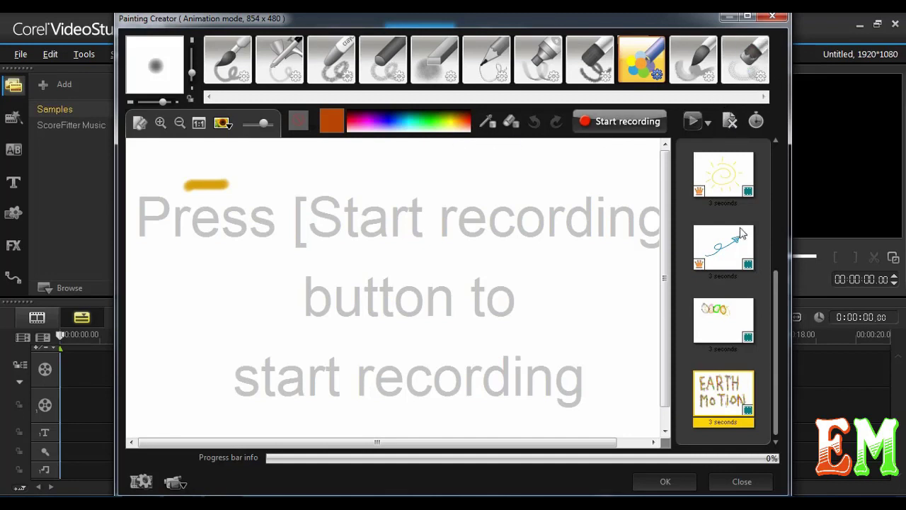
pyautogui.rightClick(726, 406)
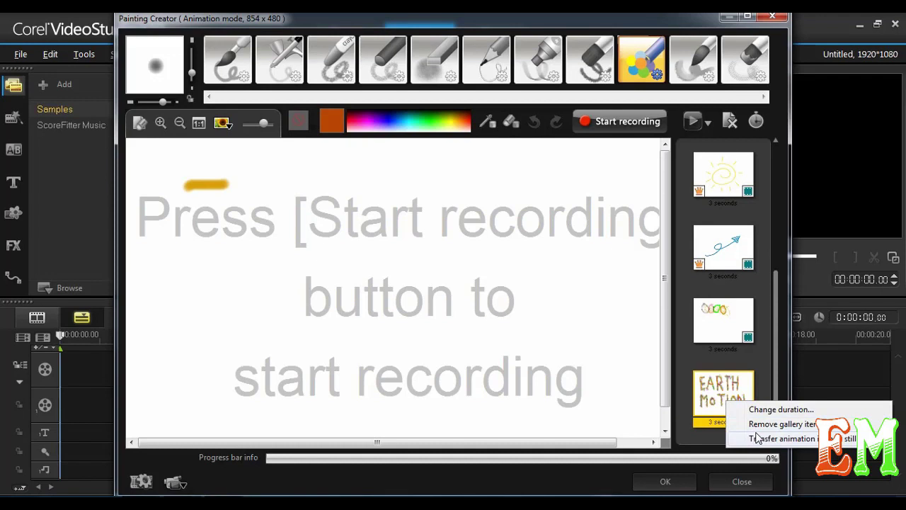
pyautogui.click(706, 362)
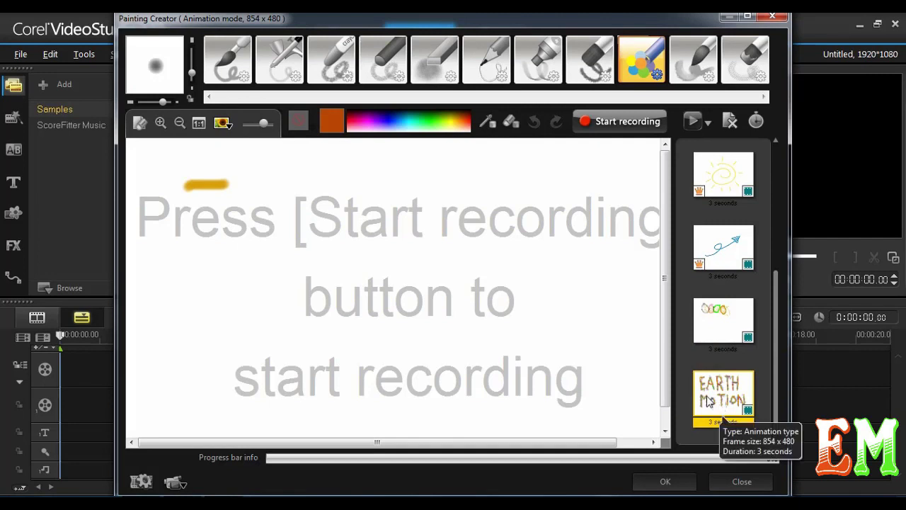
pyautogui.doubleClick(708, 401)
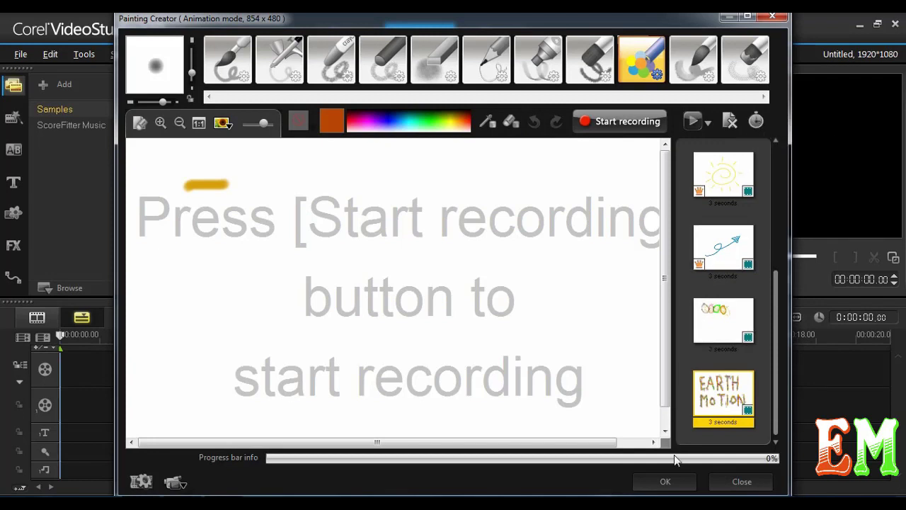
pyautogui.click(669, 482)
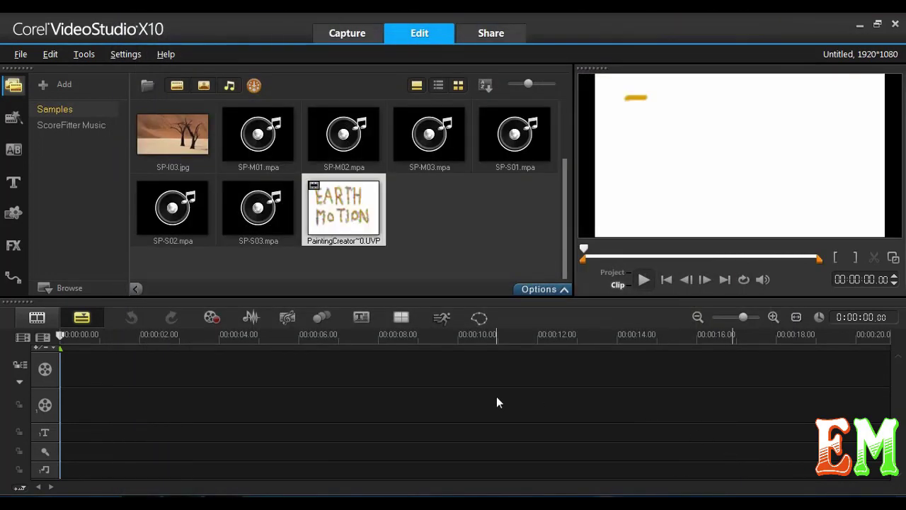
# - Place the Painting Creator animation at the start of the video track and play the project through from the beginning
pyautogui.moveTo(343, 209)
pyautogui.mouseDown()
pyautogui.moveTo(332, 333)
pyautogui.moveTo(158, 376)
pyautogui.moveTo(176, 360)
pyautogui.mouseUp()
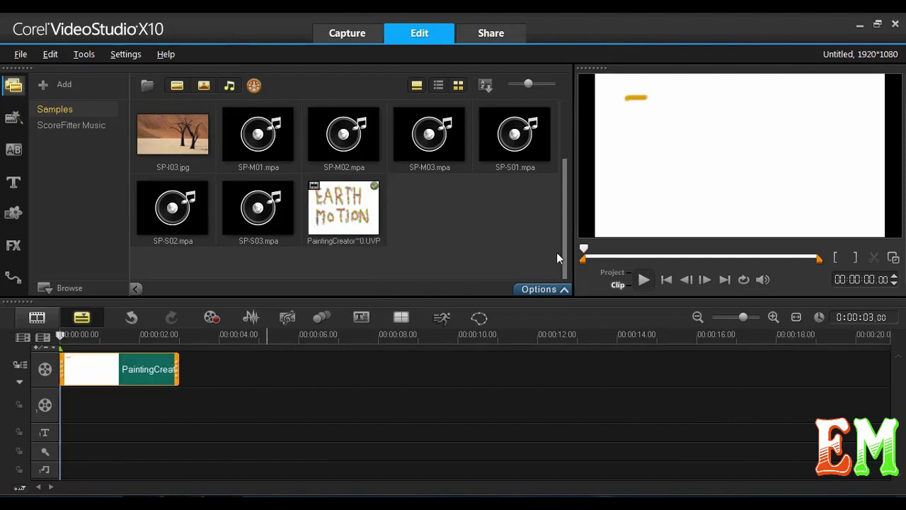
pyautogui.click(645, 281)
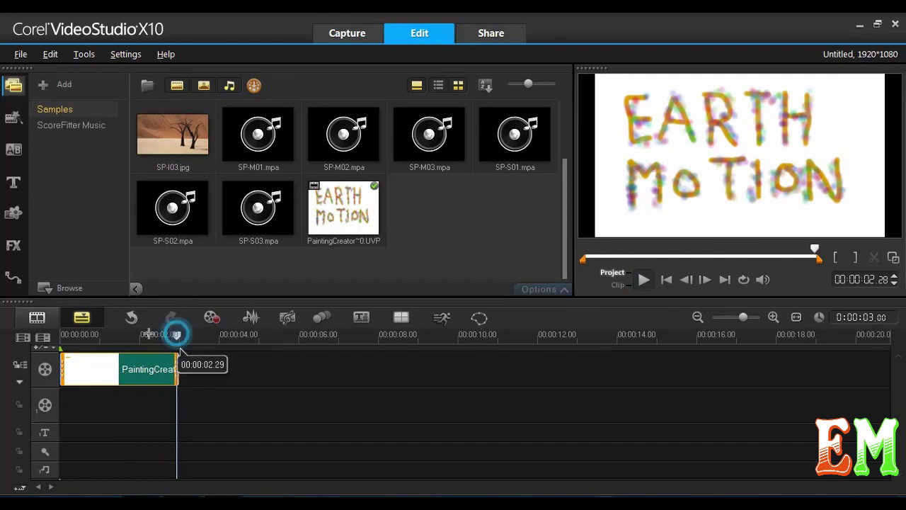
pyautogui.moveTo(177, 334); pyautogui.dragTo(61, 334)
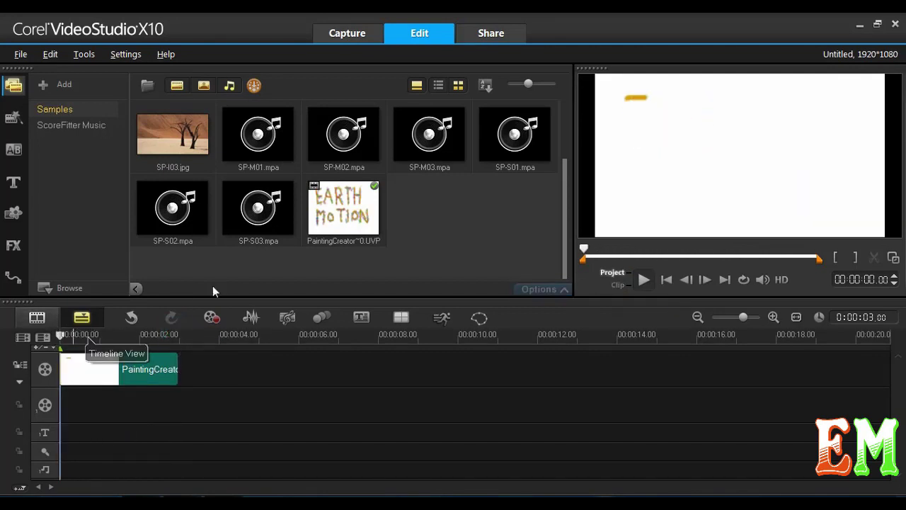
pyautogui.click(644, 279)
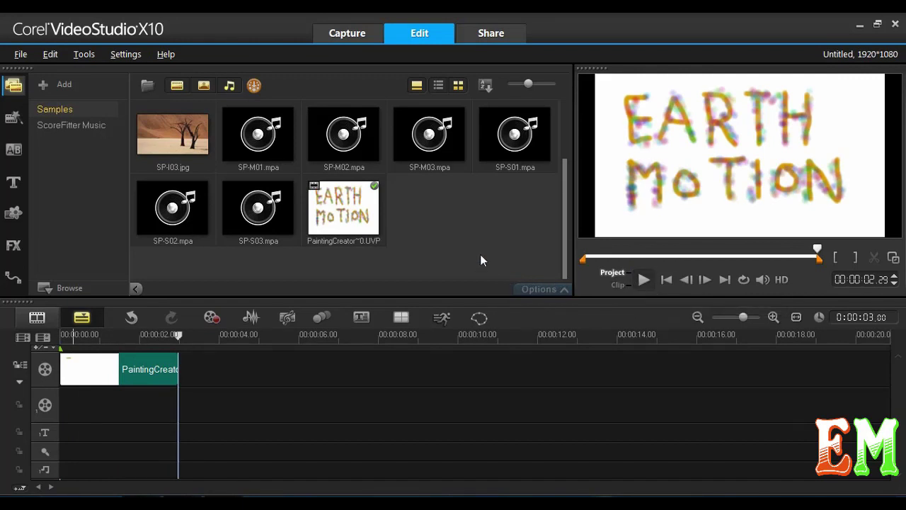
# - Take a snapshot of the animation's final frame and place it on the overlay track right after the animation clip
pyautogui.click(83, 54)
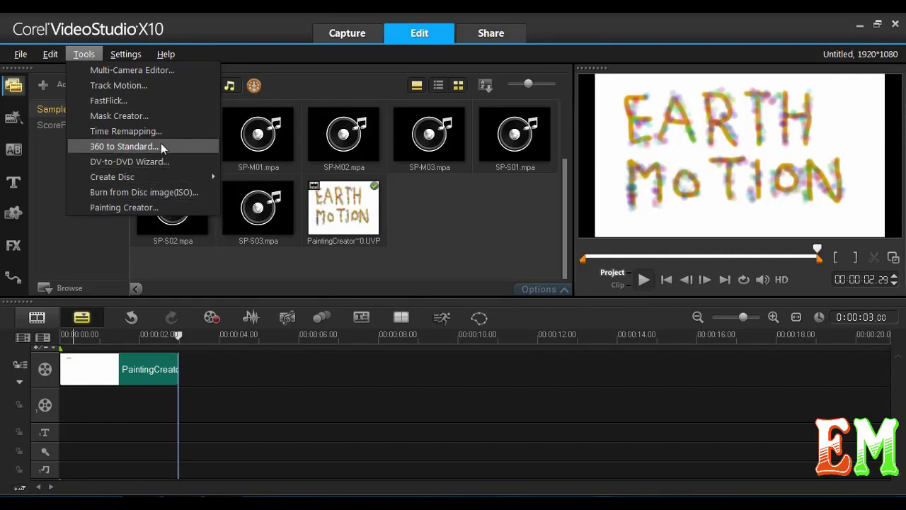
pyautogui.moveTo(57, 51)
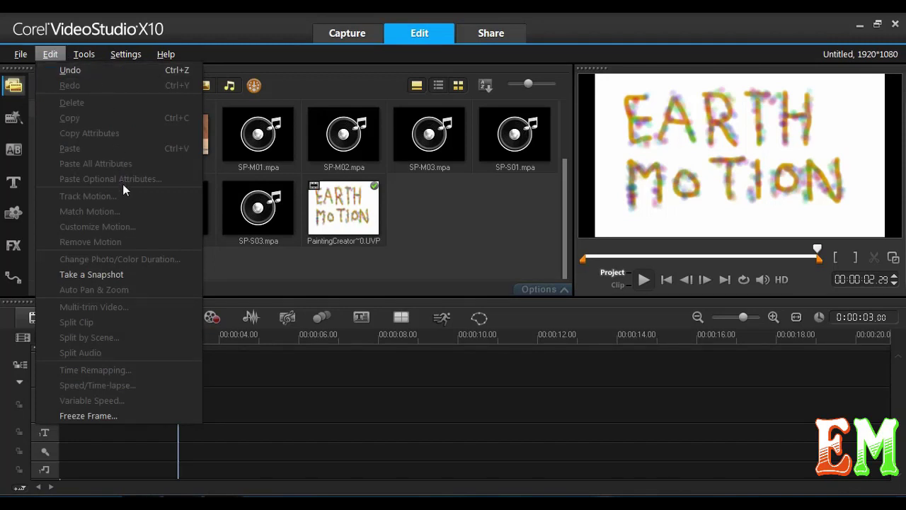
pyautogui.click(126, 274)
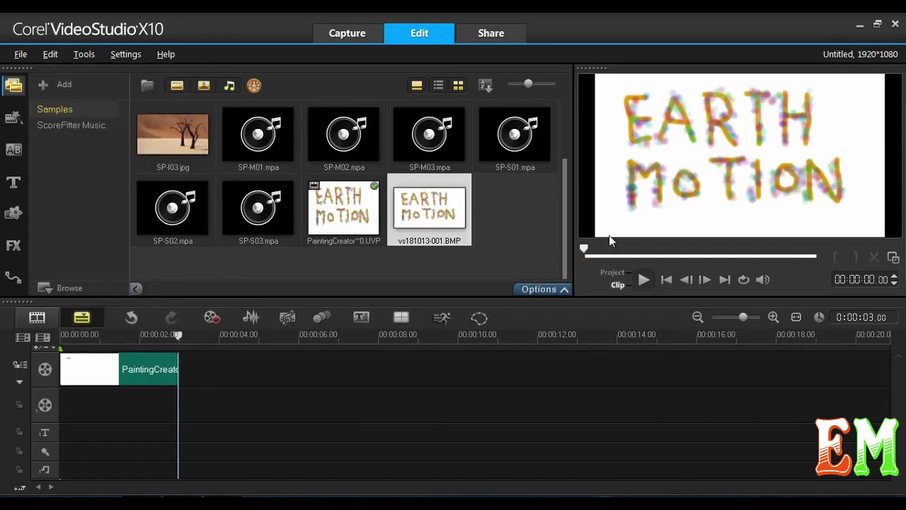
pyautogui.moveTo(429, 228)
pyautogui.mouseDown()
pyautogui.moveTo(285, 382)
pyautogui.moveTo(189, 400)
pyautogui.moveTo(182, 413)
pyautogui.moveTo(184, 405)
pyautogui.mouseUp()
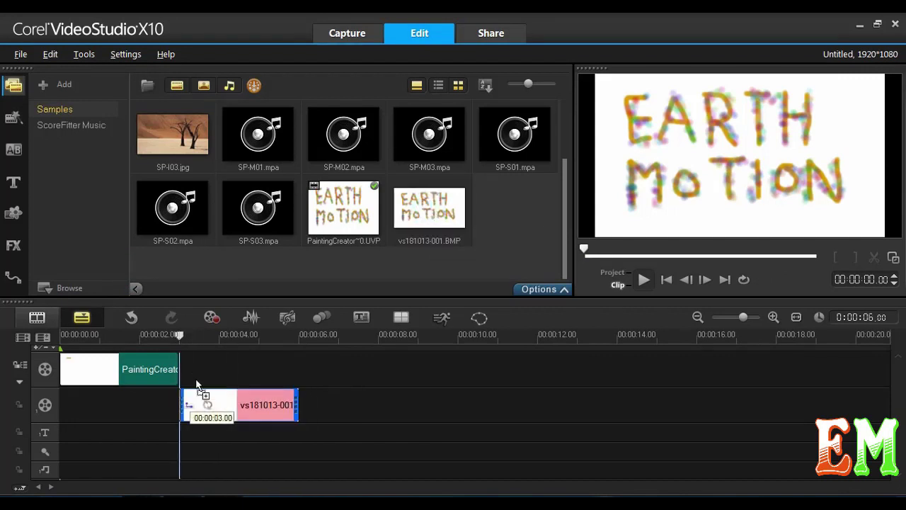
pyautogui.moveTo(179, 336)
pyautogui.mouseDown()
pyautogui.moveTo(250, 333)
pyautogui.moveTo(177, 345)
pyautogui.mouseUp()
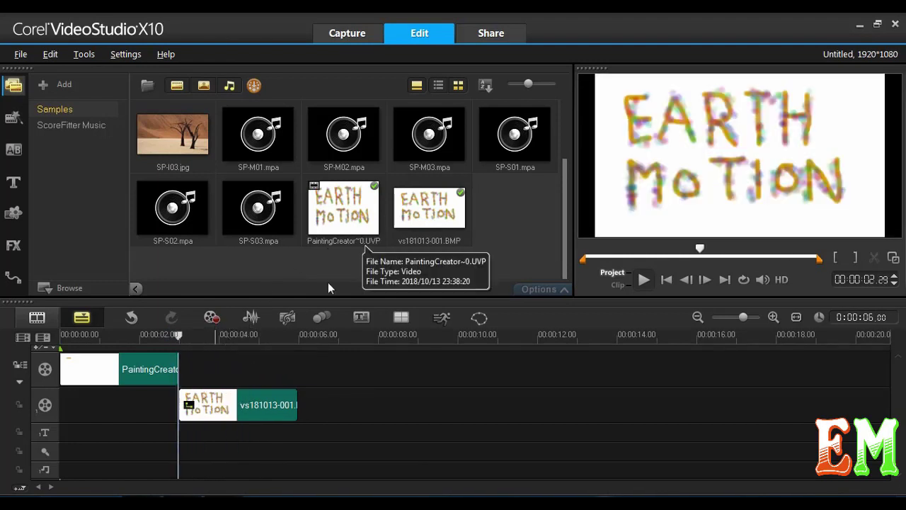
# - Move the snapshot clip to the start of the overlay track and enlarge it to cover the whole animation picture
pyautogui.moveTo(242, 409); pyautogui.dragTo(119, 424)
pyautogui.moveTo(663, 109); pyautogui.dragTo(594, 75)
pyautogui.moveTo(812, 195); pyautogui.dragTo(884, 236)
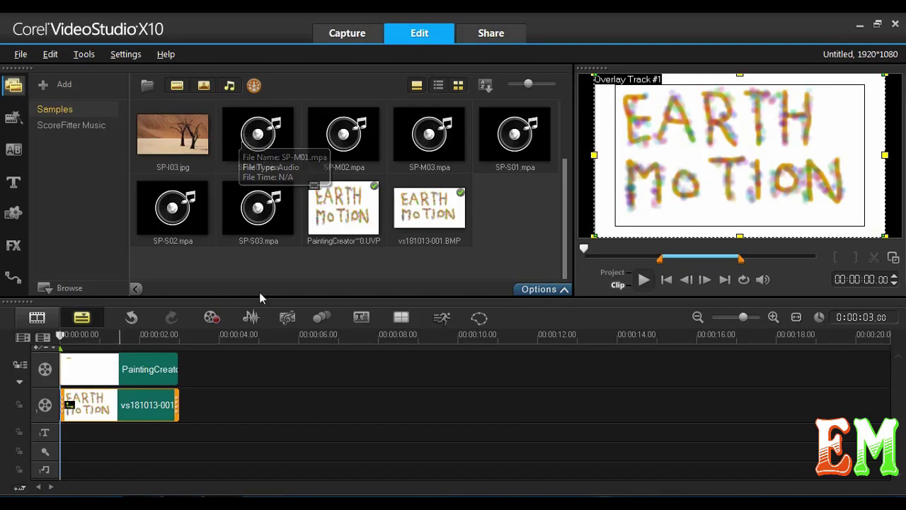
# - Open the overlay snapshot's color correction and set its saturation to 42 and hue to -55
pyautogui.doubleClick(135, 405)
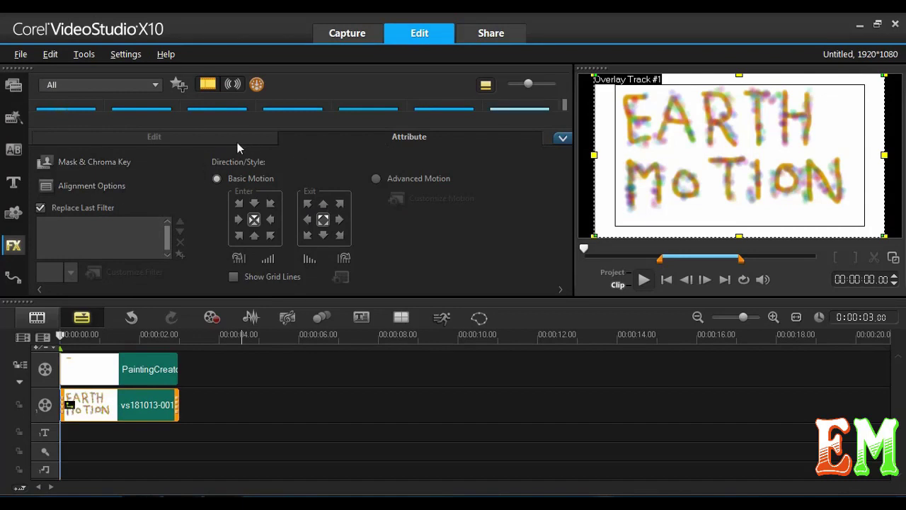
pyautogui.click(189, 142)
pyautogui.click(83, 218)
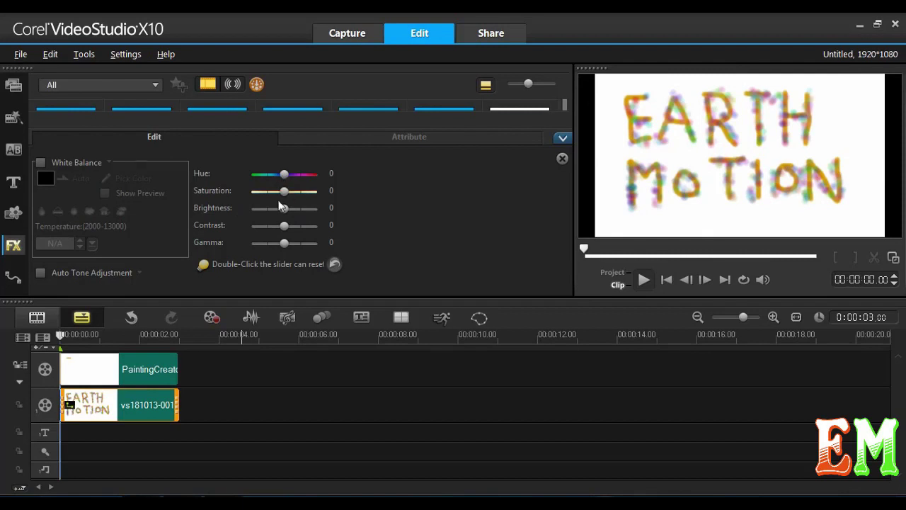
pyautogui.moveTo(284, 191); pyautogui.dragTo(300, 196)
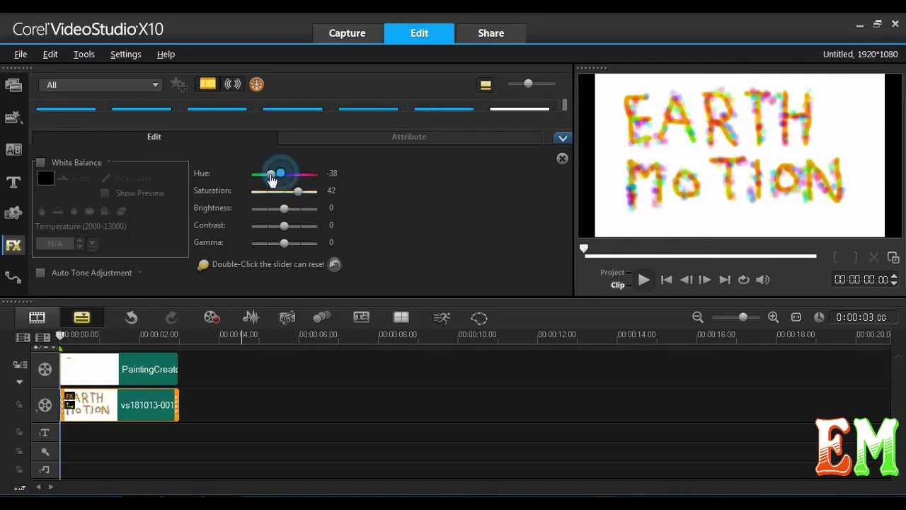
pyautogui.moveTo(270, 179); pyautogui.dragTo(267, 180)
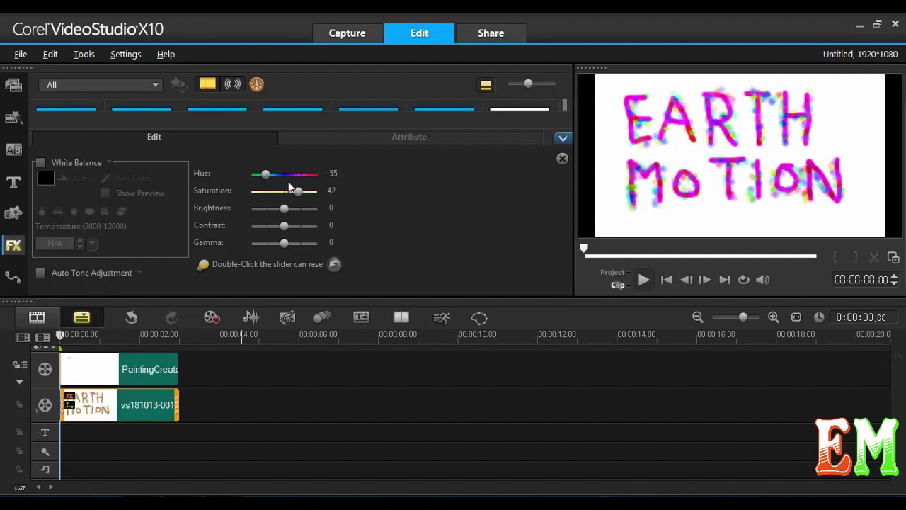
# - Try the snapshot right after the animation on the overlay track, scrub the project there, and return the clip to the track's start
pyautogui.moveTo(131, 401); pyautogui.dragTo(226, 401)
pyautogui.click(181, 337)
pyautogui.moveTo(180, 336)
pyautogui.mouseDown()
pyautogui.moveTo(212, 330)
pyautogui.moveTo(165, 332)
pyautogui.mouseUp()
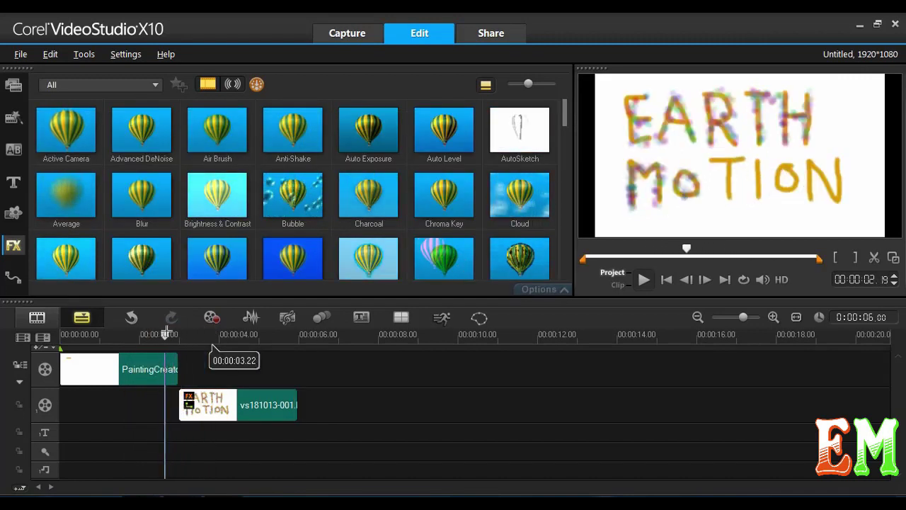
pyautogui.moveTo(238, 405); pyautogui.dragTo(119, 403)
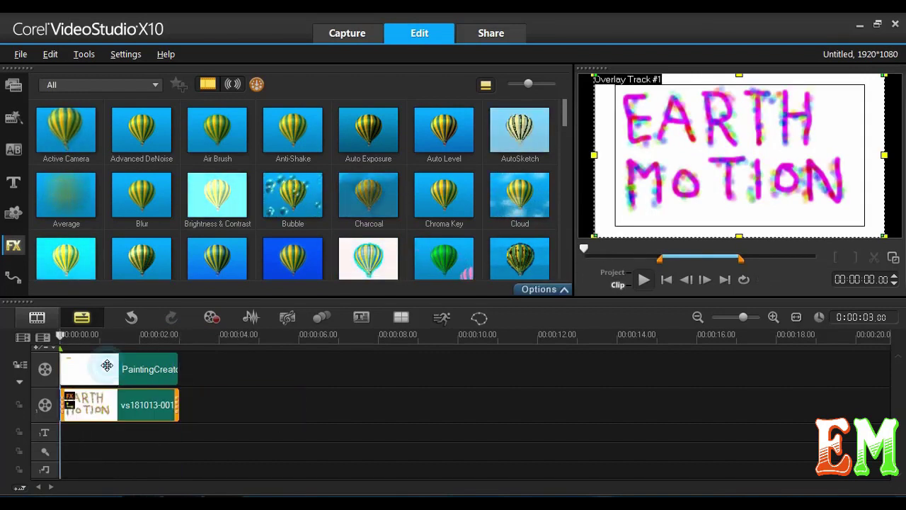
pyautogui.click(106, 365)
pyautogui.rightClick(104, 375)
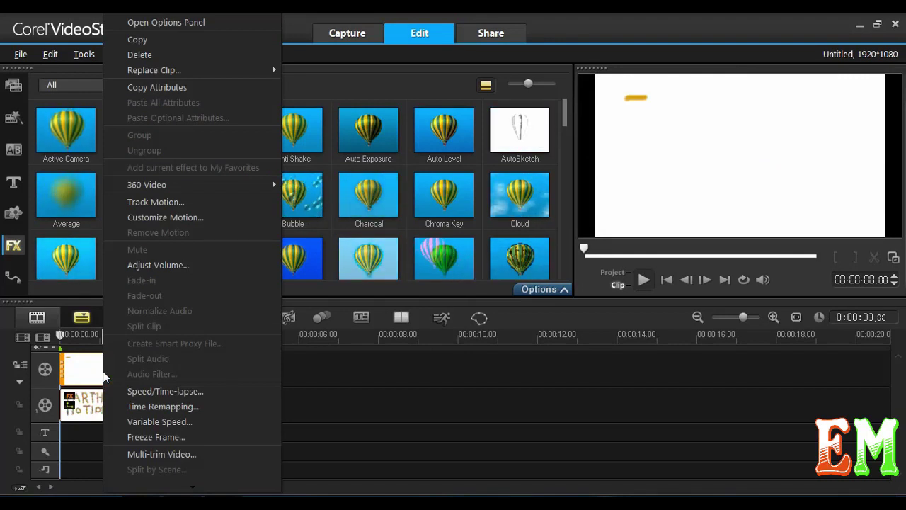
pyautogui.moveTo(265, 184)
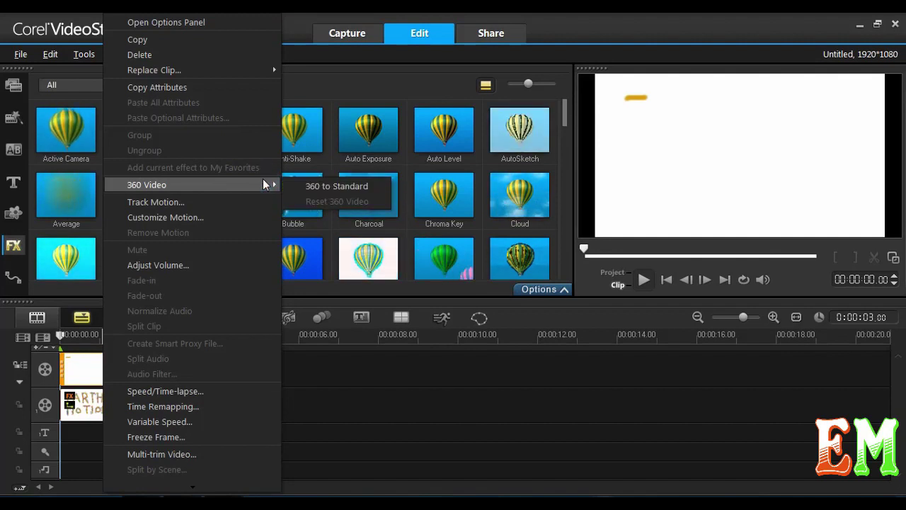
pyautogui.click(72, 418)
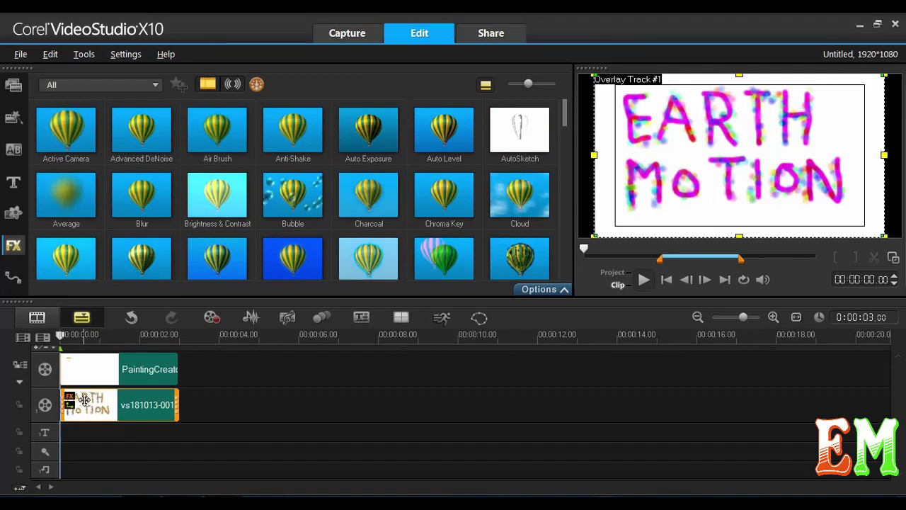
# - Open the overlay track's transparency editing and lower the whole track's opacity to about 30
pyautogui.rightClick(54, 396)
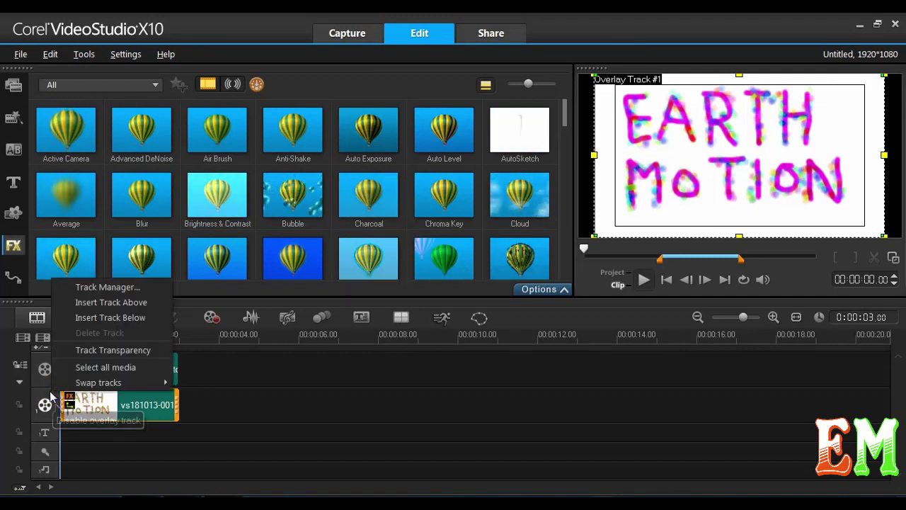
pyautogui.moveTo(75, 383)
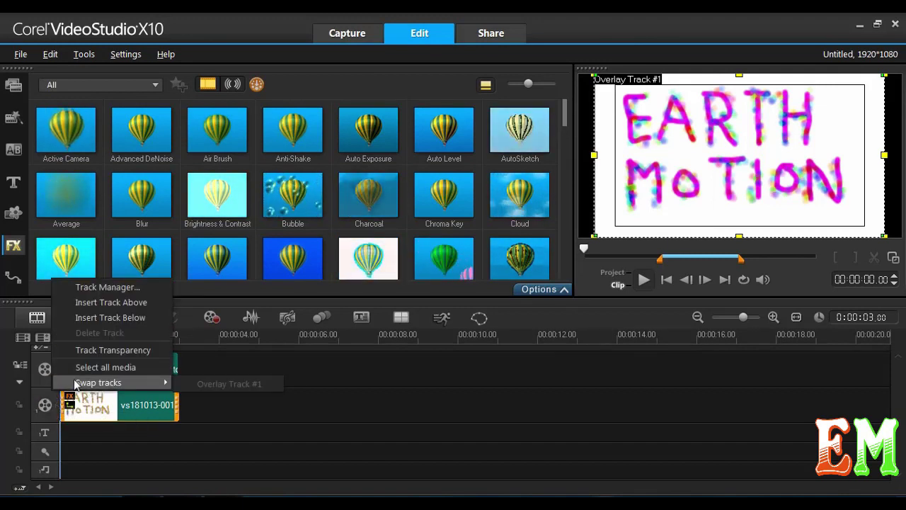
pyautogui.click(92, 357)
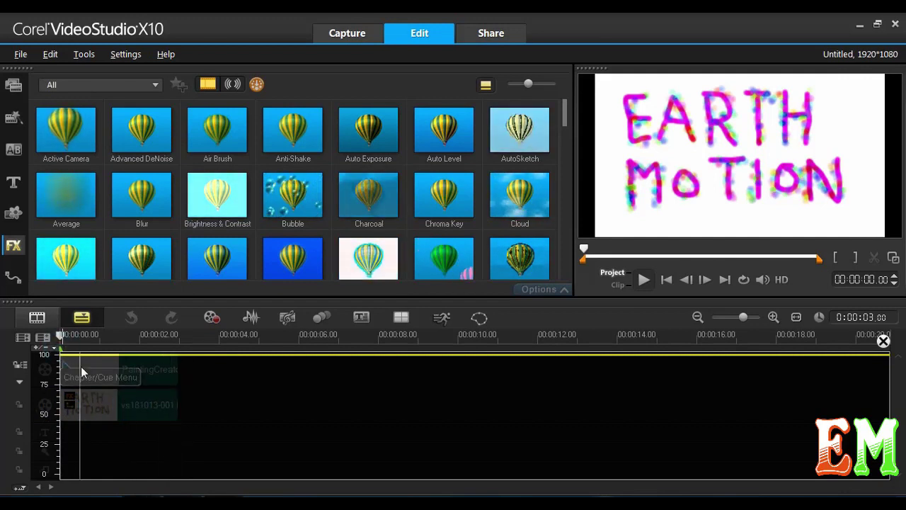
pyautogui.moveTo(62, 354); pyautogui.dragTo(120, 435)
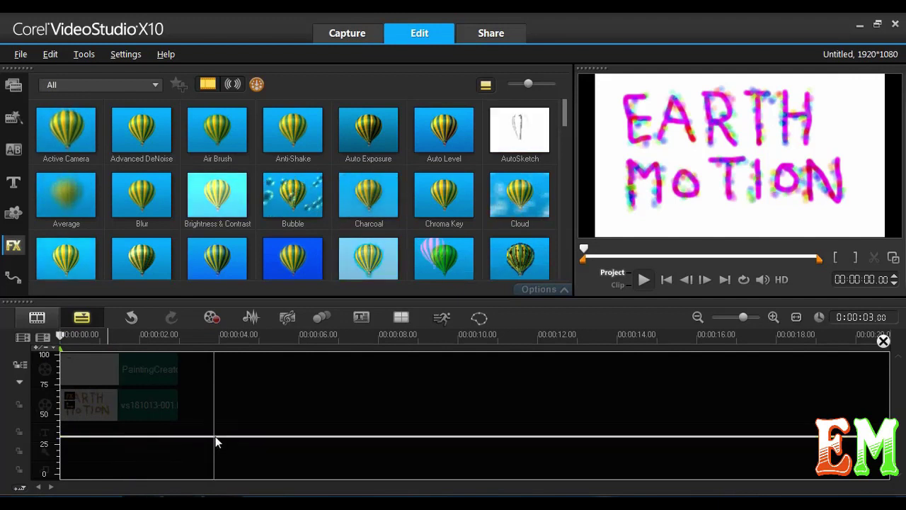
pyautogui.click(216, 436)
pyautogui.rightClick(215, 438)
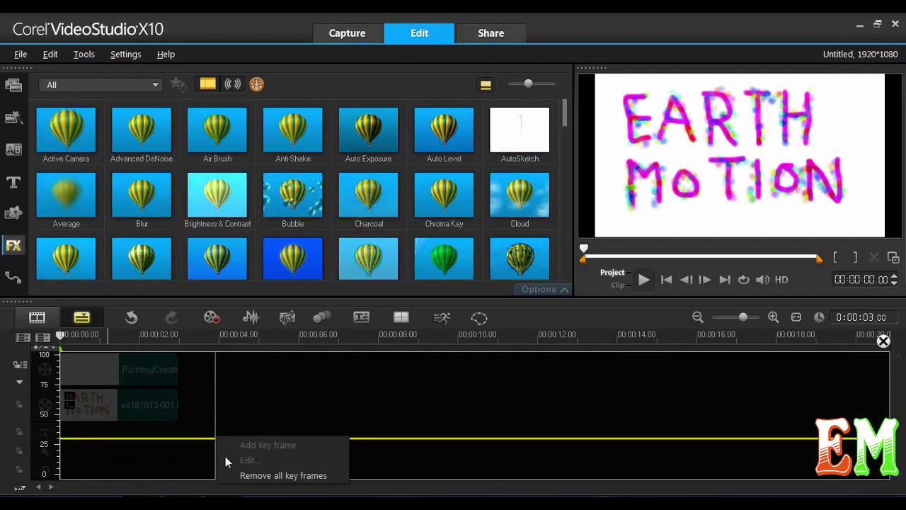
# - Add key frames that dip the overlay track's opacity from 100 to about 37 and back to 100, and play the project
pyautogui.click(194, 439)
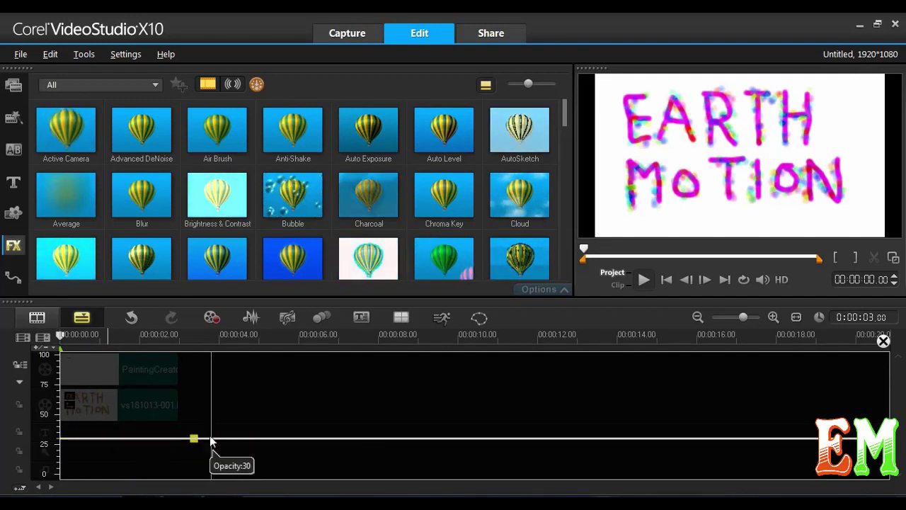
pyautogui.click(195, 438)
pyautogui.moveTo(196, 440)
pyautogui.mouseDown()
pyautogui.moveTo(187, 356)
pyautogui.moveTo(208, 357)
pyautogui.moveTo(209, 430)
pyautogui.mouseUp()
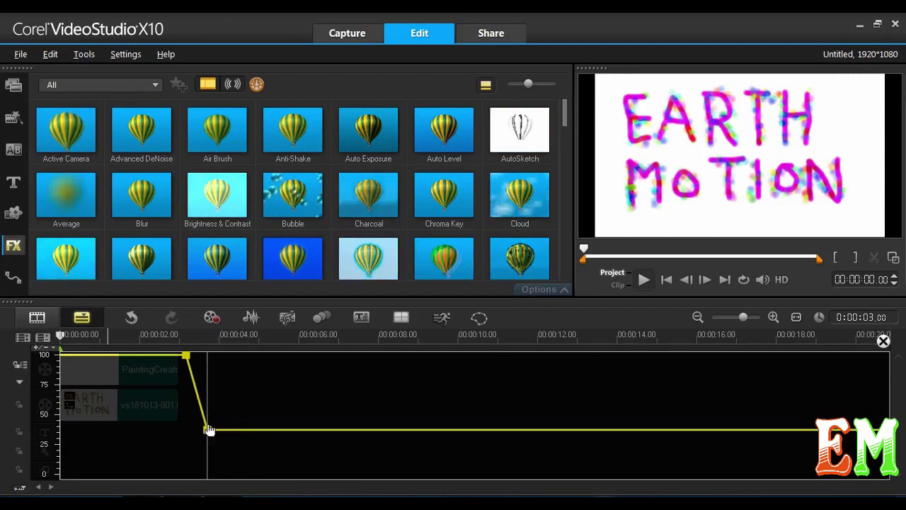
pyautogui.moveTo(352, 429); pyautogui.dragTo(396, 358)
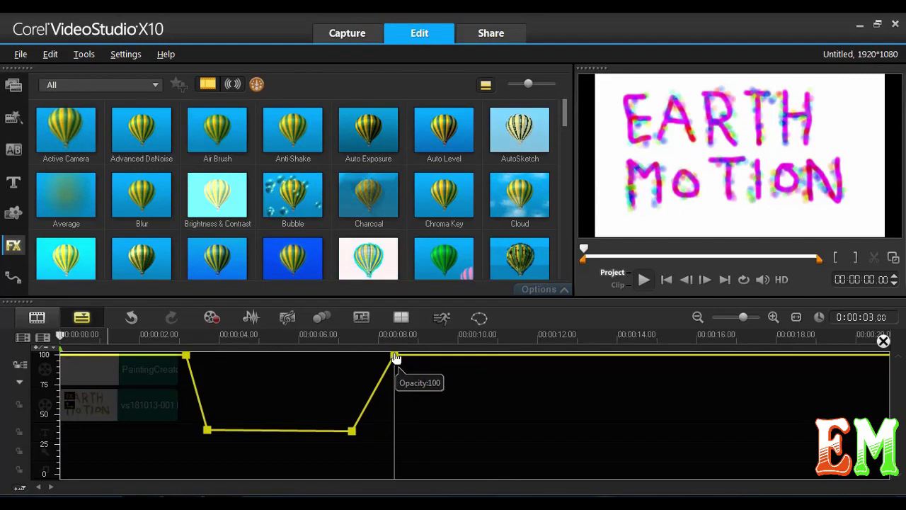
pyautogui.click(883, 340)
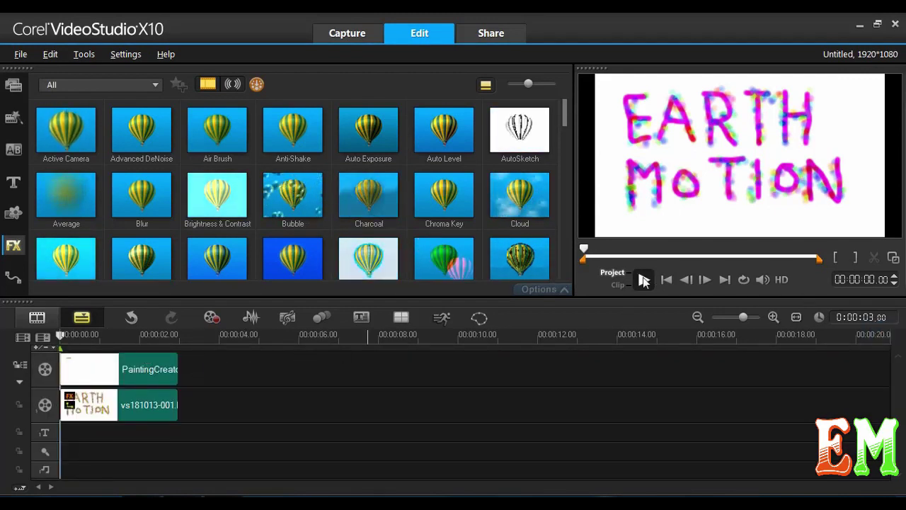
pyautogui.click(642, 279)
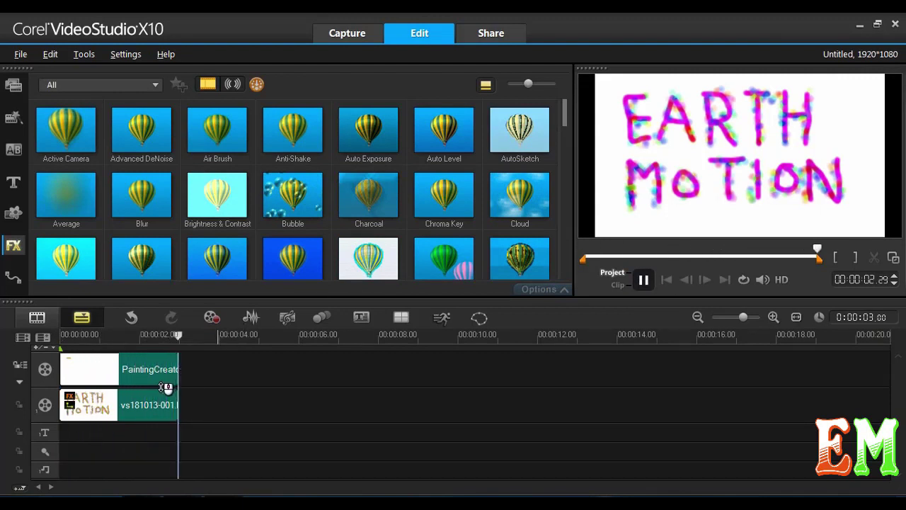
# - Delete the snapshot clip from the overlay track and the Painting Creator animation from the video track
pyautogui.click(120, 404)
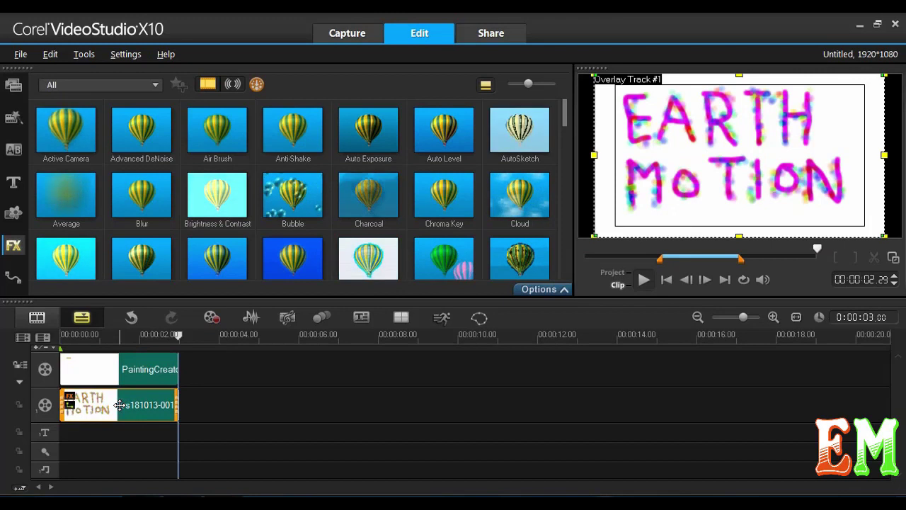
pyautogui.press('Delete')
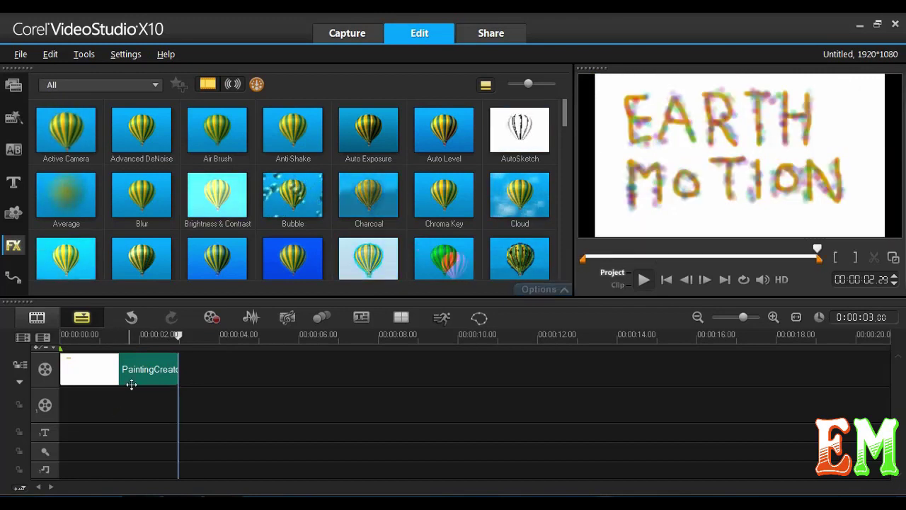
pyautogui.click(131, 384)
pyautogui.press('Delete')
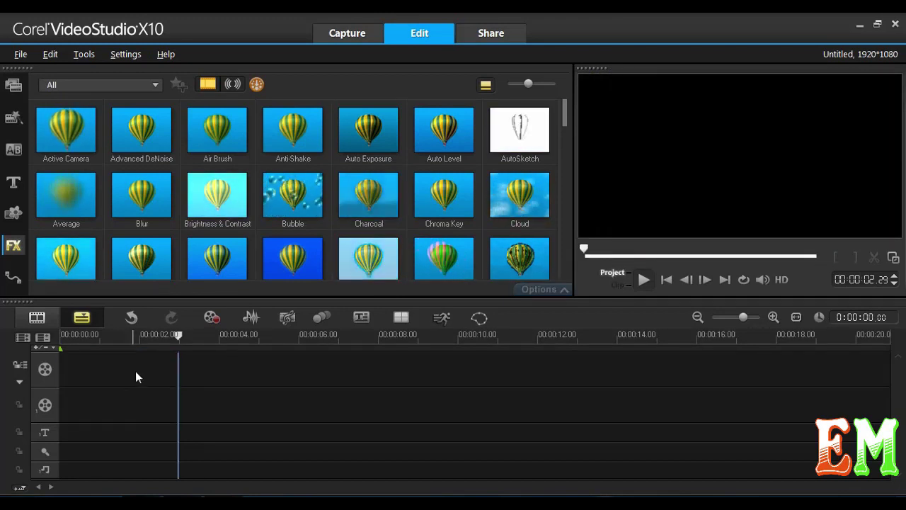
# - Place the sample video SP-V02.mp4 at the start of the video track, declining to match the project settings to it
pyautogui.click(13, 85)
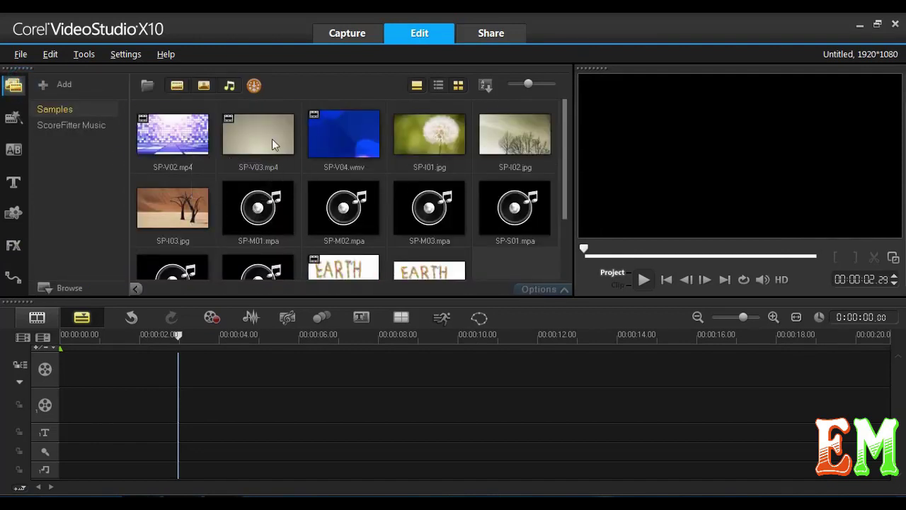
pyautogui.moveTo(174, 131); pyautogui.dragTo(105, 373)
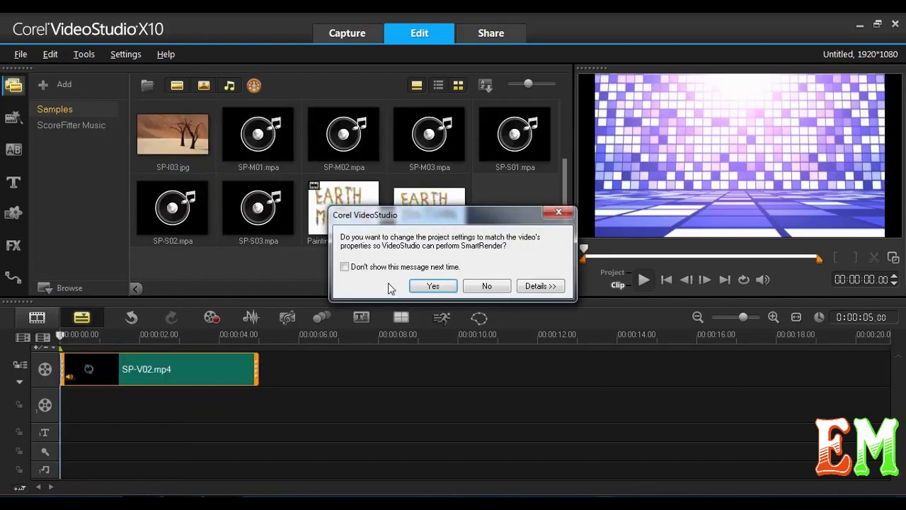
pyautogui.click(476, 284)
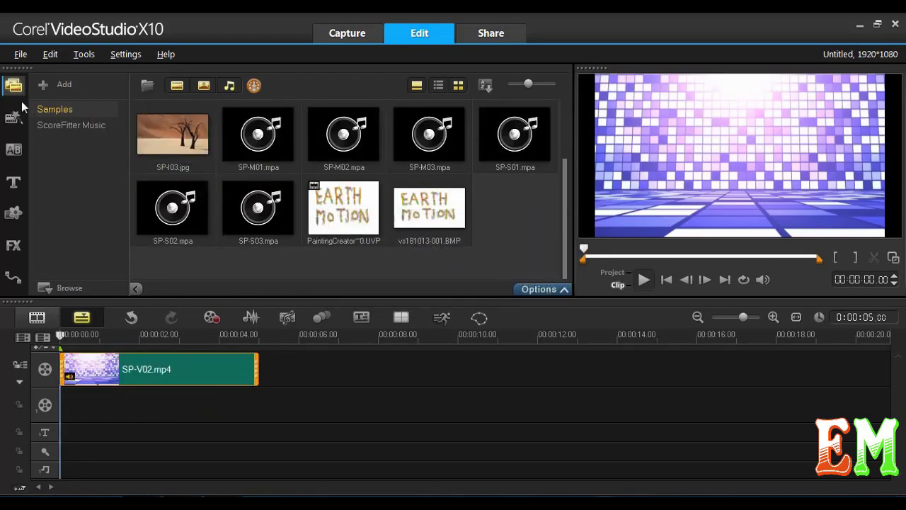
# - Filter the Samples library to show only video clips, hiding photos and audio files
pyautogui.click(77, 112)
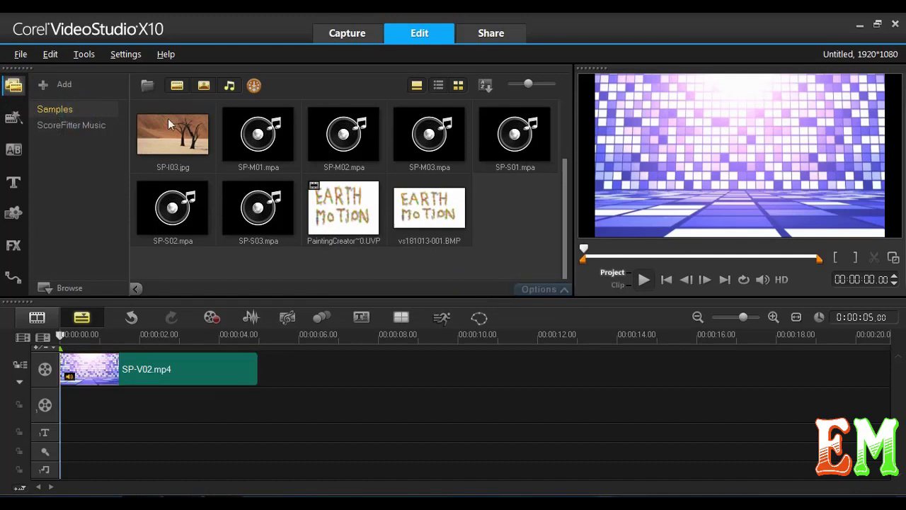
pyautogui.click(177, 85)
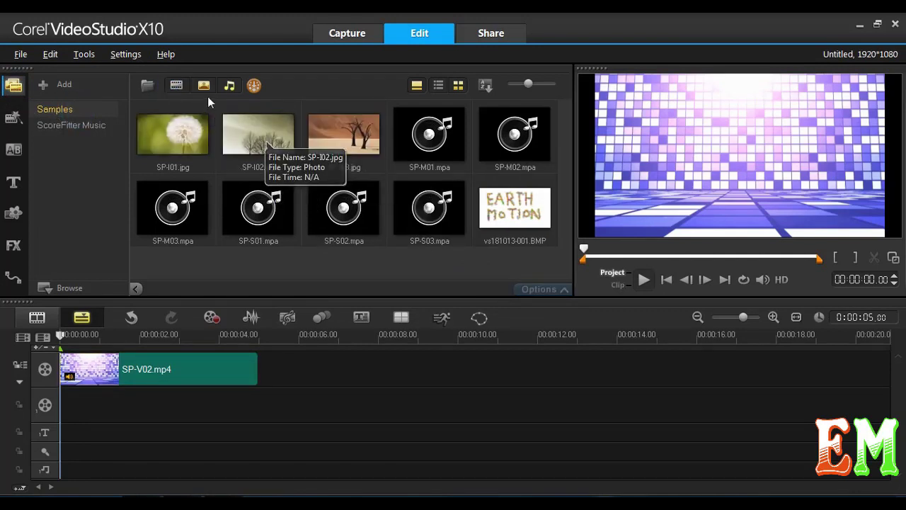
pyautogui.click(204, 86)
pyautogui.click(227, 86)
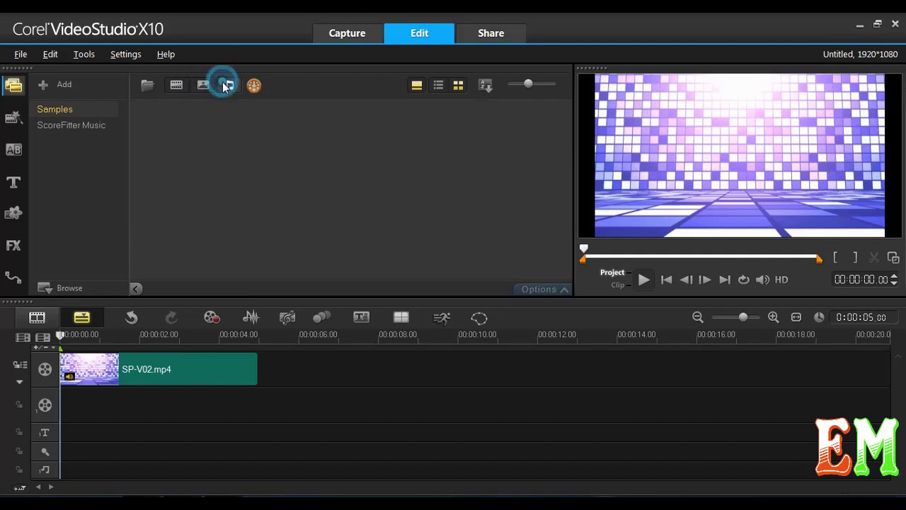
pyautogui.click(175, 85)
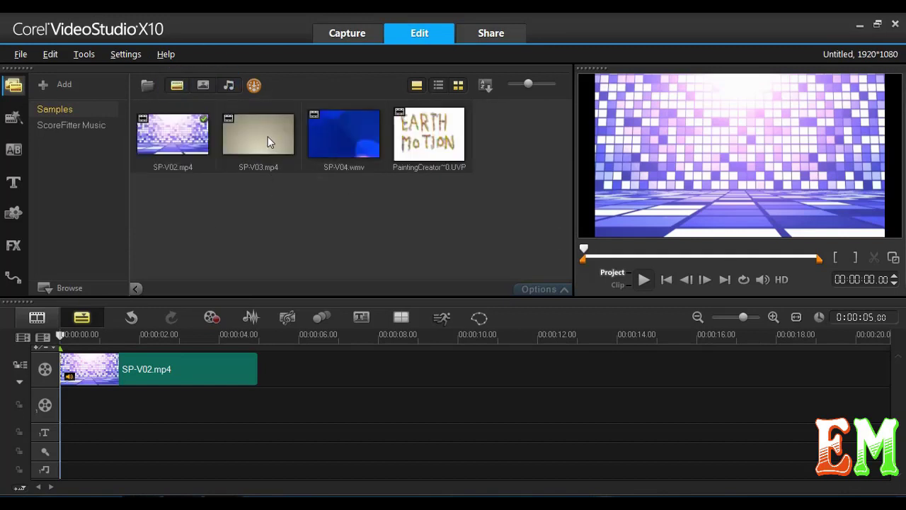
# - Place SP-V04.wmv at the start of the overlay track and fit it to the screen
pyautogui.moveTo(350, 122); pyautogui.dragTo(126, 412)
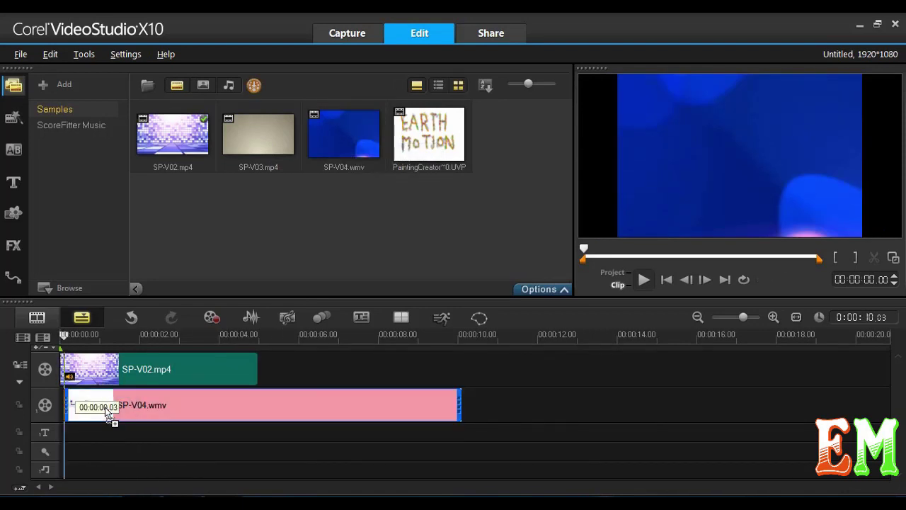
pyautogui.moveTo(200, 400); pyautogui.dragTo(201, 402)
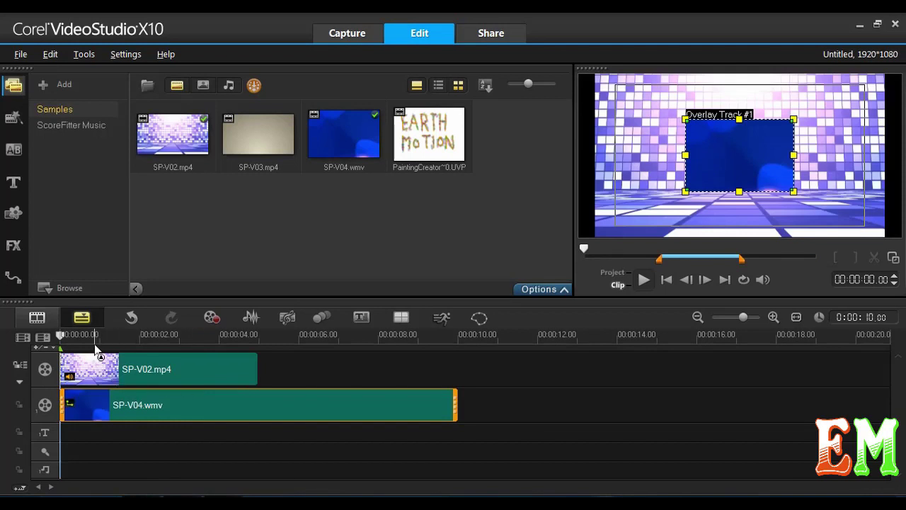
pyautogui.rightClick(722, 142)
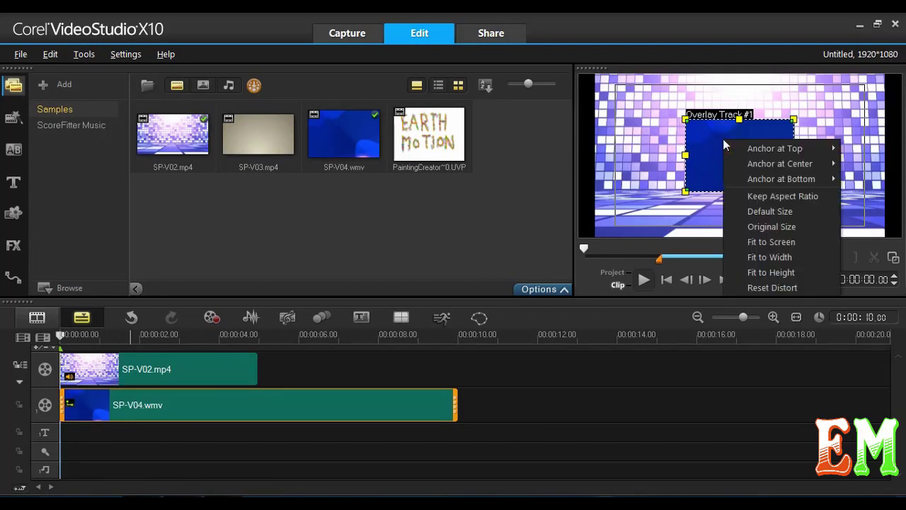
pyautogui.click(790, 227)
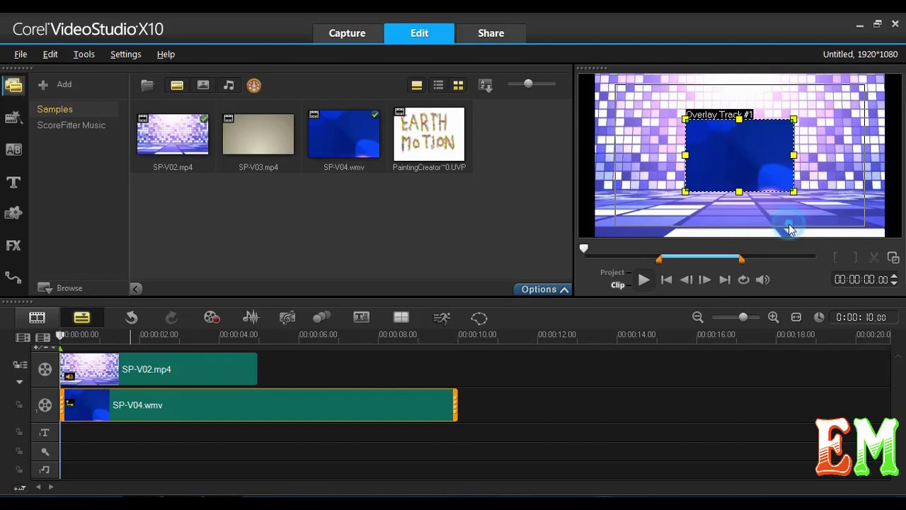
pyautogui.rightClick(725, 140)
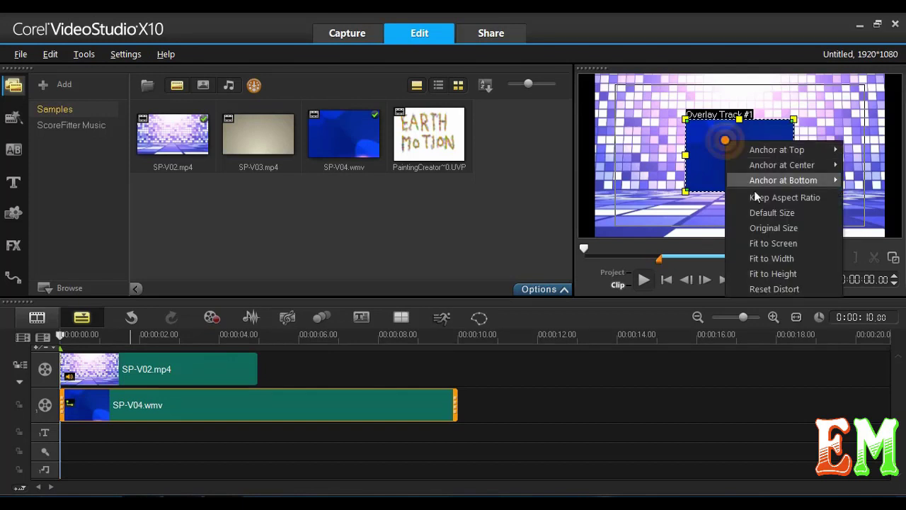
pyautogui.click(784, 214)
pyautogui.rightClick(724, 140)
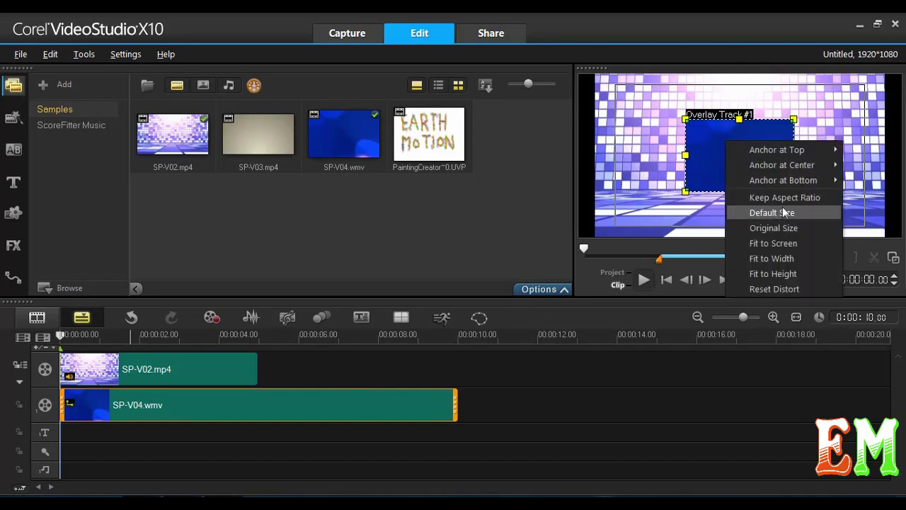
pyautogui.click(773, 242)
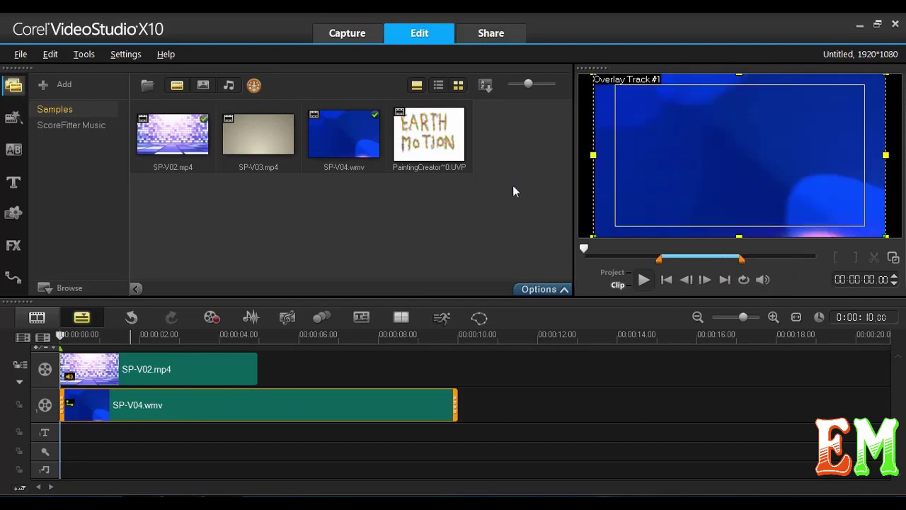
# - Show the overlay track's transparency curve and add a key frame at its start with about 50 opacity
pyautogui.rightClick(43, 405)
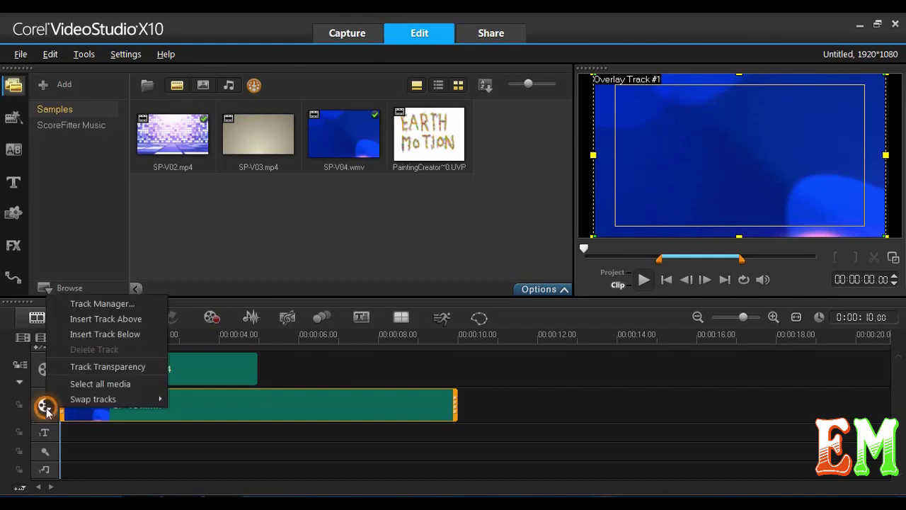
pyautogui.click(115, 365)
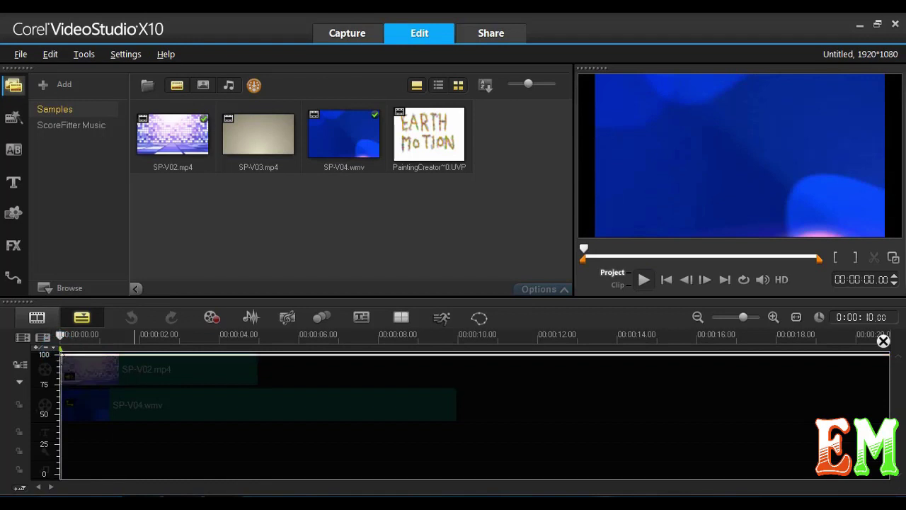
pyautogui.rightClick(61, 352)
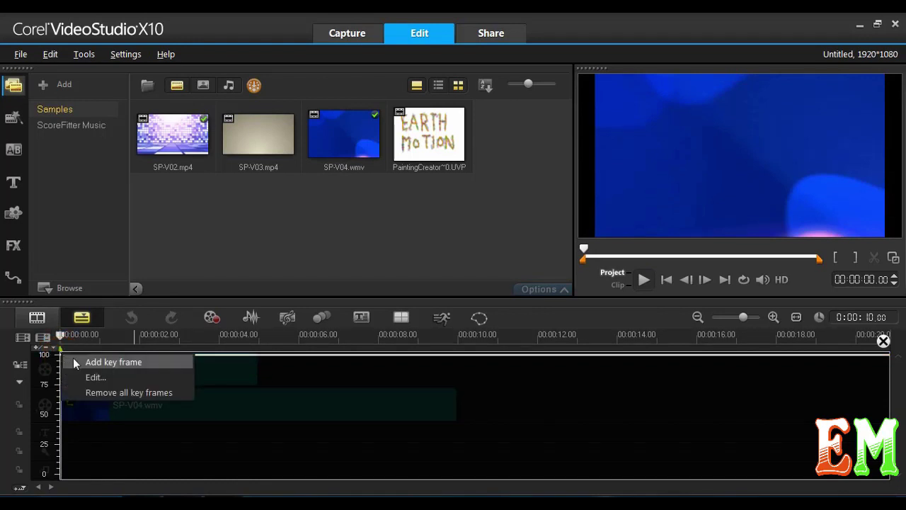
pyautogui.click(73, 359)
pyautogui.moveTo(62, 353); pyautogui.dragTo(62, 416)
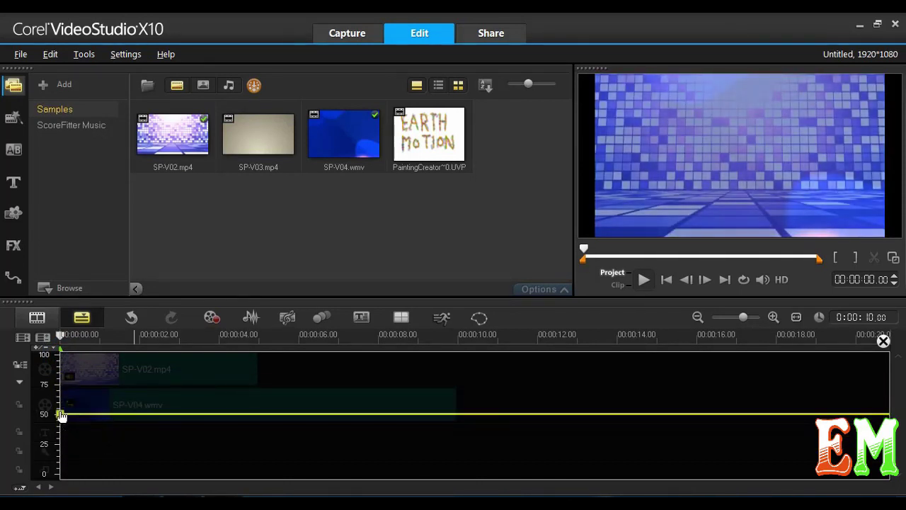
# - Add key frames that hold about 50 opacity, raise it to 100 around 3 seconds, and lower it to 47 around 4 seconds
pyautogui.click(157, 414)
pyautogui.click(182, 415)
pyautogui.moveTo(182, 415); pyautogui.dragTo(181, 354)
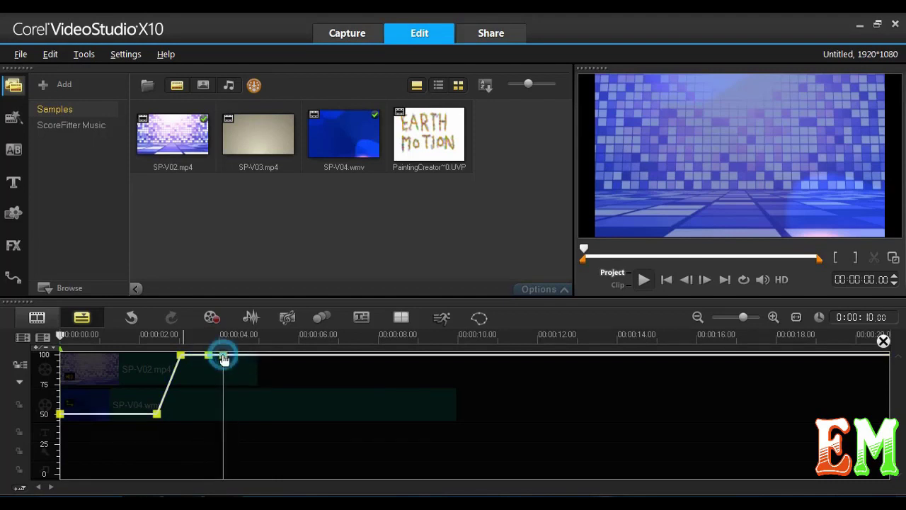
pyautogui.moveTo(222, 356); pyautogui.dragTo(224, 421)
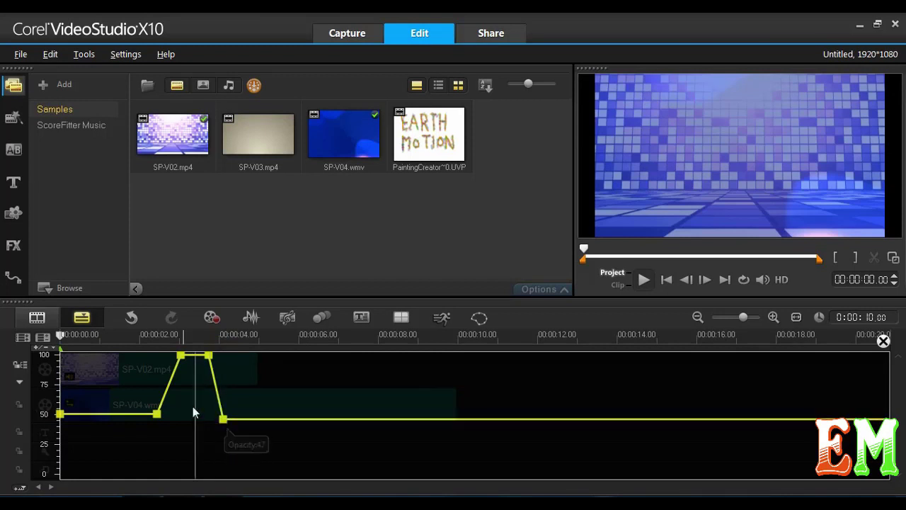
# - Add an opacity peak of 100 around 0.8 seconds, returning to about 50 shortly after 1 second
pyautogui.click(90, 414)
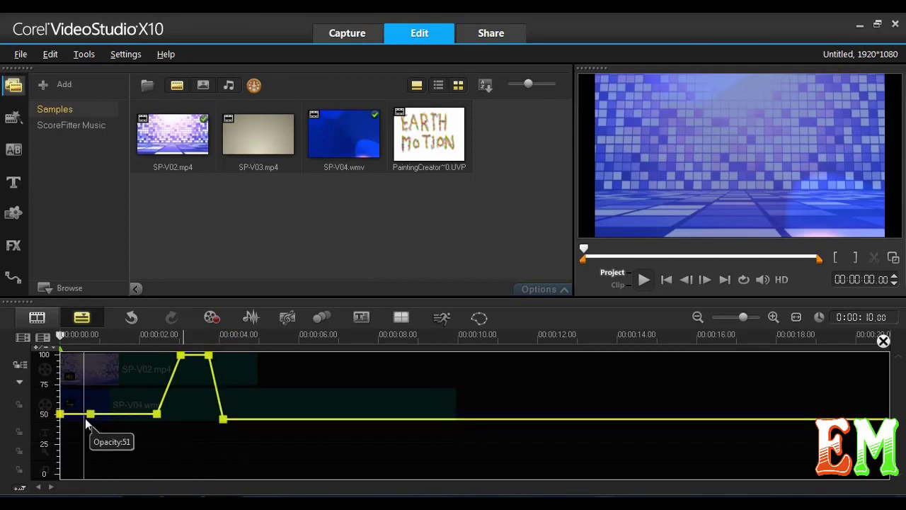
pyautogui.moveTo(90, 415); pyautogui.dragTo(92, 356)
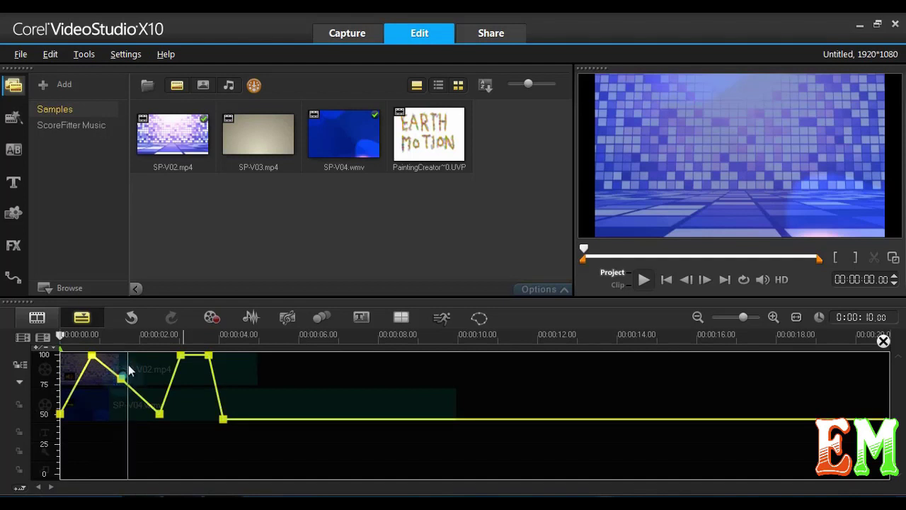
pyautogui.click(124, 382)
pyautogui.moveTo(130, 393); pyautogui.dragTo(106, 413)
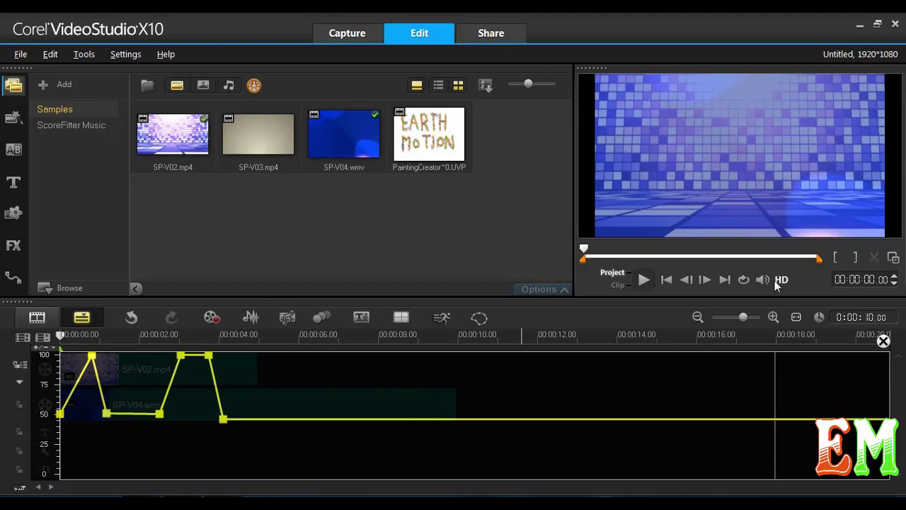
# - Close the track transparency view and play the project to preview the blended overlay
pyautogui.click(881, 340)
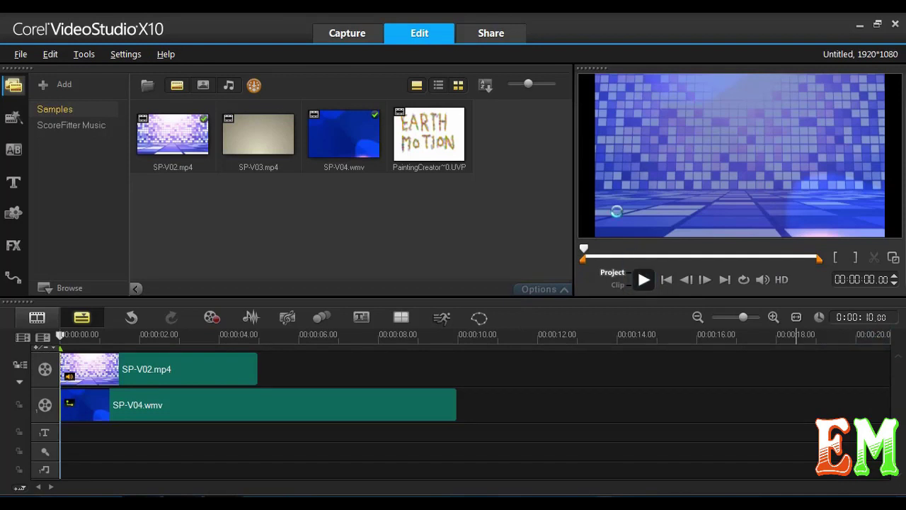
pyautogui.press('space')
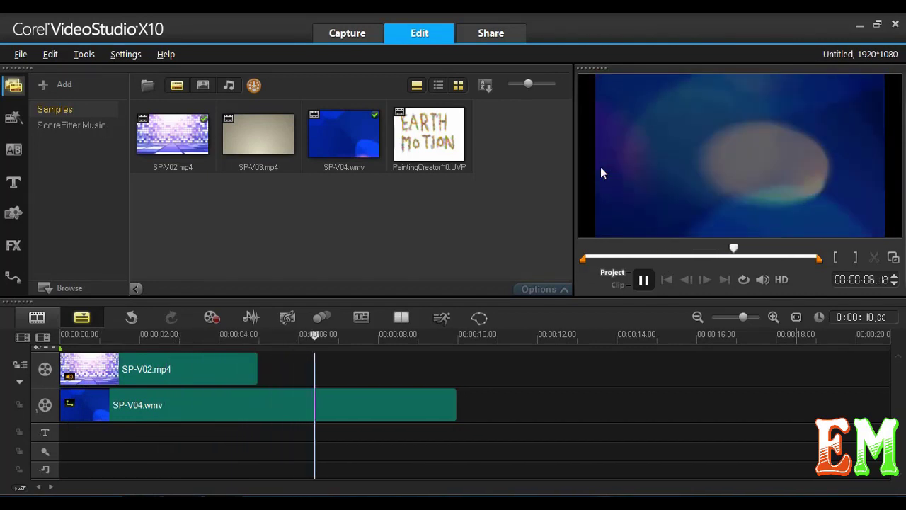
# - Stop playback and delete SP-V02.mp4 and SP-V04.wmv from the timeline
pyautogui.click(243, 366)
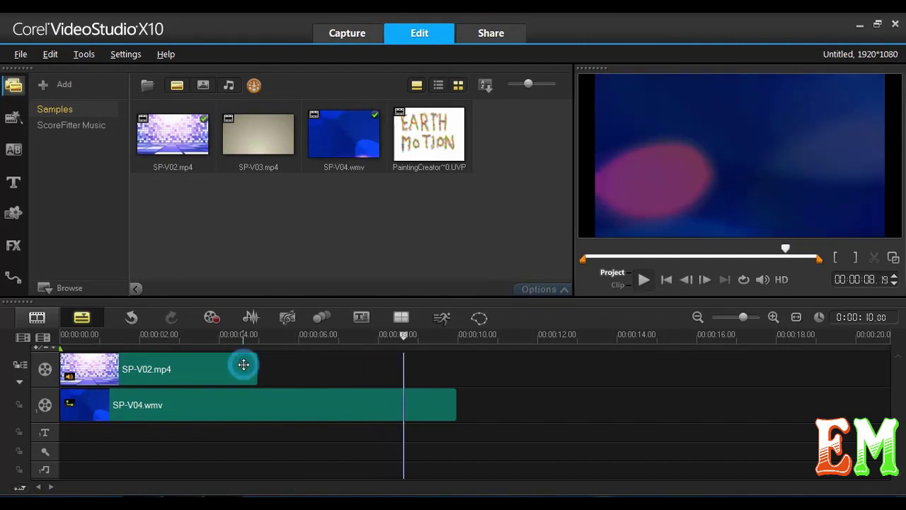
pyautogui.click(265, 406)
pyautogui.press('Delete')
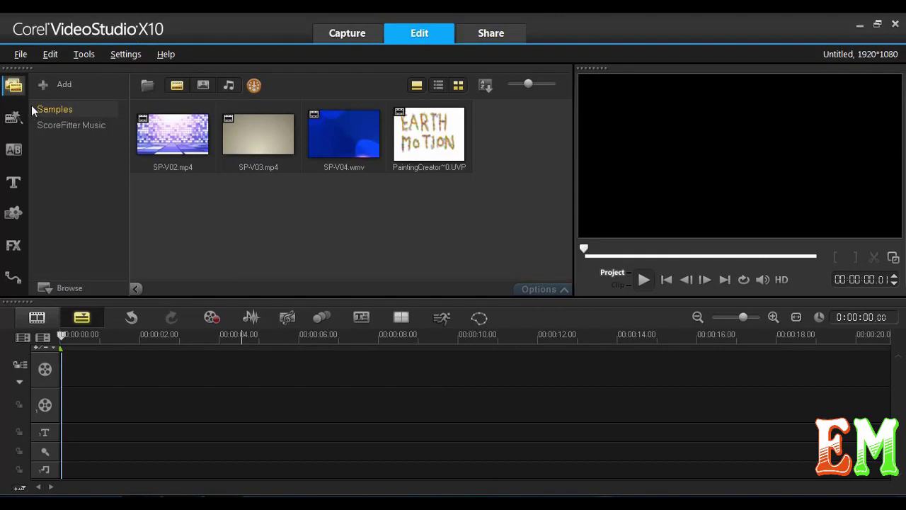
# - Start inserting media files into the Samples library and browse to folder 08 inside PROJECT > shoot me vedio on drive D
pyautogui.rightClick(201, 227)
pyautogui.click(238, 252)
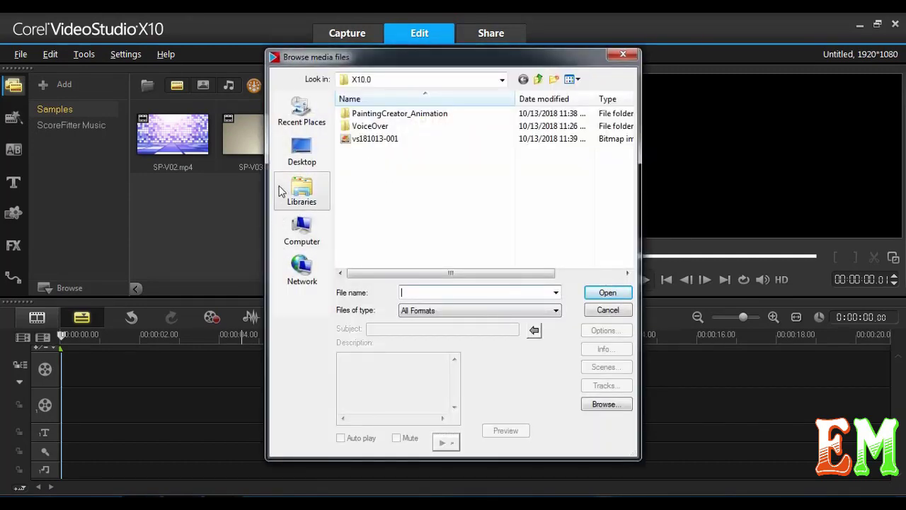
pyautogui.click(304, 244)
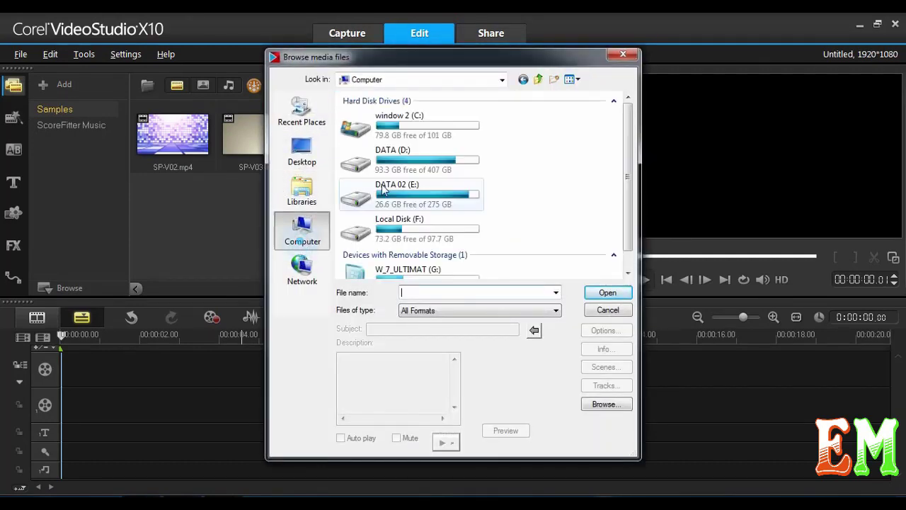
pyautogui.doubleClick(411, 162)
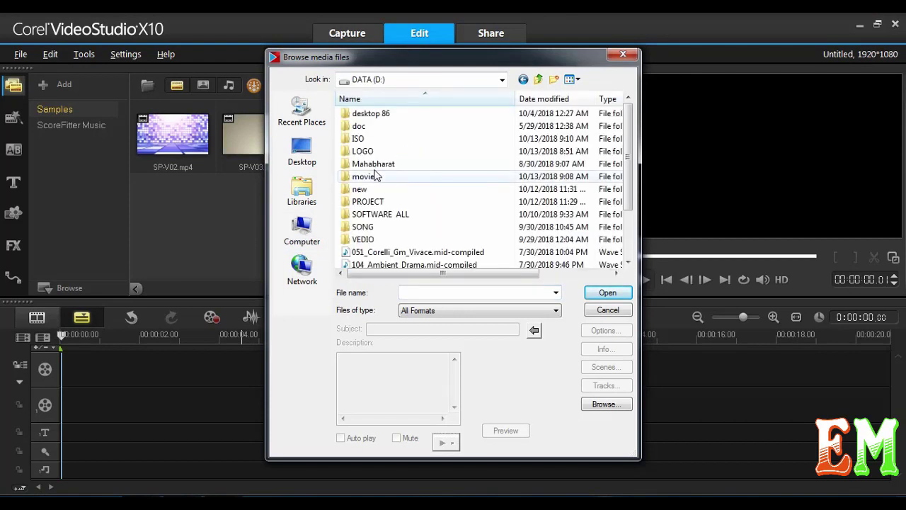
pyautogui.doubleClick(368, 201)
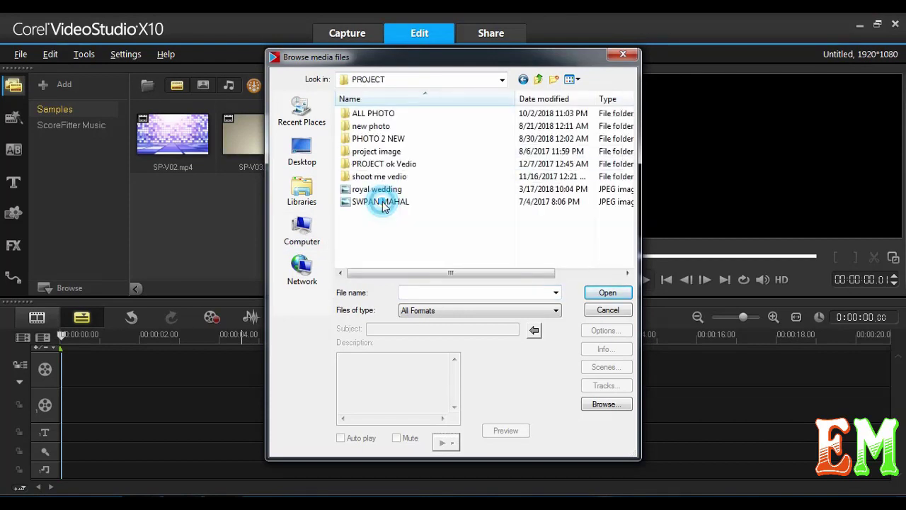
pyautogui.doubleClick(383, 164)
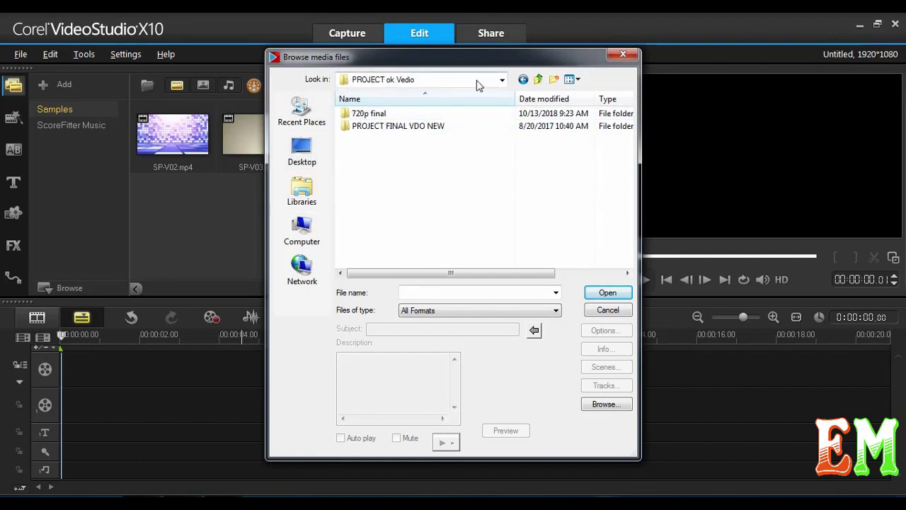
pyautogui.click(536, 84)
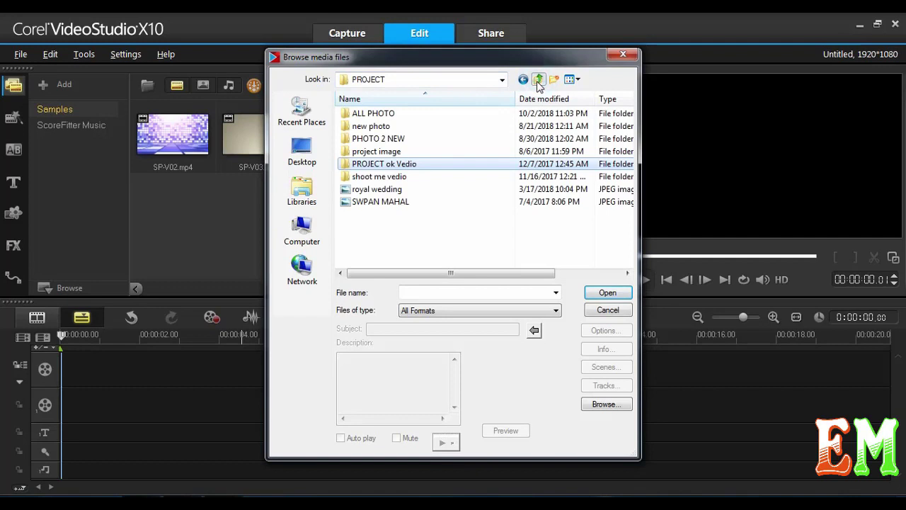
pyautogui.doubleClick(365, 175)
pyautogui.doubleClick(355, 214)
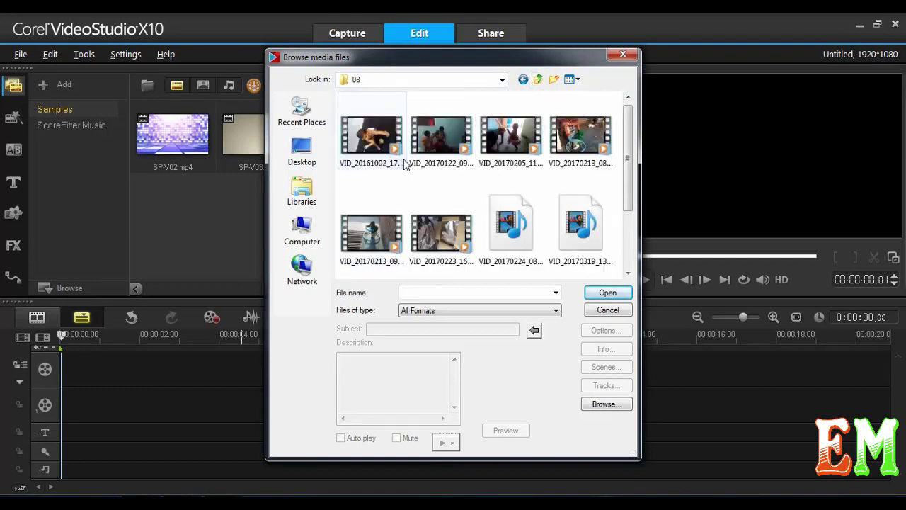
# - Import the videos VID_20170319_133428 and VID_20170213_090128 into the library
pyautogui.scroll(-2, 507, 205)
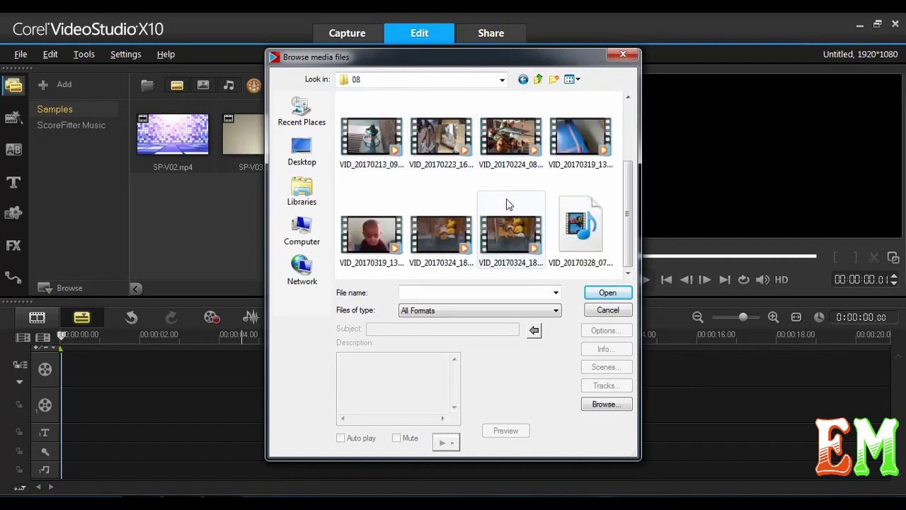
pyautogui.click(356, 237)
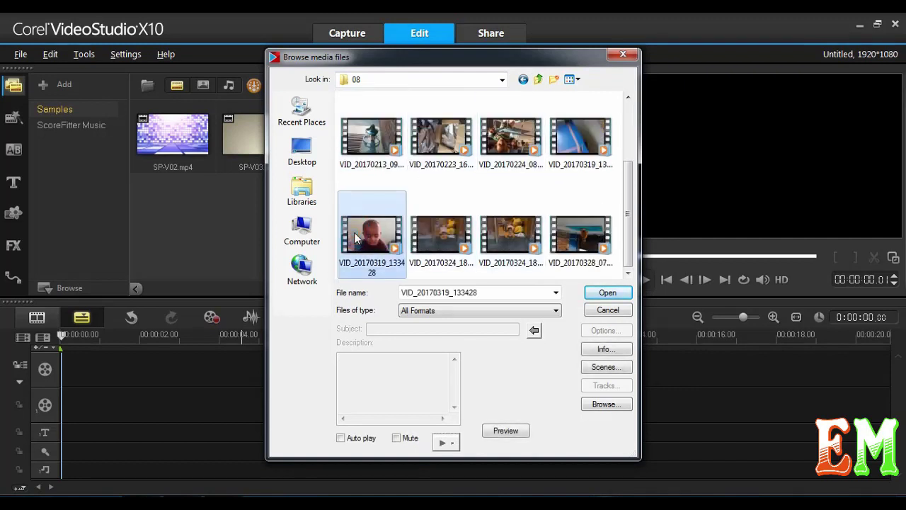
pyautogui.keyDown('ctrl'); pyautogui.click(371, 138); pyautogui.keyUp('ctrl')
pyautogui.click(606, 292)
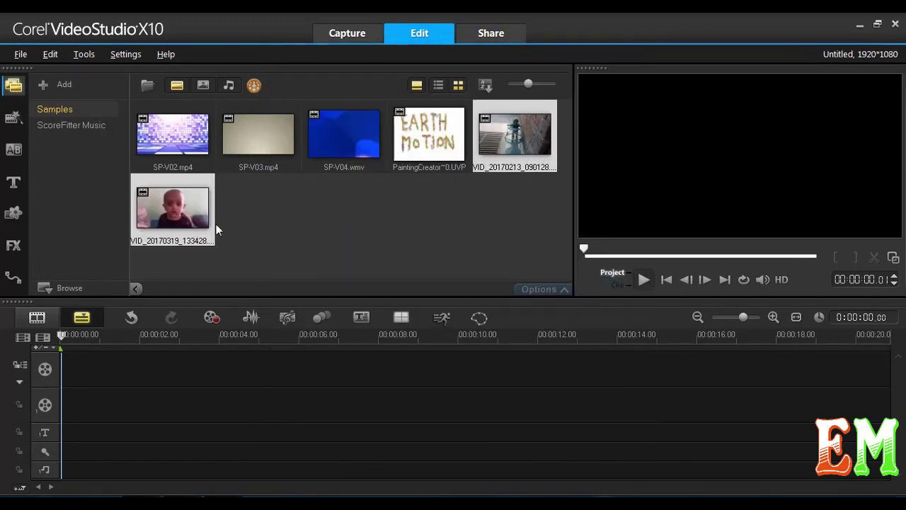
# - Place VID_20170319_133428.3gp at the start of the video track and VID_20170213_090128.mp4 at the start of the overlay track
pyautogui.click(190, 220)
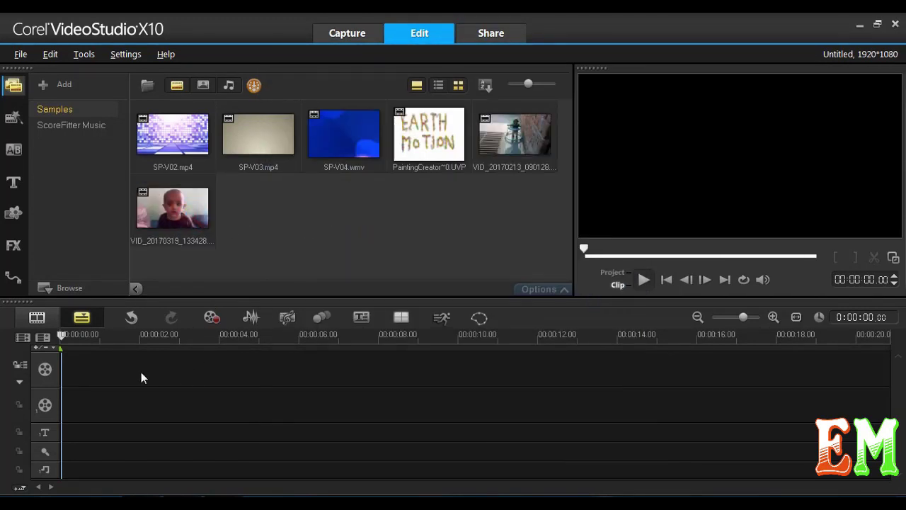
pyautogui.click(385, 213)
pyautogui.moveTo(193, 205); pyautogui.dragTo(81, 370)
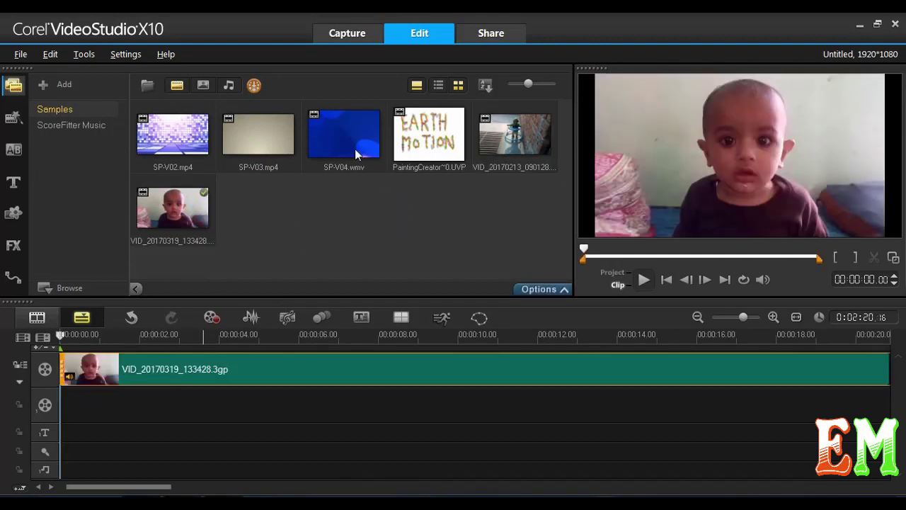
pyautogui.moveTo(497, 129); pyautogui.dragTo(62, 404)
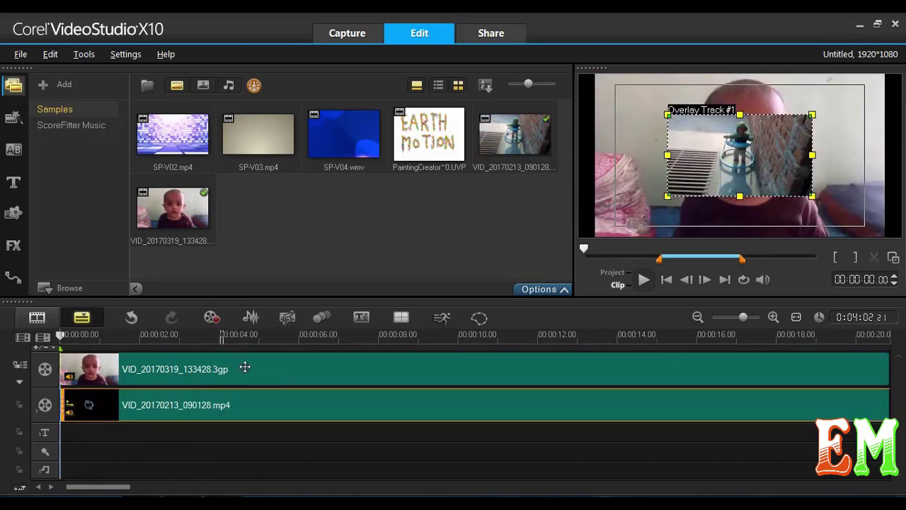
# - Show the overlay track's transparency curve and add key frames raising opacity from 0 at the start to about 50 around 0.6 seconds
pyautogui.rightClick(42, 410)
pyautogui.click(101, 373)
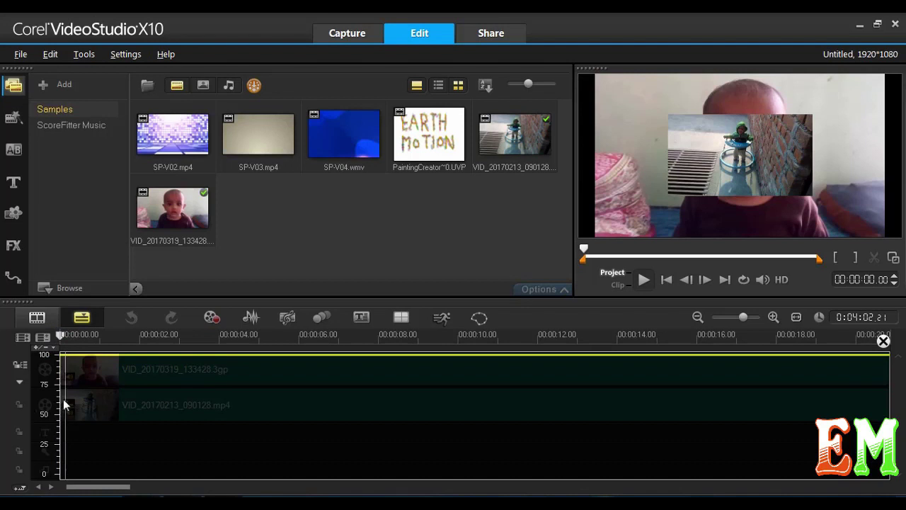
pyautogui.rightClick(63, 355)
pyautogui.click(83, 363)
pyautogui.moveTo(63, 355); pyautogui.dragTo(85, 415)
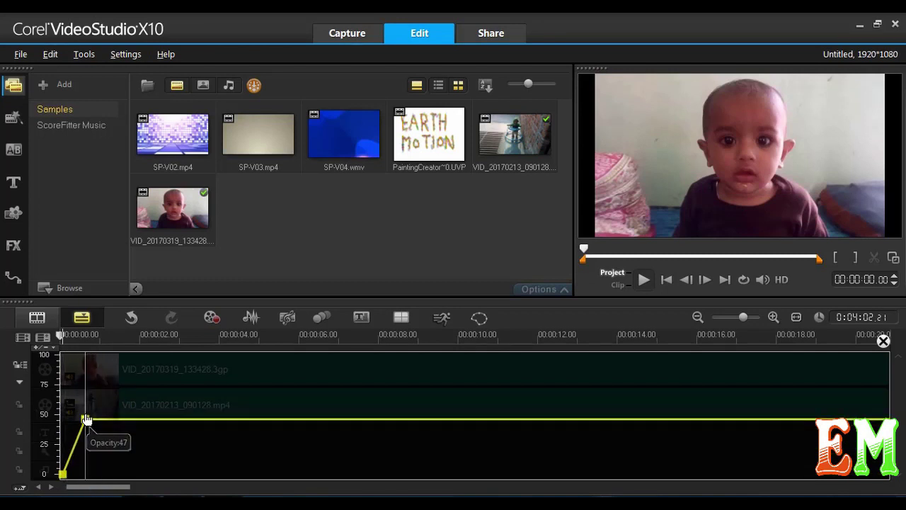
# - Add key frames holding 50 opacity until about 1.7 seconds, dropping to 0 around 3.5 seconds, and holding 0 until about 5.8 seconds
pyautogui.click(127, 415)
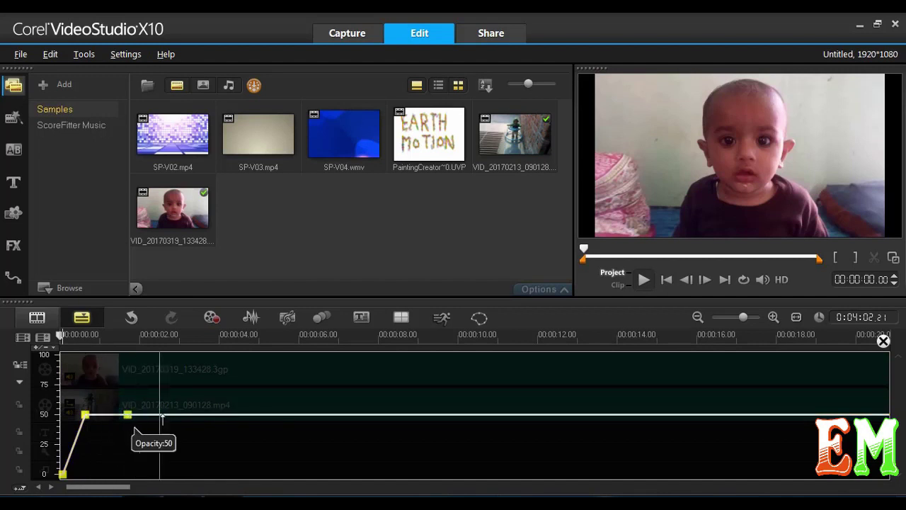
pyautogui.click(202, 416)
pyautogui.moveTo(201, 415); pyautogui.dragTo(200, 473)
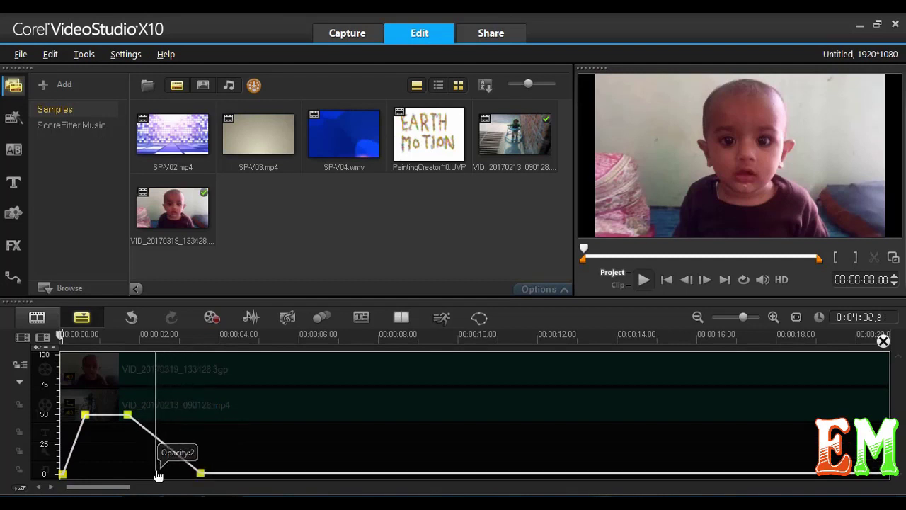
pyautogui.click(288, 473)
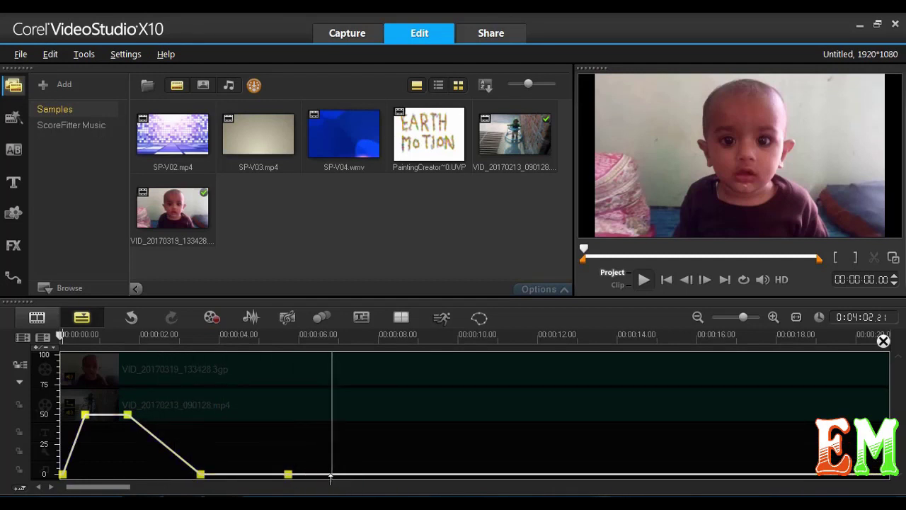
# - Add key frames raising opacity to 100 around 6.4 seconds, holding it until about 9.8 seconds, and dropping it to 0 around 10 seconds
pyautogui.moveTo(313, 473); pyautogui.dragTo(295, 355)
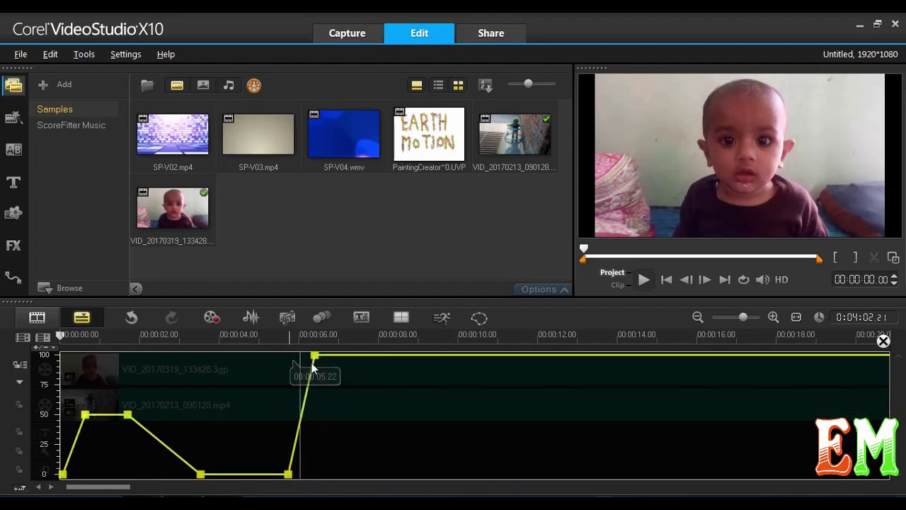
pyautogui.click(449, 357)
pyautogui.click(448, 357)
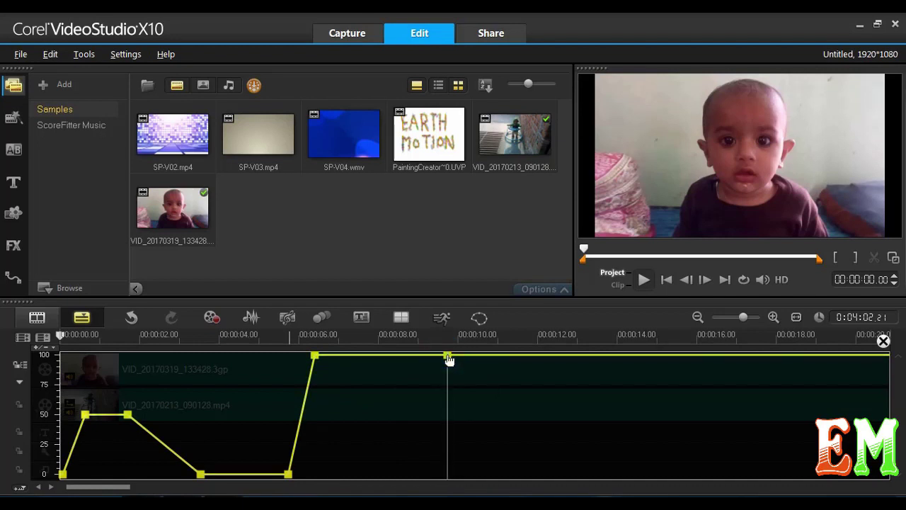
pyautogui.click(485, 359)
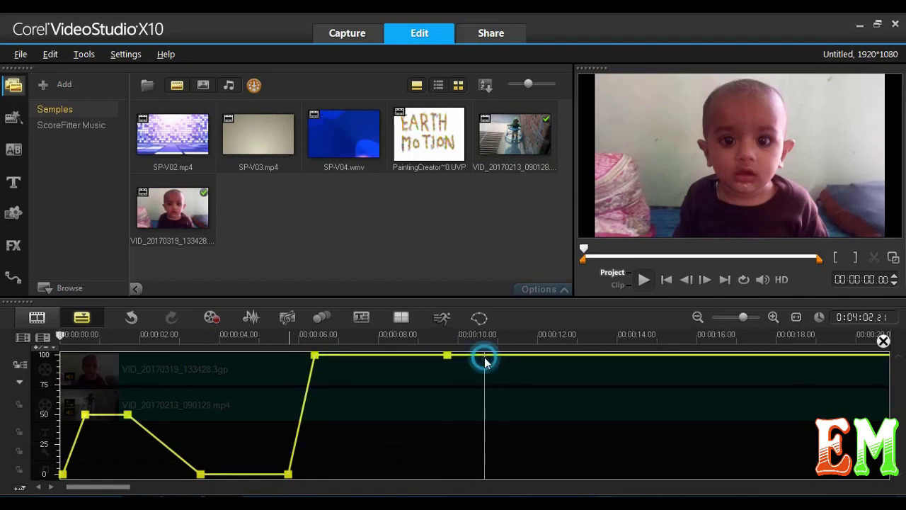
pyautogui.moveTo(483, 356); pyautogui.dragTo(458, 482)
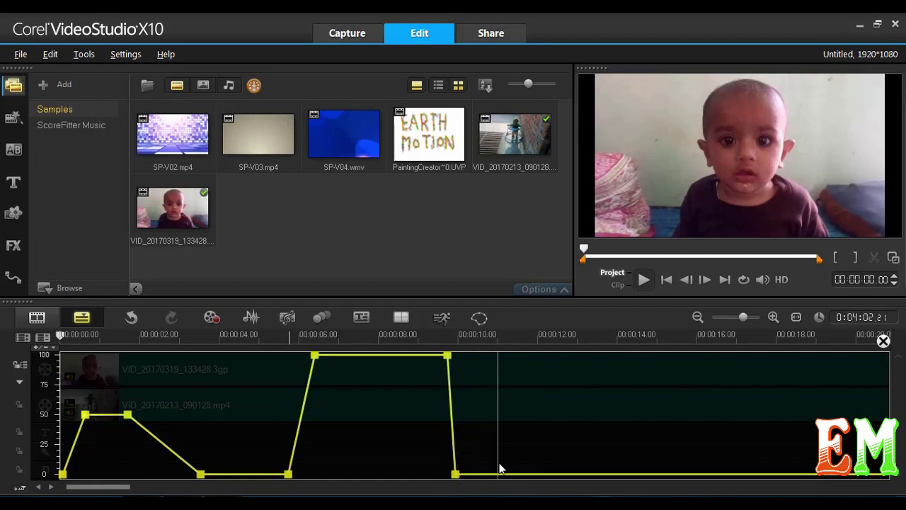
# - Add key frames for opacity about 65 around 12.5 seconds, 16 around 15 seconds and 74 around 17 seconds, and close the transparency curve
pyautogui.click(556, 472)
pyautogui.moveTo(572, 472); pyautogui.dragTo(559, 395)
pyautogui.click(654, 396)
pyautogui.moveTo(654, 397); pyautogui.dragTo(654, 455)
pyautogui.moveTo(746, 459); pyautogui.dragTo(740, 387)
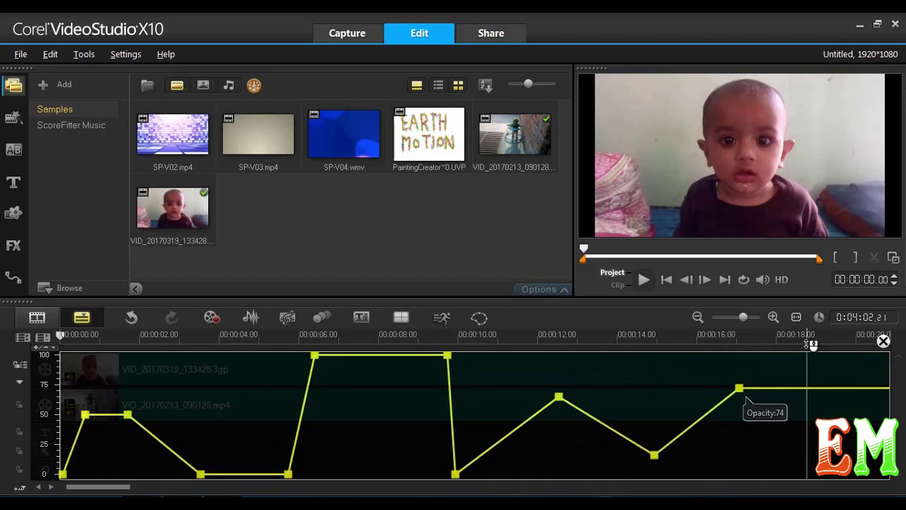
pyautogui.click(884, 341)
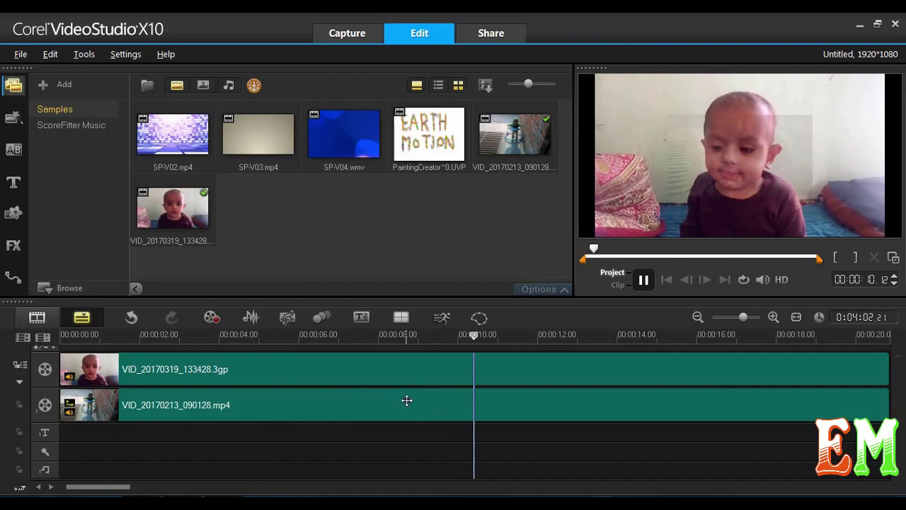
# - Play the project from near its start to preview the overlay track's transparency changes
pyautogui.click(475, 334)
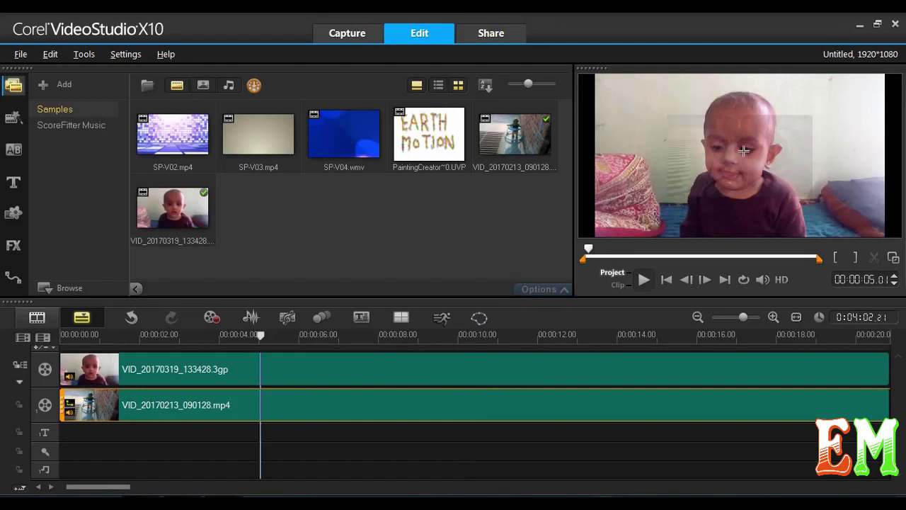
pyautogui.moveTo(258, 339); pyautogui.dragTo(66, 339)
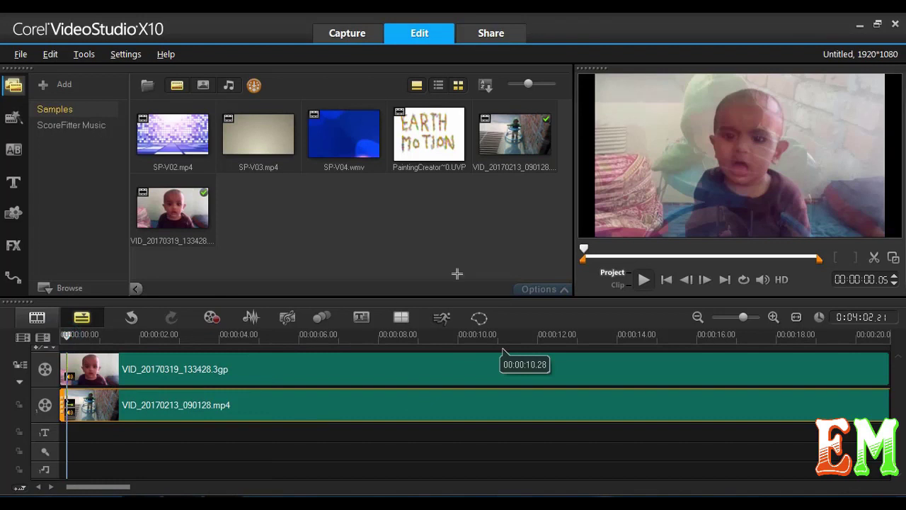
pyautogui.click(642, 279)
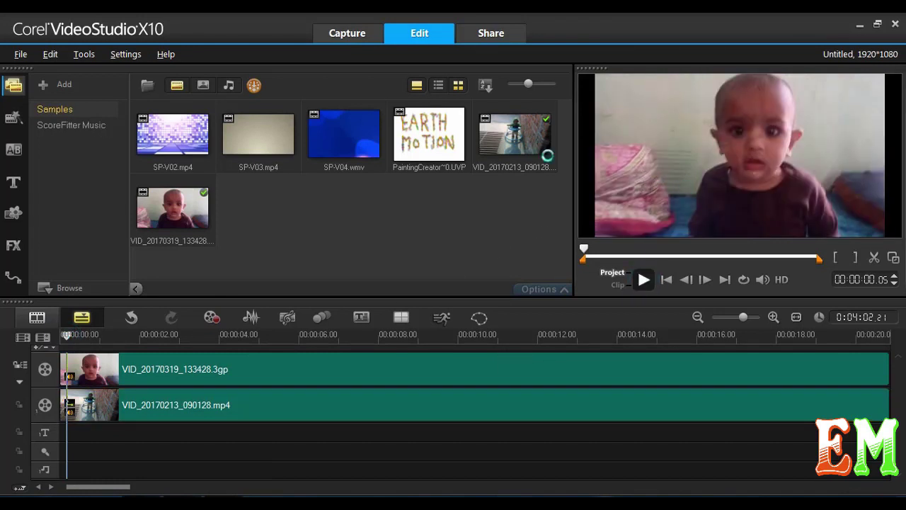
pyautogui.press('space')
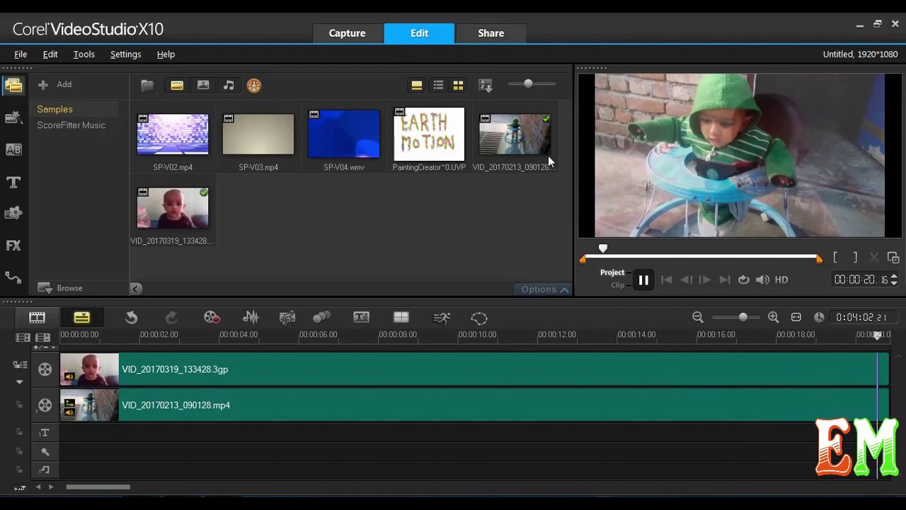
# - Check the Swap tracks option among the overlay track's commands
pyautogui.rightClick(44, 404)
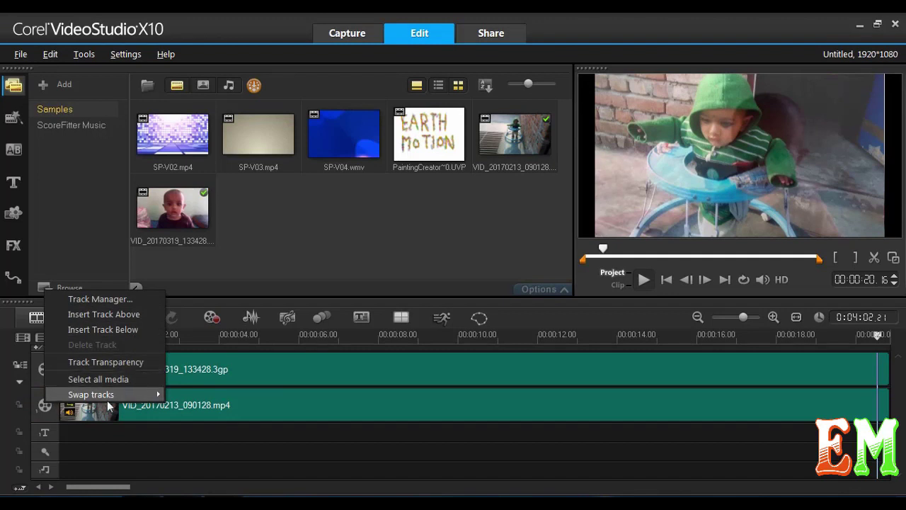
pyautogui.moveTo(107, 395)
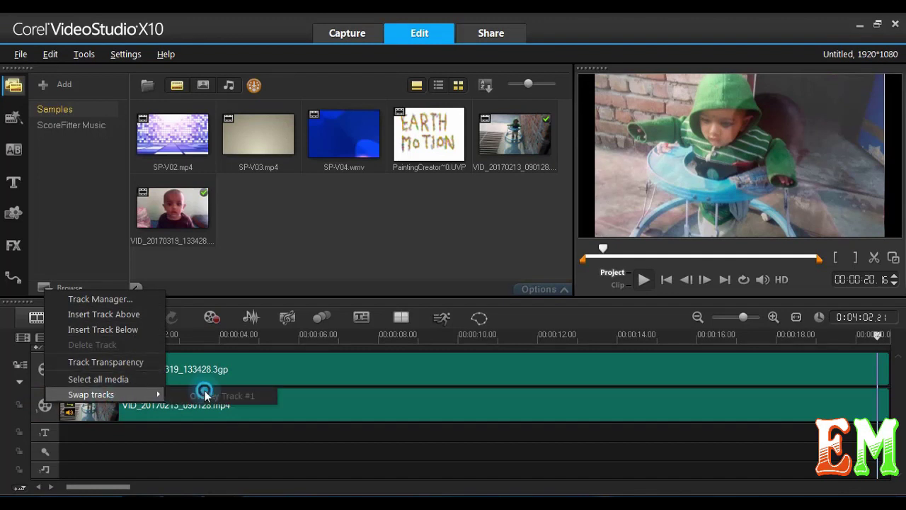
pyautogui.click(124, 425)
pyautogui.click(78, 414)
pyautogui.rightClick(44, 365)
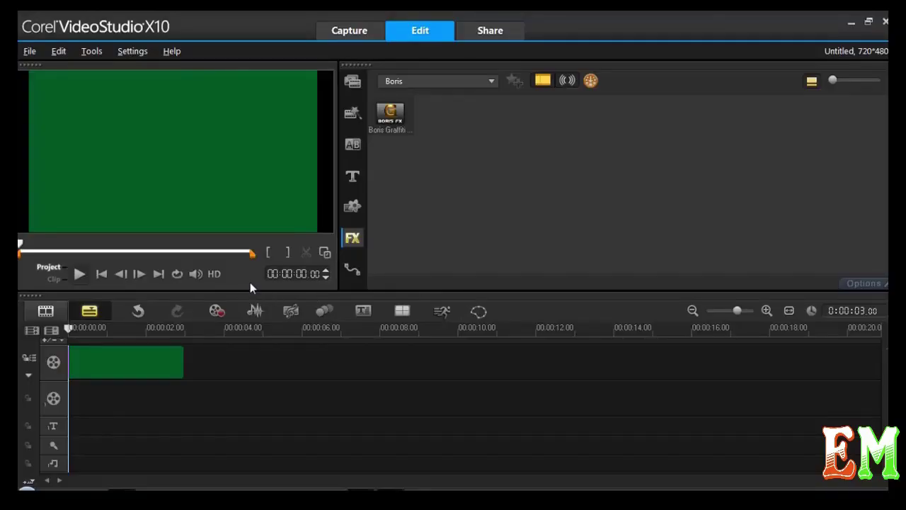
# - Preview several color samples and place the blue (9,13,172) color clip after the green clip on the video track
pyautogui.click(352, 208)
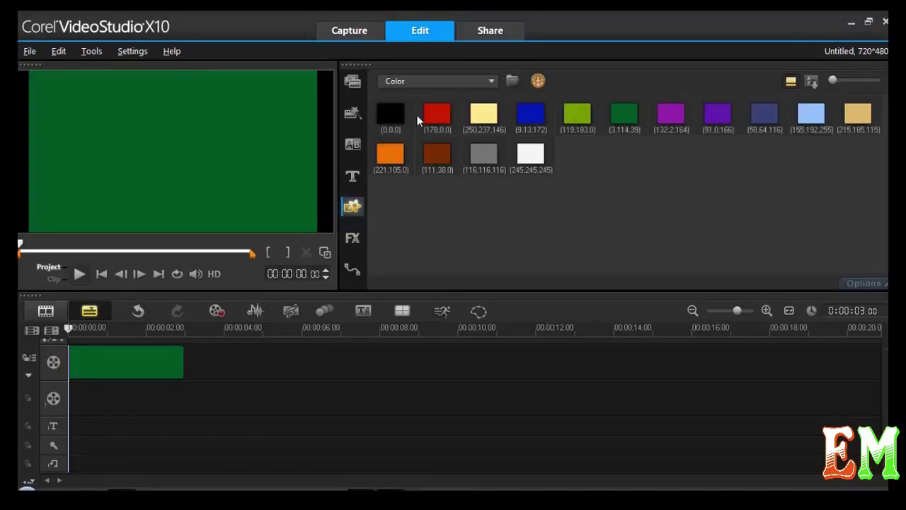
pyautogui.click(579, 114)
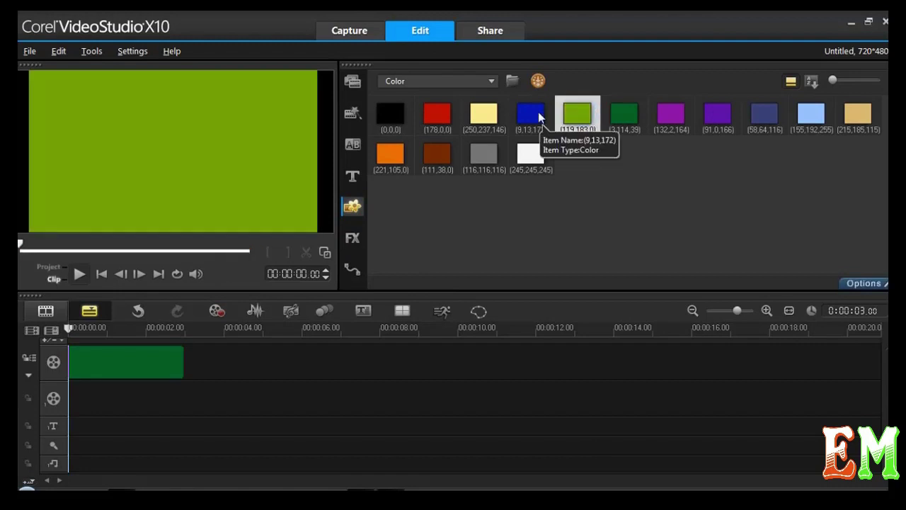
pyautogui.click(531, 113)
pyautogui.click(493, 114)
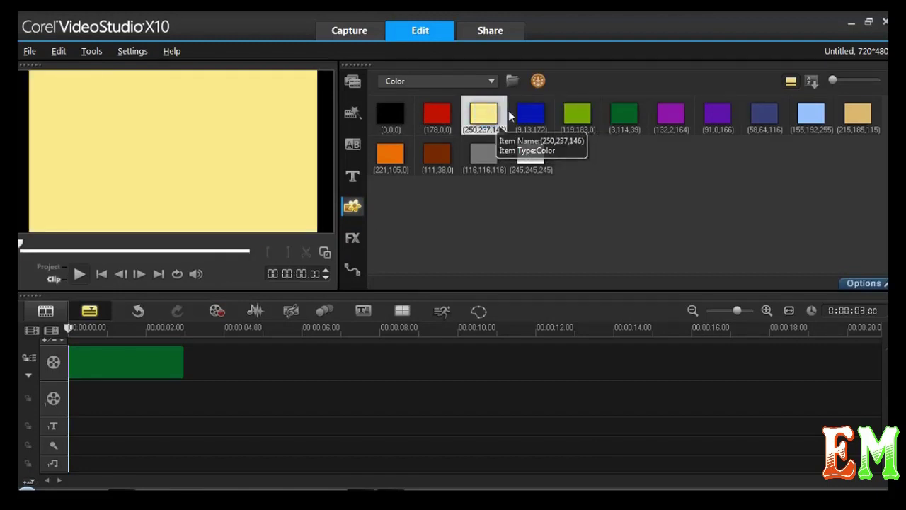
pyautogui.click(531, 114)
pyautogui.moveTo(530, 115); pyautogui.dragTo(247, 354)
# - Delete the green color clip from the video track
pyautogui.click(177, 327)
pyautogui.moveTo(178, 327); pyautogui.dragTo(151, 327)
pyautogui.click(208, 358)
pyautogui.click(154, 362)
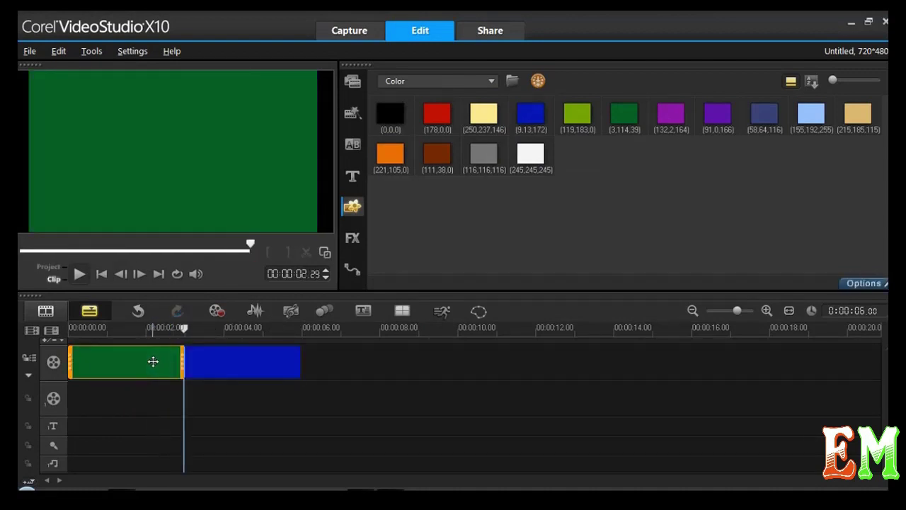
pyautogui.rightClick(154, 362)
pyautogui.click(205, 163)
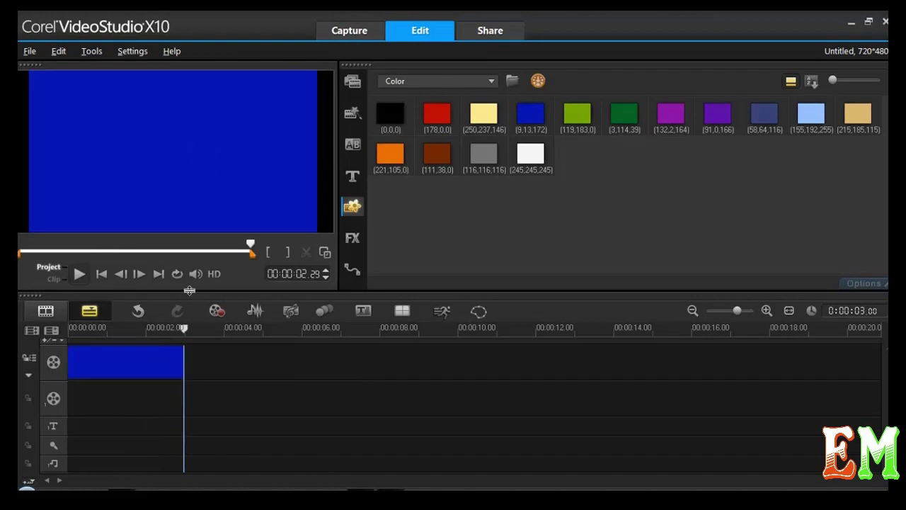
# - Apply the Boris Graffiti 7.0 filter to the blue color clip and open the filter's customization
pyautogui.click(142, 375)
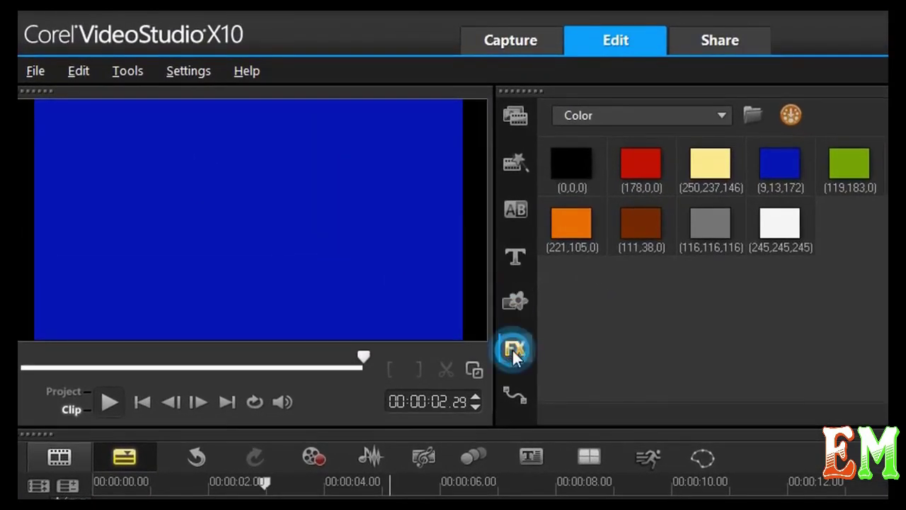
pyautogui.click(513, 350)
pyautogui.click(577, 169)
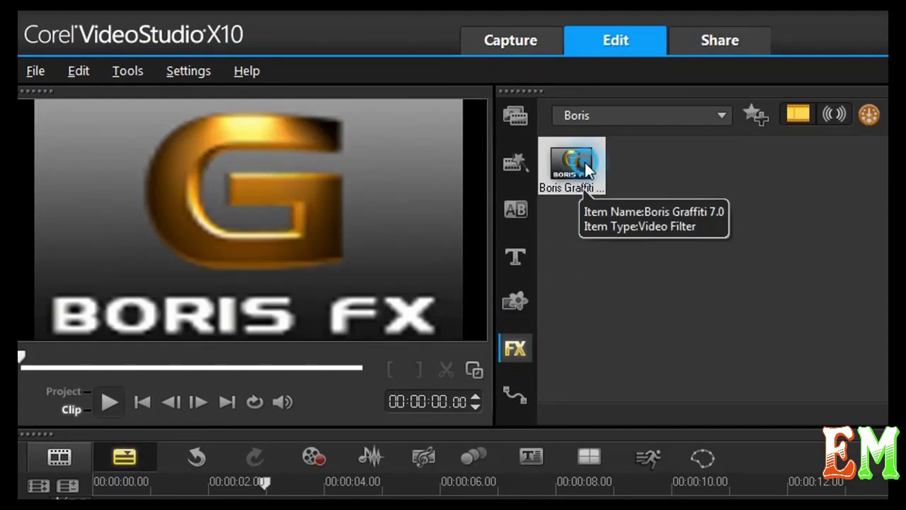
pyautogui.moveTo(585, 162); pyautogui.dragTo(425, 506)
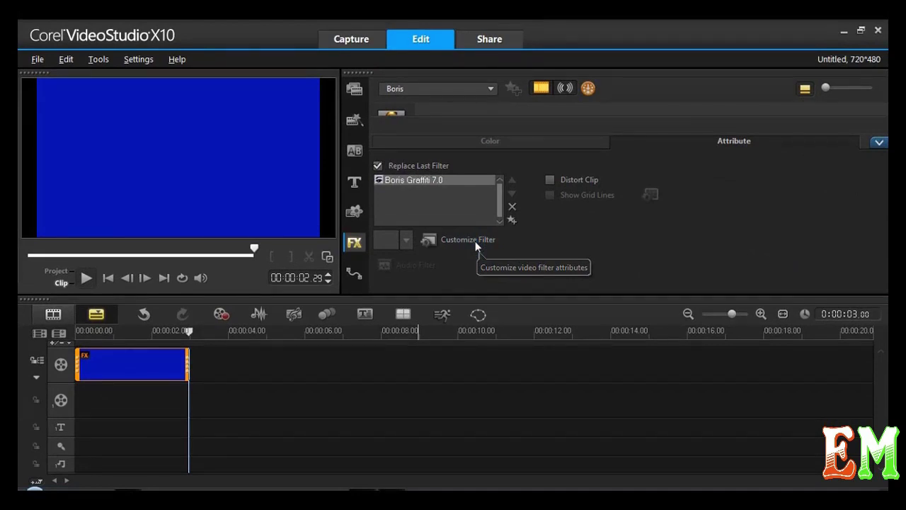
pyautogui.click(475, 240)
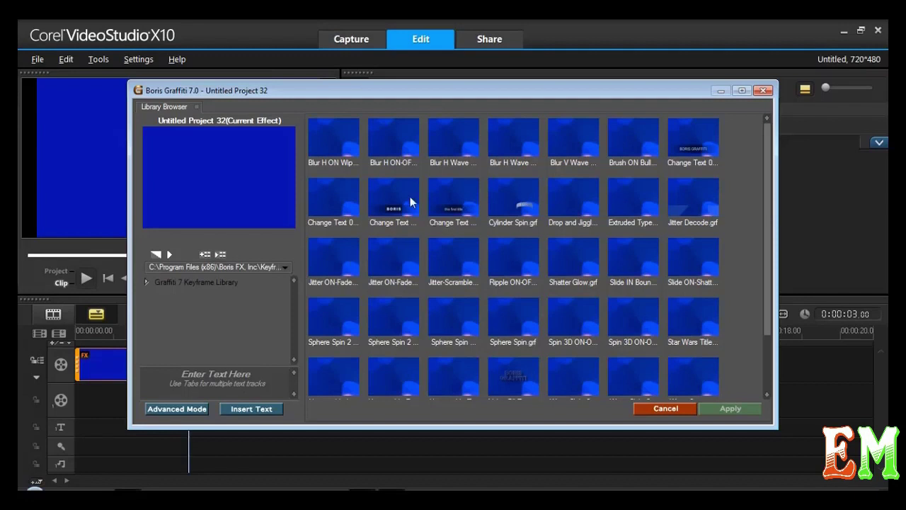
# - Preview the Blur H ON Wipe and Blur H ON-OFF title animations in the library
pyautogui.click(341, 196)
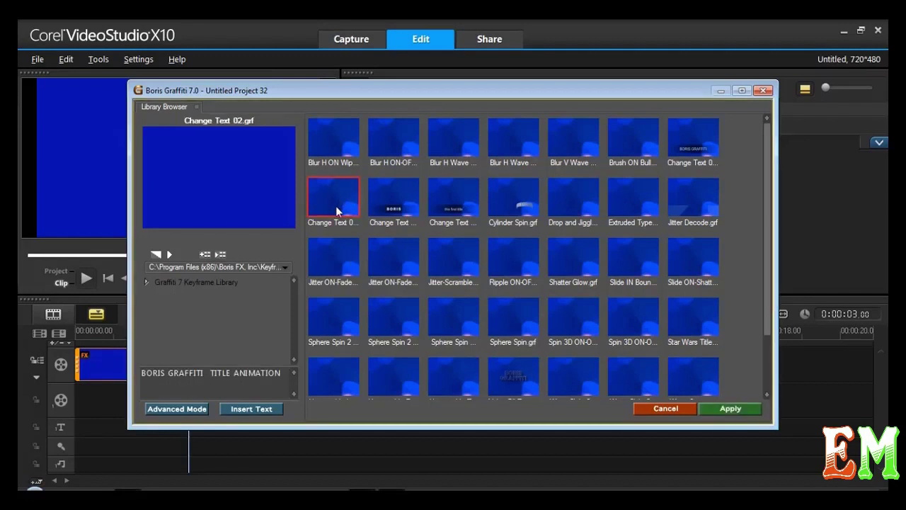
pyautogui.click(340, 136)
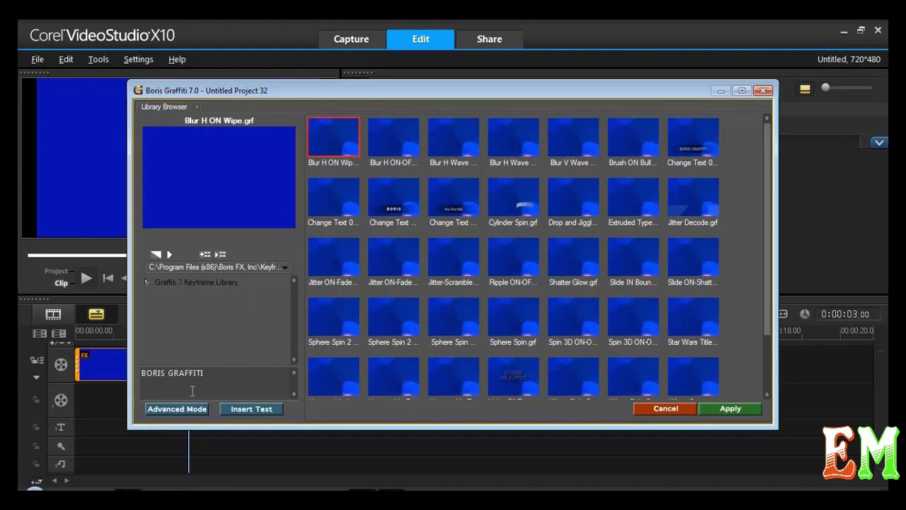
pyautogui.click(167, 254)
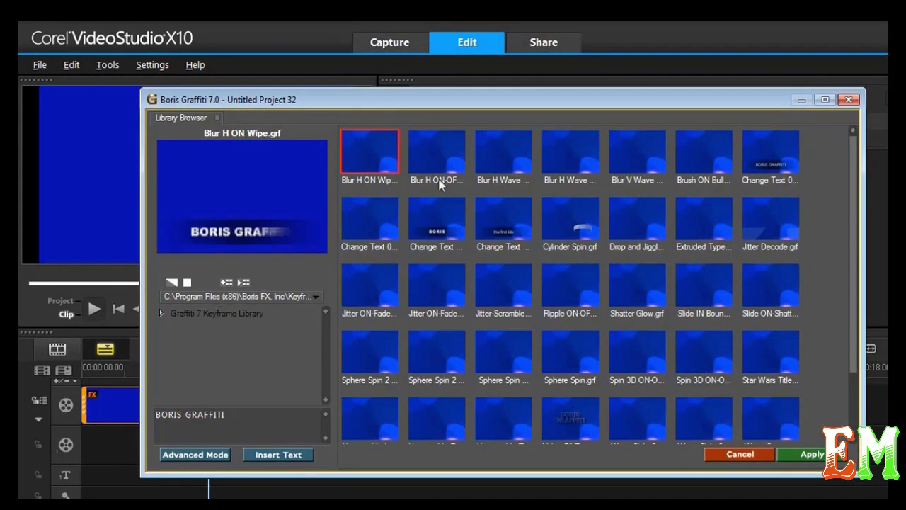
pyautogui.click(444, 154)
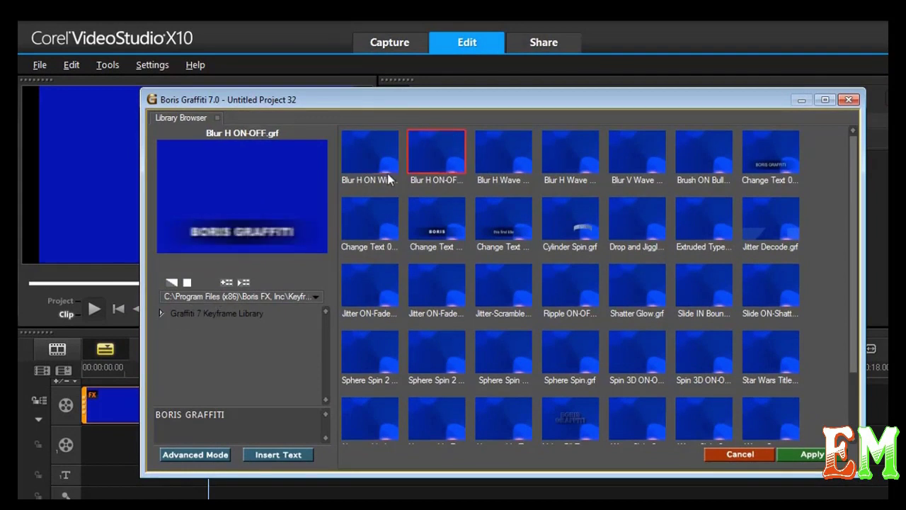
pyautogui.click(187, 282)
pyautogui.click(436, 150)
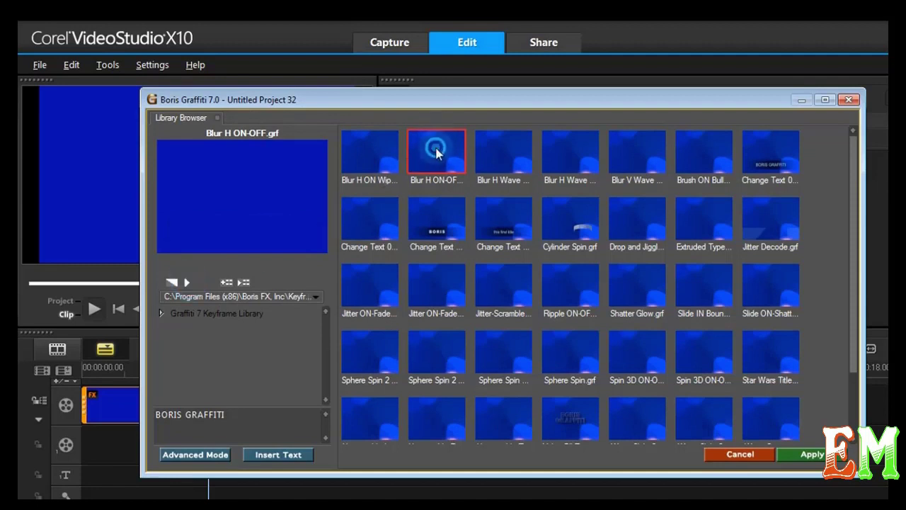
pyautogui.click(186, 282)
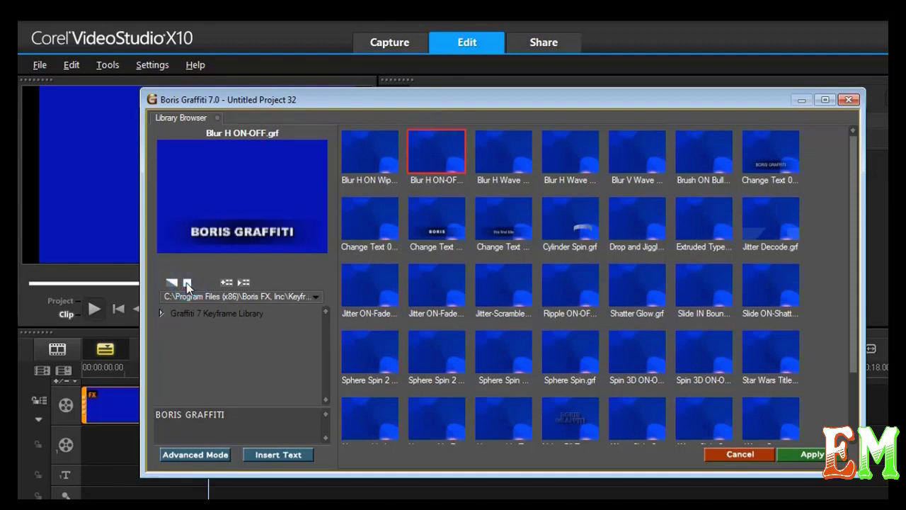
pyautogui.click(445, 145)
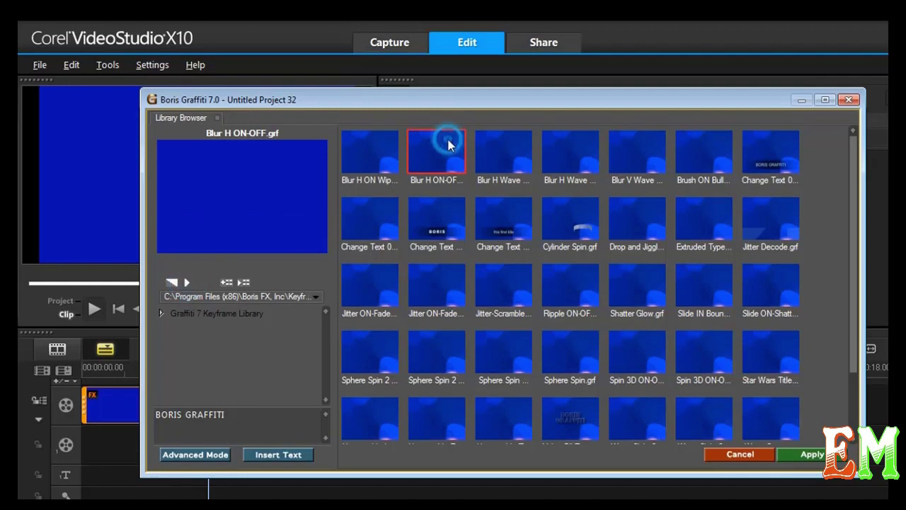
# - Browse the Change Text and Jitter title presets and preview the Jitter ON-FadeOFF animation
pyautogui.click(435, 222)
pyautogui.click(499, 221)
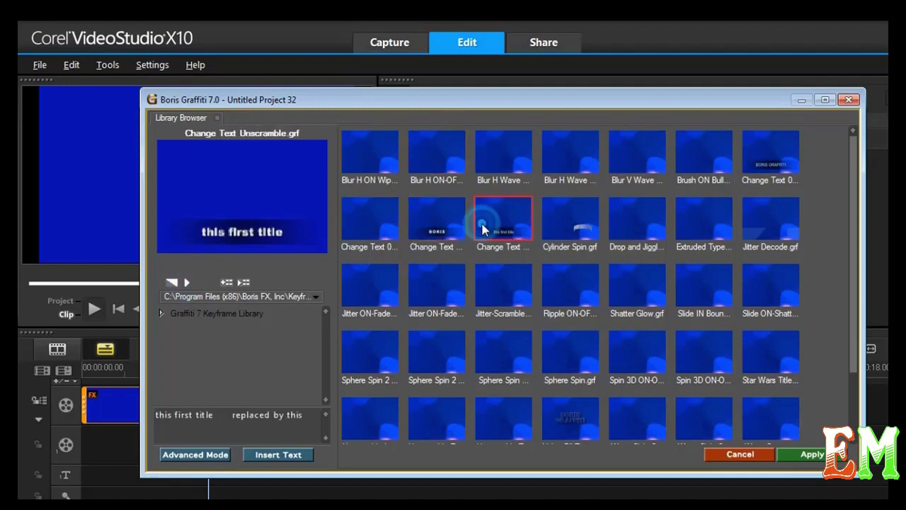
pyautogui.click(428, 285)
pyautogui.click(507, 281)
pyautogui.click(397, 285)
pyautogui.click(422, 285)
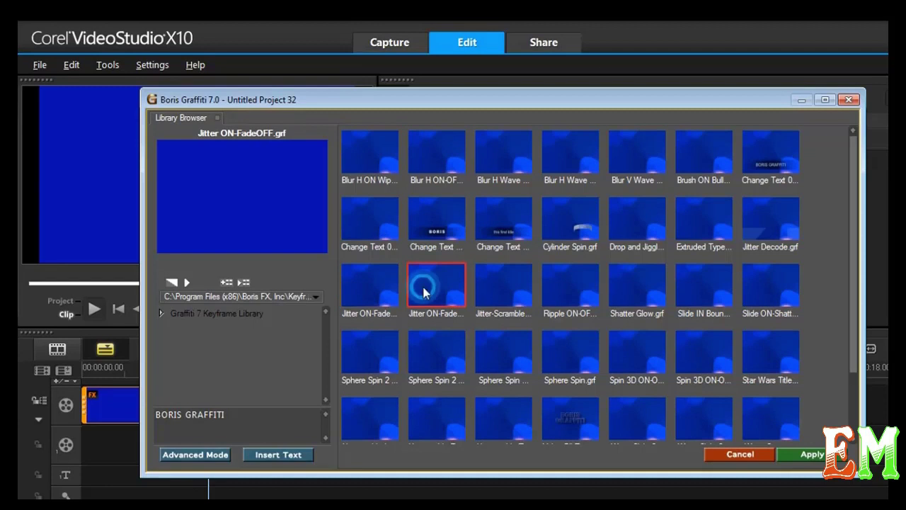
pyautogui.click(187, 283)
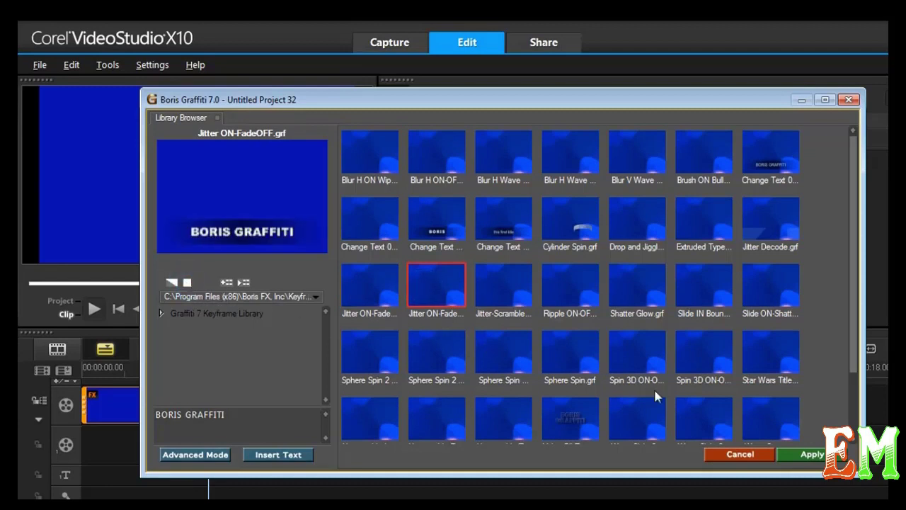
# - Compare the Ripple ON-OFF and Shatter Glow animations and select the Shatter Glow preset
pyautogui.click(637, 286)
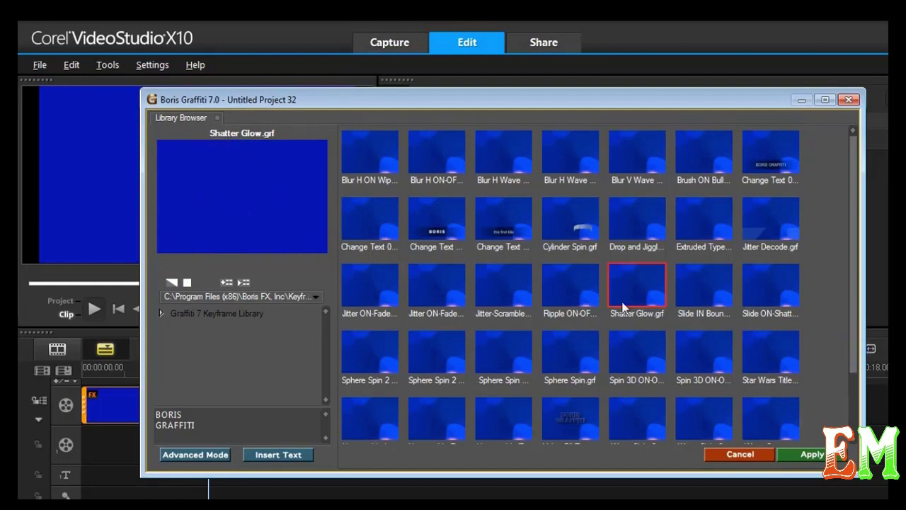
pyautogui.click(574, 292)
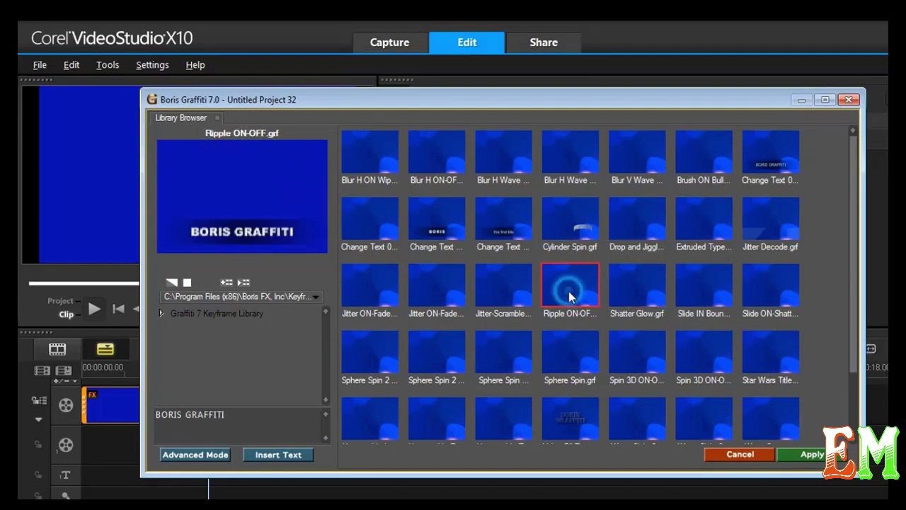
pyautogui.click(621, 290)
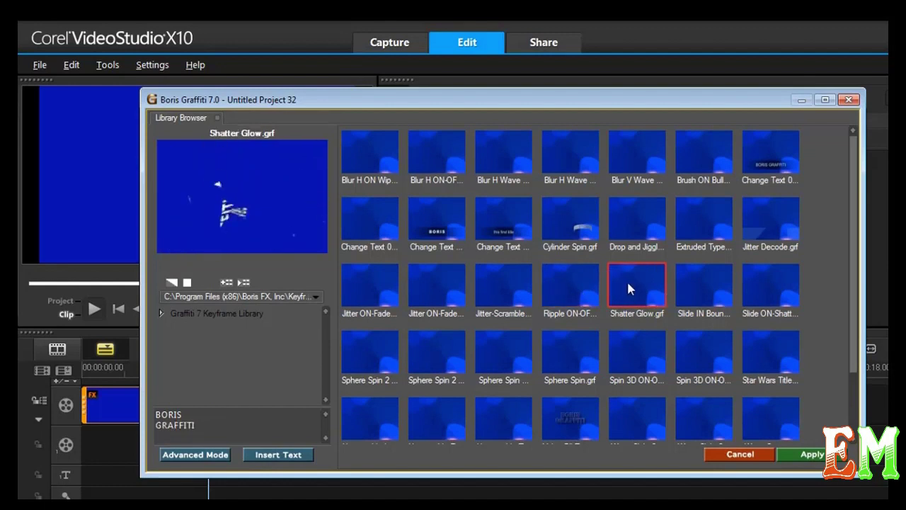
# - Replace the preset's two lines of title text with EARTH and MOTION
pyautogui.doubleClick(198, 421)
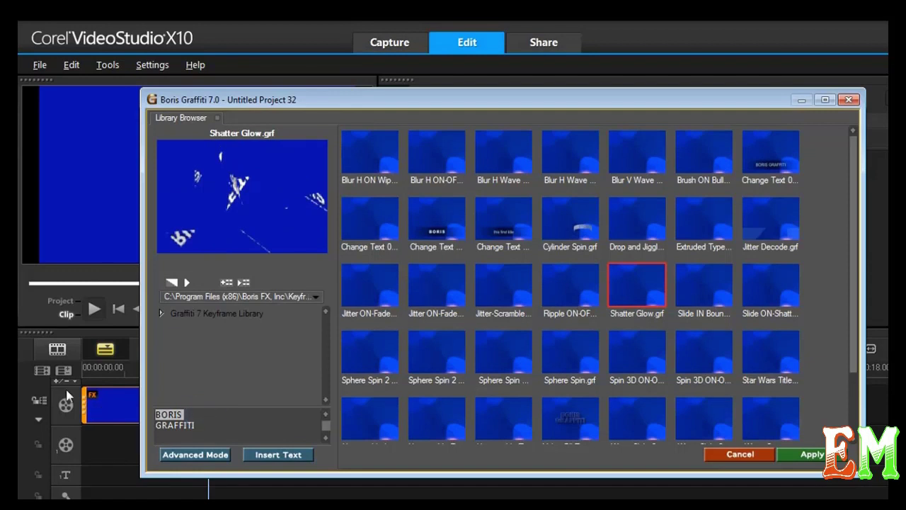
pyautogui.write('EARTH')
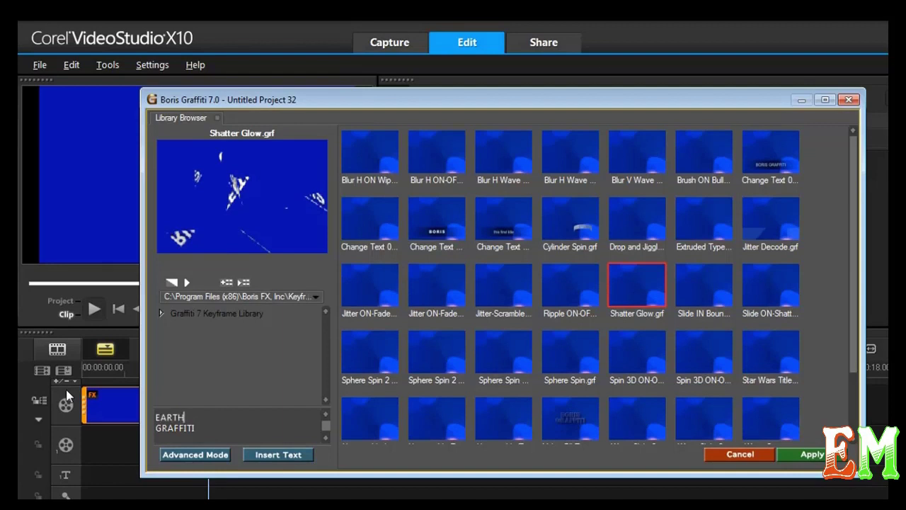
pyautogui.moveTo(207, 431); pyautogui.dragTo(150, 429)
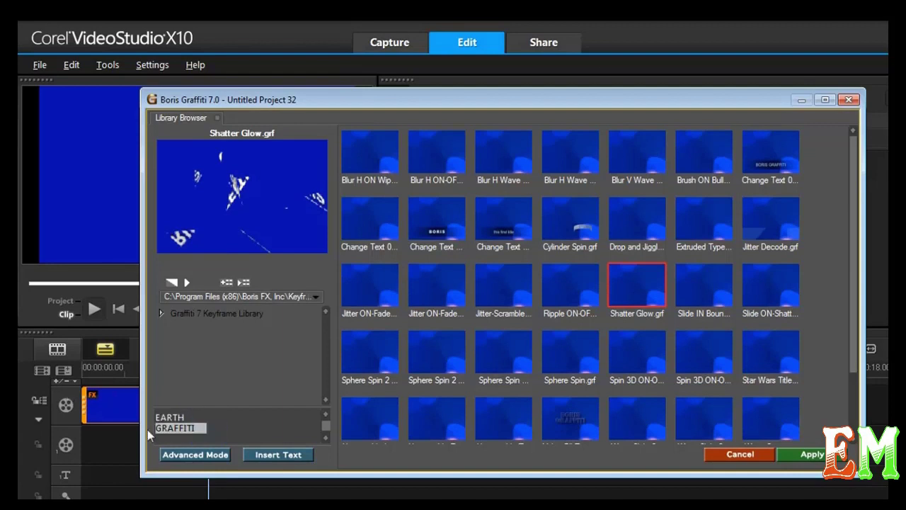
pyautogui.write('MOTION')
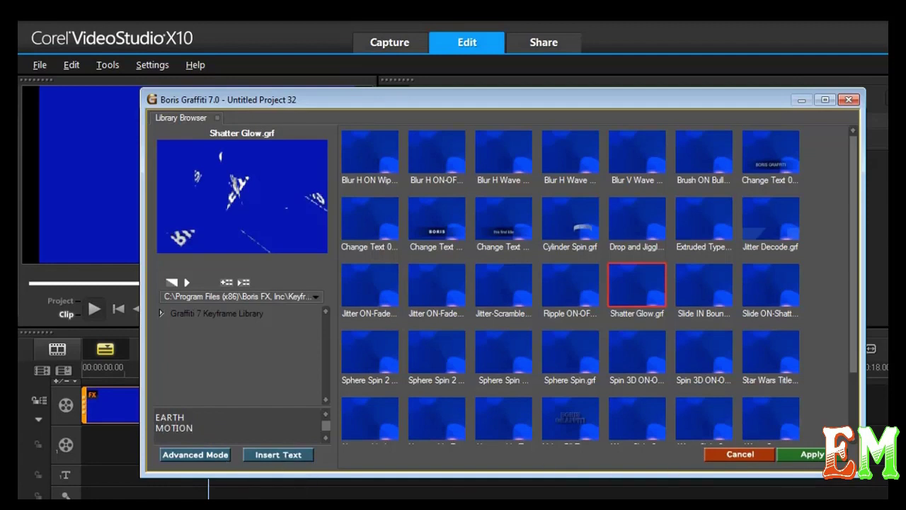
# - Apply the Shatter Glow title to the blue clip and play the project from the start
pyautogui.click(811, 455)
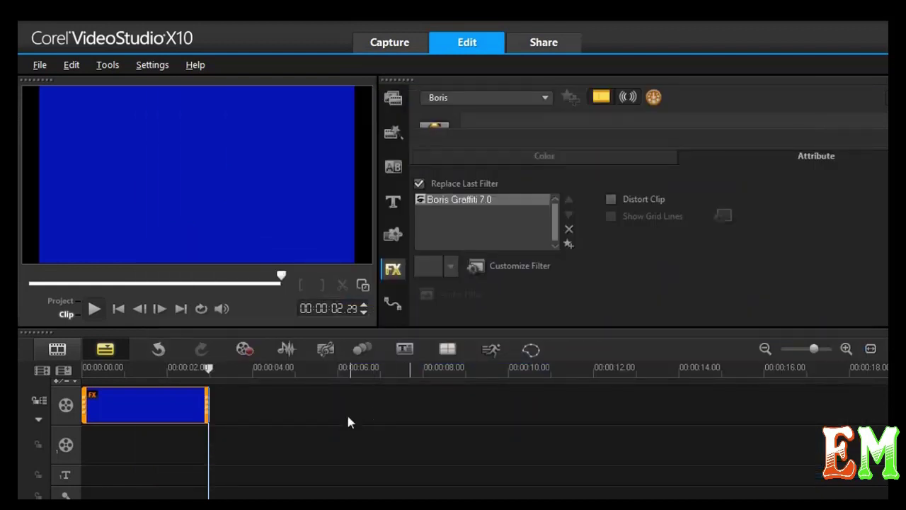
pyautogui.moveTo(211, 366); pyautogui.dragTo(78, 366)
pyautogui.click(93, 308)
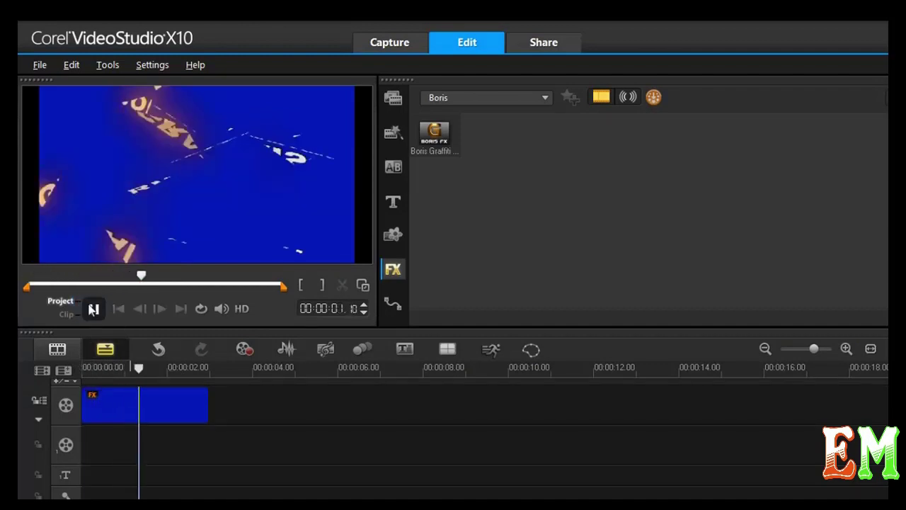
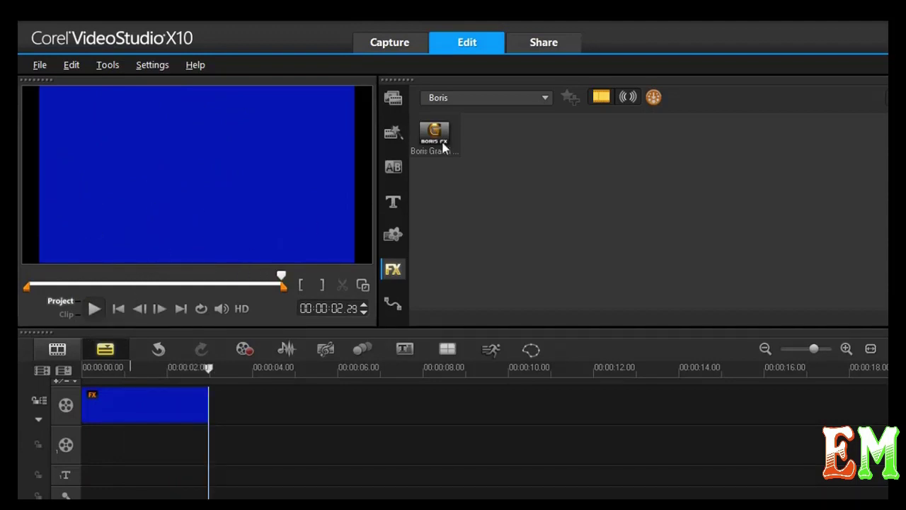
# - Reopen the blue clip's Boris Graffiti filter customization and preview the Sphere Spin Wavy title animation with rendering enabled
pyautogui.click(160, 415)
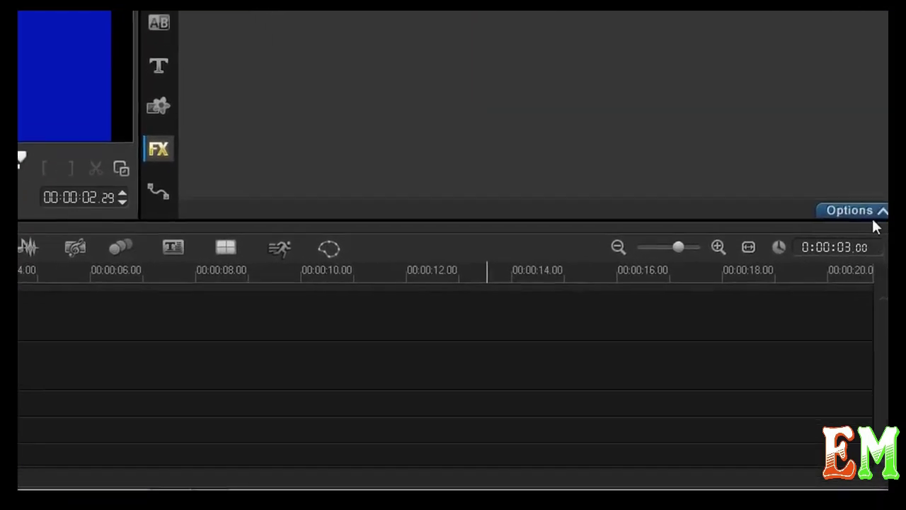
pyautogui.click(888, 319)
pyautogui.click(285, 137)
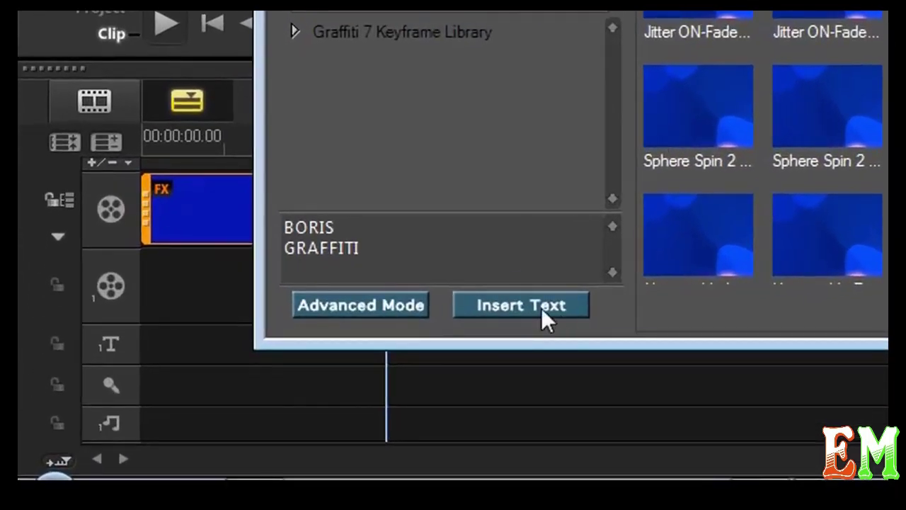
pyautogui.click(536, 306)
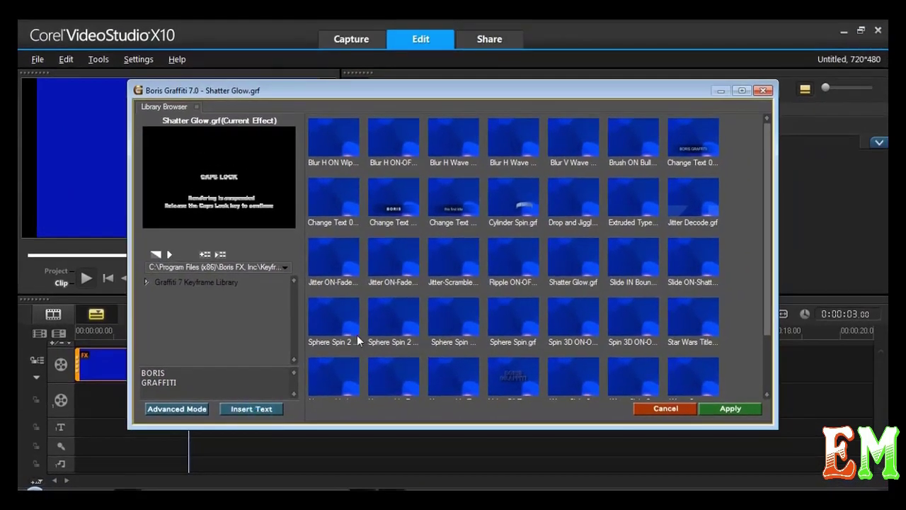
pyautogui.click(333, 310)
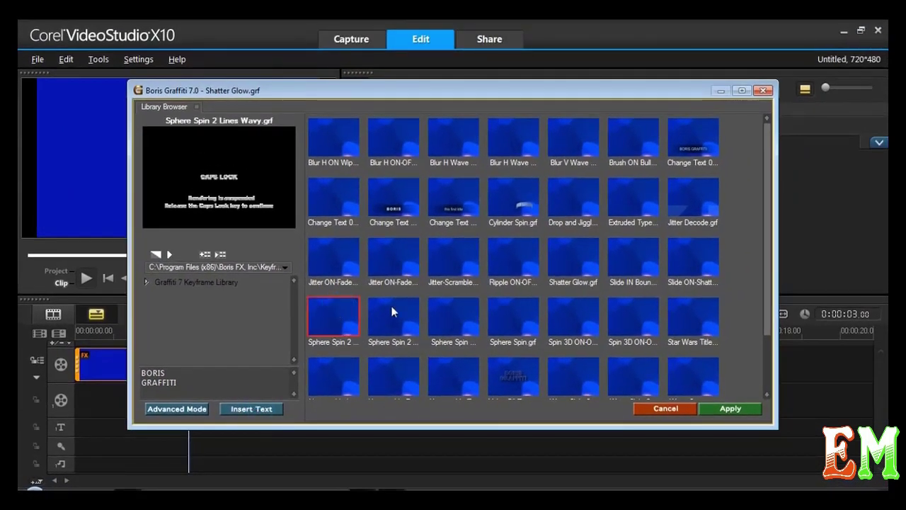
pyautogui.click(444, 303)
pyautogui.click(170, 253)
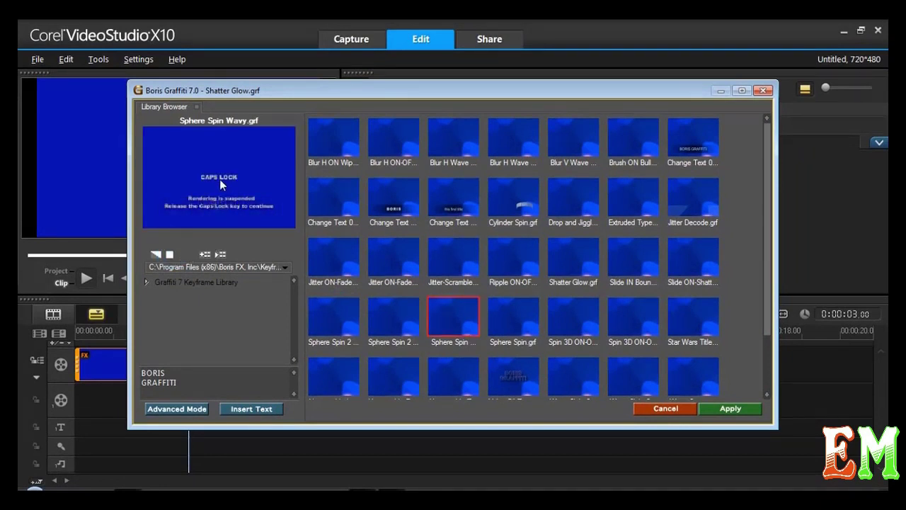
pyautogui.press('capslock')
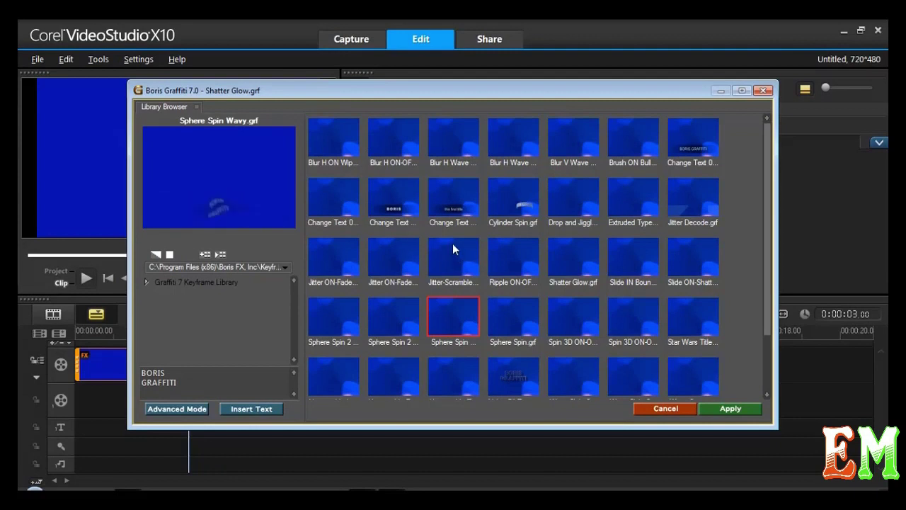
# - Preview the Change Text Unscramble, Drop and Jiggle, Jitter Decode, Jitter ON-Fade OFF LtoR and Sphere Spin 2 Lines Wavy animations
pyautogui.click(446, 202)
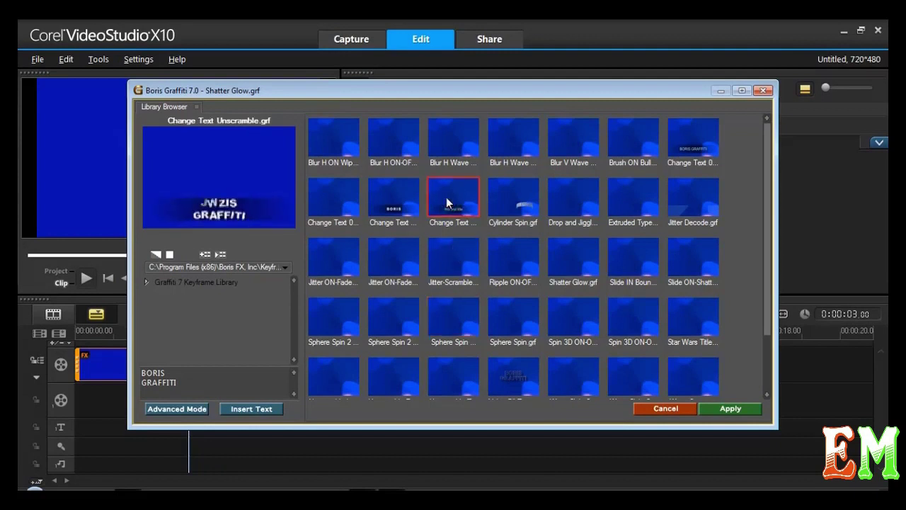
pyautogui.click(598, 188)
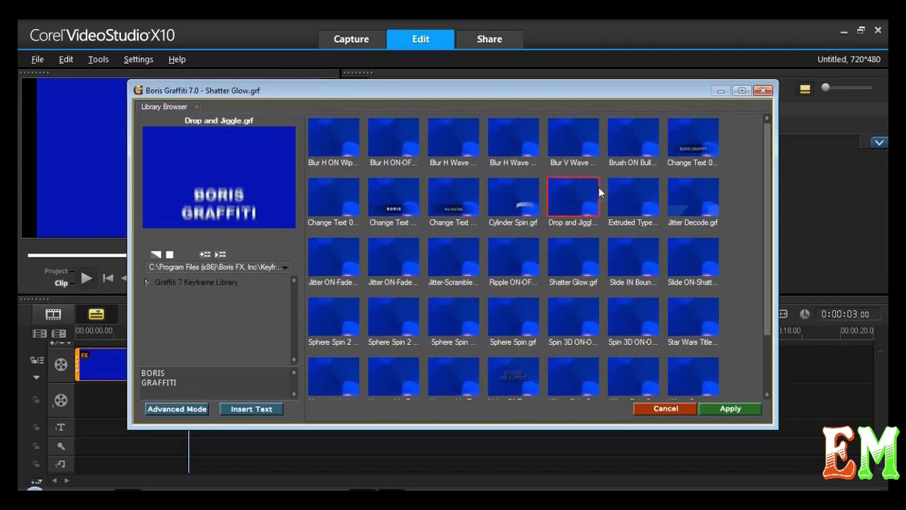
pyautogui.click(692, 198)
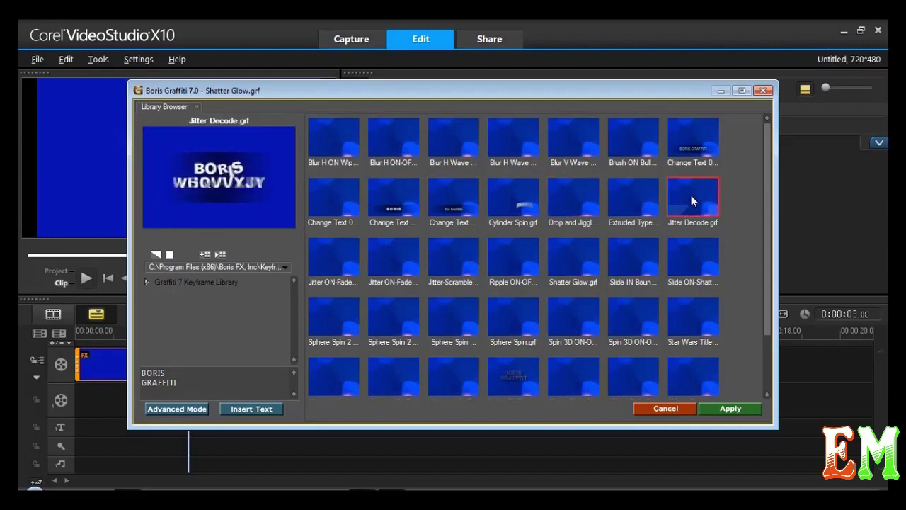
pyautogui.click(335, 255)
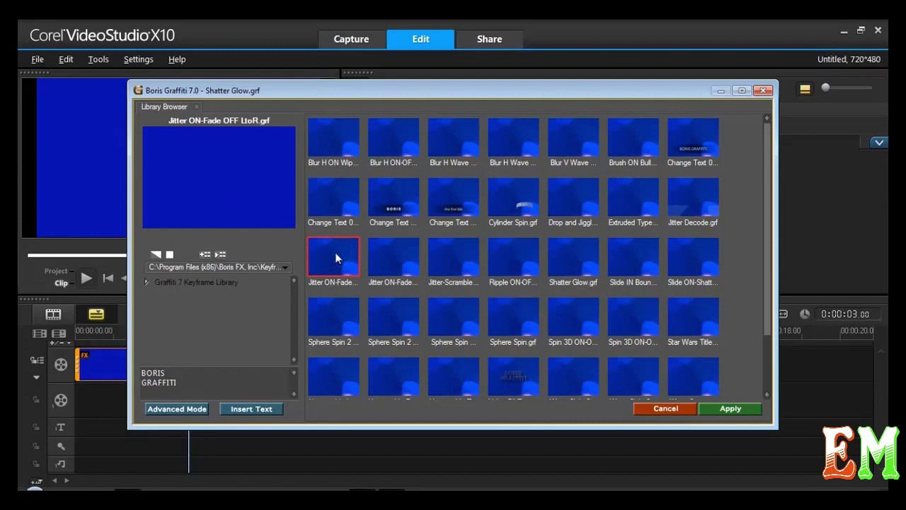
pyautogui.click(336, 317)
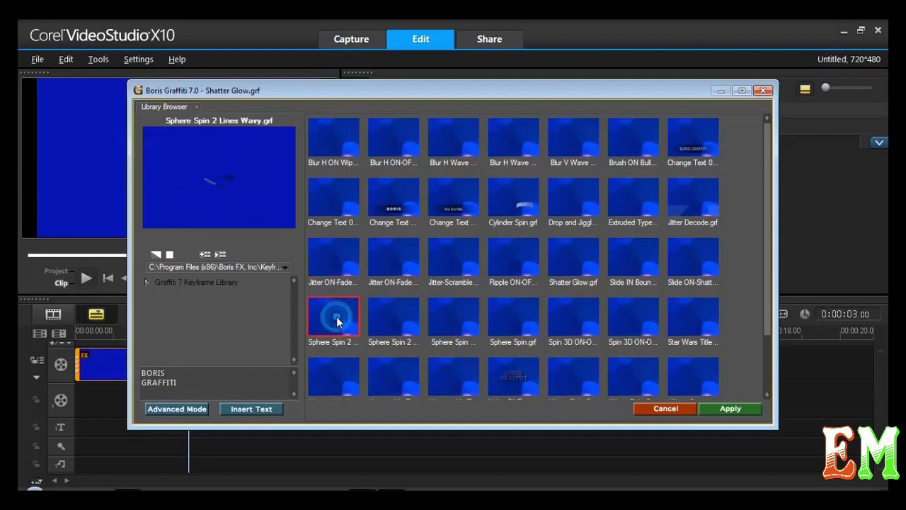
# - Select the Sphere Spin Wavy preset and replace its two lines of title text with EARTH and MOTION
pyautogui.click(461, 333)
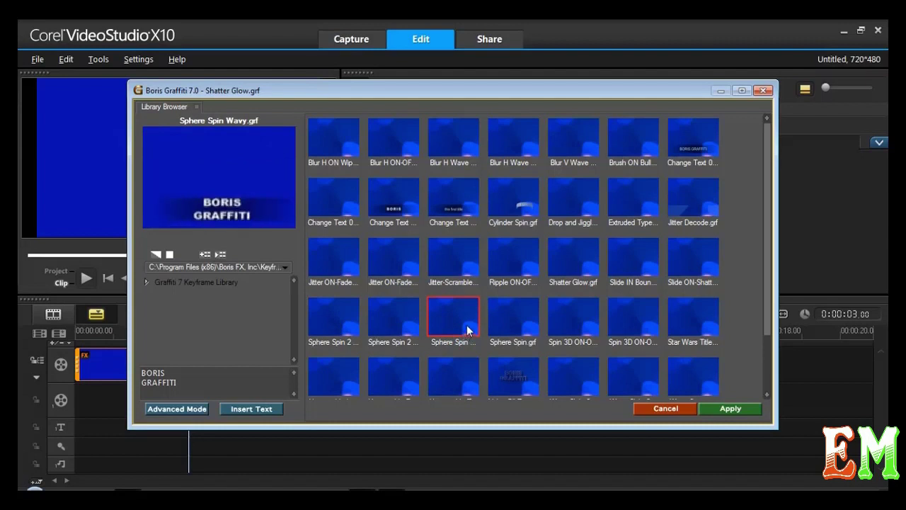
pyautogui.click(184, 376)
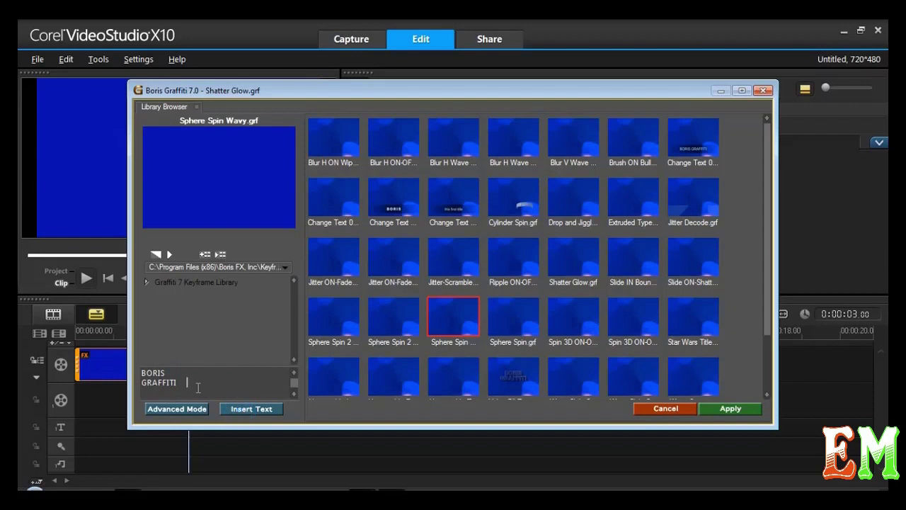
pyautogui.moveTo(182, 374); pyautogui.dragTo(124, 372)
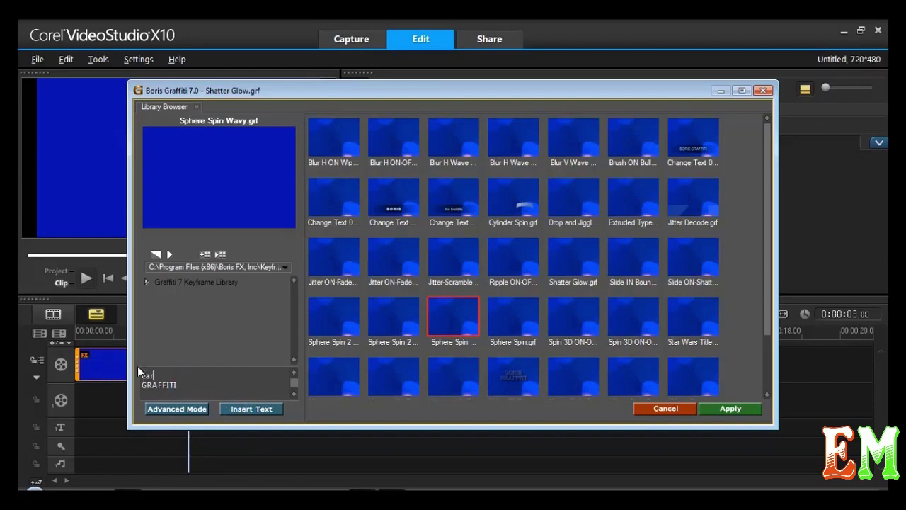
pyautogui.press('BackSpace')
pyautogui.press('BackSpace')
pyautogui.press('BackSpace')
pyautogui.press('BackSpace')
pyautogui.press('BackSpace')
pyautogui.write('EARTH')
pyautogui.hotkey('shift', 'Down')
pyautogui.hotkey('shift', 'Down')
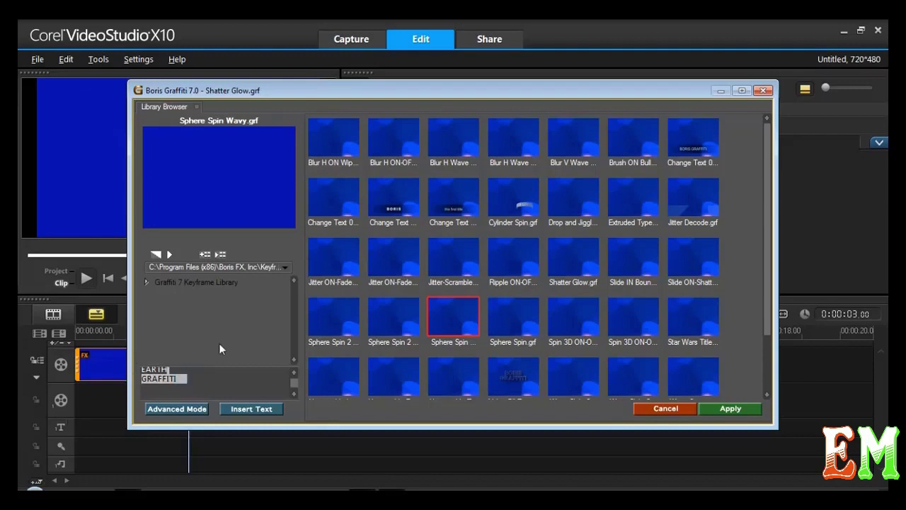
pyautogui.press('BackSpace')
pyautogui.press('Return')
pyautogui.write('MOTIO')
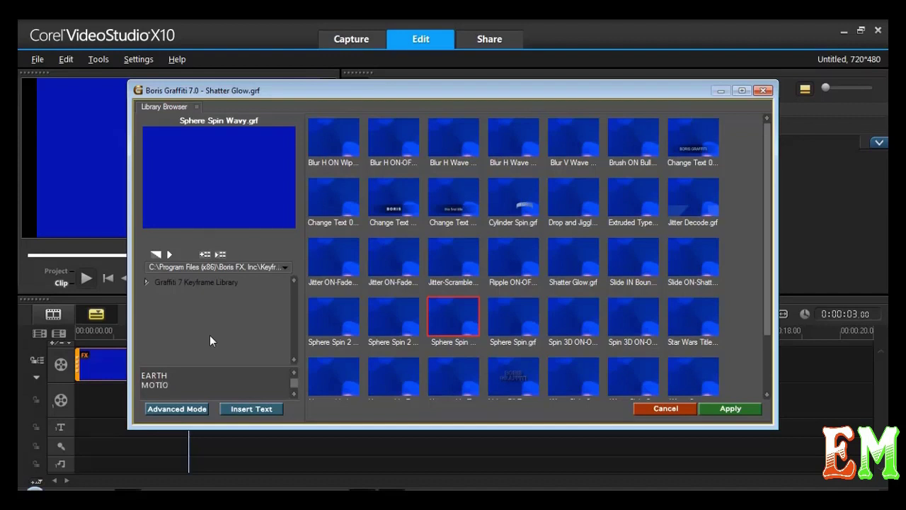
pyautogui.write('N')
# - Apply the Sphere Spin Wavy title to the clip and play the project from the start
pyautogui.click(725, 409)
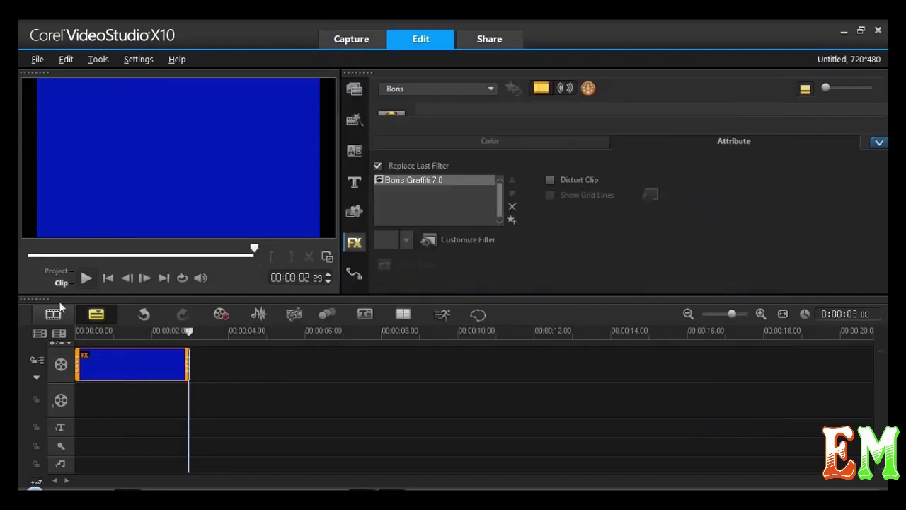
pyautogui.moveTo(190, 331); pyautogui.dragTo(120, 346)
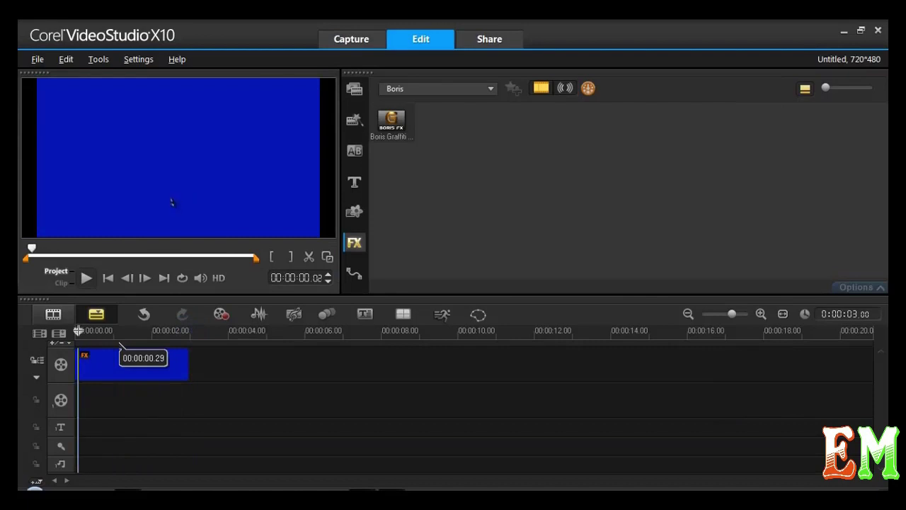
pyautogui.click(74, 333)
pyautogui.click(87, 280)
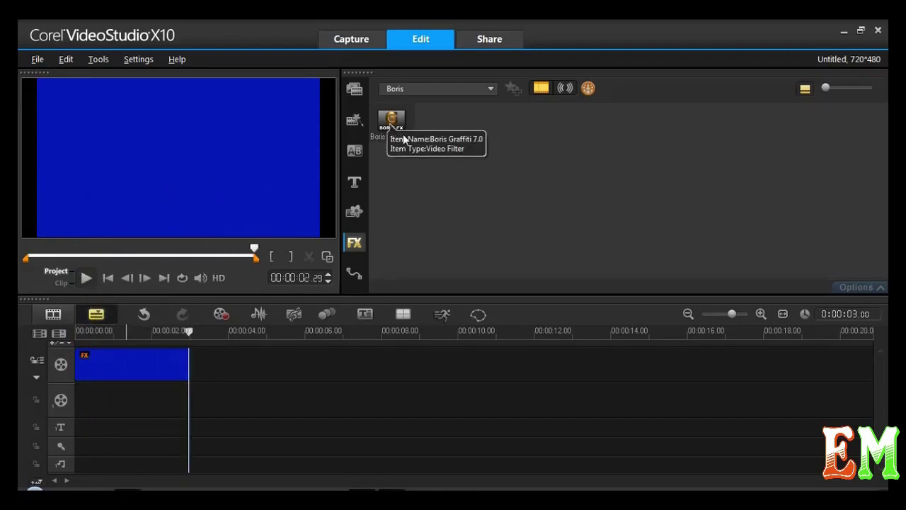
# - Reopen the clip's Boris Graffiti 7.0 filter customization and maximize the library browser window
pyautogui.click(850, 288)
pyautogui.click(111, 360)
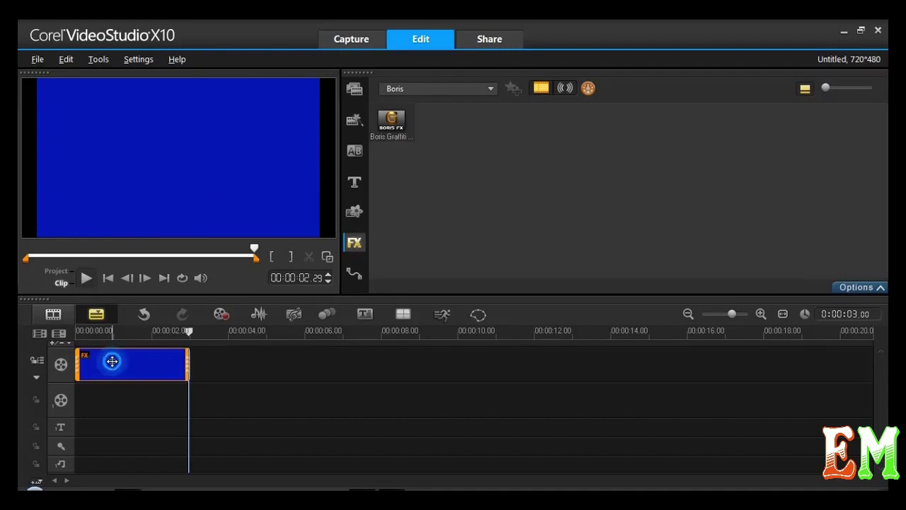
pyautogui.click(878, 288)
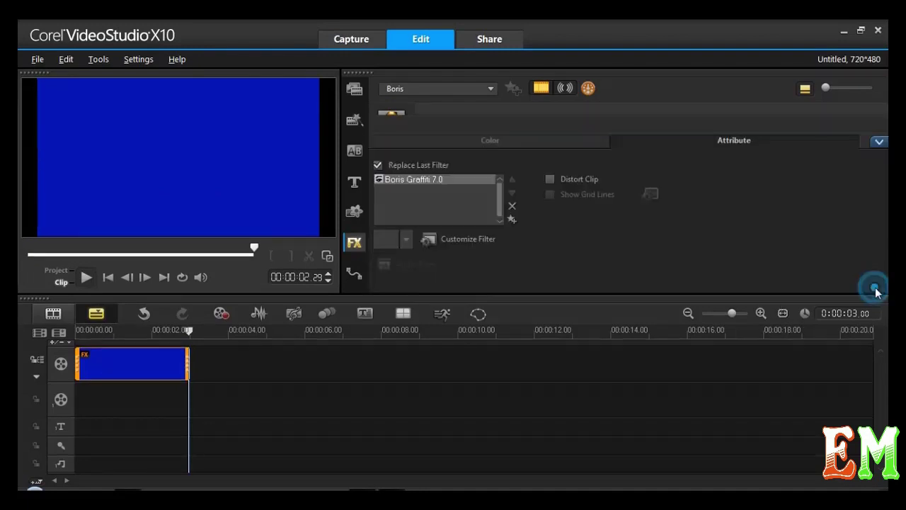
pyautogui.click(469, 241)
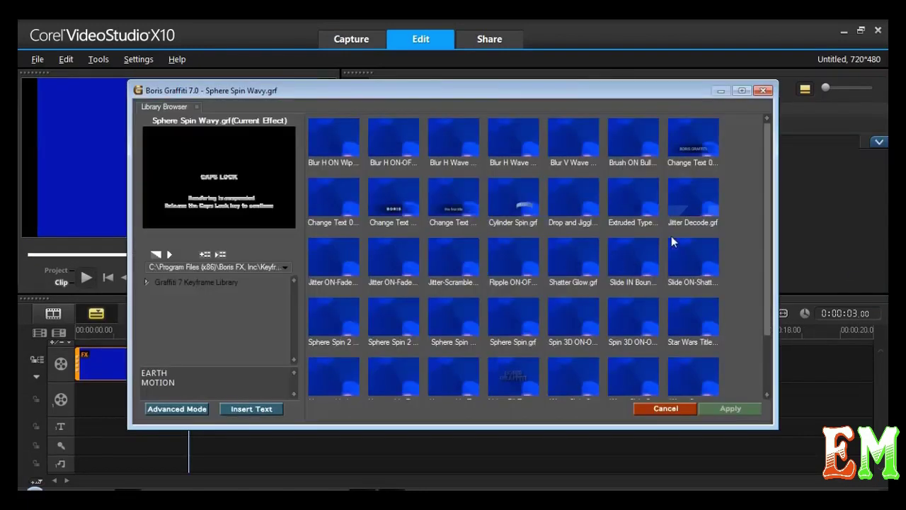
pyautogui.click(762, 221)
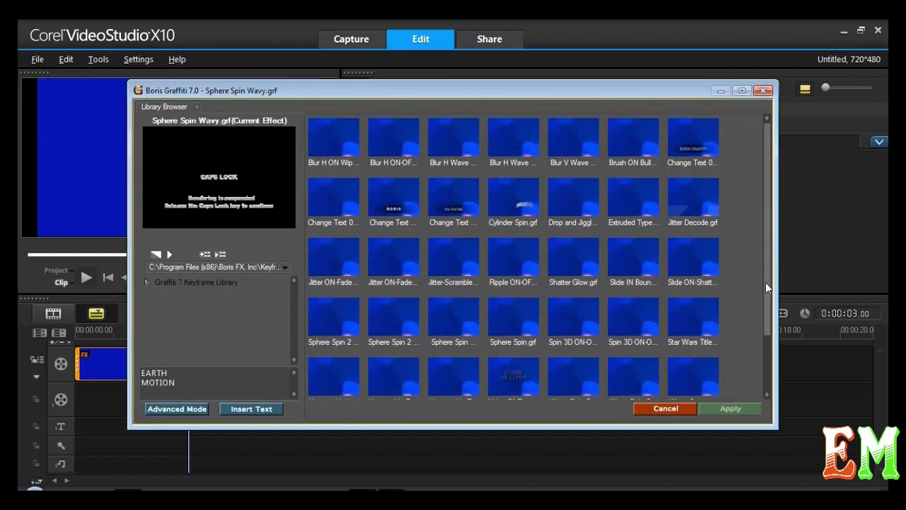
pyautogui.click(769, 291)
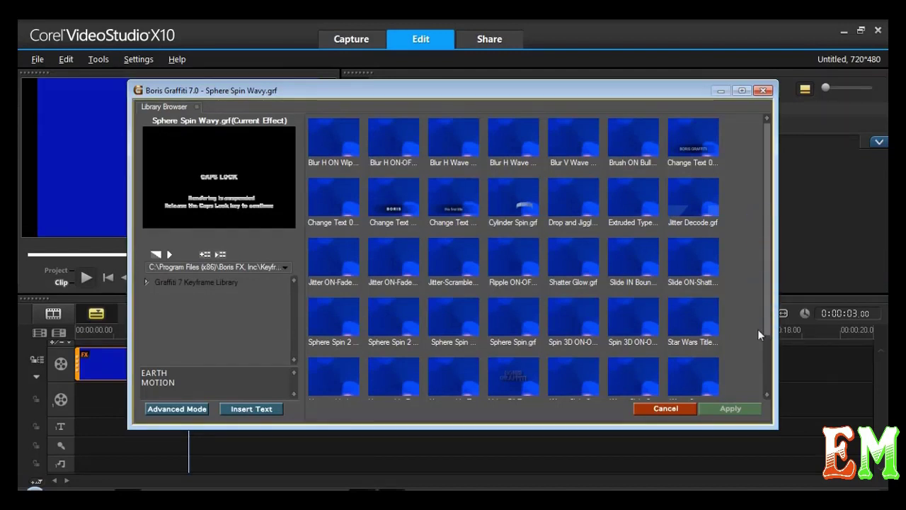
pyautogui.click(741, 90)
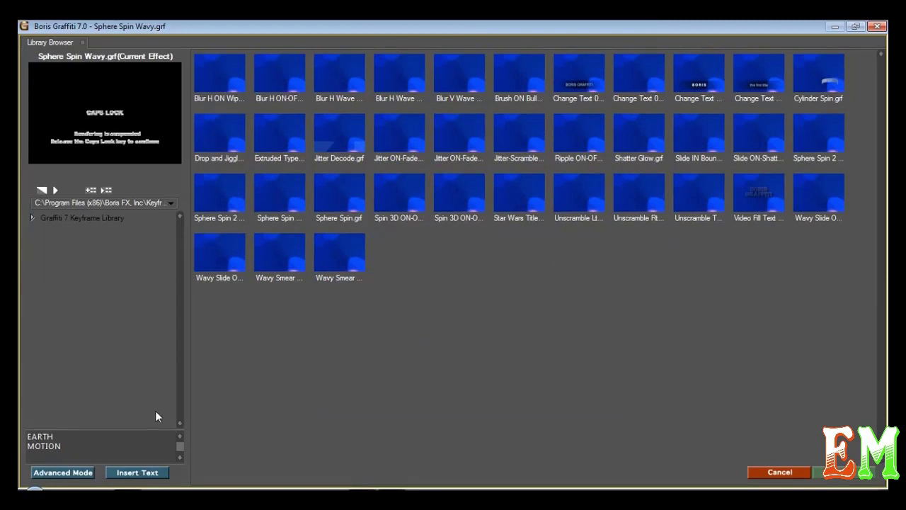
# - Expand the animated category of the Graffiti 7 Keyframe Library, browse its subcategories and show the animated text in presets
pyautogui.click(31, 217)
pyautogui.click(31, 228)
pyautogui.click(85, 238)
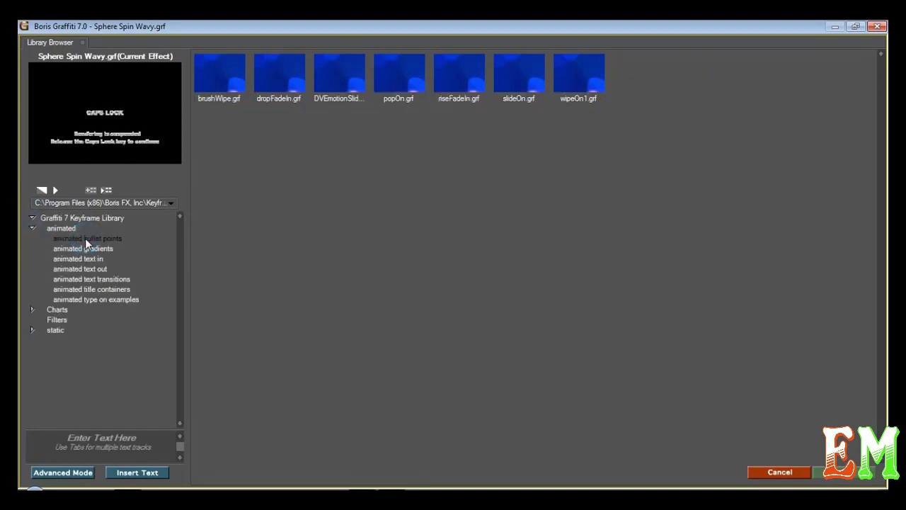
pyautogui.click(88, 249)
pyautogui.click(86, 268)
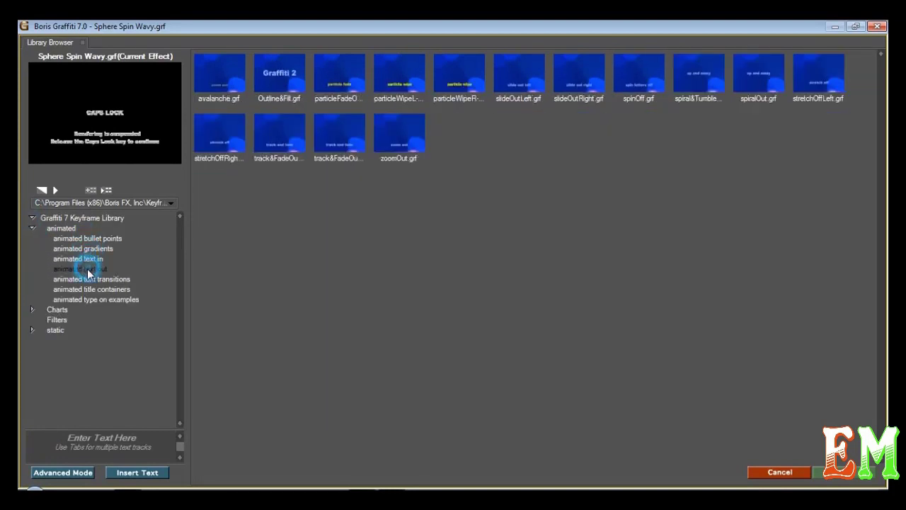
pyautogui.click(85, 281)
pyautogui.click(85, 259)
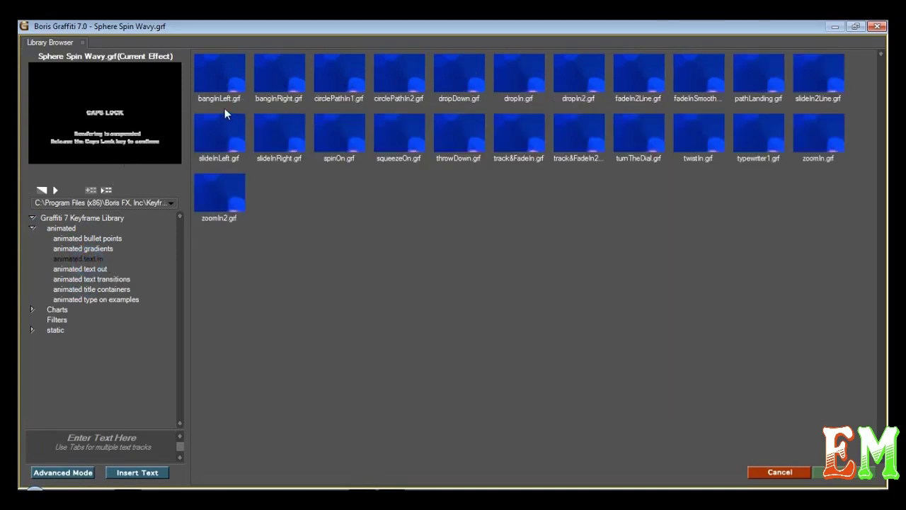
# - Preview the bangInLeft, spinOn and track&FadeIn animations with the EARTH MOTION text
pyautogui.click(225, 79)
pyautogui.press('capslock')
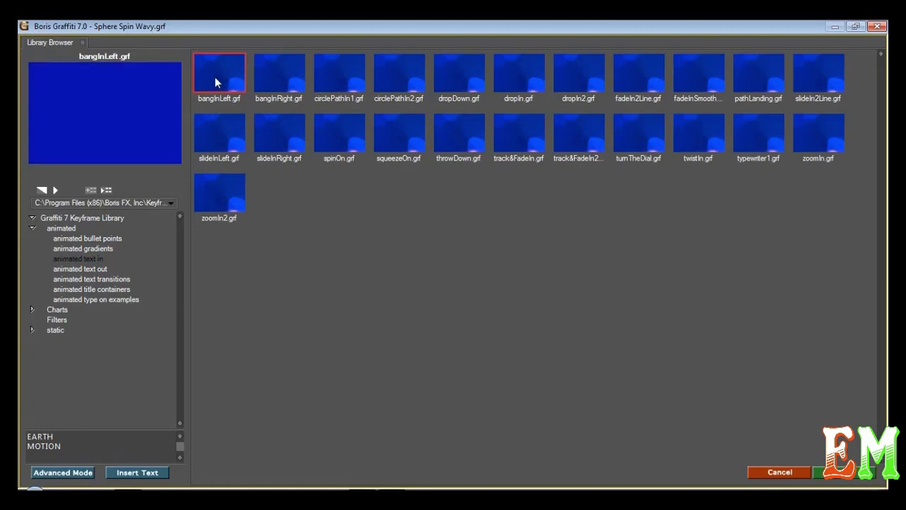
pyautogui.click(56, 189)
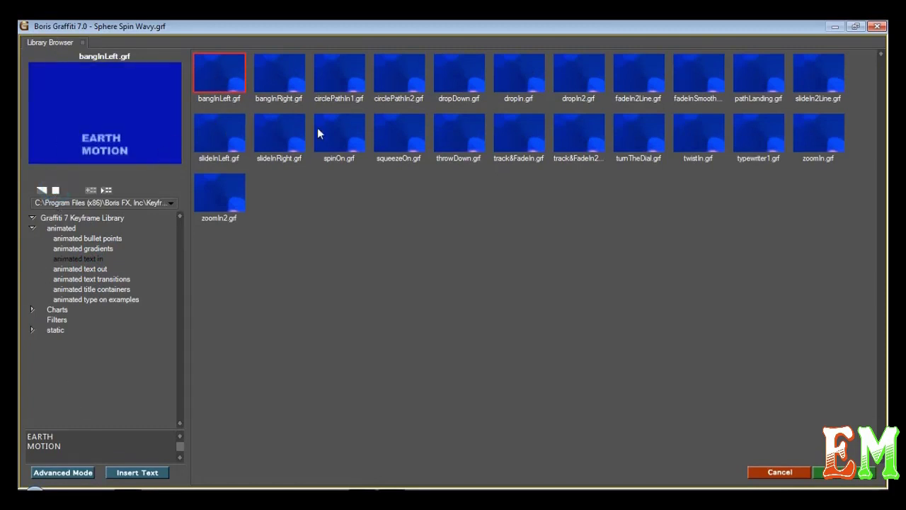
pyautogui.click(354, 127)
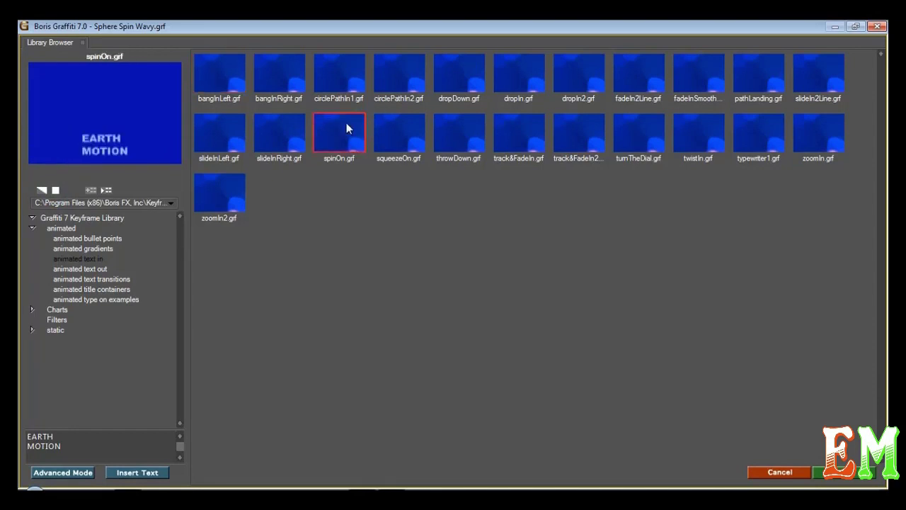
pyautogui.click(520, 138)
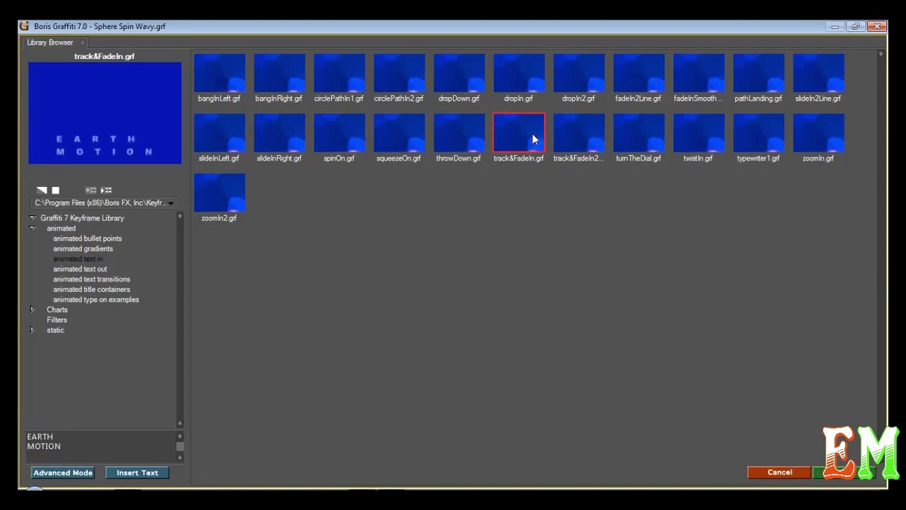
# - Preview the turnTheDial, twistIn, zoomIn and zoomIn2 text-in animations with the EARTH MOTION text
pyautogui.click(631, 125)
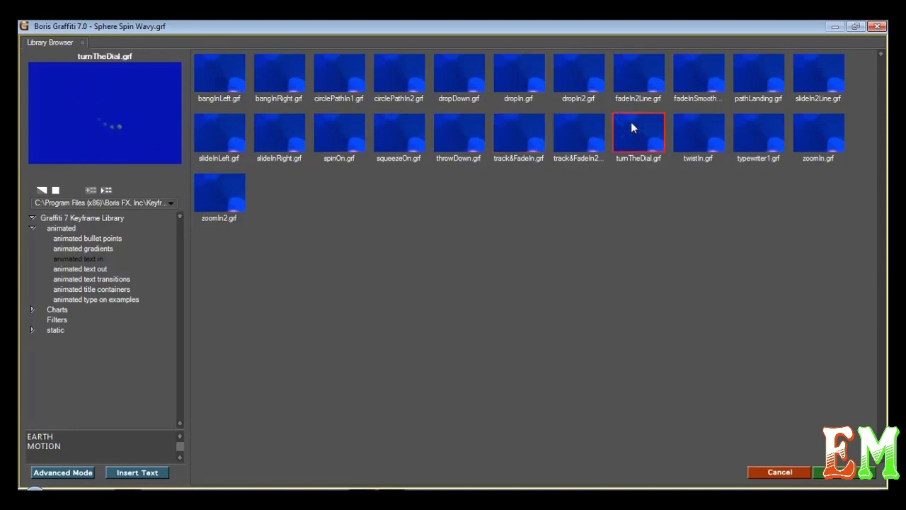
pyautogui.click(716, 138)
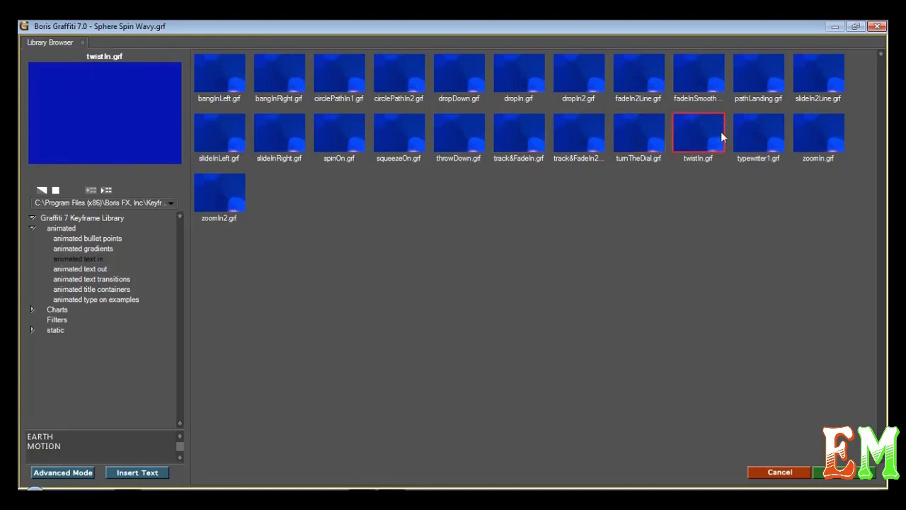
pyautogui.click(825, 134)
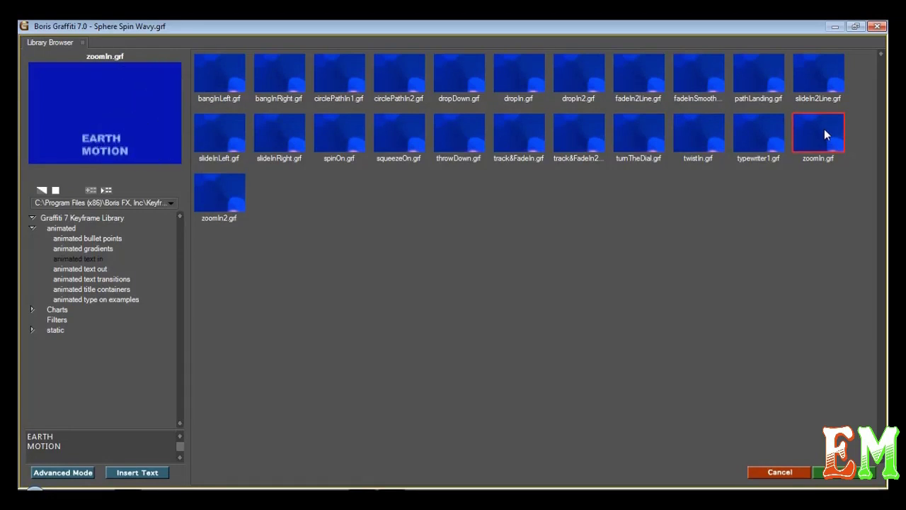
pyautogui.click(235, 200)
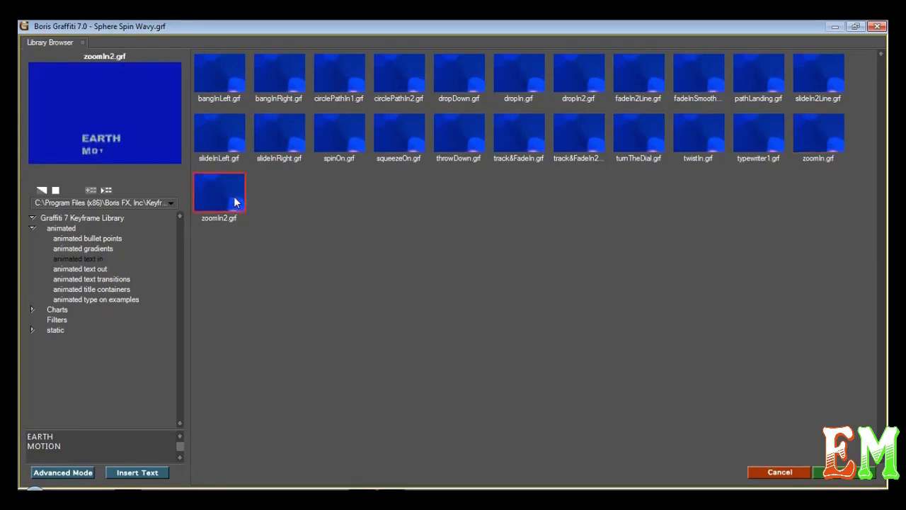
# - Show the animated text out presets and preview track&FadeOut and track&FadeOut2
pyautogui.click(80, 269)
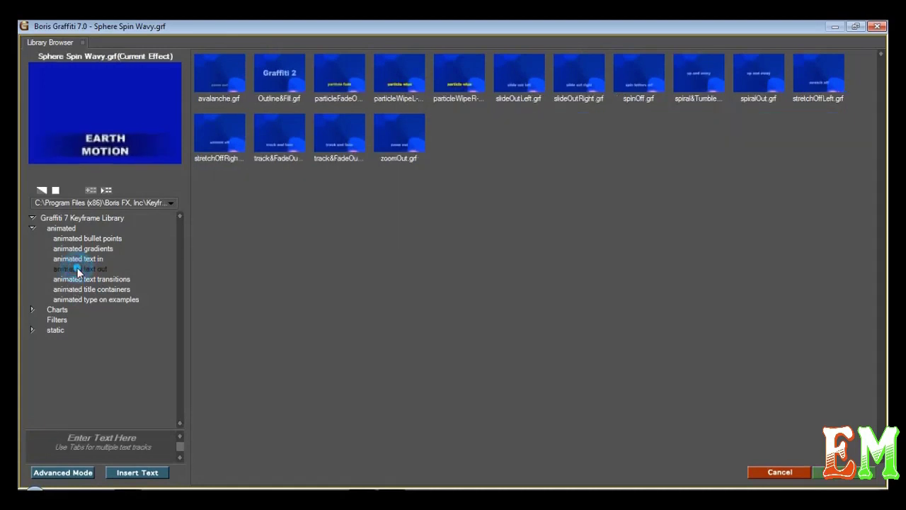
pyautogui.click(271, 137)
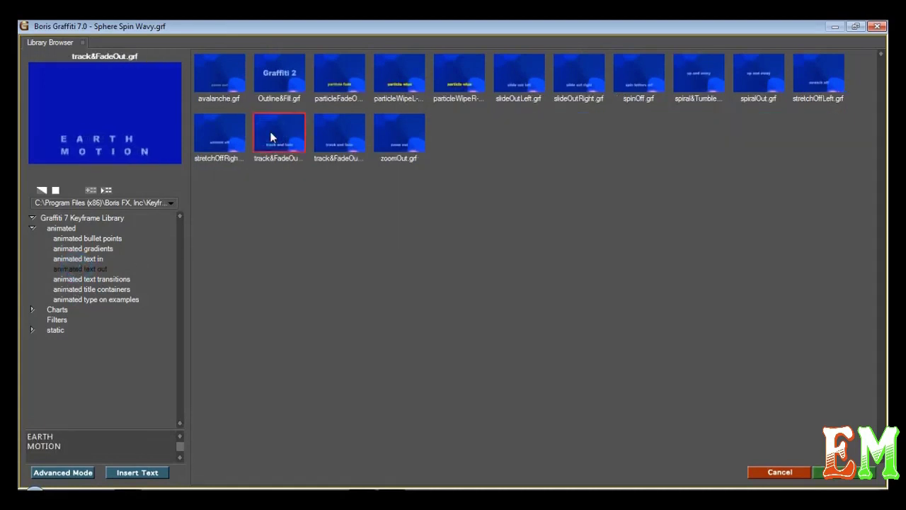
pyautogui.click(334, 139)
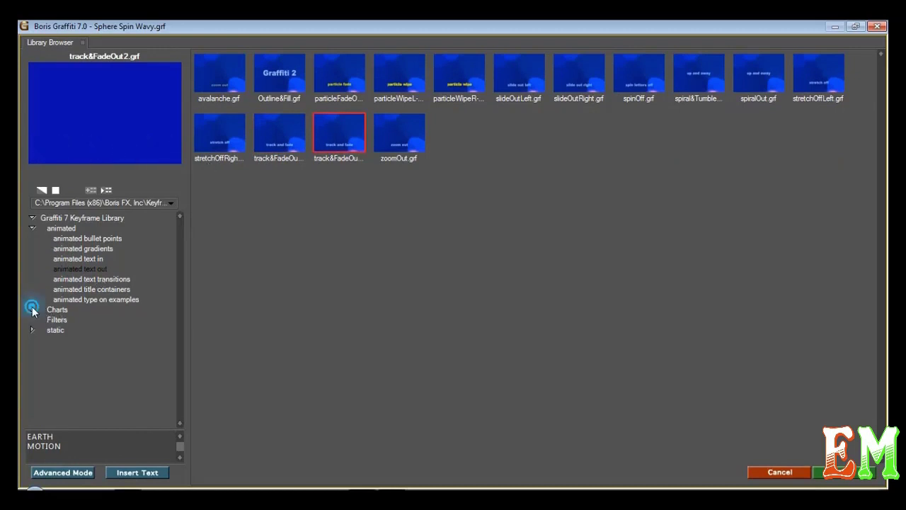
# - Expand the Charts category, show the Animated 2D Bar Charts presets and preview SqueezeIn
pyautogui.click(32, 309)
pyautogui.click(96, 320)
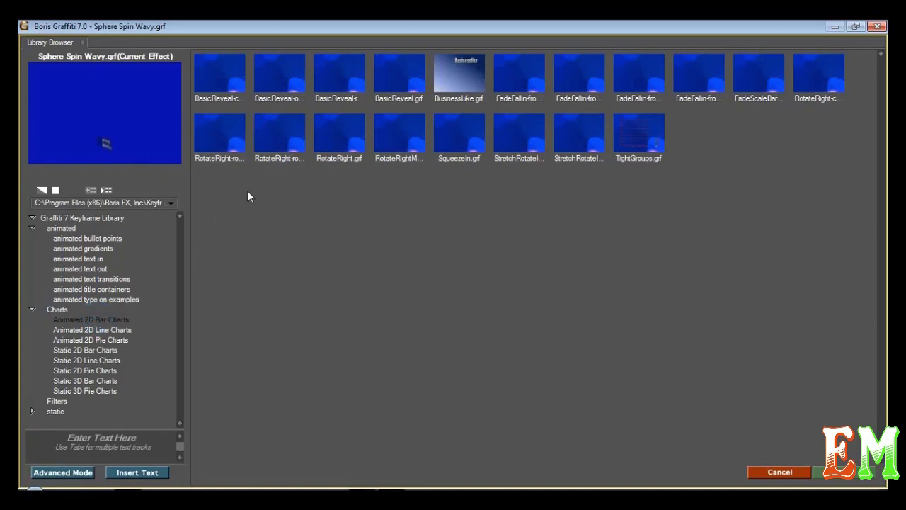
pyautogui.click(453, 141)
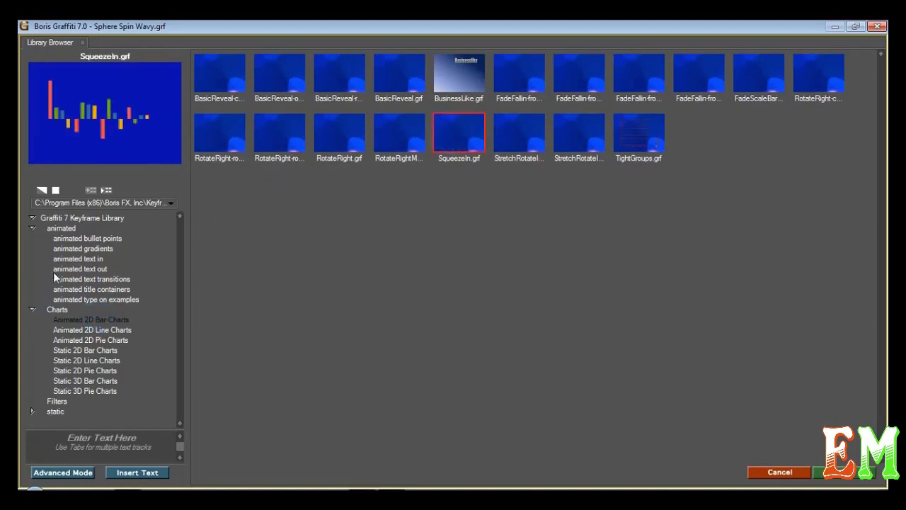
# - Show the presets at the root of the Graffiti 7 Keyframe Library and in animated, then collapse the animated category
pyautogui.click(65, 218)
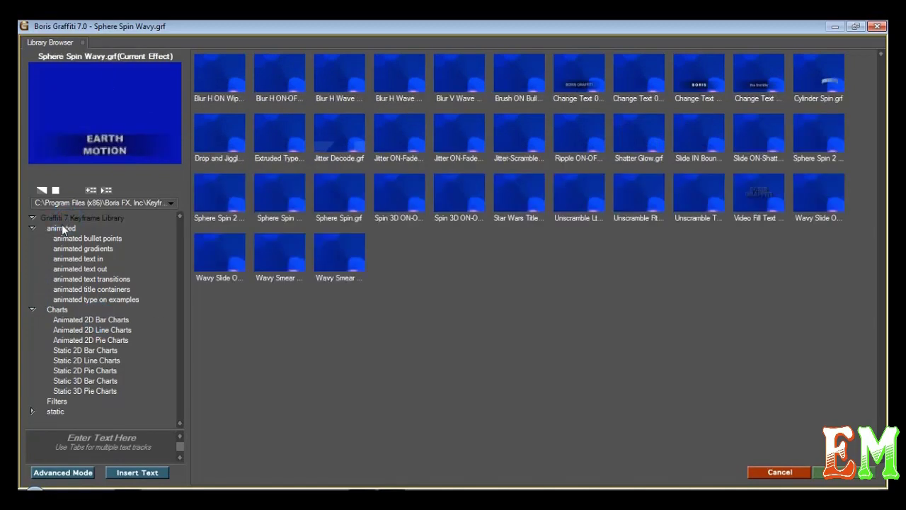
pyautogui.click(61, 229)
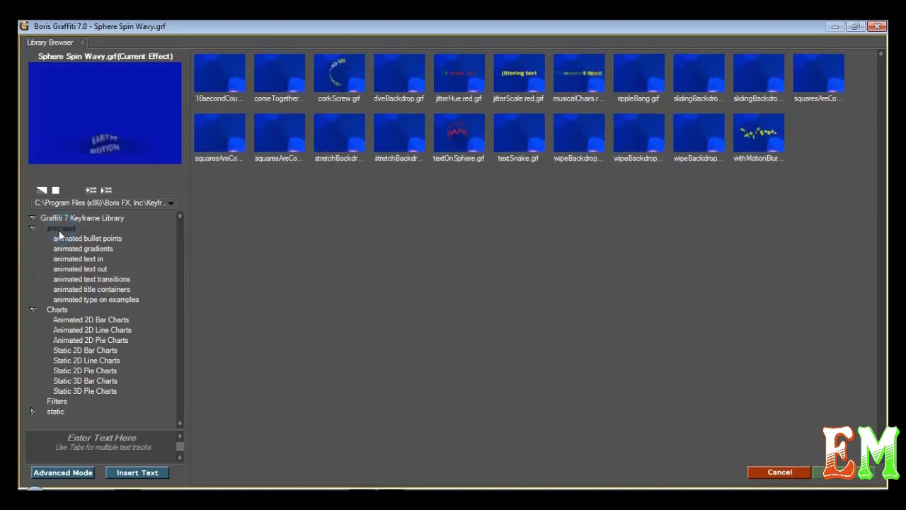
pyautogui.click(32, 228)
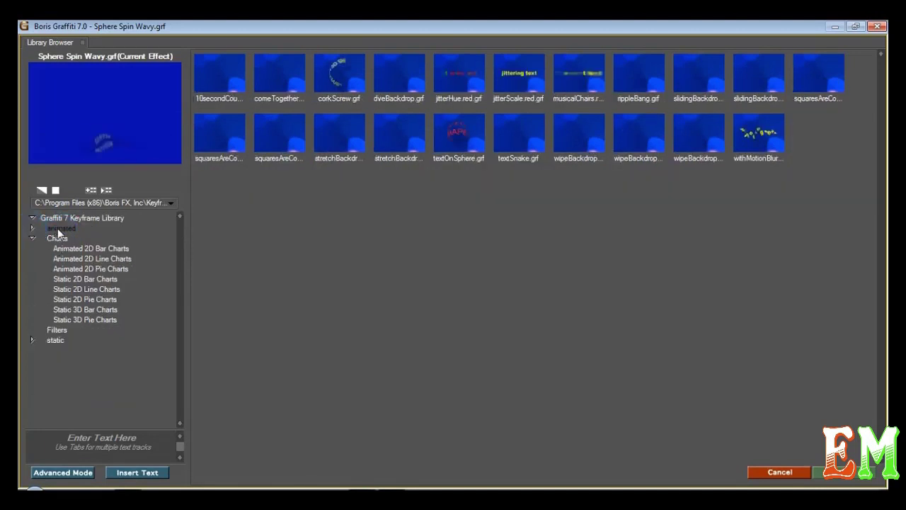
# - Browse the animated and static chart subcategories, previewing the BlueLineReverseAxis line chart and the GraySplineBorder pie chart
pyautogui.click(51, 238)
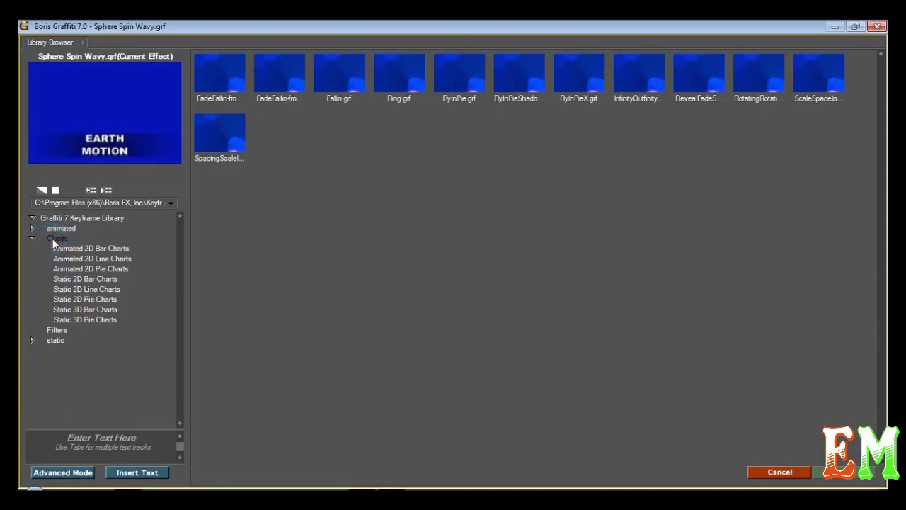
pyautogui.click(73, 248)
pyautogui.click(77, 279)
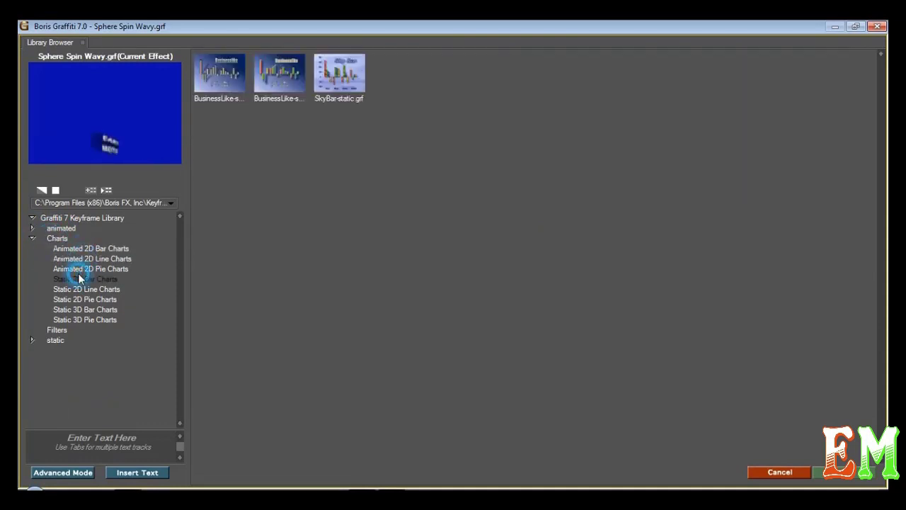
pyautogui.click(79, 290)
pyautogui.click(219, 82)
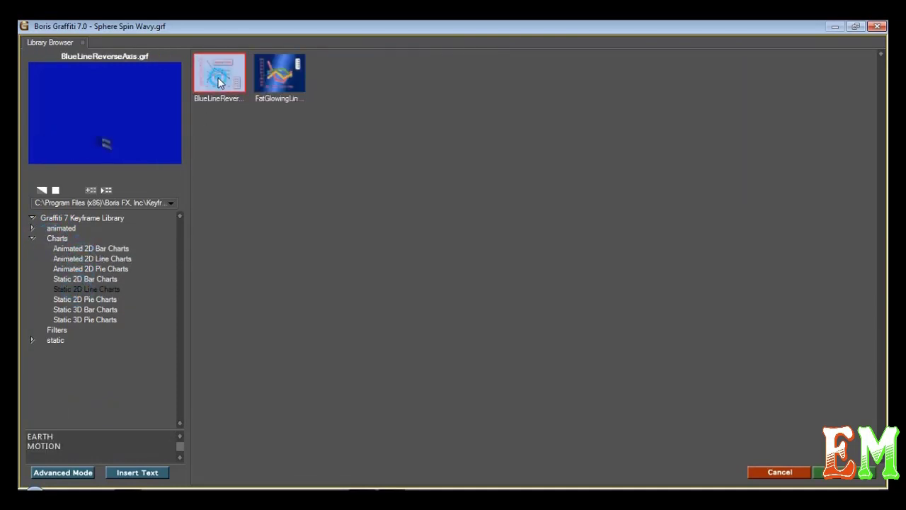
pyautogui.click(86, 301)
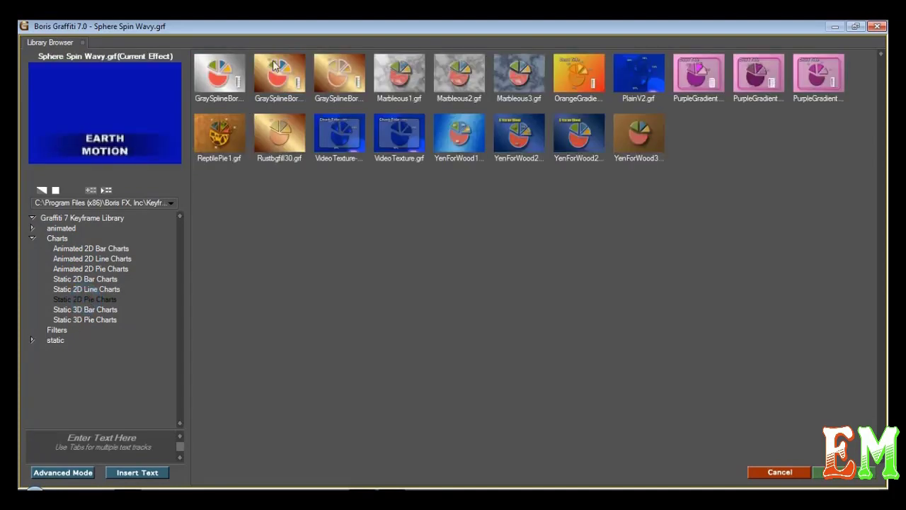
pyautogui.click(227, 73)
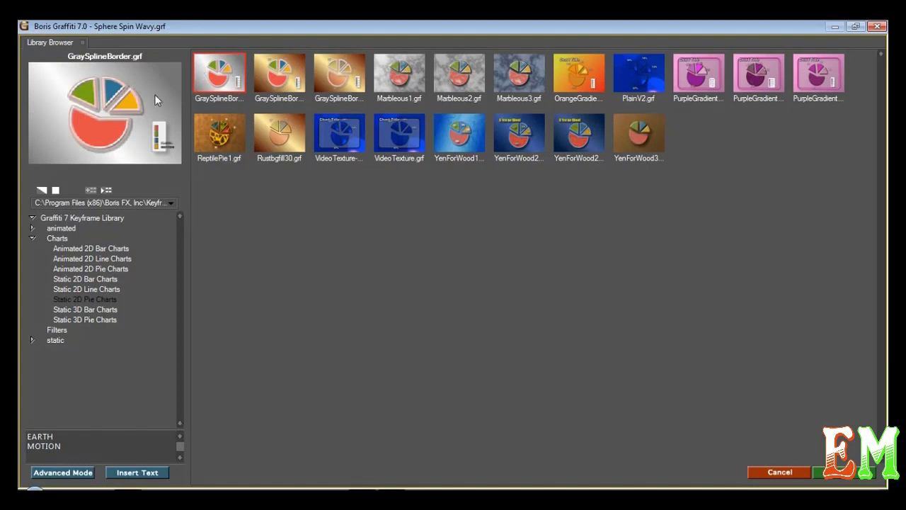
pyautogui.click(78, 319)
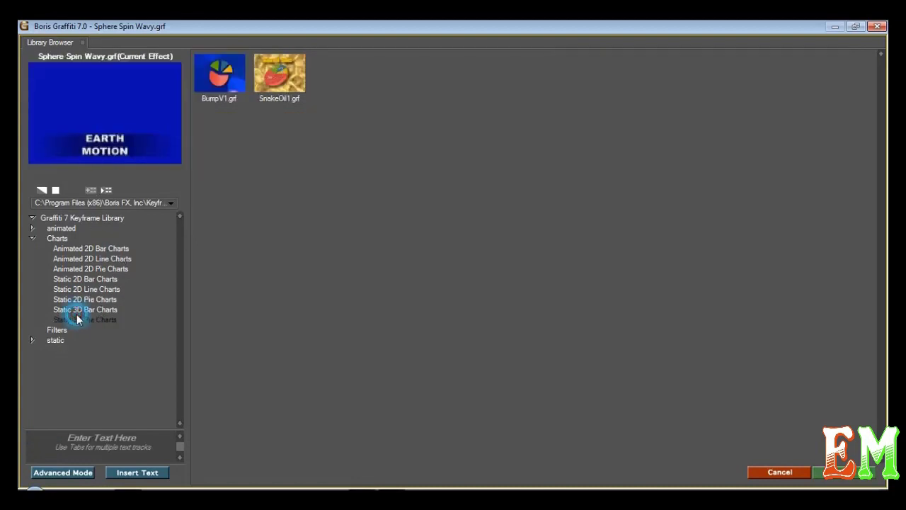
# - Show the Filters presets and preview Create More, the full circle preset, Fun with Dots and StarWars
pyautogui.click(41, 330)
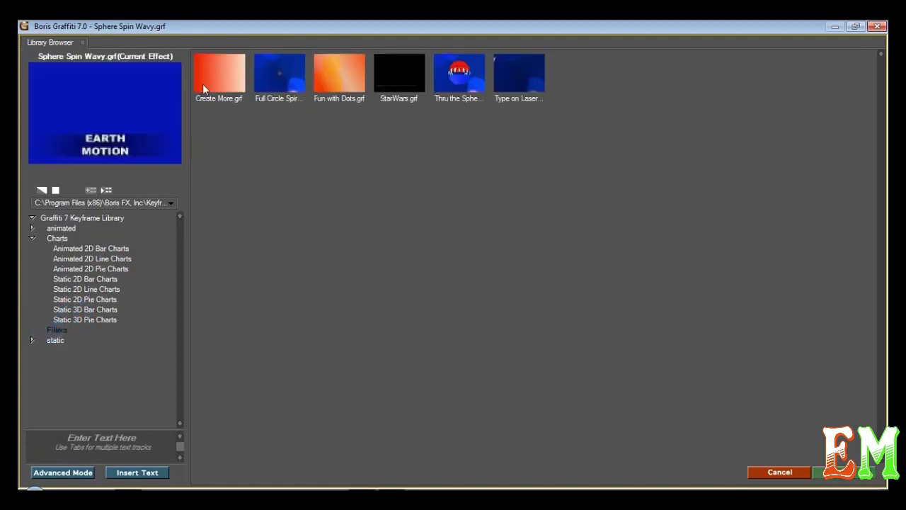
pyautogui.click(215, 65)
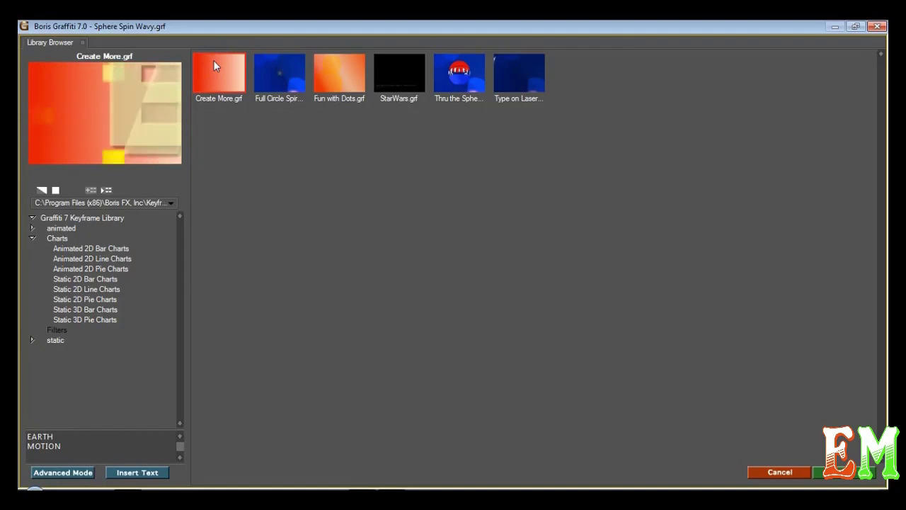
pyautogui.click(260, 68)
pyautogui.click(325, 77)
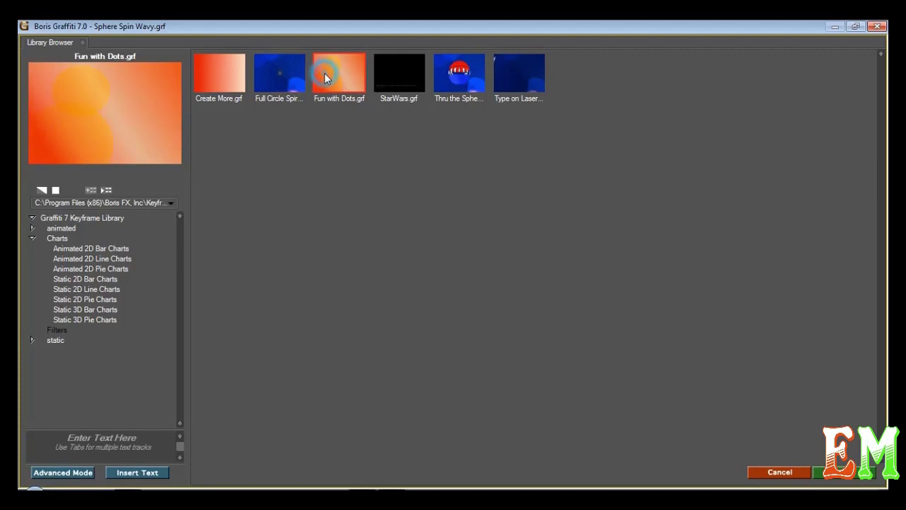
pyautogui.click(386, 73)
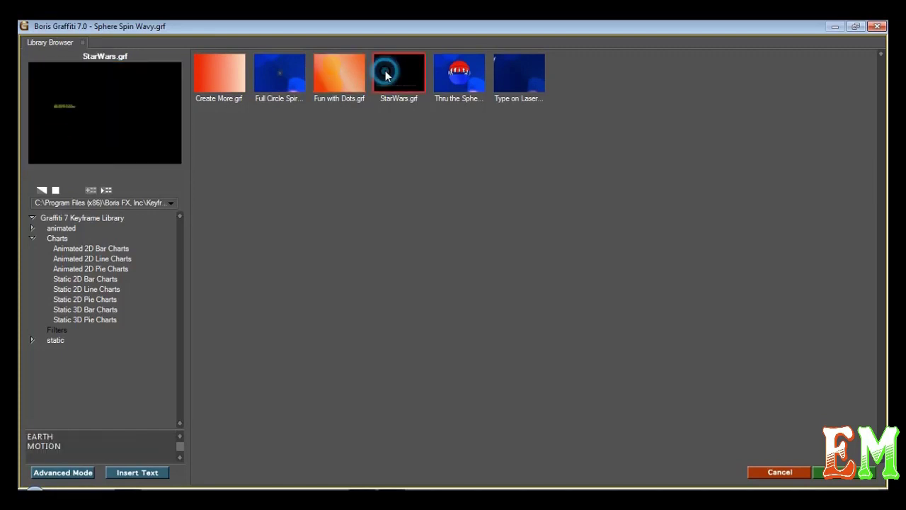
# - Play the Type on Laser preset's animation with the EARTH MOTION text and preview Create More again
pyautogui.click(240, 75)
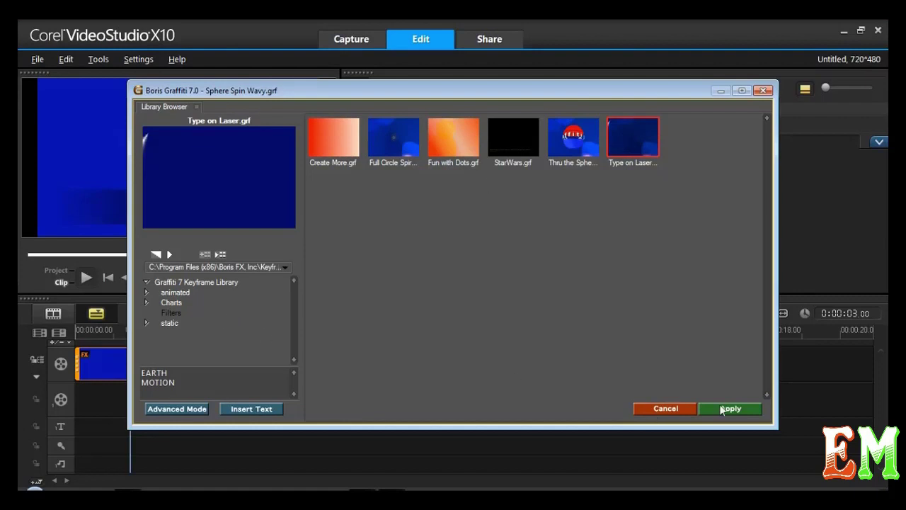
pyautogui.click(170, 255)
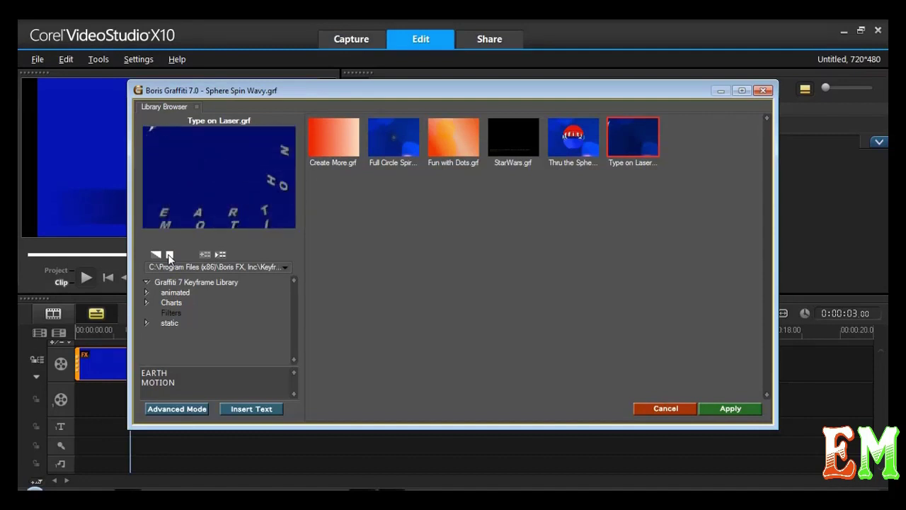
pyautogui.click(331, 138)
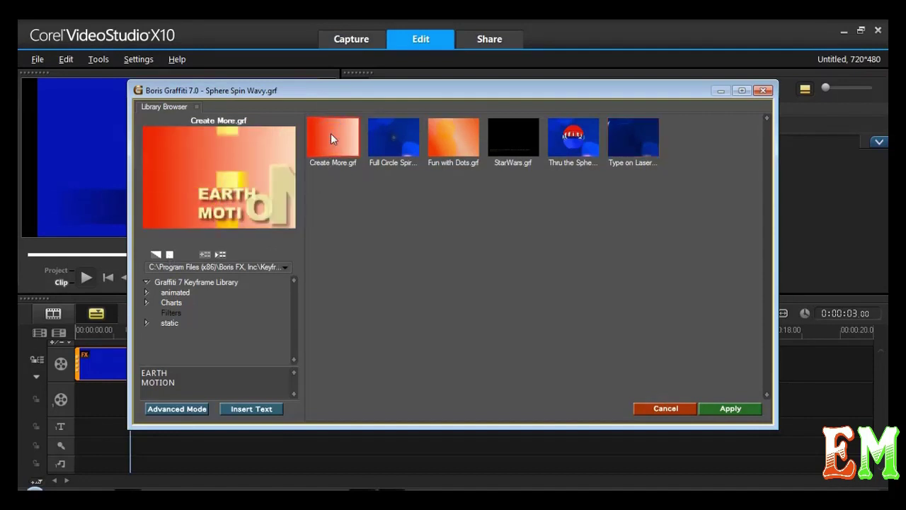
# - Show the static presets and preview 3dLook, 3dLook2, 3dLook3 and 3dLook4 with the EARTH MOTION text
pyautogui.click(167, 323)
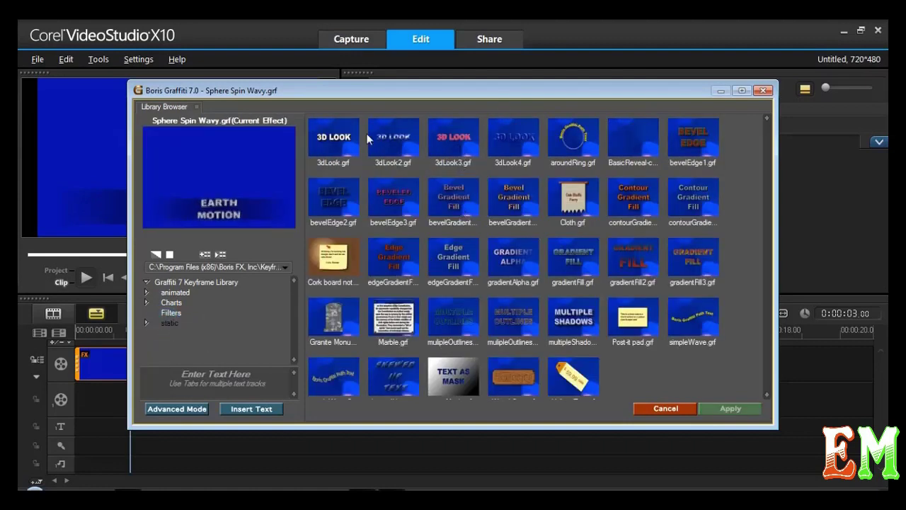
pyautogui.click(339, 130)
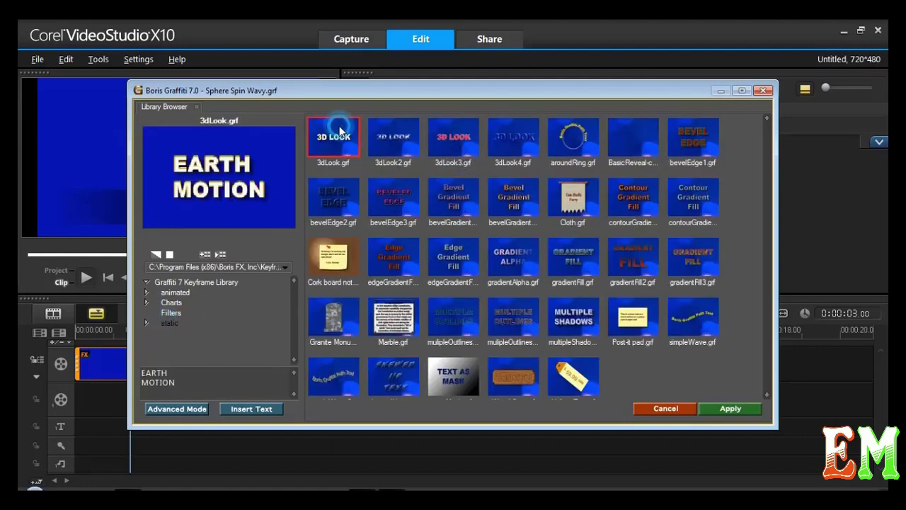
pyautogui.click(393, 135)
pyautogui.click(447, 136)
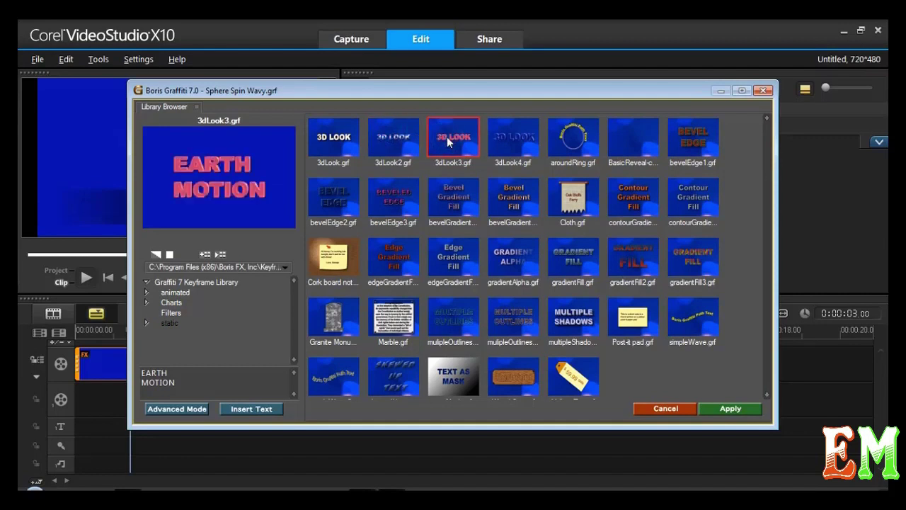
pyautogui.click(504, 139)
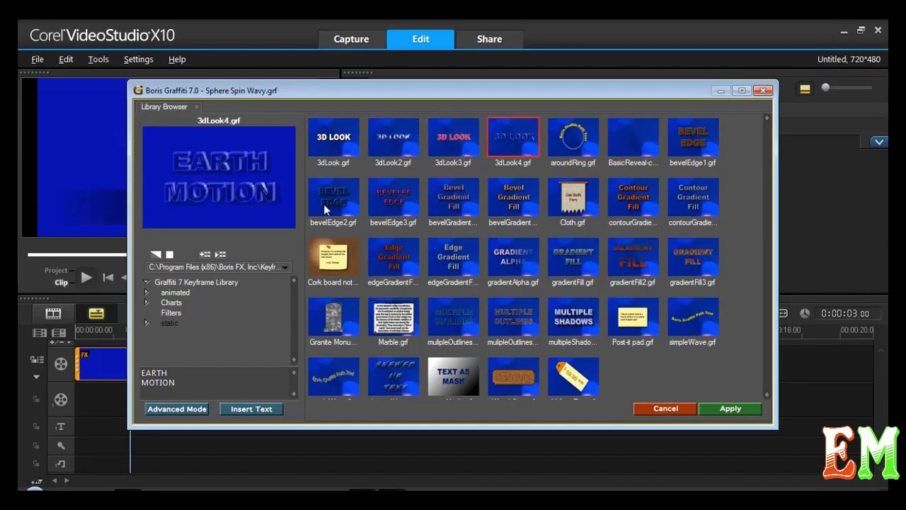
# - Preview the static bevelEdge2, bevelEdge3 and bevelGradientFill1 text styles
pyautogui.click(322, 207)
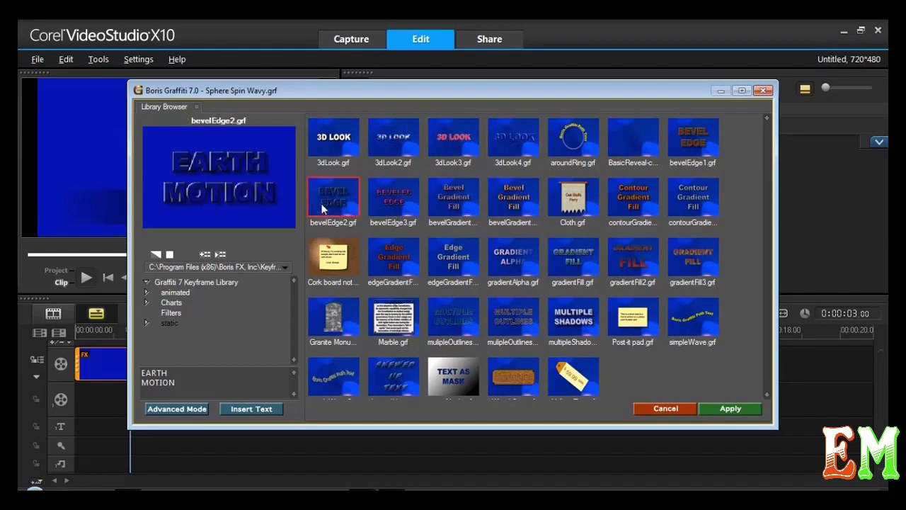
pyautogui.click(391, 198)
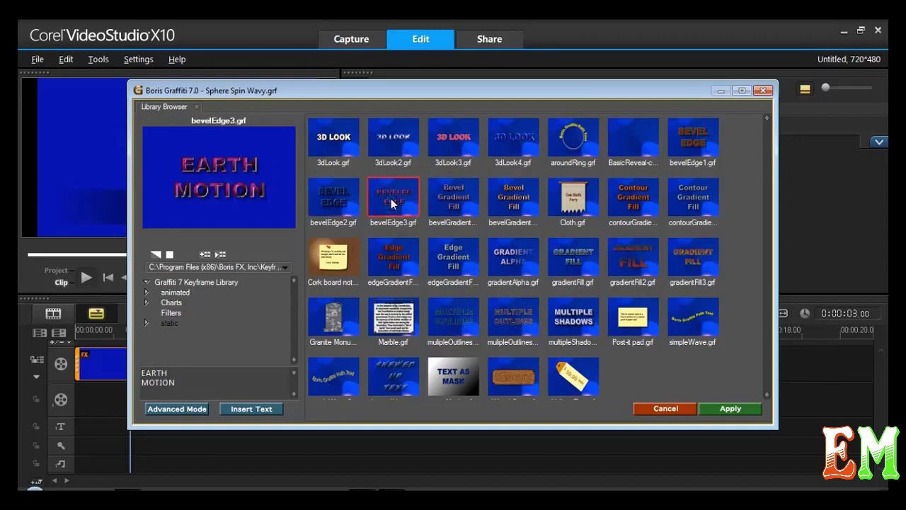
pyautogui.click(453, 195)
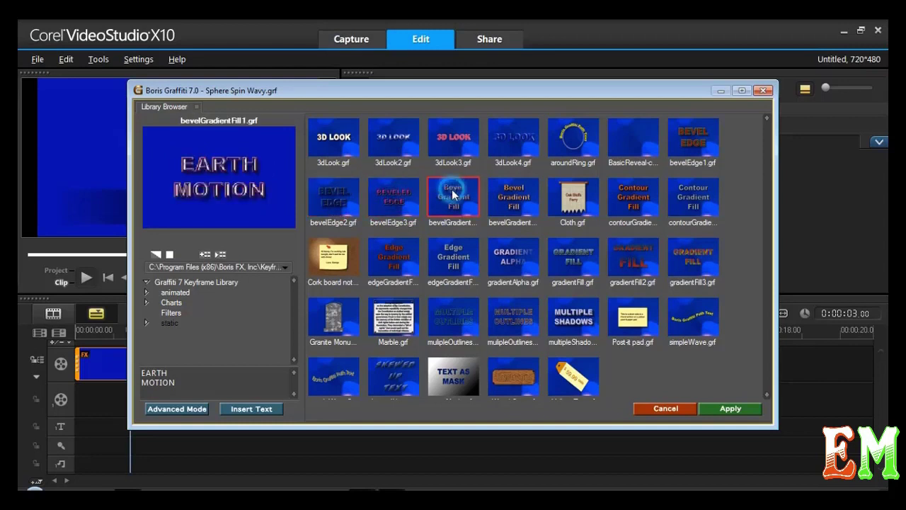
# - Preview the static Cloth, both contour gradient fill, Cork board note and edgeGradientFill1 text styles
pyautogui.click(562, 202)
pyautogui.click(643, 188)
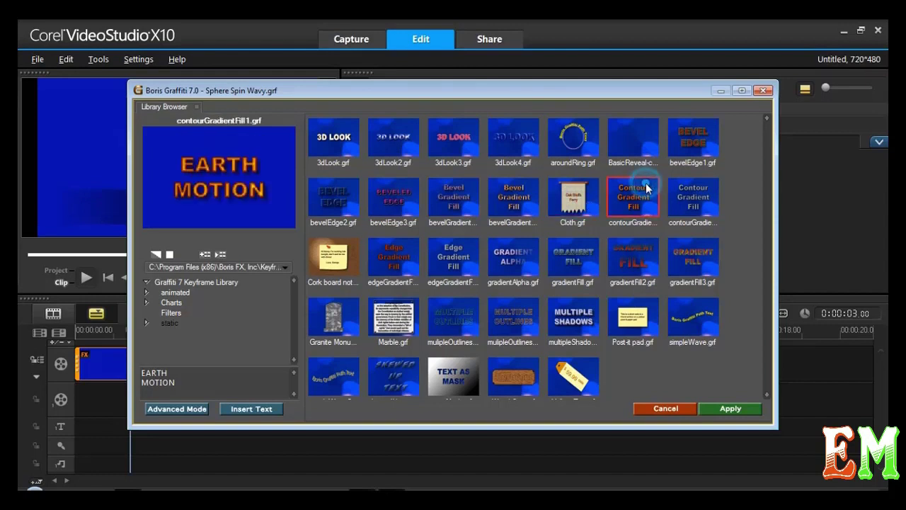
pyautogui.click(703, 203)
pyautogui.click(344, 262)
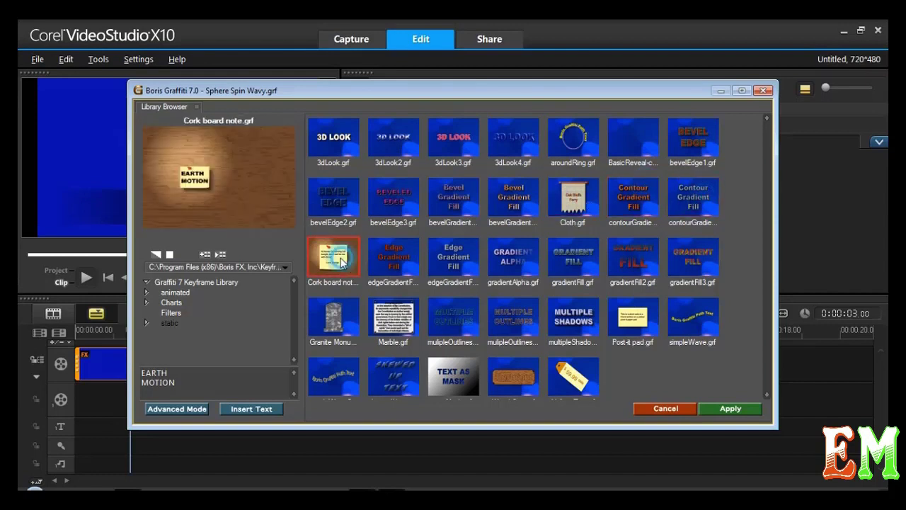
pyautogui.click(393, 261)
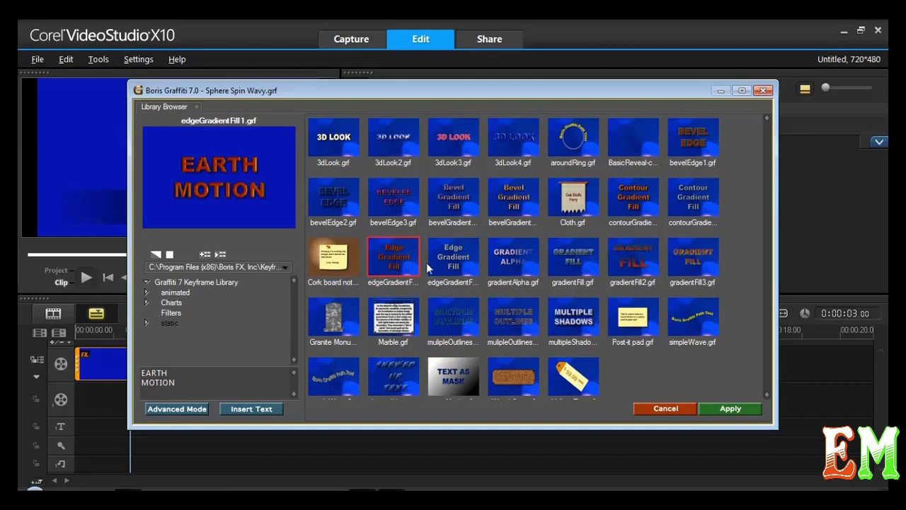
# - Preview the static gradientFill, gradientFill2, multiple outlines, text as mask and Wood Sign styles
pyautogui.click(570, 256)
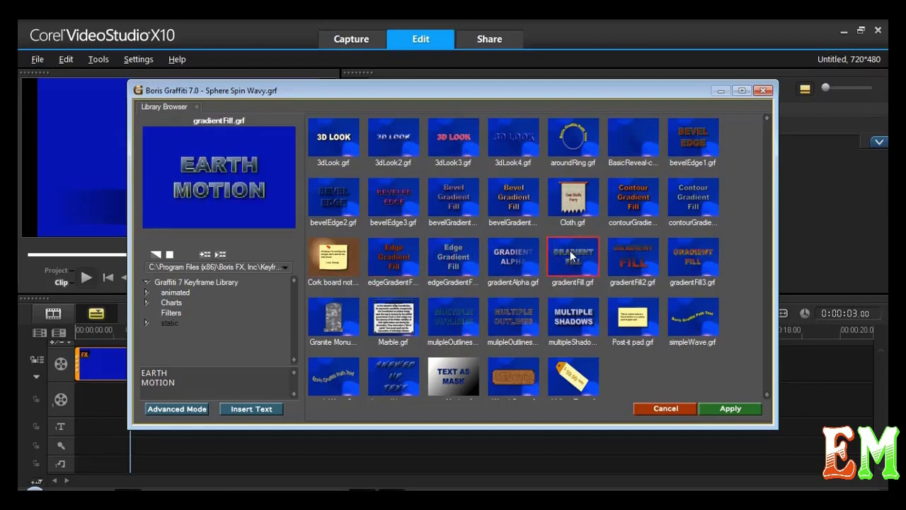
pyautogui.click(636, 265)
pyautogui.click(442, 320)
pyautogui.click(438, 374)
pyautogui.click(507, 369)
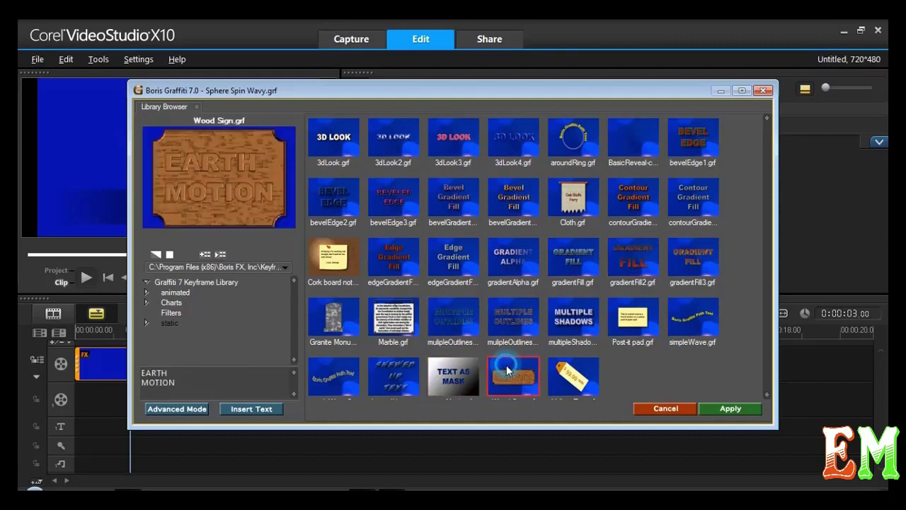
# - Preview the static skewedUptext, simpleWaveSkewed, Post-it pad, simpleWave and Yellow Tag styles, and return to Wood Sign
pyautogui.click(391, 379)
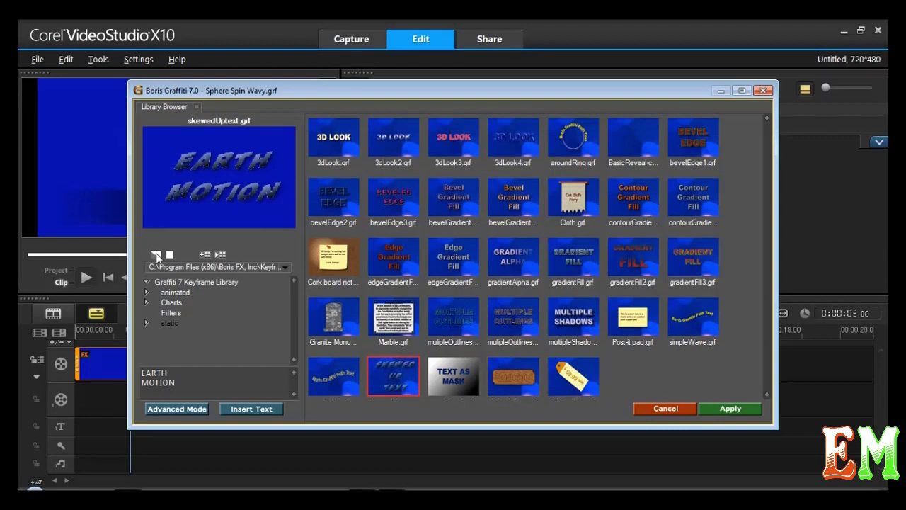
pyautogui.click(341, 381)
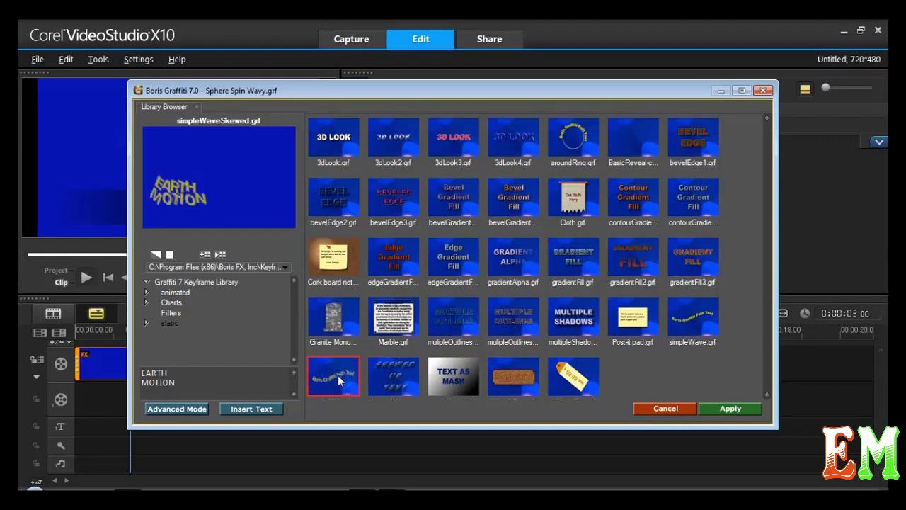
pyautogui.click(623, 324)
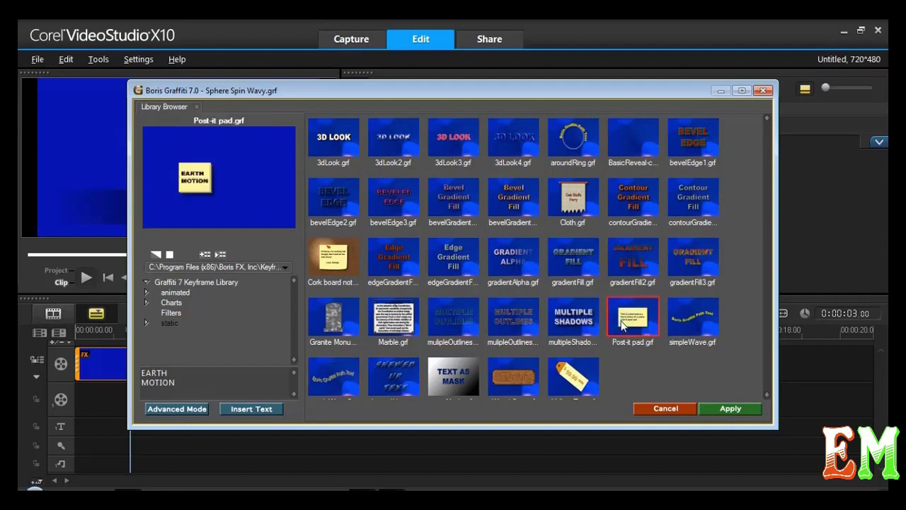
pyautogui.click(708, 312)
pyautogui.click(558, 381)
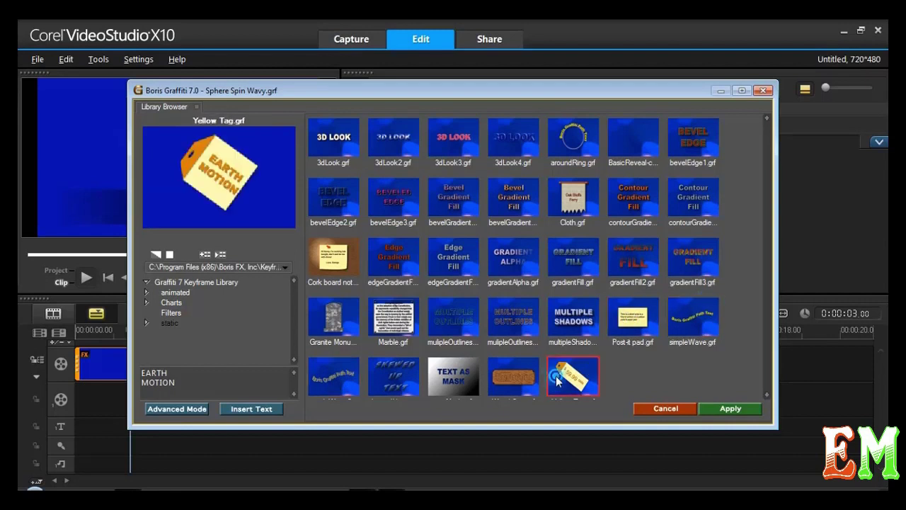
pyautogui.click(520, 380)
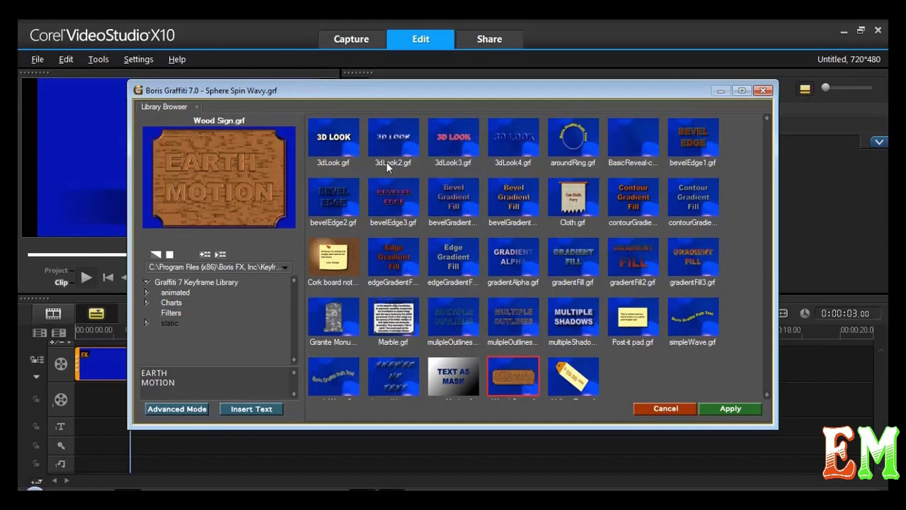
# - Compare bevelEdge3 with bevelEdge2, apply the bevelEdge2 title style to the clip and scrub to 00:00:01.17
pyautogui.click(375, 189)
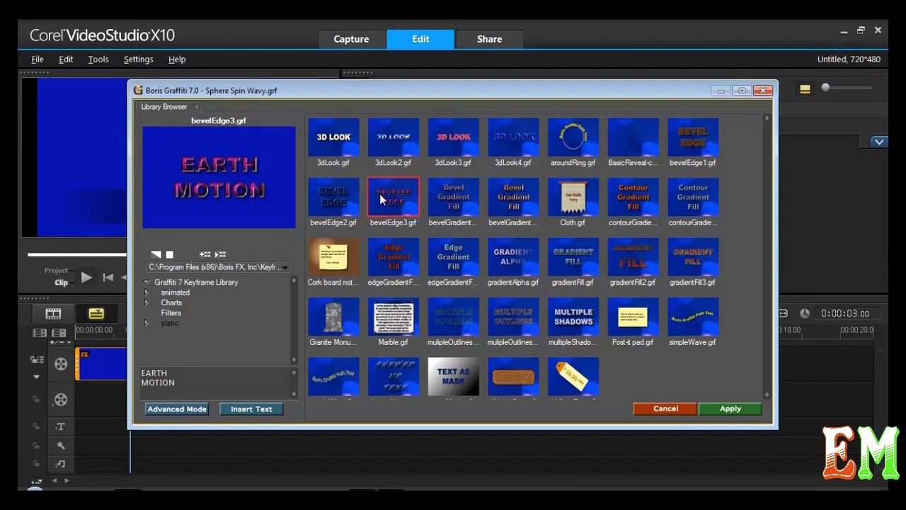
pyautogui.click(333, 199)
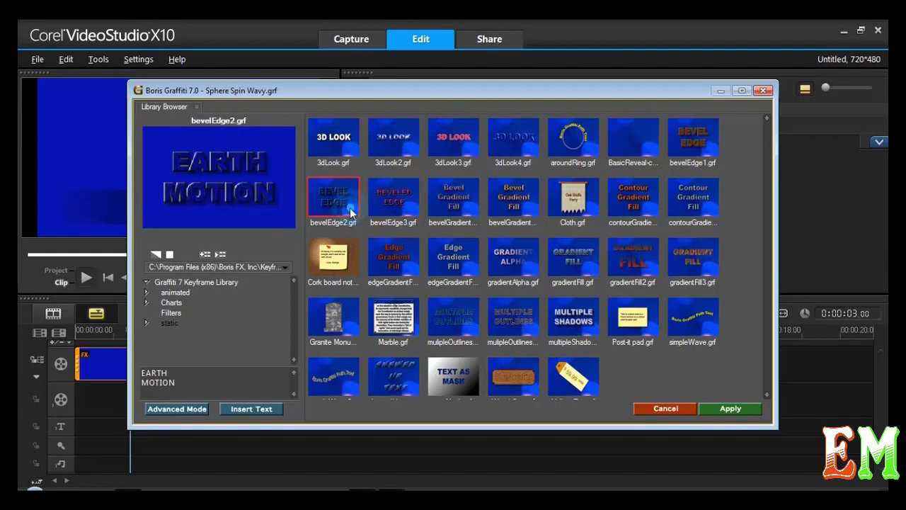
pyautogui.click(178, 408)
pyautogui.moveTo(129, 330)
pyautogui.mouseDown()
pyautogui.moveTo(139, 330)
pyautogui.moveTo(95, 330)
pyautogui.moveTo(181, 330)
pyautogui.moveTo(121, 330)
pyautogui.moveTo(137, 331)
pyautogui.mouseUp()
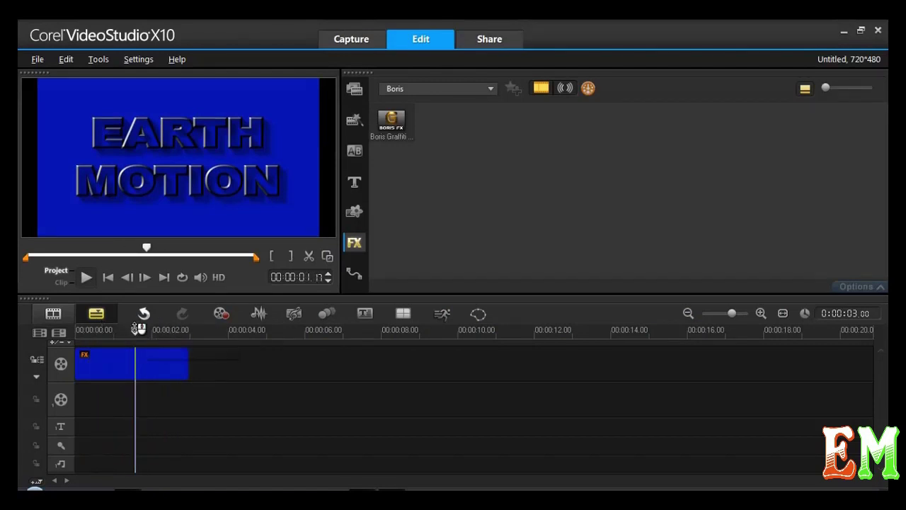
# - Open Customize Motion for the blue clip and set the start keyframe's X and Y size to 52
pyautogui.click(148, 368)
pyautogui.rightClick(161, 373)
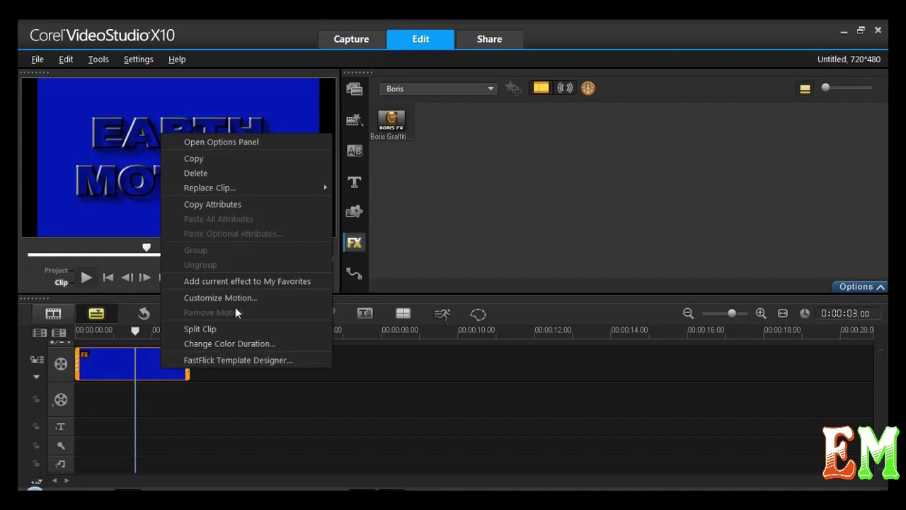
pyautogui.click(256, 301)
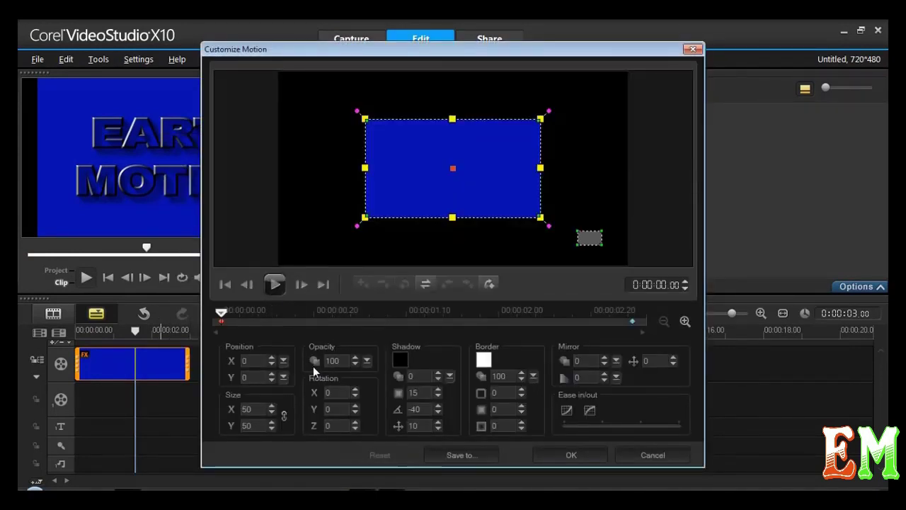
pyautogui.click(272, 358)
pyautogui.click(272, 364)
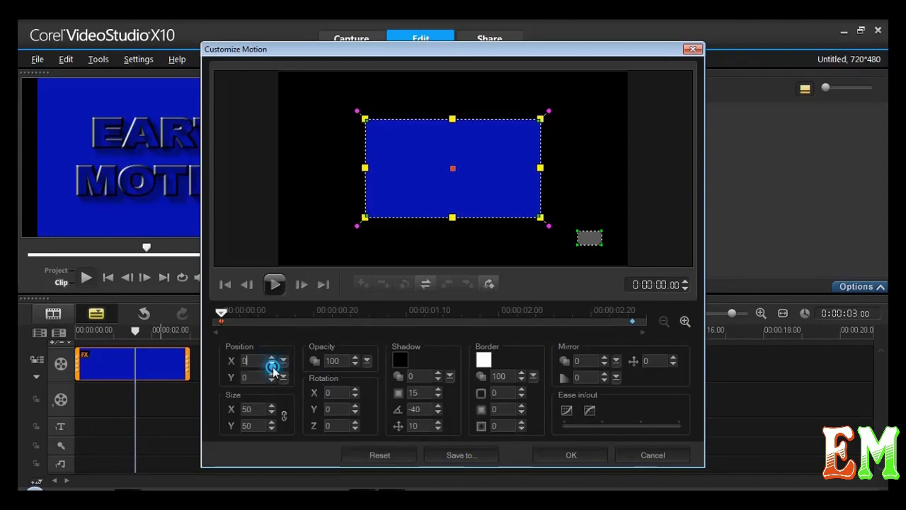
pyautogui.click(272, 380)
pyautogui.click(272, 373)
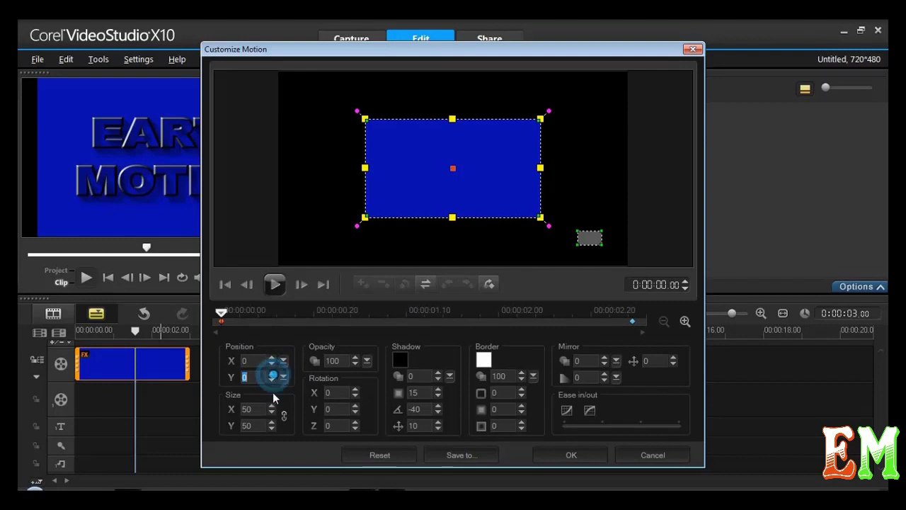
pyautogui.click(272, 405)
pyautogui.click(272, 405)
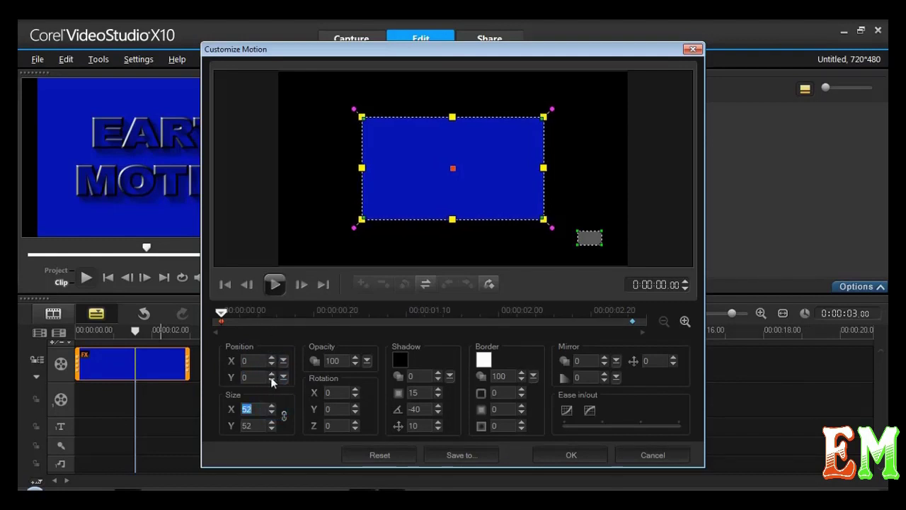
# - Set the size at the end keyframe, 0:00:02.29, to 130 and apply the custom motion
pyautogui.moveTo(220, 316); pyautogui.dragTo(659, 320)
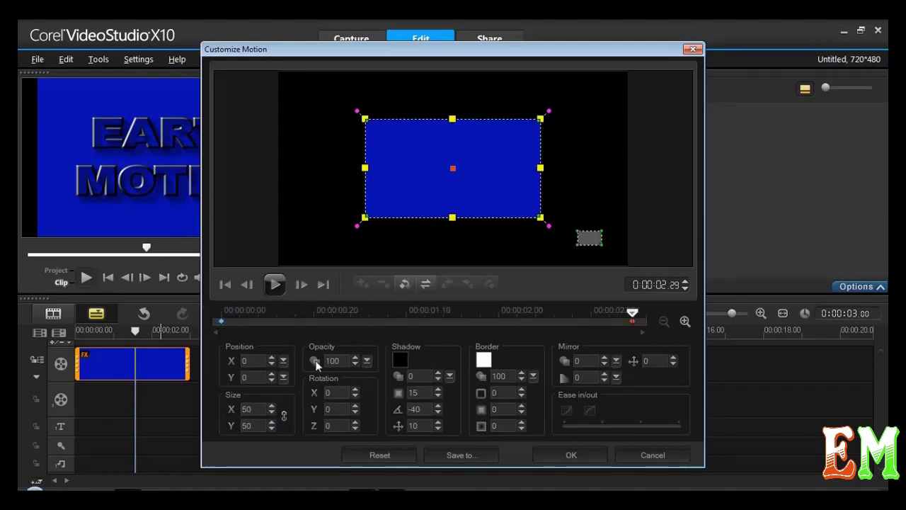
pyautogui.moveTo(271, 407); pyautogui.dragTo(271, 410)
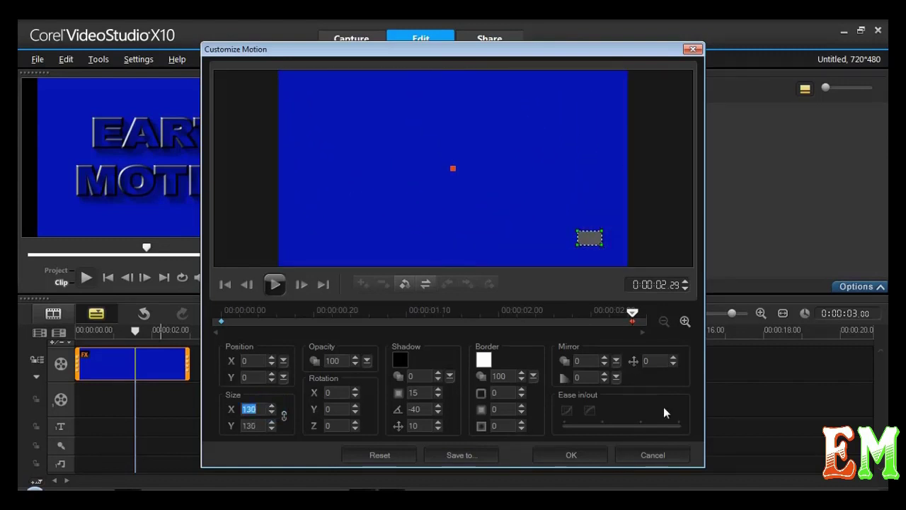
pyautogui.click(570, 454)
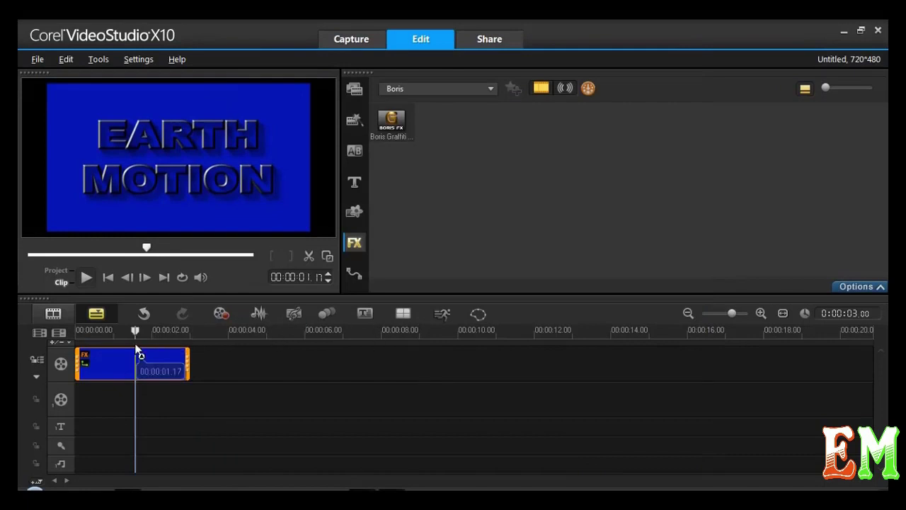
# - Play the project from the beginning to watch the EARTH MOTION clip's zoom motion
pyautogui.click(135, 330)
pyautogui.press('Home')
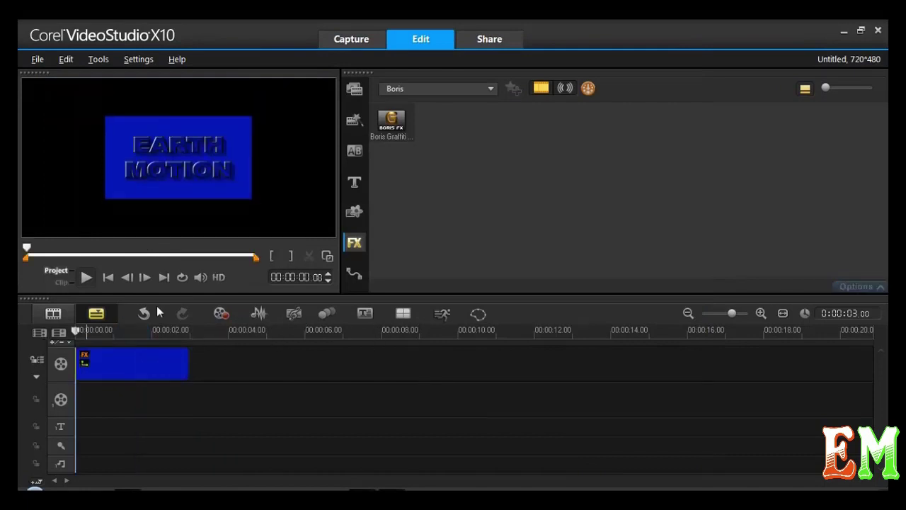
pyautogui.click(85, 276)
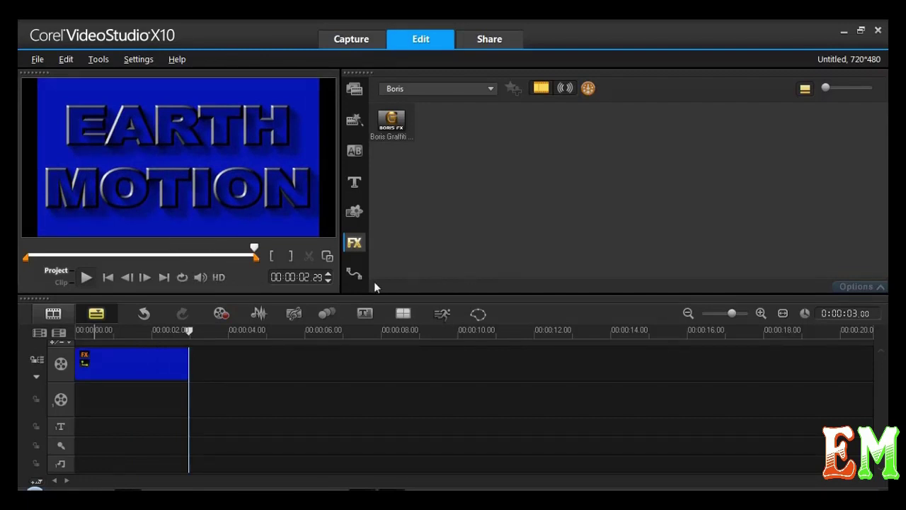
# - Reopen the clip's Boris Graffiti filter for customization and step through its static presets as far as bevelEdge3
pyautogui.click(166, 361)
pyautogui.click(882, 285)
pyautogui.click(467, 239)
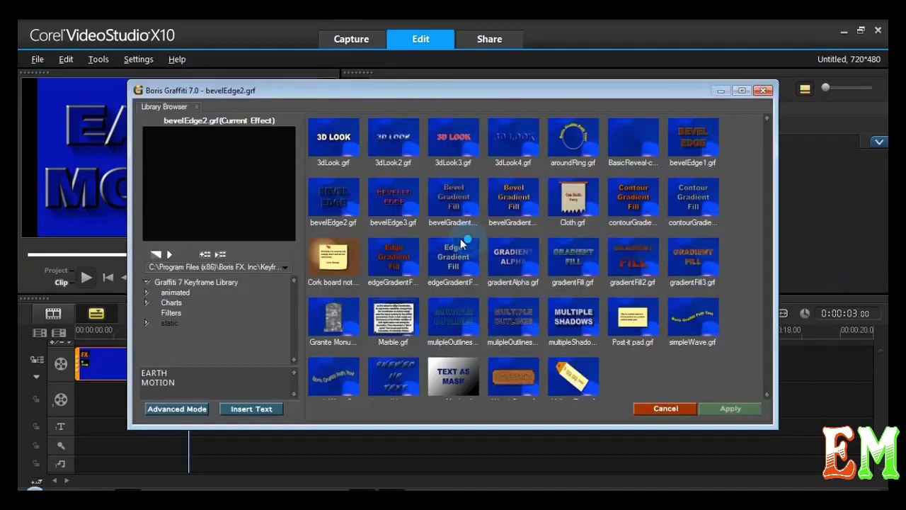
pyautogui.press('Right')
pyautogui.press('Right')
pyautogui.press('Left')
pyautogui.press('Right')
pyautogui.press('Right')
pyautogui.press('Right')
pyautogui.press('Right')
pyautogui.press('Right')
pyautogui.press('Right')
pyautogui.press('Left')
pyautogui.press('Left')
pyautogui.press('Left')
pyautogui.press('Right')
pyautogui.press('Right')
pyautogui.press('Left')
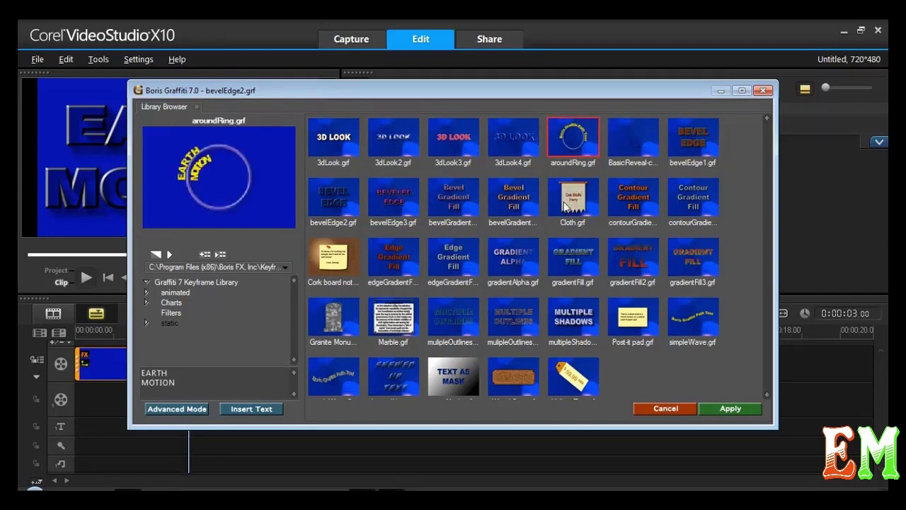
pyautogui.press('Right')
pyautogui.press('Right')
pyautogui.press('Right')
pyautogui.press('Right')
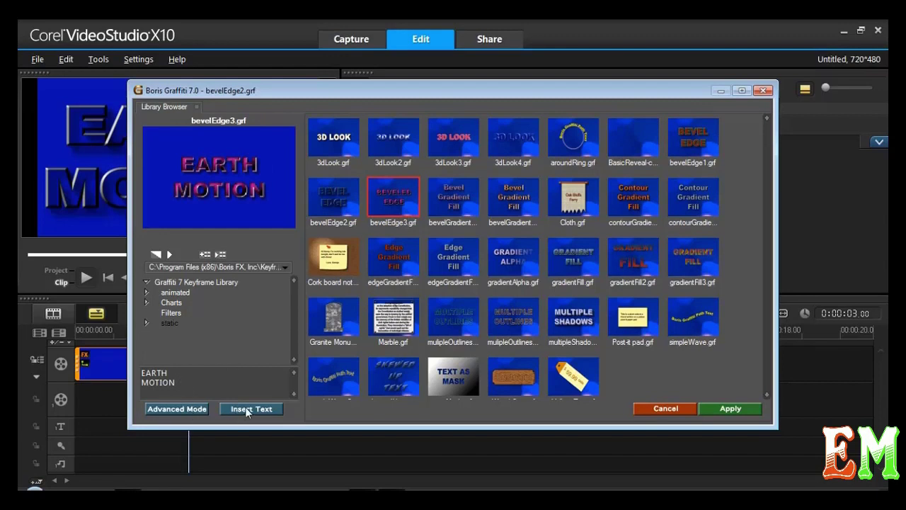
# - Preview animated presets including slidingBackdrop2, slidingBackdrop and rippleBang, apply an EARTH MOTION backdrop title and play it from the start
pyautogui.click(175, 295)
pyautogui.click(439, 199)
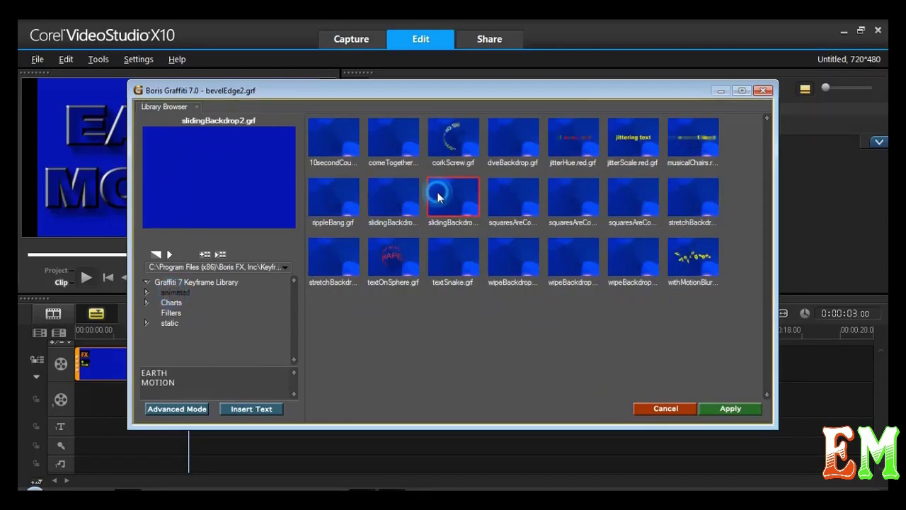
pyautogui.click(397, 204)
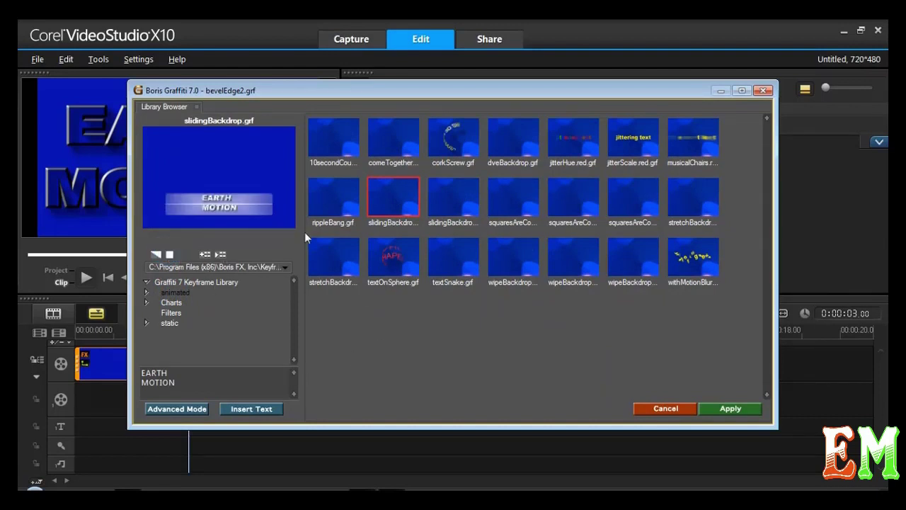
pyautogui.click(327, 193)
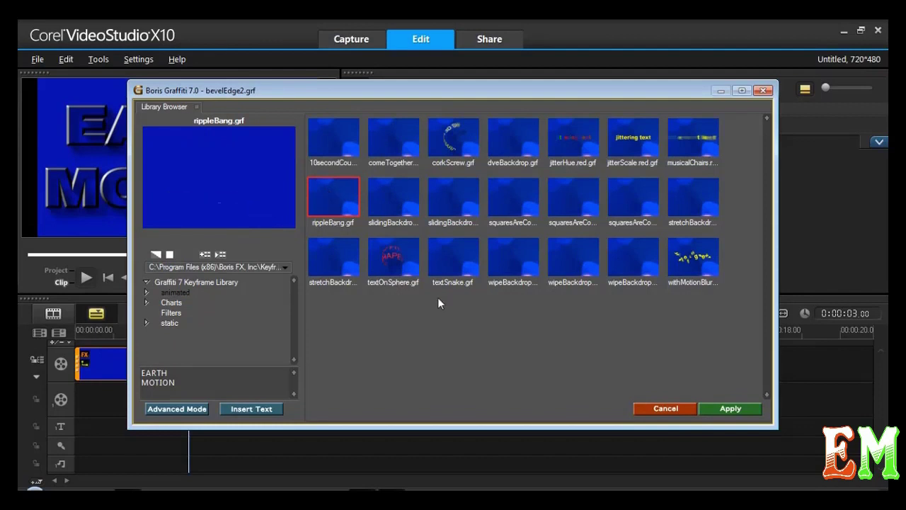
pyautogui.click(713, 410)
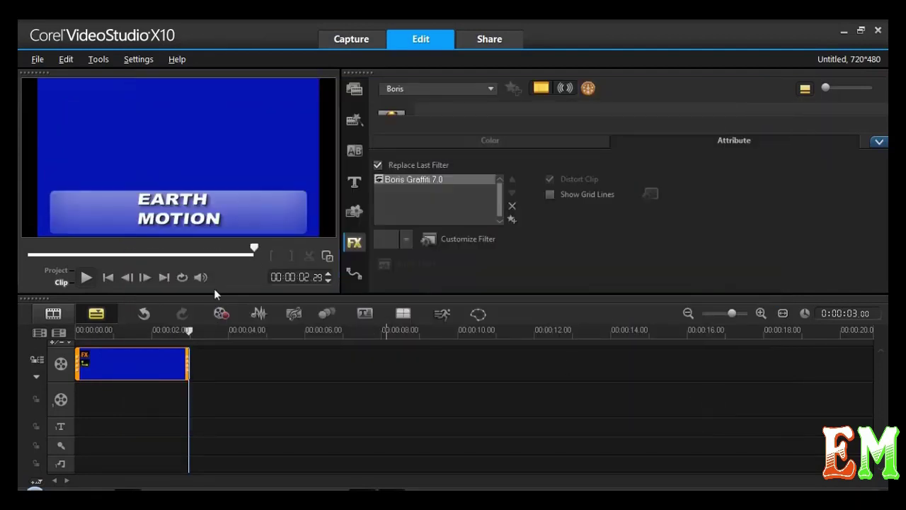
pyautogui.click(186, 329)
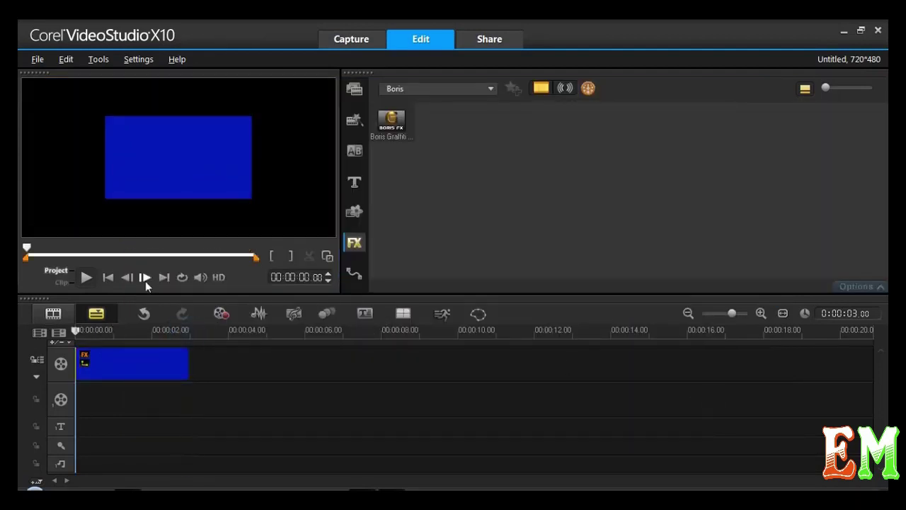
pyautogui.click(90, 279)
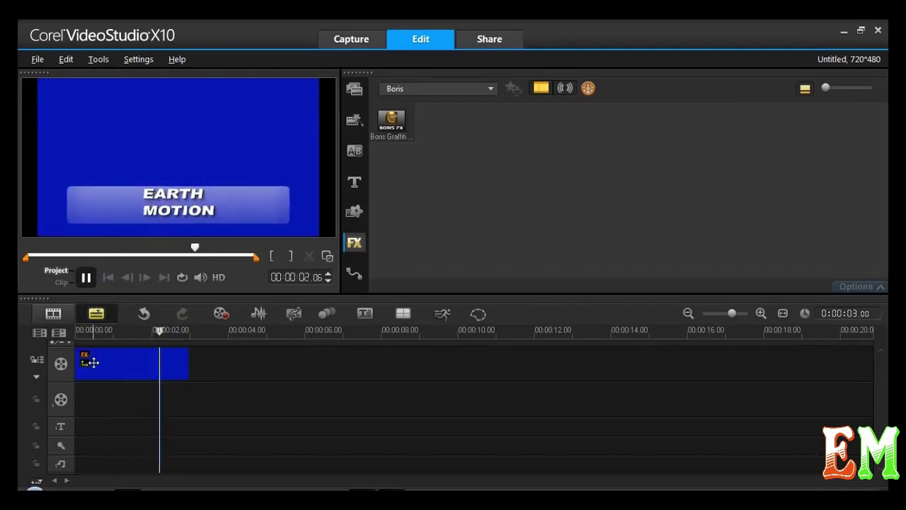
# - Check the blue clip's custom motion settings, remove the motion and replay the title from the beginning
pyautogui.rightClick(120, 362)
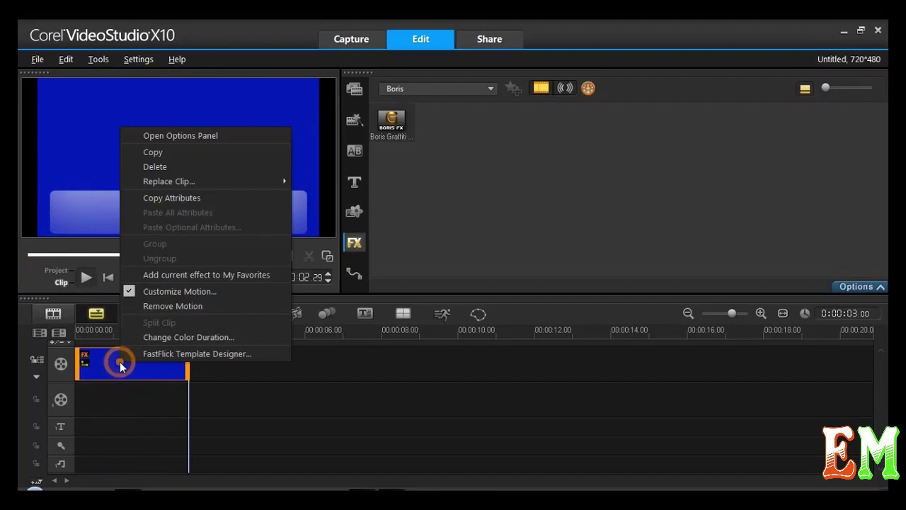
pyautogui.click(175, 292)
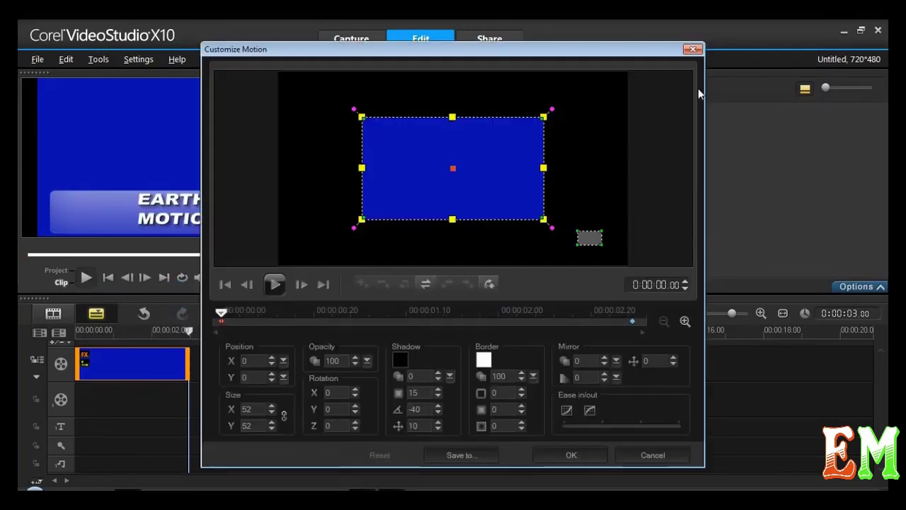
pyautogui.click(692, 49)
pyautogui.rightClick(165, 361)
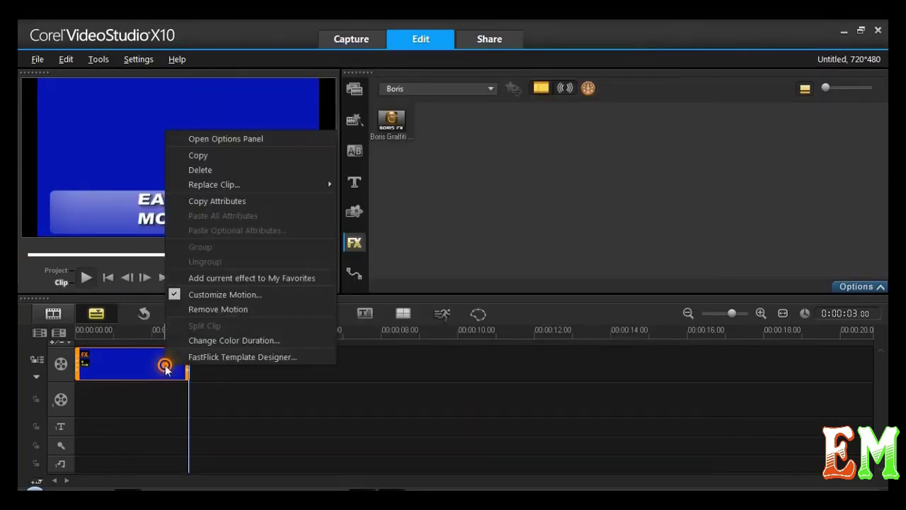
pyautogui.click(237, 309)
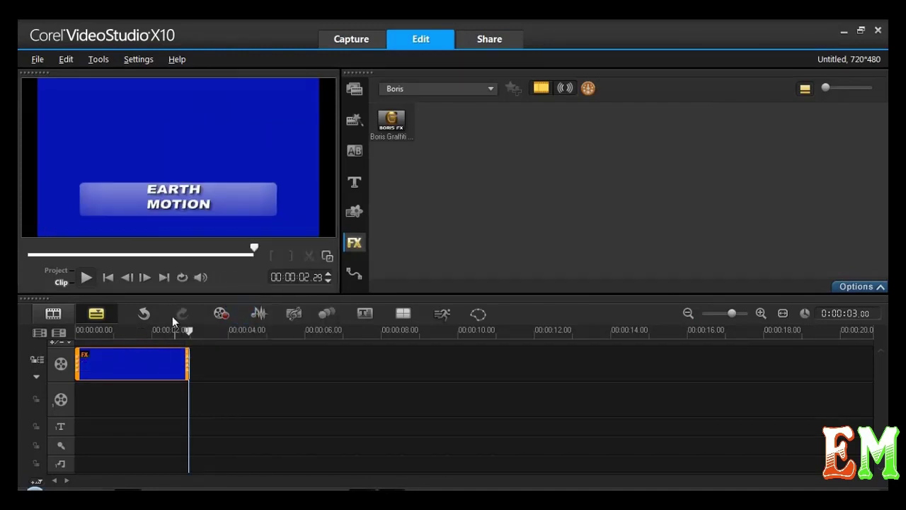
pyautogui.moveTo(188, 330); pyautogui.dragTo(51, 332)
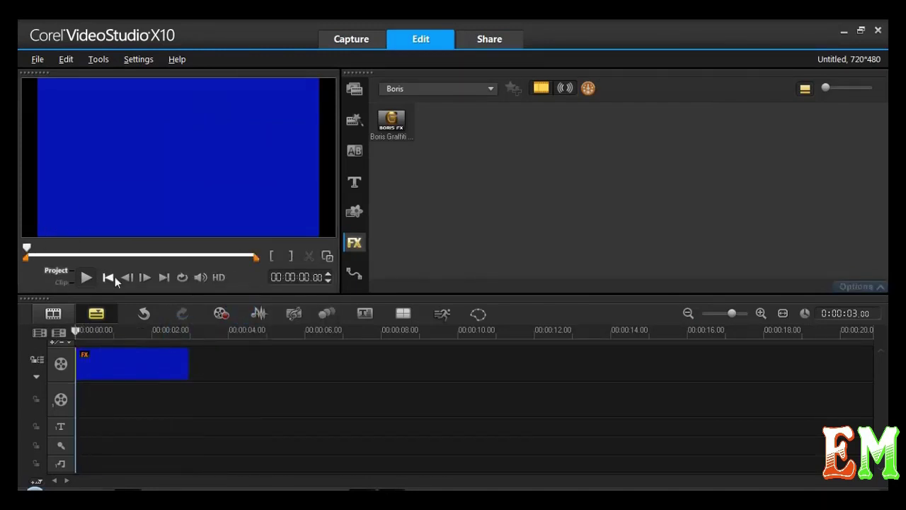
pyautogui.click(90, 278)
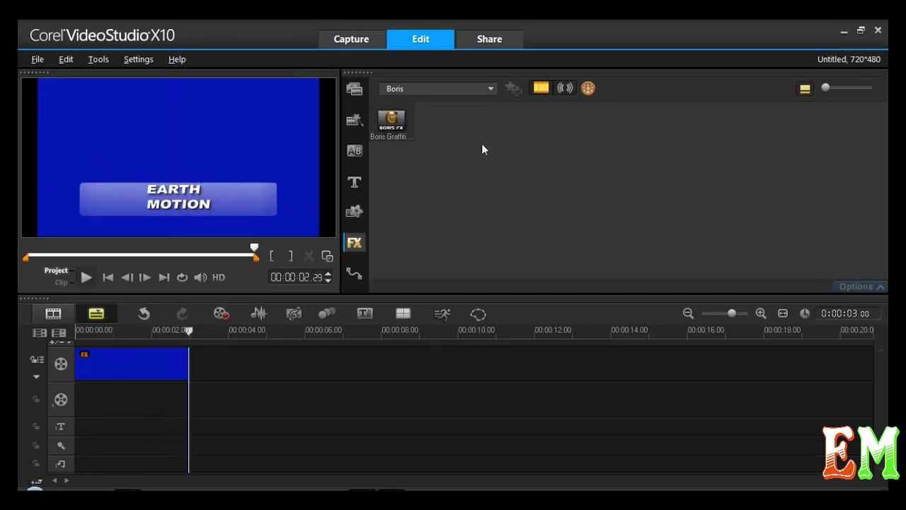
# - Replace the blue clip's Boris Graffiti title with the animated textOnSphere preset and play the clip to preview it, pausing near its end
pyautogui.click(162, 361)
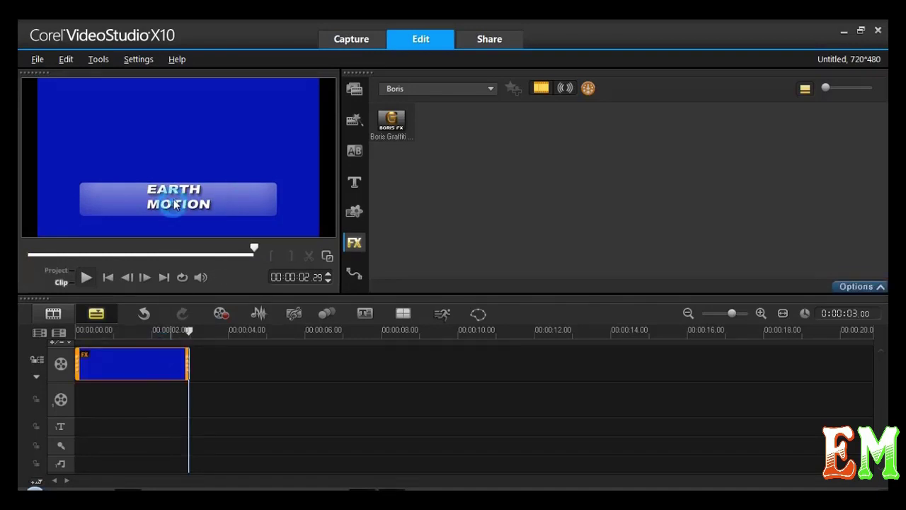
pyautogui.click(855, 286)
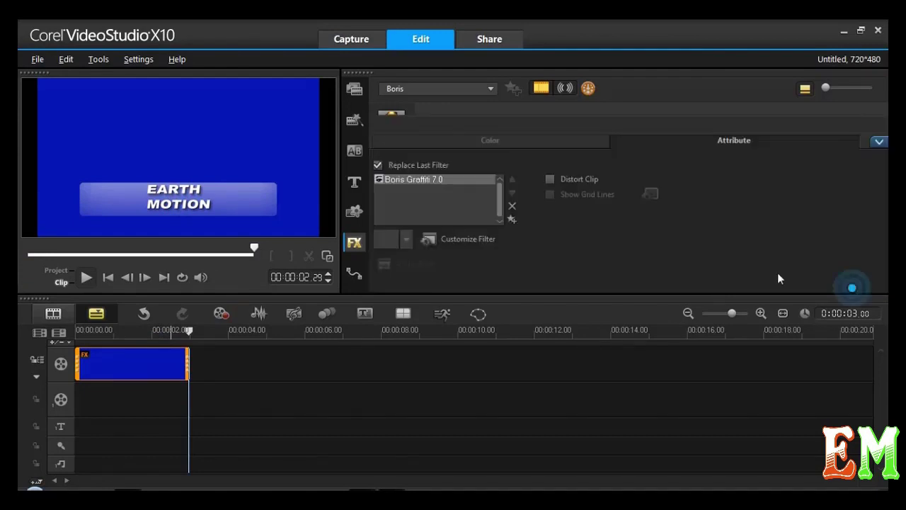
pyautogui.click(462, 241)
pyautogui.click(394, 257)
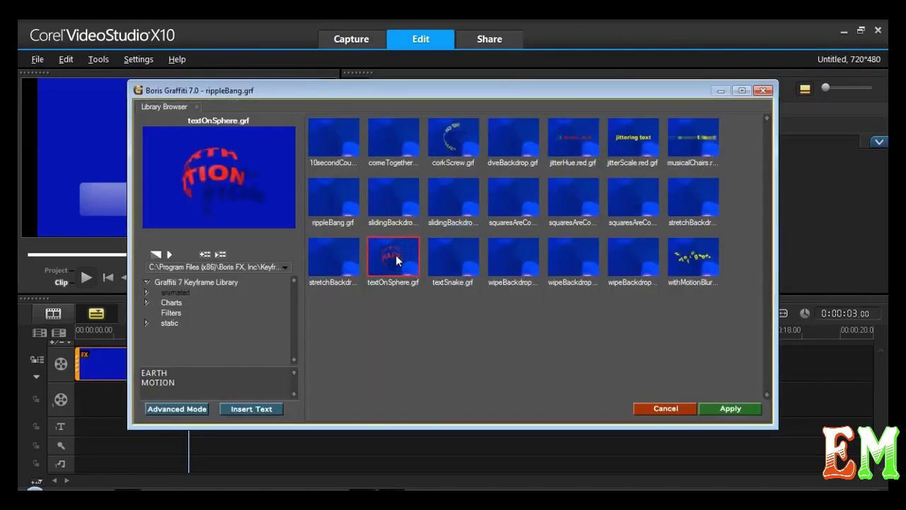
pyautogui.click(703, 415)
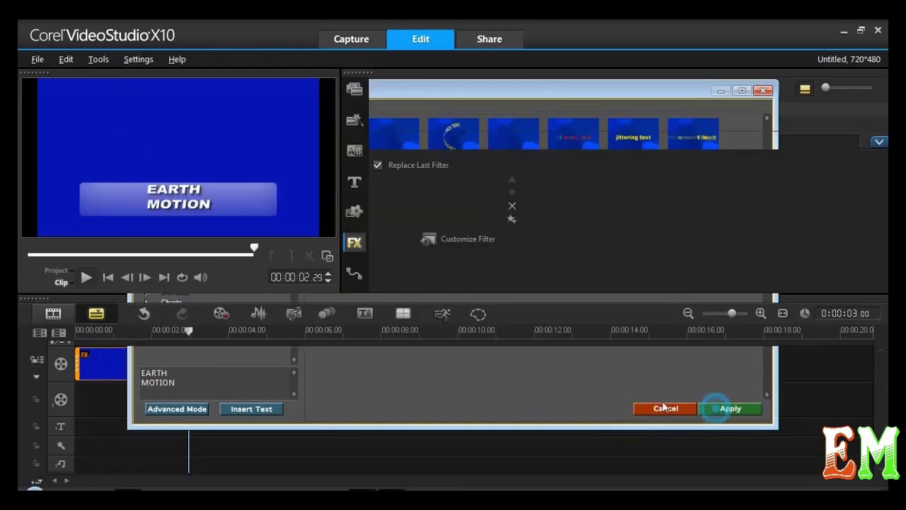
pyautogui.click(88, 278)
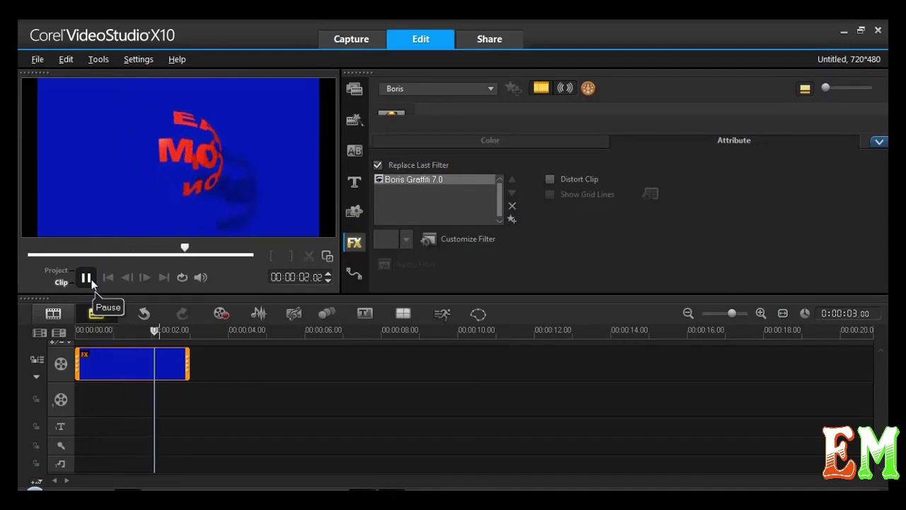
pyautogui.click(91, 279)
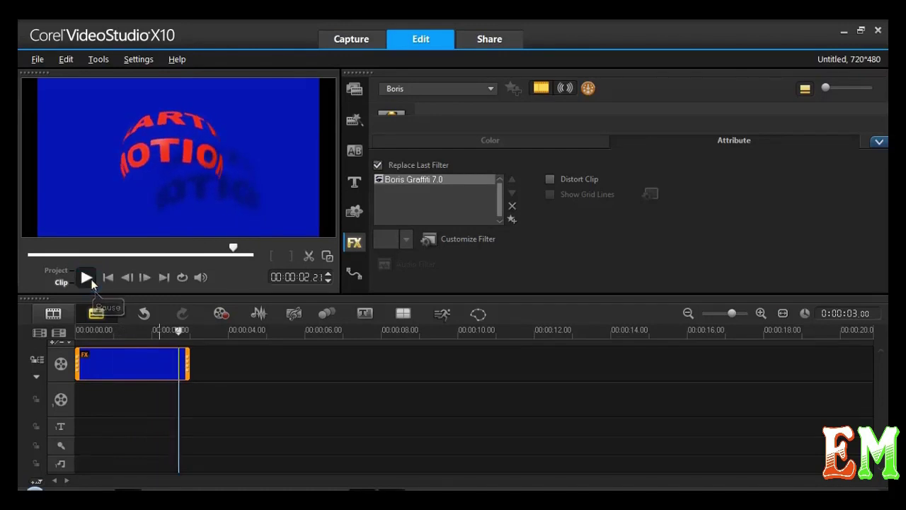